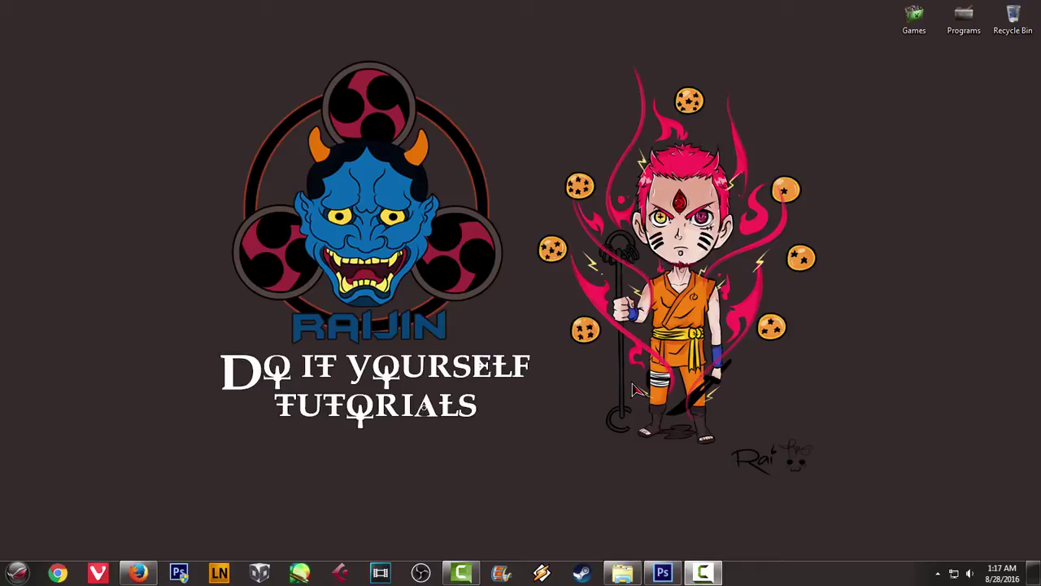
Restore Photoshop from the taskbar so the blank Untitled-1 canvas is showing
{"action": "left_click", "coordinate": [663, 573]}
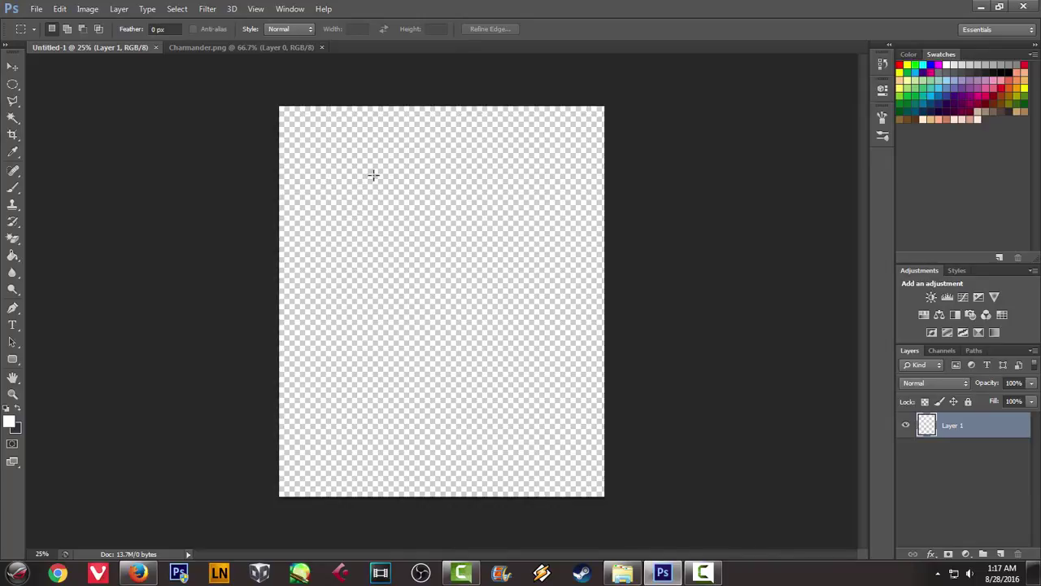
View the Charmander.png reference, then add empty Layer 2 above Layer 1 in Untitled-1
{"action": "left_click", "coordinate": [213, 47]}
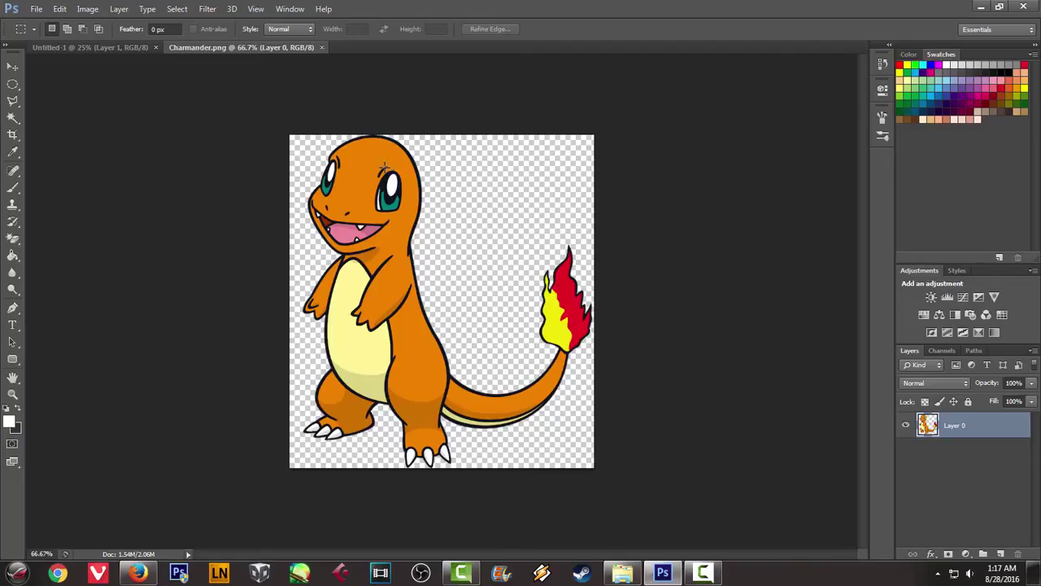
{"action": "scroll", "coordinate": [390, 169], "scroll_direction": "up", "scroll_amount": 1}
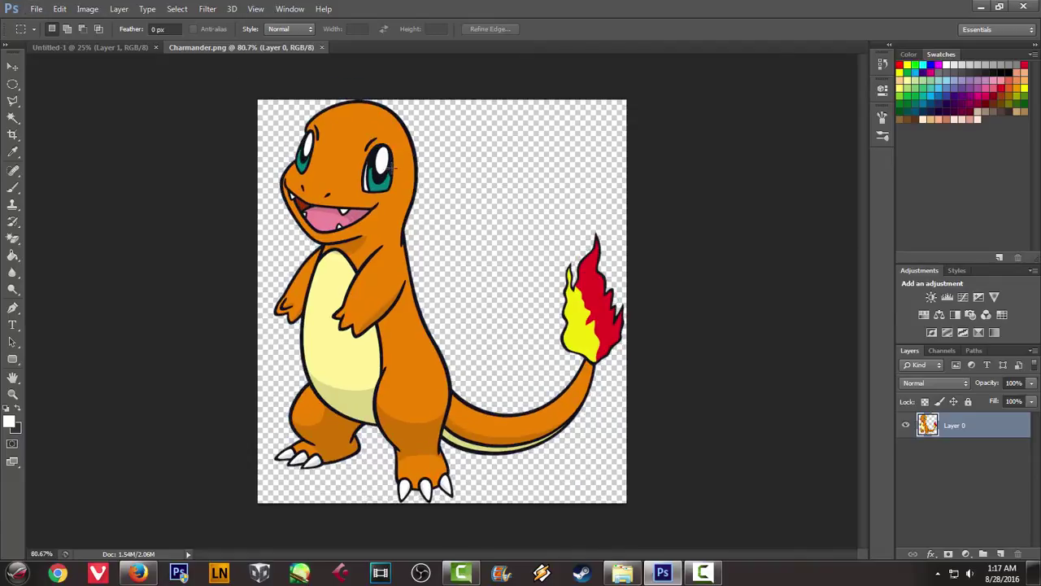
{"action": "scroll", "coordinate": [391, 168], "scroll_direction": "up", "scroll_amount": 1}
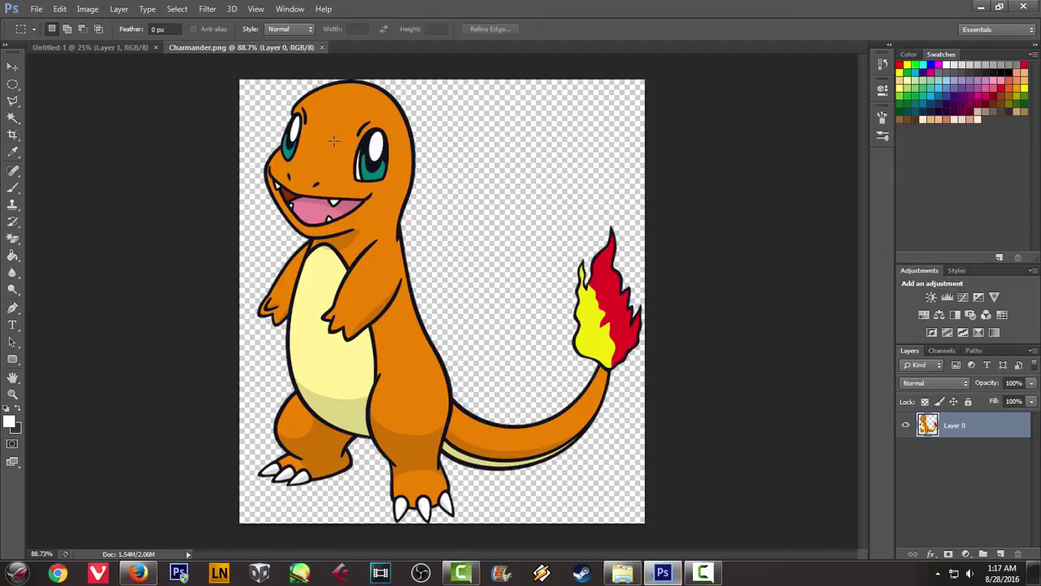
{"action": "left_click", "coordinate": [97, 47]}
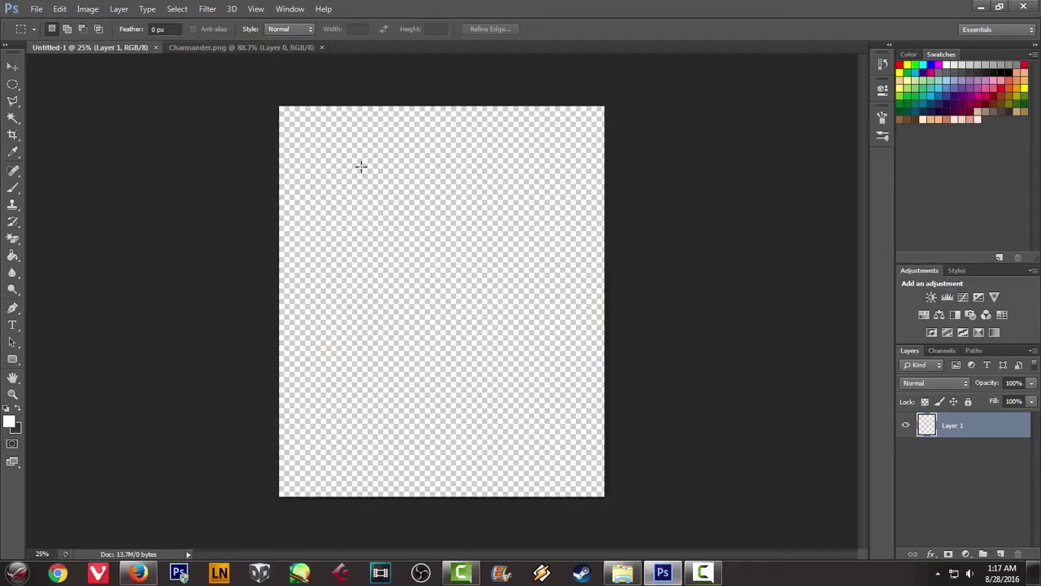
{"action": "scroll", "coordinate": [366, 175], "scroll_direction": "up", "scroll_amount": 1}
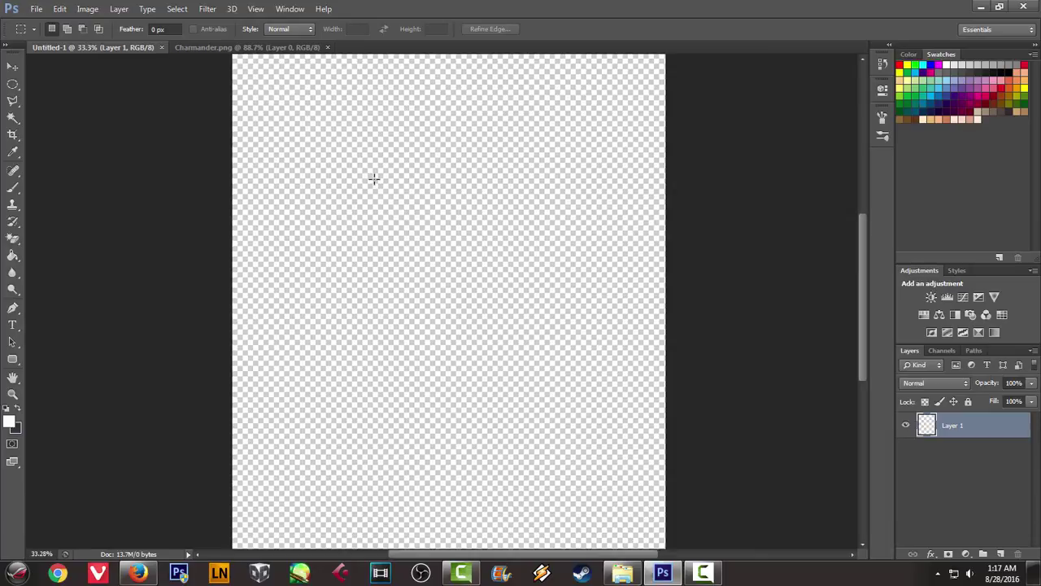
{"action": "scroll", "coordinate": [373, 178], "scroll_direction": "down", "scroll_amount": 1}
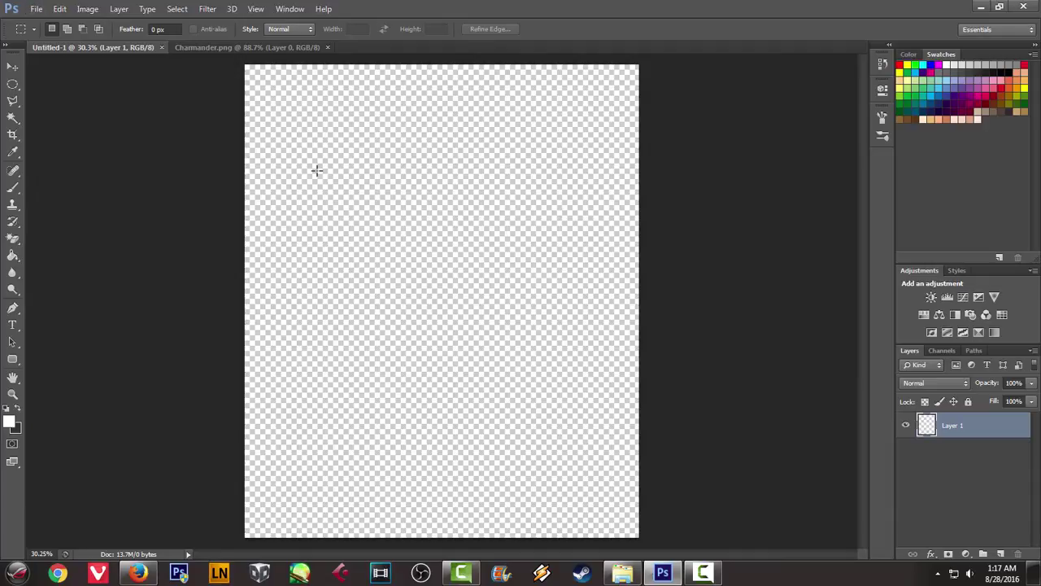
{"action": "key", "text": "ctrl+shift+n"}
{"action": "key", "text": "Return"}
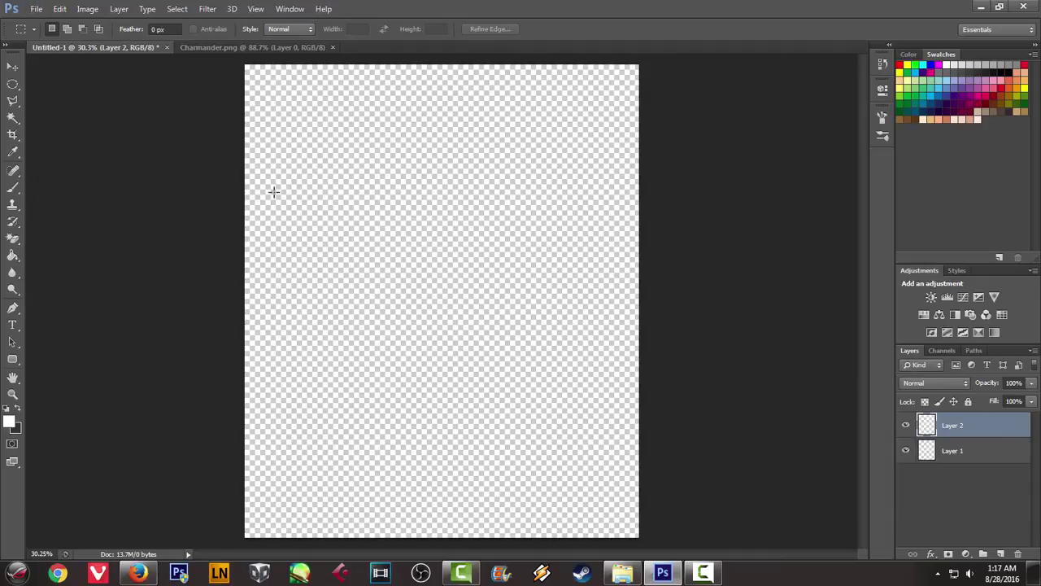
Fill Layer 2 with white using the Paint Bucket and add empty Layer 3 above it
{"action": "left_click", "coordinate": [12, 258]}
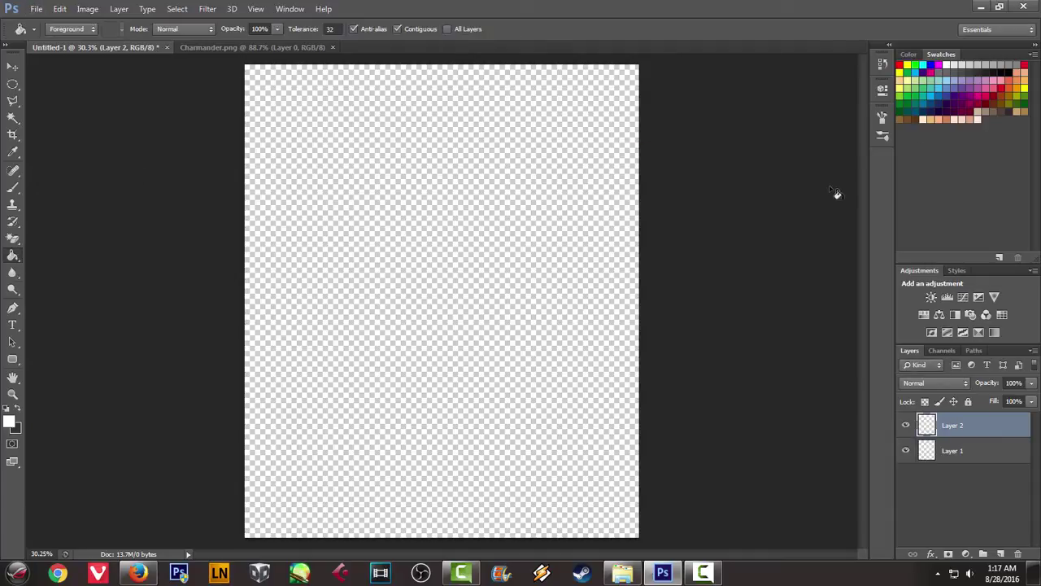
{"action": "left_click", "coordinate": [545, 319]}
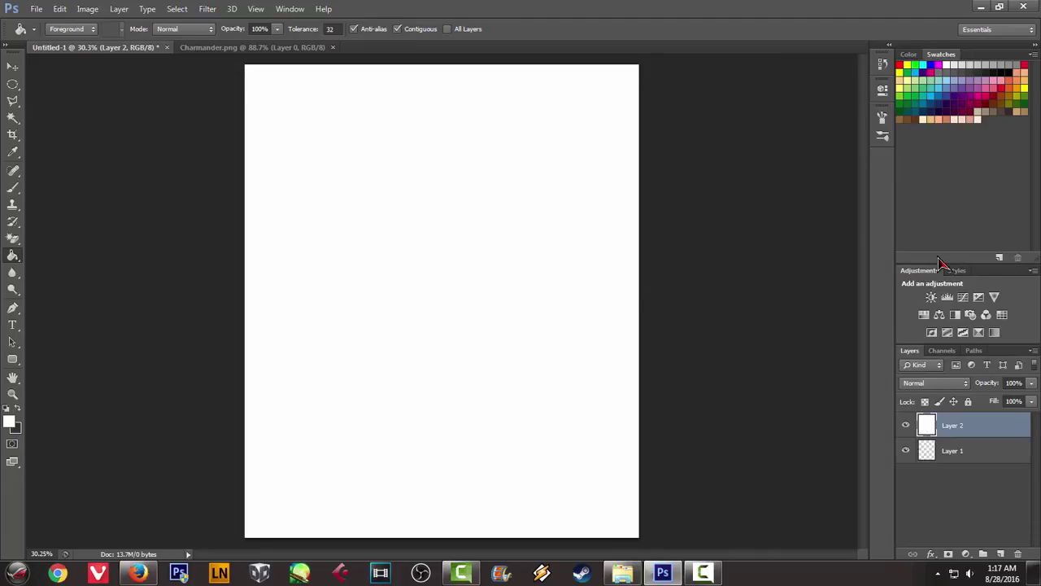
{"action": "key", "text": "ctrl+shift+n"}
{"action": "key", "text": "Return"}
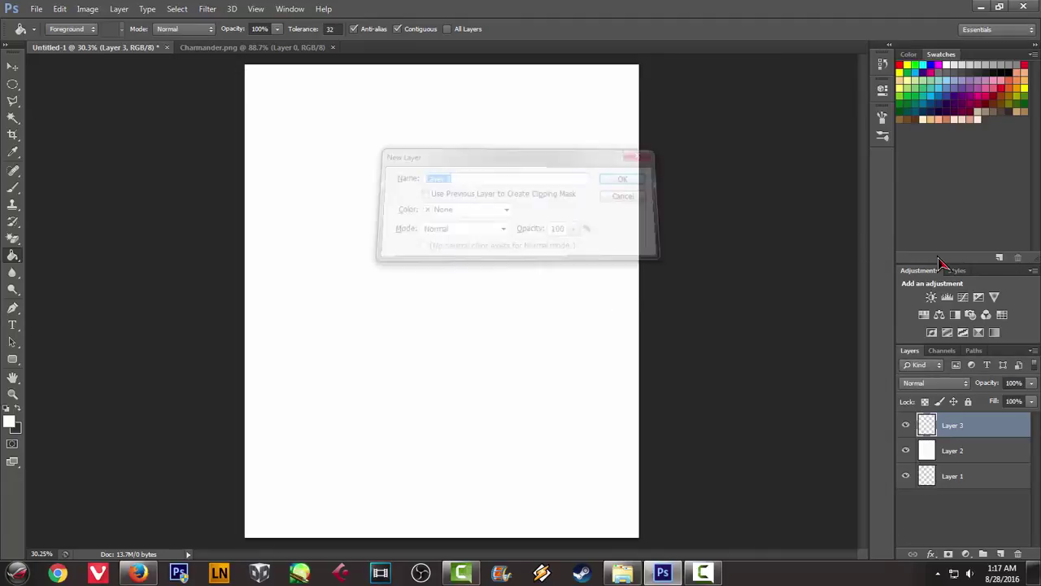
Set red as the drawing colour and view the Charmander reference
{"action": "left_click", "coordinate": [1005, 86]}
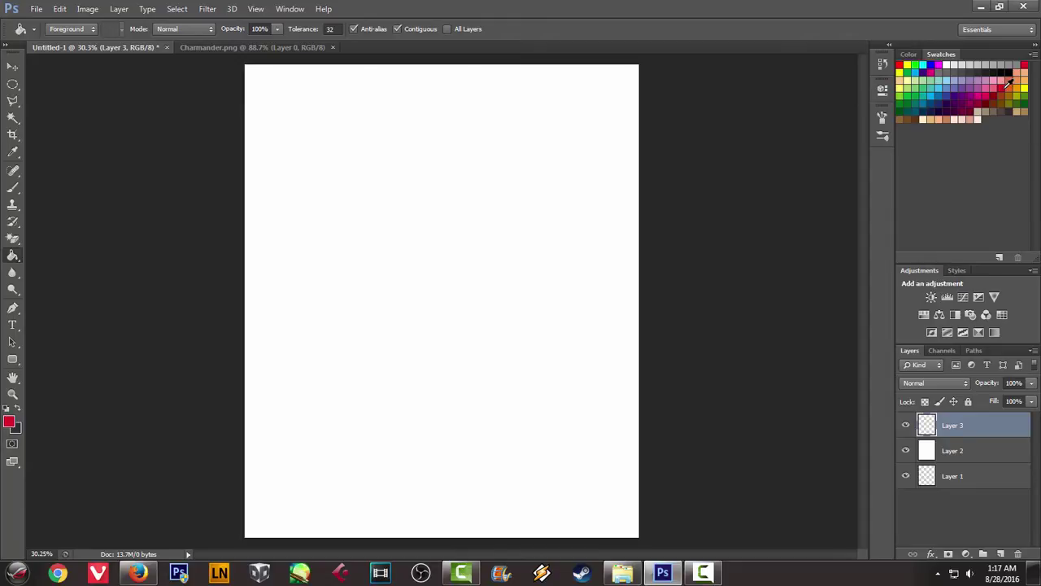
{"action": "left_click", "coordinate": [272, 49]}
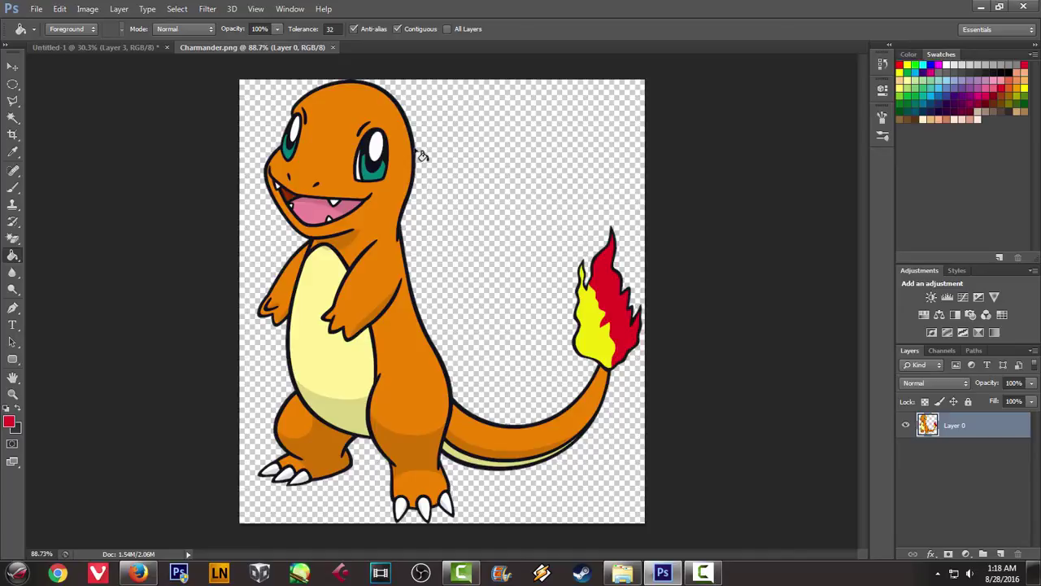
{"action": "left_click", "coordinate": [12, 84]}
Size a circular selection over Charmander's head on the reference image
{"action": "left_click_drag", "start_coordinate": [395, 101], "coordinate": [256, 245]}
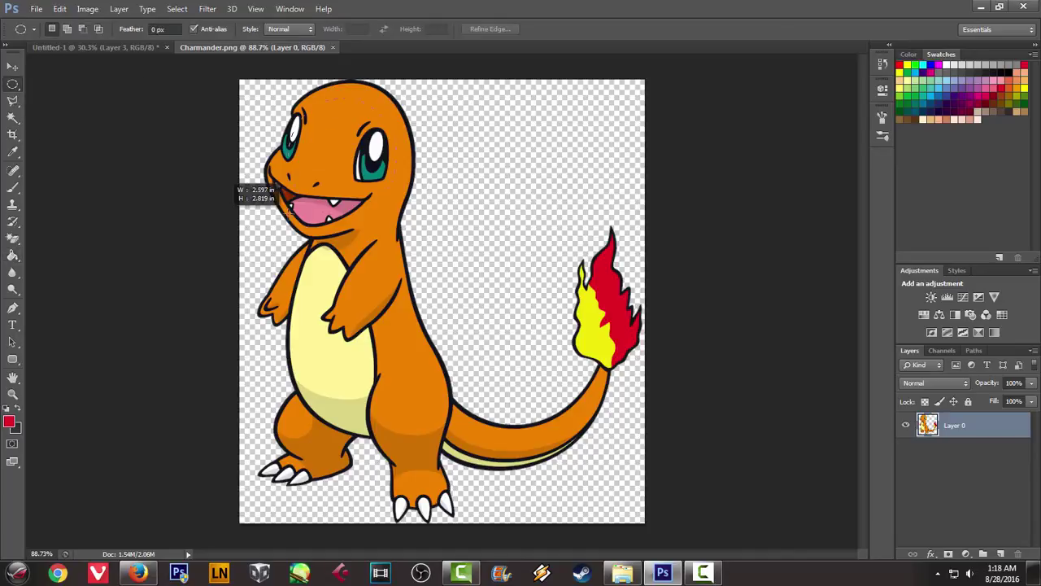
{"action": "left_click_drag", "start_coordinate": [256, 245], "coordinate": [257, 242]}
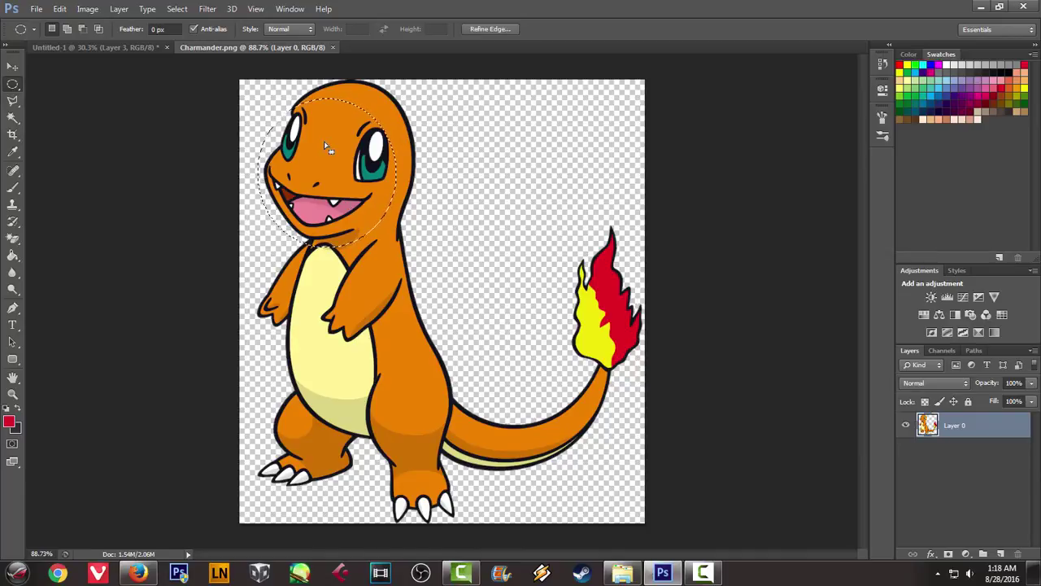
{"action": "left_click_drag", "start_coordinate": [324, 141], "coordinate": [352, 136]}
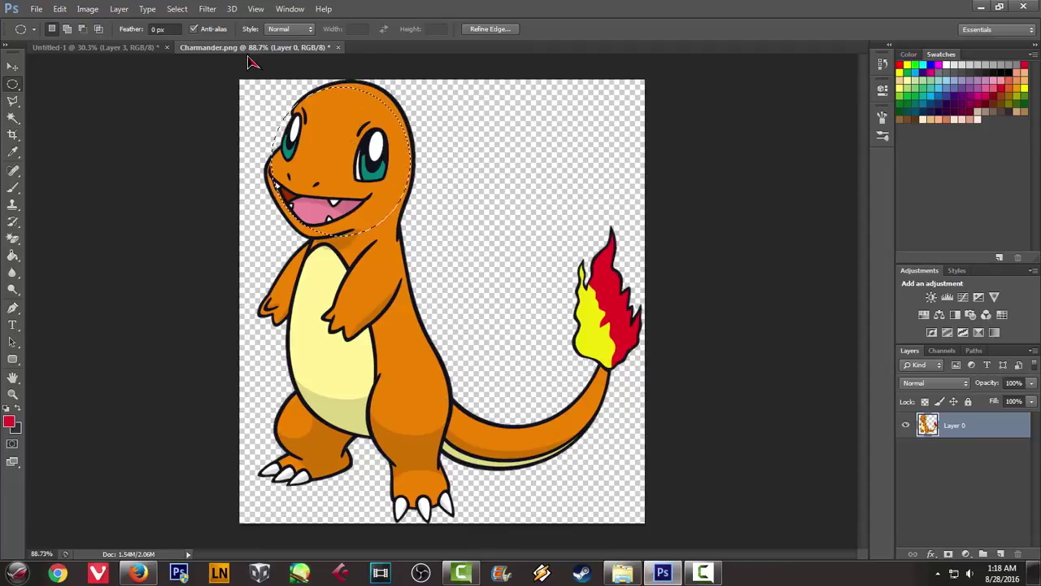
{"action": "left_click", "coordinate": [486, 190]}
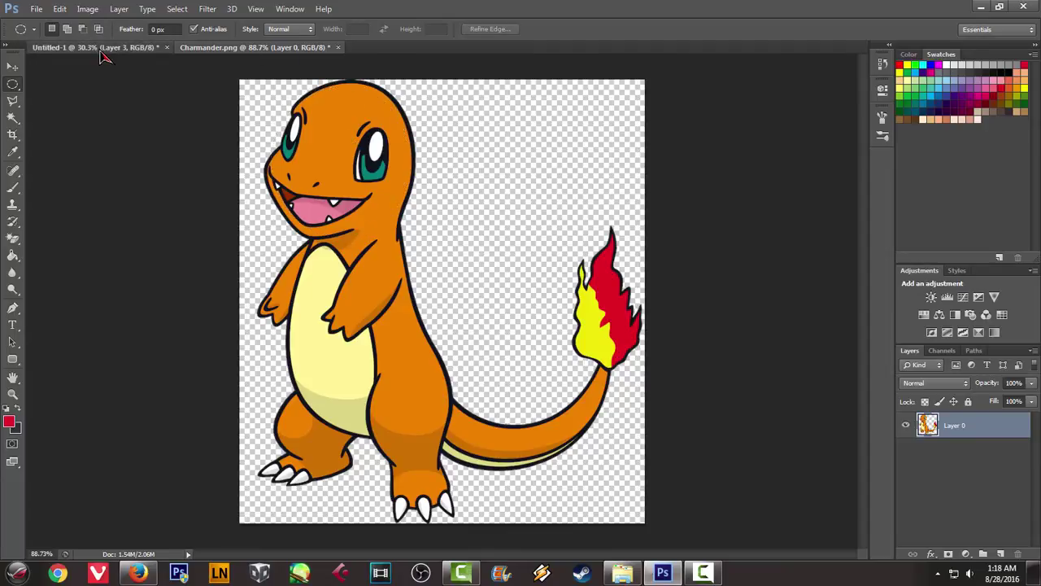
{"action": "left_click", "coordinate": [102, 48]}
Draw the head circle selection on Layer 3 and stroke it 5 px red
{"action": "left_click_drag", "start_coordinate": [440, 112], "coordinate": [342, 232]}
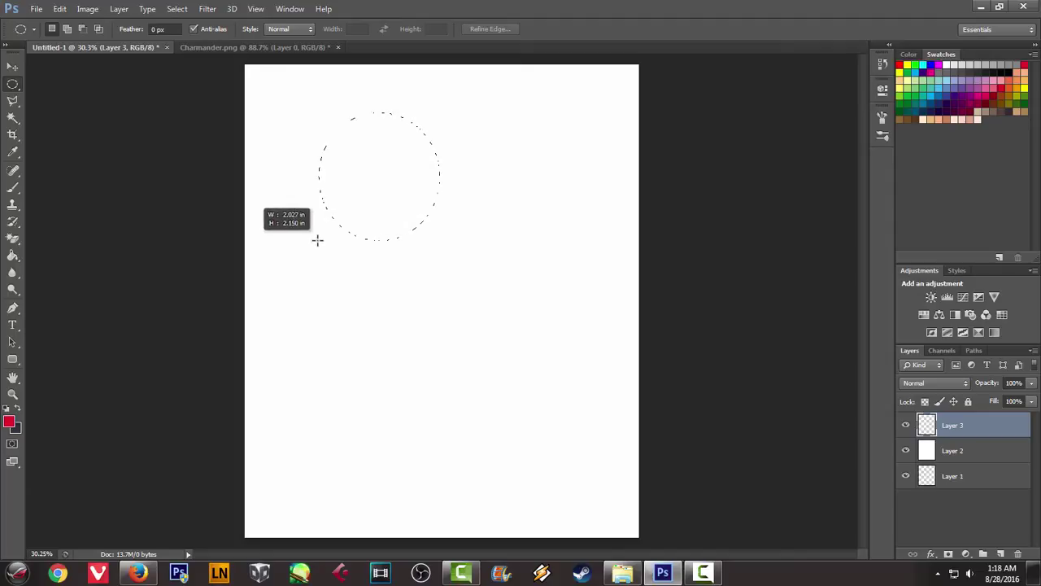
{"action": "left_click_drag", "start_coordinate": [374, 212], "coordinate": [364, 196]}
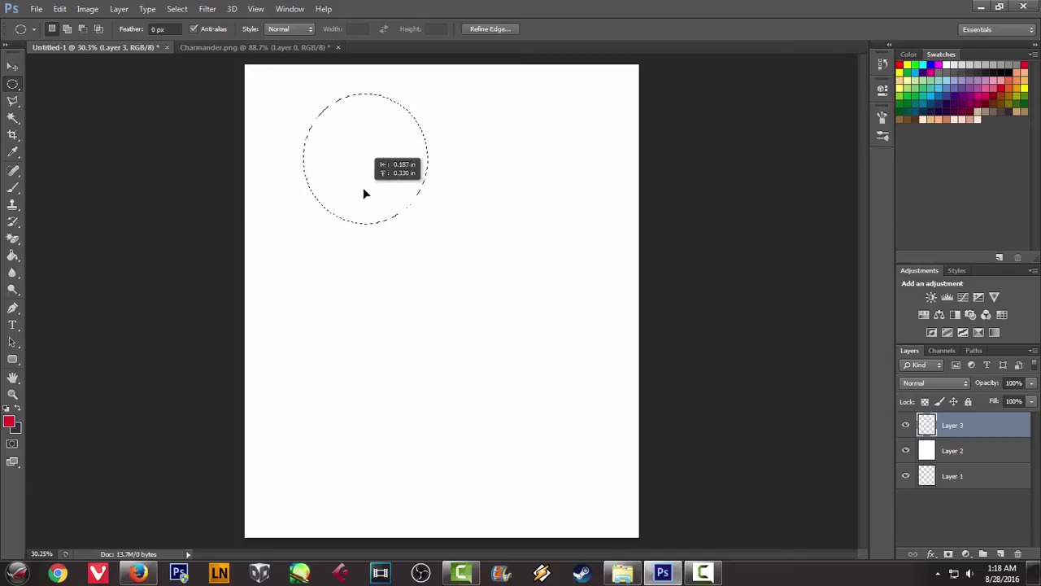
{"action": "left_click_drag", "start_coordinate": [364, 197], "coordinate": [365, 210]}
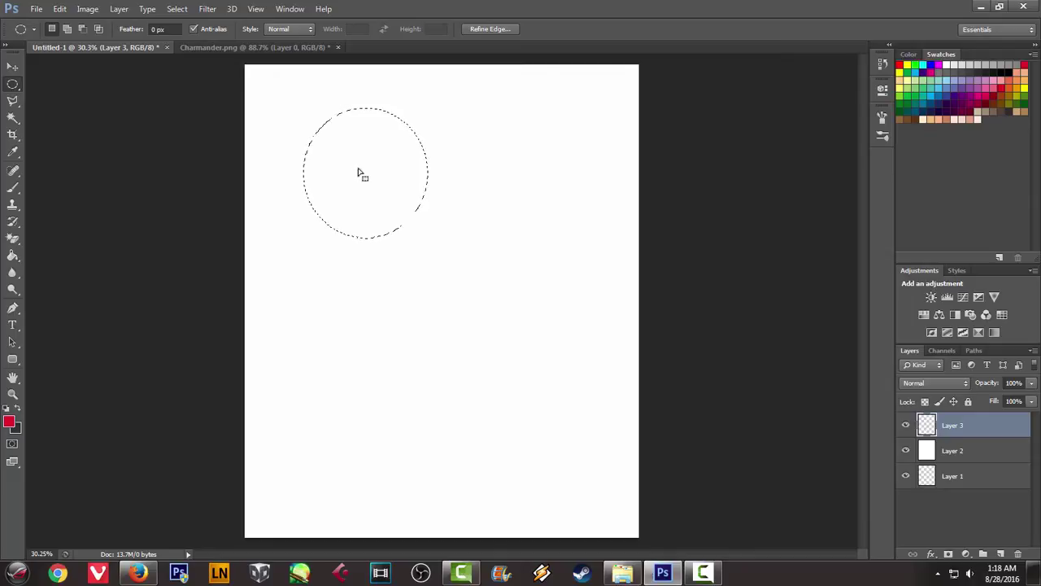
{"action": "right_click", "coordinate": [367, 169]}
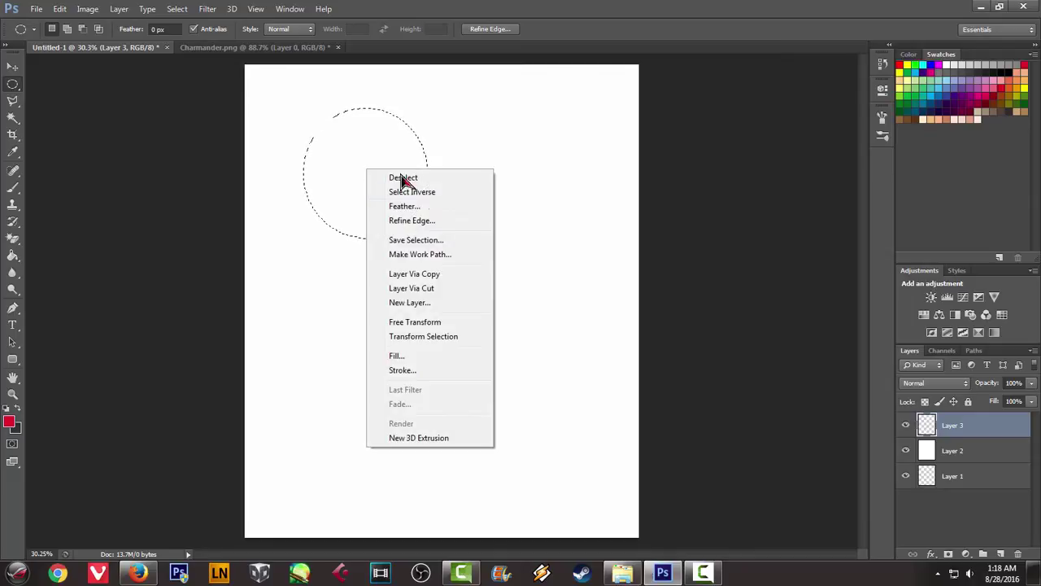
{"action": "left_click", "coordinate": [402, 371]}
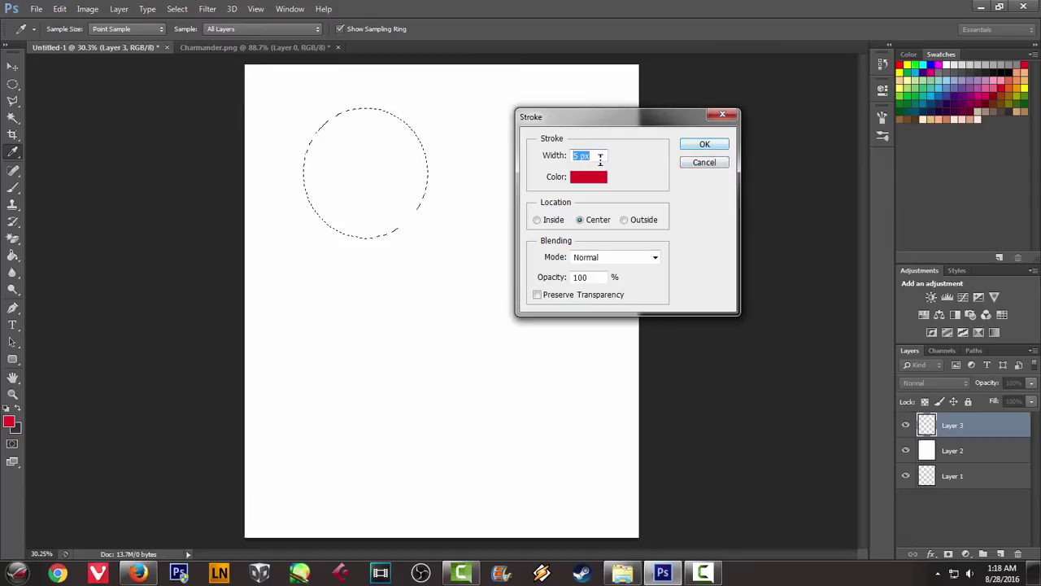
{"action": "left_click", "coordinate": [720, 149]}
Deselect the head circle and return to the Charmander reference
{"action": "right_click", "coordinate": [533, 162]}
{"action": "left_click", "coordinate": [560, 171]}
{"action": "scroll", "coordinate": [484, 186], "scroll_direction": "up", "scroll_amount": 1}
{"action": "left_click", "coordinate": [208, 49]}
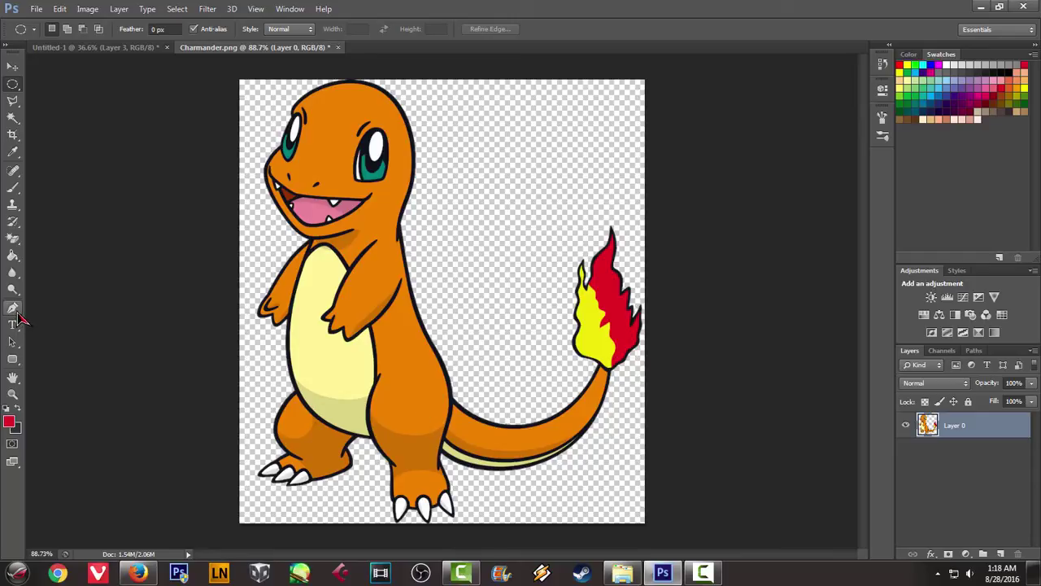
{"action": "left_click", "coordinate": [15, 310]}
Start a pen path curving down from the right side of the head circle
{"action": "left_click", "coordinate": [20, 317]}
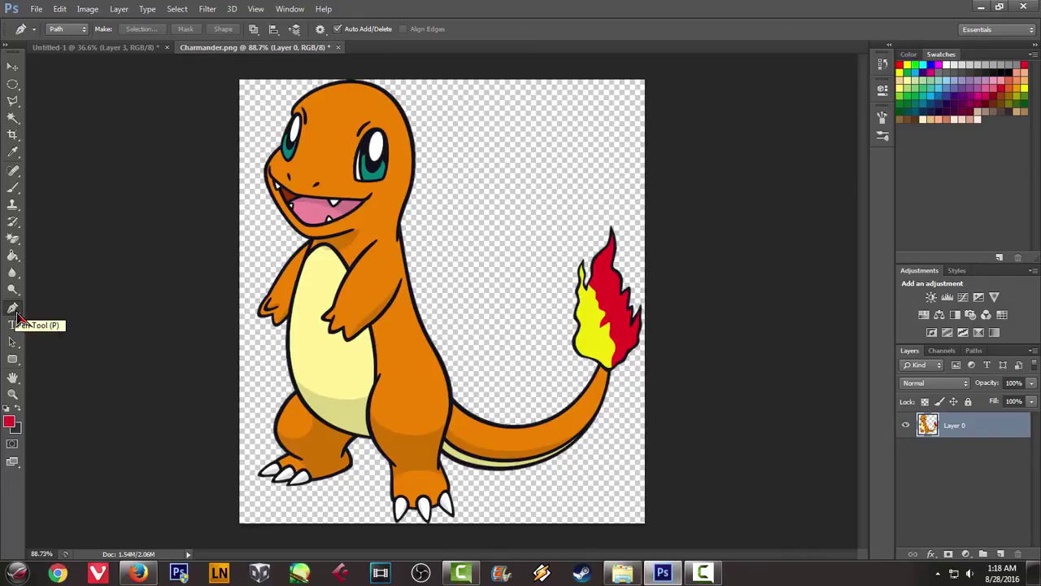
{"action": "left_click", "coordinate": [92, 47]}
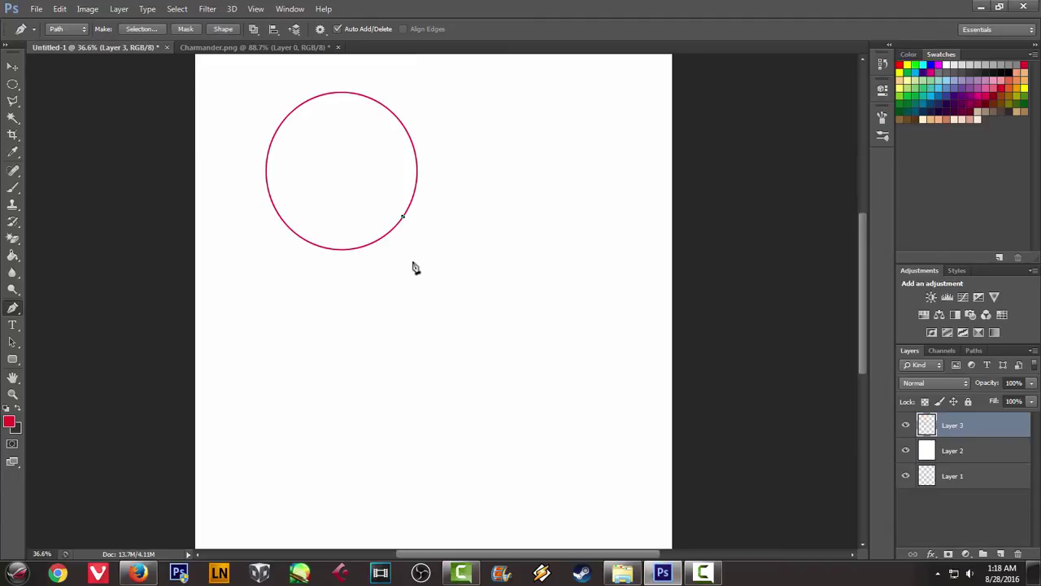
{"action": "left_click", "coordinate": [268, 48]}
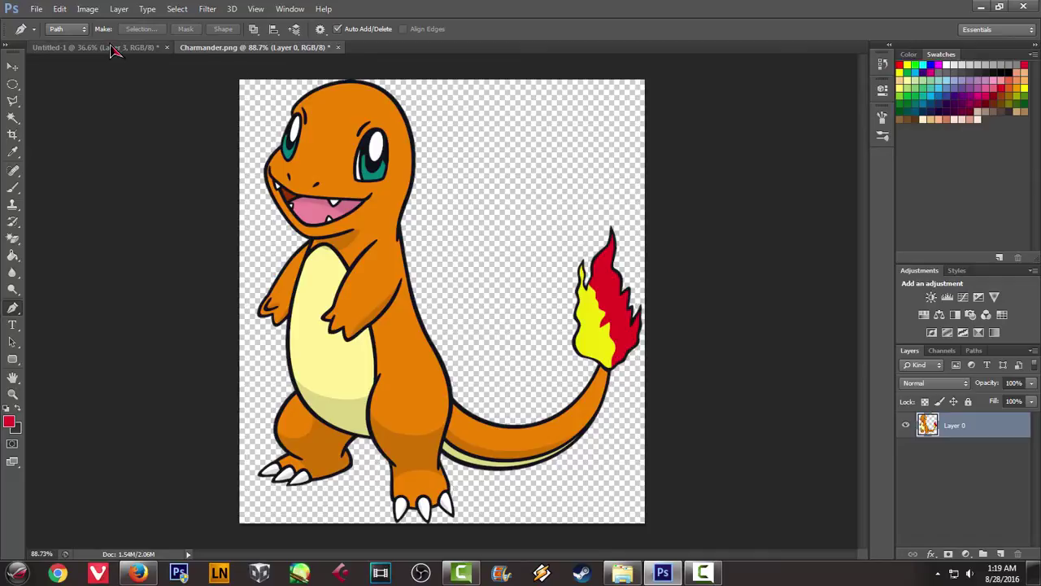
{"action": "left_click", "coordinate": [85, 47]}
{"action": "left_click_drag", "start_coordinate": [436, 350], "coordinate": [458, 375]}
{"action": "key", "text": "ctrl+z"}
{"action": "left_click_drag", "start_coordinate": [421, 320], "coordinate": [432, 336]}
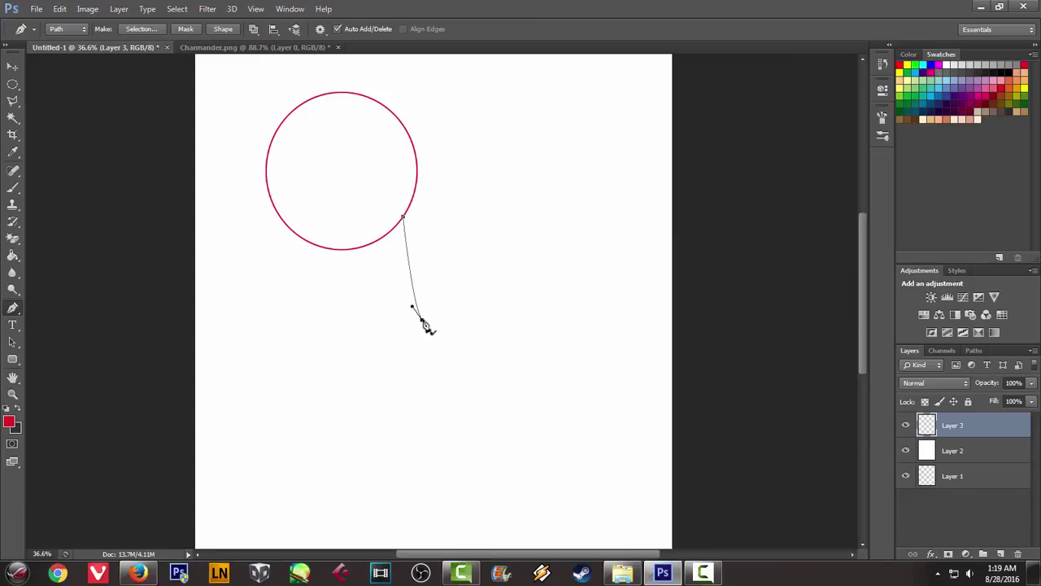
Extend the curved path further down and remove the lower curve handle
{"action": "left_click", "coordinate": [302, 48]}
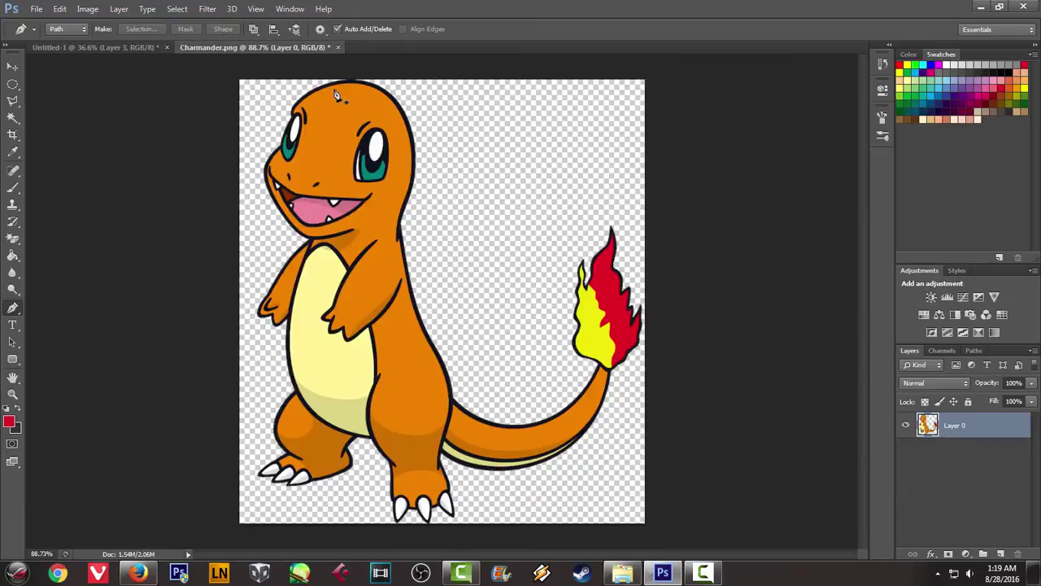
{"action": "left_click", "coordinate": [131, 49]}
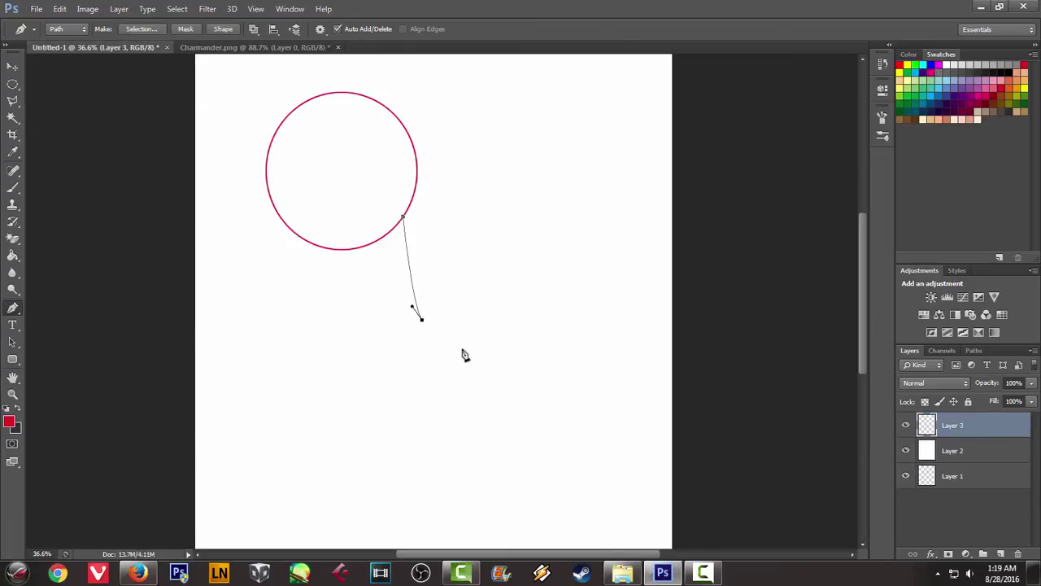
{"action": "left_click_drag", "start_coordinate": [458, 429], "coordinate": [441, 485]}
{"action": "left_click", "coordinate": [458, 429], "text": "alt"}
{"action": "left_click", "coordinate": [252, 49]}
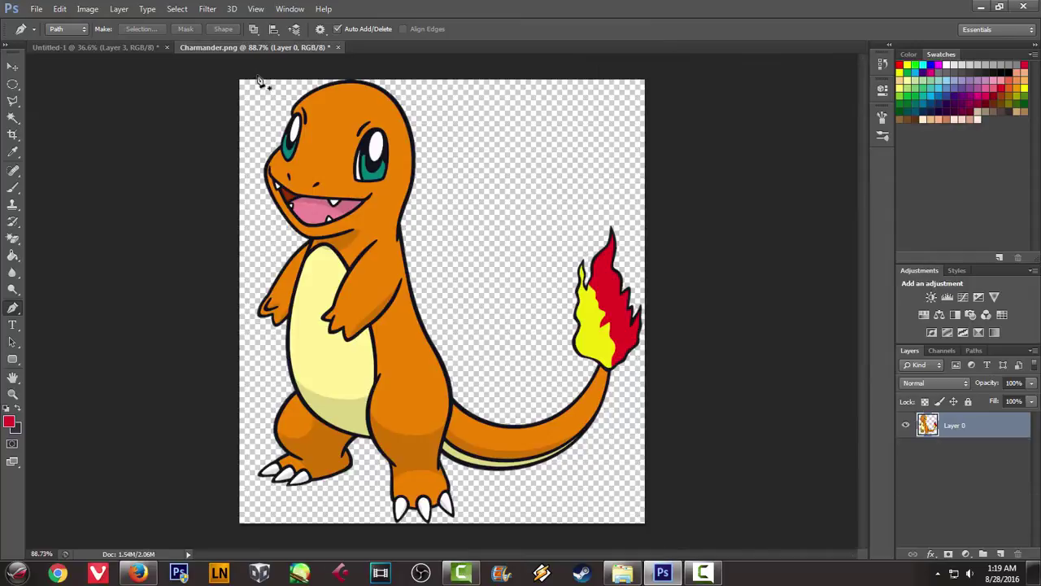
{"action": "left_click", "coordinate": [118, 48]}
Stroke the path with the red brush and delete the work path
{"action": "right_click", "coordinate": [509, 310]}
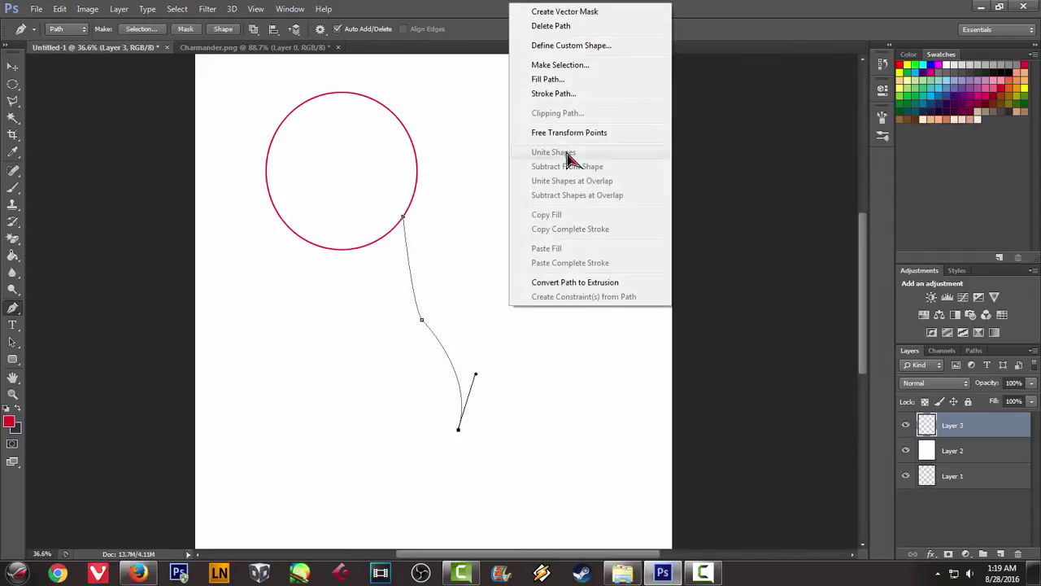
{"action": "left_click", "coordinate": [561, 94]}
{"action": "left_click", "coordinate": [608, 198]}
{"action": "right_click", "coordinate": [550, 176]}
{"action": "left_click", "coordinate": [586, 203]}
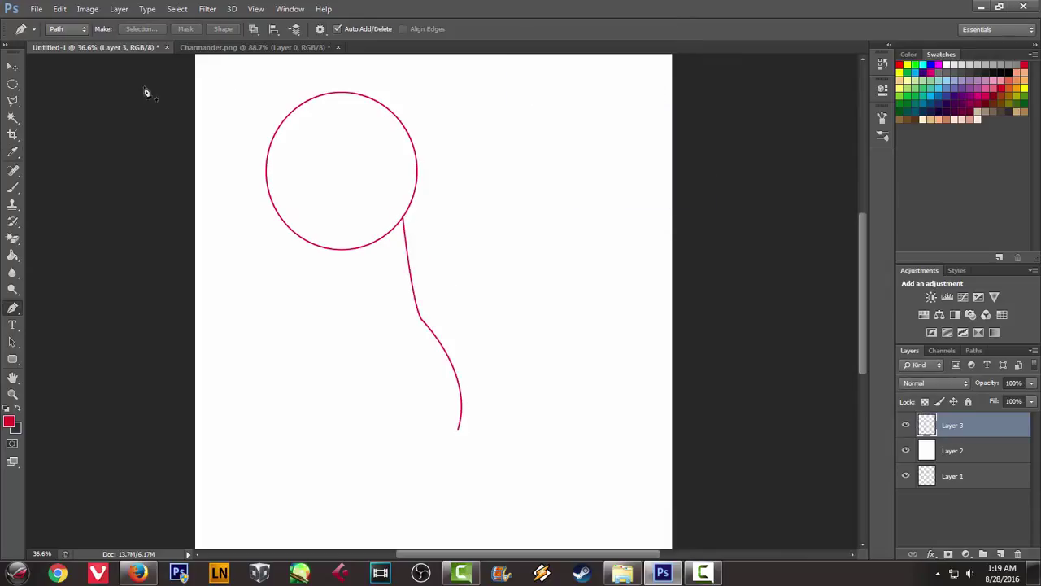
Start a pen path on the circle's lower-left edge running down toward the body's bottom
{"action": "left_click", "coordinate": [224, 48]}
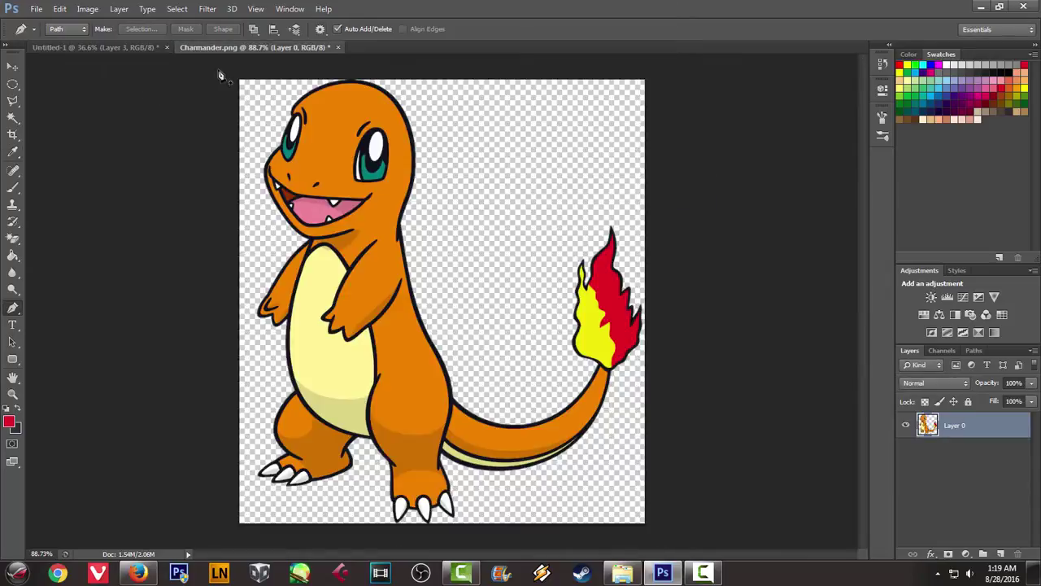
{"action": "left_click", "coordinate": [79, 47]}
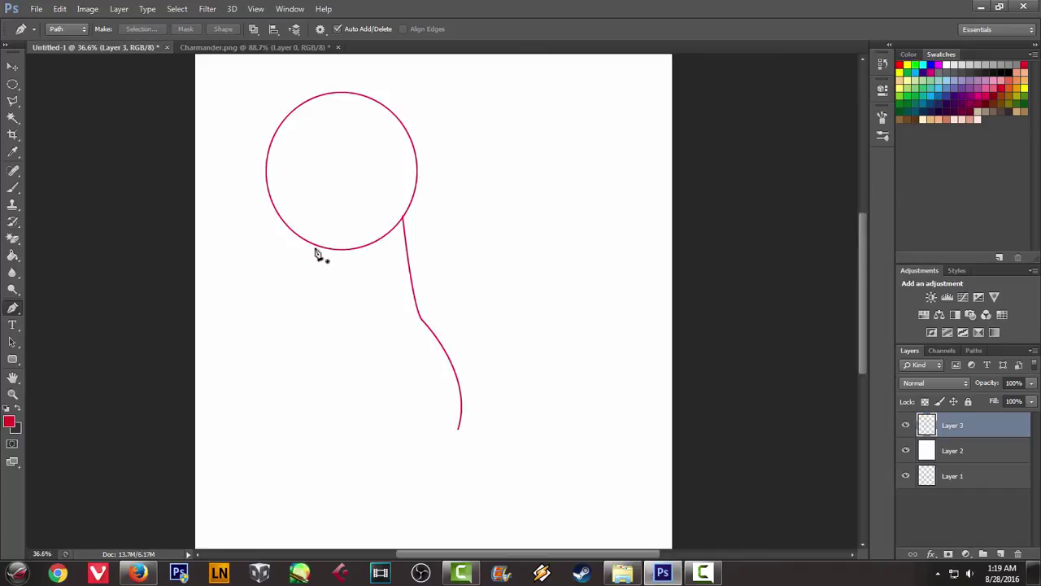
{"action": "left_click", "coordinate": [314, 245]}
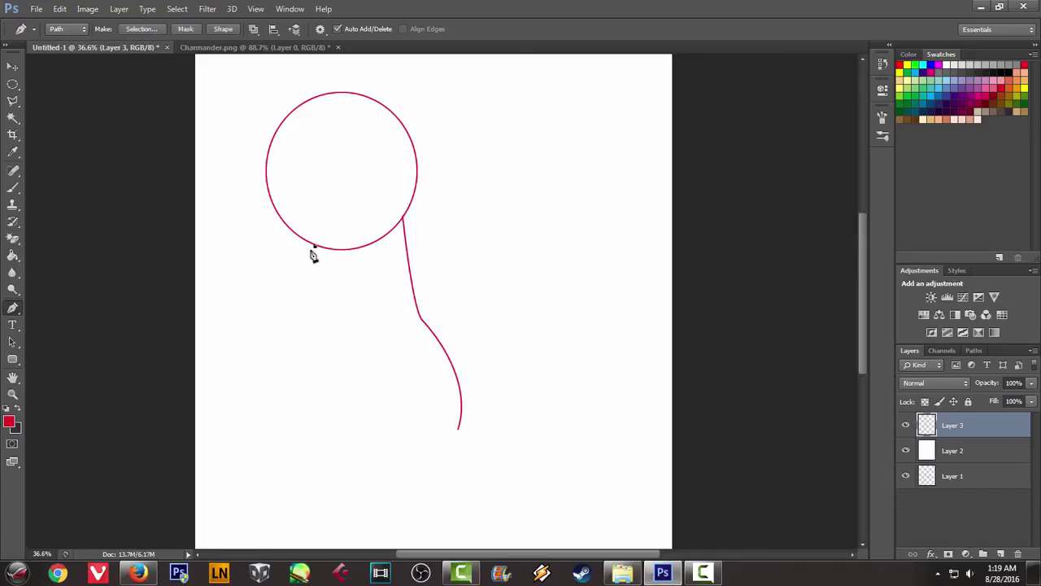
{"action": "left_click", "coordinate": [215, 49]}
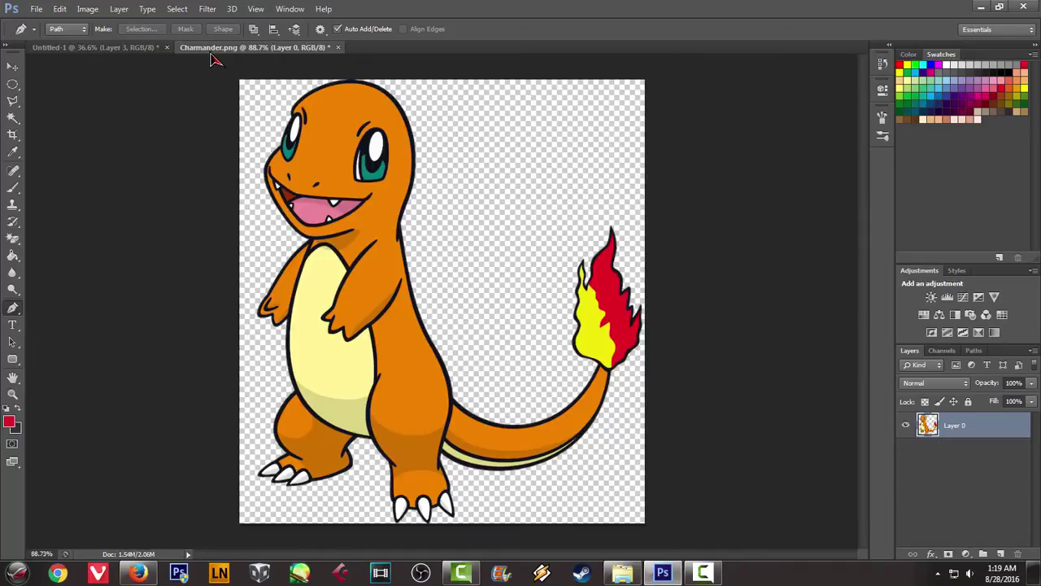
{"action": "left_click", "coordinate": [113, 50]}
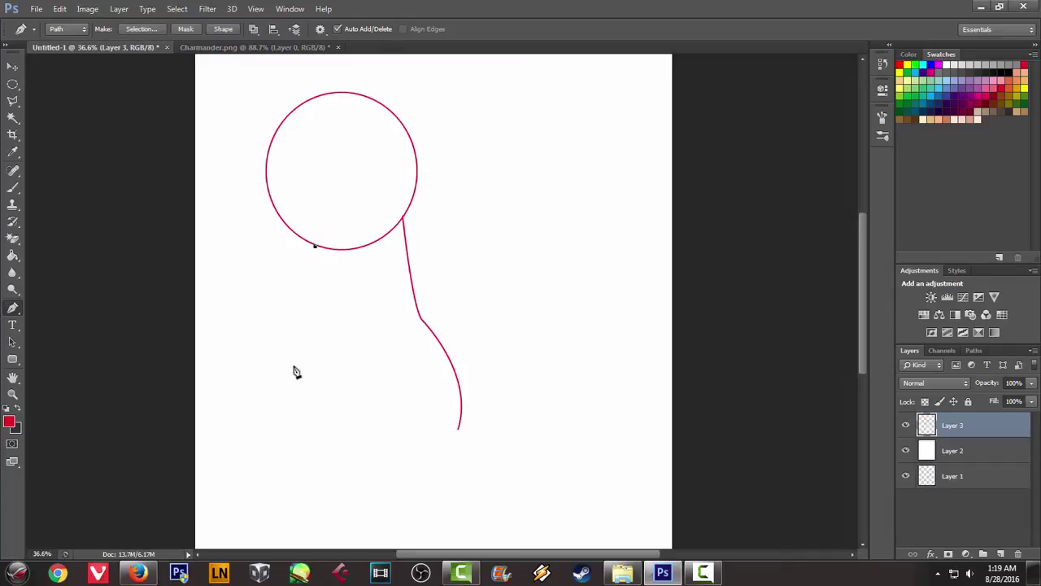
{"action": "left_click", "coordinate": [338, 455]}
{"action": "left_click_drag", "start_coordinate": [375, 464], "coordinate": [438, 474]}
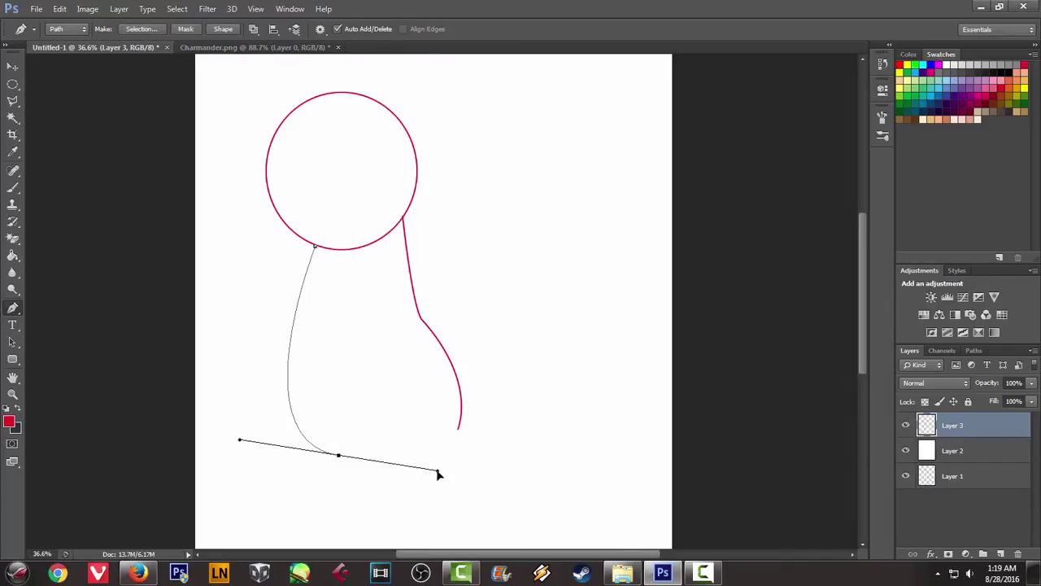
{"action": "key", "text": "ctrl+z"}
Reshape the downward curve's handles, then discard the unsatisfactory segment
{"action": "left_click_drag", "start_coordinate": [366, 443], "coordinate": [491, 460]}
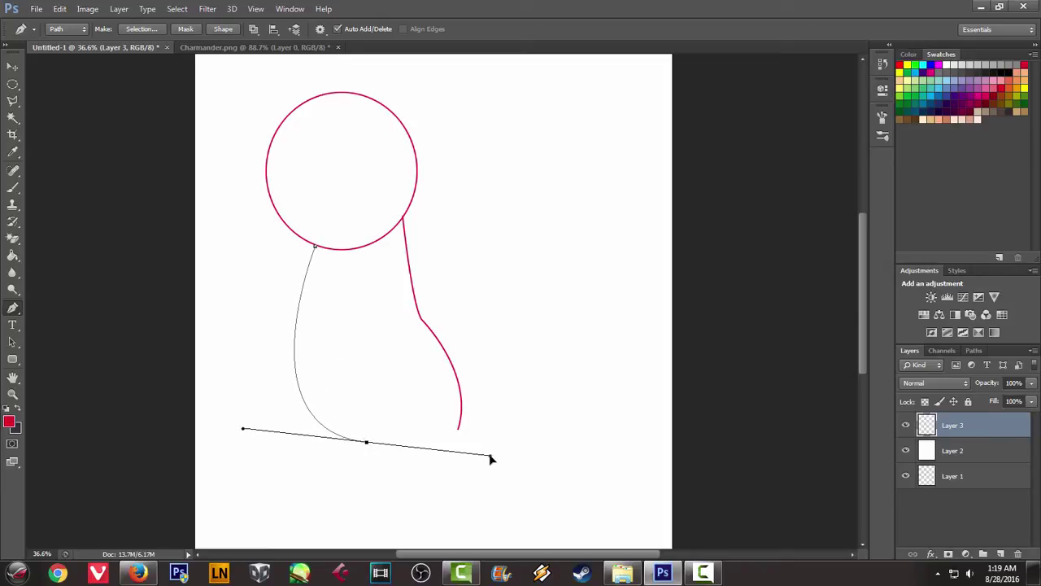
{"action": "left_click_drag", "start_coordinate": [491, 459], "coordinate": [476, 454]}
{"action": "left_click", "coordinate": [367, 443]}
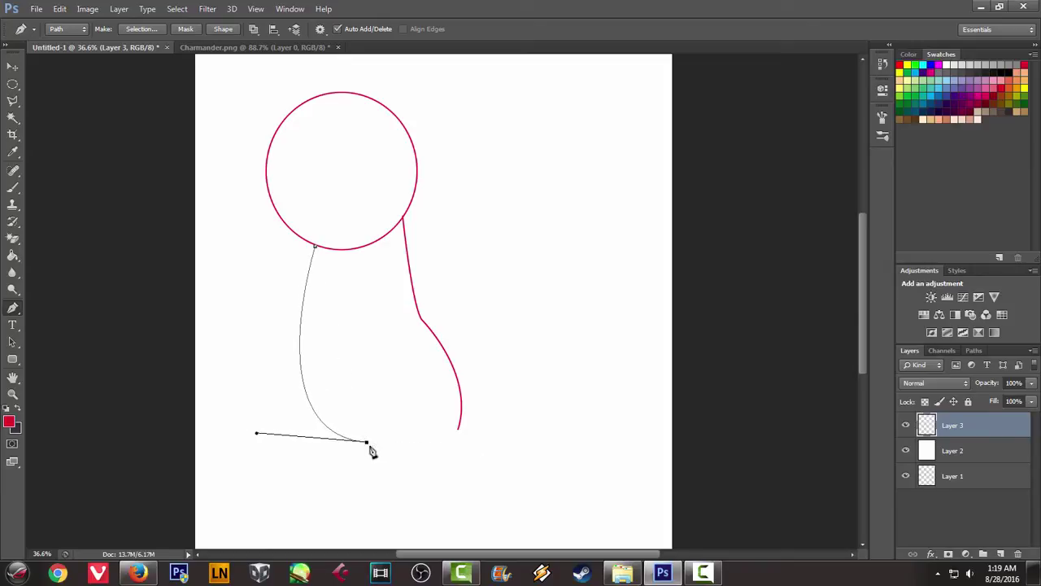
{"action": "left_click", "coordinate": [200, 54]}
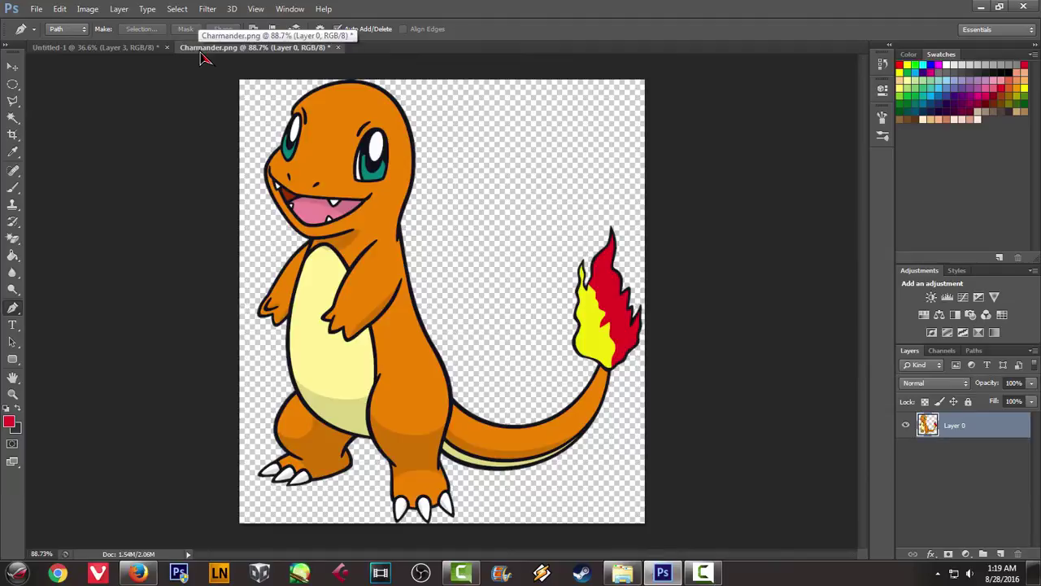
{"action": "left_click", "coordinate": [126, 50]}
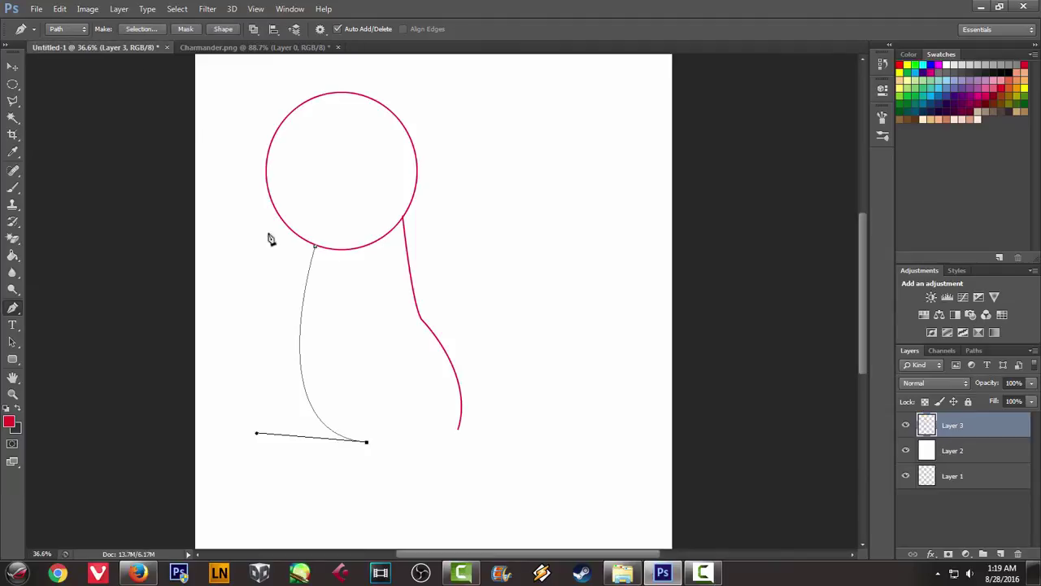
{"action": "key", "text": "Escape"}
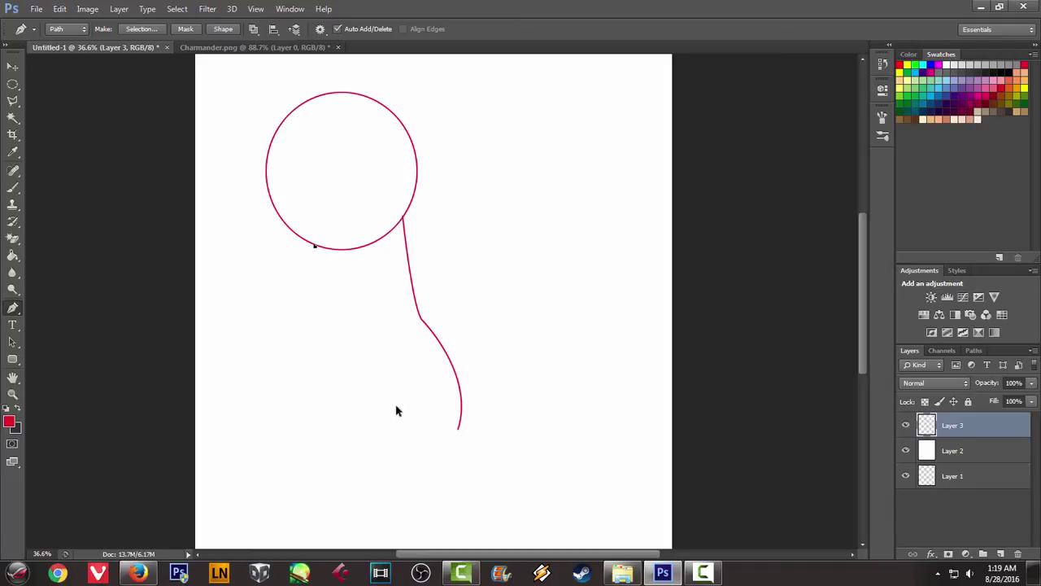
Redraw the curve down to the body's bottom and extend it along the bottom
{"action": "left_click_drag", "start_coordinate": [346, 447], "coordinate": [442, 445]}
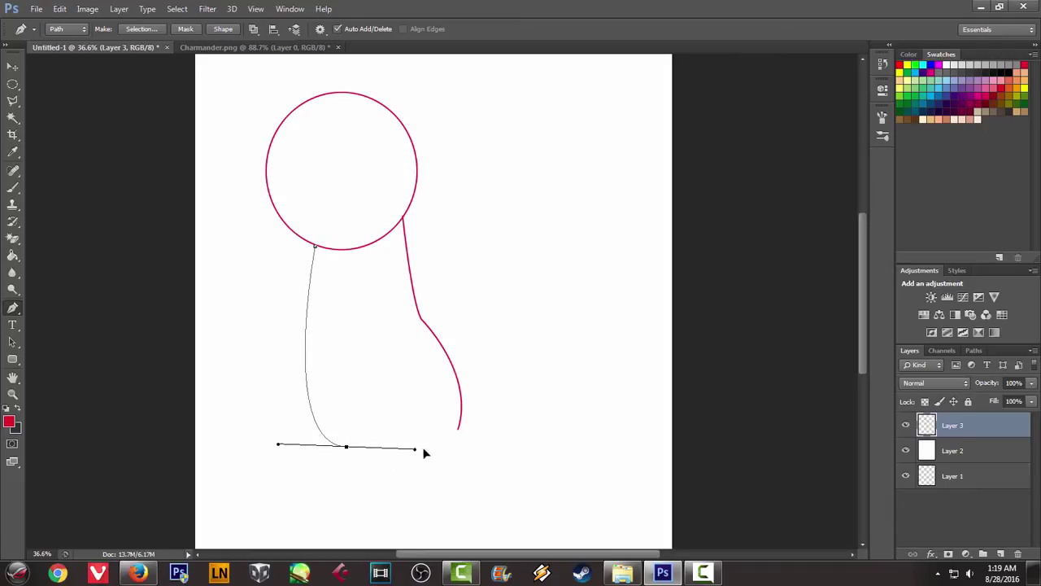
{"action": "mouse_move", "coordinate": [436, 446]}
{"action": "left_mouse_down"}
{"action": "mouse_move", "coordinate": [425, 444]}
{"action": "mouse_move", "coordinate": [422, 463]}
{"action": "left_mouse_up"}
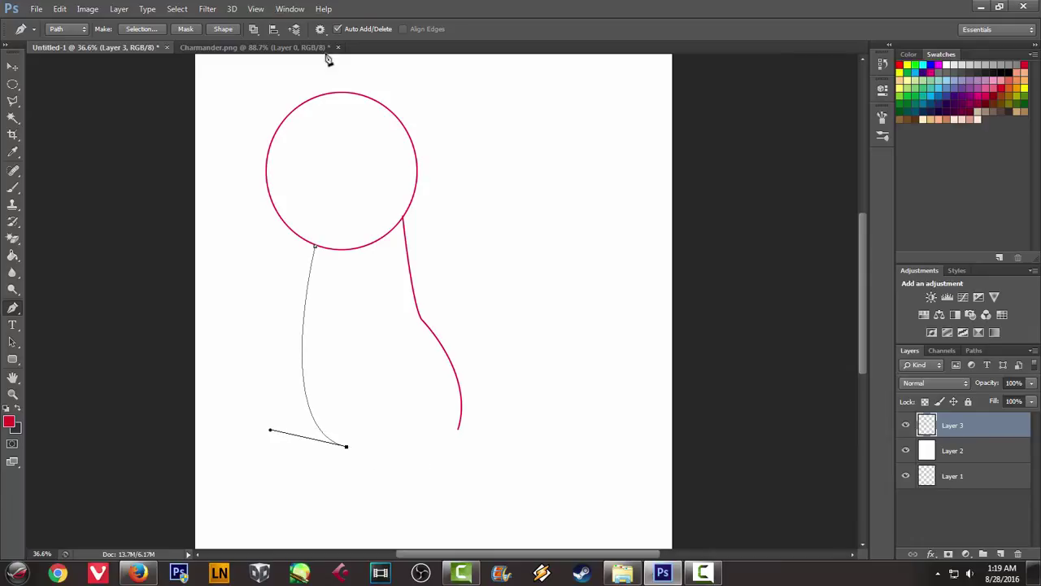
{"action": "left_click", "coordinate": [277, 51]}
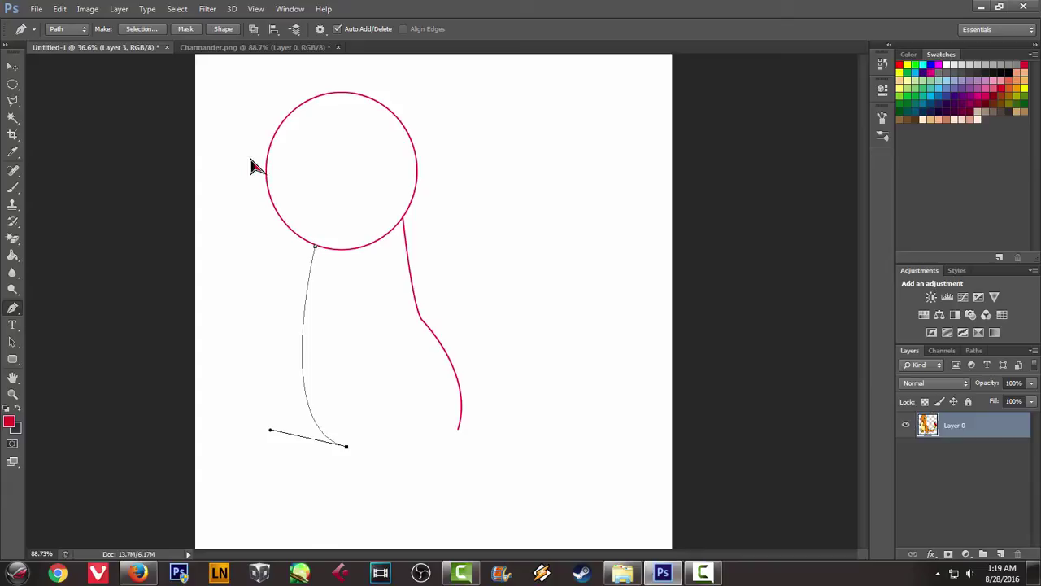
{"action": "left_click", "coordinate": [111, 47]}
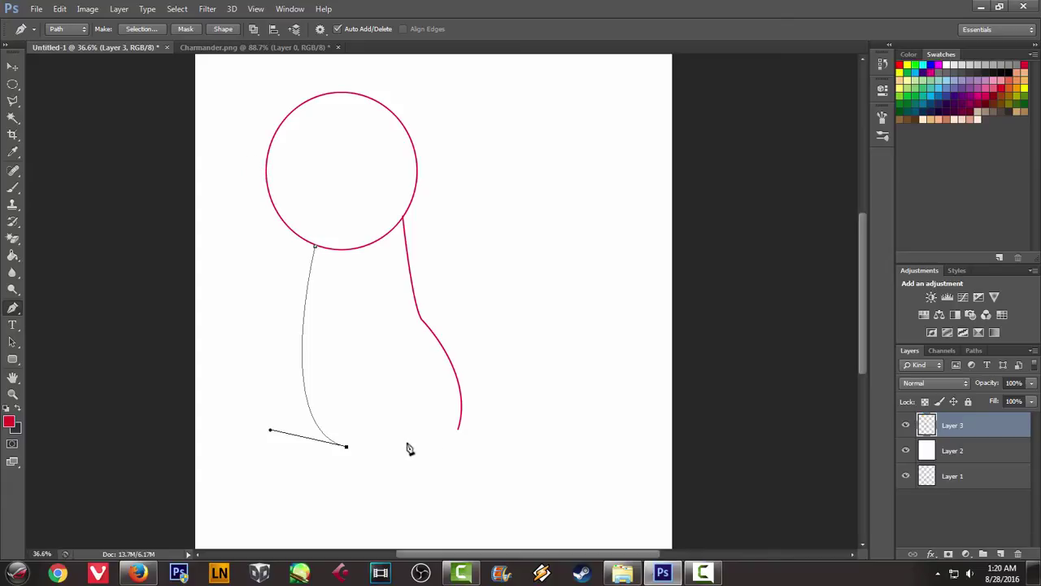
{"action": "left_click", "coordinate": [395, 445]}
Stroke the path red with the brush, delete the work path, and view the reference
{"action": "right_click", "coordinate": [438, 317]}
{"action": "left_click", "coordinate": [483, 94]}
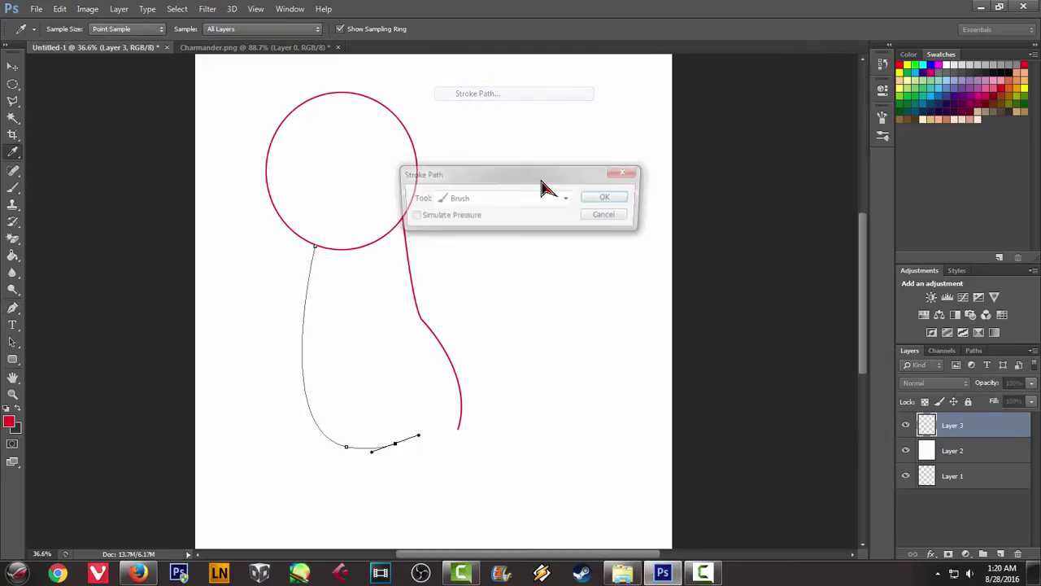
{"action": "left_click", "coordinate": [600, 203]}
{"action": "right_click", "coordinate": [548, 179]}
{"action": "left_click", "coordinate": [562, 200]}
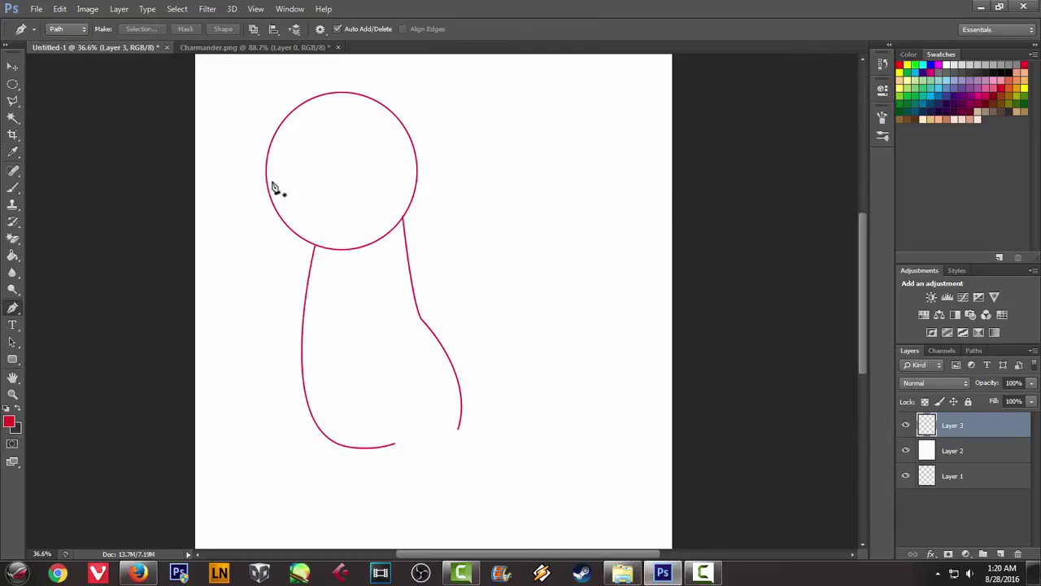
{"action": "left_click", "coordinate": [235, 47]}
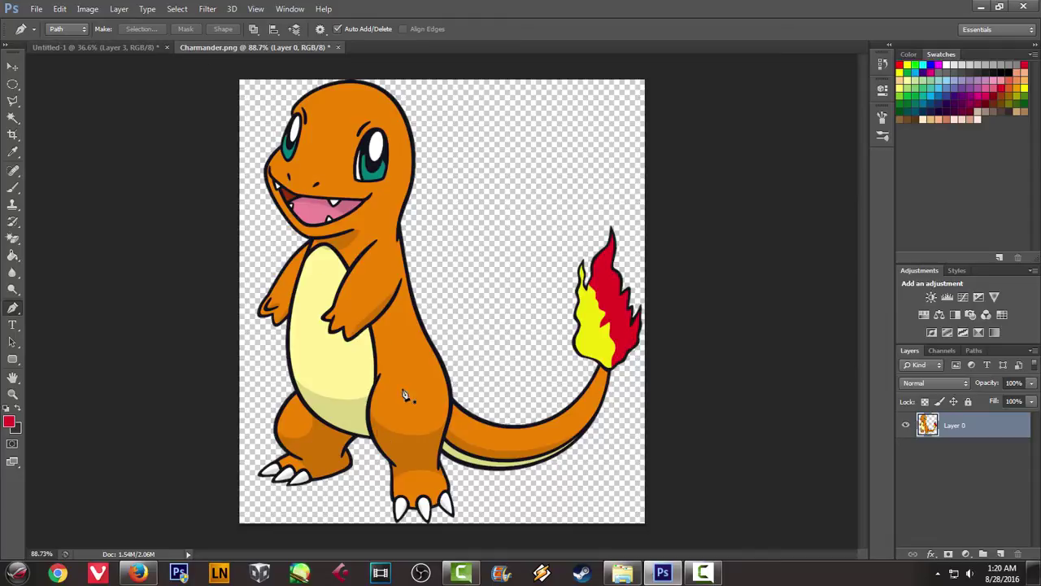
Pen-draw a short curved path for the front leg near the body's bottom
{"action": "left_click", "coordinate": [114, 47]}
{"action": "scroll", "coordinate": [407, 318], "scroll_direction": "up", "scroll_amount": 2, "text": "alt"}
{"action": "scroll", "coordinate": [424, 374], "scroll_direction": "up", "scroll_amount": 1}
{"action": "left_click", "coordinate": [251, 49]}
{"action": "left_click", "coordinate": [123, 49]}
{"action": "left_click", "coordinate": [379, 404]}
{"action": "left_click_drag", "start_coordinate": [399, 501], "coordinate": [432, 526]}
{"action": "left_click", "coordinate": [285, 48]}
{"action": "left_click", "coordinate": [98, 47]}
Stroke the leg path with the brush, delete the work path, and view the reference
{"action": "right_click", "coordinate": [452, 258]}
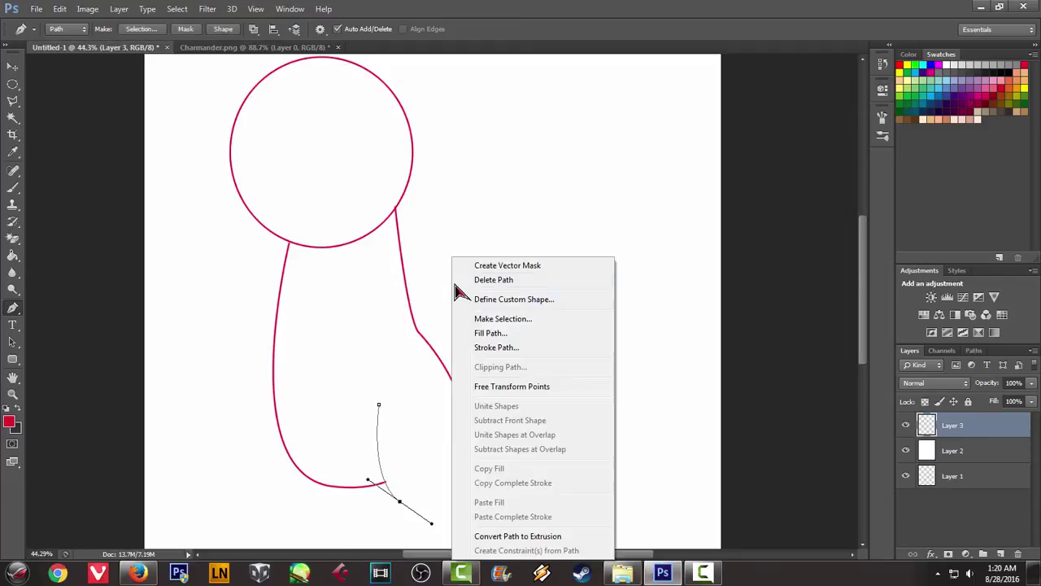
{"action": "left_click", "coordinate": [498, 348]}
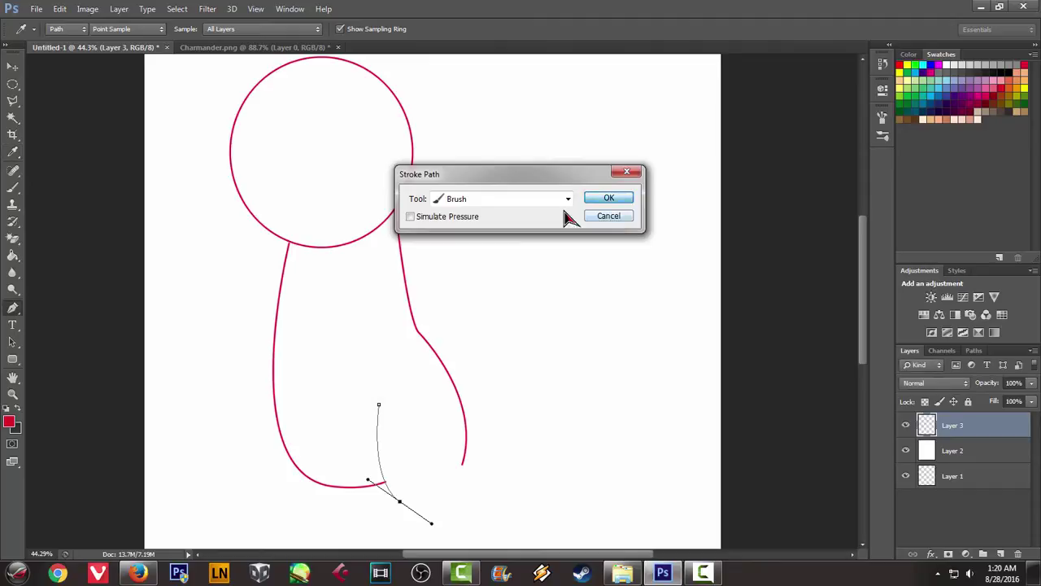
{"action": "key", "text": "Return"}
{"action": "left_click", "coordinate": [525, 249]}
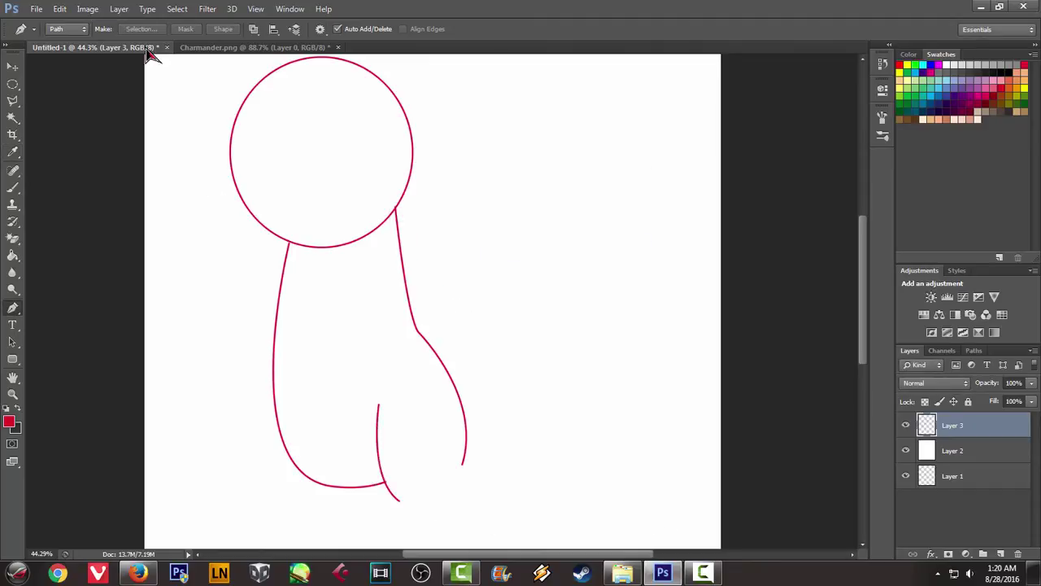
{"action": "left_click", "coordinate": [244, 47]}
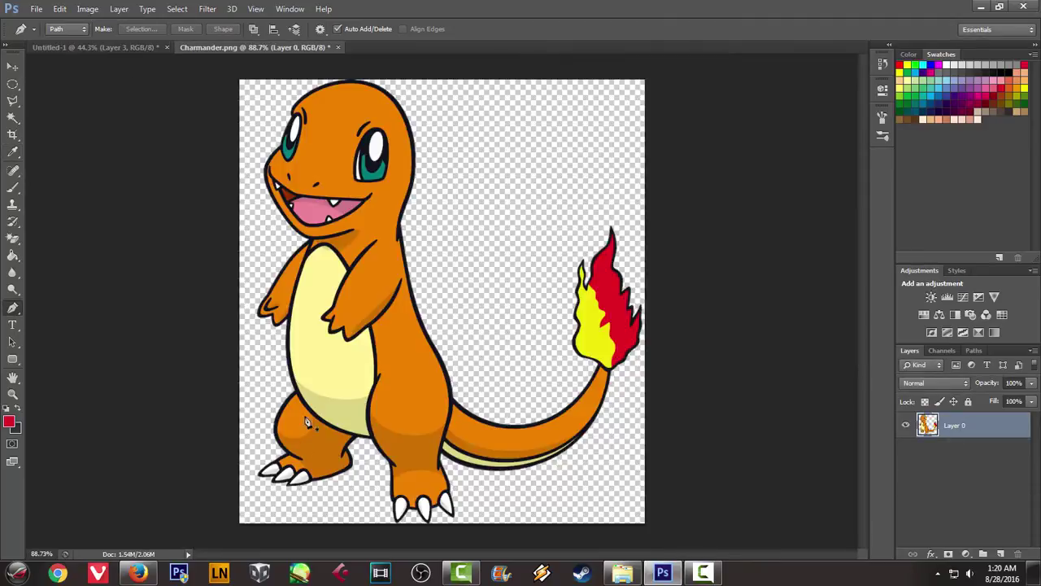
Pen-draw a curve outward from the body's left side for the back leg
{"action": "left_click", "coordinate": [122, 47]}
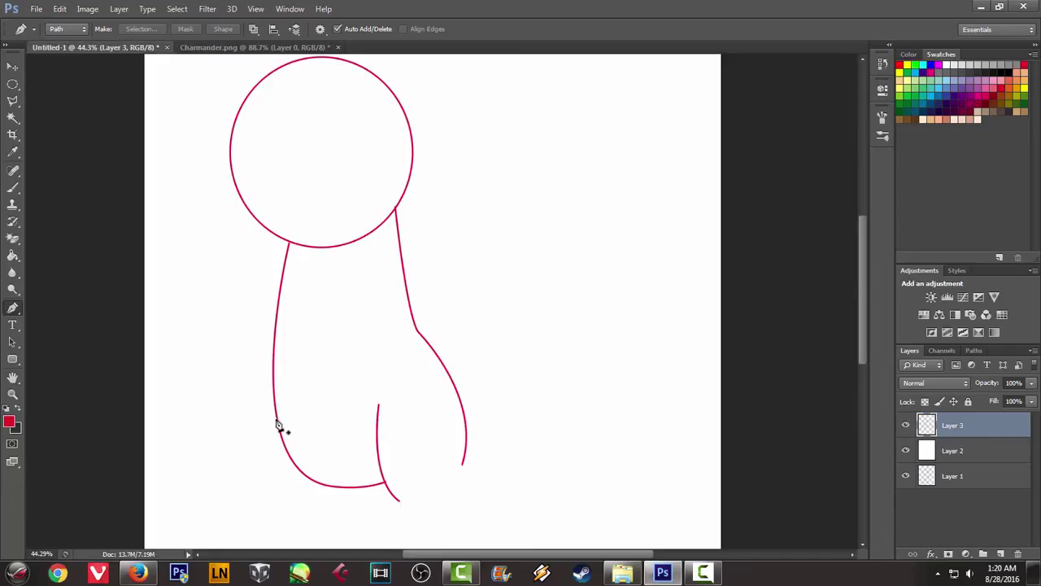
{"action": "left_click", "coordinate": [279, 420]}
{"action": "left_click_drag", "start_coordinate": [273, 508], "coordinate": [304, 537]}
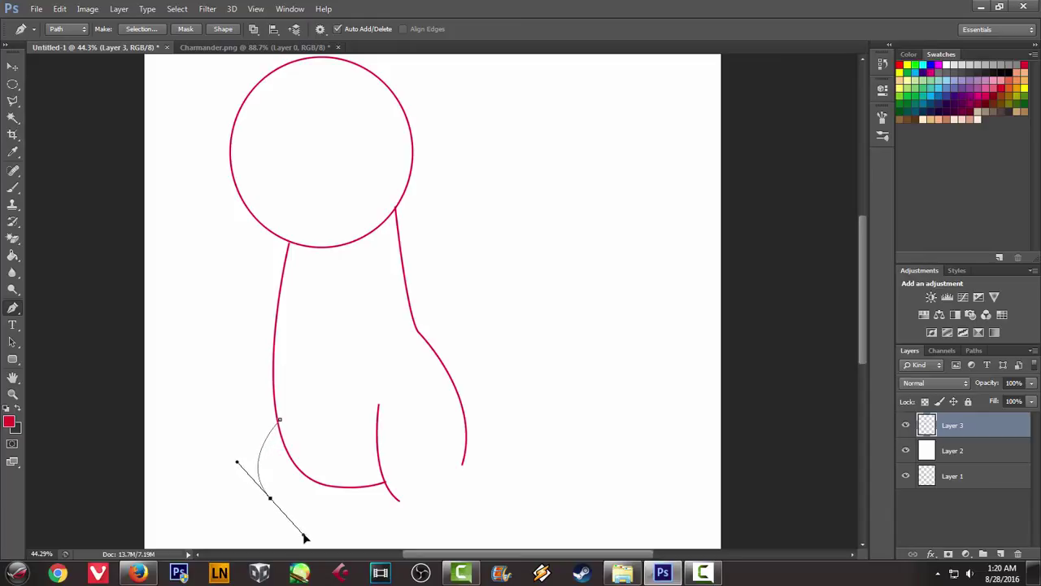
{"action": "left_click", "coordinate": [259, 49]}
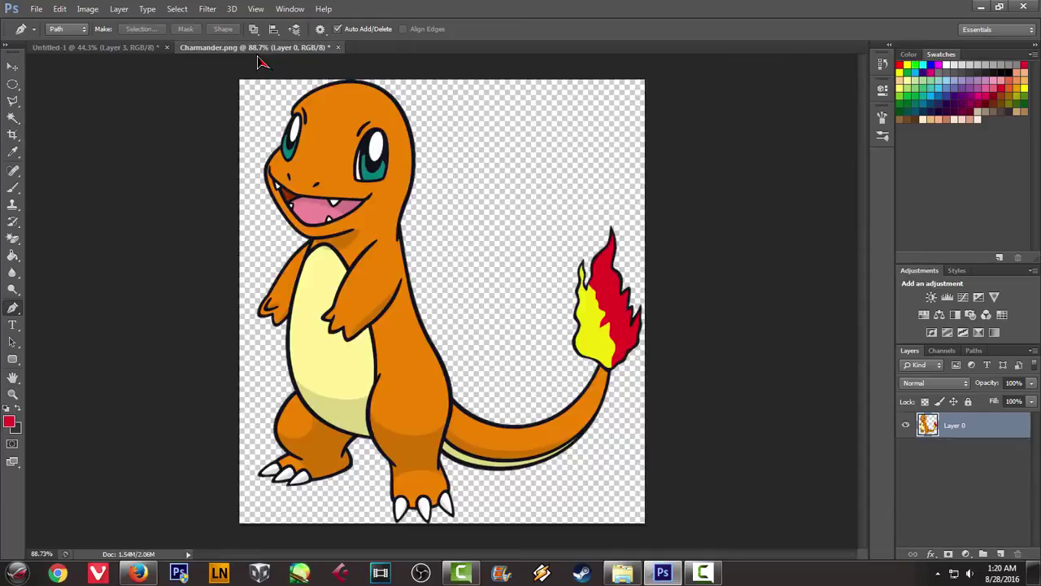
{"action": "left_click", "coordinate": [90, 48]}
{"action": "key", "text": "ctrl+z"}
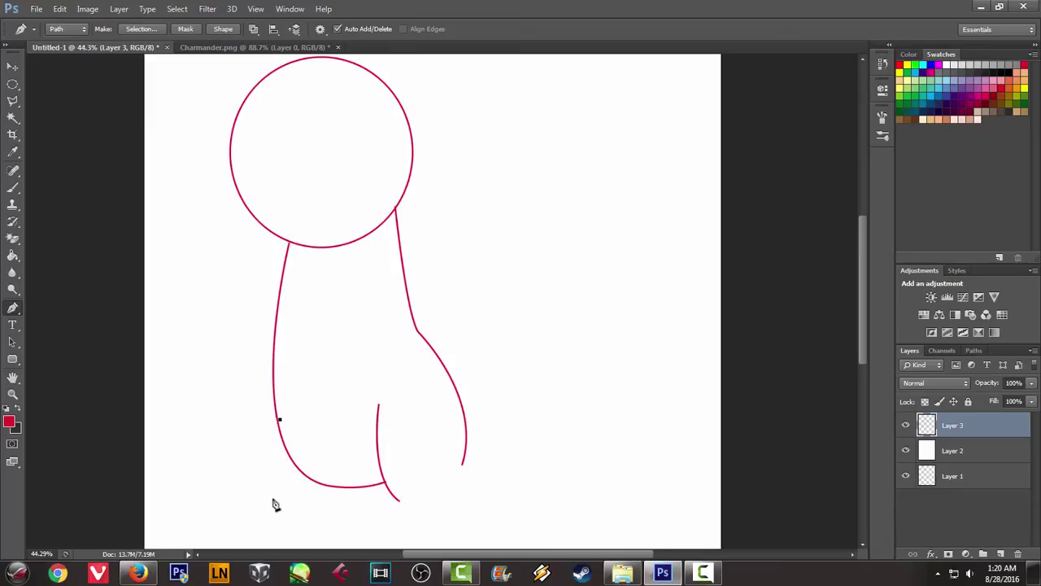
{"action": "mouse_move", "coordinate": [277, 496]}
{"action": "left_mouse_down"}
{"action": "mouse_move", "coordinate": [337, 527]}
{"action": "mouse_move", "coordinate": [328, 532]}
{"action": "mouse_move", "coordinate": [301, 513]}
{"action": "mouse_move", "coordinate": [326, 529]}
{"action": "mouse_move", "coordinate": [331, 521]}
{"action": "mouse_move", "coordinate": [319, 518]}
{"action": "left_mouse_up"}
Stroke the back-leg path with the red brush and delete the work path
{"action": "right_click", "coordinate": [365, 253]}
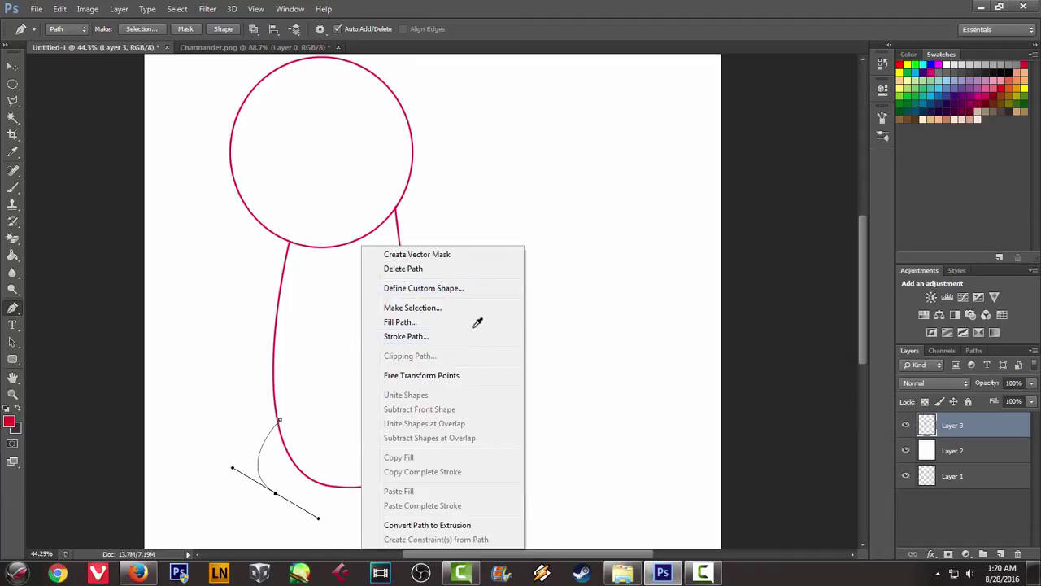
{"action": "left_click", "coordinate": [436, 334]}
{"action": "key", "text": "Return"}
{"action": "right_click", "coordinate": [510, 206]}
{"action": "left_click", "coordinate": [545, 227]}
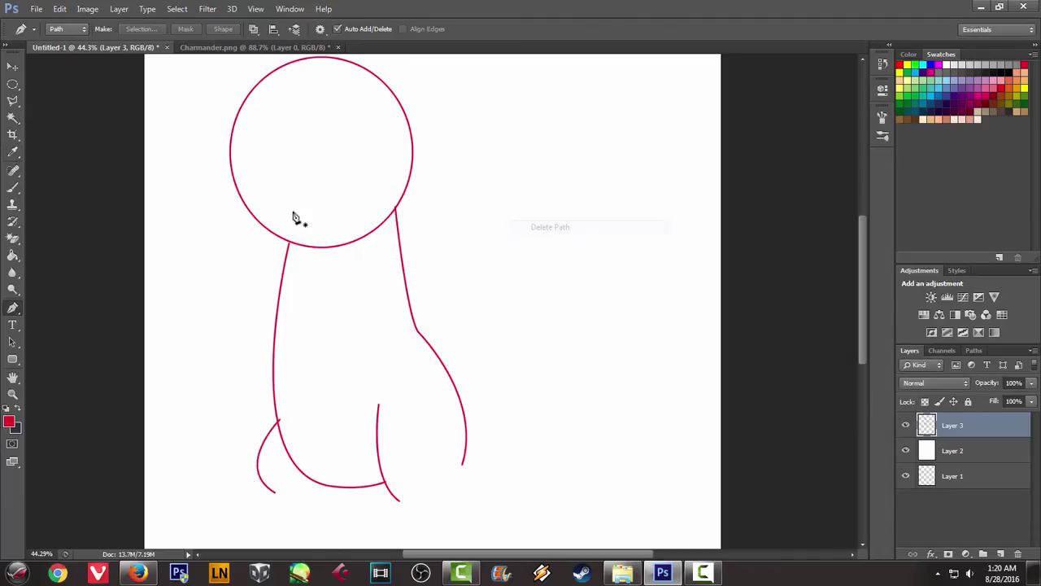
{"action": "left_click", "coordinate": [232, 48]}
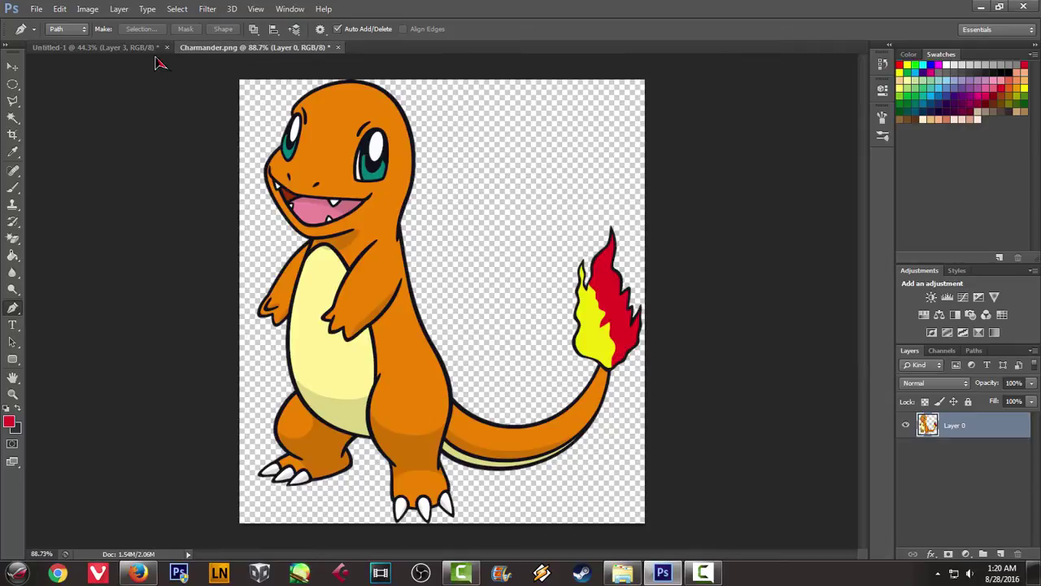
{"action": "left_click", "coordinate": [106, 49]}
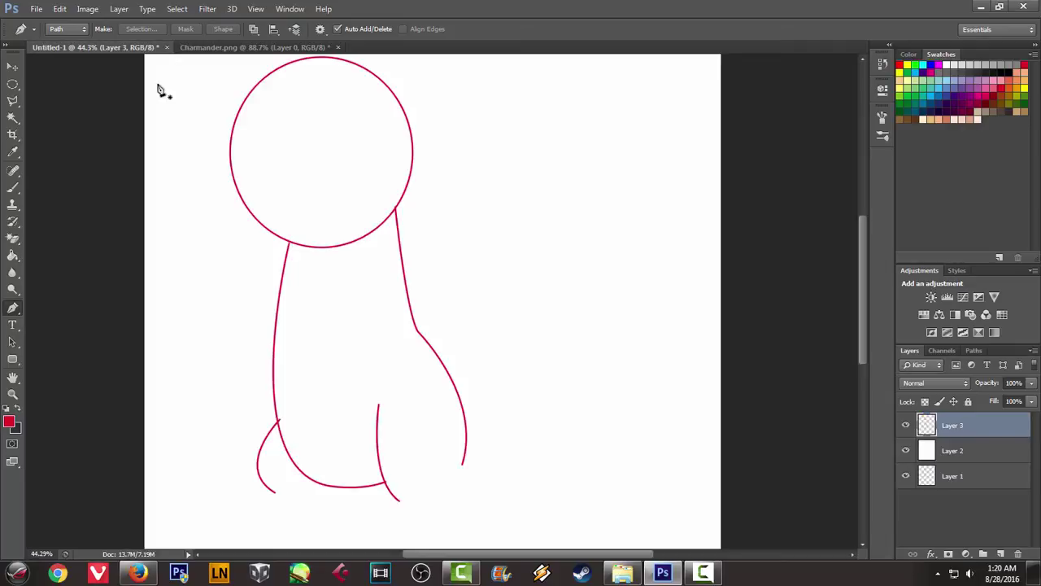
Add a small red curve at the feet by stroking and deleting its path
{"action": "left_click", "coordinate": [362, 478]}
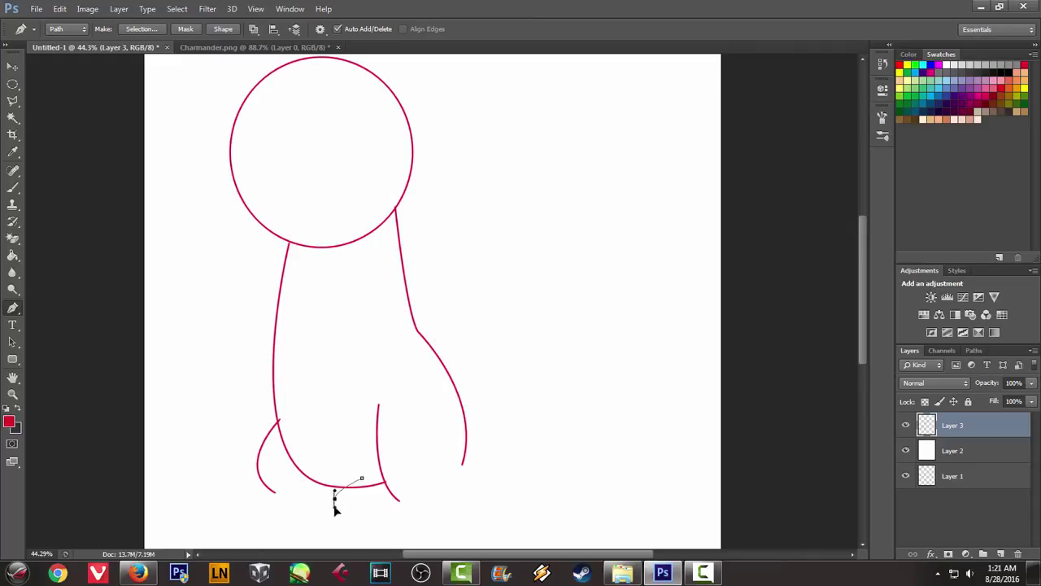
{"action": "right_click", "coordinate": [342, 479]}
{"action": "left_click", "coordinate": [409, 347]}
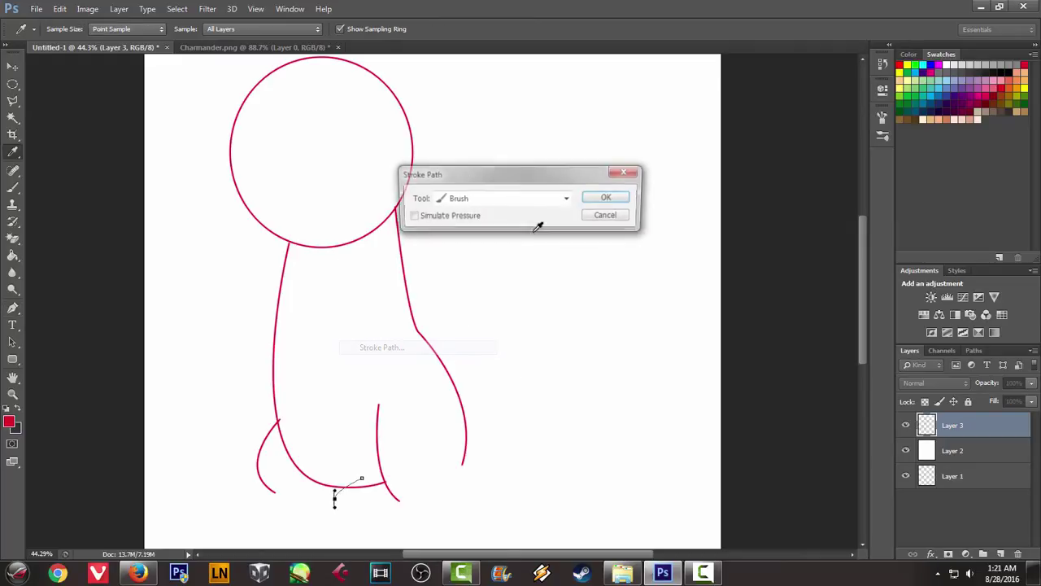
{"action": "left_click", "coordinate": [611, 200]}
{"action": "right_click", "coordinate": [484, 221]}
{"action": "left_click", "coordinate": [532, 239]}
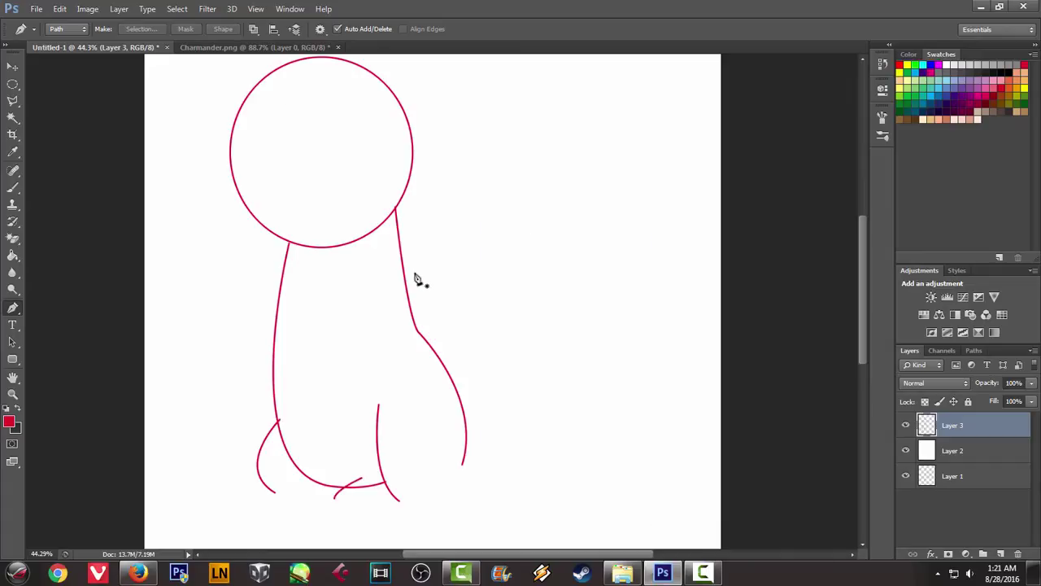
{"action": "left_click", "coordinate": [226, 48]}
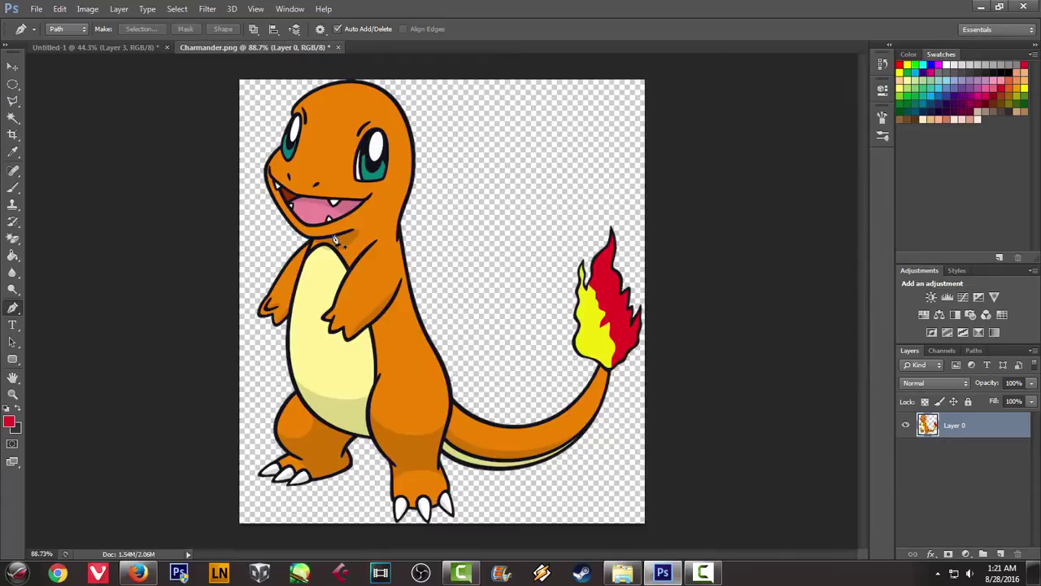
Place the jaw path's first anchor left of the head circle
{"action": "left_click", "coordinate": [127, 48]}
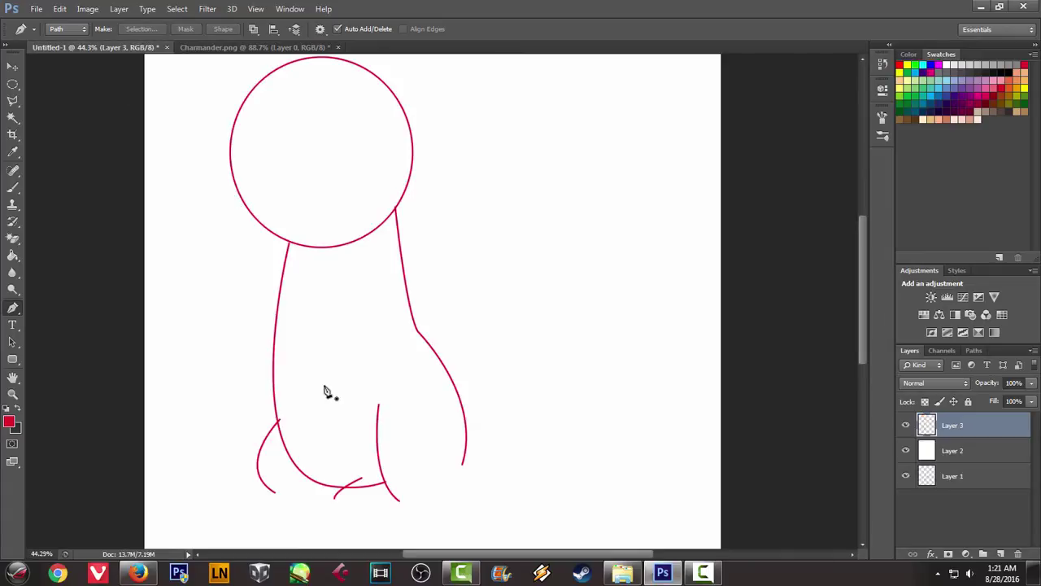
{"action": "left_click", "coordinate": [256, 51]}
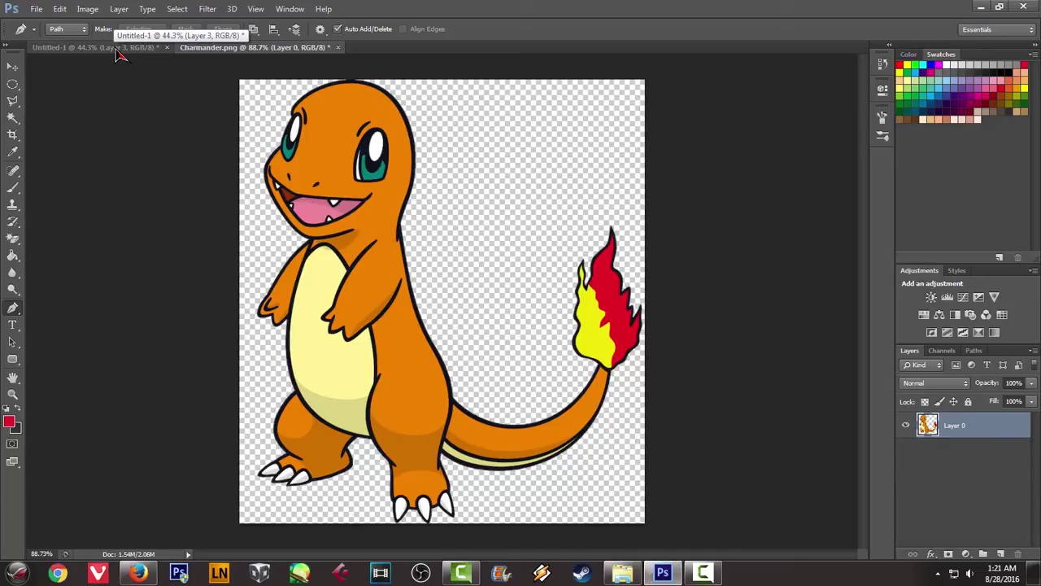
{"action": "left_click", "coordinate": [116, 49]}
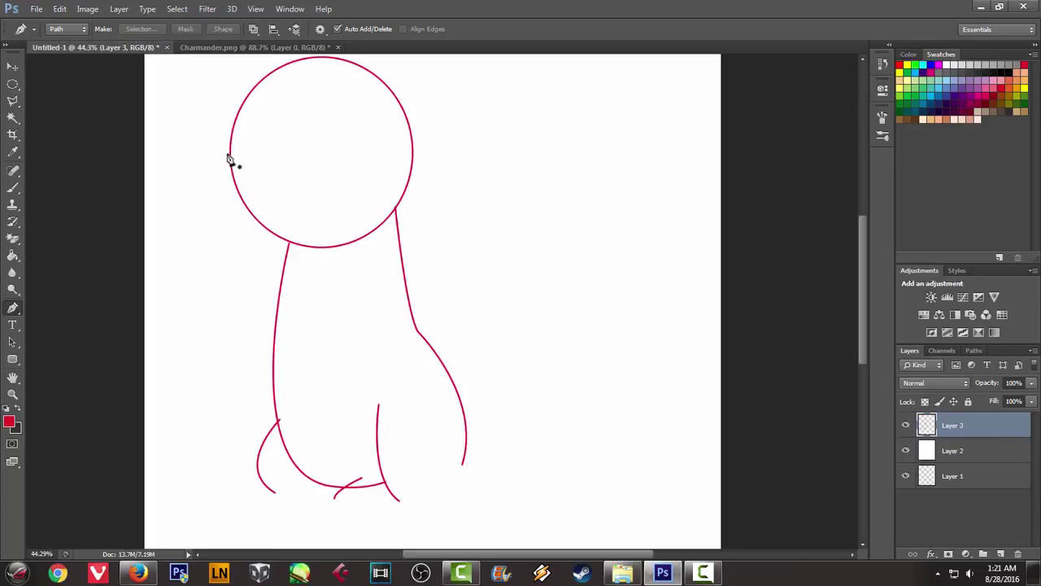
{"action": "left_click", "coordinate": [236, 158]}
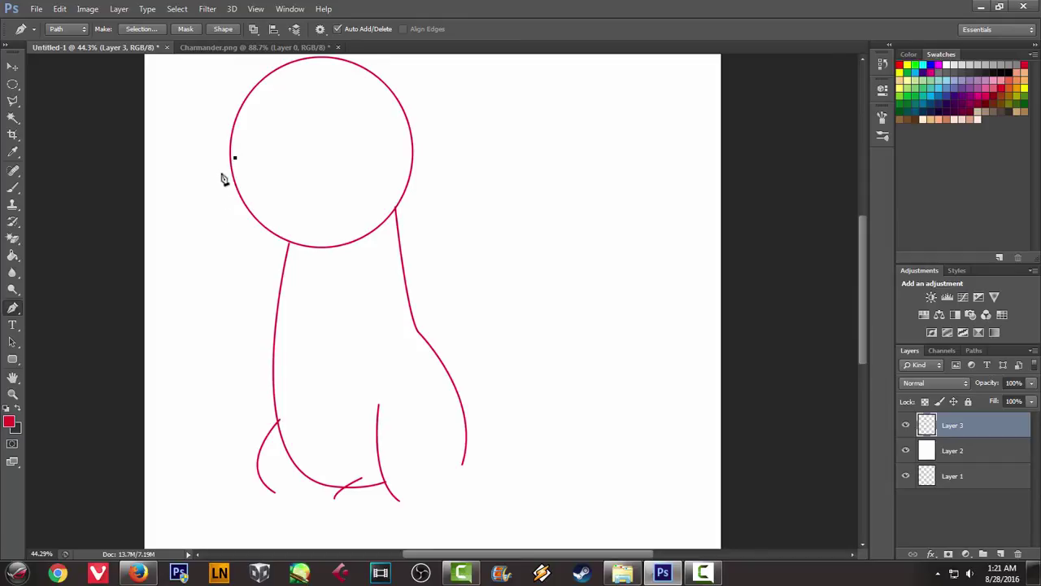
{"action": "left_click", "coordinate": [213, 49]}
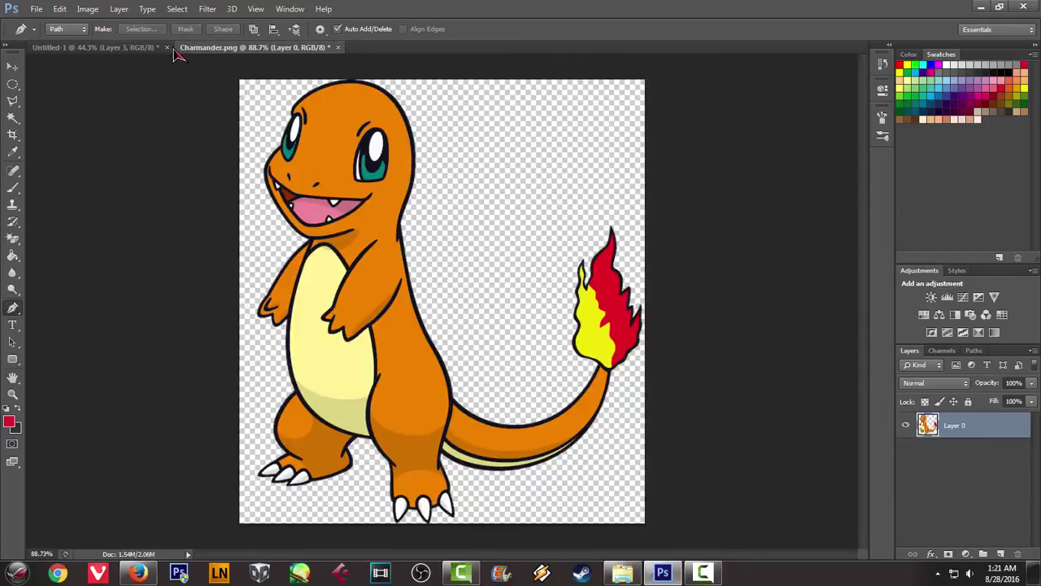
{"action": "left_click", "coordinate": [140, 49]}
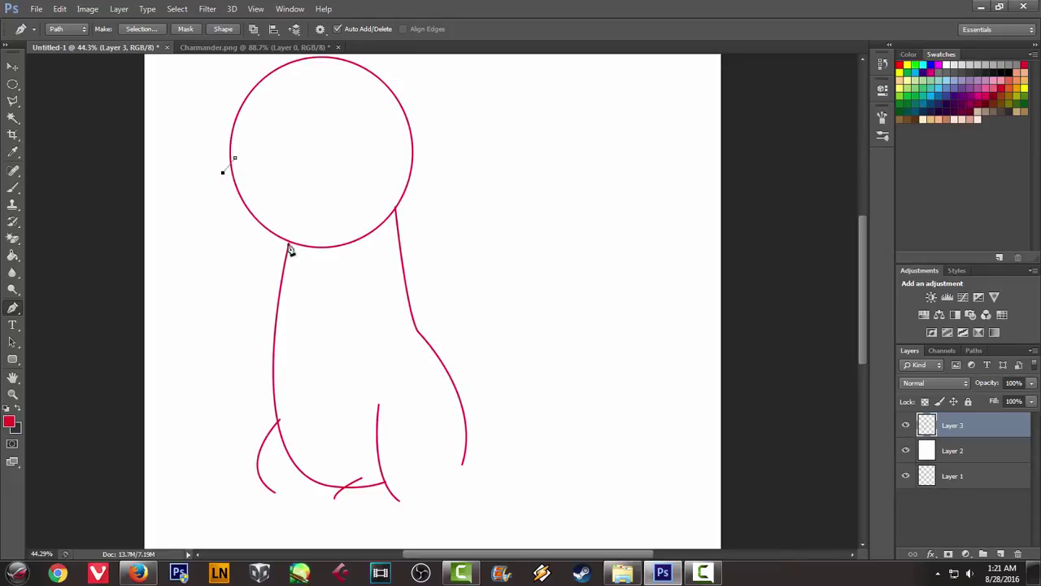
Curve the jaw path along the head's lower left and add an anchor at the neck
{"action": "left_click_drag", "start_coordinate": [289, 244], "coordinate": [356, 267]}
{"action": "left_click", "coordinate": [199, 49]}
{"action": "left_click", "coordinate": [122, 49]}
{"action": "left_click", "coordinate": [214, 49]}
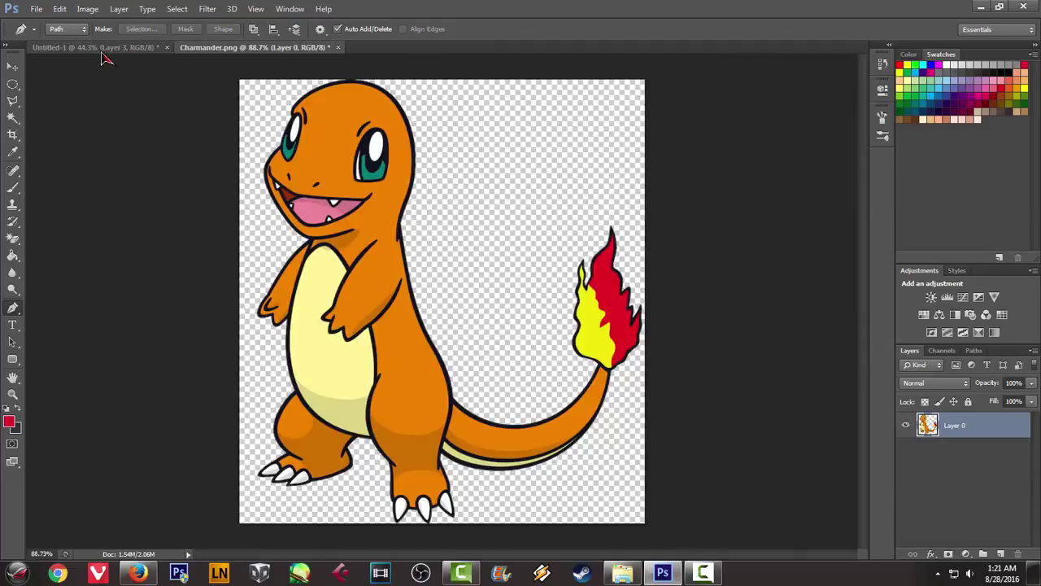
{"action": "left_click", "coordinate": [104, 48]}
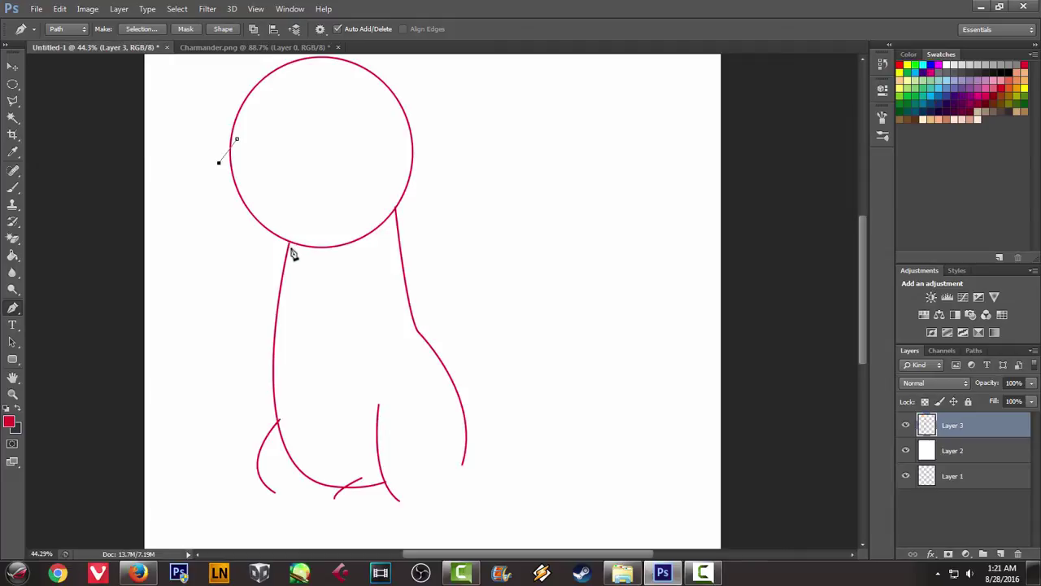
{"action": "left_click_drag", "start_coordinate": [291, 248], "coordinate": [370, 281]}
{"action": "left_click", "coordinate": [209, 48]}
{"action": "left_click", "coordinate": [110, 47]}
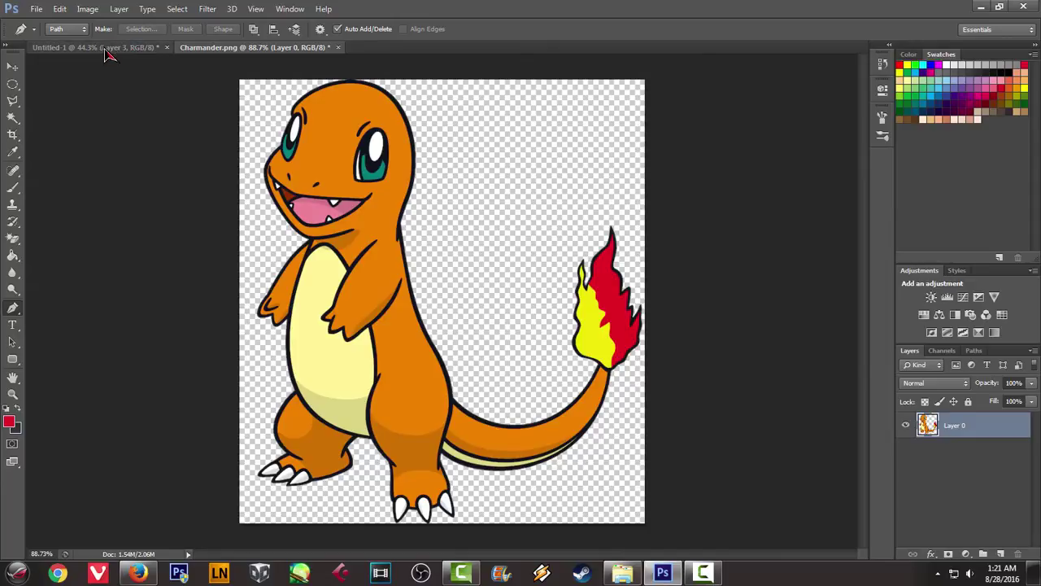
Re-place the neck anchor and extend the jaw curve toward the right side of the neck
{"action": "key", "text": "ctrl+z"}
{"action": "left_click_drag", "start_coordinate": [291, 255], "coordinate": [357, 287]}
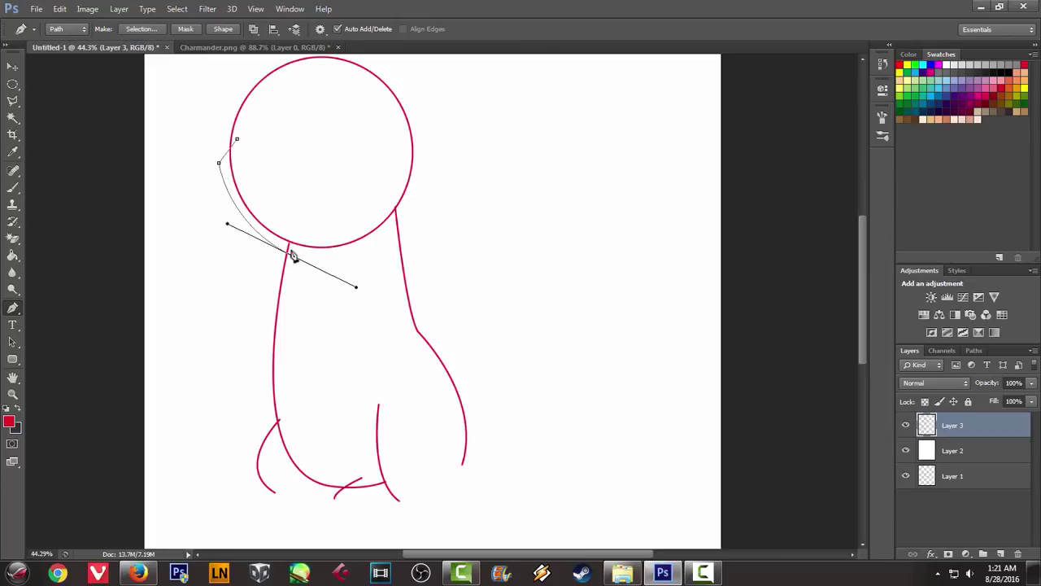
{"action": "left_click", "coordinate": [252, 48]}
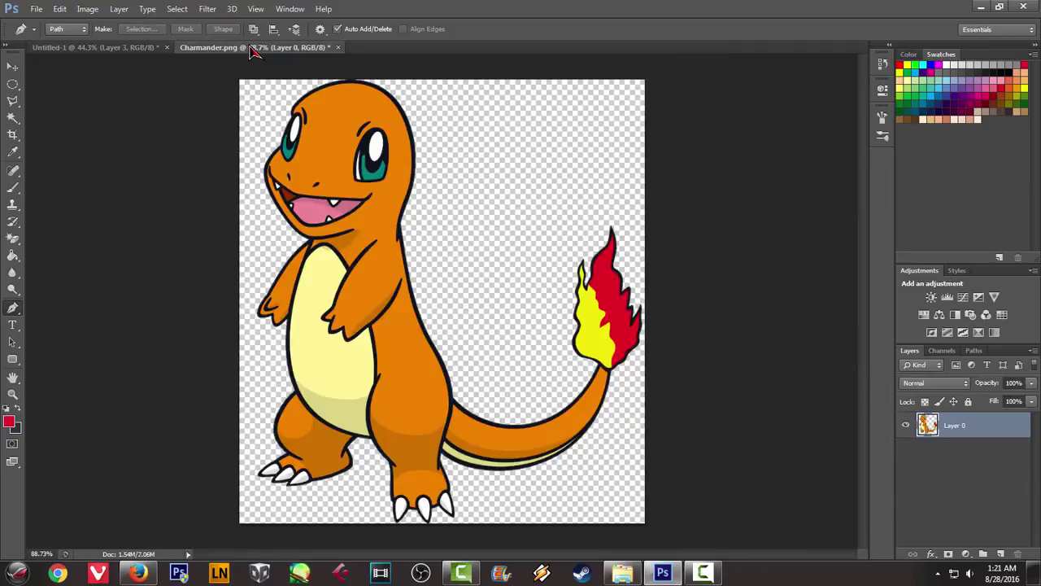
{"action": "left_click", "coordinate": [122, 53]}
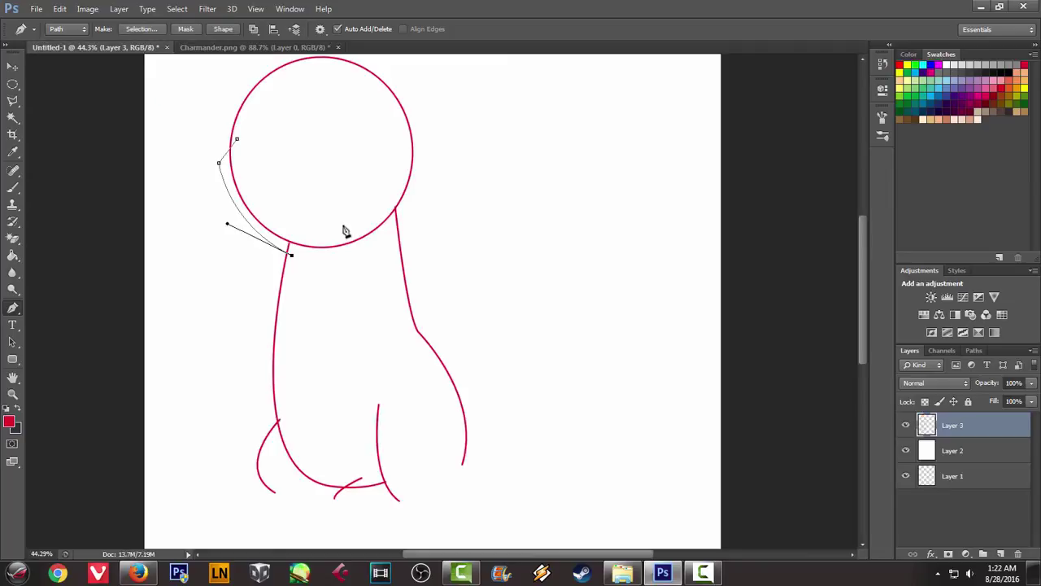
{"action": "left_click_drag", "start_coordinate": [349, 235], "coordinate": [377, 214]}
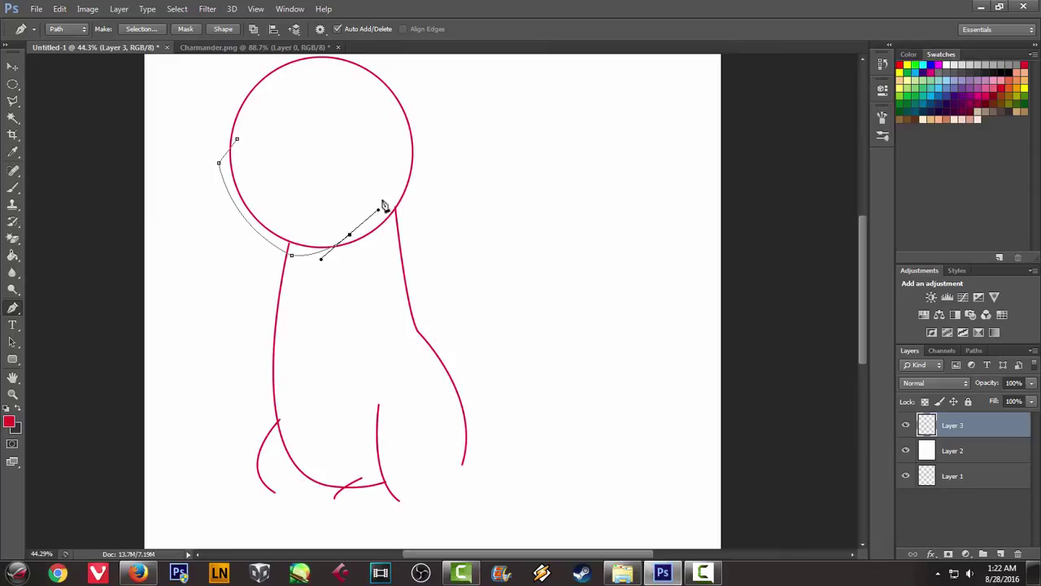
Stroke the jaw path with the red brush and delete the work path
{"action": "right_click", "coordinate": [381, 218]}
{"action": "left_click", "coordinate": [460, 236]}
{"action": "left_click", "coordinate": [601, 208]}
{"action": "right_click", "coordinate": [497, 118]}
{"action": "left_click", "coordinate": [521, 138]}
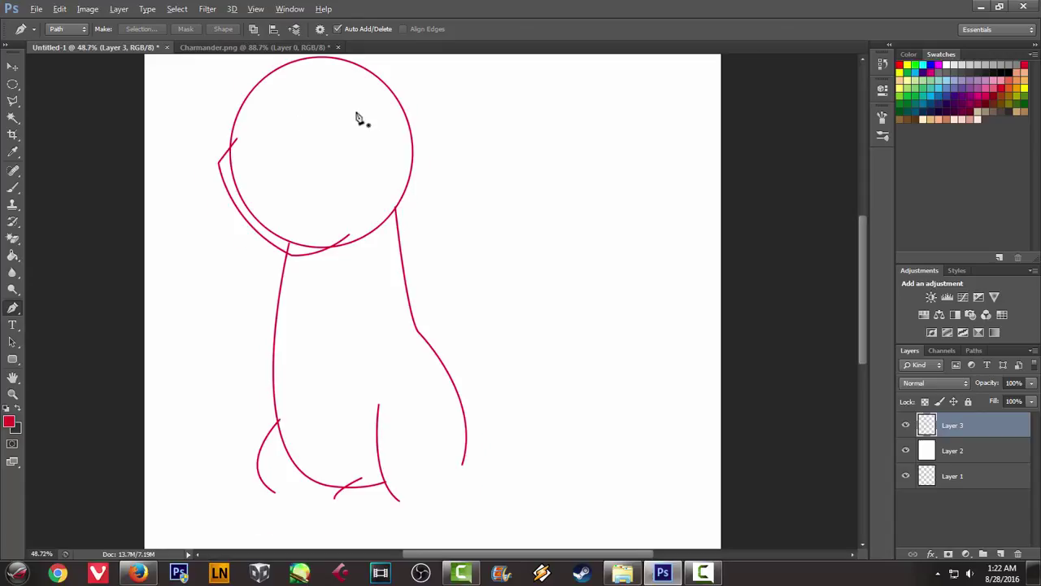
{"action": "scroll", "coordinate": [355, 118], "scroll_direction": "up", "scroll_amount": 2}
{"action": "scroll", "coordinate": [256, 163], "scroll_direction": "up", "scroll_amount": 1}
{"action": "key", "text": "e"}
{"action": "key", "text": "alt+e"}
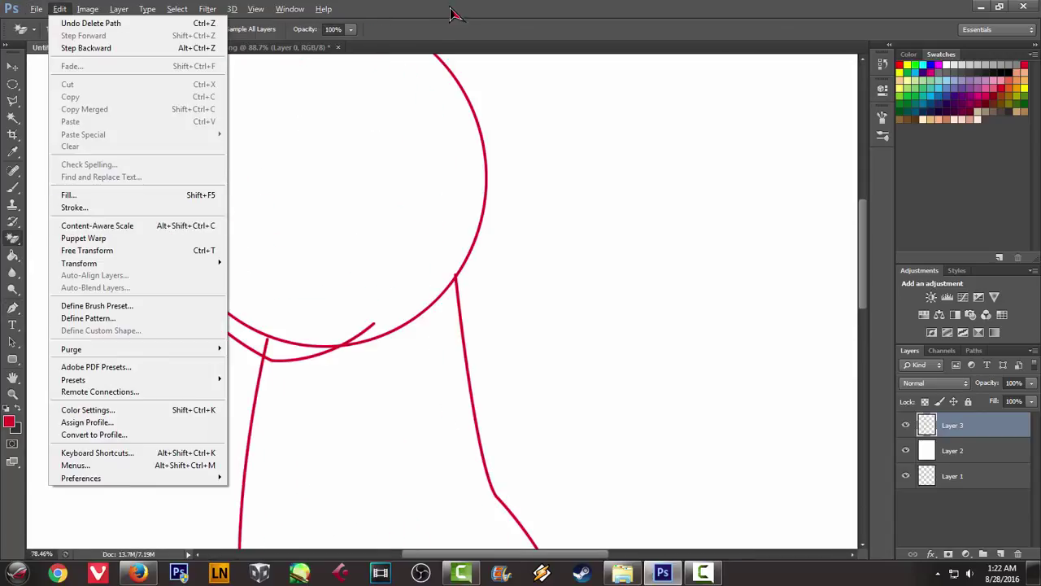
{"action": "double_click", "coordinate": [454, 13]}
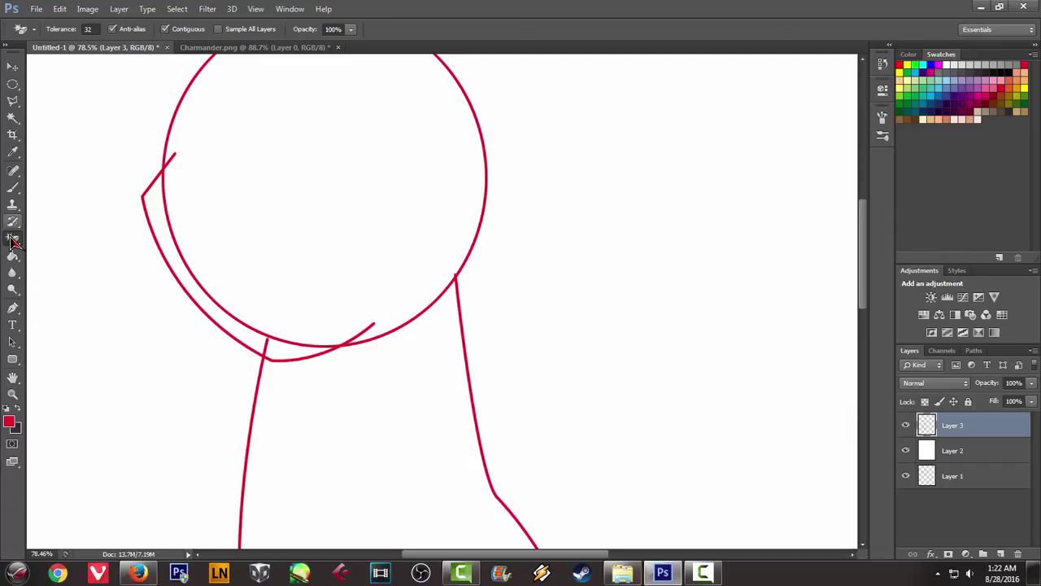
Switch to the standard Eraser and set its size to 21 px
{"action": "right_click", "coordinate": [12, 238]}
{"action": "left_click", "coordinate": [69, 236]}
{"action": "scroll", "coordinate": [169, 190], "scroll_direction": "up", "scroll_amount": 3}
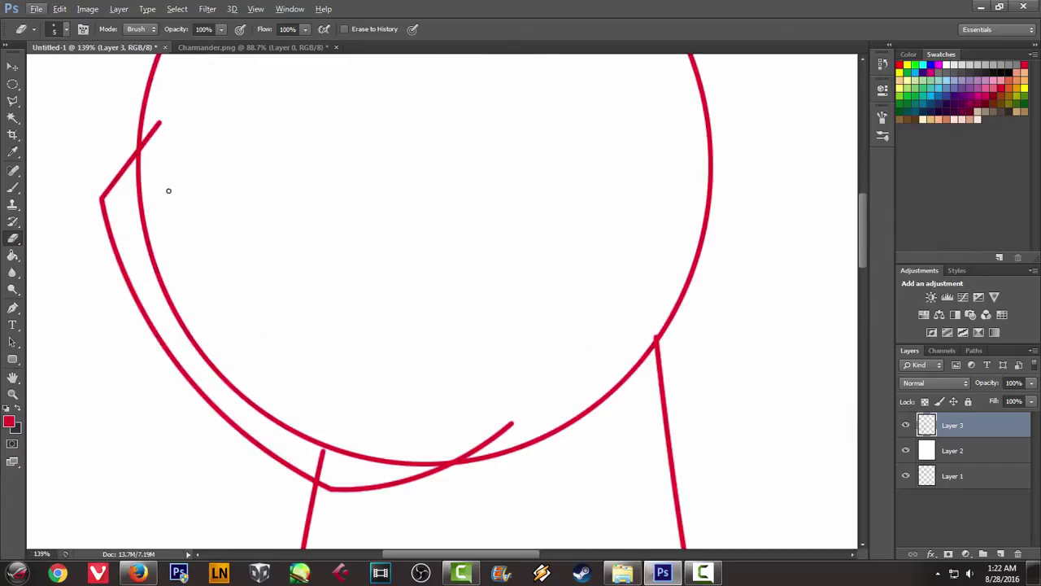
{"action": "left_click", "coordinate": [66, 30]}
{"action": "left_click_drag", "start_coordinate": [25, 70], "coordinate": [33, 70]}
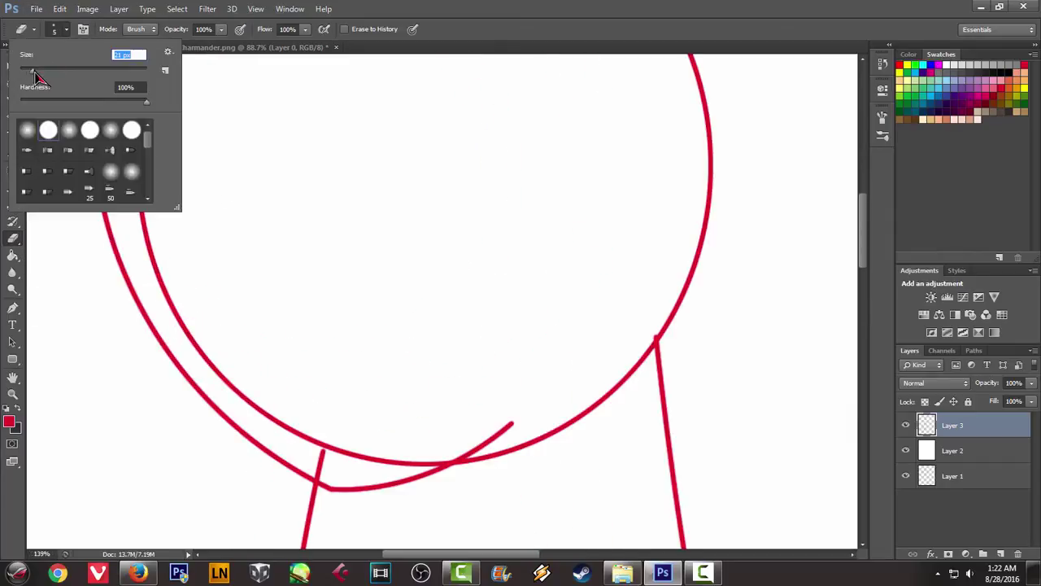
{"action": "left_click", "coordinate": [308, 158]}
Erase the doubled inner head curve from the top down to the neck, including the leftover stub
{"action": "left_click_drag", "start_coordinate": [144, 166], "coordinate": [142, 213]}
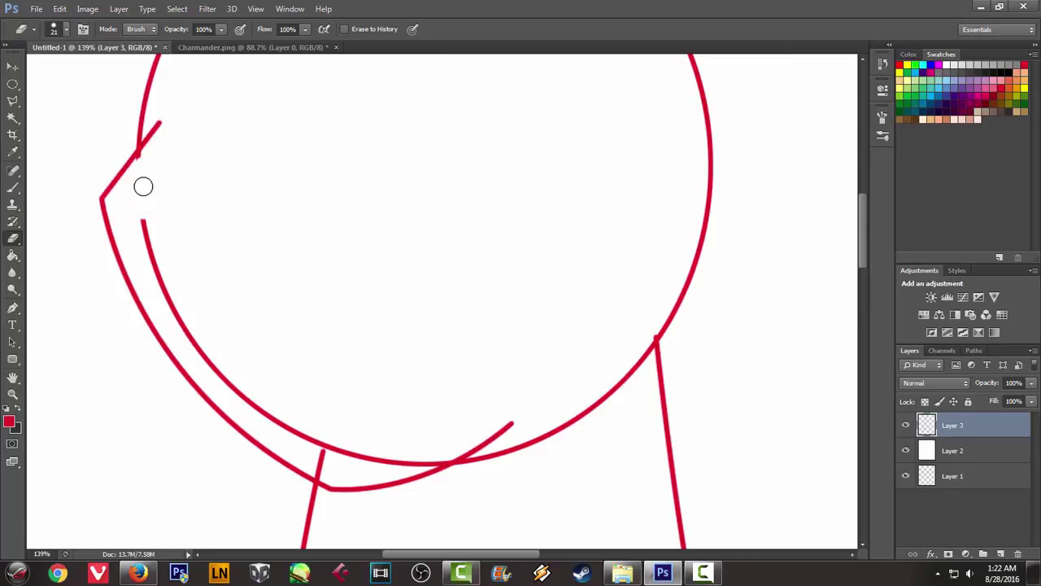
{"action": "mouse_move", "coordinate": [149, 243]}
{"action": "left_mouse_down"}
{"action": "mouse_move", "coordinate": [173, 324]}
{"action": "mouse_move", "coordinate": [213, 383]}
{"action": "left_mouse_up"}
{"action": "mouse_move", "coordinate": [280, 432]}
{"action": "left_mouse_down"}
{"action": "mouse_move", "coordinate": [331, 453]}
{"action": "mouse_move", "coordinate": [323, 471]}
{"action": "mouse_move", "coordinate": [434, 458]}
{"action": "left_mouse_up"}
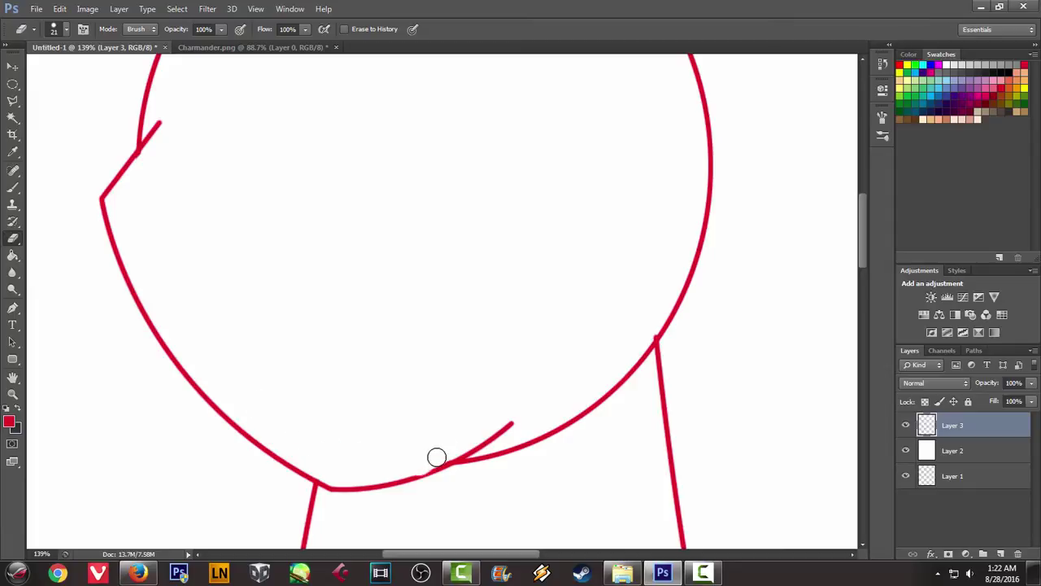
{"action": "scroll", "coordinate": [402, 319], "scroll_direction": "down", "scroll_amount": 5}
{"action": "scroll", "coordinate": [402, 319], "scroll_direction": "down", "scroll_amount": 1}
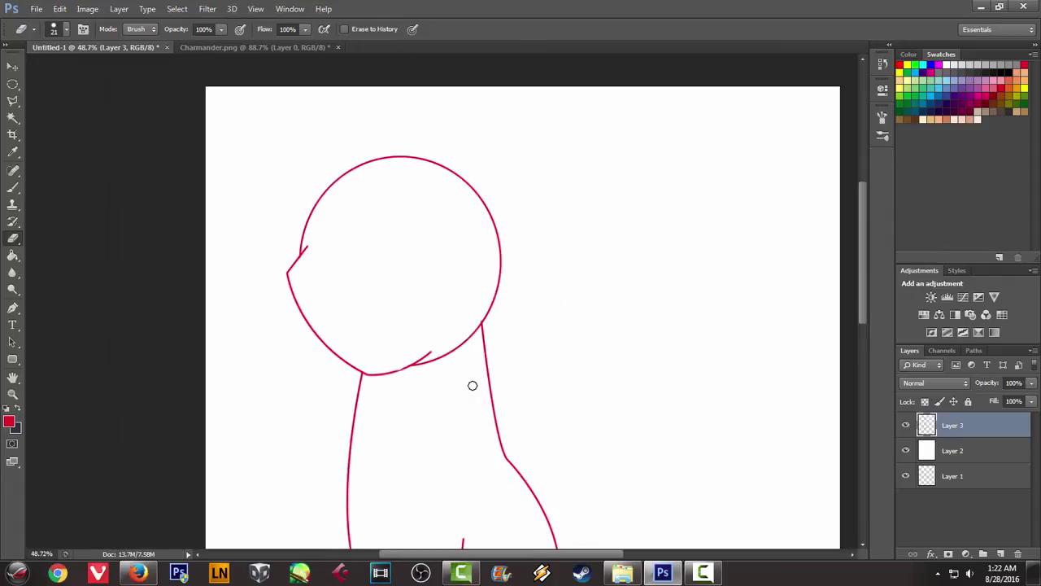
{"action": "scroll", "coordinate": [472, 385], "scroll_direction": "up", "scroll_amount": 4}
{"action": "mouse_move", "coordinate": [431, 285]}
{"action": "left_mouse_down"}
{"action": "mouse_move", "coordinate": [446, 295]}
{"action": "mouse_move", "coordinate": [490, 256]}
{"action": "mouse_move", "coordinate": [500, 228]}
{"action": "left_mouse_up"}
{"action": "mouse_move", "coordinate": [438, 296]}
{"action": "left_mouse_down"}
{"action": "mouse_move", "coordinate": [345, 346]}
{"action": "mouse_move", "coordinate": [392, 330]}
{"action": "left_mouse_up"}
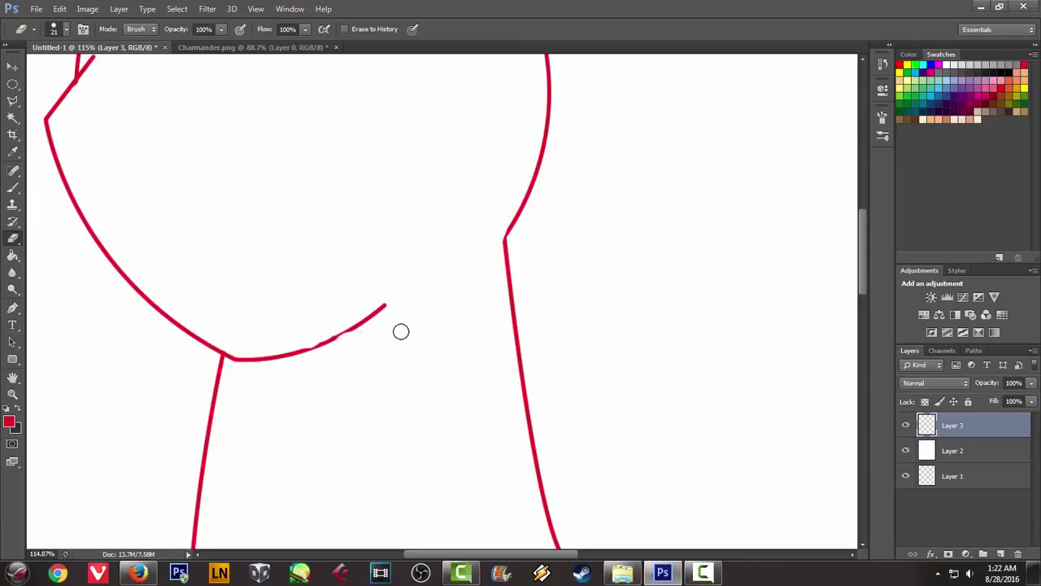
Check the Charmander reference, then return to the zoomed-in sketch with the Brush tool
{"action": "scroll", "coordinate": [417, 318], "scroll_direction": "down", "scroll_amount": 3}
{"action": "scroll", "coordinate": [403, 327], "scroll_direction": "down", "scroll_amount": 3}
{"action": "scroll", "coordinate": [326, 266], "scroll_direction": "up", "scroll_amount": 2}
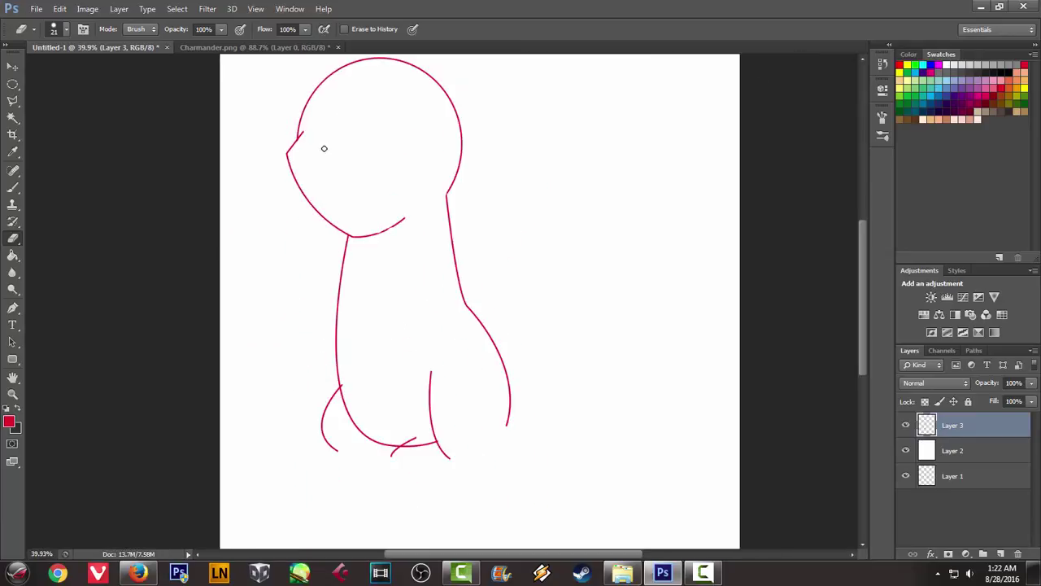
{"action": "scroll", "coordinate": [313, 106], "scroll_direction": "up", "scroll_amount": 1}
{"action": "scroll", "coordinate": [285, 73], "scroll_direction": "up", "scroll_amount": 1}
{"action": "left_click", "coordinate": [240, 50]}
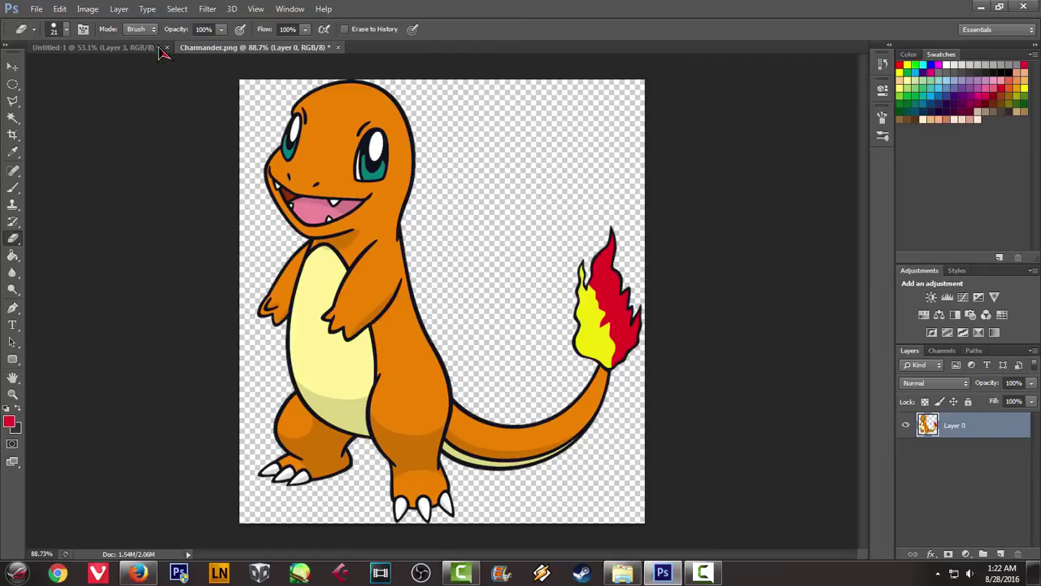
{"action": "left_click", "coordinate": [123, 48]}
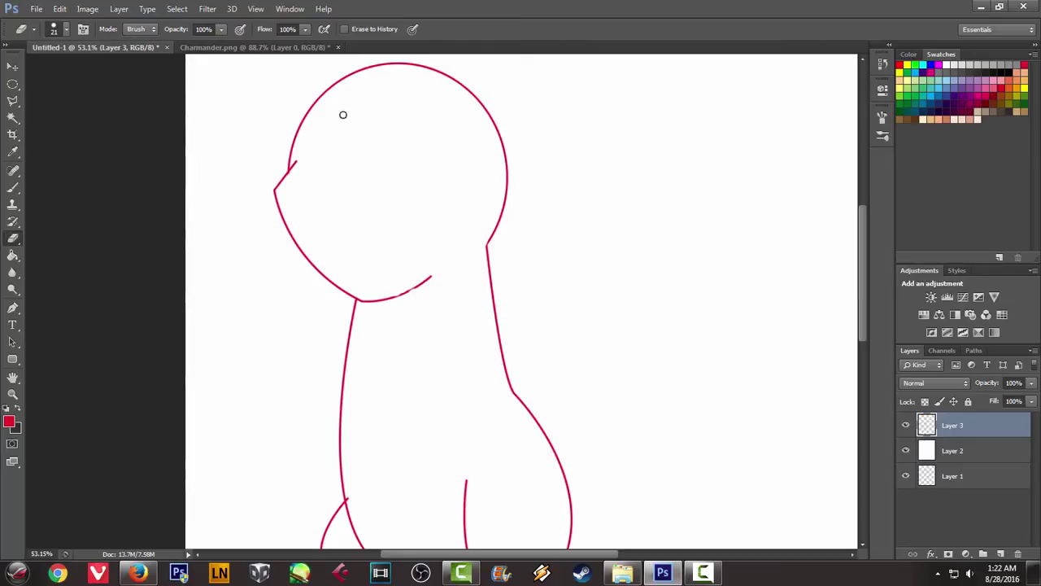
{"action": "scroll", "coordinate": [322, 102], "scroll_direction": "up", "scroll_amount": 1}
{"action": "scroll", "coordinate": [312, 102], "scroll_direction": "up", "scroll_amount": 1}
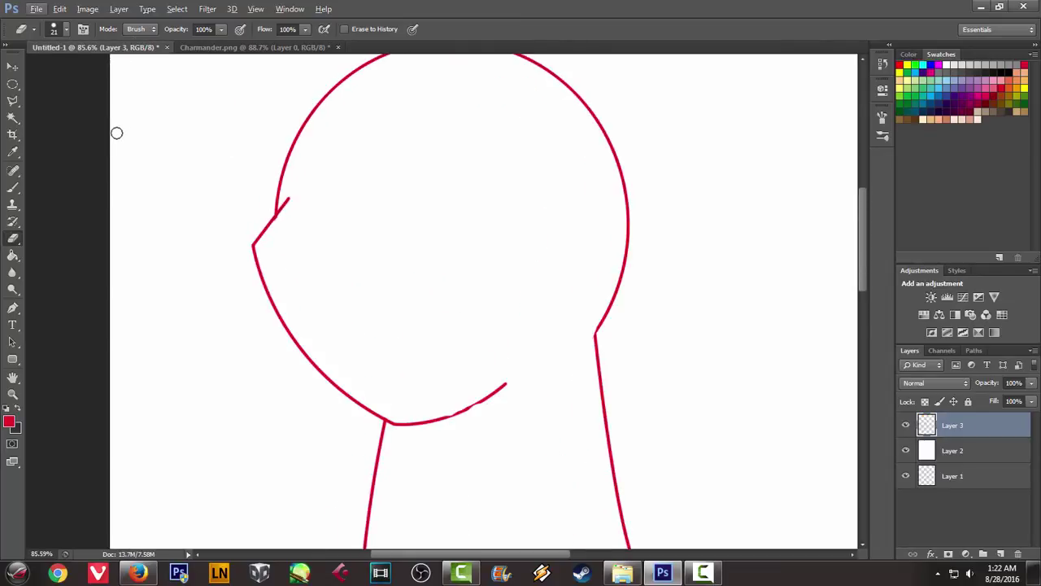
{"action": "left_click", "coordinate": [13, 187]}
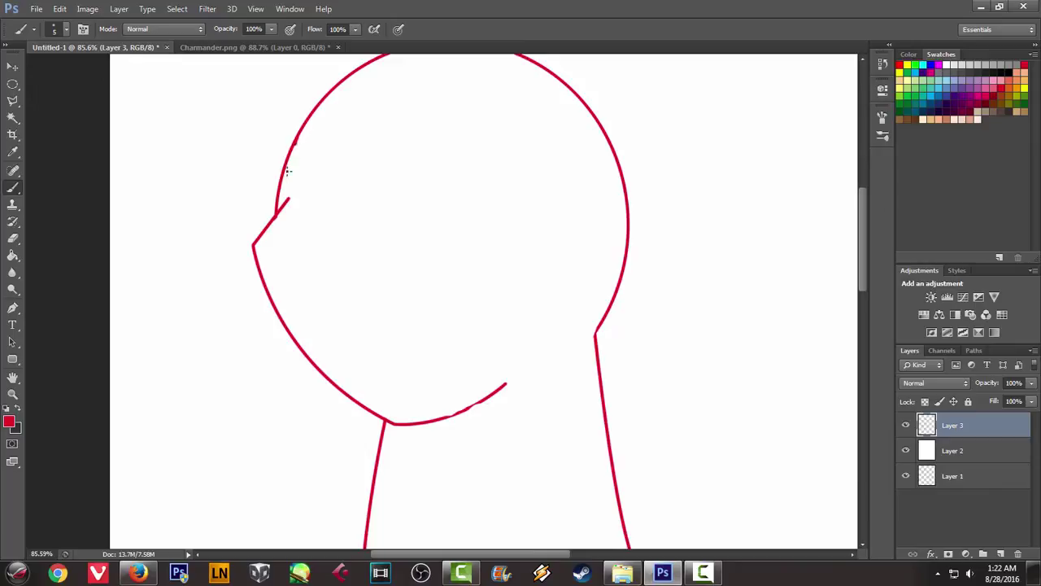
Undo the last stroke and redraw the snout notch as a red brush-stroked Pen path
{"action": "key", "text": "ctrl+z"}
{"action": "key", "text": "p"}
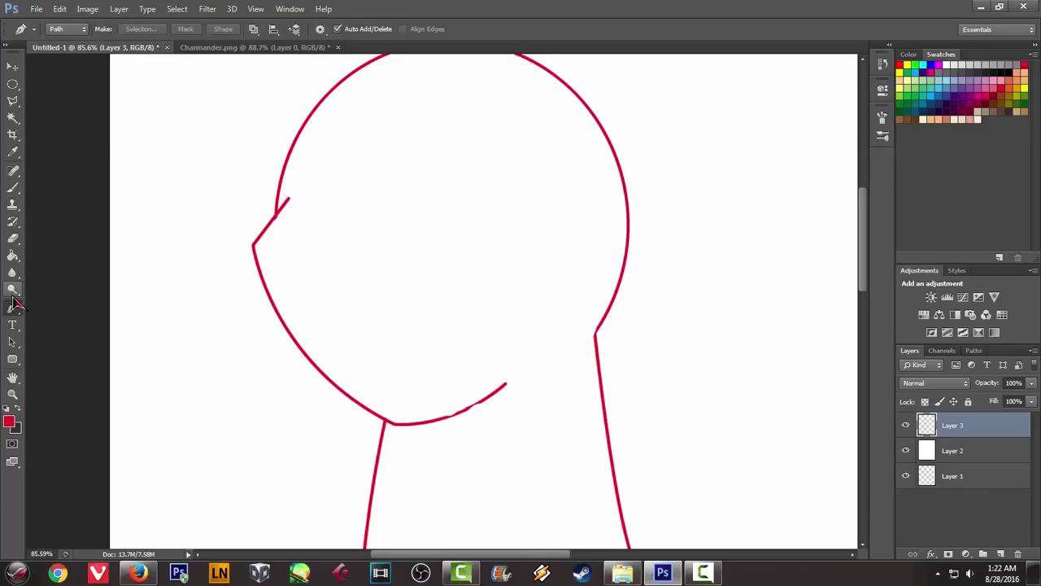
{"action": "left_click", "coordinate": [295, 122]}
{"action": "left_click_drag", "start_coordinate": [288, 199], "coordinate": [294, 224]}
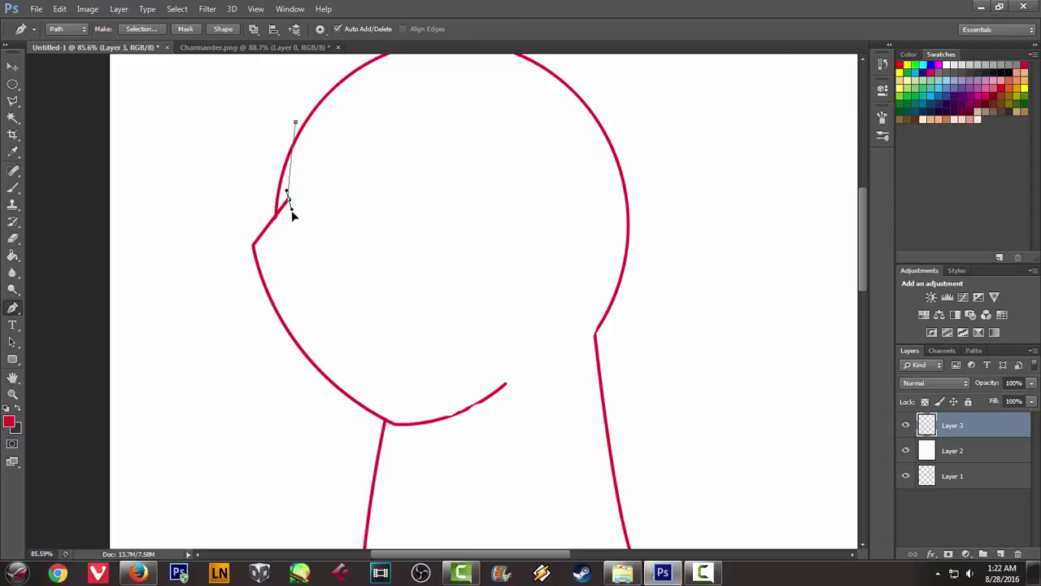
{"action": "right_click", "coordinate": [428, 144]}
{"action": "left_click", "coordinate": [488, 235]}
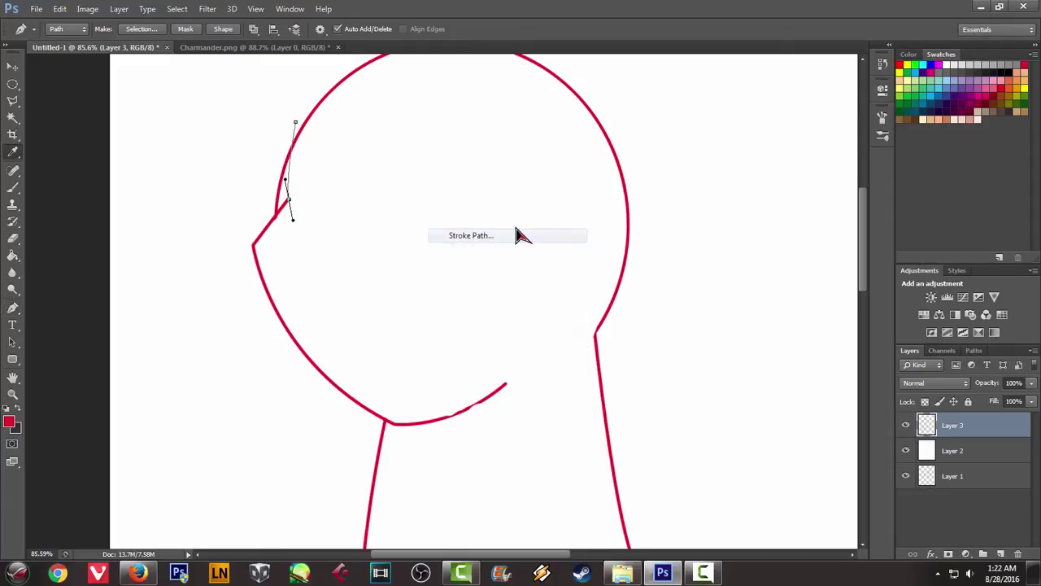
{"action": "key", "text": "Return"}
{"action": "right_click", "coordinate": [474, 158]}
{"action": "left_click", "coordinate": [509, 181]}
Erase the stray top end of the inner line at the snout notch
{"action": "scroll", "coordinate": [269, 179], "scroll_direction": "up", "scroll_amount": 2, "text": "alt"}
{"action": "scroll", "coordinate": [273, 179], "scroll_direction": "up", "scroll_amount": 2, "text": "alt"}
{"action": "key", "text": "alt+e"}
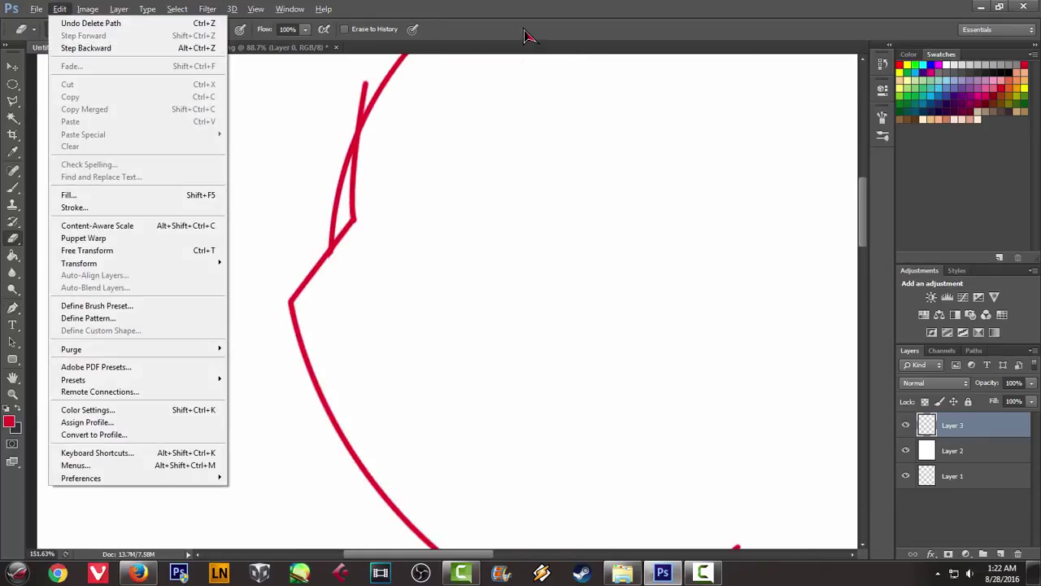
{"action": "key", "text": "Escape"}
{"action": "key", "text": "e"}
{"action": "mouse_move", "coordinate": [356, 87]}
{"action": "left_mouse_down"}
{"action": "mouse_move", "coordinate": [328, 158]}
{"action": "mouse_move", "coordinate": [337, 163]}
{"action": "mouse_move", "coordinate": [322, 236]}
{"action": "mouse_move", "coordinate": [339, 119]}
{"action": "mouse_move", "coordinate": [341, 155]}
{"action": "left_mouse_up"}
Zoom out to review the head, then go back to the Brush tool
{"action": "scroll", "coordinate": [321, 217], "scroll_direction": "down", "scroll_amount": 2}
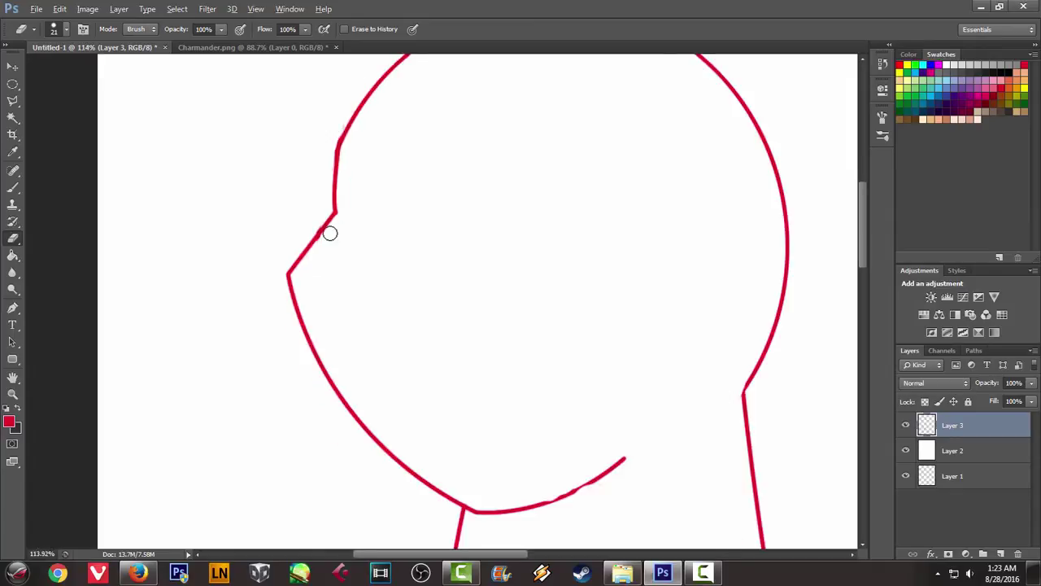
{"action": "scroll", "coordinate": [437, 228], "scroll_direction": "down", "scroll_amount": 5}
{"action": "scroll", "coordinate": [444, 224], "scroll_direction": "down", "scroll_amount": 2}
{"action": "scroll", "coordinate": [432, 267], "scroll_direction": "up", "scroll_amount": 2}
{"action": "scroll", "coordinate": [393, 204], "scroll_direction": "up", "scroll_amount": 2}
{"action": "scroll", "coordinate": [393, 204], "scroll_direction": "up", "scroll_amount": 1}
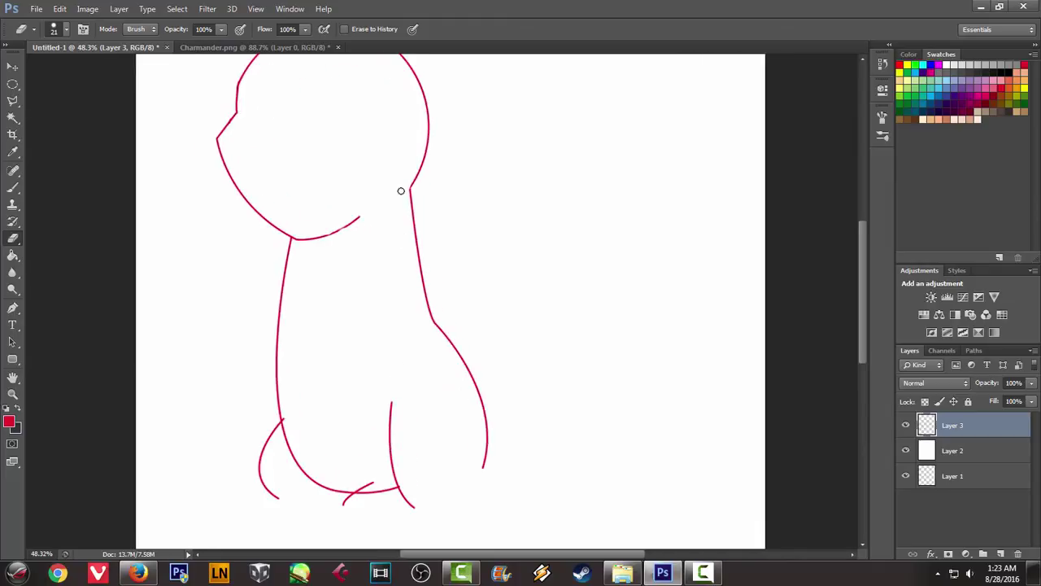
{"action": "left_click", "coordinate": [13, 189]}
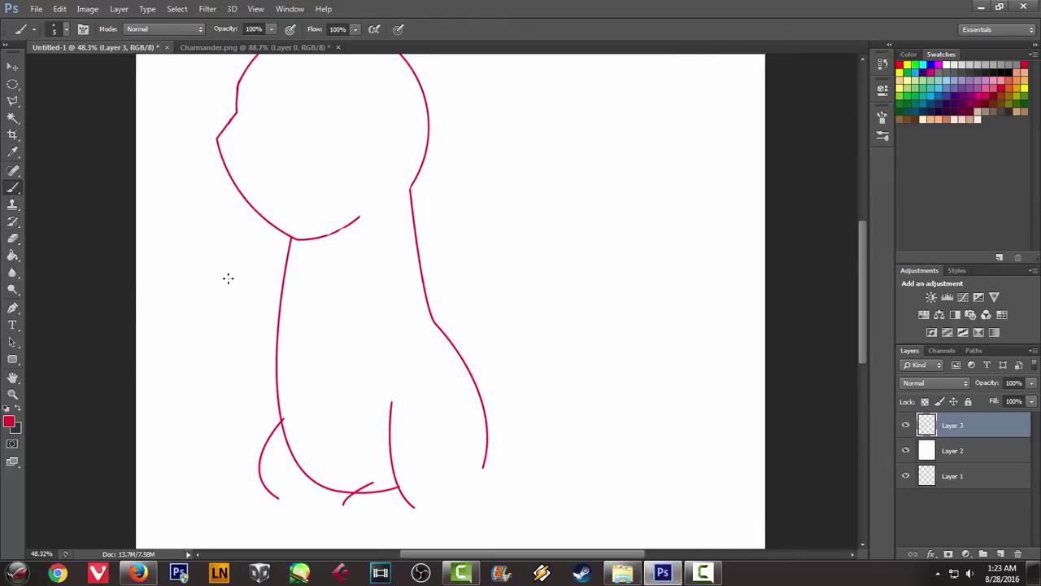
Start the arm Pen path at the chin and curve it out along the arm's outer edge
{"action": "key", "text": "p"}
{"action": "left_click", "coordinate": [248, 48]}
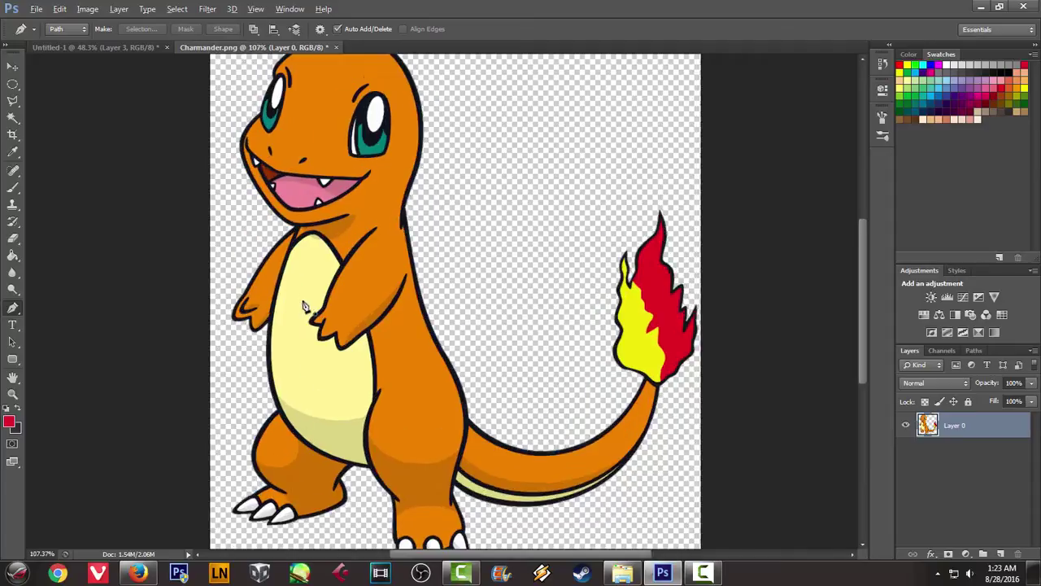
{"action": "scroll", "coordinate": [305, 308], "scroll_direction": "up", "scroll_amount": 1}
{"action": "scroll", "coordinate": [302, 295], "scroll_direction": "up", "scroll_amount": 1}
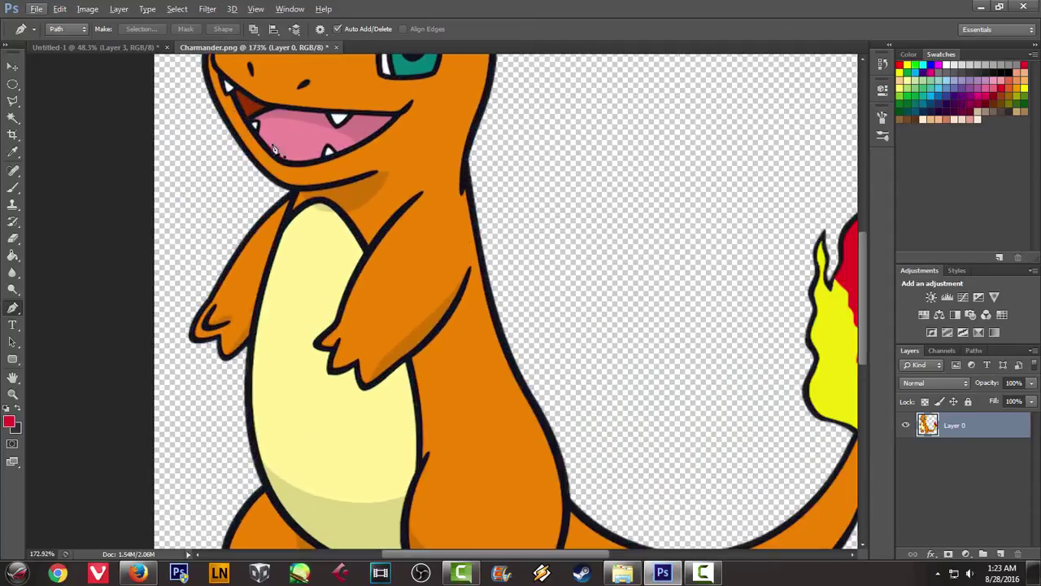
{"action": "left_click", "coordinate": [110, 47]}
{"action": "left_click", "coordinate": [291, 238]}
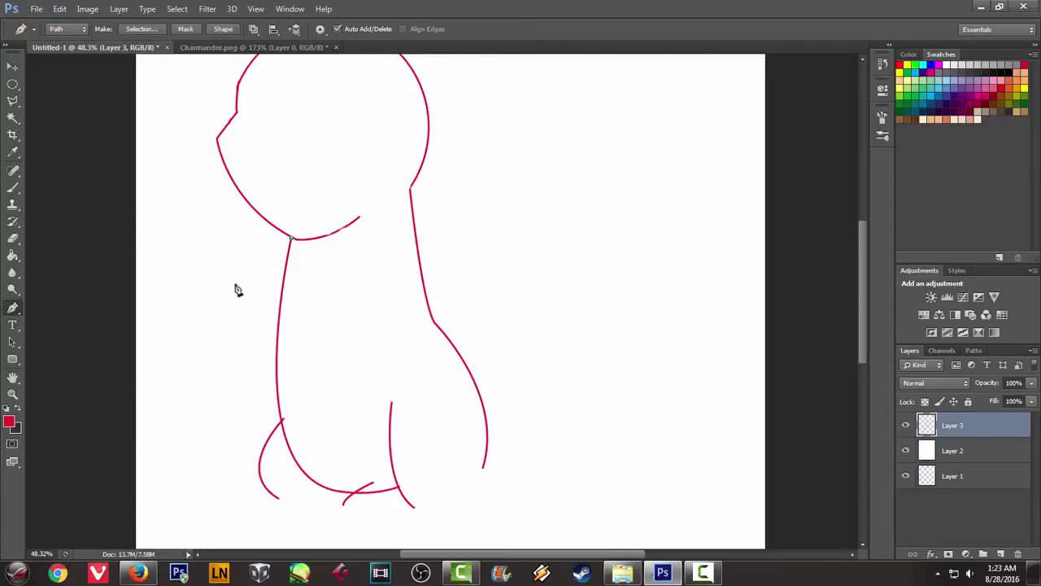
{"action": "left_click_drag", "start_coordinate": [233, 297], "coordinate": [229, 327]}
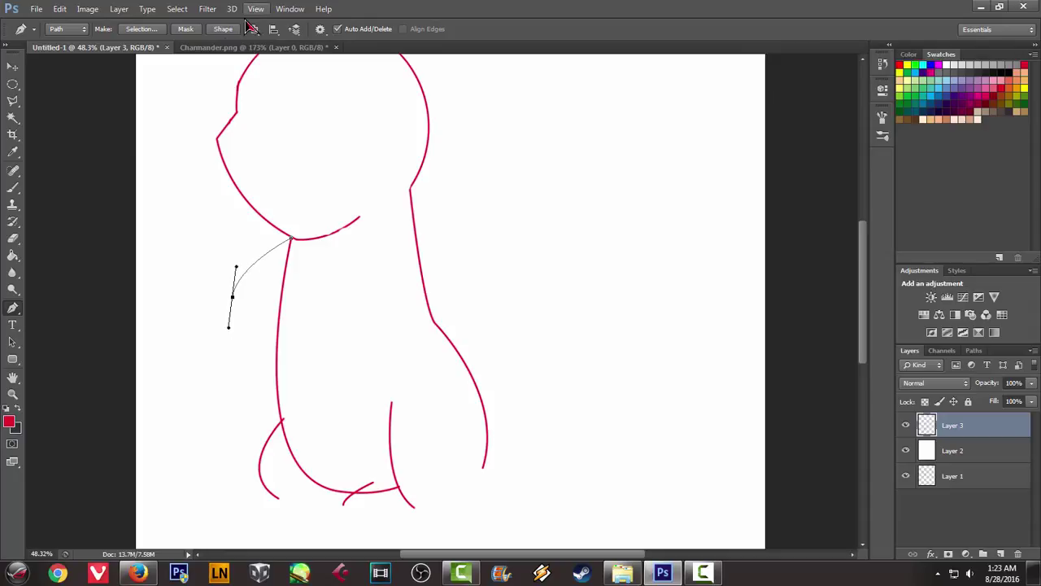
{"action": "left_click", "coordinate": [217, 52]}
{"action": "left_click", "coordinate": [112, 49]}
{"action": "scroll", "coordinate": [218, 287], "scroll_direction": "up", "scroll_amount": 1}
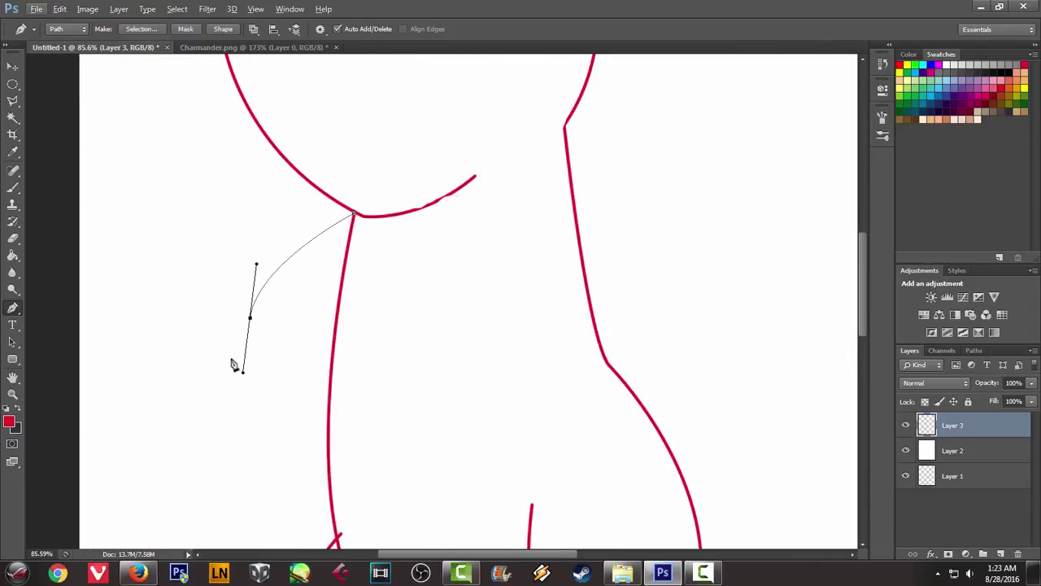
{"action": "left_click_drag", "start_coordinate": [227, 356], "coordinate": [232, 358]}
{"action": "key", "text": "ctrl+z"}
Continue the arm path through sharp claw points and back to the body line
{"action": "key", "text": "ctrl+z"}
{"action": "left_click", "coordinate": [250, 319]}
{"action": "left_click_drag", "start_coordinate": [232, 345], "coordinate": [234, 371]}
{"action": "key", "text": "ctrl+z"}
{"action": "left_click", "coordinate": [215, 47]}
{"action": "left_click", "coordinate": [126, 50]}
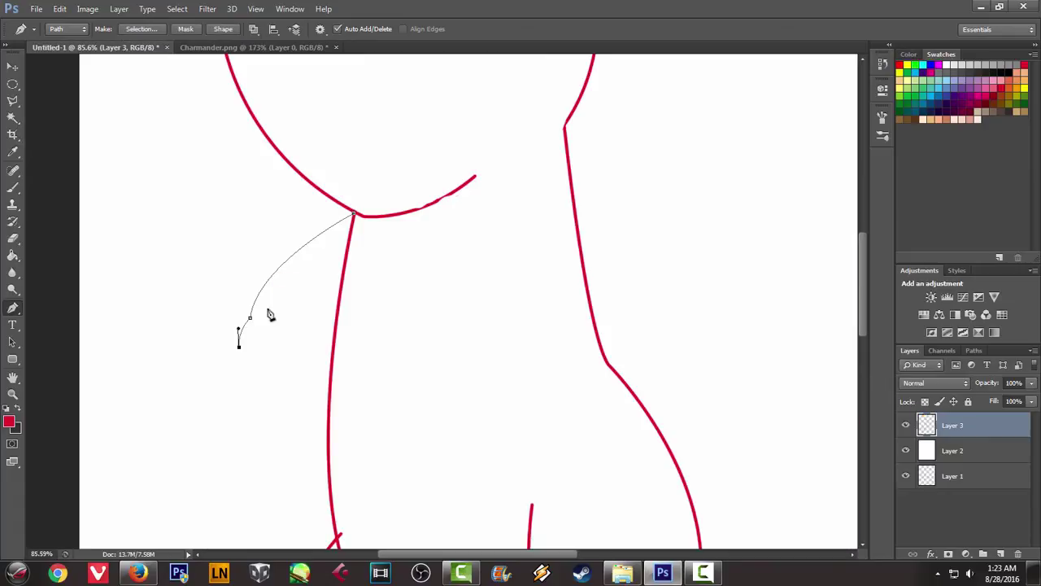
{"action": "left_click_drag", "start_coordinate": [266, 337], "coordinate": [277, 329]}
{"action": "left_click", "coordinate": [267, 339], "text": "alt"}
{"action": "left_click_drag", "start_coordinate": [288, 357], "coordinate": [303, 328]}
{"action": "key", "text": "ctrl+z"}
{"action": "left_click", "coordinate": [213, 48]}
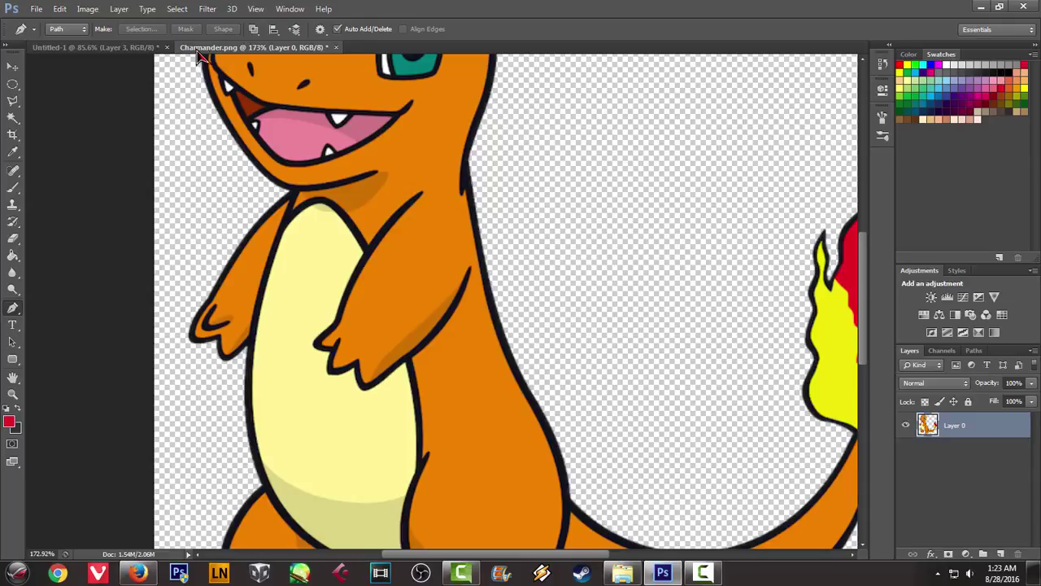
{"action": "left_click", "coordinate": [126, 48]}
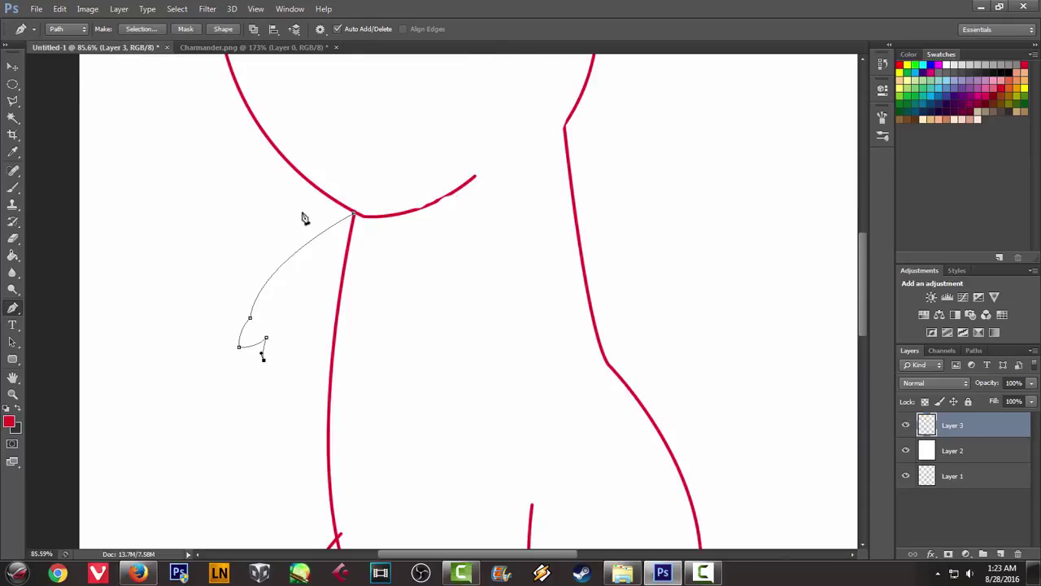
{"action": "left_click_drag", "start_coordinate": [335, 317], "coordinate": [374, 279]}
Stroke the arm path in red with the brush and delete the path
{"action": "right_click", "coordinate": [434, 259]}
{"action": "left_click", "coordinate": [478, 347]}
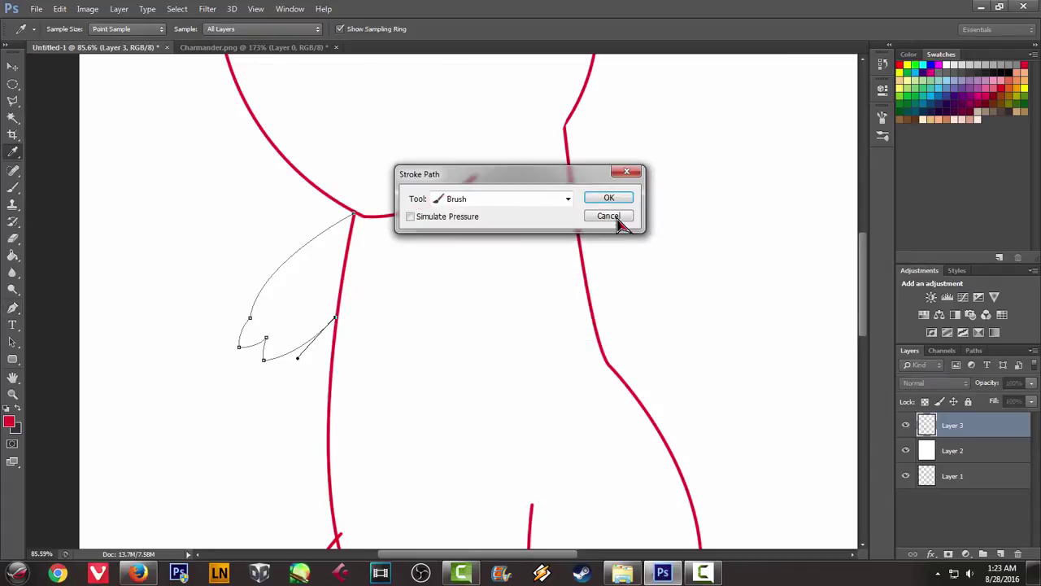
{"action": "left_click", "coordinate": [616, 204]}
{"action": "right_click", "coordinate": [492, 201]}
{"action": "left_click", "coordinate": [527, 225]}
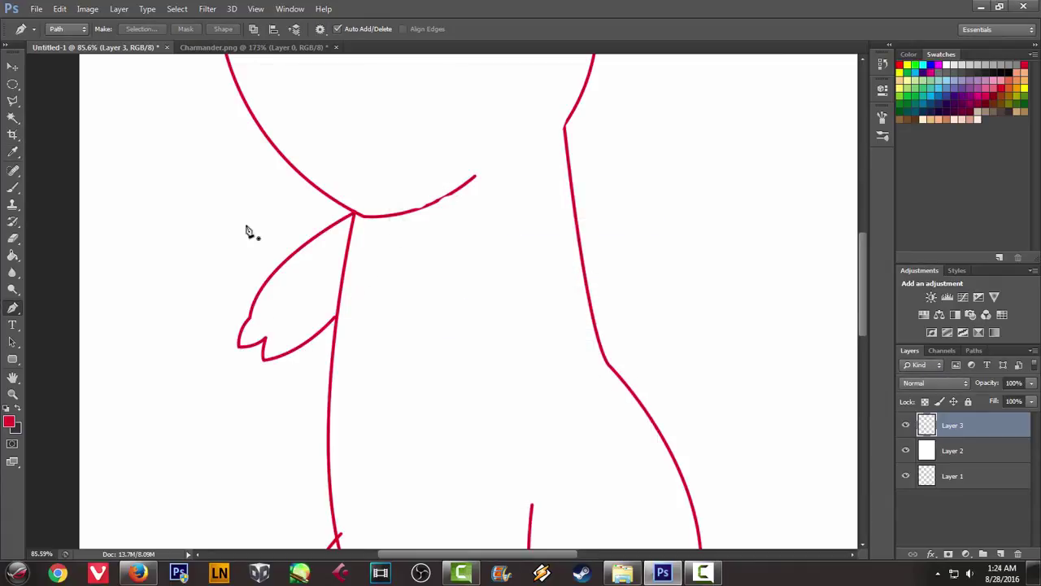
Draw the inner claw line across the hand, stroke it red, and delete its path
{"action": "left_click", "coordinate": [216, 47]}
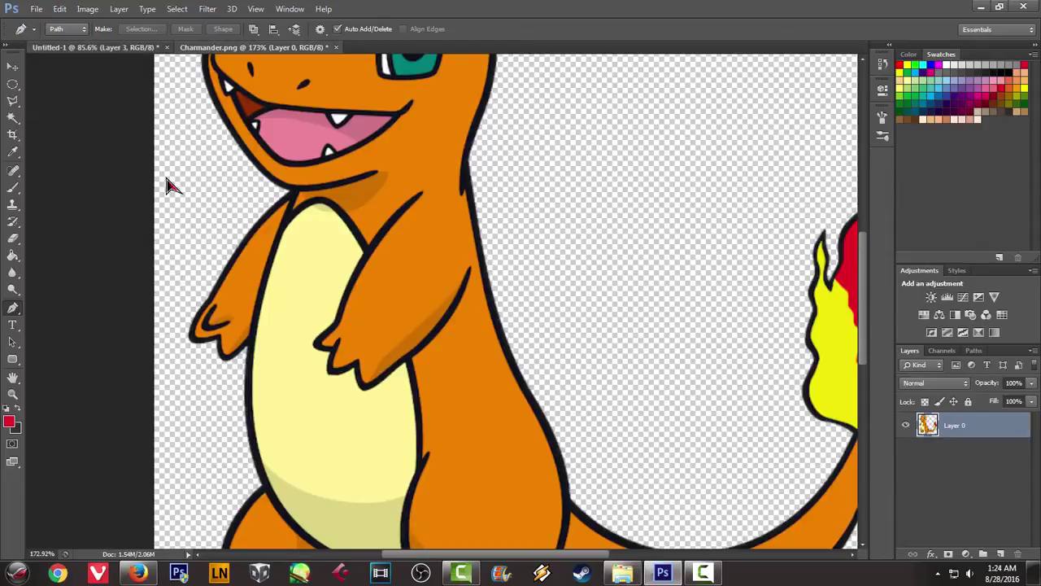
{"action": "left_click", "coordinate": [93, 47]}
{"action": "scroll", "coordinate": [304, 330], "scroll_direction": "up", "scroll_amount": 3}
{"action": "left_click", "coordinate": [247, 289]}
{"action": "left_click_drag", "start_coordinate": [231, 334], "coordinate": [234, 348]}
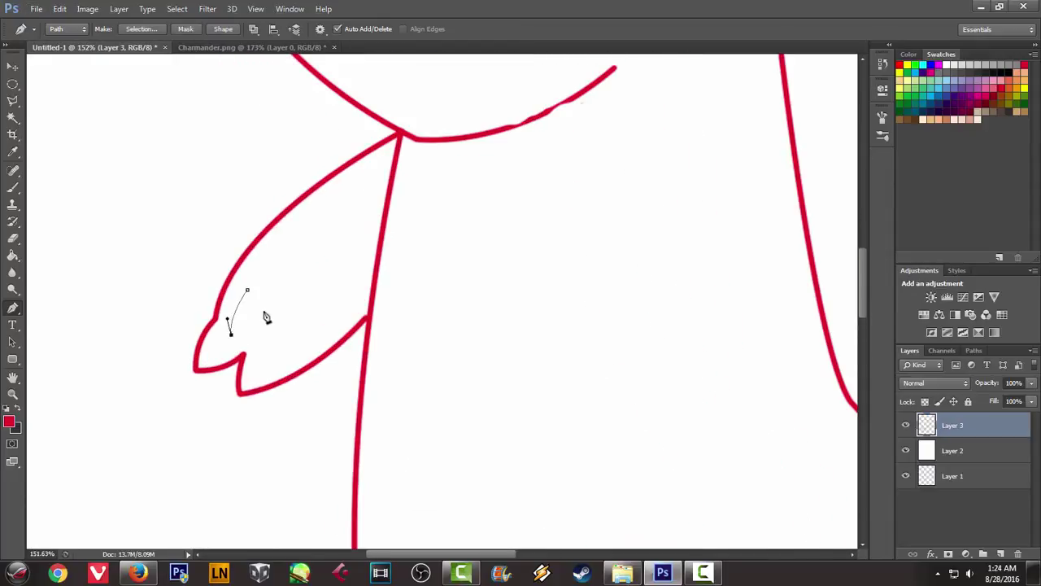
{"action": "left_click_drag", "start_coordinate": [272, 311], "coordinate": [293, 289]}
{"action": "right_click", "coordinate": [611, 254]}
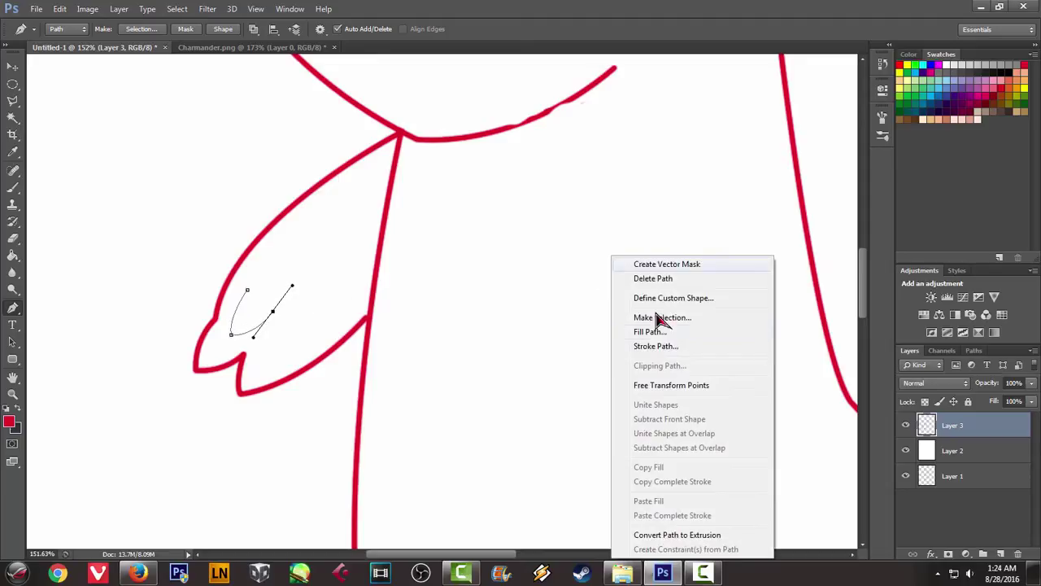
{"action": "left_click", "coordinate": [643, 344]}
{"action": "left_click", "coordinate": [607, 198]}
{"action": "right_click", "coordinate": [561, 180]}
{"action": "left_click", "coordinate": [606, 202]}
{"action": "scroll", "coordinate": [605, 213], "scroll_direction": "down", "scroll_amount": 3}
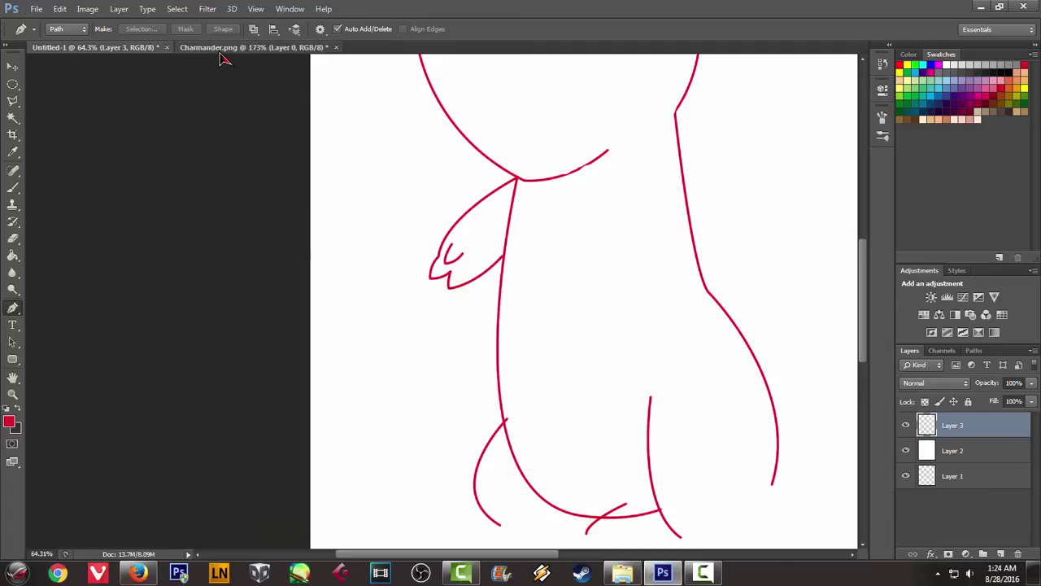
Start the second arm's Pen path below the chin, curving down the right side of the chest
{"action": "left_click", "coordinate": [227, 51]}
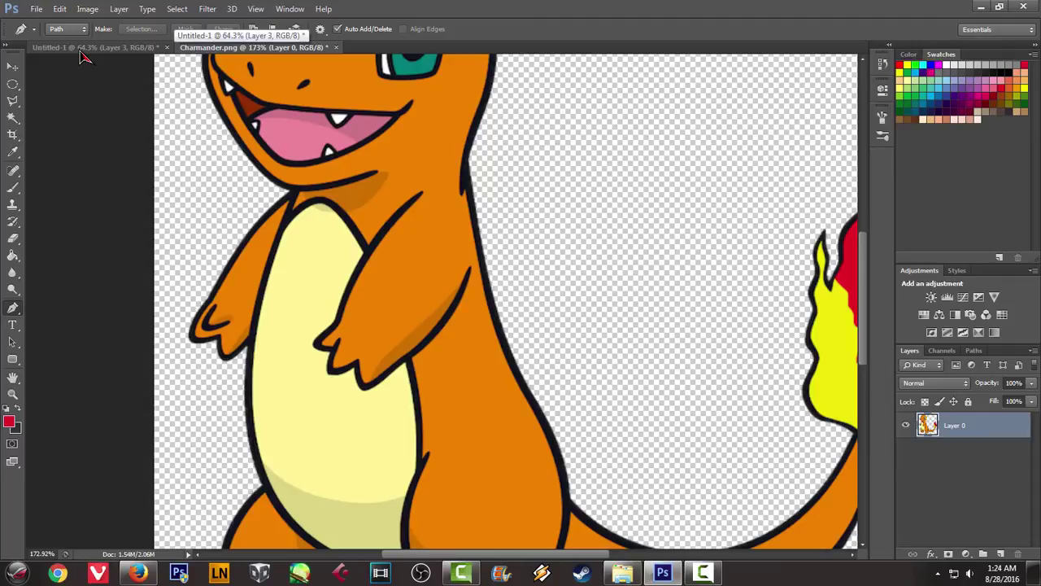
{"action": "left_click", "coordinate": [81, 49]}
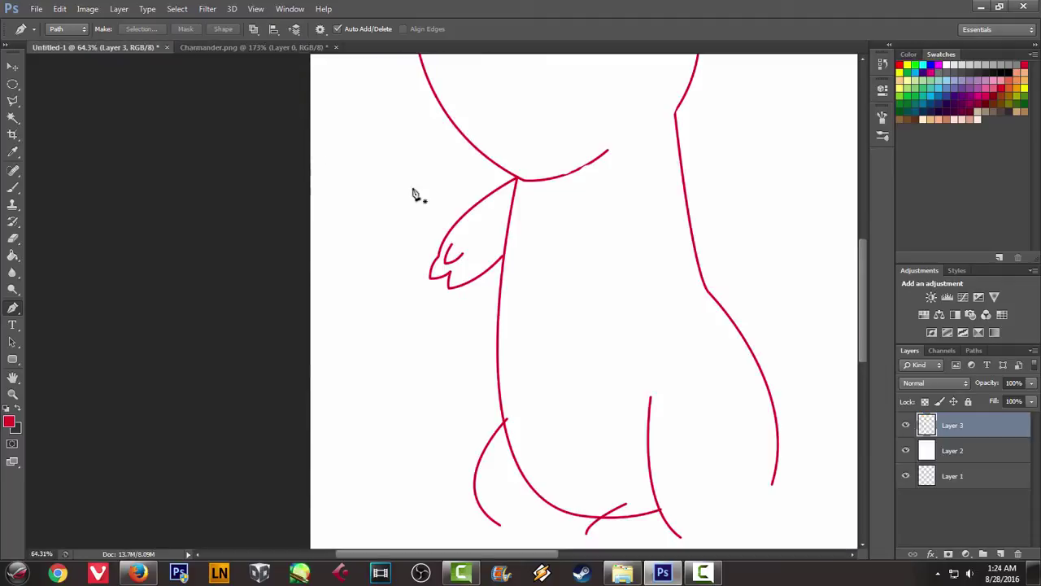
{"action": "left_click", "coordinate": [628, 173]}
{"action": "left_click_drag", "start_coordinate": [598, 246], "coordinate": [606, 283]}
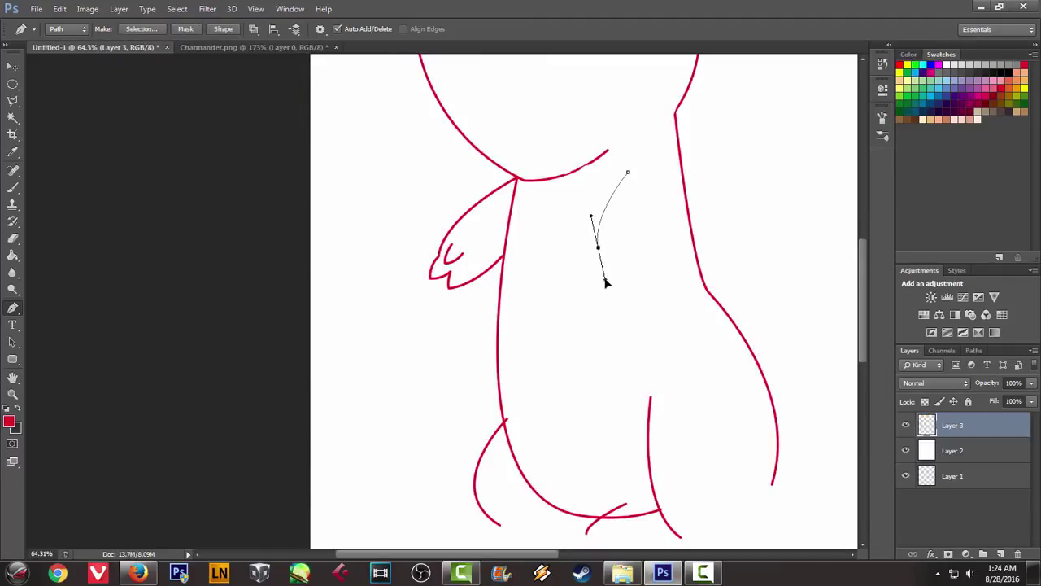
{"action": "key", "text": "ctrl+z"}
{"action": "key", "text": "ctrl+z"}
{"action": "left_click", "coordinate": [645, 174]}
{"action": "left_click_drag", "start_coordinate": [584, 274], "coordinate": [581, 278]}
{"action": "left_click", "coordinate": [254, 48]}
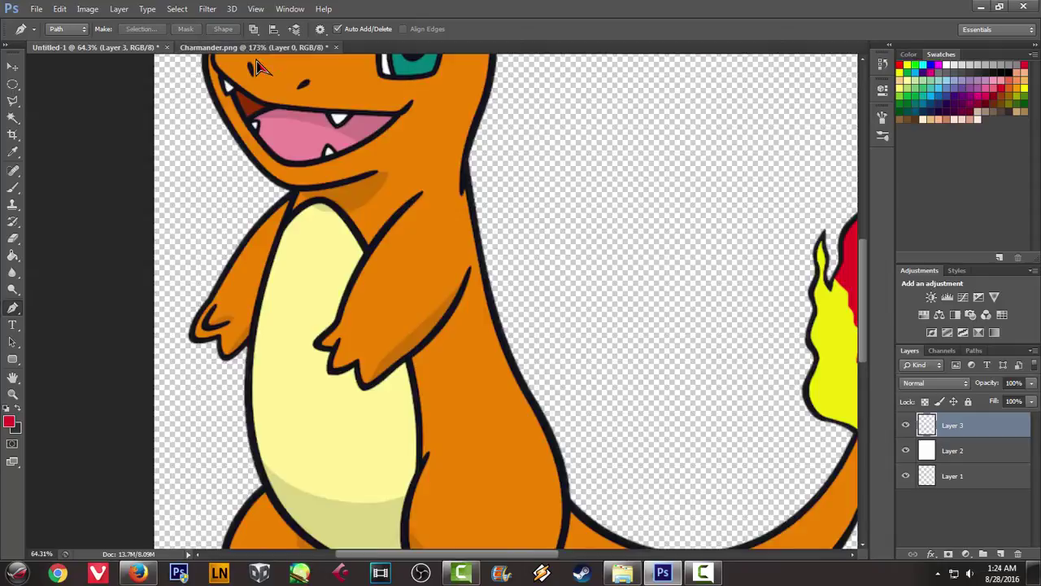
{"action": "left_click", "coordinate": [124, 50]}
{"action": "left_click_drag", "start_coordinate": [593, 262], "coordinate": [593, 317]}
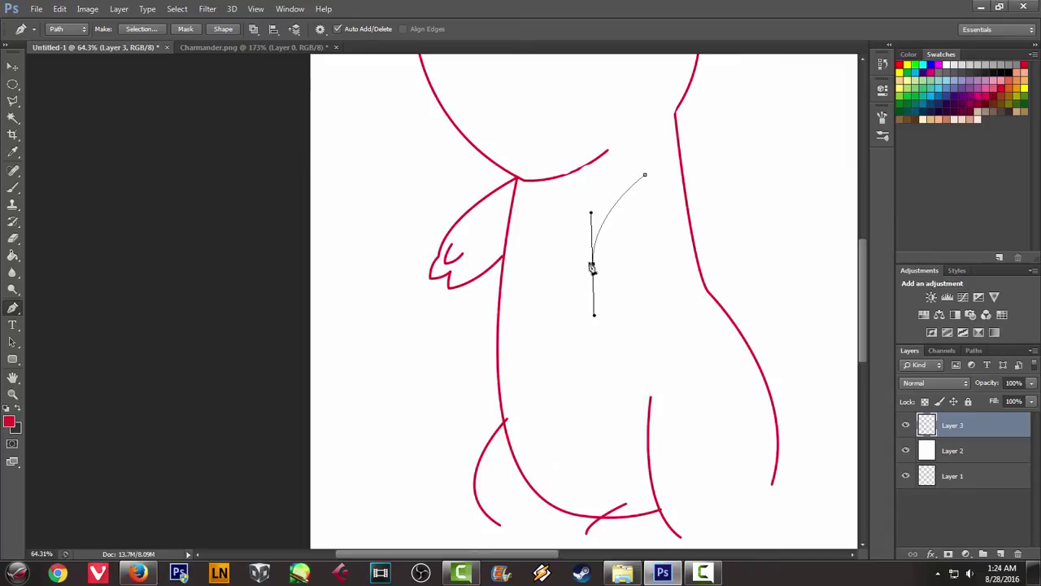
Add lower points that bend the arm curve into a short hook
{"action": "left_click", "coordinate": [231, 51]}
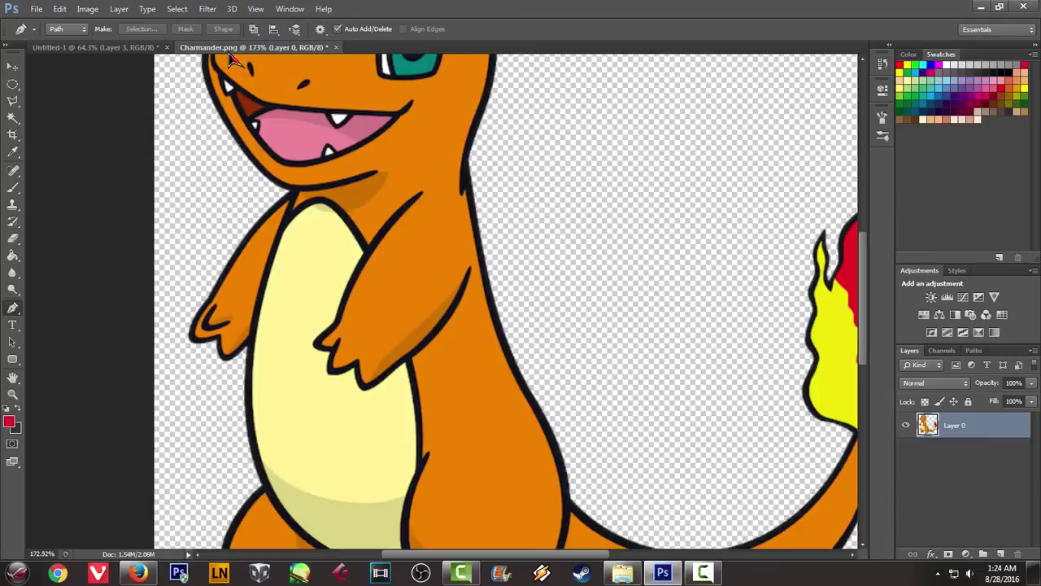
{"action": "left_click", "coordinate": [124, 51]}
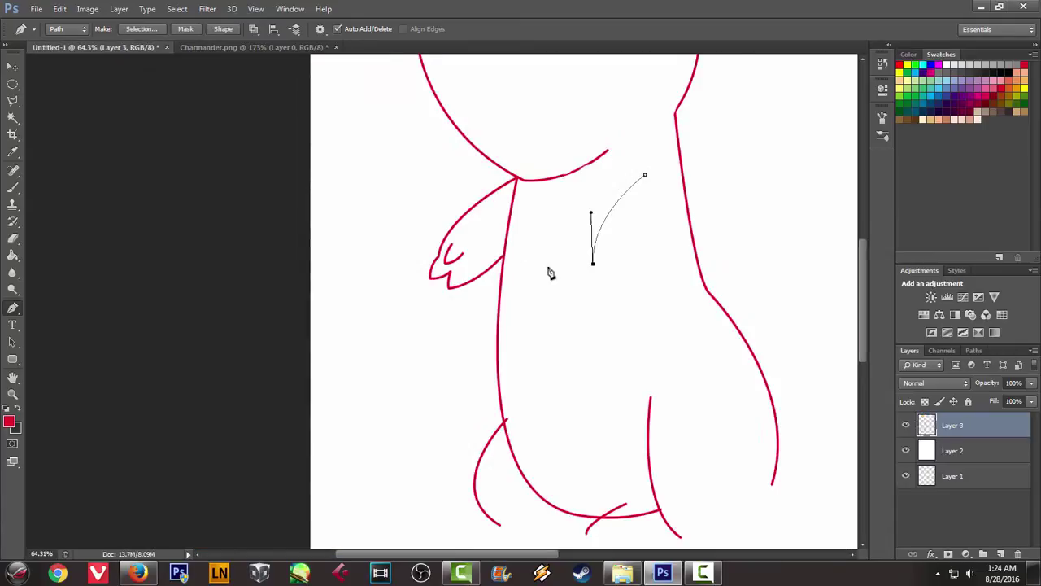
{"action": "left_click", "coordinate": [592, 294]}
{"action": "key", "text": "ctrl+z"}
{"action": "left_click", "coordinate": [601, 302]}
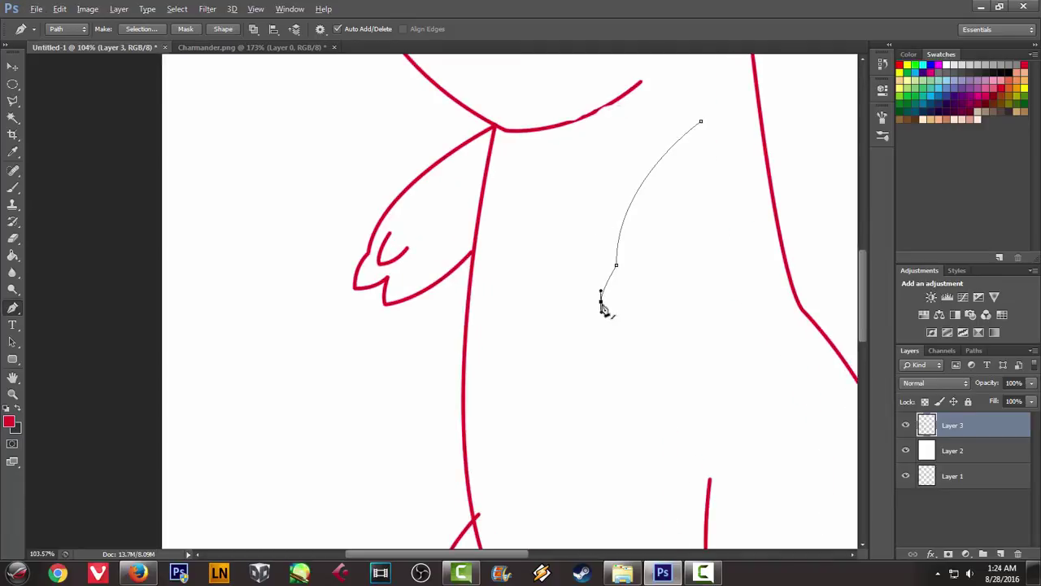
{"action": "left_click_drag", "start_coordinate": [645, 284], "coordinate": [653, 276]}
{"action": "left_click", "coordinate": [237, 49]}
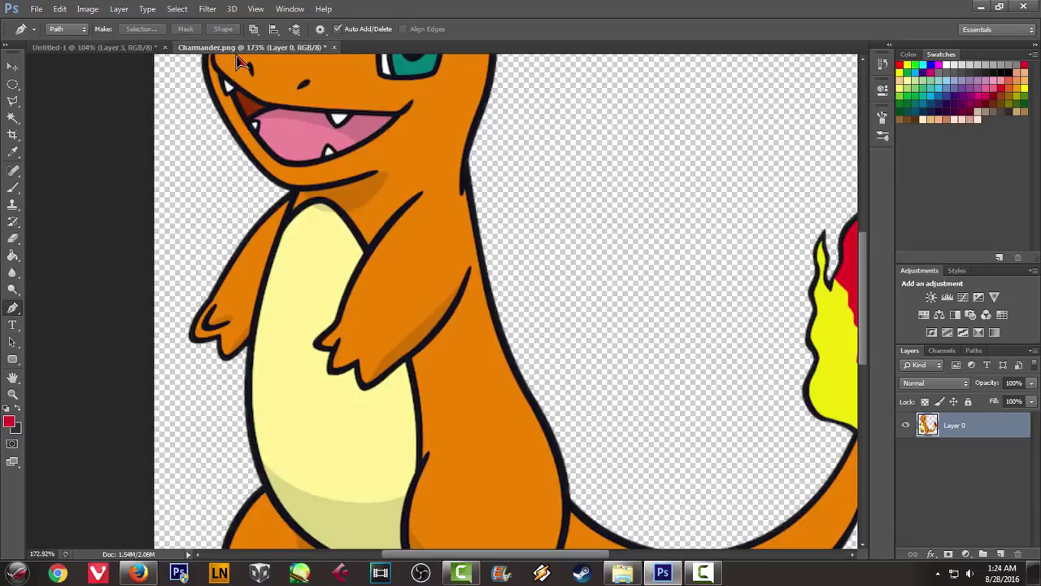
{"action": "left_click", "coordinate": [76, 50]}
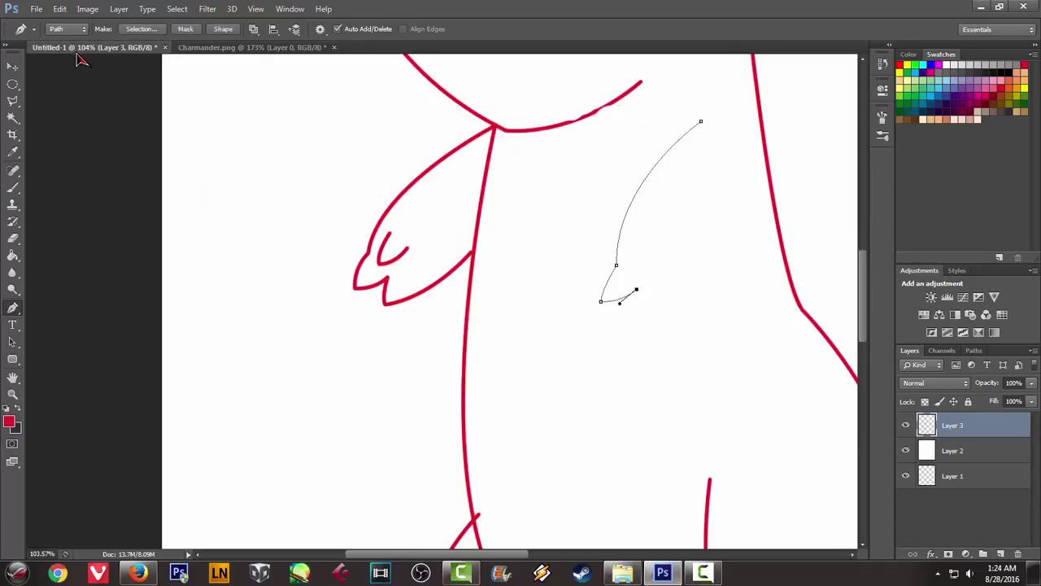
{"action": "key", "text": "ctrl+z"}
Stroke the second arm path in red and delete the path
{"action": "right_click", "coordinate": [664, 248]}
{"action": "left_click", "coordinate": [721, 333]}
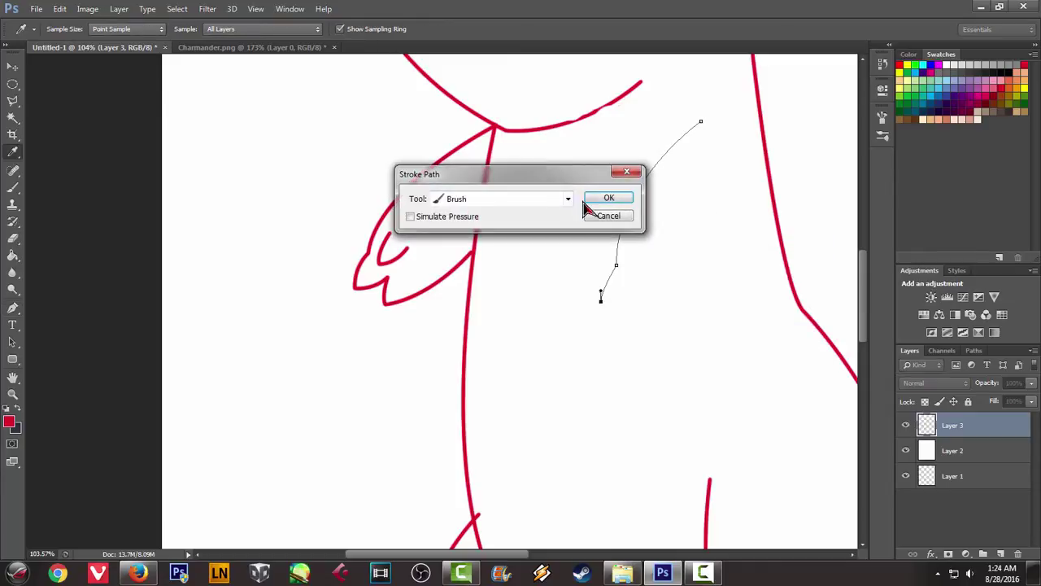
{"action": "left_click", "coordinate": [598, 199]}
{"action": "right_click", "coordinate": [697, 181]}
{"action": "left_click", "coordinate": [733, 202]}
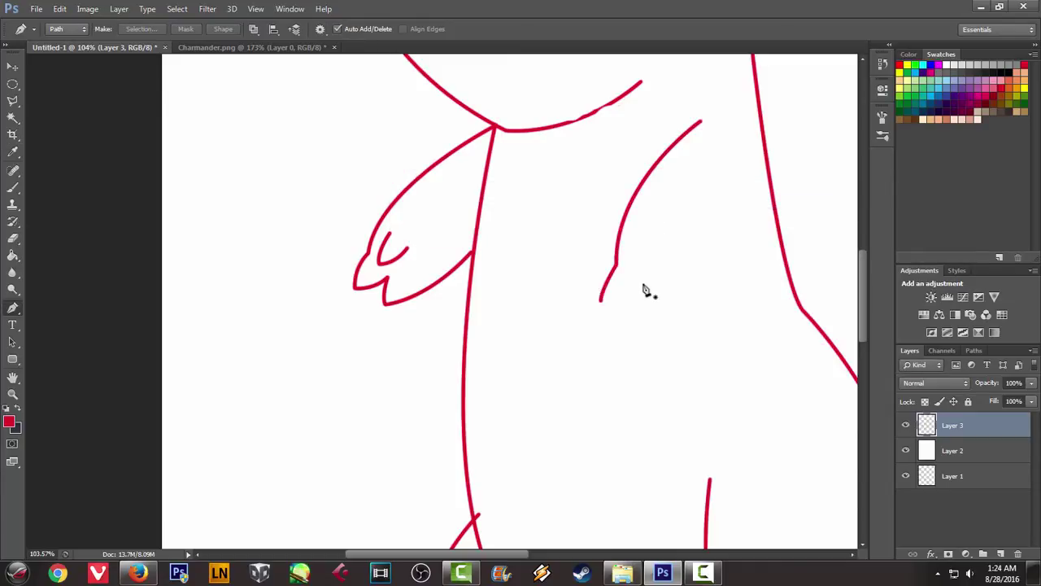
Recheck the reference and start a new Pen path at the arm's end
{"action": "left_click", "coordinate": [236, 47]}
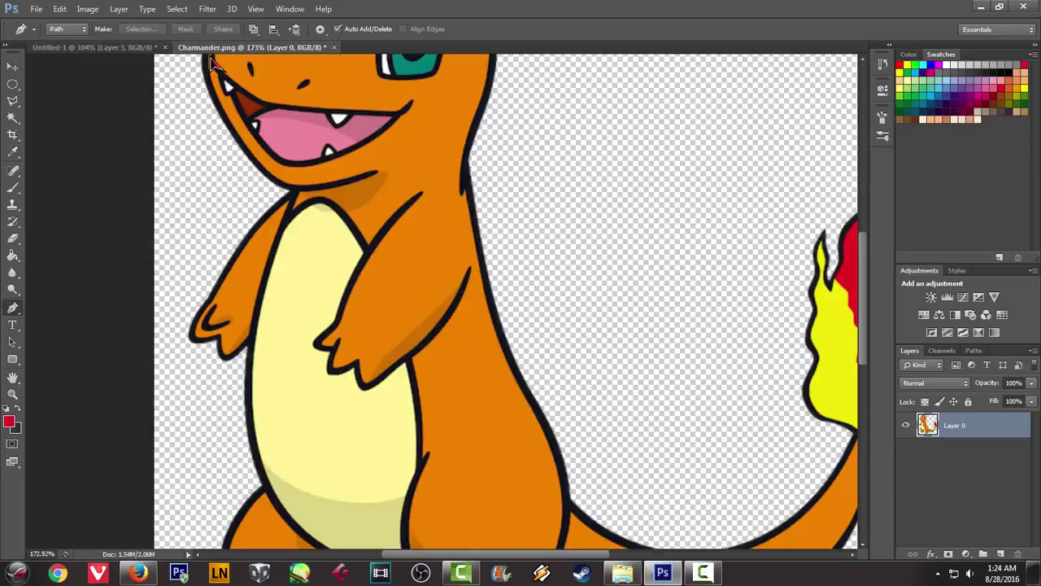
{"action": "left_click", "coordinate": [96, 47]}
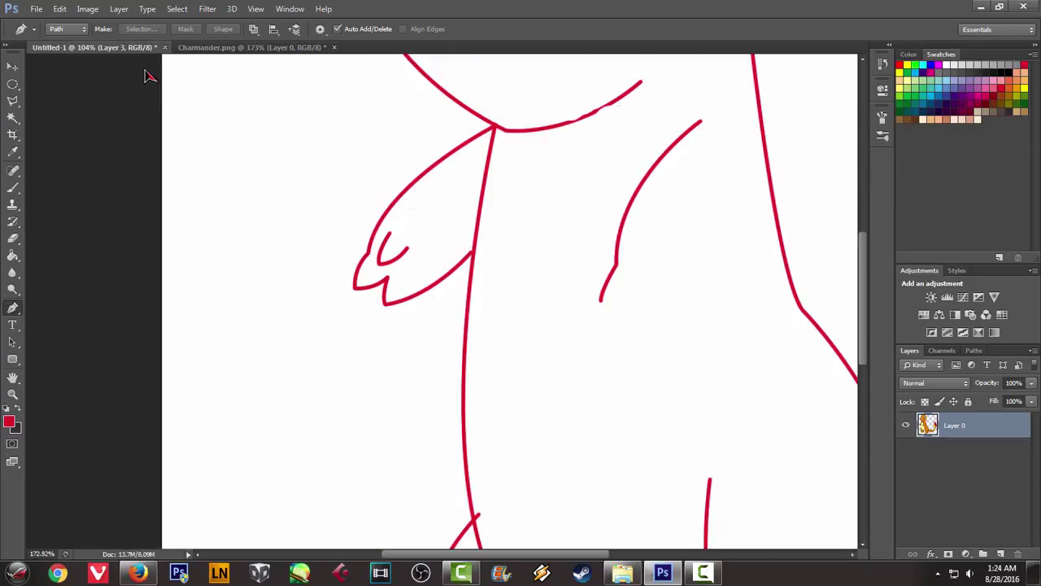
{"action": "left_click", "coordinate": [627, 277]}
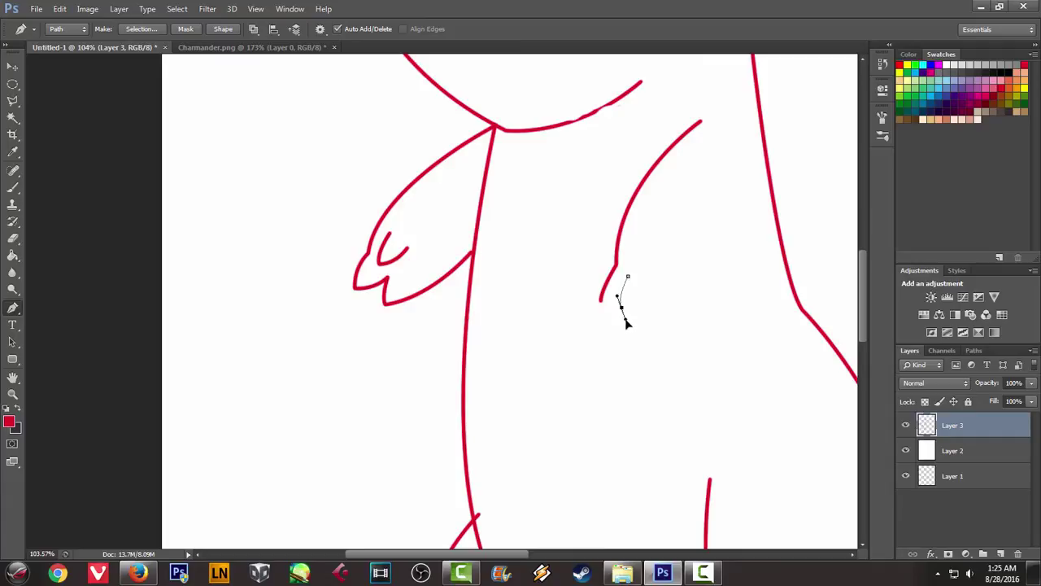
Pen the right hand's two pointed claws, checking them against the reference image
{"action": "left_click_drag", "start_coordinate": [651, 295], "coordinate": [657, 281]}
{"action": "left_click", "coordinate": [256, 49]}
{"action": "left_click", "coordinate": [50, 52]}
{"action": "left_click_drag", "start_coordinate": [679, 290], "coordinate": [682, 271]}
Extend the claw path up the arm's outer edge, curving toward the shoulder
{"action": "left_click_drag", "start_coordinate": [734, 159], "coordinate": [728, 115]}
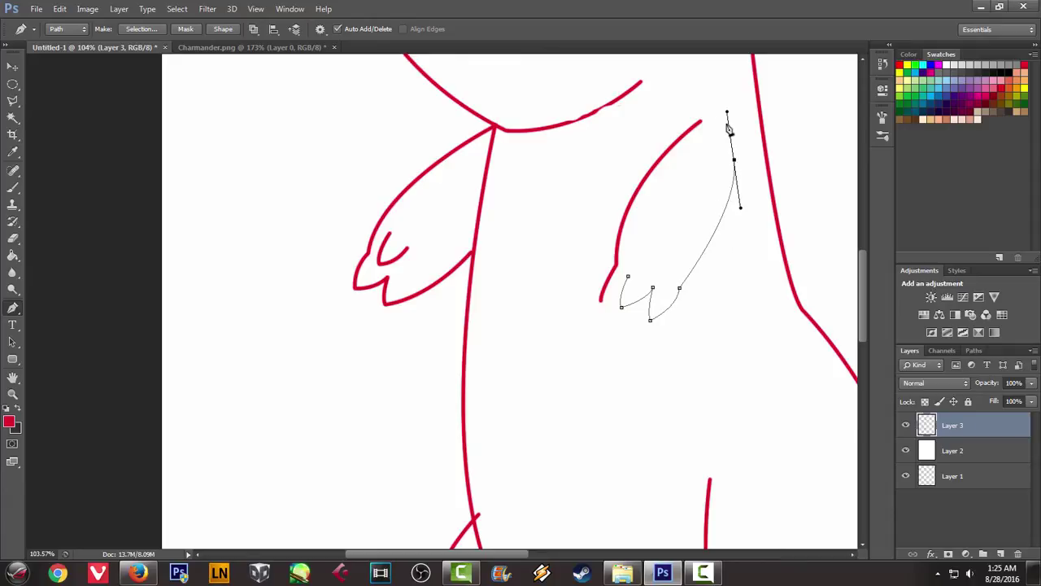
{"action": "key", "text": "ctrl+z"}
{"action": "left_click_drag", "start_coordinate": [732, 160], "coordinate": [736, 79]}
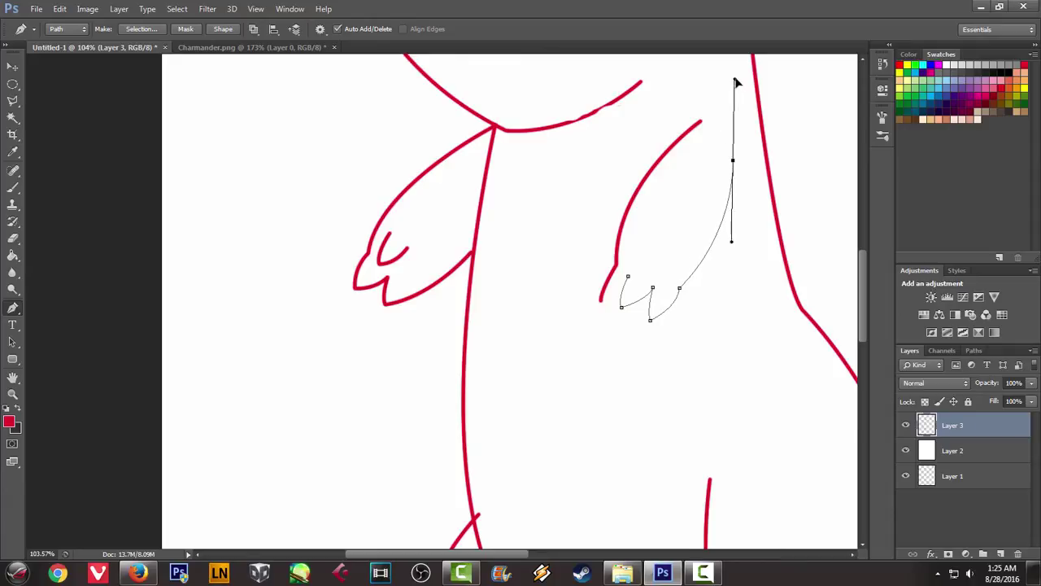
{"action": "left_click", "coordinate": [269, 48]}
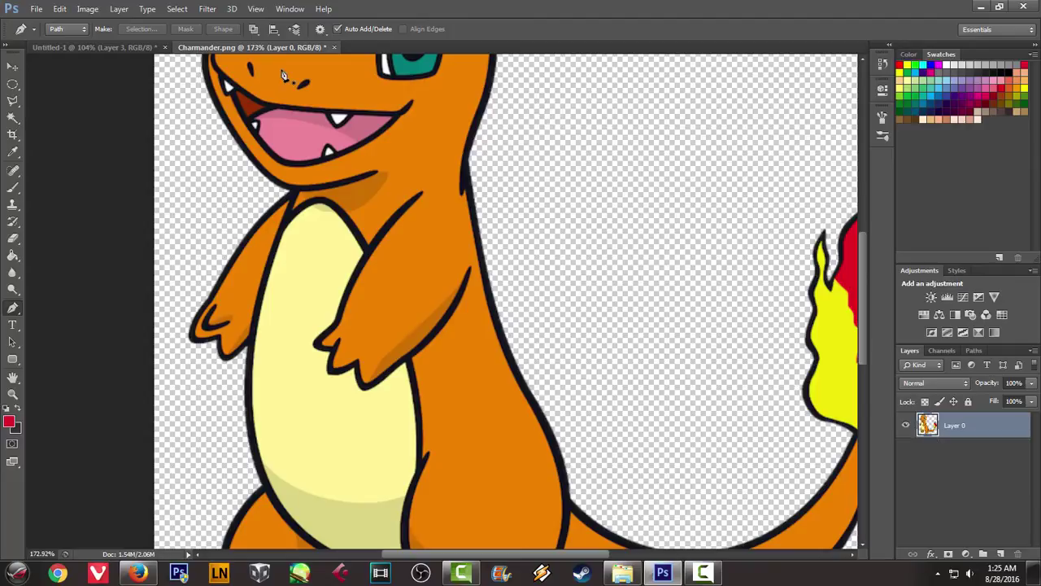
{"action": "left_click", "coordinate": [114, 47]}
{"action": "key", "text": "ctrl+z"}
{"action": "left_click_drag", "start_coordinate": [760, 152], "coordinate": [768, 131]}
{"action": "key", "text": "ctrl+z"}
{"action": "left_click_drag", "start_coordinate": [755, 177], "coordinate": [787, 95]}
Stroke the claw and arm path in red with the brush, then delete the path
{"action": "right_click", "coordinate": [657, 157]}
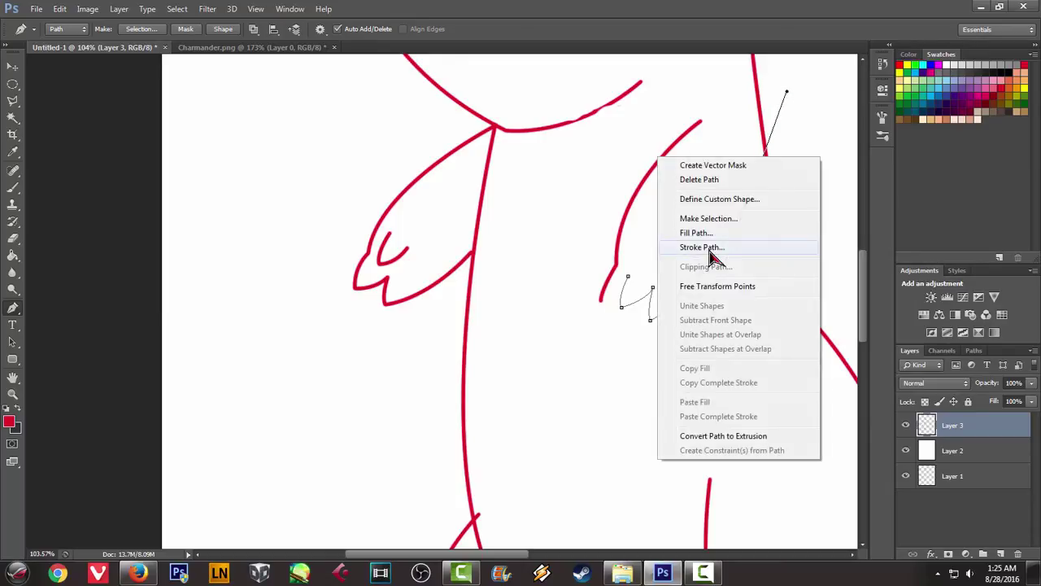
{"action": "left_click", "coordinate": [701, 247]}
{"action": "left_click", "coordinate": [608, 198]}
{"action": "right_click", "coordinate": [705, 166]}
{"action": "left_click", "coordinate": [732, 188]}
Zoom in and close the fingertip gap with a short red stroked curve
{"action": "scroll", "coordinate": [635, 303], "scroll_direction": "up", "scroll_amount": 1}
{"action": "scroll", "coordinate": [598, 297], "scroll_direction": "up", "scroll_amount": 2}
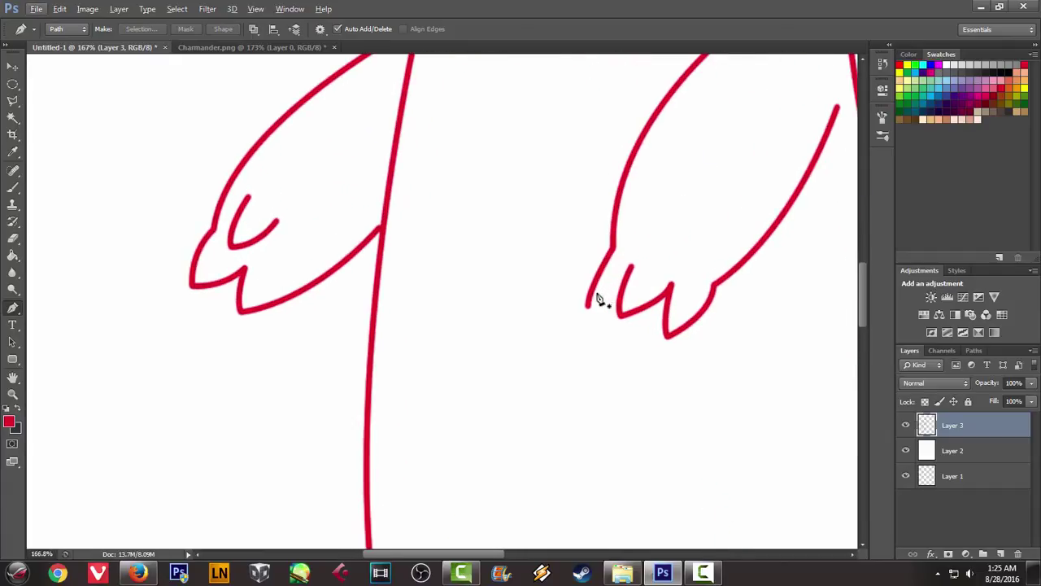
{"action": "left_click", "coordinate": [590, 298]}
{"action": "left_click_drag", "start_coordinate": [621, 290], "coordinate": [636, 278]}
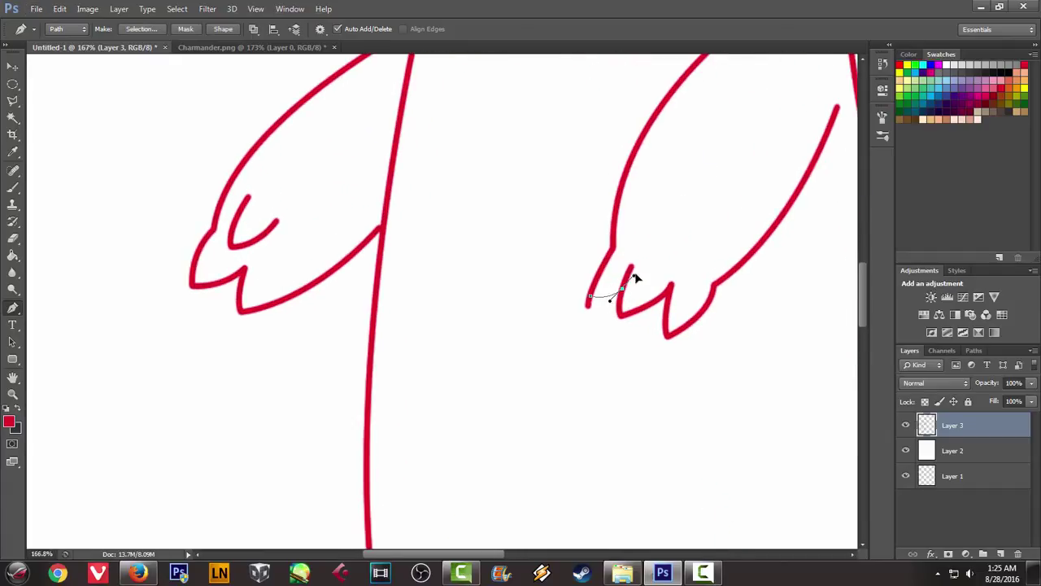
{"action": "right_click", "coordinate": [704, 223]}
{"action": "left_click", "coordinate": [761, 311]}
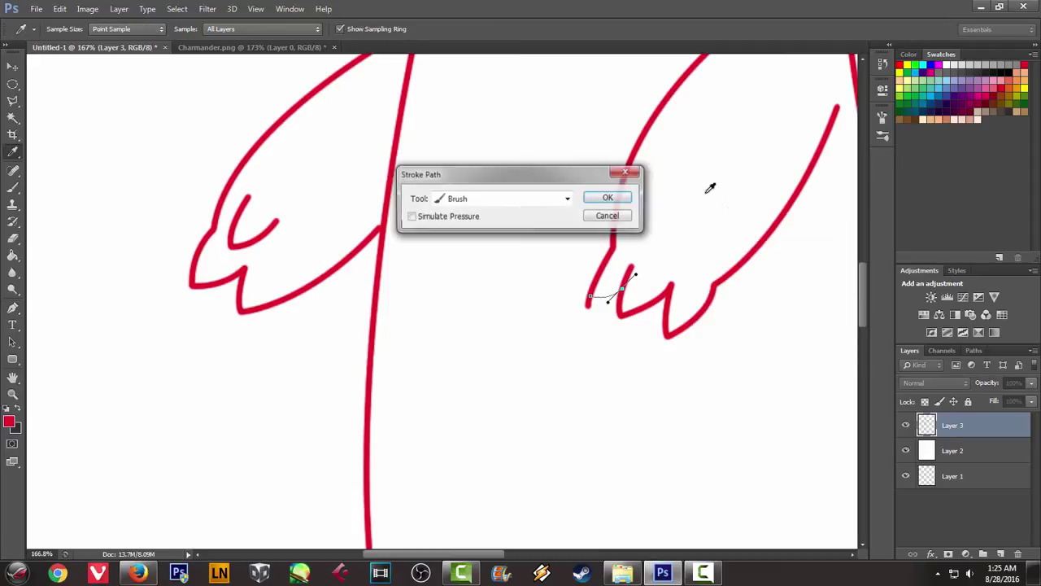
{"action": "left_click", "coordinate": [621, 199]}
{"action": "right_click", "coordinate": [698, 157]}
{"action": "left_click", "coordinate": [737, 181]}
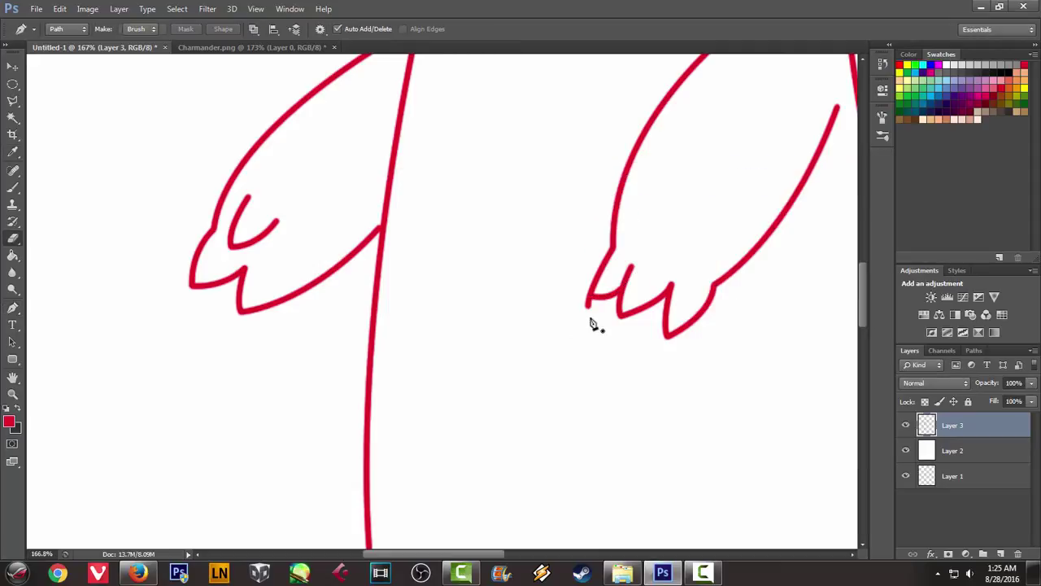
Return to the Pen at the chest and start an arch from the left body line
{"action": "key", "text": "e"}
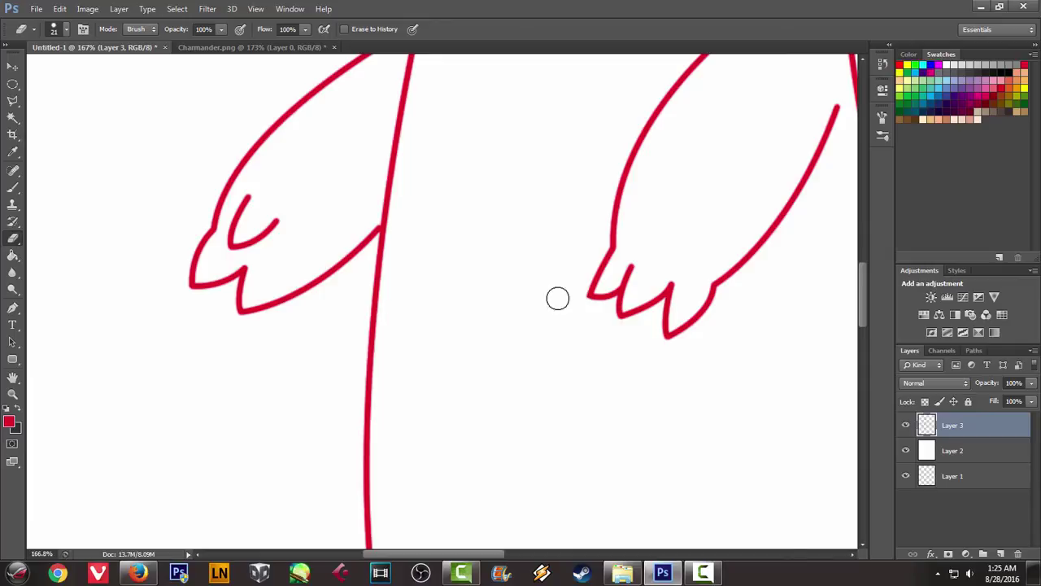
{"action": "key", "text": "p"}
{"action": "scroll", "coordinate": [570, 245], "scroll_direction": "down", "scroll_amount": 2}
{"action": "scroll", "coordinate": [611, 276], "scroll_direction": "down", "scroll_amount": 2}
{"action": "scroll", "coordinate": [630, 273], "scroll_direction": "down", "scroll_amount": 2}
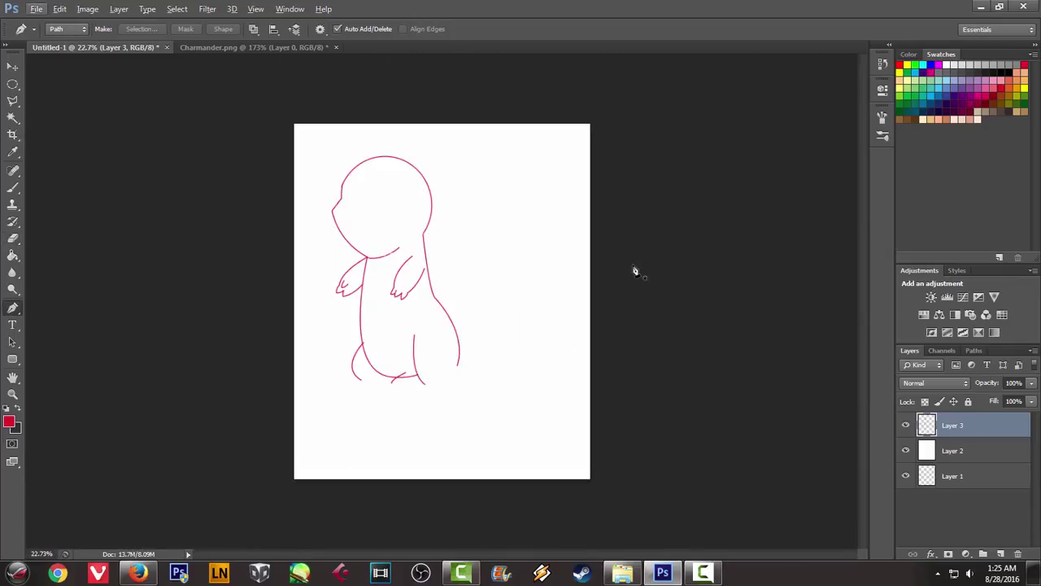
{"action": "scroll", "coordinate": [374, 215], "scroll_direction": "up", "scroll_amount": 2}
{"action": "scroll", "coordinate": [325, 202], "scroll_direction": "up", "scroll_amount": 2}
{"action": "scroll", "coordinate": [269, 139], "scroll_direction": "up", "scroll_amount": 2}
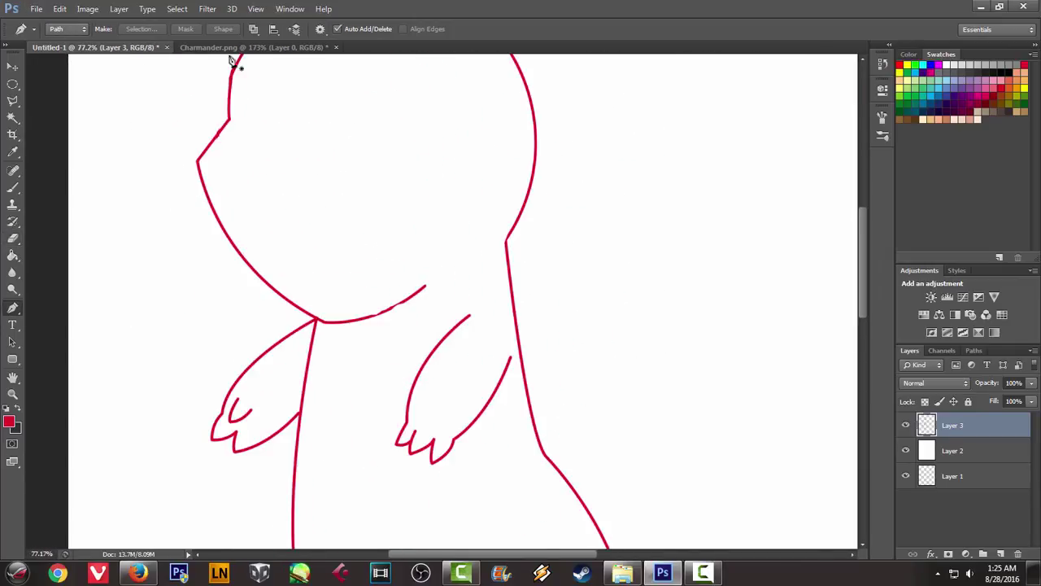
{"action": "left_click", "coordinate": [238, 49]}
{"action": "left_click", "coordinate": [94, 47]}
{"action": "scroll", "coordinate": [318, 338], "scroll_direction": "up", "scroll_amount": 2}
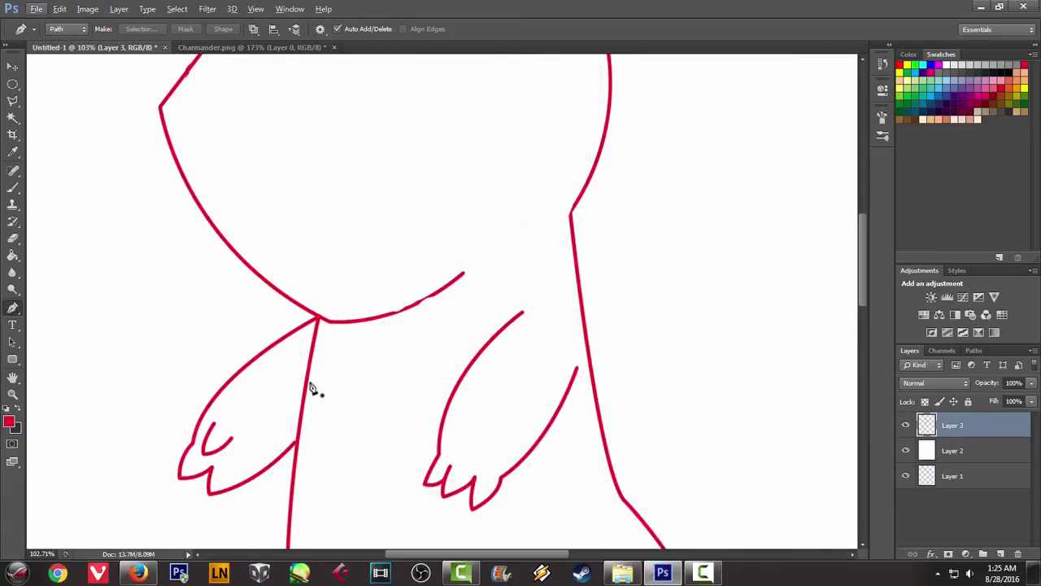
{"action": "left_click", "coordinate": [304, 389]}
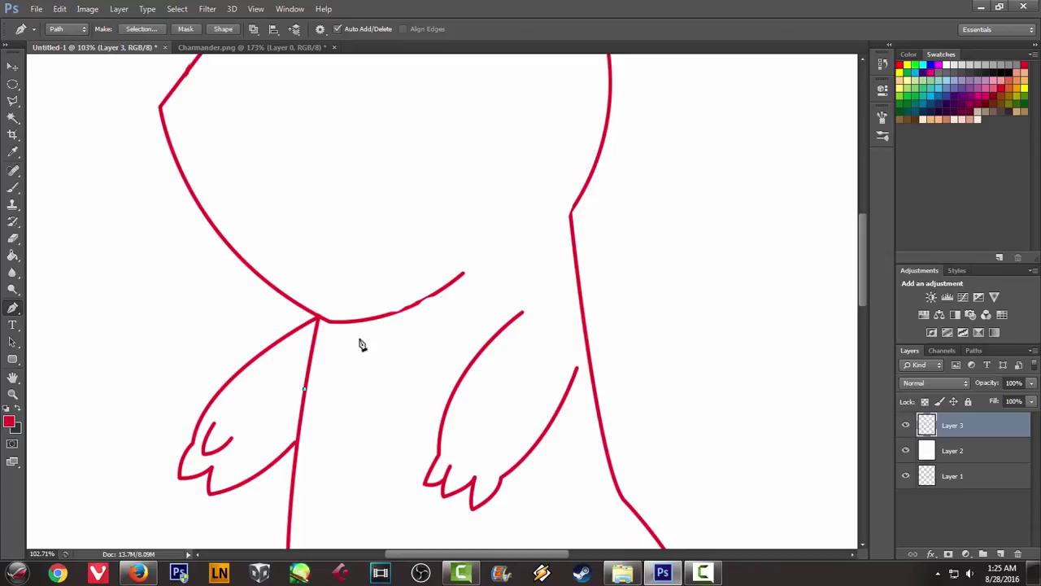
{"action": "left_click_drag", "start_coordinate": [356, 336], "coordinate": [389, 317]}
End the arch at the right arm's inner edge, stroke it red, and delete the path
{"action": "left_click_drag", "start_coordinate": [459, 381], "coordinate": [515, 453]}
{"action": "right_click", "coordinate": [522, 252]}
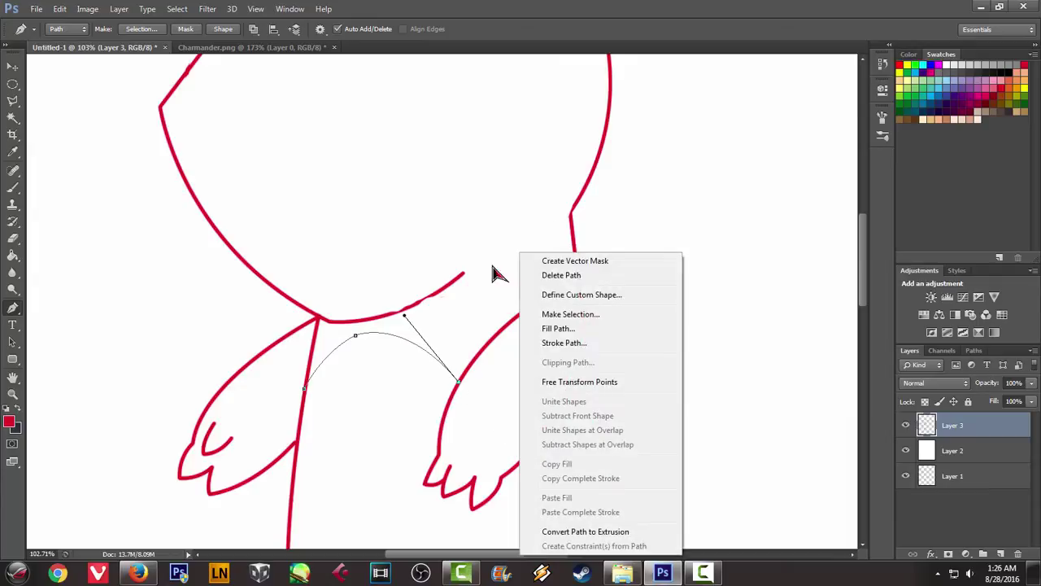
{"action": "left_click", "coordinate": [571, 341]}
{"action": "left_click", "coordinate": [624, 202]}
{"action": "right_click", "coordinate": [688, 150]}
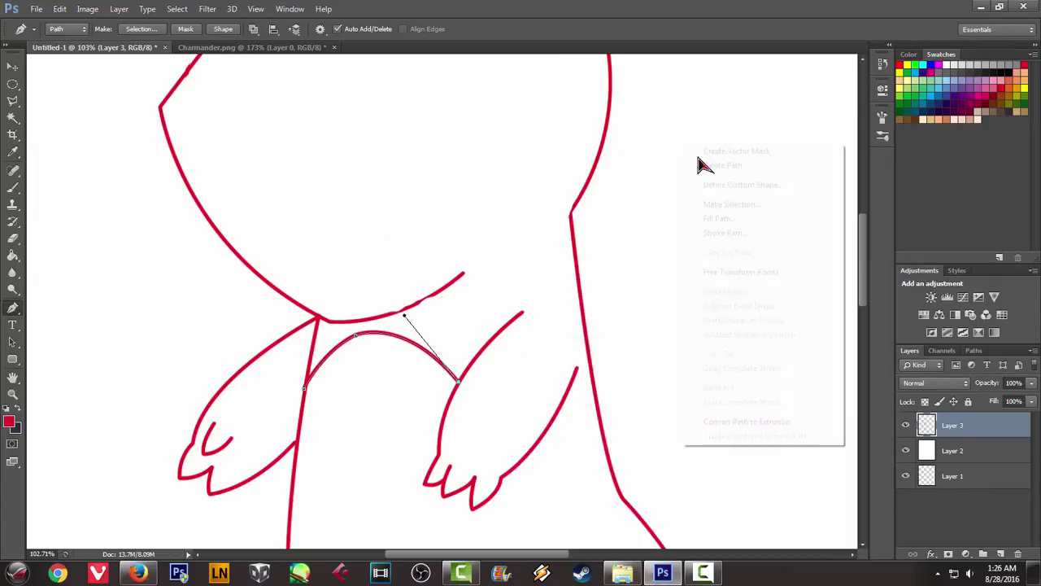
{"action": "left_click", "coordinate": [713, 166]}
Pen a curve from the right hand's tip down to the lower body line
{"action": "left_click", "coordinate": [204, 47]}
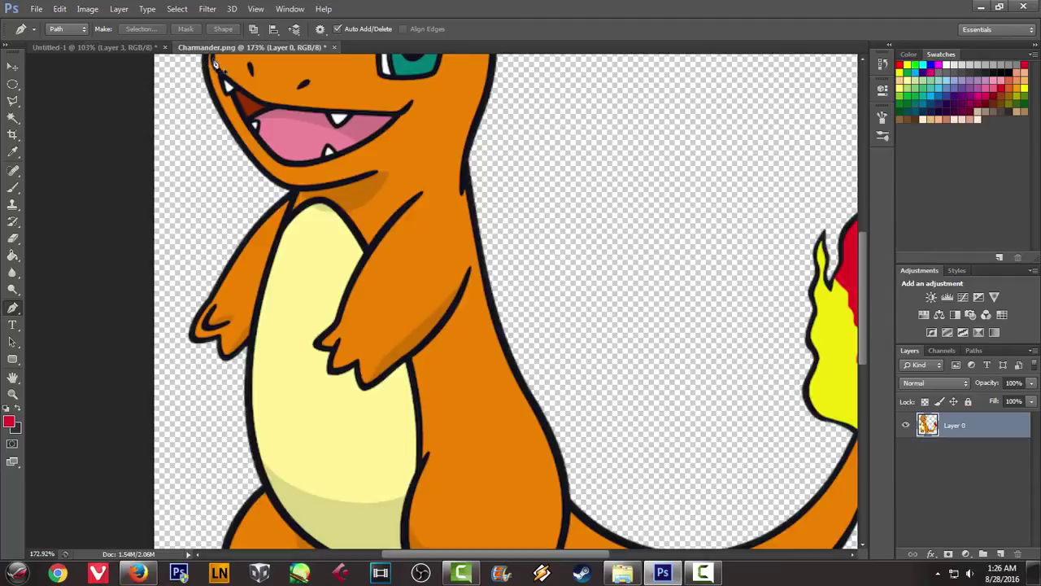
{"action": "left_click", "coordinate": [71, 51]}
{"action": "scroll", "coordinate": [486, 285], "scroll_direction": "down", "scroll_amount": 3}
{"action": "scroll", "coordinate": [491, 272], "scroll_direction": "down", "scroll_amount": 2}
{"action": "scroll", "coordinate": [493, 272], "scroll_direction": "down", "scroll_amount": 1}
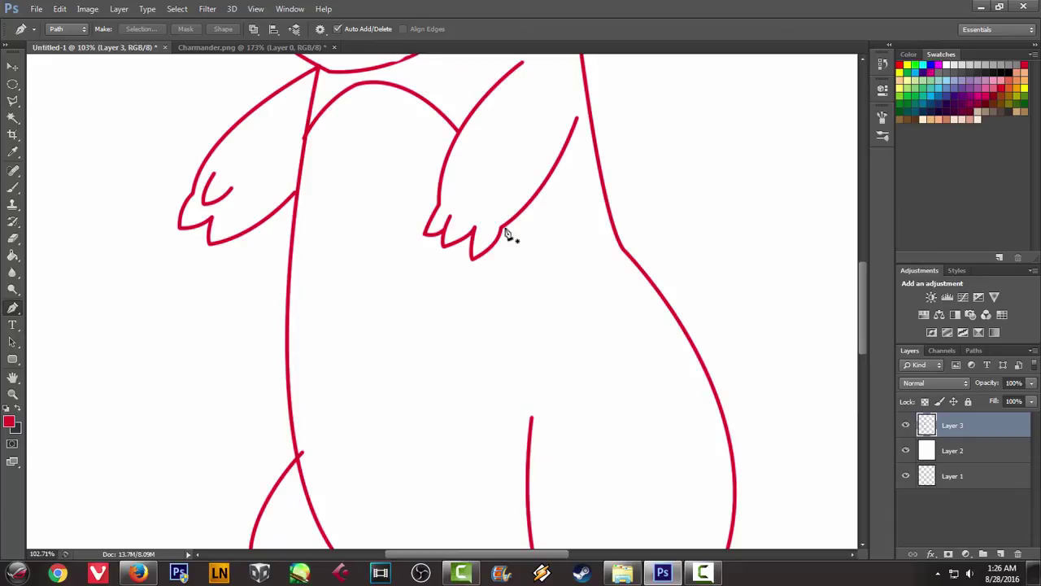
{"action": "left_click", "coordinate": [504, 227]}
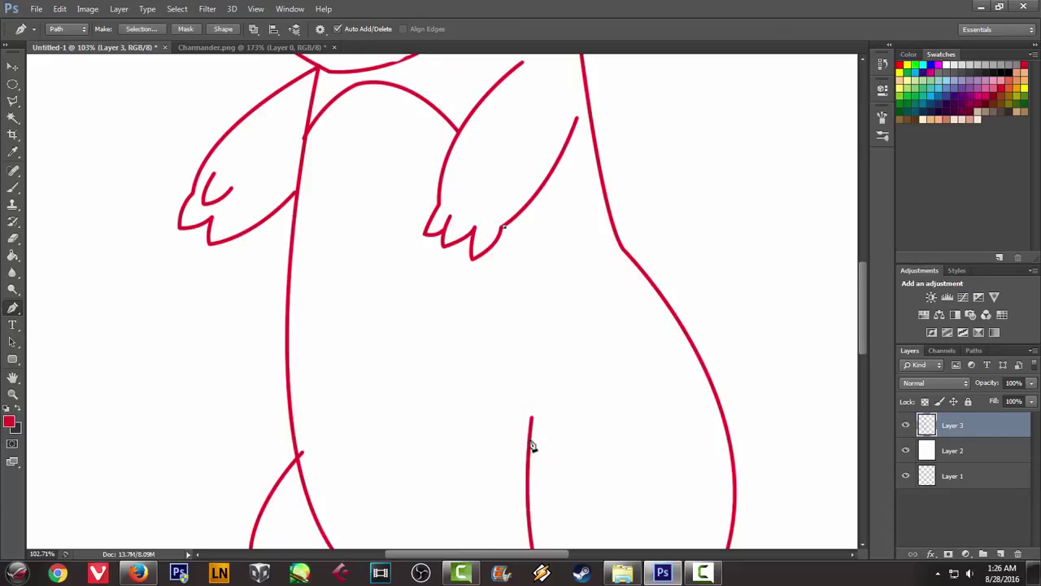
{"action": "left_click_drag", "start_coordinate": [531, 419], "coordinate": [523, 493]}
Stroke the belly-edge curve in red with the brush and delete the path
{"action": "right_click", "coordinate": [665, 180]}
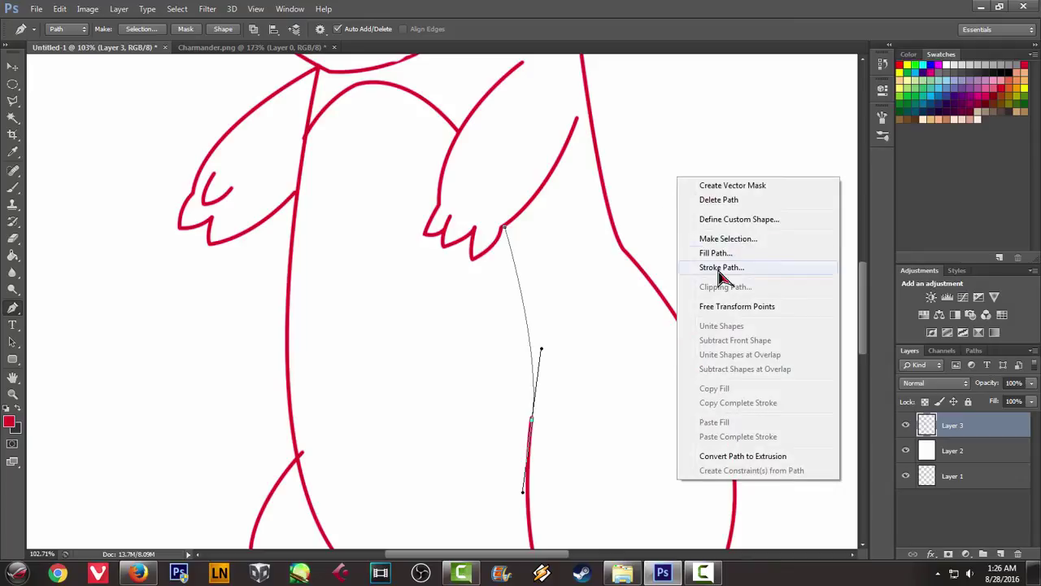
{"action": "left_click", "coordinate": [672, 269]}
{"action": "left_click", "coordinate": [610, 203]}
{"action": "right_click", "coordinate": [635, 167]}
{"action": "left_click", "coordinate": [672, 192]}
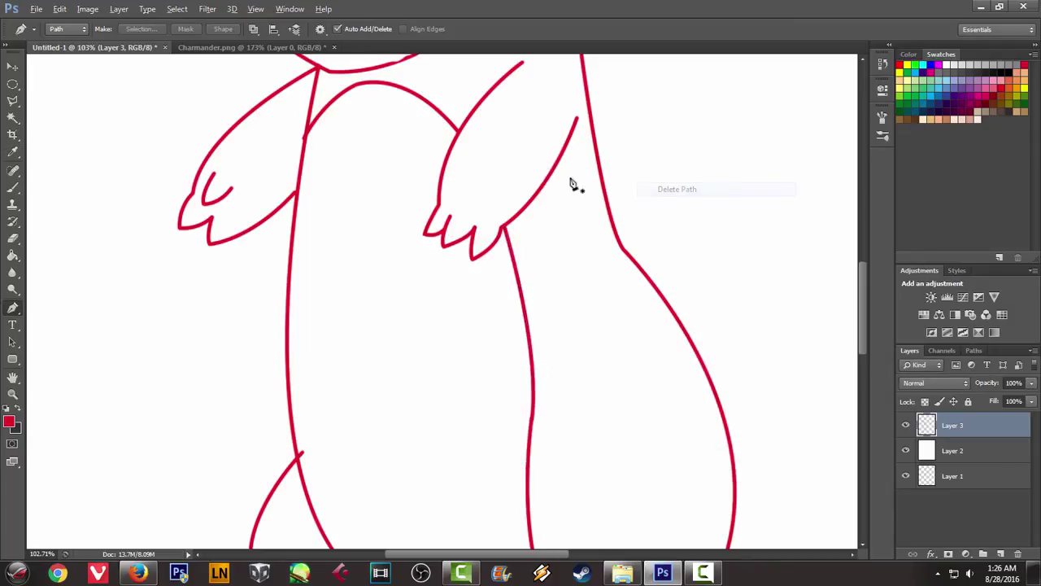
{"action": "scroll", "coordinate": [577, 180], "scroll_direction": "down", "scroll_amount": 5}
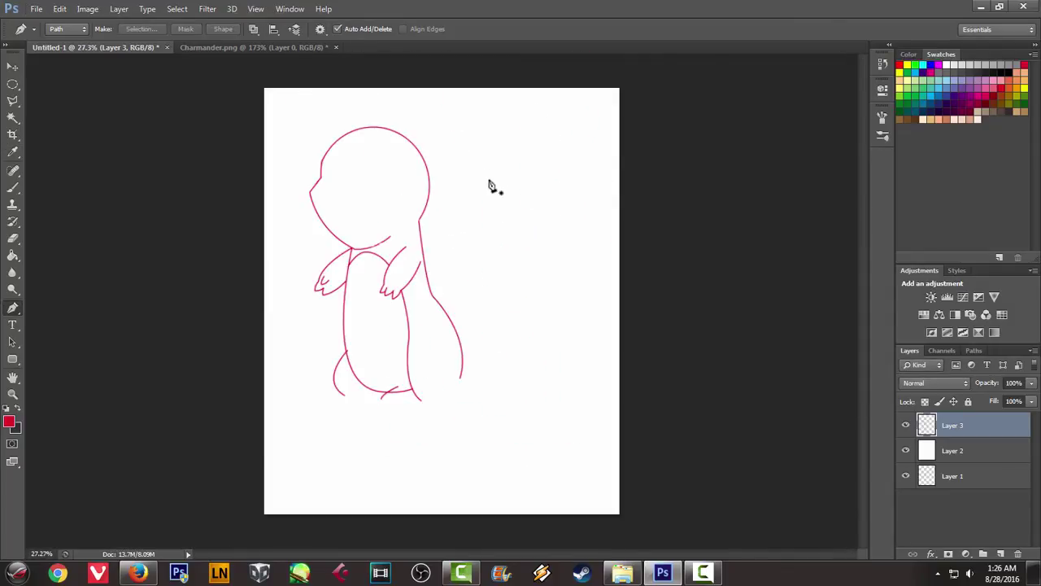
{"action": "scroll", "coordinate": [498, 163], "scroll_direction": "up", "scroll_amount": 1}
{"action": "scroll", "coordinate": [504, 167], "scroll_direction": "up", "scroll_amount": 1}
{"action": "scroll", "coordinate": [425, 197], "scroll_direction": "down", "scroll_amount": 2}
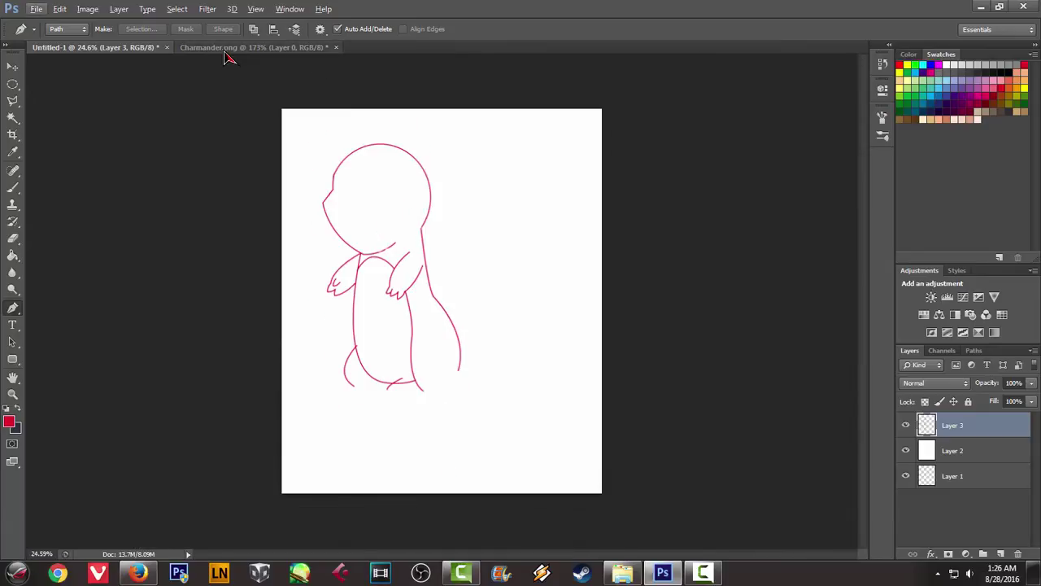
{"action": "left_click", "coordinate": [228, 49]}
{"action": "scroll", "coordinate": [388, 157], "scroll_direction": "up", "scroll_amount": 2}
{"action": "scroll", "coordinate": [388, 156], "scroll_direction": "up", "scroll_amount": 2}
{"action": "scroll", "coordinate": [391, 158], "scroll_direction": "down", "scroll_amount": 2}
{"action": "scroll", "coordinate": [393, 159], "scroll_direction": "down", "scroll_amount": 2}
{"action": "scroll", "coordinate": [395, 159], "scroll_direction": "up", "scroll_amount": 1}
{"action": "scroll", "coordinate": [395, 159], "scroll_direction": "up", "scroll_amount": 1}
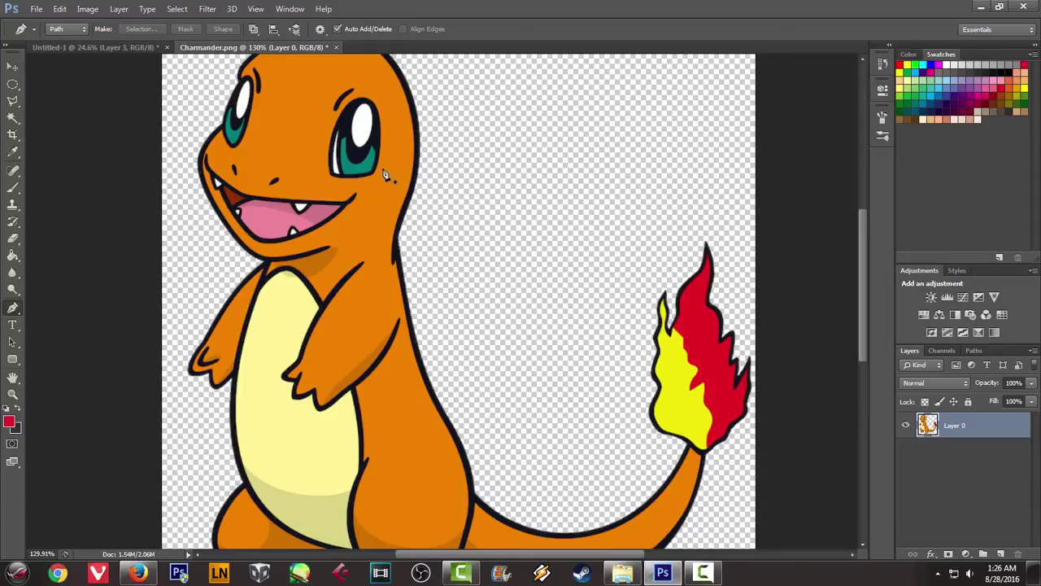
{"action": "left_click", "coordinate": [131, 49]}
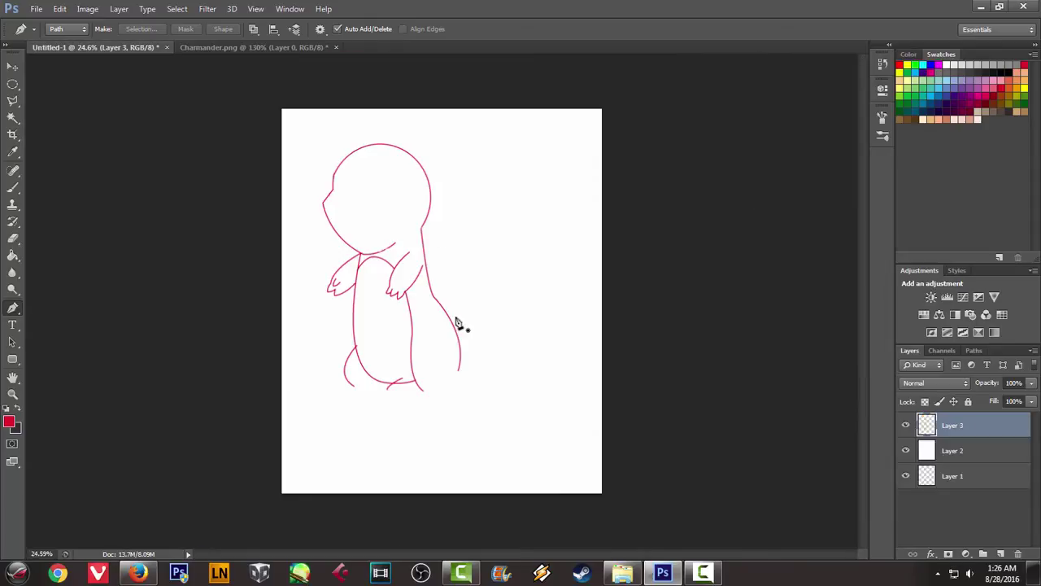
{"action": "key", "text": "alt"}
{"action": "left_click", "coordinate": [224, 49]}
{"action": "scroll", "coordinate": [299, 277], "scroll_direction": "down", "scroll_amount": 3}
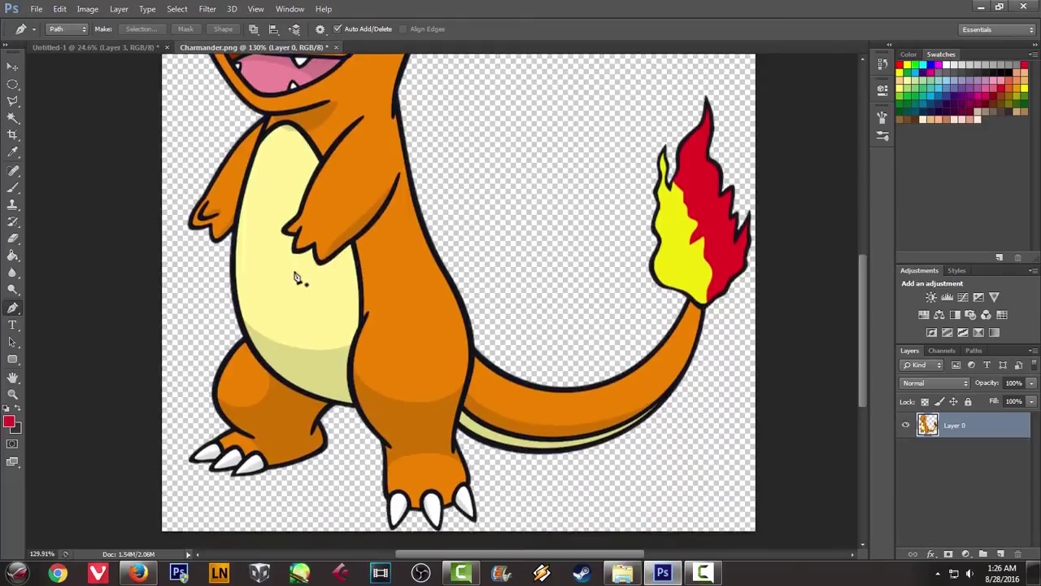
{"action": "scroll", "coordinate": [297, 277], "scroll_direction": "down", "scroll_amount": 1}
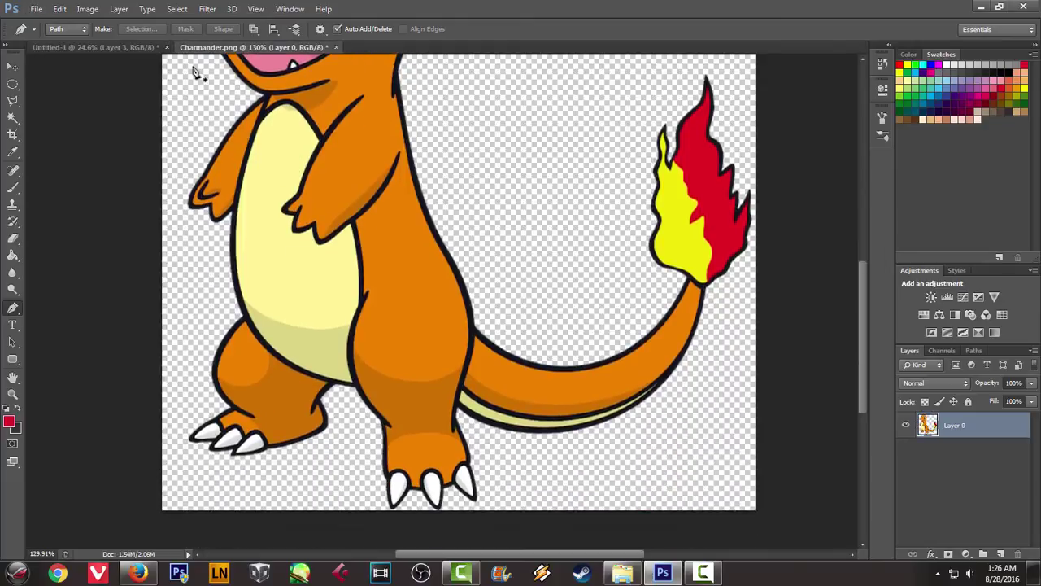
{"action": "left_click", "coordinate": [124, 48]}
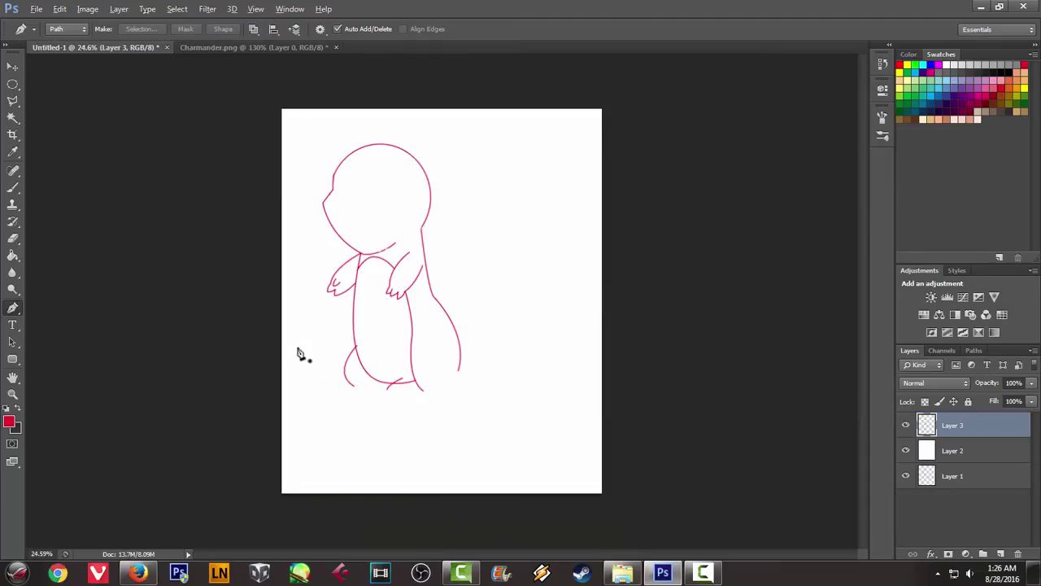
{"action": "scroll", "coordinate": [298, 353], "scroll_direction": "up", "scroll_amount": 3}
{"action": "scroll", "coordinate": [320, 320], "scroll_direction": "up", "scroll_amount": 2}
{"action": "scroll", "coordinate": [350, 344], "scroll_direction": "down", "scroll_amount": 2}
{"action": "scroll", "coordinate": [376, 385], "scroll_direction": "down", "scroll_amount": 2}
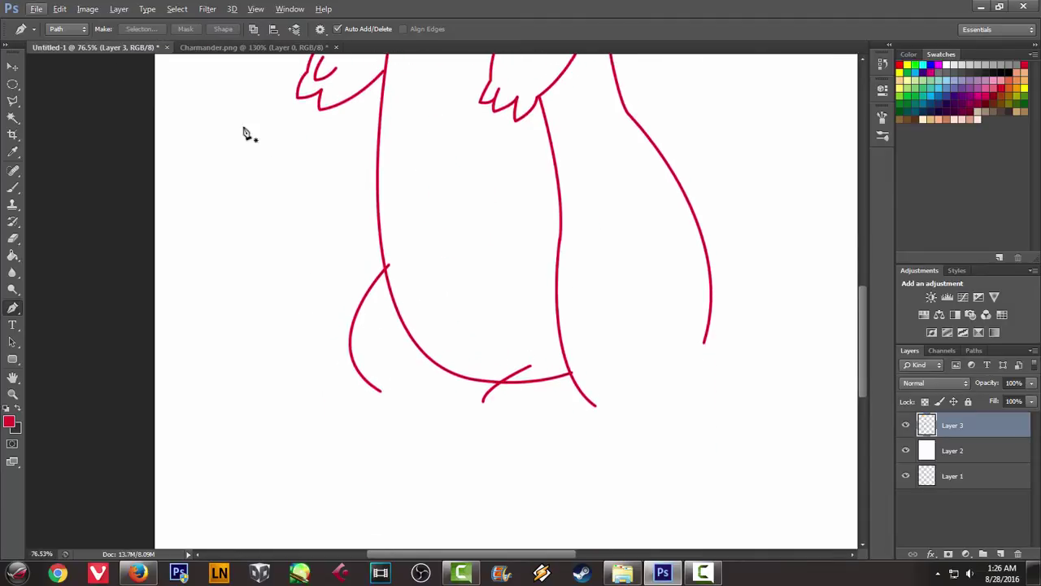
{"action": "scroll", "coordinate": [203, 69], "scroll_direction": "down", "scroll_amount": 2}
{"action": "left_click", "coordinate": [207, 47]}
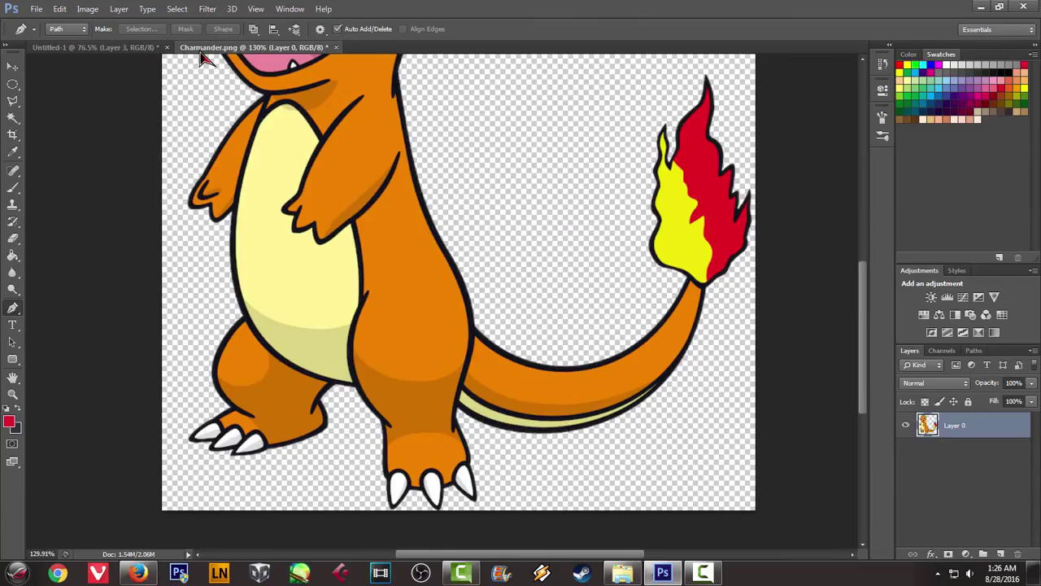
{"action": "left_click", "coordinate": [114, 48]}
Outline the first claw below the left foot with the Pen tool
{"action": "left_click", "coordinate": [408, 358]}
{"action": "left_click", "coordinate": [378, 389]}
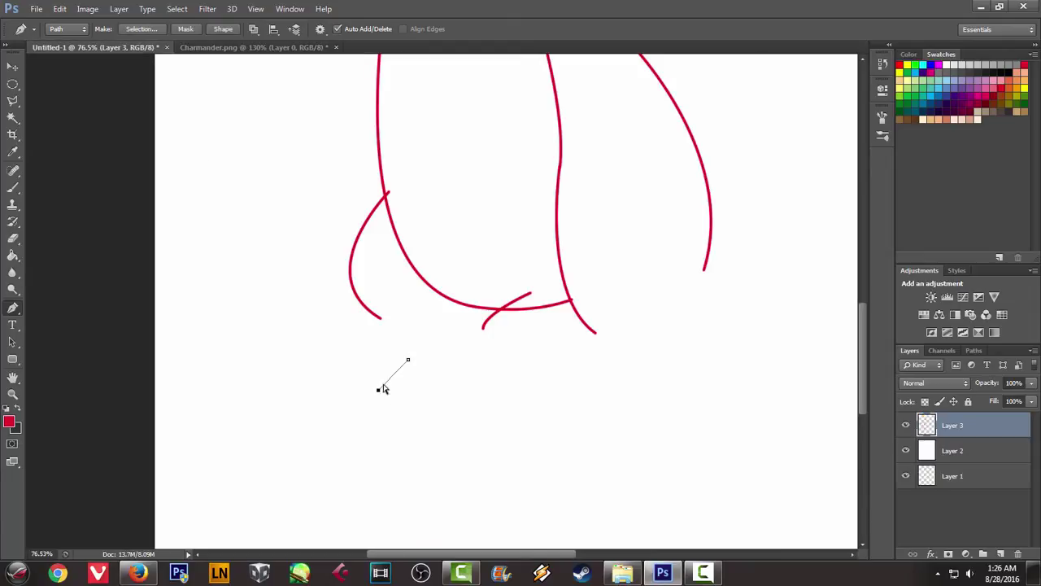
{"action": "key", "text": "ctrl+z"}
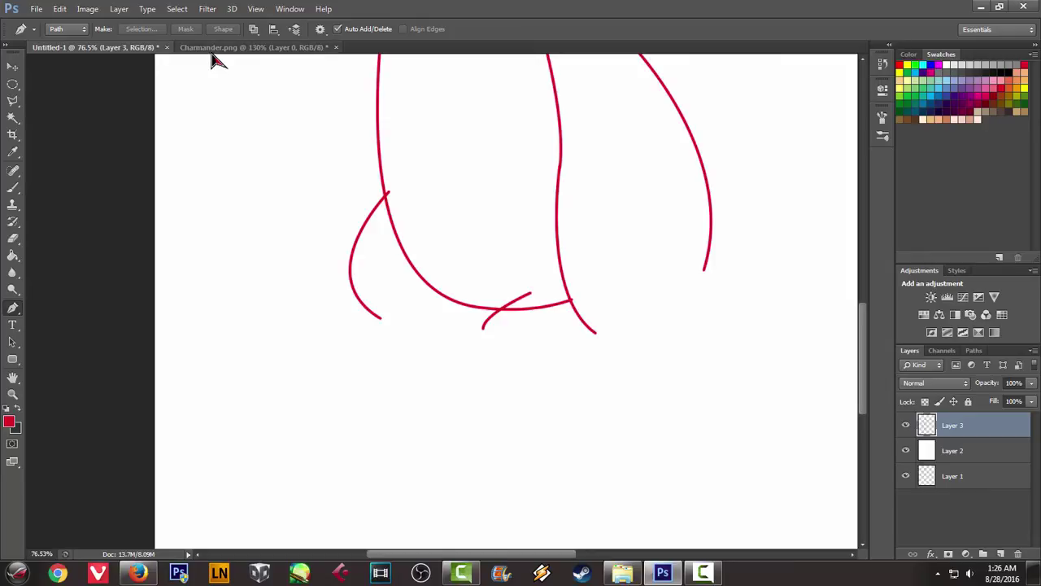
{"action": "left_click", "coordinate": [235, 47]}
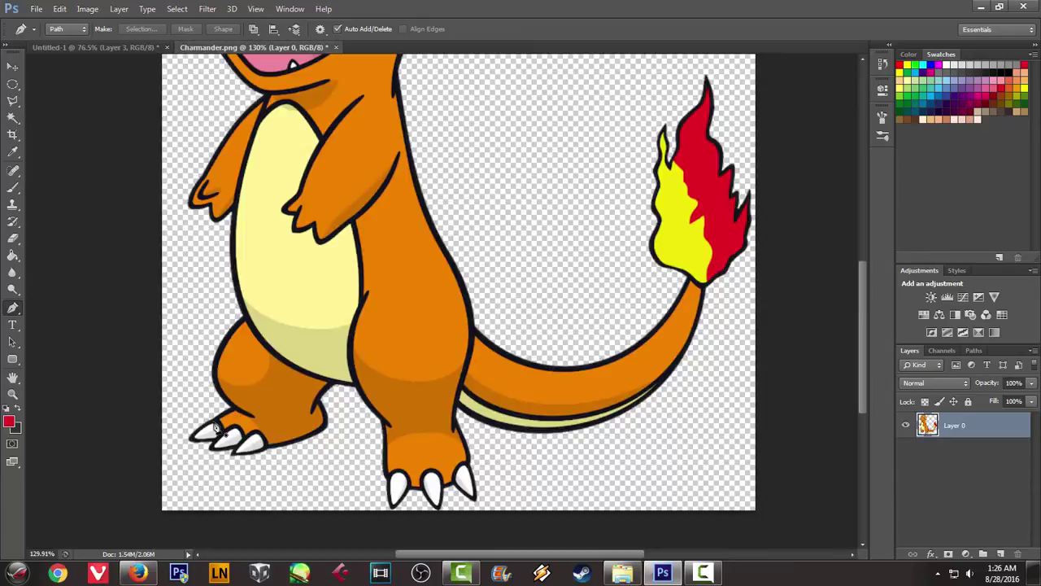
{"action": "left_click", "coordinate": [135, 49]}
{"action": "left_click", "coordinate": [384, 358]}
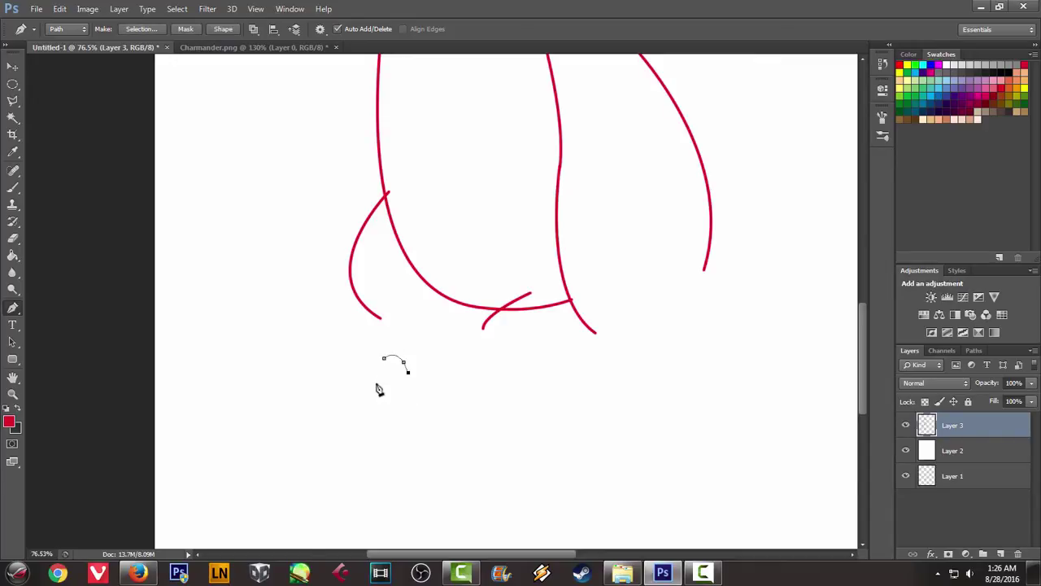
{"action": "left_click", "coordinate": [386, 363]}
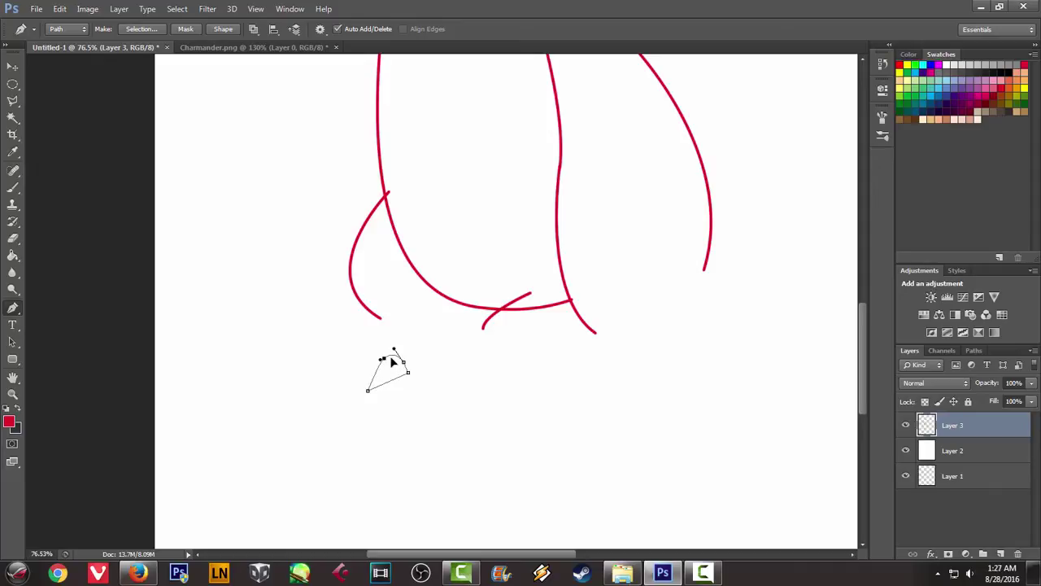
Stroke the first claw outline in red and delete its path
{"action": "right_click", "coordinate": [449, 326]}
{"action": "left_click", "coordinate": [508, 112]}
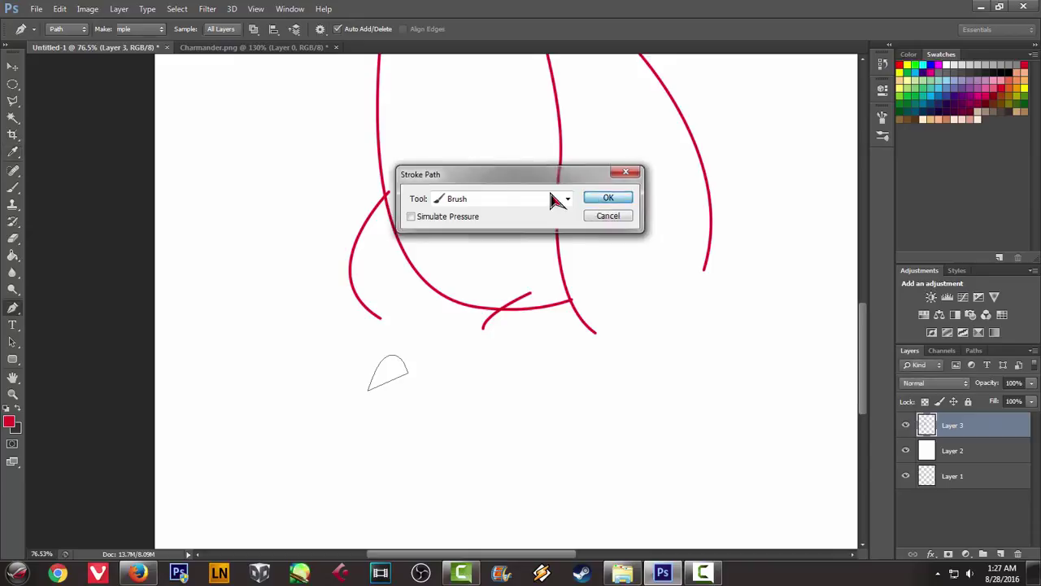
{"action": "left_click", "coordinate": [607, 197]}
{"action": "right_click", "coordinate": [464, 168]}
{"action": "left_click", "coordinate": [511, 189]}
Outline a second claw beside the first, with a sharp tip and straight bottom edge
{"action": "scroll", "coordinate": [203, 94], "scroll_direction": "up", "scroll_amount": 1}
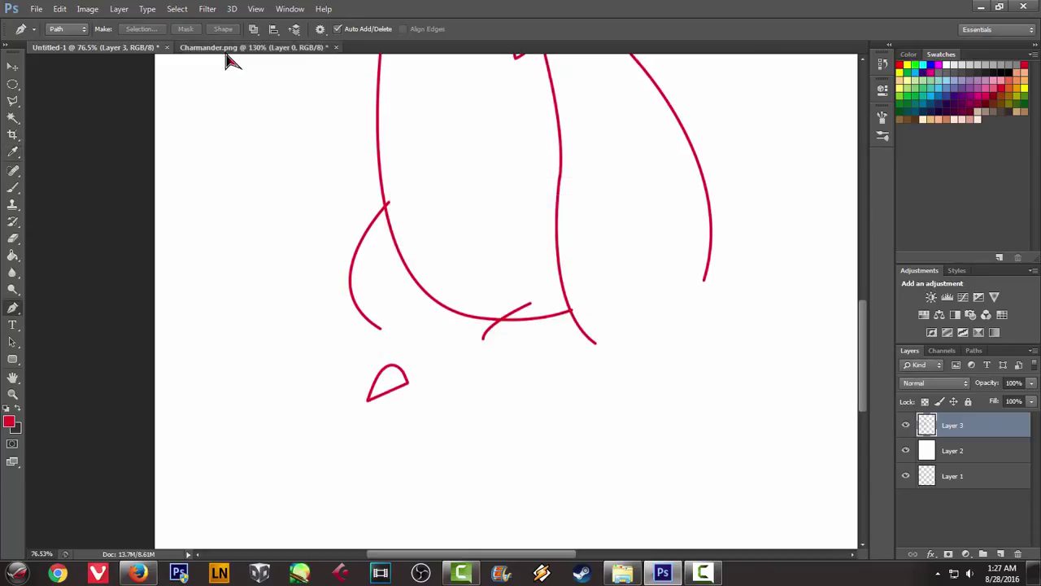
{"action": "left_click", "coordinate": [232, 47]}
{"action": "key", "text": "ctrl+Tab"}
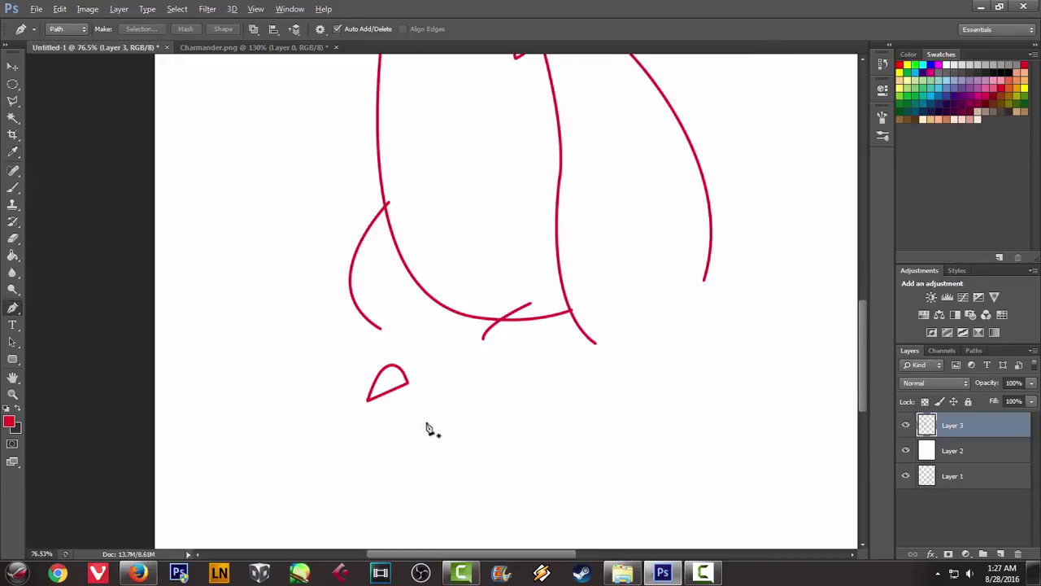
{"action": "scroll", "coordinate": [397, 381], "scroll_direction": "up", "scroll_amount": 3}
{"action": "left_click_drag", "start_coordinate": [327, 336], "coordinate": [306, 357]}
{"action": "key", "text": "ctrl+z"}
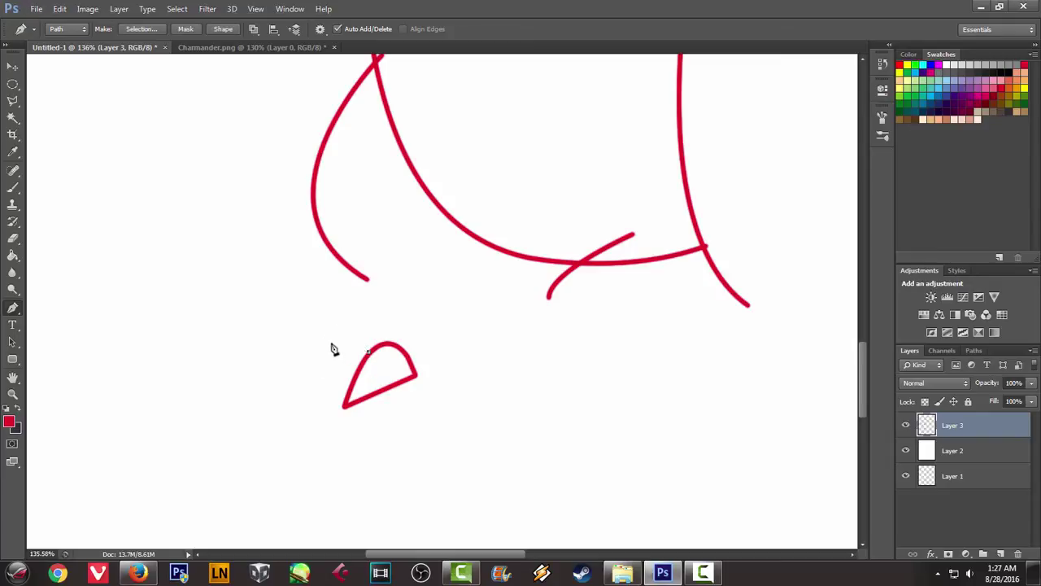
{"action": "left_click", "coordinate": [331, 343], "text": "alt"}
{"action": "left_click", "coordinate": [305, 398]}
{"action": "left_click_drag", "start_coordinate": [302, 400], "coordinate": [300, 402]}
{"action": "left_click", "coordinate": [302, 399], "text": "alt"}
Stroke the second claw outline in red and delete its path
{"action": "right_click", "coordinate": [456, 315]}
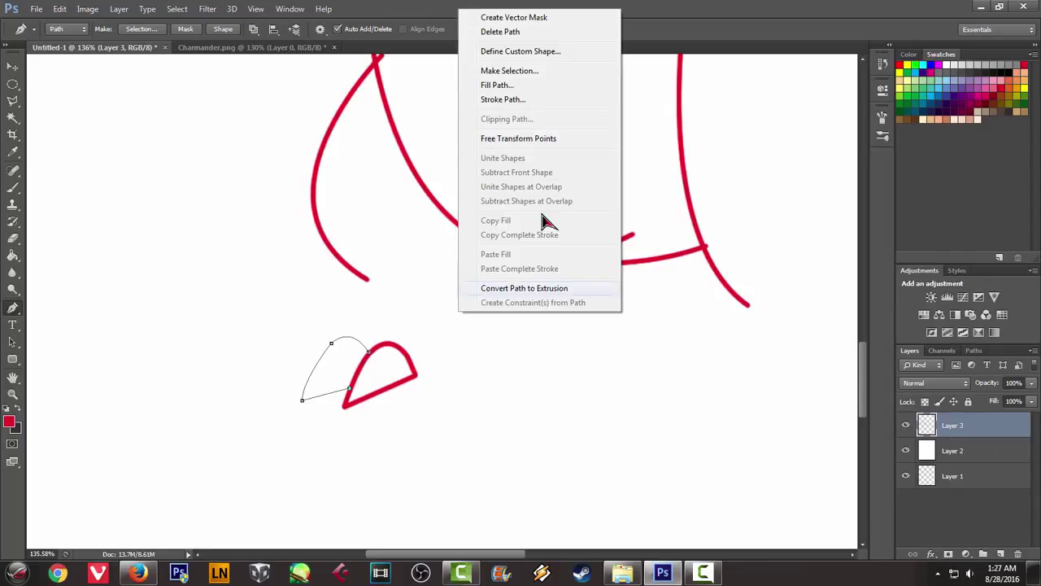
{"action": "left_click", "coordinate": [520, 100]}
{"action": "left_click", "coordinate": [607, 198]}
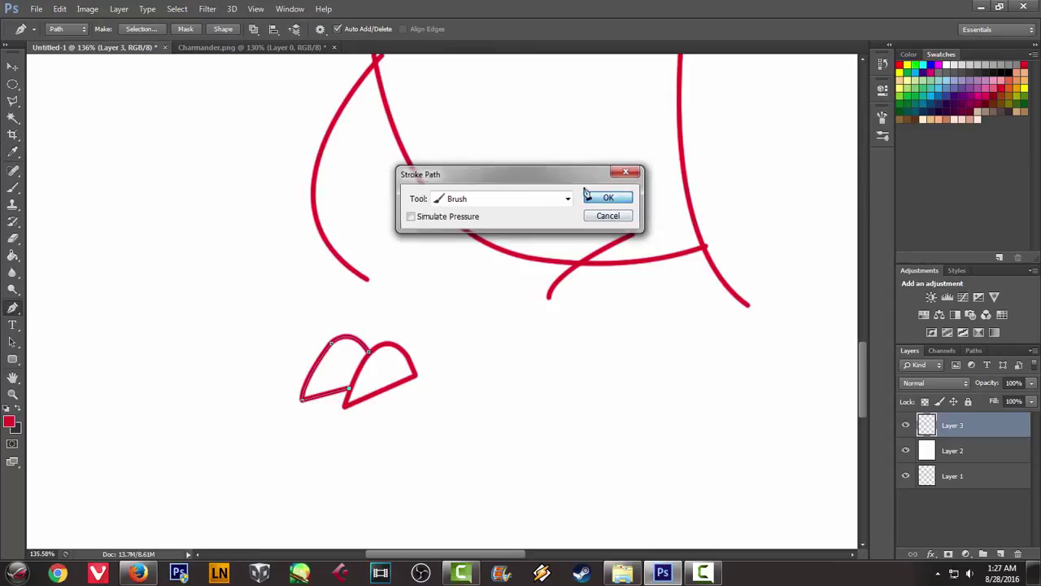
{"action": "right_click", "coordinate": [523, 166]}
{"action": "left_click", "coordinate": [563, 189]}
{"action": "scroll", "coordinate": [407, 207], "scroll_direction": "down", "scroll_amount": 2}
{"action": "scroll", "coordinate": [326, 187], "scroll_direction": "up", "scroll_amount": 1}
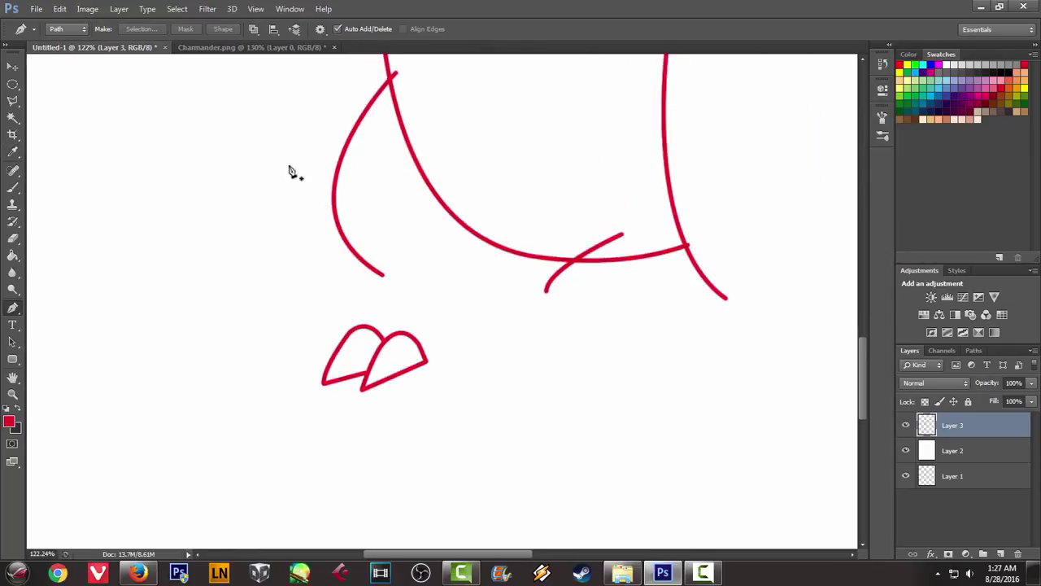
Pen a third rounded claw left of the other two, stroke it red, and delete the path
{"action": "left_click", "coordinate": [240, 47]}
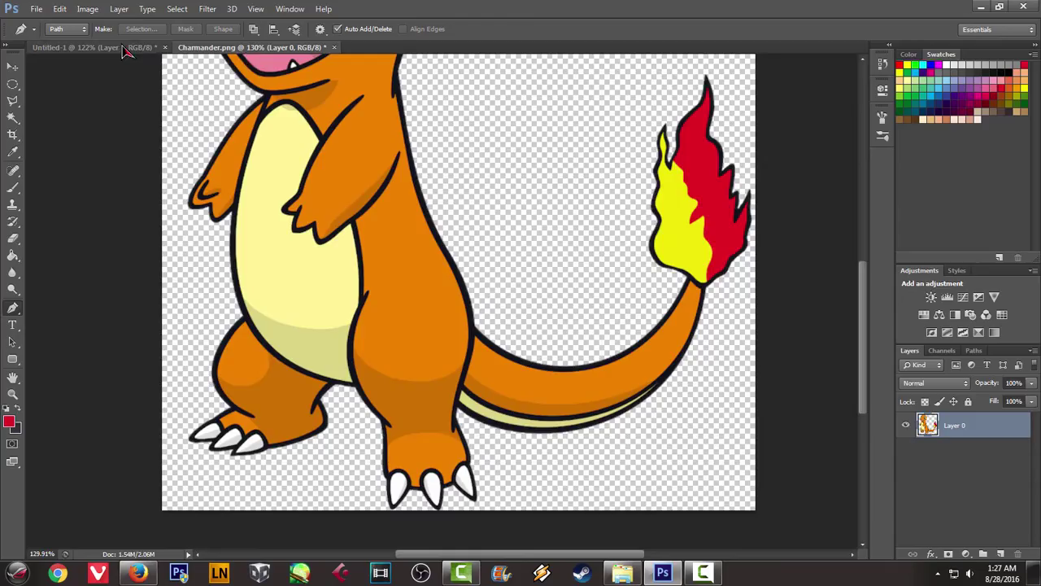
{"action": "left_click", "coordinate": [82, 49]}
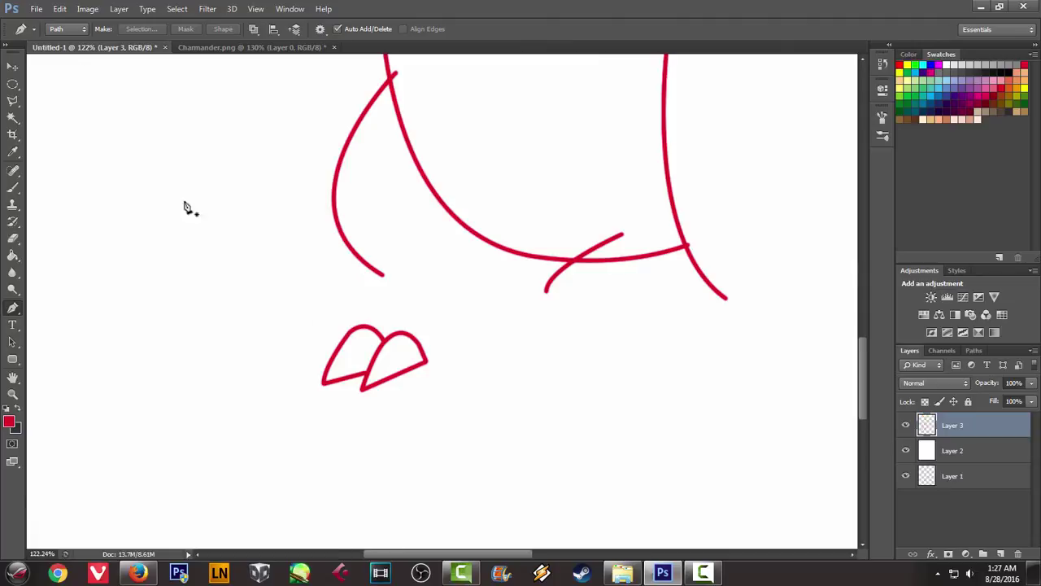
{"action": "left_click", "coordinate": [345, 334]}
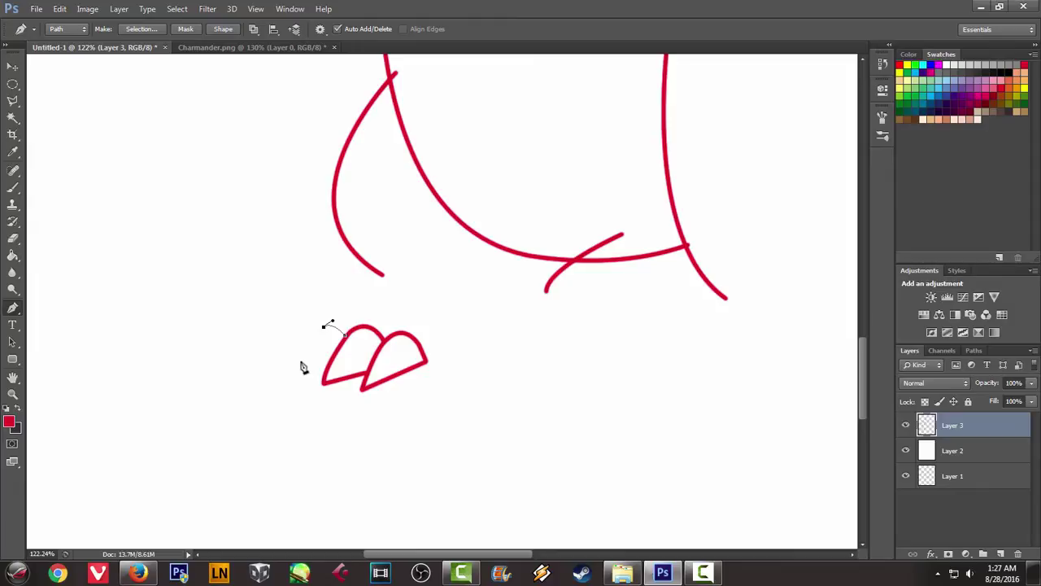
{"action": "left_click_drag", "start_coordinate": [293, 365], "coordinate": [289, 400]}
{"action": "key", "text": "ctrl+z"}
{"action": "right_click", "coordinate": [421, 323]}
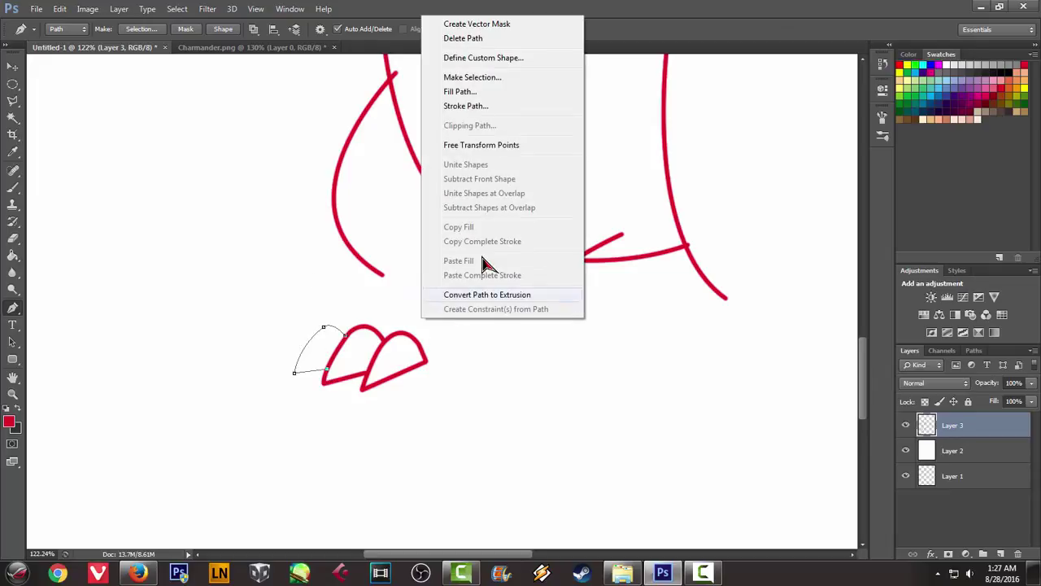
{"action": "left_click", "coordinate": [478, 106]}
{"action": "left_click", "coordinate": [626, 203]}
{"action": "right_click", "coordinate": [507, 161]}
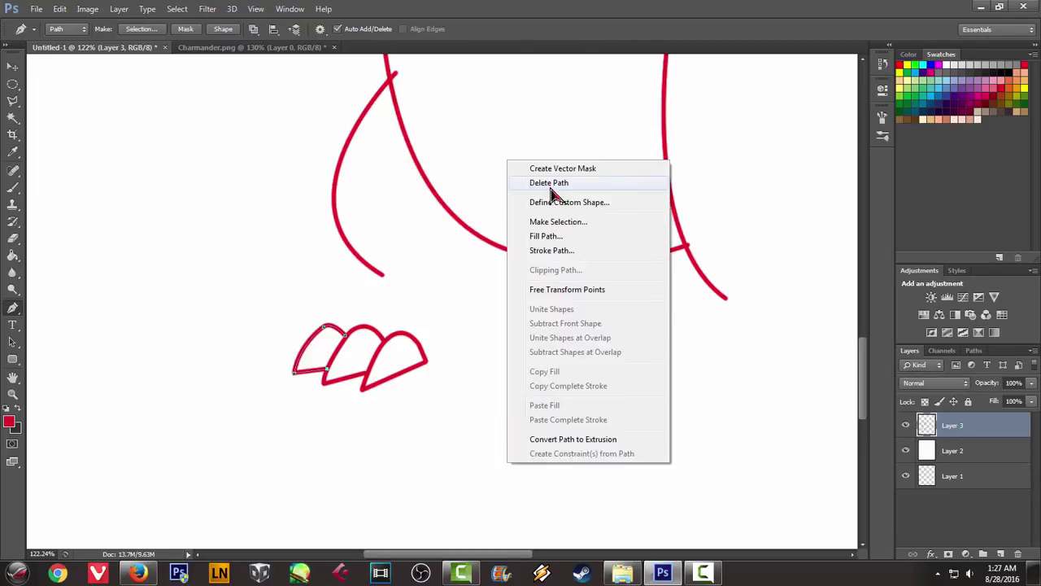
{"action": "left_click", "coordinate": [525, 184]}
{"action": "left_click", "coordinate": [231, 49]}
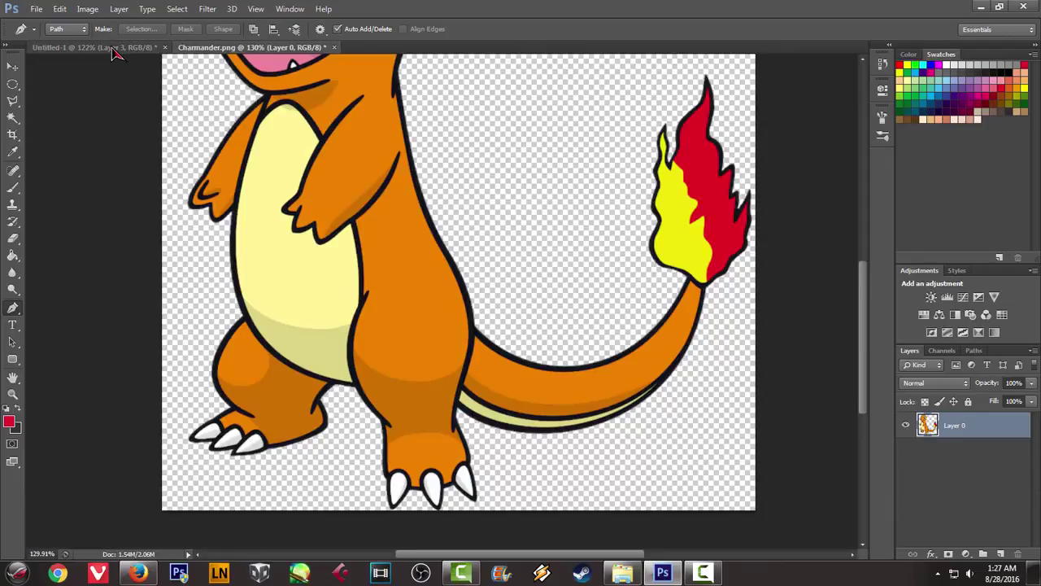
{"action": "left_click", "coordinate": [90, 47]}
Draw a red stroked curve from the leftmost claw's peak up to the leg
{"action": "key", "text": "alt"}
{"action": "left_click", "coordinate": [311, 317]}
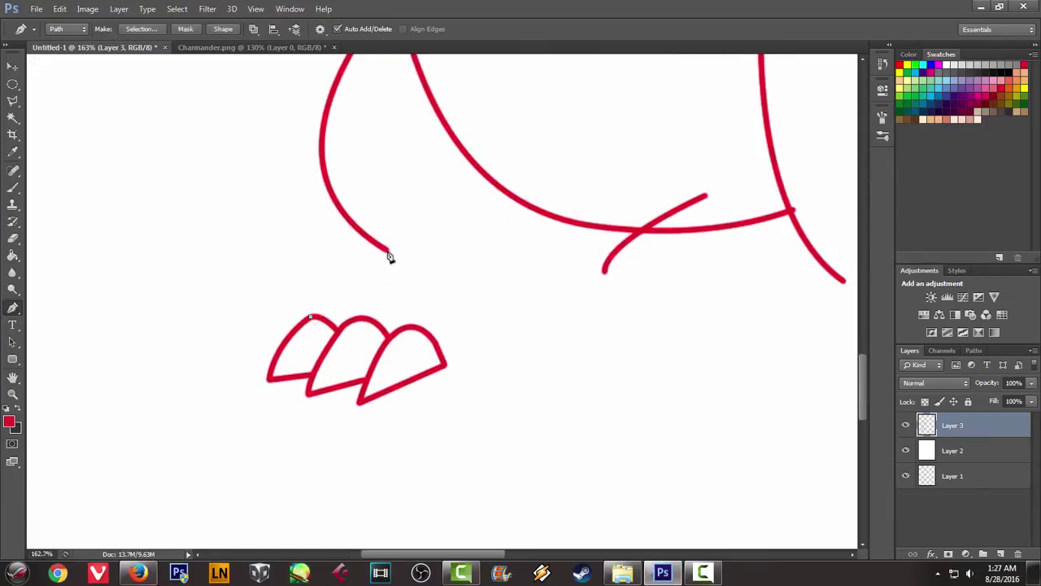
{"action": "left_click_drag", "start_coordinate": [386, 253], "coordinate": [436, 226]}
{"action": "right_click", "coordinate": [489, 235]}
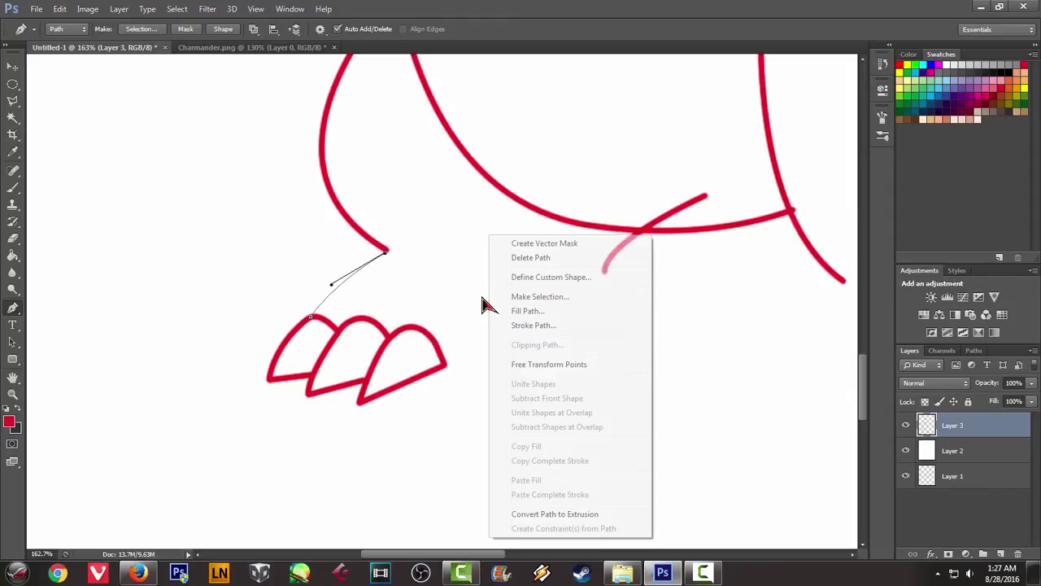
{"action": "left_click", "coordinate": [561, 325]}
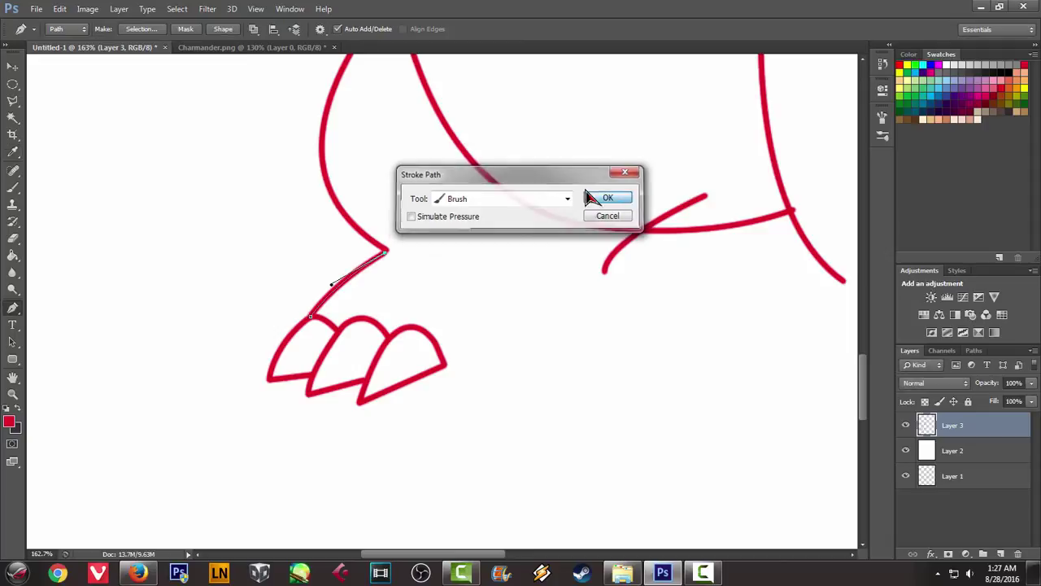
{"action": "left_click", "coordinate": [606, 198]}
{"action": "right_click", "coordinate": [576, 187]}
{"action": "left_click", "coordinate": [617, 208]}
Add a red stroked curve along the leg's underside from that line's tip
{"action": "left_click", "coordinate": [244, 49]}
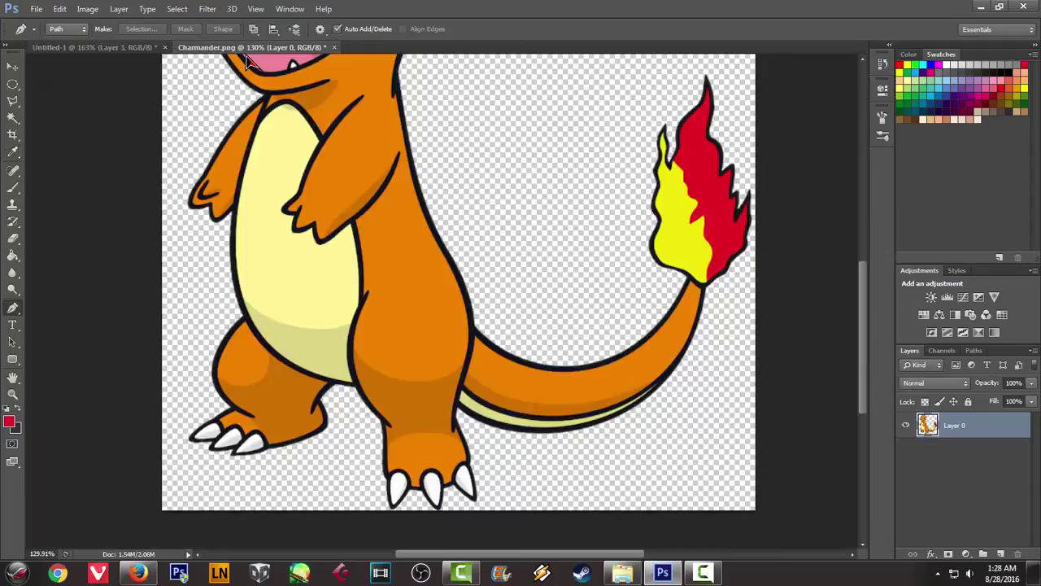
{"action": "left_click", "coordinate": [85, 48]}
{"action": "left_click", "coordinate": [386, 251]}
{"action": "left_click_drag", "start_coordinate": [489, 277], "coordinate": [503, 274]}
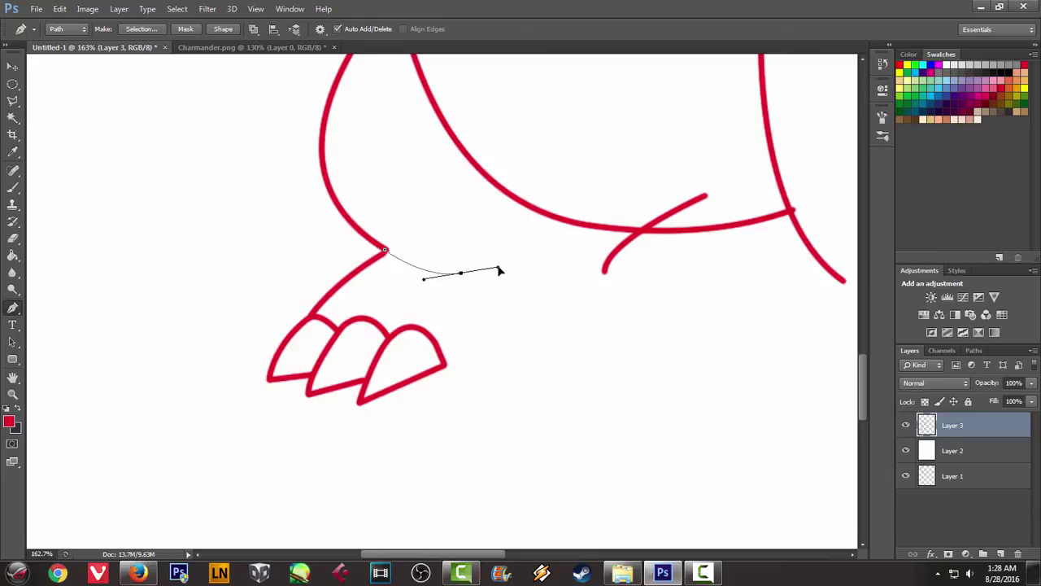
{"action": "right_click", "coordinate": [498, 275]}
{"action": "left_click", "coordinate": [539, 281]}
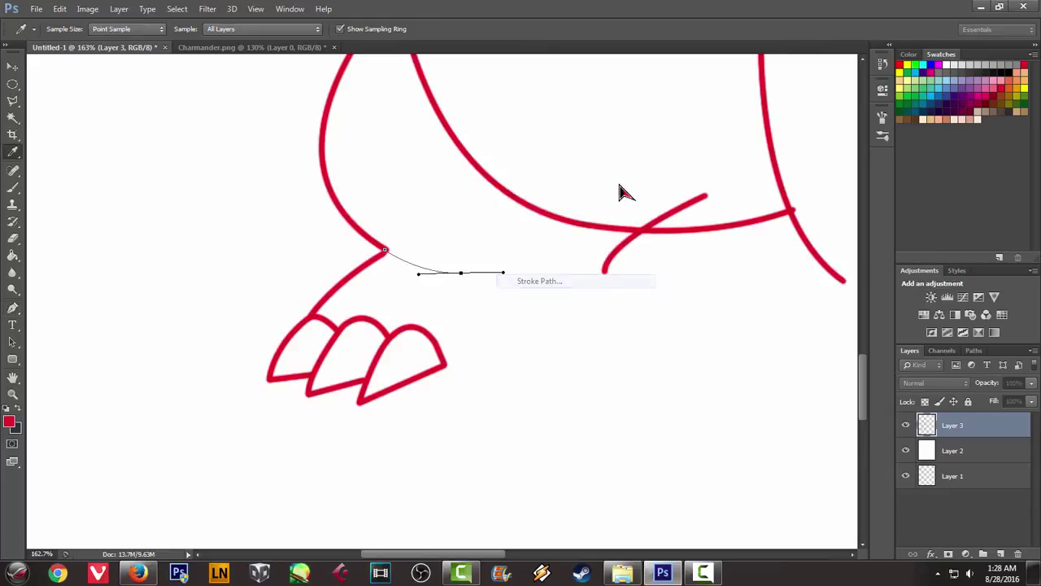
{"action": "key", "text": "Return"}
{"action": "right_click", "coordinate": [545, 167]}
{"action": "left_click", "coordinate": [599, 196]}
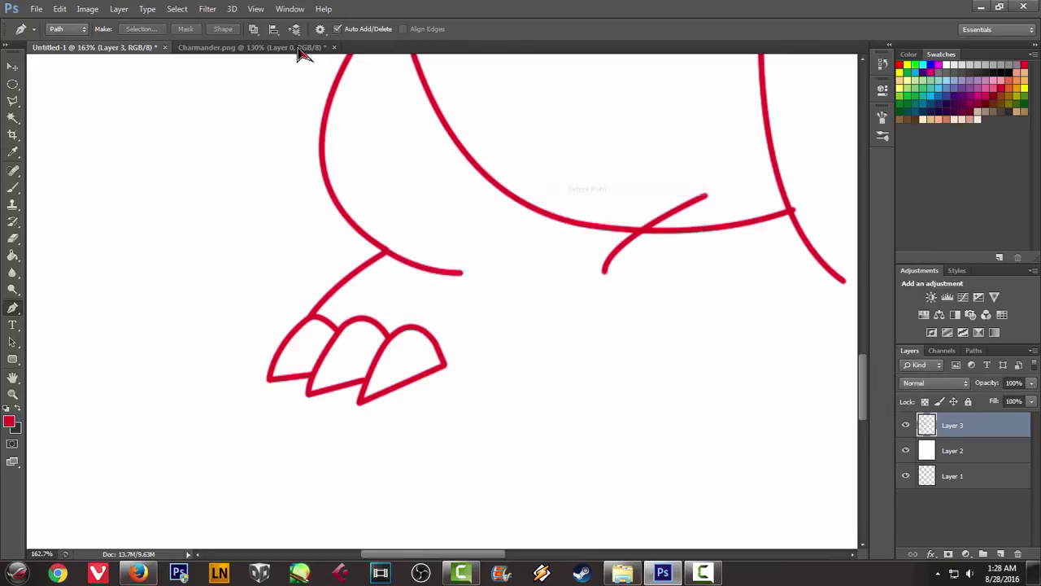
Trace the foot's back edge in red from the second leg's end down to the claws
{"action": "left_click", "coordinate": [208, 49]}
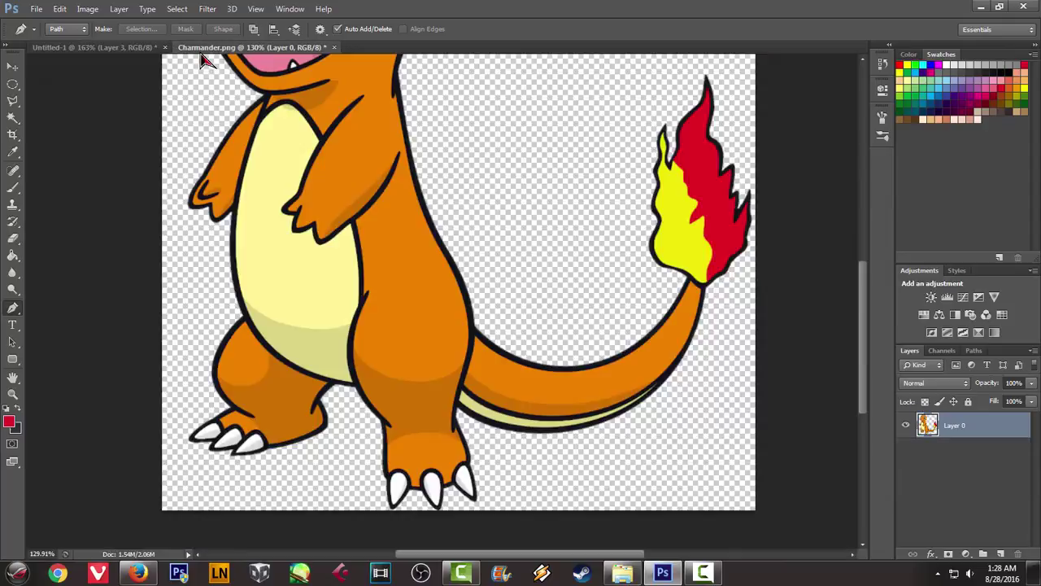
{"action": "left_click", "coordinate": [94, 47]}
{"action": "left_click", "coordinate": [611, 262]}
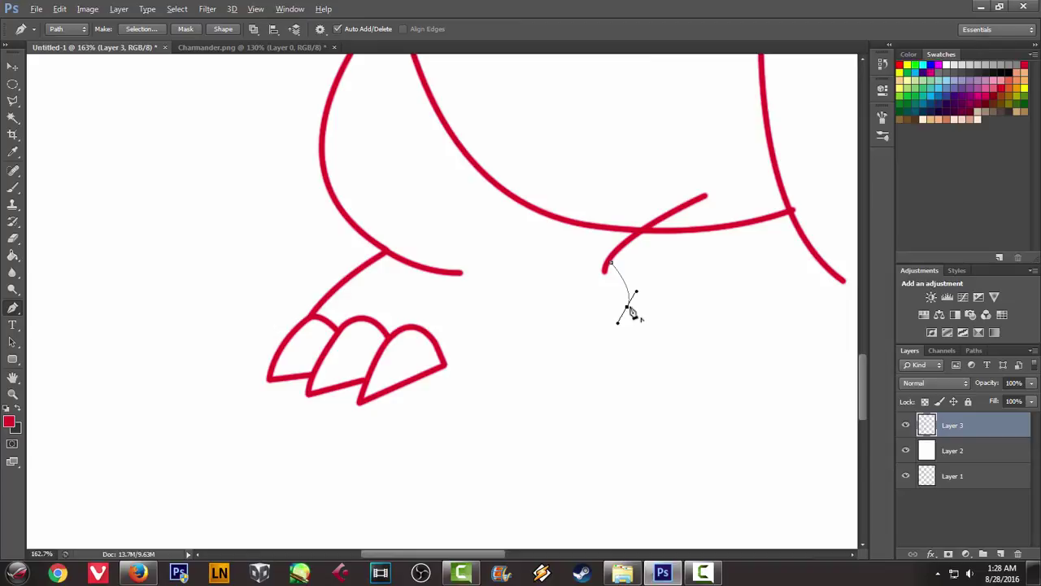
{"action": "left_click", "coordinate": [627, 306]}
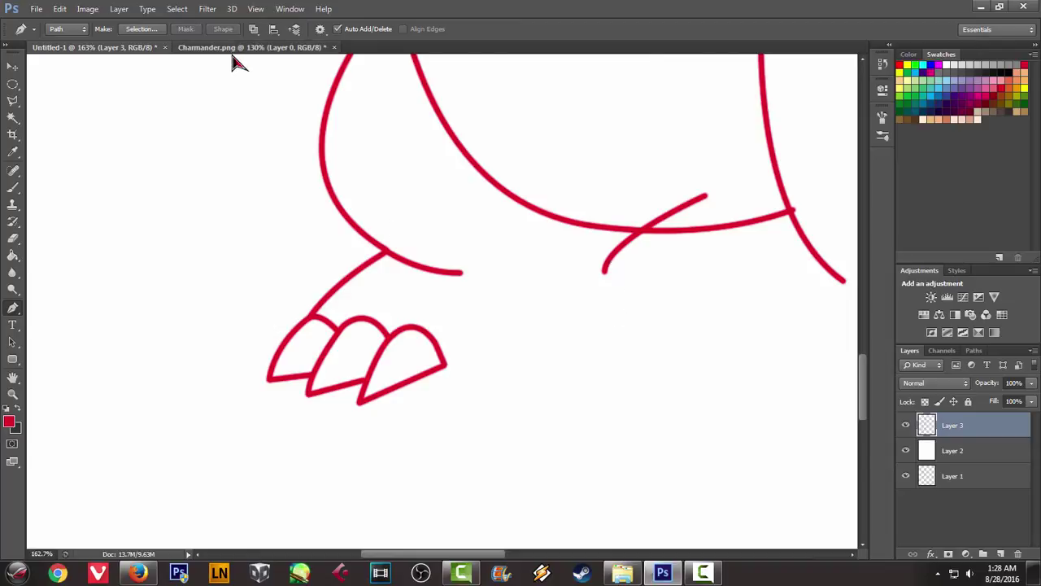
{"action": "left_click", "coordinate": [232, 49]}
{"action": "left_click", "coordinate": [94, 48]}
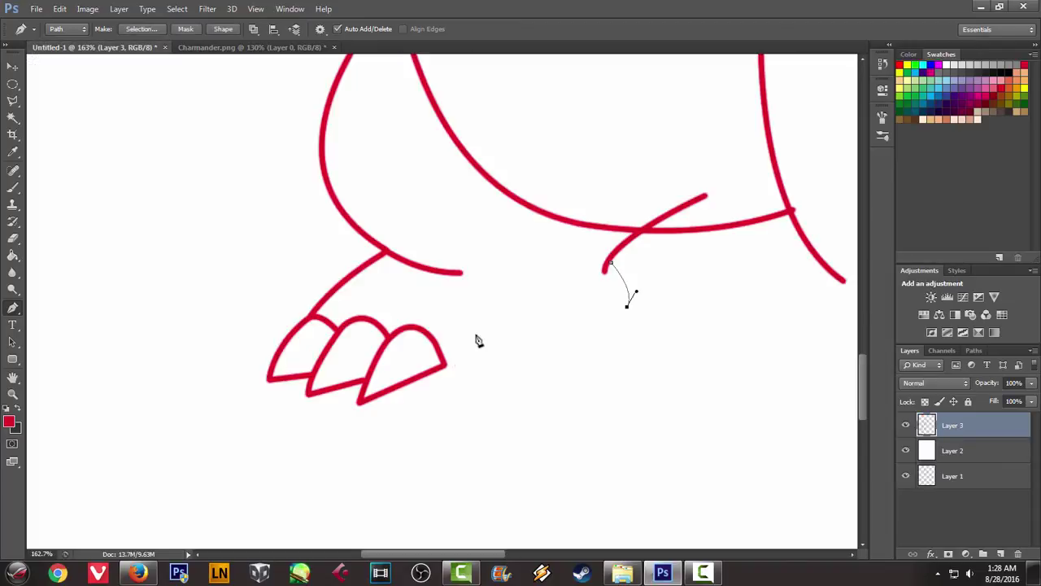
{"action": "left_click_drag", "start_coordinate": [445, 366], "coordinate": [318, 372]}
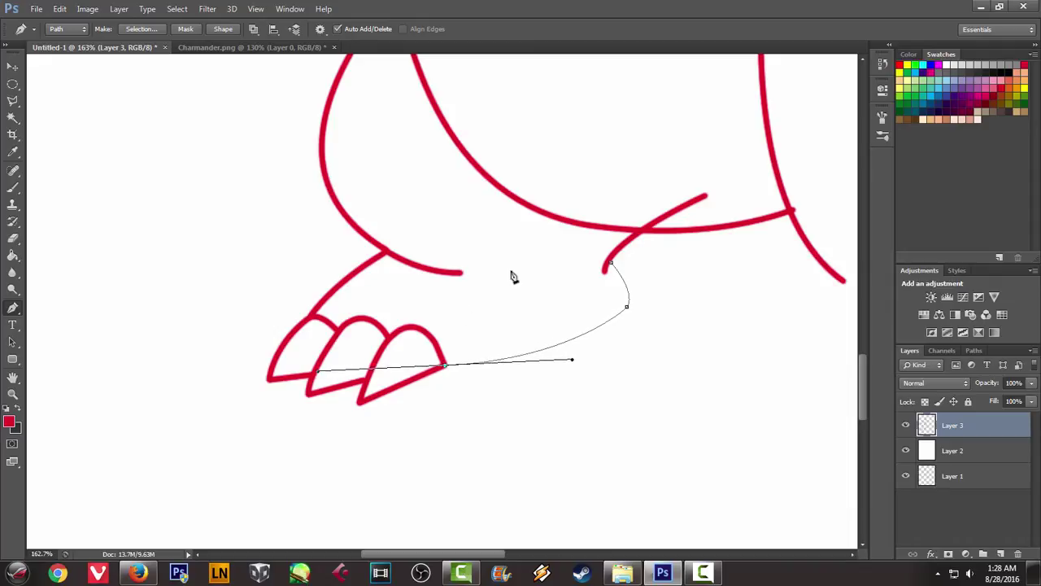
{"action": "right_click", "coordinate": [530, 241]}
{"action": "left_click", "coordinate": [581, 334]}
{"action": "key", "text": "Return"}
{"action": "right_click", "coordinate": [529, 166]}
{"action": "left_click", "coordinate": [572, 193]}
{"action": "scroll", "coordinate": [458, 200], "scroll_direction": "down", "scroll_amount": 8}
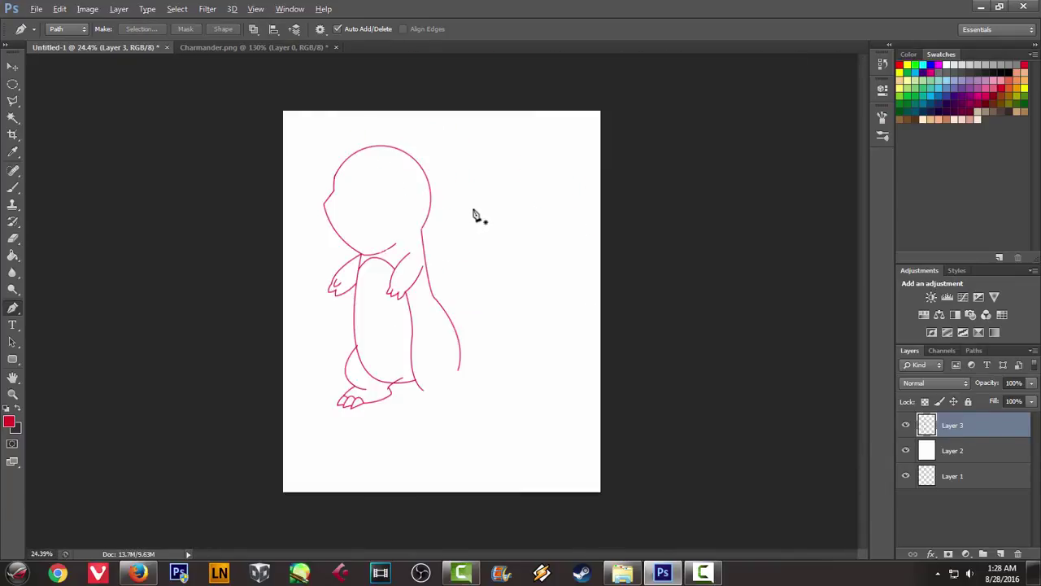
{"action": "scroll", "coordinate": [475, 215], "scroll_direction": "up", "scroll_amount": 1}
{"action": "scroll", "coordinate": [484, 228], "scroll_direction": "down", "scroll_amount": 1}
{"action": "scroll", "coordinate": [484, 228], "scroll_direction": "up", "scroll_amount": 2}
{"action": "left_click", "coordinate": [297, 48]}
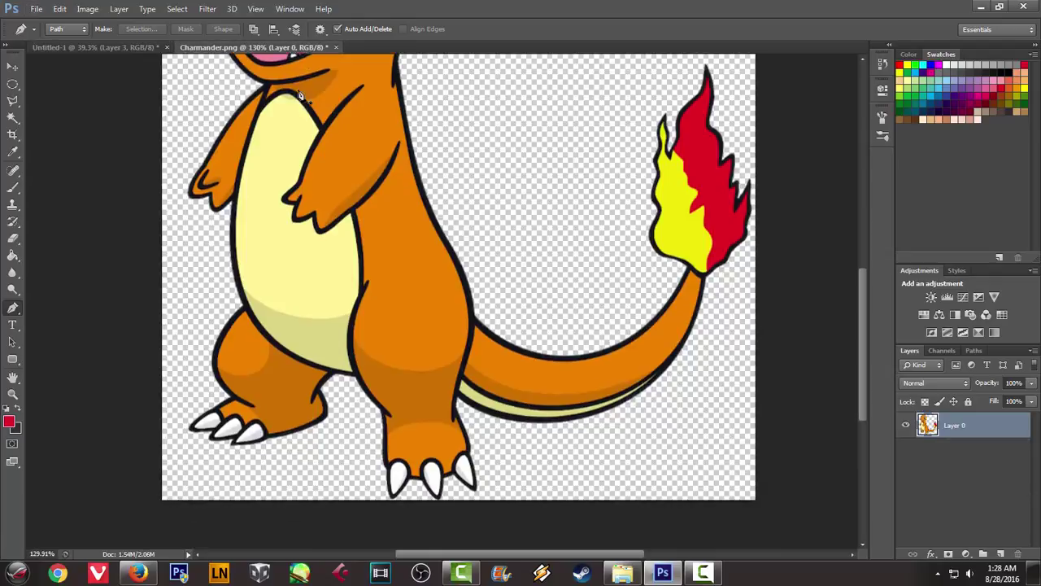
{"action": "scroll", "coordinate": [299, 96], "scroll_direction": "down", "scroll_amount": 3}
{"action": "left_click", "coordinate": [85, 47]}
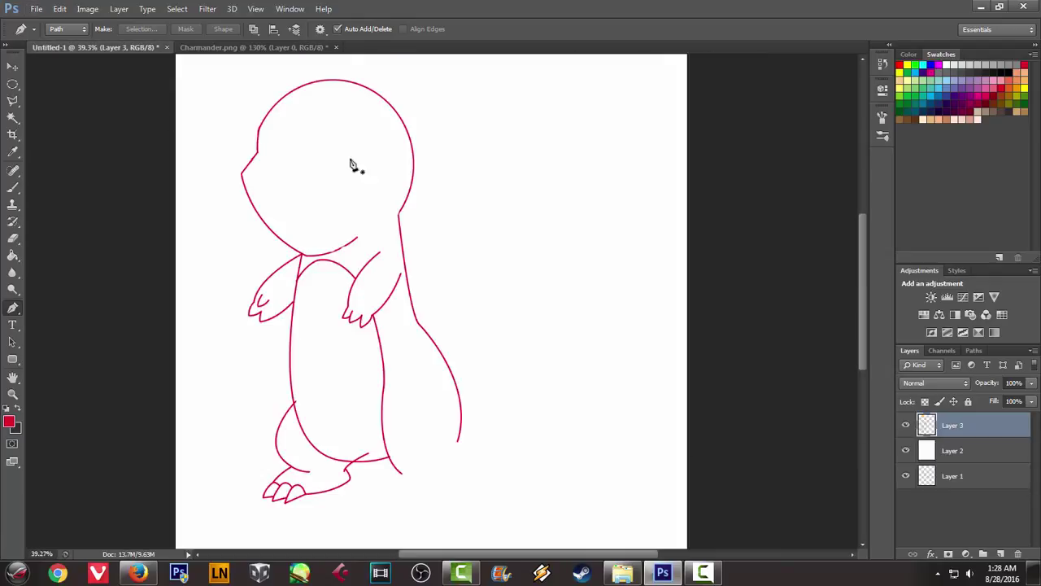
{"action": "left_click", "coordinate": [210, 47]}
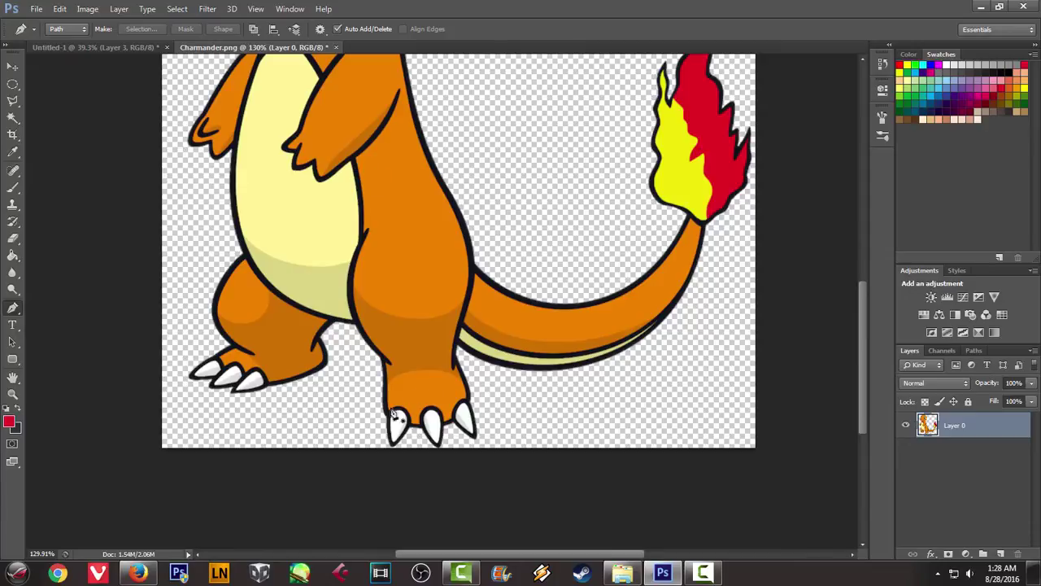
{"action": "scroll", "coordinate": [367, 212], "scroll_direction": "down", "scroll_amount": 2}
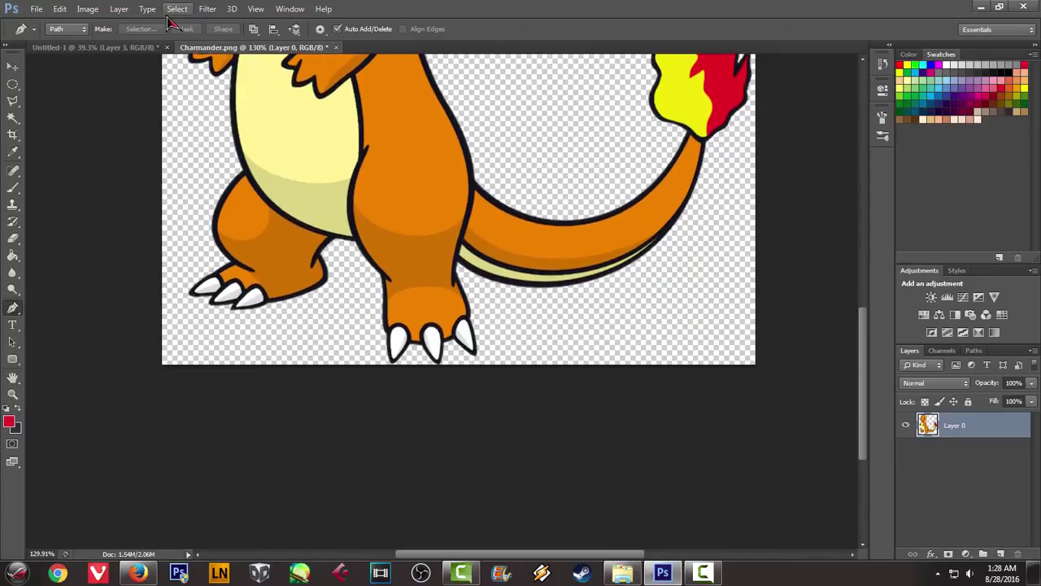
{"action": "left_click", "coordinate": [127, 56]}
{"action": "scroll", "coordinate": [413, 365], "scroll_direction": "down", "scroll_amount": 2}
{"action": "scroll", "coordinate": [431, 364], "scroll_direction": "up", "scroll_amount": 3}
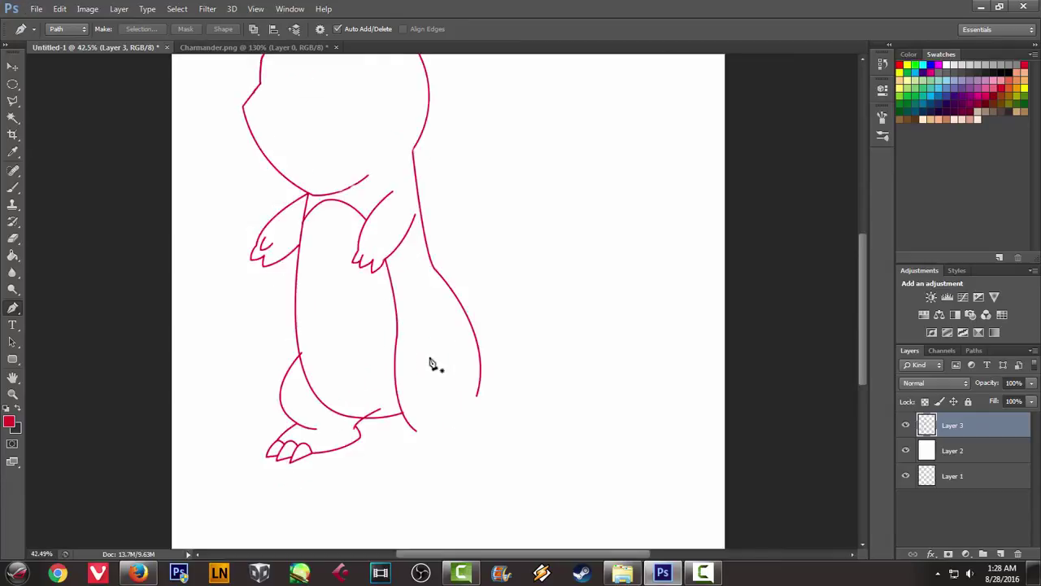
{"action": "scroll", "coordinate": [431, 363], "scroll_direction": "up", "scroll_amount": 2}
{"action": "scroll", "coordinate": [358, 179], "scroll_direction": "down", "scroll_amount": 3}
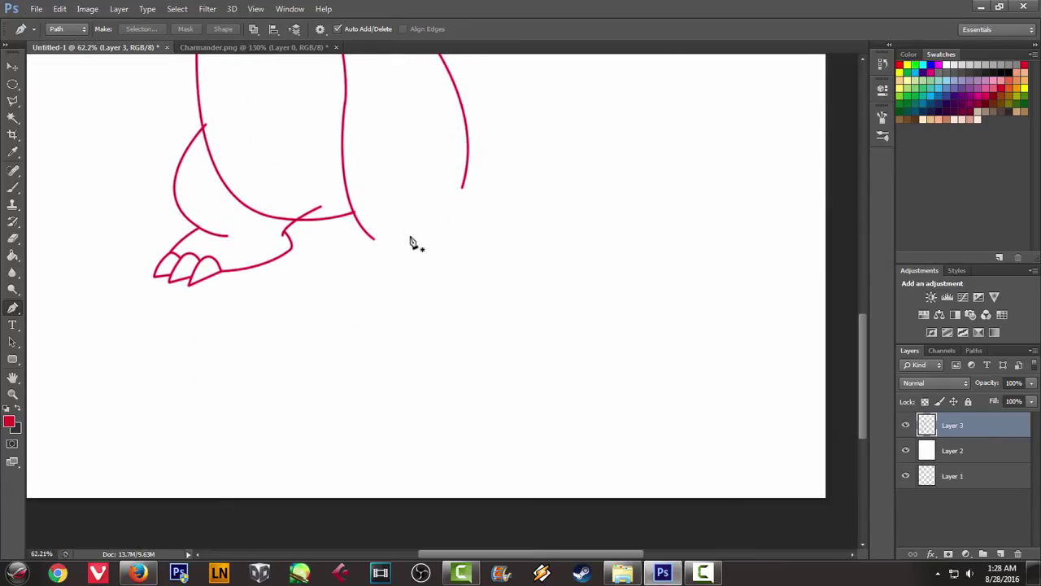
{"action": "scroll", "coordinate": [423, 251], "scroll_direction": "up", "scroll_amount": 2}
{"action": "scroll", "coordinate": [428, 279], "scroll_direction": "up", "scroll_amount": 1}
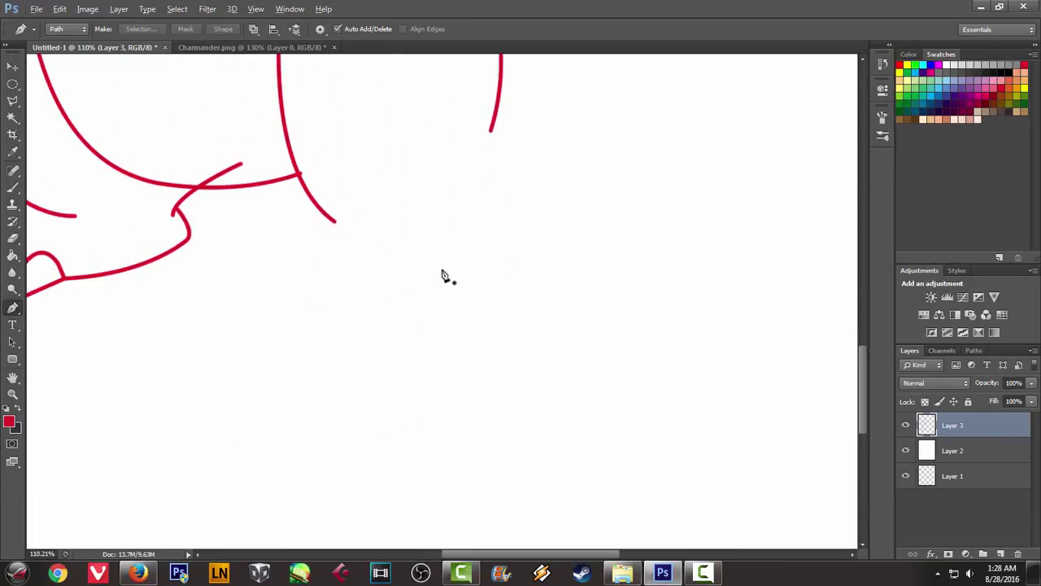
Pen-draw a closed, pointed claw path beneath the second leg, checking the reference
{"action": "left_click", "coordinate": [429, 331]}
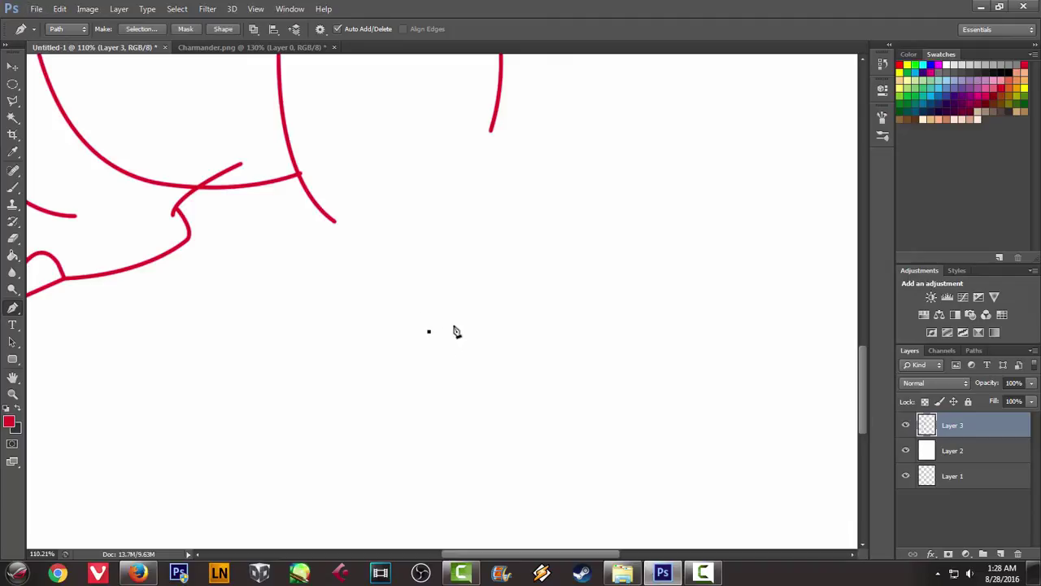
{"action": "left_click_drag", "start_coordinate": [475, 323], "coordinate": [502, 361]}
{"action": "key", "text": "ctrl+z"}
{"action": "left_click", "coordinate": [206, 49]}
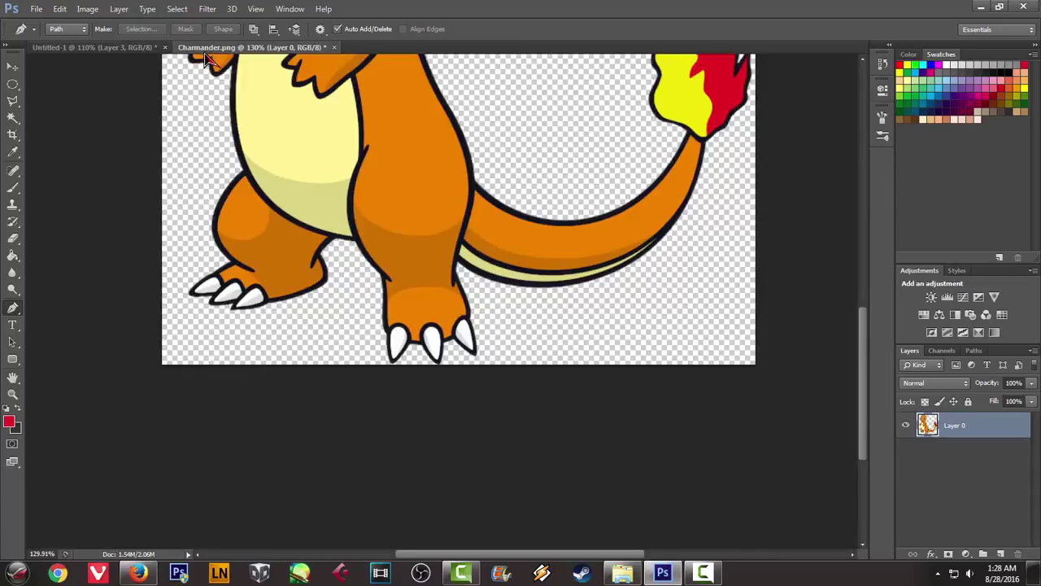
{"action": "left_click", "coordinate": [141, 51]}
{"action": "left_click", "coordinate": [466, 398]}
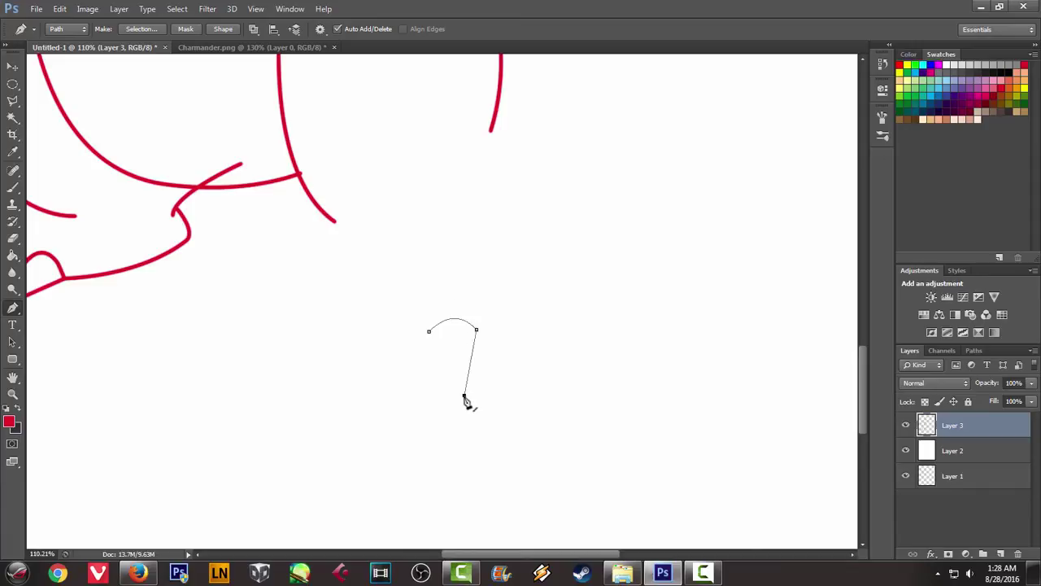
{"action": "key", "text": "ctrl+z"}
{"action": "left_click_drag", "start_coordinate": [465, 400], "coordinate": [461, 409]}
{"action": "left_click", "coordinate": [464, 400]}
{"action": "left_click_drag", "start_coordinate": [431, 335], "coordinate": [421, 285]}
Stroke the claw path with the red brush, then delete the path
{"action": "right_click", "coordinate": [439, 246]}
{"action": "left_click", "coordinate": [492, 334]}
{"action": "left_click", "coordinate": [606, 198]}
{"action": "key", "text": "Return"}
{"action": "right_click", "coordinate": [502, 192]}
{"action": "left_click", "coordinate": [542, 211]}
Scroll the canvas and compare the drawing against the Charmander reference image
{"action": "scroll", "coordinate": [439, 263], "scroll_direction": "down", "scroll_amount": 2}
{"action": "scroll", "coordinate": [440, 263], "scroll_direction": "down", "scroll_amount": 3}
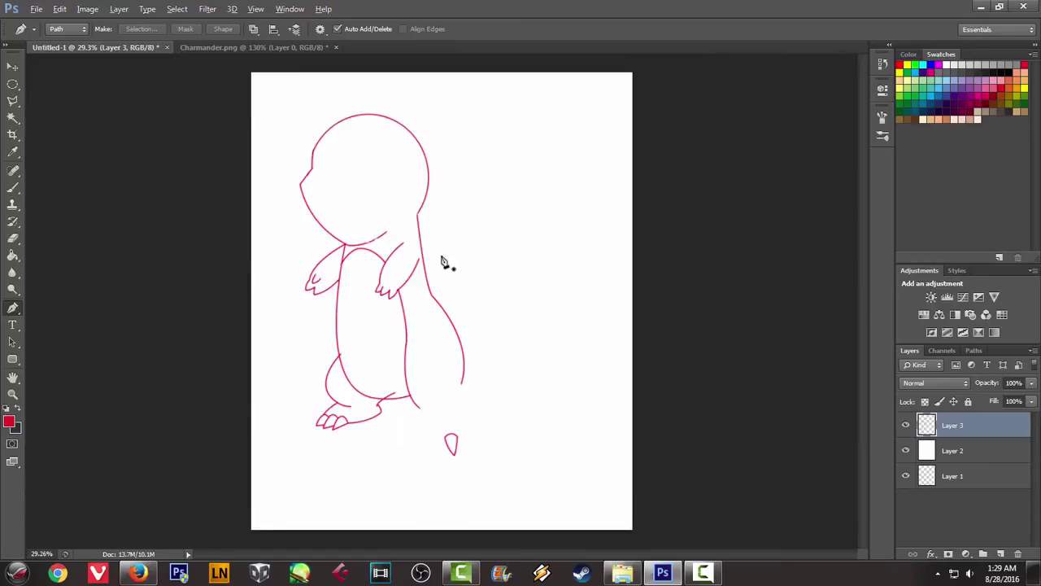
{"action": "scroll", "coordinate": [421, 359], "scroll_direction": "up", "scroll_amount": 3}
{"action": "scroll", "coordinate": [421, 356], "scroll_direction": "up", "scroll_amount": 2}
{"action": "scroll", "coordinate": [418, 339], "scroll_direction": "up", "scroll_amount": 2}
{"action": "scroll", "coordinate": [412, 316], "scroll_direction": "up", "scroll_amount": 2}
{"action": "scroll", "coordinate": [413, 317], "scroll_direction": "up", "scroll_amount": 1}
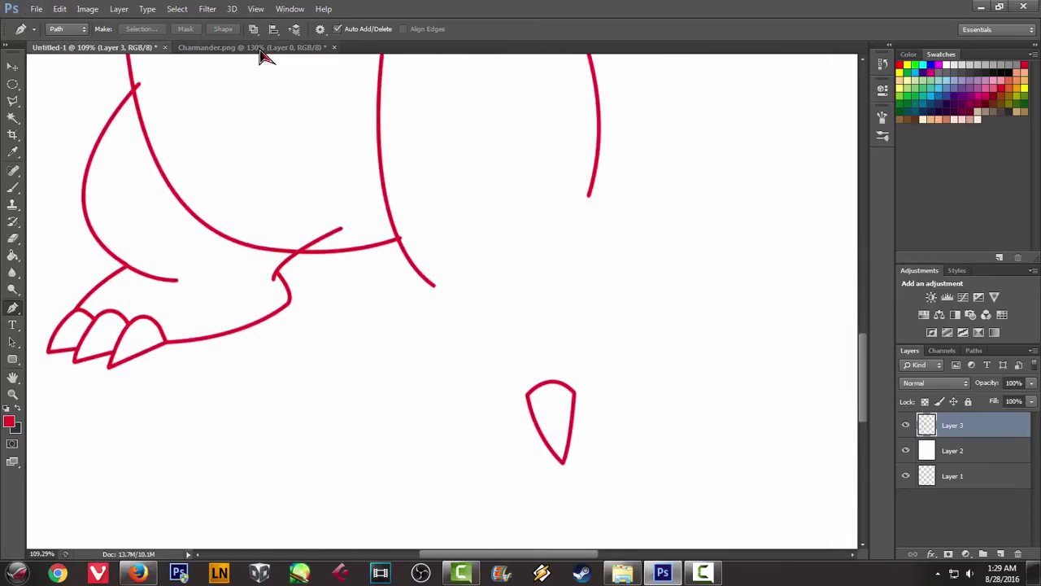
{"action": "left_click", "coordinate": [260, 47]}
{"action": "left_click", "coordinate": [138, 47]}
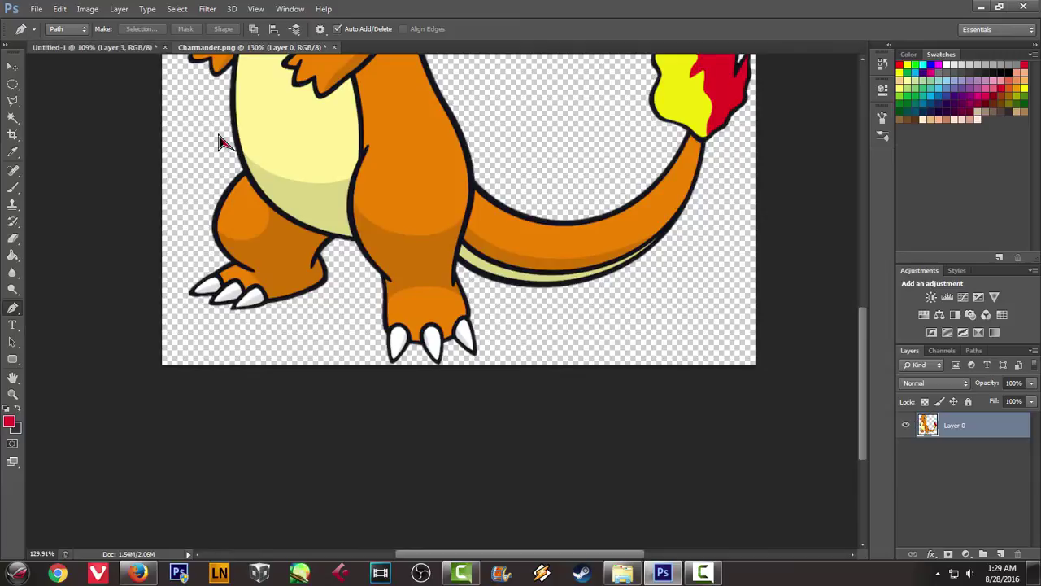
Begin a curved pen path for the next claw beside the first claw
{"action": "left_click", "coordinate": [466, 388]}
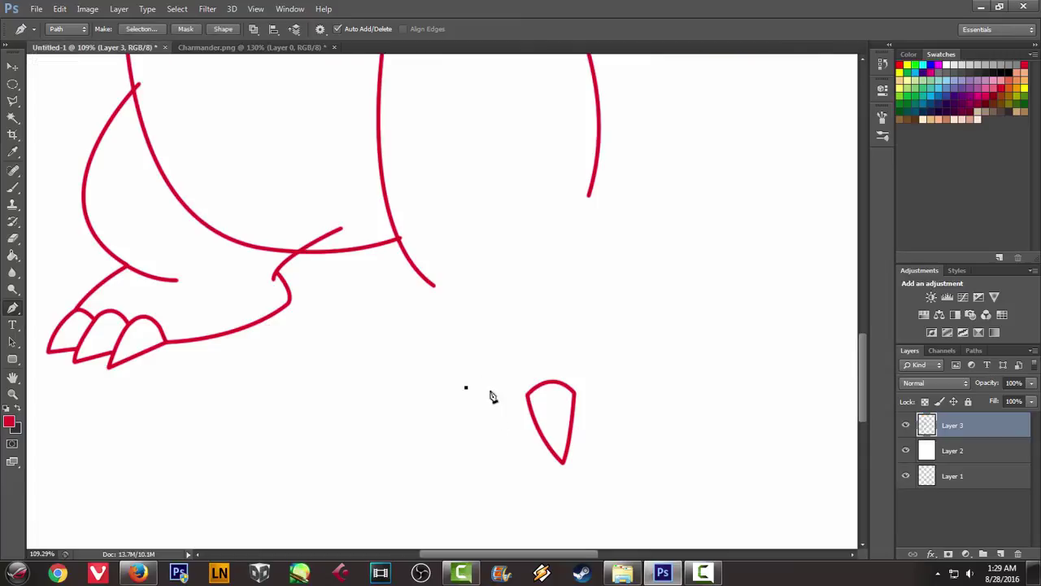
{"action": "left_click_drag", "start_coordinate": [509, 394], "coordinate": [530, 422]}
{"action": "key", "text": "ctrl+z"}
{"action": "key", "text": "ctrl+z"}
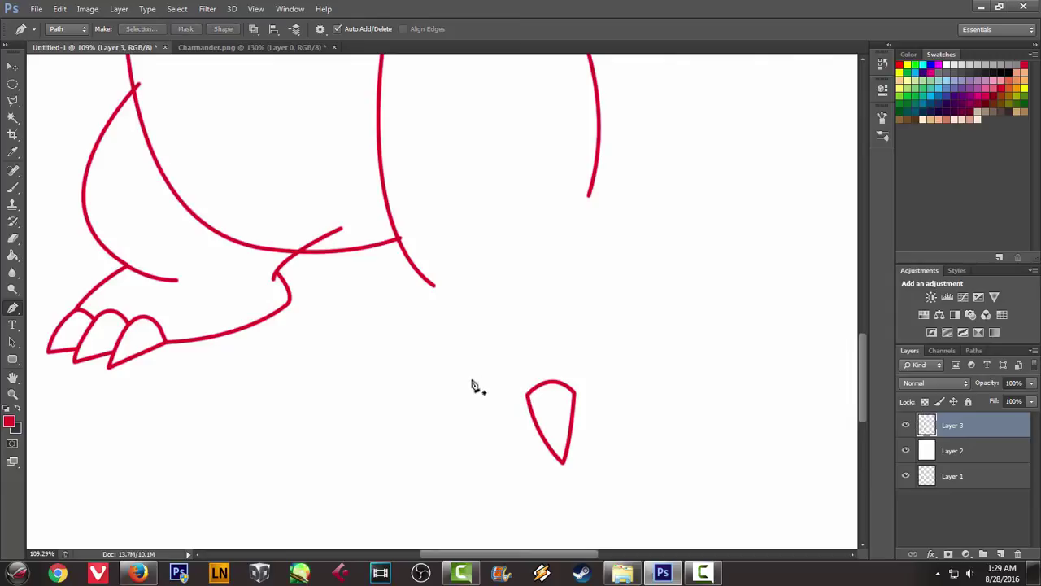
{"action": "left_click", "coordinate": [472, 386]}
{"action": "left_click_drag", "start_coordinate": [511, 392], "coordinate": [533, 428]}
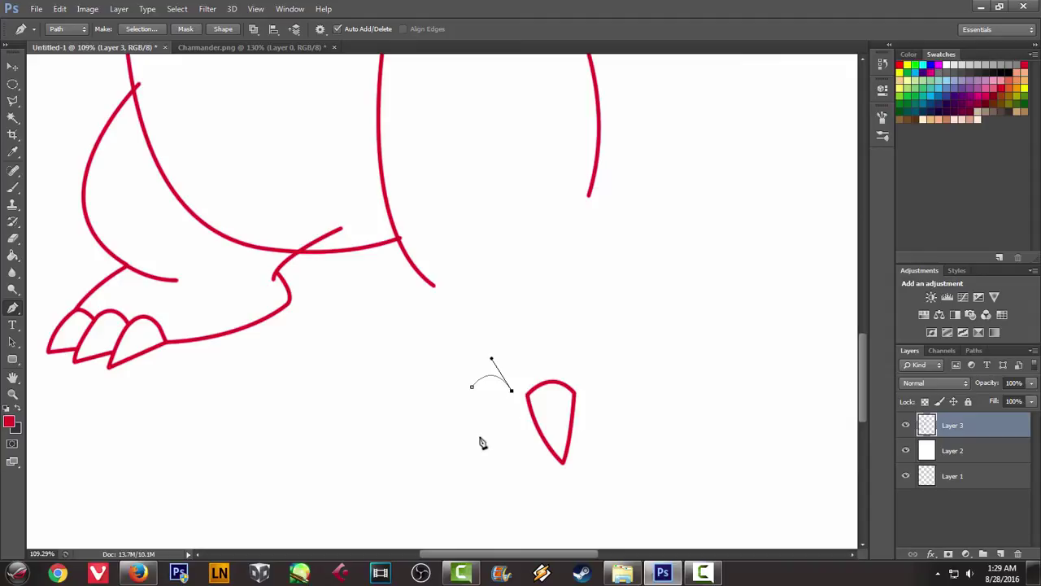
Draw a trial claw outline, compare it with the reference, then undo it
{"action": "left_click_drag", "start_coordinate": [469, 446], "coordinate": [462, 453]}
{"action": "left_click_drag", "start_coordinate": [472, 387], "coordinate": [476, 369]}
{"action": "left_click", "coordinate": [281, 47]}
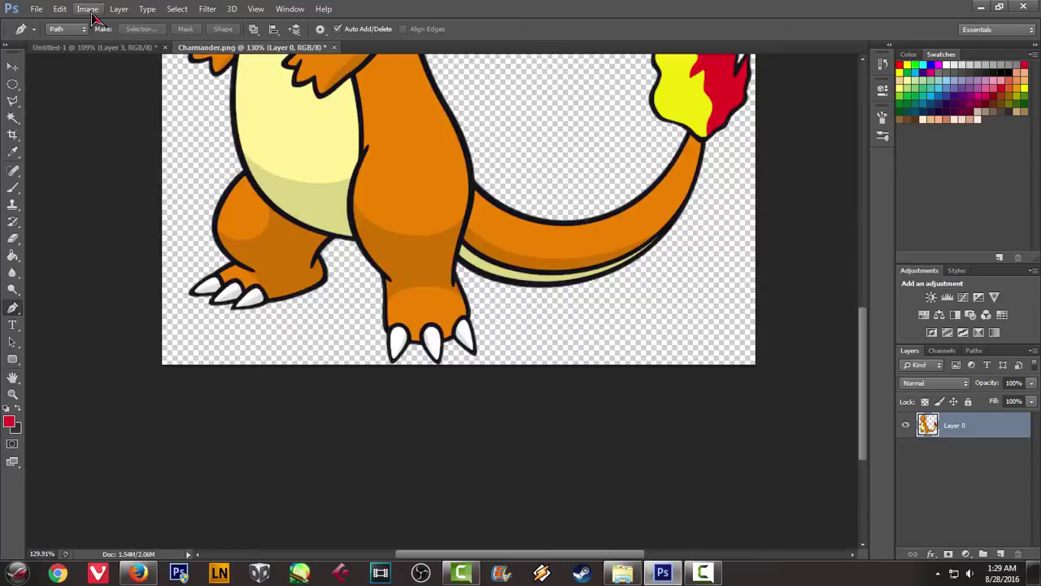
{"action": "left_click", "coordinate": [86, 48]}
{"action": "key", "text": "ctrl+z"}
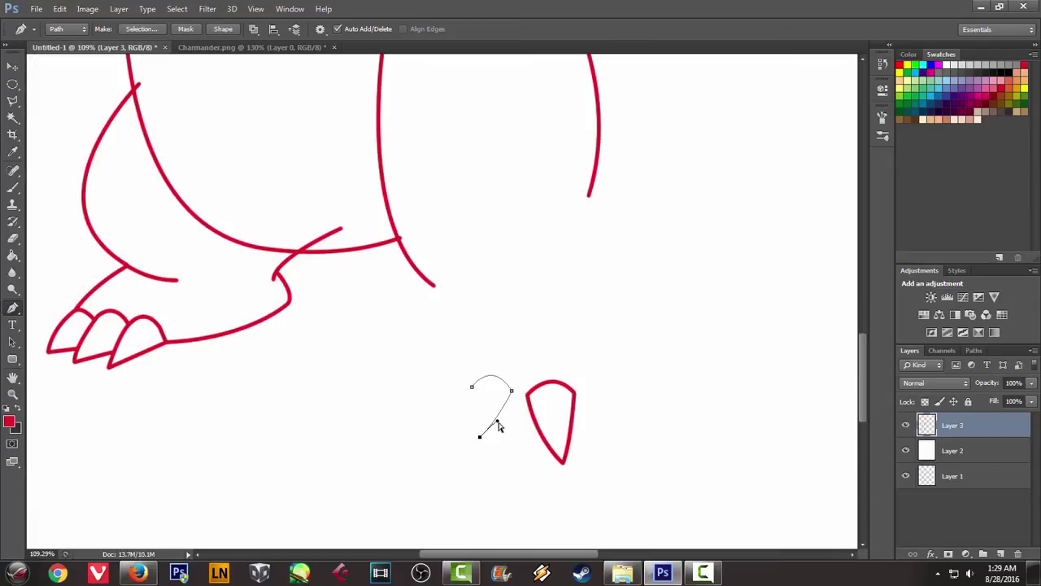
{"action": "key", "text": "ctrl+alt+z"}
Redraw the second claw outline with a sharp bottom tip, closed at its top
{"action": "key", "text": "ctrl+alt+z"}
{"action": "key", "text": "ctrl+alt+z"}
{"action": "left_click", "coordinate": [469, 403]}
{"action": "left_click_drag", "start_coordinate": [525, 434], "coordinate": [538, 437]}
{"action": "key", "text": "ctrl+alt+z"}
{"action": "left_click_drag", "start_coordinate": [496, 463], "coordinate": [482, 486]}
{"action": "left_click", "coordinate": [496, 463], "text": "alt"}
{"action": "left_click_drag", "start_coordinate": [470, 404], "coordinate": [470, 376]}
Stroke the second claw path in red with the brush and delete the work path
{"action": "right_click", "coordinate": [570, 309]}
{"action": "left_click", "coordinate": [657, 97]}
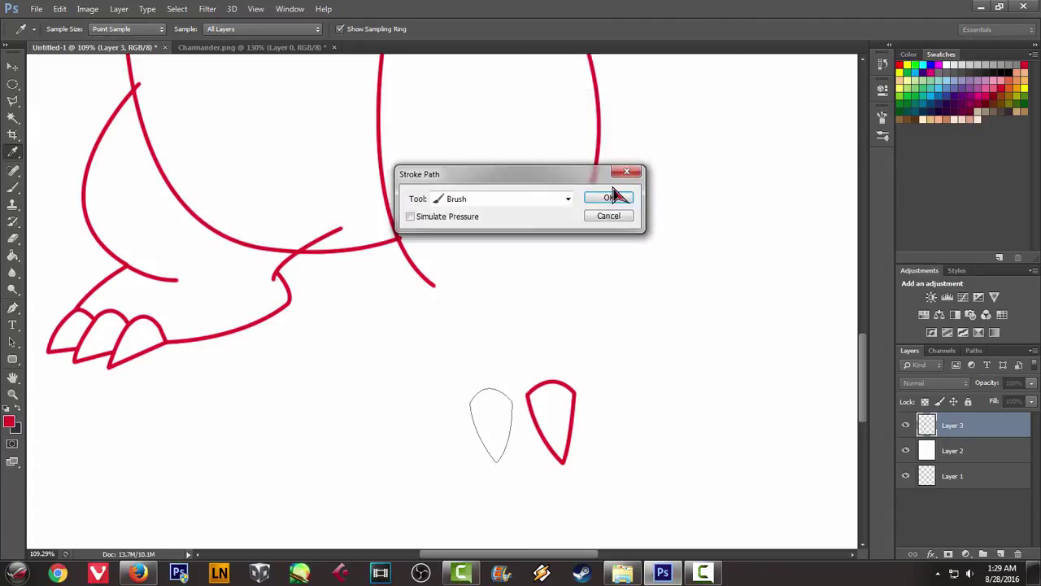
{"action": "left_click", "coordinate": [610, 198]}
{"action": "right_click", "coordinate": [614, 192]}
{"action": "left_click", "coordinate": [651, 216]}
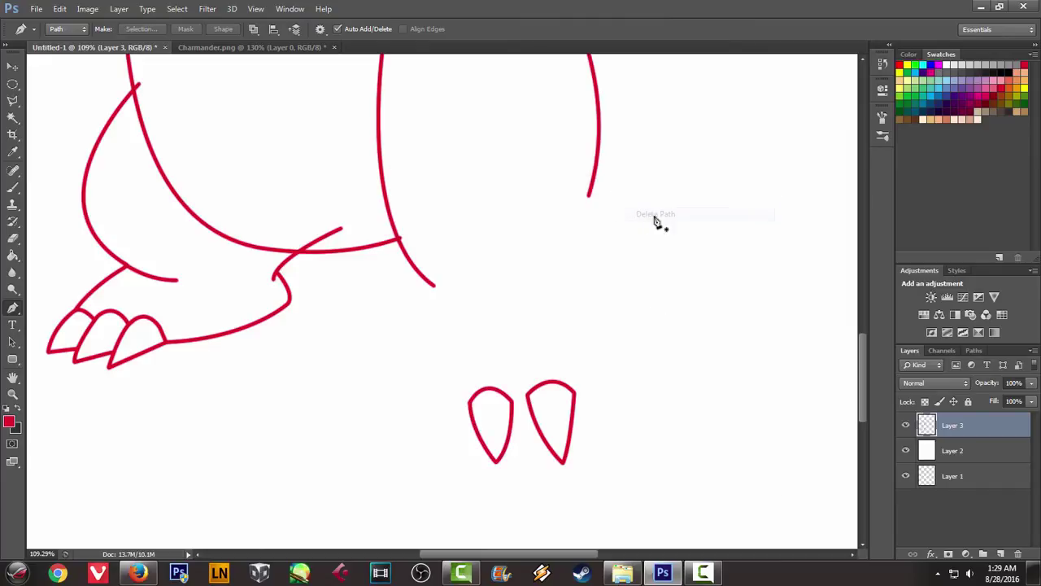
Draw the closed third claw outline to the right of the others
{"action": "left_click", "coordinate": [590, 389]}
{"action": "mouse_move", "coordinate": [622, 371]}
{"action": "left_mouse_down"}
{"action": "mouse_move", "coordinate": [653, 396]}
{"action": "mouse_move", "coordinate": [661, 421]}
{"action": "left_mouse_up"}
{"action": "key", "text": "ctrl+z"}
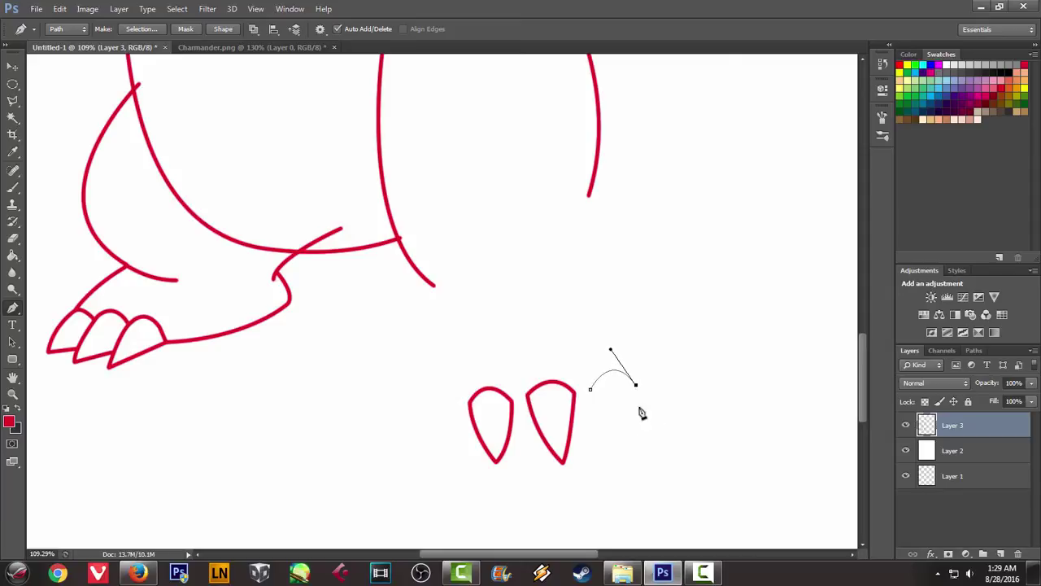
{"action": "left_click_drag", "start_coordinate": [637, 463], "coordinate": [643, 452]}
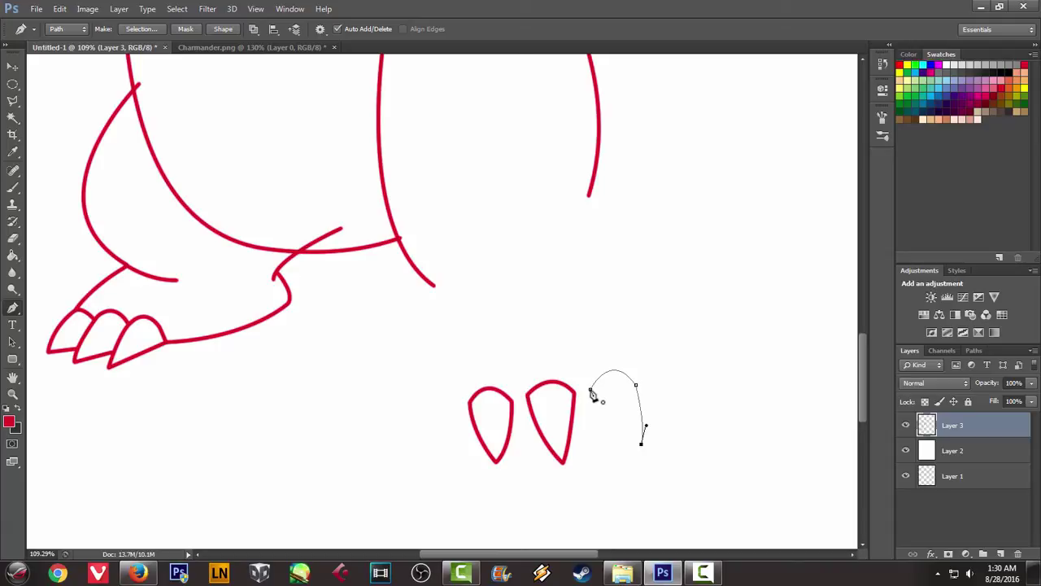
{"action": "left_click_drag", "start_coordinate": [583, 365], "coordinate": [572, 348]}
Stroke the third claw in red, delete its path, and compare with the Charmander reference
{"action": "right_click", "coordinate": [573, 324]}
{"action": "left_click", "coordinate": [636, 108]}
{"action": "left_click", "coordinate": [609, 197]}
{"action": "right_click", "coordinate": [646, 186]}
{"action": "left_click", "coordinate": [675, 208]}
{"action": "left_click", "coordinate": [232, 48]}
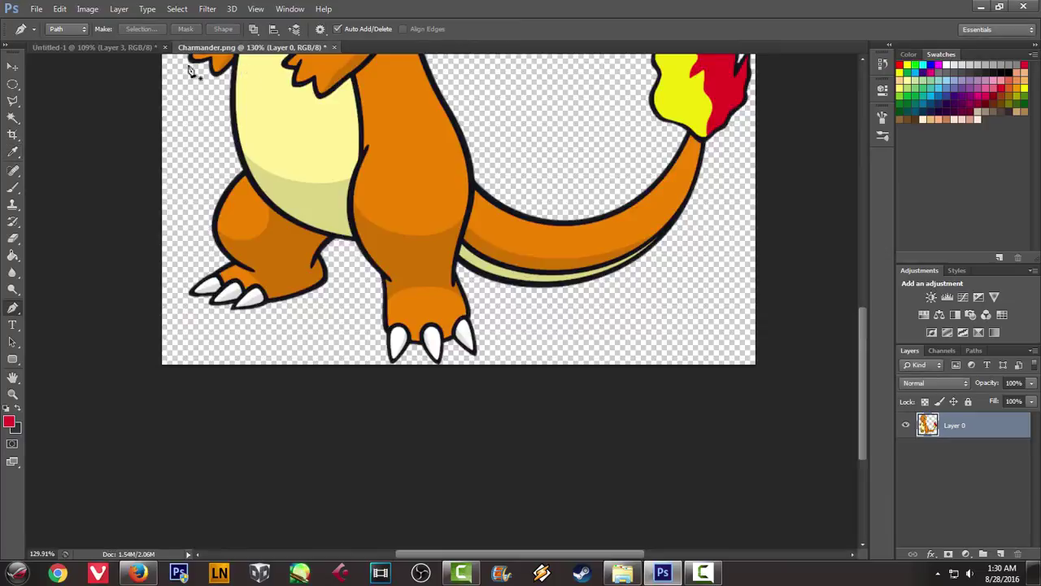
{"action": "left_click", "coordinate": [91, 47]}
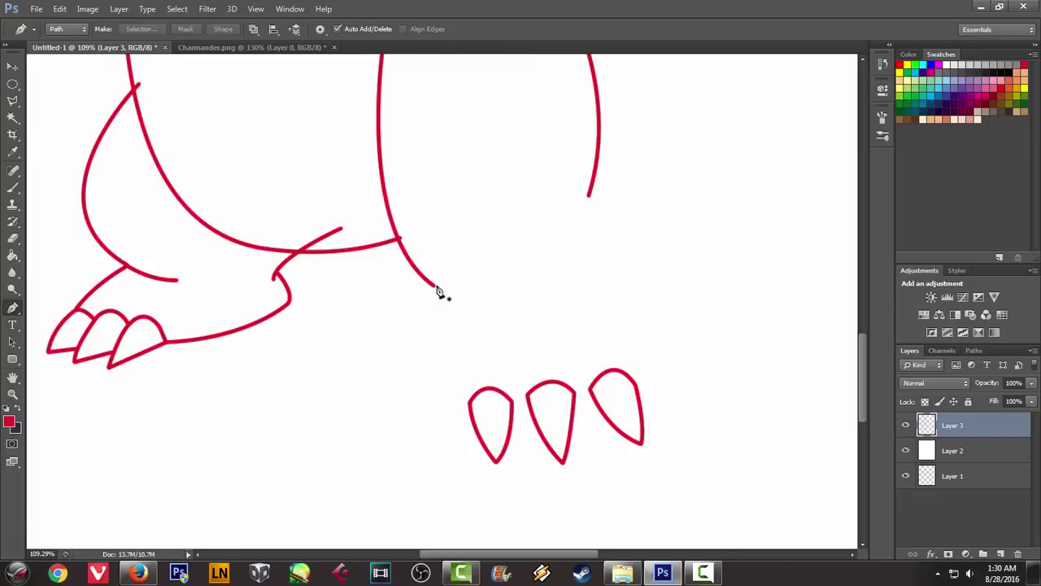
{"action": "left_click", "coordinate": [268, 49]}
Extend the left leg line into a red curve toward the ankle
{"action": "left_click", "coordinate": [91, 48]}
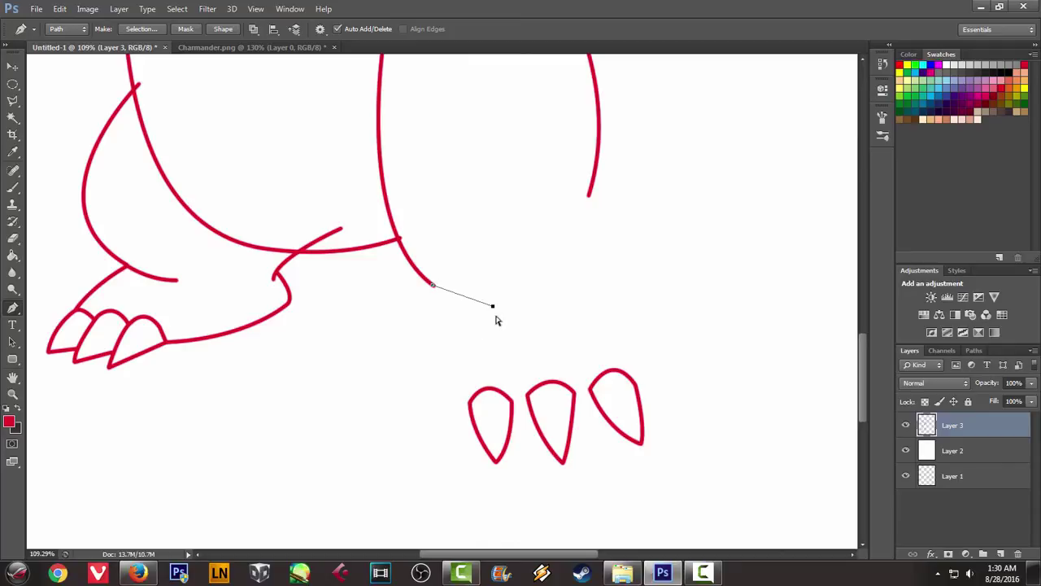
{"action": "left_click_drag", "start_coordinate": [492, 313], "coordinate": [524, 317]}
{"action": "right_click", "coordinate": [493, 225]}
{"action": "left_click", "coordinate": [546, 287]}
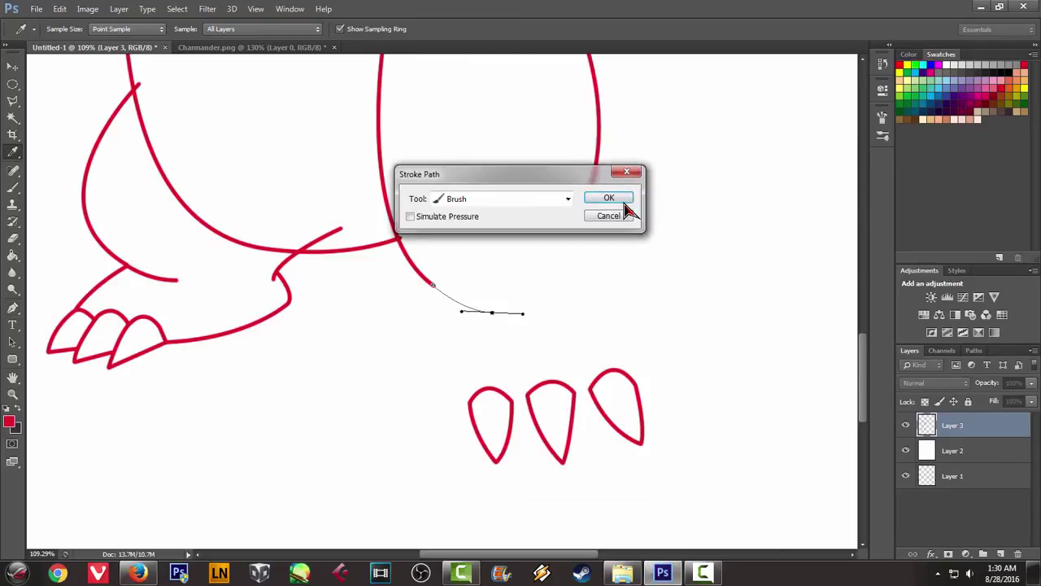
{"action": "left_click", "coordinate": [612, 201]}
{"action": "right_click", "coordinate": [557, 152]}
{"action": "left_click", "coordinate": [612, 175]}
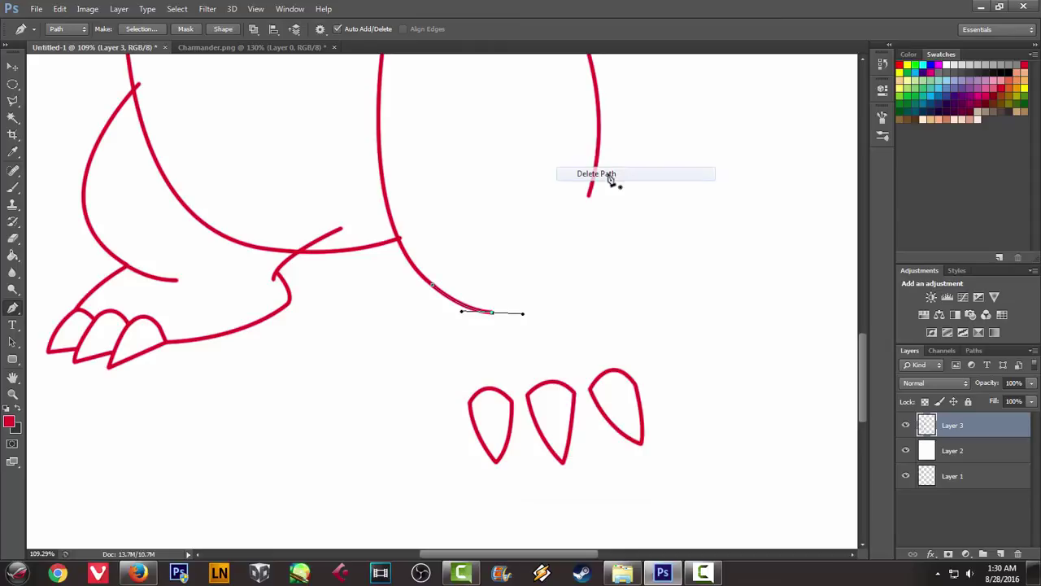
Stroke the foot's left edge in red from the ankle down to the left claw
{"action": "left_click", "coordinate": [221, 48]}
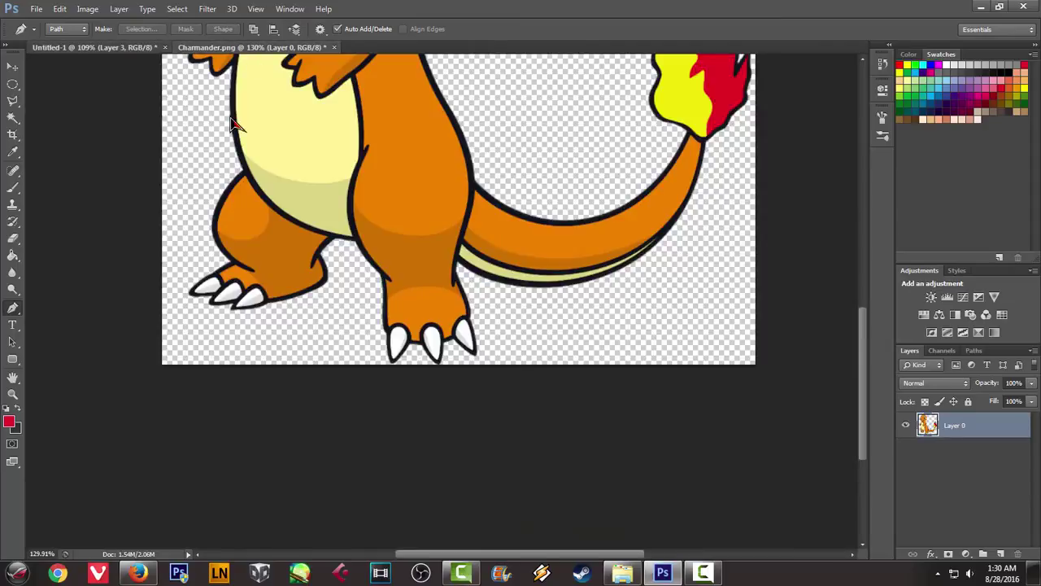
{"action": "left_click", "coordinate": [106, 47]}
{"action": "left_click_drag", "start_coordinate": [468, 365], "coordinate": [460, 401]}
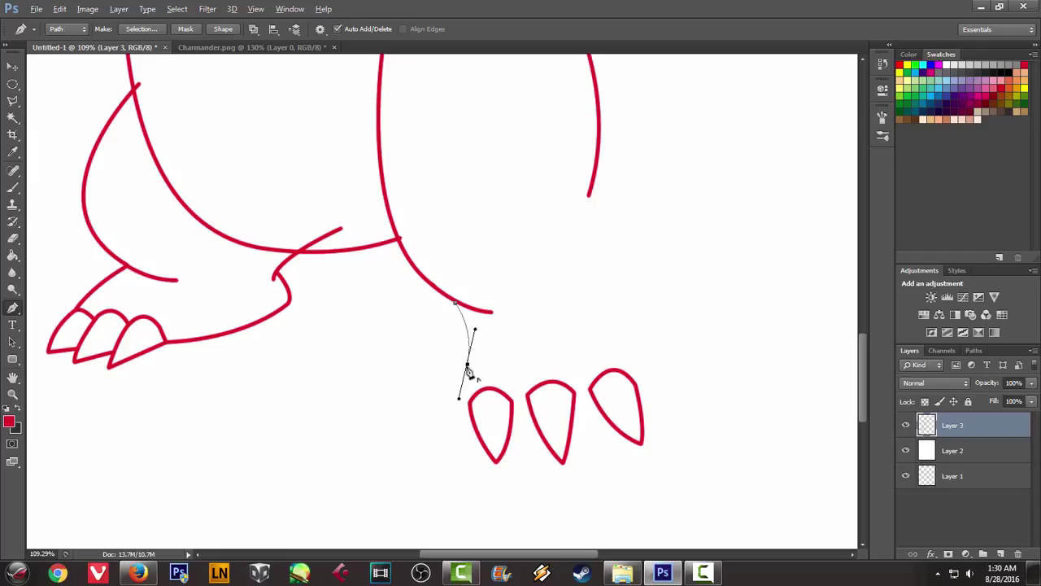
{"action": "left_click", "coordinate": [468, 365], "text": "alt"}
{"action": "left_click_drag", "start_coordinate": [470, 407], "coordinate": [476, 421]}
{"action": "right_click", "coordinate": [599, 245]}
{"action": "left_click", "coordinate": [643, 332]}
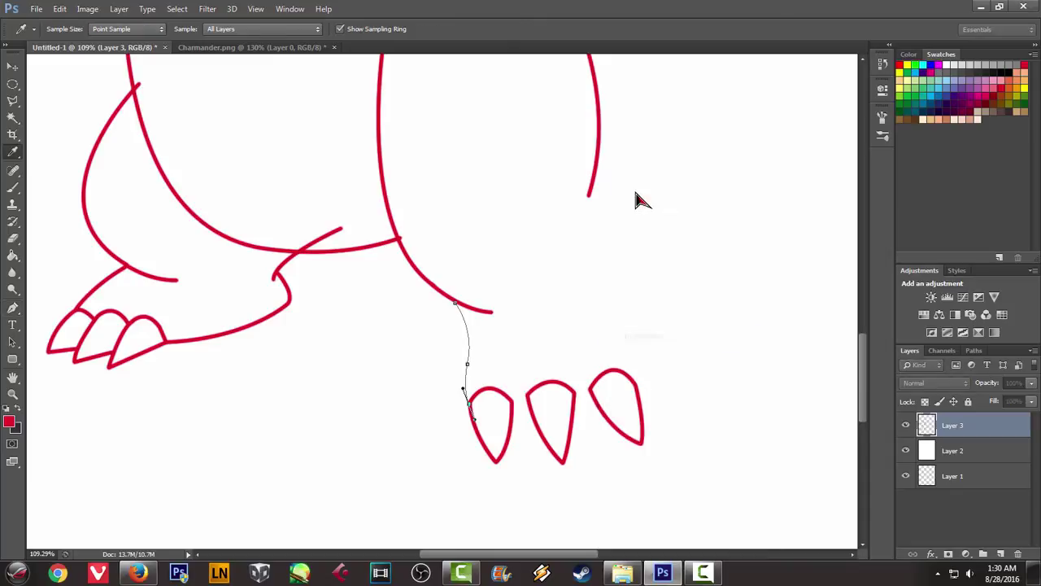
{"action": "left_click", "coordinate": [609, 199]}
{"action": "right_click", "coordinate": [574, 189]}
{"action": "left_click", "coordinate": [612, 214]}
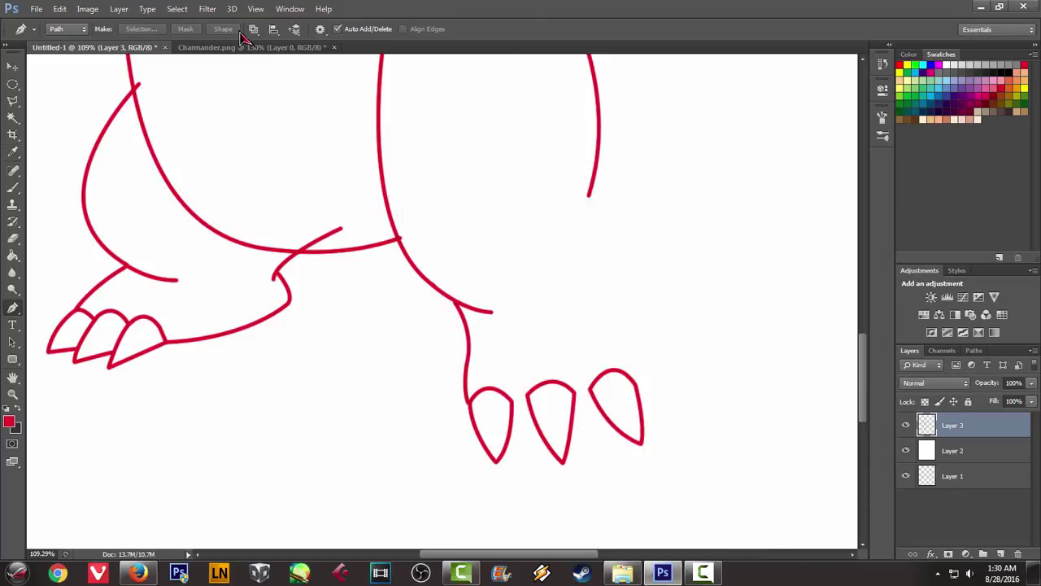
Curve the right leg line further down in red after checking the reference
{"action": "left_click", "coordinate": [240, 49]}
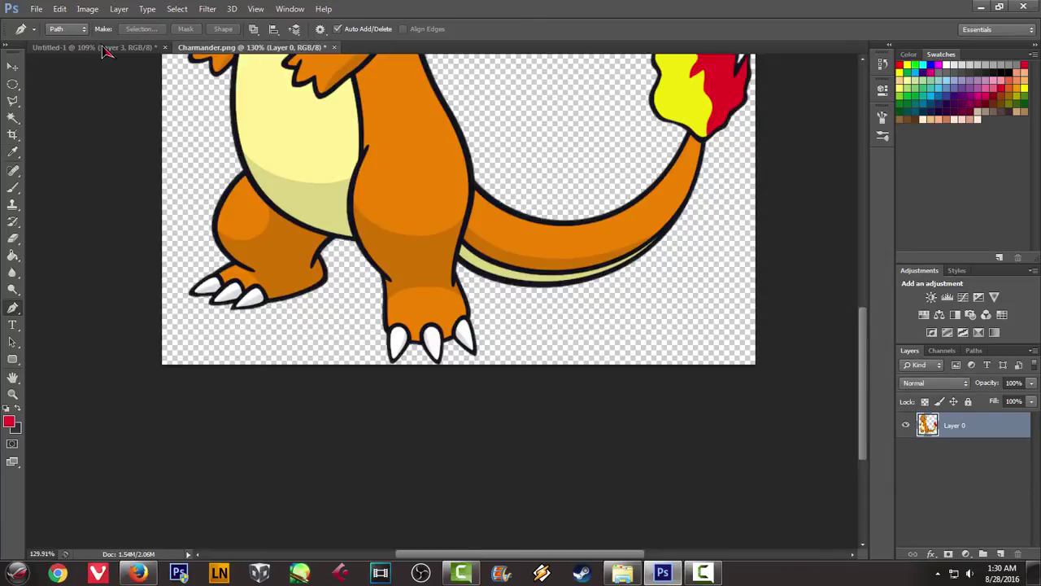
{"action": "left_click", "coordinate": [104, 48]}
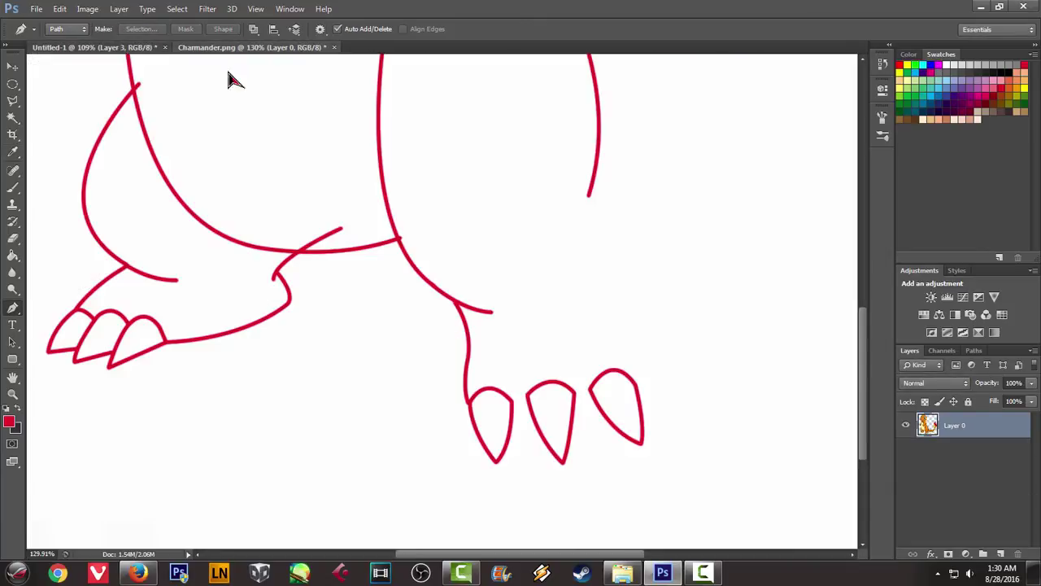
{"action": "left_click", "coordinate": [273, 49]}
{"action": "left_click", "coordinate": [106, 49]}
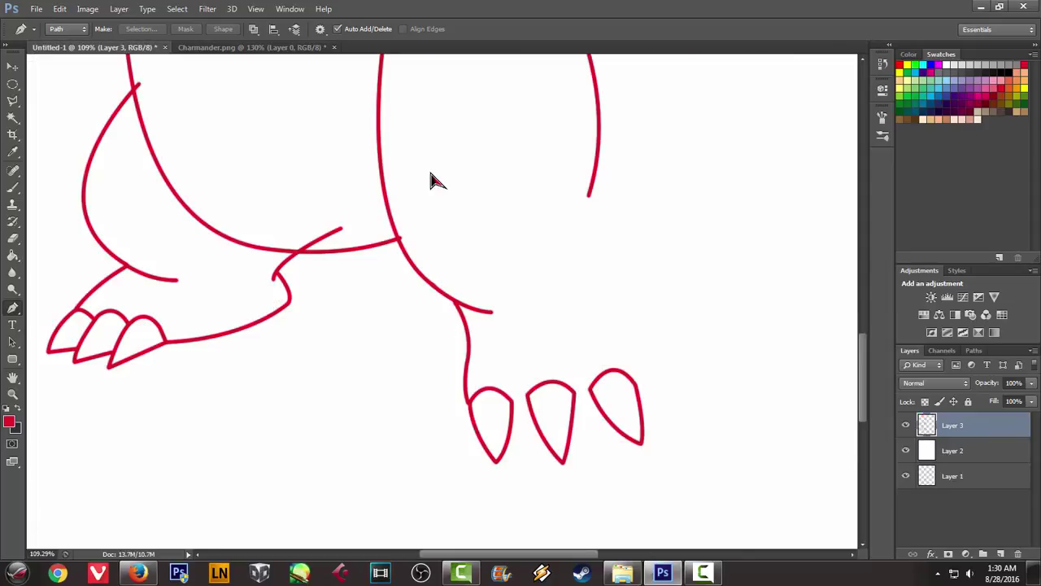
{"action": "left_click", "coordinate": [589, 196]}
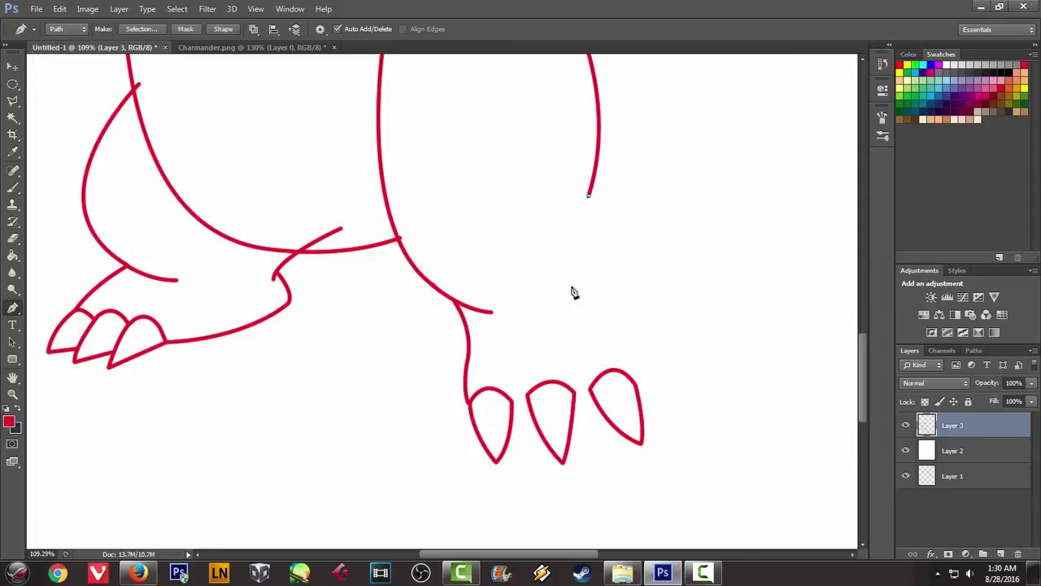
{"action": "left_click_drag", "start_coordinate": [574, 307], "coordinate": [590, 324]}
{"action": "right_click", "coordinate": [674, 169]}
{"action": "left_click", "coordinate": [705, 264]}
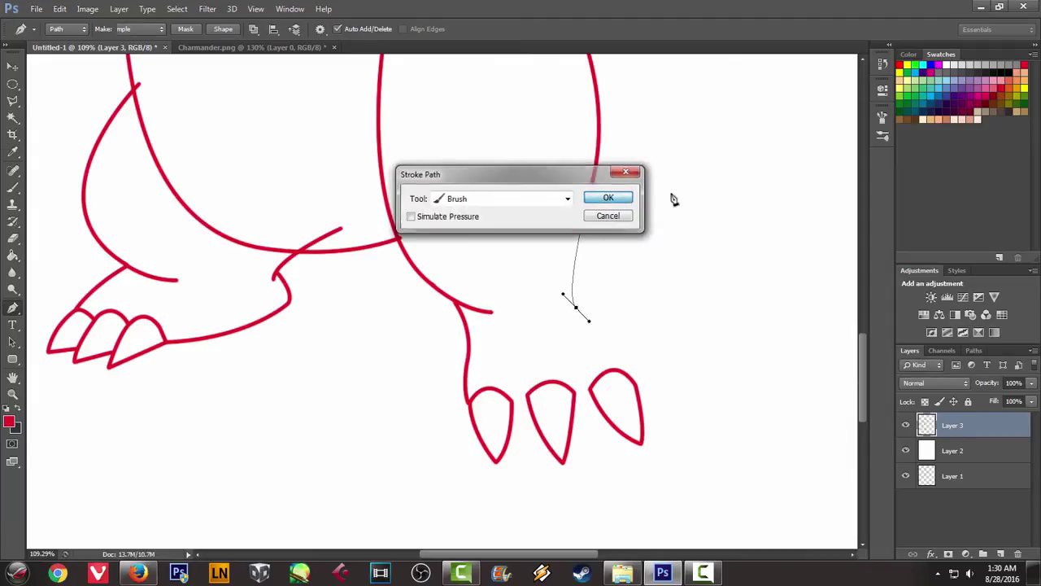
{"action": "key", "text": "Return"}
{"action": "right_click", "coordinate": [700, 173]}
{"action": "left_click", "coordinate": [713, 195]}
Stroke the foot's right edge in red from the leg down to the right claw
{"action": "left_click", "coordinate": [232, 48]}
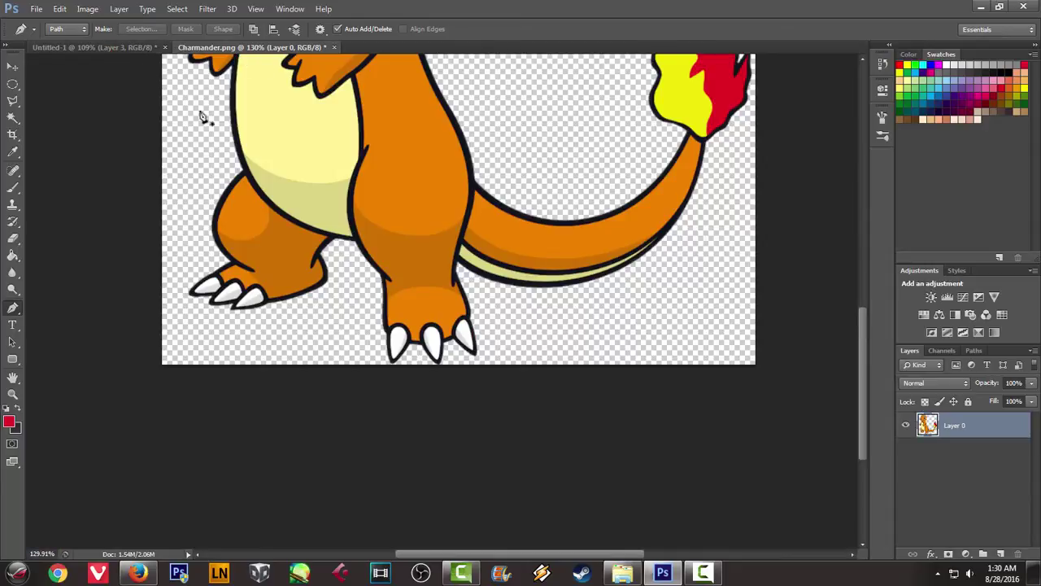
{"action": "left_click", "coordinate": [134, 49]}
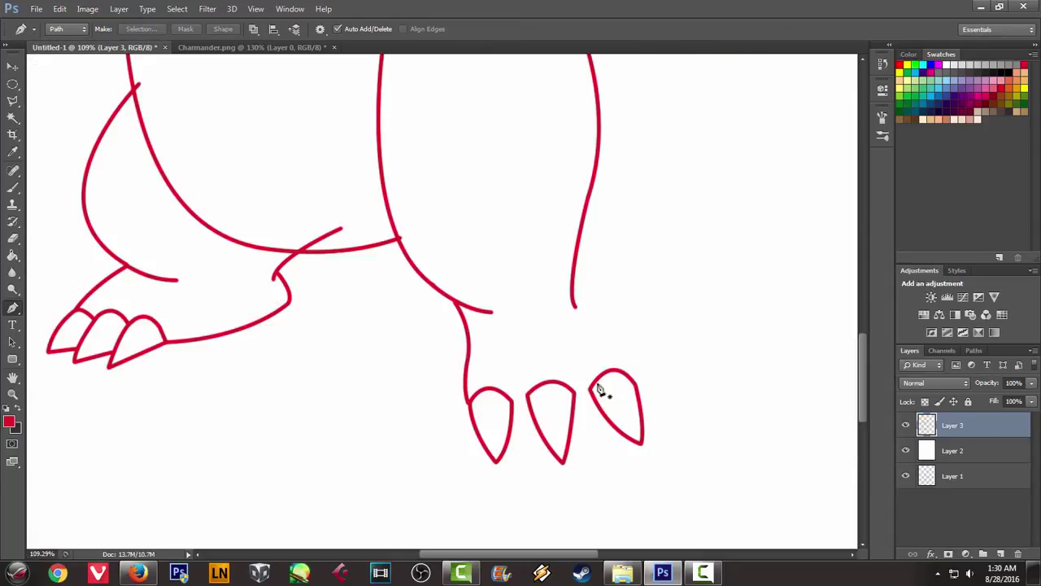
{"action": "left_click", "coordinate": [574, 280]}
{"action": "left_click_drag", "start_coordinate": [633, 382], "coordinate": [642, 428]}
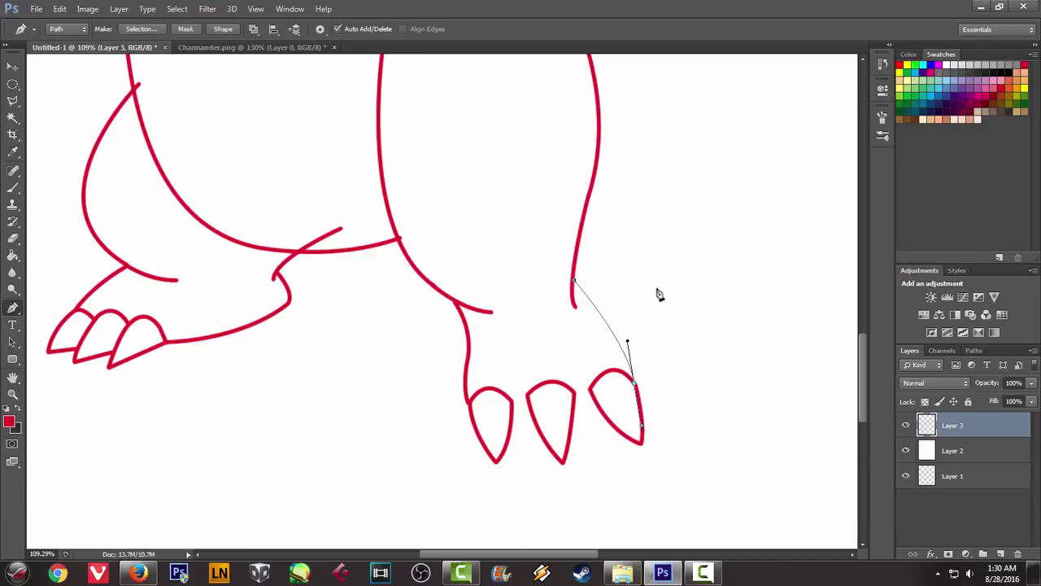
{"action": "right_click", "coordinate": [648, 379]}
{"action": "left_click", "coordinate": [698, 329]}
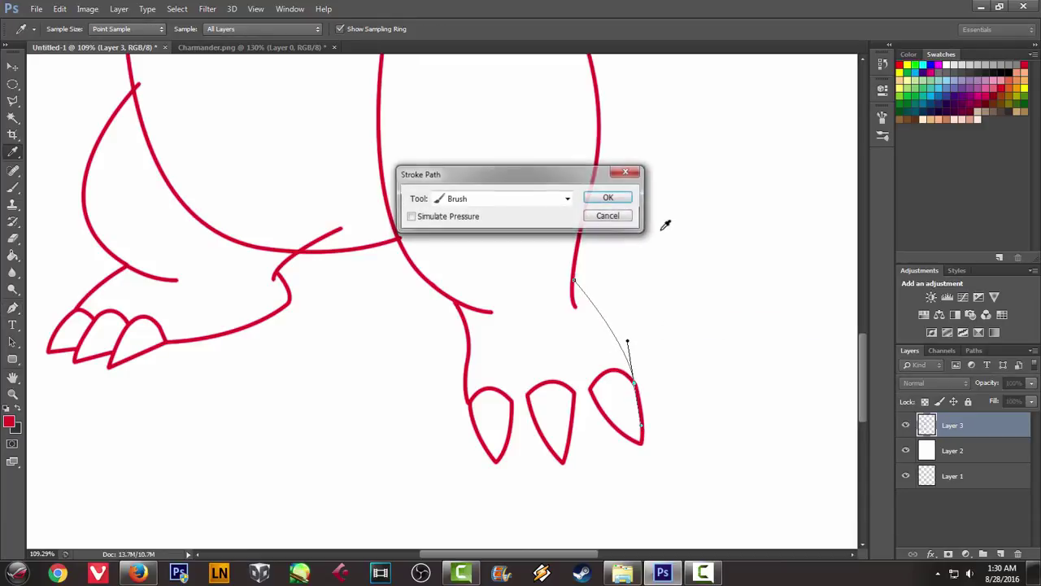
{"action": "left_click", "coordinate": [620, 206]}
{"action": "right_click", "coordinate": [667, 200]}
{"action": "left_click", "coordinate": [699, 218]}
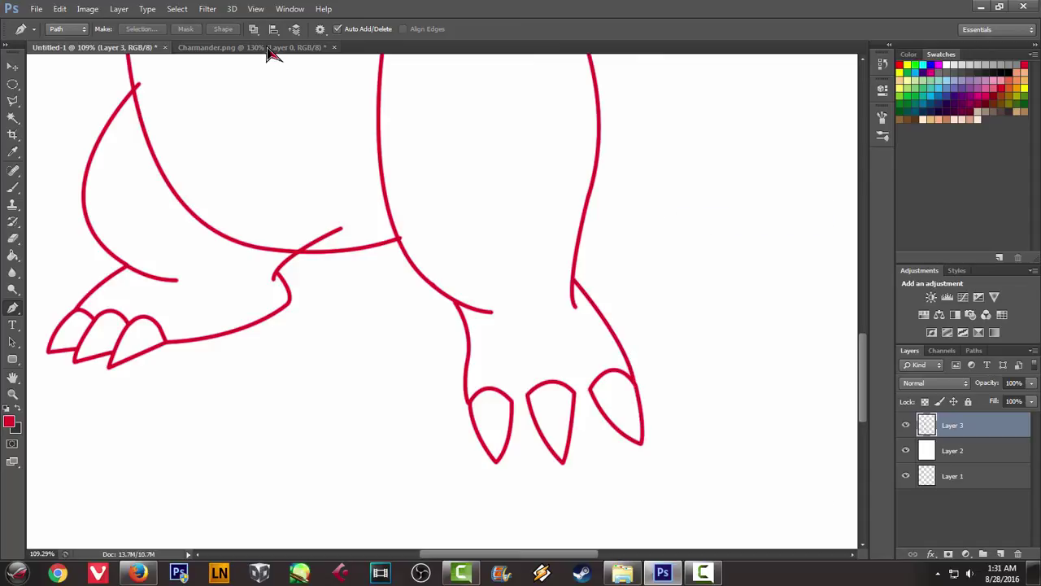
{"action": "left_click", "coordinate": [273, 48]}
{"action": "left_click", "coordinate": [94, 48]}
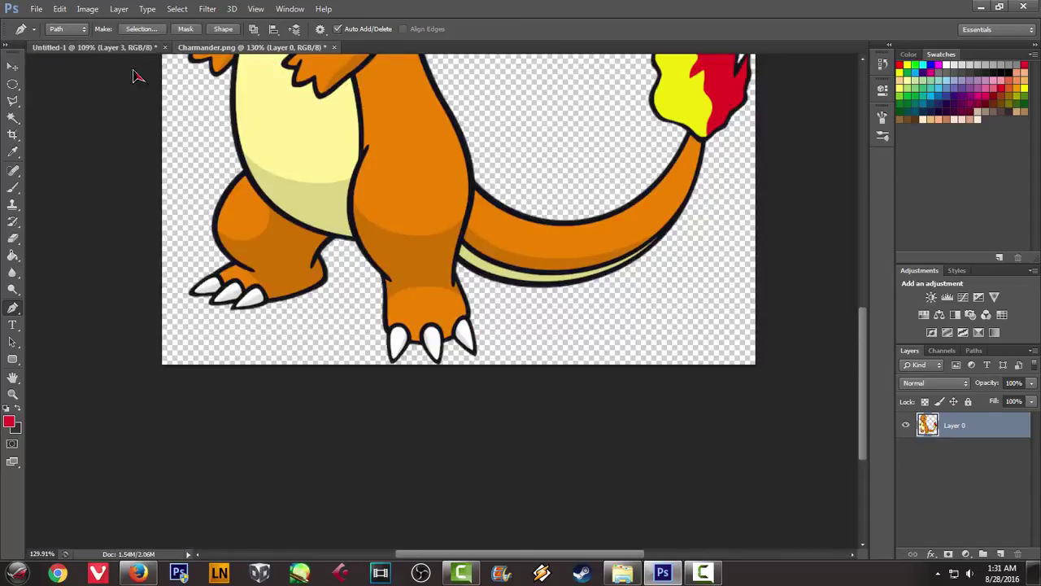
Stroke a red toe curve from the left to the right claw, erasing its overlap in the middle claw
{"action": "left_click", "coordinate": [507, 408]}
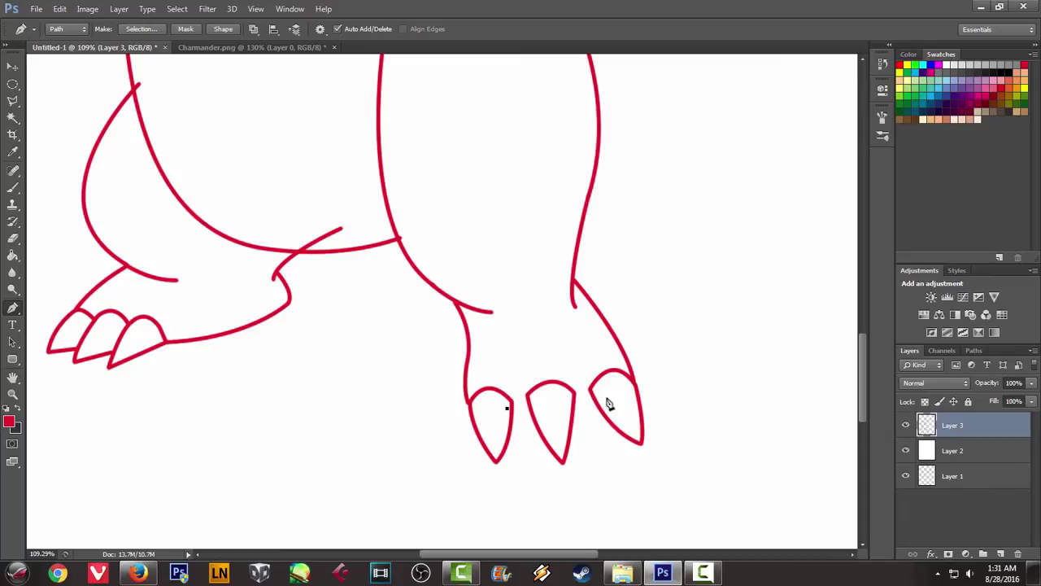
{"action": "mouse_move", "coordinate": [596, 392]}
{"action": "left_mouse_down"}
{"action": "mouse_move", "coordinate": [648, 341]}
{"action": "mouse_move", "coordinate": [637, 358]}
{"action": "left_mouse_up"}
{"action": "right_click", "coordinate": [602, 291]}
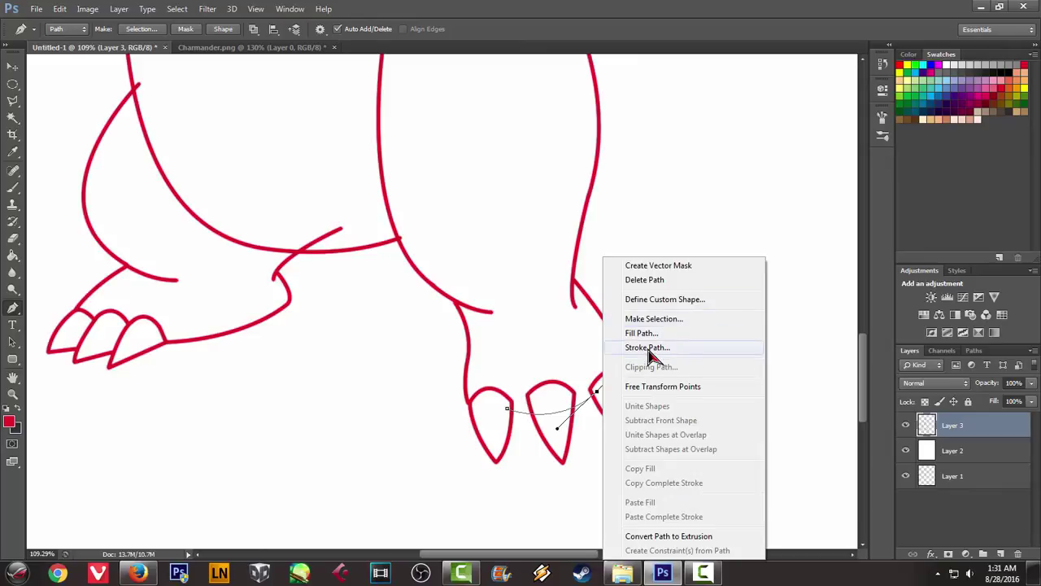
{"action": "left_click", "coordinate": [653, 346]}
{"action": "left_click", "coordinate": [610, 198]}
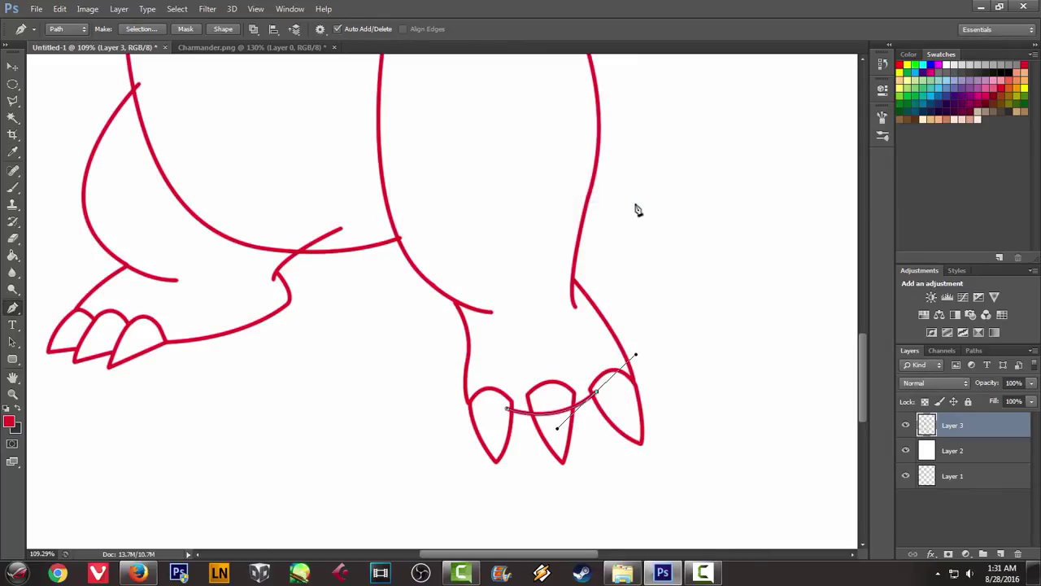
{"action": "right_click", "coordinate": [664, 196]}
{"action": "left_click", "coordinate": [675, 216]}
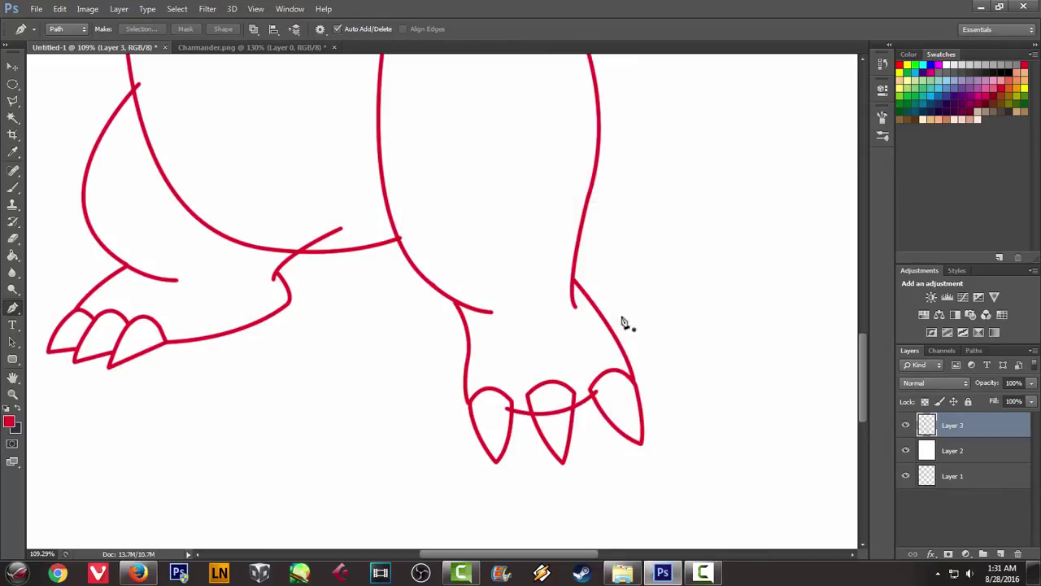
{"action": "key", "text": "e"}
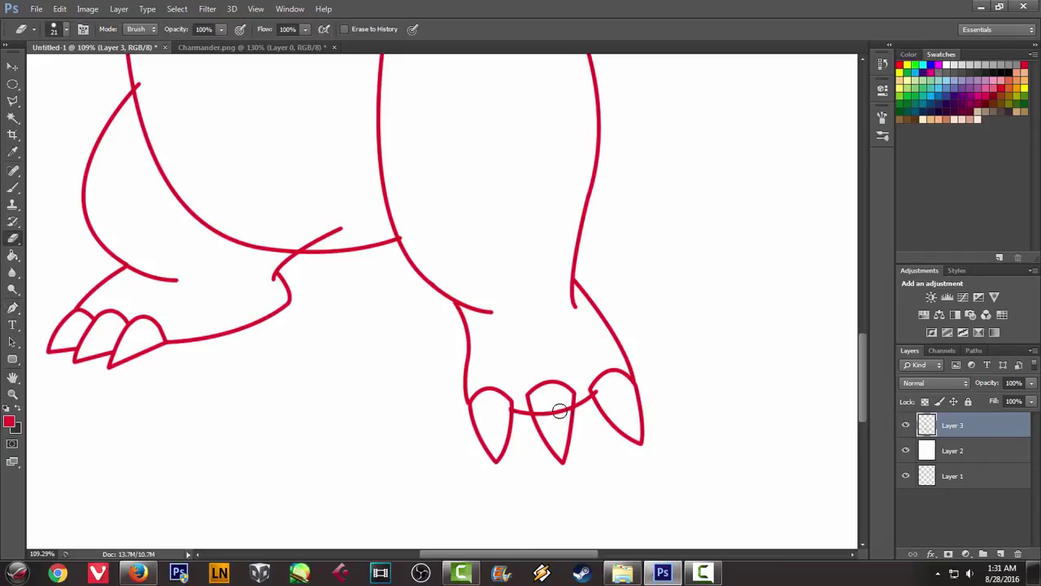
{"action": "left_click_drag", "start_coordinate": [541, 408], "coordinate": [565, 403]}
Erase the short stray red stroke just above the belly line
{"action": "scroll", "coordinate": [547, 351], "scroll_direction": "down", "scroll_amount": 3}
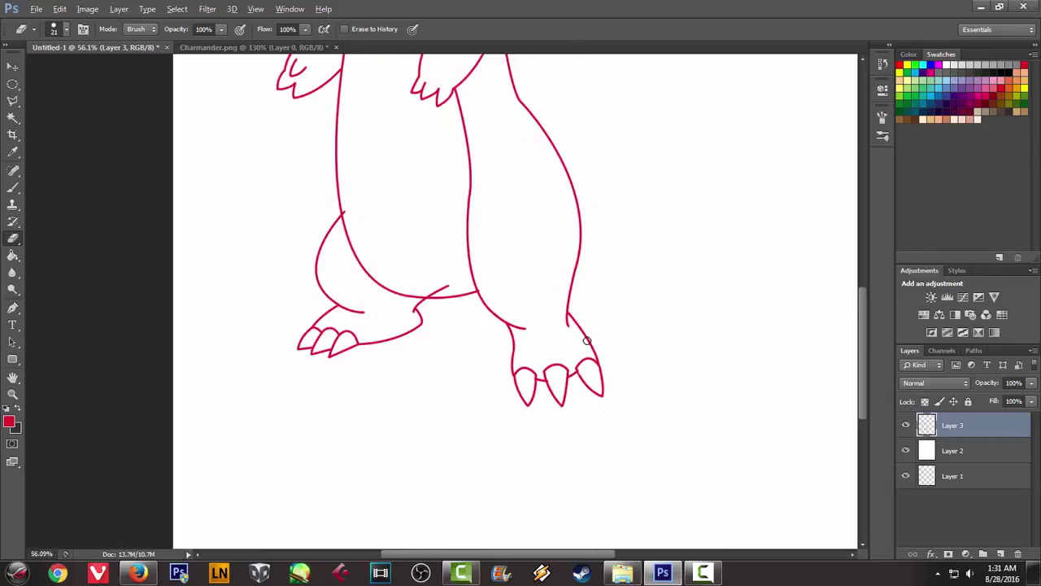
{"action": "scroll", "coordinate": [561, 342], "scroll_direction": "down", "scroll_amount": 3}
{"action": "scroll", "coordinate": [573, 332], "scroll_direction": "down", "scroll_amount": 3}
{"action": "scroll", "coordinate": [416, 304], "scroll_direction": "up", "scroll_amount": 2}
{"action": "scroll", "coordinate": [416, 316], "scroll_direction": "up", "scroll_amount": 3}
{"action": "scroll", "coordinate": [428, 307], "scroll_direction": "down", "scroll_amount": 3}
{"action": "scroll", "coordinate": [440, 323], "scroll_direction": "down", "scroll_amount": 2}
{"action": "scroll", "coordinate": [442, 318], "scroll_direction": "up", "scroll_amount": 1}
{"action": "scroll", "coordinate": [437, 321], "scroll_direction": "up", "scroll_amount": 2}
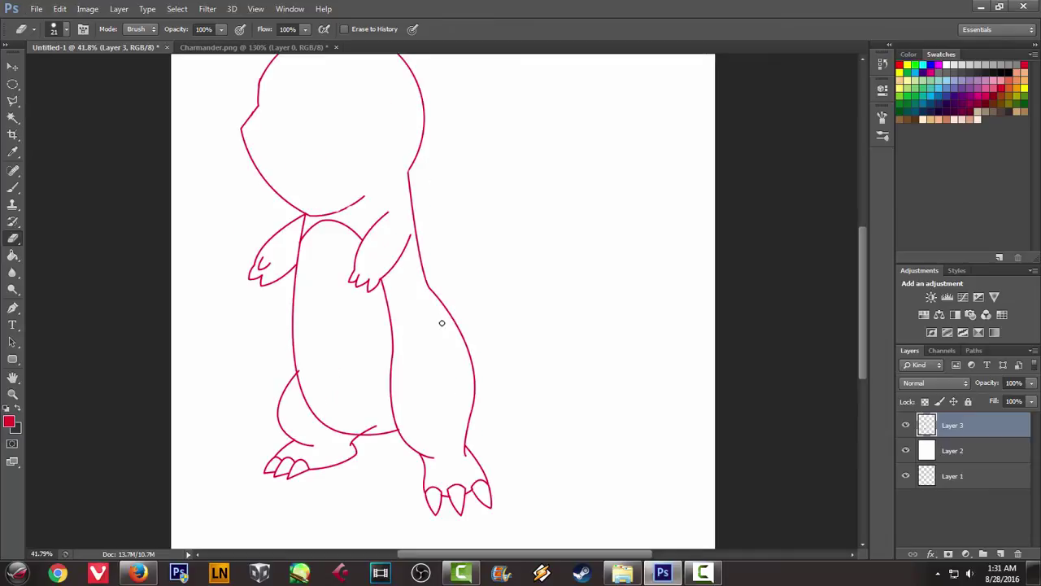
{"action": "scroll", "coordinate": [442, 318], "scroll_direction": "down", "scroll_amount": 1}
{"action": "scroll", "coordinate": [352, 355], "scroll_direction": "up", "scroll_amount": 2}
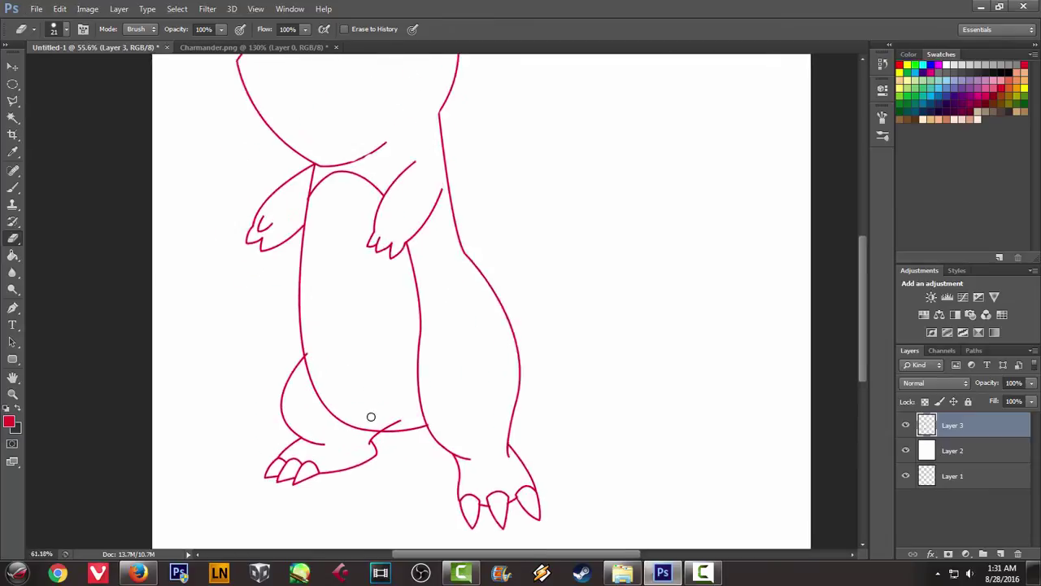
{"action": "scroll", "coordinate": [370, 418], "scroll_direction": "up", "scroll_amount": 2}
{"action": "scroll", "coordinate": [382, 423], "scroll_direction": "up", "scroll_amount": 2}
{"action": "mouse_move", "coordinate": [421, 429]}
{"action": "left_mouse_down"}
{"action": "mouse_move", "coordinate": [395, 444]}
{"action": "mouse_move", "coordinate": [447, 432]}
{"action": "left_mouse_up"}
{"action": "scroll", "coordinate": [447, 433], "scroll_direction": "down", "scroll_amount": 1}
{"action": "scroll", "coordinate": [407, 414], "scroll_direction": "down", "scroll_amount": 3}
{"action": "scroll", "coordinate": [430, 402], "scroll_direction": "down", "scroll_amount": 2}
{"action": "scroll", "coordinate": [410, 345], "scroll_direction": "down", "scroll_amount": 1}
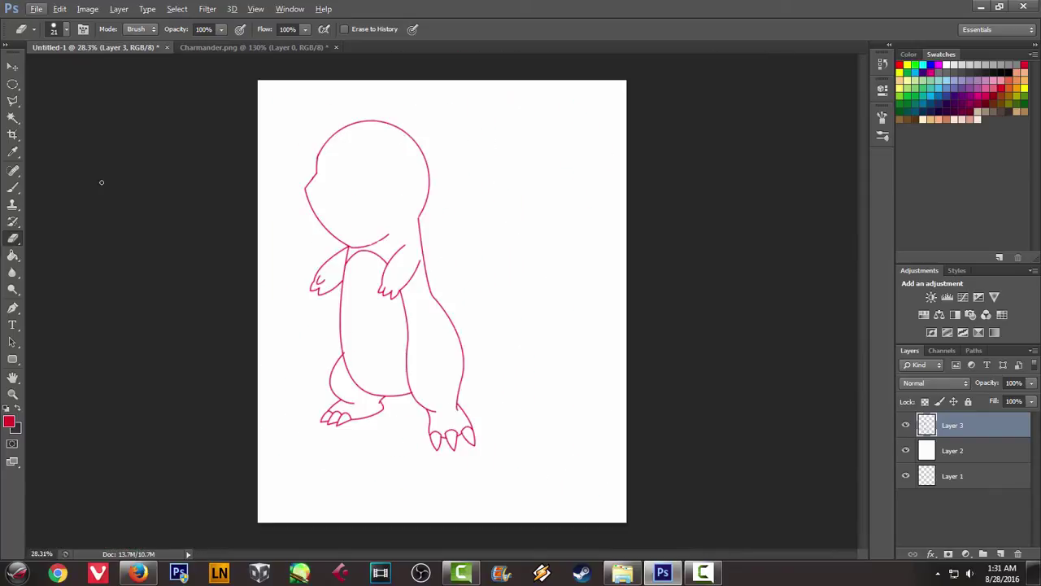
Compare with the coloured Charmander reference, then return to the sketch with the Pen tool
{"action": "left_click", "coordinate": [244, 47]}
{"action": "scroll", "coordinate": [314, 131], "scroll_direction": "up", "scroll_amount": 1}
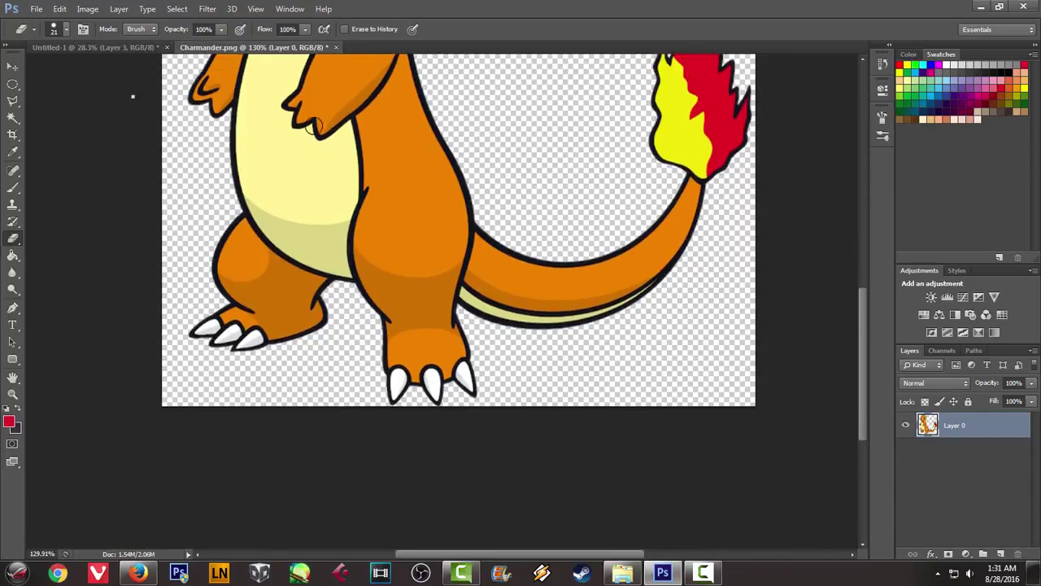
{"action": "scroll", "coordinate": [314, 126], "scroll_direction": "up", "scroll_amount": 1}
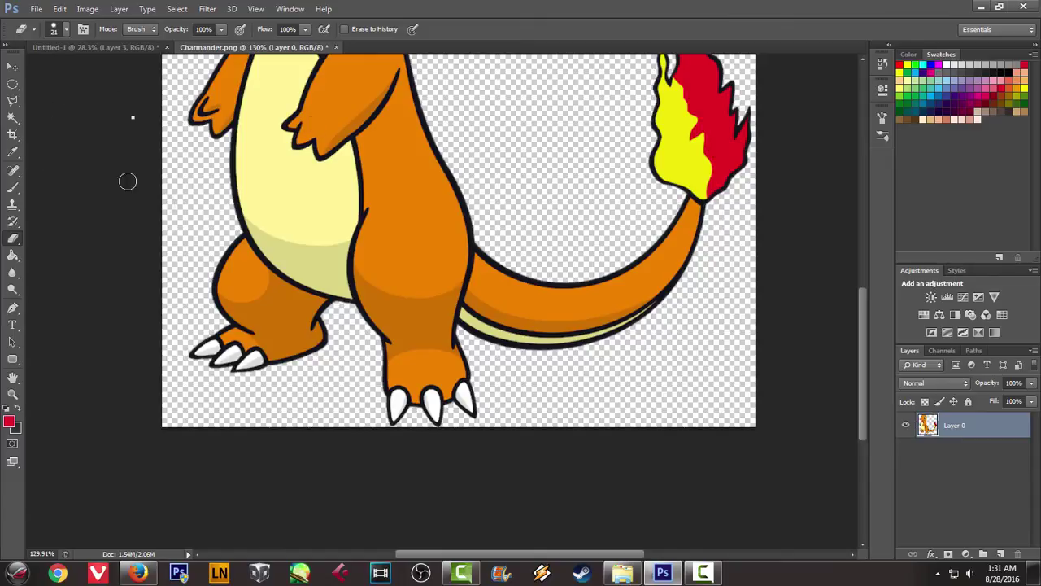
{"action": "left_click", "coordinate": [130, 48]}
{"action": "key", "text": "p"}
{"action": "scroll", "coordinate": [466, 358], "scroll_direction": "up", "scroll_amount": 5}
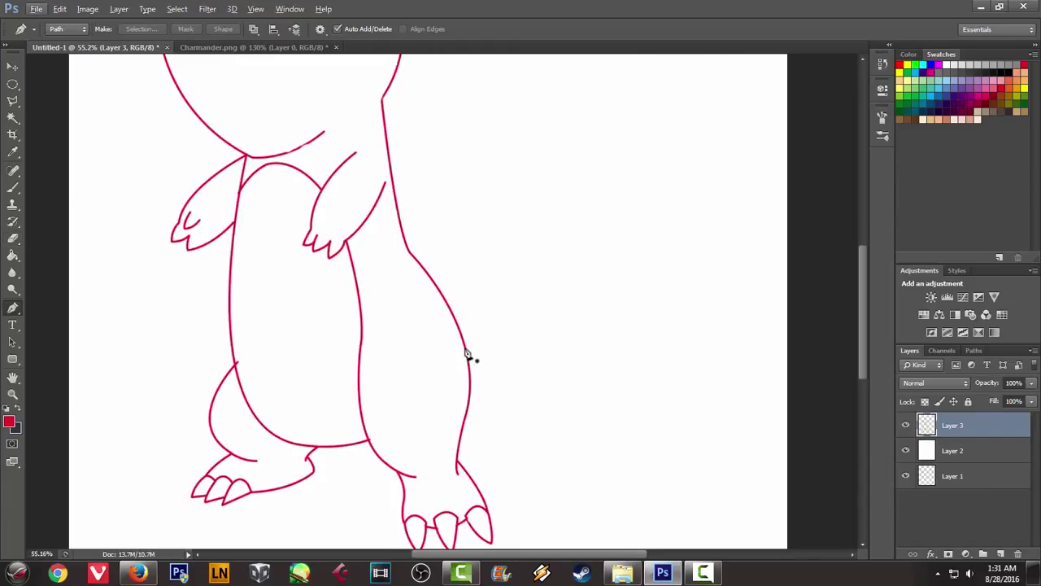
Stroke the tail's upper edge in red, curving right from the back line
{"action": "left_click", "coordinate": [465, 350]}
{"action": "left_click_drag", "start_coordinate": [685, 296], "coordinate": [782, 207]}
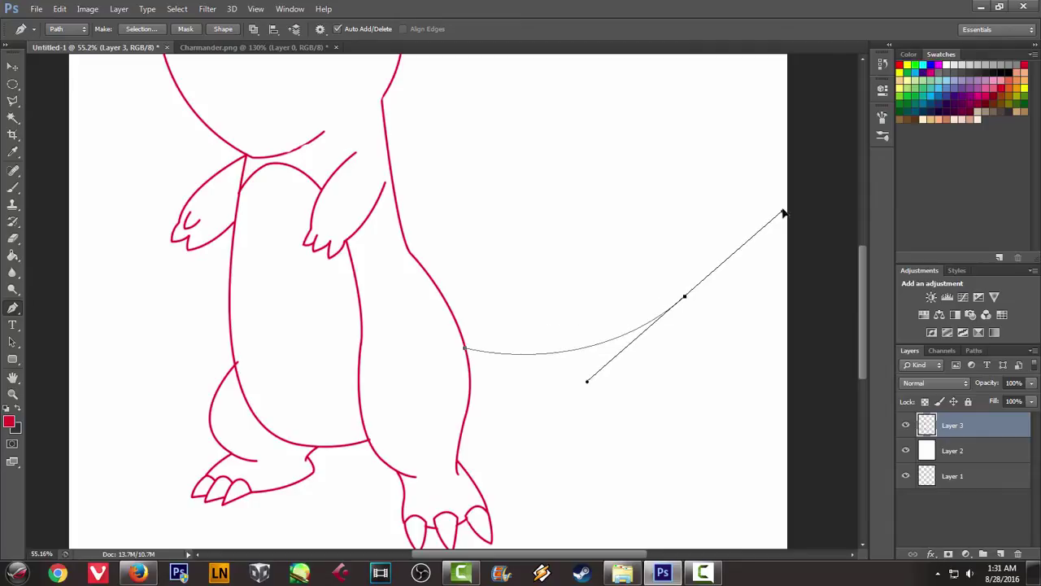
{"action": "left_click", "coordinate": [685, 297], "text": "alt"}
{"action": "right_click", "coordinate": [705, 348]}
{"action": "left_click", "coordinate": [706, 133]}
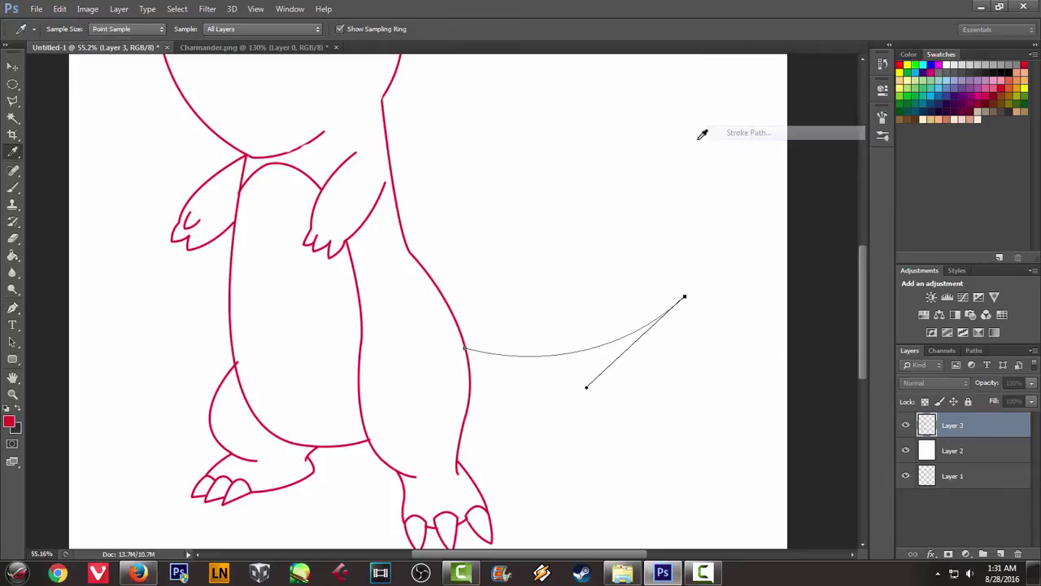
{"action": "left_click", "coordinate": [610, 199]}
{"action": "right_click", "coordinate": [607, 184]}
{"action": "left_click", "coordinate": [629, 205]}
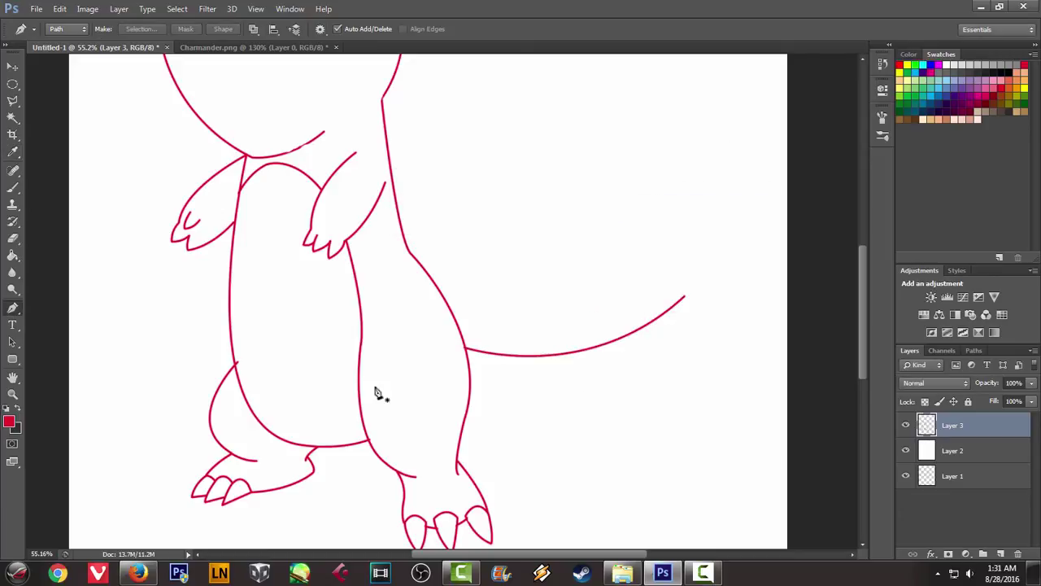
Stroke the tail's lower edge in red from the leg line up to the tip
{"action": "left_click", "coordinate": [191, 48]}
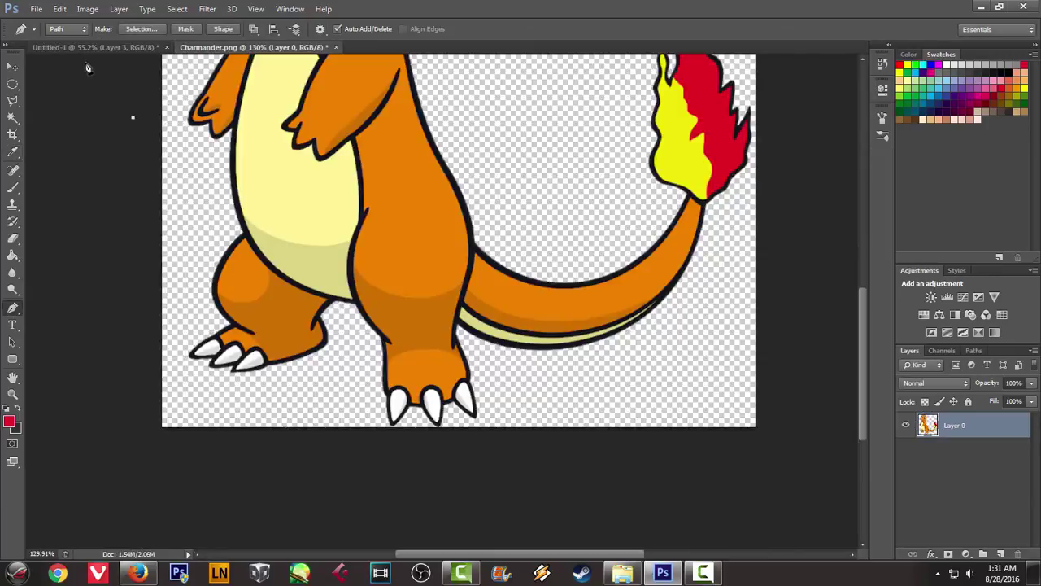
{"action": "left_click", "coordinate": [67, 48]}
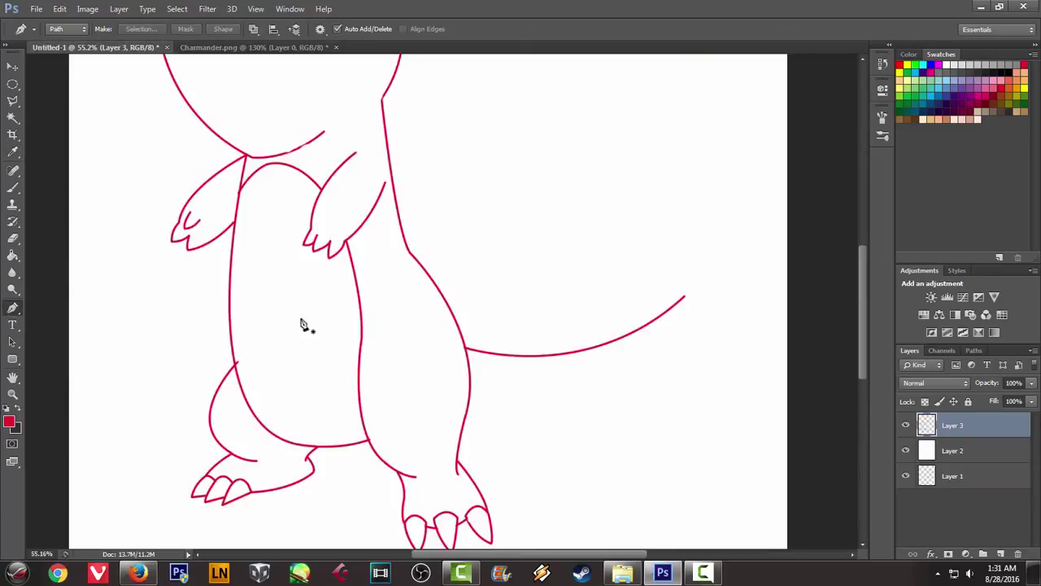
{"action": "left_click", "coordinate": [463, 416]}
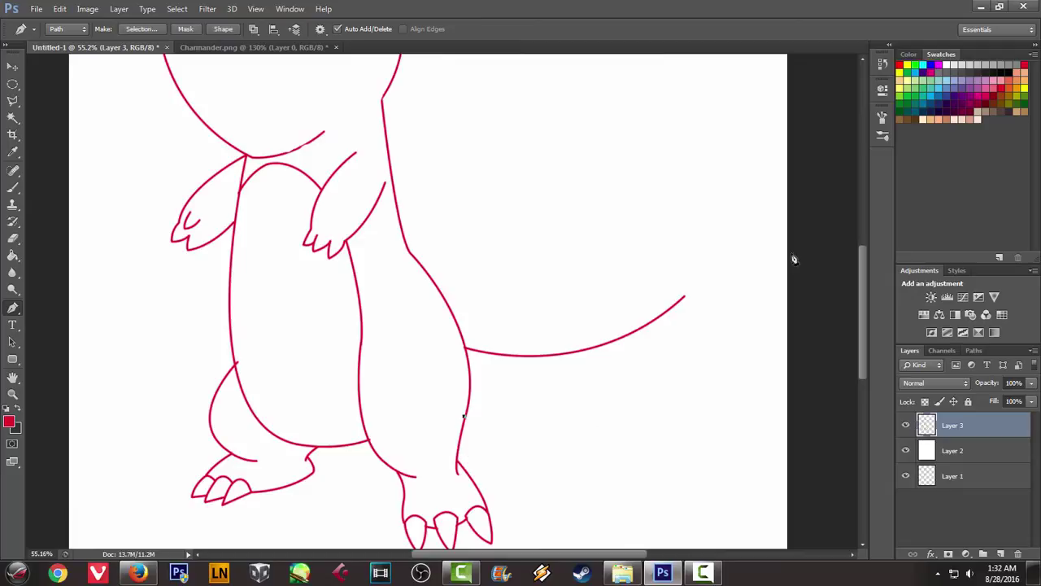
{"action": "left_click_drag", "start_coordinate": [691, 306], "coordinate": [763, 160]}
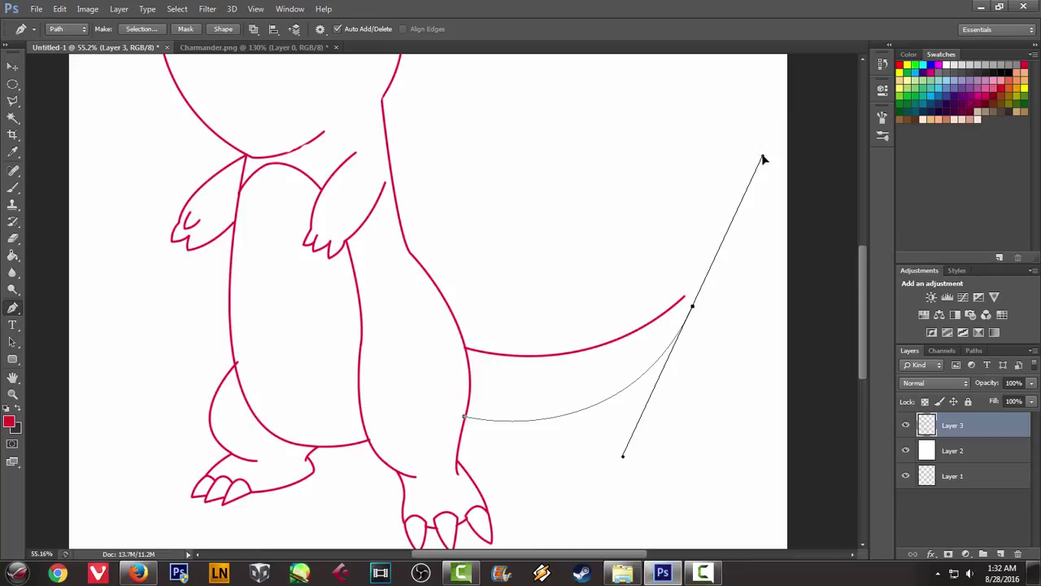
{"action": "left_click", "coordinate": [693, 307], "text": "alt"}
{"action": "right_click", "coordinate": [688, 188]}
{"action": "left_click", "coordinate": [727, 278]}
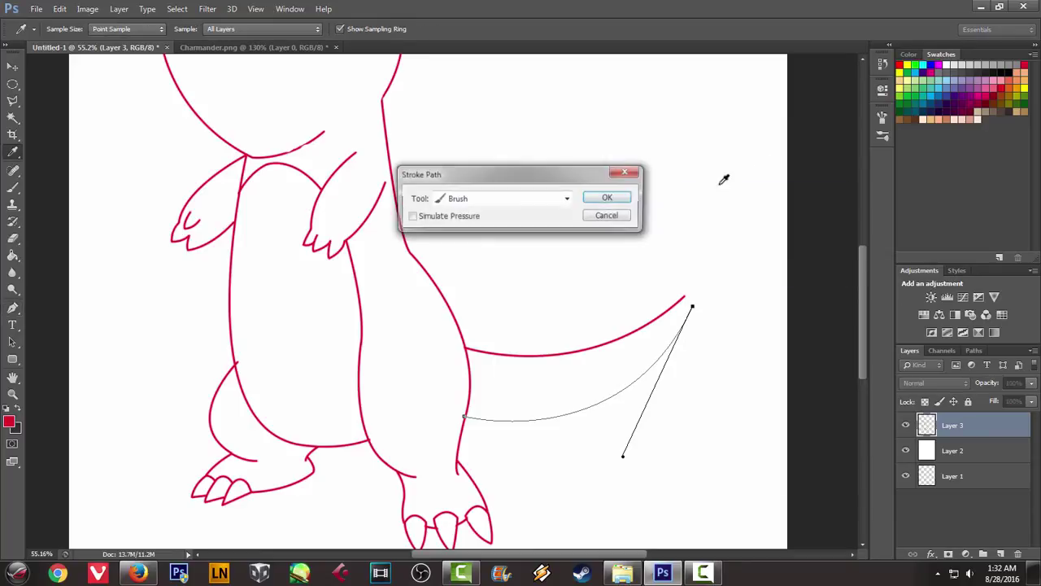
{"action": "left_click", "coordinate": [622, 199]}
{"action": "right_click", "coordinate": [654, 147]}
{"action": "left_click", "coordinate": [690, 169]}
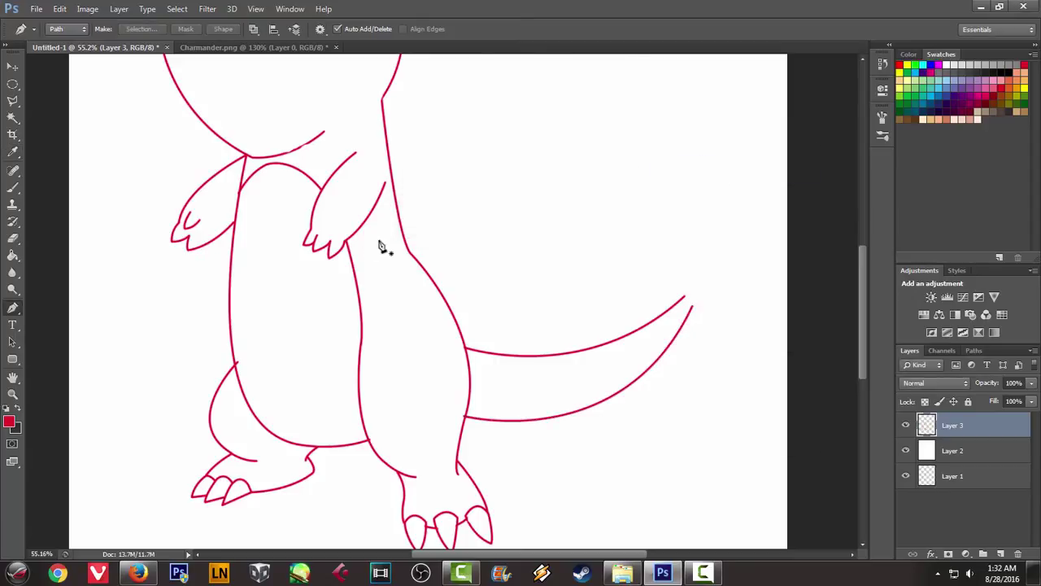
Study the reference's tail flame, then go back to the red line drawing
{"action": "scroll", "coordinate": [366, 244], "scroll_direction": "down", "scroll_amount": 3}
{"action": "scroll", "coordinate": [449, 204], "scroll_direction": "up", "scroll_amount": 1}
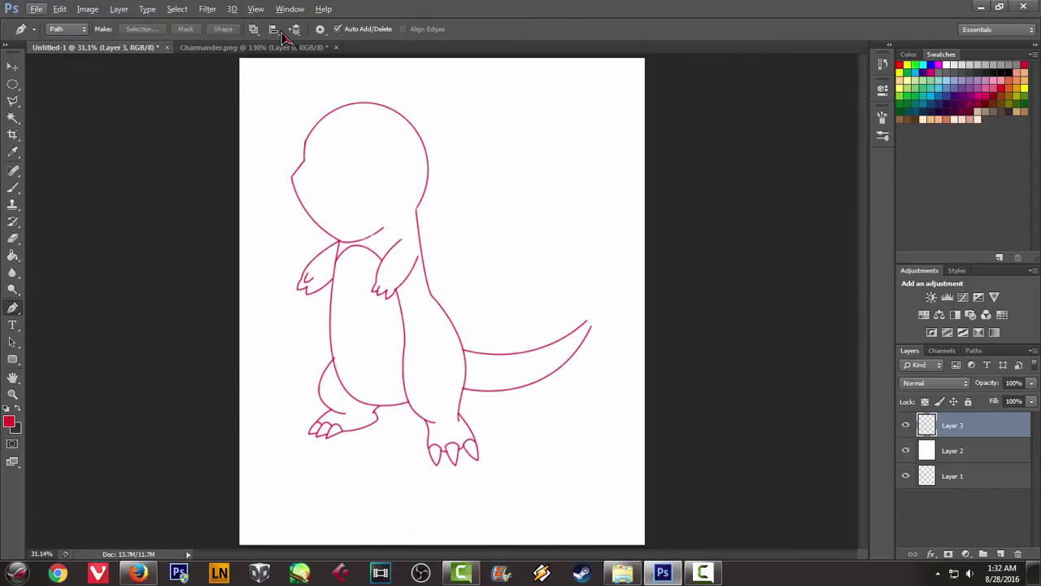
{"action": "left_click", "coordinate": [260, 48]}
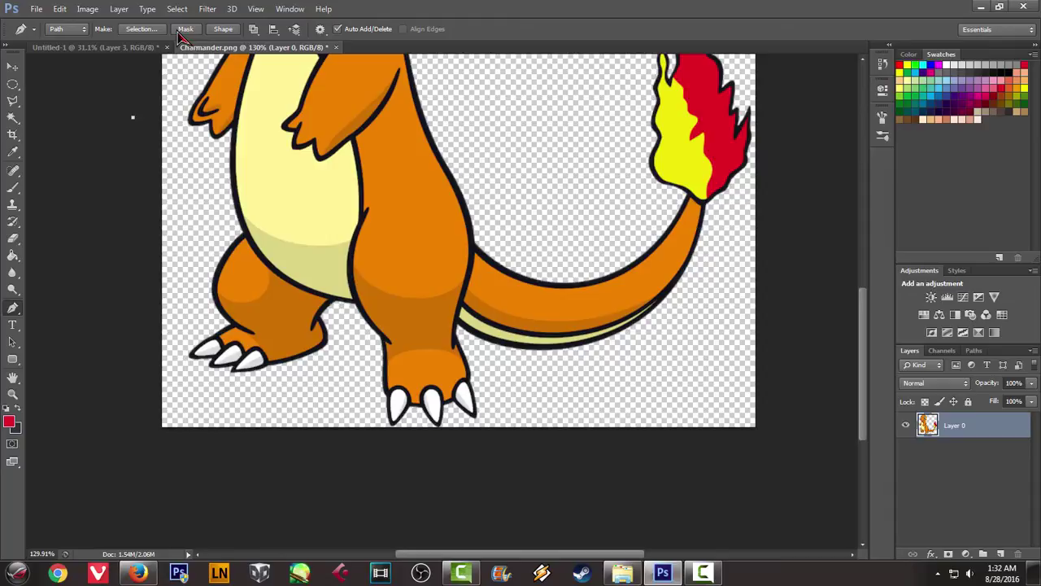
{"action": "scroll", "coordinate": [574, 100], "scroll_direction": "up", "scroll_amount": 2}
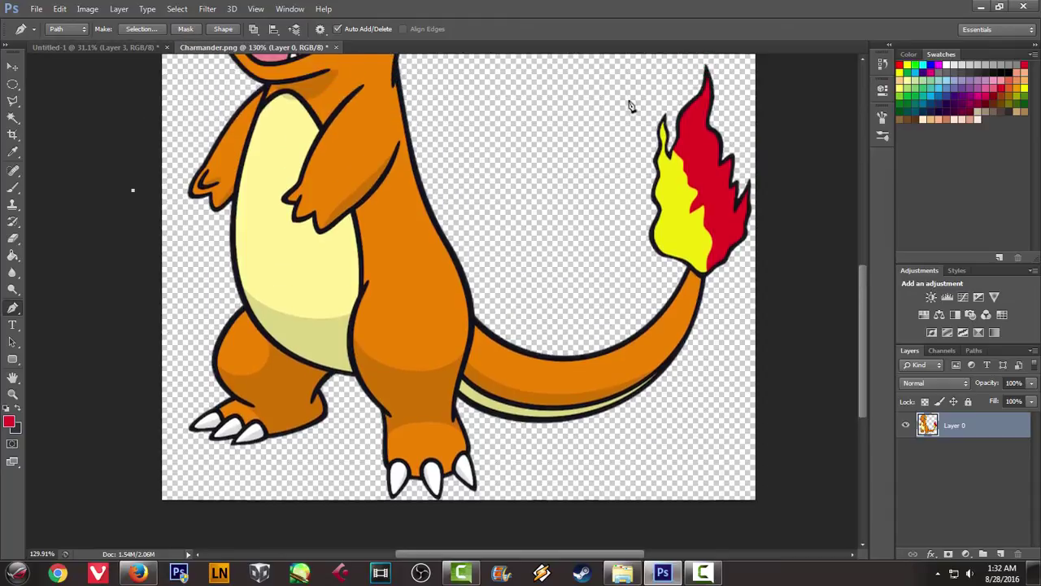
{"action": "scroll", "coordinate": [623, 107], "scroll_direction": "up", "scroll_amount": 1}
{"action": "scroll", "coordinate": [697, 167], "scroll_direction": "up", "scroll_amount": 1}
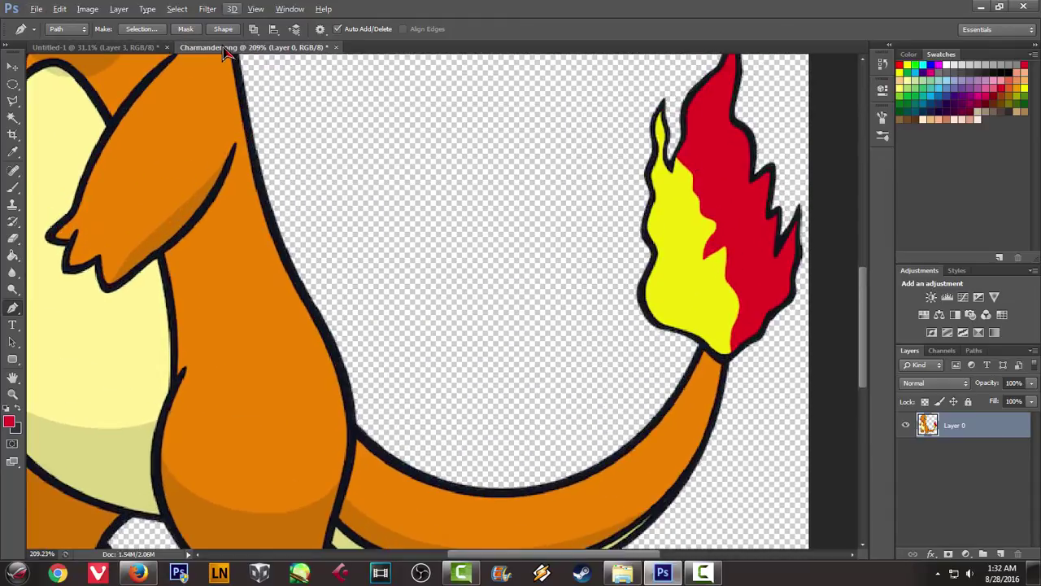
{"action": "scroll", "coordinate": [441, 121], "scroll_direction": "up", "scroll_amount": 1}
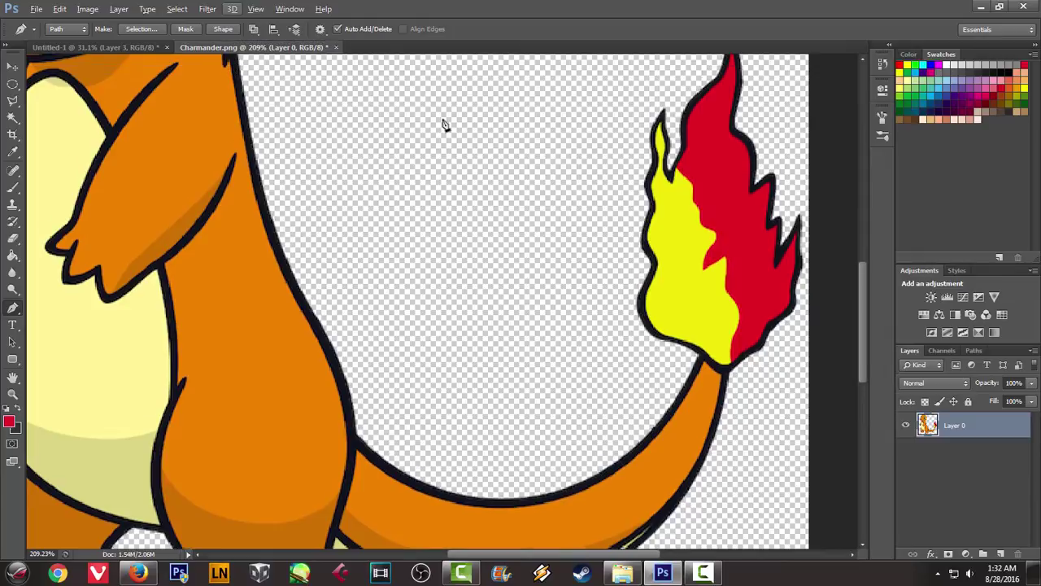
{"action": "scroll", "coordinate": [441, 121], "scroll_direction": "up", "scroll_amount": 1}
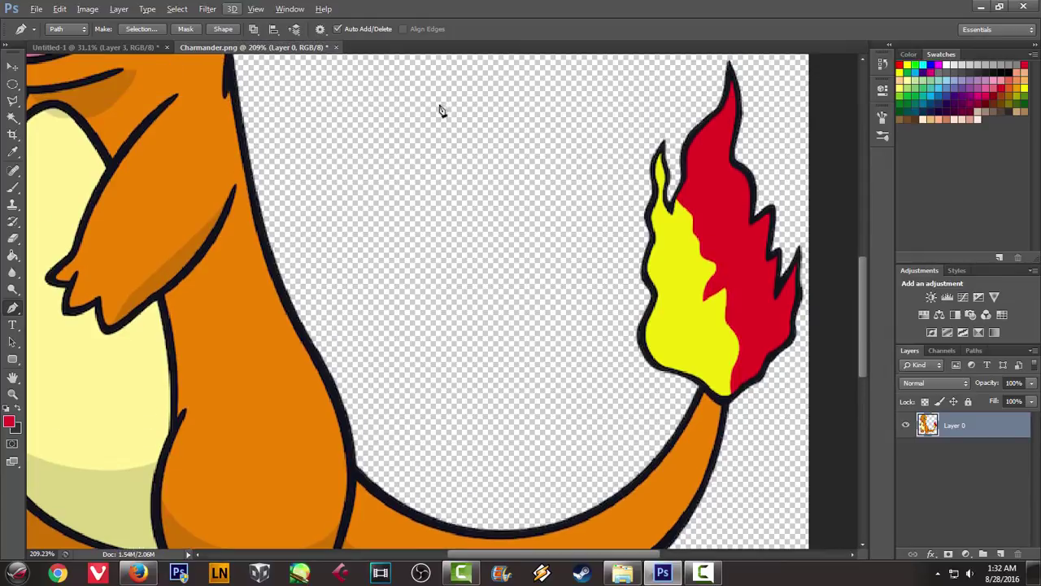
{"action": "left_click", "coordinate": [96, 49]}
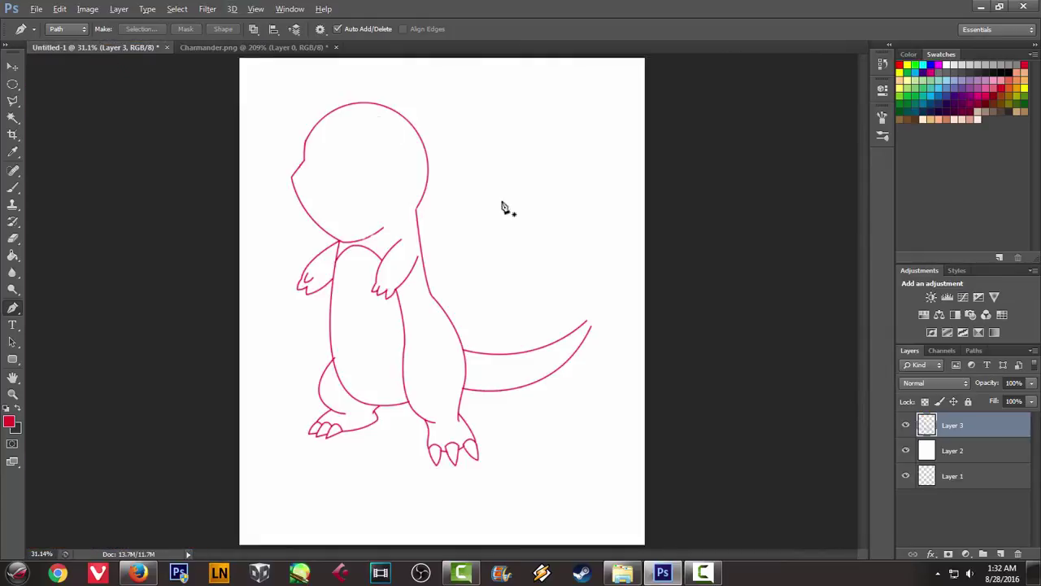
{"action": "scroll", "coordinate": [560, 242], "scroll_direction": "up", "scroll_amount": 3}
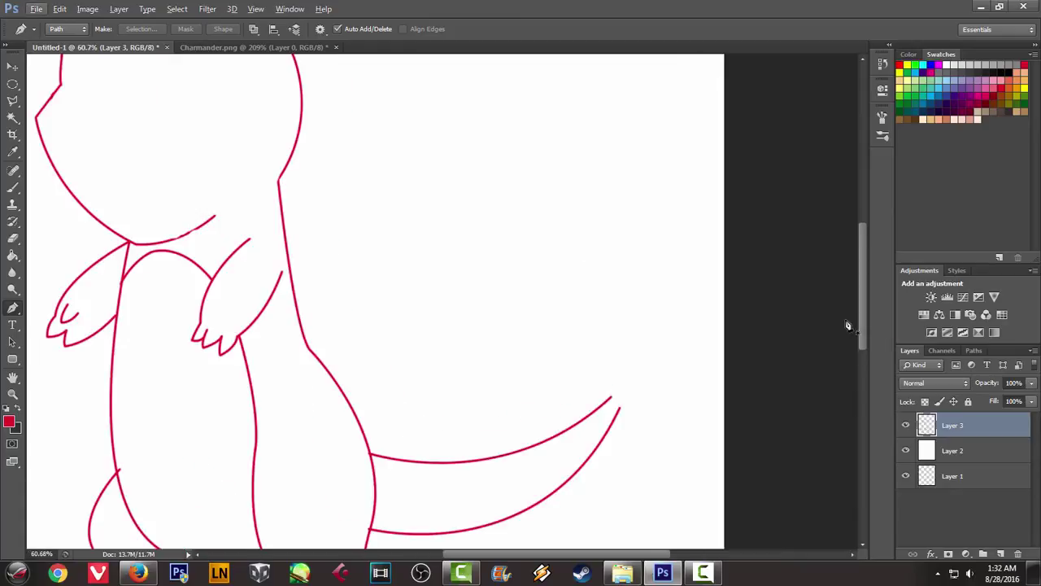
Add a new Layer 4 for the tail flame and check the reference flame shape
{"action": "key", "text": "ctrl+shift+n"}
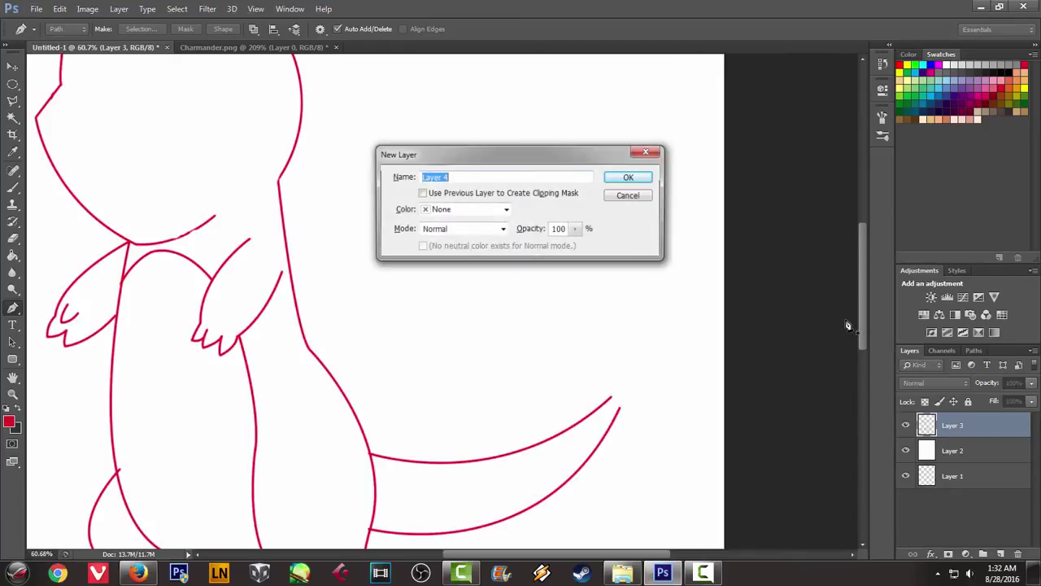
{"action": "key", "text": "Return"}
{"action": "scroll", "coordinate": [650, 289], "scroll_direction": "up", "scroll_amount": 1}
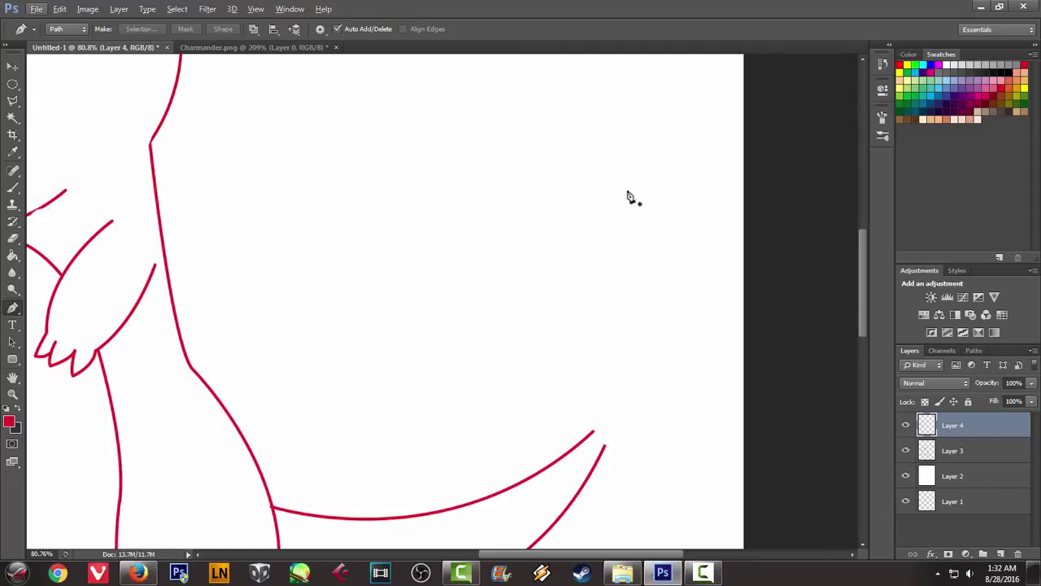
{"action": "left_click", "coordinate": [244, 48]}
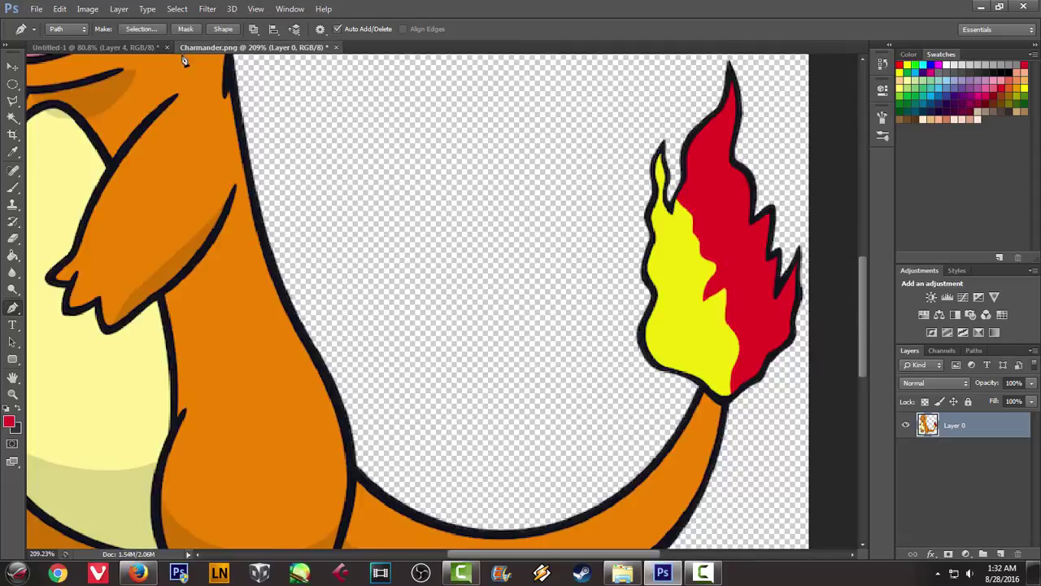
{"action": "left_click", "coordinate": [139, 48]}
Start the flame path above the tail tip, curving up into a sharp point
{"action": "left_click", "coordinate": [524, 266]}
{"action": "left_click", "coordinate": [530, 255]}
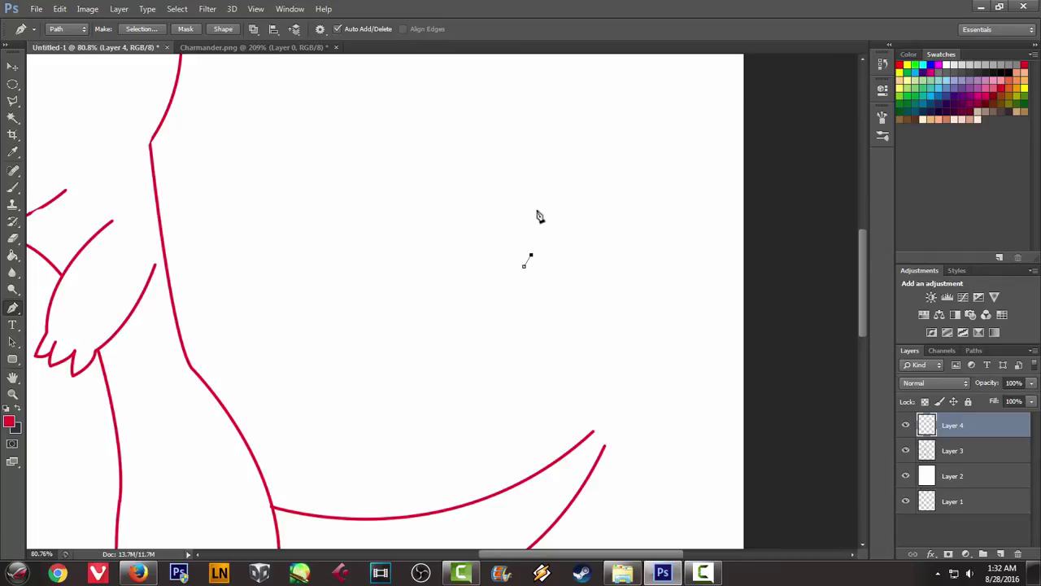
{"action": "left_click_drag", "start_coordinate": [544, 209], "coordinate": [569, 190]}
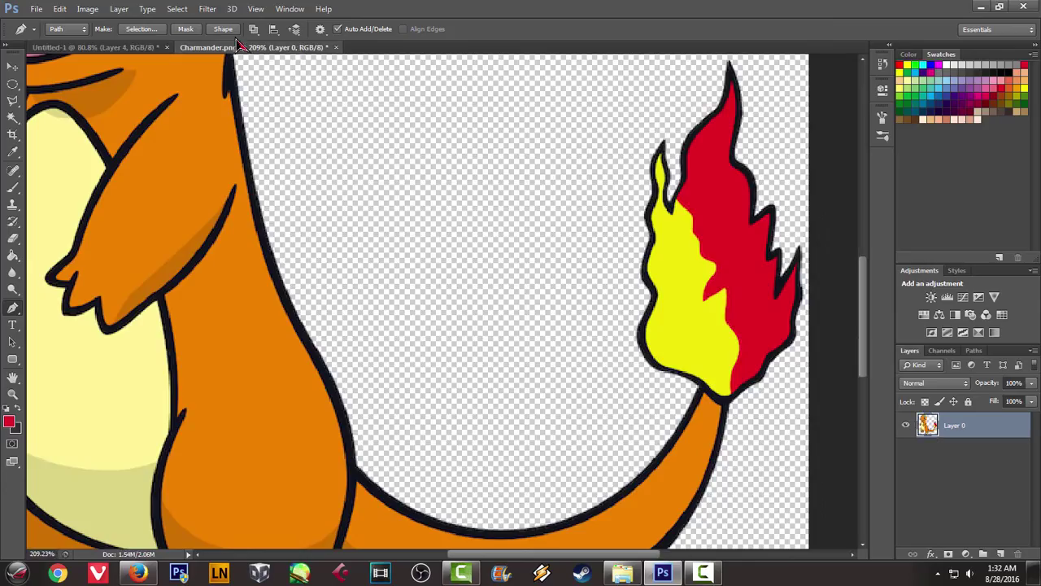
{"action": "left_click", "coordinate": [244, 47]}
{"action": "left_click", "coordinate": [89, 51]}
{"action": "left_click_drag", "start_coordinate": [546, 199], "coordinate": [545, 173]}
{"action": "key", "text": "alt"}
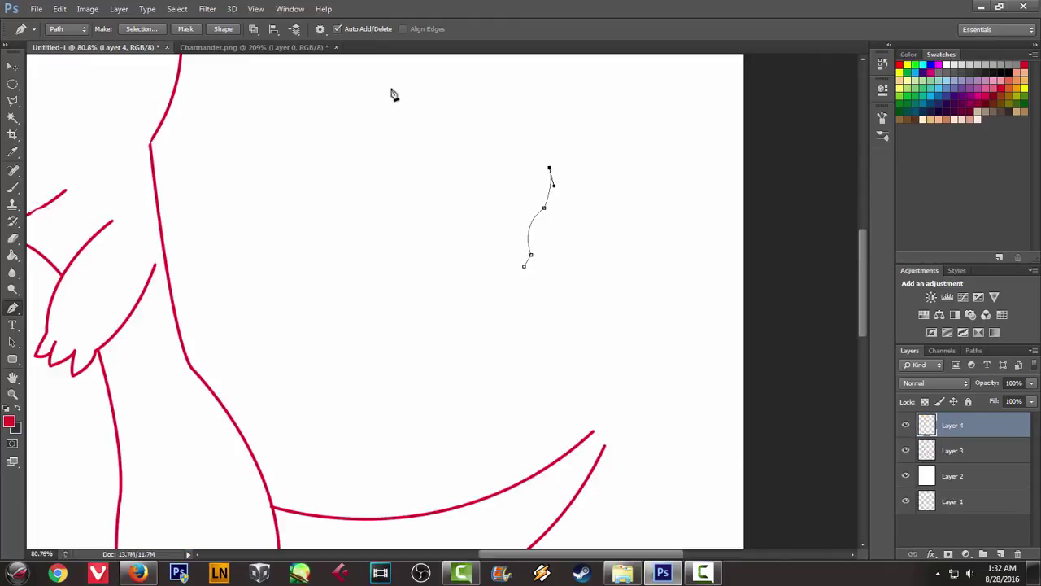
Curve the flame's right edge down from its tip and continue it further down
{"action": "left_click", "coordinate": [275, 48]}
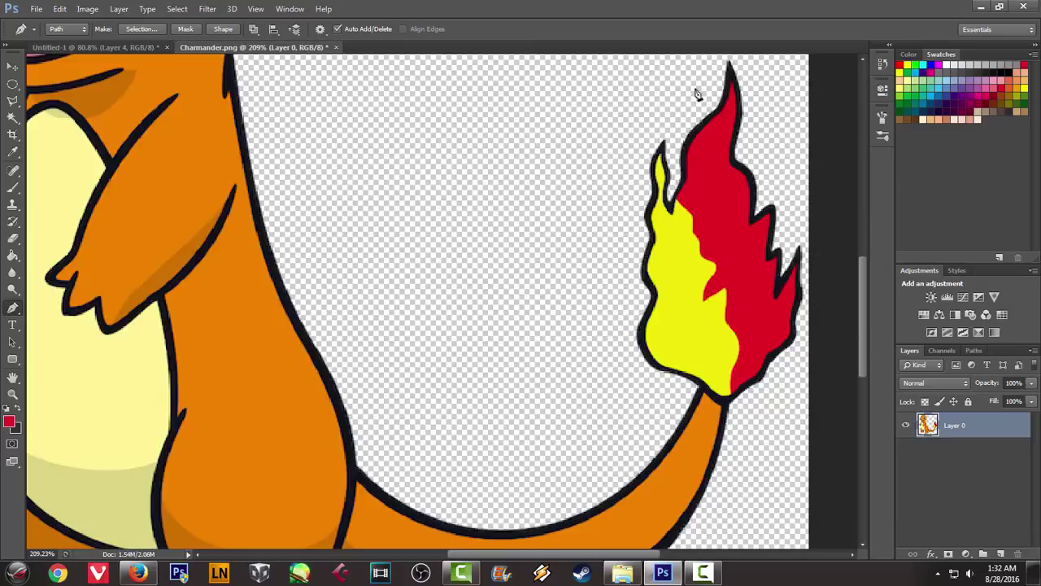
{"action": "key", "text": "ctrl+minus"}
{"action": "left_click", "coordinate": [73, 47]}
{"action": "left_click_drag", "start_coordinate": [563, 235], "coordinate": [554, 251]}
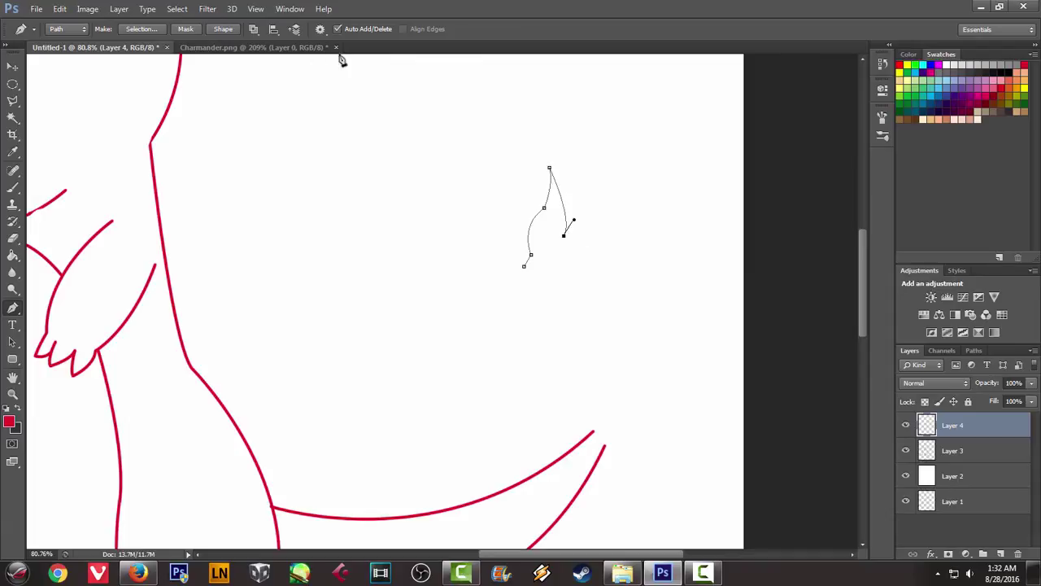
{"action": "left_click", "coordinate": [280, 48]}
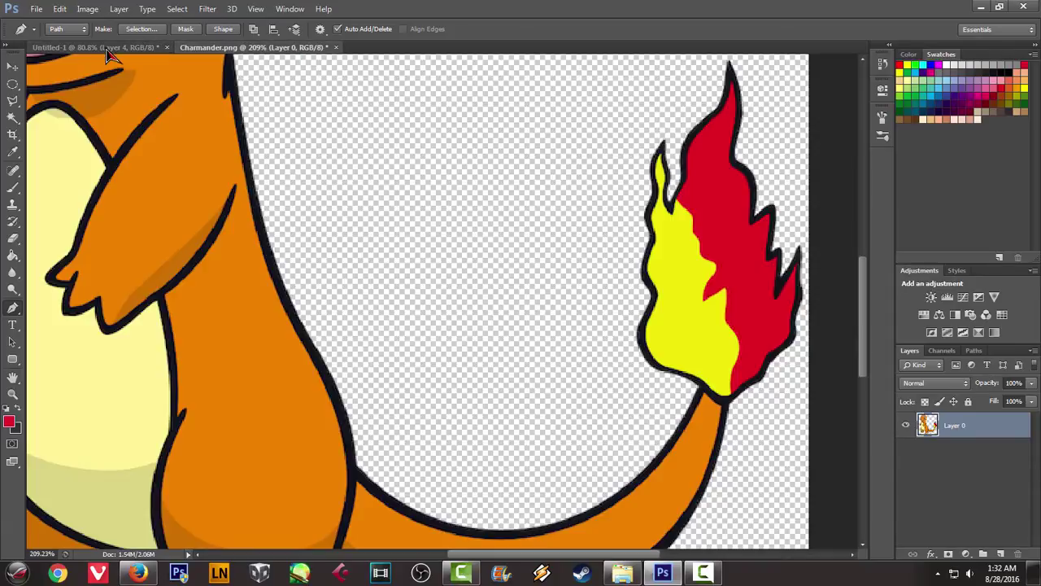
{"action": "left_click", "coordinate": [111, 47]}
{"action": "left_click_drag", "start_coordinate": [578, 265], "coordinate": [572, 286]}
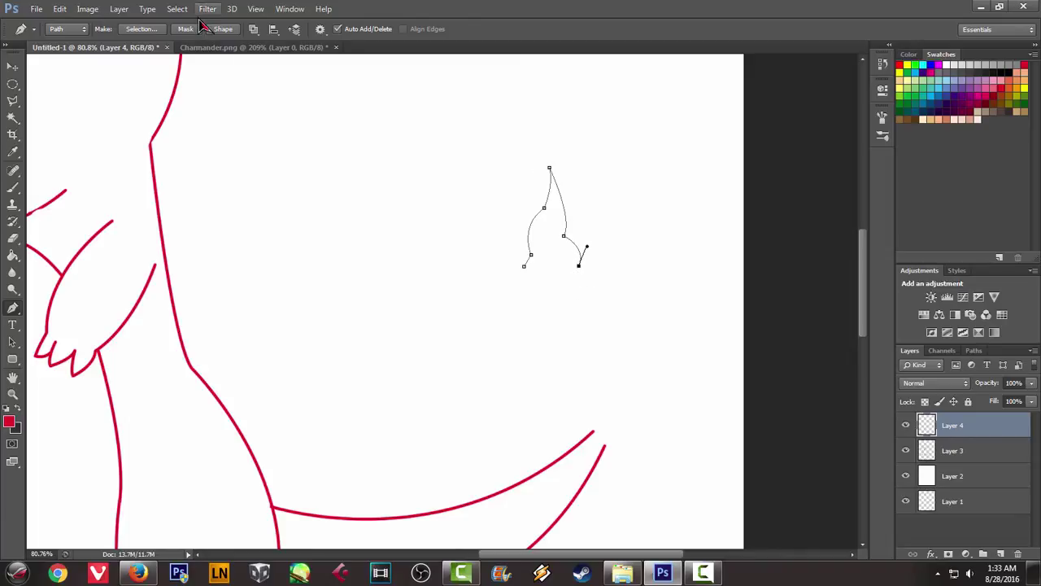
Bend the last curve rightward and add a corner point down the jagged edge
{"action": "left_click", "coordinate": [214, 49]}
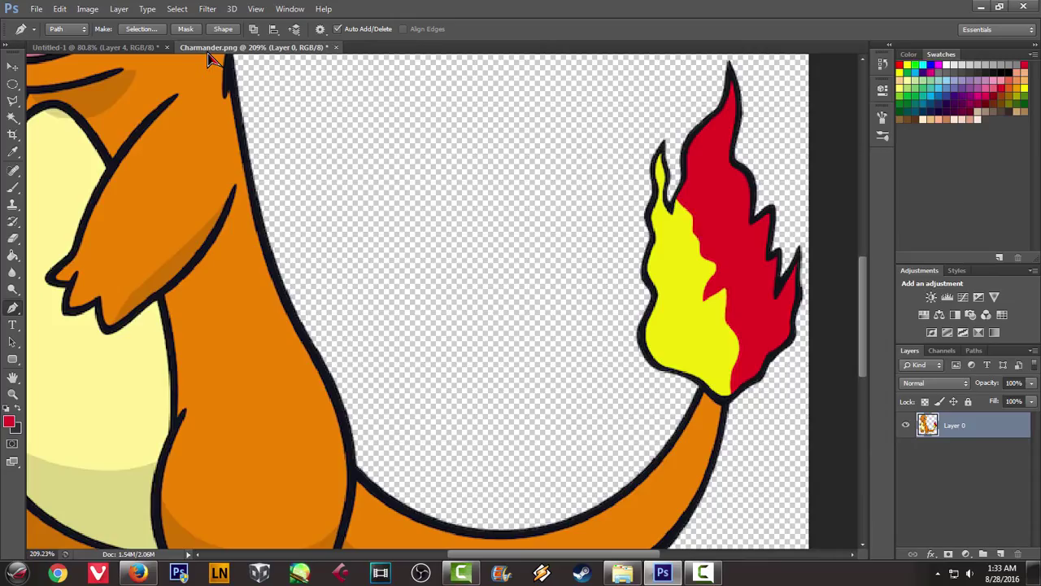
{"action": "left_click", "coordinate": [96, 50]}
{"action": "left_click_drag", "start_coordinate": [578, 264], "coordinate": [601, 261]}
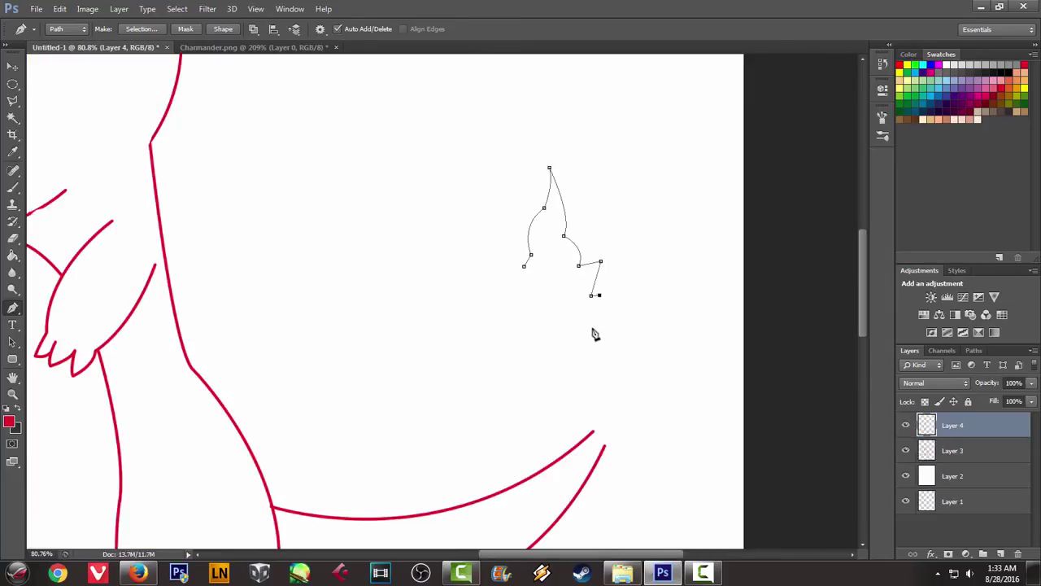
{"action": "left_click", "coordinate": [592, 329]}
{"action": "left_click", "coordinate": [252, 49]}
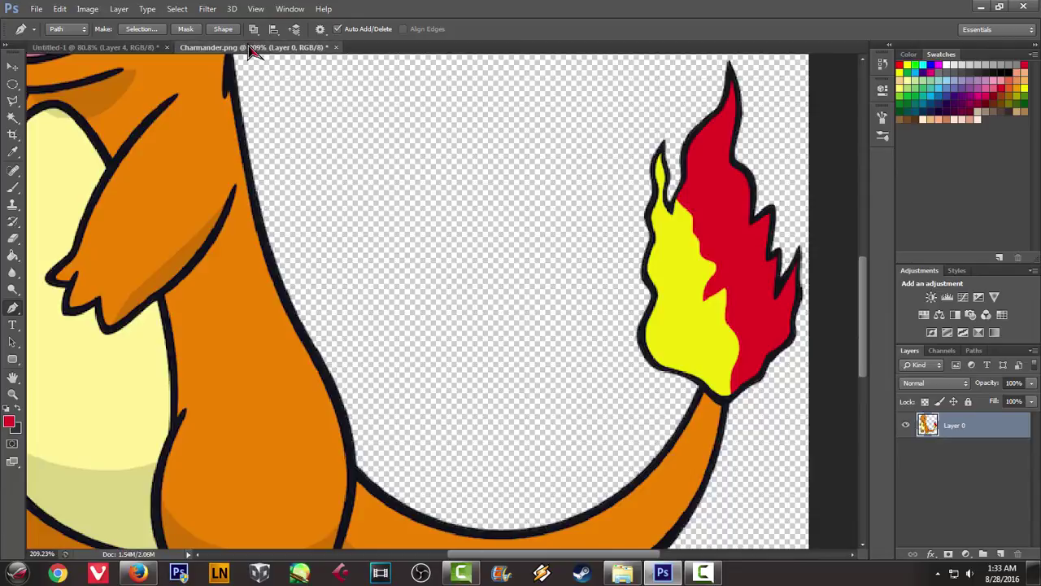
{"action": "left_click", "coordinate": [102, 48]}
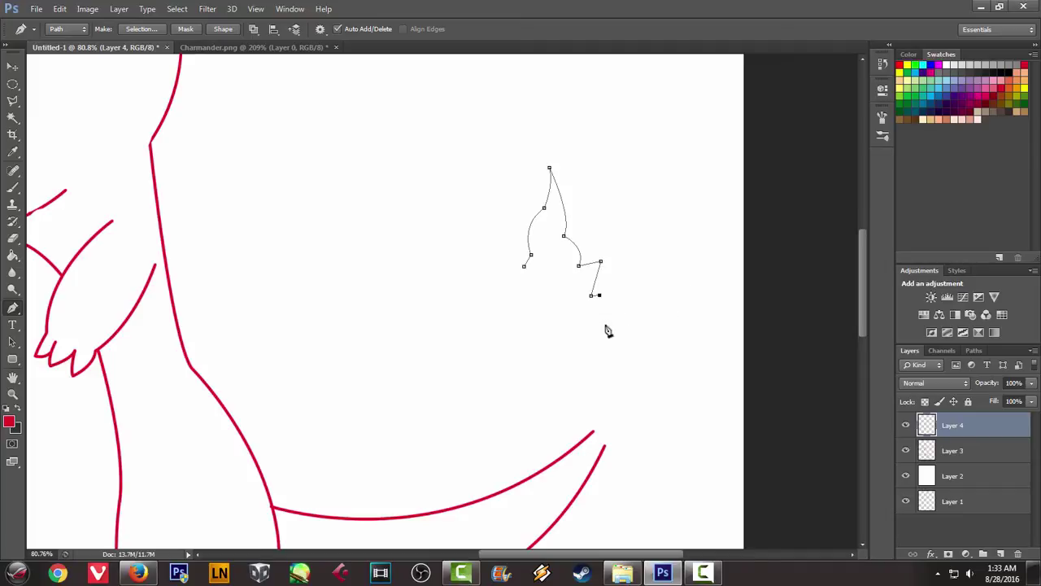
Add corner points along the right edge out to the next flame spike tip
{"action": "left_click", "coordinate": [592, 323]}
{"action": "left_click", "coordinate": [277, 47]}
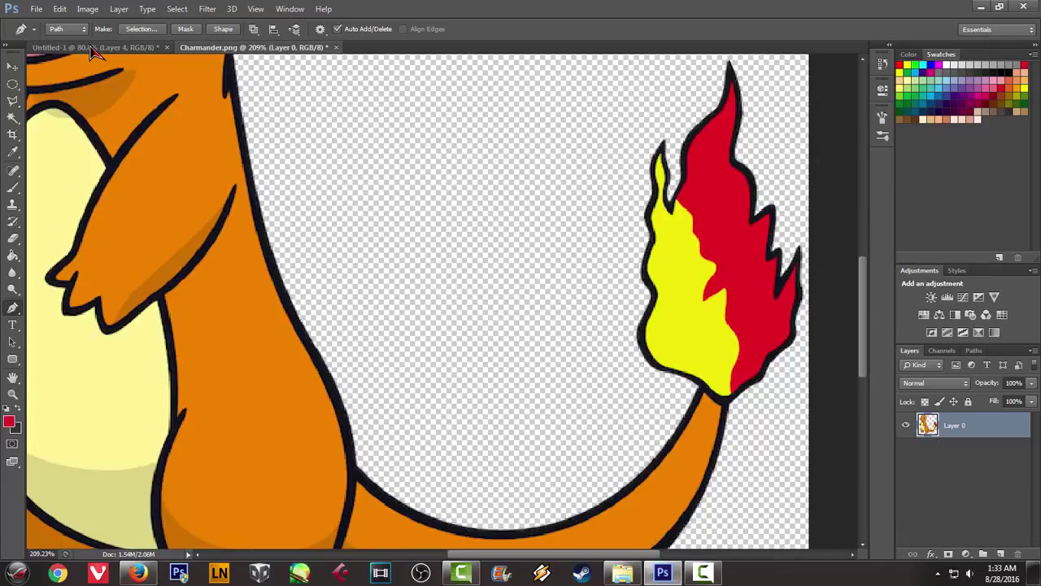
{"action": "left_click", "coordinate": [96, 47]}
{"action": "left_click", "coordinate": [621, 317]}
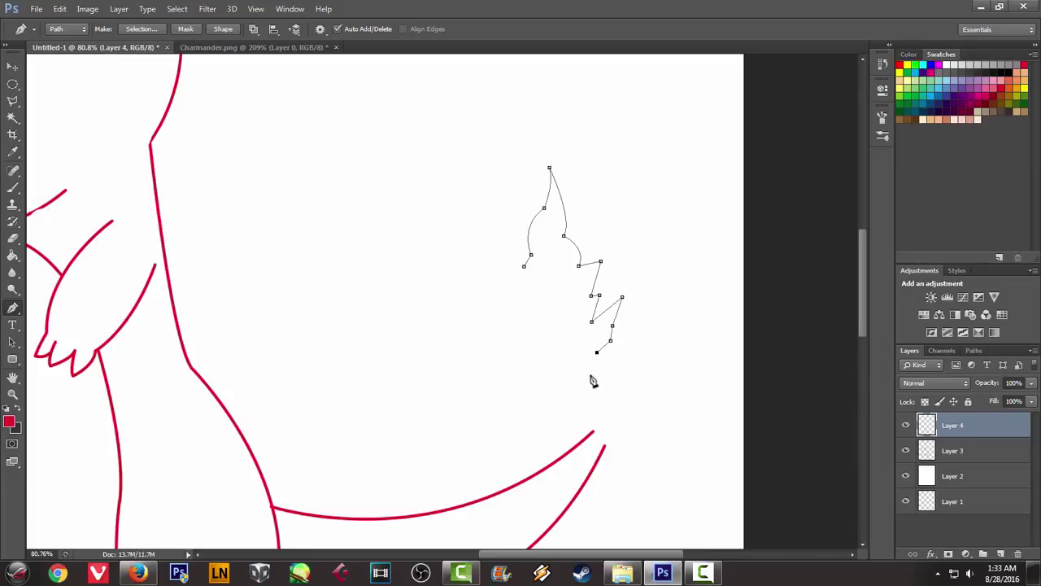
{"action": "left_click", "coordinate": [282, 49]}
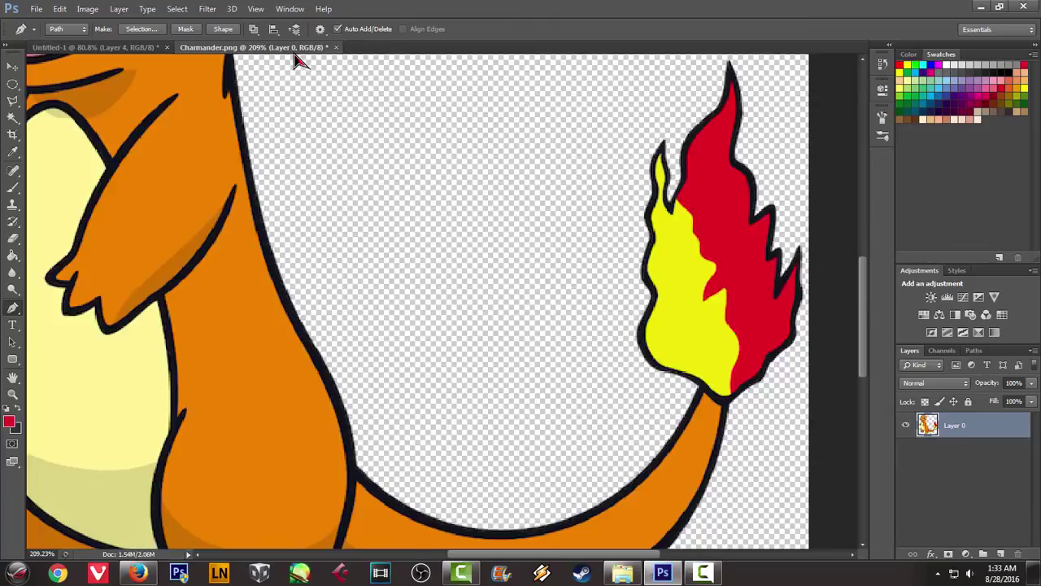
{"action": "left_click", "coordinate": [139, 49]}
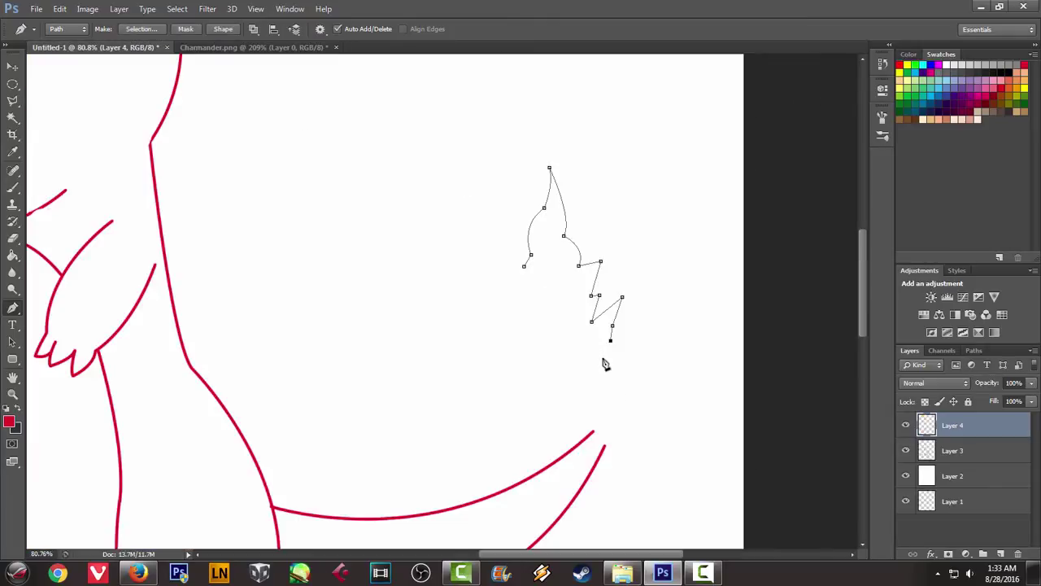
Add a corner point below the spike and begin the flame's rounded base
{"action": "left_click", "coordinate": [602, 351]}
{"action": "left_click_drag", "start_coordinate": [584, 384], "coordinate": [574, 391]}
{"action": "left_click", "coordinate": [262, 48]}
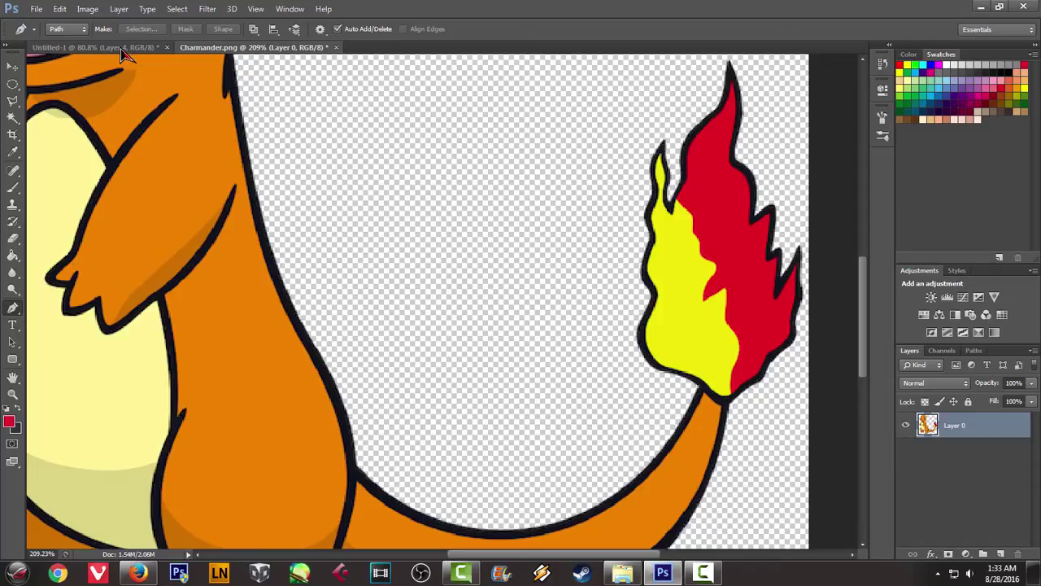
{"action": "left_click", "coordinate": [122, 47]}
{"action": "left_click", "coordinate": [583, 392]}
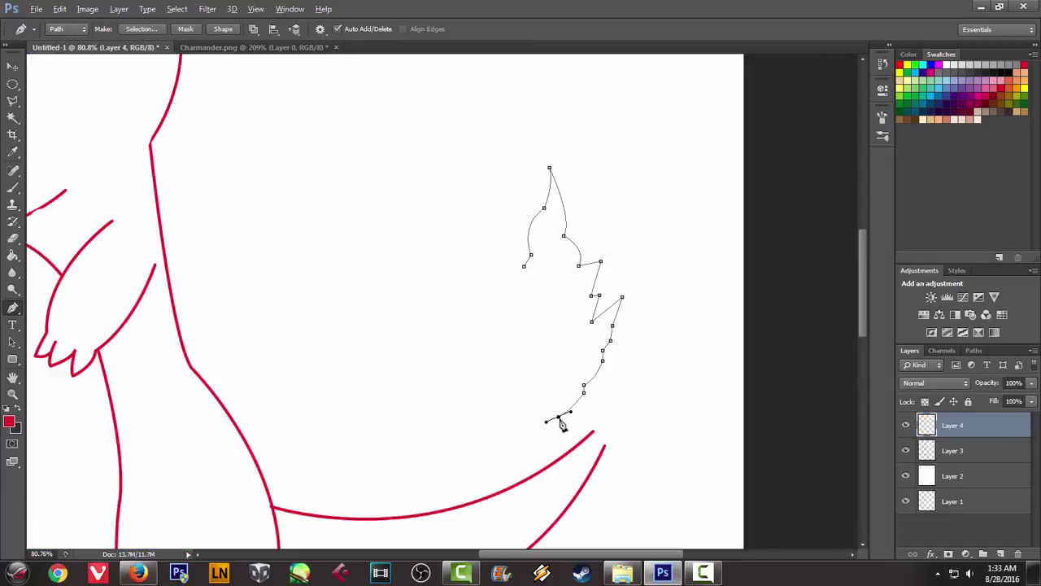
Curve the path around the bottom of the flame, comparing with the reference
{"action": "left_click", "coordinate": [271, 49]}
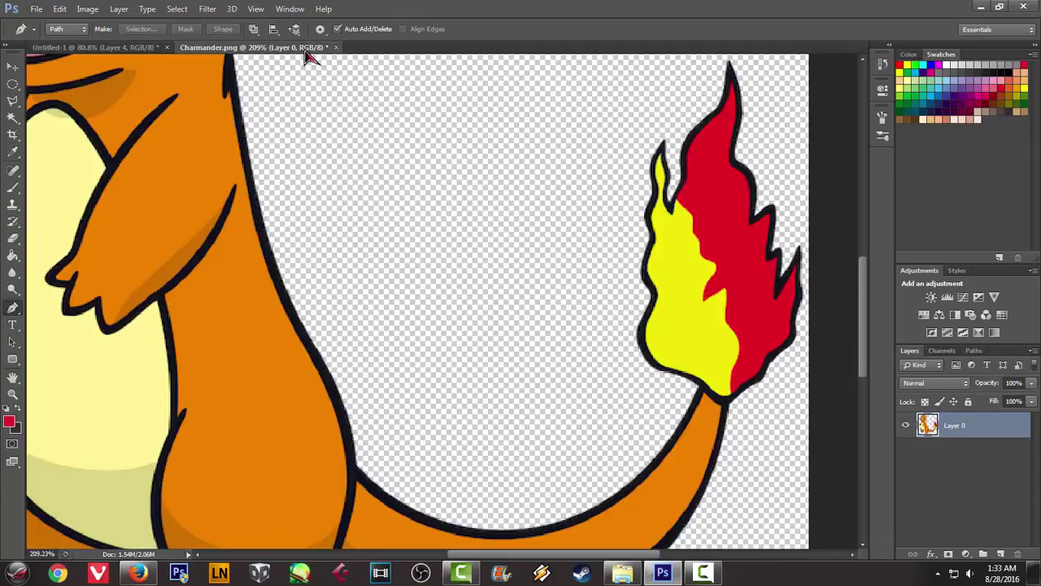
{"action": "left_click", "coordinate": [130, 47]}
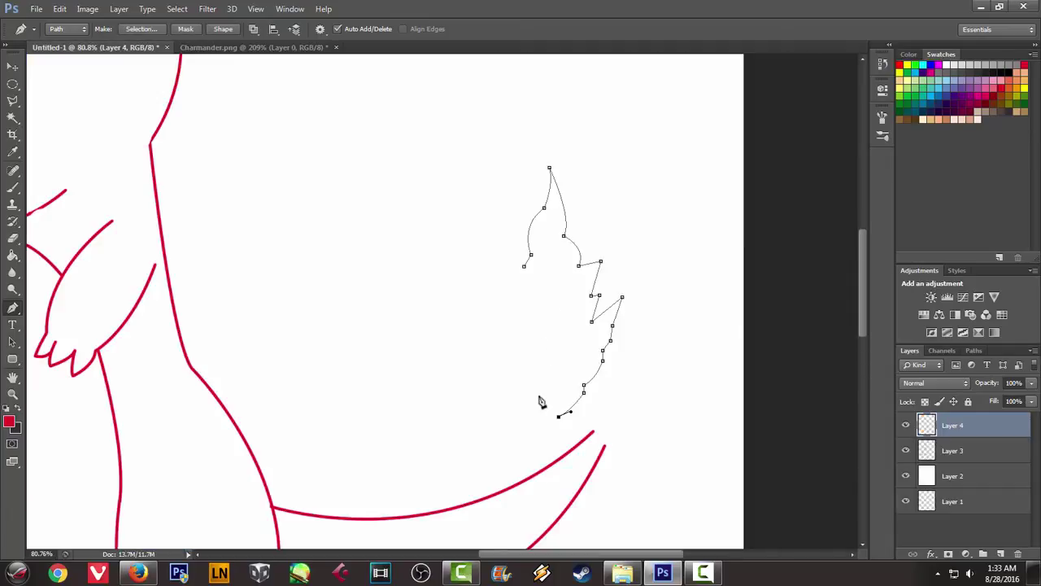
{"action": "left_click_drag", "start_coordinate": [541, 399], "coordinate": [542, 384]}
{"action": "left_click", "coordinate": [236, 48]}
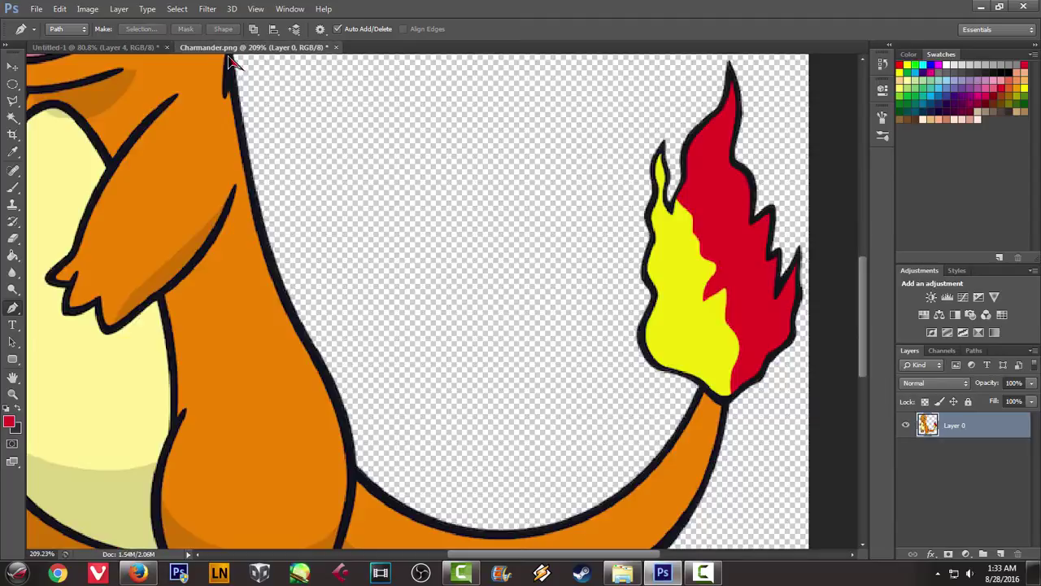
{"action": "left_click", "coordinate": [101, 47]}
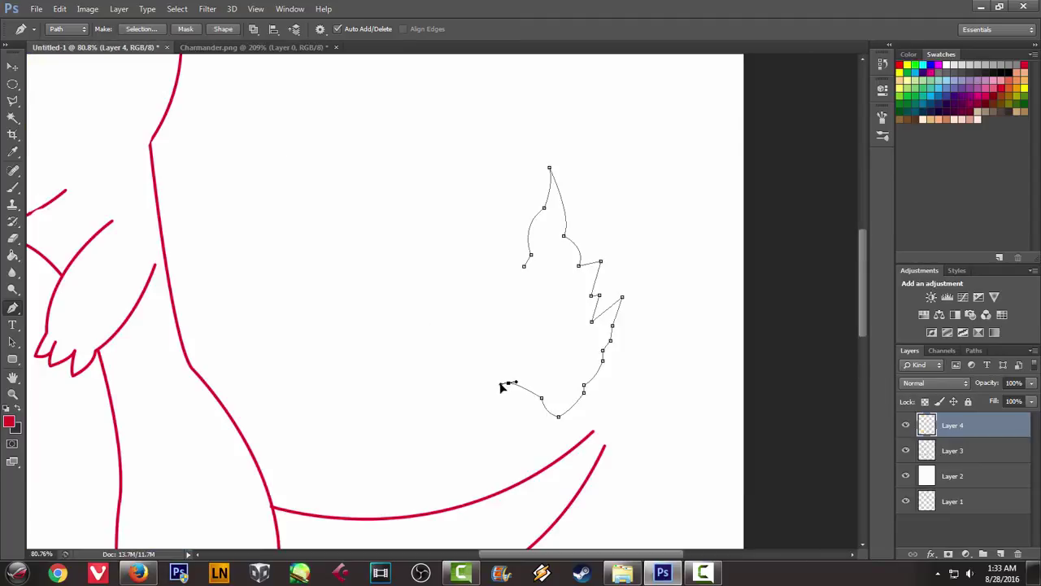
{"action": "left_click", "coordinate": [236, 47]}
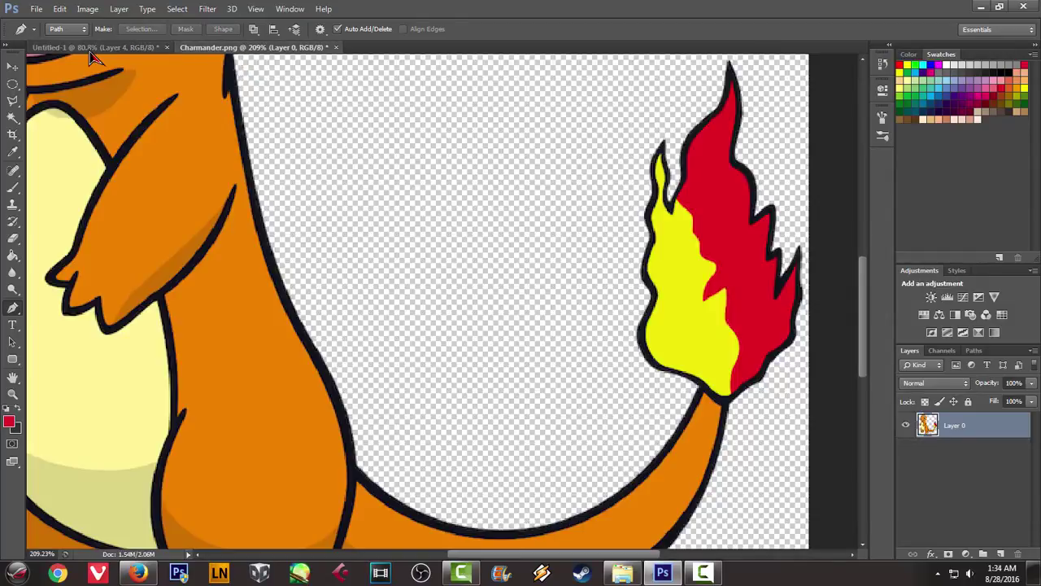
{"action": "left_click", "coordinate": [105, 47]}
Try a curved point up the flame's left side and undo both misplaced attempts
{"action": "mouse_move", "coordinate": [494, 342]}
{"action": "left_mouse_down"}
{"action": "mouse_move", "coordinate": [501, 316]}
{"action": "mouse_move", "coordinate": [529, 313]}
{"action": "left_mouse_up"}
{"action": "key", "text": "ctrl+z"}
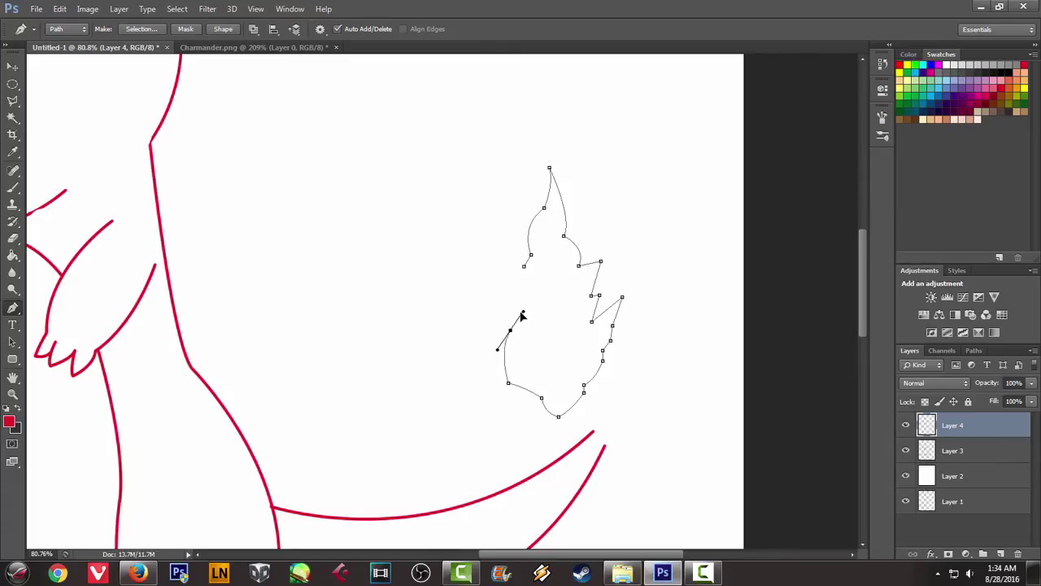
{"action": "left_click_drag", "start_coordinate": [529, 313], "coordinate": [518, 314]}
{"action": "key", "text": "ctrl+z"}
{"action": "left_click", "coordinate": [244, 49]}
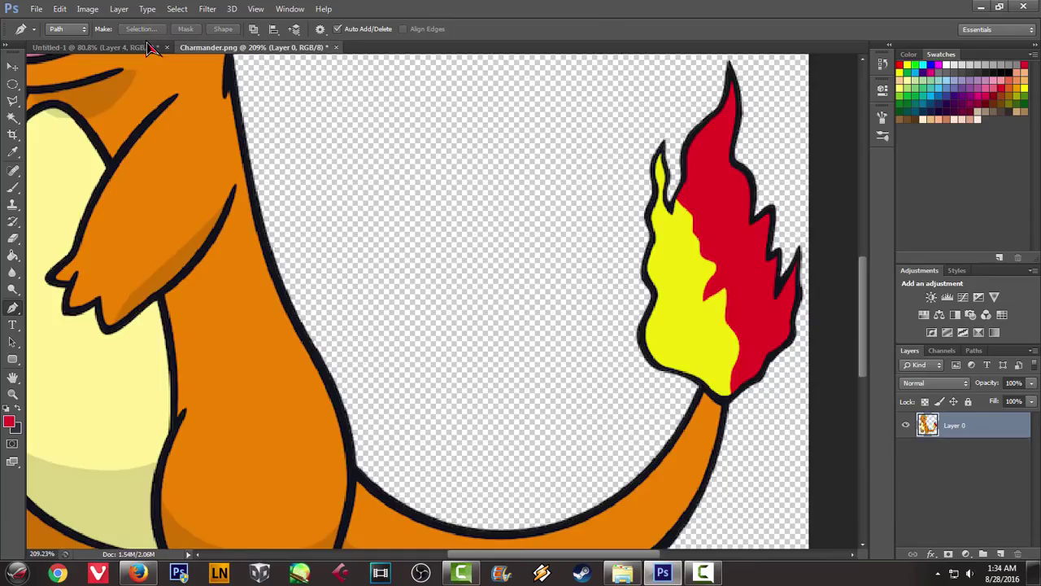
{"action": "left_click", "coordinate": [92, 49]}
Add a curved point and a corner point up the flame's left side
{"action": "left_click_drag", "start_coordinate": [525, 332], "coordinate": [540, 309]}
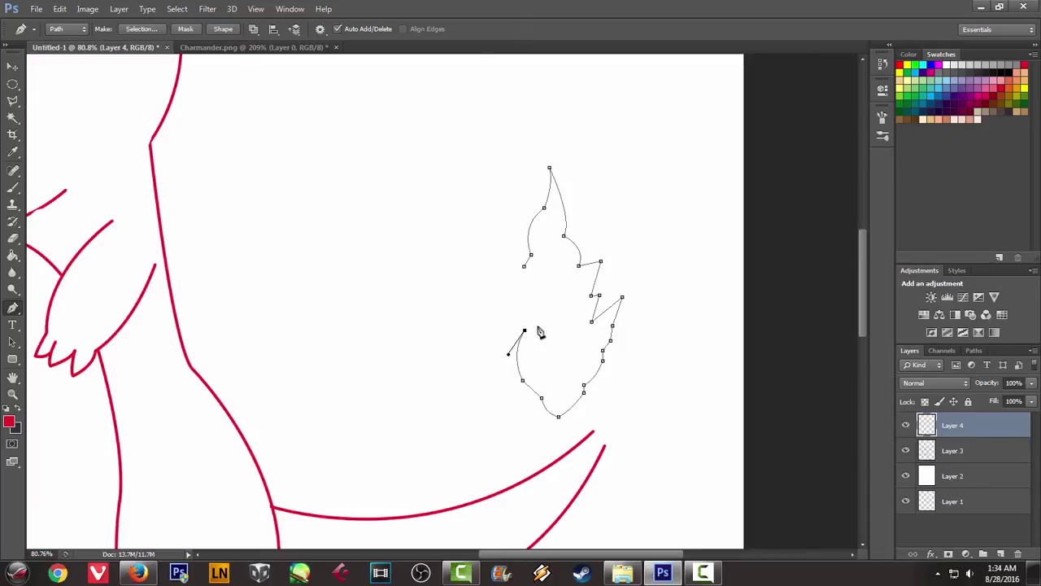
{"action": "left_click", "coordinate": [232, 49]}
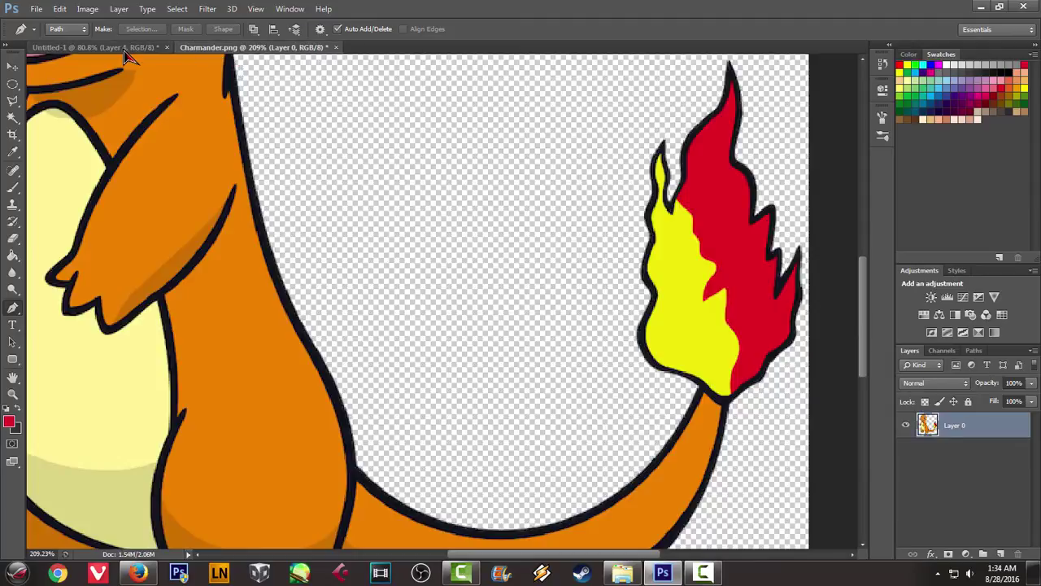
{"action": "left_click", "coordinate": [123, 49]}
{"action": "left_click", "coordinate": [511, 311]}
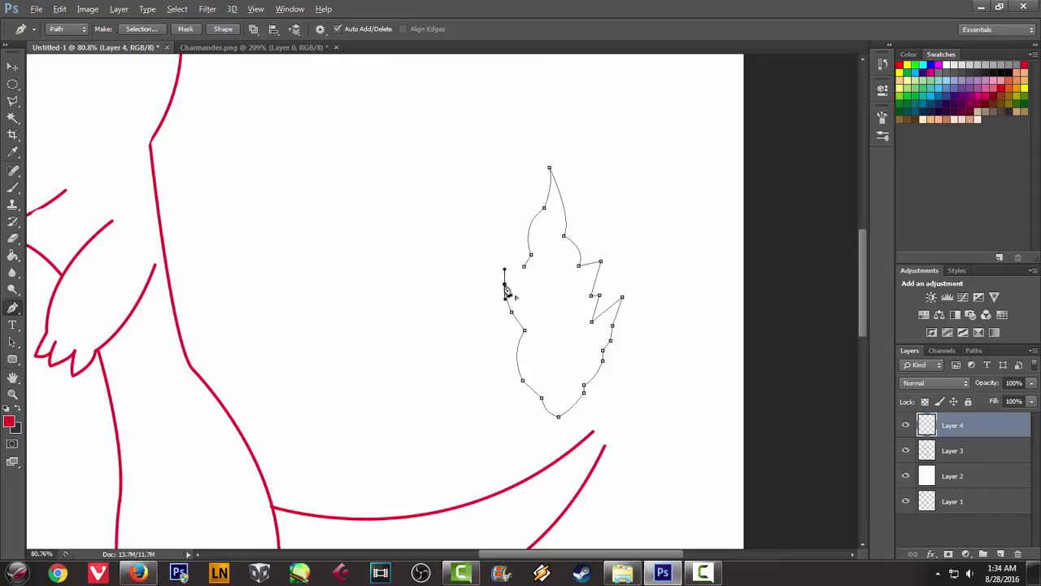
{"action": "left_click", "coordinate": [204, 48]}
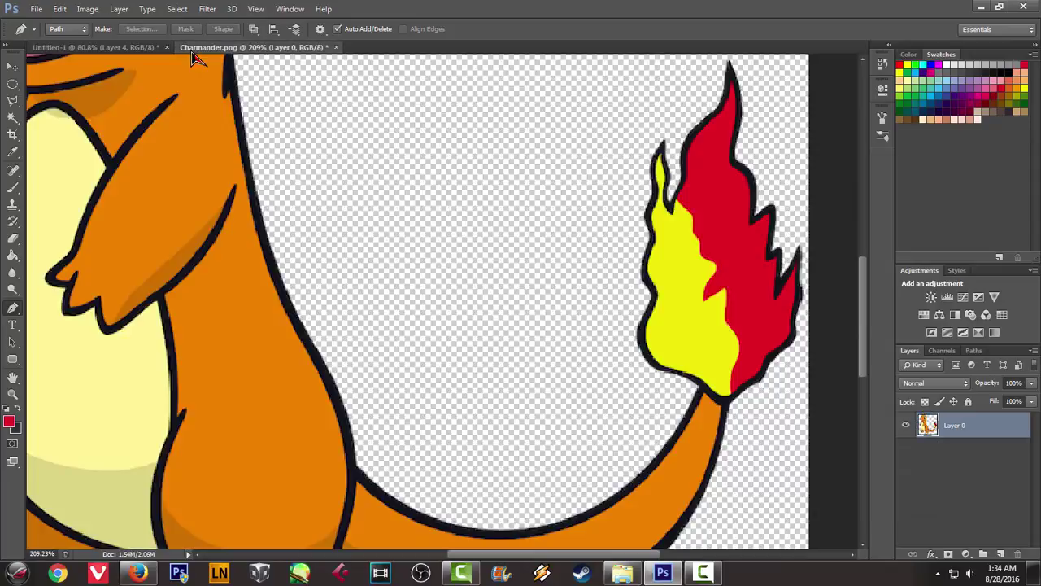
{"action": "left_click", "coordinate": [94, 47]}
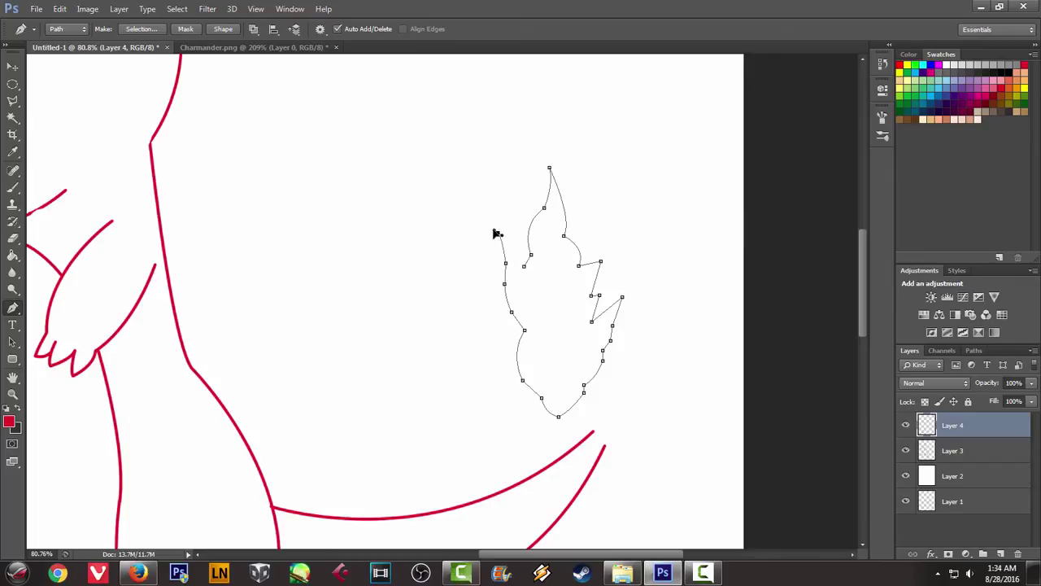
Add a sharp upper-left corner and close the flame path at its start
{"action": "left_click_drag", "start_coordinate": [518, 262], "coordinate": [514, 278]}
{"action": "left_click", "coordinate": [517, 263], "text": "alt"}
{"action": "left_click", "coordinate": [523, 270]}
Stroke the closed flame path in red, then delete the path
{"action": "right_click", "coordinate": [570, 300]}
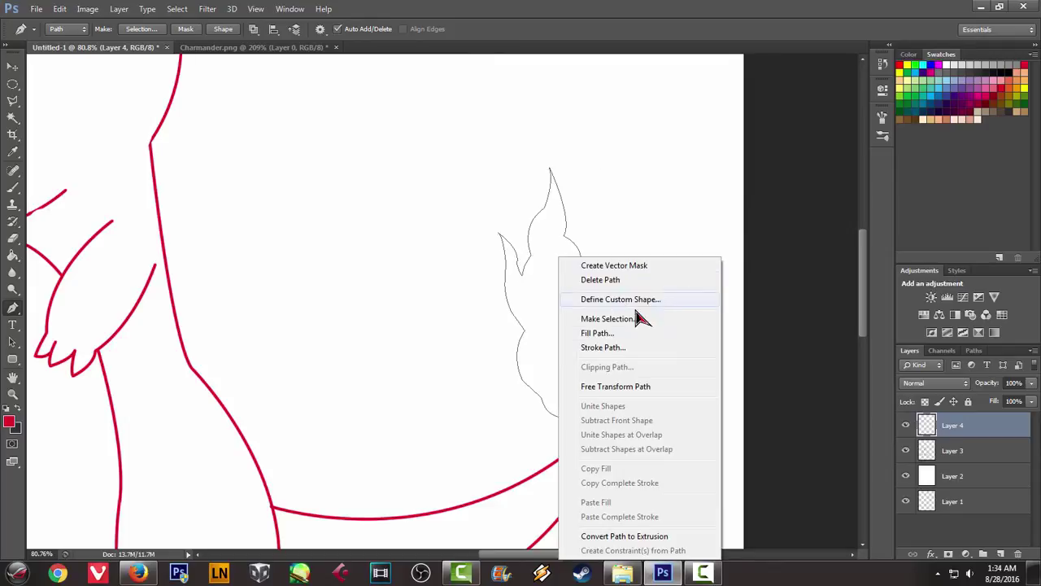
{"action": "left_click", "coordinate": [607, 348]}
{"action": "left_click", "coordinate": [609, 200]}
{"action": "right_click", "coordinate": [623, 176]}
{"action": "left_click", "coordinate": [664, 199]}
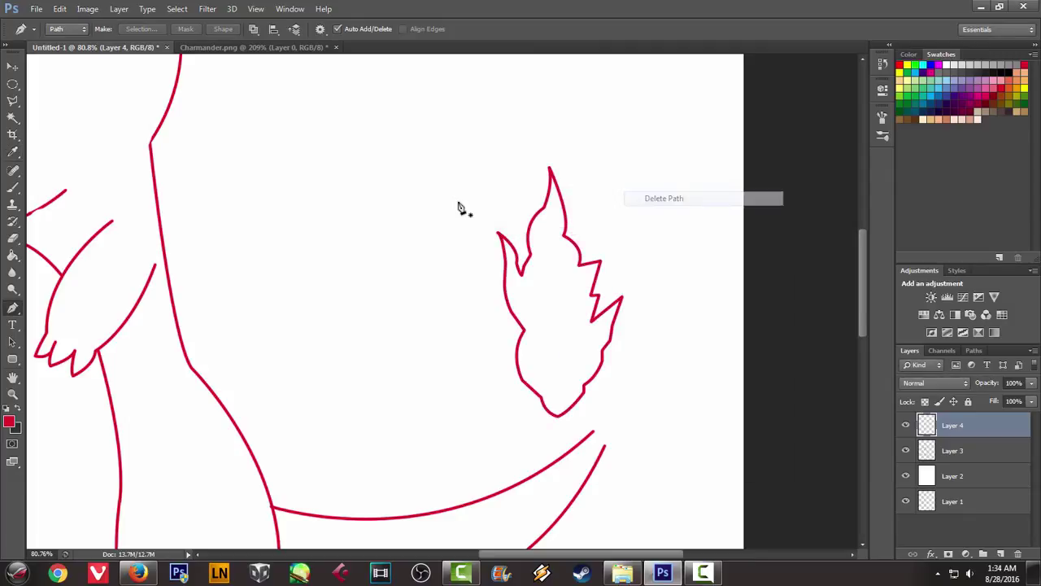
Move the red flame onto the tail tip with the Move tool
{"action": "scroll", "coordinate": [452, 206], "scroll_direction": "down", "scroll_amount": 2}
{"action": "scroll", "coordinate": [279, 133], "scroll_direction": "down", "scroll_amount": 2}
{"action": "key", "text": "v"}
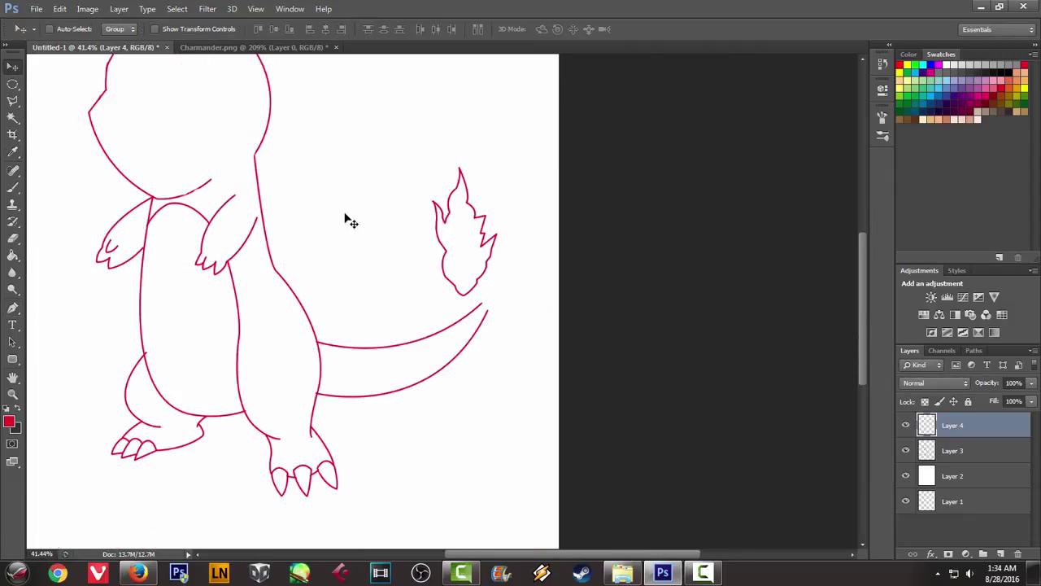
{"action": "left_click_drag", "start_coordinate": [470, 260], "coordinate": [492, 275]}
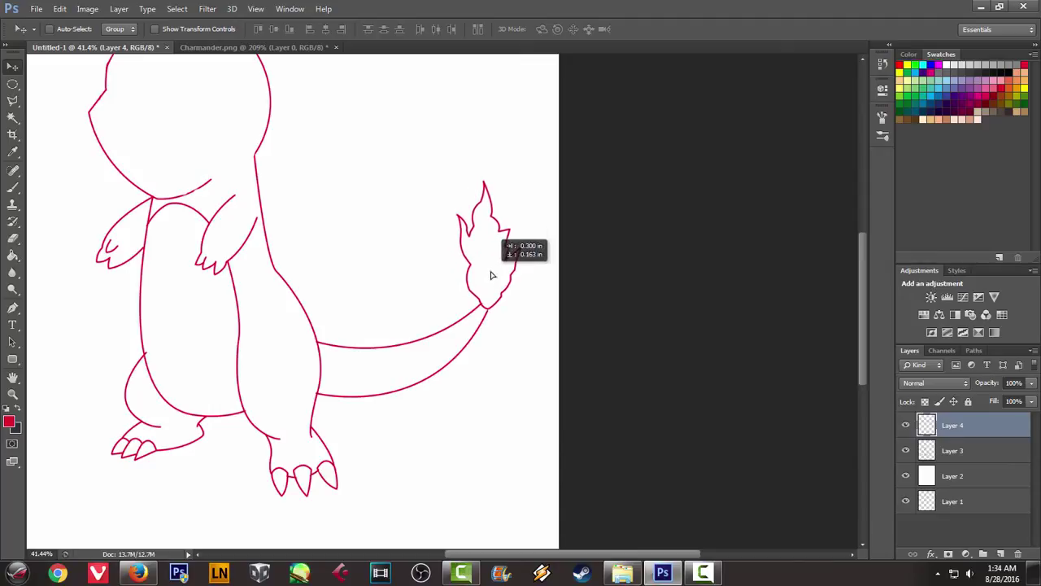
Merge Layer 3 and Layer 4 into a single line-art layer
{"action": "left_click", "coordinate": [228, 49]}
{"action": "left_click", "coordinate": [110, 49]}
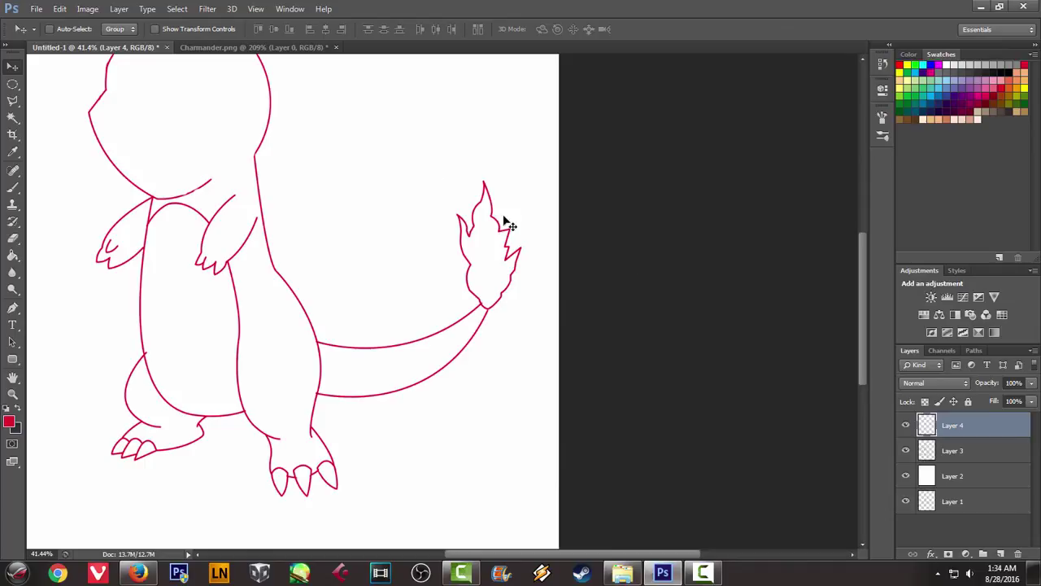
{"action": "left_click", "coordinate": [954, 458], "text": "ctrl"}
{"action": "right_click", "coordinate": [954, 458]}
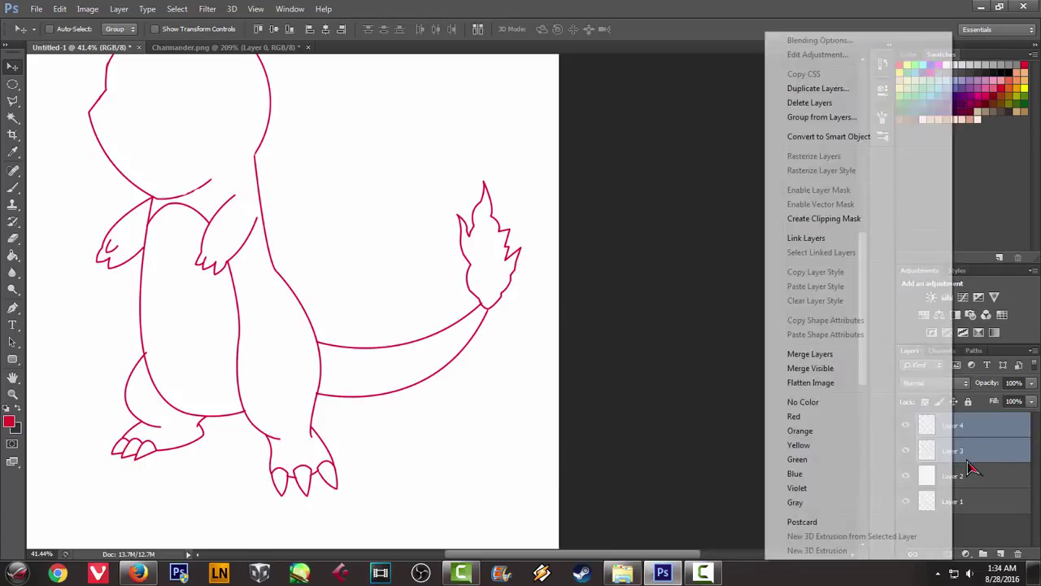
{"action": "left_click", "coordinate": [805, 353]}
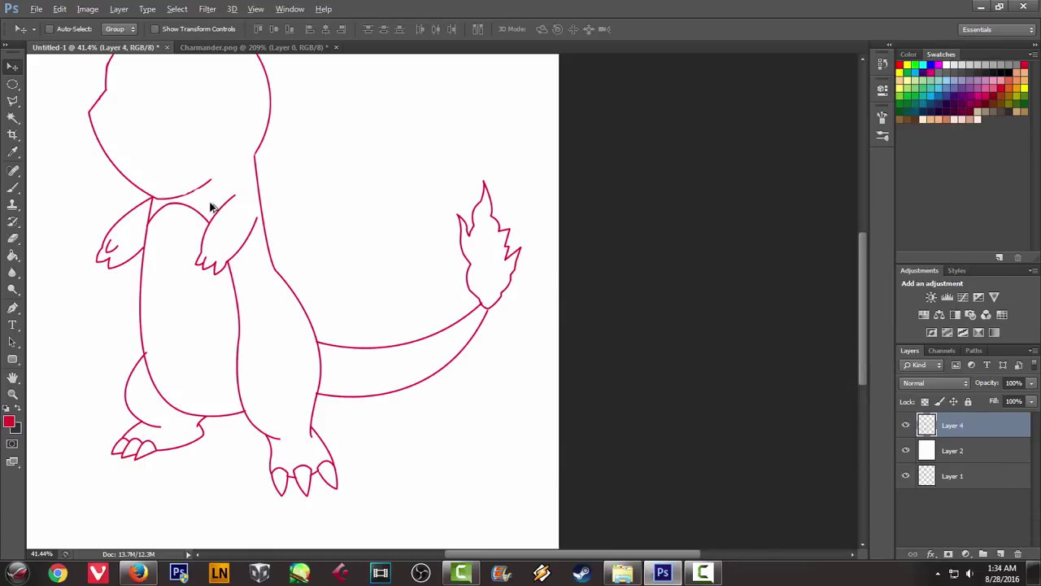
Pan the coloured reference to Charmander's head, then go back to the line art
{"action": "scroll", "coordinate": [218, 213], "scroll_direction": "down", "scroll_amount": 2}
{"action": "scroll", "coordinate": [209, 203], "scroll_direction": "down", "scroll_amount": 2}
{"action": "scroll", "coordinate": [179, 181], "scroll_direction": "up", "scroll_amount": 1}
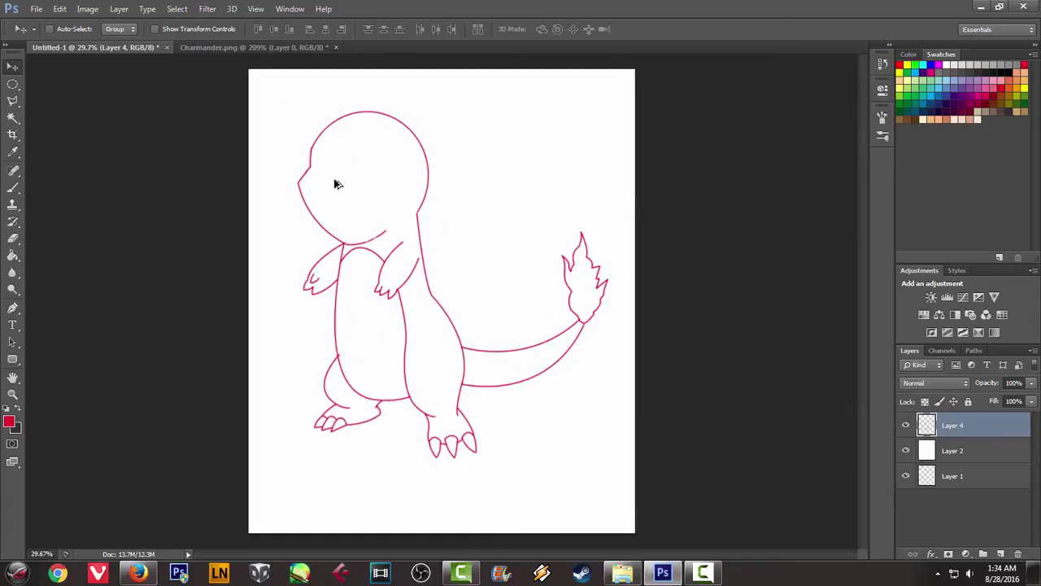
{"action": "scroll", "coordinate": [255, 158], "scroll_direction": "up", "scroll_amount": 2}
{"action": "scroll", "coordinate": [414, 230], "scroll_direction": "up", "scroll_amount": 2}
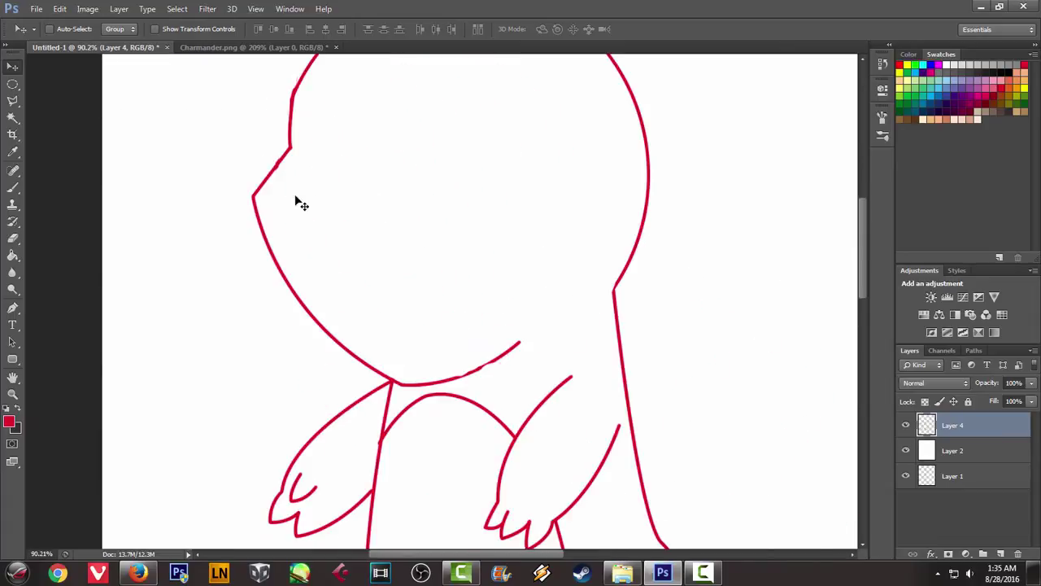
{"action": "left_click", "coordinate": [213, 48]}
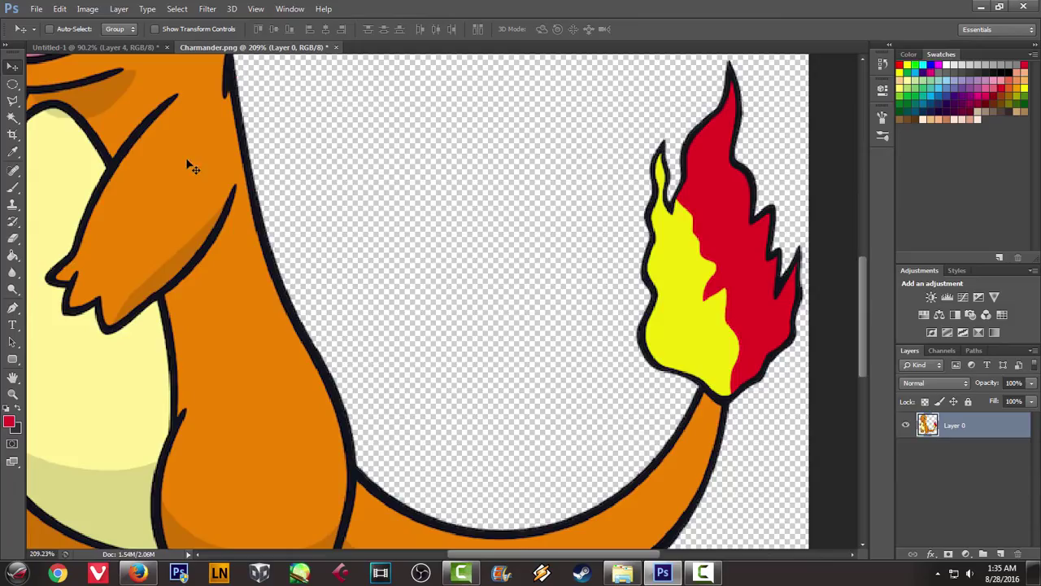
{"action": "left_click_drag", "start_coordinate": [195, 175], "coordinate": [360, 281]}
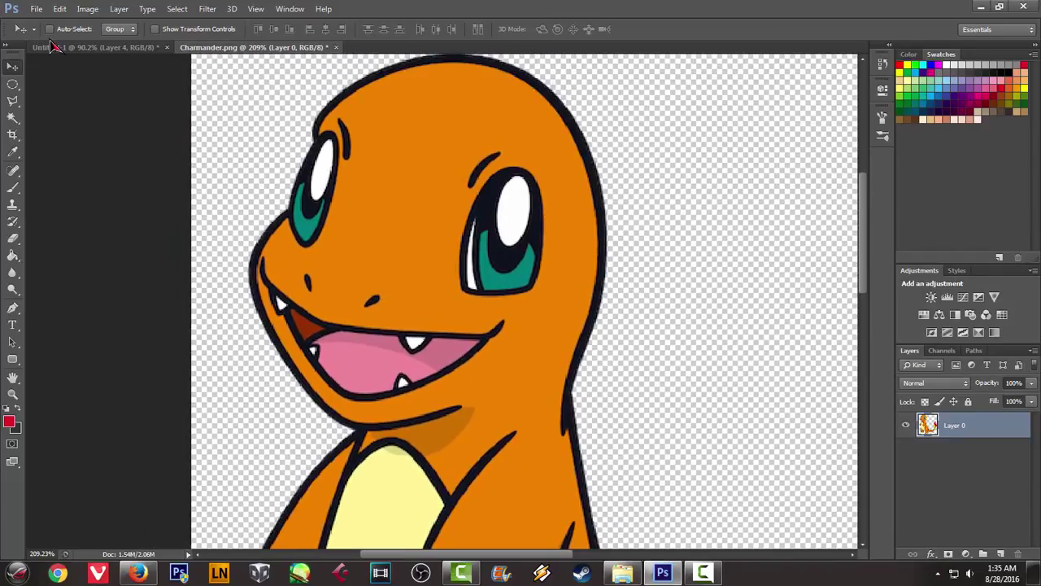
{"action": "left_click", "coordinate": [61, 47]}
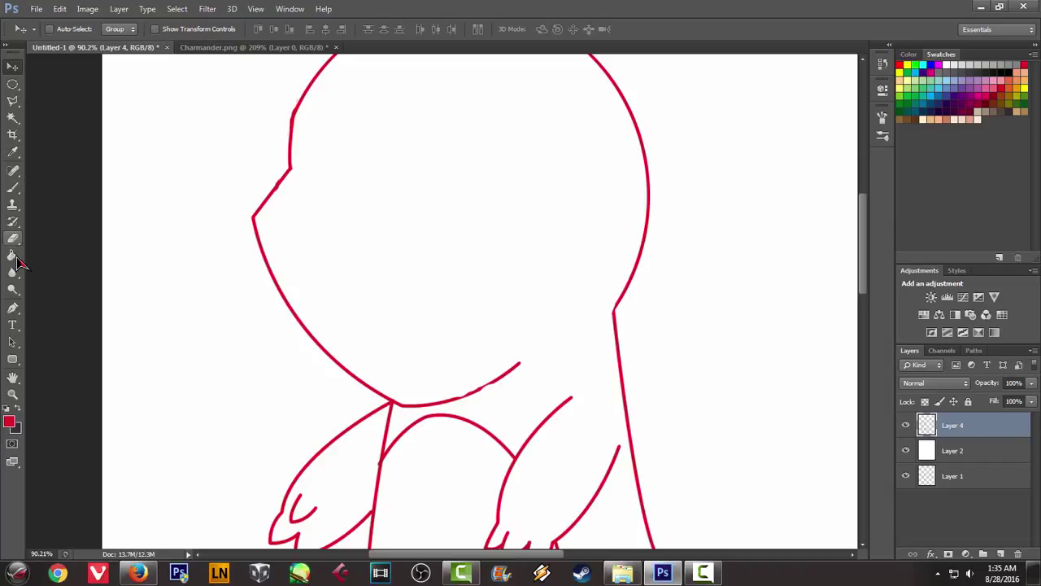
Pen-draw a sharper snout tip, stroke it in red, and delete the path
{"action": "left_click", "coordinate": [13, 310]}
{"action": "left_click", "coordinate": [289, 170]}
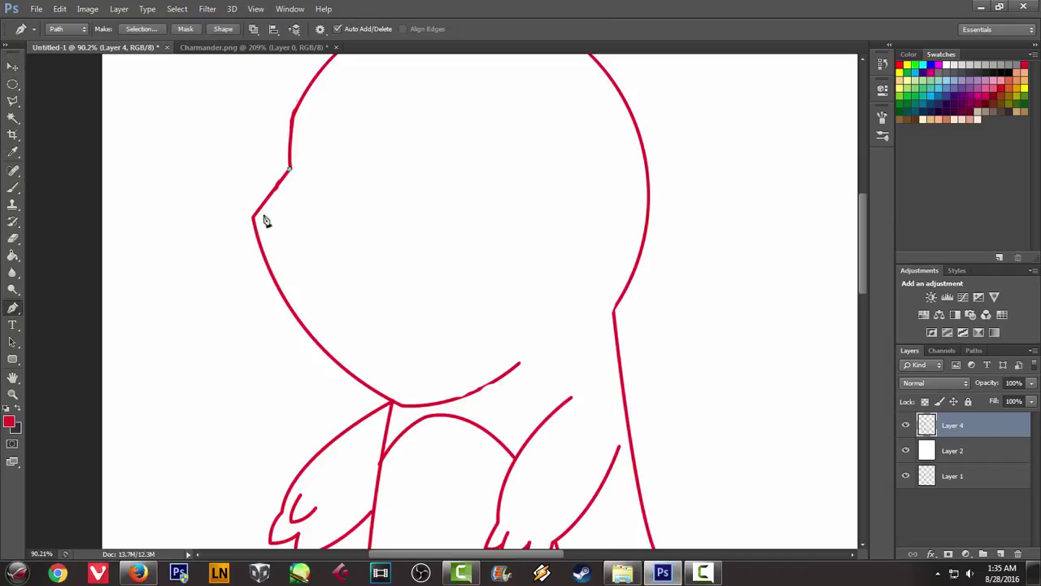
{"action": "left_click_drag", "start_coordinate": [257, 236], "coordinate": [255, 271]}
{"action": "right_click", "coordinate": [322, 229]}
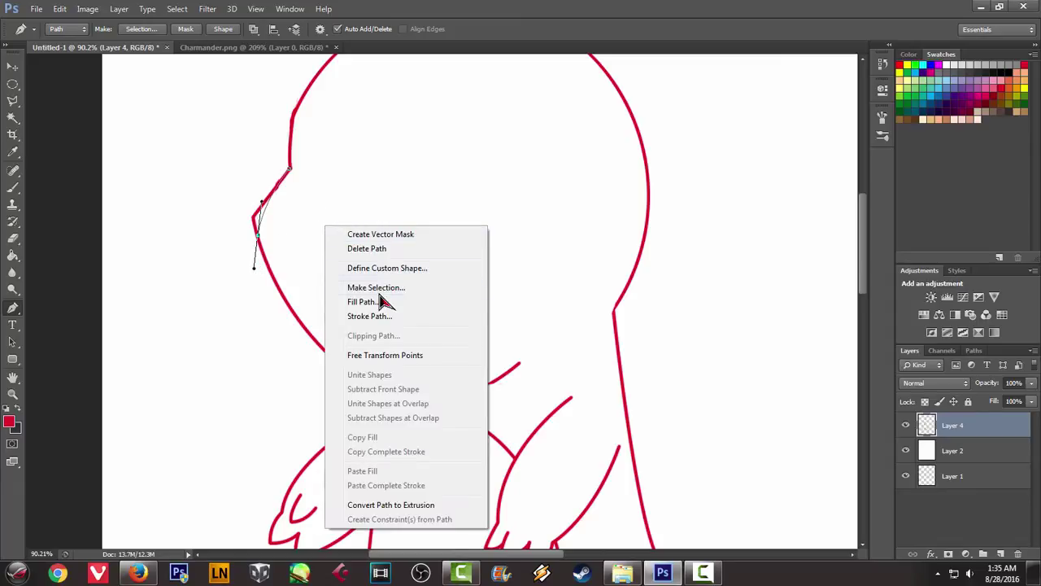
{"action": "left_click", "coordinate": [387, 315]}
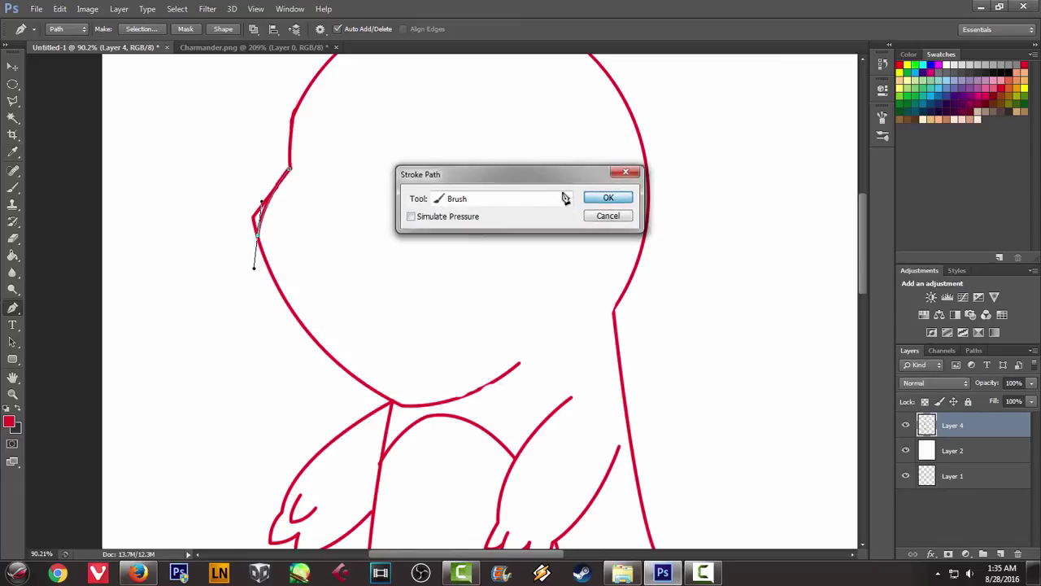
{"action": "left_click", "coordinate": [607, 199]}
{"action": "right_click", "coordinate": [562, 193]}
{"action": "left_click", "coordinate": [602, 213]}
Erase the stray red end at the snout and bring up the Charmander reference
{"action": "key", "text": "e"}
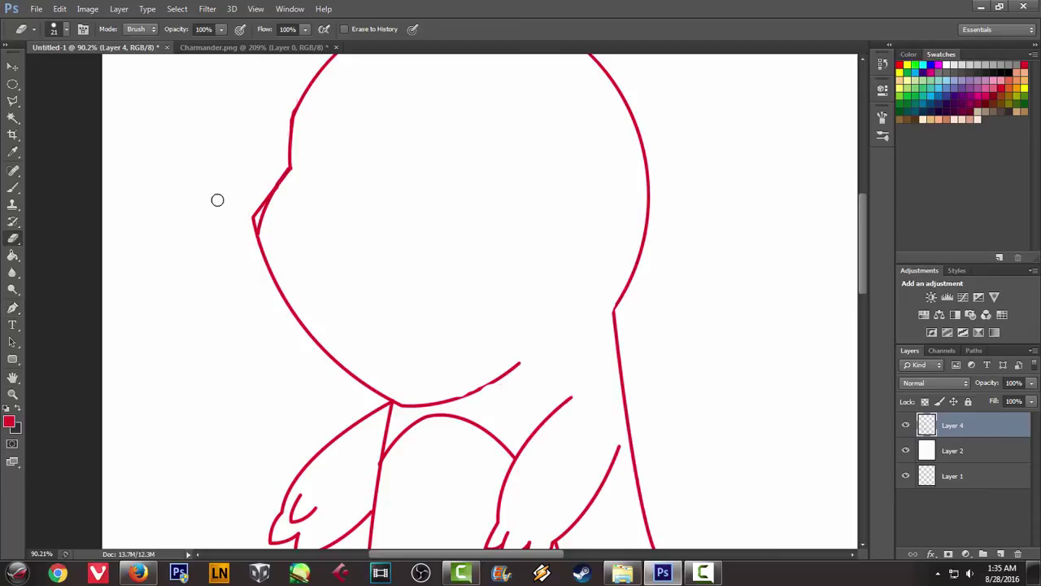
{"action": "left_click_drag", "start_coordinate": [247, 209], "coordinate": [261, 191]}
{"action": "scroll", "coordinate": [242, 172], "scroll_direction": "down", "scroll_amount": 3}
{"action": "scroll", "coordinate": [427, 204], "scroll_direction": "up", "scroll_amount": 2}
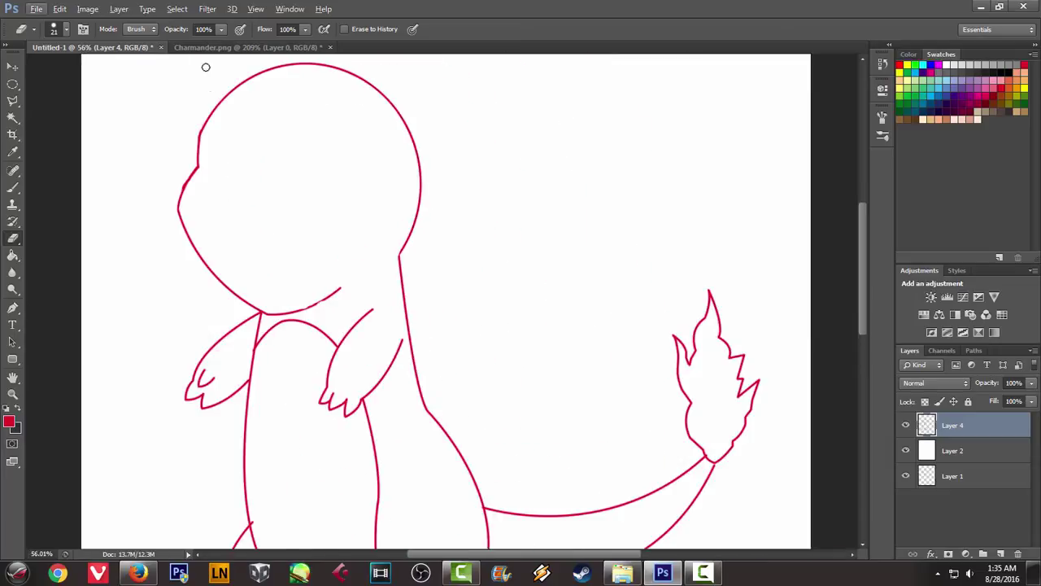
{"action": "left_click", "coordinate": [207, 47]}
{"action": "scroll", "coordinate": [379, 109], "scroll_direction": "up", "scroll_amount": 1}
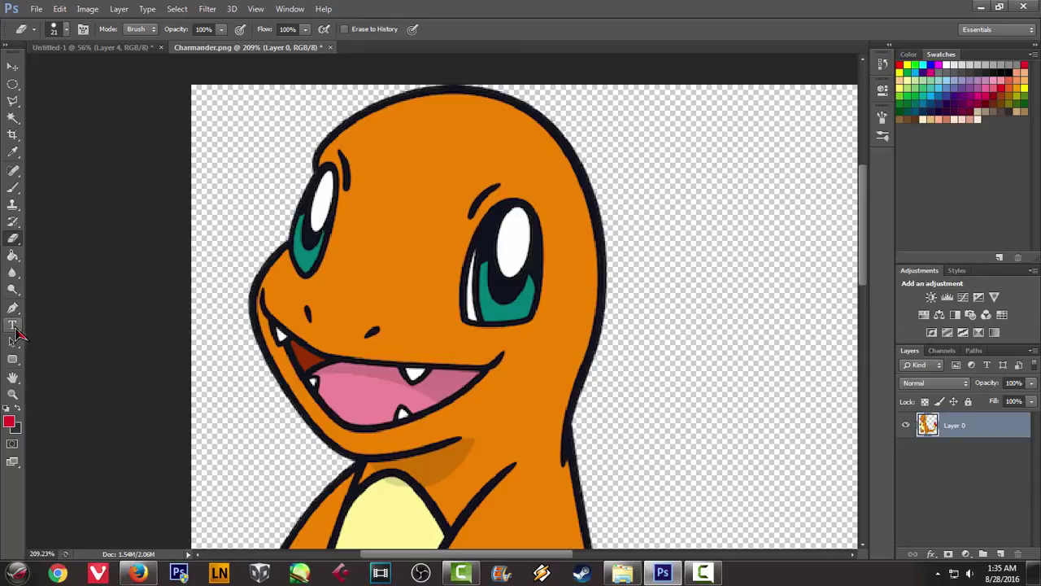
{"action": "left_click", "coordinate": [14, 309]}
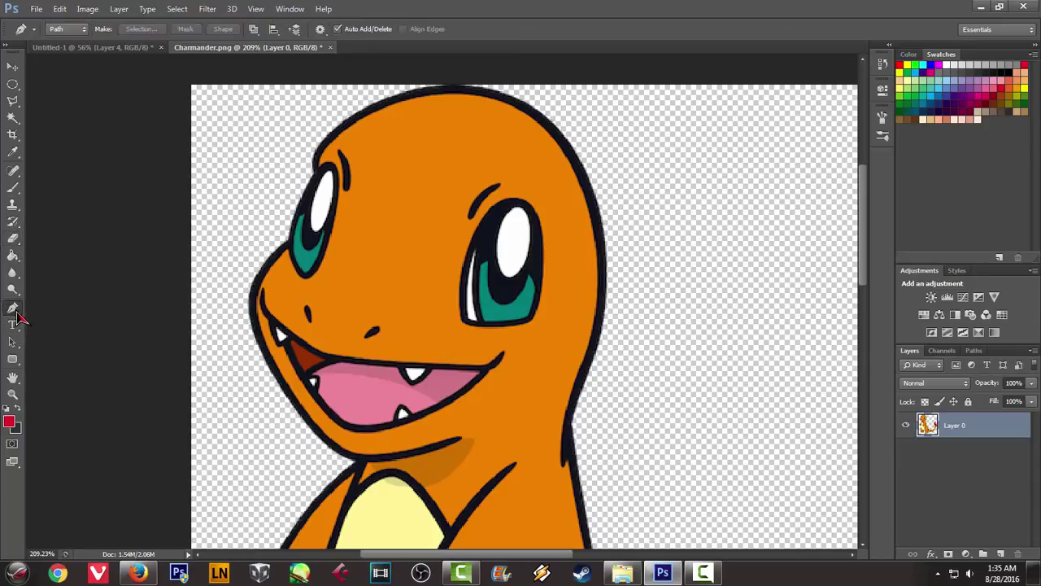
Pen-draw a flatter curve down the back of the head, stroke it red, delete the path
{"action": "left_click", "coordinate": [122, 49]}
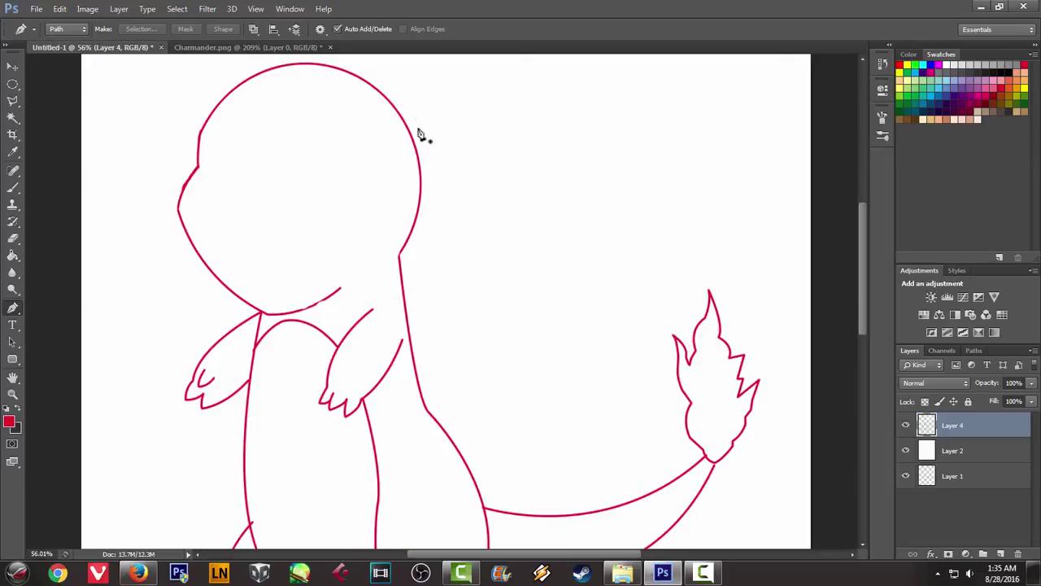
{"action": "left_click", "coordinate": [388, 102]}
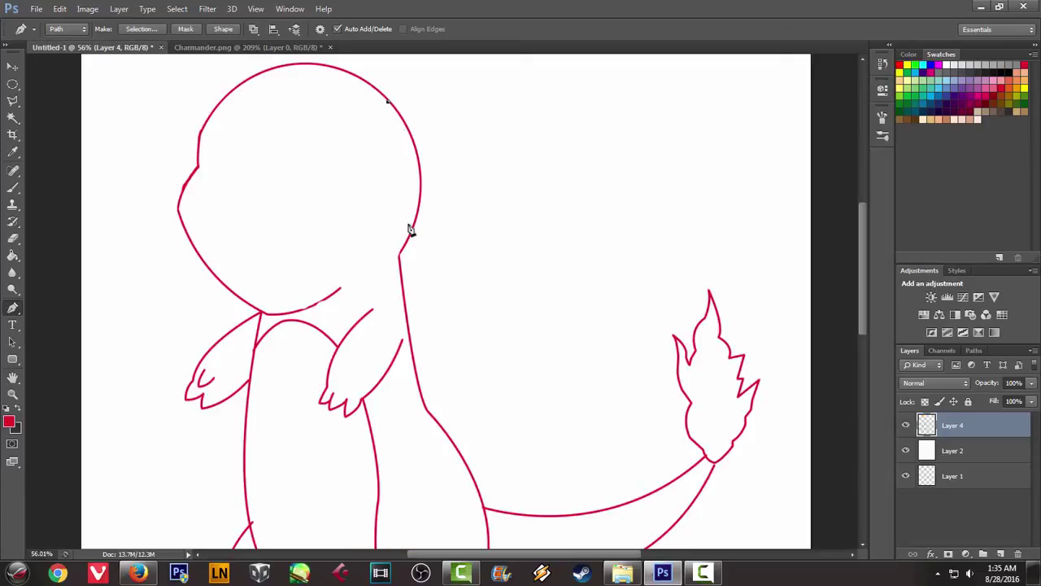
{"action": "left_click_drag", "start_coordinate": [398, 255], "coordinate": [378, 361]}
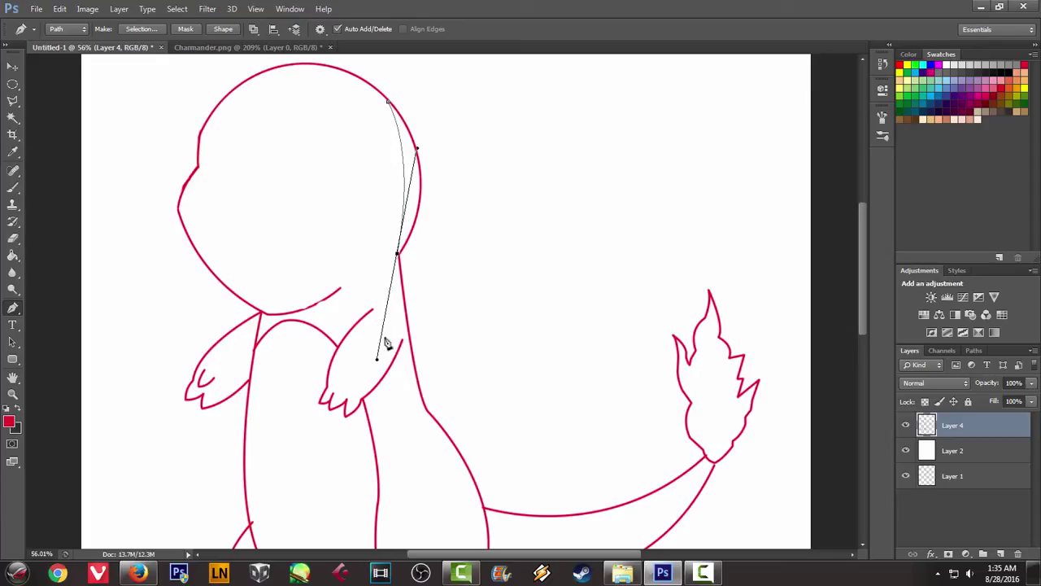
{"action": "left_click", "coordinate": [398, 256]}
{"action": "right_click", "coordinate": [513, 137]}
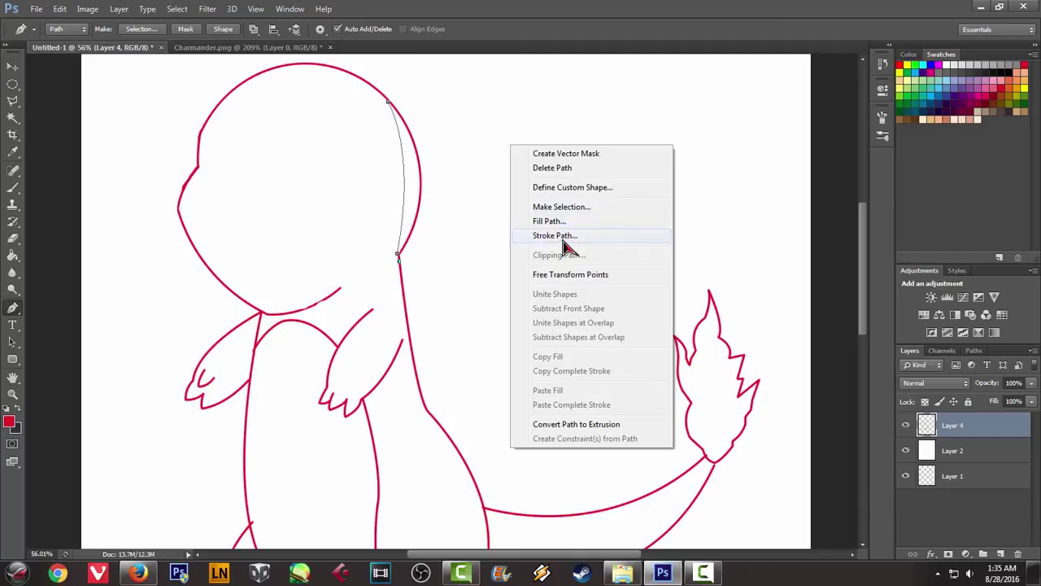
{"action": "left_click", "coordinate": [570, 233]}
{"action": "left_click", "coordinate": [609, 199]}
{"action": "right_click", "coordinate": [553, 81]}
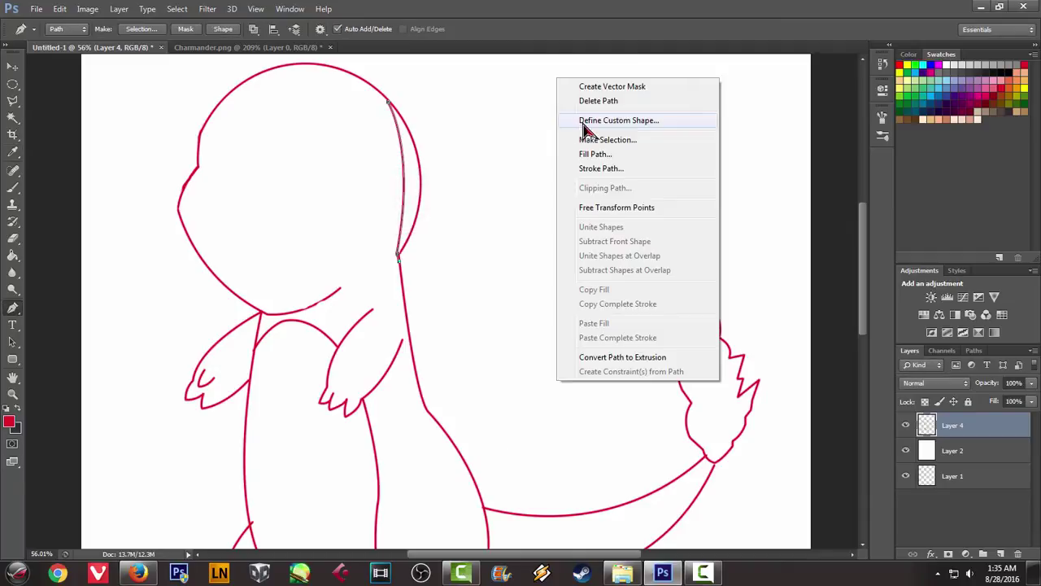
{"action": "left_click", "coordinate": [581, 101]}
Erase the old bulging back-of-head line
{"action": "scroll", "coordinate": [458, 139], "scroll_direction": "up", "scroll_amount": 3}
{"action": "scroll", "coordinate": [412, 114], "scroll_direction": "up", "scroll_amount": 3}
{"action": "scroll", "coordinate": [412, 114], "scroll_direction": "up", "scroll_amount": 1}
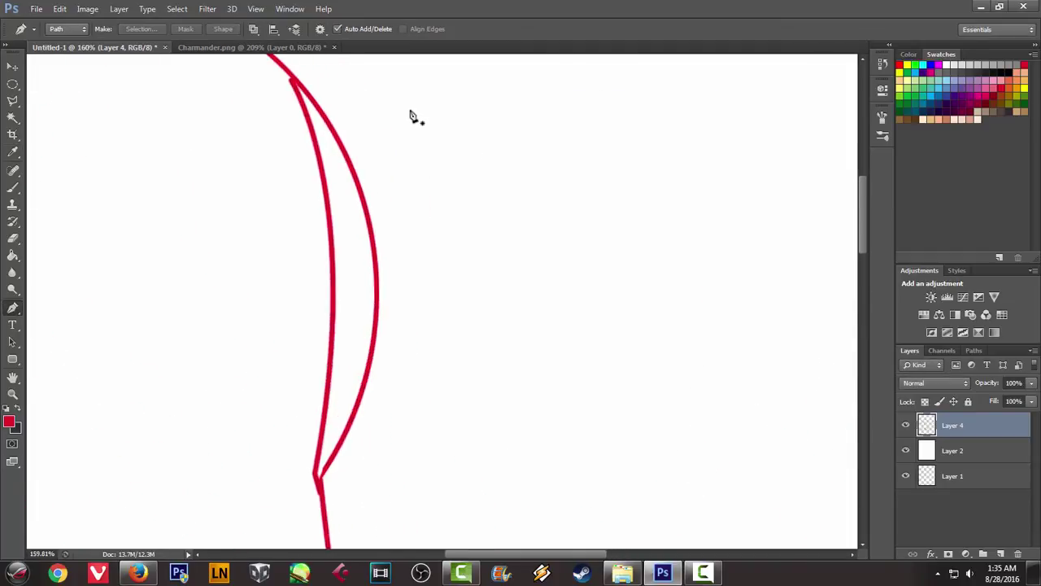
{"action": "key", "text": "e"}
{"action": "mouse_move", "coordinate": [298, 81]}
{"action": "left_mouse_down"}
{"action": "mouse_move", "coordinate": [372, 325]}
{"action": "mouse_move", "coordinate": [360, 406]}
{"action": "mouse_move", "coordinate": [325, 504]}
{"action": "left_mouse_up"}
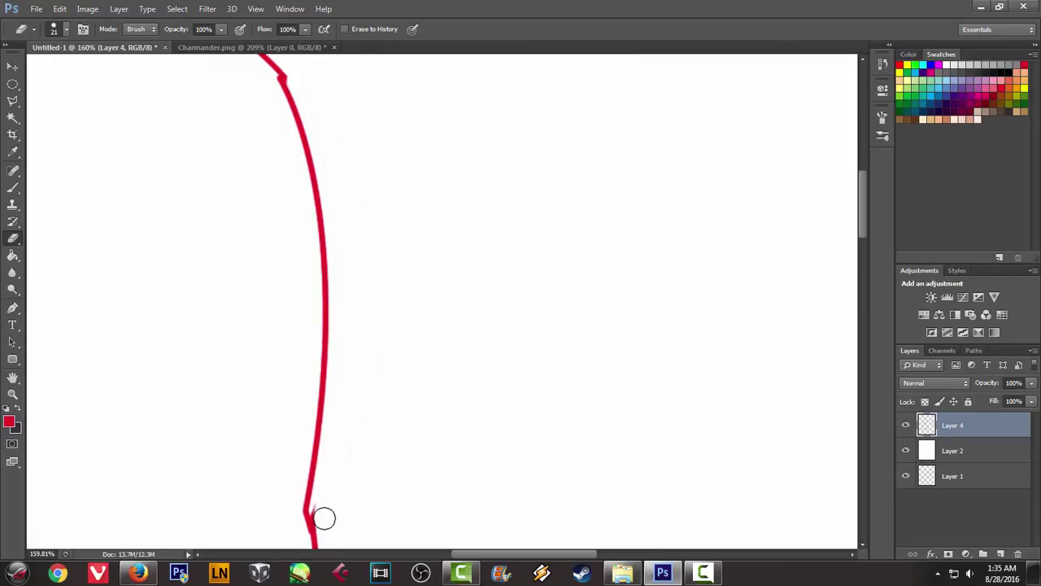
Reframe the view on the head outline and show the Charmander reference again
{"action": "scroll", "coordinate": [407, 228], "scroll_direction": "down", "scroll_amount": 6}
{"action": "scroll", "coordinate": [390, 202], "scroll_direction": "down", "scroll_amount": 2}
{"action": "scroll", "coordinate": [295, 131], "scroll_direction": "up", "scroll_amount": 2}
{"action": "scroll", "coordinate": [440, 127], "scroll_direction": "up", "scroll_amount": 2}
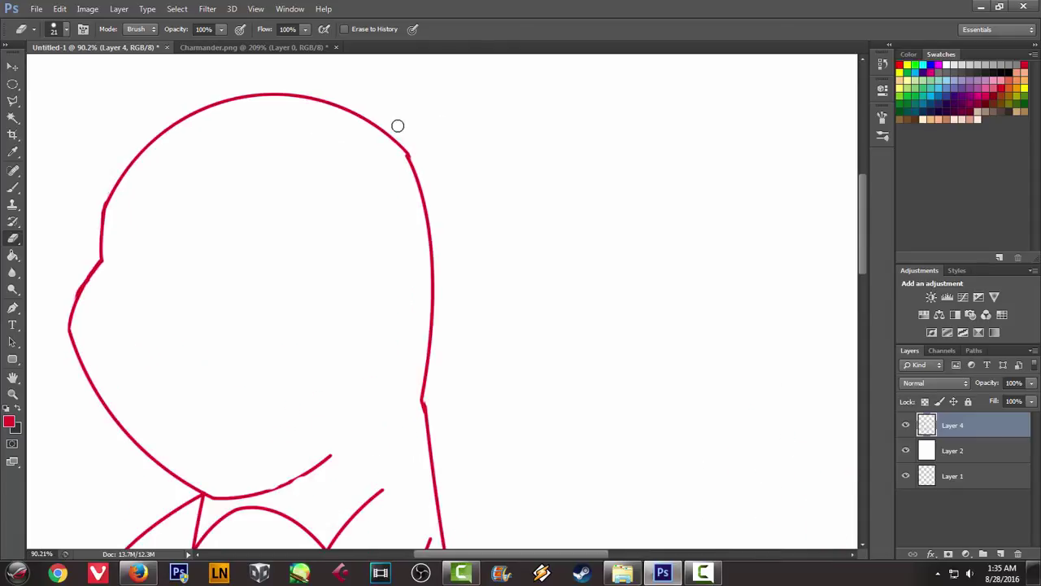
{"action": "scroll", "coordinate": [90, 175], "scroll_direction": "down", "scroll_amount": 1}
{"action": "scroll", "coordinate": [116, 186], "scroll_direction": "up", "scroll_amount": 2}
{"action": "scroll", "coordinate": [119, 198], "scroll_direction": "up", "scroll_amount": 1}
{"action": "left_click_drag", "start_coordinate": [66, 232], "coordinate": [174, 100]}
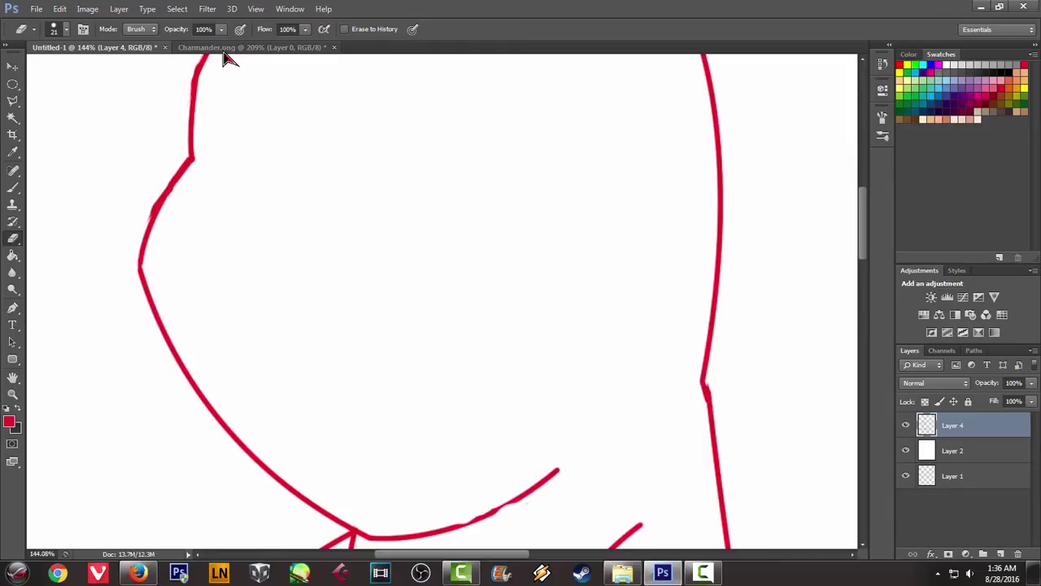
{"action": "left_click", "coordinate": [232, 47]}
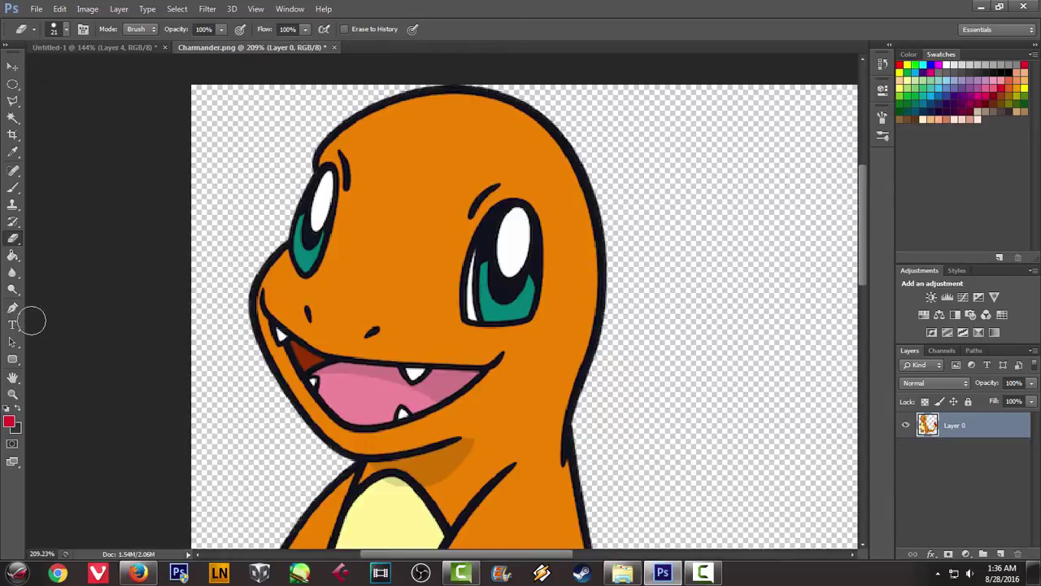
With the Pen tool, trace the left part of the upper lip as a short curve inside the snout
{"action": "left_click", "coordinate": [13, 325]}
{"action": "left_click", "coordinate": [12, 307]}
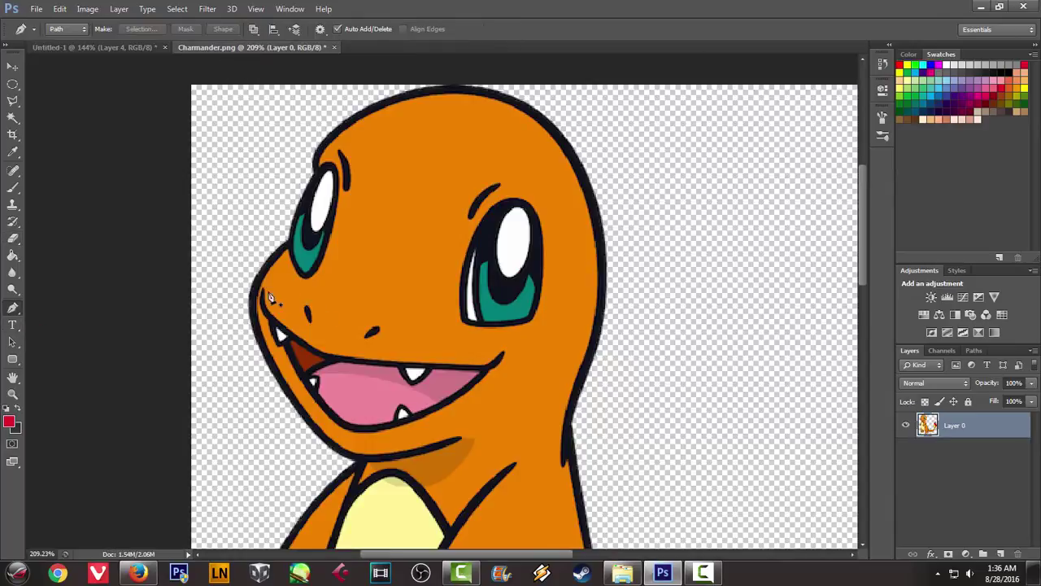
{"action": "left_click", "coordinate": [92, 49]}
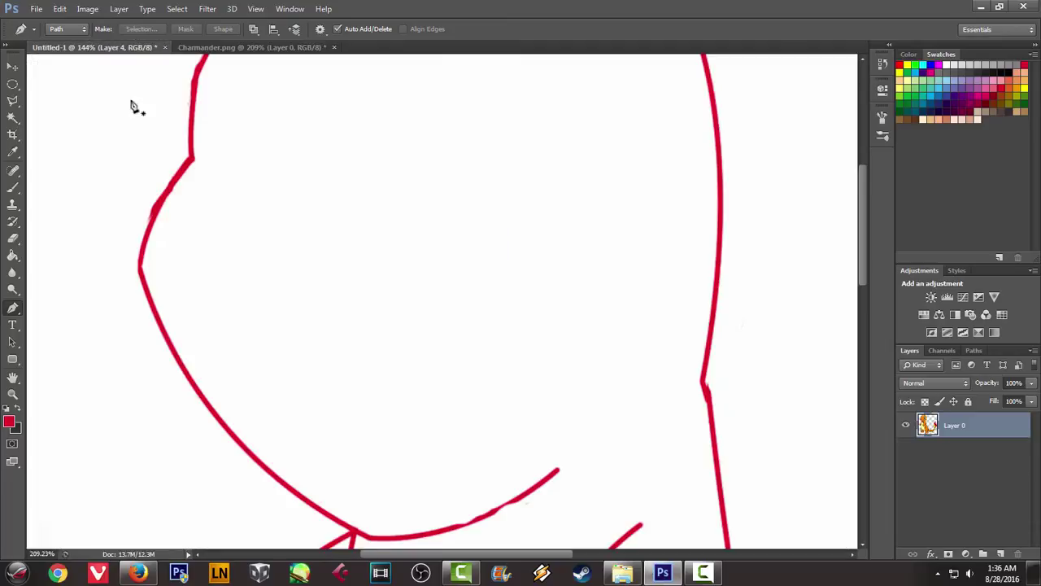
{"action": "left_click", "coordinate": [159, 257]}
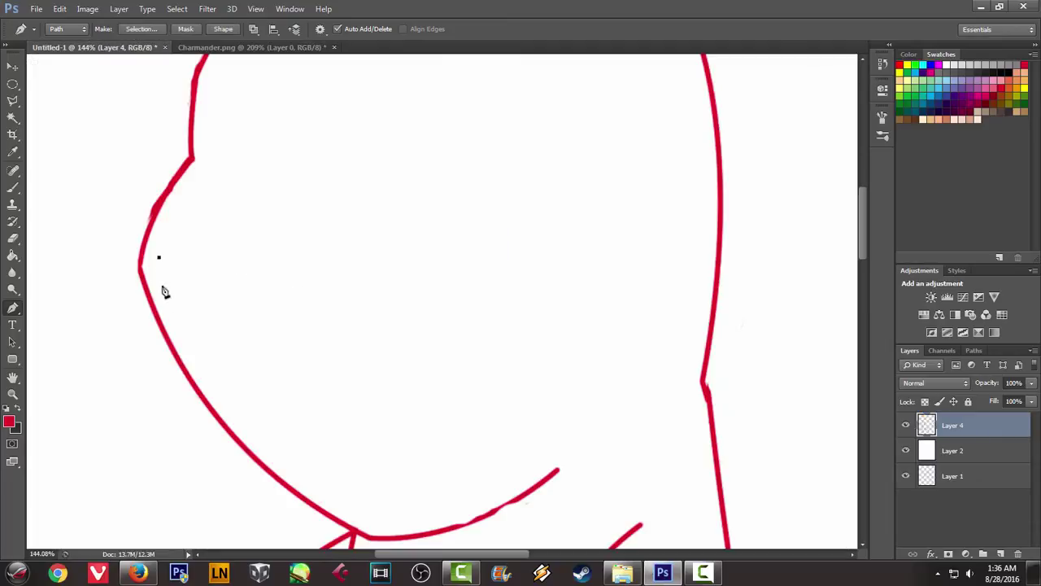
{"action": "left_click", "coordinate": [160, 280]}
{"action": "left_click_drag", "start_coordinate": [312, 373], "coordinate": [389, 398]}
{"action": "left_click", "coordinate": [313, 374], "text": "alt"}
{"action": "left_click", "coordinate": [213, 48]}
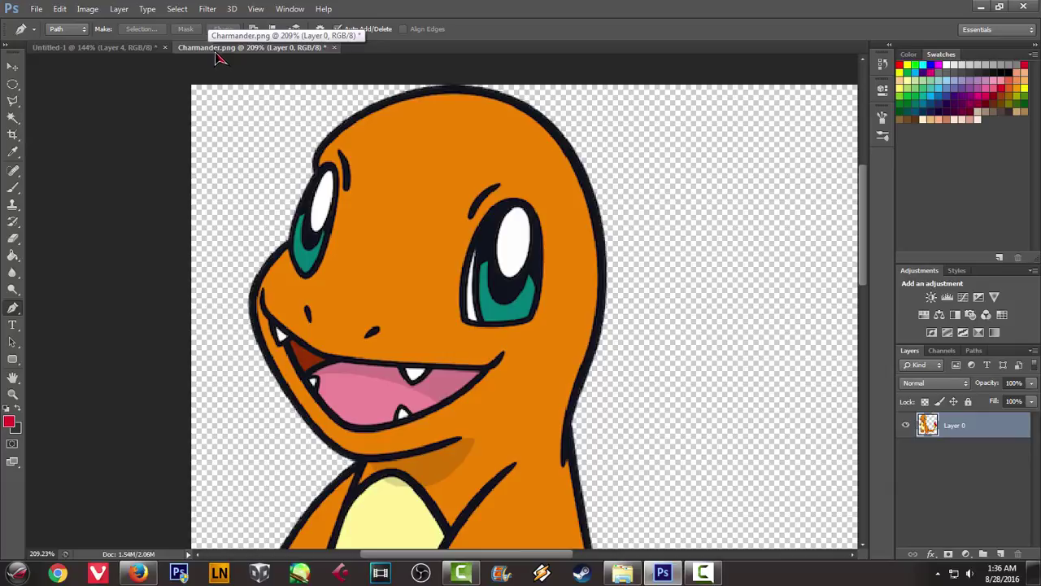
{"action": "left_click", "coordinate": [89, 48]}
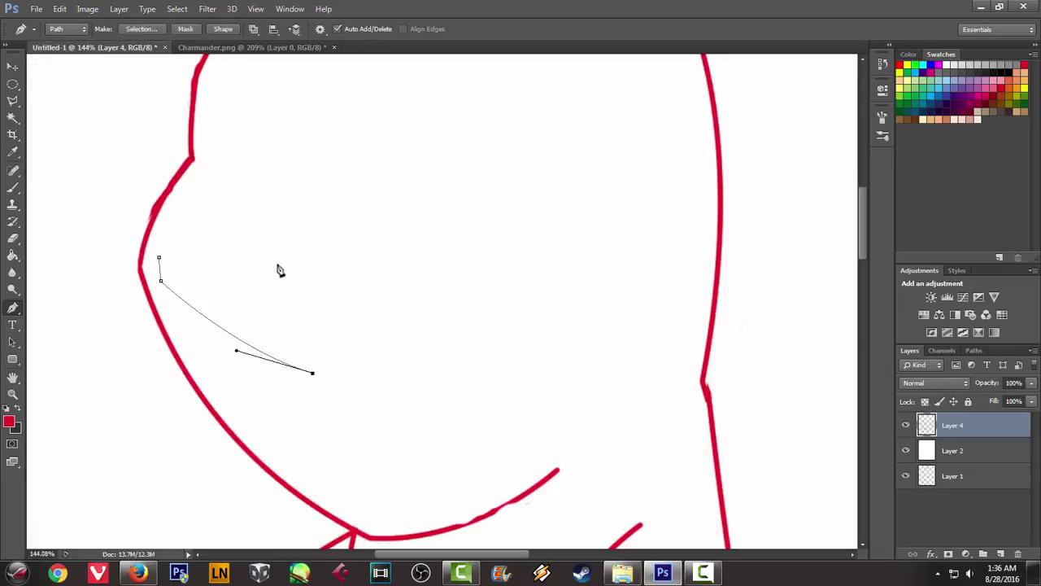
{"action": "key", "text": "ctrl+z"}
{"action": "left_click_drag", "start_coordinate": [266, 345], "coordinate": [305, 355]}
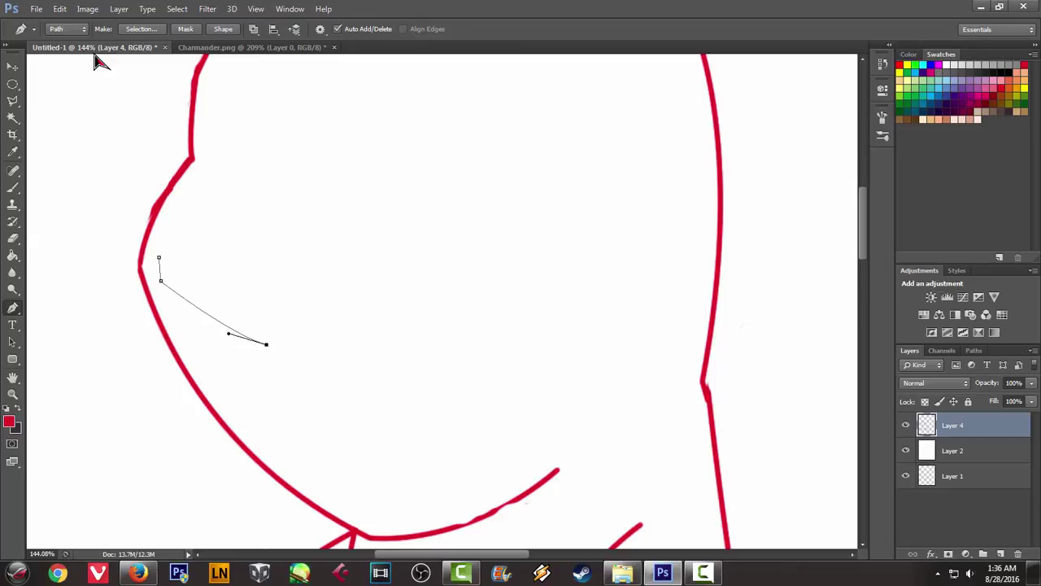
Extend the lip path across the face, ending in an upturned right corner
{"action": "left_click", "coordinate": [236, 50]}
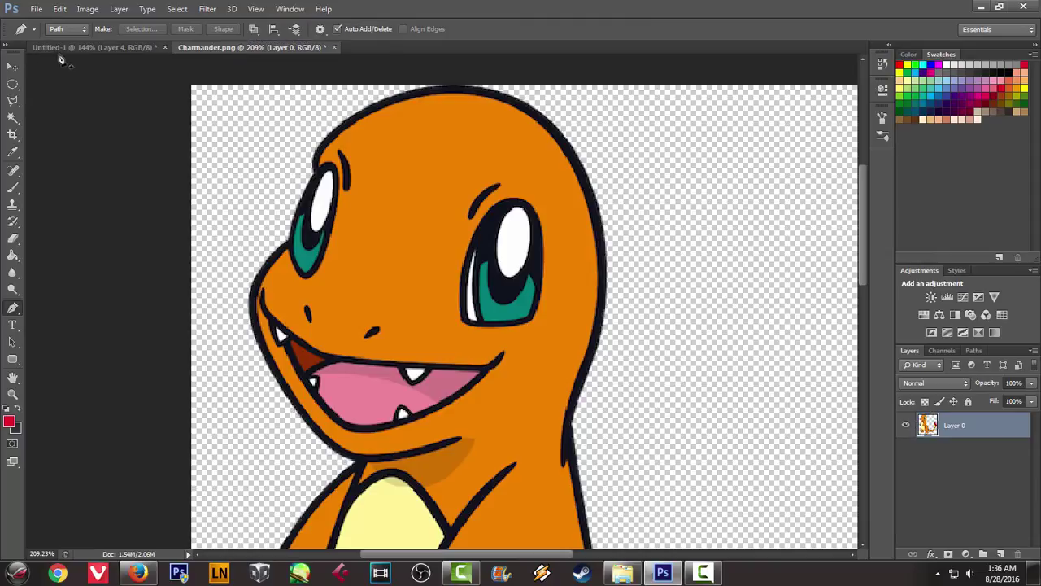
{"action": "left_click", "coordinate": [89, 48]}
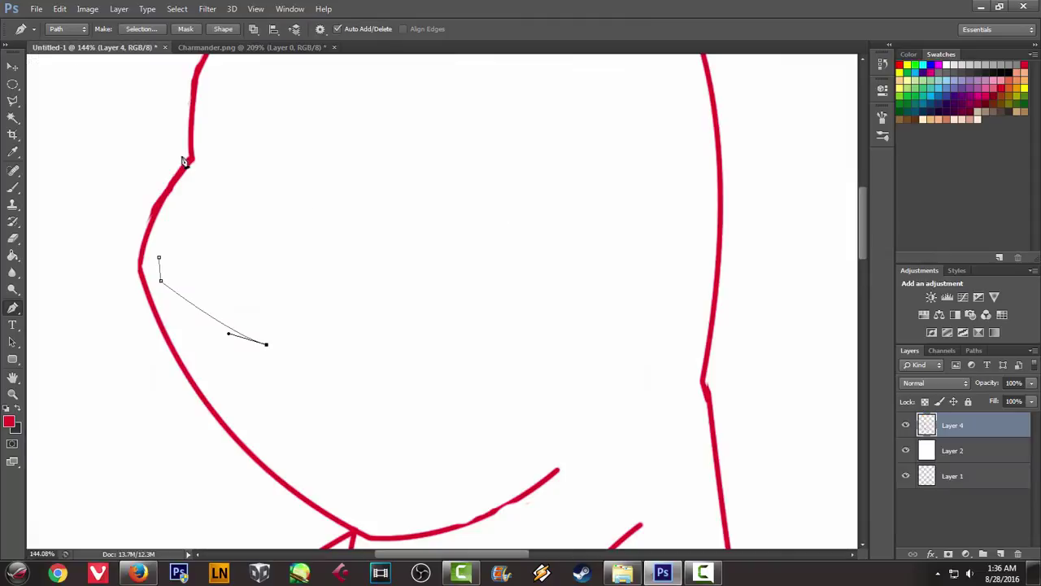
{"action": "left_click", "coordinate": [543, 323]}
{"action": "left_click_drag", "start_coordinate": [548, 320], "coordinate": [612, 283]}
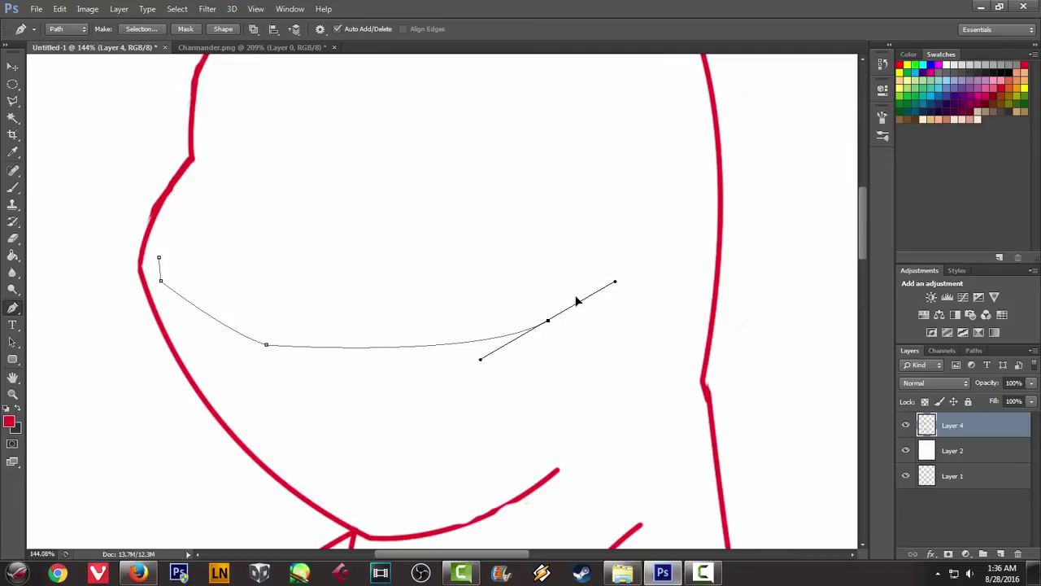
{"action": "left_click", "coordinate": [548, 320], "text": "alt"}
{"action": "left_click", "coordinate": [269, 47]}
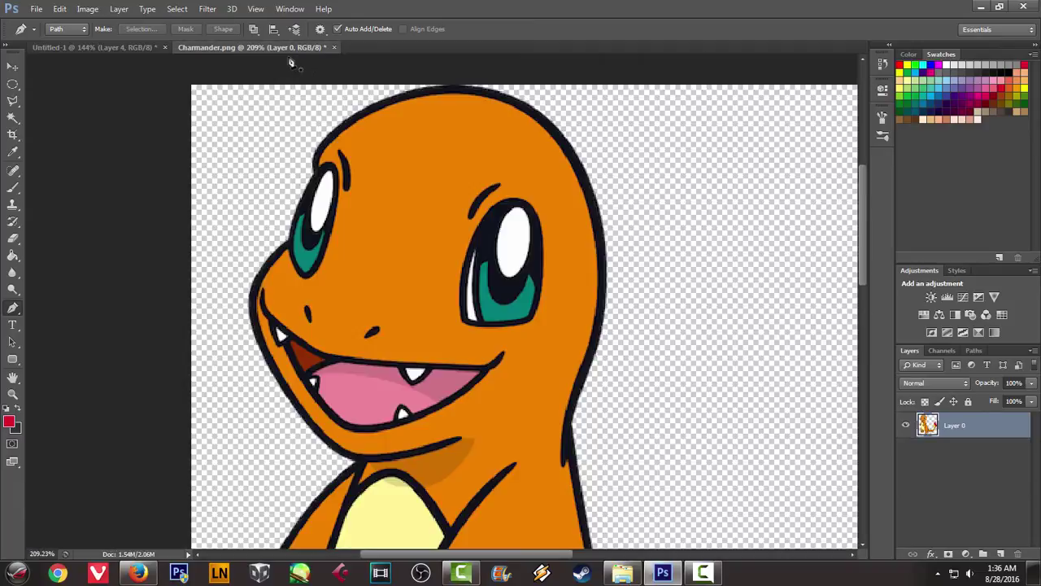
{"action": "left_click", "coordinate": [96, 47]}
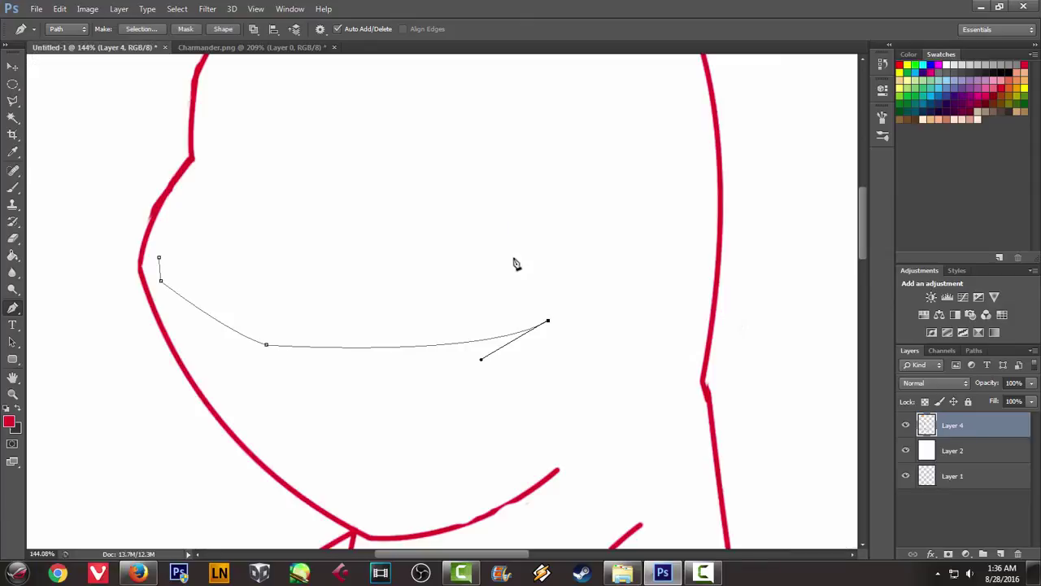
{"action": "mouse_move", "coordinate": [569, 288]}
{"action": "left_mouse_down"}
{"action": "mouse_move", "coordinate": [568, 259]}
{"action": "mouse_move", "coordinate": [554, 262]}
{"action": "left_mouse_up"}
{"action": "key", "text": "ctrl+z"}
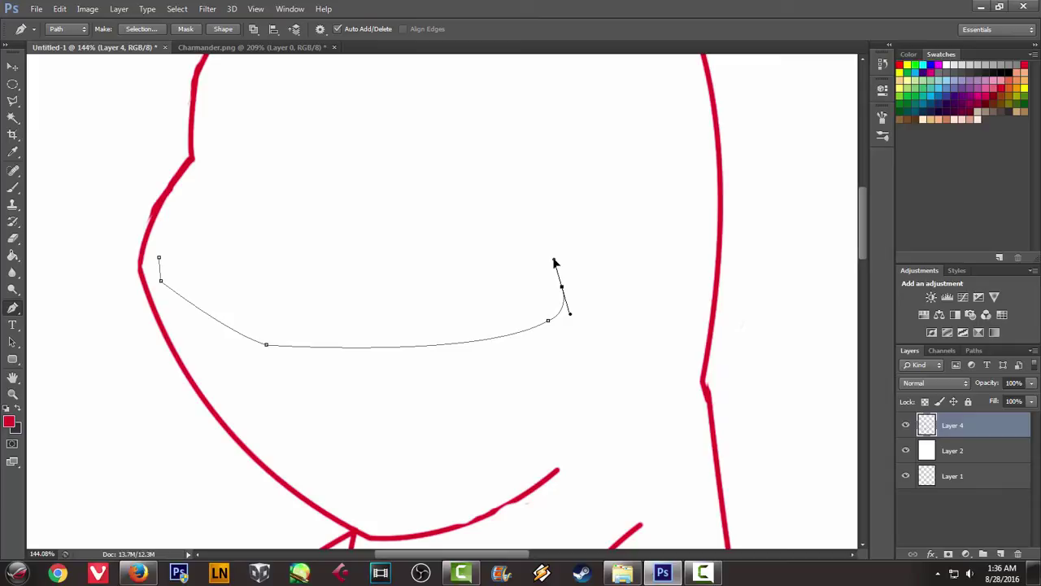
{"action": "key", "text": "ctrl+z"}
{"action": "left_click_drag", "start_coordinate": [548, 320], "coordinate": [559, 307]}
Stroke the lip path with the red brush, then delete the path
{"action": "right_click", "coordinate": [610, 251]}
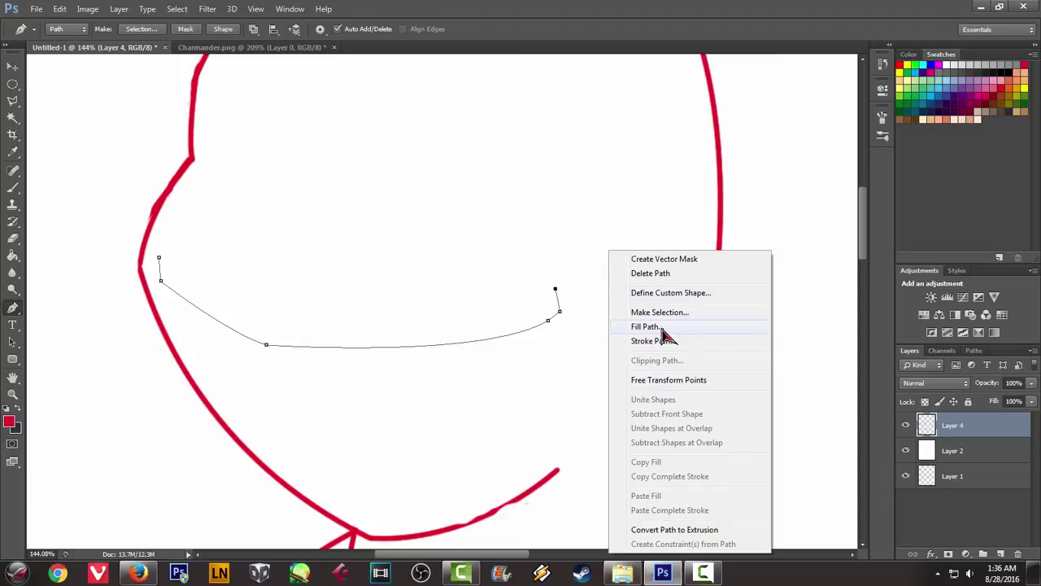
{"action": "left_click", "coordinate": [667, 339]}
{"action": "left_click", "coordinate": [614, 205]}
{"action": "right_click", "coordinate": [615, 158]}
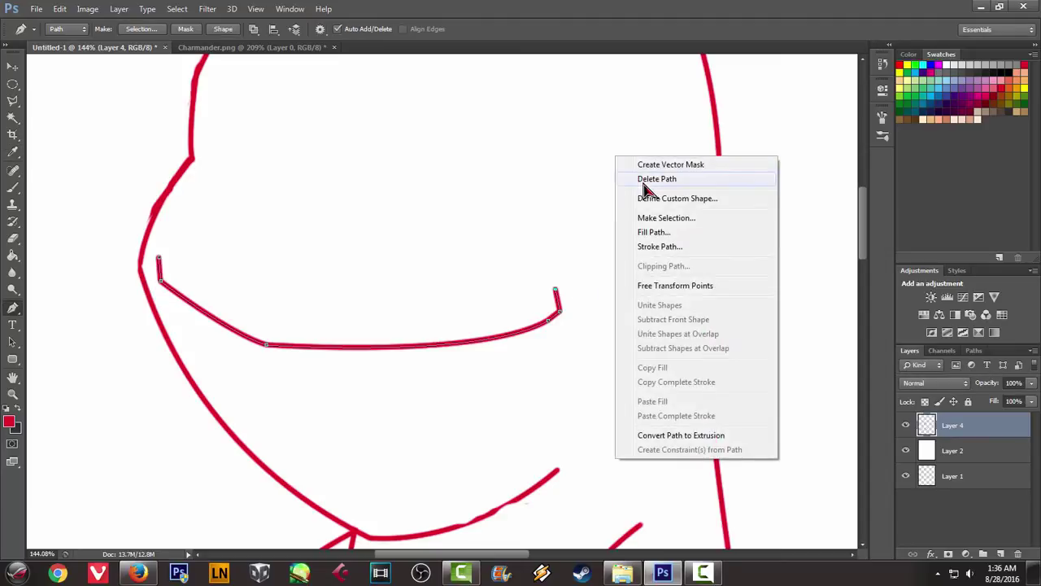
{"action": "left_click", "coordinate": [642, 178]}
{"action": "scroll", "coordinate": [535, 204], "scroll_direction": "down", "scroll_amount": 1}
{"action": "scroll", "coordinate": [548, 203], "scroll_direction": "down", "scroll_amount": 4}
{"action": "scroll", "coordinate": [372, 175], "scroll_direction": "up", "scroll_amount": 3}
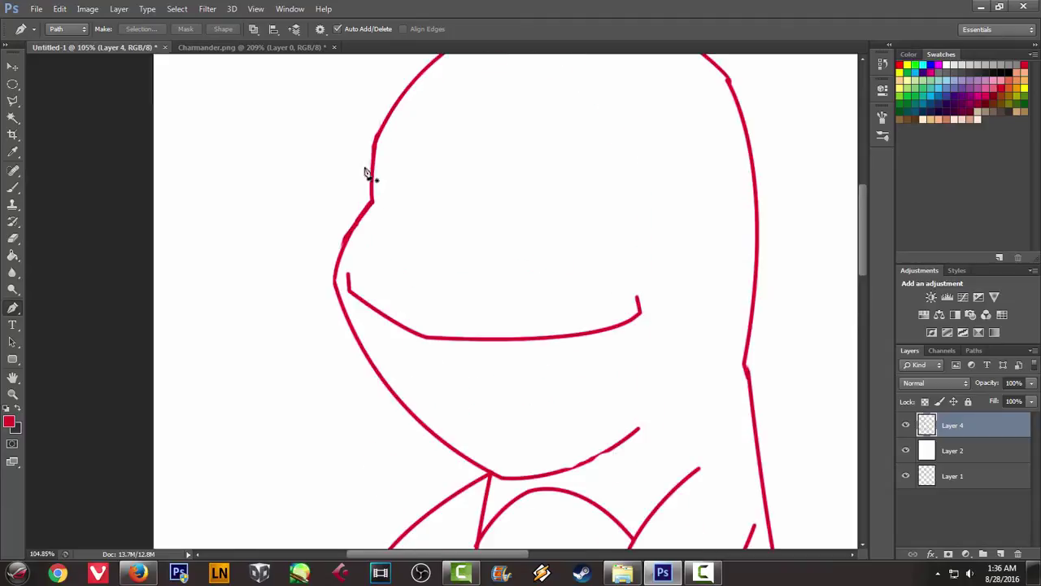
{"action": "scroll", "coordinate": [383, 220], "scroll_direction": "up", "scroll_amount": 3}
After checking the Charmander.png reference, start a Pen path for the small left tooth
{"action": "left_click", "coordinate": [245, 48]}
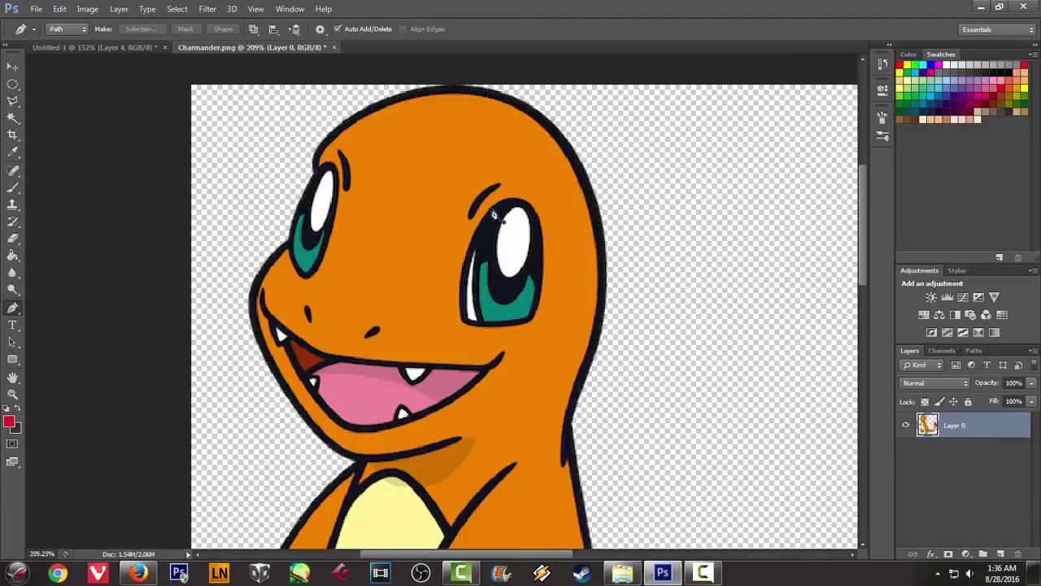
{"action": "scroll", "coordinate": [499, 213], "scroll_direction": "up", "scroll_amount": 2}
{"action": "scroll", "coordinate": [493, 220], "scroll_direction": "up", "scroll_amount": 2}
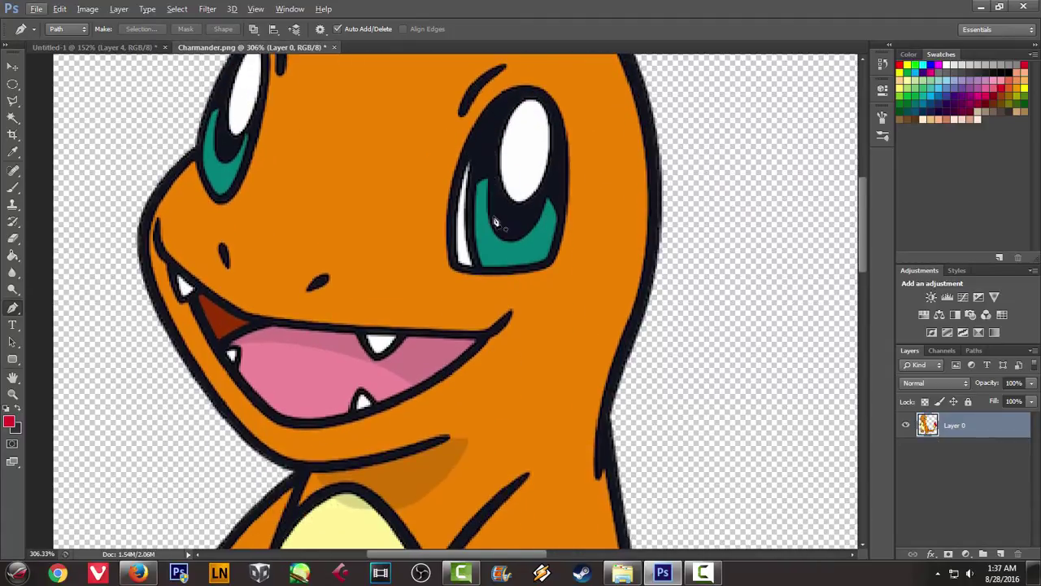
{"action": "left_click", "coordinate": [123, 47]}
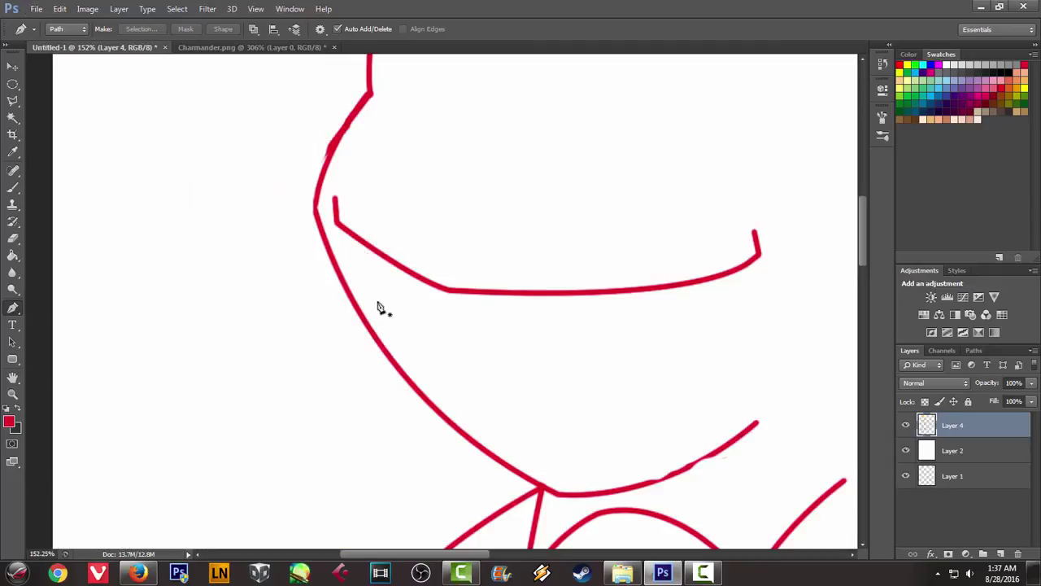
{"action": "left_click", "coordinate": [355, 240]}
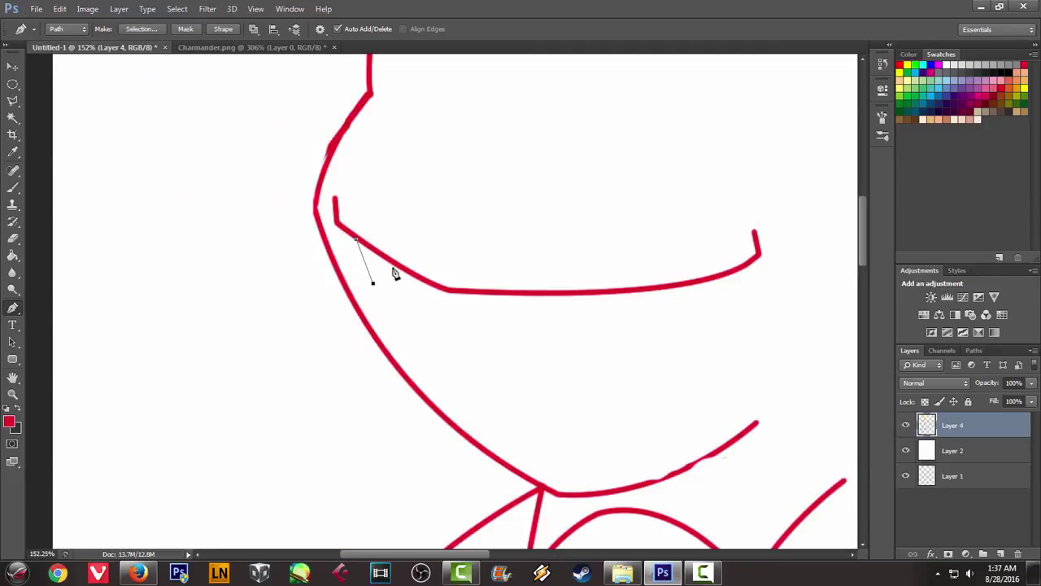
{"action": "right_click", "coordinate": [632, 284]}
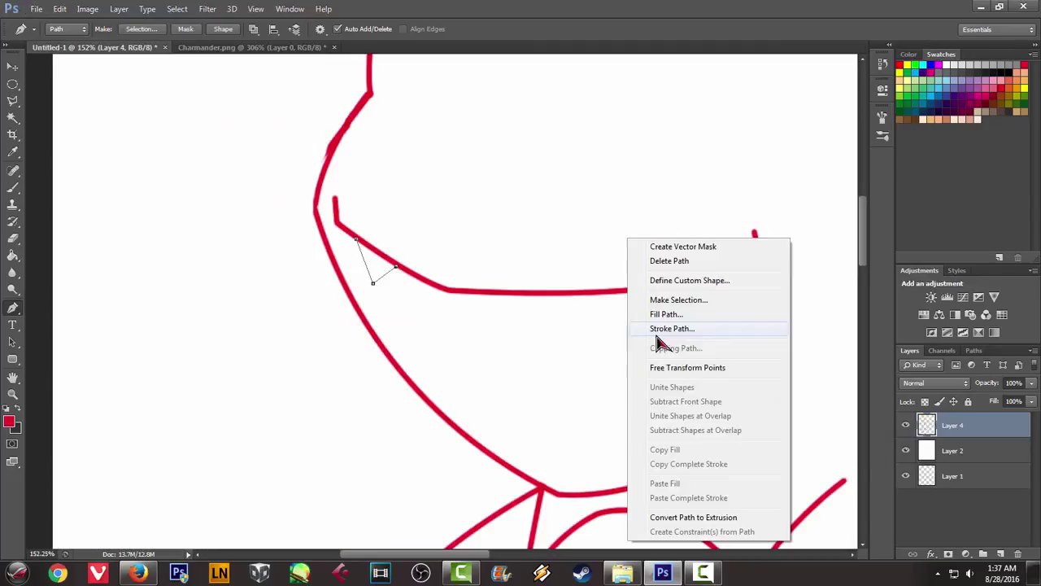
Stroke the left tooth outline in red and delete its path
{"action": "left_click", "coordinate": [663, 328]}
{"action": "left_click", "coordinate": [608, 198]}
{"action": "right_click", "coordinate": [589, 185]}
{"action": "left_click", "coordinate": [691, 203]}
Draw a curved fang below the upper lip, stroke it red, and delete the path
{"action": "left_click", "coordinate": [188, 49]}
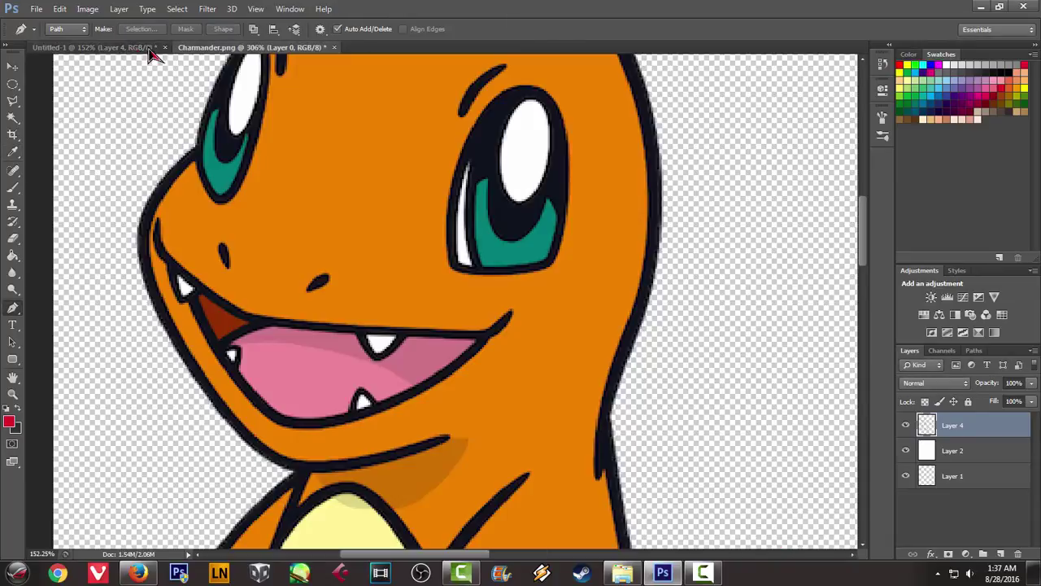
{"action": "left_click", "coordinate": [83, 47]}
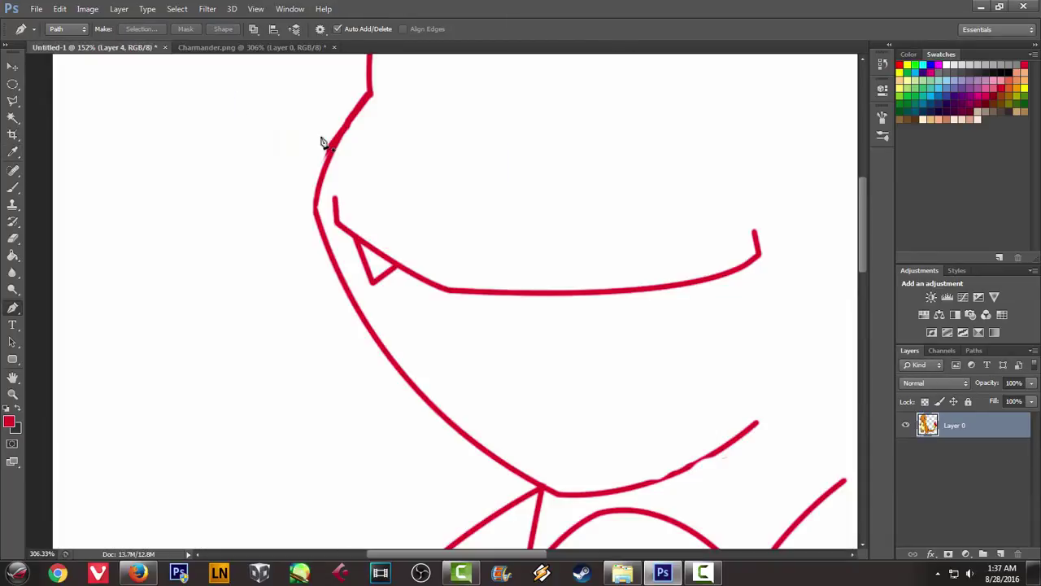
{"action": "left_click", "coordinate": [603, 292]}
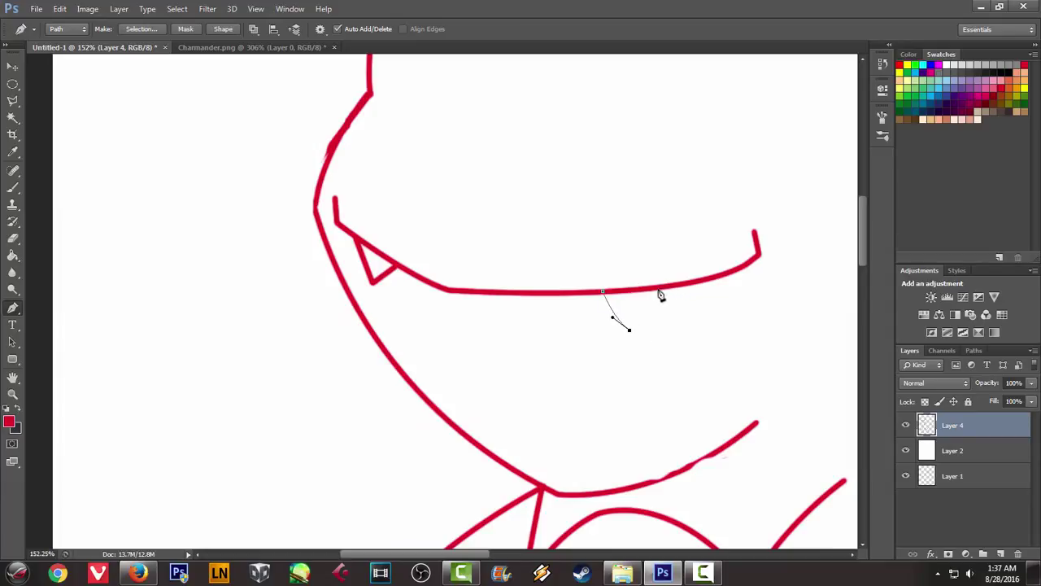
{"action": "left_click_drag", "start_coordinate": [666, 277], "coordinate": [668, 265]}
{"action": "right_click", "coordinate": [698, 218]}
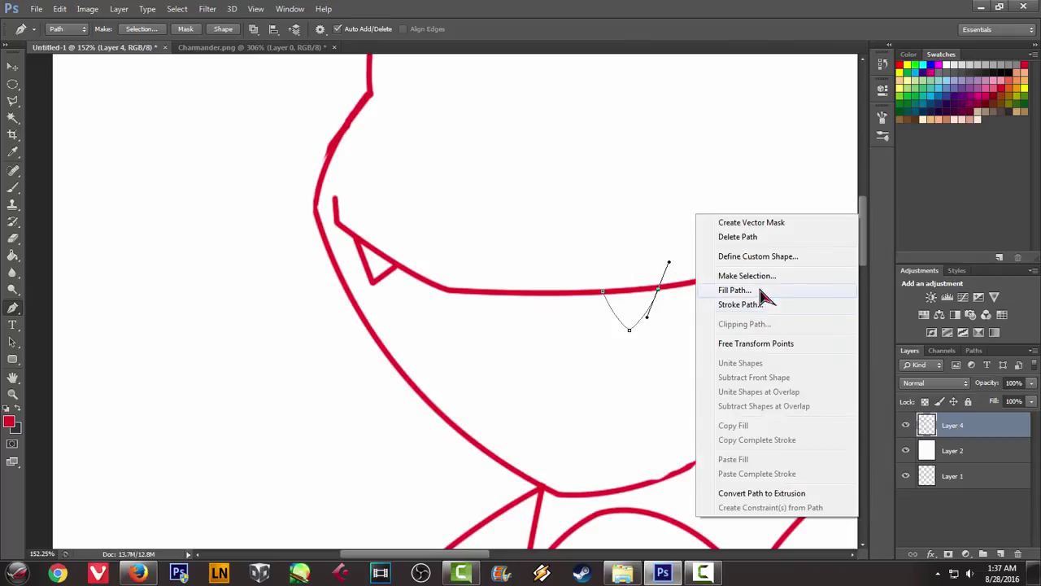
{"action": "left_click", "coordinate": [748, 305]}
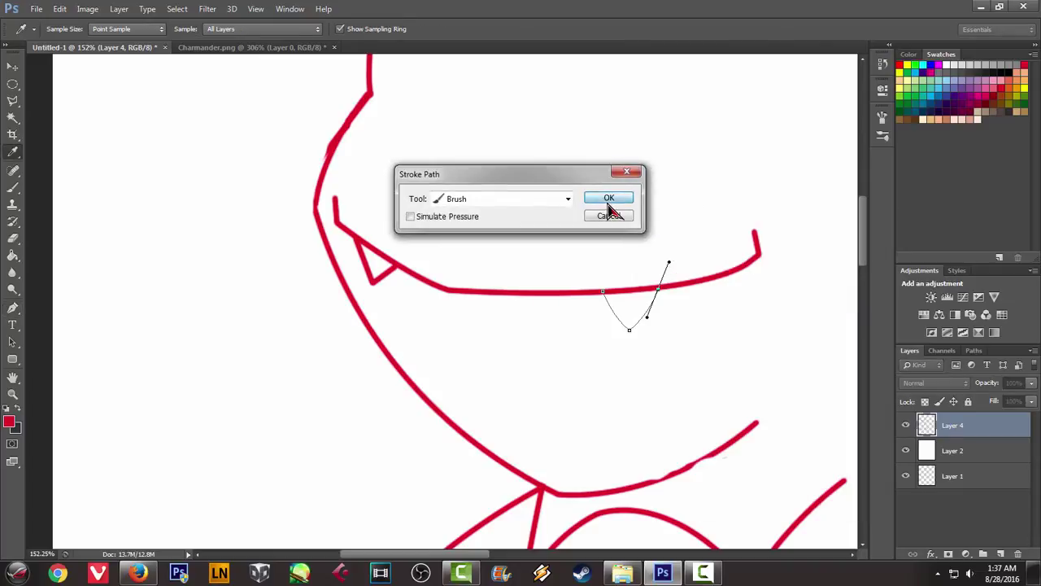
{"action": "left_click", "coordinate": [609, 198]}
{"action": "right_click", "coordinate": [616, 164]}
{"action": "left_click", "coordinate": [642, 184]}
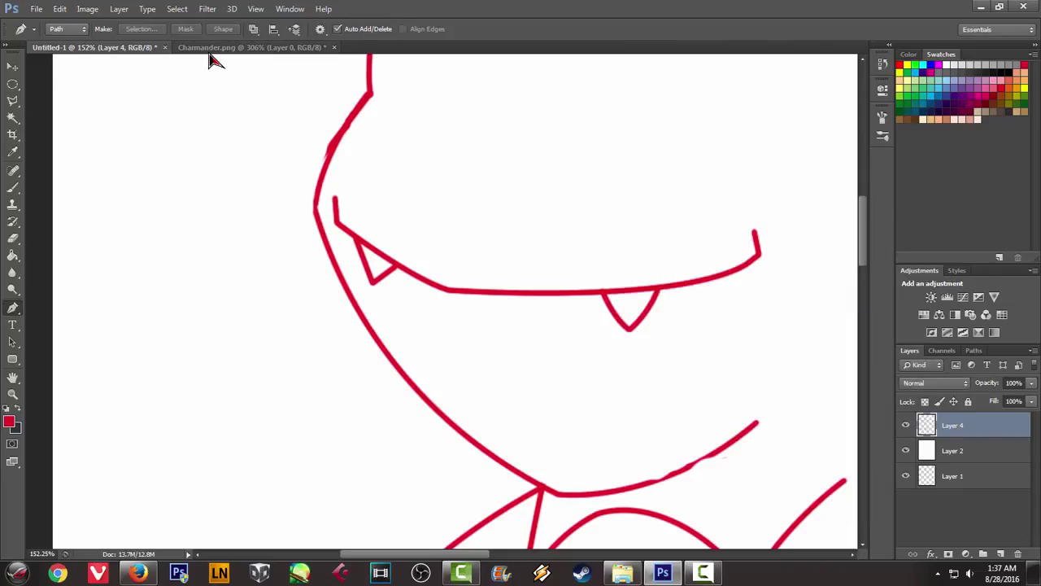
Draw the lower jaw path from the left tooth, curving down and up to the right lip corner
{"action": "left_click", "coordinate": [210, 53]}
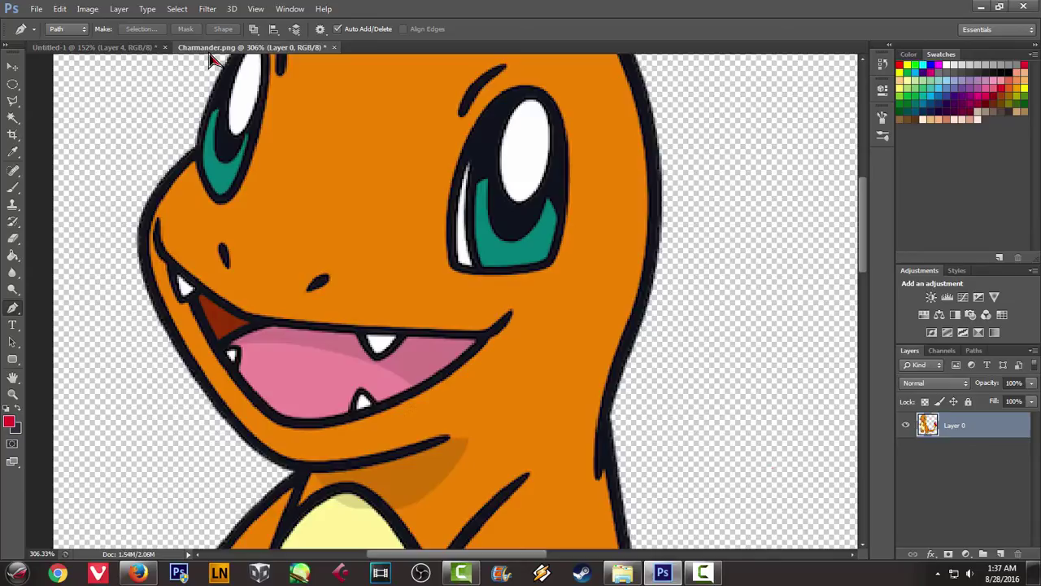
{"action": "left_click", "coordinate": [79, 49]}
{"action": "left_click", "coordinate": [385, 275]}
{"action": "left_click_drag", "start_coordinate": [500, 418], "coordinate": [563, 447]}
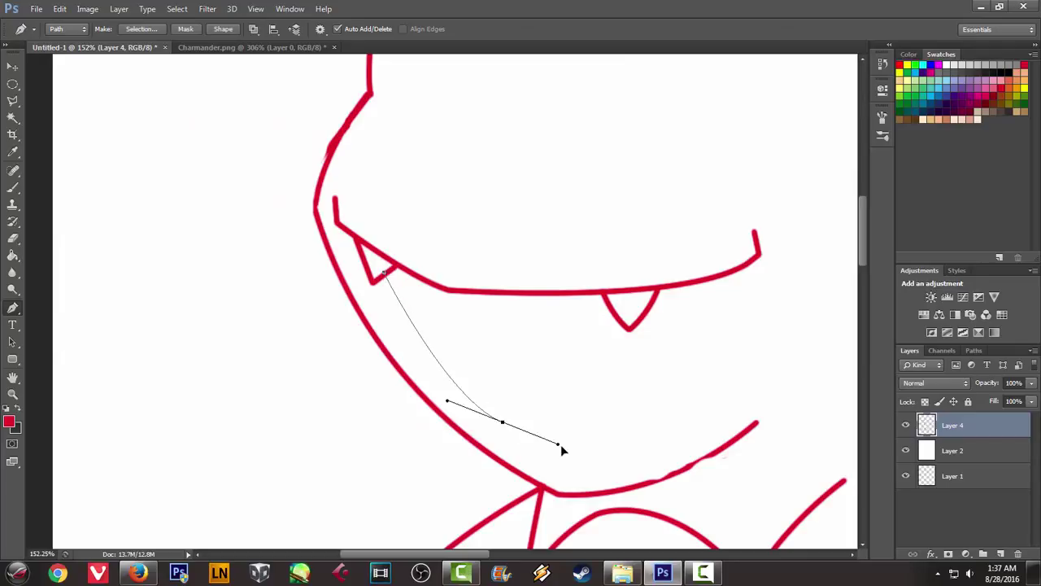
{"action": "key", "text": "ctrl+z"}
{"action": "left_click_drag", "start_coordinate": [500, 414], "coordinate": [572, 447]}
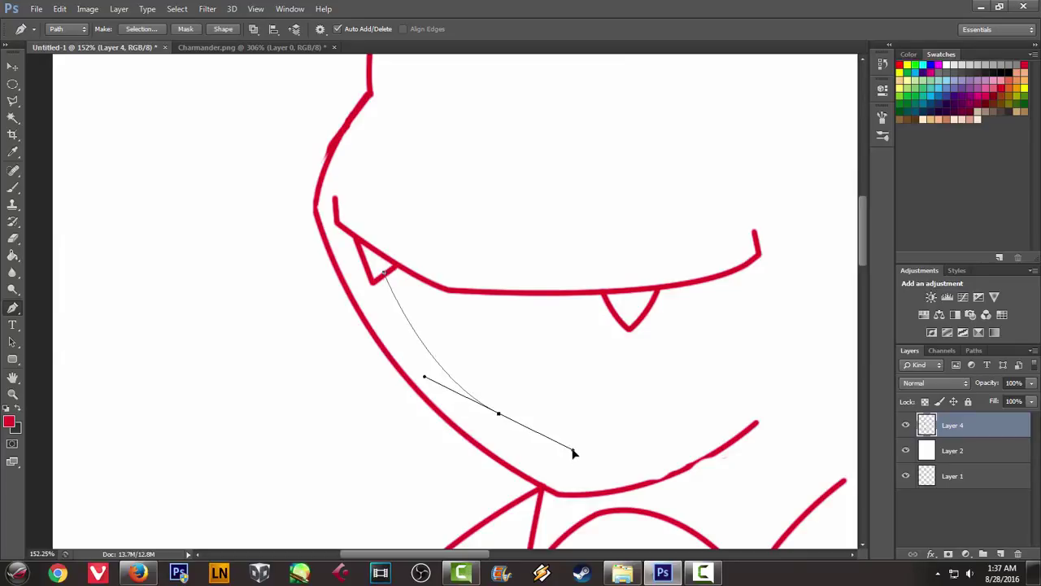
{"action": "left_click", "coordinate": [234, 48]}
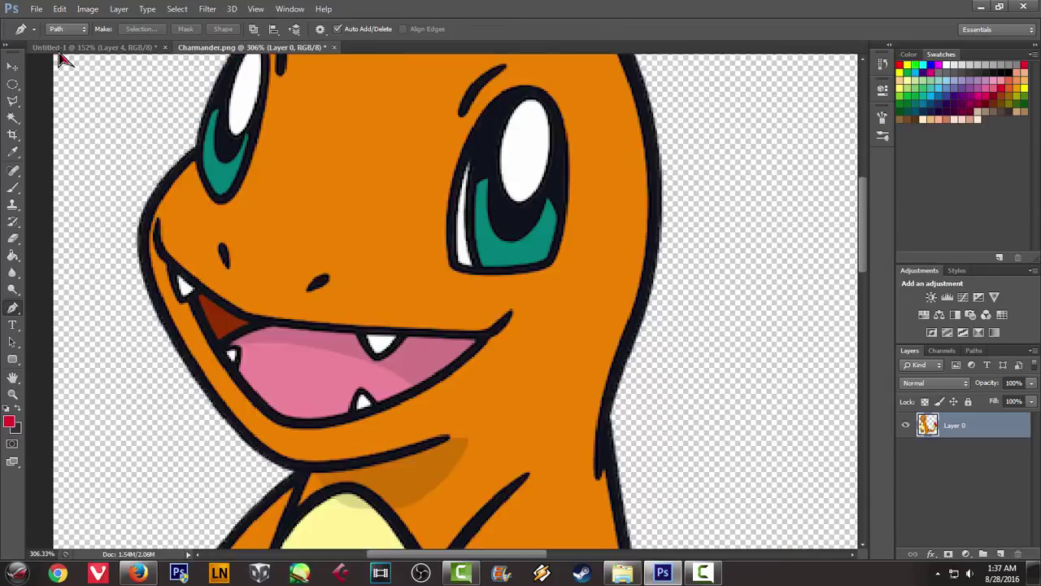
{"action": "left_click", "coordinate": [64, 49]}
{"action": "left_click_drag", "start_coordinate": [737, 273], "coordinate": [815, 147]}
Redo the jaw curve's final anchor so it ends cleanly at the lip corner
{"action": "scroll", "coordinate": [771, 332], "scroll_direction": "down", "scroll_amount": 3, "text": "alt"}
{"action": "scroll", "coordinate": [757, 328], "scroll_direction": "down", "scroll_amount": 3, "text": "alt"}
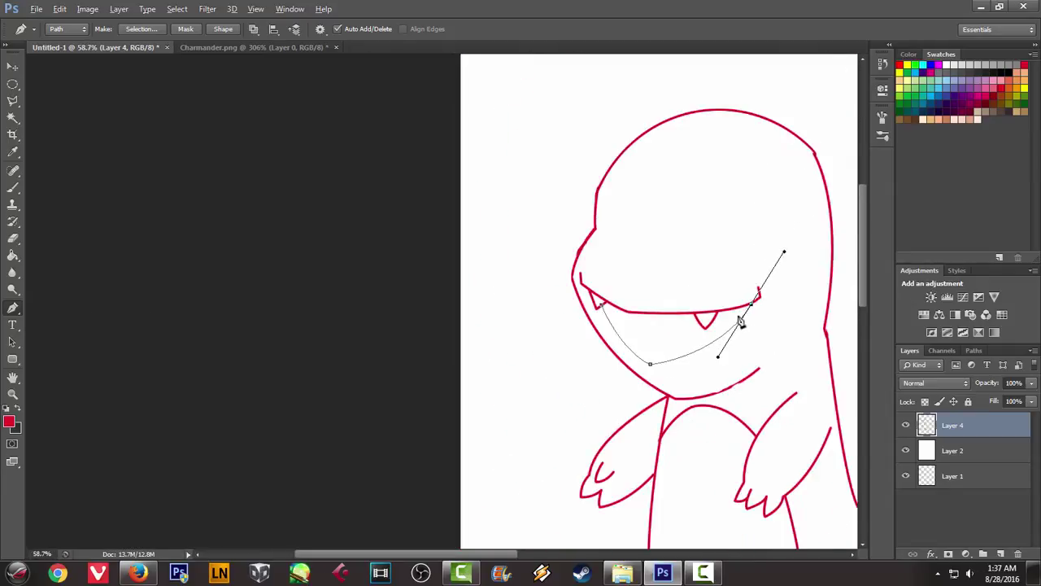
{"action": "scroll", "coordinate": [739, 320], "scroll_direction": "down", "scroll_amount": 3, "text": "alt"}
{"action": "scroll", "coordinate": [606, 274], "scroll_direction": "down", "scroll_amount": 2, "text": "alt"}
{"action": "scroll", "coordinate": [321, 163], "scroll_direction": "up", "scroll_amount": 4, "text": "alt"}
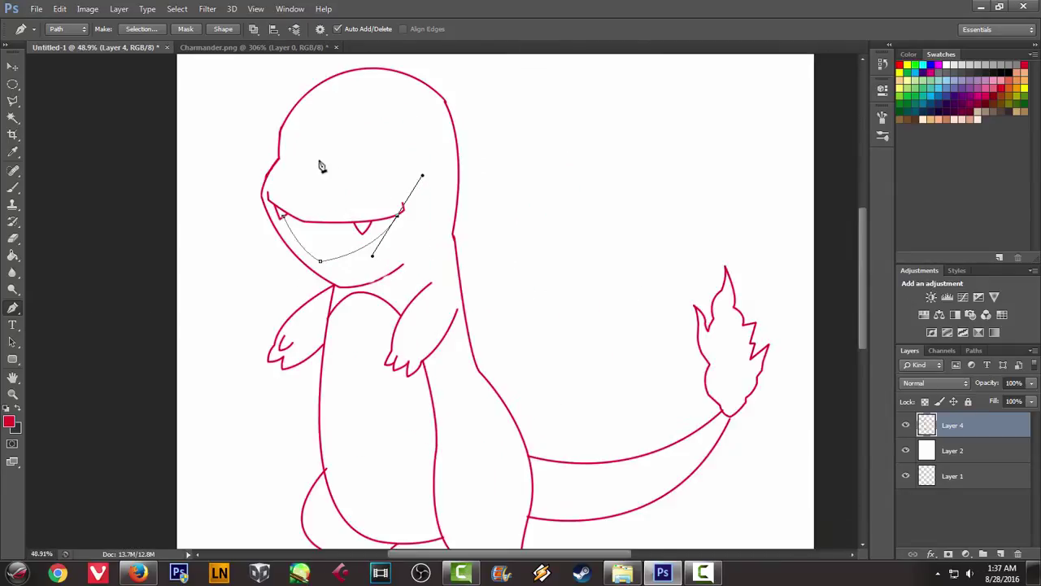
{"action": "scroll", "coordinate": [356, 207], "scroll_direction": "up", "scroll_amount": 4, "text": "alt"}
{"action": "scroll", "coordinate": [367, 201], "scroll_direction": "up", "scroll_amount": 2, "text": "alt"}
{"action": "scroll", "coordinate": [368, 201], "scroll_direction": "up", "scroll_amount": 1, "text": "alt"}
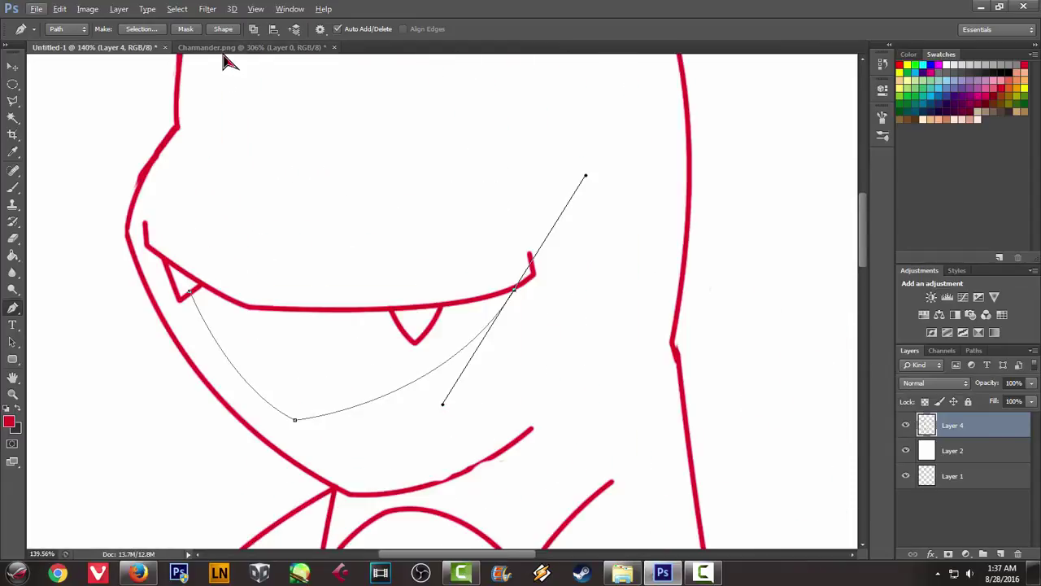
{"action": "left_click", "coordinate": [227, 49]}
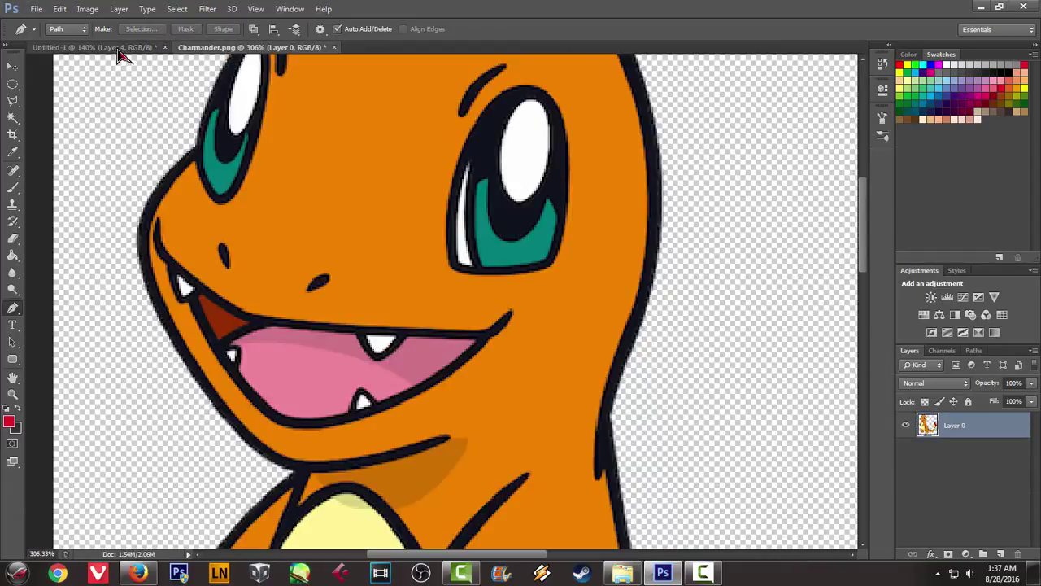
{"action": "left_click", "coordinate": [88, 47]}
{"action": "key", "text": "ctrl+z"}
{"action": "left_click_drag", "start_coordinate": [533, 277], "coordinate": [619, 139]}
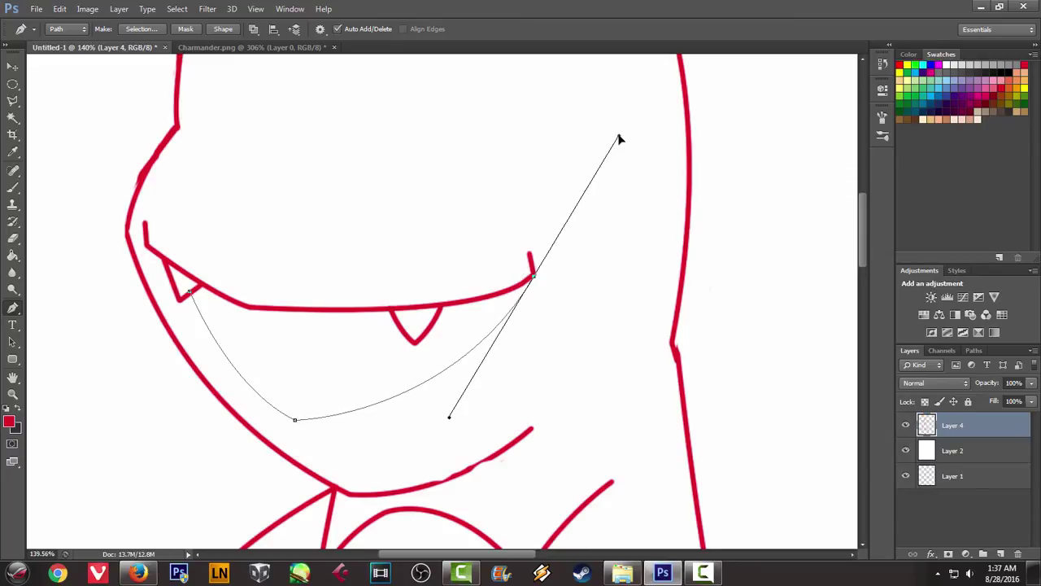
Stroke the lower jaw path in red and delete the path
{"action": "right_click", "coordinate": [431, 171]}
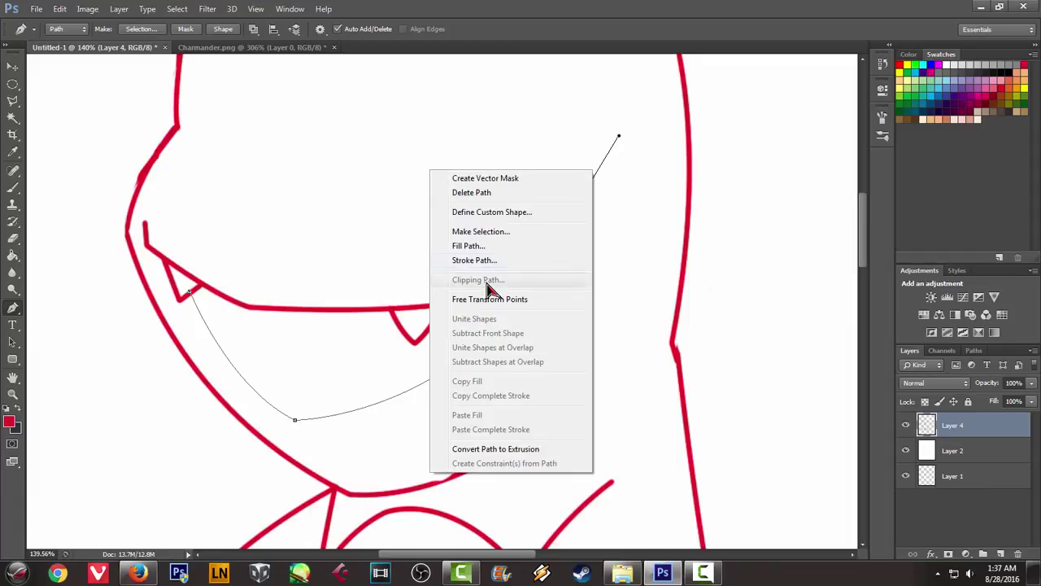
{"action": "left_click", "coordinate": [483, 263]}
{"action": "key", "text": "Return"}
{"action": "right_click", "coordinate": [417, 184]}
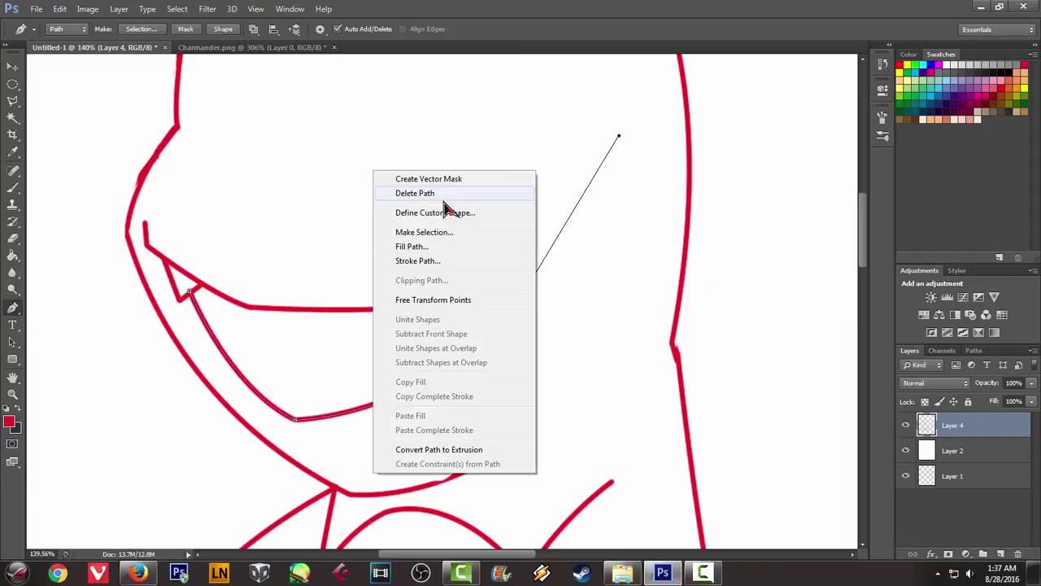
{"action": "left_click", "coordinate": [443, 195]}
{"action": "scroll", "coordinate": [432, 205], "scroll_direction": "down", "scroll_amount": 2}
{"action": "scroll", "coordinate": [432, 204], "scroll_direction": "down", "scroll_amount": 2}
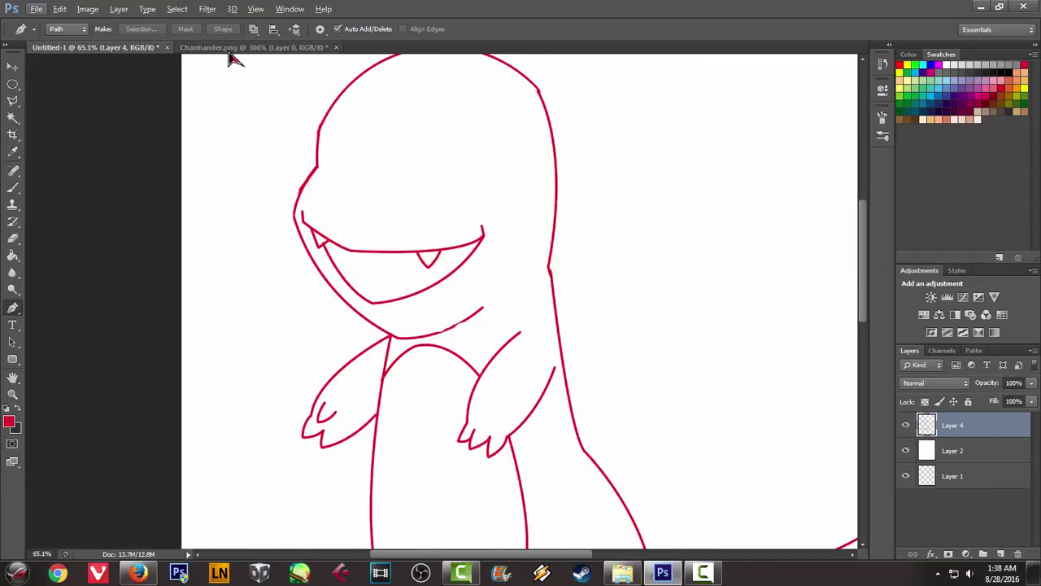
Add a lower tooth outline on the jaw line, stroke it red, and delete its path
{"action": "left_click", "coordinate": [228, 48]}
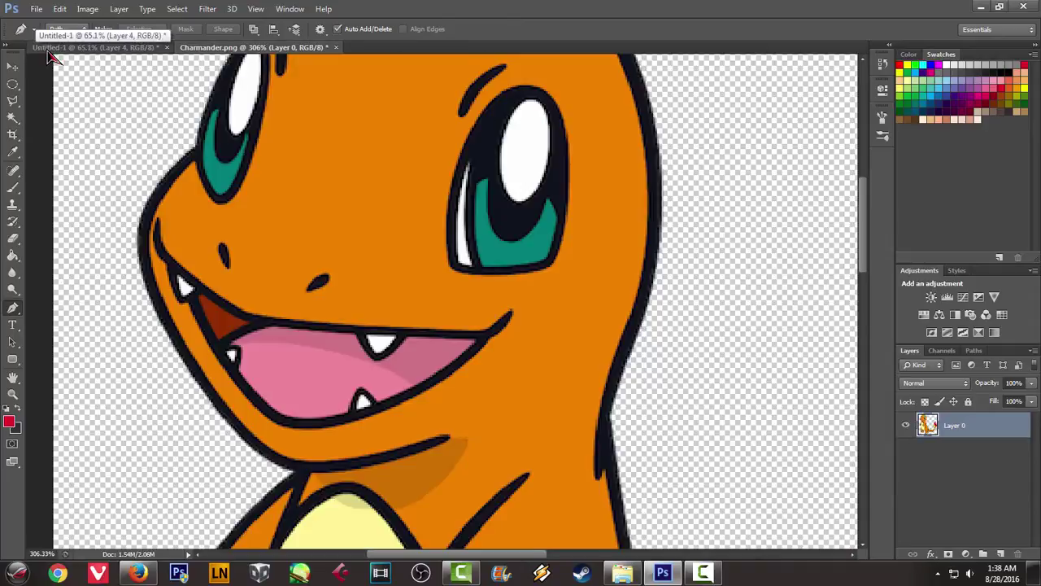
{"action": "left_click", "coordinate": [81, 47]}
{"action": "scroll", "coordinate": [401, 336], "scroll_direction": "up", "scroll_amount": 2}
{"action": "scroll", "coordinate": [401, 336], "scroll_direction": "up", "scroll_amount": 2}
{"action": "scroll", "coordinate": [325, 269], "scroll_direction": "up", "scroll_amount": 2}
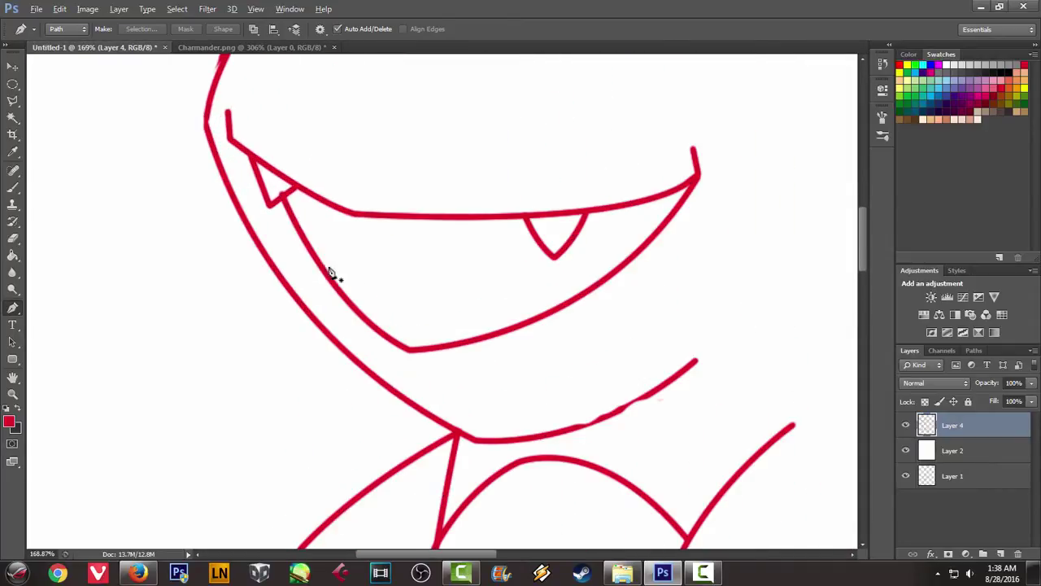
{"action": "left_click", "coordinate": [335, 262]}
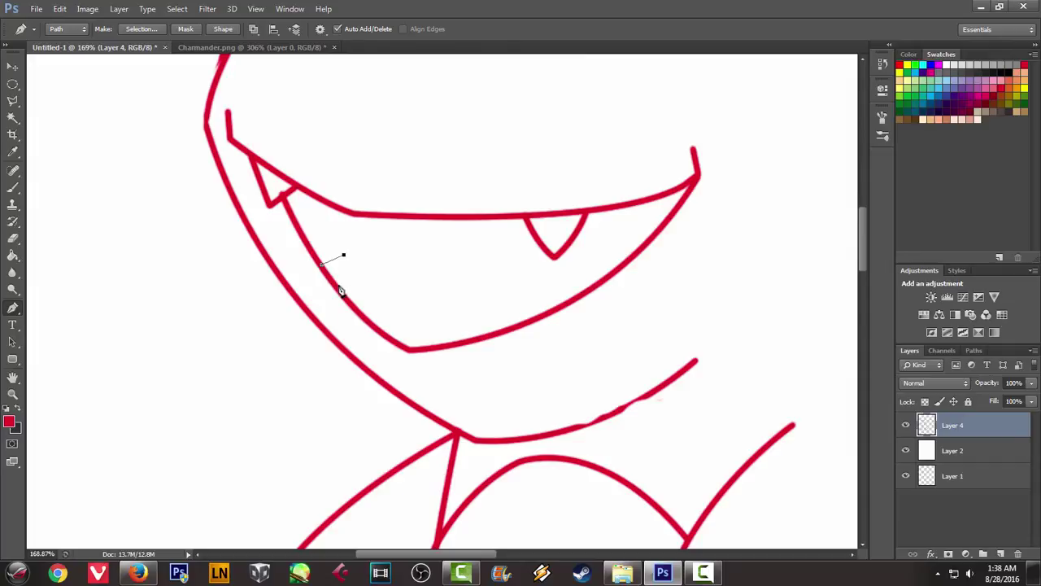
{"action": "right_click", "coordinate": [433, 223]}
{"action": "left_click", "coordinate": [498, 314]}
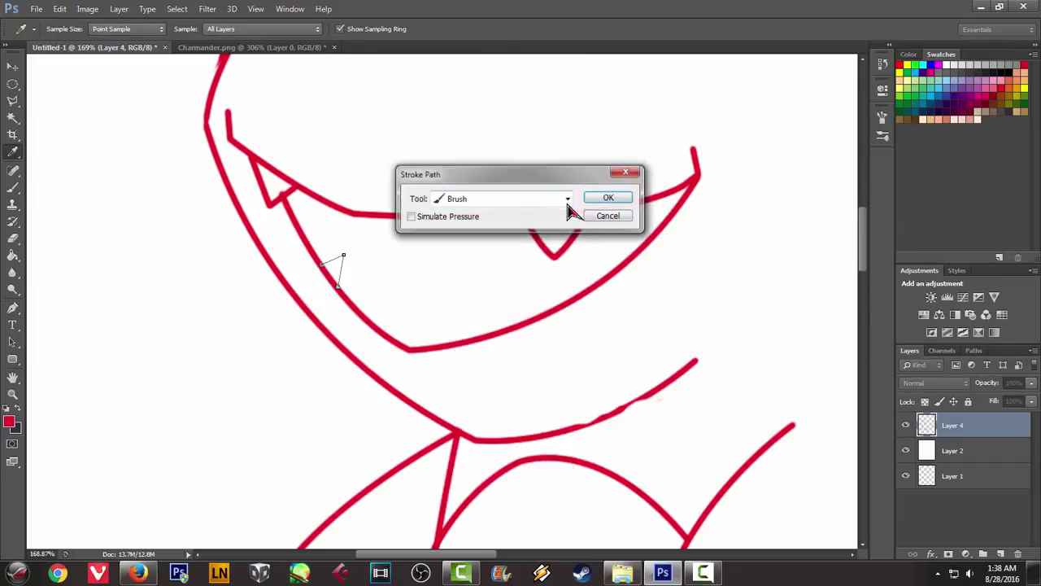
{"action": "key", "text": "Return"}
{"action": "right_click", "coordinate": [485, 169]}
{"action": "left_click", "coordinate": [523, 190]}
Draw a second tooth path on the jaw line, stroke it red, and delete the path
{"action": "left_click", "coordinate": [199, 49]}
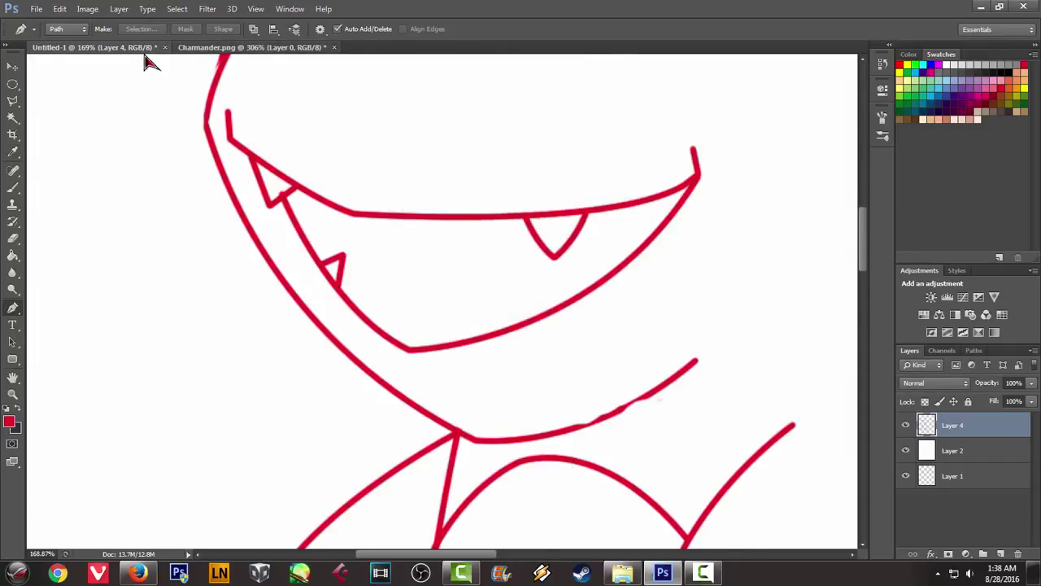
{"action": "left_click", "coordinate": [123, 47]}
{"action": "left_click", "coordinate": [525, 320]}
{"action": "key", "text": "ctrl+z"}
{"action": "left_click", "coordinate": [510, 331]}
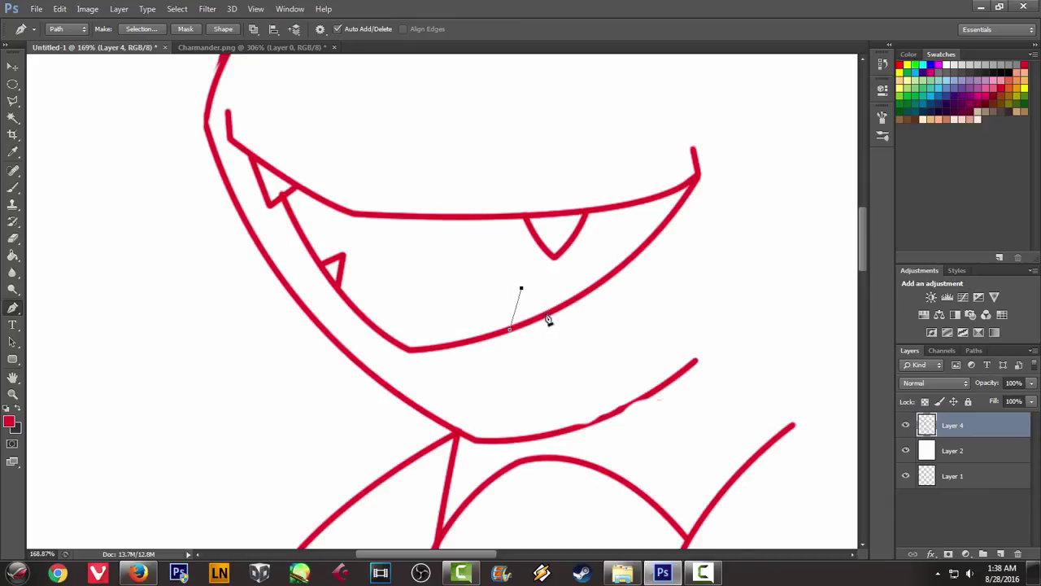
{"action": "right_click", "coordinate": [574, 205]}
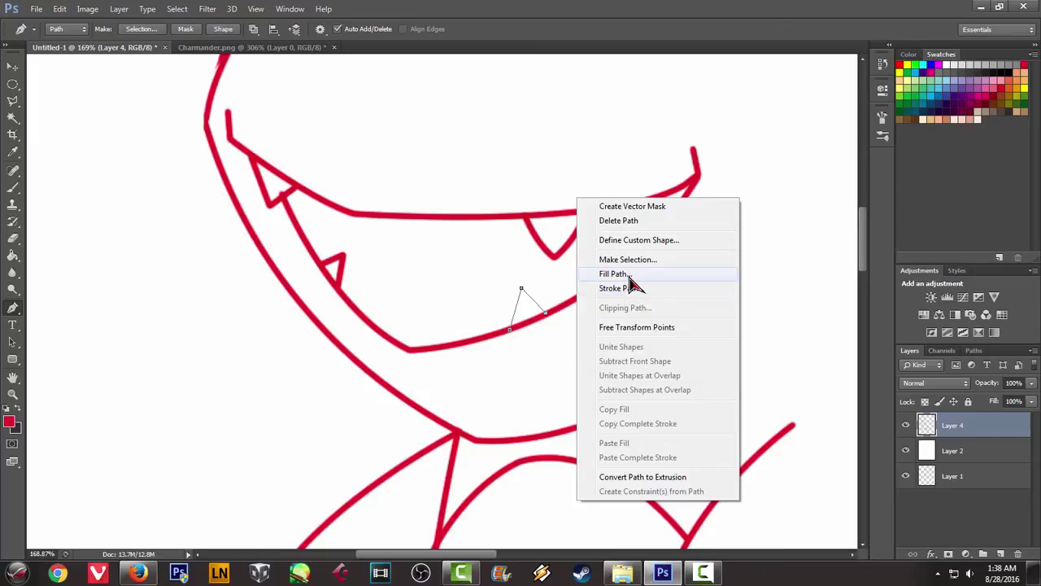
{"action": "left_click", "coordinate": [627, 289]}
{"action": "left_click", "coordinate": [617, 198]}
{"action": "right_click", "coordinate": [581, 160]}
{"action": "left_click", "coordinate": [611, 185]}
{"action": "scroll", "coordinate": [383, 179], "scroll_direction": "down", "scroll_amount": 2}
{"action": "scroll", "coordinate": [405, 196], "scroll_direction": "down", "scroll_amount": 3}
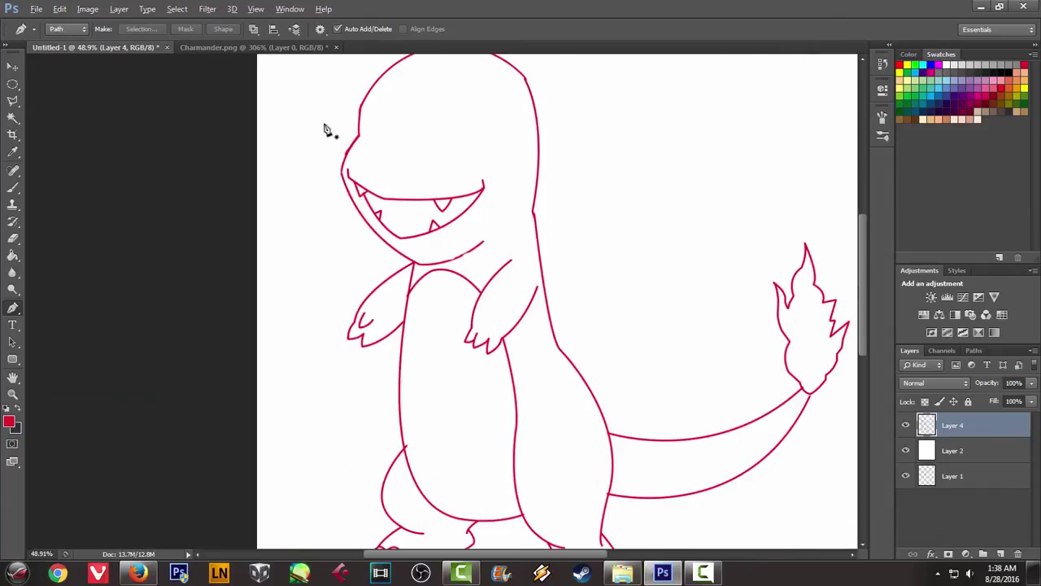
Draw a Pen curve from the mouth's left inner corner up to the upper lip
{"action": "left_click", "coordinate": [244, 47]}
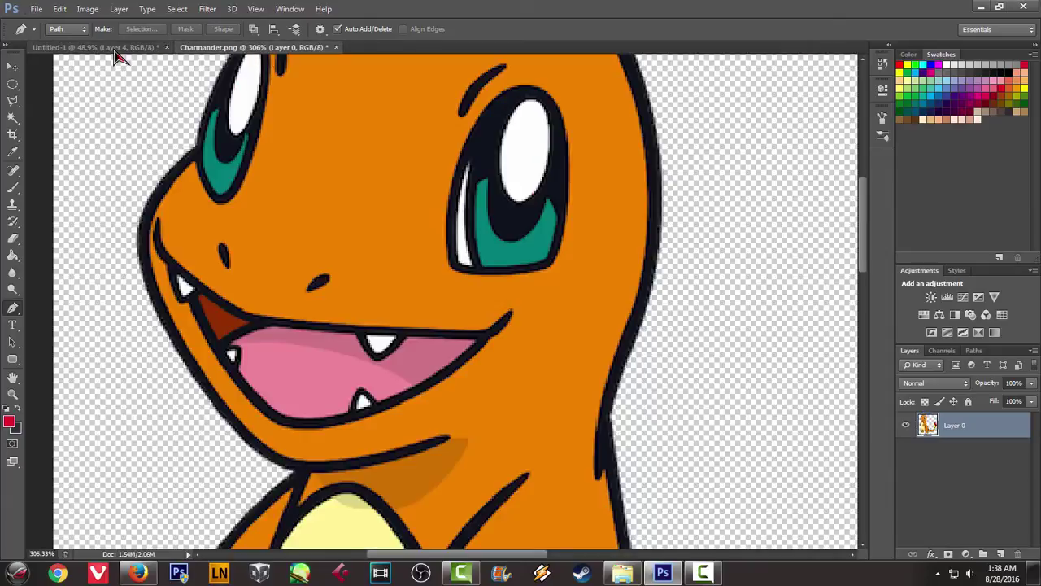
{"action": "left_click", "coordinate": [115, 50]}
{"action": "scroll", "coordinate": [391, 209], "scroll_direction": "up", "scroll_amount": 2}
{"action": "scroll", "coordinate": [390, 209], "scroll_direction": "up", "scroll_amount": 2}
{"action": "scroll", "coordinate": [399, 235], "scroll_direction": "up", "scroll_amount": 1}
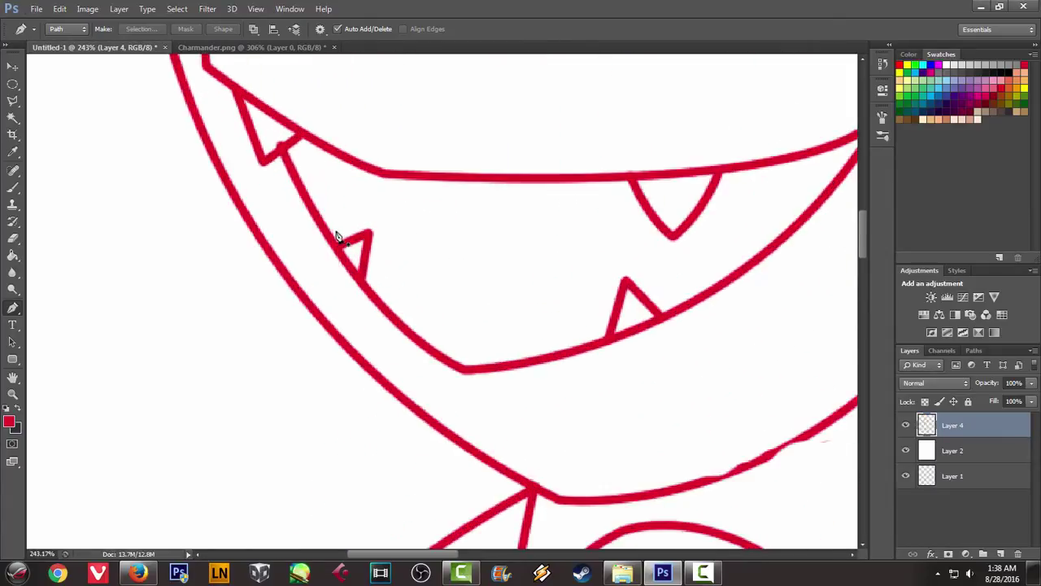
{"action": "left_click", "coordinate": [333, 240]}
{"action": "left_click_drag", "start_coordinate": [379, 174], "coordinate": [424, 151]}
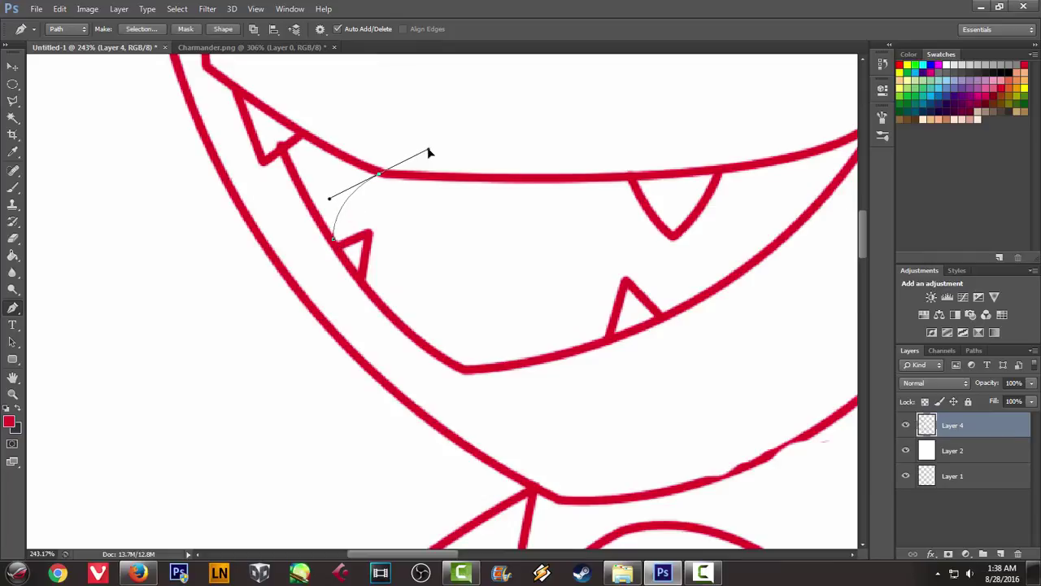
Stroke the mouth-corner curve in red and delete its path
{"action": "right_click", "coordinate": [541, 112]}
{"action": "left_click", "coordinate": [586, 202]}
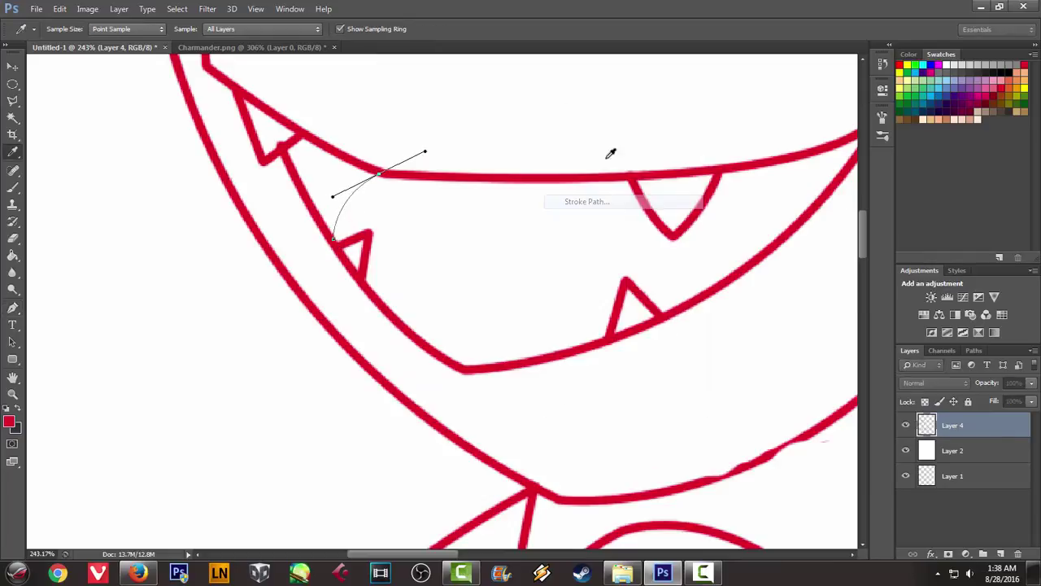
{"action": "left_click", "coordinate": [603, 196]}
{"action": "right_click", "coordinate": [547, 138]}
{"action": "left_click", "coordinate": [598, 160]}
{"action": "scroll", "coordinate": [390, 197], "scroll_direction": "down", "scroll_amount": 2}
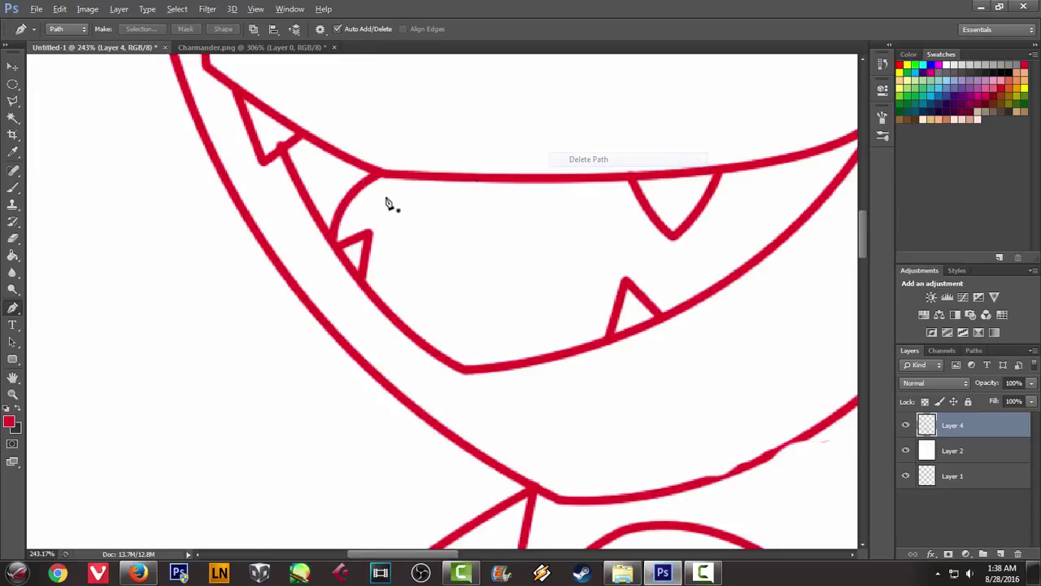
{"action": "scroll", "coordinate": [390, 198], "scroll_direction": "down", "scroll_amount": 2}
{"action": "scroll", "coordinate": [390, 200], "scroll_direction": "down", "scroll_amount": 2}
{"action": "scroll", "coordinate": [411, 207], "scroll_direction": "down", "scroll_amount": 1}
{"action": "scroll", "coordinate": [407, 204], "scroll_direction": "up", "scroll_amount": 2}
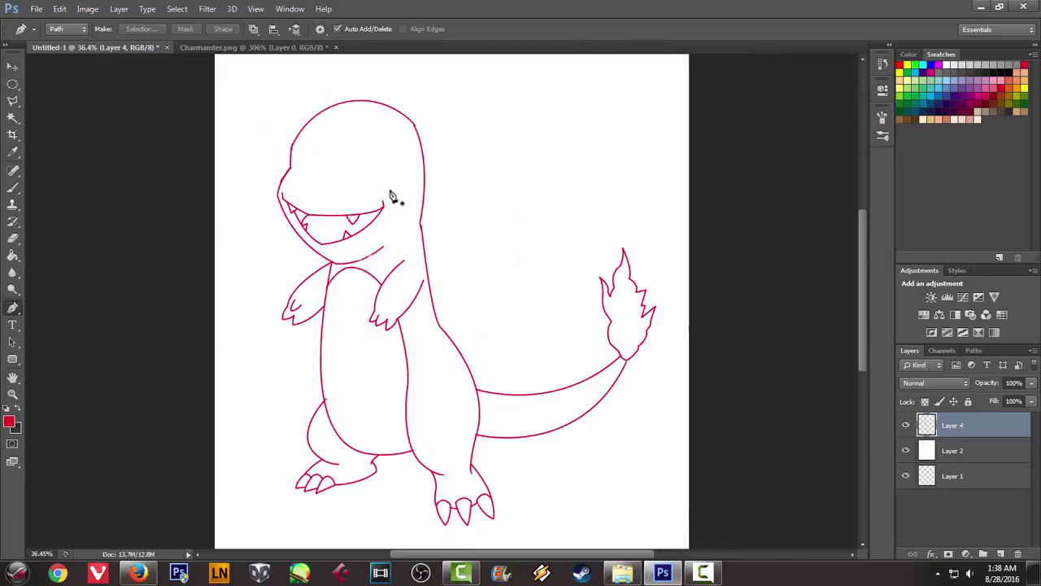
{"action": "scroll", "coordinate": [272, 152], "scroll_direction": "up", "scroll_amount": 3}
{"action": "scroll", "coordinate": [286, 70], "scroll_direction": "up", "scroll_amount": 2}
Start the jaw path on the left of the head and curve it down under the mouth
{"action": "left_click", "coordinate": [259, 48]}
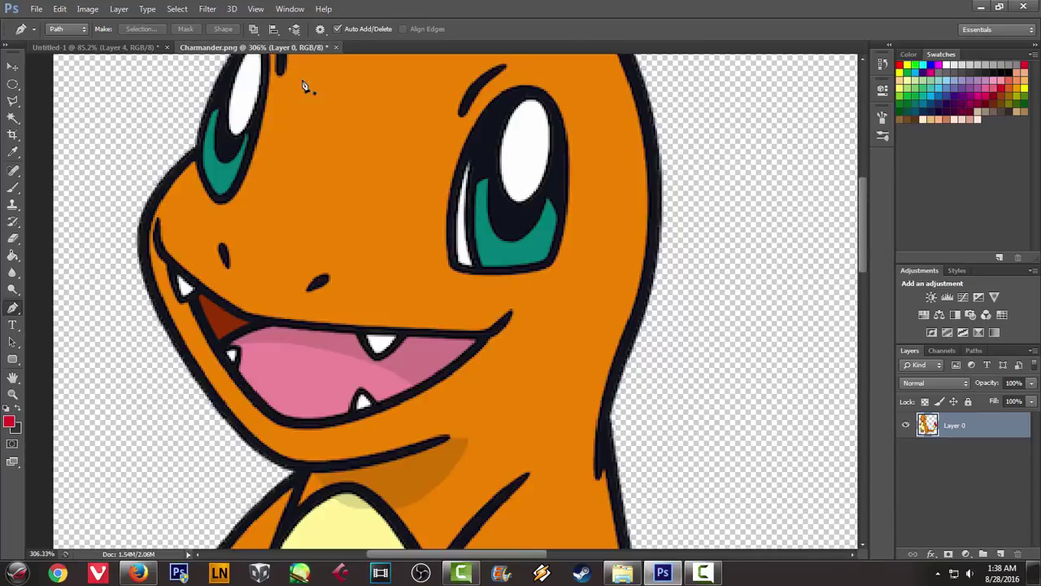
{"action": "left_click", "coordinate": [93, 48]}
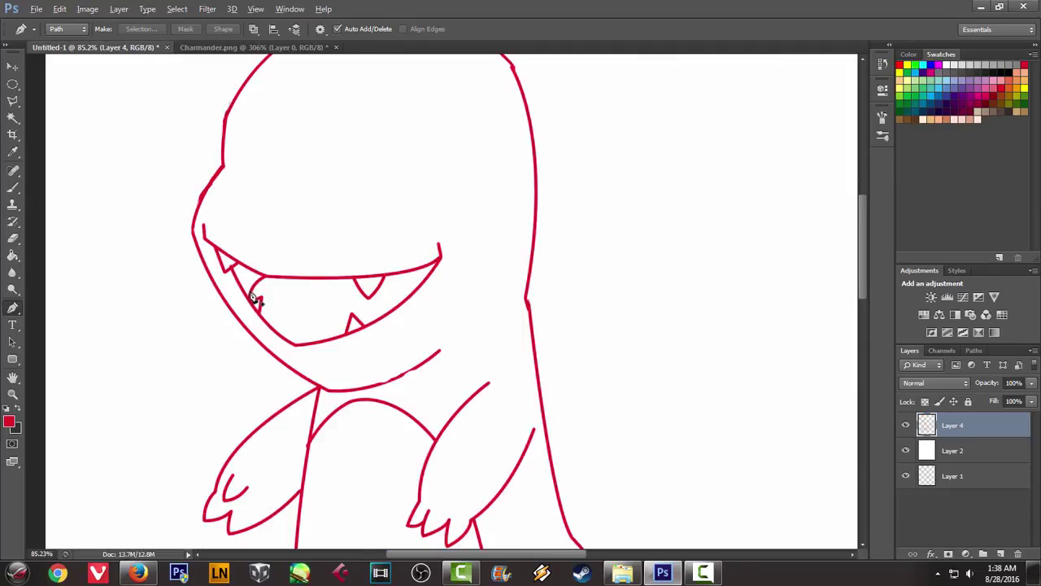
{"action": "scroll", "coordinate": [248, 289], "scroll_direction": "up", "scroll_amount": 2}
{"action": "scroll", "coordinate": [248, 289], "scroll_direction": "up", "scroll_amount": 1}
{"action": "scroll", "coordinate": [160, 173], "scroll_direction": "up", "scroll_amount": 2}
{"action": "left_click", "coordinate": [156, 149]}
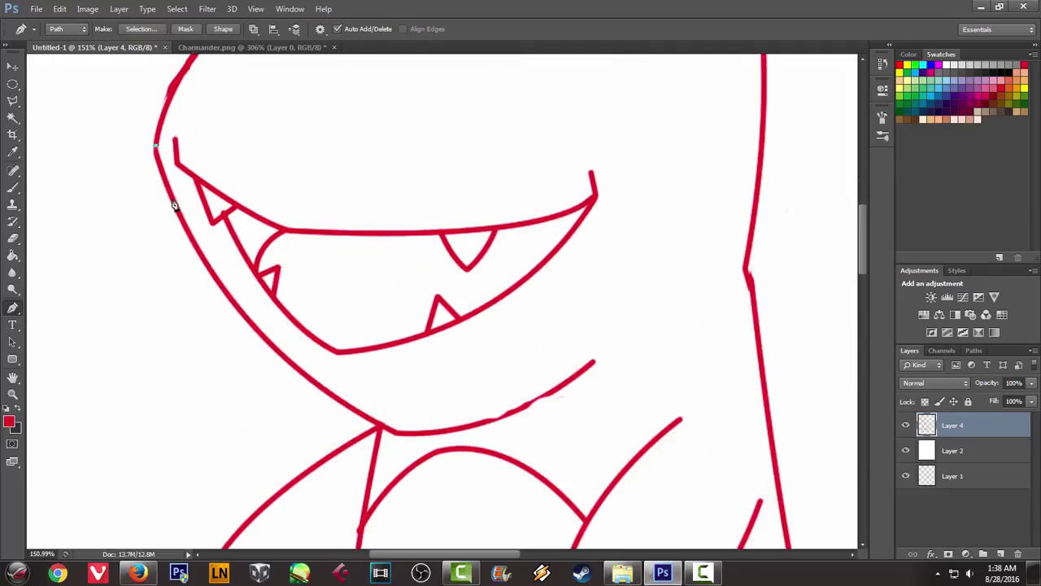
{"action": "left_click", "coordinate": [244, 48]}
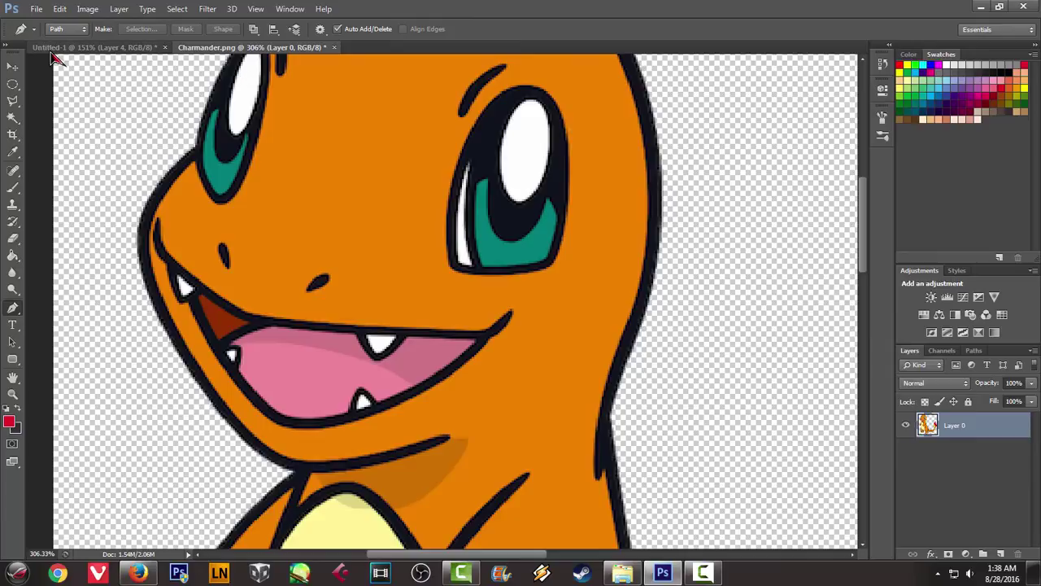
{"action": "left_click", "coordinate": [53, 48]}
{"action": "mouse_move", "coordinate": [372, 423]}
{"action": "left_mouse_down"}
{"action": "mouse_move", "coordinate": [535, 453]}
{"action": "mouse_move", "coordinate": [658, 530]}
{"action": "mouse_move", "coordinate": [625, 533]}
{"action": "left_mouse_up"}
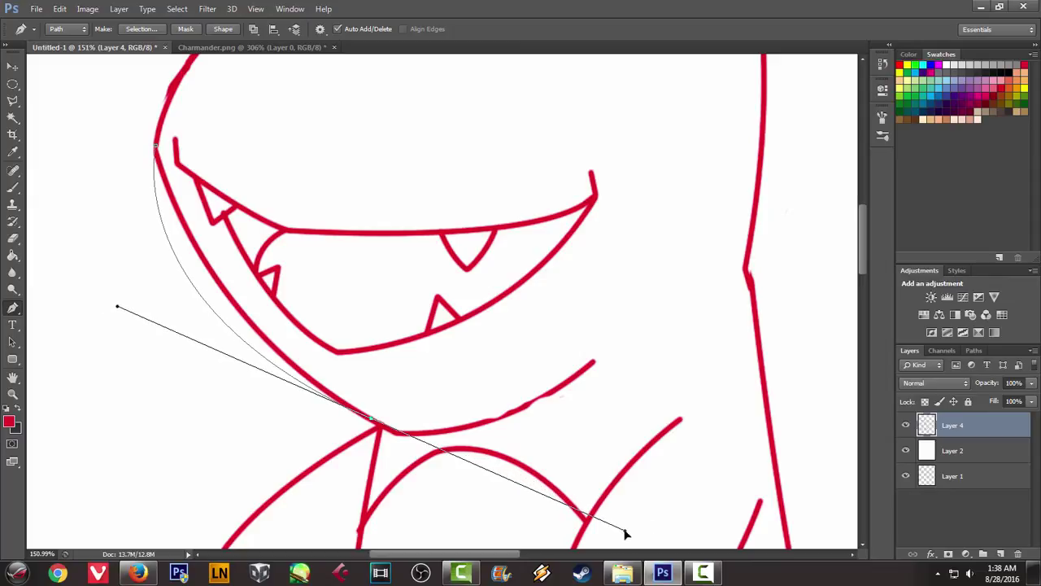
{"action": "left_click", "coordinate": [372, 421], "text": "alt"}
Undo a misplaced jaw point and end the curve along the lower lip
{"action": "left_click_drag", "start_coordinate": [598, 303], "coordinate": [651, 225]}
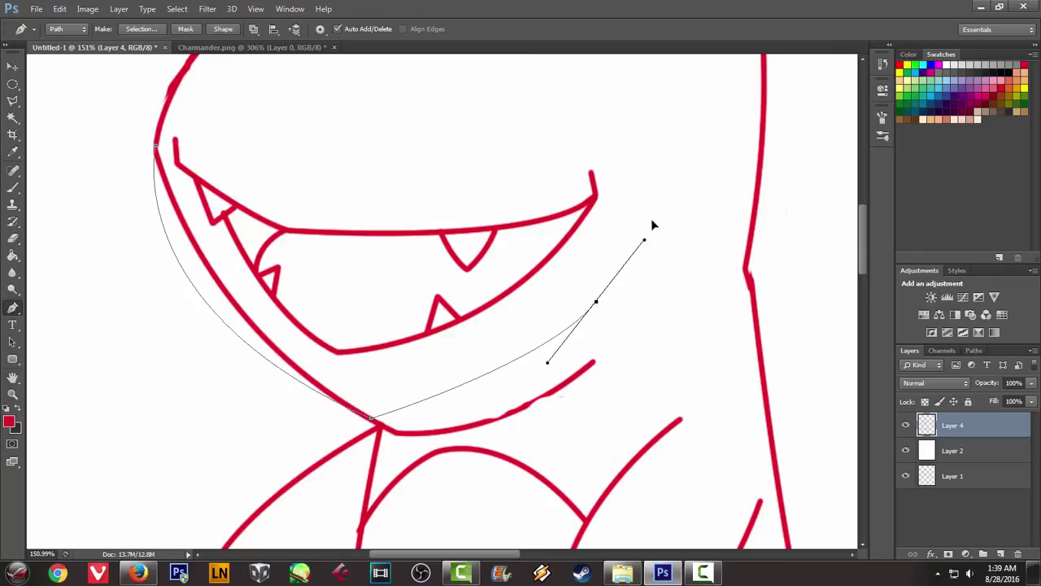
{"action": "key", "text": "ctrl+z"}
{"action": "key", "text": "Delete"}
{"action": "left_click", "coordinate": [297, 50]}
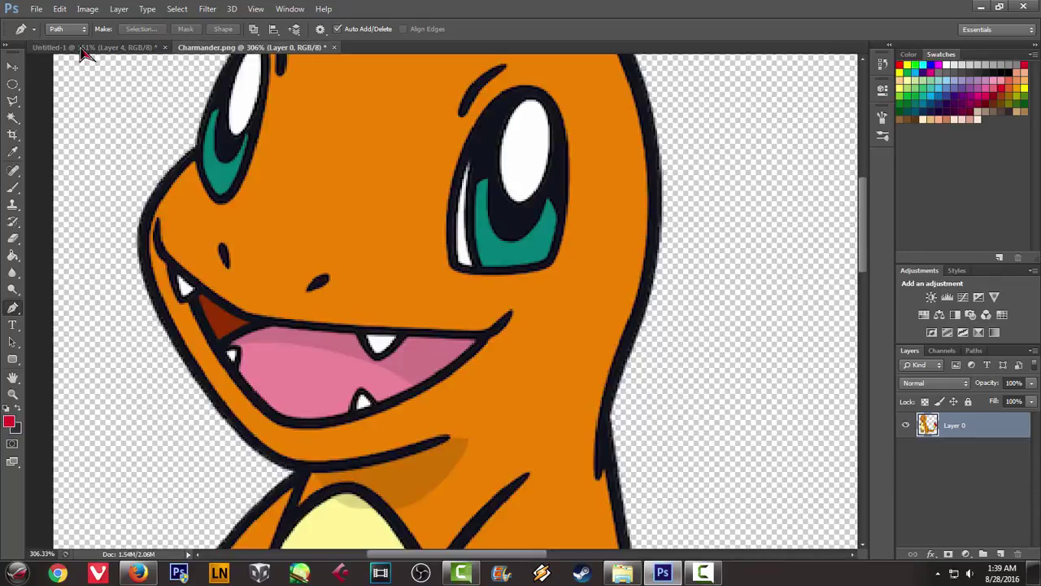
{"action": "left_click", "coordinate": [65, 47]}
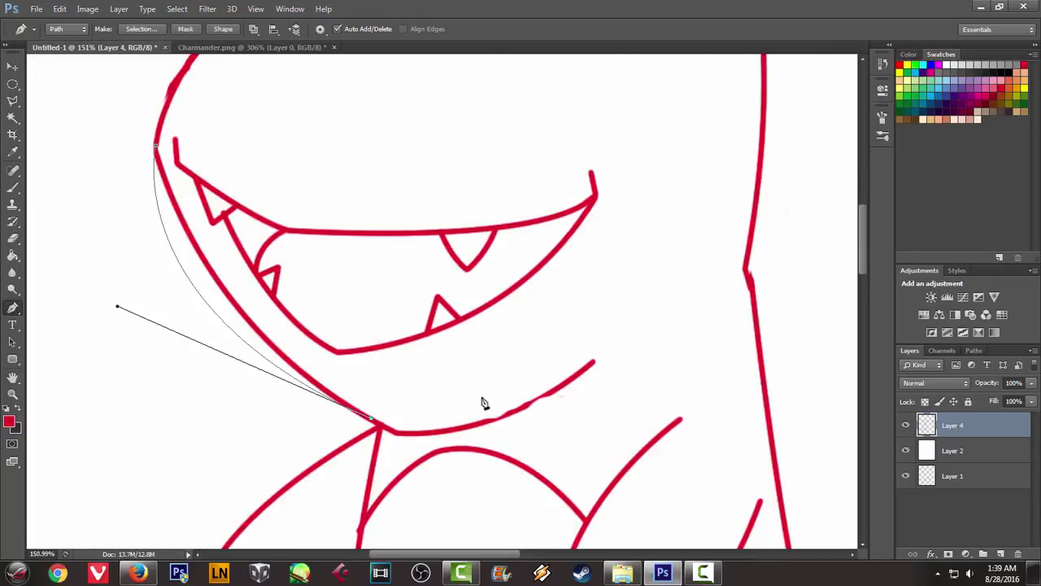
{"action": "mouse_move", "coordinate": [513, 397]}
{"action": "left_mouse_down"}
{"action": "mouse_move", "coordinate": [594, 364]}
{"action": "mouse_move", "coordinate": [594, 352]}
{"action": "left_mouse_up"}
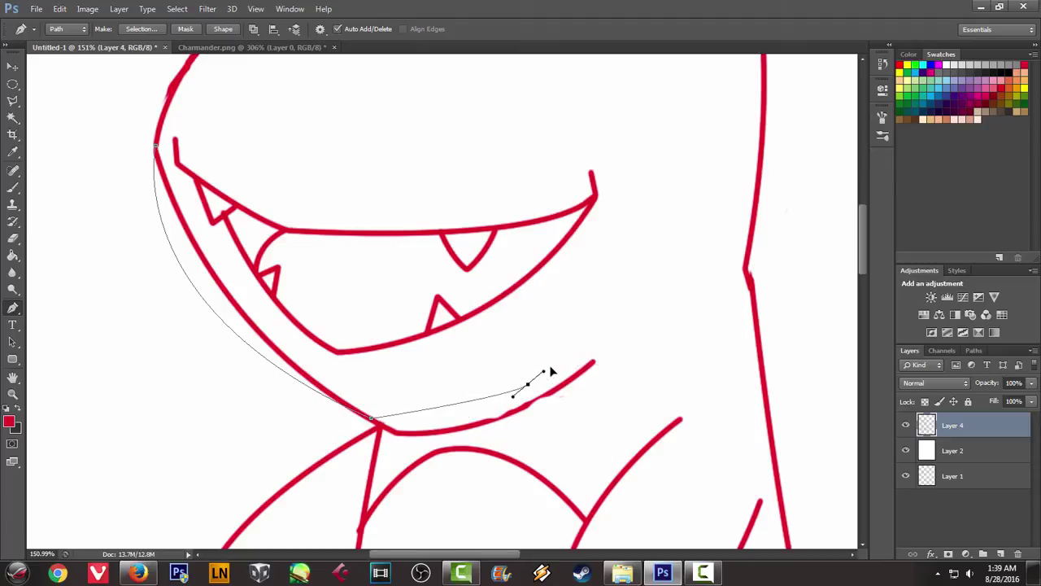
Stroke the jaw path in red, then delete the path
{"action": "right_click", "coordinate": [631, 230]}
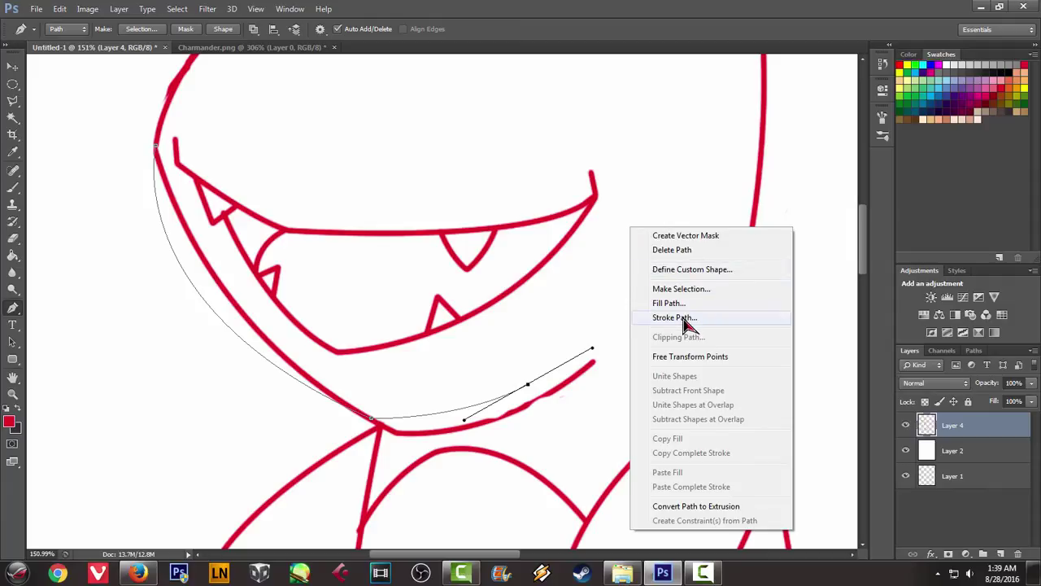
{"action": "left_click", "coordinate": [683, 324]}
{"action": "left_click", "coordinate": [614, 202]}
{"action": "right_click", "coordinate": [555, 169]}
{"action": "left_click", "coordinate": [588, 191]}
{"action": "scroll", "coordinate": [228, 218], "scroll_direction": "up", "scroll_amount": 5, "text": "alt"}
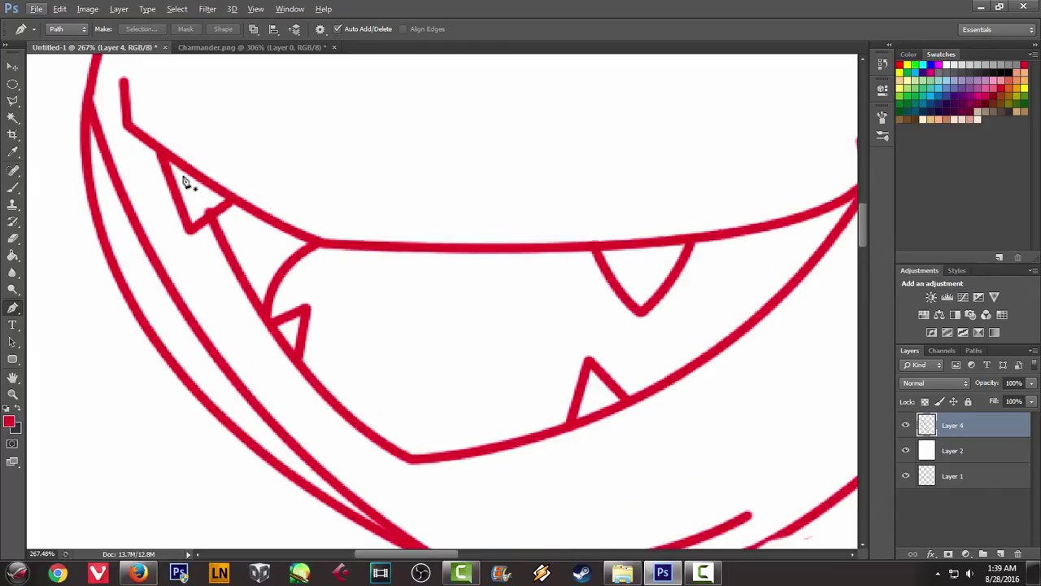
{"action": "key", "text": "w"}
{"action": "key", "text": "alt+w"}
{"action": "left_click", "coordinate": [505, 21]}
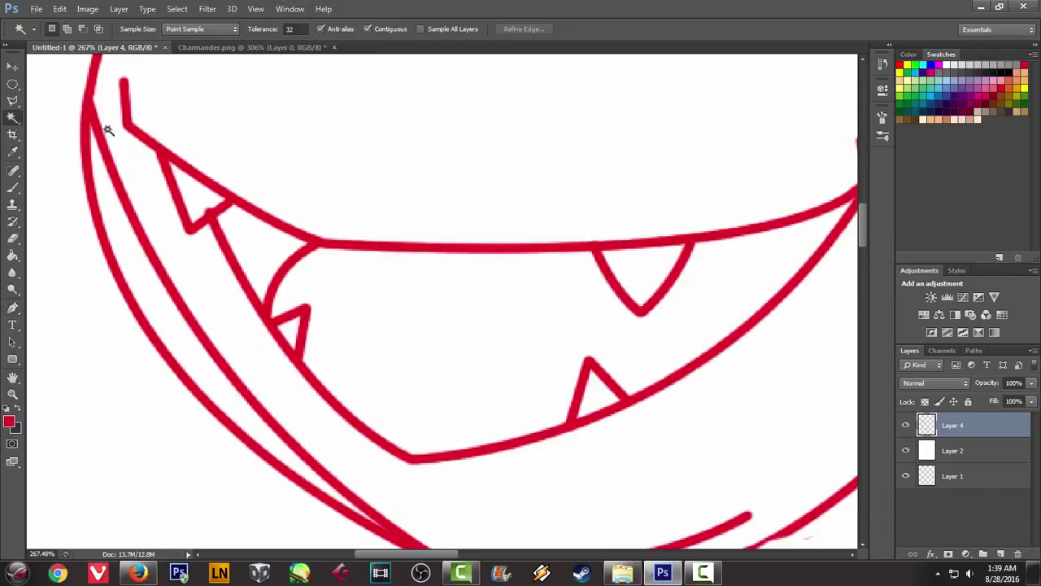
Switch to the Eraser and make its brush smaller
{"action": "key", "text": "p"}
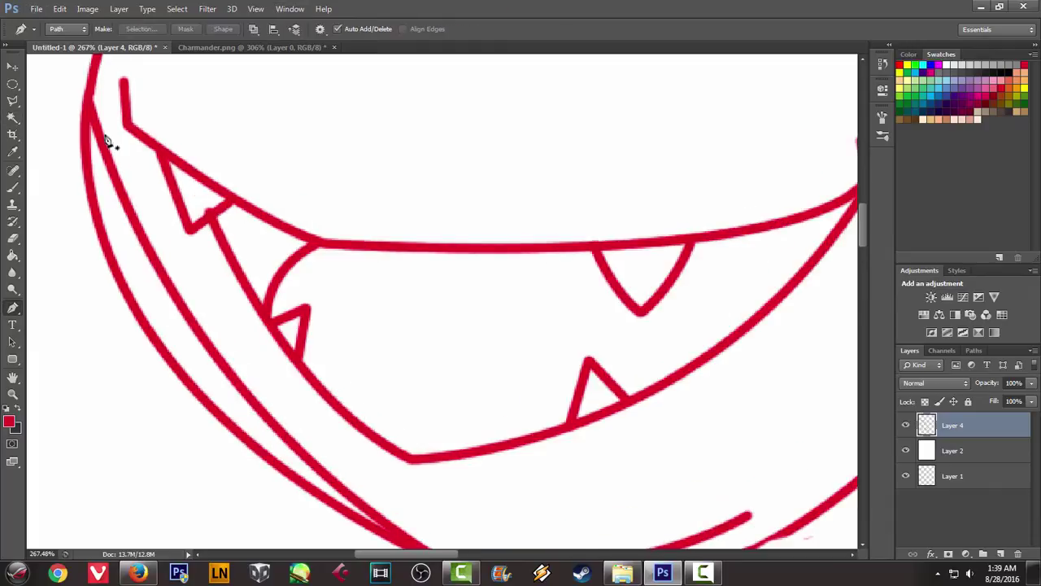
{"action": "key", "text": "e"}
{"action": "mouse_move", "coordinate": [109, 146]}
{"action": "left_mouse_down"}
{"action": "mouse_move", "coordinate": [105, 112]}
{"action": "mouse_move", "coordinate": [102, 153]}
{"action": "left_mouse_up"}
{"action": "key", "text": "ctrl+z"}
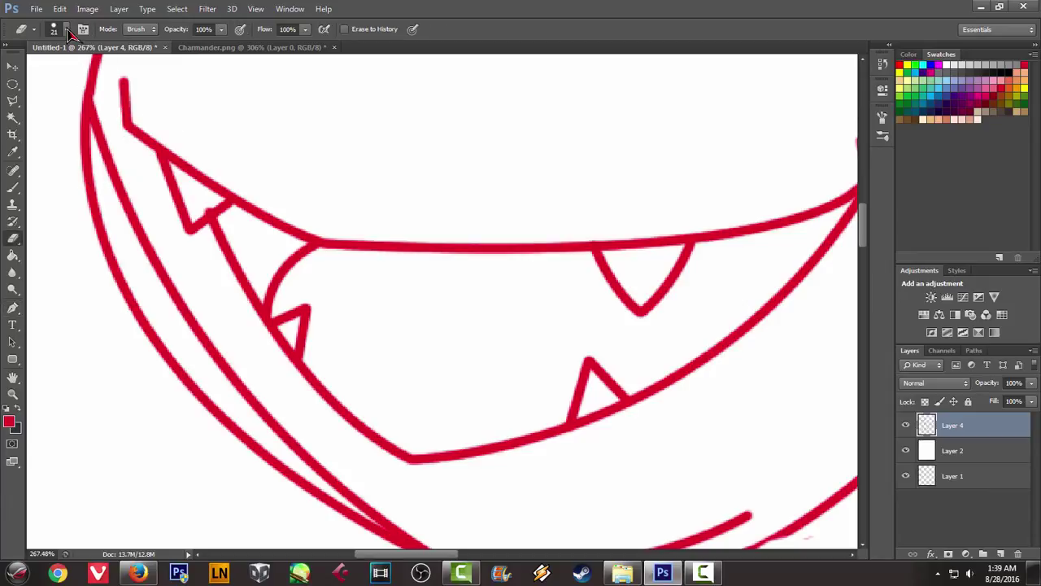
{"action": "left_click", "coordinate": [68, 30]}
{"action": "left_click_drag", "start_coordinate": [35, 70], "coordinate": [30, 70]}
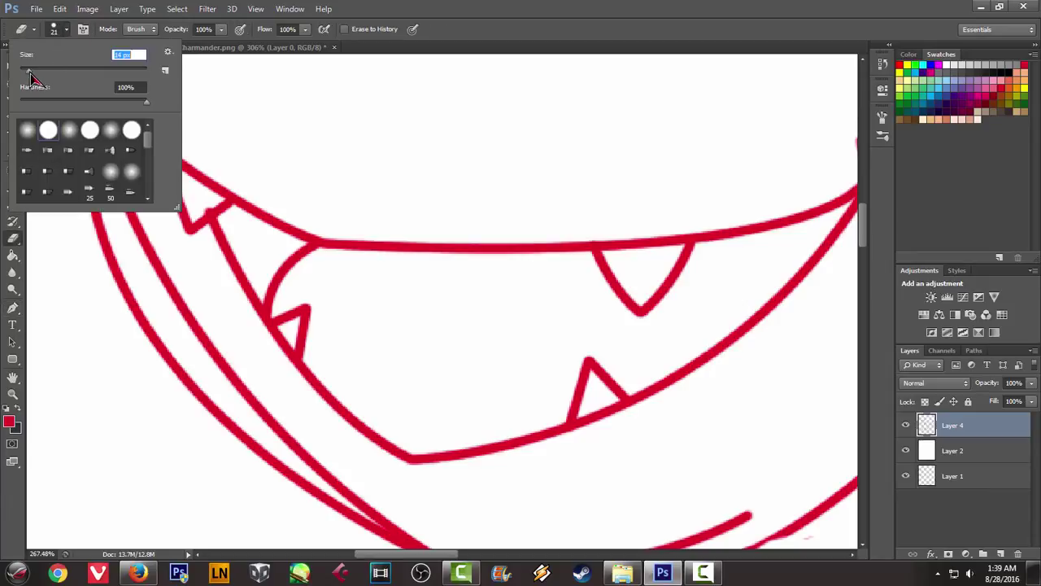
{"action": "left_click", "coordinate": [158, 271]}
Erase the old inner jaw line and the thin leftover stroke near the chin
{"action": "left_click_drag", "start_coordinate": [164, 279], "coordinate": [101, 103]}
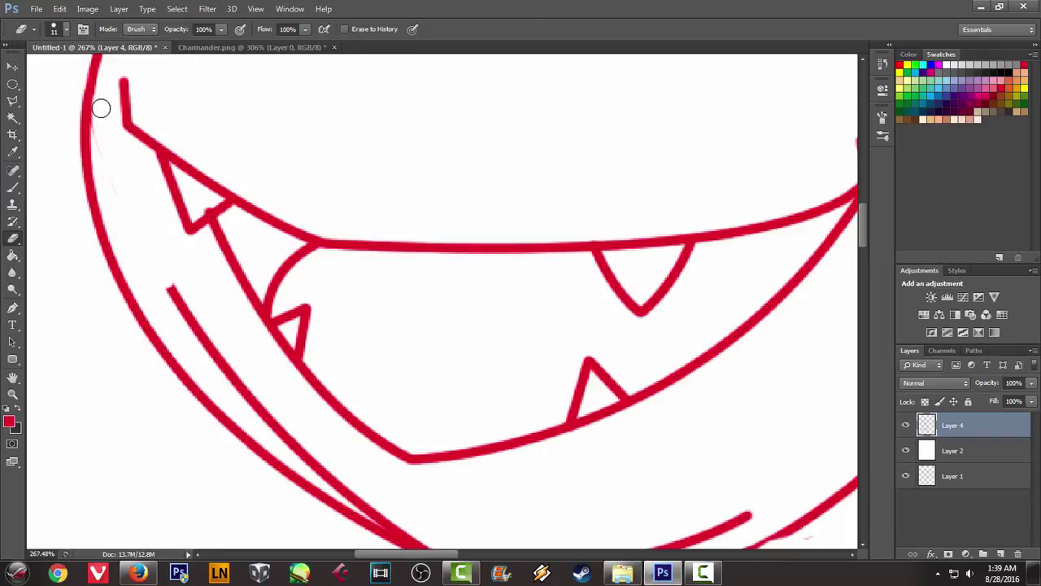
{"action": "left_click_drag", "start_coordinate": [169, 286], "coordinate": [309, 448]}
{"action": "scroll", "coordinate": [312, 391], "scroll_direction": "down", "scroll_amount": 3}
{"action": "mouse_move", "coordinate": [301, 348]}
{"action": "left_mouse_down"}
{"action": "mouse_move", "coordinate": [480, 462]}
{"action": "mouse_move", "coordinate": [540, 467]}
{"action": "mouse_move", "coordinate": [690, 444]}
{"action": "mouse_move", "coordinate": [640, 453]}
{"action": "left_mouse_up"}
{"action": "key", "text": "ctrl+alt+z"}
{"action": "key", "text": "ctrl+alt+z"}
{"action": "key", "text": "ctrl+alt+z"}
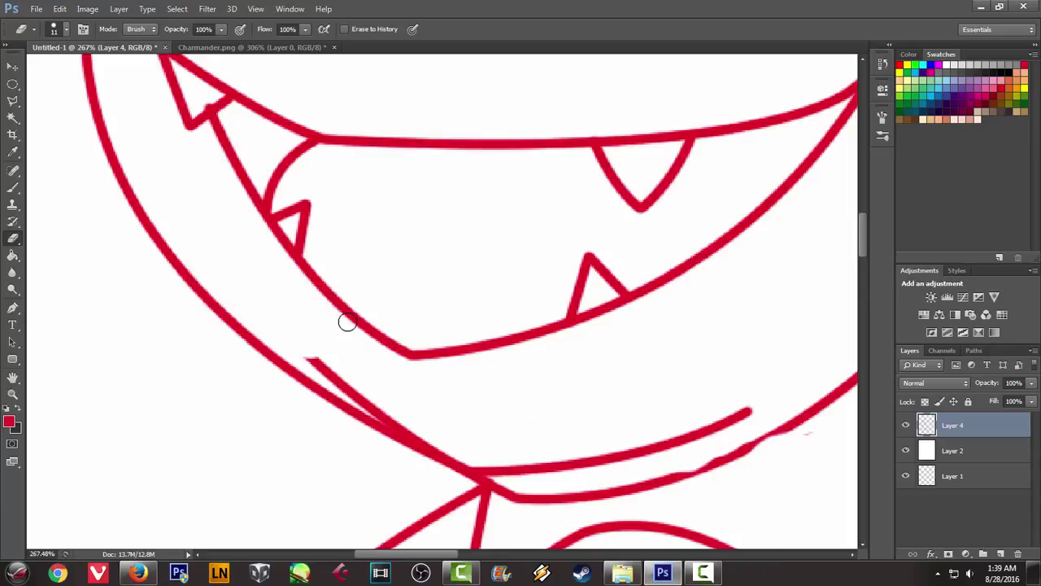
{"action": "mouse_move", "coordinate": [310, 350]}
{"action": "left_mouse_down"}
{"action": "mouse_move", "coordinate": [348, 399]}
{"action": "mouse_move", "coordinate": [382, 416]}
{"action": "left_mouse_up"}
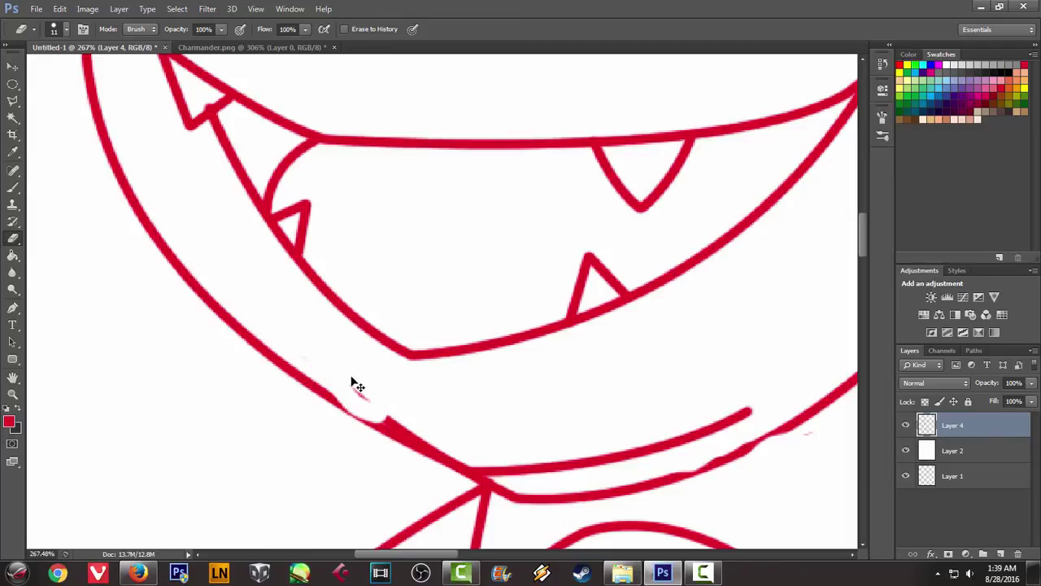
{"action": "key", "text": "ctrl+alt+z"}
{"action": "mouse_move", "coordinate": [324, 362]}
{"action": "left_mouse_down"}
{"action": "mouse_move", "coordinate": [386, 418]}
{"action": "mouse_move", "coordinate": [376, 402]}
{"action": "left_mouse_up"}
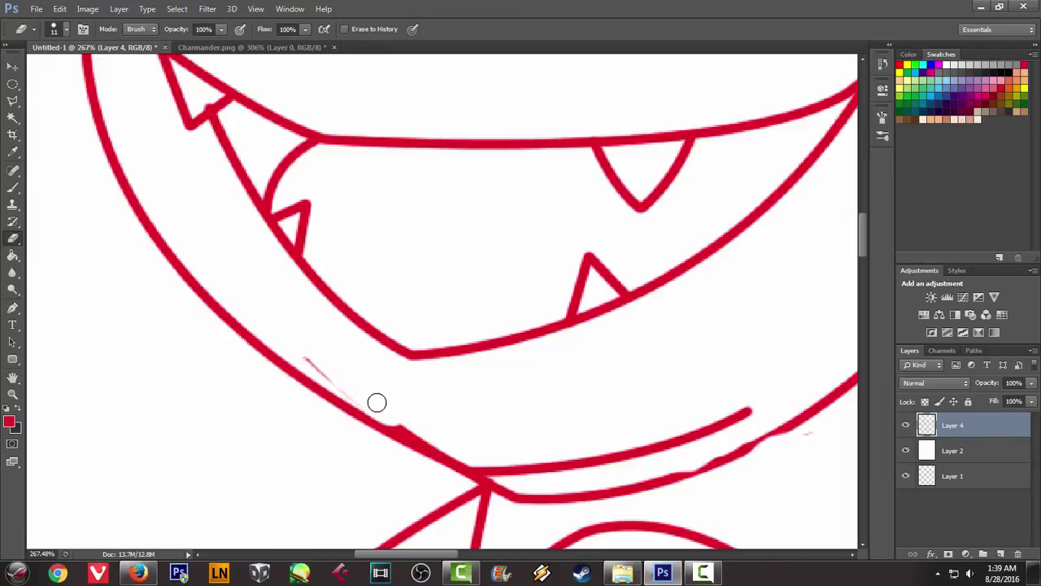
{"action": "mouse_move", "coordinate": [311, 353]}
{"action": "left_mouse_down"}
{"action": "mouse_move", "coordinate": [400, 420]}
{"action": "mouse_move", "coordinate": [449, 440]}
{"action": "left_mouse_up"}
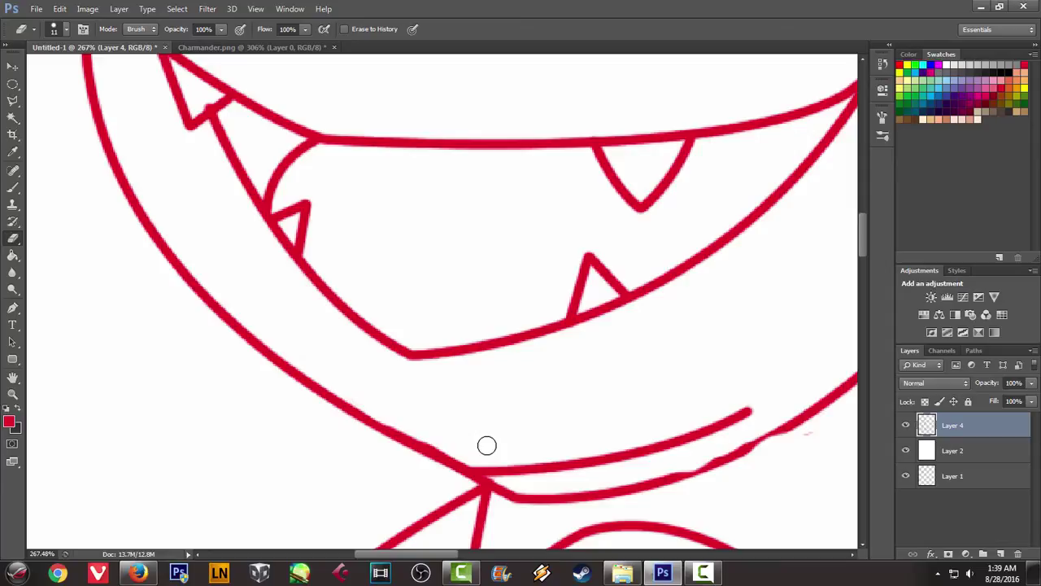
Erase the remaining strokes at the chin junction and under the lower lip
{"action": "scroll", "coordinate": [558, 436], "scroll_direction": "down", "scroll_amount": 2}
{"action": "mouse_move", "coordinate": [577, 441]}
{"action": "left_mouse_down"}
{"action": "mouse_move", "coordinate": [529, 446]}
{"action": "mouse_move", "coordinate": [741, 410]}
{"action": "left_mouse_up"}
{"action": "key", "text": "ctrl+z"}
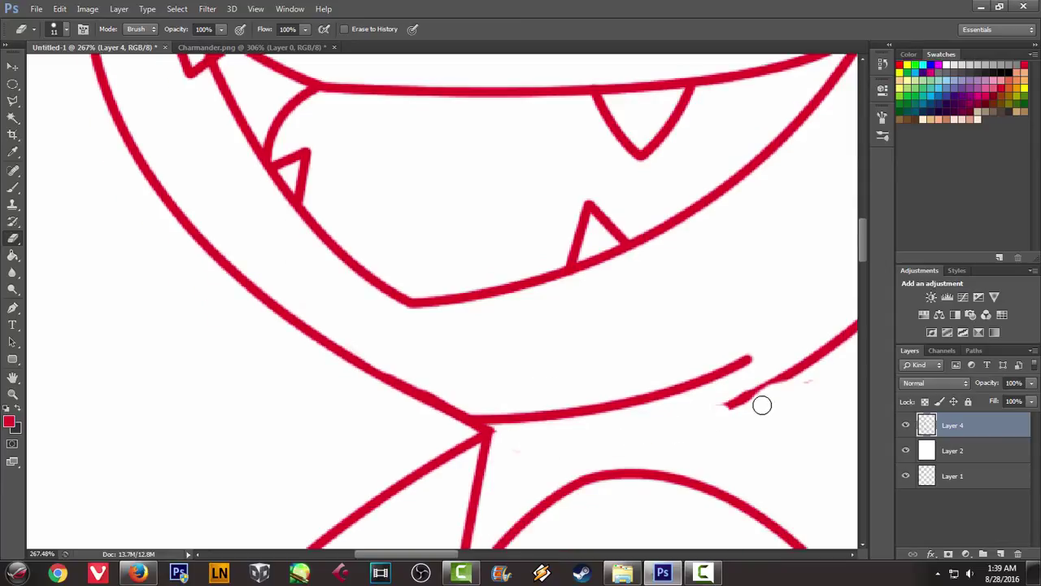
{"action": "mouse_move", "coordinate": [801, 372]}
{"action": "left_mouse_down"}
{"action": "mouse_move", "coordinate": [736, 403]}
{"action": "mouse_move", "coordinate": [825, 353]}
{"action": "left_mouse_up"}
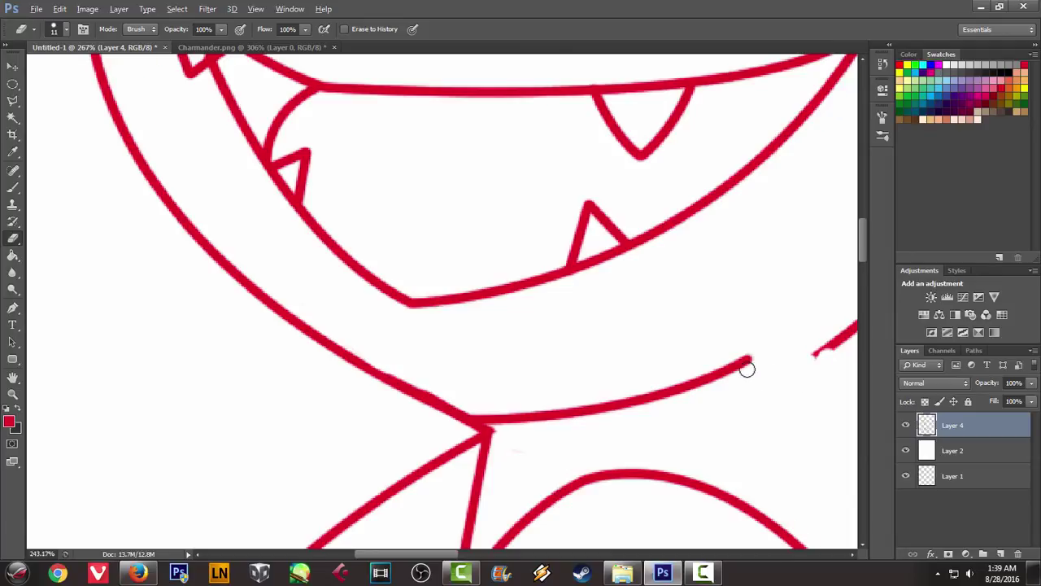
{"action": "scroll", "coordinate": [747, 365], "scroll_direction": "down", "scroll_amount": 5}
{"action": "key", "text": "alt"}
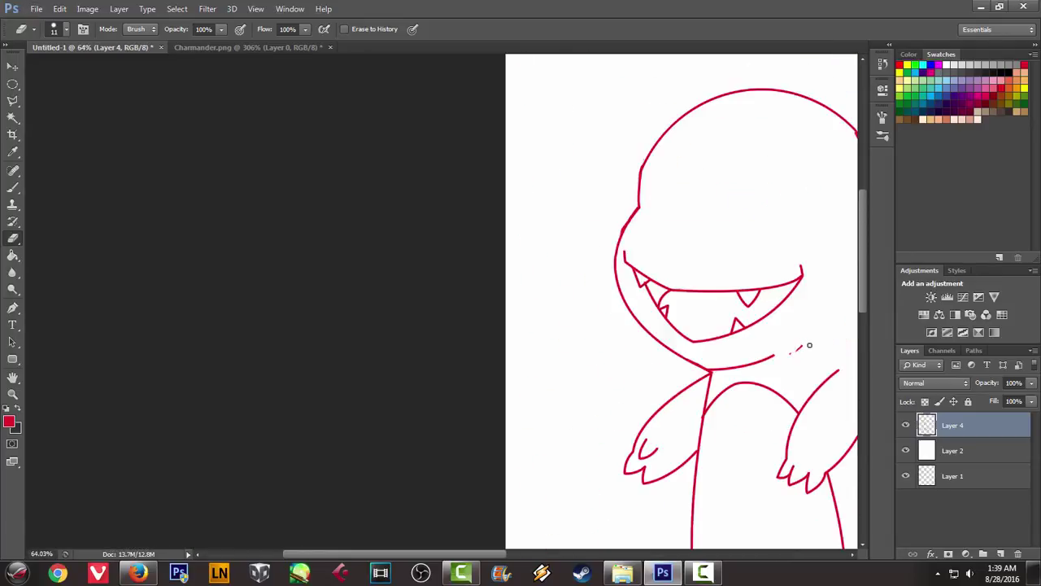
{"action": "scroll", "coordinate": [801, 351], "scroll_direction": "down", "scroll_amount": 3}
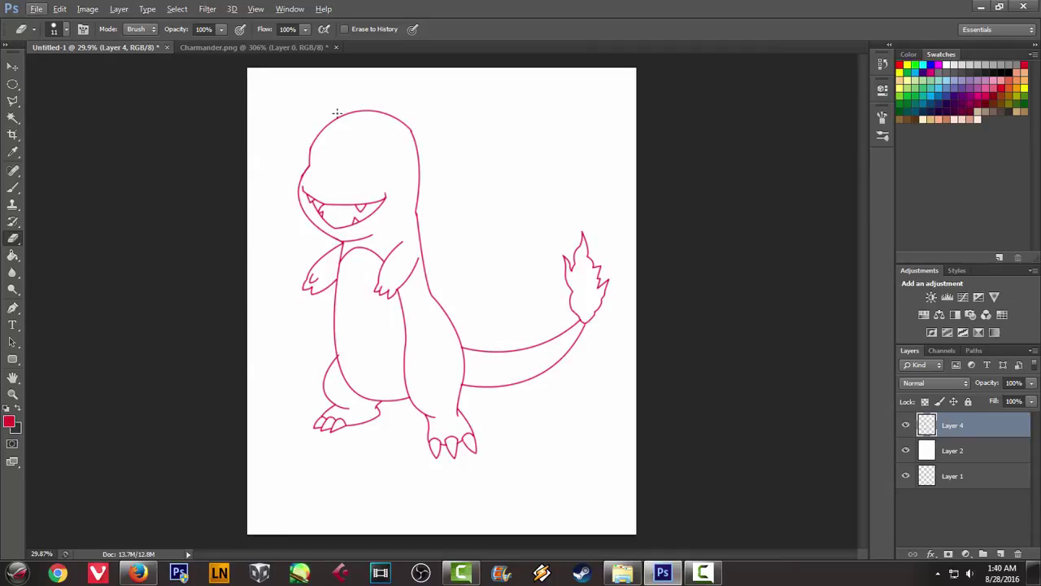
{"action": "scroll", "coordinate": [385, 147], "scroll_direction": "up", "scroll_amount": 2}
Check the reference nostrils and start the first nostril path above the mouth with the Pen tool
{"action": "left_click", "coordinate": [257, 47]}
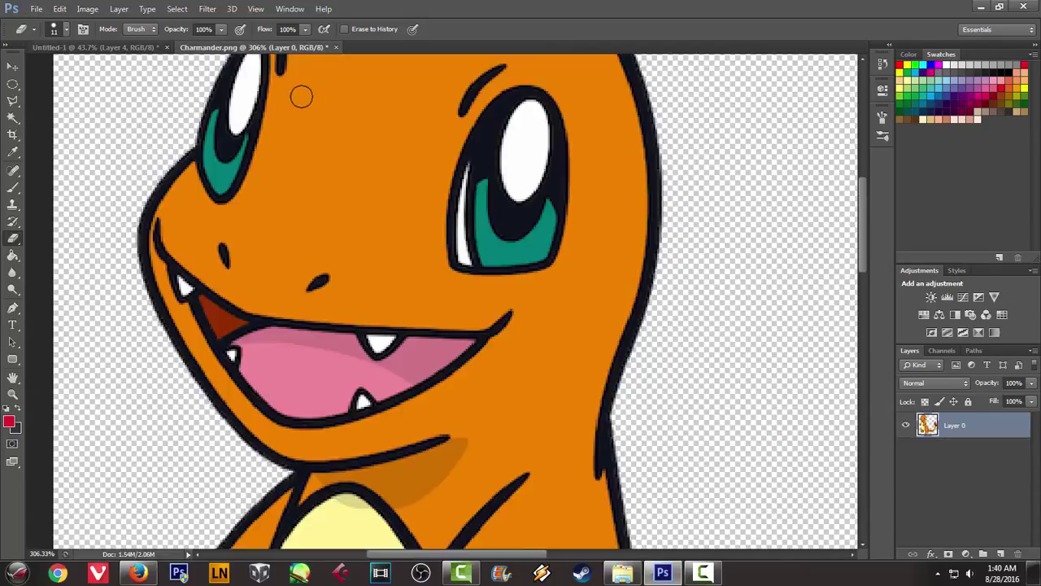
{"action": "left_click", "coordinate": [91, 47]}
{"action": "scroll", "coordinate": [409, 280], "scroll_direction": "up", "scroll_amount": 2}
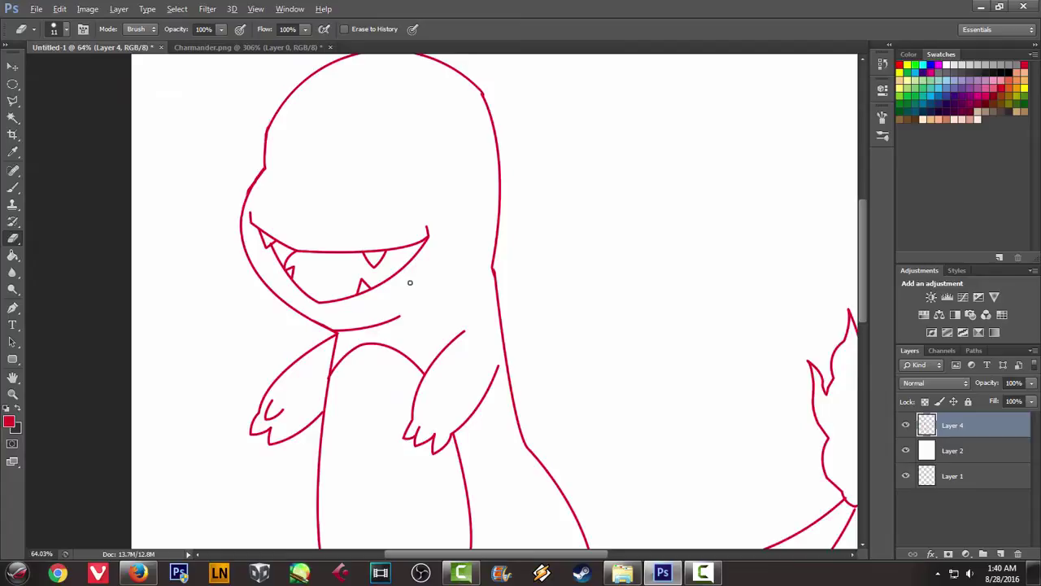
{"action": "scroll", "coordinate": [212, 233], "scroll_direction": "up", "scroll_amount": 2}
{"action": "scroll", "coordinate": [135, 148], "scroll_direction": "up", "scroll_amount": 2}
{"action": "key", "text": "alt"}
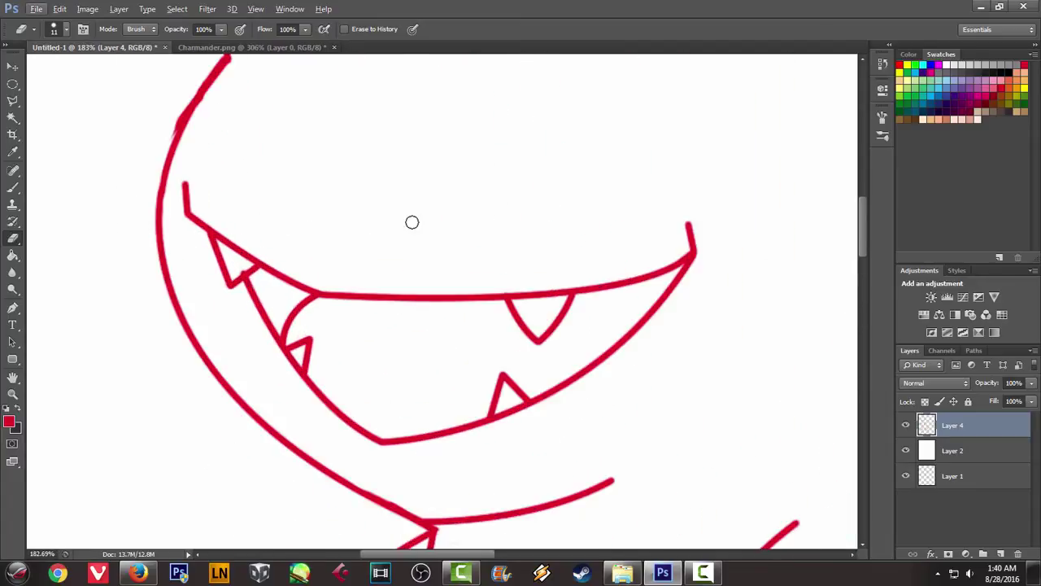
{"action": "key", "text": "p"}
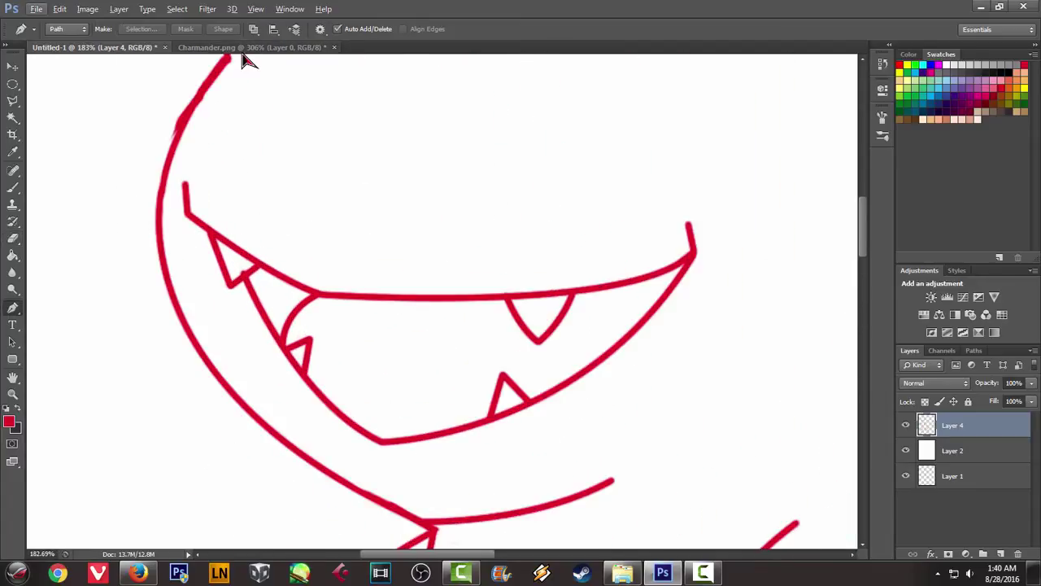
{"action": "left_click", "coordinate": [244, 48]}
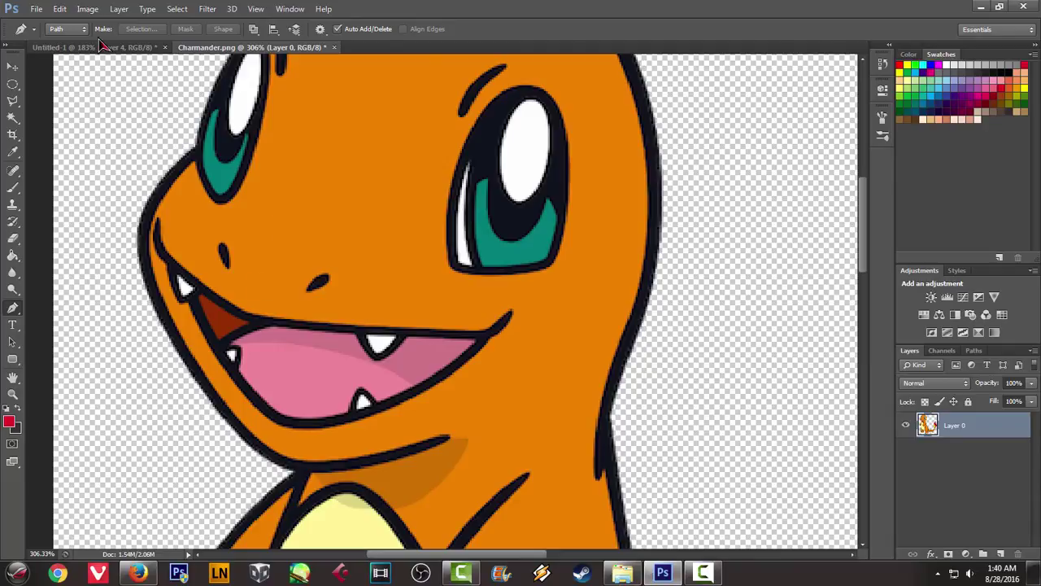
{"action": "left_click", "coordinate": [104, 47]}
{"action": "scroll", "coordinate": [386, 255], "scroll_direction": "up", "scroll_amount": 1}
{"action": "left_click", "coordinate": [387, 256]}
Close the first nostril into a teardrop, fill it red and delete the path
{"action": "left_click_drag", "start_coordinate": [430, 242], "coordinate": [439, 247]}
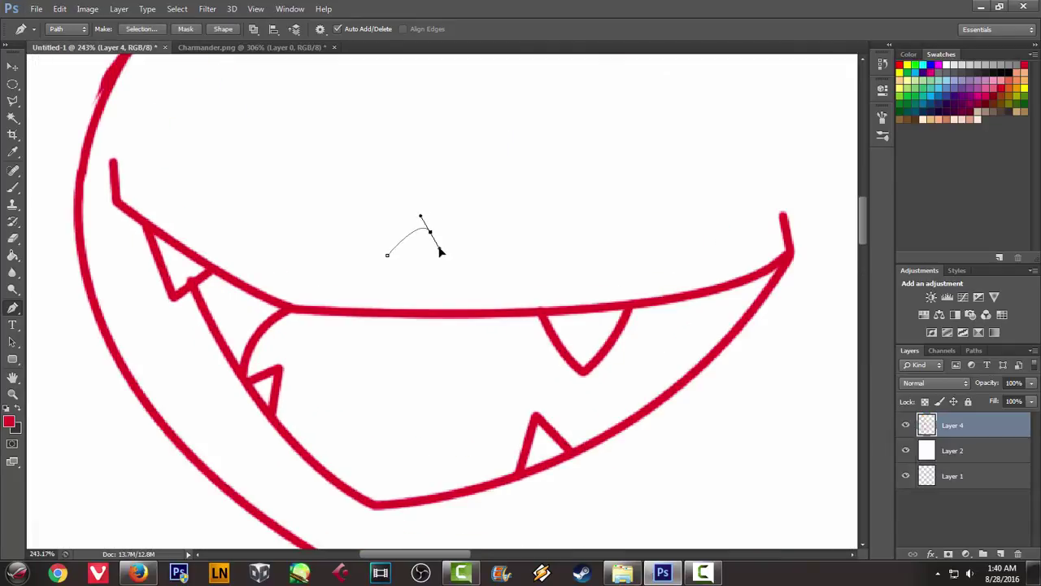
{"action": "key", "text": "alt"}
{"action": "left_click_drag", "start_coordinate": [388, 257], "coordinate": [349, 268]}
{"action": "right_click", "coordinate": [540, 214]}
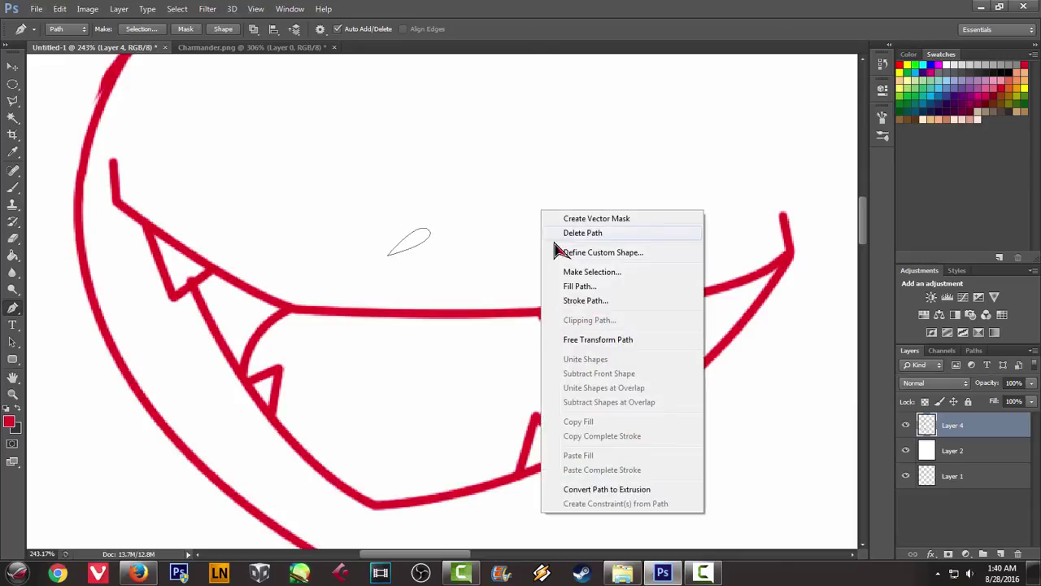
{"action": "left_click", "coordinate": [588, 285]}
{"action": "left_click", "coordinate": [608, 145]}
{"action": "right_click", "coordinate": [578, 135]}
{"action": "left_click", "coordinate": [609, 158]}
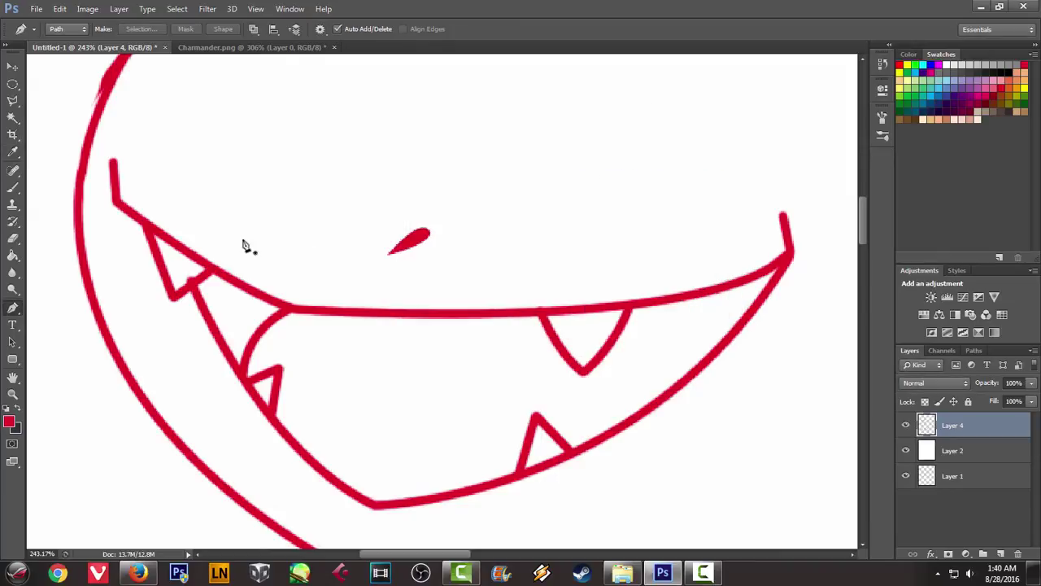
Draw the second teardrop nostril, fill it red and delete its path
{"action": "left_click", "coordinate": [291, 242]}
{"action": "left_click_drag", "start_coordinate": [267, 204], "coordinate": [254, 216]}
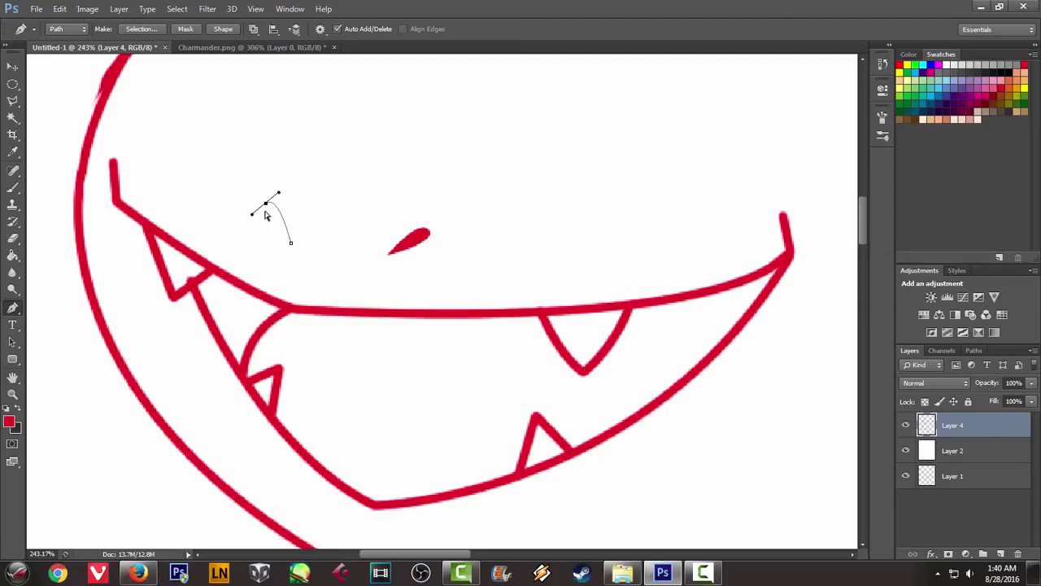
{"action": "left_click_drag", "start_coordinate": [267, 213], "coordinate": [252, 226]}
{"action": "left_click", "coordinate": [290, 242]}
{"action": "right_click", "coordinate": [375, 145]}
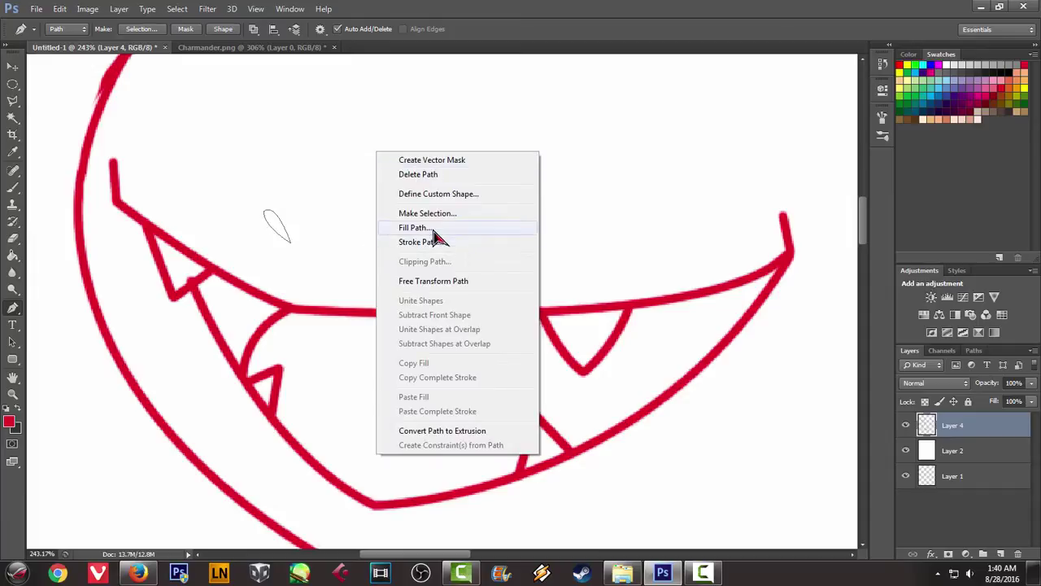
{"action": "left_click", "coordinate": [431, 226]}
{"action": "left_click", "coordinate": [627, 117]}
{"action": "right_click", "coordinate": [503, 159]}
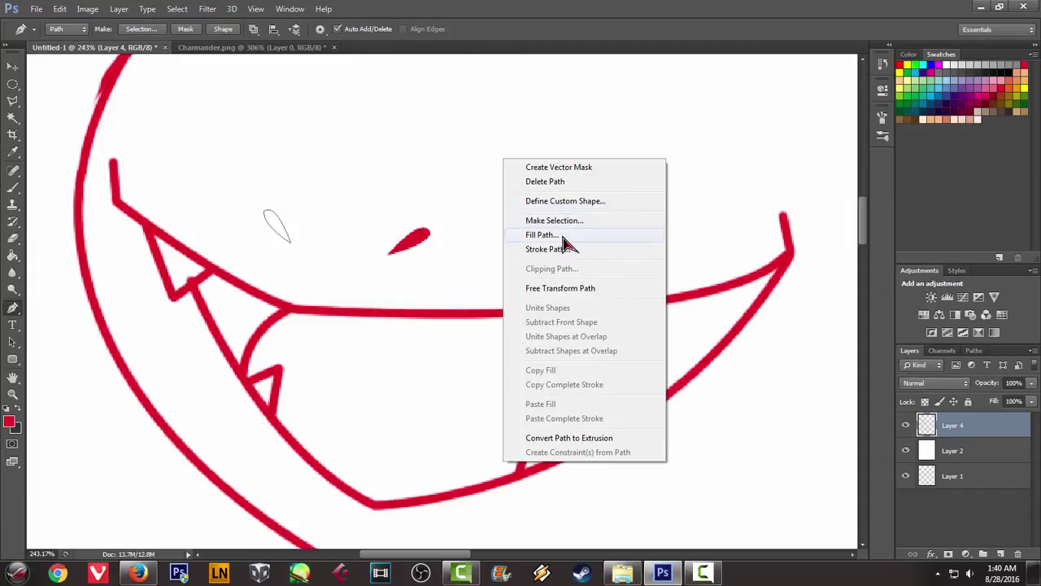
{"action": "left_click", "coordinate": [569, 240]}
{"action": "key", "text": "Return"}
{"action": "right_click", "coordinate": [458, 158]}
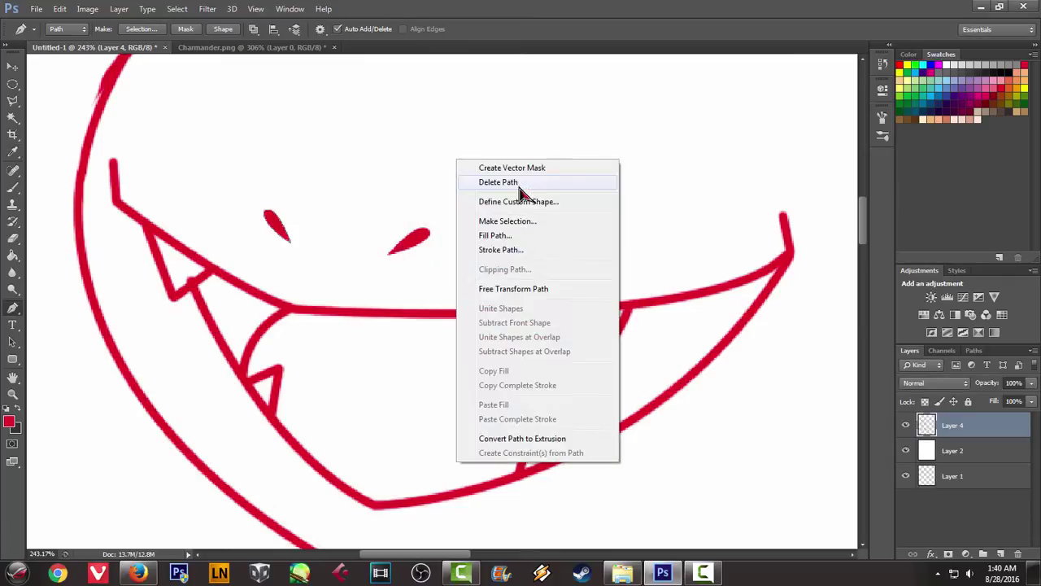
{"action": "left_click", "coordinate": [519, 182]}
Compare with the reference image and bring the head and eye area into view
{"action": "scroll", "coordinate": [521, 197], "scroll_direction": "down", "scroll_amount": 2}
{"action": "scroll", "coordinate": [524, 197], "scroll_direction": "down", "scroll_amount": 2}
{"action": "scroll", "coordinate": [534, 193], "scroll_direction": "down", "scroll_amount": 1}
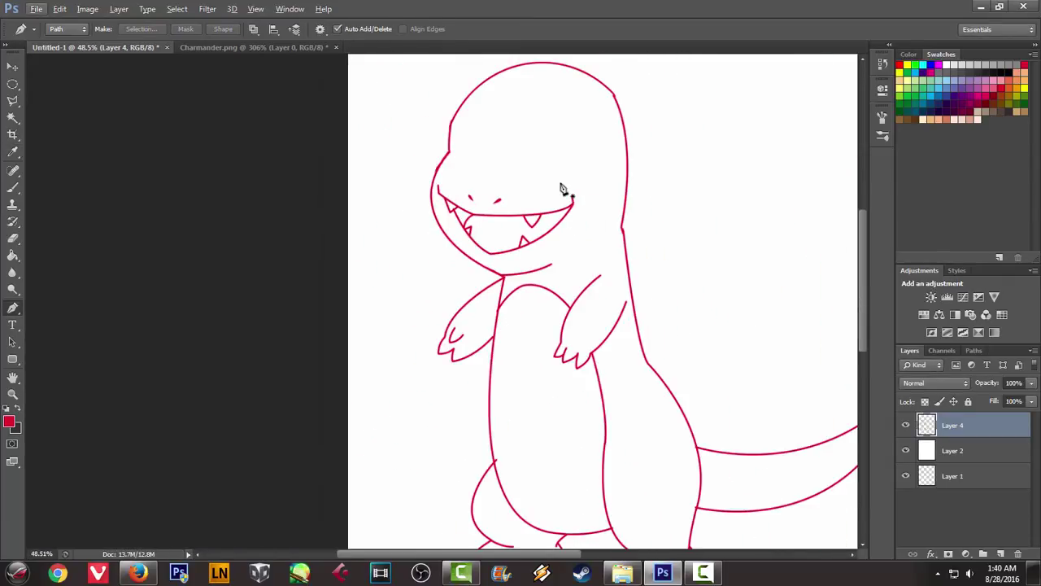
{"action": "scroll", "coordinate": [560, 187], "scroll_direction": "down", "scroll_amount": 2}
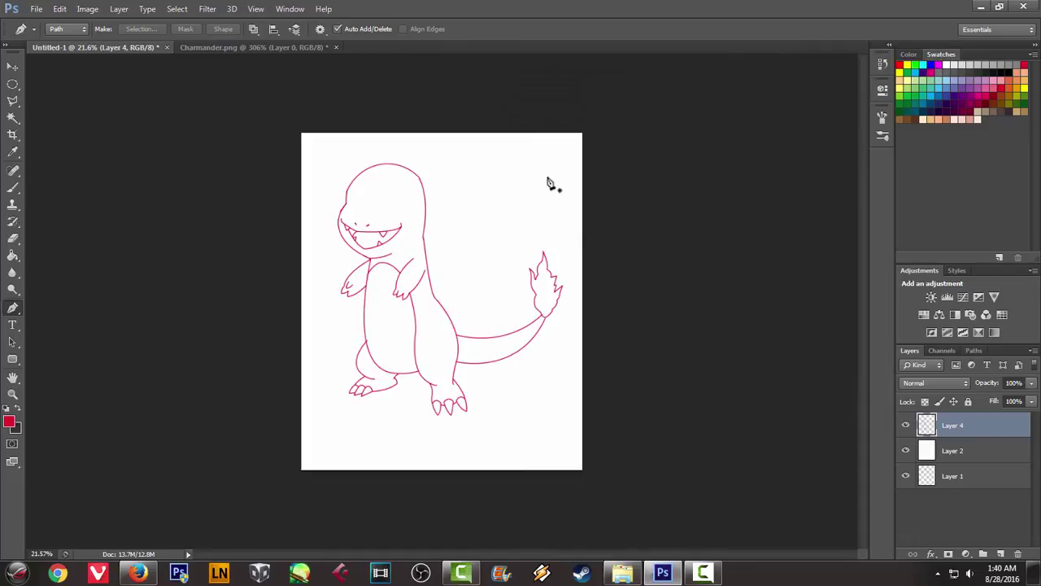
{"action": "scroll", "coordinate": [485, 282], "scroll_direction": "up", "scroll_amount": 2}
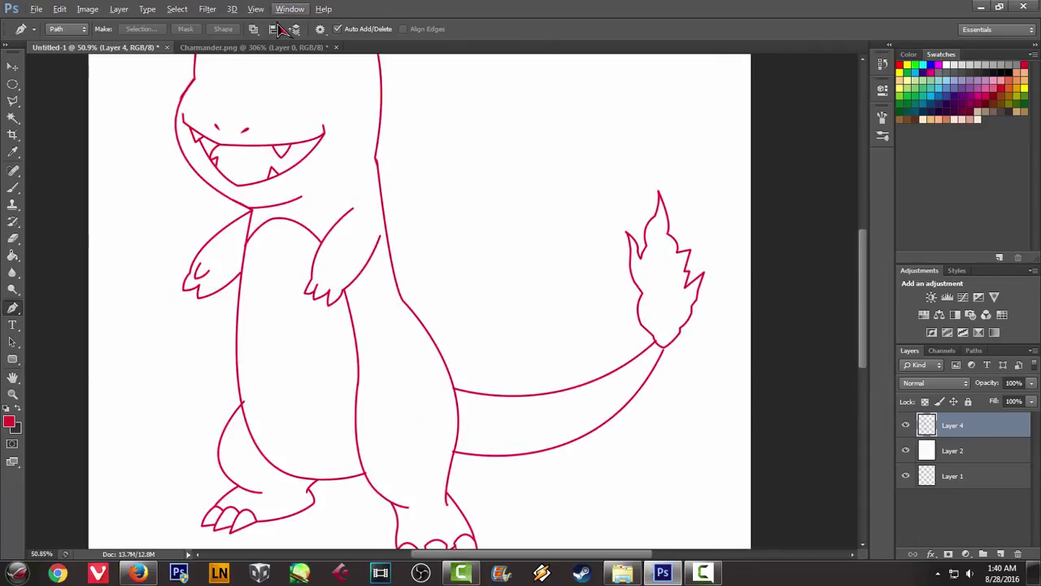
{"action": "left_click", "coordinate": [258, 48]}
{"action": "scroll", "coordinate": [279, 169], "scroll_direction": "down", "scroll_amount": 1}
{"action": "scroll", "coordinate": [284, 158], "scroll_direction": "up", "scroll_amount": 1}
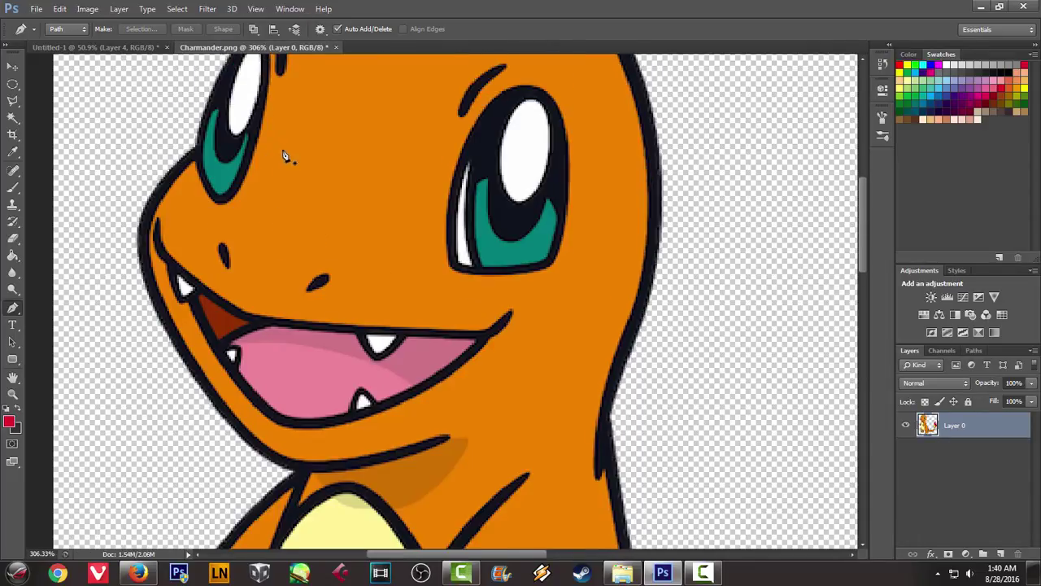
{"action": "scroll", "coordinate": [244, 122], "scroll_direction": "up", "scroll_amount": 2}
{"action": "left_click", "coordinate": [102, 49]}
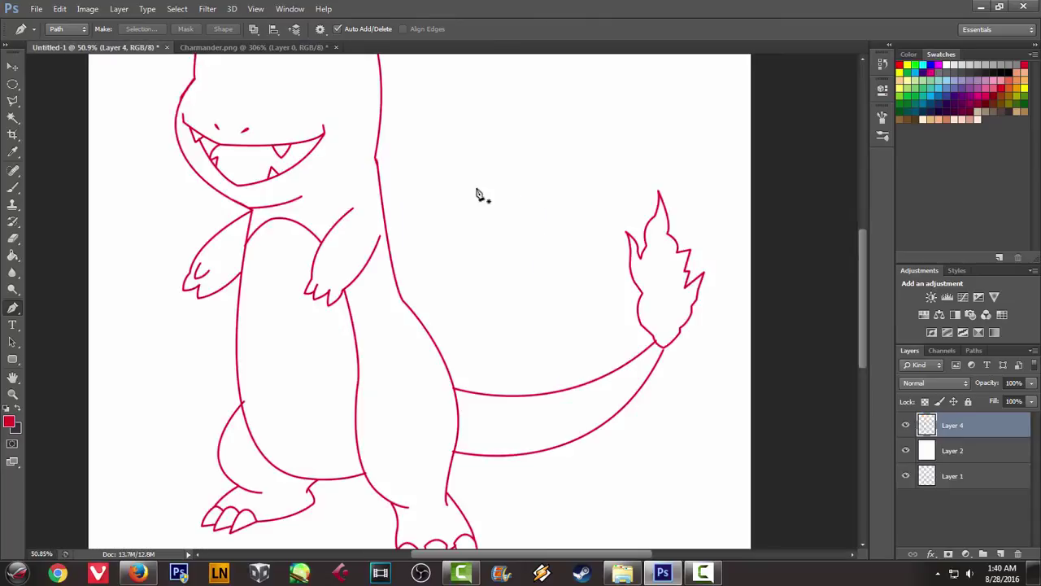
{"action": "scroll", "coordinate": [288, 114], "scroll_direction": "up", "scroll_amount": 1}
{"action": "scroll", "coordinate": [289, 114], "scroll_direction": "up", "scroll_amount": 1}
{"action": "scroll", "coordinate": [244, 121], "scroll_direction": "up", "scroll_amount": 1}
{"action": "scroll", "coordinate": [246, 107], "scroll_direction": "up", "scroll_amount": 1}
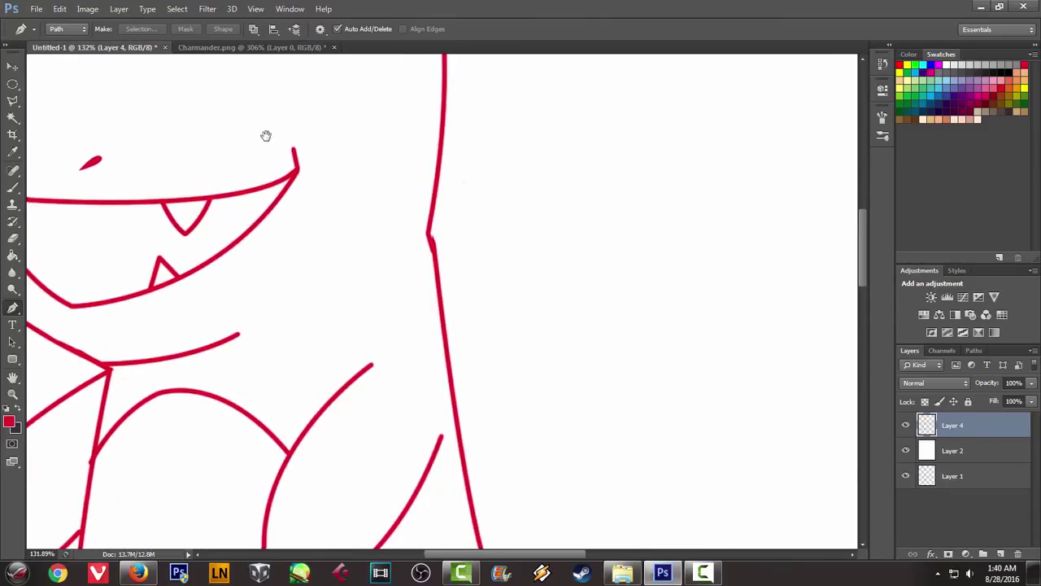
{"action": "left_click_drag", "start_coordinate": [246, 106], "coordinate": [382, 294]}
{"action": "left_click", "coordinate": [247, 51]}
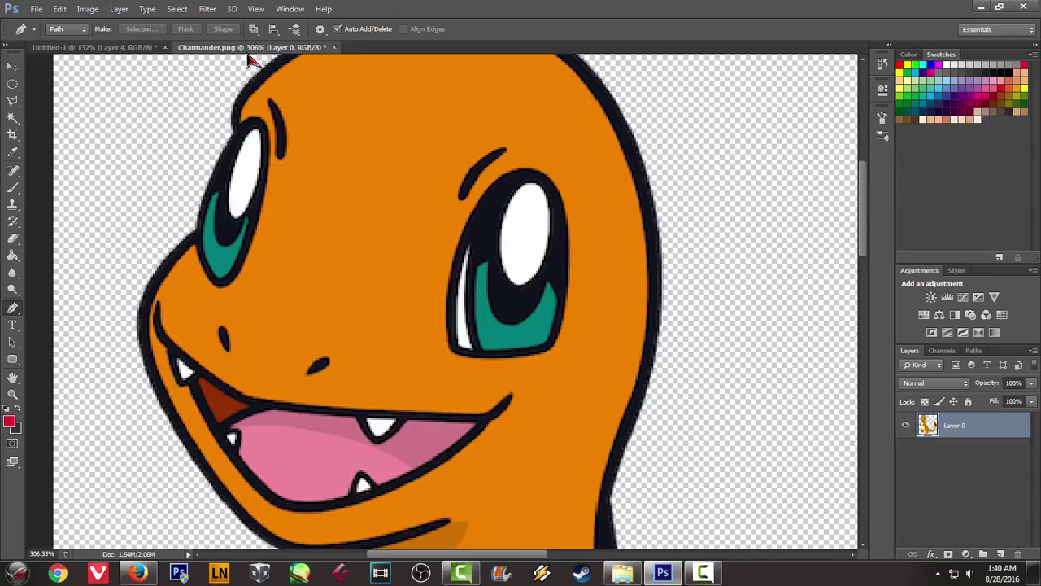
{"action": "left_click", "coordinate": [114, 49]}
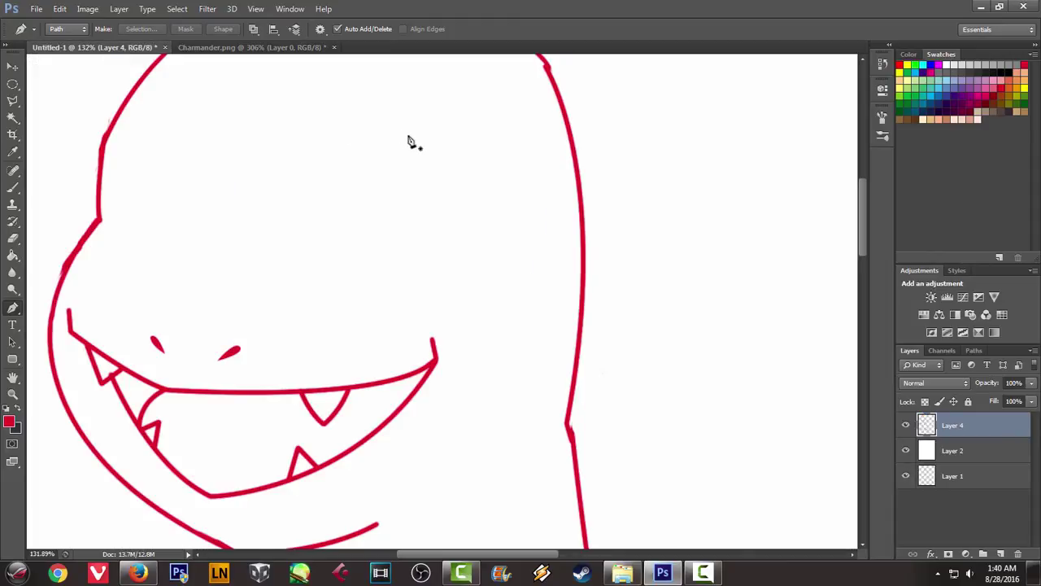
Create a new layer and start the eye outline with its left curve above the mouth
{"action": "key", "text": "ctrl+shift+n"}
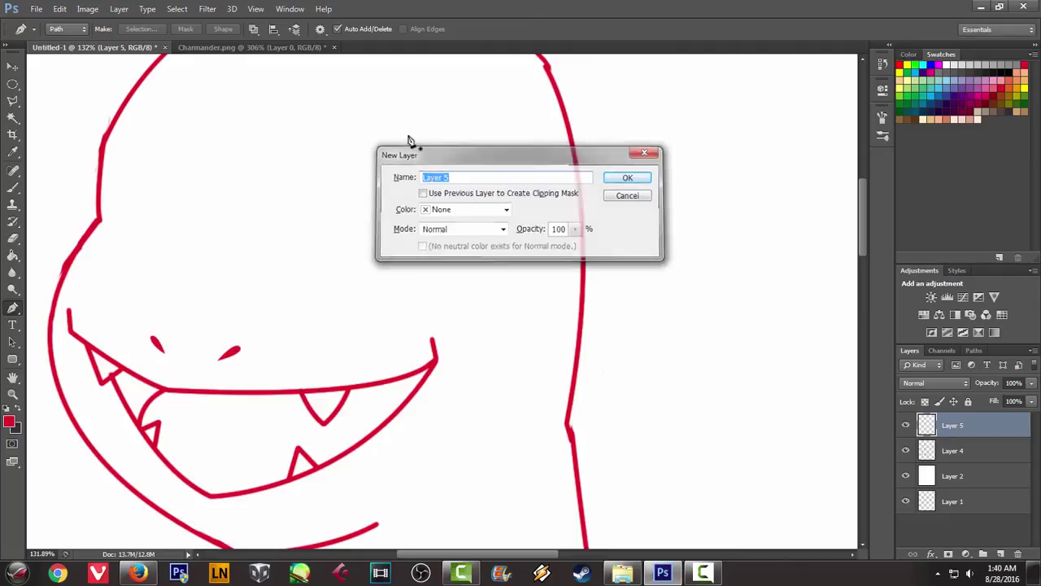
{"action": "key", "text": "Return"}
{"action": "left_click", "coordinate": [411, 139]}
{"action": "left_click_drag", "start_coordinate": [314, 274], "coordinate": [328, 344]}
{"action": "key", "text": "ctrl+z"}
{"action": "mouse_move", "coordinate": [345, 281]}
{"action": "left_mouse_down"}
{"action": "mouse_move", "coordinate": [362, 345]}
{"action": "mouse_move", "coordinate": [361, 420]}
{"action": "left_mouse_up"}
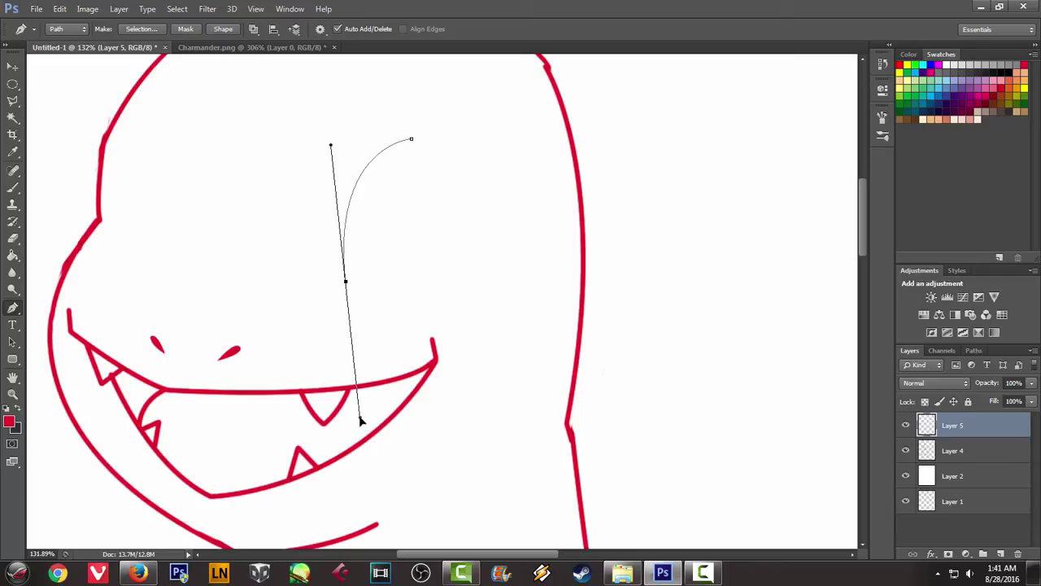
{"action": "left_click", "coordinate": [268, 47]}
{"action": "left_click", "coordinate": [101, 48]}
Shape the eye's bottom with a sharp corner and close the outline at its start
{"action": "mouse_move", "coordinate": [465, 284]}
{"action": "left_mouse_down"}
{"action": "mouse_move", "coordinate": [494, 254]}
{"action": "mouse_move", "coordinate": [502, 261]}
{"action": "mouse_move", "coordinate": [487, 240]}
{"action": "mouse_move", "coordinate": [504, 234]}
{"action": "left_mouse_up"}
{"action": "key", "text": "ctrl+z"}
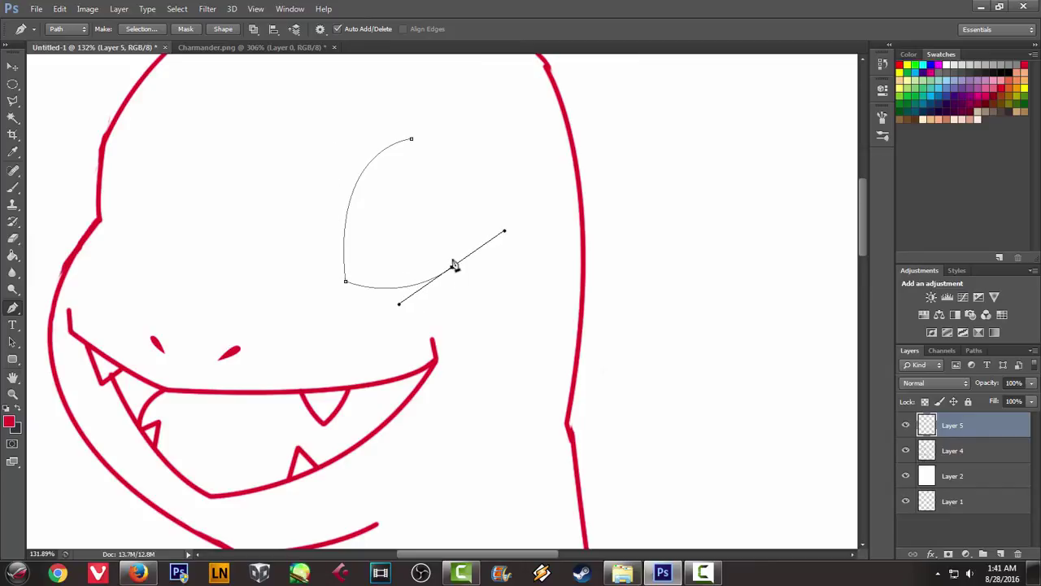
{"action": "left_click", "coordinate": [452, 269], "text": "alt"}
{"action": "left_click_drag", "start_coordinate": [412, 140], "coordinate": [348, 142]}
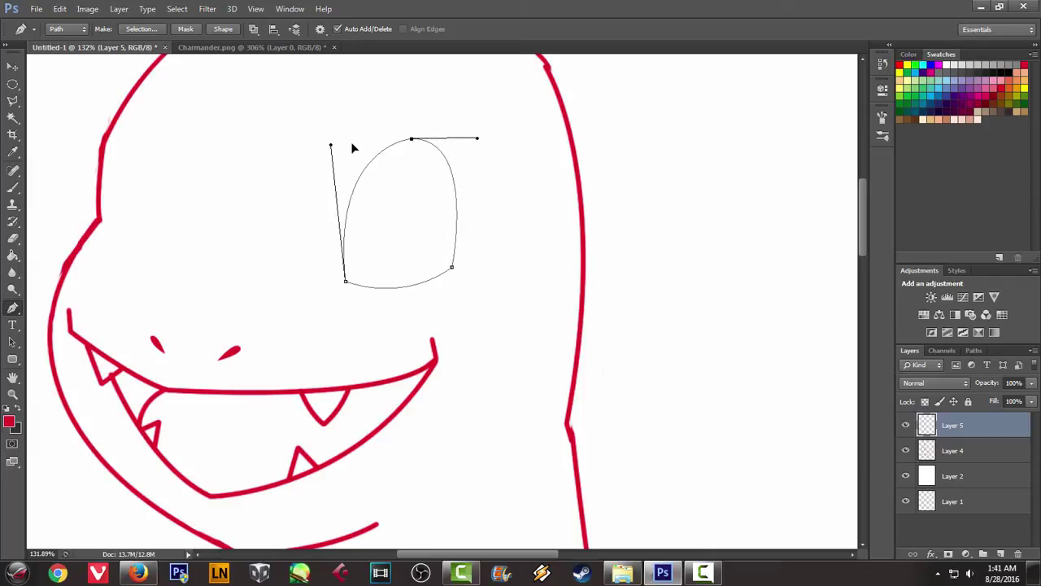
{"action": "left_click_drag", "start_coordinate": [352, 147], "coordinate": [363, 140]}
{"action": "key", "text": "Escape"}
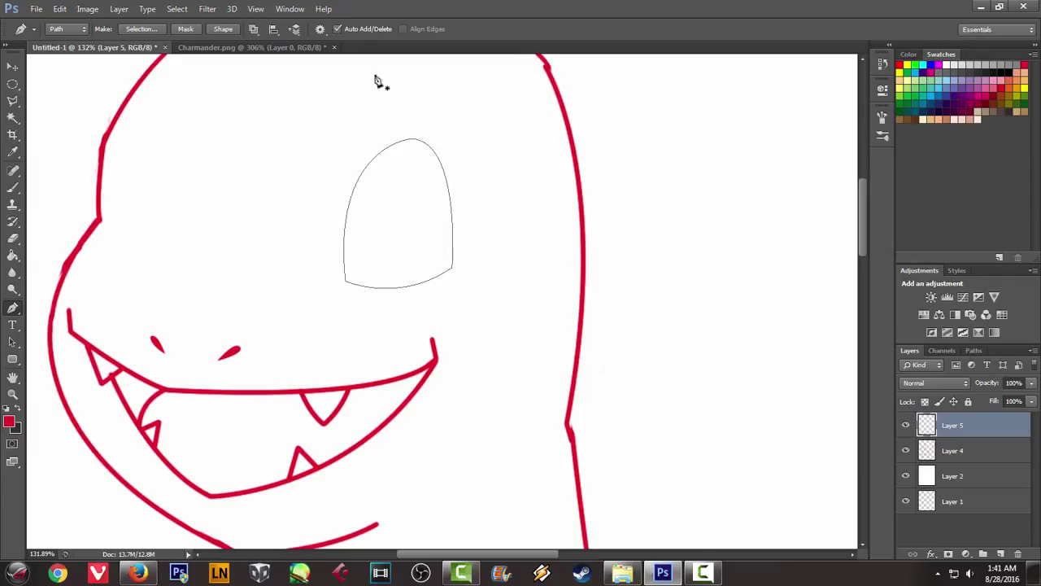
{"action": "left_click", "coordinate": [291, 47]}
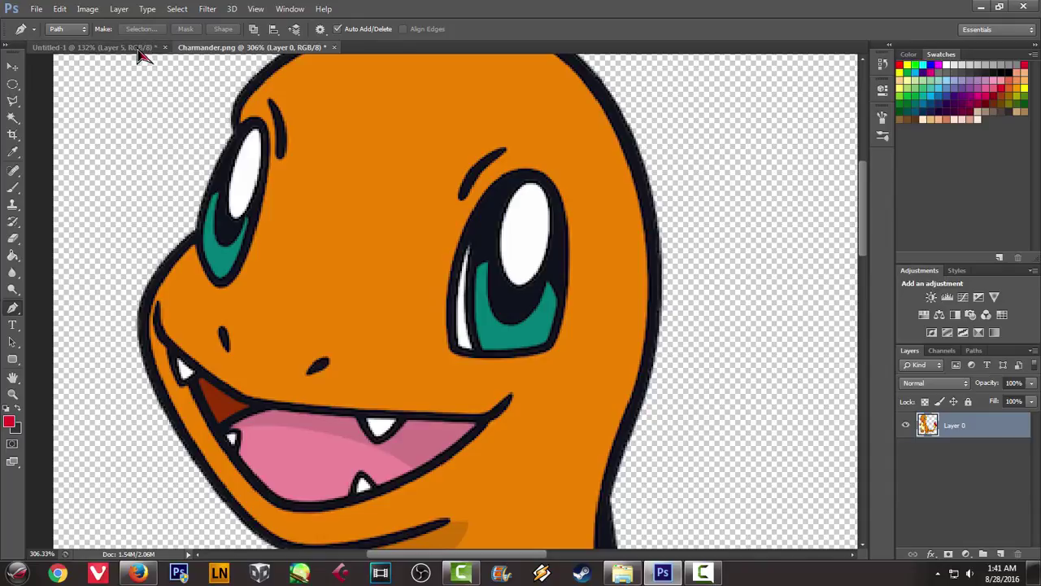
{"action": "left_click", "coordinate": [102, 49]}
Stroke the eye path in red, delete it, and enlarge the eye to about 123%
{"action": "right_click", "coordinate": [549, 164]}
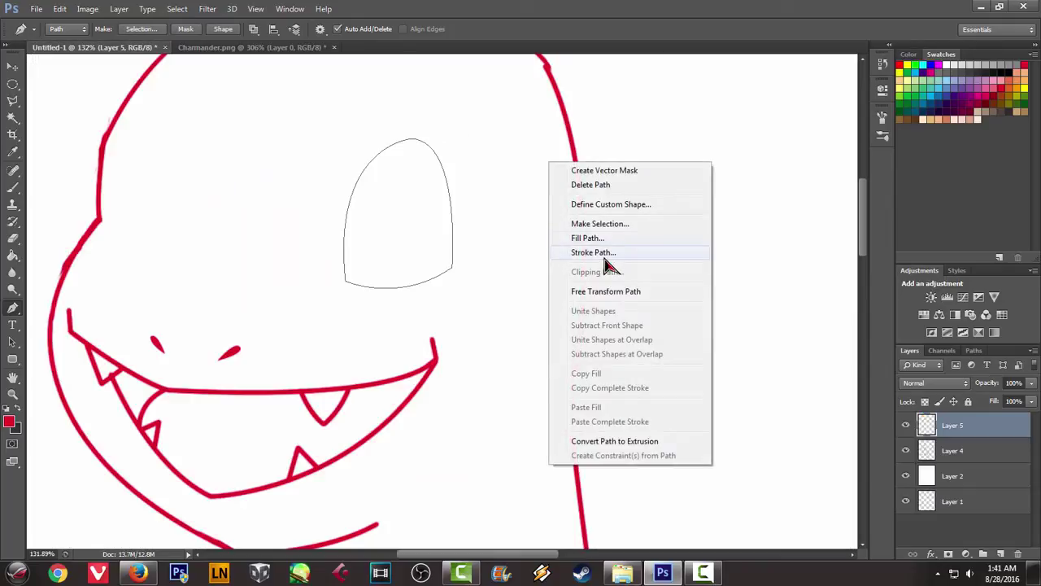
{"action": "left_click", "coordinate": [609, 254]}
{"action": "left_click", "coordinate": [610, 205]}
{"action": "right_click", "coordinate": [519, 150]}
{"action": "left_click", "coordinate": [546, 173]}
{"action": "scroll", "coordinate": [518, 181], "scroll_direction": "down", "scroll_amount": 2}
{"action": "scroll", "coordinate": [522, 178], "scroll_direction": "down", "scroll_amount": 2}
{"action": "scroll", "coordinate": [288, 83], "scroll_direction": "up", "scroll_amount": 3}
{"action": "left_click", "coordinate": [218, 49]}
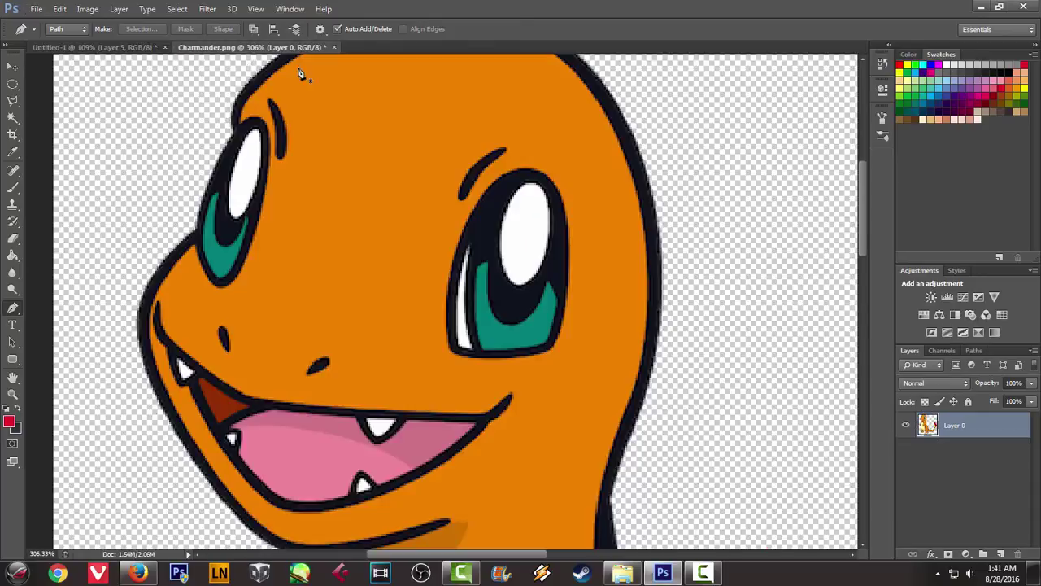
{"action": "left_click", "coordinate": [114, 49]}
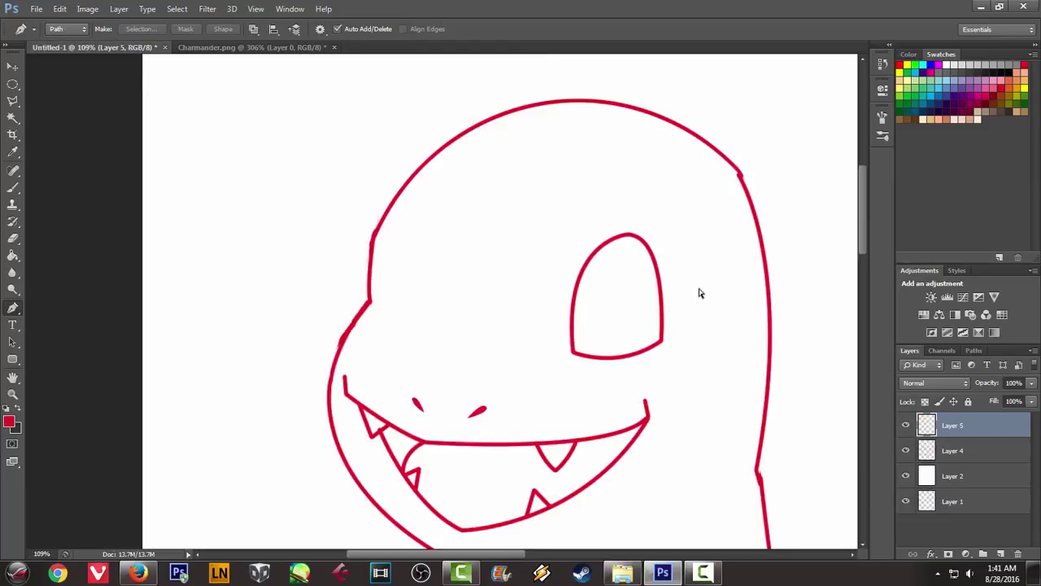
{"action": "key", "text": "ctrl+t"}
{"action": "left_click_drag", "start_coordinate": [567, 230], "coordinate": [550, 196]}
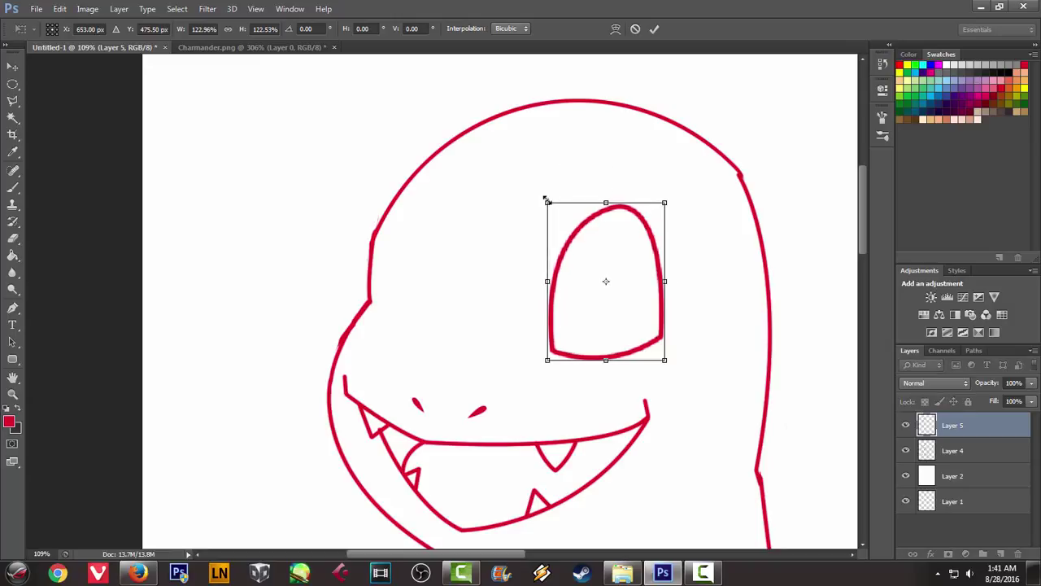
Commit the eye resize and nudge the right eye outline slightly right and down
{"action": "key", "text": "p"}
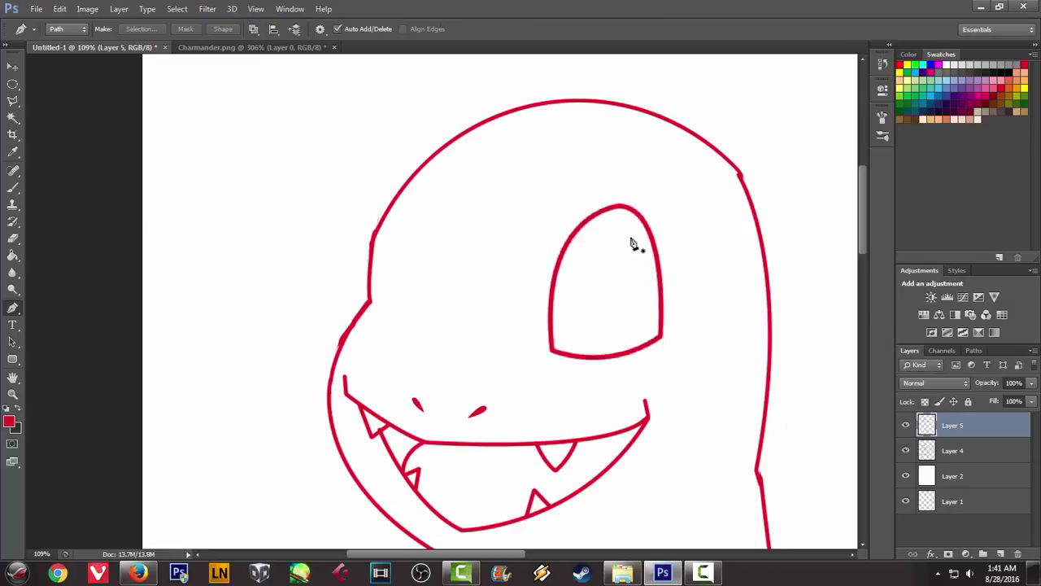
{"action": "scroll", "coordinate": [630, 252], "scroll_direction": "down", "scroll_amount": 2}
{"action": "scroll", "coordinate": [651, 265], "scroll_direction": "down", "scroll_amount": 1}
{"action": "scroll", "coordinate": [657, 271], "scroll_direction": "up", "scroll_amount": 1}
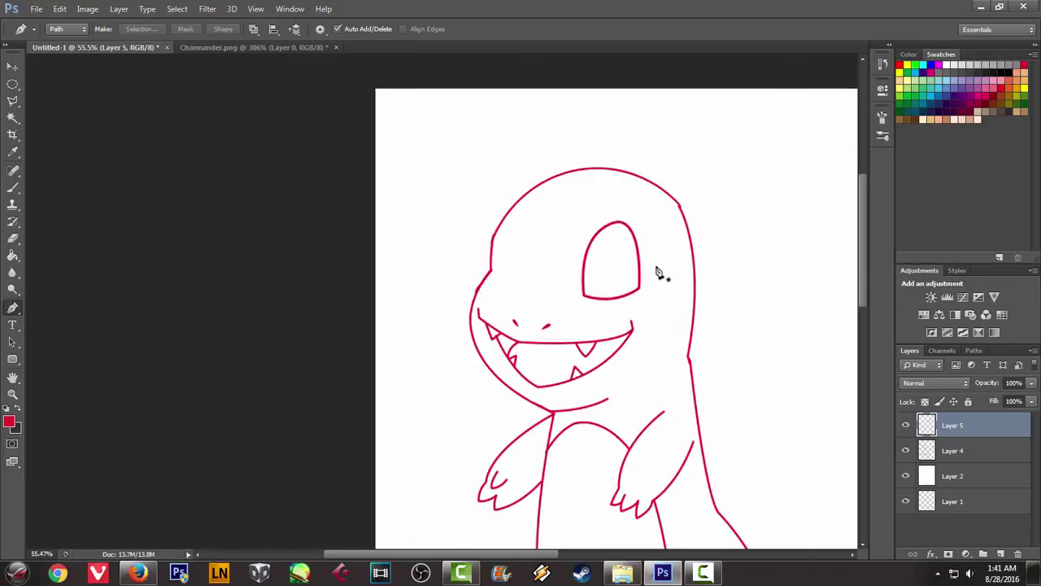
{"action": "scroll", "coordinate": [657, 272], "scroll_direction": "up", "scroll_amount": 1}
{"action": "scroll", "coordinate": [658, 272], "scroll_direction": "up", "scroll_amount": 1}
{"action": "key", "text": "v"}
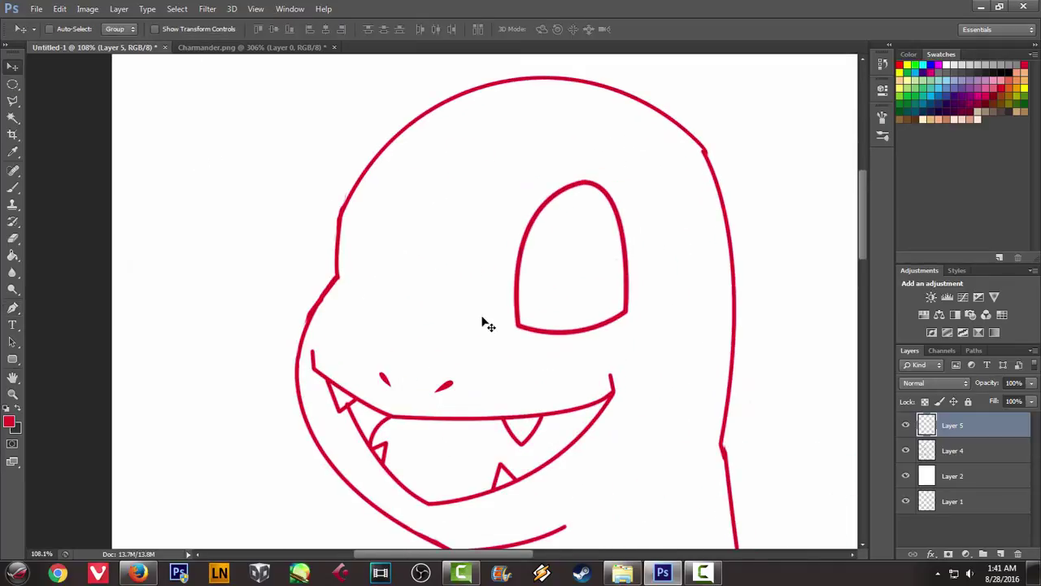
{"action": "left_click_drag", "start_coordinate": [576, 320], "coordinate": [595, 325]}
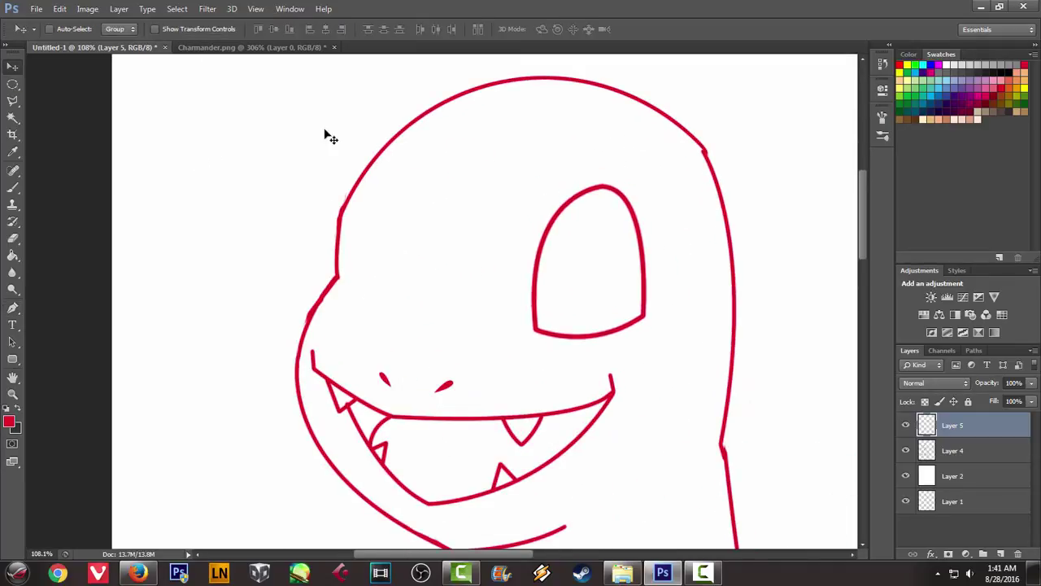
{"action": "left_click", "coordinate": [240, 49]}
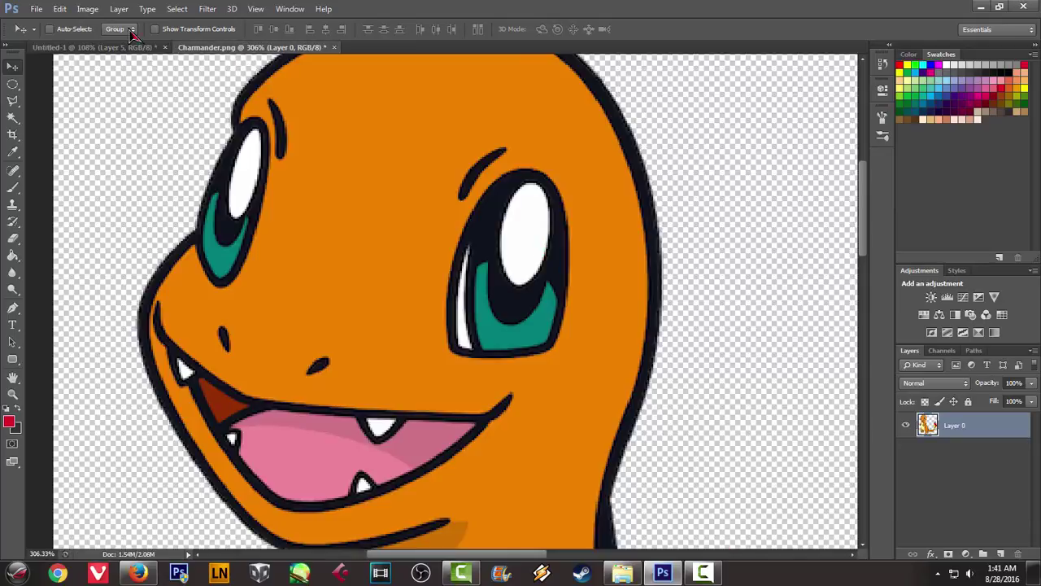
{"action": "left_click", "coordinate": [85, 47]}
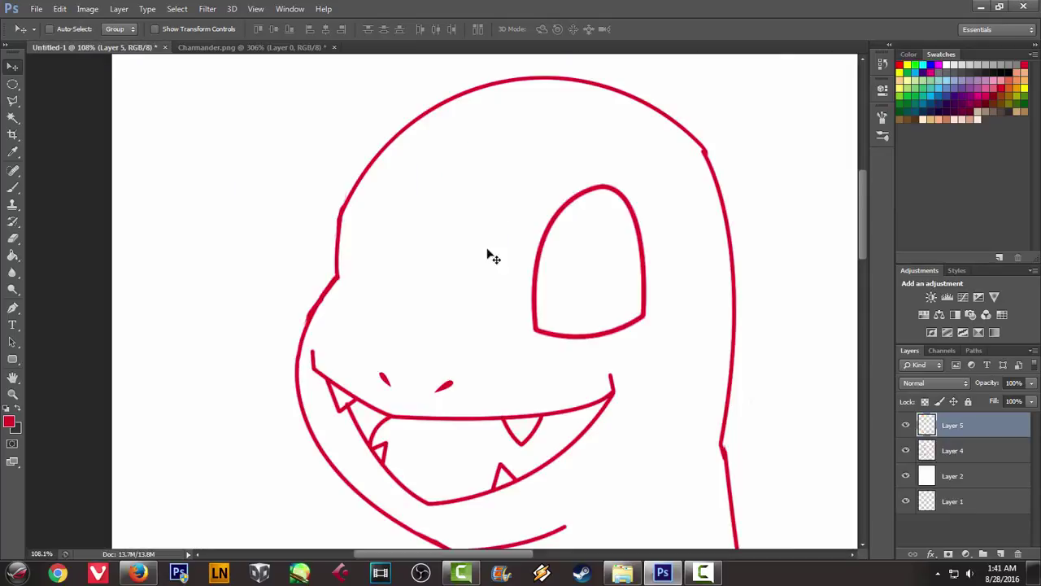
{"action": "left_click_drag", "start_coordinate": [588, 297], "coordinate": [598, 305]}
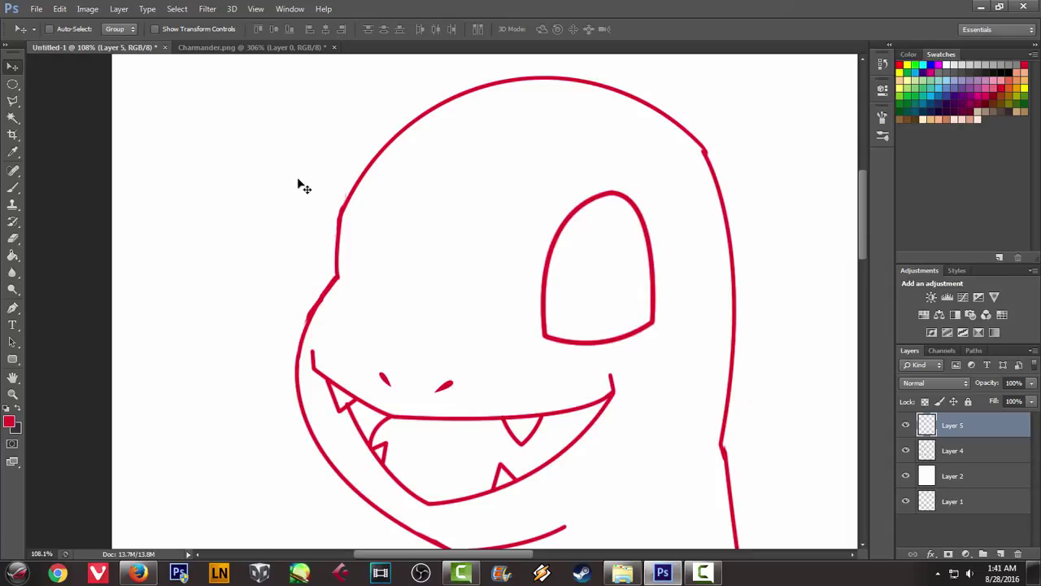
Stroke a curved inner line along the eye's left side, then delete its path
{"action": "key", "text": "p"}
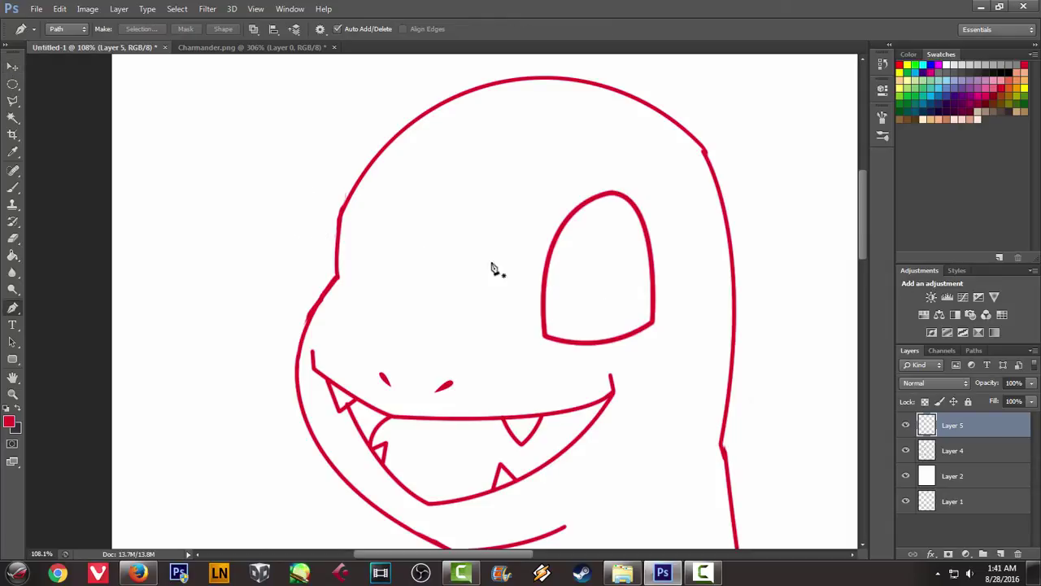
{"action": "left_click", "coordinate": [236, 49]}
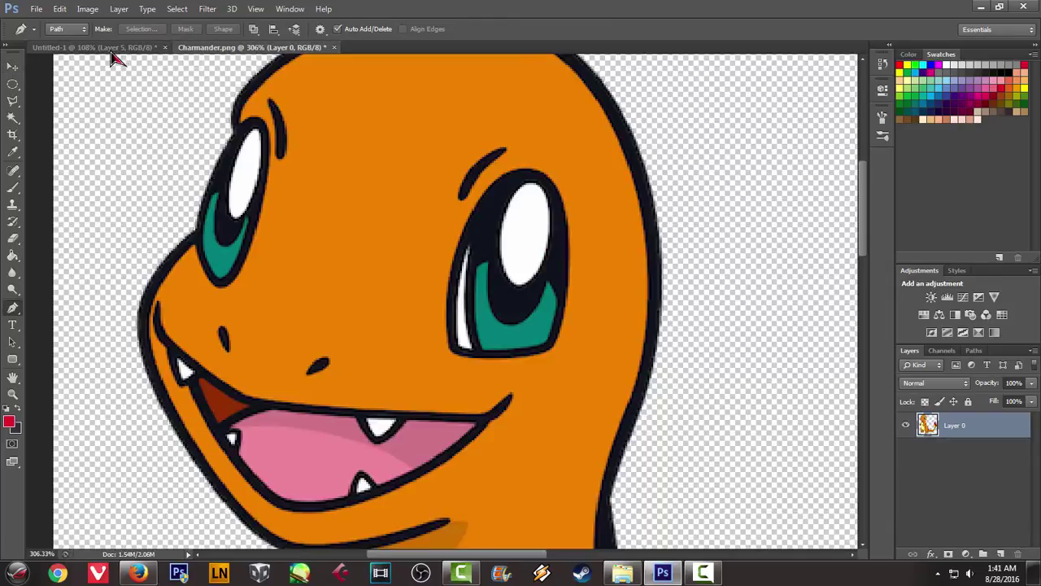
{"action": "left_click", "coordinate": [109, 48]}
{"action": "left_click", "coordinate": [558, 236]}
{"action": "left_click_drag", "start_coordinate": [585, 342], "coordinate": [621, 357]}
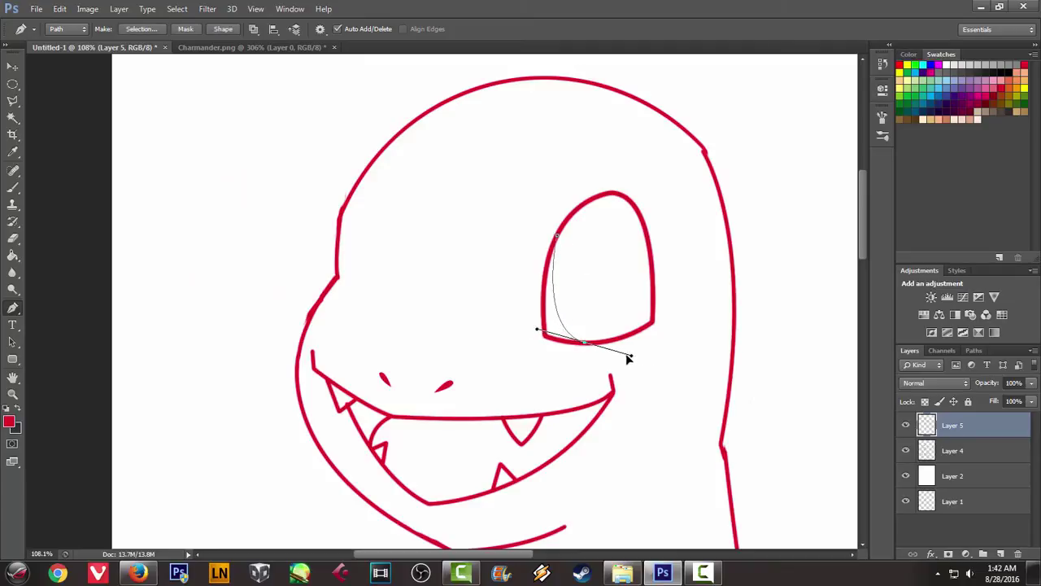
{"action": "right_click", "coordinate": [612, 229]}
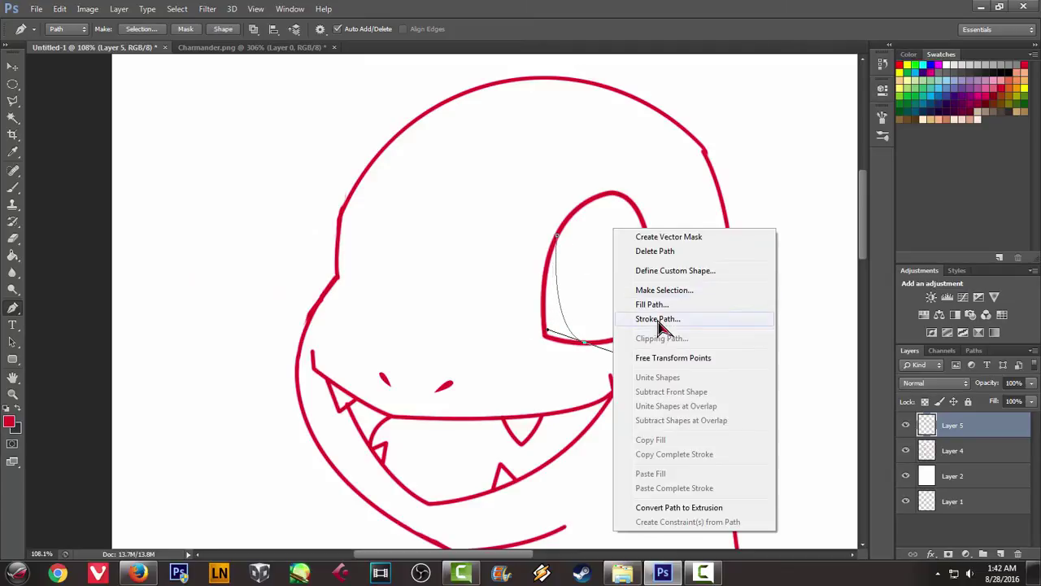
{"action": "left_click", "coordinate": [661, 319]}
{"action": "left_click", "coordinate": [609, 198]}
{"action": "right_click", "coordinate": [611, 190]}
{"action": "left_click", "coordinate": [663, 216]}
Compare the drawing with the Charmander.png reference
{"action": "scroll", "coordinate": [474, 203], "scroll_direction": "down", "scroll_amount": 4}
{"action": "scroll", "coordinate": [456, 175], "scroll_direction": "up", "scroll_amount": 4}
{"action": "left_click", "coordinate": [244, 49]}
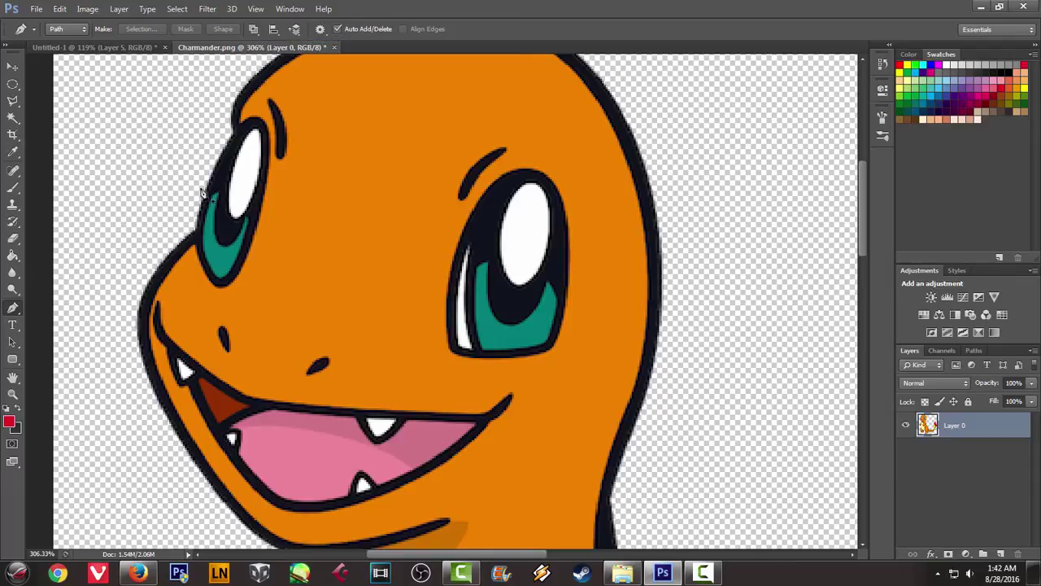
{"action": "left_click", "coordinate": [131, 47]}
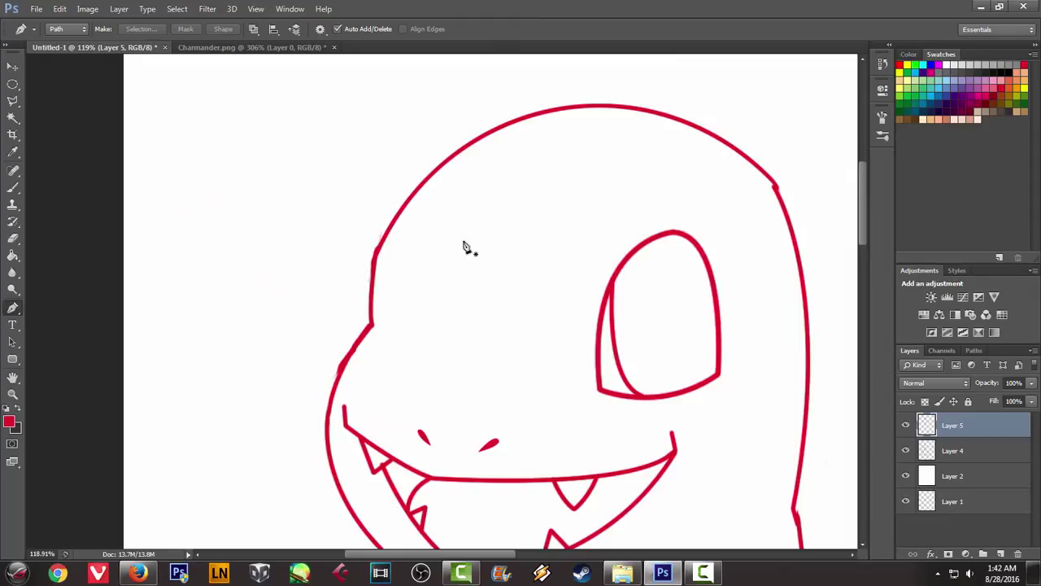
Trace the second eye with a cornered Pen path starting where it meets the head
{"action": "left_click", "coordinate": [403, 210]}
{"action": "left_click_drag", "start_coordinate": [434, 352], "coordinate": [413, 478]}
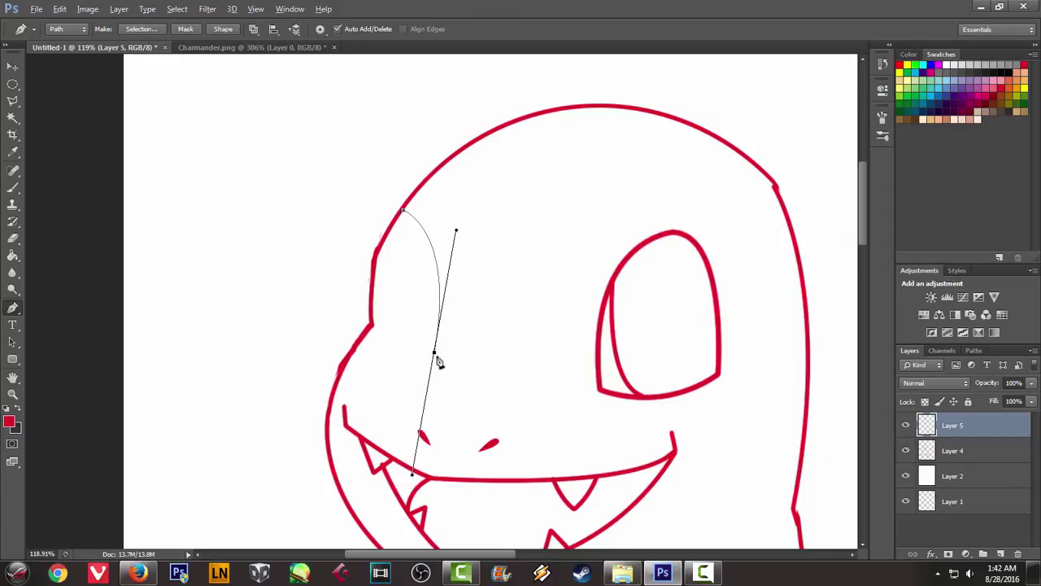
{"action": "key", "text": "alt"}
{"action": "left_click", "coordinate": [435, 353], "text": "alt"}
{"action": "left_click", "coordinate": [244, 49]}
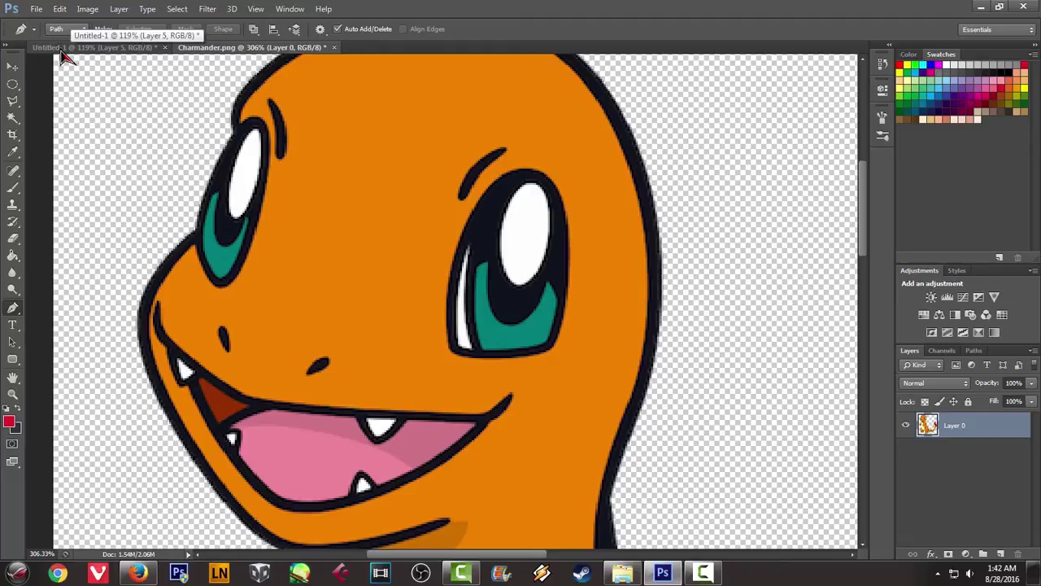
{"action": "left_click", "coordinate": [65, 49]}
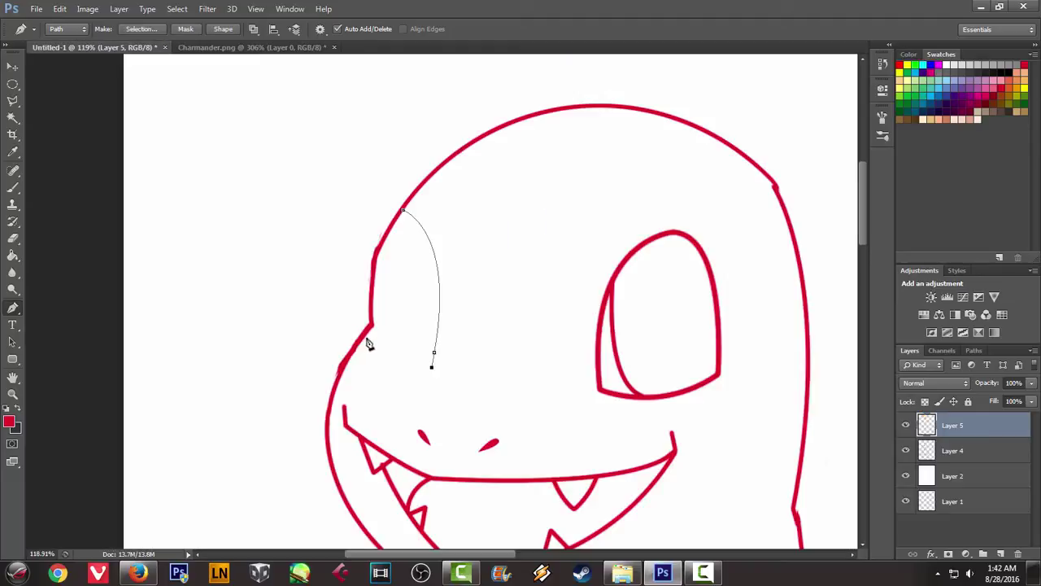
{"action": "left_click_drag", "start_coordinate": [365, 340], "coordinate": [339, 296]}
Stroke the second eye path with the brush and delete the working path
{"action": "right_click", "coordinate": [410, 255]}
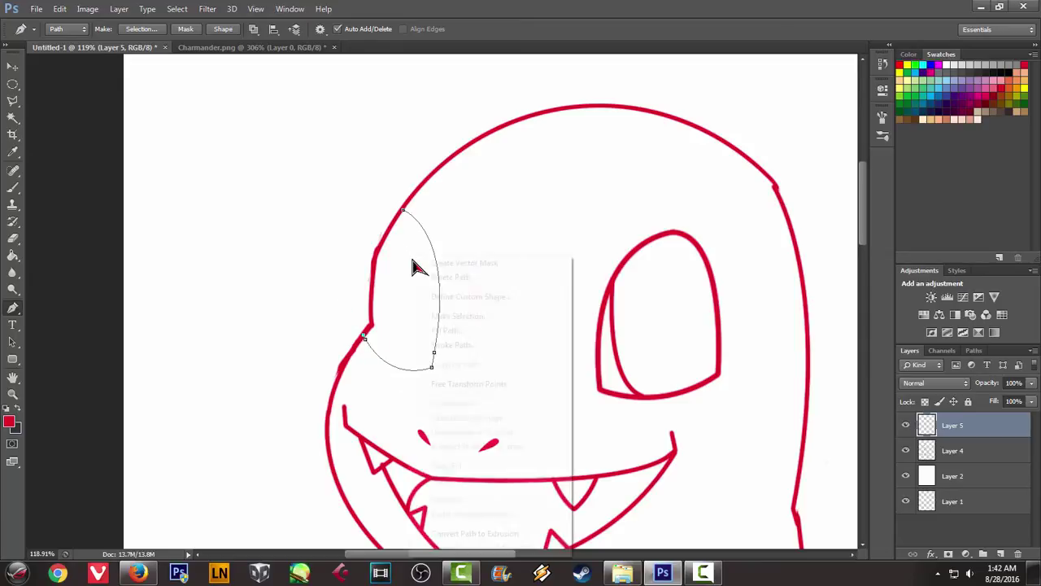
{"action": "left_click", "coordinate": [454, 345]}
{"action": "left_click", "coordinate": [598, 201]}
{"action": "right_click", "coordinate": [427, 201]}
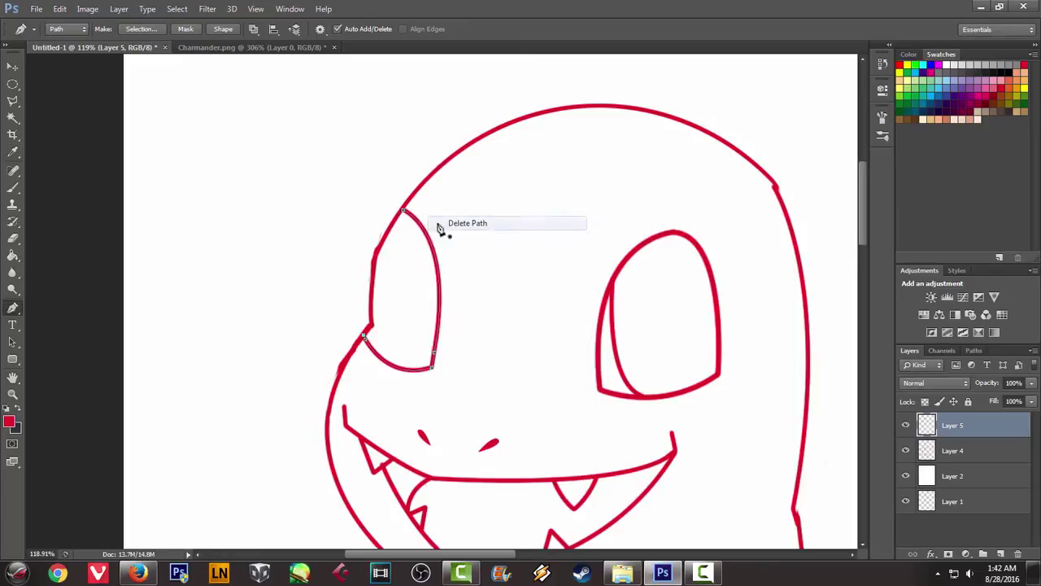
{"action": "left_click", "coordinate": [456, 224]}
{"action": "scroll", "coordinate": [365, 223], "scroll_direction": "up", "scroll_amount": 3}
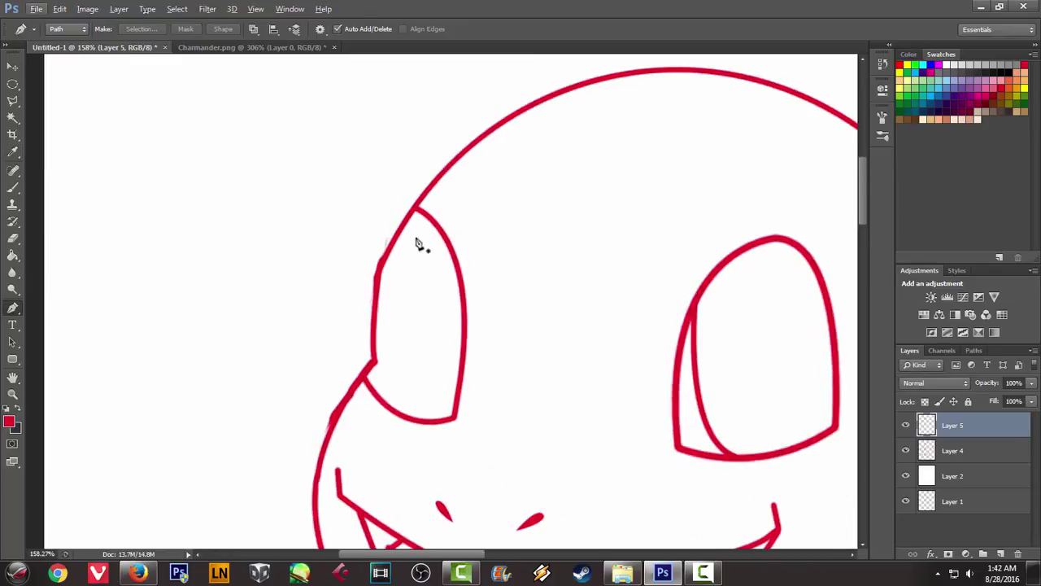
{"action": "key", "text": "alt+e"}
{"action": "key", "text": "e"}
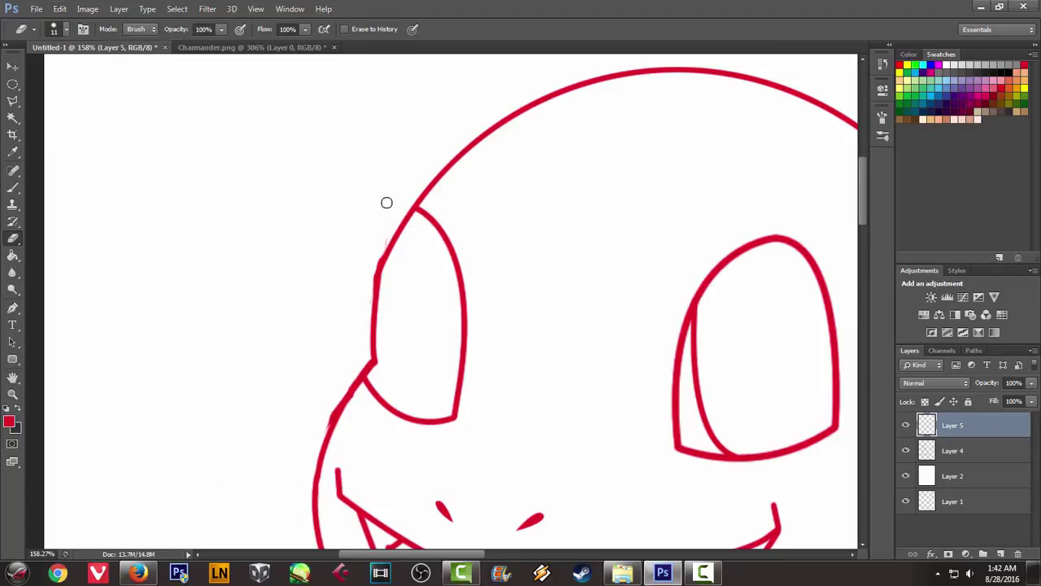
On Layer 4, erase the old head line crossing the left eye
{"action": "left_click", "coordinate": [926, 458]}
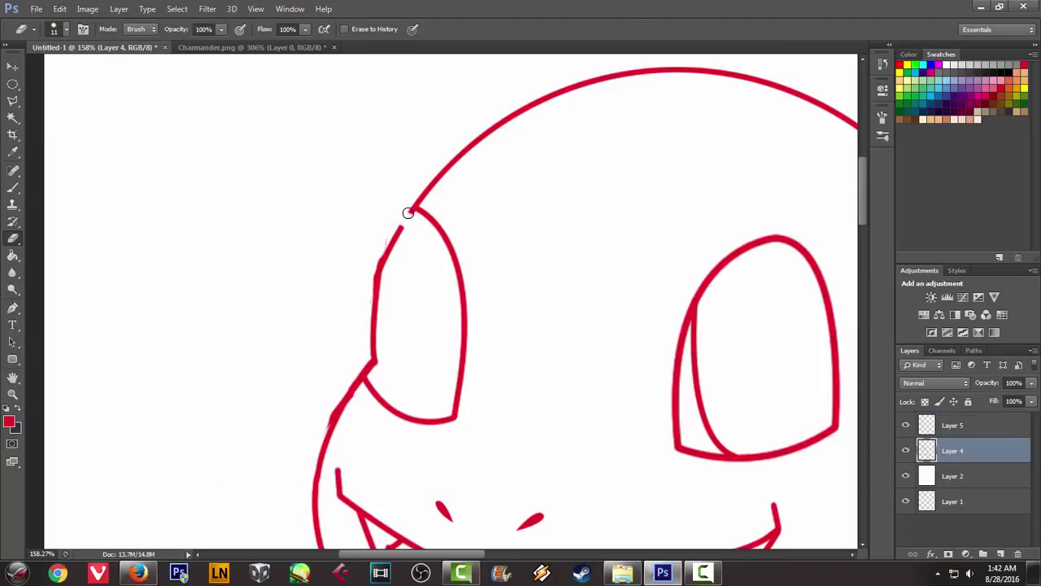
{"action": "left_click_drag", "start_coordinate": [397, 218], "coordinate": [386, 263]}
{"action": "left_click_drag", "start_coordinate": [375, 304], "coordinate": [367, 368]}
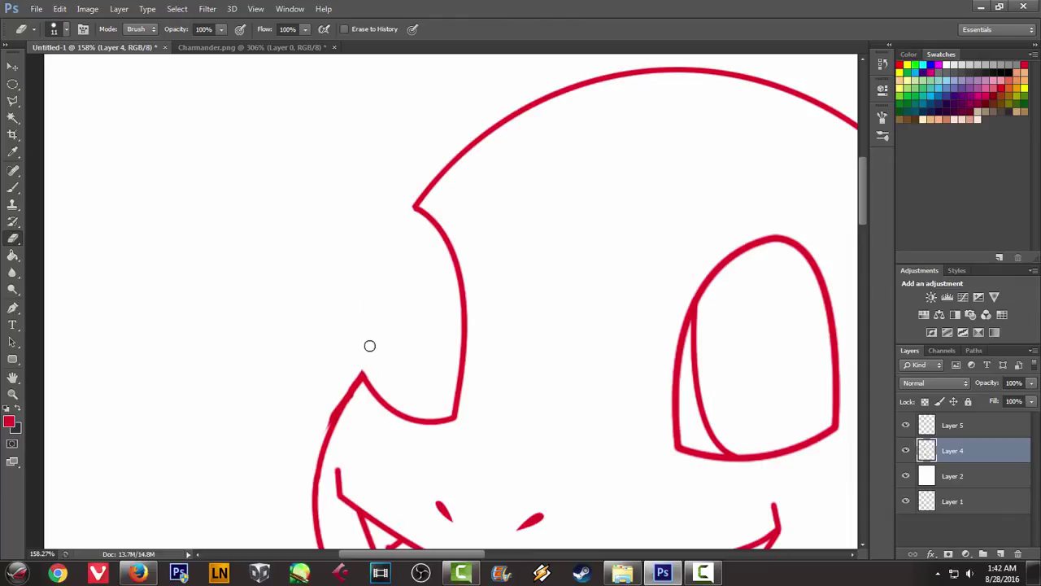
{"action": "scroll", "coordinate": [382, 333], "scroll_direction": "down", "scroll_amount": 3}
{"action": "scroll", "coordinate": [383, 326], "scroll_direction": "down", "scroll_amount": 1}
{"action": "scroll", "coordinate": [348, 314], "scroll_direction": "up", "scroll_amount": 1}
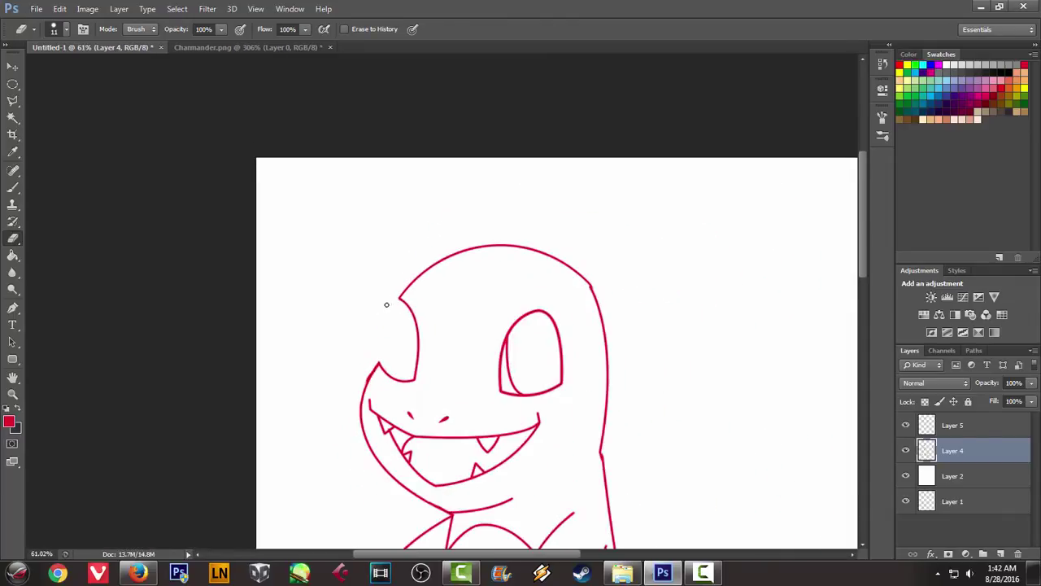
{"action": "scroll", "coordinate": [385, 301], "scroll_direction": "up", "scroll_amount": 3}
Compare the line art against the coloured Charmander reference
{"action": "left_click", "coordinate": [250, 47]}
{"action": "scroll", "coordinate": [323, 225], "scroll_direction": "up", "scroll_amount": 1}
{"action": "scroll", "coordinate": [317, 216], "scroll_direction": "up", "scroll_amount": 1}
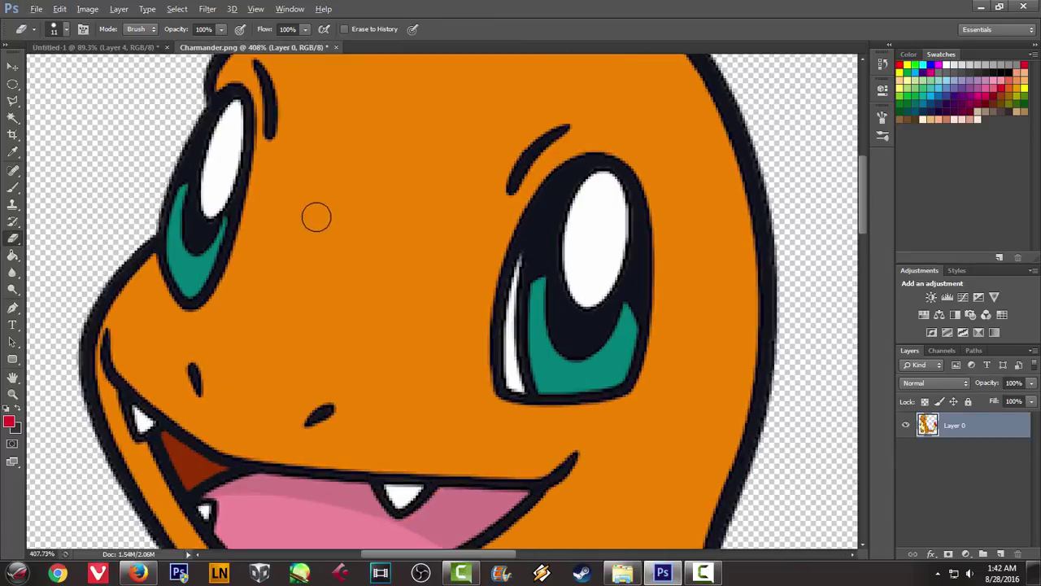
{"action": "left_click", "coordinate": [93, 49]}
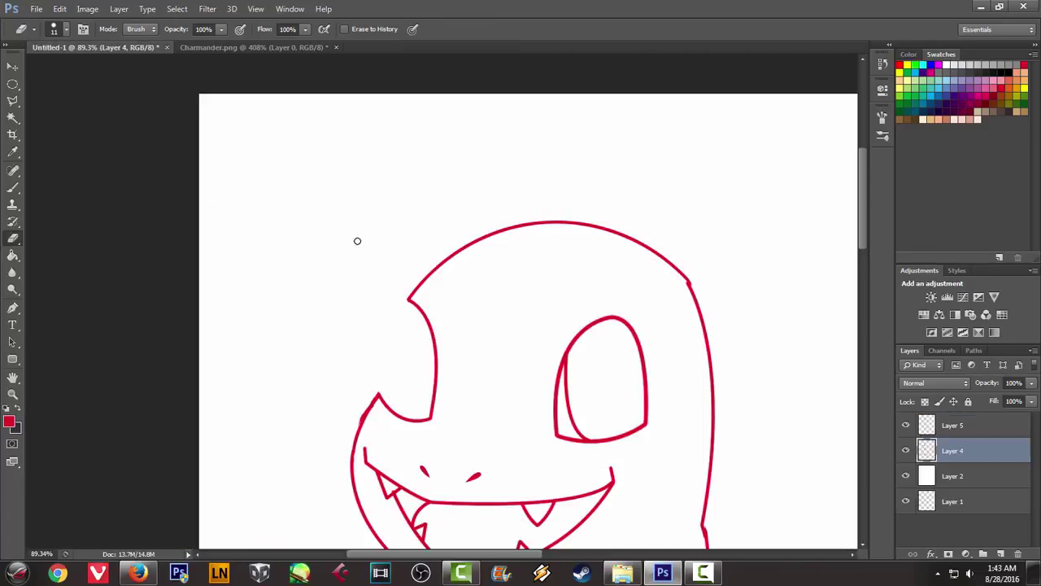
Stroke a new head outline curve from the left eye's top down to the notch, then delete the path
{"action": "key", "text": "p"}
{"action": "scroll", "coordinate": [442, 328], "scroll_direction": "up", "scroll_amount": 2}
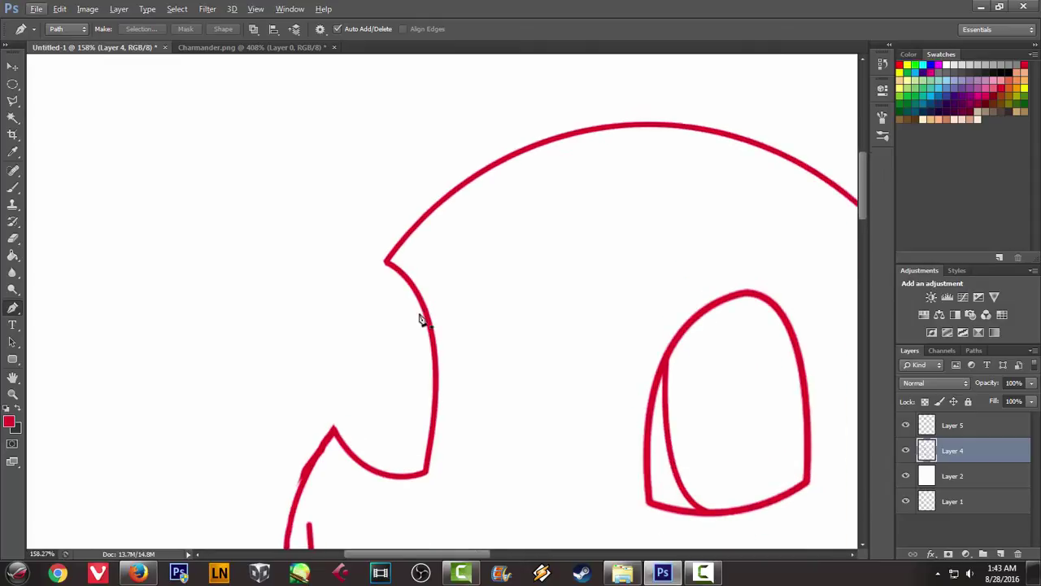
{"action": "scroll", "coordinate": [421, 318], "scroll_direction": "up", "scroll_amount": 1}
{"action": "left_click", "coordinate": [273, 47]}
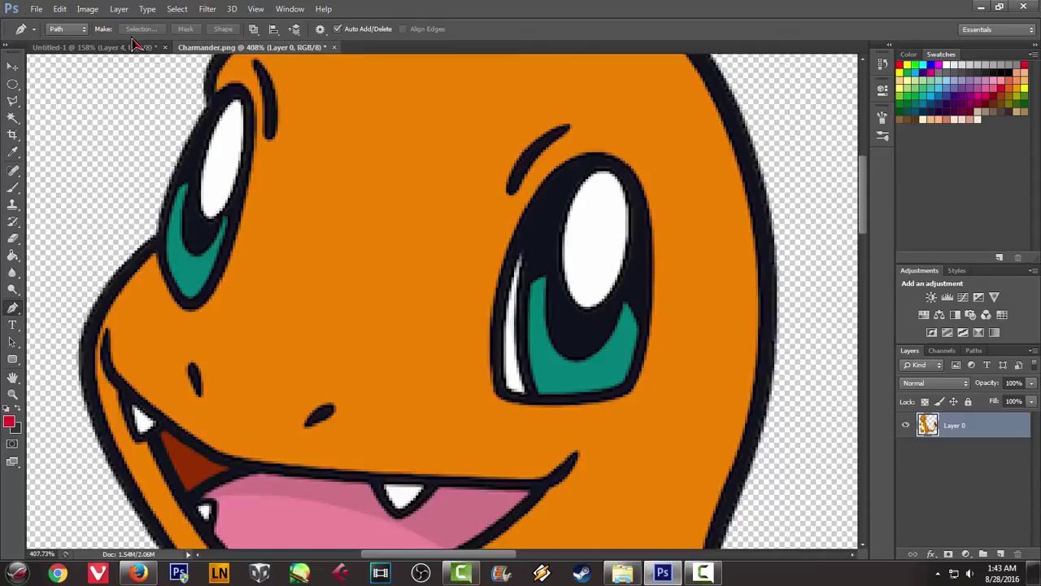
{"action": "left_click", "coordinate": [106, 49]}
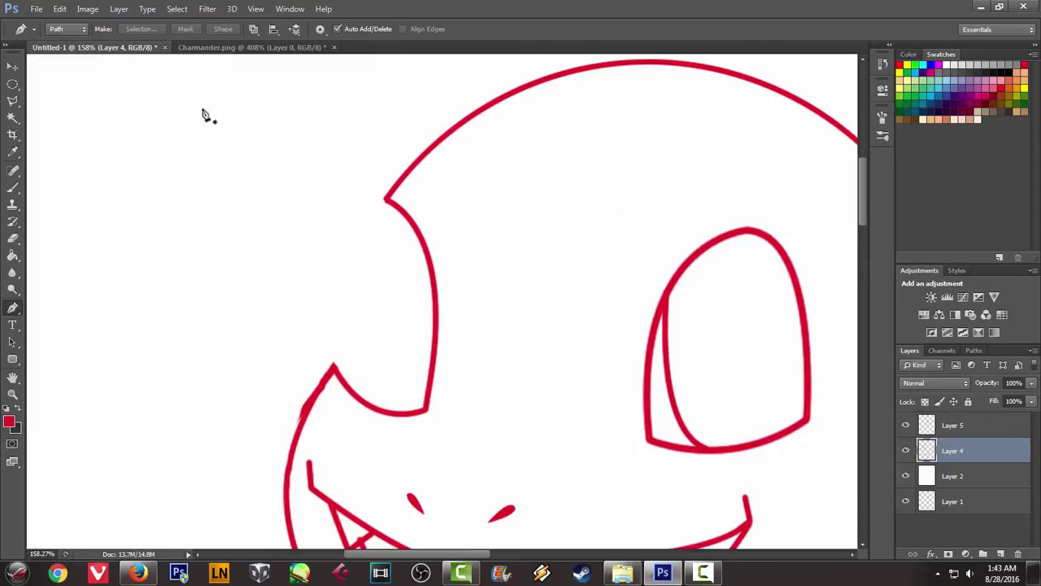
{"action": "left_click", "coordinate": [385, 203]}
{"action": "left_click_drag", "start_coordinate": [333, 367], "coordinate": [328, 487]}
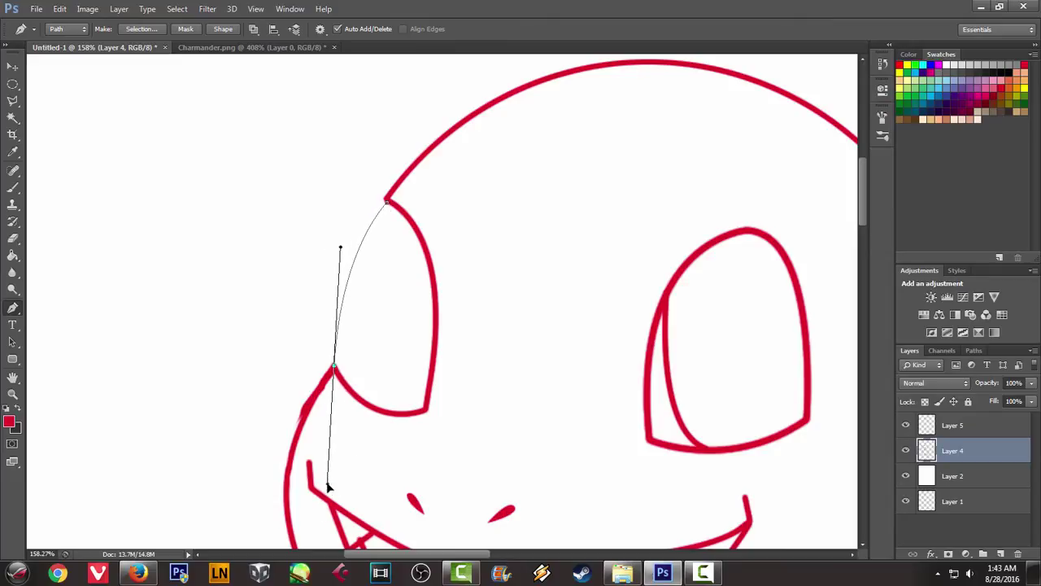
{"action": "right_click", "coordinate": [416, 268]}
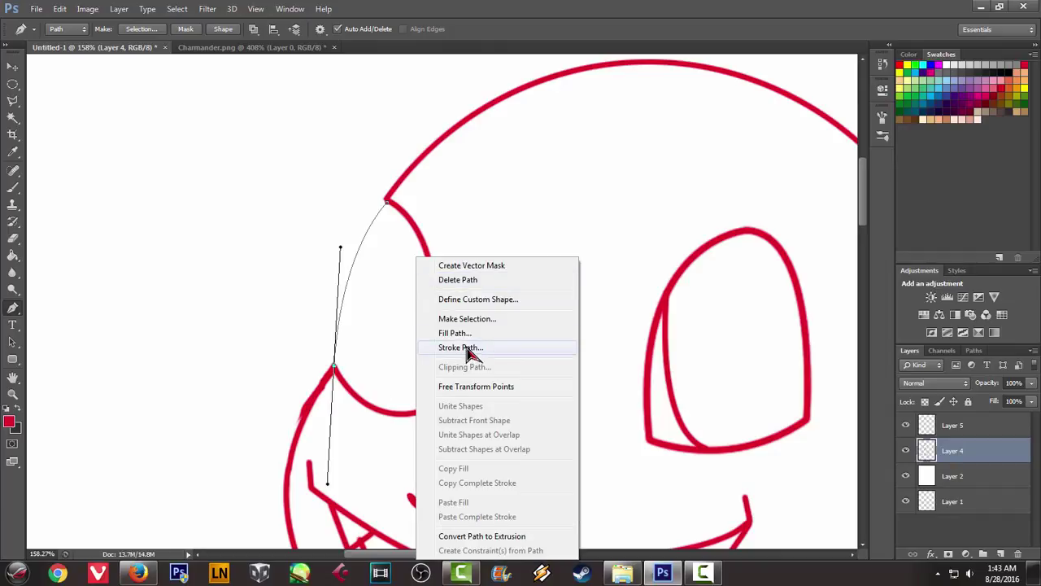
{"action": "left_click", "coordinate": [470, 348]}
{"action": "left_click", "coordinate": [605, 197]}
{"action": "right_click", "coordinate": [553, 210]}
{"action": "left_click", "coordinate": [596, 231]}
Check the orange reference again and reselect Layer 4 with the Eraser
{"action": "scroll", "coordinate": [579, 257], "scroll_direction": "down", "scroll_amount": 2}
{"action": "scroll", "coordinate": [530, 267], "scroll_direction": "down", "scroll_amount": 2}
{"action": "scroll", "coordinate": [549, 269], "scroll_direction": "up", "scroll_amount": 1}
{"action": "scroll", "coordinate": [581, 263], "scroll_direction": "up", "scroll_amount": 2}
{"action": "left_click", "coordinate": [253, 48]}
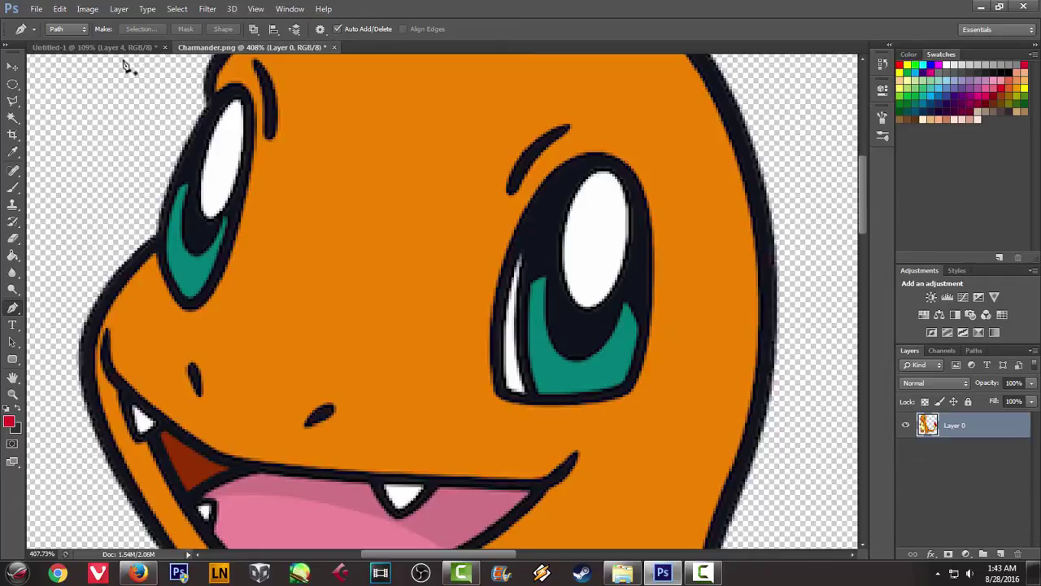
{"action": "scroll", "coordinate": [155, 70], "scroll_direction": "up", "scroll_amount": 2}
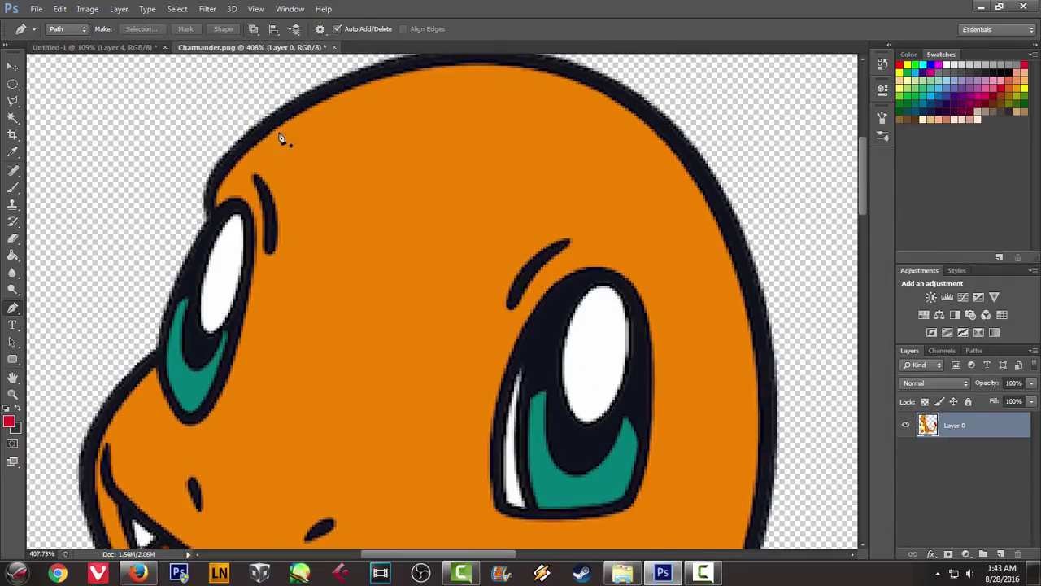
{"action": "scroll", "coordinate": [218, 73], "scroll_direction": "up", "scroll_amount": 2}
{"action": "scroll", "coordinate": [196, 70], "scroll_direction": "up", "scroll_amount": 1}
{"action": "left_click", "coordinate": [98, 47]}
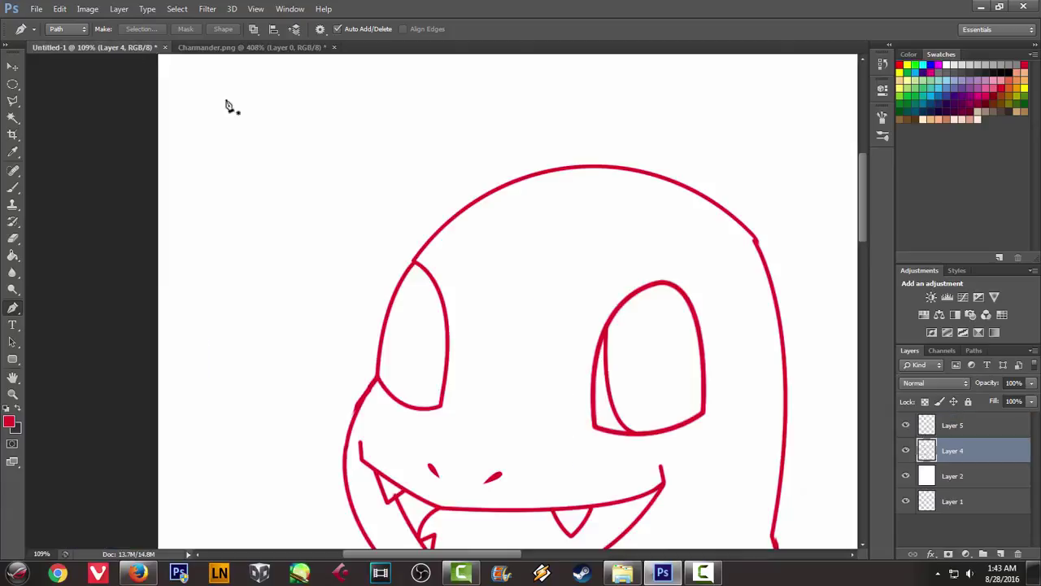
{"action": "left_click", "coordinate": [933, 429]}
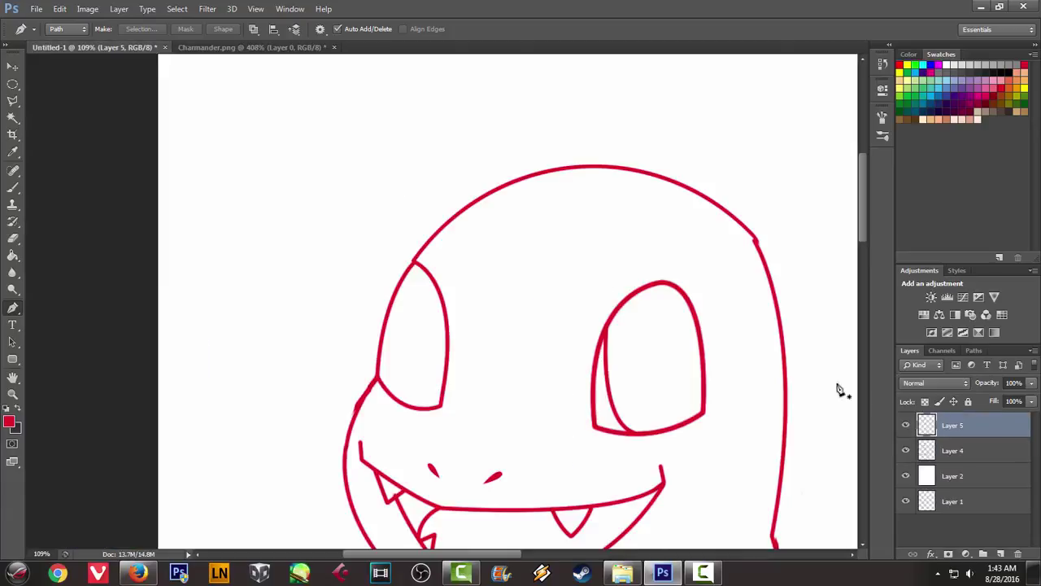
{"action": "left_click", "coordinate": [953, 452]}
{"action": "scroll", "coordinate": [521, 246], "scroll_direction": "up", "scroll_amount": 2, "text": "alt"}
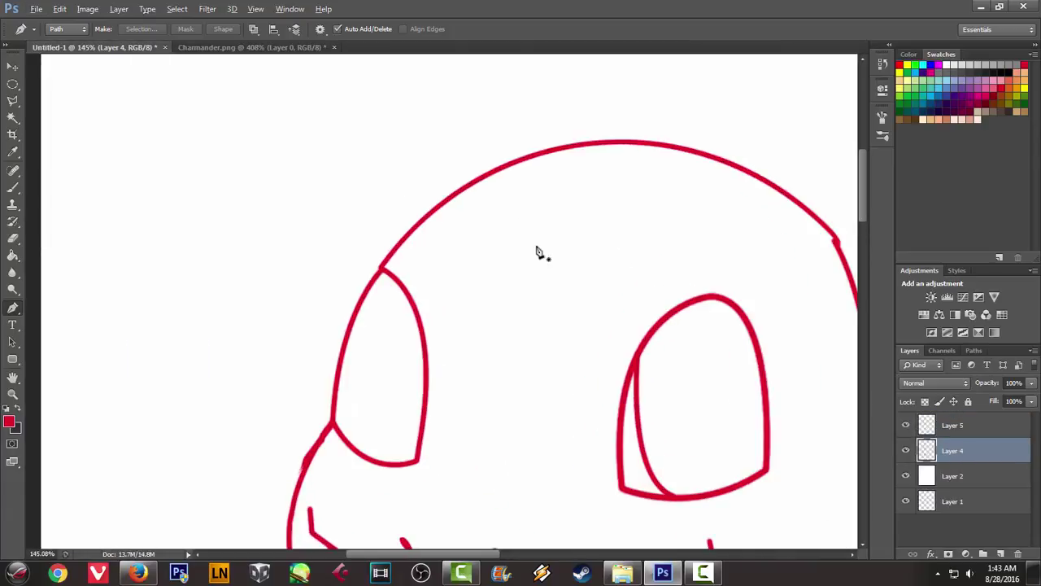
{"action": "key", "text": "alt+e"}
{"action": "key", "text": "Escape"}
{"action": "key", "text": "e"}
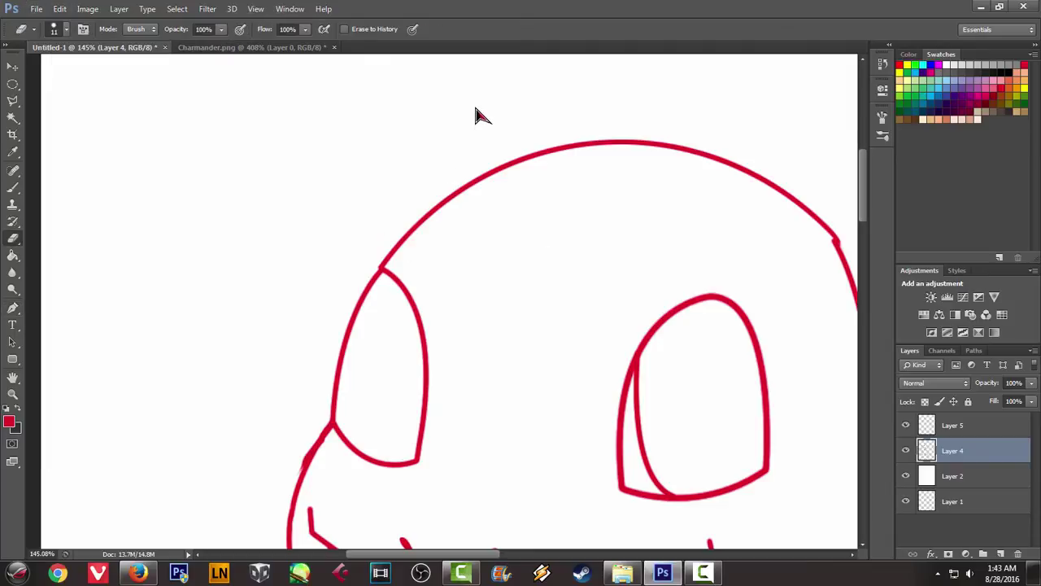
Erase the upper-left end of the red head outline on Layer 4
{"action": "left_click_drag", "start_coordinate": [394, 259], "coordinate": [440, 200]}
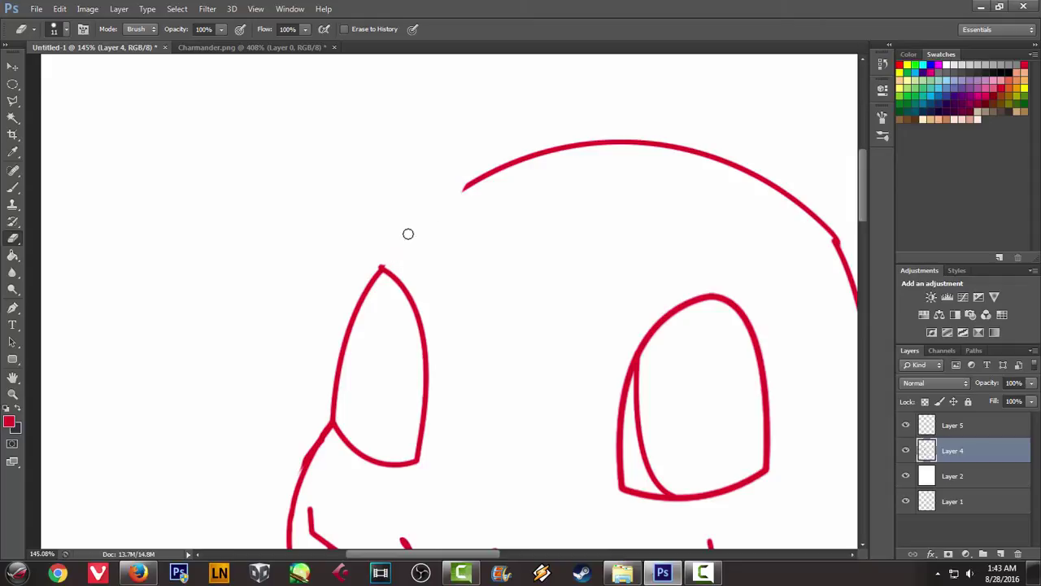
{"action": "left_click_drag", "start_coordinate": [453, 202], "coordinate": [488, 171]}
{"action": "key", "text": "p"}
{"action": "scroll", "coordinate": [384, 165], "scroll_direction": "down", "scroll_amount": 2}
{"action": "scroll", "coordinate": [430, 168], "scroll_direction": "down", "scroll_amount": 2}
{"action": "scroll", "coordinate": [472, 171], "scroll_direction": "down", "scroll_amount": 2}
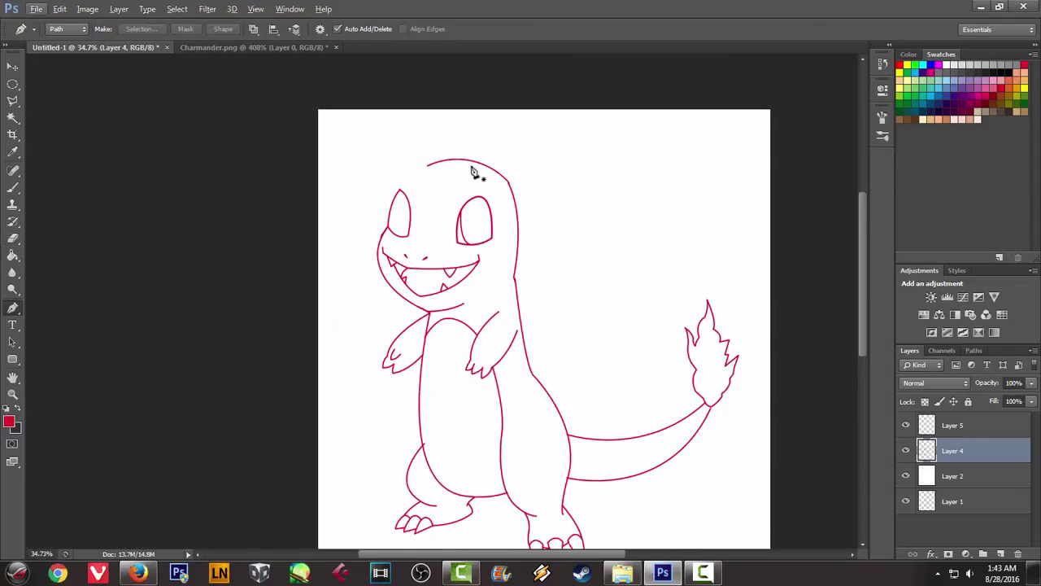
{"action": "scroll", "coordinate": [472, 171], "scroll_direction": "up", "scroll_amount": 2}
{"action": "scroll", "coordinate": [432, 140], "scroll_direction": "up", "scroll_amount": 2}
{"action": "left_click", "coordinate": [236, 48]}
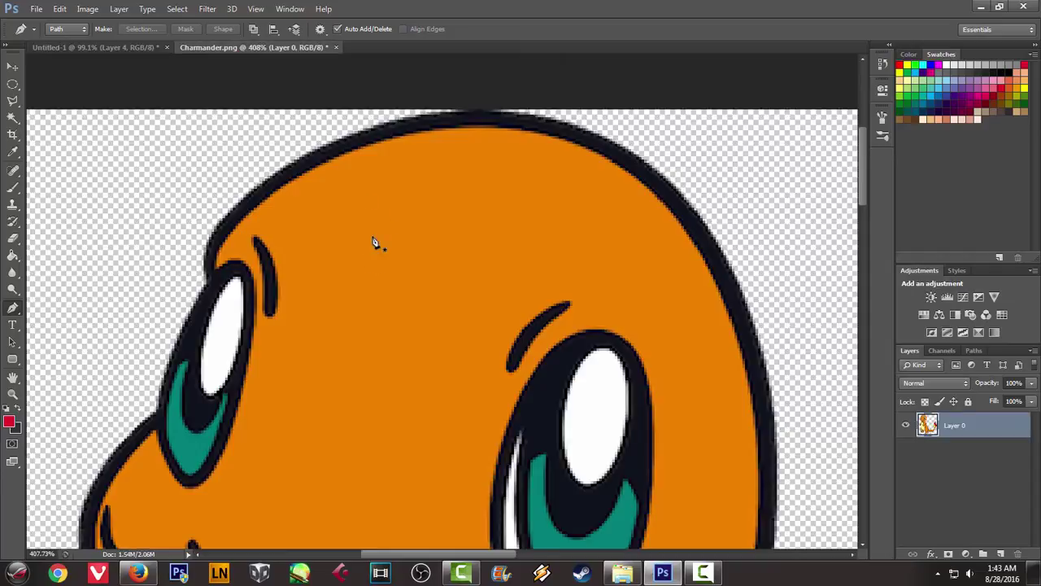
{"action": "left_click", "coordinate": [139, 48]}
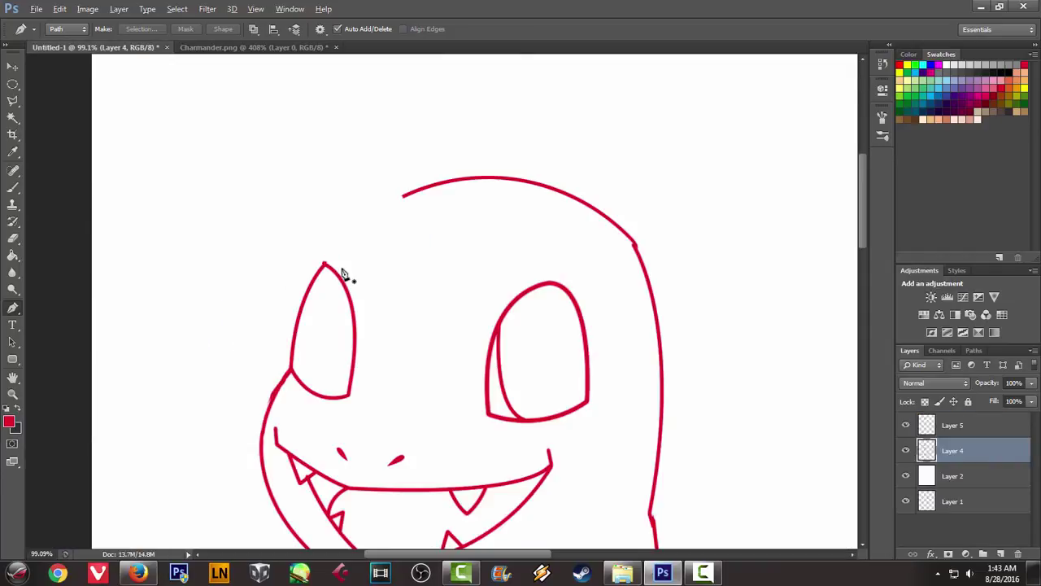
{"action": "scroll", "coordinate": [323, 271], "scroll_direction": "up", "scroll_amount": 1}
Start the head path at the ear tip, trying and undoing several head anchors
{"action": "left_click", "coordinate": [319, 264]}
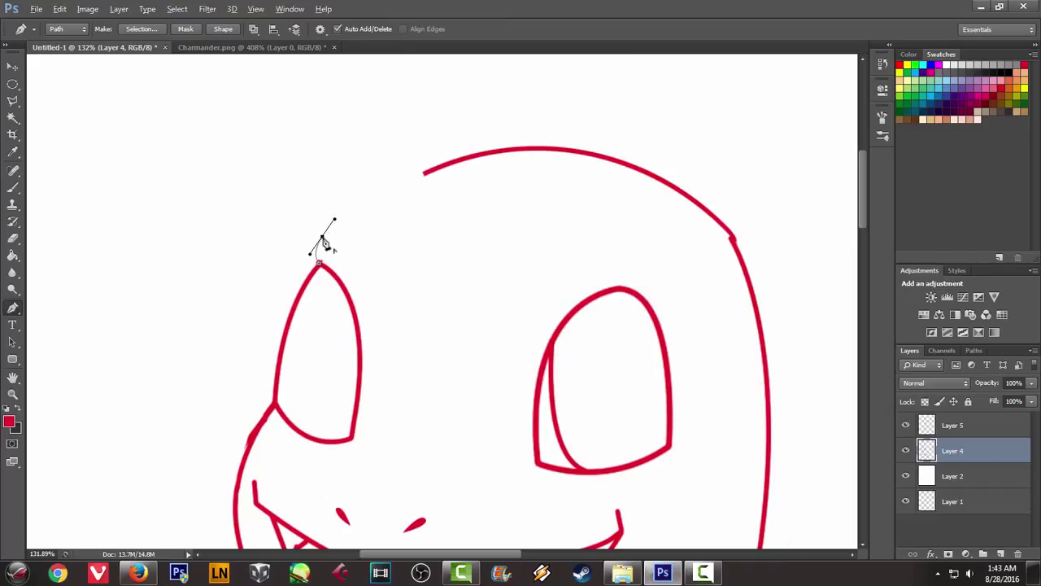
{"action": "left_click", "coordinate": [244, 47]}
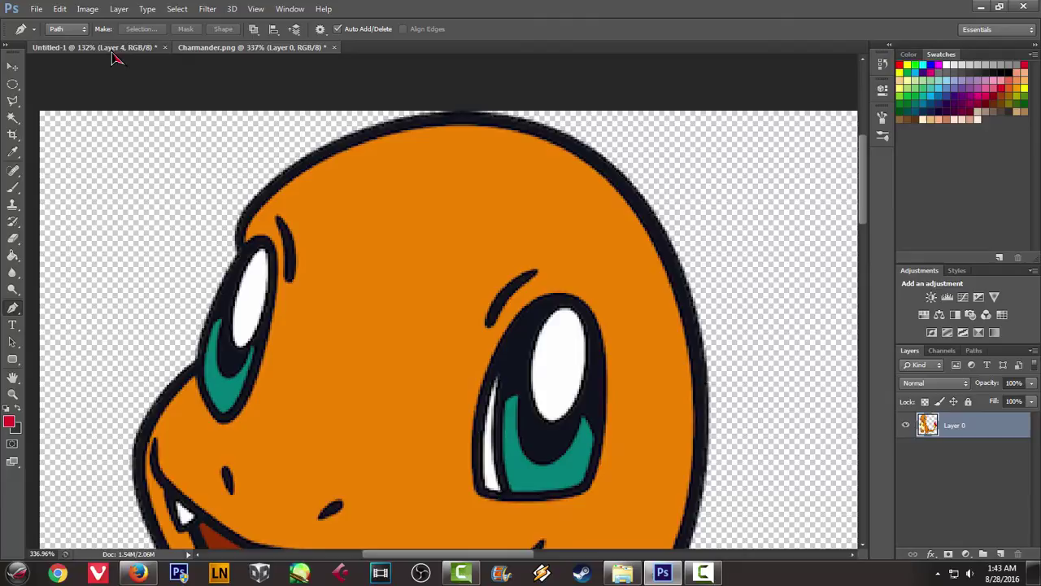
{"action": "left_click", "coordinate": [114, 48]}
{"action": "left_click_drag", "start_coordinate": [732, 239], "coordinate": [798, 465]}
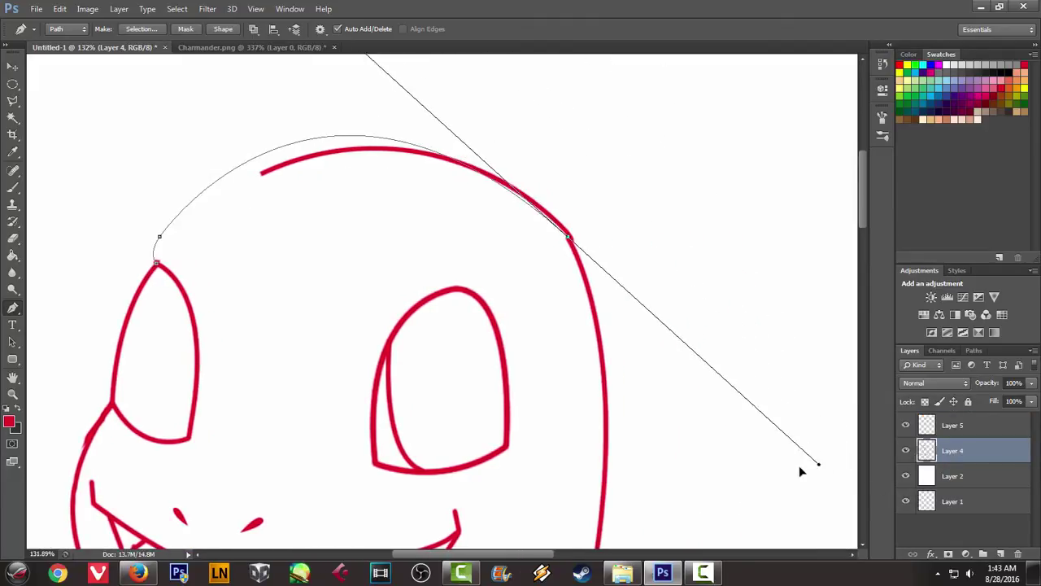
{"action": "mouse_move", "coordinate": [801, 470]}
{"action": "left_mouse_down"}
{"action": "mouse_move", "coordinate": [814, 484]}
{"action": "mouse_move", "coordinate": [797, 477]}
{"action": "left_mouse_up"}
{"action": "key", "text": "ctrl+z"}
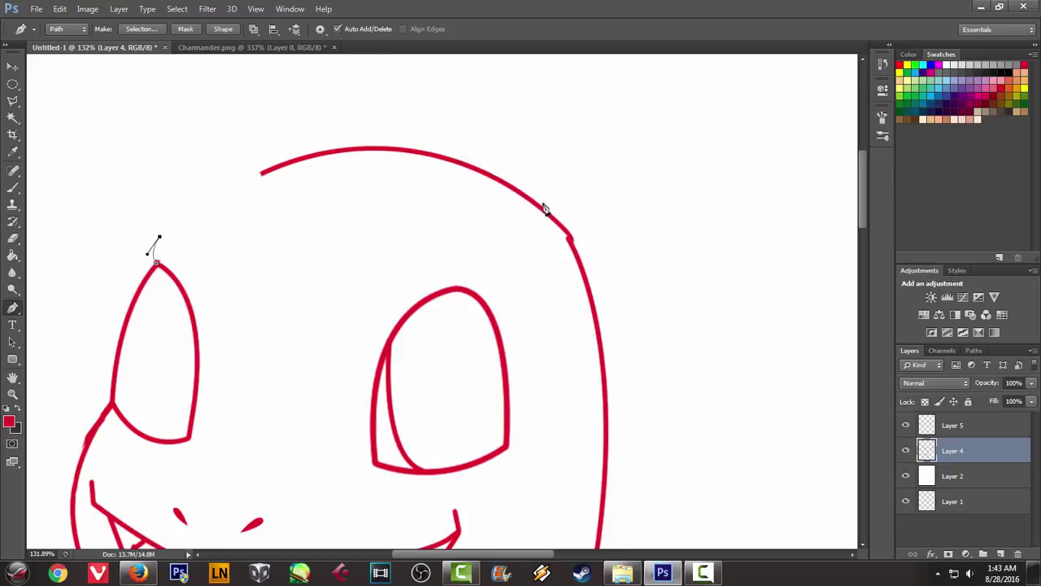
{"action": "left_click_drag", "start_coordinate": [497, 177], "coordinate": [699, 339]}
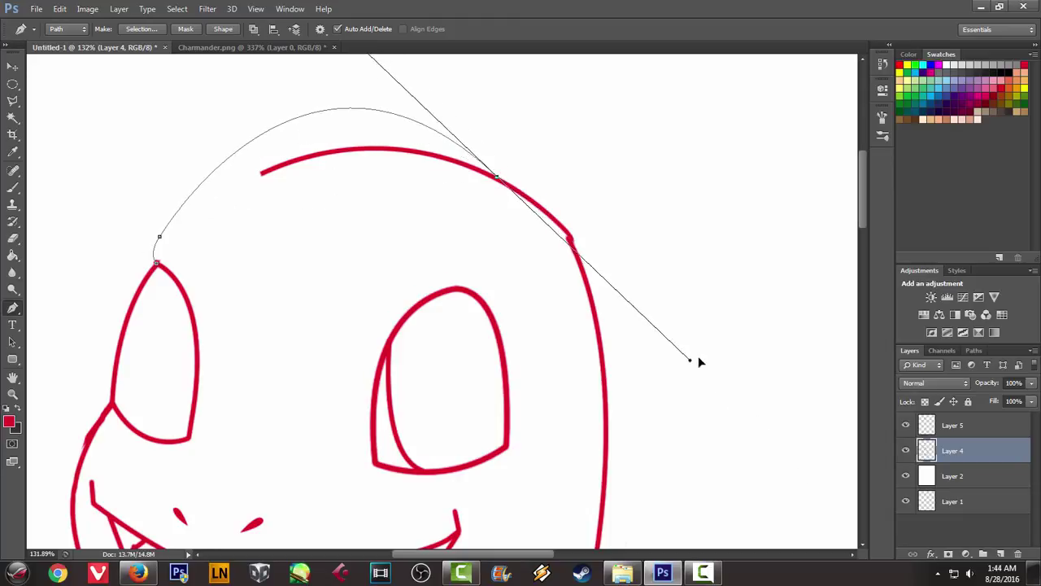
{"action": "key", "text": "ctrl+z"}
{"action": "left_click_drag", "start_coordinate": [430, 142], "coordinate": [602, 226]}
{"action": "key", "text": "ctrl+z"}
Place a cornered top-of-head anchor and test right-side anchors, undoing them all
{"action": "left_click_drag", "start_coordinate": [388, 123], "coordinate": [525, 165]}
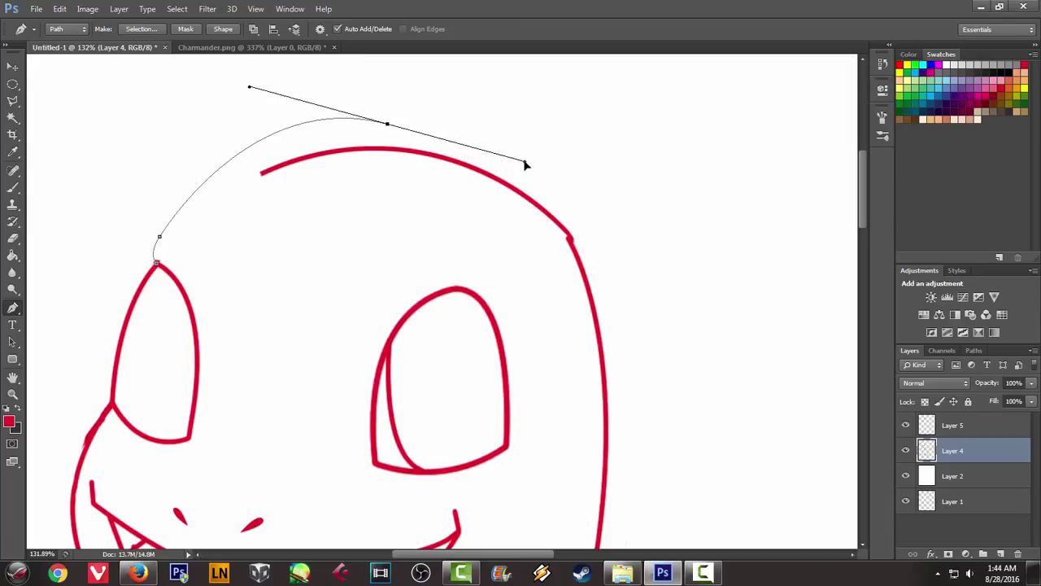
{"action": "left_click", "coordinate": [389, 124], "text": "alt"}
{"action": "left_click_drag", "start_coordinate": [569, 241], "coordinate": [653, 382]}
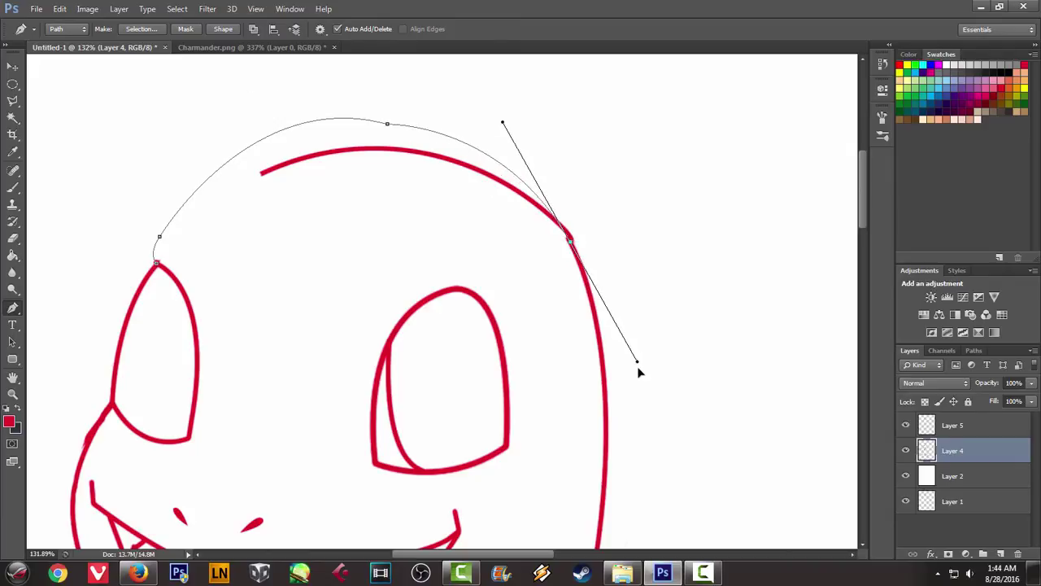
{"action": "key", "text": "ctrl+z"}
{"action": "left_click_drag", "start_coordinate": [586, 290], "coordinate": [644, 431]}
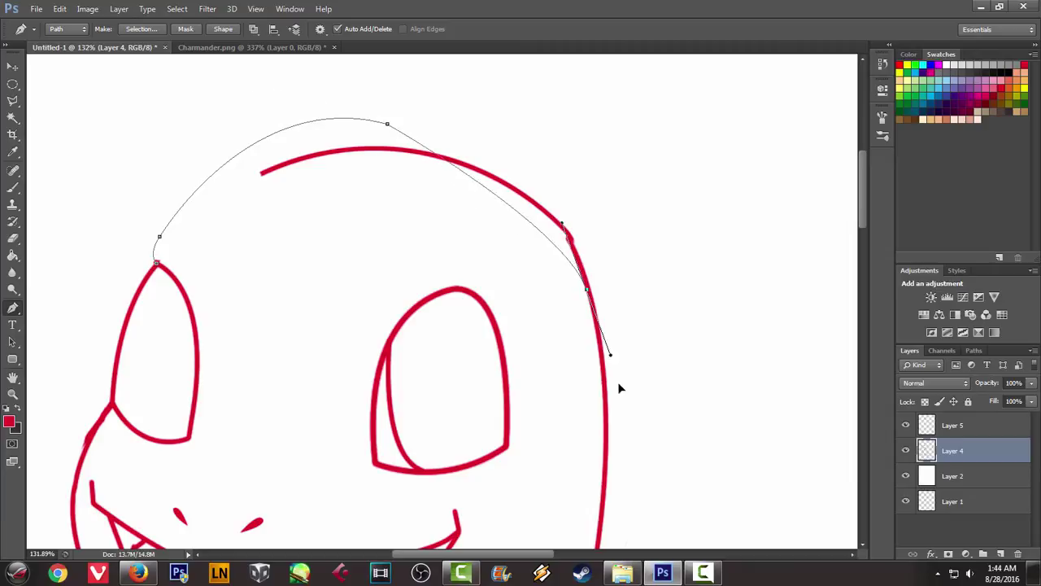
{"action": "key", "text": "ctrl+z"}
{"action": "key", "text": "ctrl+alt+z"}
{"action": "key", "text": "ctrl+z"}
Re-place the top-of-head anchor and retry right-side anchor positions, undoing again
{"action": "left_click_drag", "start_coordinate": [369, 130], "coordinate": [511, 160]}
{"action": "left_click", "coordinate": [370, 131], "text": "alt"}
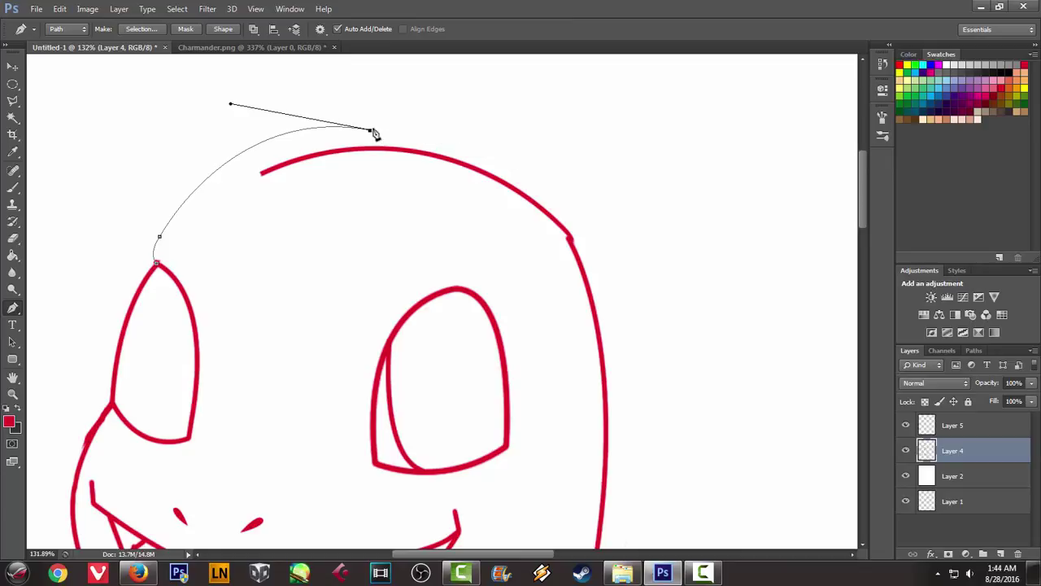
{"action": "left_click_drag", "start_coordinate": [576, 254], "coordinate": [610, 372]}
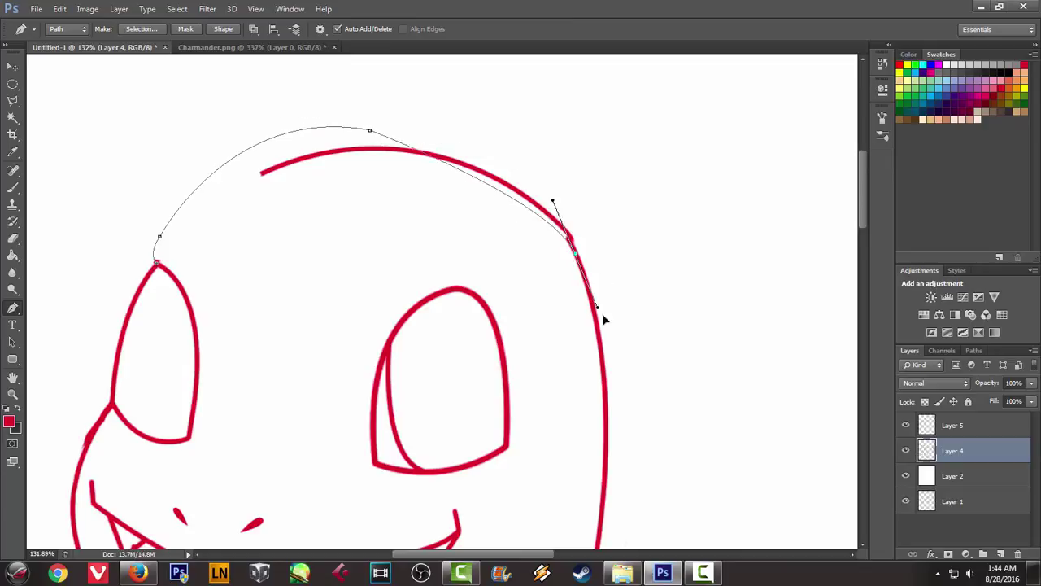
{"action": "key", "text": "ctrl+z"}
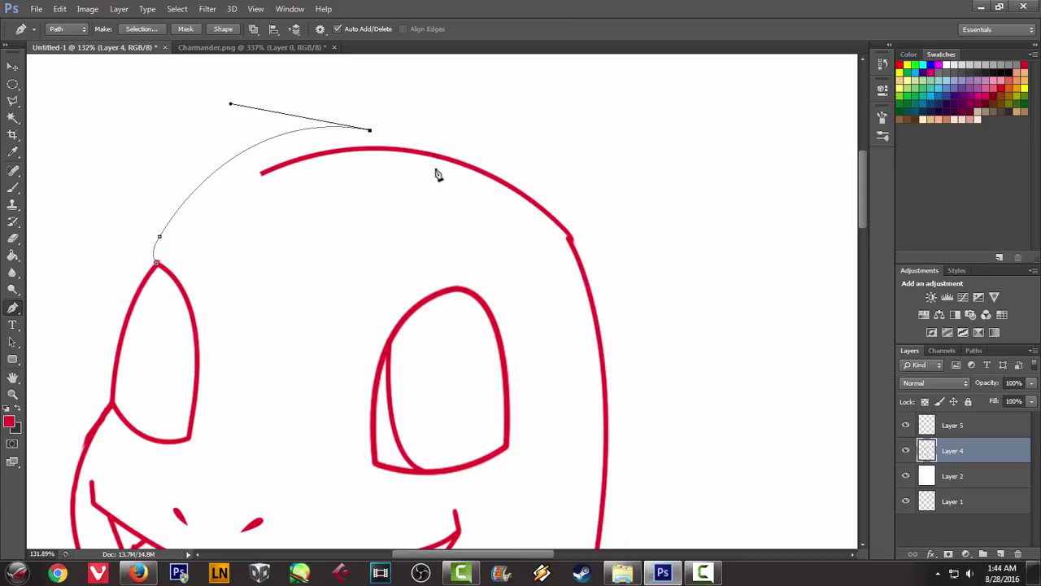
{"action": "mouse_move", "coordinate": [532, 206]}
{"action": "left_mouse_down"}
{"action": "mouse_move", "coordinate": [558, 252]}
{"action": "mouse_move", "coordinate": [581, 265]}
{"action": "left_mouse_up"}
{"action": "key", "text": "ctrl+z"}
{"action": "left_click_drag", "start_coordinate": [537, 220], "coordinate": [572, 288]}
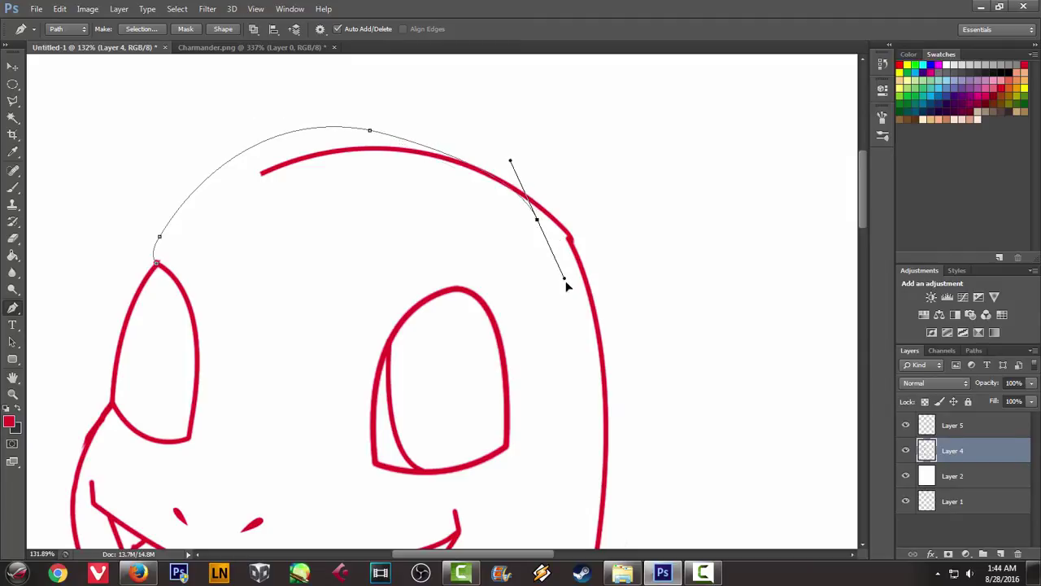
{"action": "key", "text": "ctrl+z"}
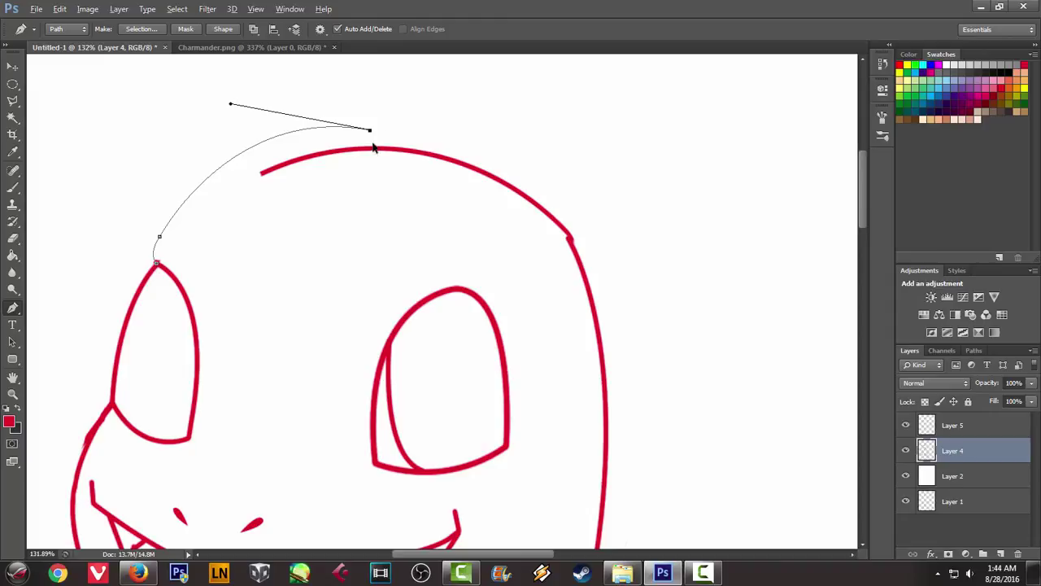
{"action": "key", "text": "ctrl+z"}
Re-place the top anchor slightly lower with a long incoming handle only
{"action": "mouse_move", "coordinate": [377, 133]}
{"action": "left_mouse_down"}
{"action": "mouse_move", "coordinate": [469, 167]}
{"action": "mouse_move", "coordinate": [495, 167]}
{"action": "mouse_move", "coordinate": [489, 159]}
{"action": "left_mouse_up"}
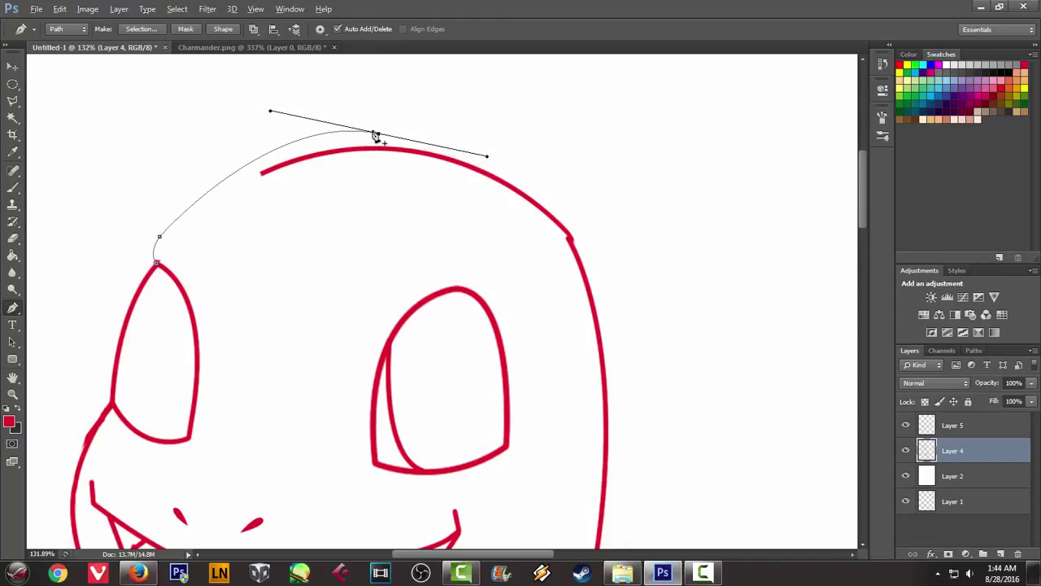
{"action": "mouse_move", "coordinate": [569, 239]}
{"action": "left_mouse_down"}
{"action": "mouse_move", "coordinate": [616, 350]}
{"action": "mouse_move", "coordinate": [687, 352]}
{"action": "left_mouse_up"}
{"action": "key", "text": "ctrl+z"}
{"action": "key", "text": "ctrl+z"}
{"action": "mouse_move", "coordinate": [364, 143]}
{"action": "left_mouse_down"}
{"action": "mouse_move", "coordinate": [480, 174]}
{"action": "mouse_move", "coordinate": [477, 156]}
{"action": "left_mouse_up"}
{"action": "left_click", "coordinate": [366, 143], "text": "alt"}
Add the right-side anchor and refine the top and right curves to follow the head outline
{"action": "left_click_drag", "start_coordinate": [570, 240], "coordinate": [635, 341]}
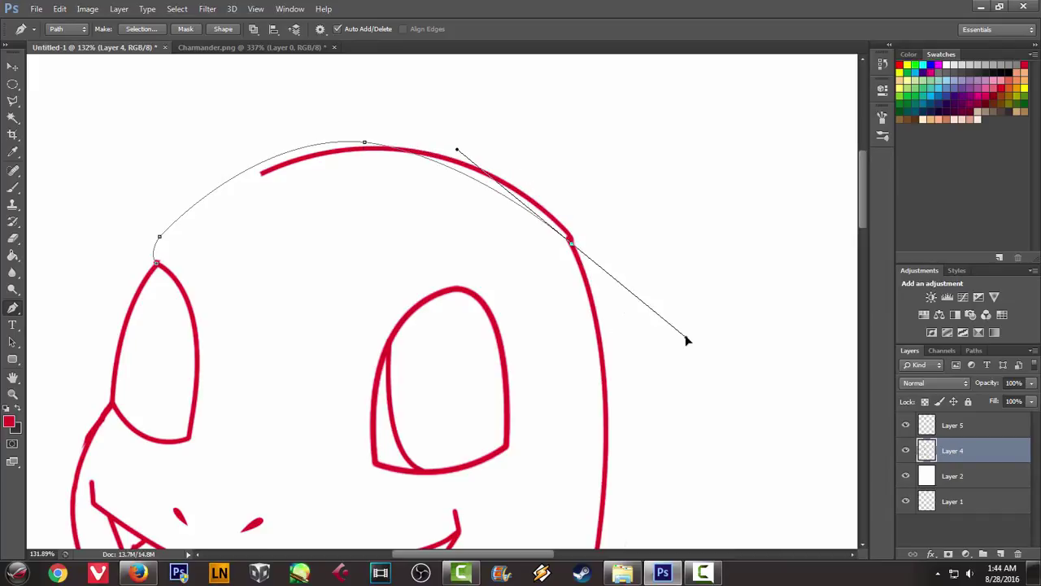
{"action": "left_click_drag", "start_coordinate": [635, 342], "coordinate": [688, 340]}
{"action": "left_click", "coordinate": [571, 240], "text": "alt"}
{"action": "left_click_drag", "start_coordinate": [570, 240], "coordinate": [665, 388]}
{"action": "left_click", "coordinate": [407, 157], "text": "ctrl"}
{"action": "left_click_drag", "start_coordinate": [366, 137], "coordinate": [461, 156]}
{"action": "mouse_move", "coordinate": [359, 132]}
{"action": "left_mouse_down"}
{"action": "mouse_move", "coordinate": [367, 116]}
{"action": "mouse_move", "coordinate": [480, 135]}
{"action": "left_mouse_up"}
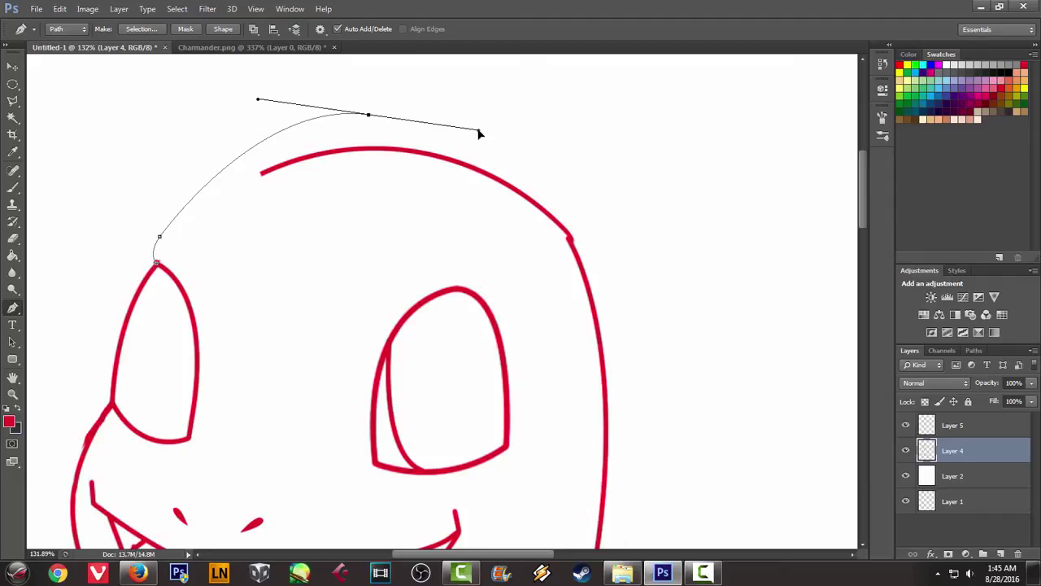
{"action": "left_click", "coordinate": [369, 116], "text": "alt"}
{"action": "mouse_move", "coordinate": [573, 246]}
{"action": "left_mouse_down"}
{"action": "mouse_move", "coordinate": [647, 398]}
{"action": "mouse_move", "coordinate": [652, 384]}
{"action": "left_mouse_up"}
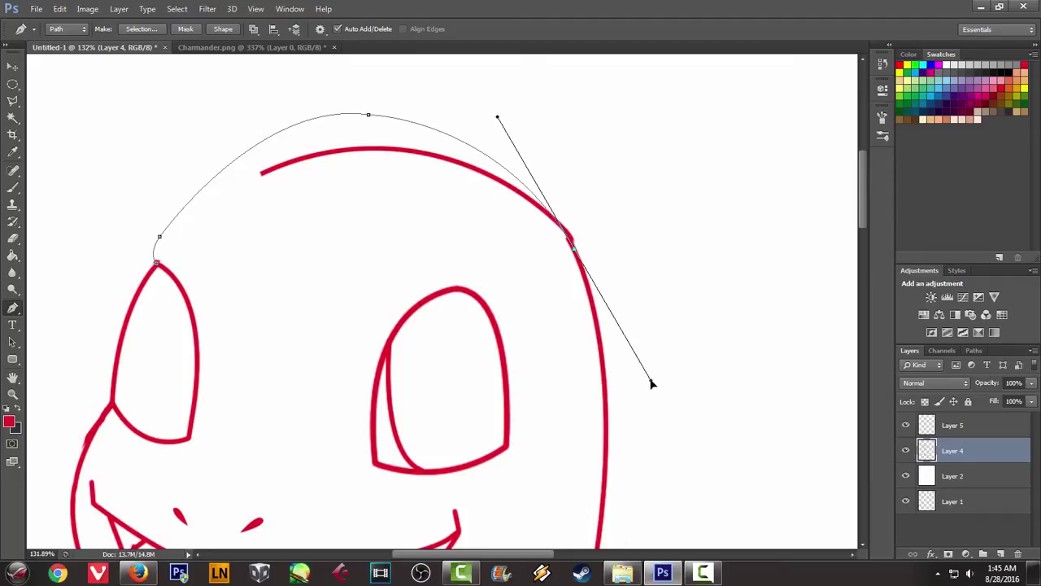
Compare against the orange Charmander reference, then remove the path's last two anchors
{"action": "scroll", "coordinate": [652, 384], "scroll_direction": "down", "scroll_amount": 5}
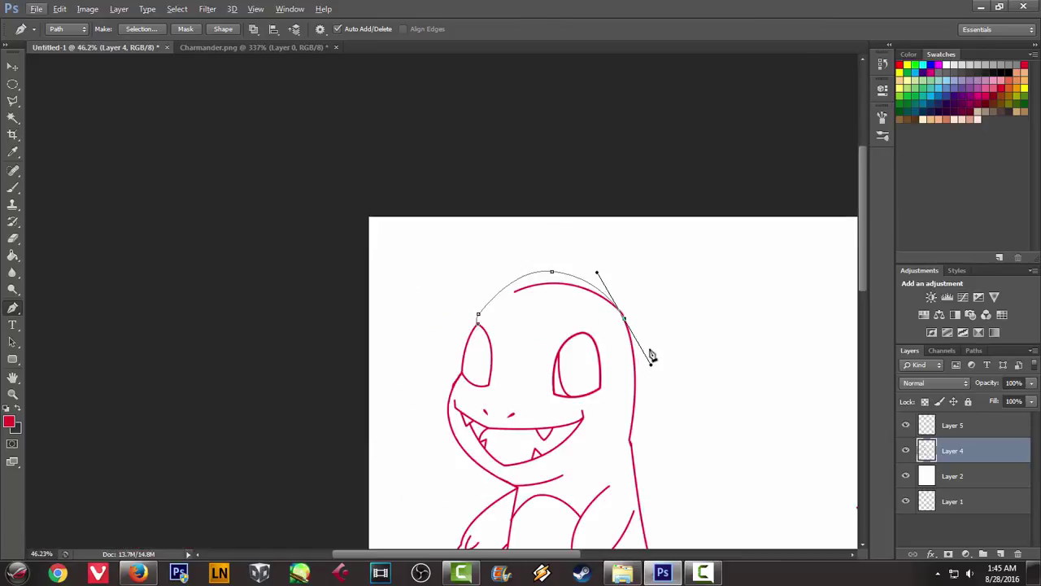
{"action": "scroll", "coordinate": [654, 352], "scroll_direction": "down", "scroll_amount": 2}
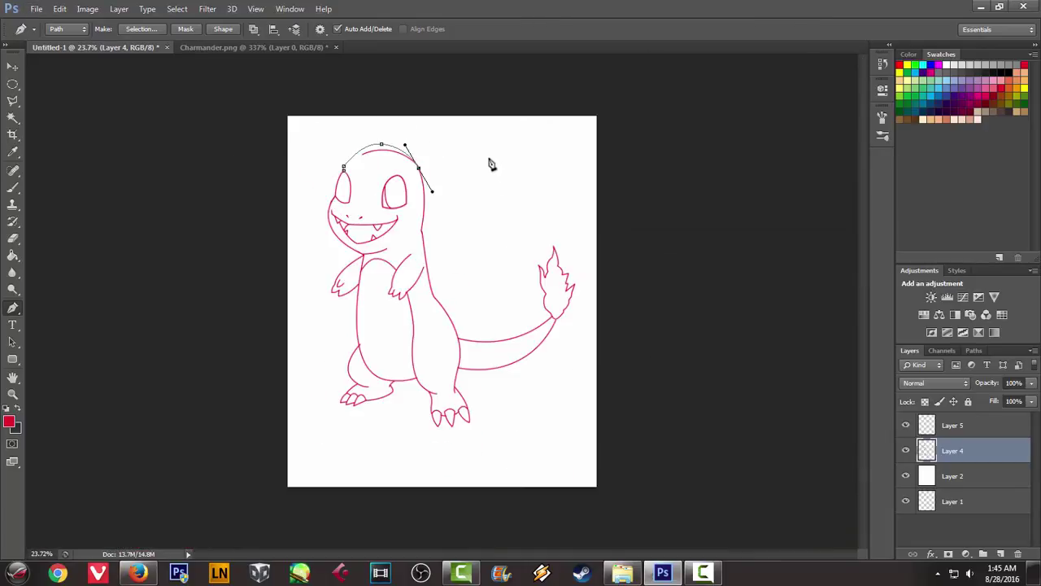
{"action": "left_click", "coordinate": [297, 49]}
{"action": "left_click", "coordinate": [106, 47]}
{"action": "scroll", "coordinate": [273, 63], "scroll_direction": "up", "scroll_amount": 1}
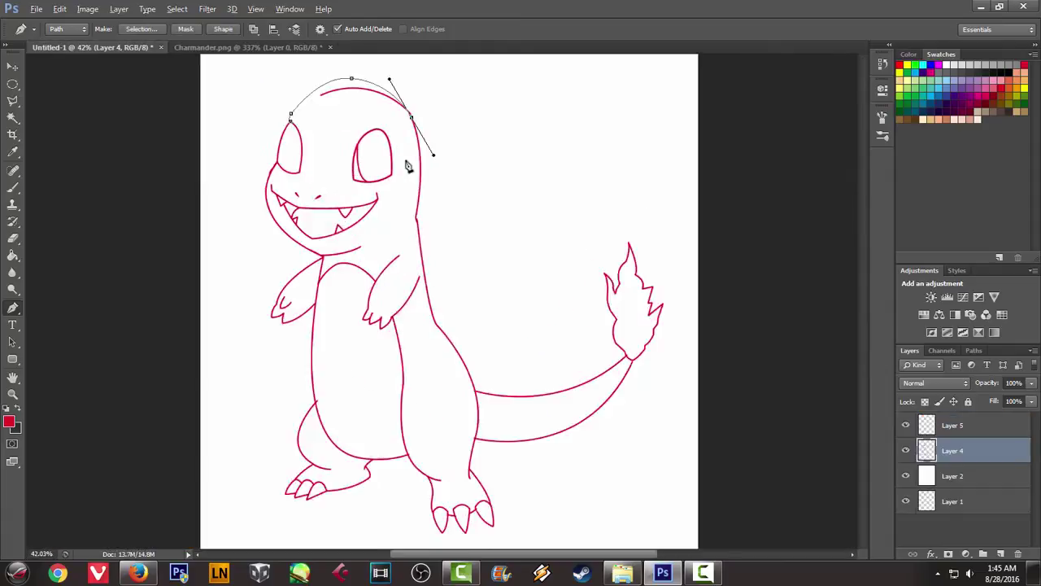
{"action": "scroll", "coordinate": [272, 63], "scroll_direction": "up", "scroll_amount": 1}
{"action": "scroll", "coordinate": [326, 98], "scroll_direction": "up", "scroll_amount": 2}
{"action": "key", "text": "ctrl+alt+z"}
{"action": "key", "text": "ctrl+alt+z"}
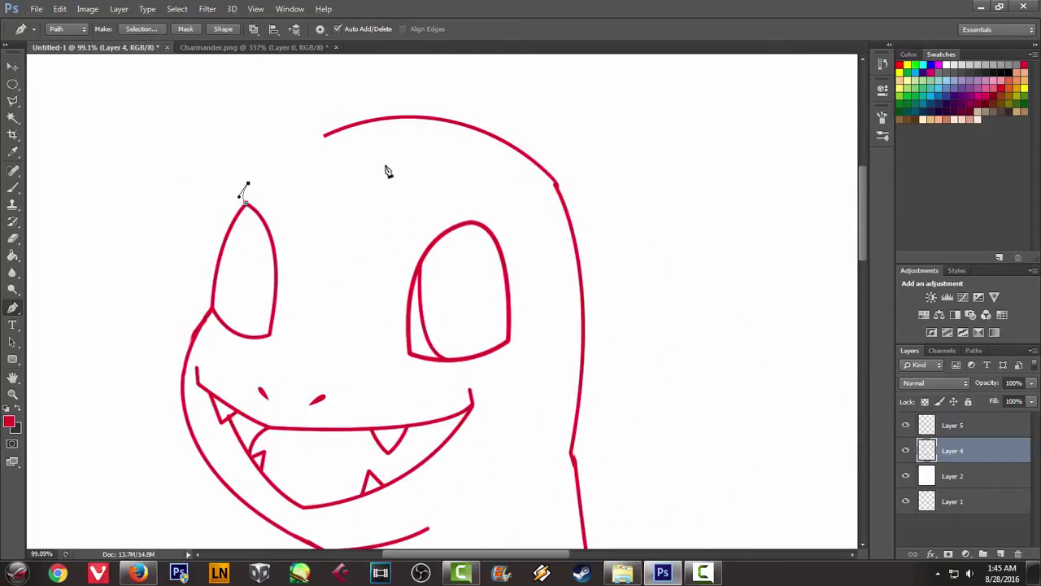
Extend the pen path with curved anchors over the head top to the right shoulder
{"action": "scroll", "coordinate": [387, 169], "scroll_direction": "up", "scroll_amount": 1}
{"action": "scroll", "coordinate": [375, 155], "scroll_direction": "up", "scroll_amount": 1}
{"action": "mouse_move", "coordinate": [382, 86]}
{"action": "left_mouse_down"}
{"action": "mouse_move", "coordinate": [552, 117]}
{"action": "mouse_move", "coordinate": [525, 83]}
{"action": "left_mouse_up"}
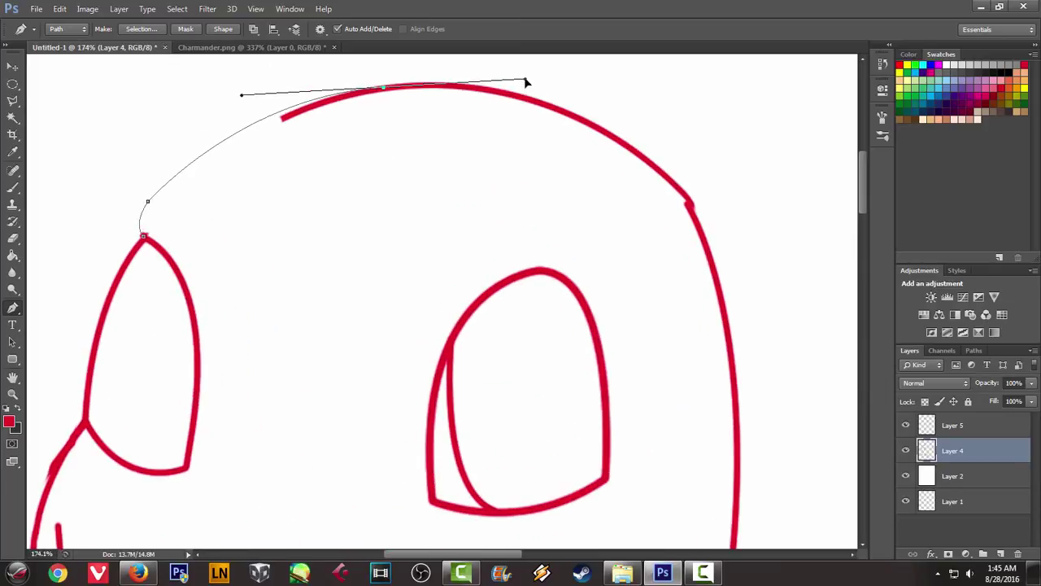
{"action": "left_click", "coordinate": [384, 89], "text": "alt"}
{"action": "left_click_drag", "start_coordinate": [694, 216], "coordinate": [793, 350]}
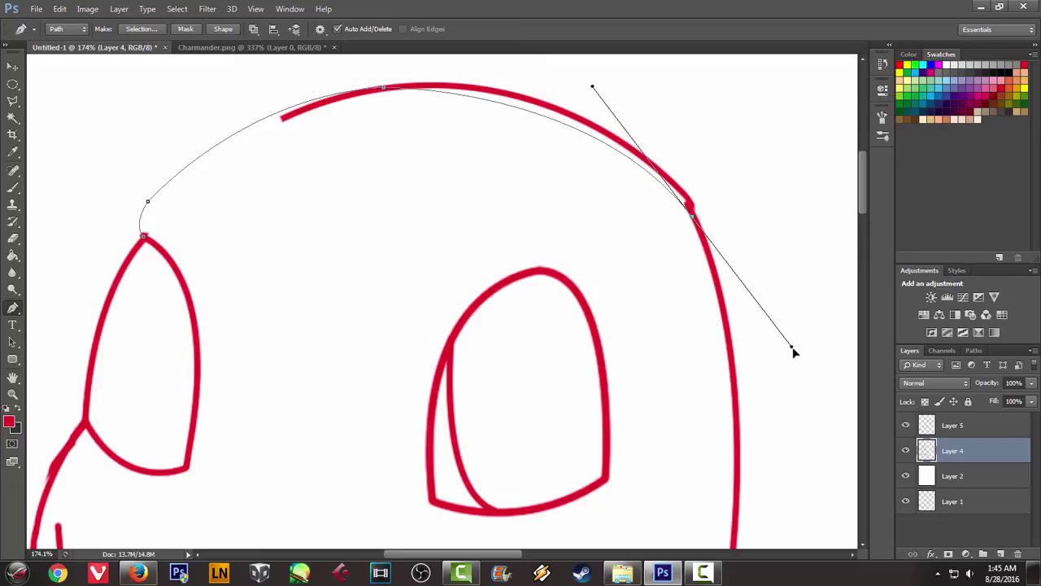
{"action": "left_click_drag", "start_coordinate": [793, 350], "coordinate": [803, 352]}
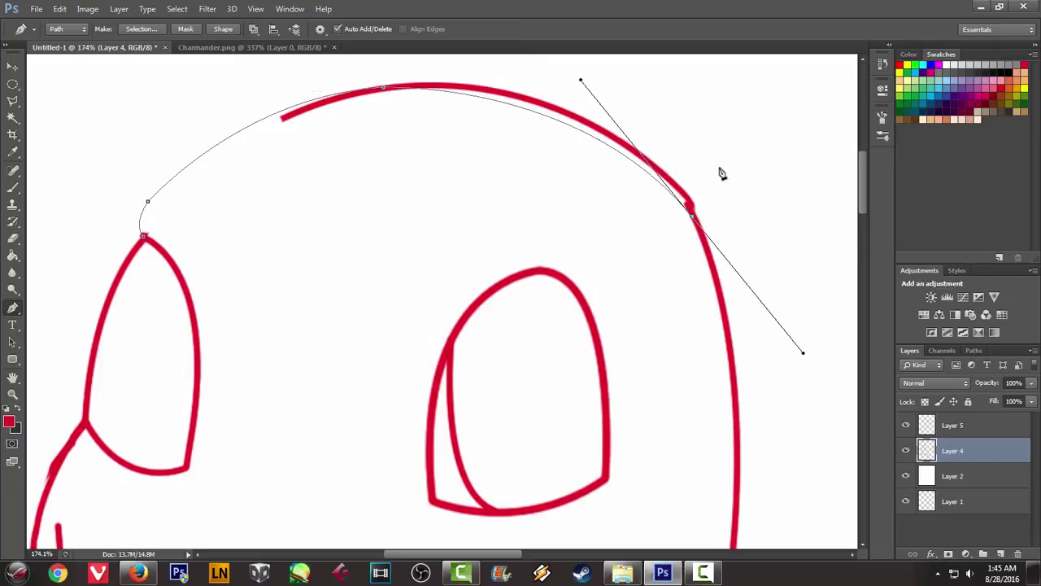
{"action": "right_click", "coordinate": [742, 139]}
Stroke the head-top path in red with the brush and delete the work path
{"action": "left_click", "coordinate": [787, 213]}
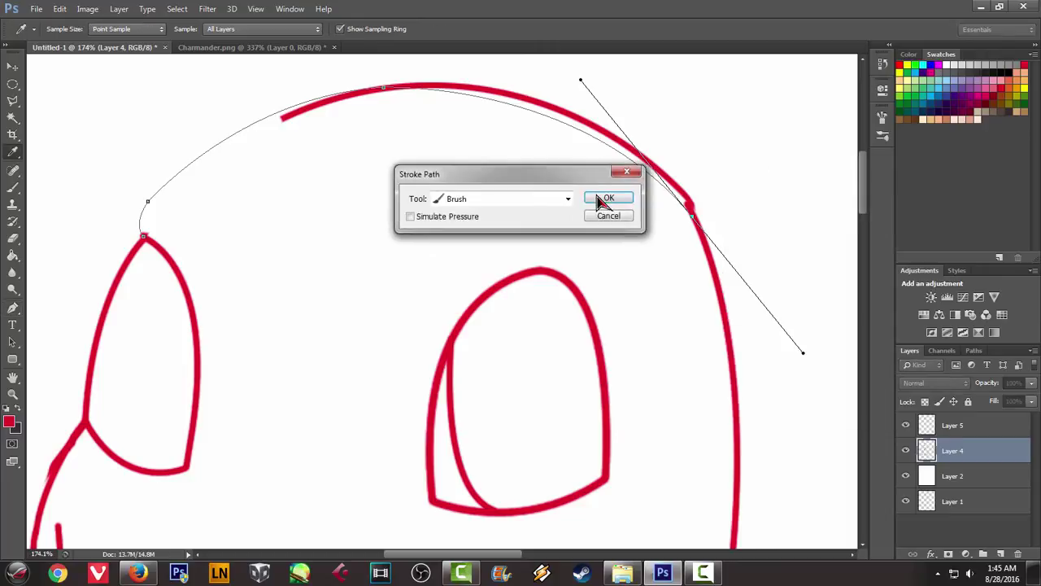
{"action": "left_click", "coordinate": [600, 200]}
{"action": "right_click", "coordinate": [471, 127]}
{"action": "left_click", "coordinate": [521, 147]}
{"action": "scroll", "coordinate": [445, 145], "scroll_direction": "up", "scroll_amount": 3}
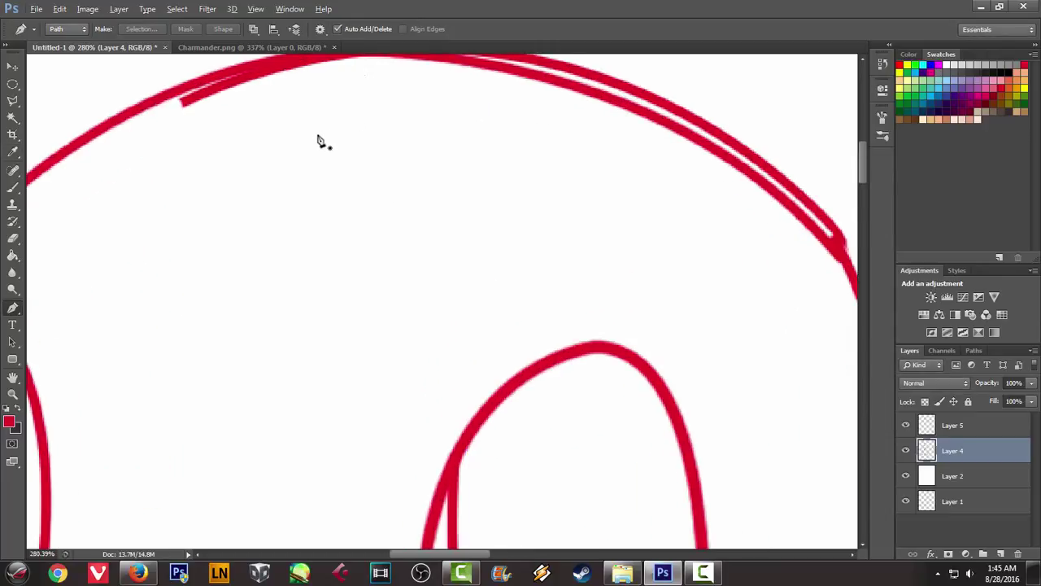
{"action": "left_click", "coordinate": [59, 9]}
Erase the doubled red edge along the top of the head with the Eraser
{"action": "key", "text": "Escape"}
{"action": "key", "text": "e"}
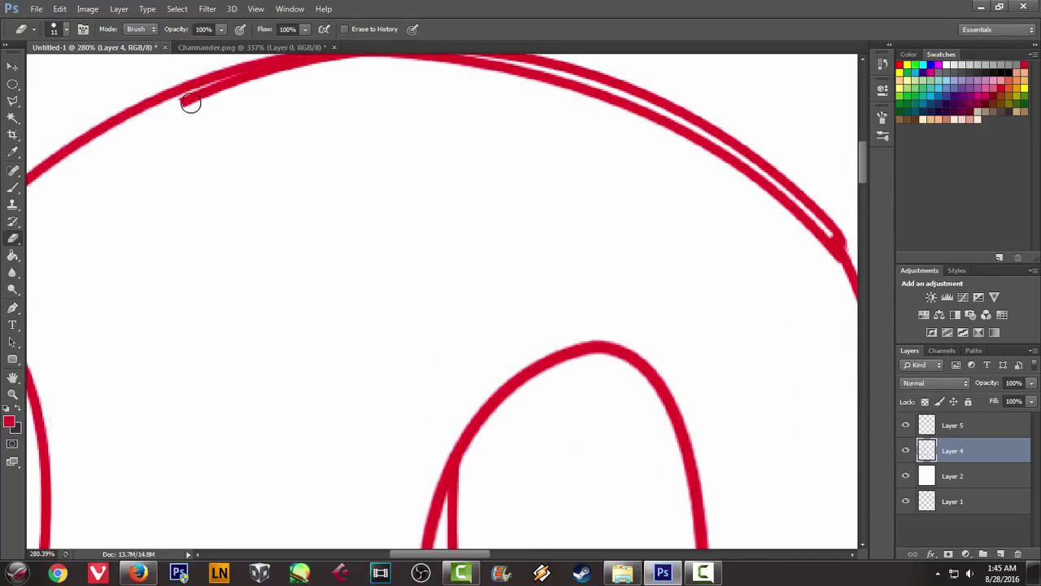
{"action": "mouse_move", "coordinate": [189, 103]}
{"action": "left_mouse_down"}
{"action": "mouse_move", "coordinate": [249, 81]}
{"action": "mouse_move", "coordinate": [210, 92]}
{"action": "mouse_move", "coordinate": [343, 81]}
{"action": "left_mouse_up"}
{"action": "scroll", "coordinate": [332, 116], "scroll_direction": "up", "scroll_amount": 2}
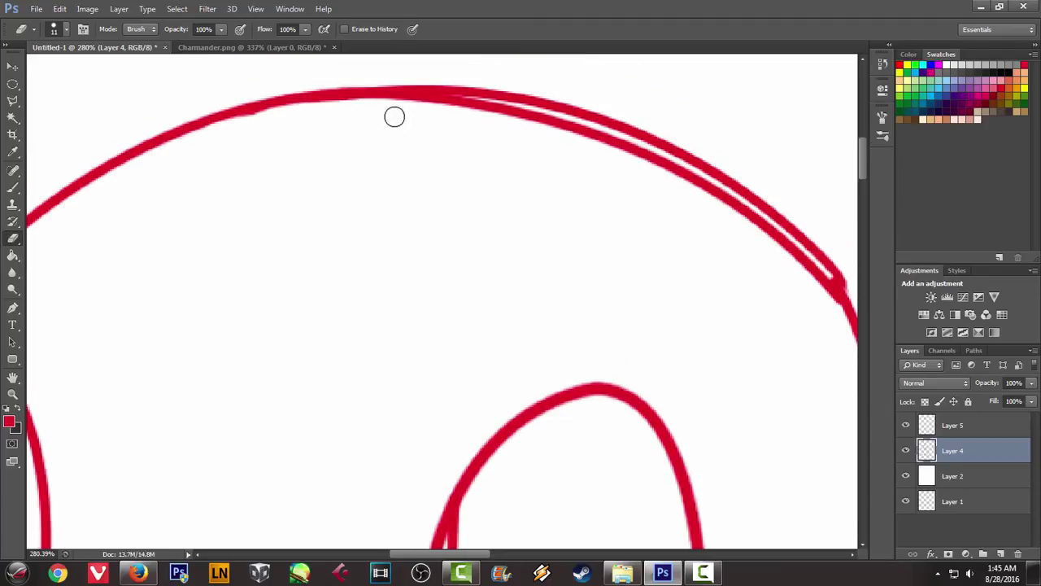
{"action": "scroll", "coordinate": [396, 140], "scroll_direction": "down", "scroll_amount": 3, "text": "alt"}
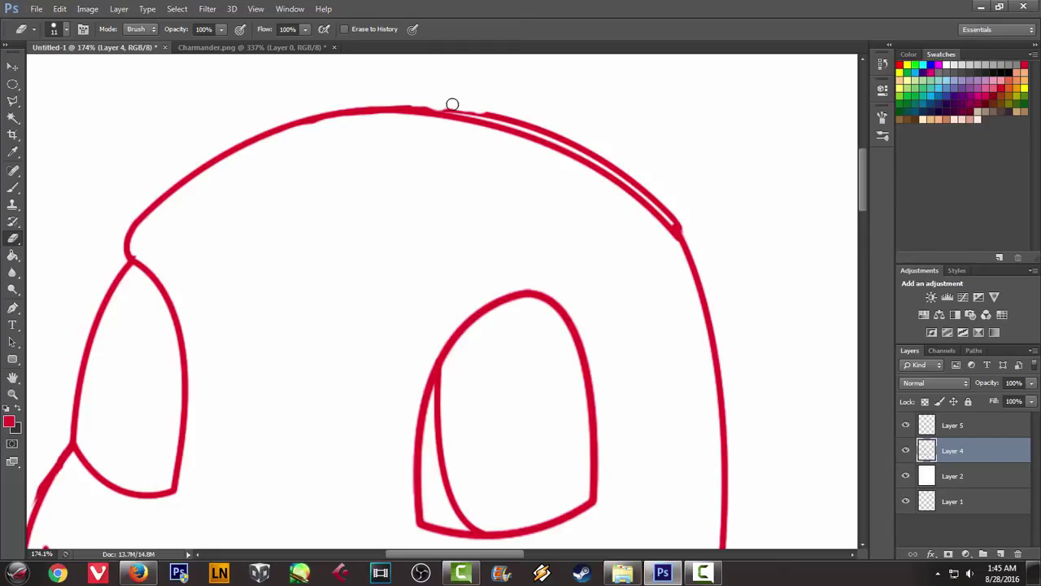
Erase the leftover doubled edge on the head's upper right and review the result
{"action": "mouse_move", "coordinate": [487, 111]}
{"action": "left_mouse_down"}
{"action": "mouse_move", "coordinate": [578, 141]}
{"action": "mouse_move", "coordinate": [549, 133]}
{"action": "mouse_move", "coordinate": [680, 216]}
{"action": "left_mouse_up"}
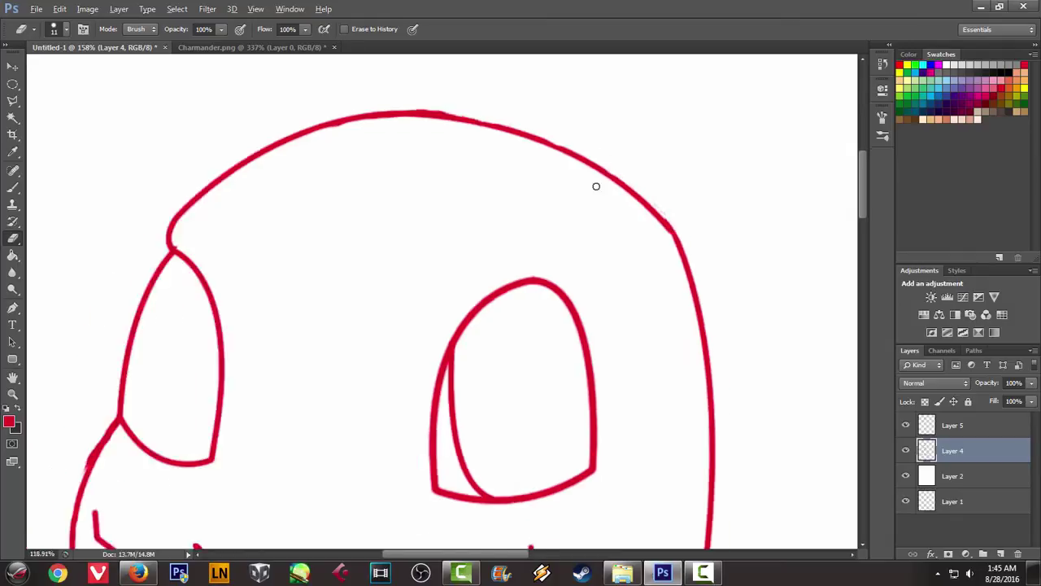
{"action": "scroll", "coordinate": [595, 196], "scroll_direction": "down", "scroll_amount": 4}
{"action": "scroll", "coordinate": [598, 194], "scroll_direction": "down", "scroll_amount": 4}
{"action": "scroll", "coordinate": [543, 196], "scroll_direction": "down", "scroll_amount": 2}
{"action": "scroll", "coordinate": [520, 203], "scroll_direction": "up", "scroll_amount": 1}
{"action": "scroll", "coordinate": [498, 223], "scroll_direction": "up", "scroll_amount": 2}
{"action": "scroll", "coordinate": [492, 271], "scroll_direction": "up", "scroll_amount": 1}
{"action": "scroll", "coordinate": [244, 221], "scroll_direction": "up", "scroll_amount": 1}
{"action": "scroll", "coordinate": [272, 226], "scroll_direction": "up", "scroll_amount": 2}
{"action": "scroll", "coordinate": [292, 233], "scroll_direction": "up", "scroll_amount": 2}
{"action": "scroll", "coordinate": [292, 233], "scroll_direction": "down", "scroll_amount": 1}
{"action": "scroll", "coordinate": [344, 366], "scroll_direction": "down", "scroll_amount": 2}
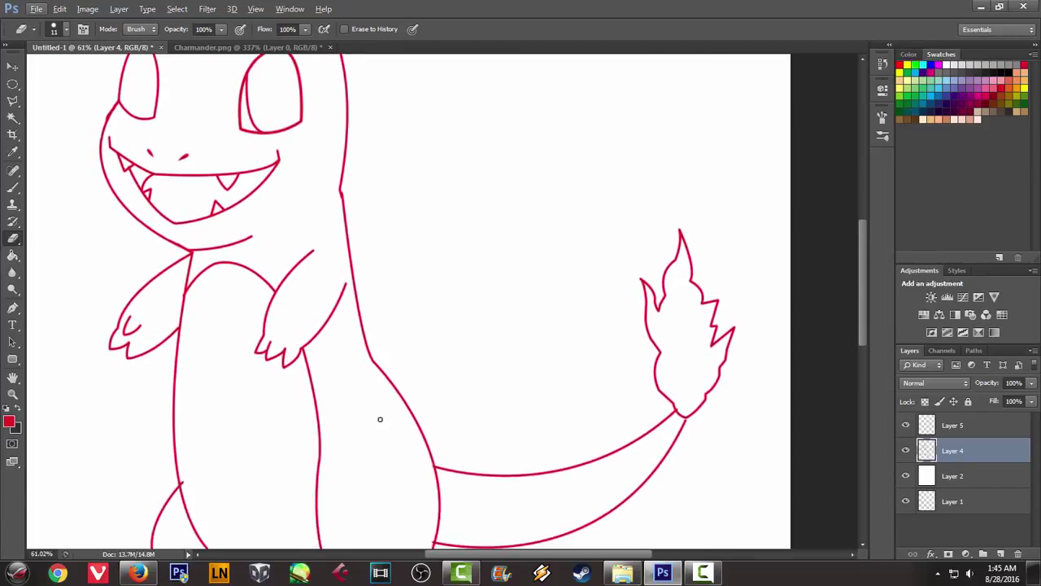
{"action": "scroll", "coordinate": [264, 471], "scroll_direction": "down", "scroll_amount": 2}
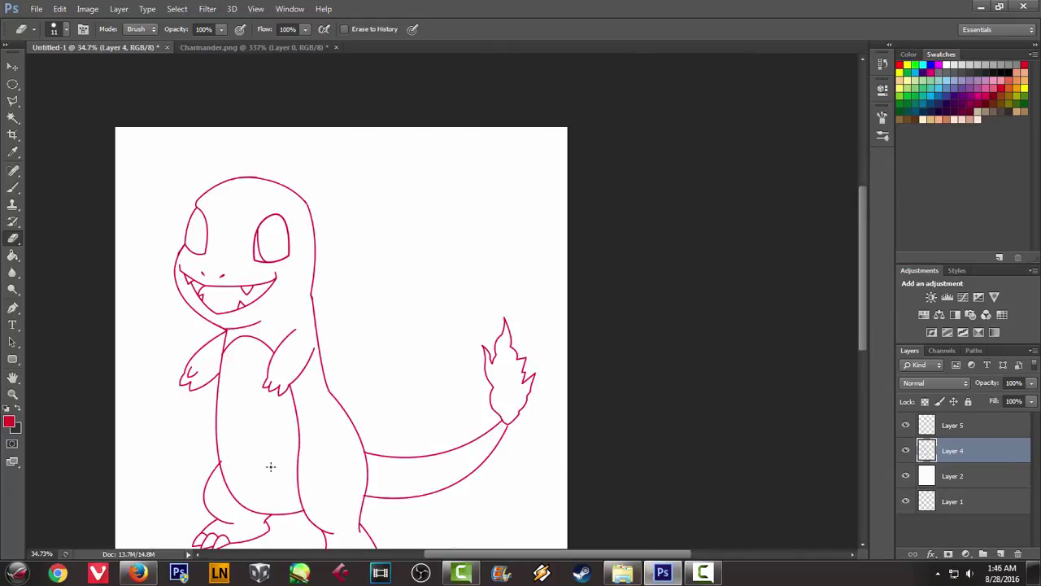
Check the tail in the Charmander.png reference, then return to the Untitled-1 drawing
{"action": "key", "text": "p"}
{"action": "scroll", "coordinate": [450, 411], "scroll_direction": "up", "scroll_amount": 3}
{"action": "scroll", "coordinate": [424, 378], "scroll_direction": "up", "scroll_amount": 2}
{"action": "left_click", "coordinate": [259, 49]}
{"action": "scroll", "coordinate": [269, 147], "scroll_direction": "down", "scroll_amount": 1}
{"action": "scroll", "coordinate": [279, 220], "scroll_direction": "down", "scroll_amount": 2}
{"action": "scroll", "coordinate": [280, 223], "scroll_direction": "down", "scroll_amount": 1}
{"action": "scroll", "coordinate": [279, 221], "scroll_direction": "down", "scroll_amount": 2}
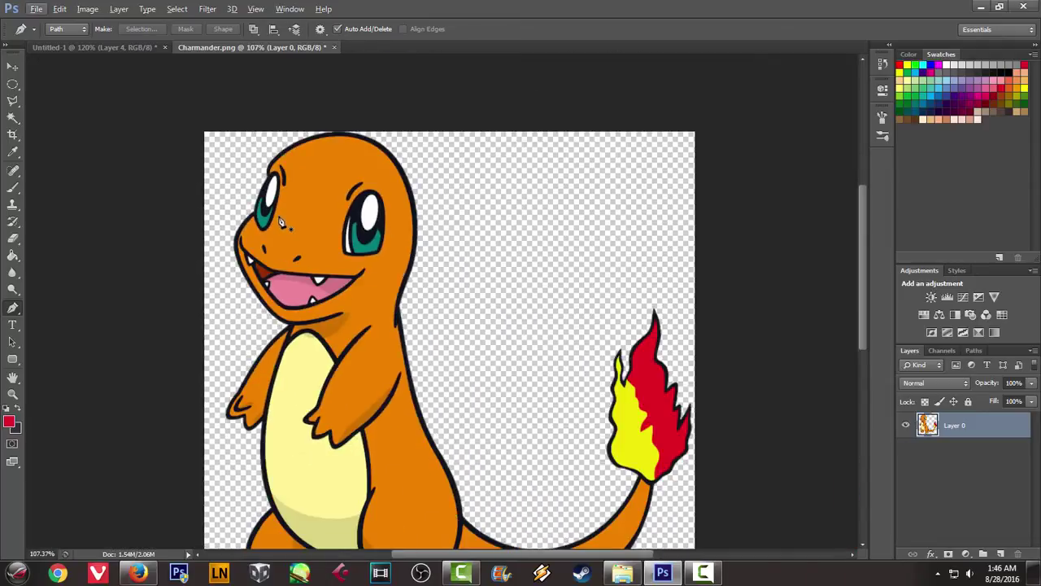
{"action": "scroll", "coordinate": [269, 195], "scroll_direction": "down", "scroll_amount": 2}
{"action": "scroll", "coordinate": [255, 173], "scroll_direction": "down", "scroll_amount": 2}
{"action": "left_click", "coordinate": [129, 49]}
Stroke a red curve along the tail's underside with the brush, then delete the path
{"action": "scroll", "coordinate": [477, 383], "scroll_direction": "down", "scroll_amount": 2}
{"action": "scroll", "coordinate": [398, 358], "scroll_direction": "down", "scroll_amount": 1}
{"action": "scroll", "coordinate": [312, 437], "scroll_direction": "down", "scroll_amount": 1}
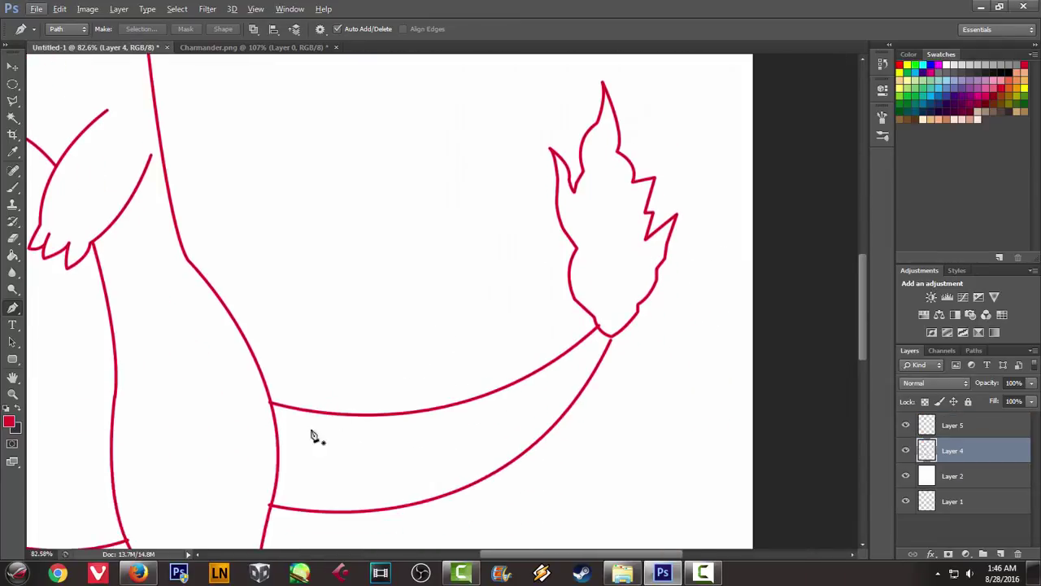
{"action": "left_click", "coordinate": [276, 462]}
{"action": "left_click_drag", "start_coordinate": [562, 415], "coordinate": [696, 296]}
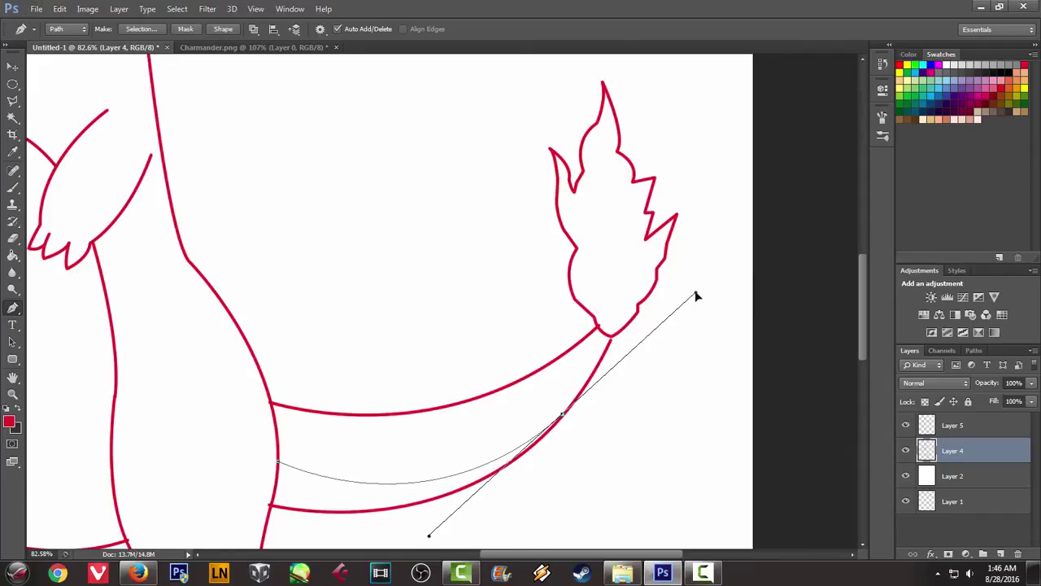
{"action": "right_click", "coordinate": [481, 286]}
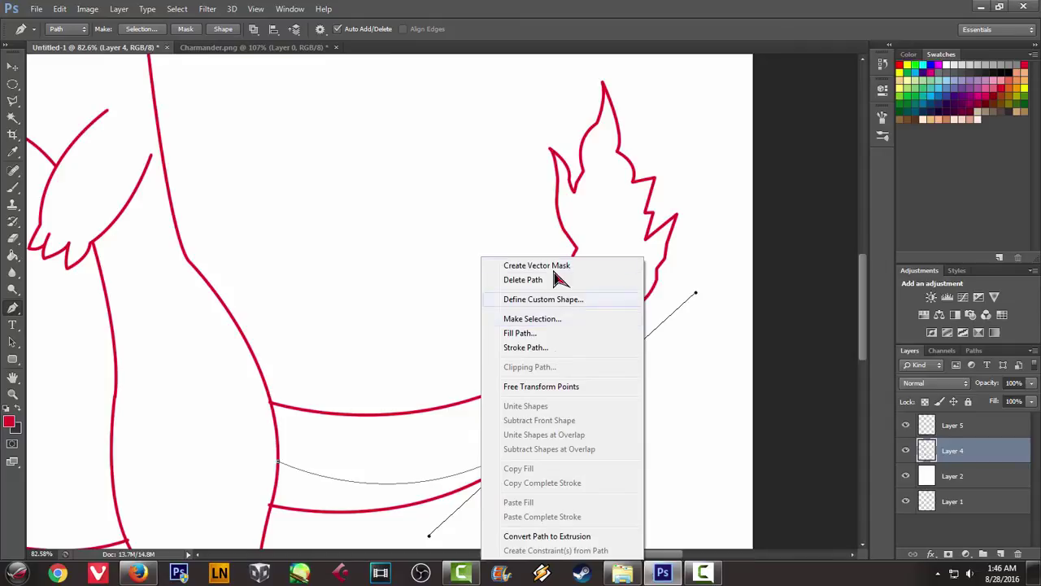
{"action": "left_click", "coordinate": [537, 352]}
{"action": "left_click", "coordinate": [591, 200]}
{"action": "right_click", "coordinate": [399, 205]}
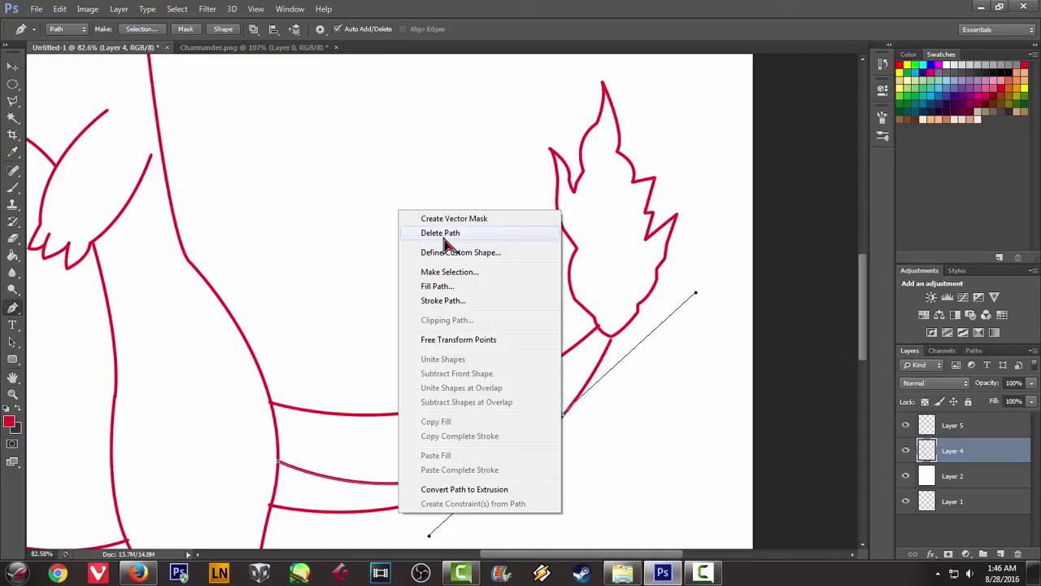
{"action": "left_click", "coordinate": [443, 232]}
Merge Layers 4 and 5 into a single Layer 5
{"action": "left_click", "coordinate": [966, 428], "text": "shift"}
{"action": "right_click", "coordinate": [967, 429]}
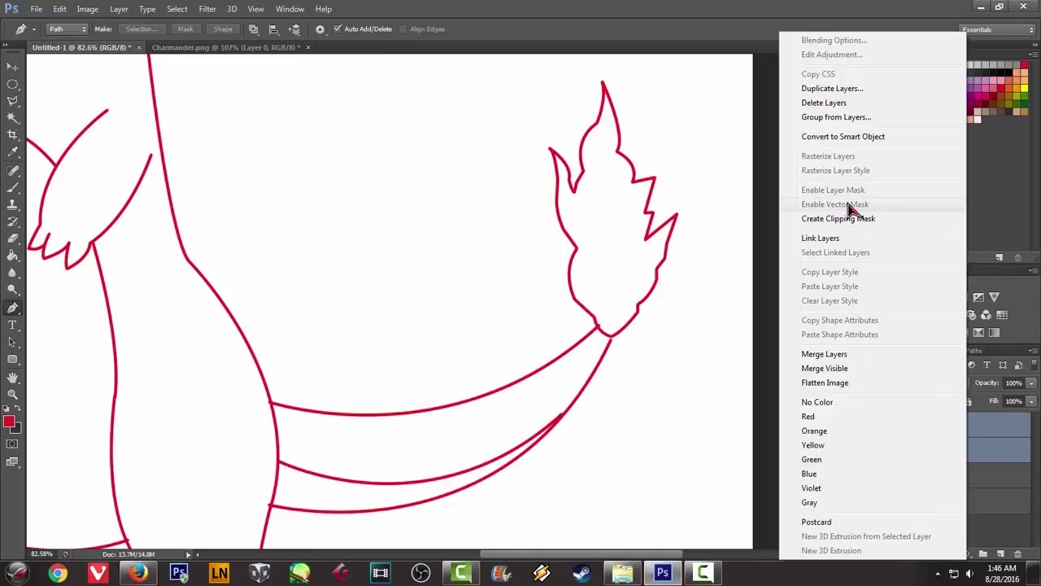
{"action": "left_click", "coordinate": [825, 355]}
{"action": "scroll", "coordinate": [494, 263], "scroll_direction": "down", "scroll_amount": 3}
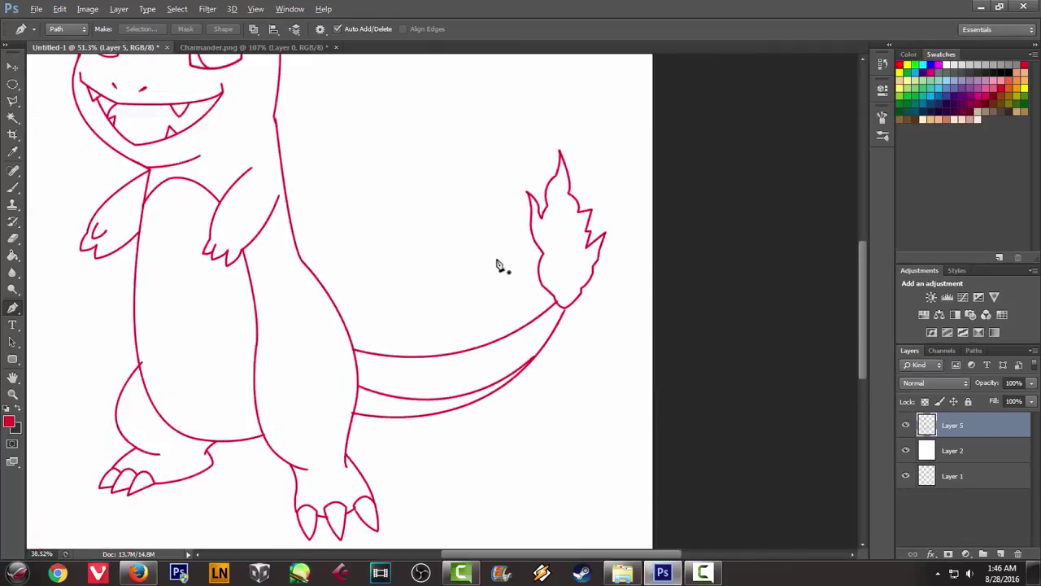
Lower the Layer 5 line art's opacity to 12%
{"action": "scroll", "coordinate": [516, 274], "scroll_direction": "down", "scroll_amount": 2}
{"action": "scroll", "coordinate": [528, 281], "scroll_direction": "down", "scroll_amount": 1}
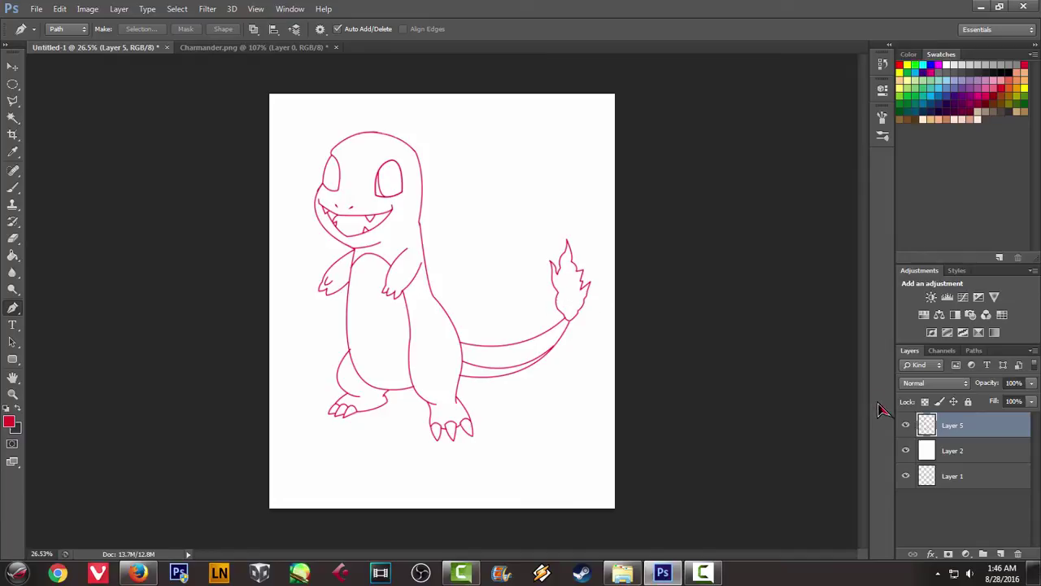
{"action": "left_click_drag", "start_coordinate": [1033, 392], "coordinate": [985, 405]}
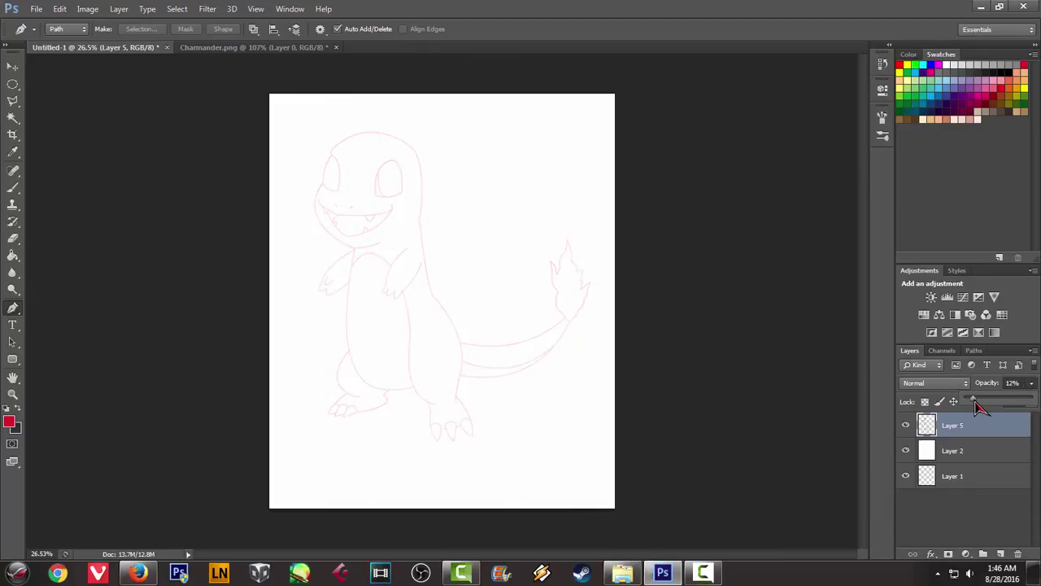
{"action": "left_click", "coordinate": [925, 431]}
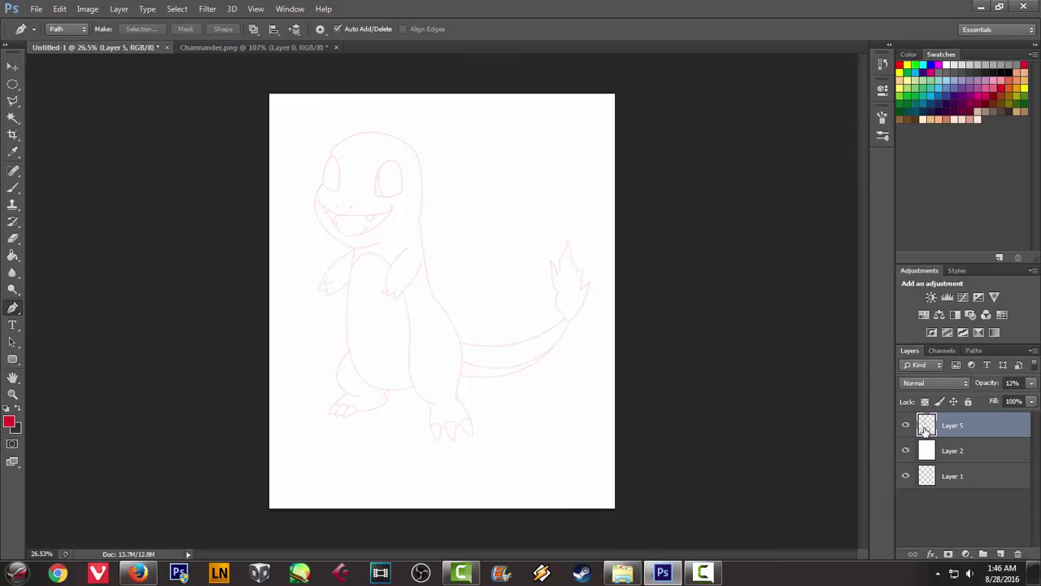
Create a new empty Layer 6 above the faded line art
{"action": "key", "text": "ctrl+shift+n"}
{"action": "key", "text": "Return"}
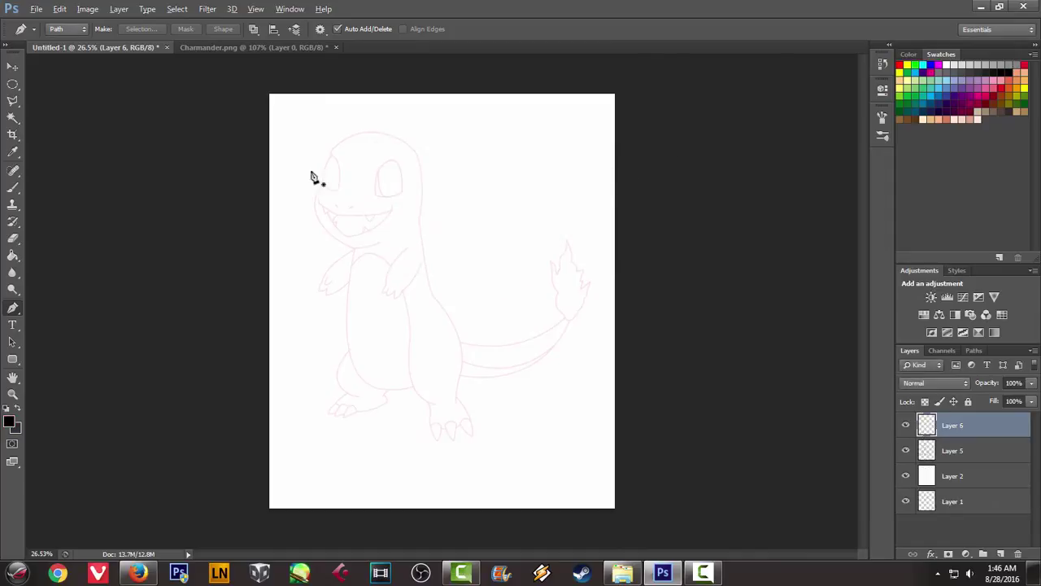
{"action": "scroll", "coordinate": [252, 191], "scroll_direction": "up", "scroll_amount": 2}
{"action": "scroll", "coordinate": [339, 106], "scroll_direction": "up", "scroll_amount": 2}
{"action": "scroll", "coordinate": [309, 90], "scroll_direction": "up", "scroll_amount": 2}
{"action": "scroll", "coordinate": [322, 90], "scroll_direction": "up", "scroll_amount": 1}
{"action": "scroll", "coordinate": [322, 89], "scroll_direction": "up", "scroll_amount": 2}
{"action": "scroll", "coordinate": [437, 168], "scroll_direction": "up", "scroll_amount": 1}
{"action": "scroll", "coordinate": [428, 163], "scroll_direction": "up", "scroll_amount": 1}
{"action": "scroll", "coordinate": [414, 169], "scroll_direction": "up", "scroll_amount": 1}
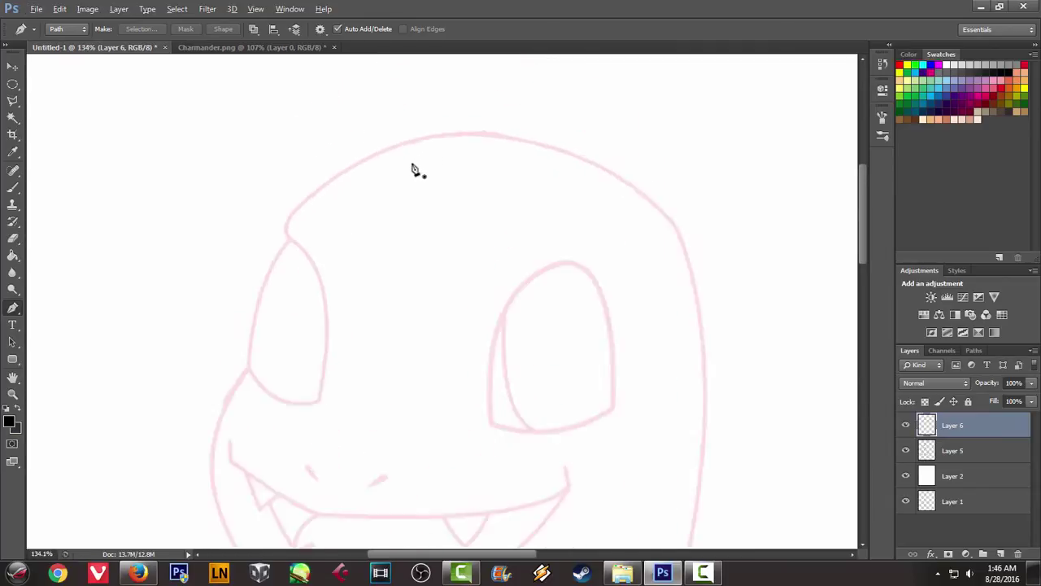
{"action": "scroll", "coordinate": [413, 168], "scroll_direction": "up", "scroll_amount": 2}
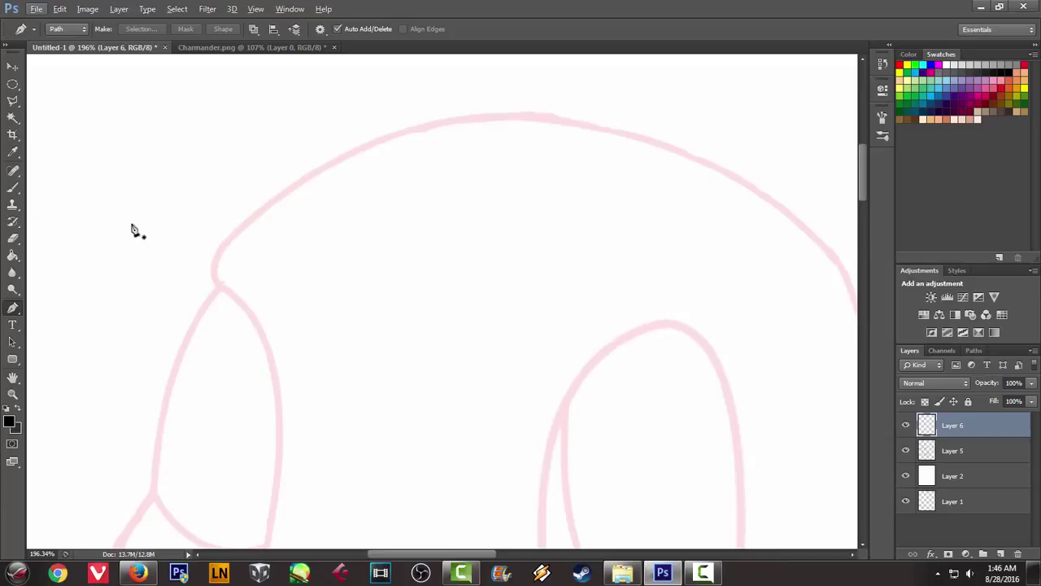
{"action": "scroll", "coordinate": [202, 246], "scroll_direction": "down", "scroll_amount": 1}
{"action": "scroll", "coordinate": [209, 250], "scroll_direction": "down", "scroll_amount": 1}
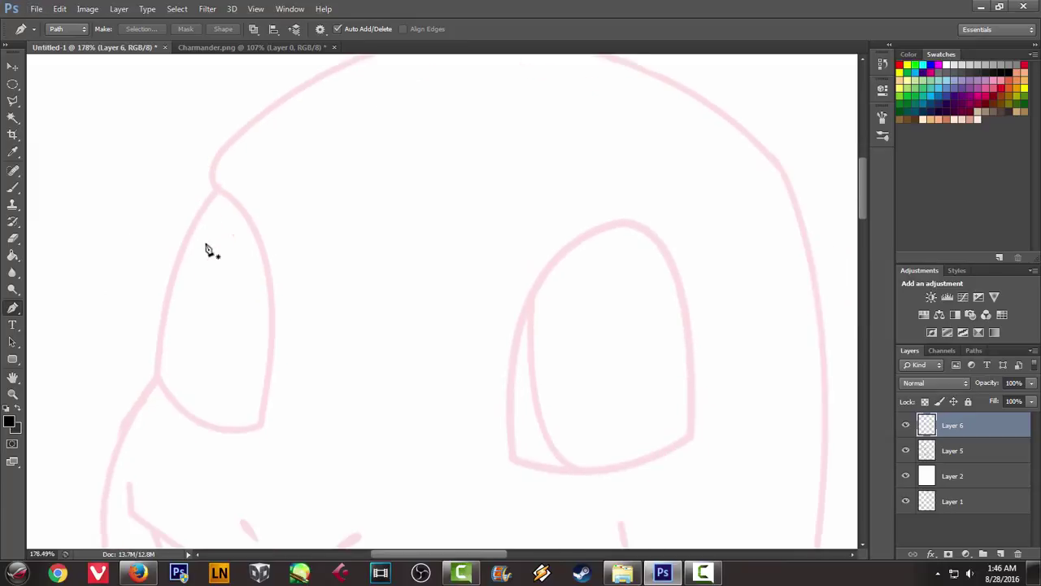
Start a pen path above the left eye, curving down the face's left side to the cheek
{"action": "scroll", "coordinate": [250, 241], "scroll_direction": "up", "scroll_amount": 2}
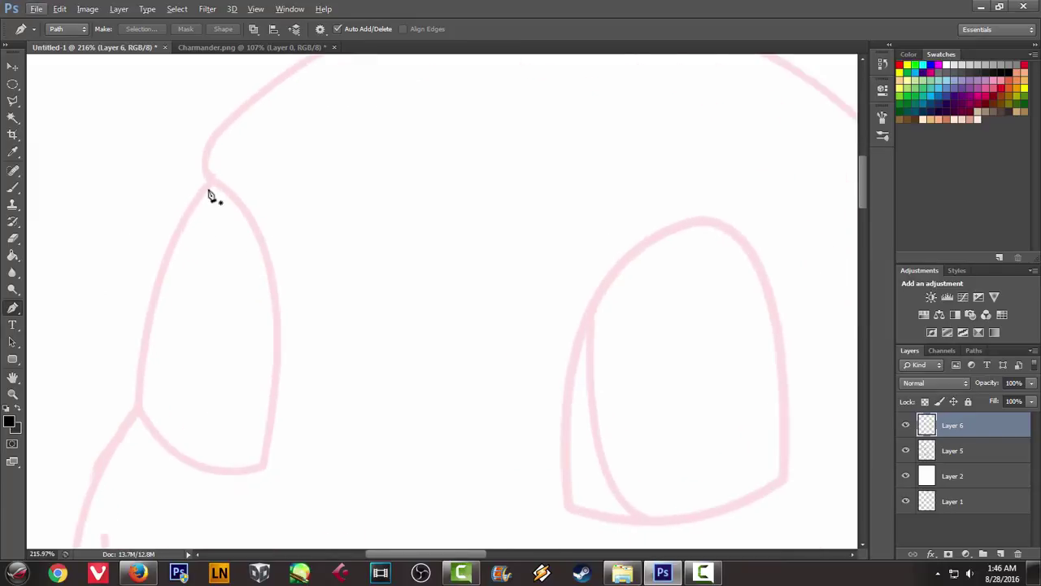
{"action": "left_click", "coordinate": [208, 182]}
{"action": "left_click_drag", "start_coordinate": [135, 409], "coordinate": [154, 501]}
{"action": "left_click_drag", "start_coordinate": [143, 528], "coordinate": [137, 545]}
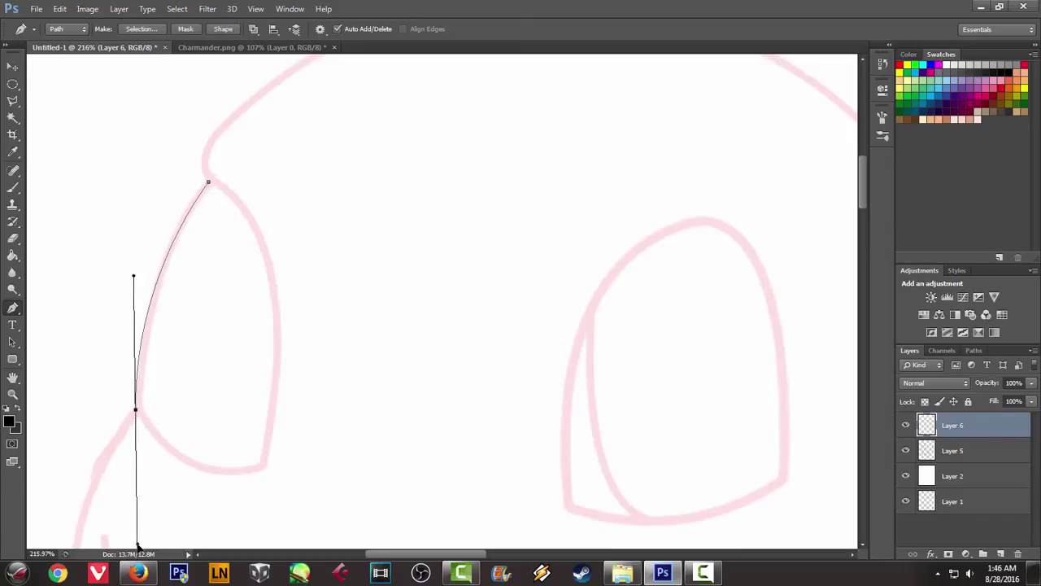
{"action": "left_click", "coordinate": [136, 411]}
{"action": "left_click_drag", "start_coordinate": [191, 423], "coordinate": [249, 225]}
{"action": "left_click_drag", "start_coordinate": [170, 309], "coordinate": [200, 246]}
{"action": "left_click_drag", "start_coordinate": [163, 301], "coordinate": [181, 360]}
{"action": "key", "text": "ctrl+z"}
{"action": "left_click_drag", "start_coordinate": [163, 288], "coordinate": [167, 327]}
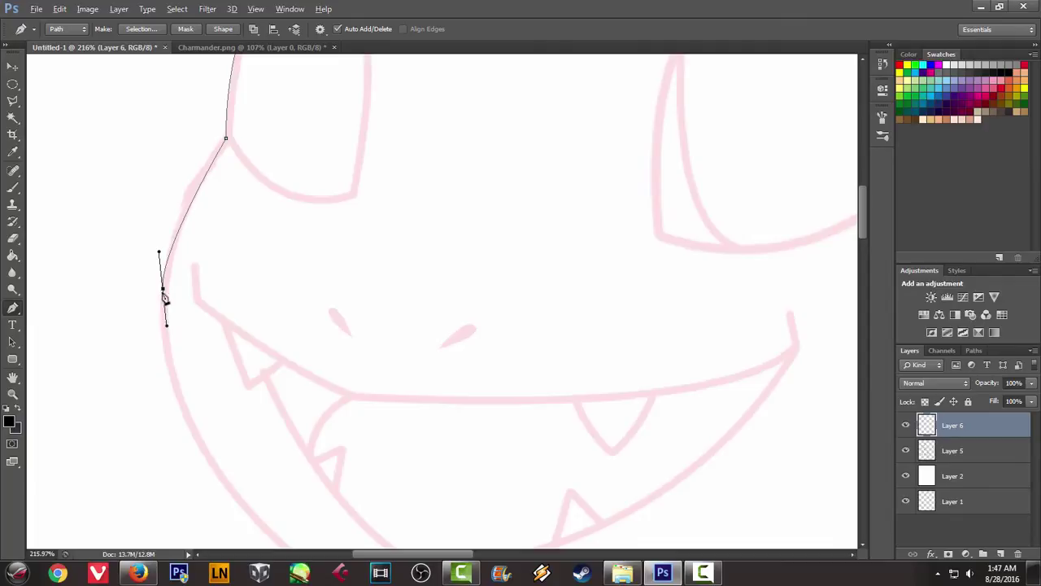
Continue the path around the jaw and along the chin toward the neck
{"action": "left_click_drag", "start_coordinate": [209, 418], "coordinate": [210, 206]}
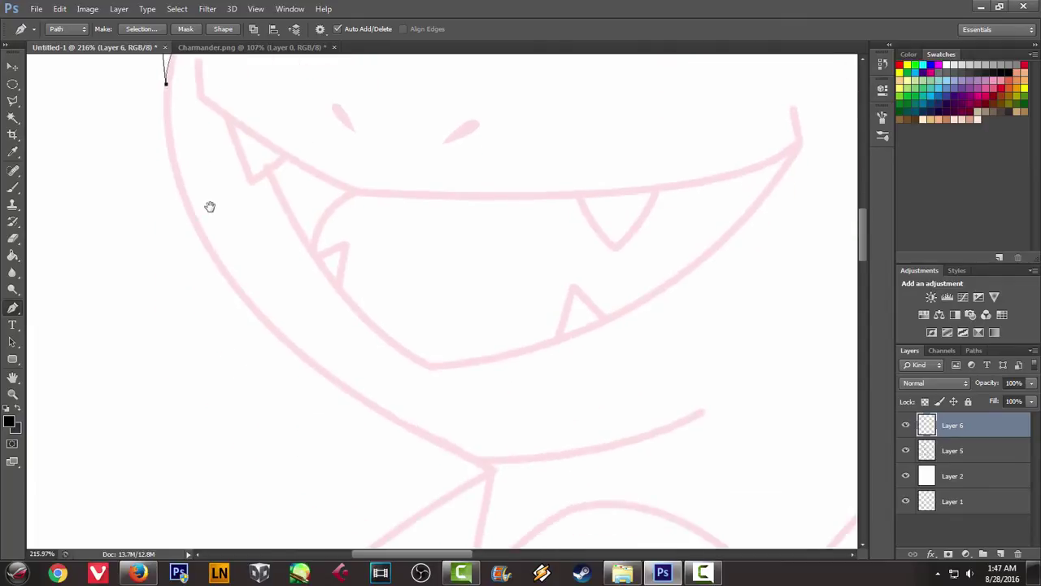
{"action": "left_click_drag", "start_coordinate": [482, 461], "coordinate": [819, 523]}
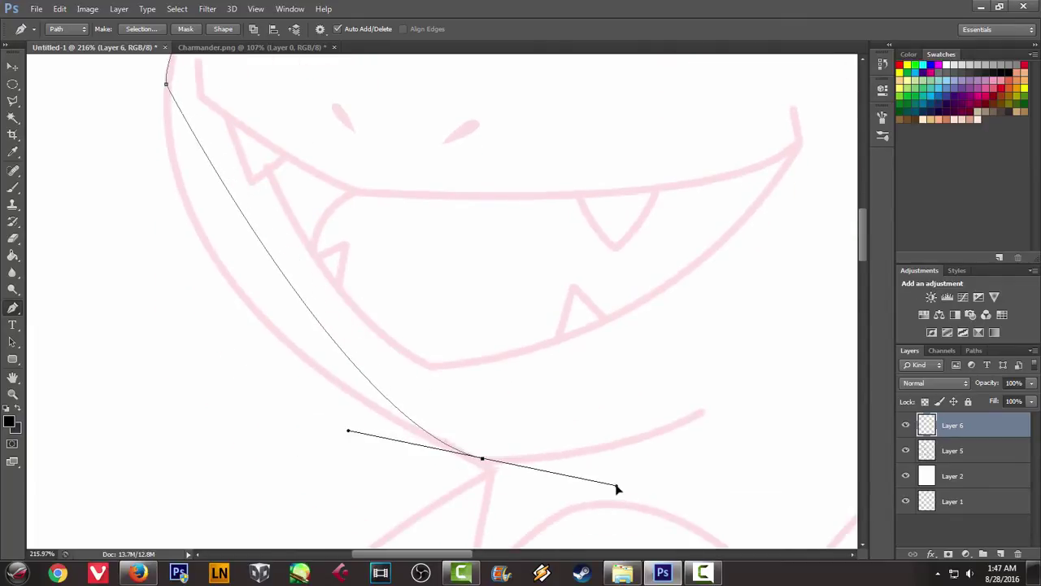
{"action": "left_click_drag", "start_coordinate": [820, 523], "coordinate": [762, 485]}
{"action": "scroll", "coordinate": [610, 299], "scroll_direction": "down", "scroll_amount": 5}
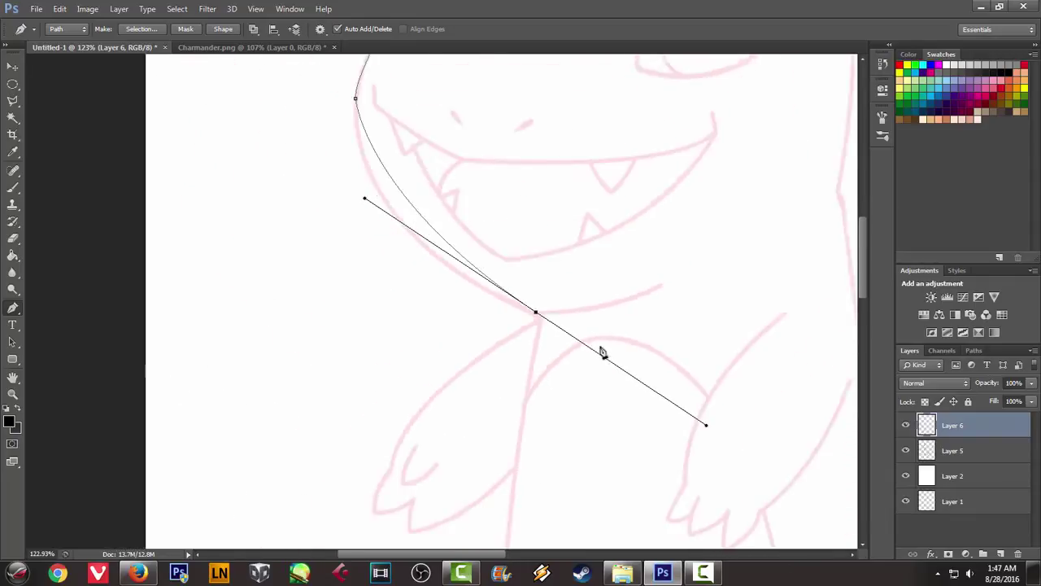
{"action": "scroll", "coordinate": [599, 350], "scroll_direction": "down", "scroll_amount": 2}
{"action": "mouse_move", "coordinate": [589, 321]}
{"action": "left_mouse_down"}
{"action": "mouse_move", "coordinate": [587, 395]}
{"action": "mouse_move", "coordinate": [705, 460]}
{"action": "left_mouse_up"}
{"action": "key", "text": "ctrl+z"}
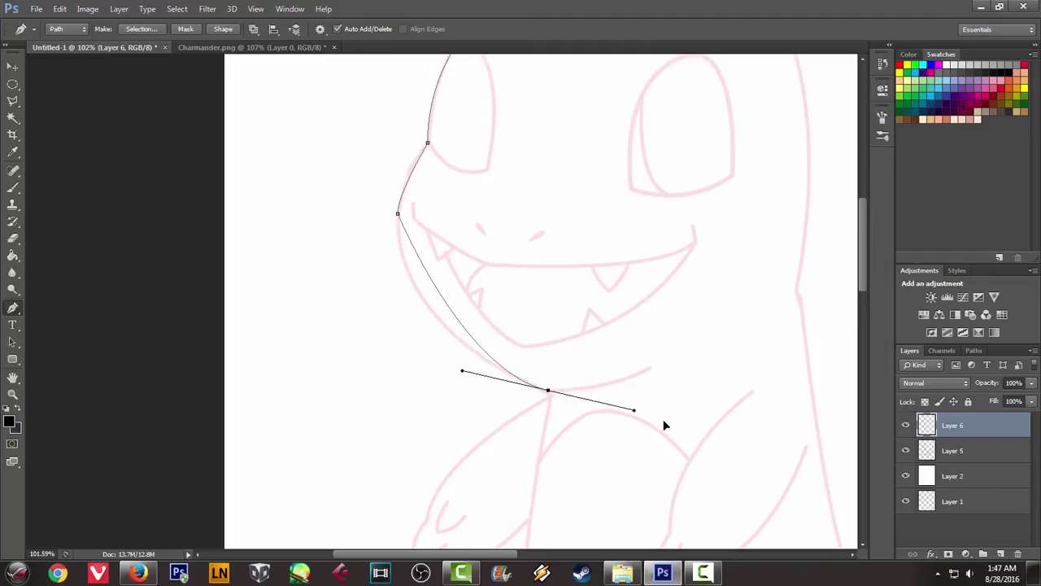
{"action": "left_click_drag", "start_coordinate": [705, 460], "coordinate": [706, 458]}
{"action": "left_click", "coordinate": [550, 392]}
{"action": "left_click_drag", "start_coordinate": [644, 365], "coordinate": [687, 340]}
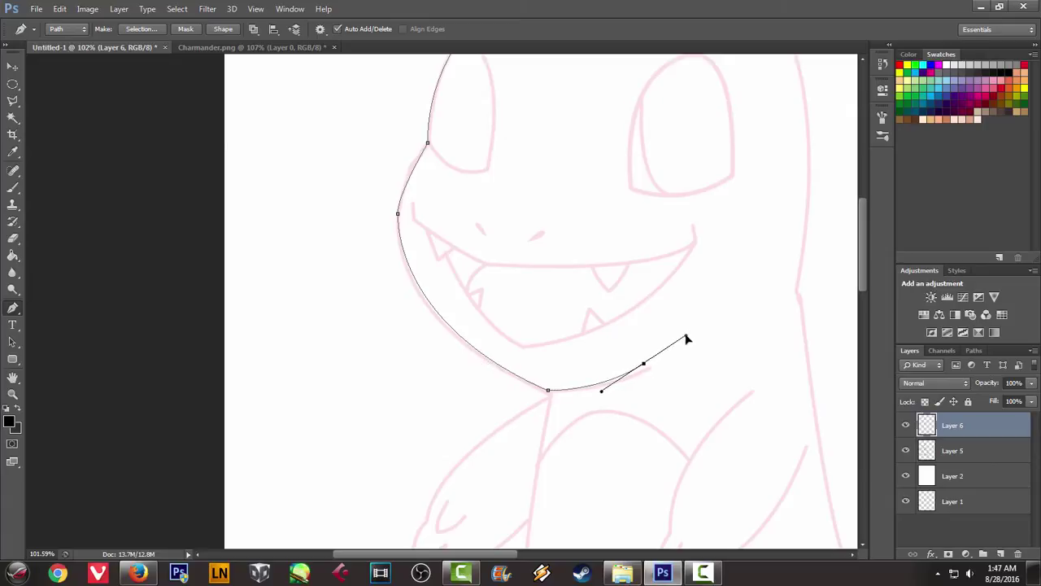
Stroke the jaw path with a black brush and delete the work path
{"action": "right_click", "coordinate": [741, 291]}
{"action": "left_click", "coordinate": [788, 354]}
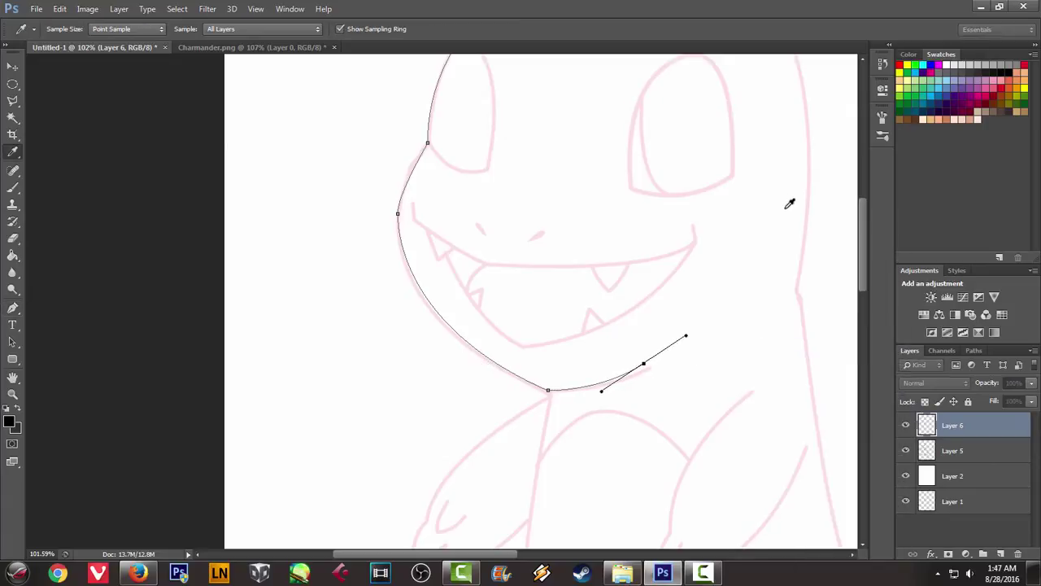
{"action": "left_click", "coordinate": [607, 202]}
{"action": "right_click", "coordinate": [751, 211]}
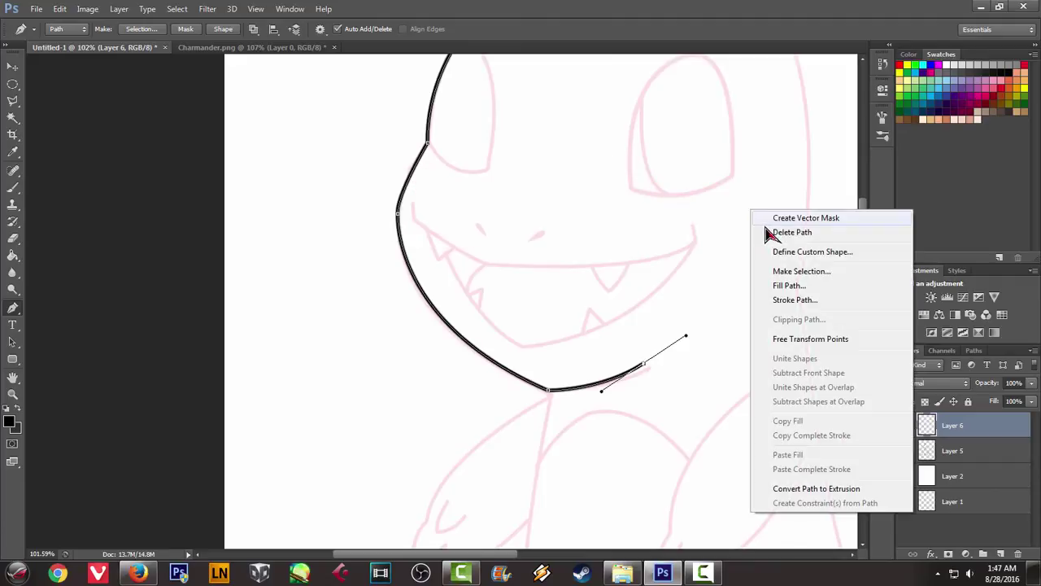
{"action": "left_click", "coordinate": [781, 233]}
{"action": "scroll", "coordinate": [737, 286], "scroll_direction": "down", "scroll_amount": 2}
{"action": "scroll", "coordinate": [700, 260], "scroll_direction": "down", "scroll_amount": 2}
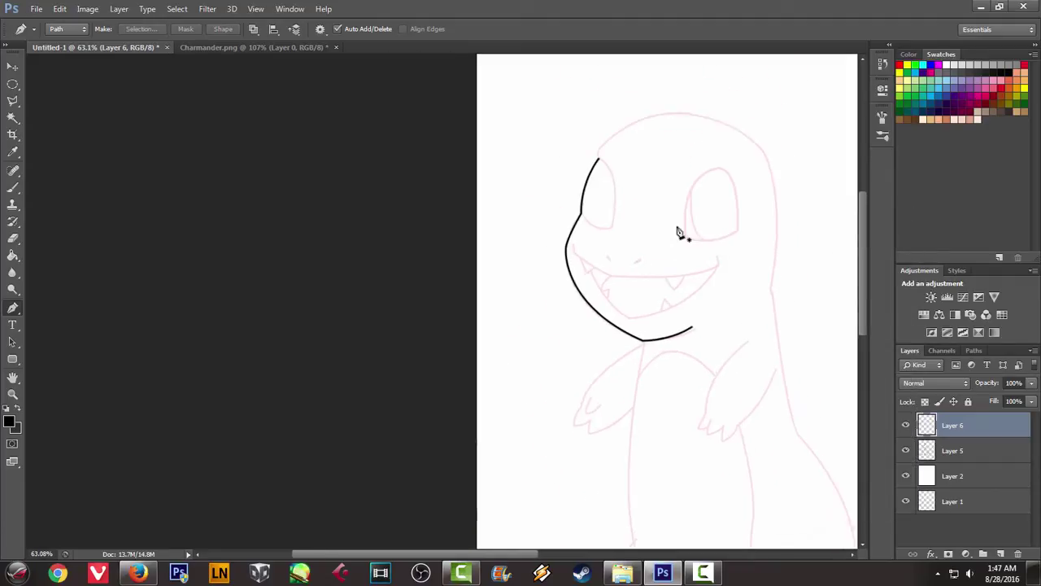
Draw a pen path from the neck down the belly's left side toward the foot
{"action": "scroll", "coordinate": [700, 292], "scroll_direction": "up", "scroll_amount": 4}
{"action": "scroll", "coordinate": [702, 295], "scroll_direction": "down", "scroll_amount": 1}
{"action": "scroll", "coordinate": [703, 301], "scroll_direction": "down", "scroll_amount": 1}
{"action": "scroll", "coordinate": [639, 221], "scroll_direction": "up", "scroll_amount": 1}
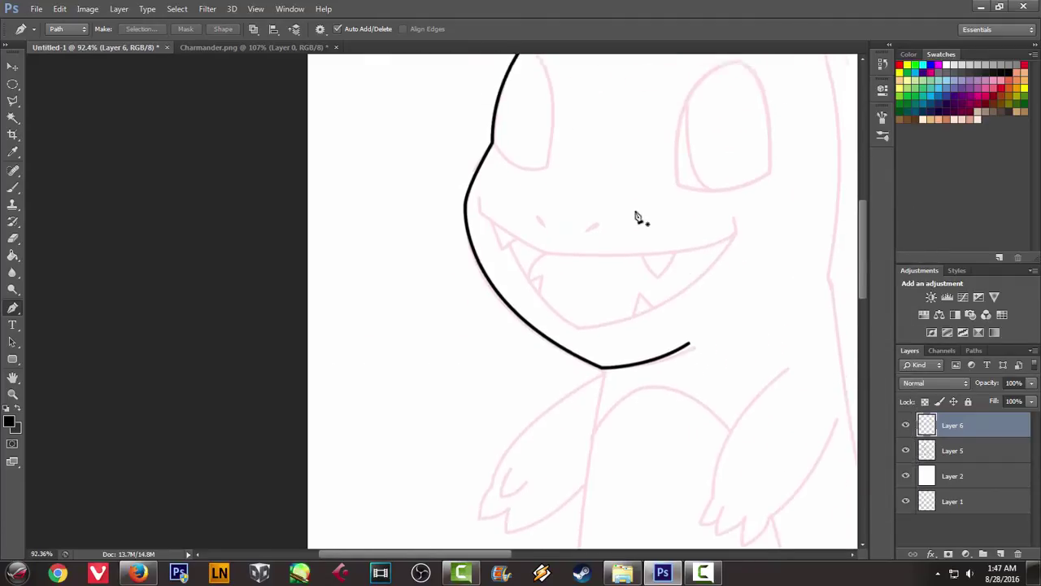
{"action": "scroll", "coordinate": [636, 239], "scroll_direction": "up", "scroll_amount": 2}
{"action": "scroll", "coordinate": [636, 239], "scroll_direction": "down", "scroll_amount": 1}
{"action": "scroll", "coordinate": [630, 268], "scroll_direction": "down", "scroll_amount": 3}
{"action": "scroll", "coordinate": [623, 333], "scroll_direction": "down", "scroll_amount": 2}
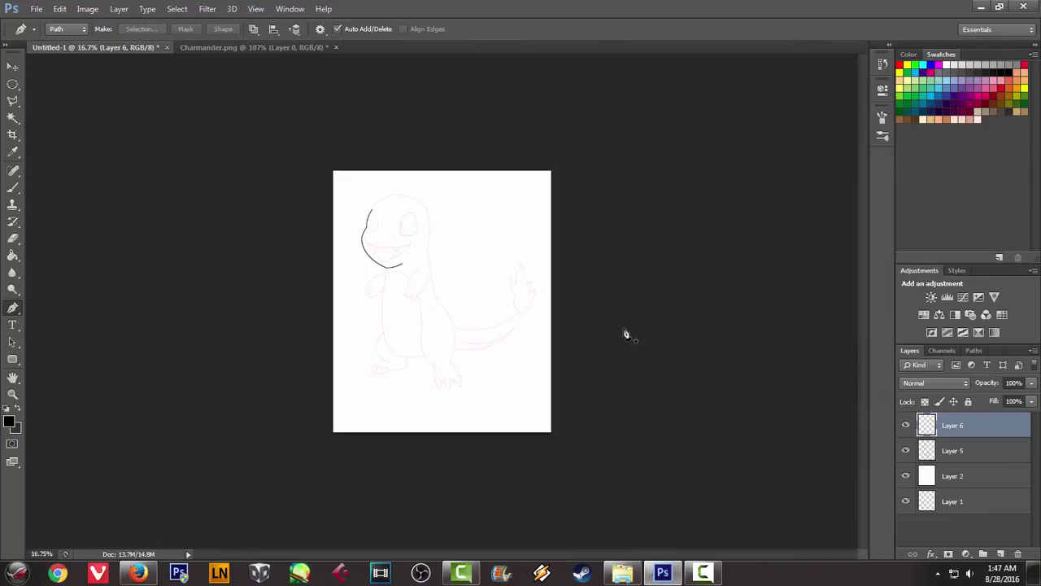
{"action": "scroll", "coordinate": [413, 303], "scroll_direction": "up", "scroll_amount": 1}
{"action": "scroll", "coordinate": [409, 318], "scroll_direction": "up", "scroll_amount": 2}
{"action": "scroll", "coordinate": [407, 332], "scroll_direction": "up", "scroll_amount": 2}
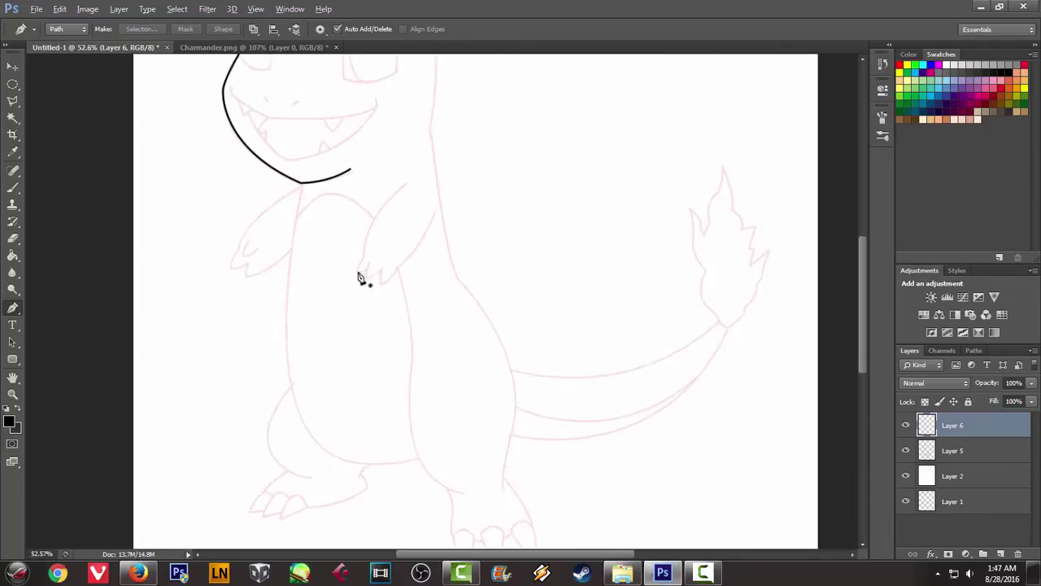
{"action": "scroll", "coordinate": [361, 279], "scroll_direction": "up", "scroll_amount": 1}
{"action": "scroll", "coordinate": [291, 185], "scroll_direction": "up", "scroll_amount": 1}
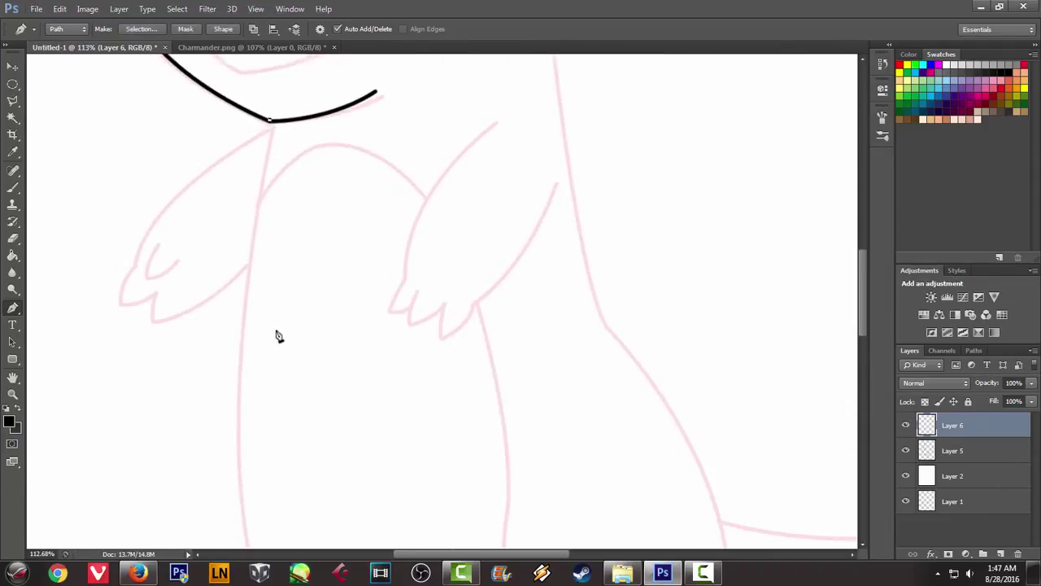
{"action": "scroll", "coordinate": [277, 331], "scroll_direction": "down", "scroll_amount": 3}
{"action": "scroll", "coordinate": [275, 341], "scroll_direction": "down", "scroll_amount": 2}
{"action": "scroll", "coordinate": [273, 358], "scroll_direction": "down", "scroll_amount": 2}
{"action": "scroll", "coordinate": [275, 359], "scroll_direction": "down", "scroll_amount": 2}
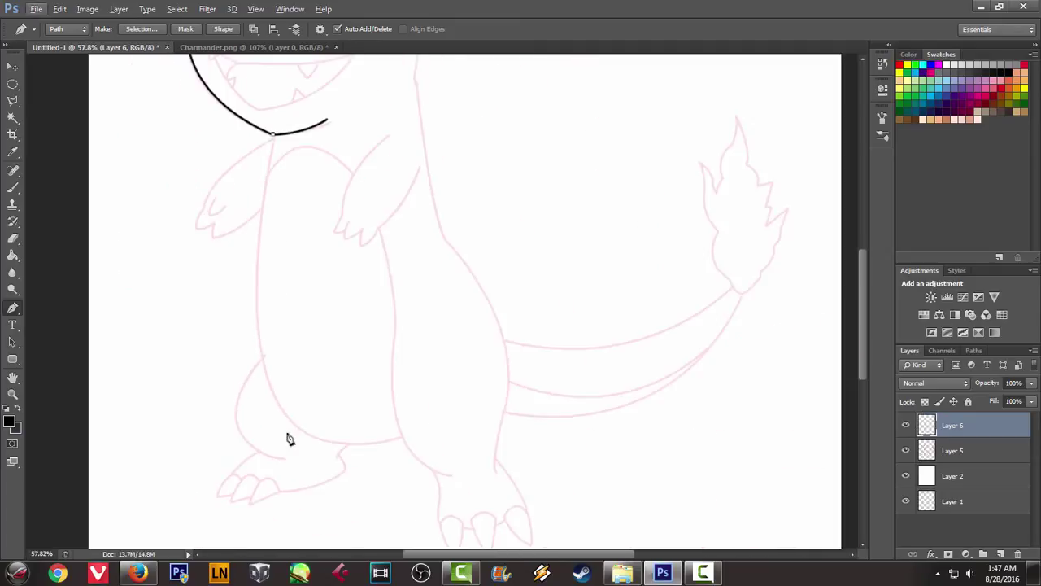
{"action": "left_click_drag", "start_coordinate": [314, 438], "coordinate": [429, 495]}
{"action": "left_click", "coordinate": [314, 438], "text": "alt"}
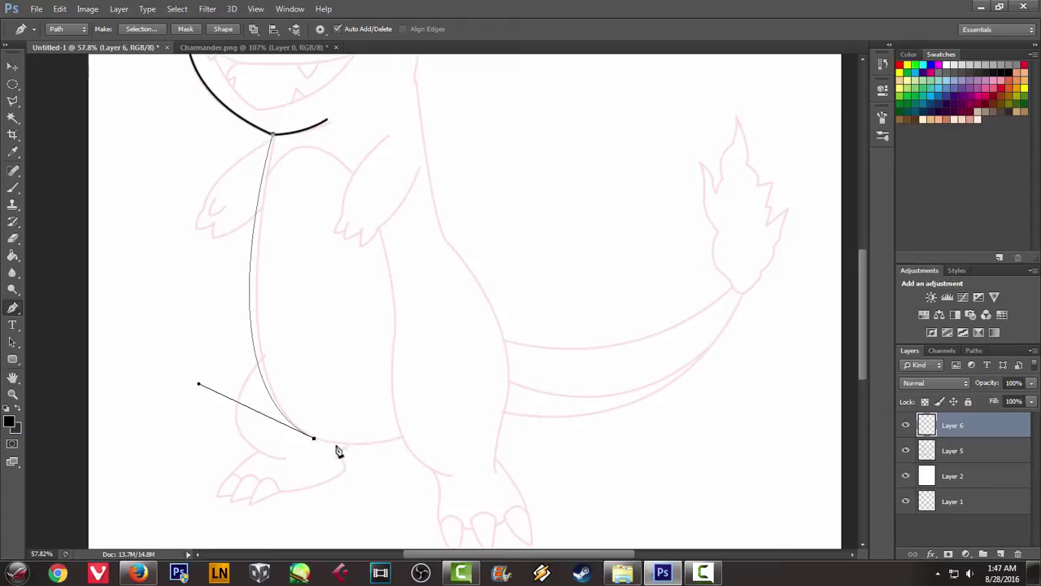
{"action": "left_click_drag", "start_coordinate": [401, 436], "coordinate": [453, 423]}
Stroke the belly path with a black brush and delete the work path
{"action": "right_click", "coordinate": [446, 393]}
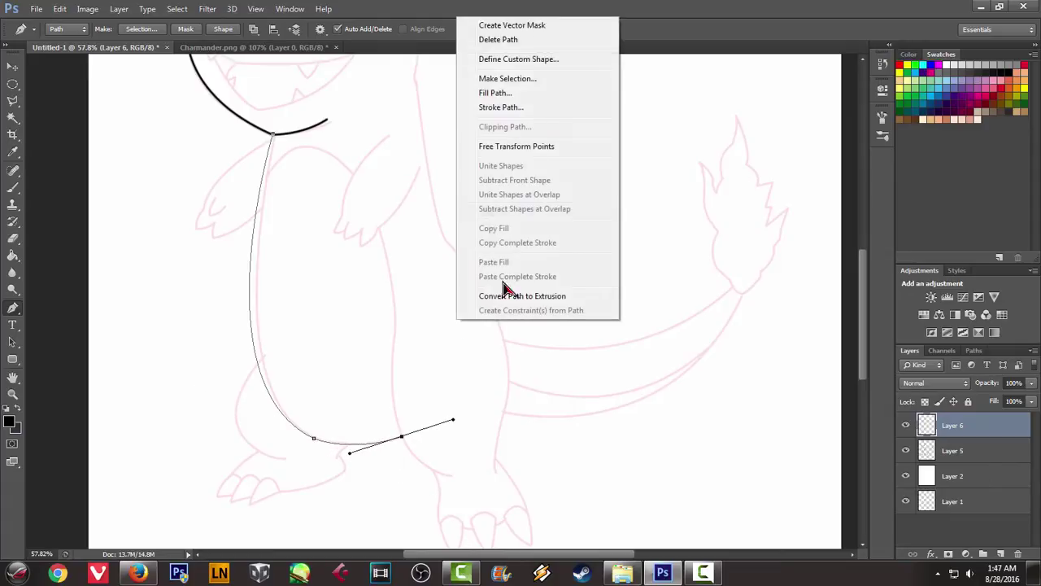
{"action": "left_click", "coordinate": [525, 106]}
{"action": "left_click", "coordinate": [608, 197]}
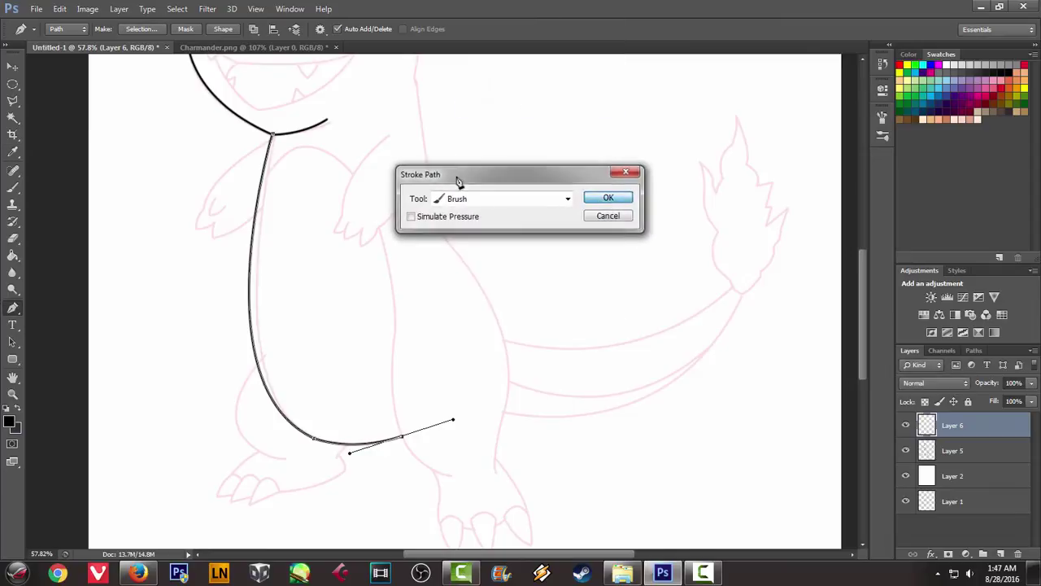
{"action": "right_click", "coordinate": [447, 180]}
{"action": "left_click", "coordinate": [472, 202]}
{"action": "scroll", "coordinate": [201, 193], "scroll_direction": "up", "scroll_amount": 1}
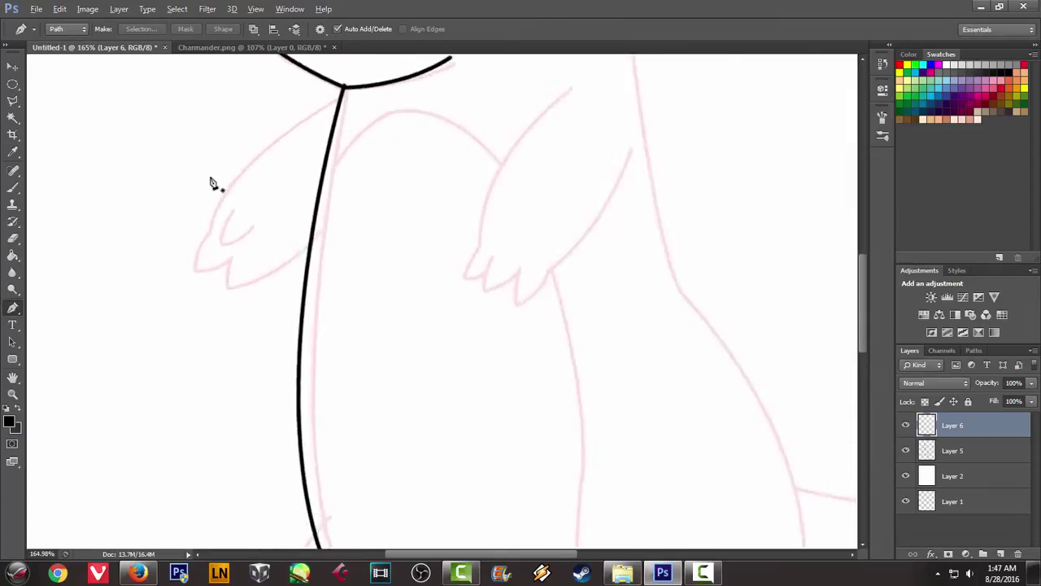
Trace the left arm outline from the neck around the claw tip and notch back to the belly
{"action": "scroll", "coordinate": [210, 179], "scroll_direction": "up", "scroll_amount": 1}
{"action": "scroll", "coordinate": [300, 139], "scroll_direction": "up", "scroll_amount": 1}
{"action": "scroll", "coordinate": [361, 107], "scroll_direction": "up", "scroll_amount": 1}
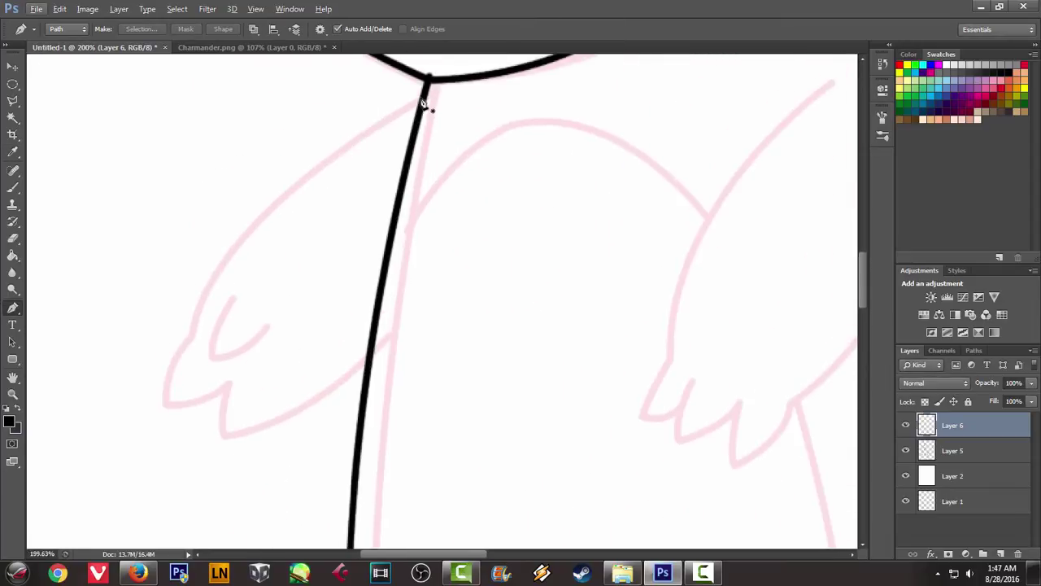
{"action": "left_click", "coordinate": [421, 99]}
{"action": "left_click_drag", "start_coordinate": [196, 326], "coordinate": [177, 443]}
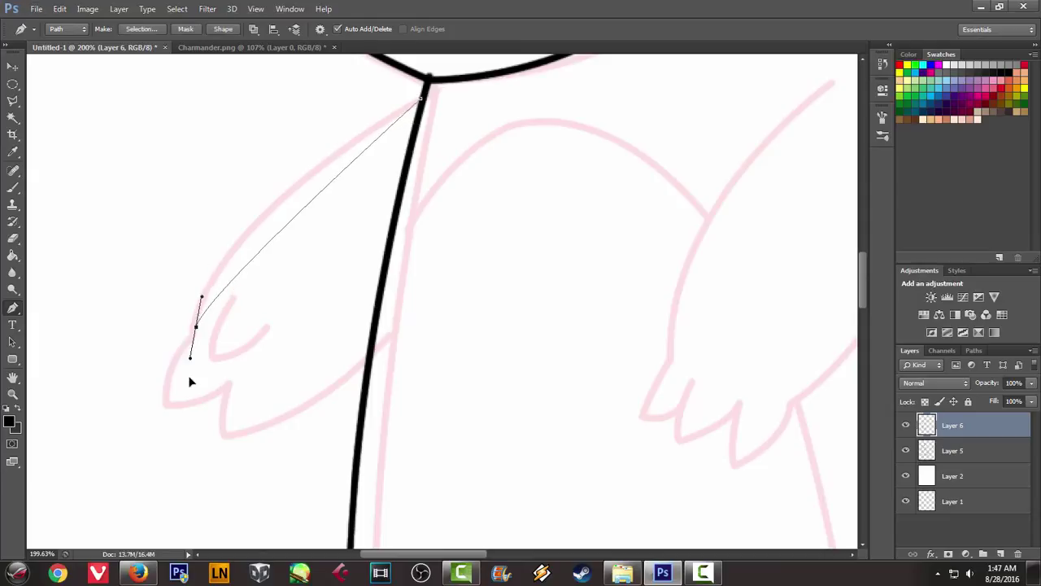
{"action": "left_click", "coordinate": [196, 326], "text": "alt"}
{"action": "left_click_drag", "start_coordinate": [164, 400], "coordinate": [167, 415]}
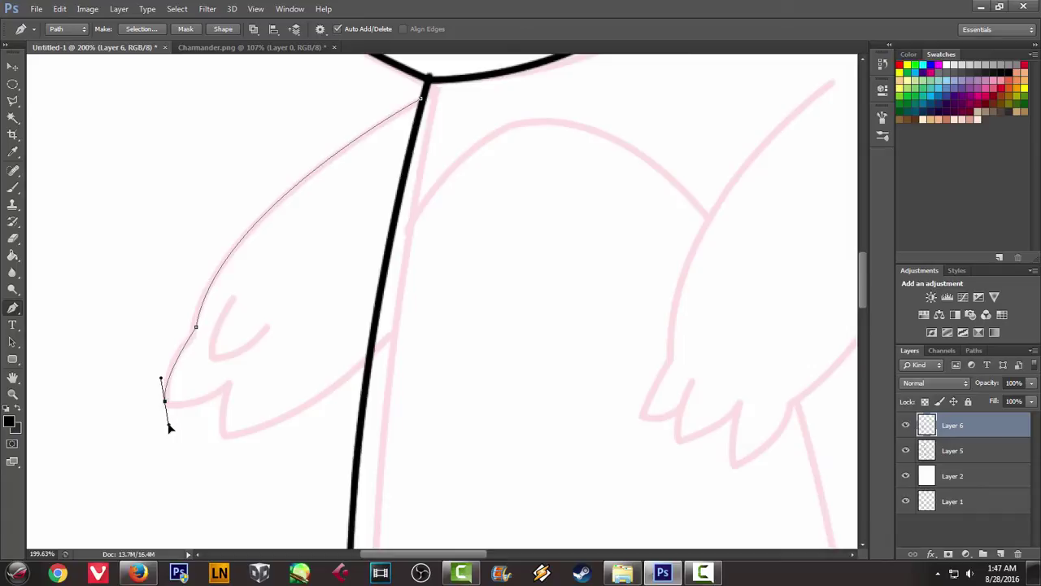
{"action": "left_click_drag", "start_coordinate": [241, 373], "coordinate": [243, 368]}
{"action": "left_click_drag", "start_coordinate": [224, 433], "coordinate": [229, 447]}
{"action": "left_click_drag", "start_coordinate": [371, 338], "coordinate": [447, 243]}
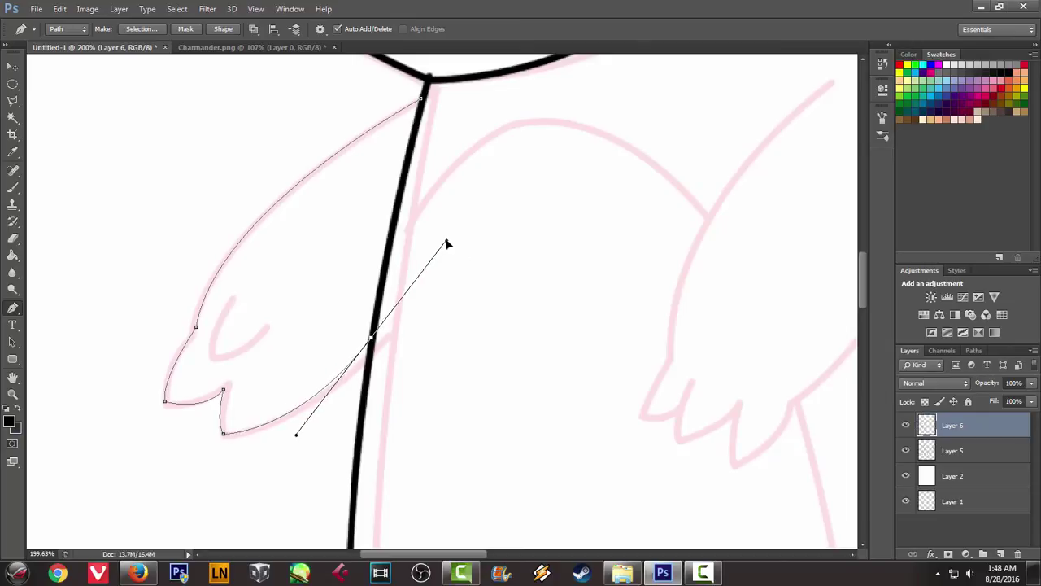
Stroke the left arm path in black with the brush and delete the path
{"action": "right_click", "coordinate": [555, 257]}
{"action": "left_click", "coordinate": [609, 345]}
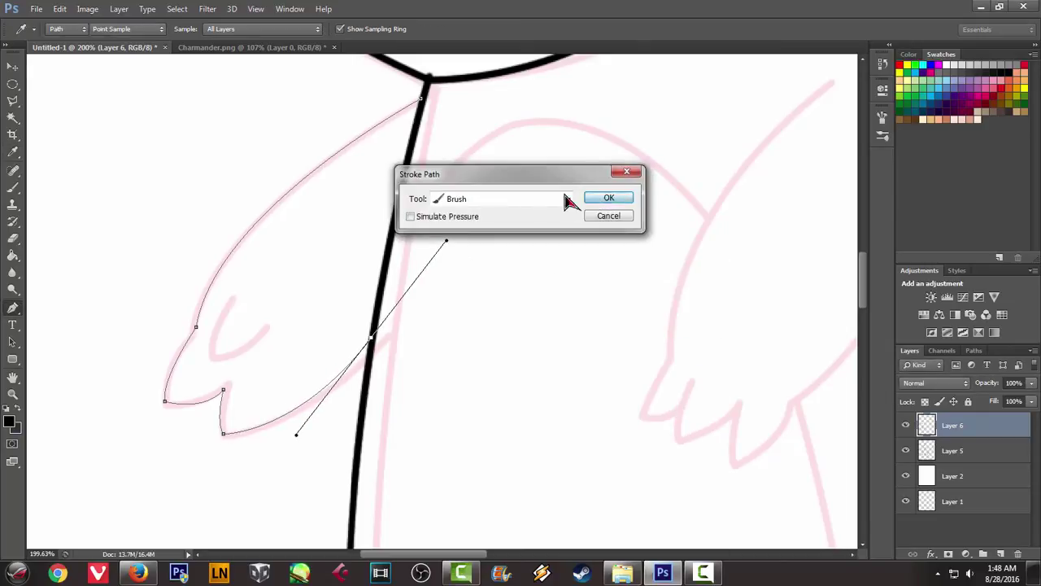
{"action": "left_click", "coordinate": [611, 199]}
{"action": "right_click", "coordinate": [545, 184]}
{"action": "left_click", "coordinate": [588, 209]}
Draw the inner claw curve on the left arm, stroke it black, and delete its path
{"action": "left_click", "coordinate": [239, 293]}
{"action": "left_click_drag", "start_coordinate": [216, 373], "coordinate": [218, 379]}
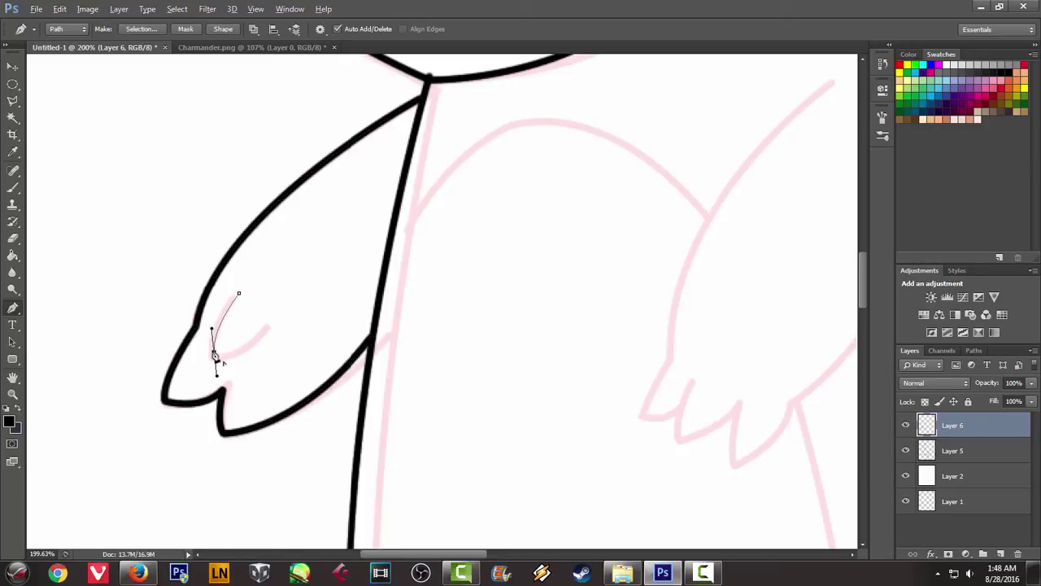
{"action": "left_click_drag", "start_coordinate": [269, 324], "coordinate": [297, 296]}
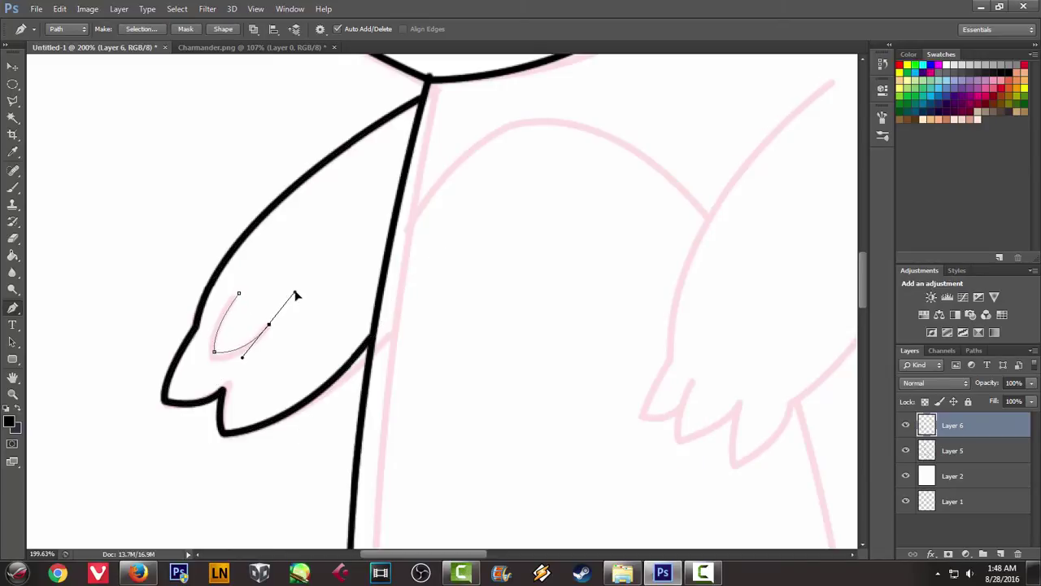
{"action": "right_click", "coordinate": [569, 262]}
{"action": "left_click", "coordinate": [614, 346]}
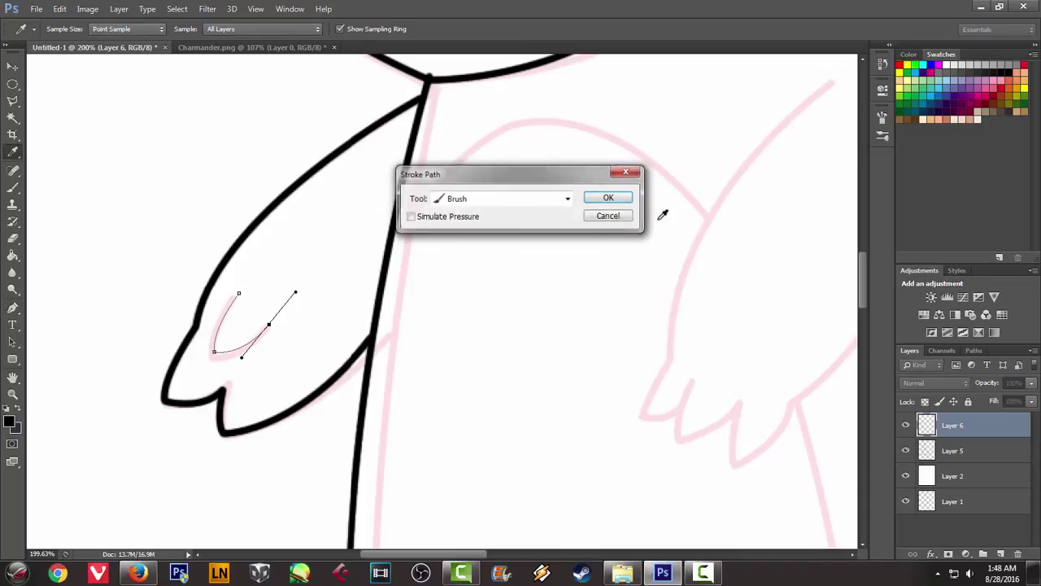
{"action": "left_click", "coordinate": [610, 204]}
{"action": "right_click", "coordinate": [607, 204]}
{"action": "left_click", "coordinate": [651, 227]}
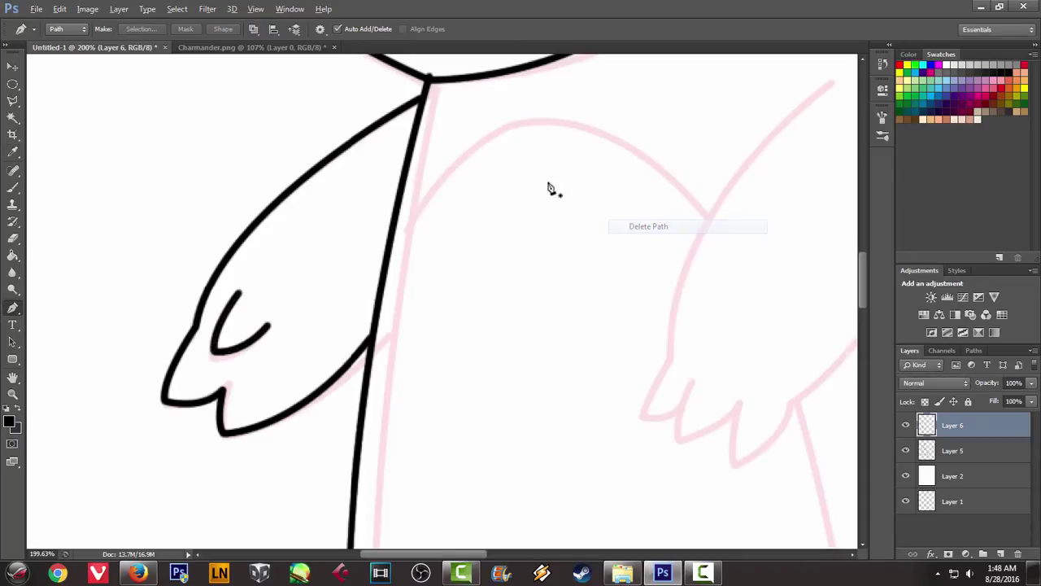
{"action": "scroll", "coordinate": [554, 186], "scroll_direction": "down", "scroll_amount": 1}
{"action": "scroll", "coordinate": [509, 151], "scroll_direction": "up", "scroll_amount": 1}
{"action": "scroll", "coordinate": [474, 121], "scroll_direction": "up", "scroll_amount": 2}
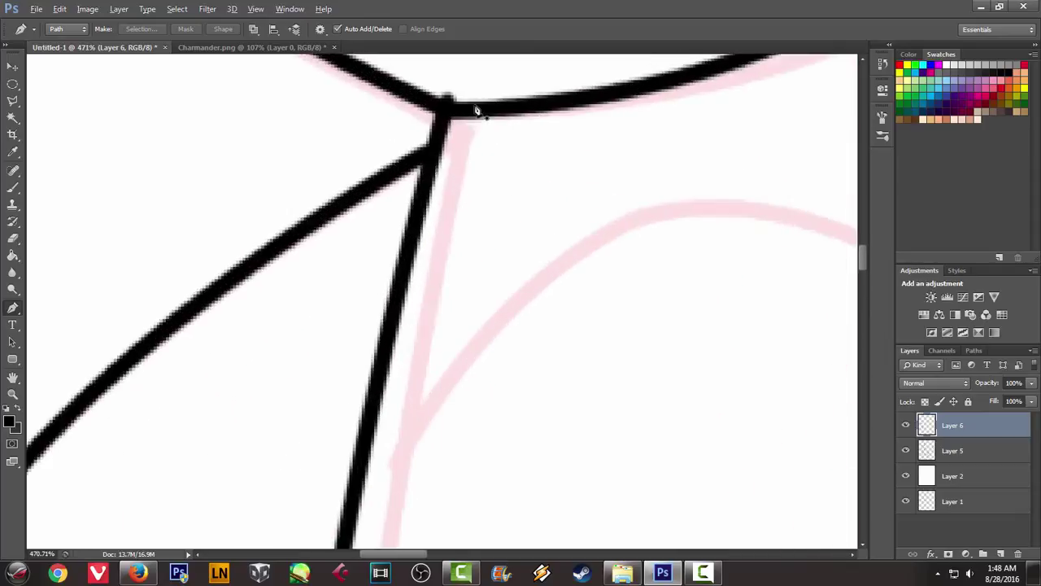
{"action": "scroll", "coordinate": [477, 109], "scroll_direction": "up", "scroll_amount": 1}
{"action": "left_click_drag", "start_coordinate": [458, 100], "coordinate": [456, 214]}
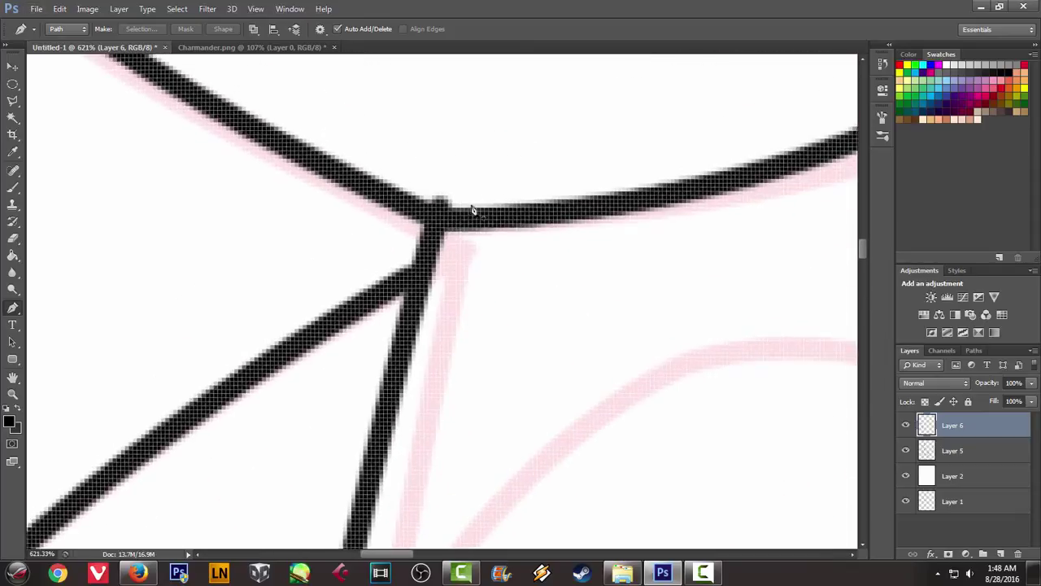
{"action": "key", "text": "e"}
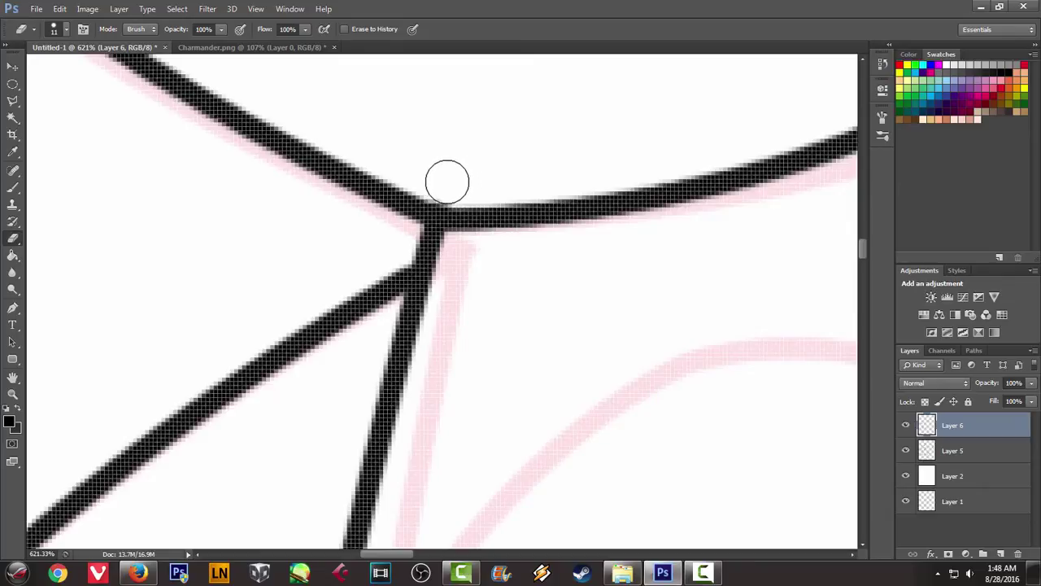
{"action": "scroll", "coordinate": [465, 170], "scroll_direction": "down", "scroll_amount": 3}
{"action": "scroll", "coordinate": [470, 175], "scroll_direction": "down", "scroll_amount": 3}
{"action": "scroll", "coordinate": [474, 172], "scroll_direction": "down", "scroll_amount": 3}
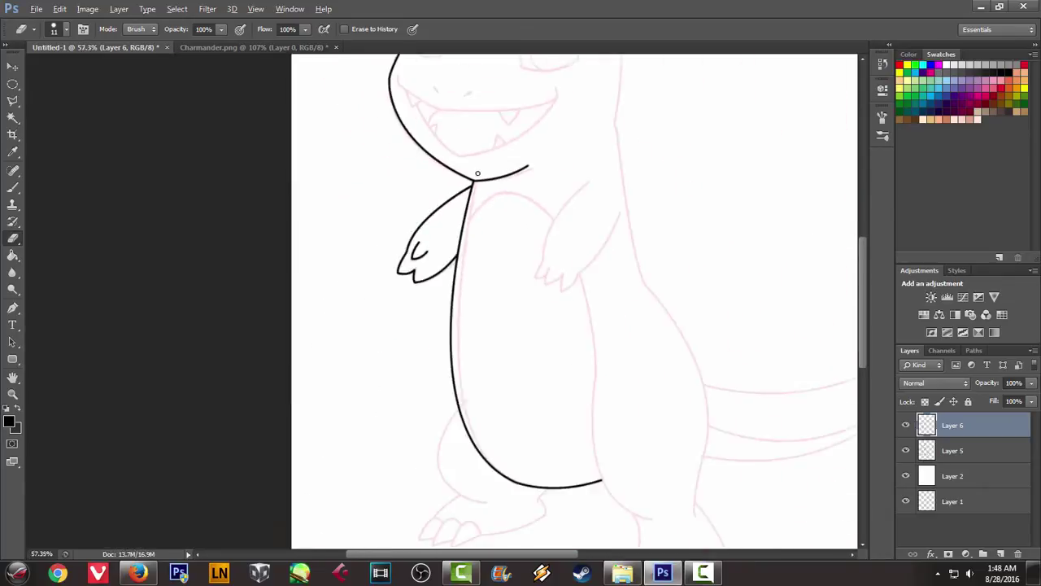
{"action": "scroll", "coordinate": [477, 174], "scroll_direction": "down", "scroll_amount": 1}
{"action": "scroll", "coordinate": [495, 186], "scroll_direction": "up", "scroll_amount": 1}
{"action": "scroll", "coordinate": [516, 203], "scroll_direction": "up", "scroll_amount": 1}
{"action": "scroll", "coordinate": [523, 213], "scroll_direction": "up", "scroll_amount": 1}
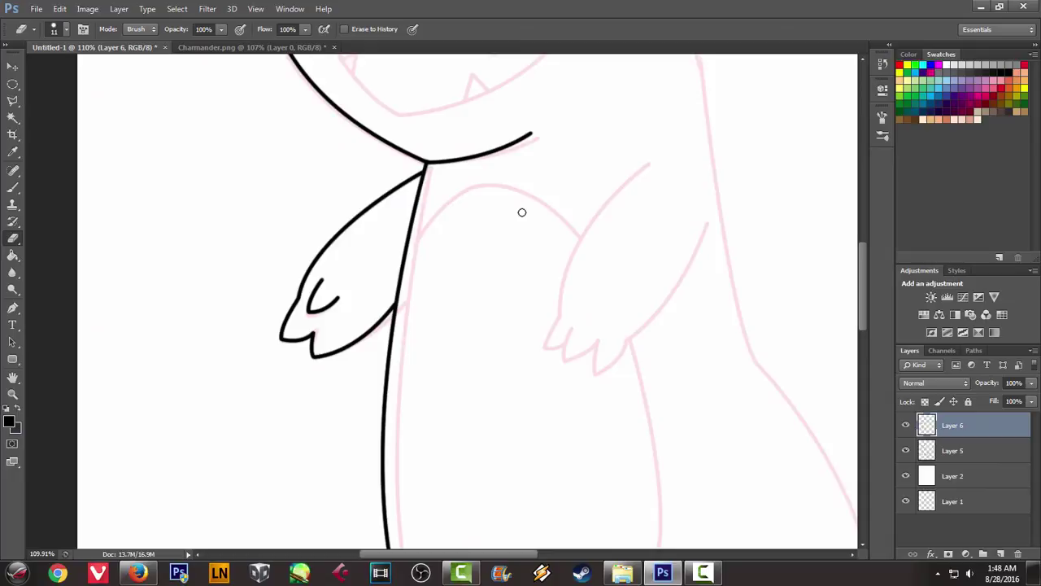
{"action": "scroll", "coordinate": [576, 224], "scroll_direction": "up", "scroll_amount": 1}
{"action": "scroll", "coordinate": [579, 223], "scroll_direction": "up", "scroll_amount": 1}
{"action": "scroll", "coordinate": [580, 225], "scroll_direction": "up", "scroll_amount": 1}
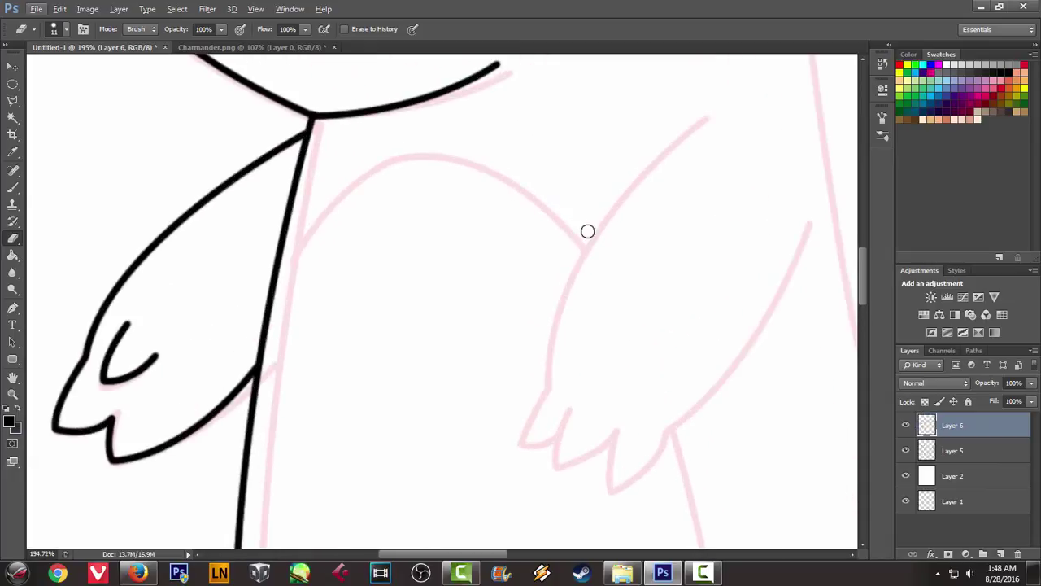
{"action": "key", "text": "p"}
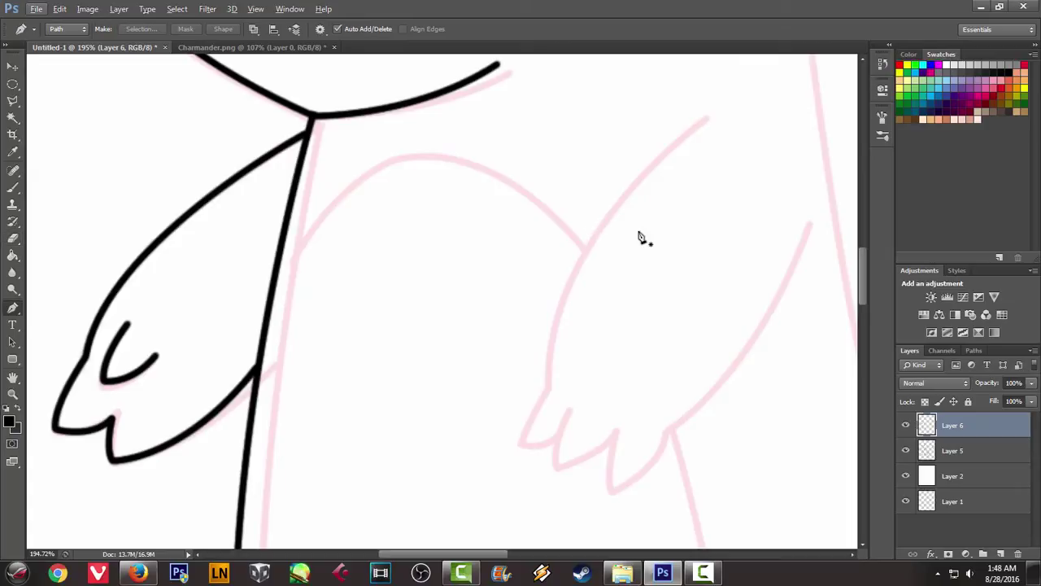
Trace the right arm's outline along the sketch down to the hand's tip
{"action": "scroll", "coordinate": [655, 238], "scroll_direction": "up", "scroll_amount": 1}
{"action": "scroll", "coordinate": [656, 231], "scroll_direction": "up", "scroll_amount": 1}
{"action": "left_click", "coordinate": [731, 77]}
{"action": "left_click_drag", "start_coordinate": [513, 425], "coordinate": [490, 471]}
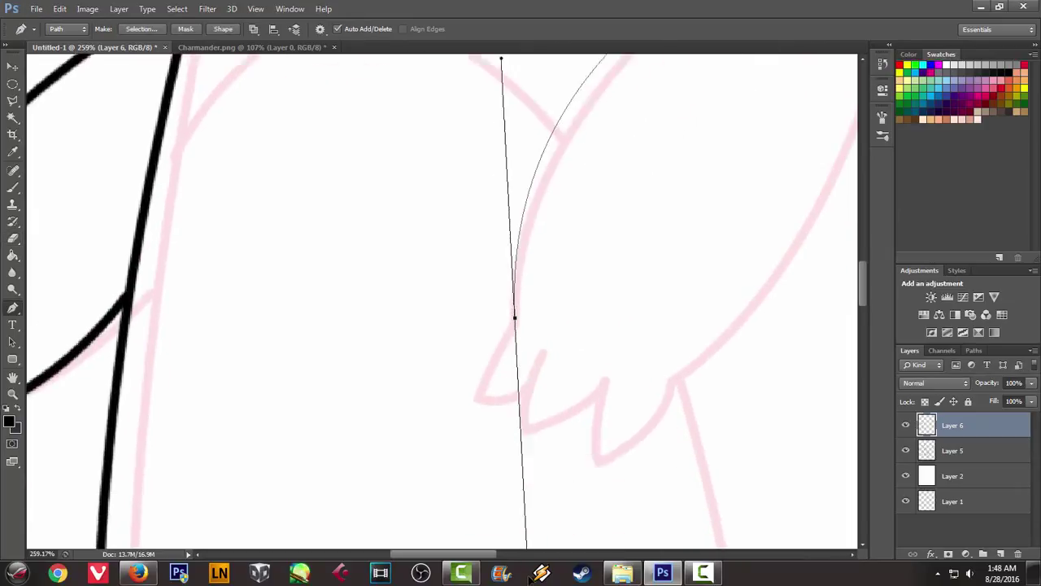
{"action": "left_click_drag", "start_coordinate": [490, 472], "coordinate": [507, 489]}
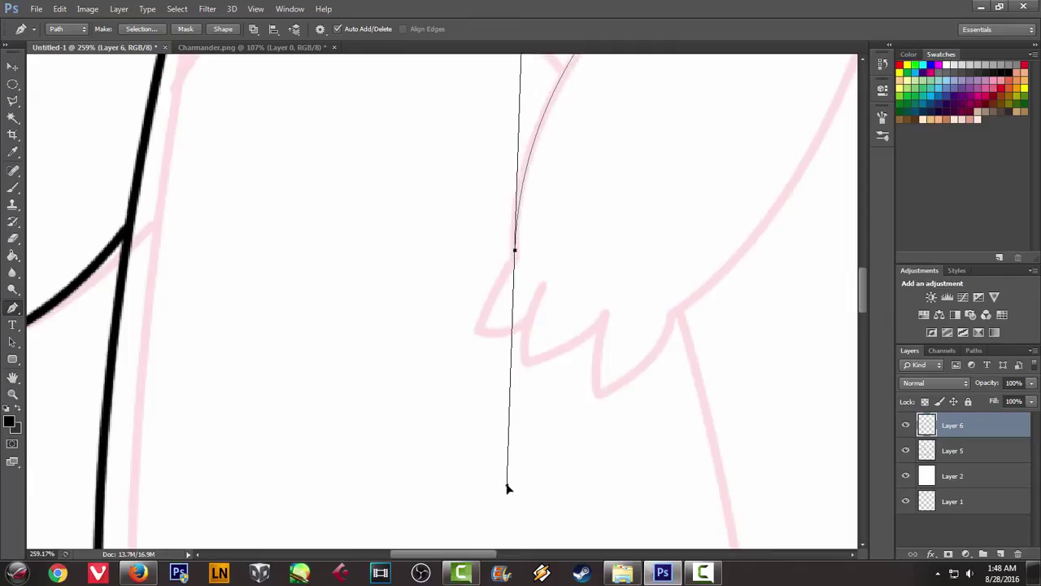
{"action": "scroll", "coordinate": [597, 237], "scroll_direction": "up", "scroll_amount": 1}
{"action": "scroll", "coordinate": [614, 244], "scroll_direction": "up", "scroll_amount": 2}
{"action": "scroll", "coordinate": [615, 246], "scroll_direction": "up", "scroll_amount": 2}
{"action": "scroll", "coordinate": [606, 299], "scroll_direction": "down", "scroll_amount": 1}
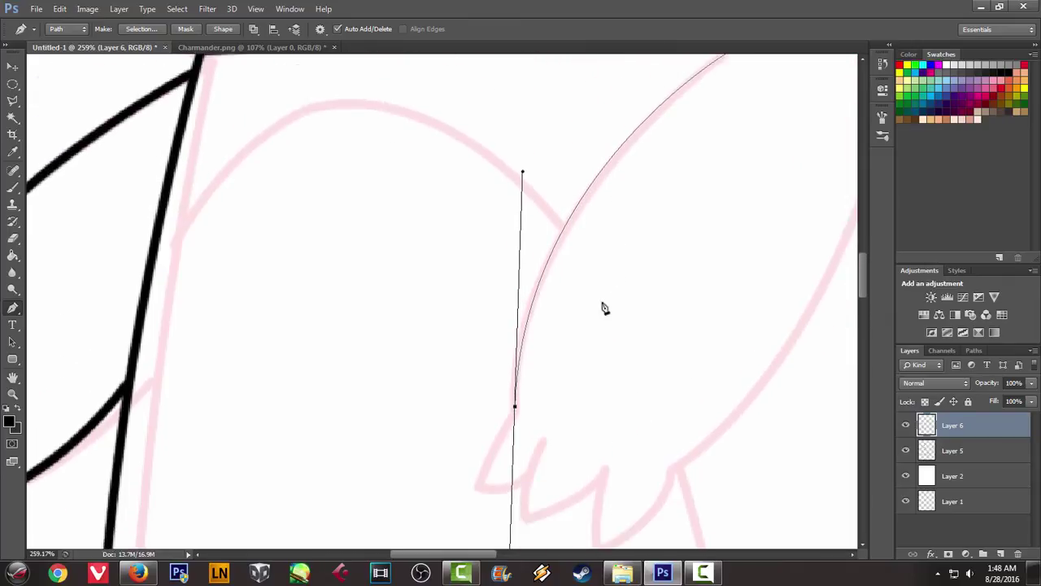
{"action": "scroll", "coordinate": [578, 333], "scroll_direction": "down", "scroll_amount": 1}
{"action": "left_click", "coordinate": [515, 345], "text": "alt"}
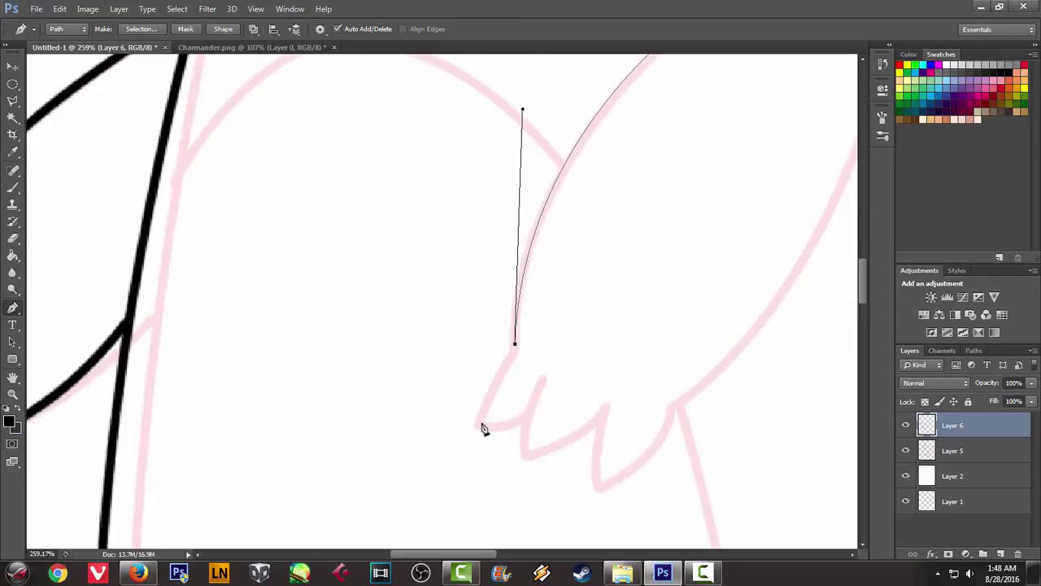
{"action": "left_click_drag", "start_coordinate": [481, 423], "coordinate": [486, 446]}
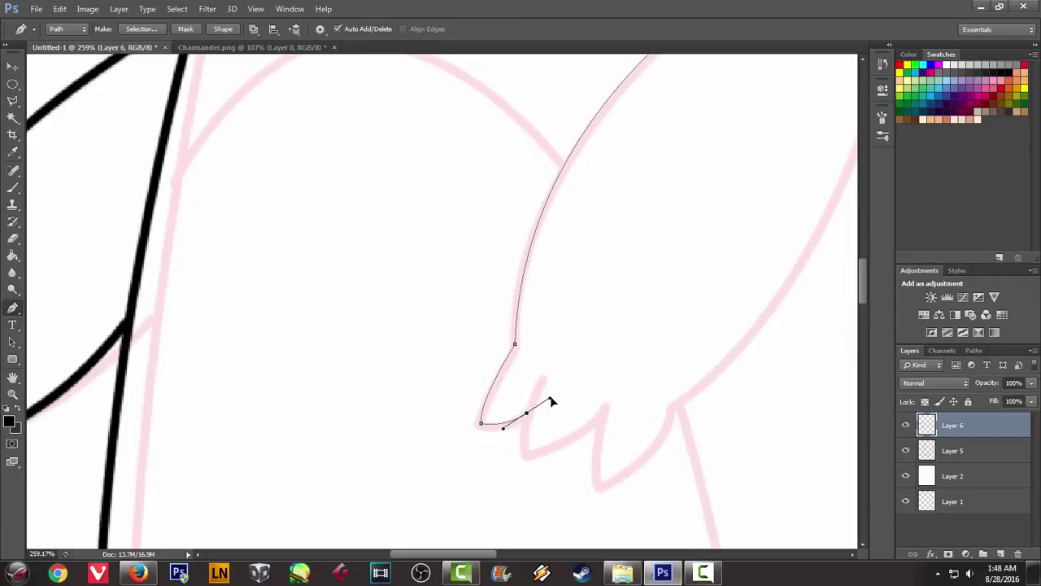
Stroke the right arm path in black with the brush and delete the path
{"action": "right_click", "coordinate": [627, 273]}
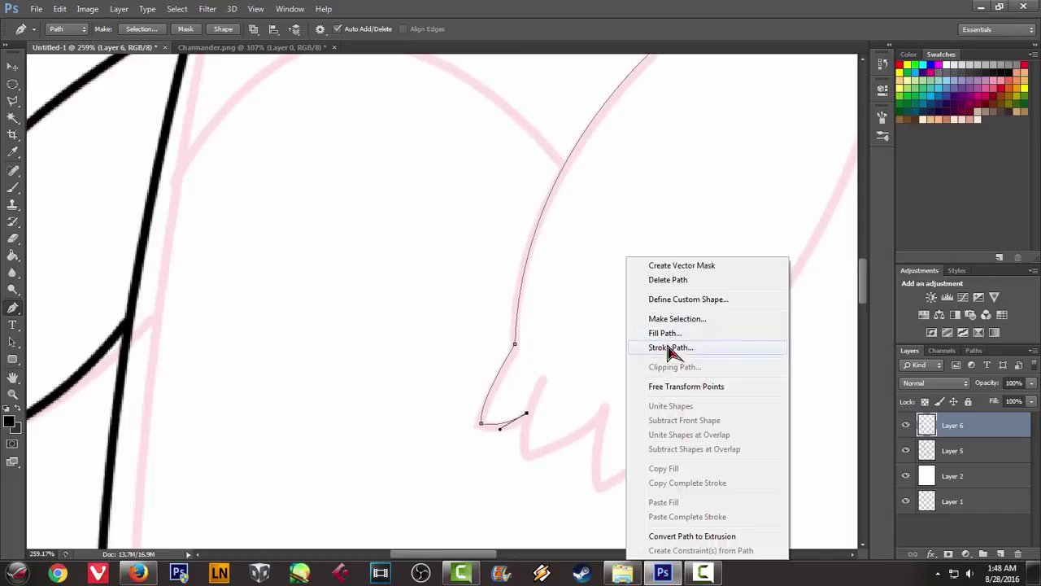
{"action": "left_click", "coordinate": [669, 348]}
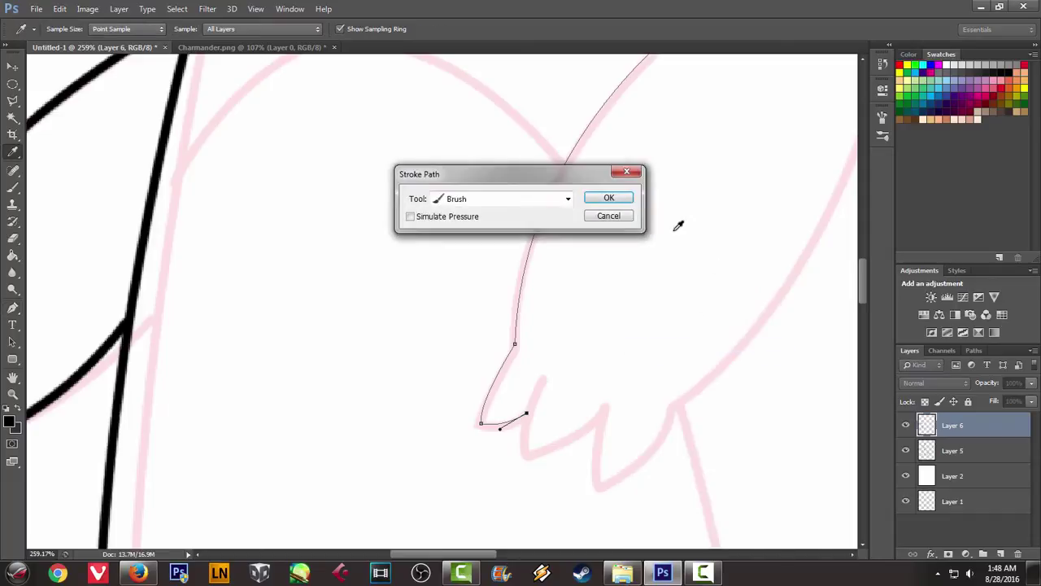
{"action": "left_click", "coordinate": [619, 200]}
{"action": "right_click", "coordinate": [628, 209]}
{"action": "left_click", "coordinate": [643, 233]}
Trace the right hand's fingers with sharp-cornered tips and curved notches between them
{"action": "left_click", "coordinate": [540, 378]}
{"action": "left_click_drag", "start_coordinate": [525, 452], "coordinate": [529, 484]}
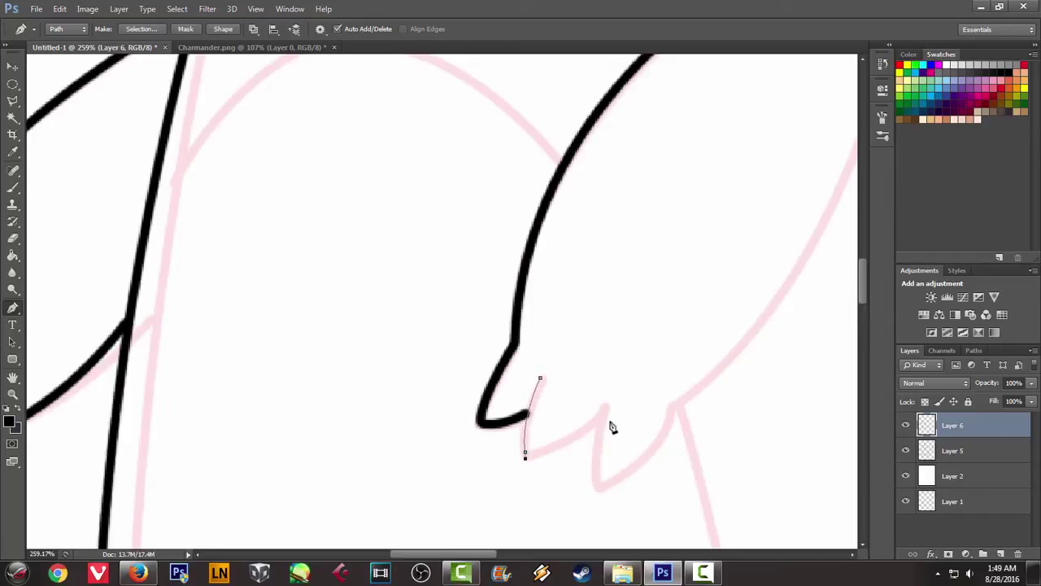
{"action": "left_click_drag", "start_coordinate": [602, 416], "coordinate": [648, 379]}
{"action": "left_click", "coordinate": [603, 418], "text": "alt"}
{"action": "left_click_drag", "start_coordinate": [599, 472], "coordinate": [606, 506]}
{"action": "left_click_drag", "start_coordinate": [674, 409], "coordinate": [706, 352]}
{"action": "left_click", "coordinate": [676, 410], "text": "alt"}
Extend the hand path up the arm, redoing the misplaced point and its handle
{"action": "left_click_drag", "start_coordinate": [716, 388], "coordinate": [611, 440]}
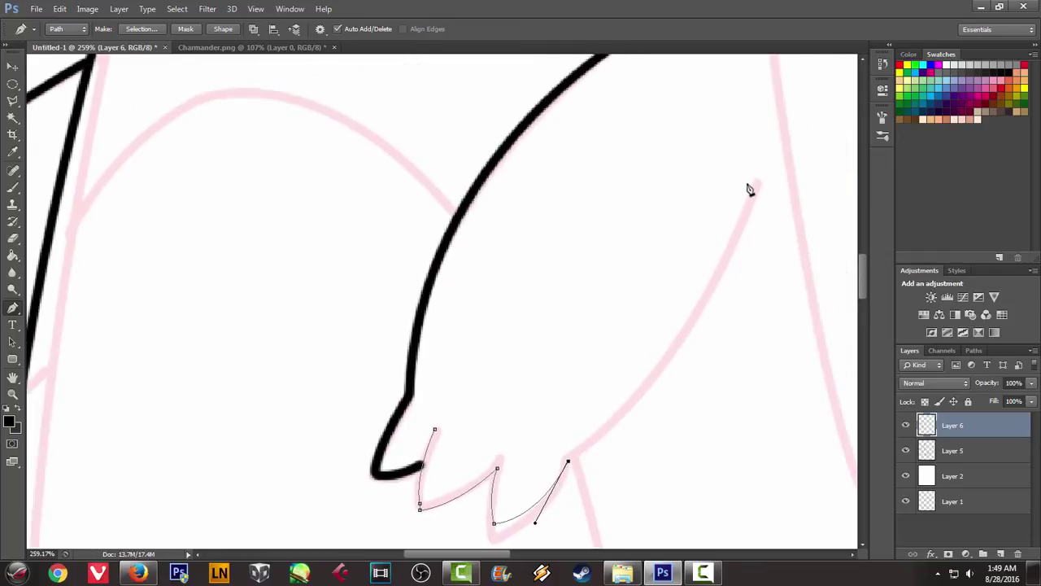
{"action": "left_click_drag", "start_coordinate": [760, 192], "coordinate": [786, 97]}
{"action": "key", "text": "ctrl+z"}
{"action": "left_click_drag", "start_coordinate": [754, 193], "coordinate": [775, 86]}
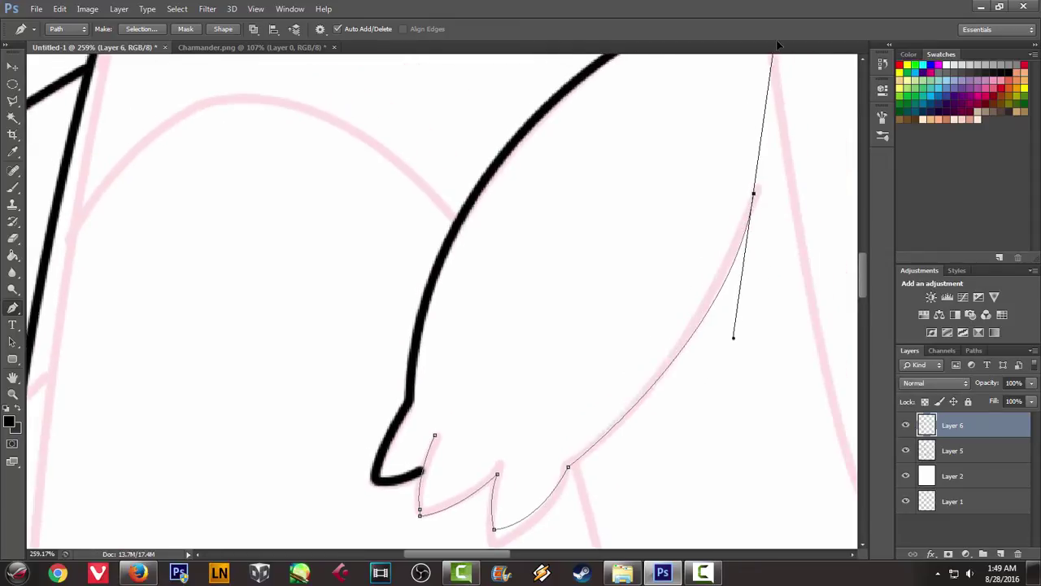
{"action": "left_click", "coordinate": [754, 236], "text": "alt"}
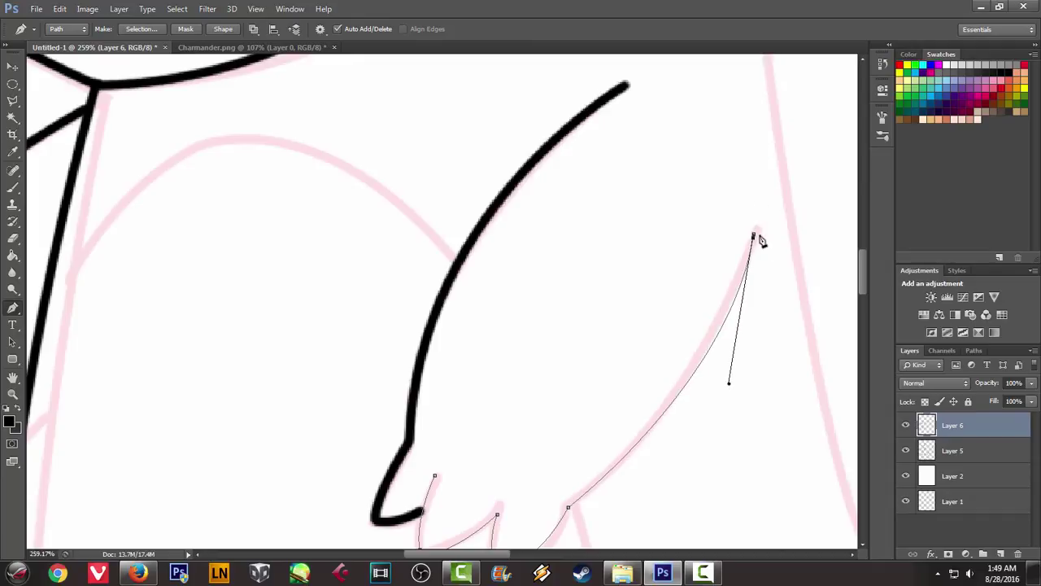
{"action": "key", "text": "ctrl+z"}
{"action": "left_click", "coordinate": [754, 236], "text": "alt"}
{"action": "scroll", "coordinate": [716, 192], "scroll_direction": "down", "scroll_amount": 2}
{"action": "scroll", "coordinate": [716, 185], "scroll_direction": "down", "scroll_amount": 2}
Stroke the hand path in black and delete the path
{"action": "right_click", "coordinate": [723, 152]}
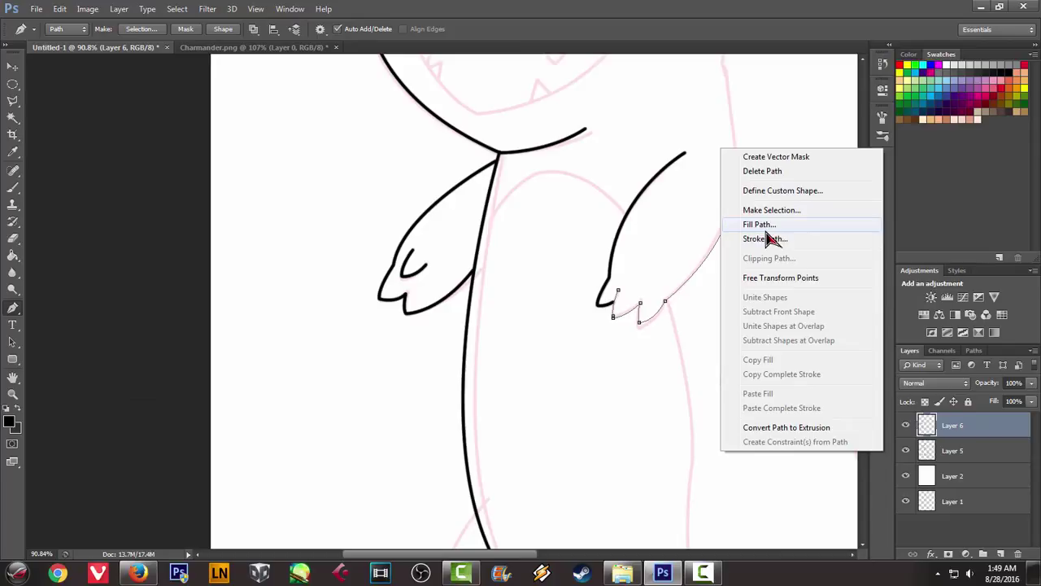
{"action": "left_click", "coordinate": [771, 238]}
{"action": "left_click", "coordinate": [618, 208]}
{"action": "right_click", "coordinate": [742, 110]}
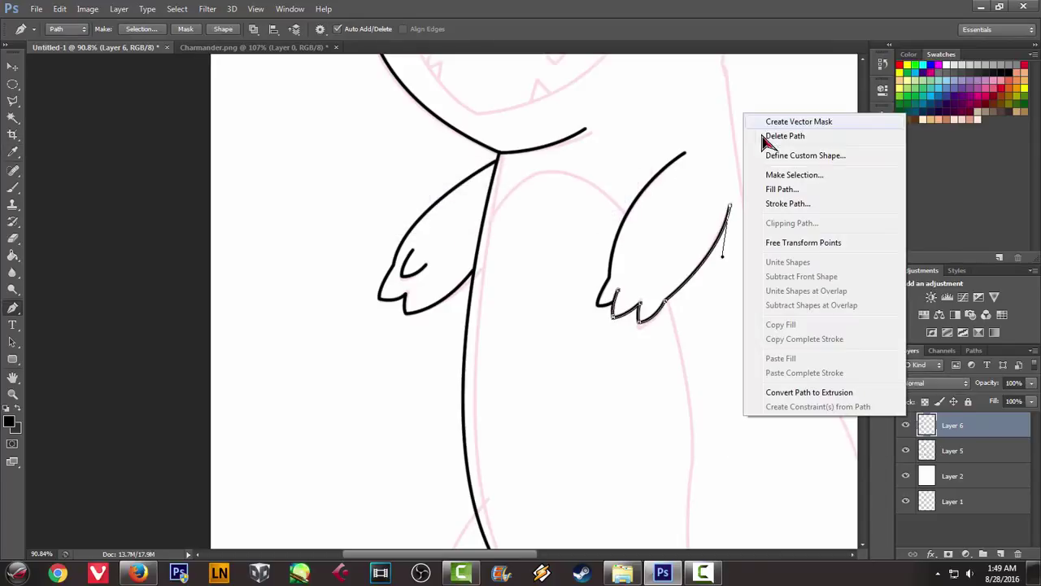
{"action": "left_click", "coordinate": [755, 135]}
{"action": "scroll", "coordinate": [631, 212], "scroll_direction": "down", "scroll_amount": 2}
{"action": "scroll", "coordinate": [652, 209], "scroll_direction": "down", "scroll_amount": 2}
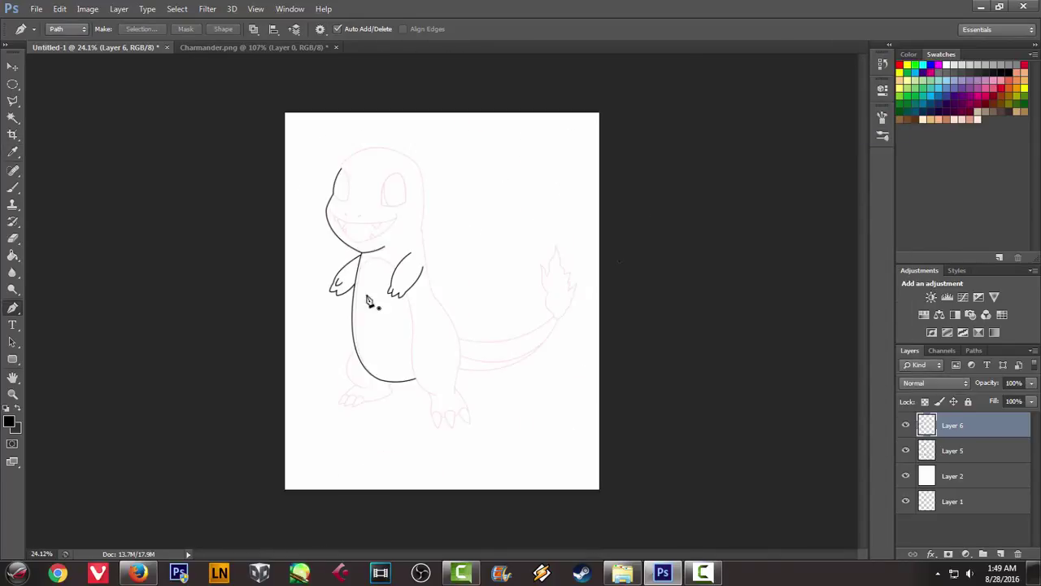
Draw a curve from the belly line around the thigh sketch
{"action": "scroll", "coordinate": [402, 302], "scroll_direction": "up", "scroll_amount": 3}
{"action": "scroll", "coordinate": [409, 304], "scroll_direction": "up", "scroll_amount": 2}
{"action": "scroll", "coordinate": [401, 332], "scroll_direction": "up", "scroll_amount": 1}
{"action": "scroll", "coordinate": [399, 331], "scroll_direction": "left", "scroll_amount": 2}
{"action": "scroll", "coordinate": [607, 298], "scroll_direction": "down", "scroll_amount": 3}
{"action": "scroll", "coordinate": [548, 100], "scroll_direction": "down", "scroll_amount": 2}
{"action": "scroll", "coordinate": [594, 174], "scroll_direction": "up", "scroll_amount": 1}
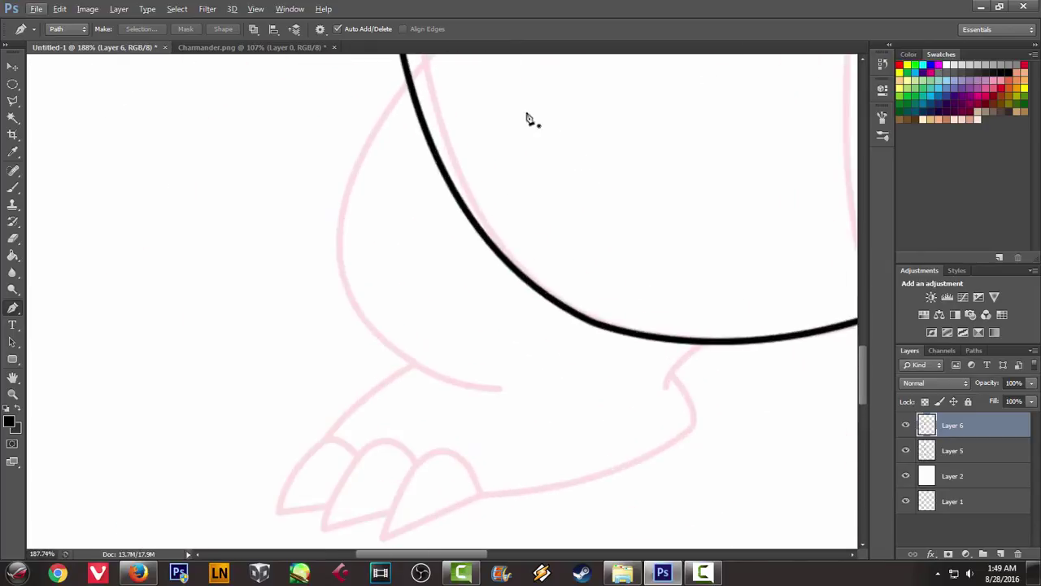
{"action": "left_click", "coordinate": [407, 74]}
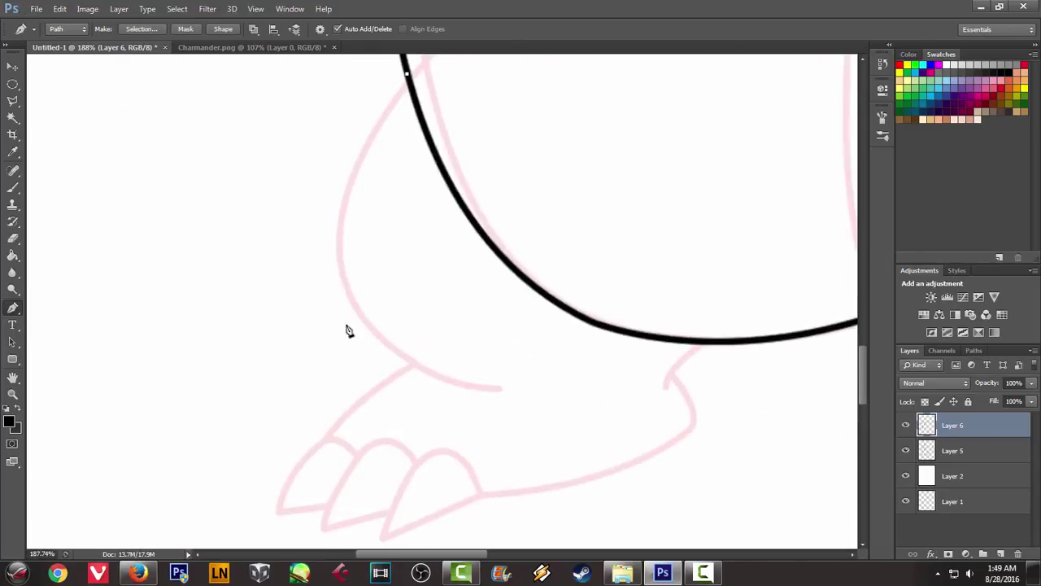
{"action": "left_click_drag", "start_coordinate": [496, 389], "coordinate": [799, 446]}
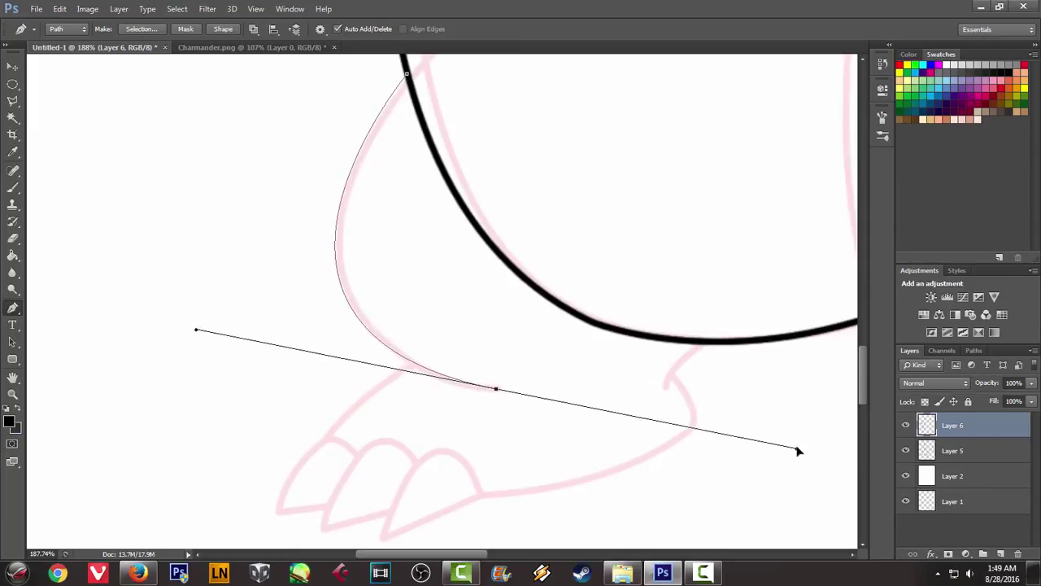
Stroke the thigh curve in black with the brush and delete its path
{"action": "right_click", "coordinate": [582, 279]}
{"action": "left_click", "coordinate": [625, 348]}
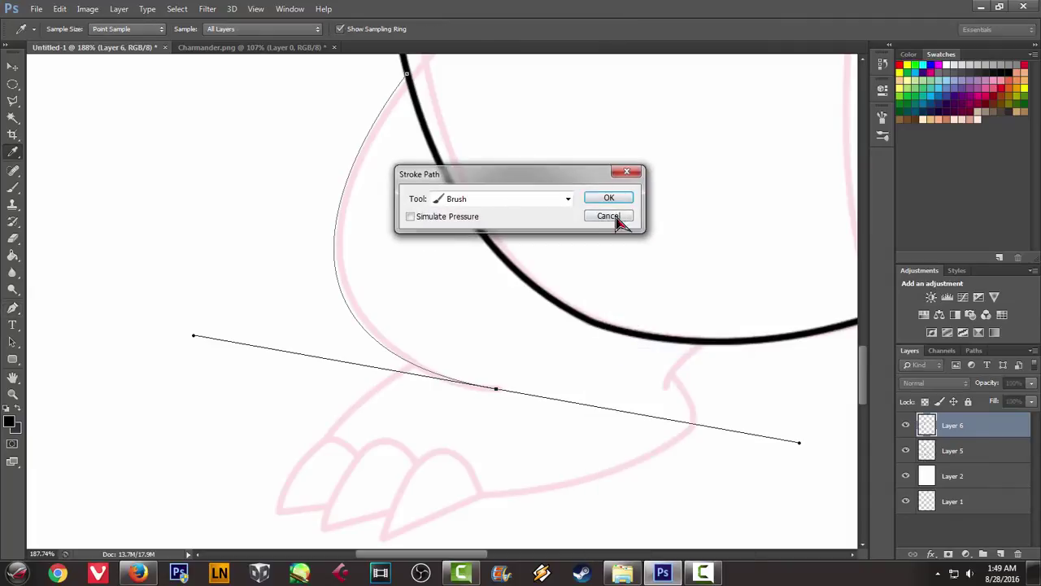
{"action": "left_click", "coordinate": [608, 198]}
{"action": "right_click", "coordinate": [620, 232]}
{"action": "left_click", "coordinate": [649, 257]}
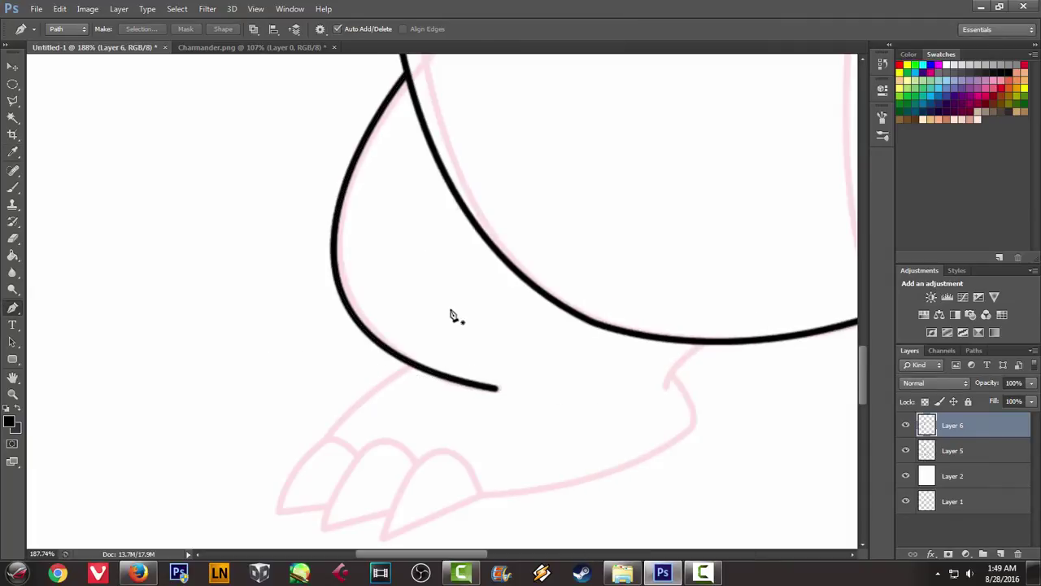
{"action": "scroll", "coordinate": [456, 314], "scroll_direction": "down", "scroll_amount": 3}
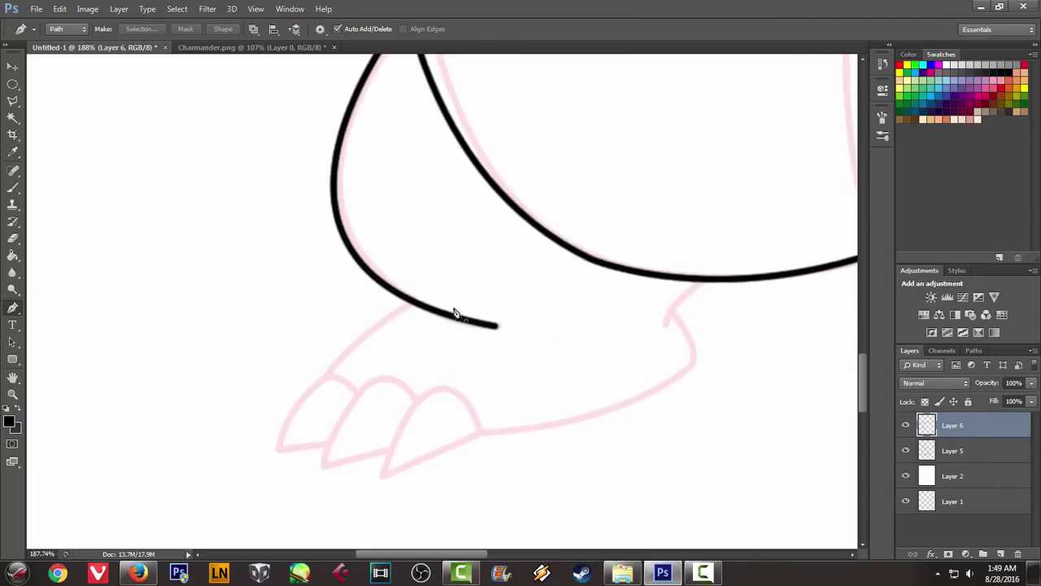
Outline the right toe claw as a closed path, stroke it black, and delete the path
{"action": "left_click", "coordinate": [484, 432]}
{"action": "left_click_drag", "start_coordinate": [417, 400], "coordinate": [376, 443]}
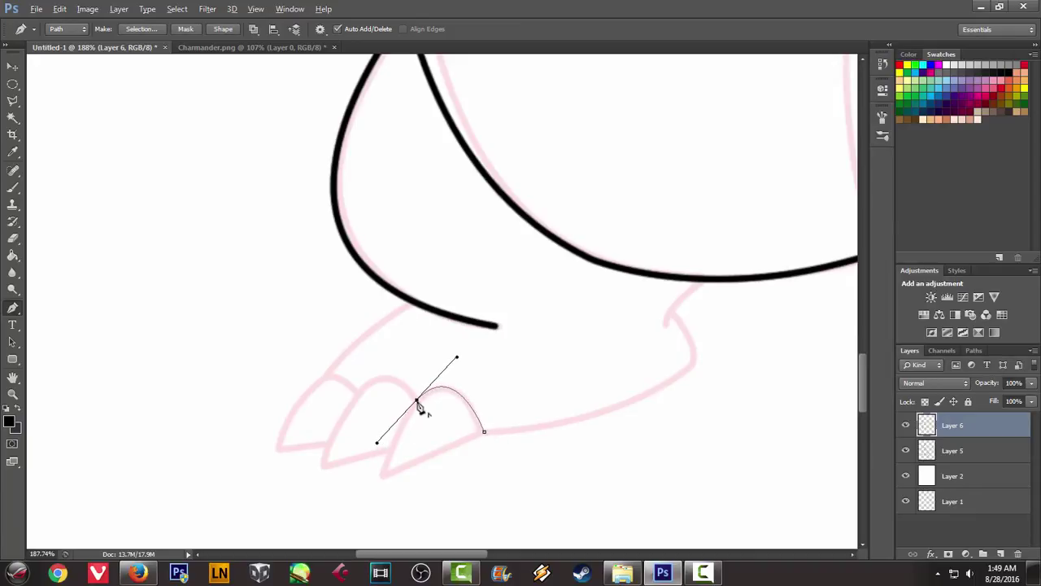
{"action": "left_click_drag", "start_coordinate": [383, 476], "coordinate": [379, 504]}
{"action": "left_click_drag", "start_coordinate": [485, 433], "coordinate": [519, 397]}
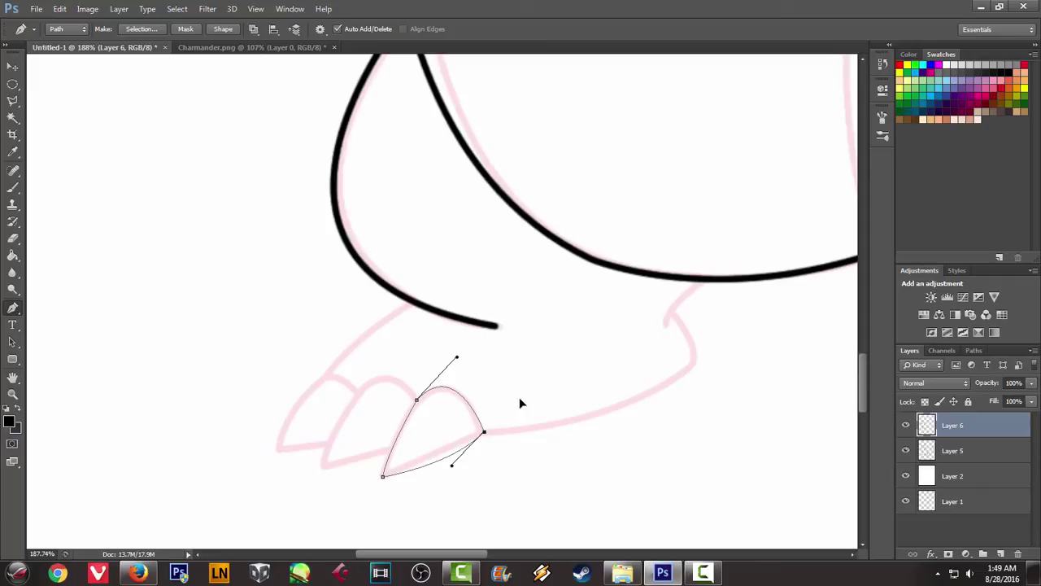
{"action": "right_click", "coordinate": [530, 332]}
{"action": "left_click", "coordinate": [606, 116]}
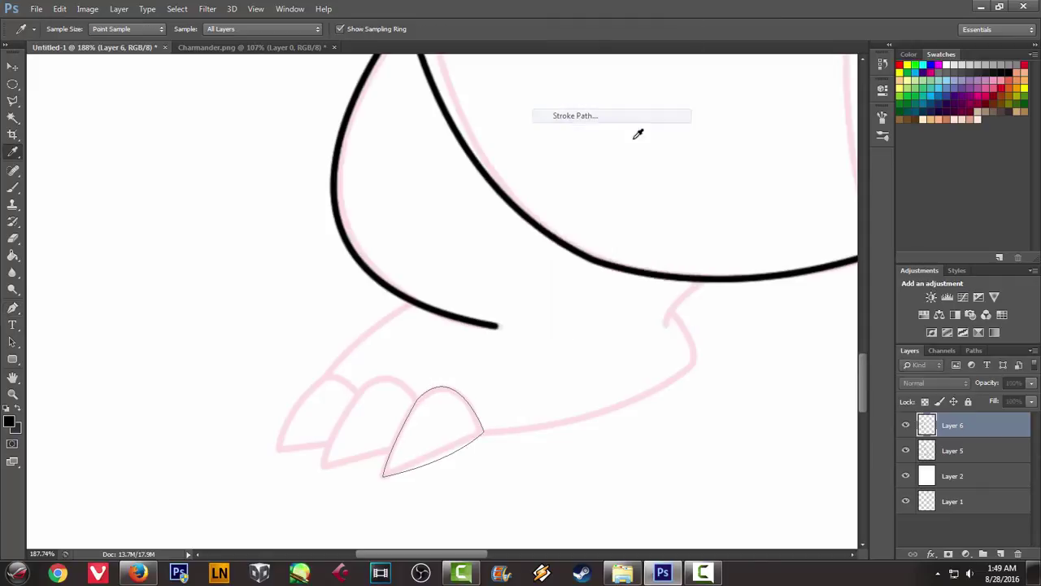
{"action": "left_click", "coordinate": [626, 203]}
{"action": "right_click", "coordinate": [540, 188]}
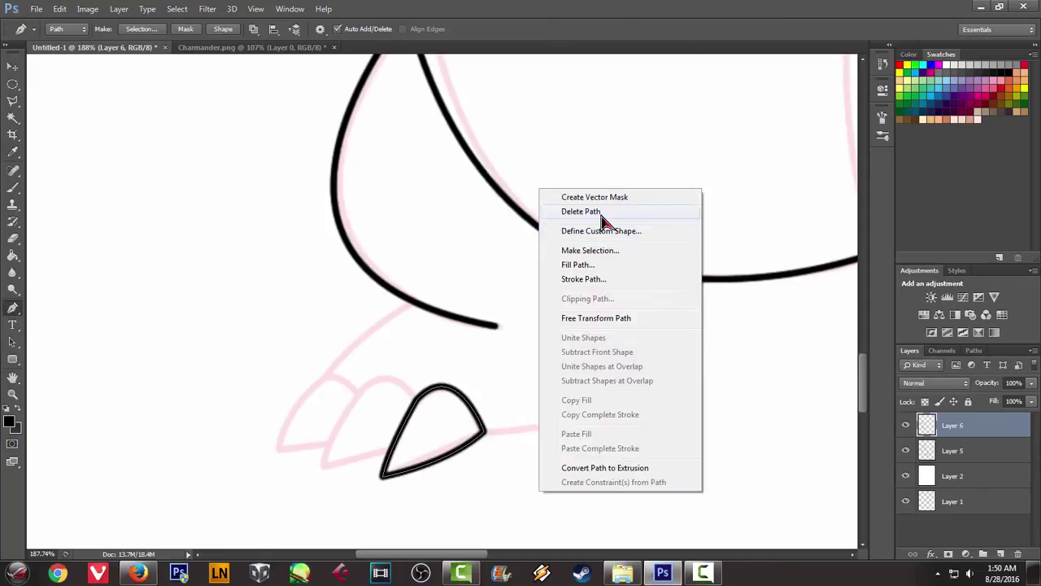
{"action": "left_click", "coordinate": [609, 209]}
Outline the middle toe claw, stroke it black, and delete its path
{"action": "left_click", "coordinate": [414, 397]}
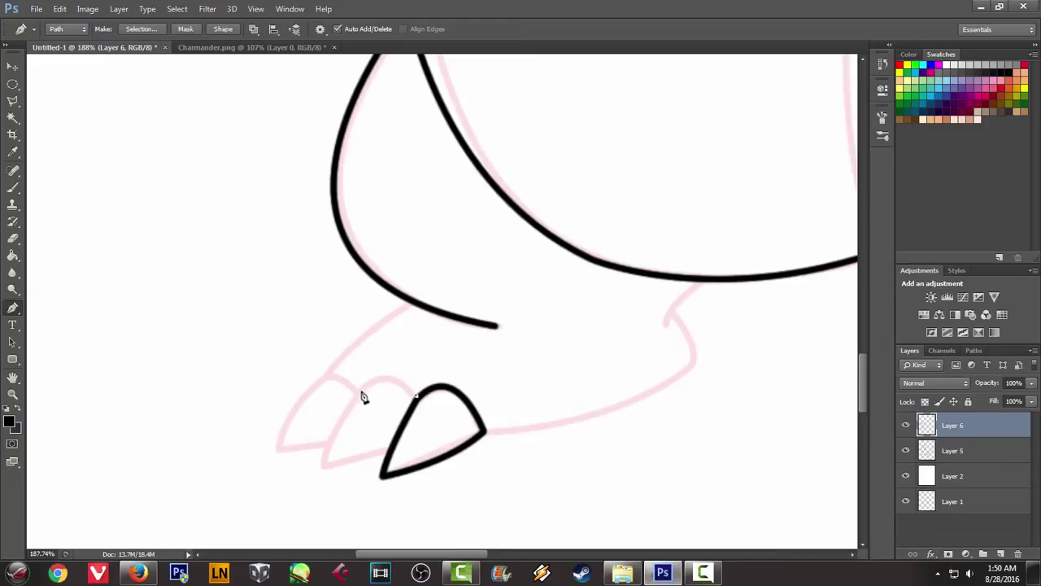
{"action": "left_click_drag", "start_coordinate": [347, 415], "coordinate": [330, 419]}
{"action": "left_click_drag", "start_coordinate": [319, 470], "coordinate": [311, 502]}
{"action": "left_click_drag", "start_coordinate": [355, 467], "coordinate": [428, 435]}
{"action": "right_click", "coordinate": [508, 394]}
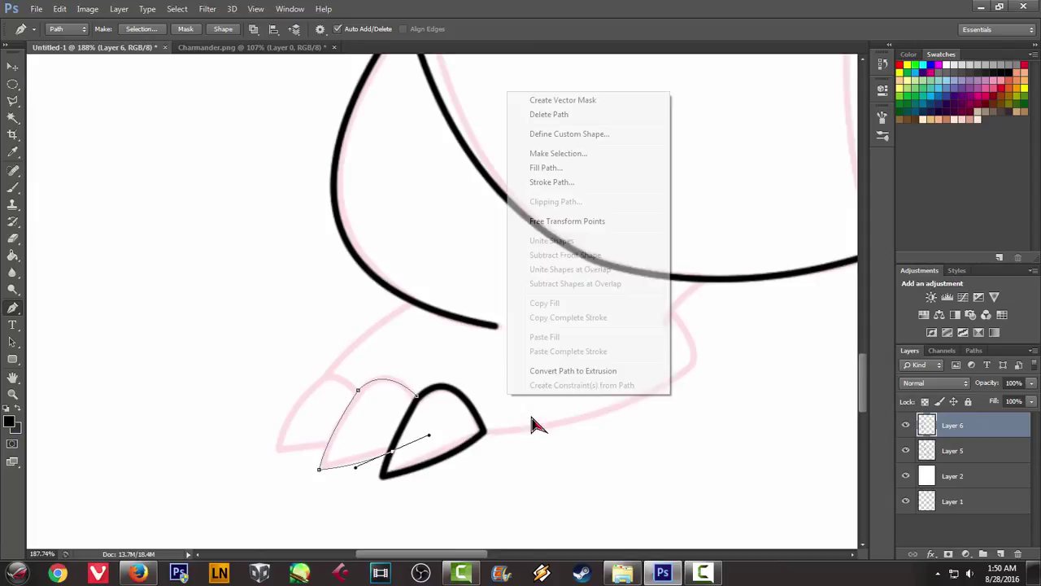
{"action": "left_click", "coordinate": [587, 184]}
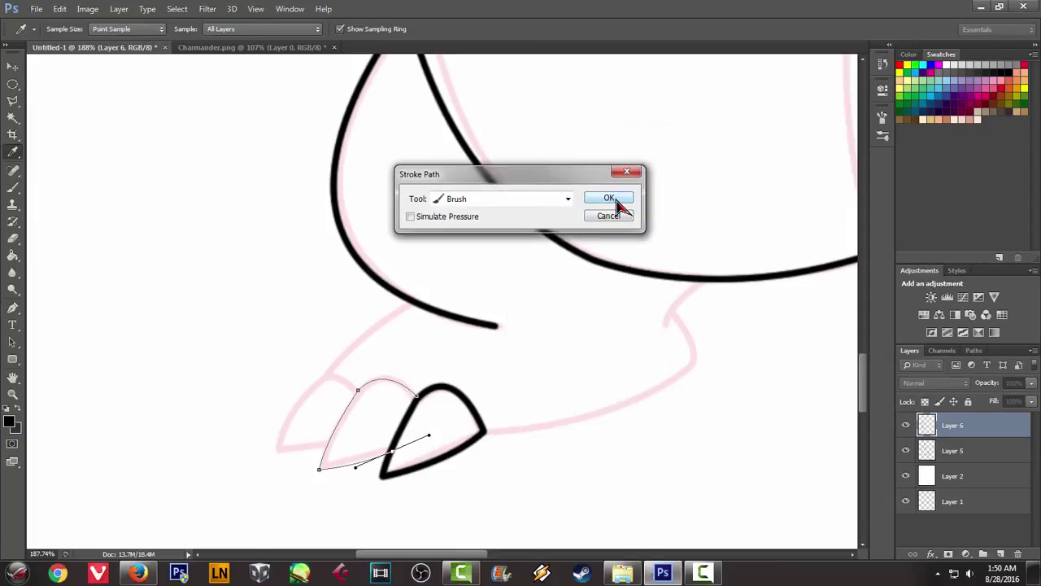
{"action": "left_click", "coordinate": [617, 201]}
{"action": "right_click", "coordinate": [544, 195]}
{"action": "left_click", "coordinate": [562, 217]}
Outline the leftmost toe claw in black, then draw a foot curve up toward the thigh stroke
{"action": "left_click", "coordinate": [355, 392]}
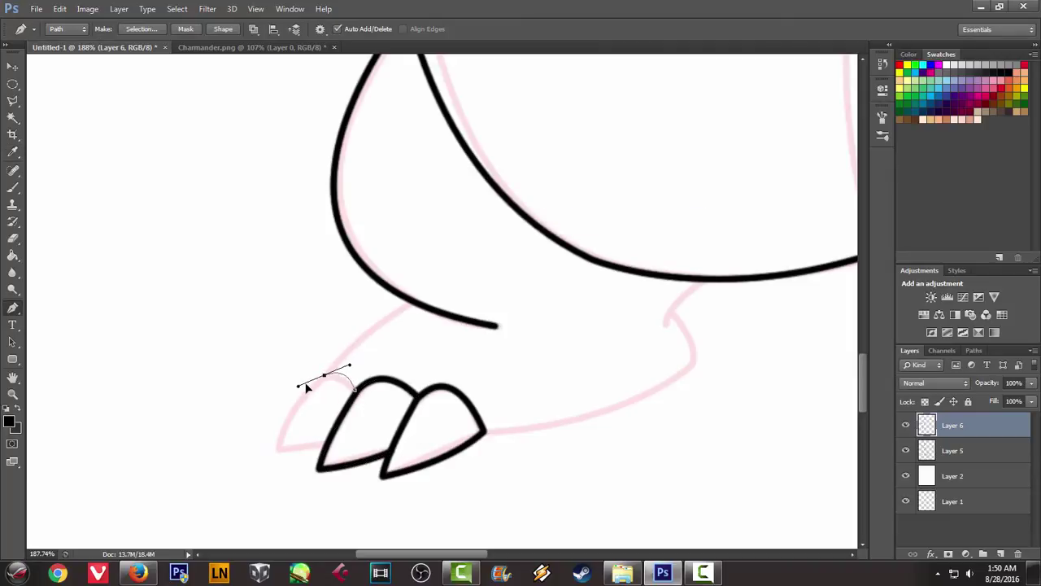
{"action": "left_click_drag", "start_coordinate": [276, 451], "coordinate": [272, 489]}
{"action": "left_click_drag", "start_coordinate": [326, 449], "coordinate": [342, 437]}
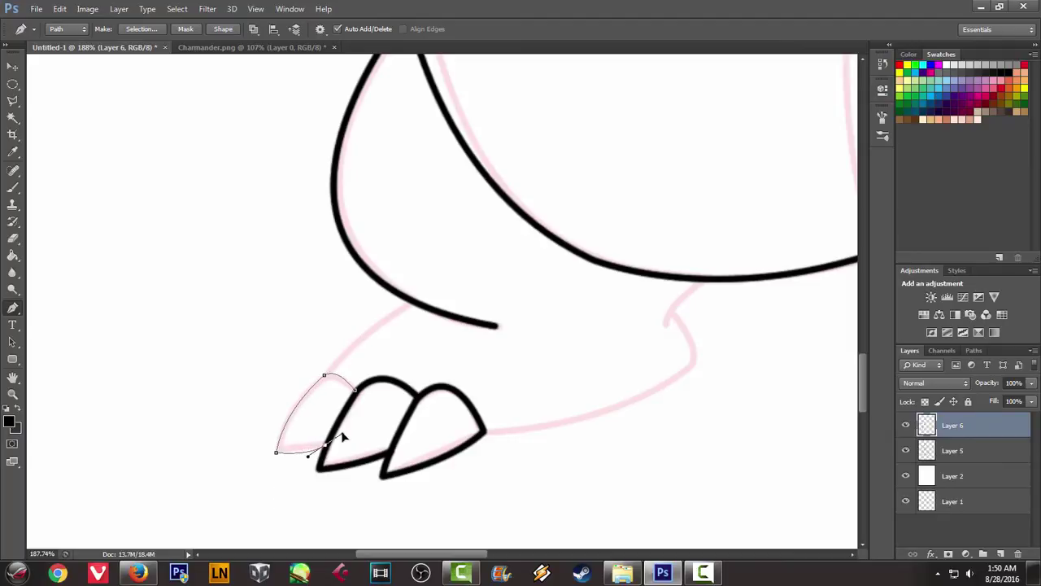
{"action": "right_click", "coordinate": [467, 380]}
{"action": "left_click", "coordinate": [591, 163]}
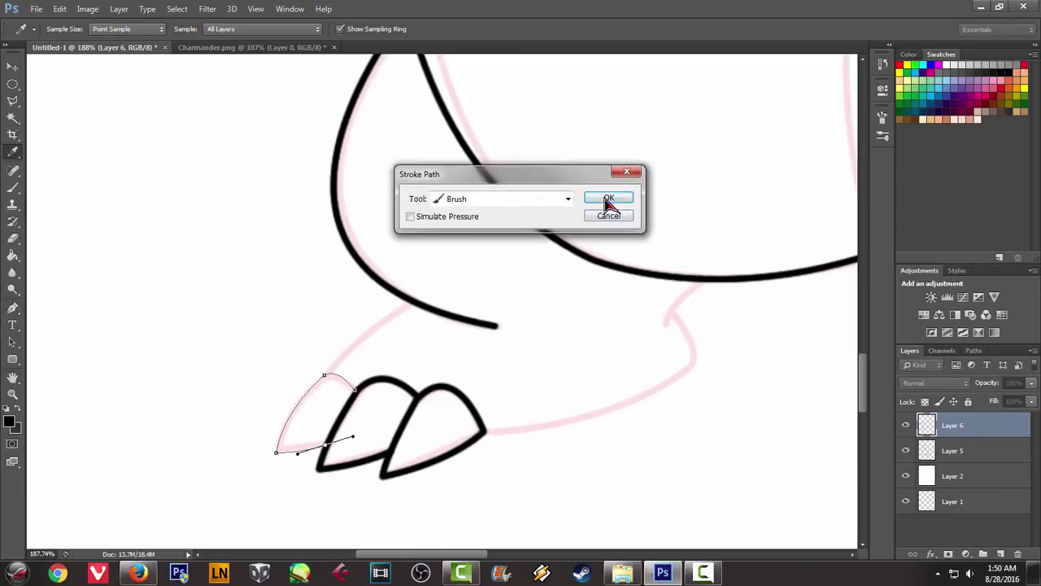
{"action": "left_click", "coordinate": [608, 203]}
{"action": "right_click", "coordinate": [512, 218]}
{"action": "left_click", "coordinate": [558, 238]}
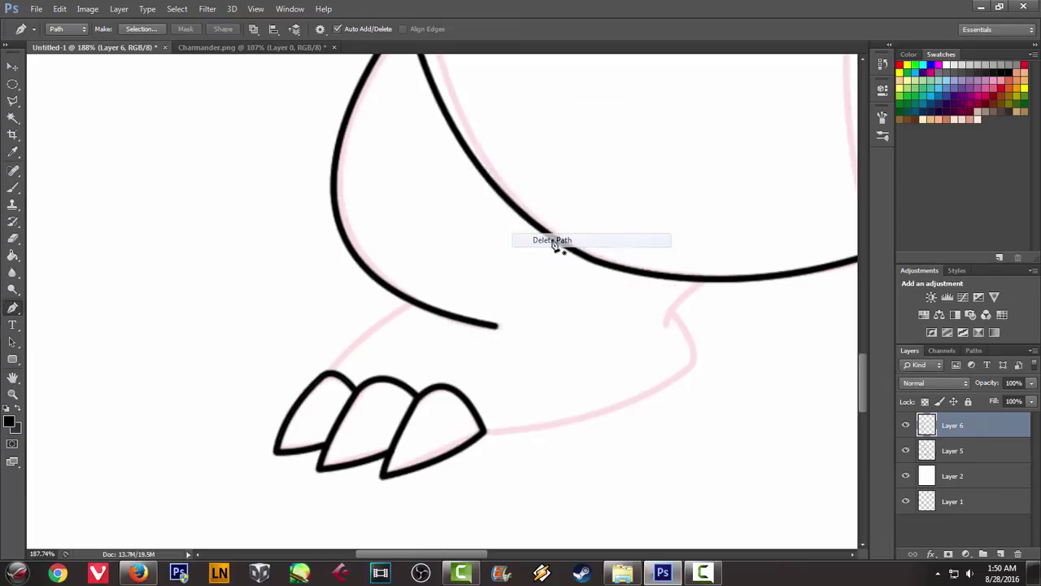
{"action": "left_click", "coordinate": [332, 374]}
{"action": "left_click_drag", "start_coordinate": [413, 303], "coordinate": [520, 256]}
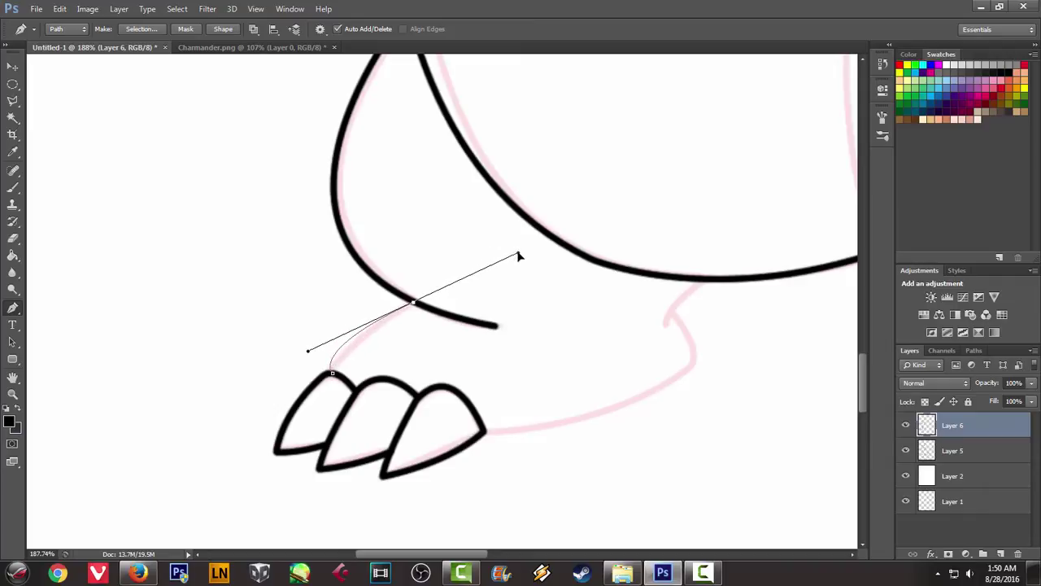
Stroke the foot curve linking the toes to the thigh in black and delete its path
{"action": "right_click", "coordinate": [537, 193]}
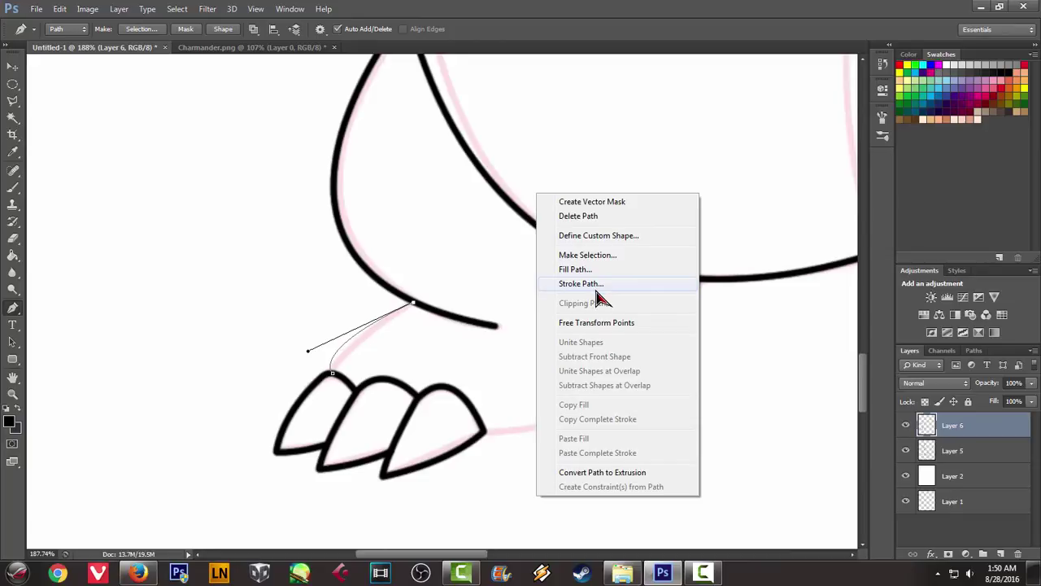
{"action": "left_click", "coordinate": [592, 284]}
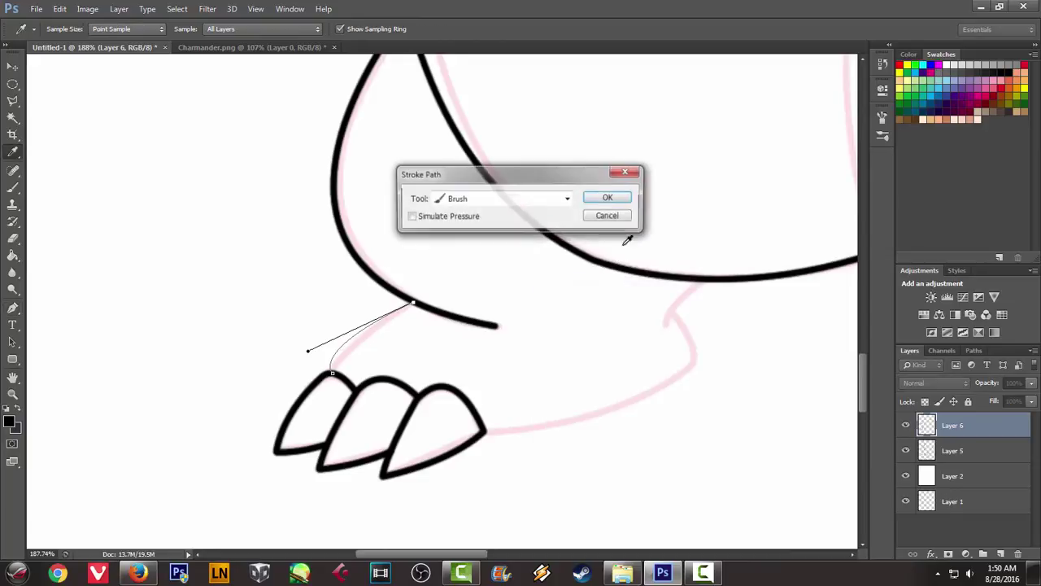
{"action": "left_click", "coordinate": [619, 199]}
{"action": "right_click", "coordinate": [579, 198]}
{"action": "left_click", "coordinate": [628, 221]}
Stroke a new path from the belly line in black and delete it
{"action": "left_click", "coordinate": [705, 283]}
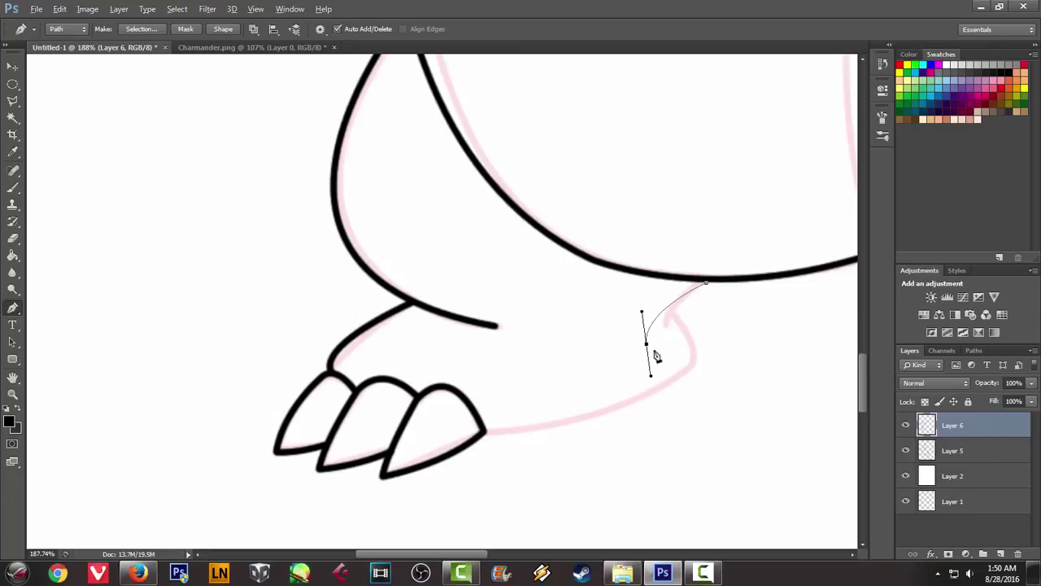
{"action": "right_click", "coordinate": [697, 340]}
{"action": "left_click", "coordinate": [768, 119]}
{"action": "left_click", "coordinate": [607, 198]}
{"action": "right_click", "coordinate": [727, 180]}
{"action": "left_click", "coordinate": [767, 205]}
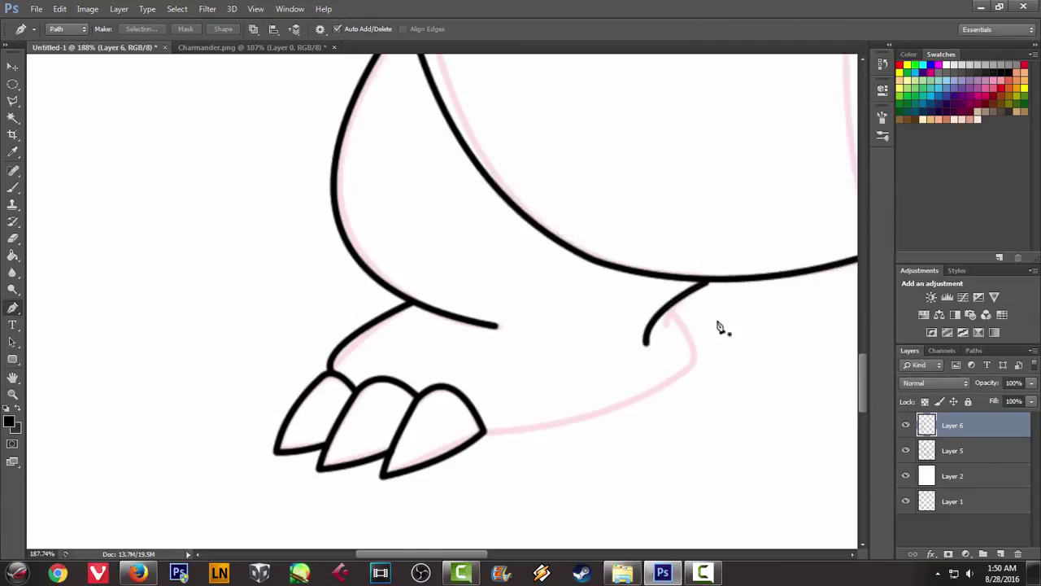
Draw the sole curve from heel to front toe in black, delete its path, and zoom out
{"action": "left_click", "coordinate": [669, 306]}
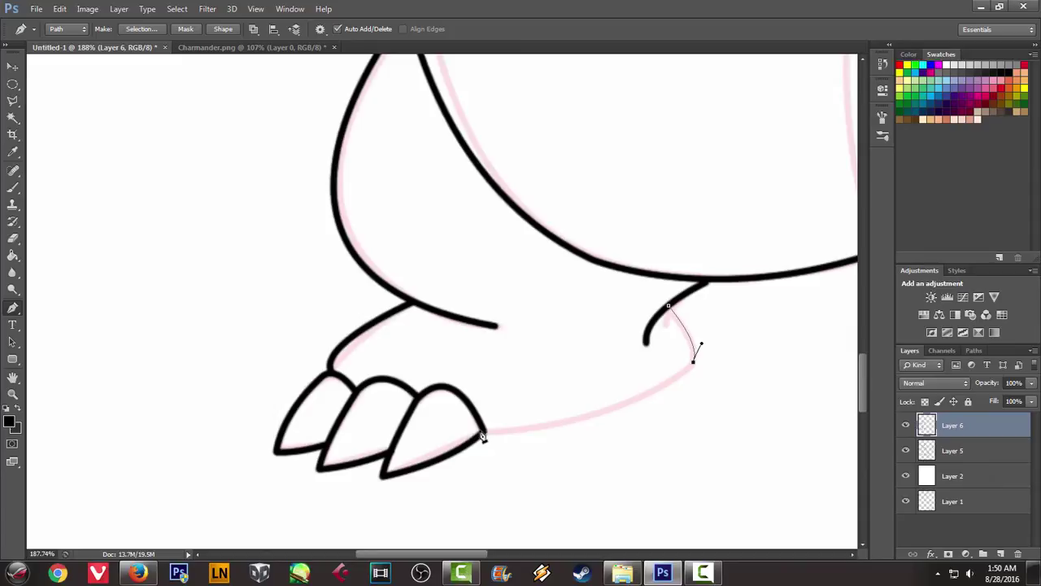
{"action": "mouse_move", "coordinate": [484, 434]}
{"action": "left_mouse_down"}
{"action": "mouse_move", "coordinate": [373, 424]}
{"action": "mouse_move", "coordinate": [362, 435]}
{"action": "left_mouse_up"}
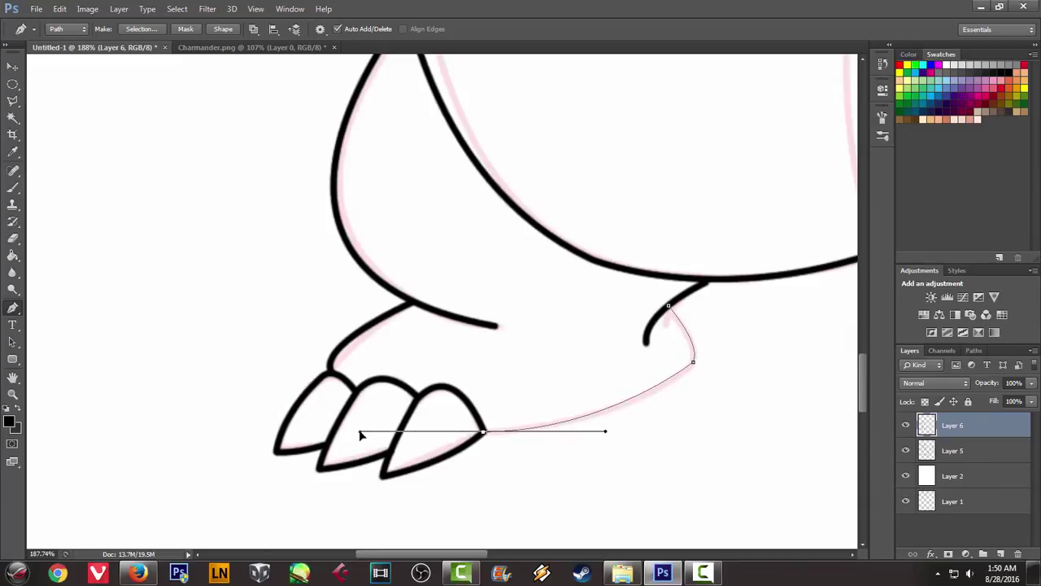
{"action": "right_click", "coordinate": [529, 308]}
{"action": "left_click", "coordinate": [581, 350]}
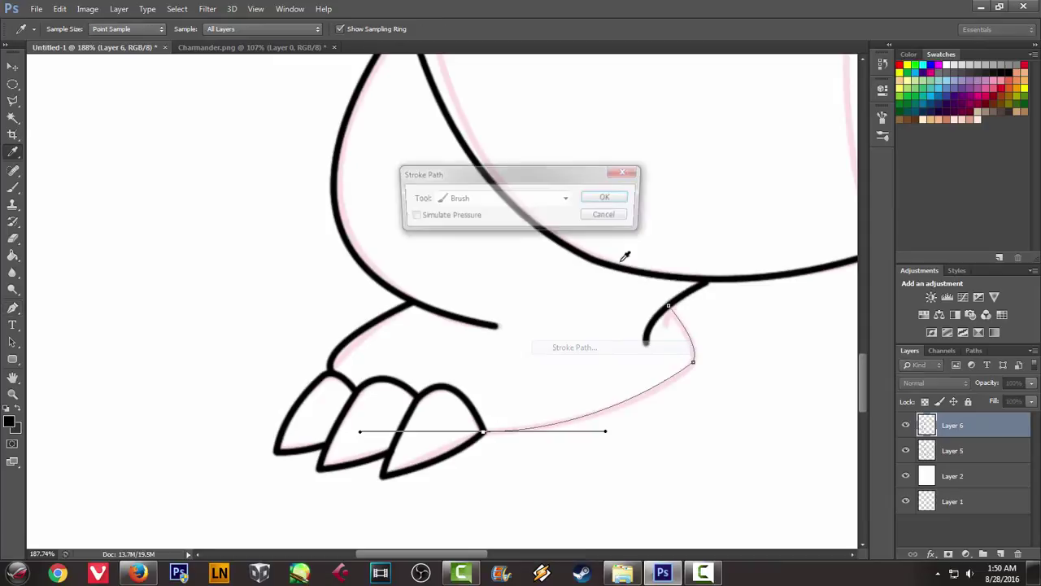
{"action": "left_click", "coordinate": [609, 205]}
{"action": "right_click", "coordinate": [453, 245]}
{"action": "left_click", "coordinate": [493, 265]}
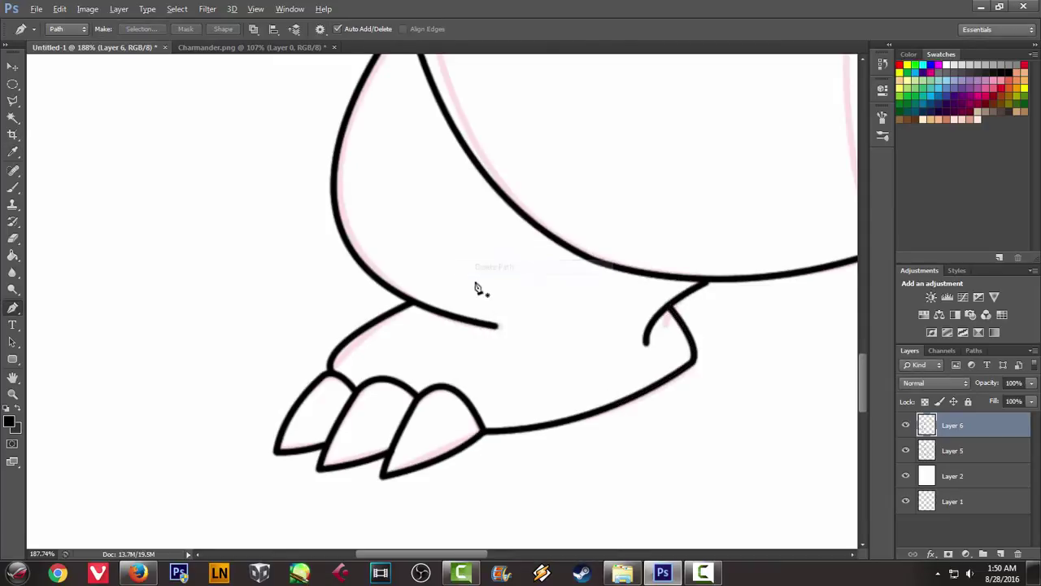
{"action": "scroll", "coordinate": [477, 285], "scroll_direction": "down", "scroll_amount": 3}
{"action": "scroll", "coordinate": [491, 282], "scroll_direction": "down", "scroll_amount": 2}
{"action": "scroll", "coordinate": [513, 282], "scroll_direction": "down", "scroll_amount": 2}
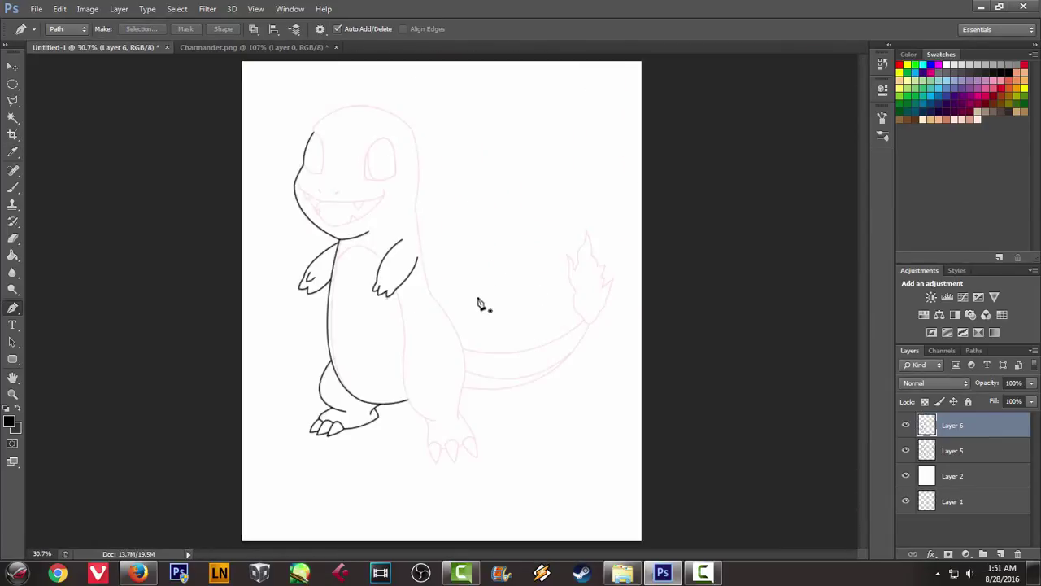
Trace a Pen path around the left eye from the head outline's end, following the pink guide
{"action": "scroll", "coordinate": [481, 301], "scroll_direction": "up", "scroll_amount": 1}
{"action": "scroll", "coordinate": [288, 136], "scroll_direction": "up", "scroll_amount": 1}
{"action": "scroll", "coordinate": [216, 135], "scroll_direction": "up", "scroll_amount": 3}
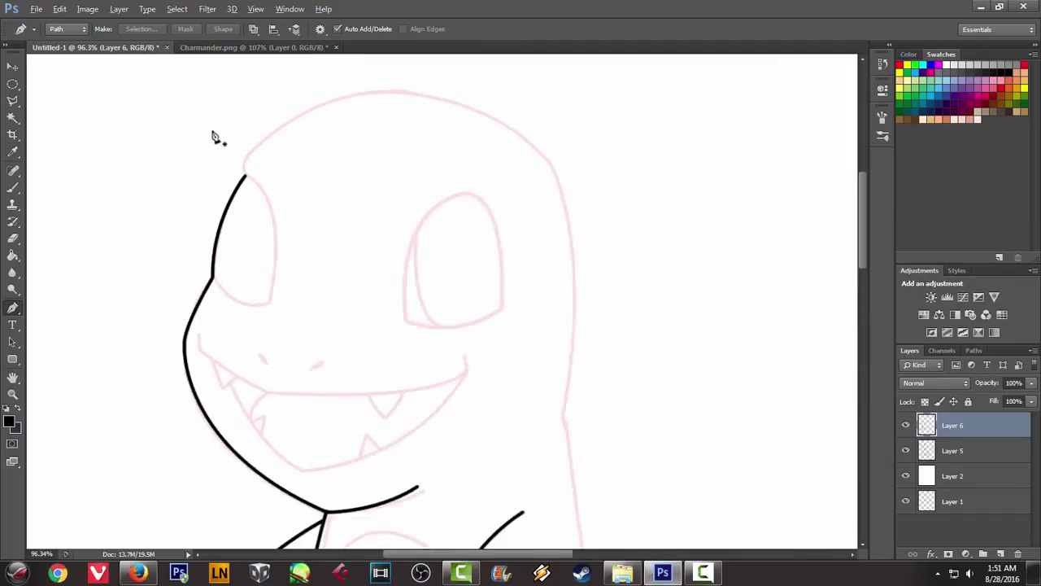
{"action": "scroll", "coordinate": [264, 183], "scroll_direction": "up", "scroll_amount": 1}
{"action": "scroll", "coordinate": [279, 200], "scroll_direction": "up", "scroll_amount": 1}
{"action": "scroll", "coordinate": [279, 201], "scroll_direction": "up", "scroll_amount": 1}
{"action": "scroll", "coordinate": [274, 142], "scroll_direction": "up", "scroll_amount": 1}
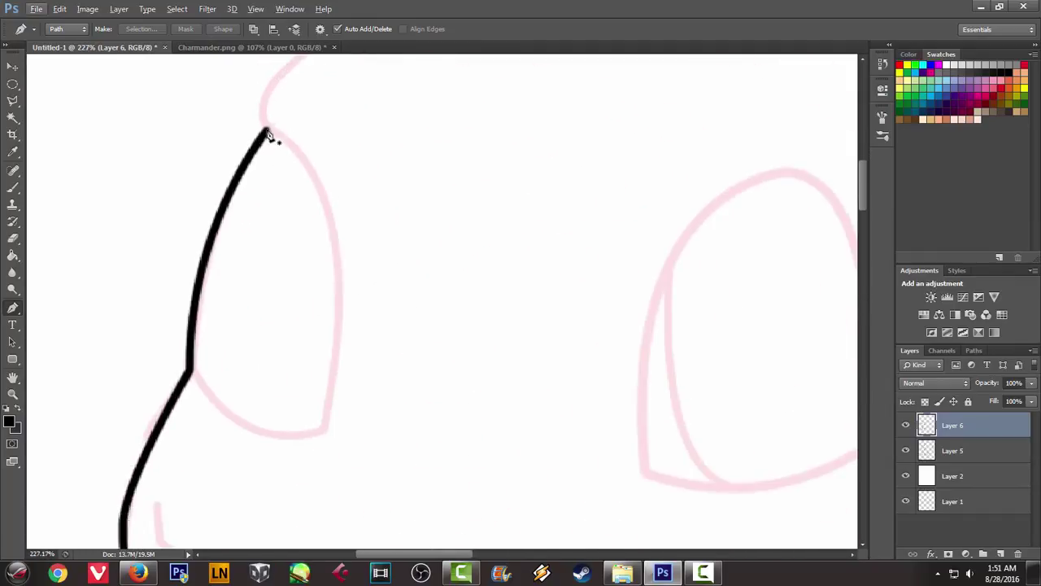
{"action": "left_click", "coordinate": [267, 131]}
{"action": "left_click_drag", "start_coordinate": [324, 433], "coordinate": [271, 472]}
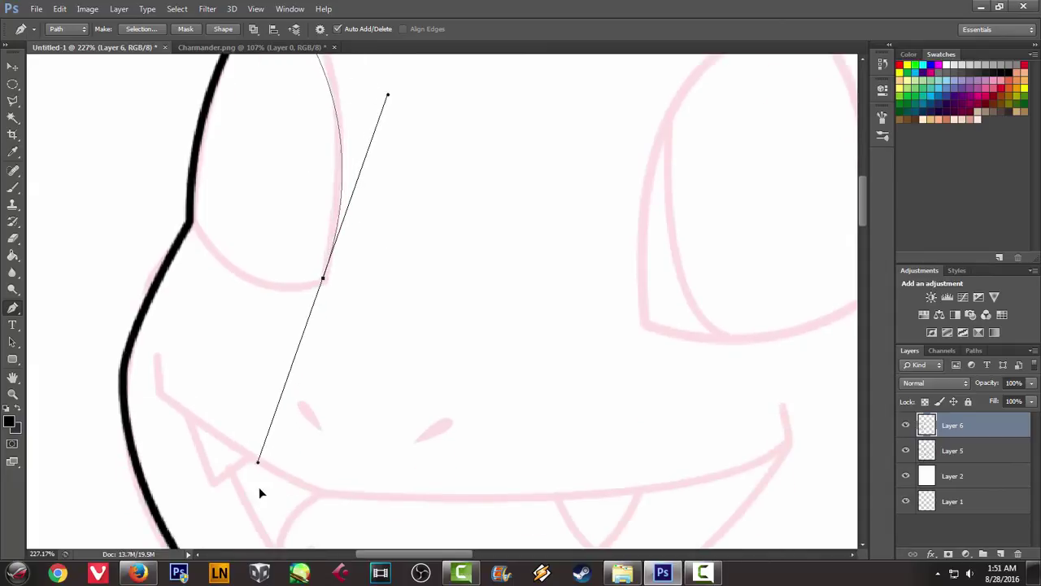
{"action": "left_click_drag", "start_coordinate": [271, 471], "coordinate": [270, 502]}
{"action": "scroll", "coordinate": [363, 256], "scroll_direction": "down", "scroll_amount": 3}
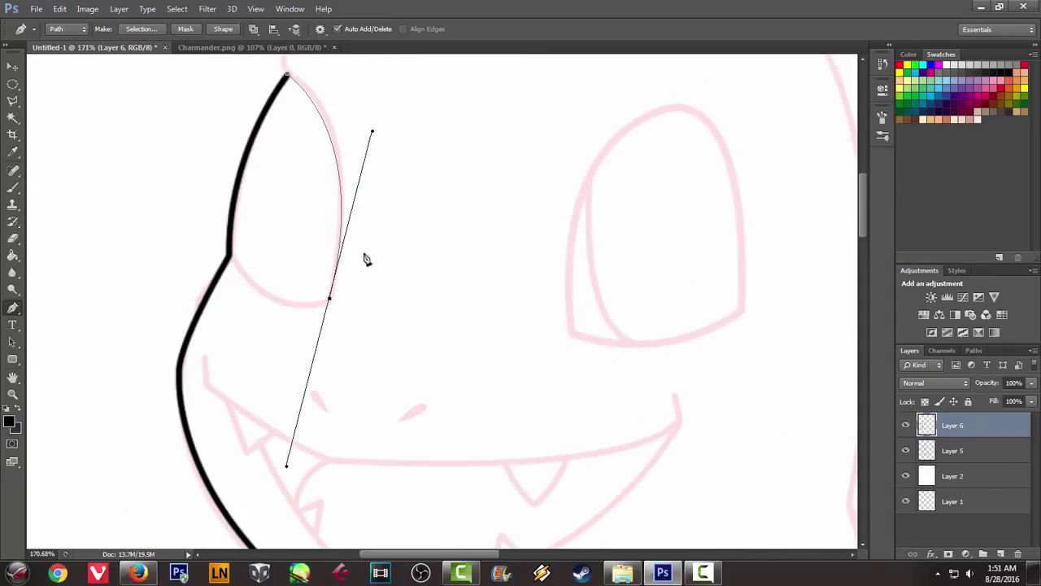
{"action": "mouse_move", "coordinate": [332, 298]}
{"action": "left_mouse_down"}
{"action": "mouse_move", "coordinate": [273, 475]}
{"action": "mouse_move", "coordinate": [288, 502]}
{"action": "left_mouse_up"}
{"action": "left_click", "coordinate": [334, 299]}
{"action": "scroll", "coordinate": [321, 306], "scroll_direction": "up", "scroll_amount": 3}
{"action": "mouse_move", "coordinate": [152, 215]}
{"action": "left_mouse_down"}
{"action": "mouse_move", "coordinate": [85, 46]}
{"action": "mouse_move", "coordinate": [98, 102]}
{"action": "mouse_move", "coordinate": [127, 146]}
{"action": "mouse_move", "coordinate": [93, 163]}
{"action": "mouse_move", "coordinate": [65, 152]}
{"action": "left_mouse_up"}
Stroke the eye path in black with the brush, then delete the path
{"action": "right_click", "coordinate": [511, 137]}
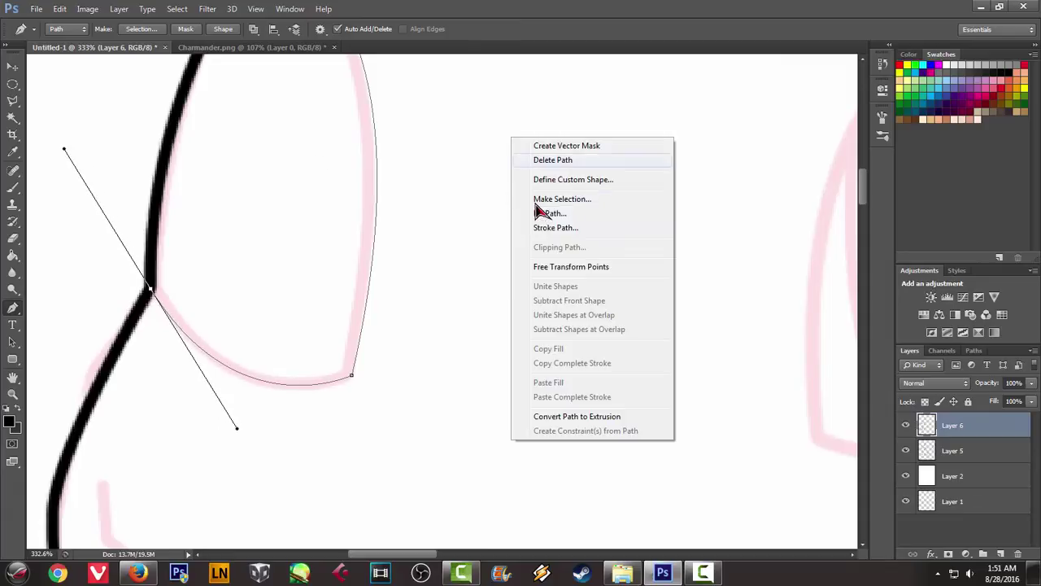
{"action": "left_click", "coordinate": [560, 228]}
{"action": "left_click", "coordinate": [608, 198]}
{"action": "right_click", "coordinate": [482, 205]}
{"action": "left_click", "coordinate": [525, 225]}
{"action": "scroll", "coordinate": [432, 269], "scroll_direction": "down", "scroll_amount": 5}
{"action": "scroll", "coordinate": [432, 268], "scroll_direction": "down", "scroll_amount": 3}
Draw a Pen path from the eye tip over the top and down the back of the head
{"action": "scroll", "coordinate": [425, 197], "scroll_direction": "up", "scroll_amount": 3}
{"action": "scroll", "coordinate": [439, 232], "scroll_direction": "up", "scroll_amount": 3}
{"action": "scroll", "coordinate": [392, 242], "scroll_direction": "up", "scroll_amount": 3}
{"action": "scroll", "coordinate": [391, 242], "scroll_direction": "up", "scroll_amount": 1}
{"action": "left_click", "coordinate": [373, 244]}
{"action": "left_click_drag", "start_coordinate": [377, 185], "coordinate": [400, 163]}
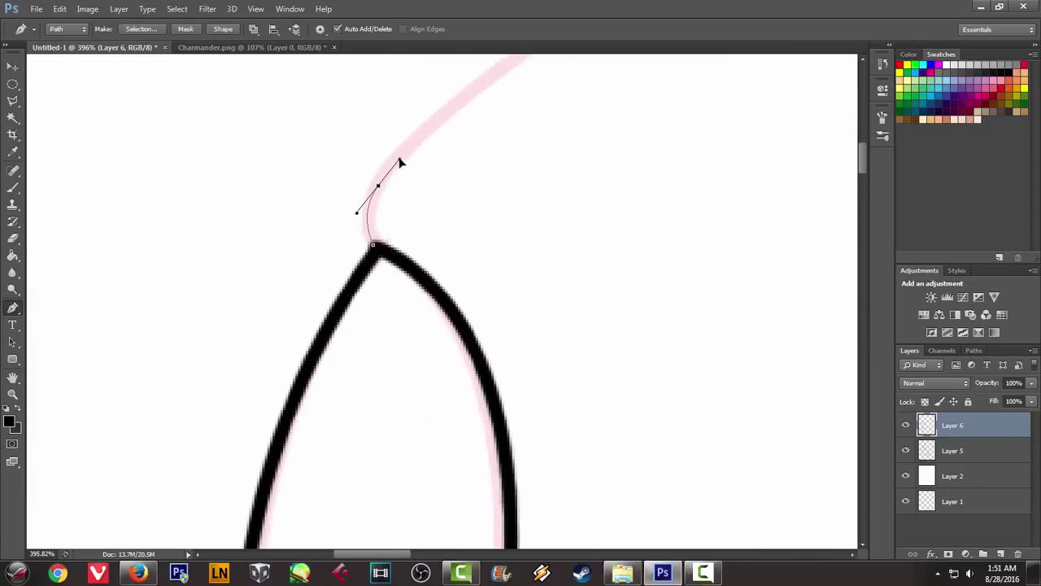
{"action": "scroll", "coordinate": [423, 185], "scroll_direction": "down", "scroll_amount": 2}
{"action": "scroll", "coordinate": [529, 184], "scroll_direction": "down", "scroll_amount": 3}
{"action": "scroll", "coordinate": [610, 183], "scroll_direction": "down", "scroll_amount": 3}
{"action": "left_click_drag", "start_coordinate": [737, 191], "coordinate": [855, 318]}
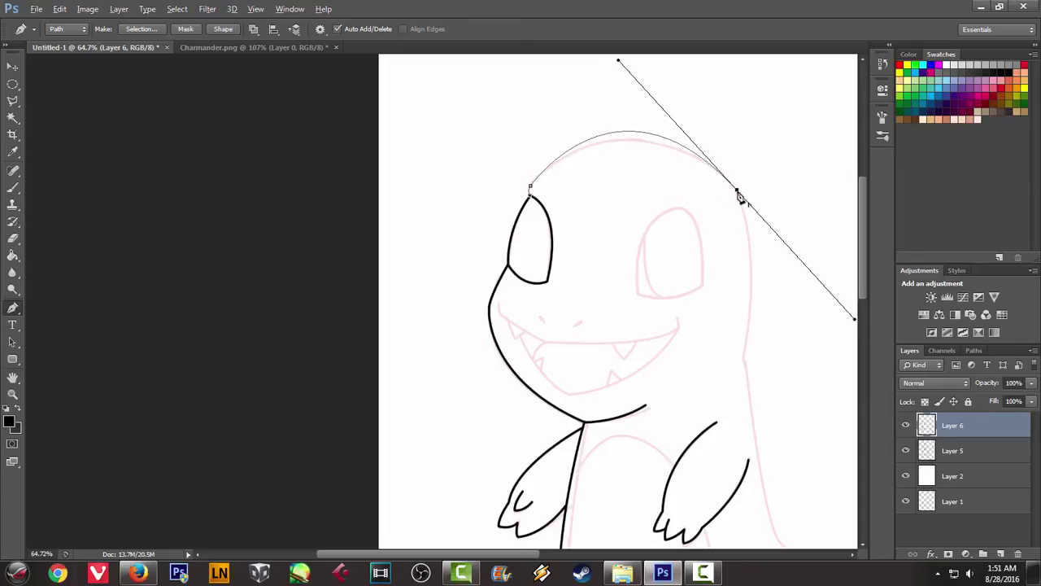
{"action": "scroll", "coordinate": [737, 284], "scroll_direction": "down", "scroll_amount": 1}
{"action": "scroll", "coordinate": [739, 297], "scroll_direction": "up", "scroll_amount": 1}
{"action": "scroll", "coordinate": [740, 295], "scroll_direction": "up", "scroll_amount": 1}
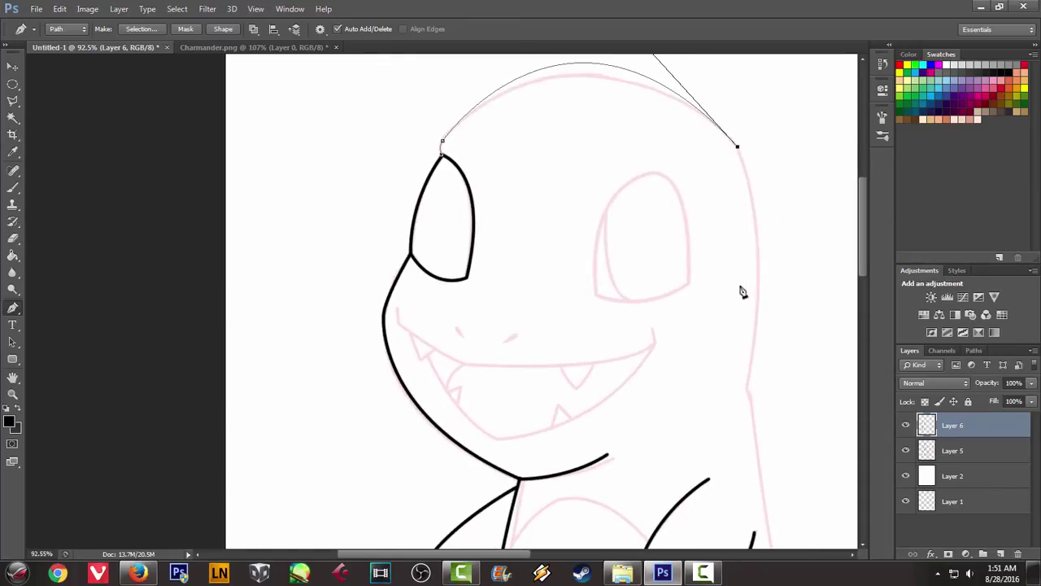
{"action": "key", "text": "alt"}
{"action": "mouse_move", "coordinate": [750, 399]}
{"action": "left_mouse_down"}
{"action": "mouse_move", "coordinate": [711, 568]}
{"action": "mouse_move", "coordinate": [736, 568]}
{"action": "left_mouse_up"}
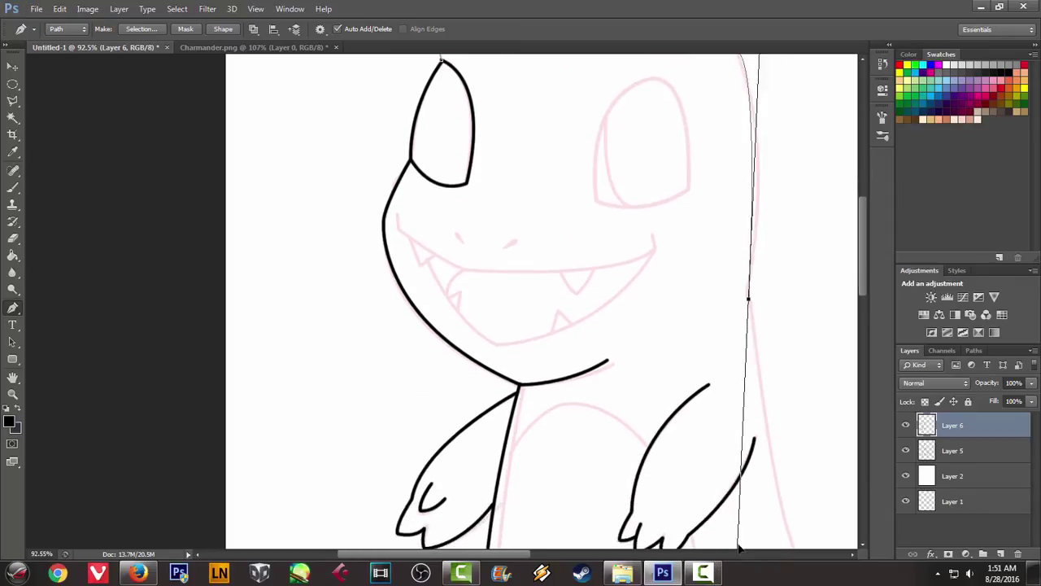
{"action": "mouse_move", "coordinate": [749, 346]}
{"action": "left_mouse_down"}
{"action": "mouse_move", "coordinate": [716, 472]}
{"action": "mouse_move", "coordinate": [727, 502]}
{"action": "left_mouse_up"}
{"action": "left_click", "coordinate": [749, 348], "text": "alt"}
Extend the path down Charmander's back past the tail base to the foot
{"action": "scroll", "coordinate": [757, 391], "scroll_direction": "down", "scroll_amount": 3}
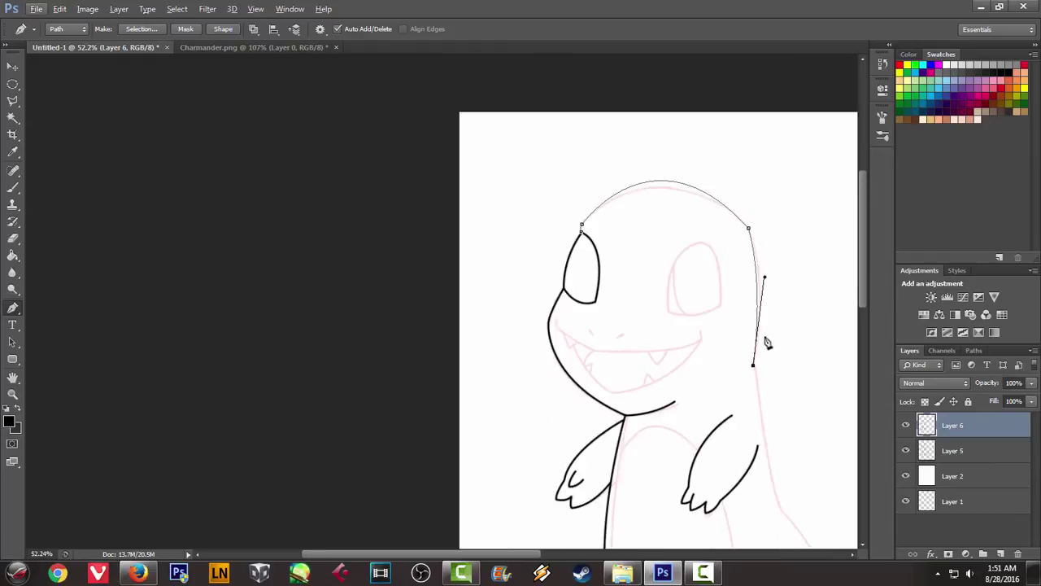
{"action": "scroll", "coordinate": [765, 358], "scroll_direction": "up", "scroll_amount": 1}
{"action": "scroll", "coordinate": [755, 365], "scroll_direction": "down", "scroll_amount": 1}
{"action": "scroll", "coordinate": [755, 365], "scroll_direction": "down", "scroll_amount": 1}
{"action": "scroll", "coordinate": [748, 371], "scroll_direction": "down", "scroll_amount": 1}
{"action": "left_click_drag", "start_coordinate": [749, 371], "coordinate": [565, 293]}
{"action": "left_click_drag", "start_coordinate": [613, 374], "coordinate": [643, 411]}
{"action": "key", "text": "ctrl+z"}
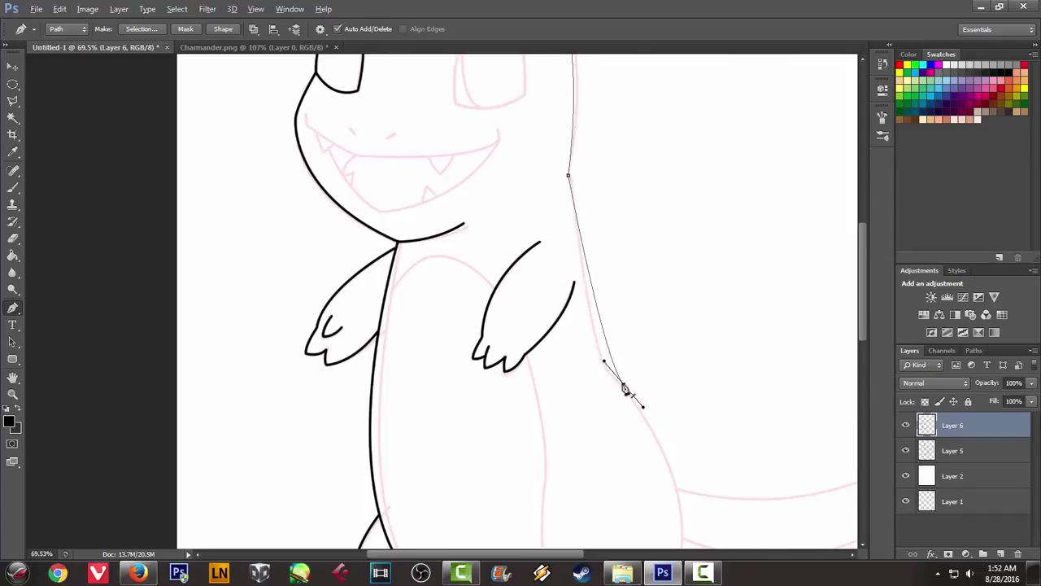
{"action": "left_click", "coordinate": [623, 384], "text": "alt"}
{"action": "scroll", "coordinate": [655, 395], "scroll_direction": "down", "scroll_amount": 1}
{"action": "scroll", "coordinate": [668, 365], "scroll_direction": "down", "scroll_amount": 2}
{"action": "scroll", "coordinate": [680, 381], "scroll_direction": "down", "scroll_amount": 3}
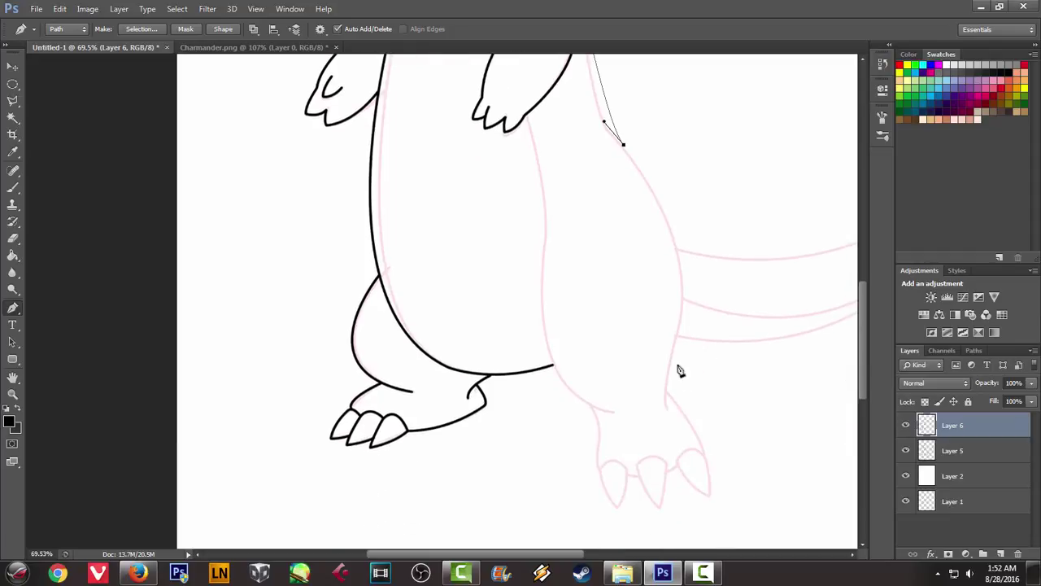
{"action": "left_click_drag", "start_coordinate": [683, 348], "coordinate": [650, 480]}
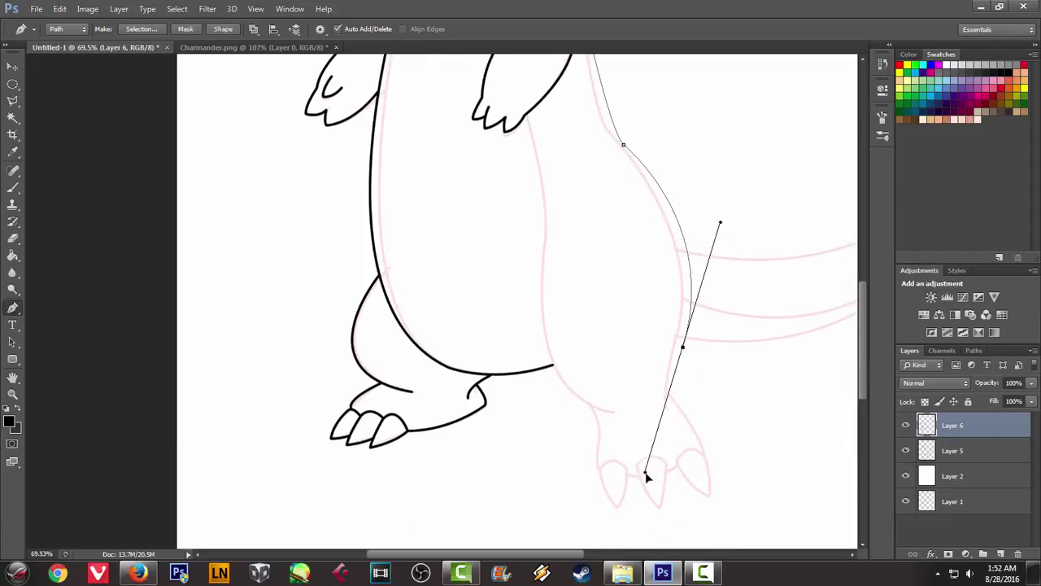
{"action": "left_click", "coordinate": [683, 348], "text": "alt"}
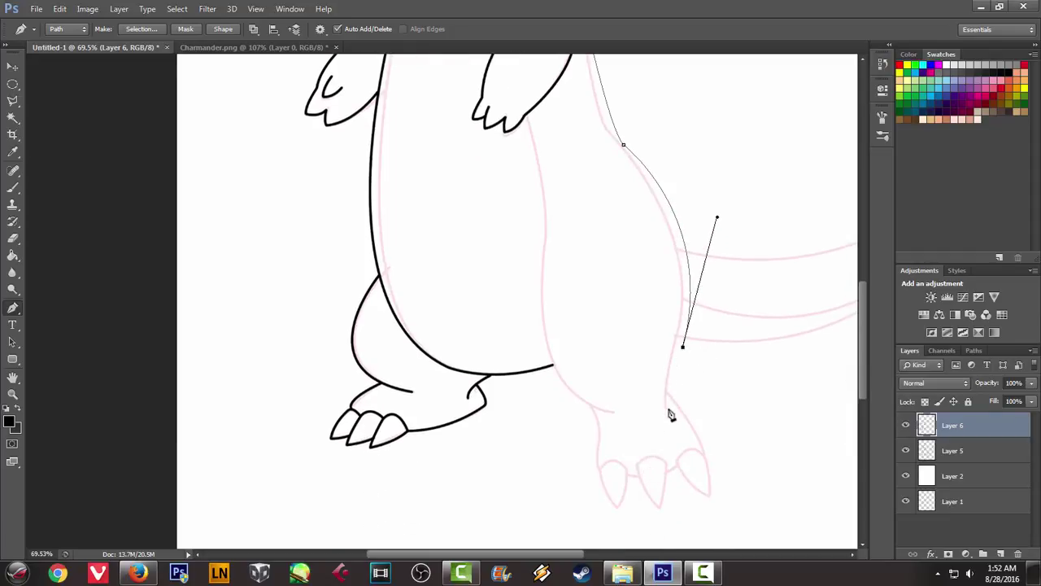
{"action": "left_click_drag", "start_coordinate": [672, 414], "coordinate": [680, 432]}
{"action": "scroll", "coordinate": [719, 259], "scroll_direction": "down", "scroll_amount": 3}
{"action": "scroll", "coordinate": [711, 154], "scroll_direction": "up", "scroll_amount": 4}
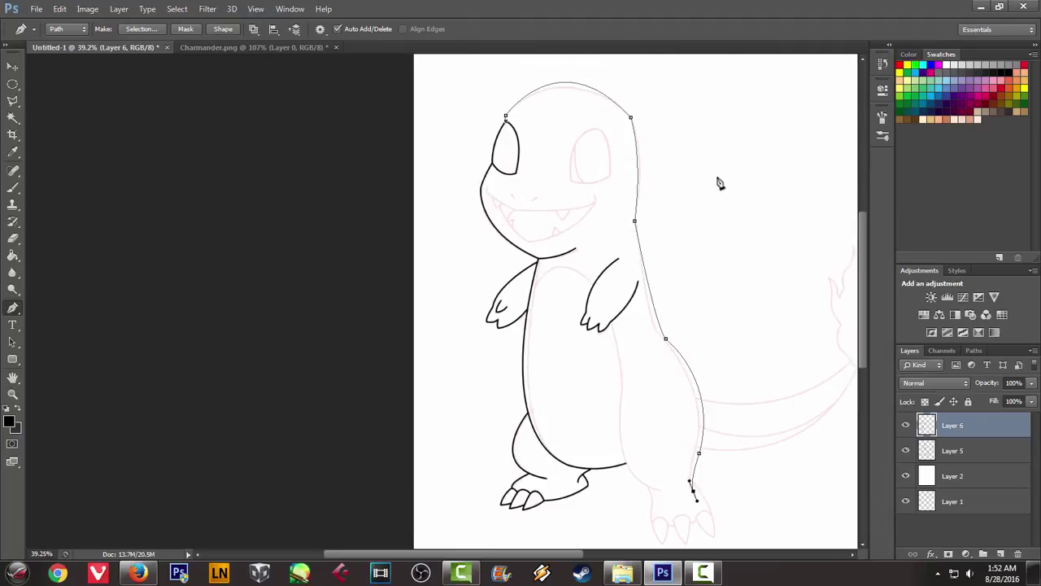
Stroke the head-and-back path in black, delete it, and hide the Layer 5 sketch
{"action": "right_click", "coordinate": [718, 183]}
{"action": "left_click", "coordinate": [777, 268]}
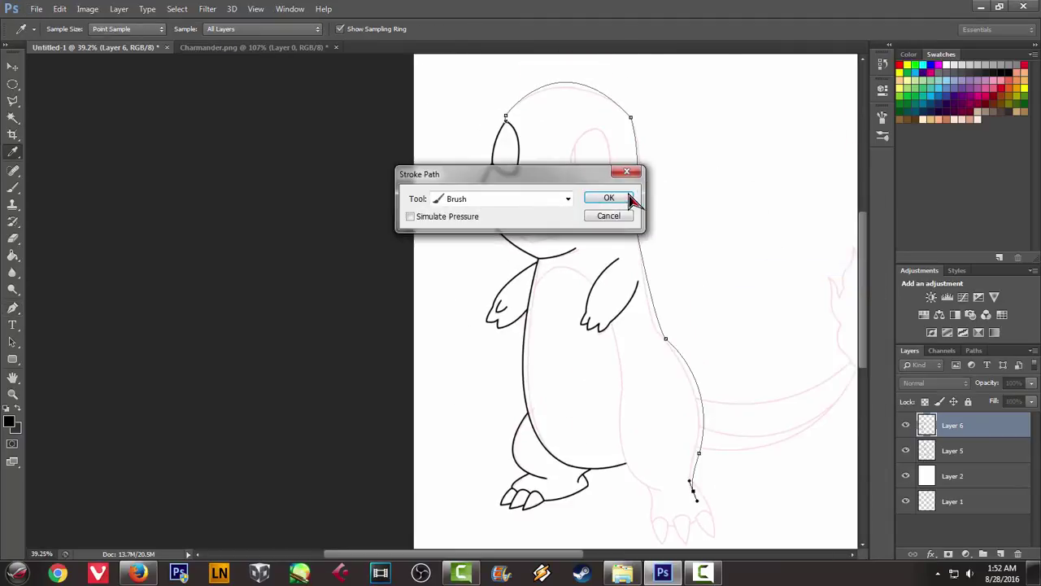
{"action": "key", "text": "Return"}
{"action": "right_click", "coordinate": [737, 195]}
{"action": "left_click", "coordinate": [755, 213]}
{"action": "left_click", "coordinate": [906, 451]}
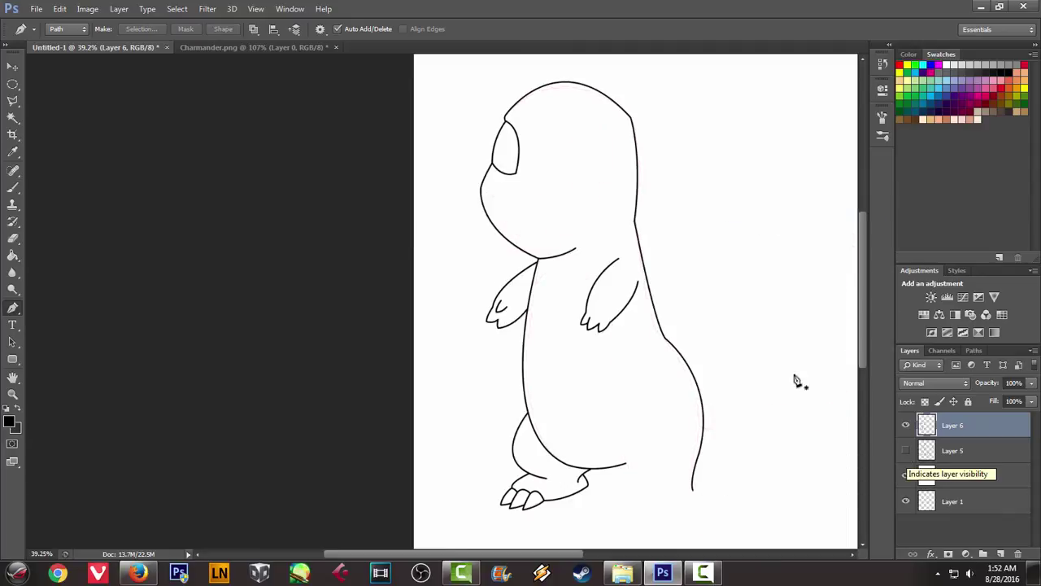
Begin a path from the head's top-right corner down the back, then undo the last anchor
{"action": "scroll", "coordinate": [640, 139], "scroll_direction": "up", "scroll_amount": 1}
{"action": "scroll", "coordinate": [638, 145], "scroll_direction": "up", "scroll_amount": 3}
{"action": "scroll", "coordinate": [639, 146], "scroll_direction": "up", "scroll_amount": 1}
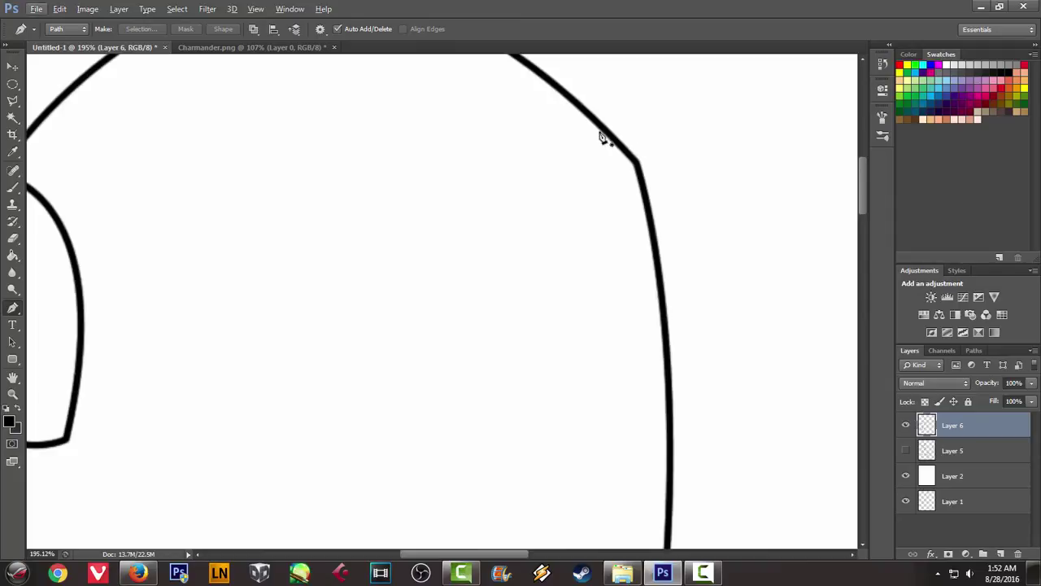
{"action": "left_click", "coordinate": [600, 129]}
{"action": "left_click_drag", "start_coordinate": [645, 203], "coordinate": [672, 267]}
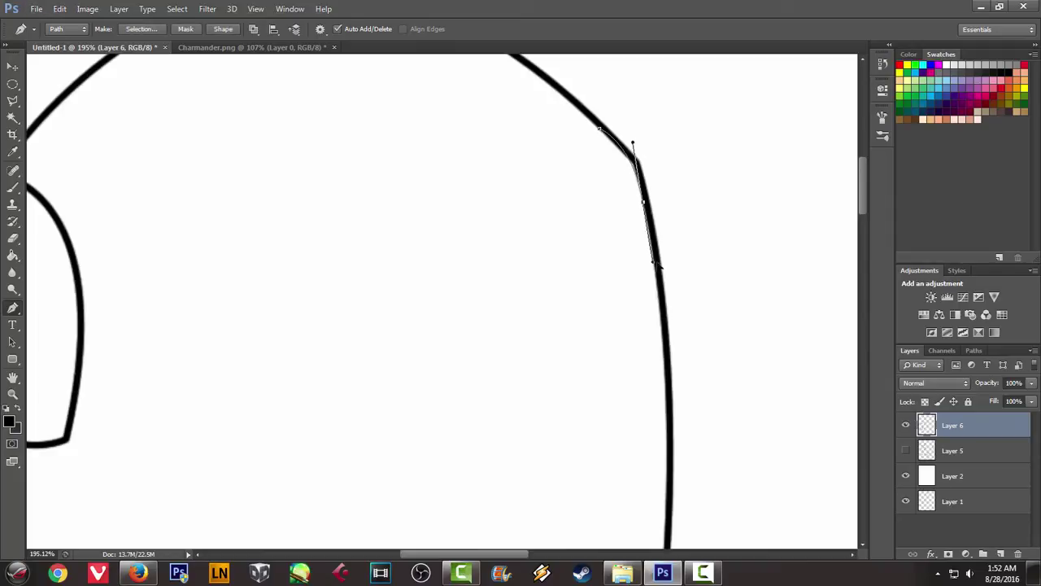
{"action": "key", "text": "ctrl+z"}
{"action": "key", "text": "ctrl+z"}
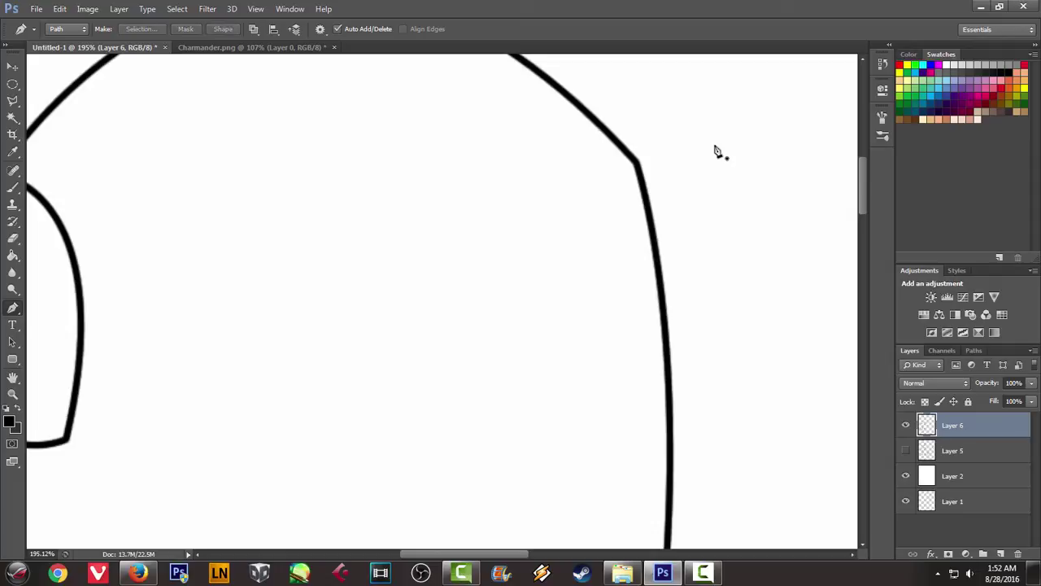
Erase the sharp head-to-back corner and start a new path at the erased line's end
{"action": "key", "text": "e"}
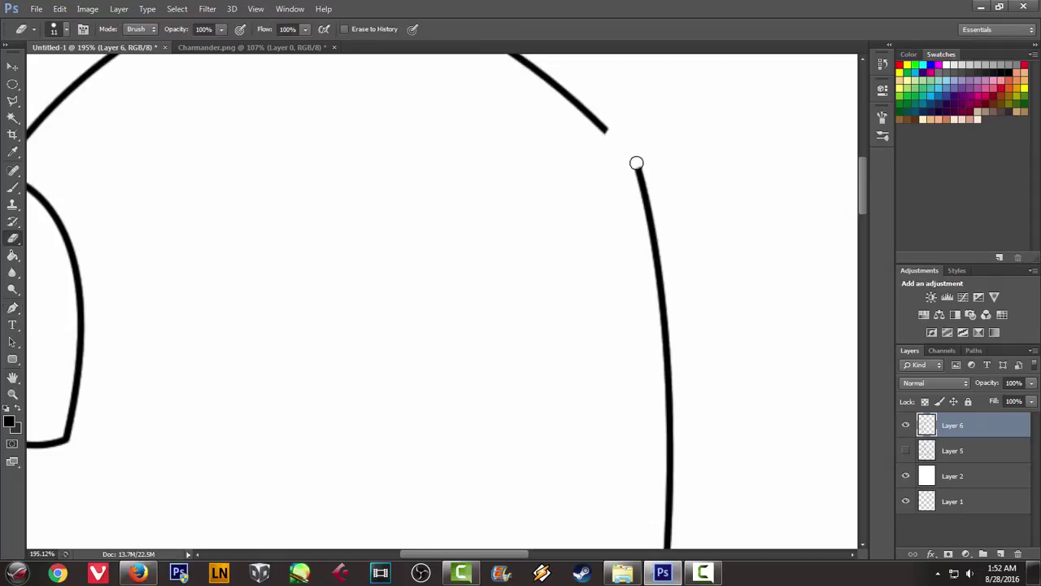
{"action": "scroll", "coordinate": [652, 150], "scroll_direction": "down", "scroll_amount": 2}
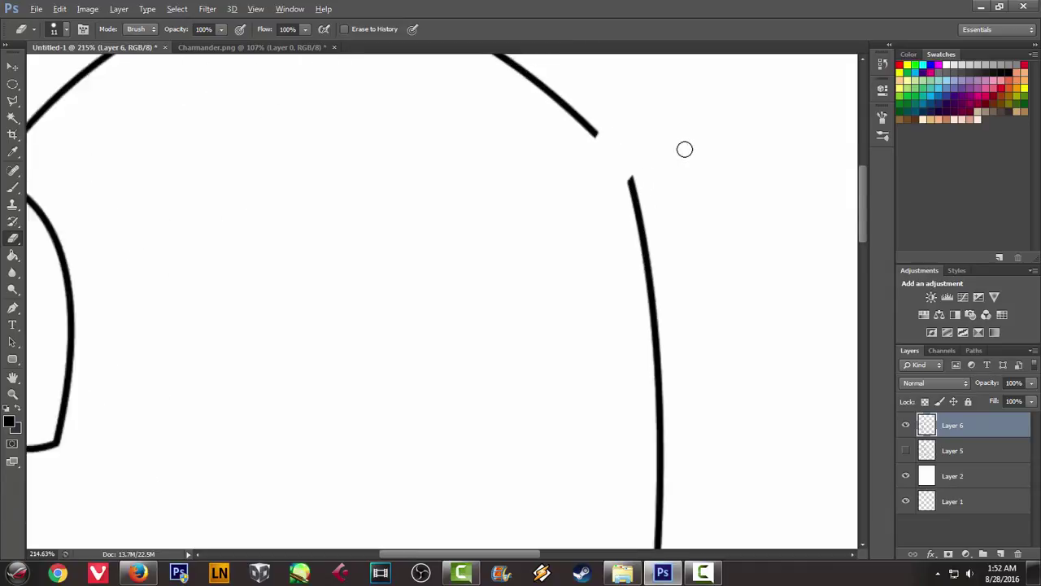
{"action": "scroll", "coordinate": [681, 154], "scroll_direction": "down", "scroll_amount": 2}
{"action": "scroll", "coordinate": [679, 155], "scroll_direction": "up", "scroll_amount": 3}
{"action": "scroll", "coordinate": [666, 169], "scroll_direction": "up", "scroll_amount": 2}
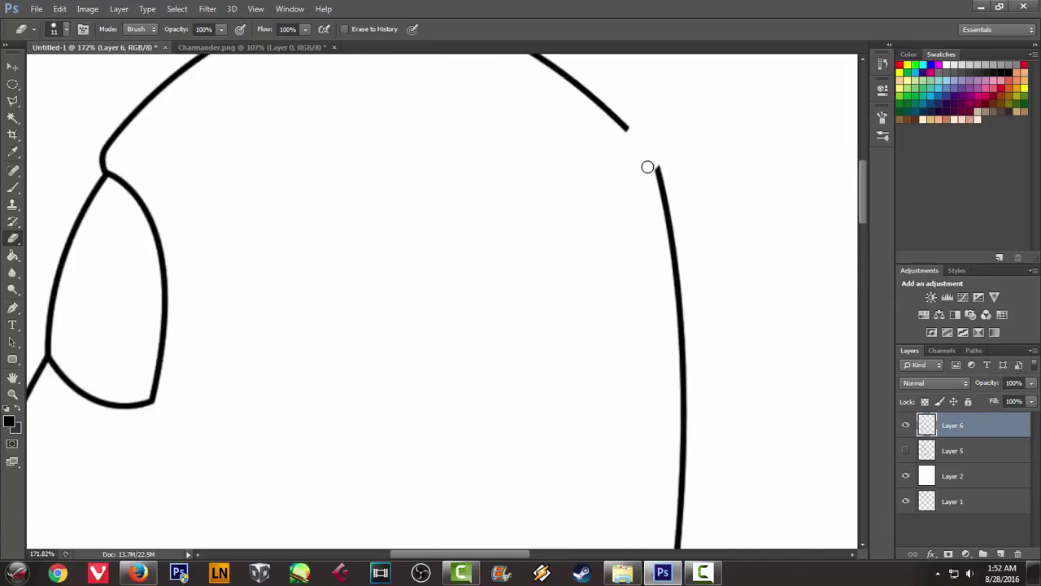
{"action": "key", "text": "p"}
{"action": "left_click", "coordinate": [622, 126]}
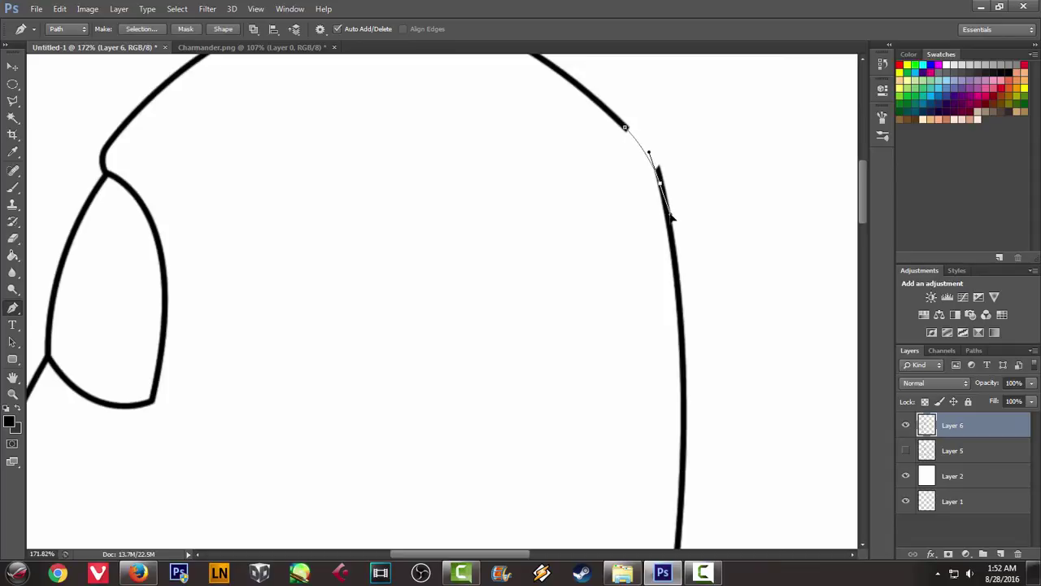
Stroke the head's right outline path in black and delete the path
{"action": "right_click", "coordinate": [697, 165]}
{"action": "left_click", "coordinate": [754, 235]}
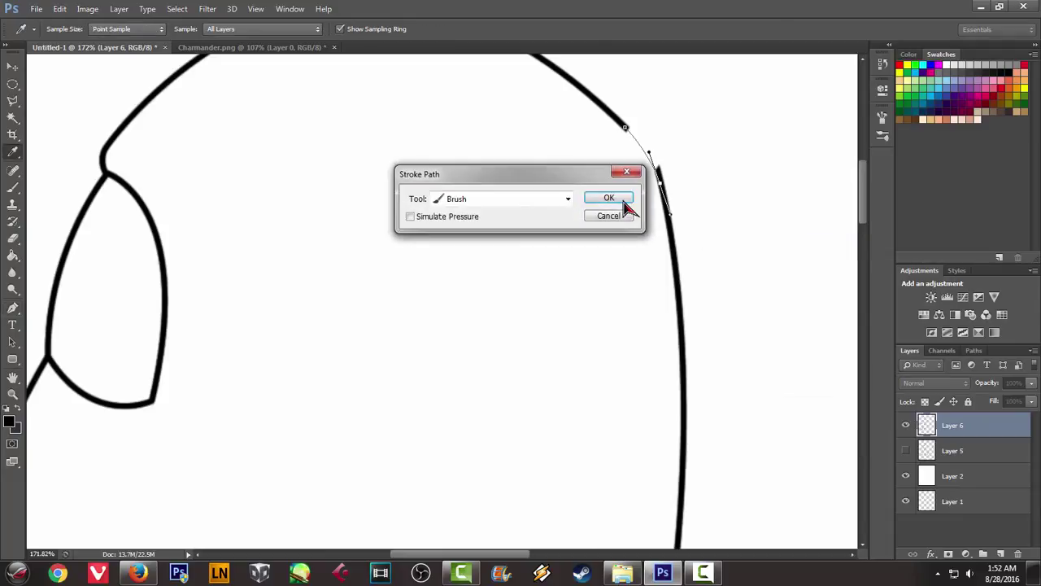
{"action": "key", "text": "Return"}
{"action": "right_click", "coordinate": [717, 149]}
{"action": "left_click", "coordinate": [739, 168]}
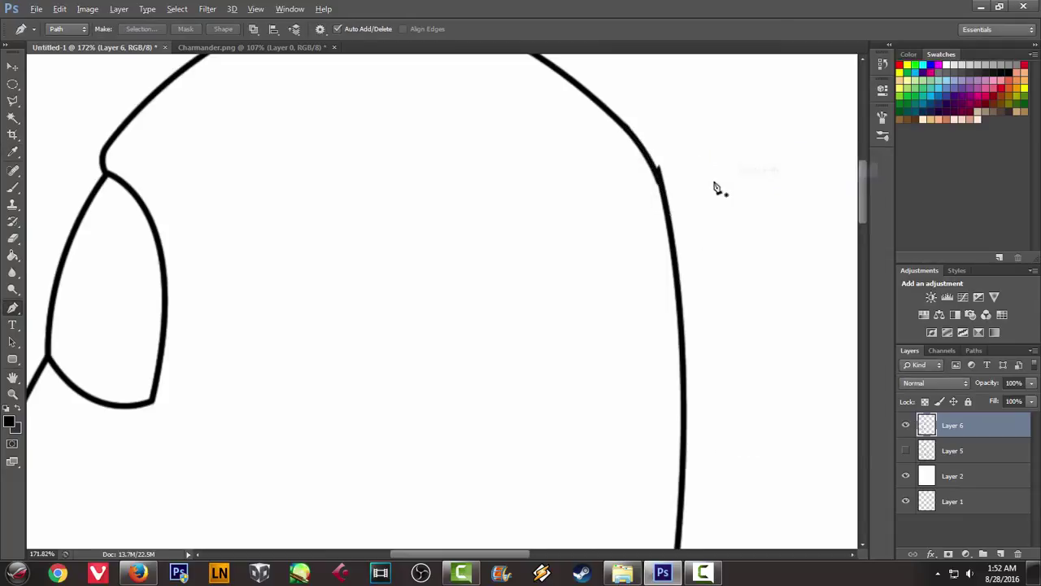
{"action": "scroll", "coordinate": [671, 180], "scroll_direction": "up", "scroll_amount": 4}
{"action": "scroll", "coordinate": [671, 180], "scroll_direction": "up", "scroll_amount": 2}
Erase the jagged notch where the head and back strokes meet
{"action": "key", "text": "e"}
{"action": "key", "text": "alt+e"}
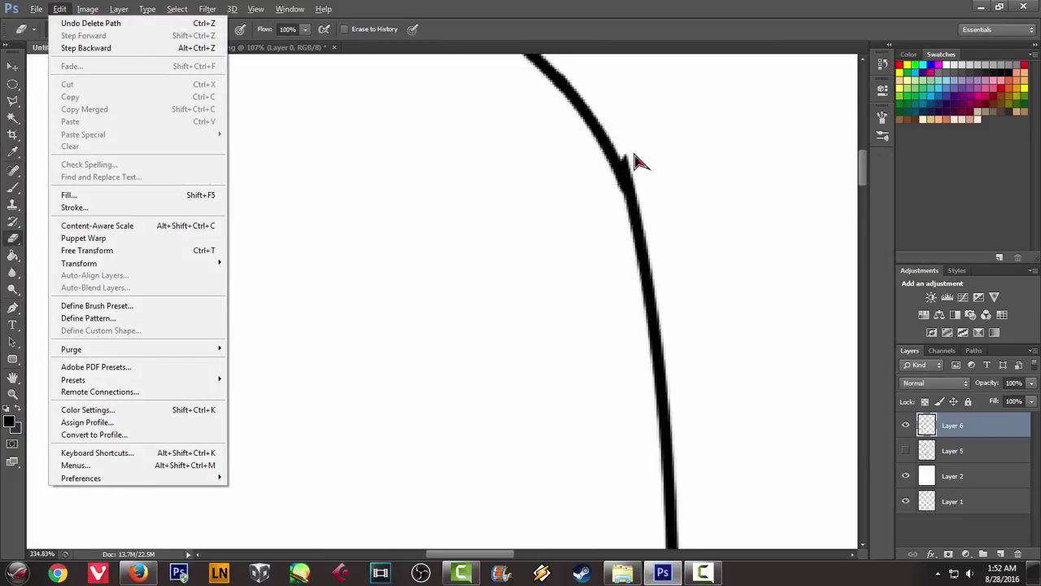
{"action": "key", "text": "Escape"}
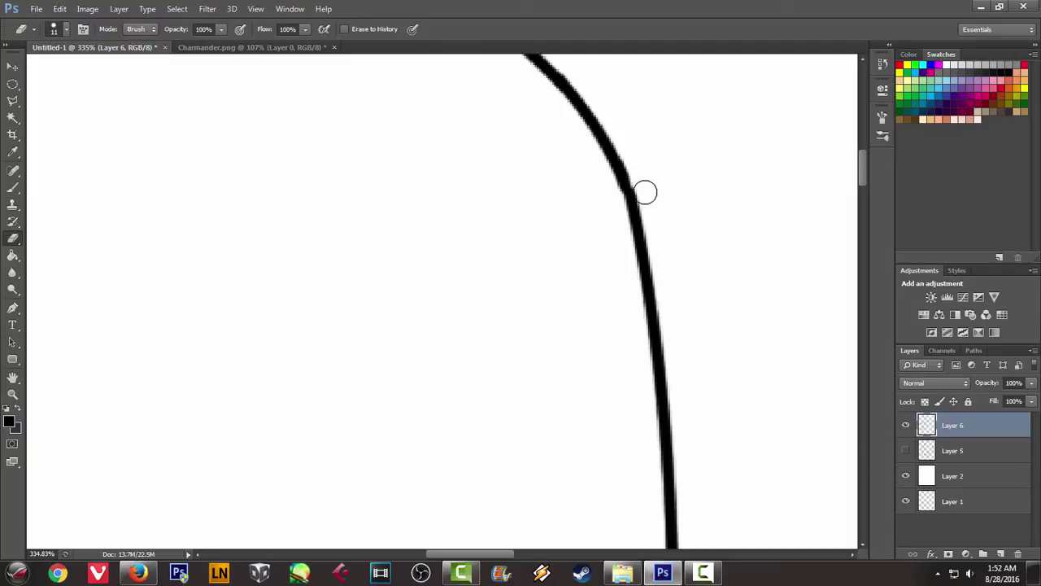
{"action": "left_click", "coordinate": [638, 166]}
{"action": "key", "text": "p"}
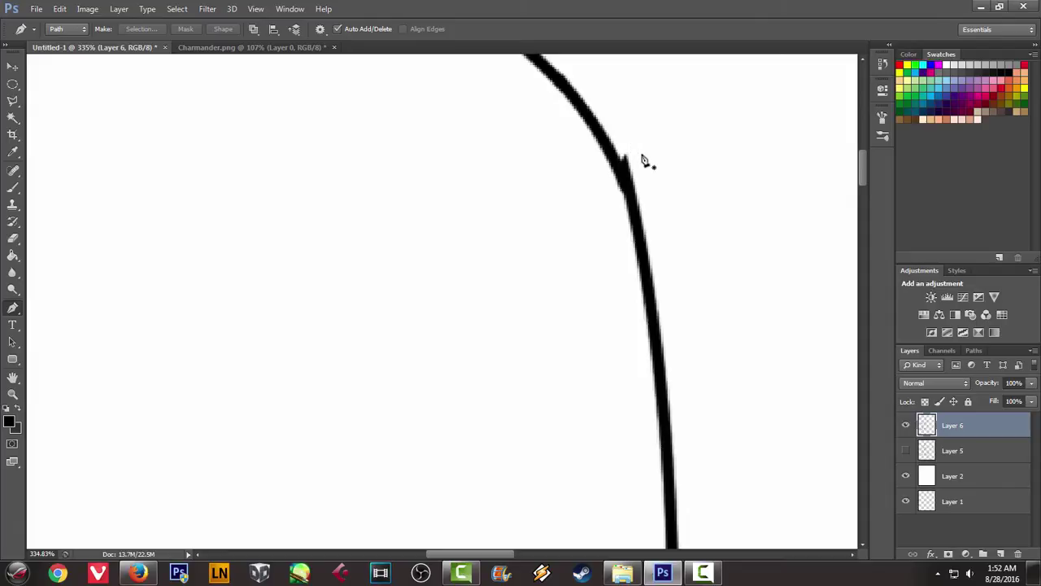
{"action": "key", "text": "e"}
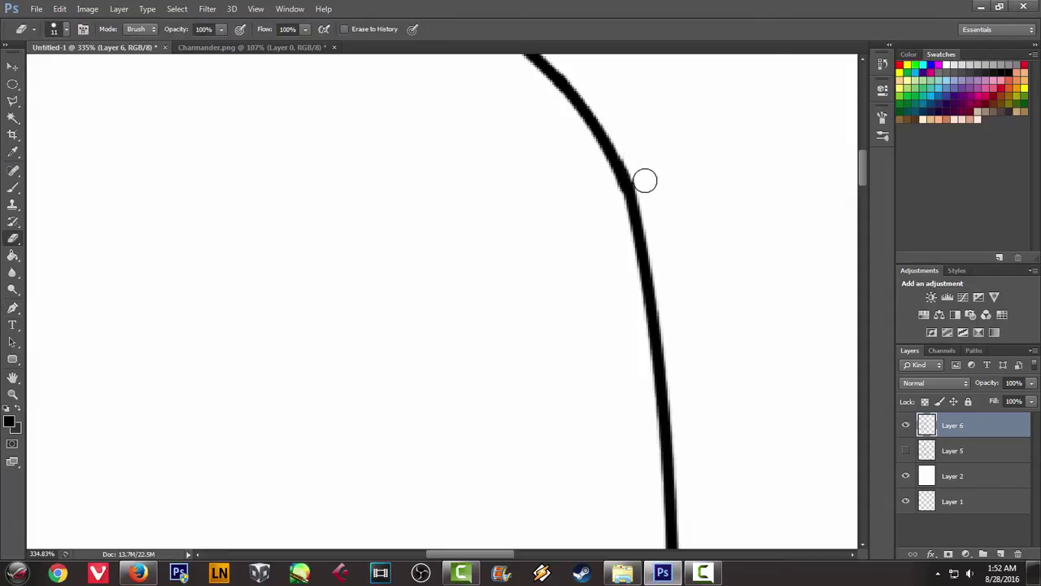
{"action": "scroll", "coordinate": [677, 184], "scroll_direction": "down", "scroll_amount": 2, "text": "alt"}
{"action": "scroll", "coordinate": [681, 184], "scroll_direction": "down", "scroll_amount": 4, "text": "alt"}
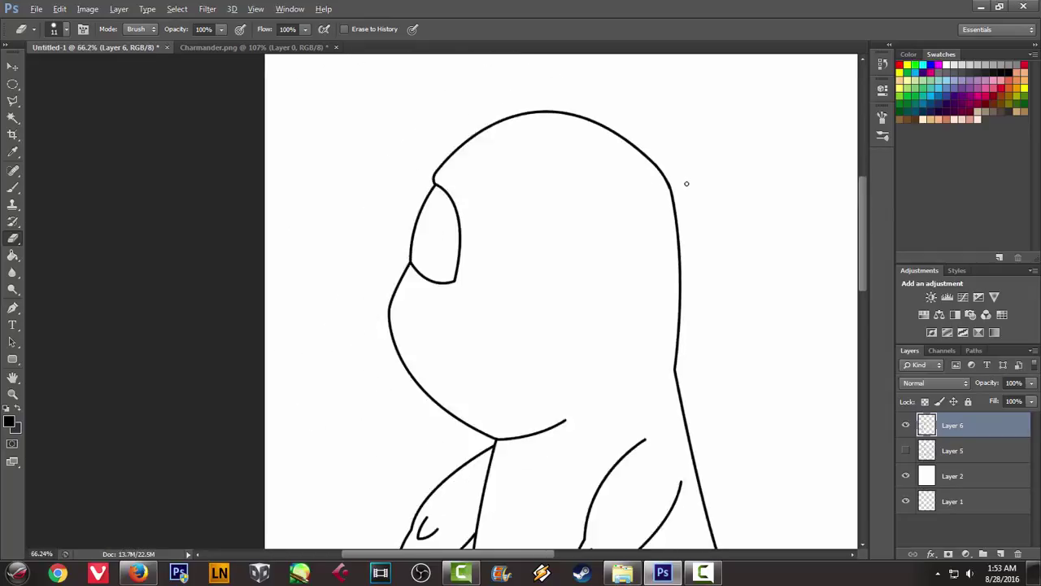
{"action": "scroll", "coordinate": [687, 185], "scroll_direction": "down", "scroll_amount": 3, "text": "alt"}
{"action": "scroll", "coordinate": [687, 191], "scroll_direction": "up", "scroll_amount": 3, "text": "alt"}
{"action": "scroll", "coordinate": [651, 214], "scroll_direction": "up", "scroll_amount": 3, "text": "alt"}
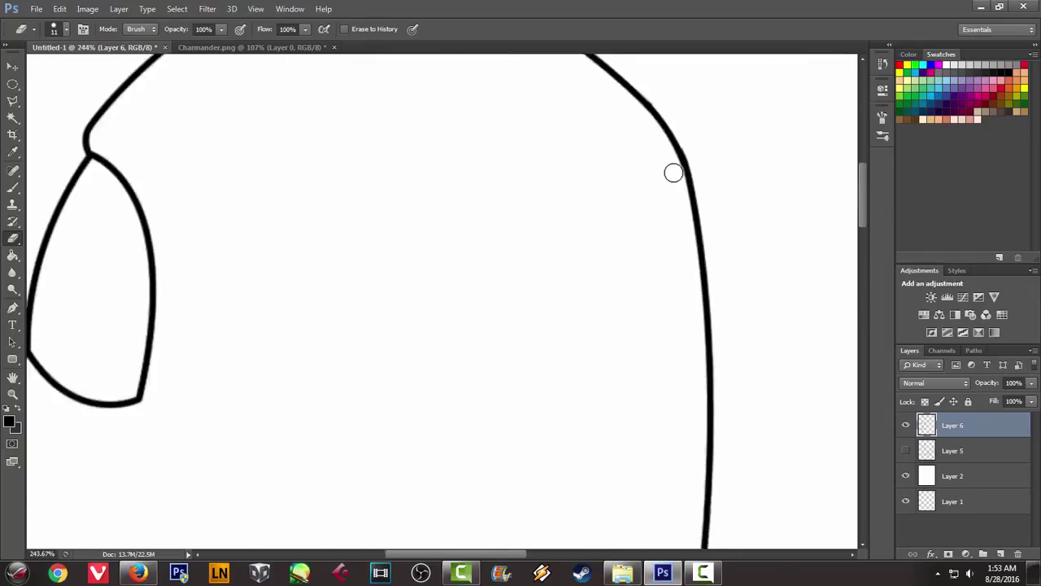
{"action": "scroll", "coordinate": [674, 170], "scroll_direction": "up", "scroll_amount": 3, "text": "alt"}
{"action": "left_click_drag", "start_coordinate": [667, 134], "coordinate": [681, 162]}
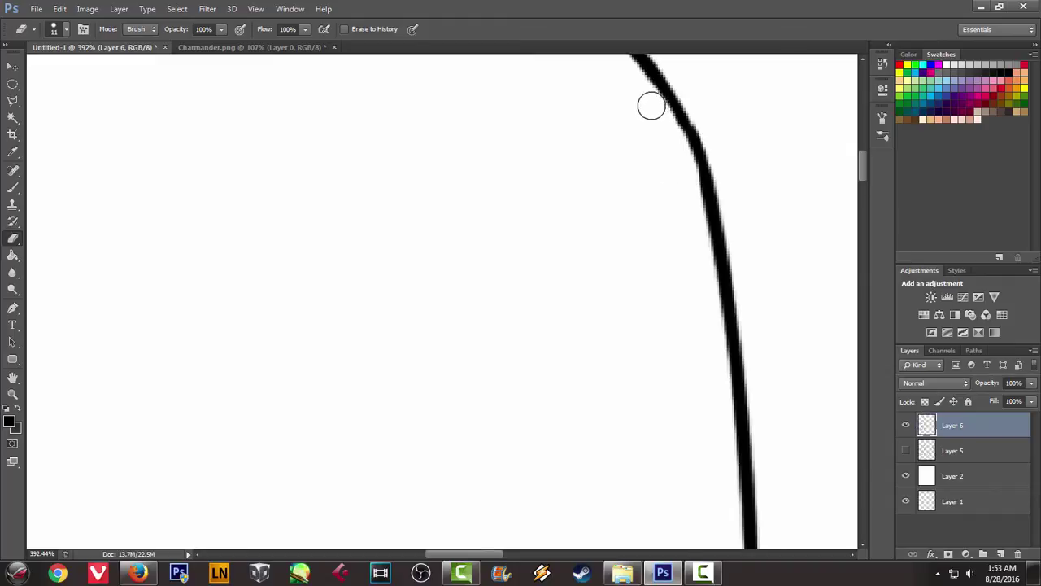
Make Layer 5's faded red guide sketch visible again
{"action": "scroll", "coordinate": [656, 188], "scroll_direction": "down", "scroll_amount": 5}
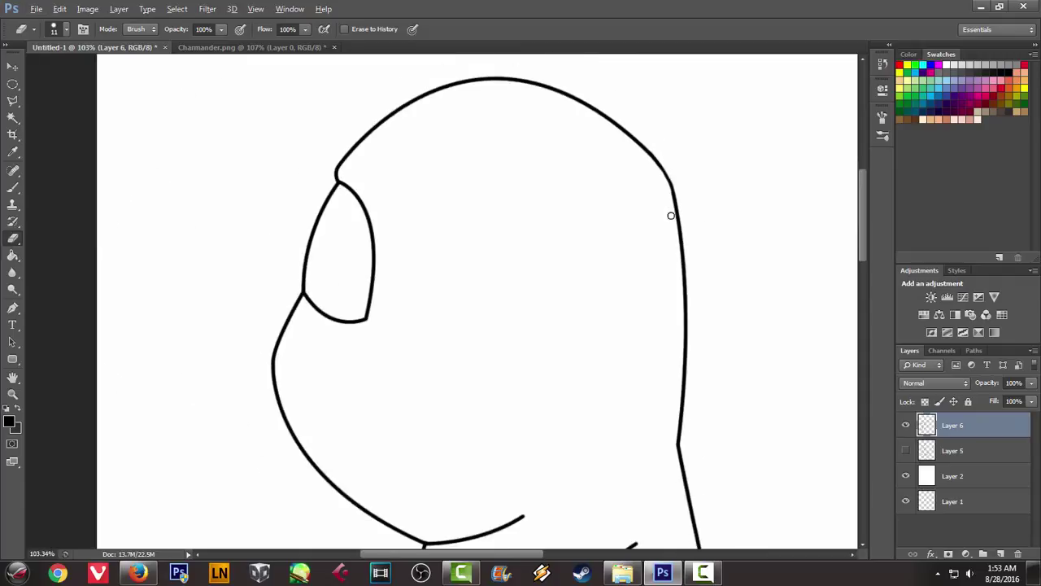
{"action": "scroll", "coordinate": [699, 216], "scroll_direction": "down", "scroll_amount": 3}
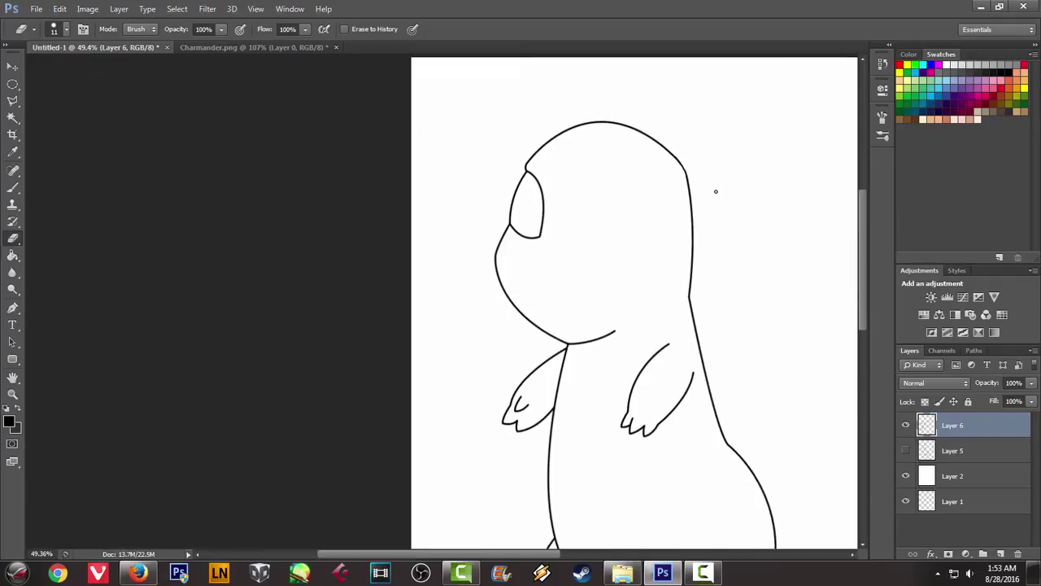
{"action": "scroll", "coordinate": [708, 195], "scroll_direction": "down", "scroll_amount": 1}
{"action": "scroll", "coordinate": [643, 199], "scroll_direction": "down", "scroll_amount": 2}
{"action": "scroll", "coordinate": [626, 199], "scroll_direction": "up", "scroll_amount": 1}
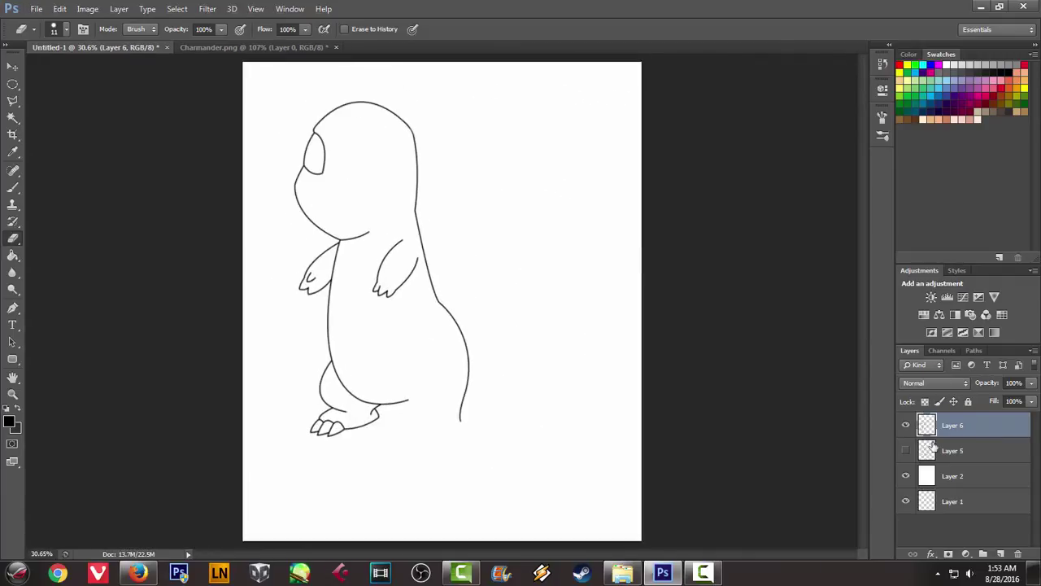
{"action": "left_click", "coordinate": [906, 451]}
Draw a Pen path along the inner belly guide down the right side
{"action": "scroll", "coordinate": [423, 379], "scroll_direction": "up", "scroll_amount": 2}
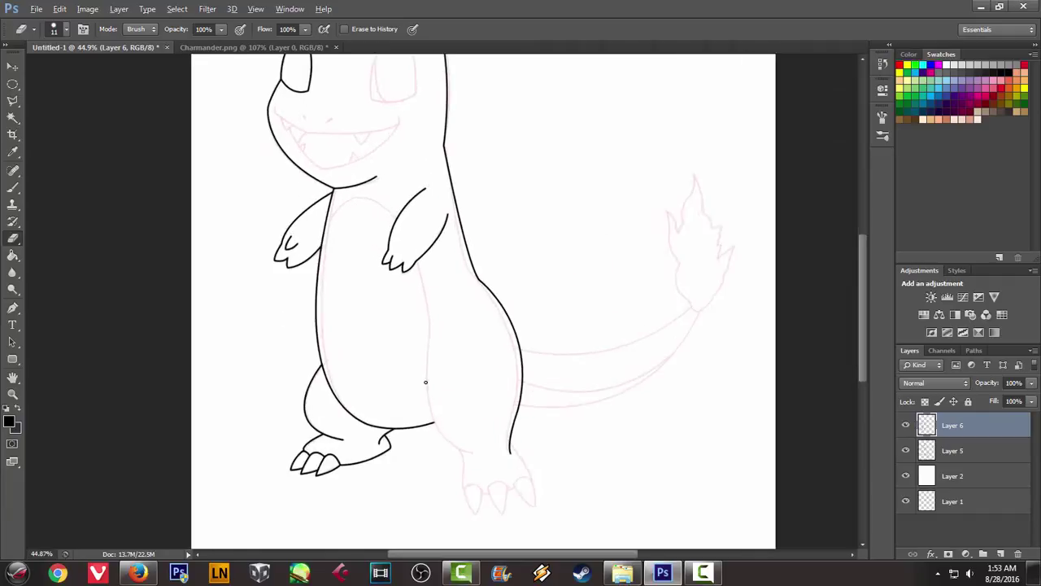
{"action": "scroll", "coordinate": [440, 365], "scroll_direction": "up", "scroll_amount": 2}
{"action": "scroll", "coordinate": [456, 385], "scroll_direction": "up", "scroll_amount": 2}
{"action": "scroll", "coordinate": [453, 384], "scroll_direction": "down", "scroll_amount": 2}
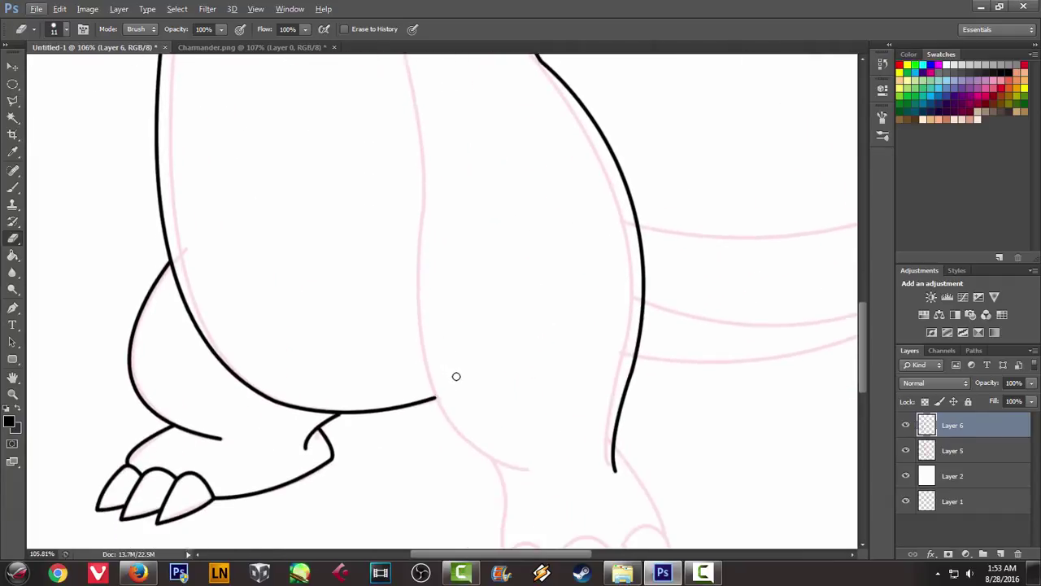
{"action": "key", "text": "p"}
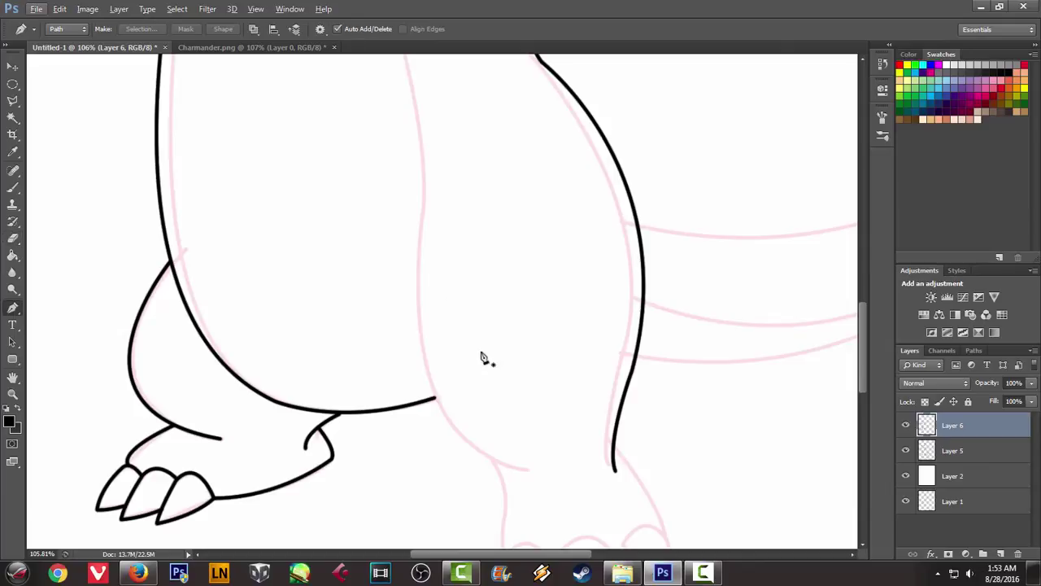
{"action": "scroll", "coordinate": [450, 342], "scroll_direction": "up", "scroll_amount": 1}
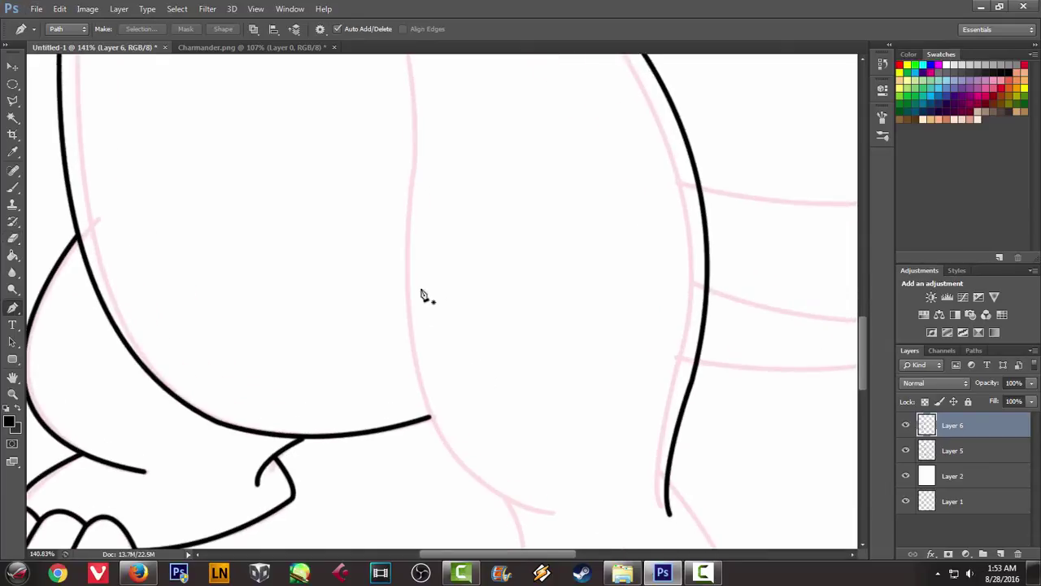
{"action": "left_click", "coordinate": [413, 168]}
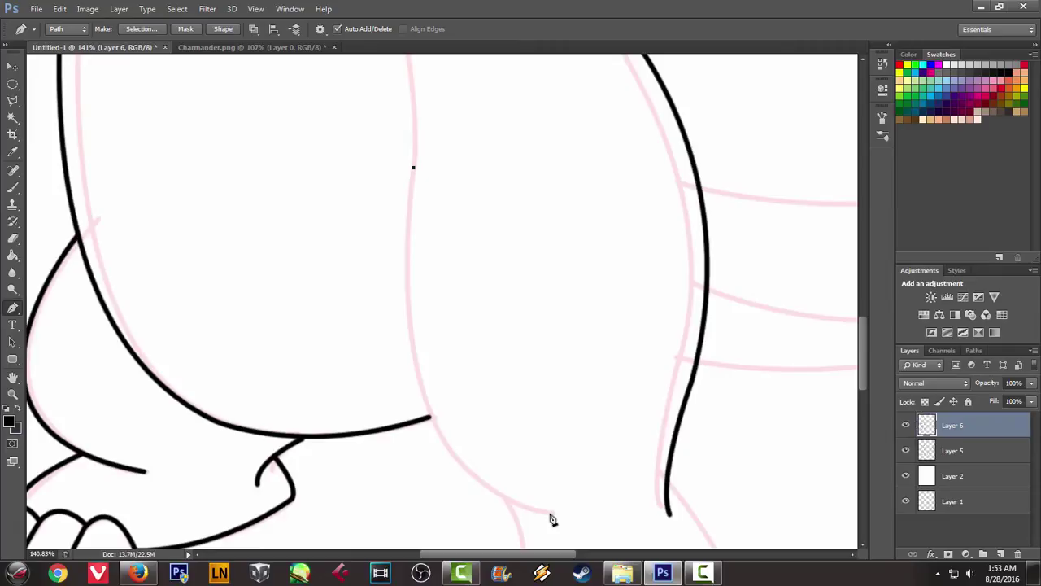
{"action": "left_click_drag", "start_coordinate": [556, 519], "coordinate": [779, 560]}
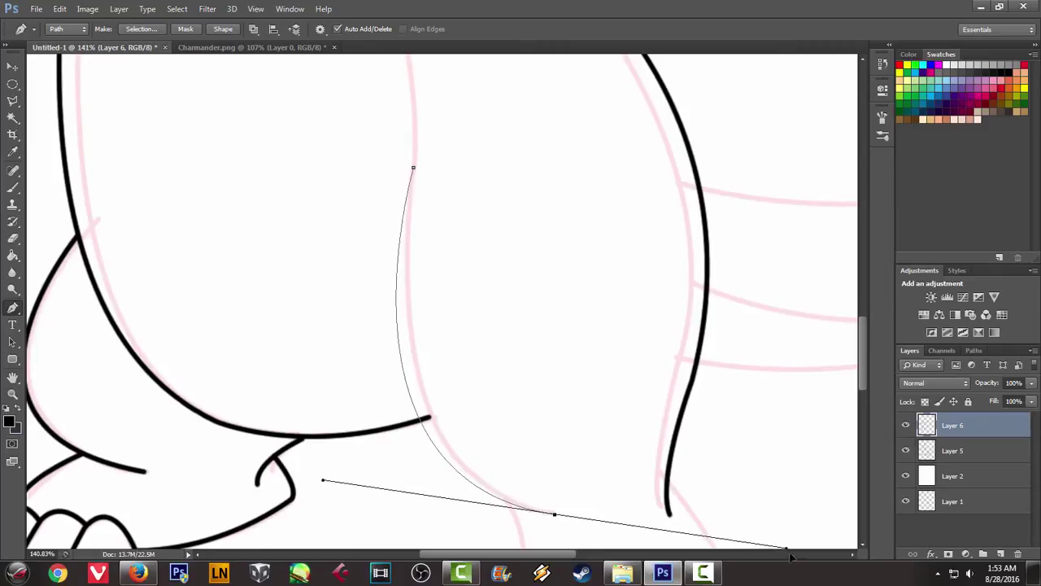
{"action": "left_click_drag", "start_coordinate": [779, 559], "coordinate": [759, 495]}
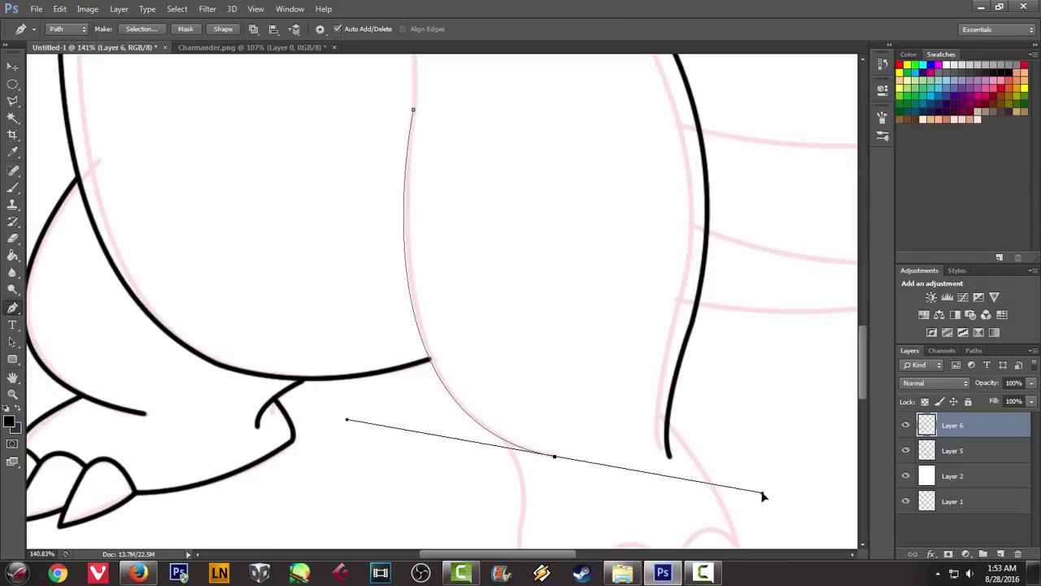
Stroke the belly path in black and delete the path
{"action": "right_click", "coordinate": [571, 247]}
{"action": "left_click", "coordinate": [609, 328]}
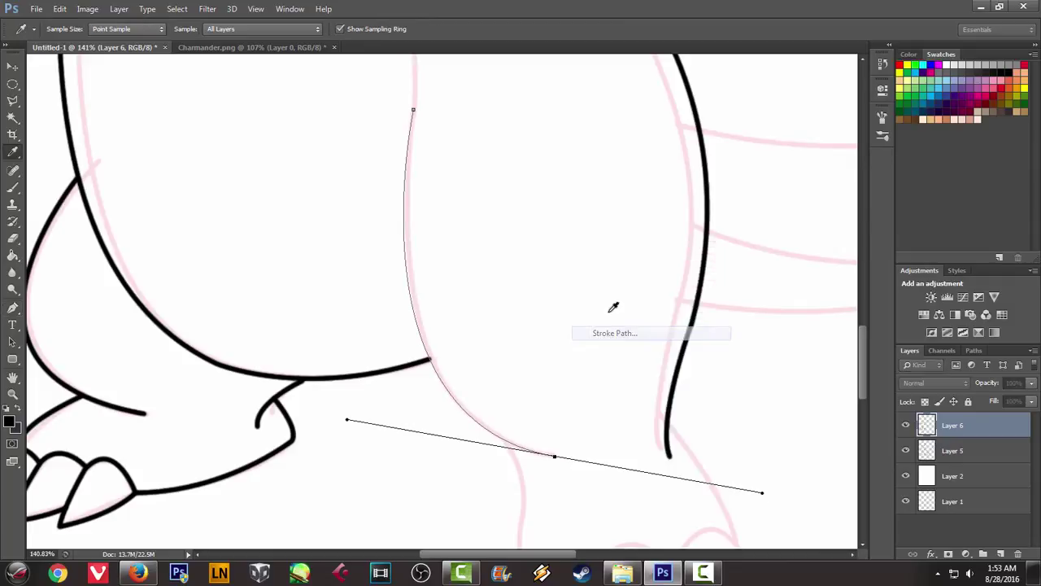
{"action": "left_click", "coordinate": [607, 200]}
{"action": "left_click", "coordinate": [606, 211]}
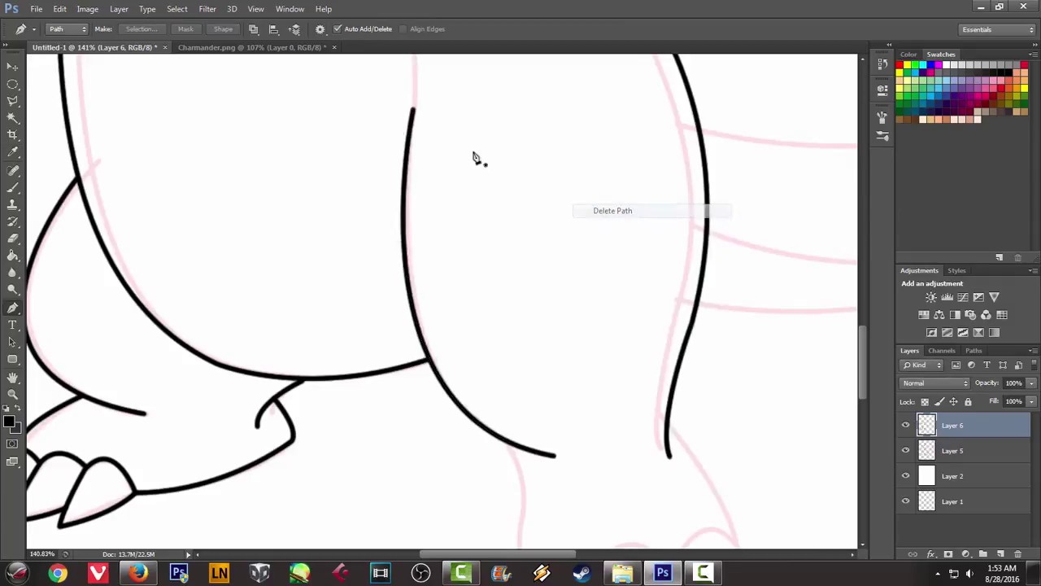
{"action": "scroll", "coordinate": [400, 128], "scroll_direction": "up", "scroll_amount": 1}
{"action": "scroll", "coordinate": [407, 127], "scroll_direction": "up", "scroll_amount": 3}
{"action": "scroll", "coordinate": [394, 112], "scroll_direction": "up", "scroll_amount": 2}
Ink a black curve from under the arm's claws down to the belly line
{"action": "left_click", "coordinate": [375, 81]}
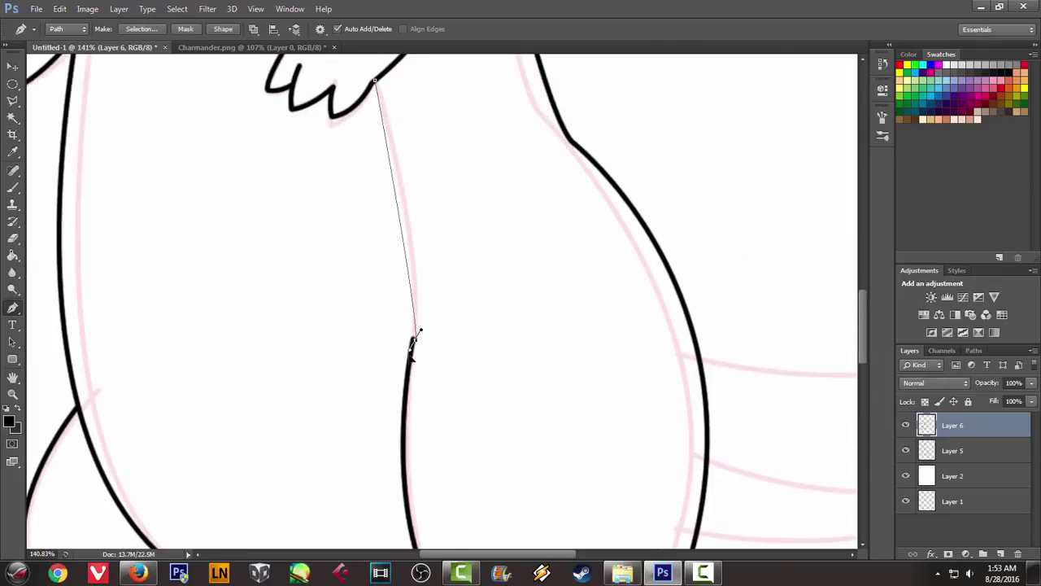
{"action": "left_click_drag", "start_coordinate": [413, 340], "coordinate": [399, 419]}
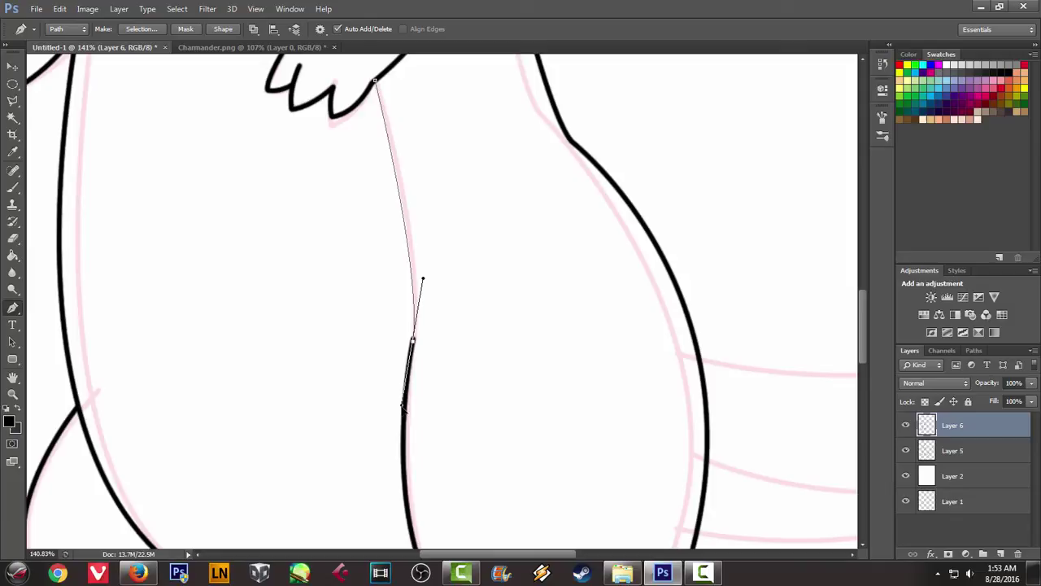
{"action": "right_click", "coordinate": [537, 180]}
{"action": "left_click", "coordinate": [612, 269]}
{"action": "left_click", "coordinate": [610, 207]}
{"action": "right_click", "coordinate": [561, 200]}
{"action": "left_click", "coordinate": [602, 221]}
Start a new path on the body's left outline bending along the upper belly guide
{"action": "scroll", "coordinate": [290, 139], "scroll_direction": "up", "scroll_amount": 1}
{"action": "scroll", "coordinate": [284, 116], "scroll_direction": "up", "scroll_amount": 2}
{"action": "scroll", "coordinate": [289, 118], "scroll_direction": "up", "scroll_amount": 3}
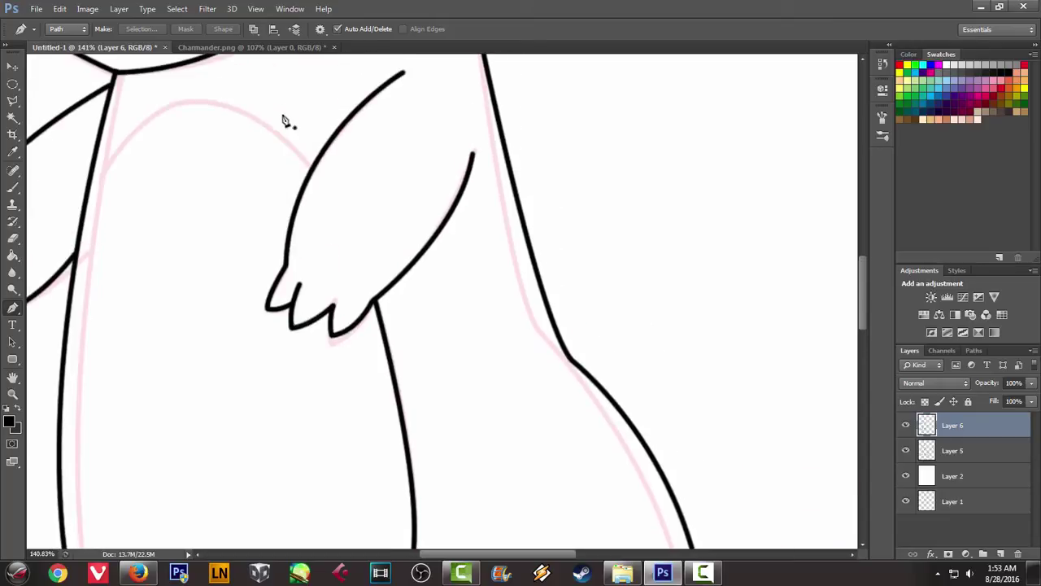
{"action": "scroll", "coordinate": [207, 212], "scroll_direction": "up", "scroll_amount": 1}
{"action": "left_click", "coordinate": [84, 234]}
{"action": "left_click_drag", "start_coordinate": [201, 133], "coordinate": [252, 151]}
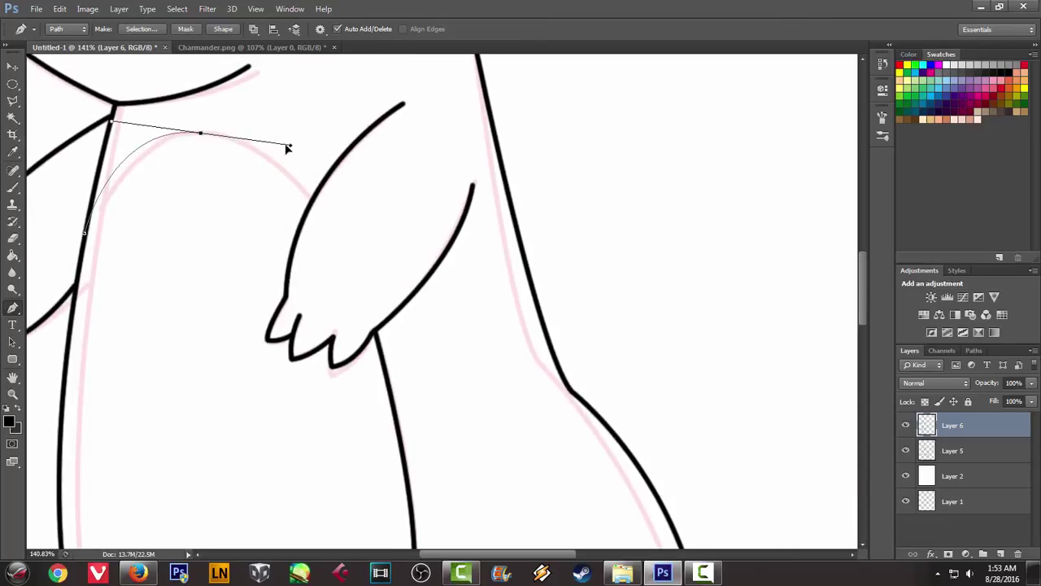
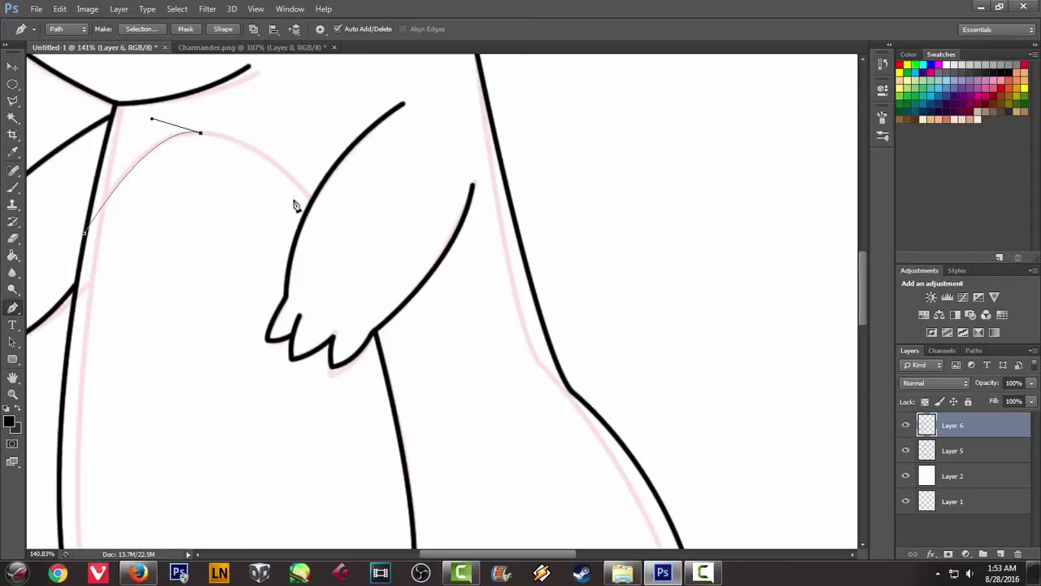
Stroke the curved chest outline between the arms in solid black, then remove its path
{"action": "left_click_drag", "start_coordinate": [311, 201], "coordinate": [363, 260]}
{"action": "right_click", "coordinate": [392, 130]}
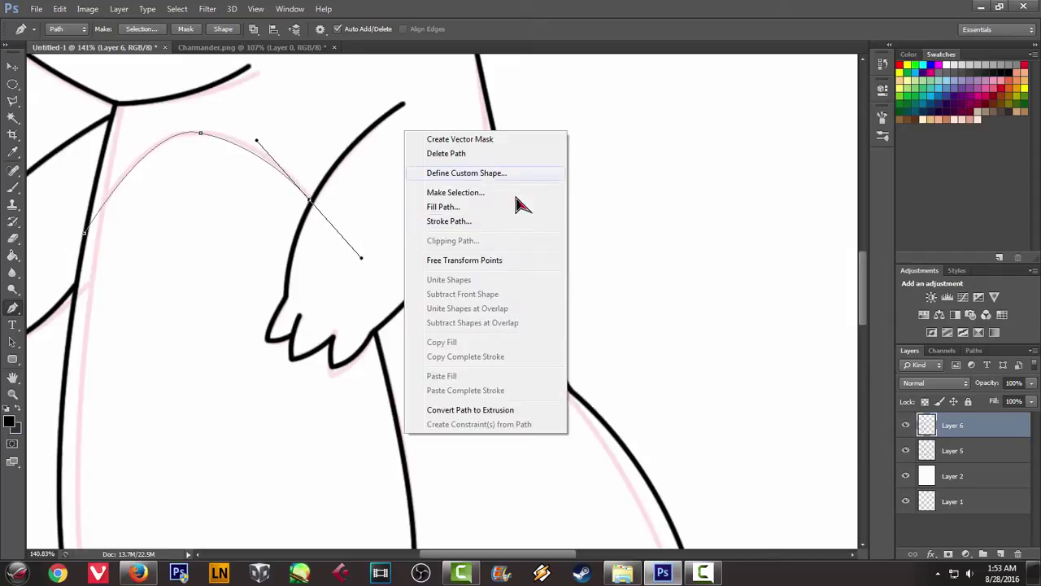
{"action": "left_click", "coordinate": [479, 220]}
{"action": "left_click", "coordinate": [610, 200]}
{"action": "right_click", "coordinate": [485, 160]}
{"action": "left_click", "coordinate": [514, 180]}
Ink a short black line joining the chest outline to the arm, then remove its path
{"action": "key", "text": "p"}
{"action": "scroll", "coordinate": [398, 191], "scroll_direction": "down", "scroll_amount": 2}
{"action": "scroll", "coordinate": [379, 217], "scroll_direction": "up", "scroll_amount": 2}
{"action": "scroll", "coordinate": [378, 219], "scroll_direction": "up", "scroll_amount": 3}
{"action": "left_click", "coordinate": [370, 209]}
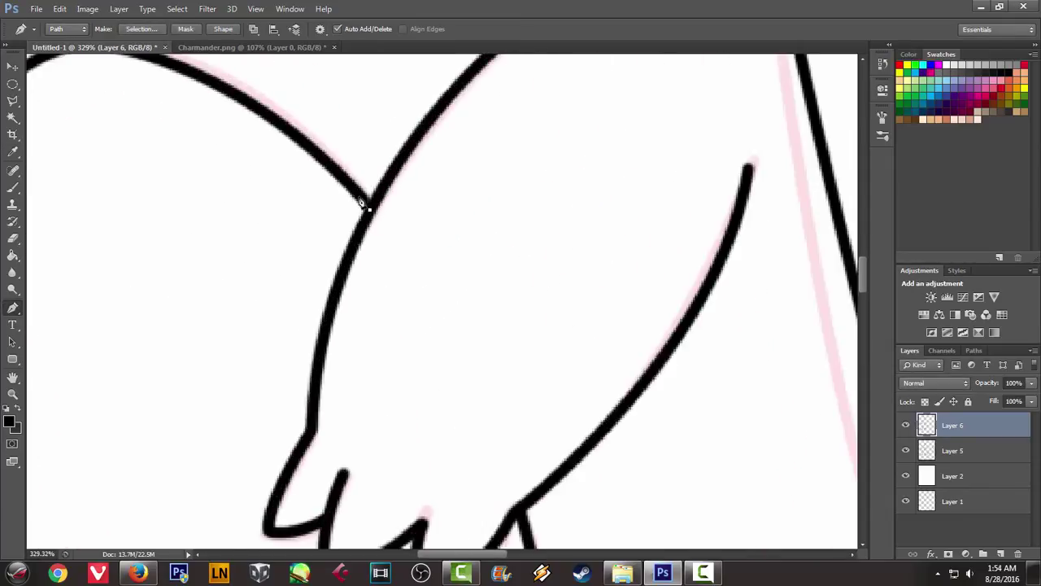
{"action": "right_click", "coordinate": [467, 209]}
{"action": "left_click", "coordinate": [551, 295]}
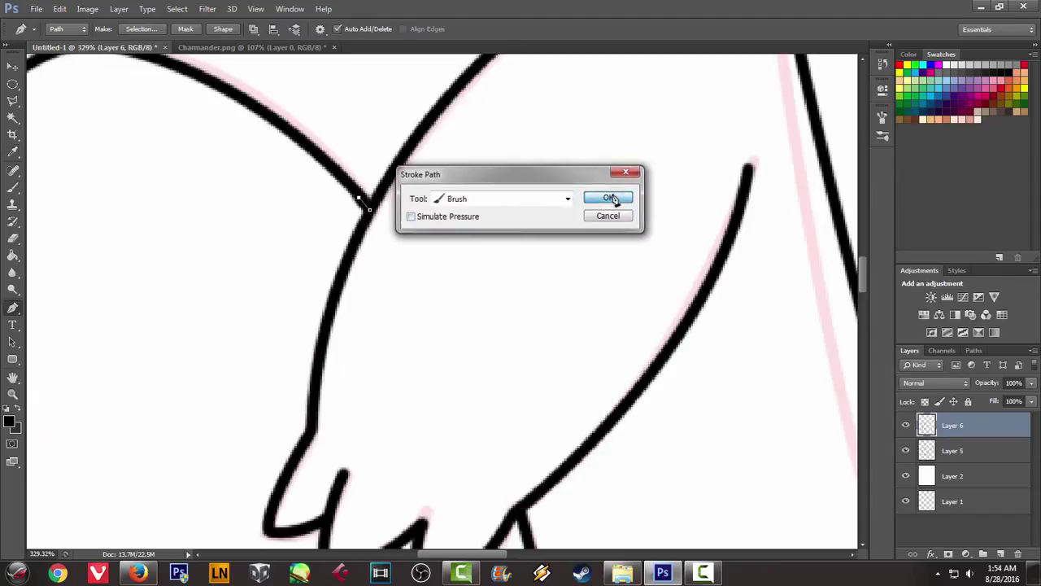
{"action": "left_click", "coordinate": [612, 199]}
{"action": "right_click", "coordinate": [614, 198]}
{"action": "left_click", "coordinate": [641, 215]}
{"action": "scroll", "coordinate": [453, 291], "scroll_direction": "down", "scroll_amount": 3}
{"action": "scroll", "coordinate": [450, 293], "scroll_direction": "down", "scroll_amount": 4}
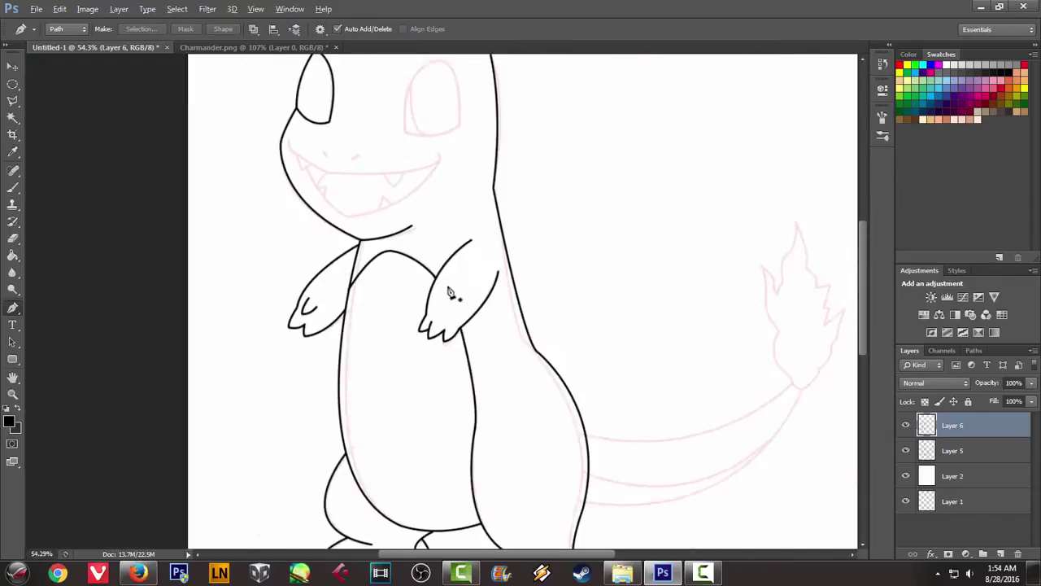
{"action": "scroll", "coordinate": [453, 294], "scroll_direction": "down", "scroll_amount": 2}
{"action": "scroll", "coordinate": [458, 287], "scroll_direction": "up", "scroll_amount": 2}
{"action": "scroll", "coordinate": [423, 286], "scroll_direction": "up", "scroll_amount": 2}
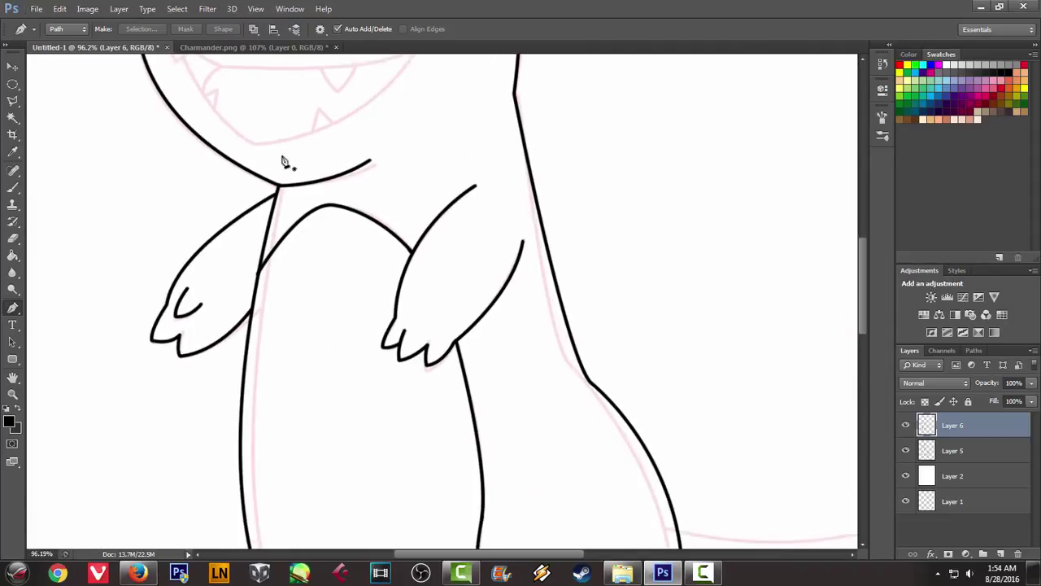
{"action": "scroll", "coordinate": [252, 131], "scroll_direction": "up", "scroll_amount": 2}
{"action": "scroll", "coordinate": [277, 124], "scroll_direction": "up", "scroll_amount": 2}
{"action": "scroll", "coordinate": [317, 110], "scroll_direction": "up", "scroll_amount": 2}
{"action": "scroll", "coordinate": [366, 138], "scroll_direction": "up", "scroll_amount": 2}
{"action": "scroll", "coordinate": [399, 155], "scroll_direction": "up", "scroll_amount": 2}
{"action": "scroll", "coordinate": [396, 139], "scroll_direction": "up", "scroll_amount": 1}
Trace the right eye as a closed corner-anchored path and stroke it solid black
{"action": "left_click", "coordinate": [442, 101]}
{"action": "mouse_move", "coordinate": [318, 372]}
{"action": "left_mouse_down"}
{"action": "mouse_move", "coordinate": [333, 498]}
{"action": "mouse_move", "coordinate": [350, 497]}
{"action": "left_mouse_up"}
{"action": "scroll", "coordinate": [398, 234], "scroll_direction": "up", "scroll_amount": 2}
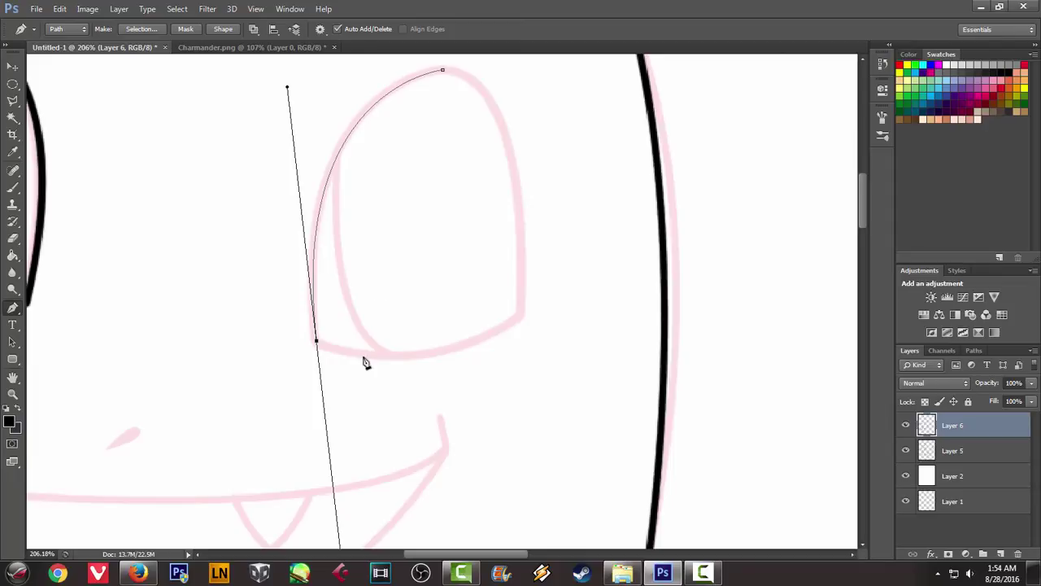
{"action": "left_click", "coordinate": [316, 343], "text": "alt"}
{"action": "left_click_drag", "start_coordinate": [521, 317], "coordinate": [635, 241]}
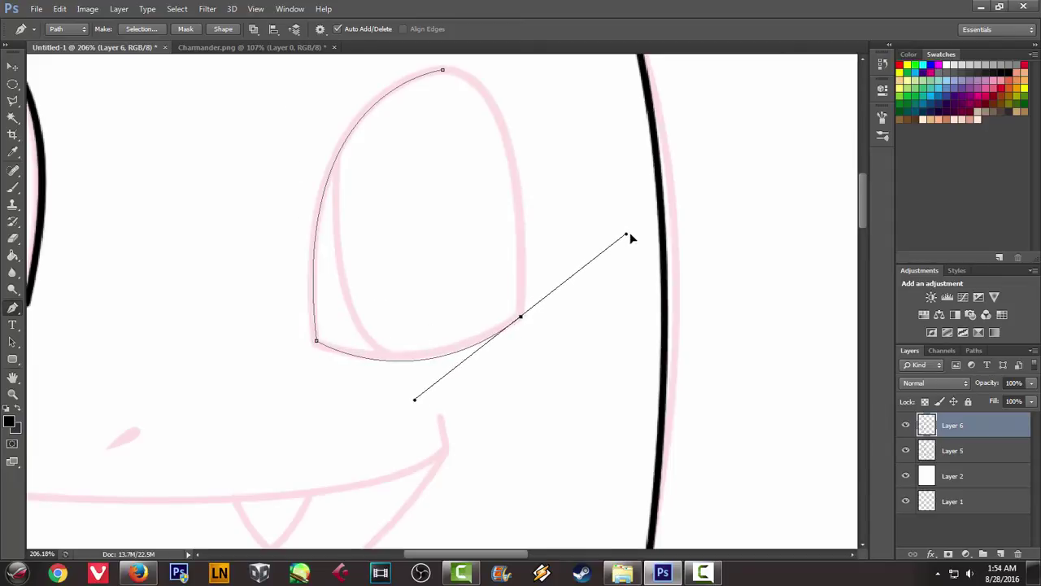
{"action": "left_click", "coordinate": [521, 317], "text": "alt"}
{"action": "left_click_drag", "start_coordinate": [443, 73], "coordinate": [344, 79]}
{"action": "key", "text": "Escape"}
{"action": "right_click", "coordinate": [610, 195]}
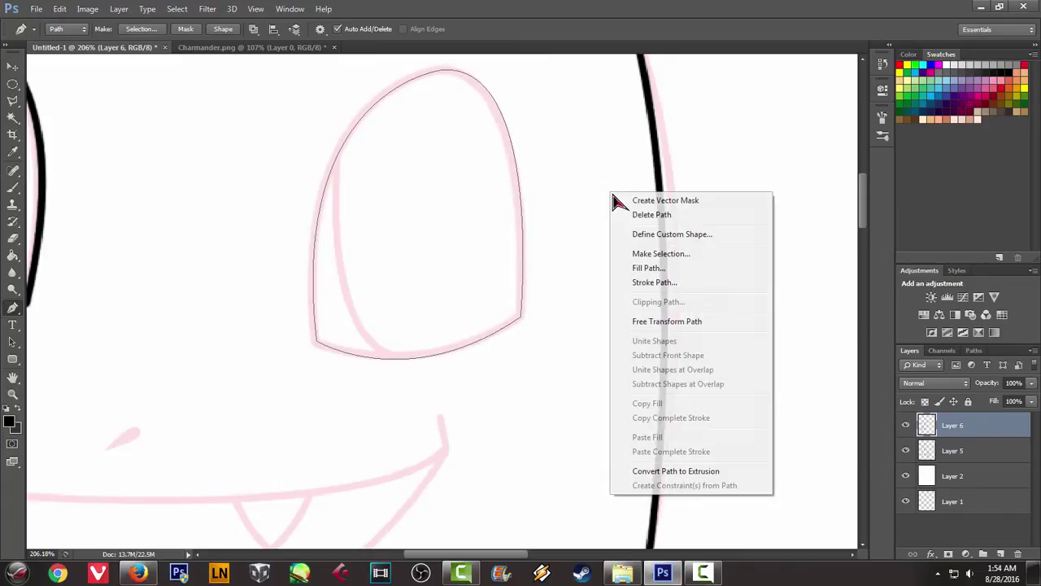
{"action": "left_click", "coordinate": [655, 285]}
{"action": "left_click", "coordinate": [609, 199]}
{"action": "right_click", "coordinate": [602, 175]}
{"action": "left_click", "coordinate": [627, 198]}
Stroke the inner curved eye line in black, running down to the eye's lower edge
{"action": "left_click", "coordinate": [341, 147]}
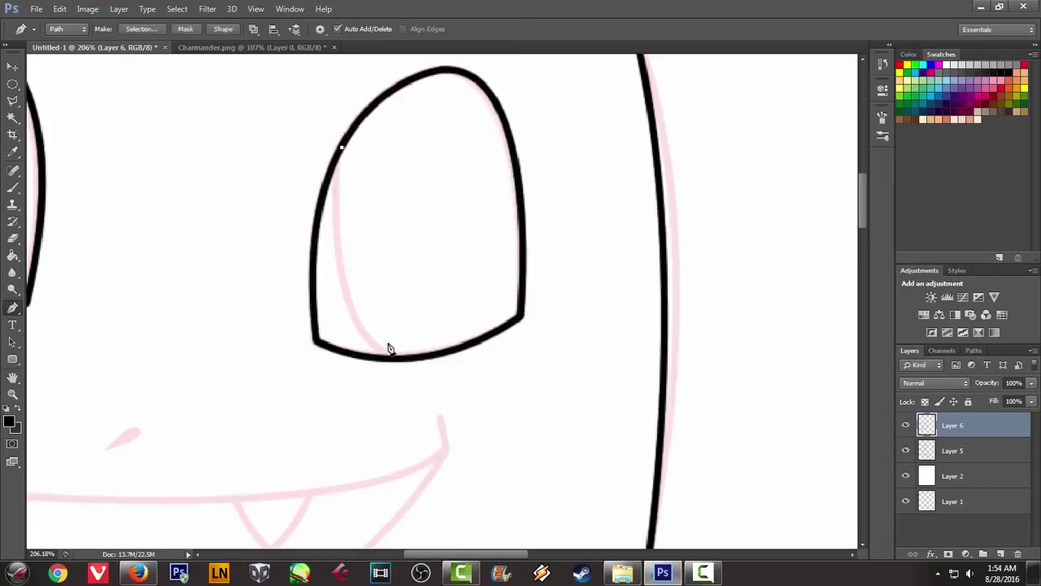
{"action": "left_click_drag", "start_coordinate": [390, 355], "coordinate": [470, 388]}
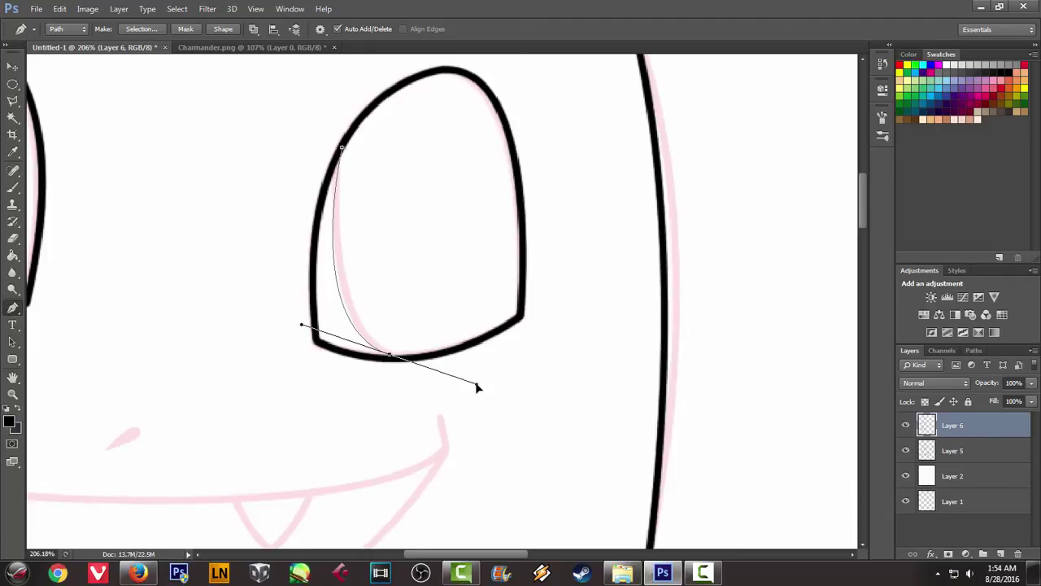
{"action": "right_click", "coordinate": [454, 210]}
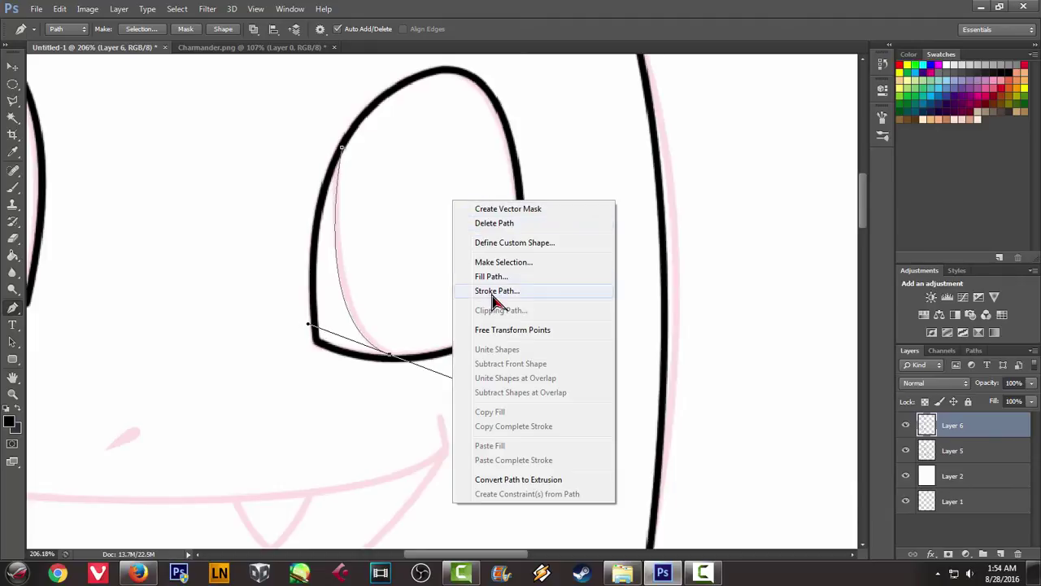
{"action": "left_click", "coordinate": [500, 289]}
{"action": "left_click", "coordinate": [609, 200]}
{"action": "right_click", "coordinate": [483, 209]}
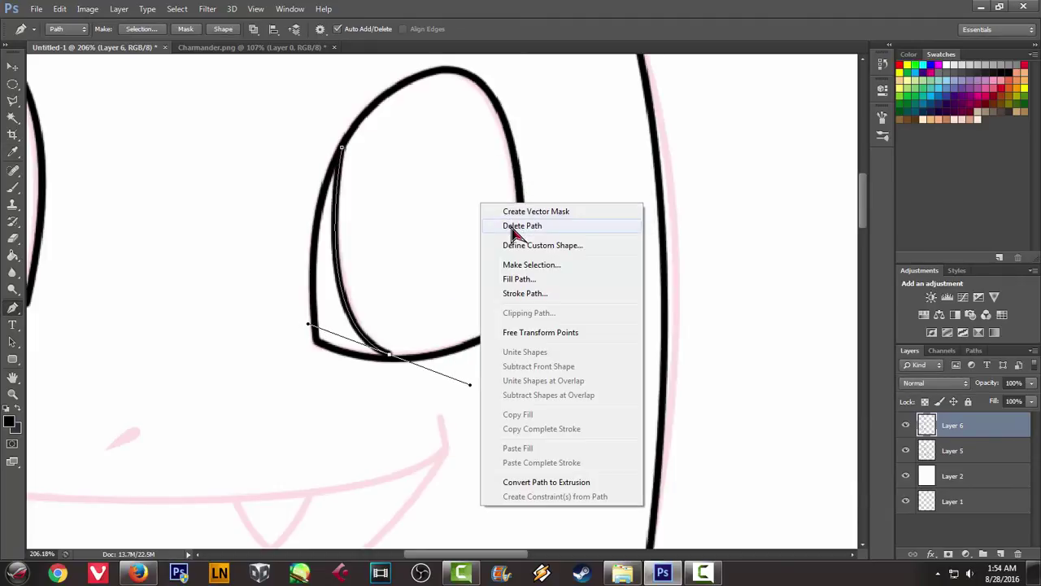
{"action": "left_click", "coordinate": [506, 223]}
{"action": "scroll", "coordinate": [463, 228], "scroll_direction": "down", "scroll_amount": 3}
{"action": "scroll", "coordinate": [468, 228], "scroll_direction": "down", "scroll_amount": 2}
{"action": "scroll", "coordinate": [460, 298], "scroll_direction": "up", "scroll_amount": 2}
{"action": "scroll", "coordinate": [409, 302], "scroll_direction": "up", "scroll_amount": 2}
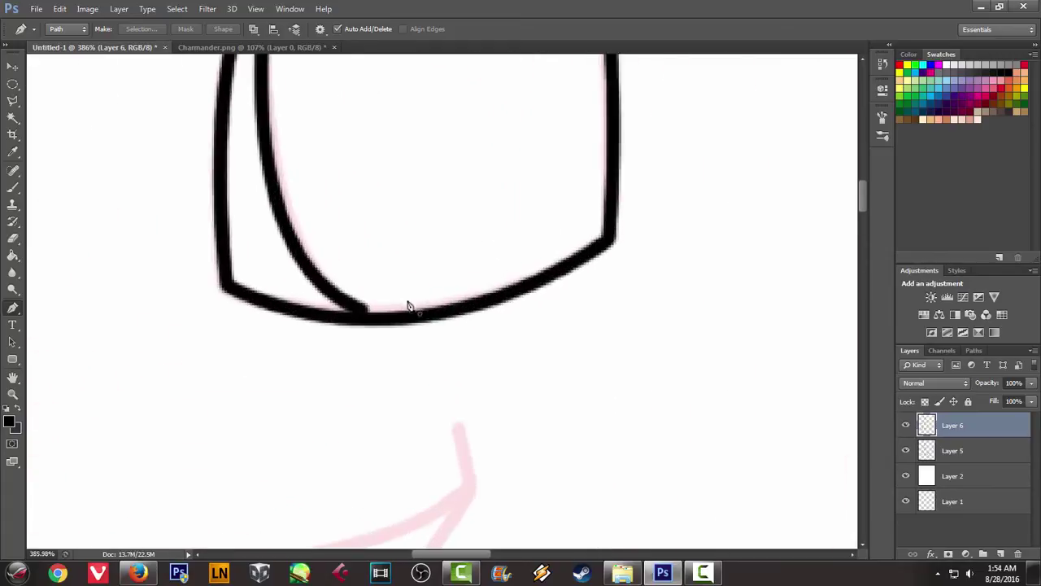
{"action": "scroll", "coordinate": [376, 317], "scroll_direction": "up", "scroll_amount": 2}
{"action": "key", "text": "b"}
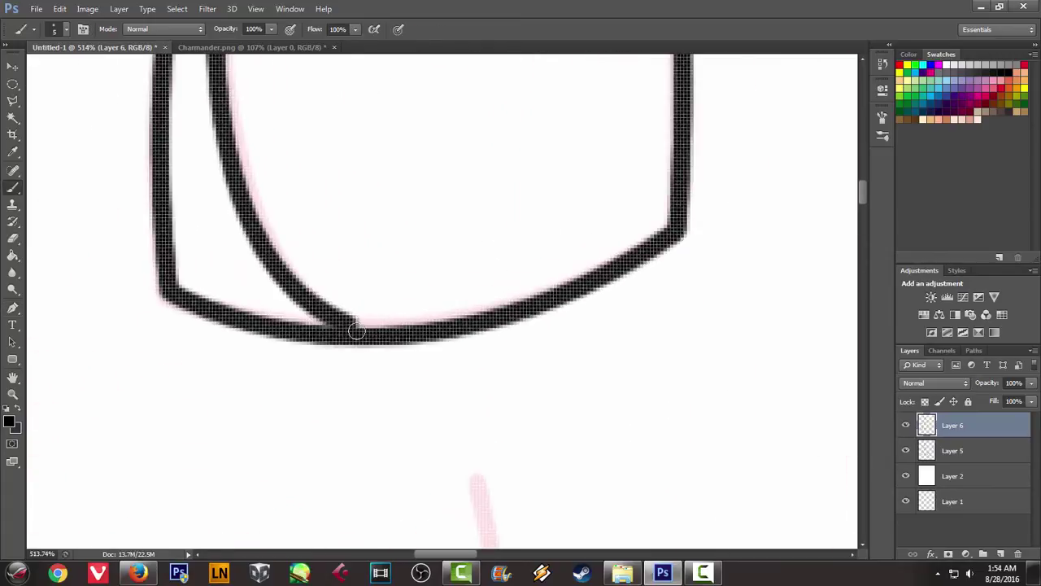
{"action": "scroll", "coordinate": [429, 330], "scroll_direction": "down", "scroll_amount": 2}
{"action": "scroll", "coordinate": [435, 328], "scroll_direction": "down", "scroll_amount": 4}
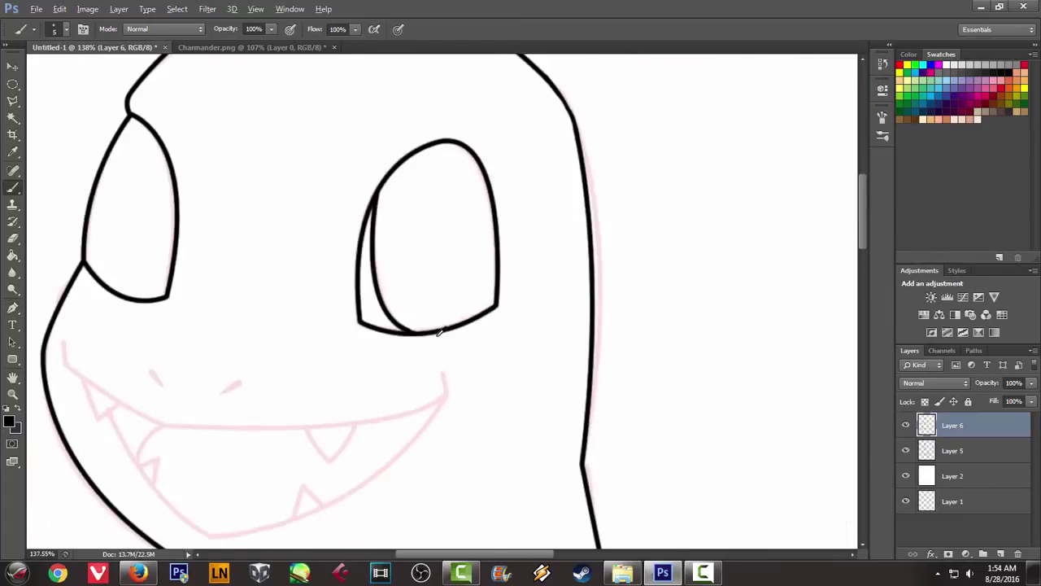
{"action": "scroll", "coordinate": [456, 341], "scroll_direction": "down", "scroll_amount": 1}
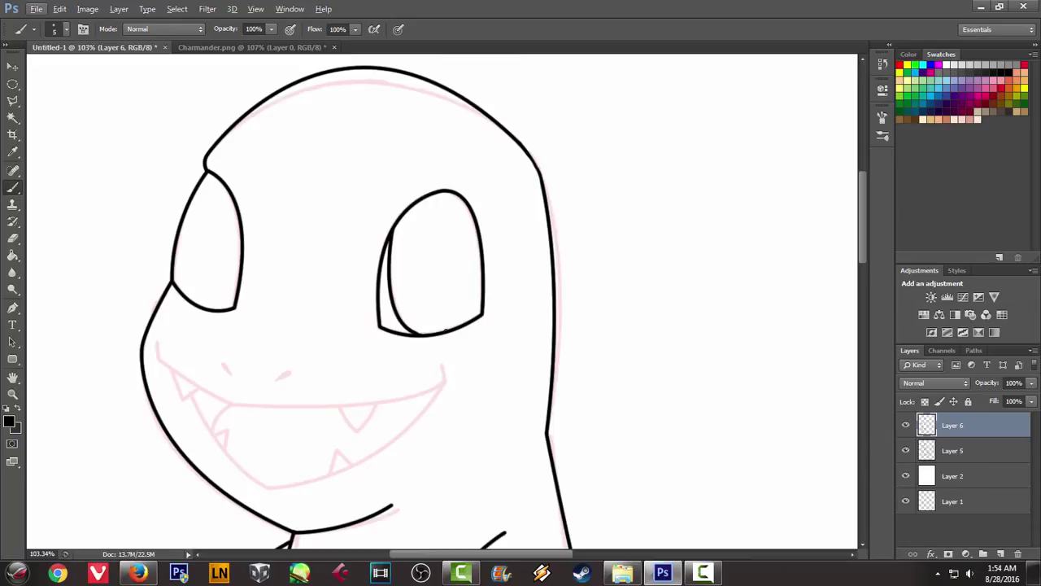
Fill the left nostril as a solid black teardrop shape
{"action": "key", "text": "p"}
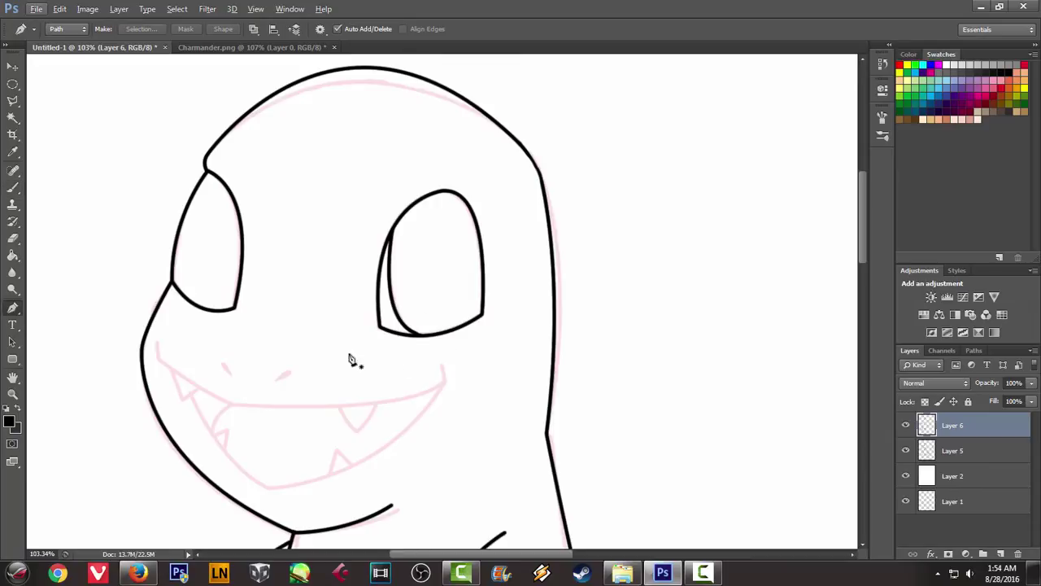
{"action": "scroll", "coordinate": [269, 370], "scroll_direction": "up", "scroll_amount": 1}
{"action": "scroll", "coordinate": [256, 370], "scroll_direction": "up", "scroll_amount": 2}
{"action": "scroll", "coordinate": [253, 362], "scroll_direction": "up", "scroll_amount": 1}
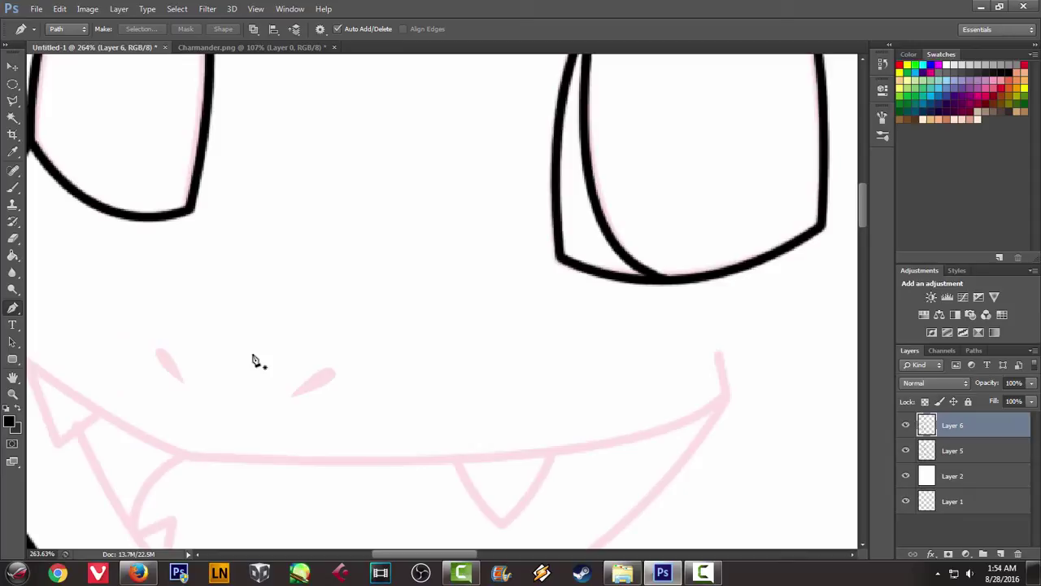
{"action": "left_click_drag", "start_coordinate": [188, 372], "coordinate": [316, 339]}
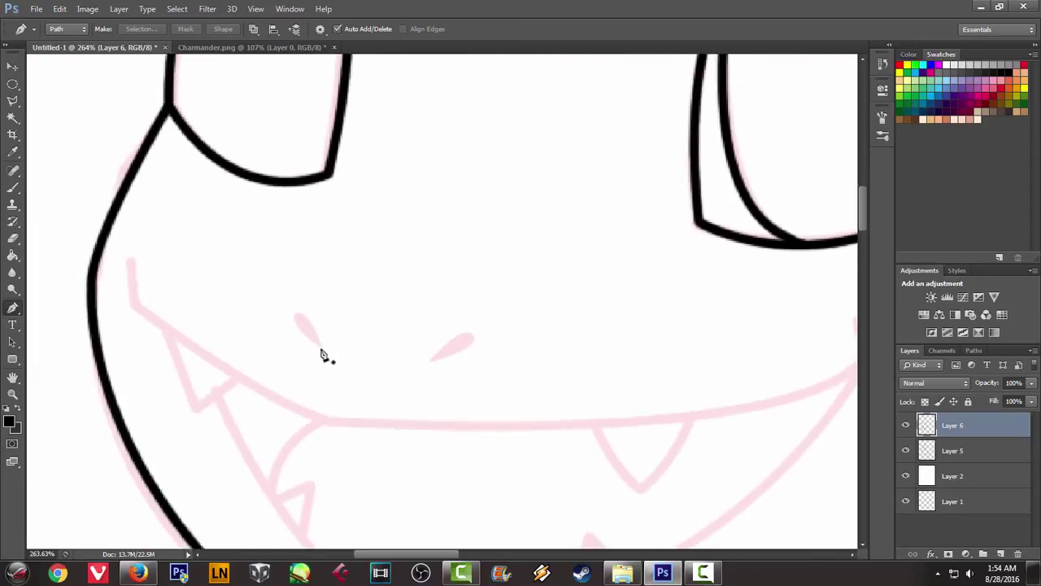
{"action": "scroll", "coordinate": [321, 358], "scroll_direction": "up", "scroll_amount": 1}
{"action": "scroll", "coordinate": [322, 354], "scroll_direction": "up", "scroll_amount": 2}
{"action": "left_click", "coordinate": [319, 344]}
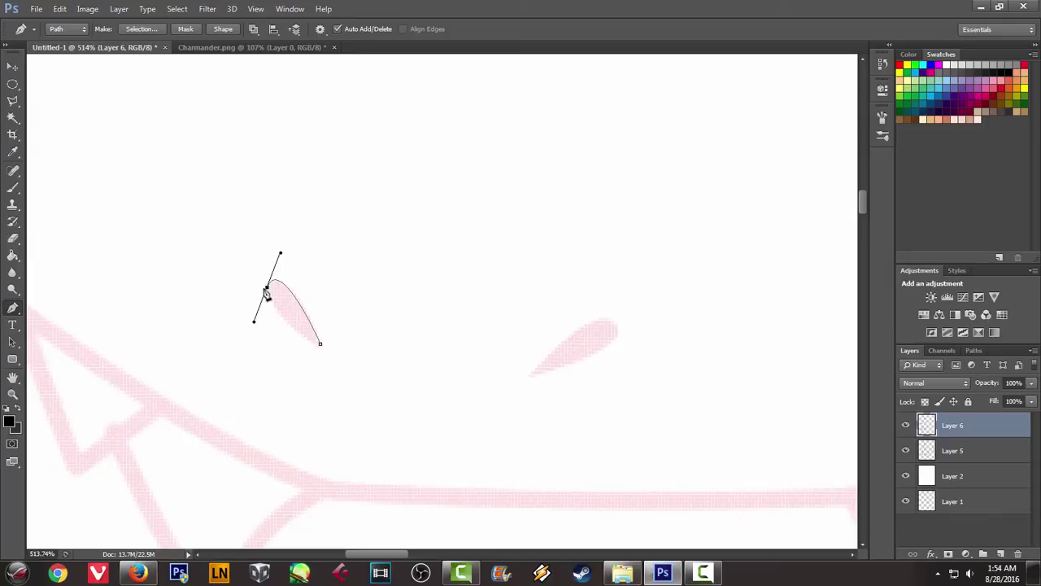
{"action": "left_click_drag", "start_coordinate": [320, 344], "coordinate": [355, 348]}
{"action": "right_click", "coordinate": [413, 256]}
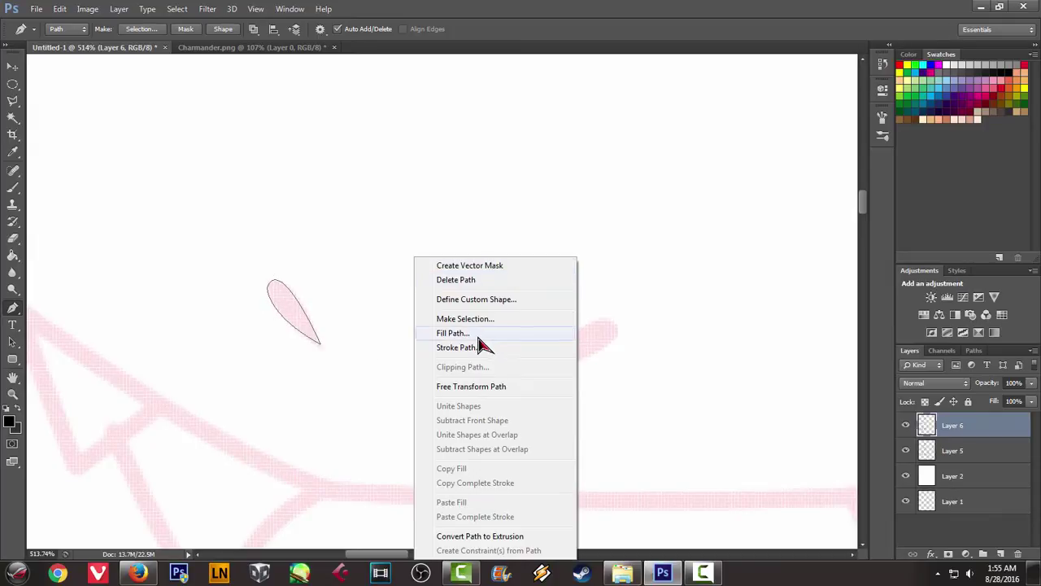
{"action": "left_click", "coordinate": [478, 332]}
{"action": "left_click", "coordinate": [609, 145]}
{"action": "right_click", "coordinate": [572, 231]}
{"action": "left_click", "coordinate": [612, 247]}
Fill the right nostril as a solid black teardrop shape
{"action": "left_click", "coordinate": [528, 377]}
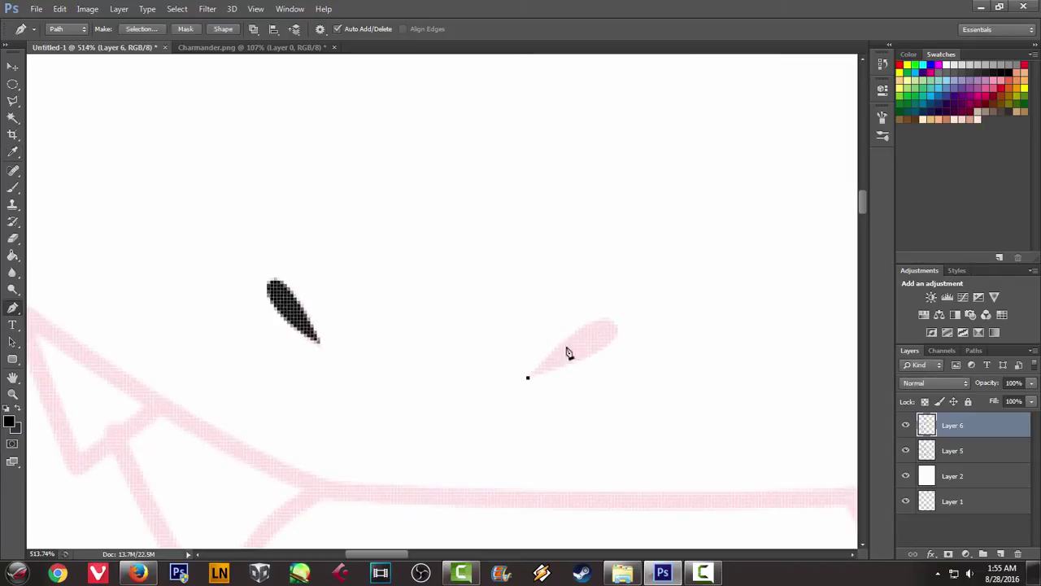
{"action": "left_click_drag", "start_coordinate": [627, 334], "coordinate": [644, 365]}
{"action": "left_click", "coordinate": [530, 381]}
{"action": "key", "text": "Return"}
{"action": "right_click", "coordinate": [622, 216]}
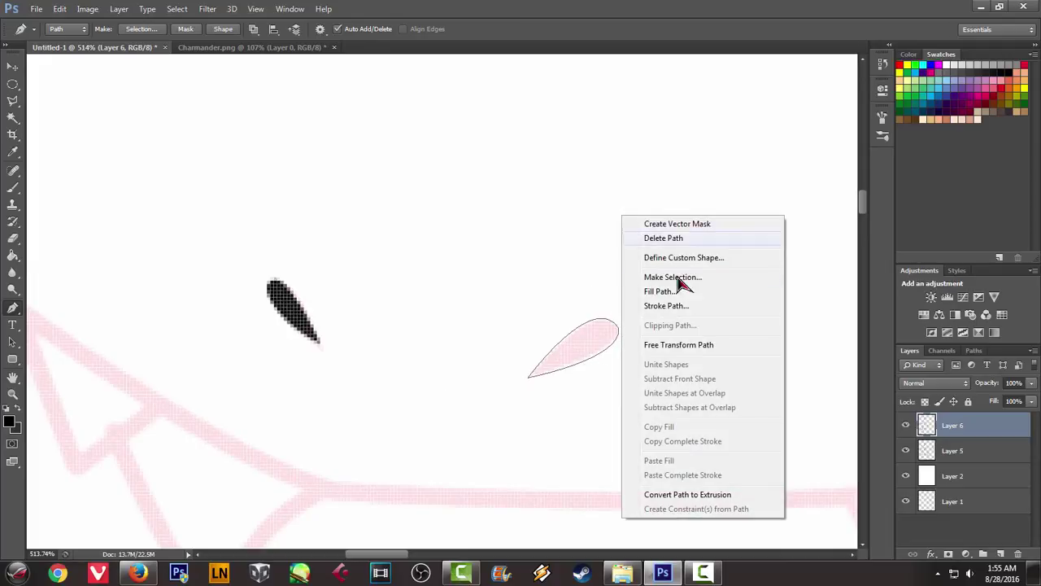
{"action": "left_click", "coordinate": [663, 292]}
{"action": "left_click", "coordinate": [618, 147]}
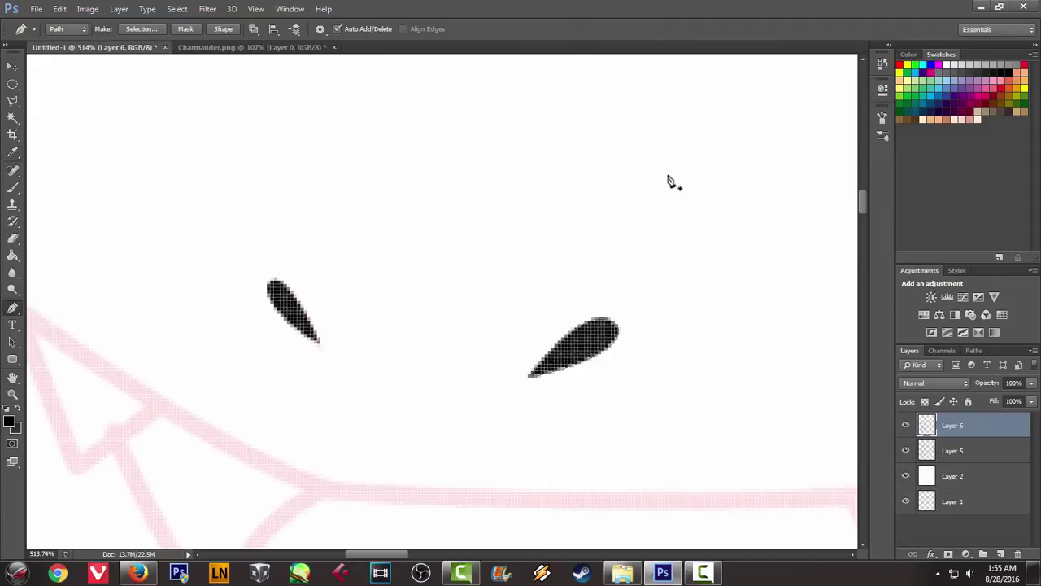
{"action": "right_click", "coordinate": [669, 181]}
{"action": "left_click", "coordinate": [697, 200]}
{"action": "scroll", "coordinate": [586, 263], "scroll_direction": "down", "scroll_amount": 3}
{"action": "scroll", "coordinate": [588, 281], "scroll_direction": "down", "scroll_amount": 3}
{"action": "scroll", "coordinate": [591, 284], "scroll_direction": "down", "scroll_amount": 3}
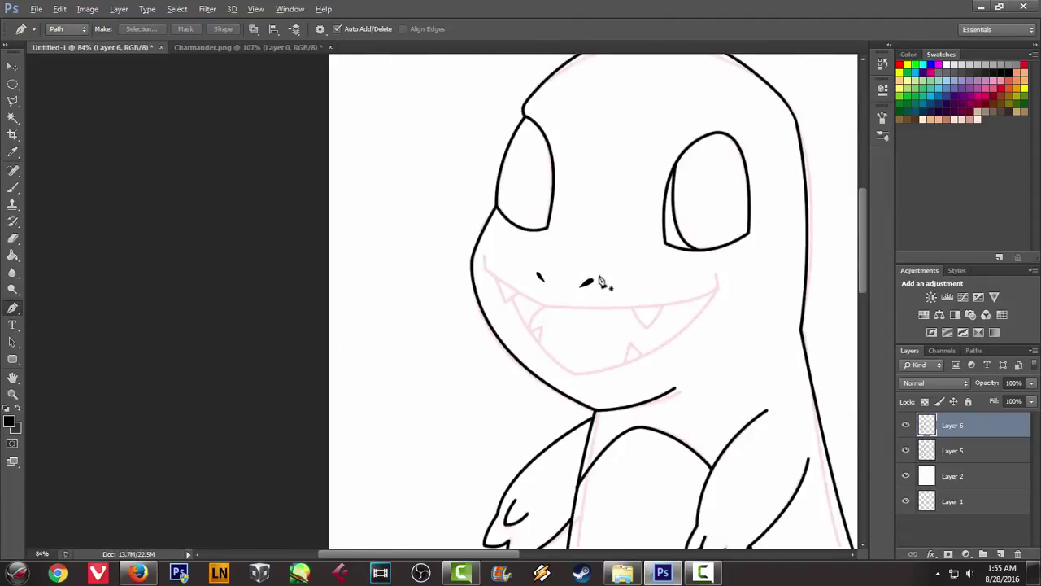
{"action": "scroll", "coordinate": [458, 290], "scroll_direction": "up", "scroll_amount": 2}
{"action": "scroll", "coordinate": [442, 249], "scroll_direction": "up", "scroll_amount": 1}
{"action": "scroll", "coordinate": [330, 188], "scroll_direction": "up", "scroll_amount": 2}
Ink the curved smile line in black from the left mouth corner to the right corner
{"action": "left_click", "coordinate": [308, 149]}
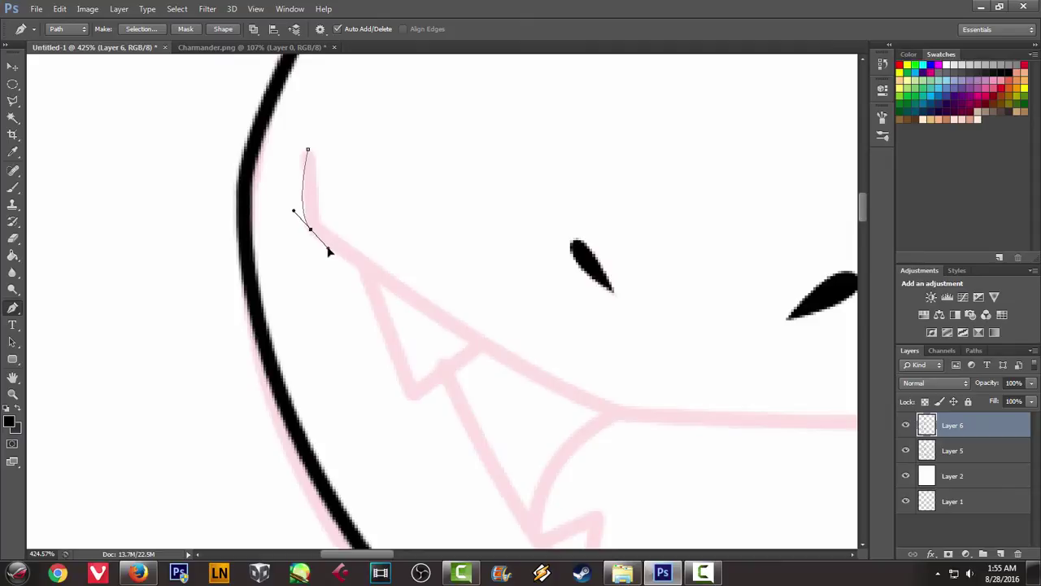
{"action": "scroll", "coordinate": [400, 279], "scroll_direction": "down", "scroll_amount": 2}
{"action": "scroll", "coordinate": [442, 293], "scroll_direction": "down", "scroll_amount": 1}
{"action": "left_click_drag", "start_coordinate": [494, 334], "coordinate": [551, 356]}
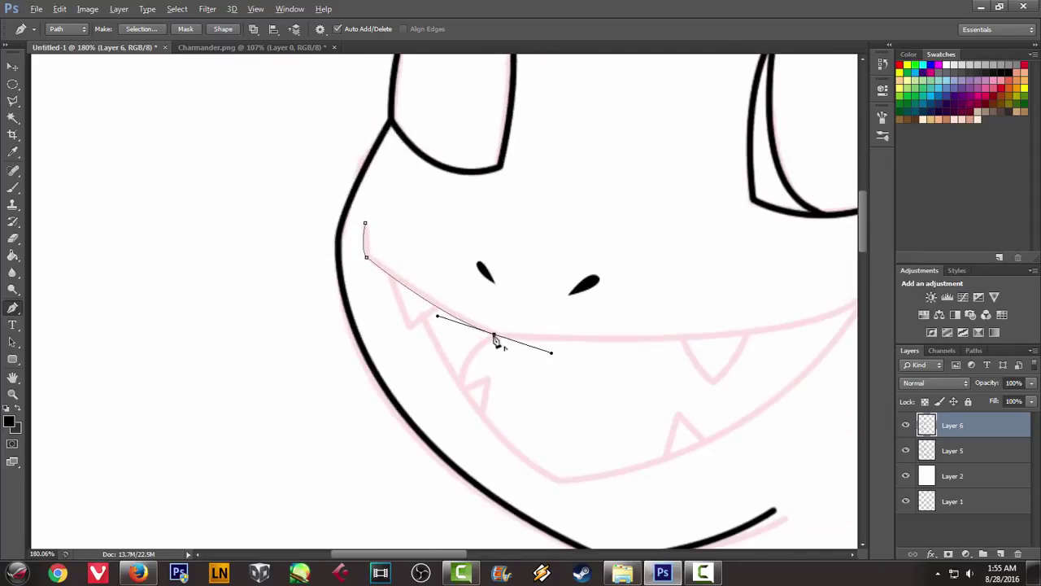
{"action": "scroll", "coordinate": [536, 342], "scroll_direction": "right", "scroll_amount": 5}
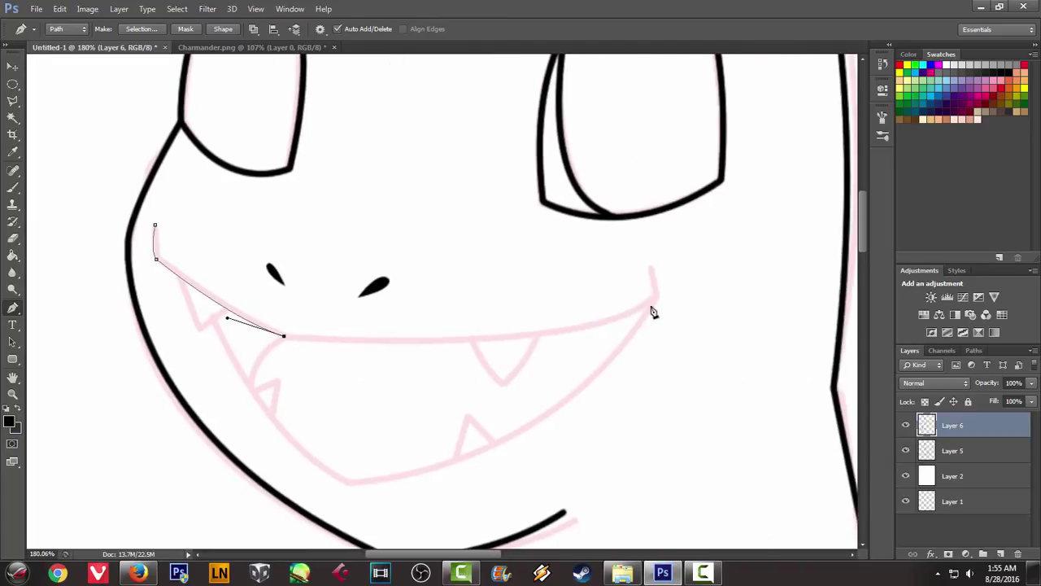
{"action": "left_click_drag", "start_coordinate": [655, 299], "coordinate": [750, 236]}
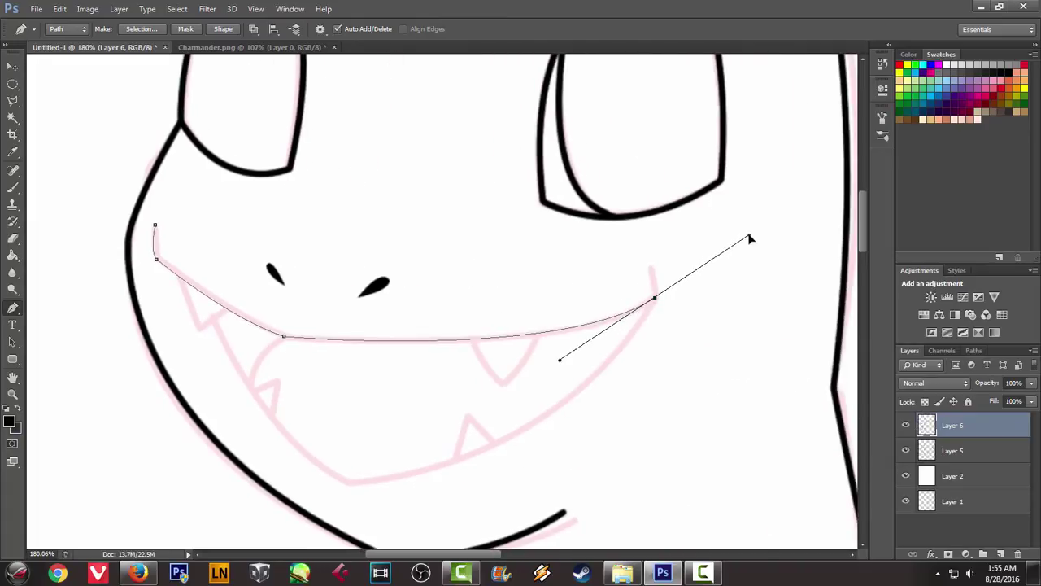
{"action": "left_click", "coordinate": [655, 299]}
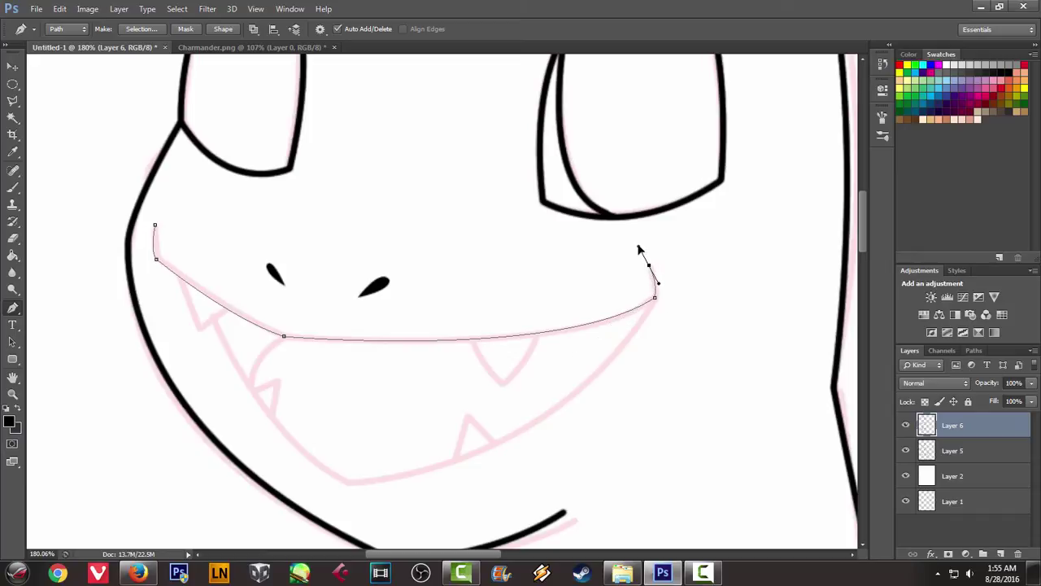
{"action": "right_click", "coordinate": [713, 272]}
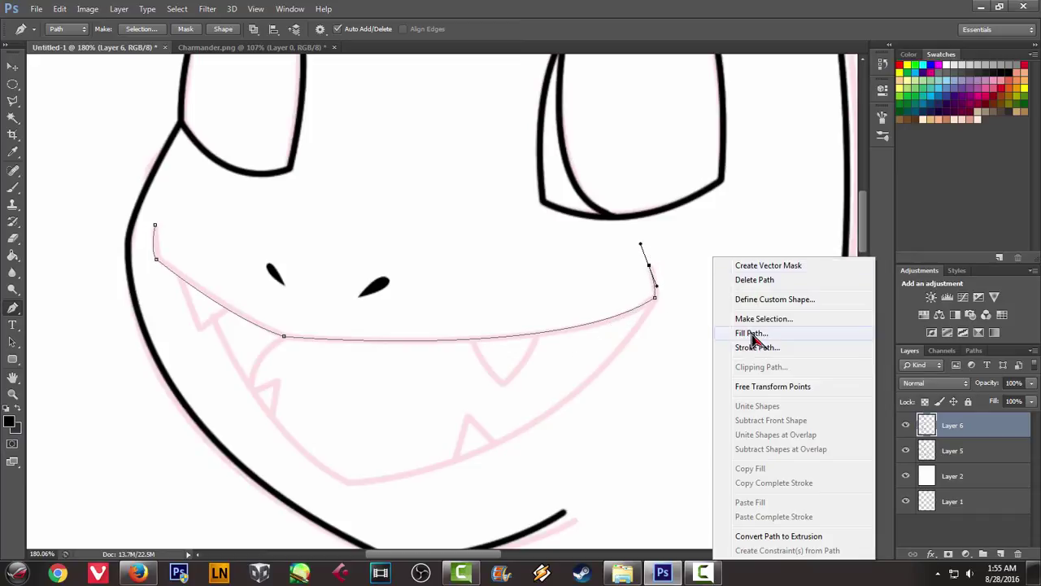
{"action": "left_click", "coordinate": [753, 345]}
{"action": "left_click", "coordinate": [628, 201]}
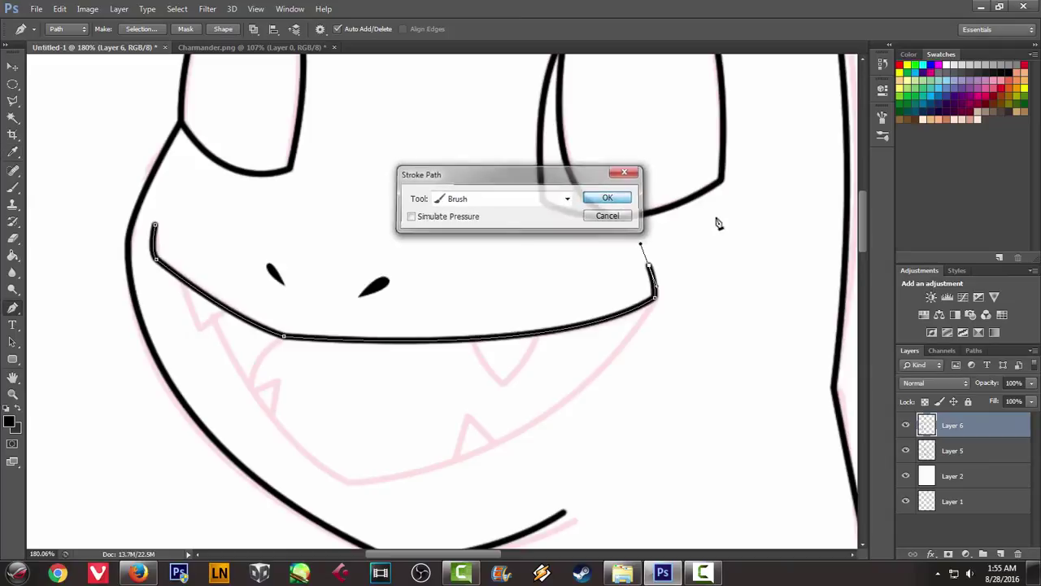
{"action": "right_click", "coordinate": [716, 221]}
{"action": "left_click", "coordinate": [737, 242]}
Ink the left upper fang outline in black and remove its guide path
{"action": "scroll", "coordinate": [573, 298], "scroll_direction": "down", "scroll_amount": 3}
{"action": "scroll", "coordinate": [574, 299], "scroll_direction": "down", "scroll_amount": 2}
{"action": "scroll", "coordinate": [606, 327], "scroll_direction": "up", "scroll_amount": 1}
{"action": "scroll", "coordinate": [488, 321], "scroll_direction": "up", "scroll_amount": 2}
{"action": "scroll", "coordinate": [439, 276], "scroll_direction": "up", "scroll_amount": 2}
{"action": "scroll", "coordinate": [415, 254], "scroll_direction": "up", "scroll_amount": 1}
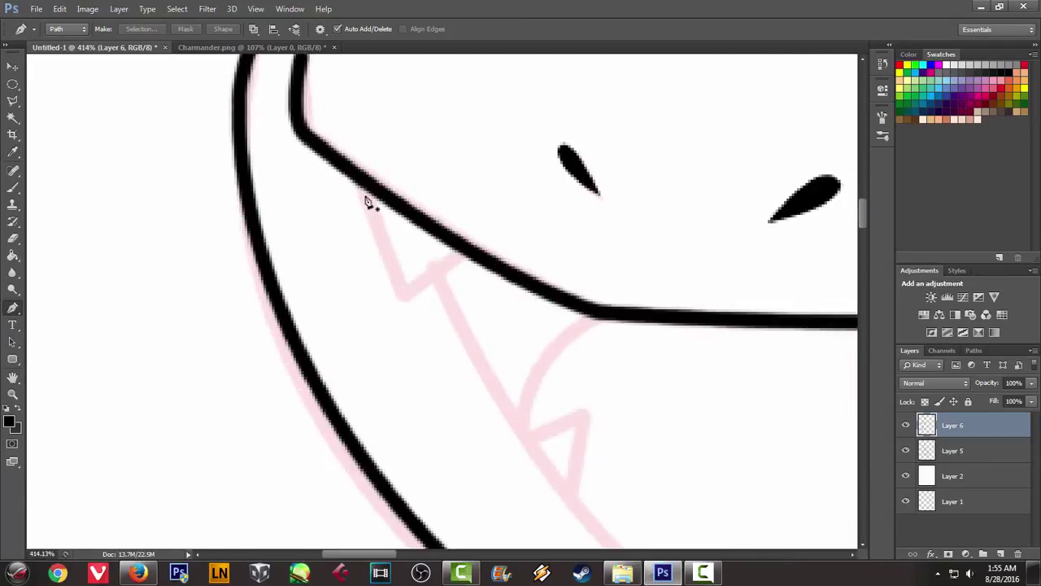
{"action": "left_click", "coordinate": [366, 190]}
{"action": "left_click_drag", "start_coordinate": [410, 313], "coordinate": [423, 334]}
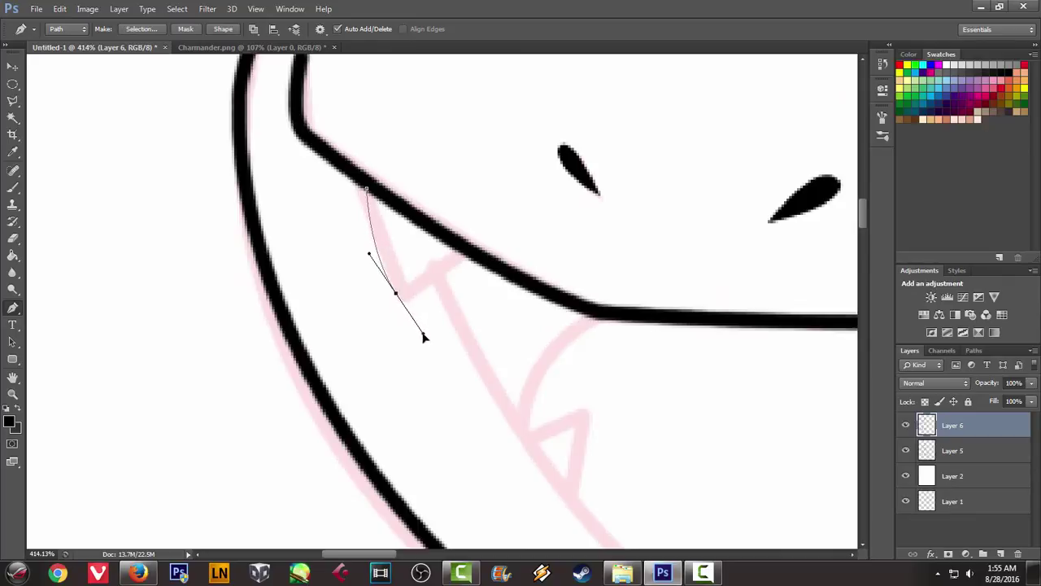
{"action": "left_click_drag", "start_coordinate": [465, 251], "coordinate": [497, 213]}
{"action": "right_click", "coordinate": [597, 290]}
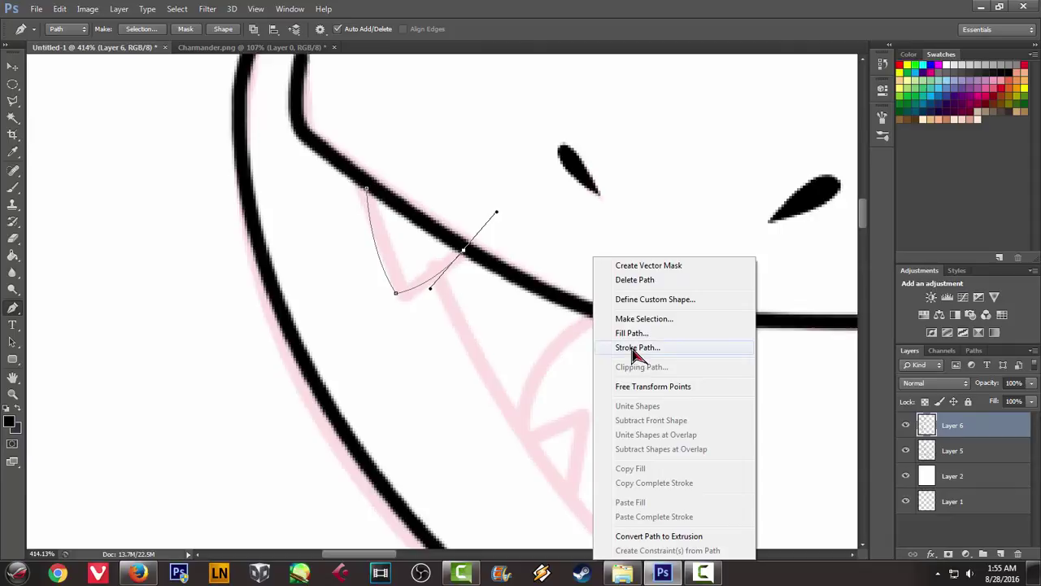
{"action": "left_click", "coordinate": [623, 346]}
{"action": "left_click", "coordinate": [608, 197]}
{"action": "right_click", "coordinate": [623, 259]}
{"action": "left_click", "coordinate": [655, 277]}
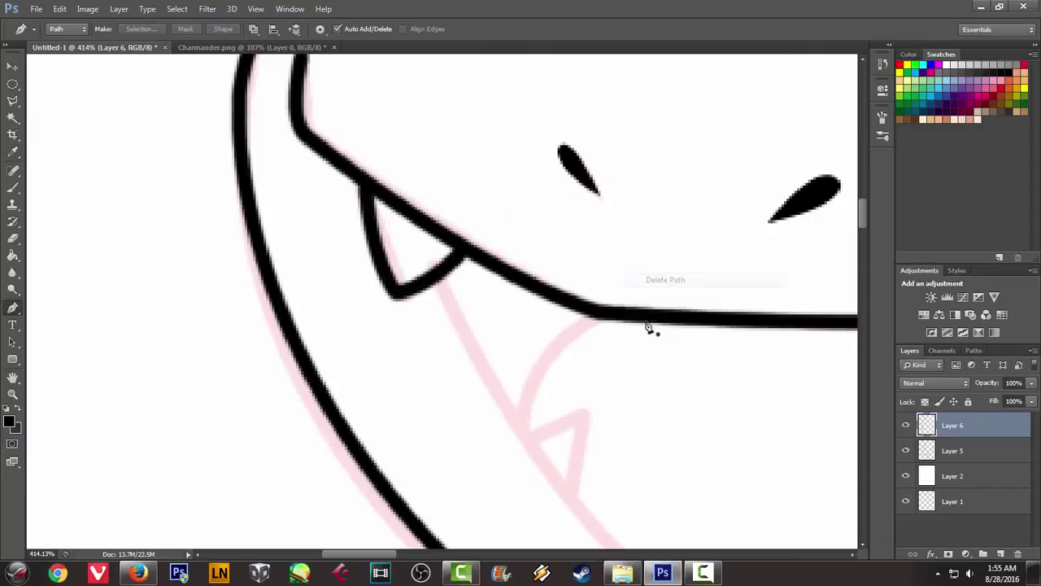
Ink the right upper fang in black, closing it onto the smile line
{"action": "left_click_drag", "start_coordinate": [600, 309], "coordinate": [373, 268]}
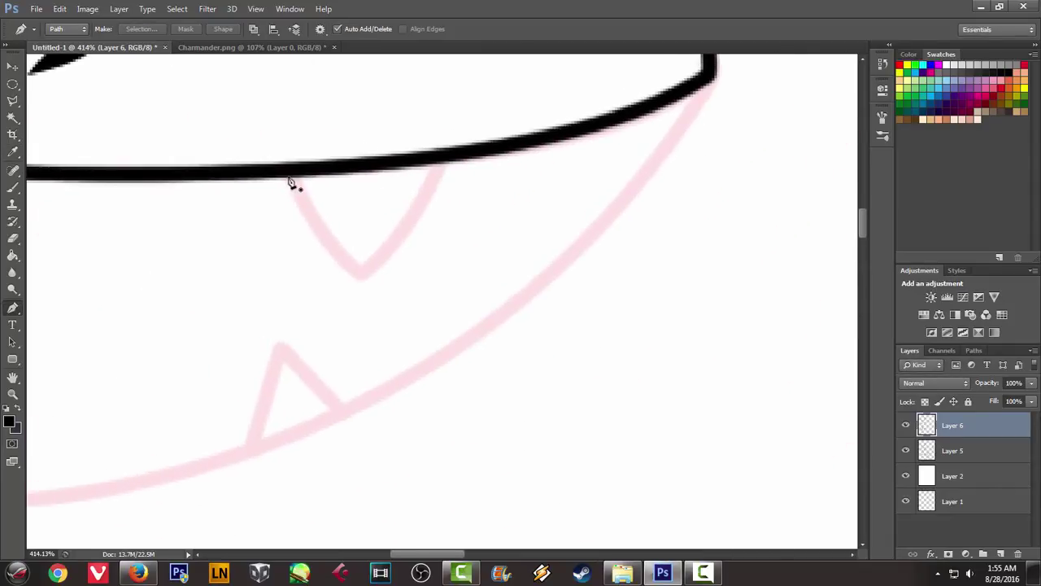
{"action": "left_click_drag", "start_coordinate": [358, 270], "coordinate": [411, 312]}
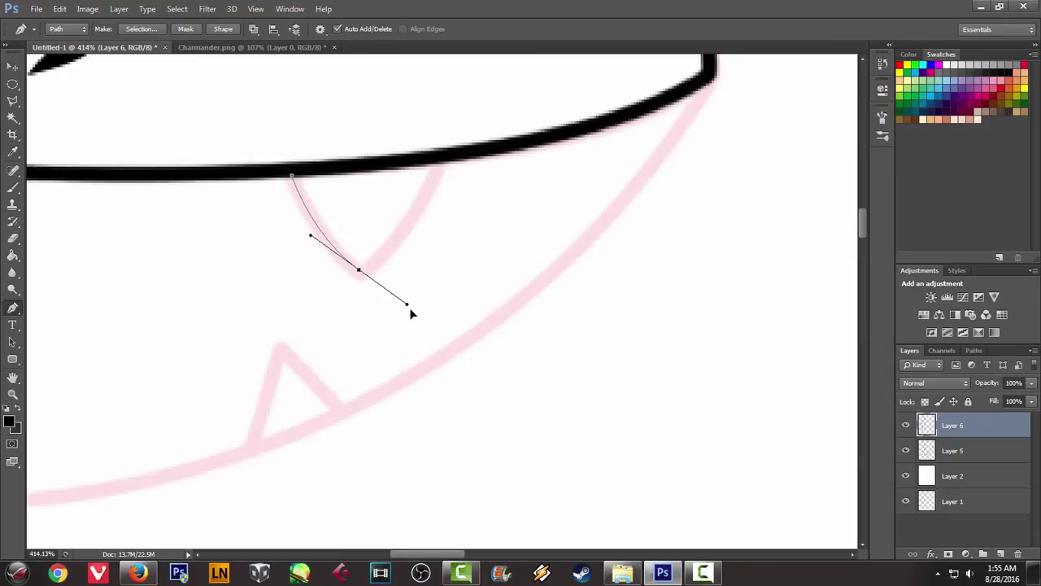
{"action": "left_click_drag", "start_coordinate": [439, 161], "coordinate": [464, 104]}
{"action": "right_click", "coordinate": [573, 204]}
{"action": "left_click", "coordinate": [618, 301]}
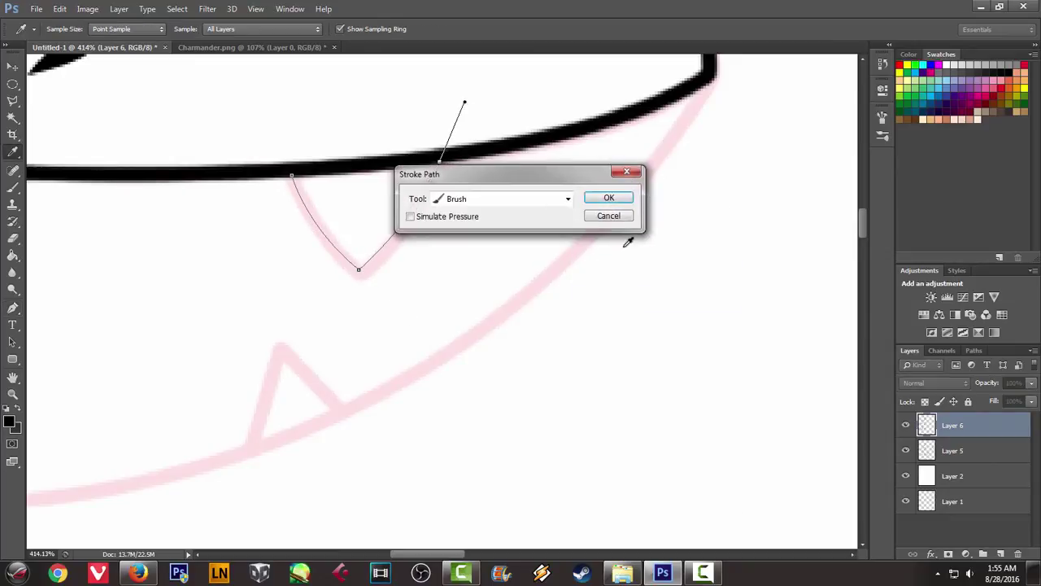
{"action": "left_click", "coordinate": [613, 201]}
{"action": "right_click", "coordinate": [560, 199]}
{"action": "left_click", "coordinate": [586, 214]}
Trace and stroke a first lower jaw curve from the fang corner to the mouth corner
{"action": "scroll", "coordinate": [223, 237], "scroll_direction": "down", "scroll_amount": 5}
{"action": "scroll", "coordinate": [245, 263], "scroll_direction": "down", "scroll_amount": 1}
{"action": "left_click_drag", "start_coordinate": [159, 247], "coordinate": [282, 256]}
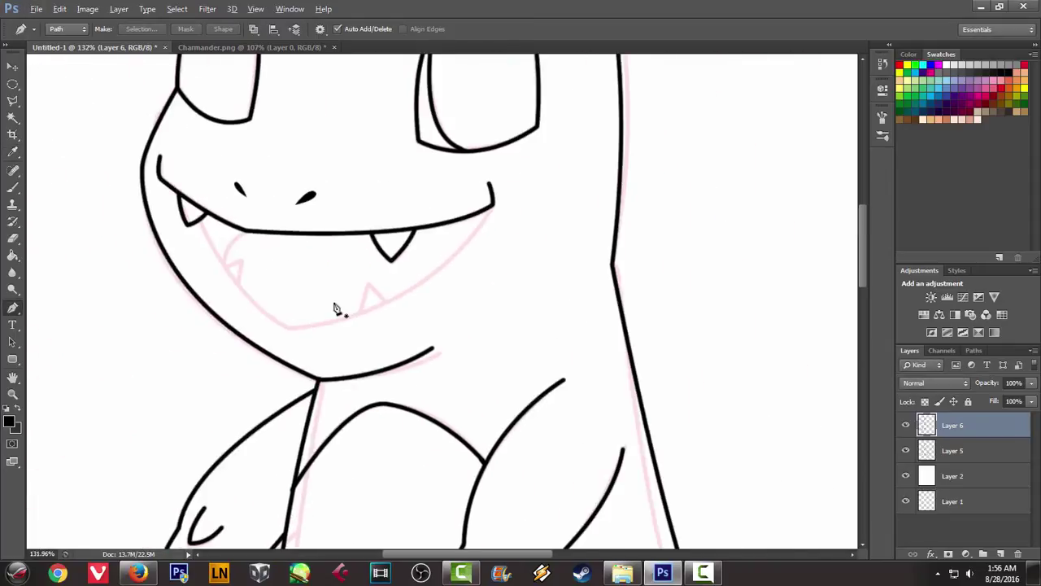
{"action": "scroll", "coordinate": [144, 204], "scroll_direction": "up", "scroll_amount": 2}
{"action": "scroll", "coordinate": [166, 206], "scroll_direction": "up", "scroll_amount": 3}
{"action": "left_click", "coordinate": [166, 196]}
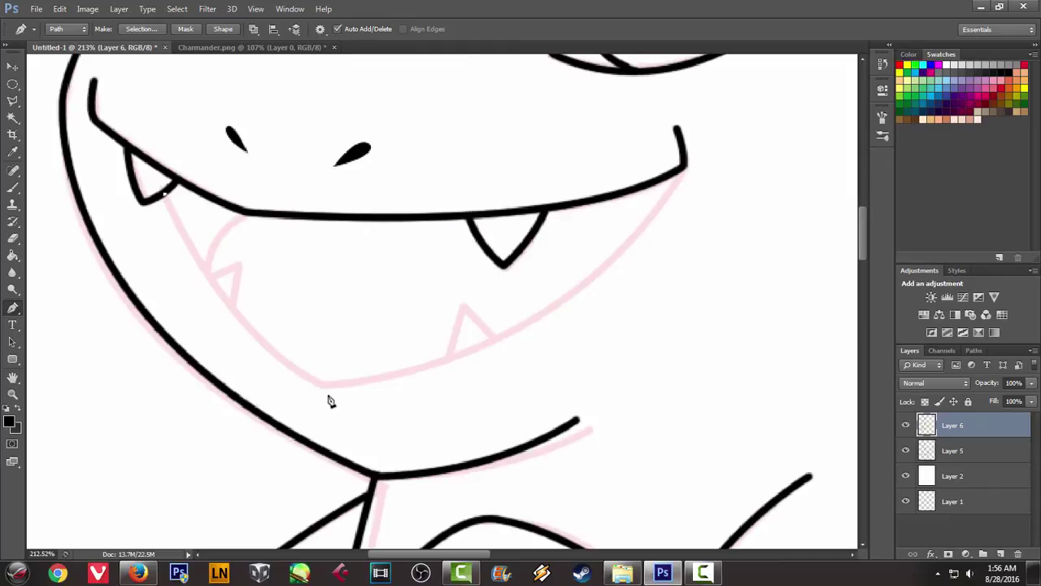
{"action": "left_click_drag", "start_coordinate": [321, 384], "coordinate": [429, 440]}
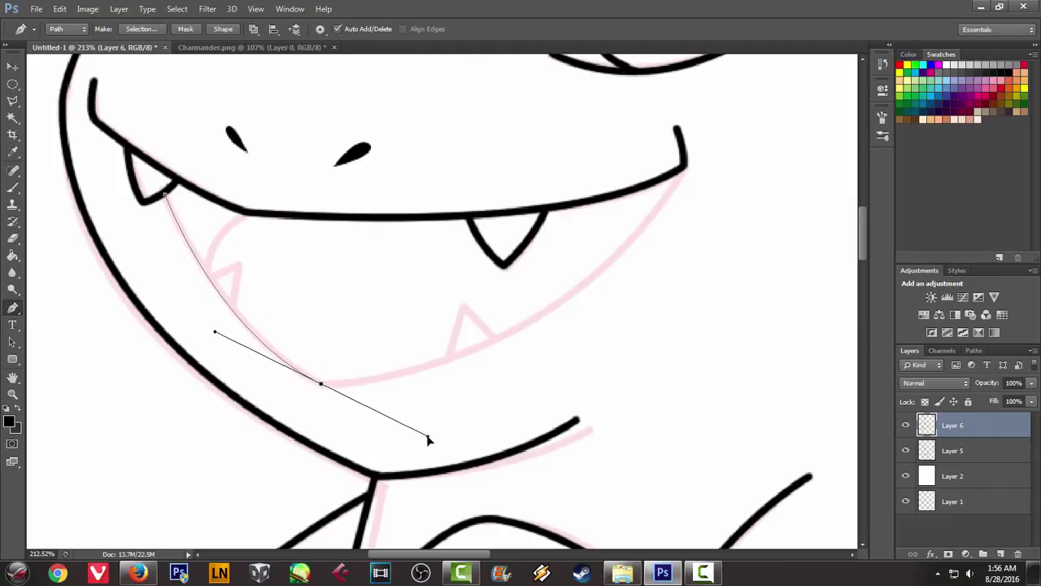
{"action": "left_click", "coordinate": [321, 384], "text": "alt"}
{"action": "mouse_move", "coordinate": [675, 176]}
{"action": "left_mouse_down"}
{"action": "mouse_move", "coordinate": [778, 77]}
{"action": "mouse_move", "coordinate": [796, 78]}
{"action": "left_mouse_up"}
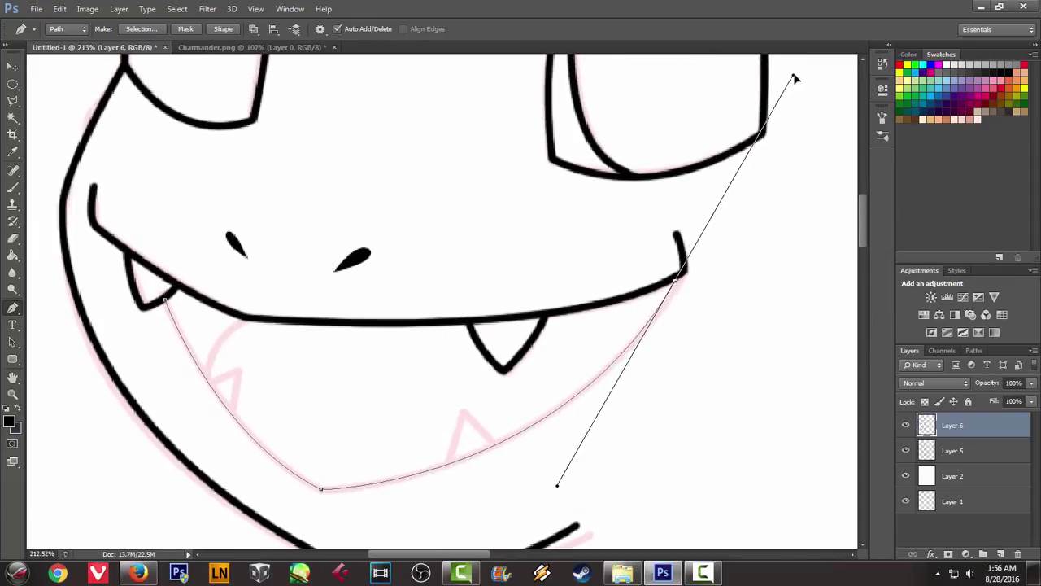
{"action": "left_click", "coordinate": [677, 282], "text": "alt"}
{"action": "right_click", "coordinate": [777, 255]}
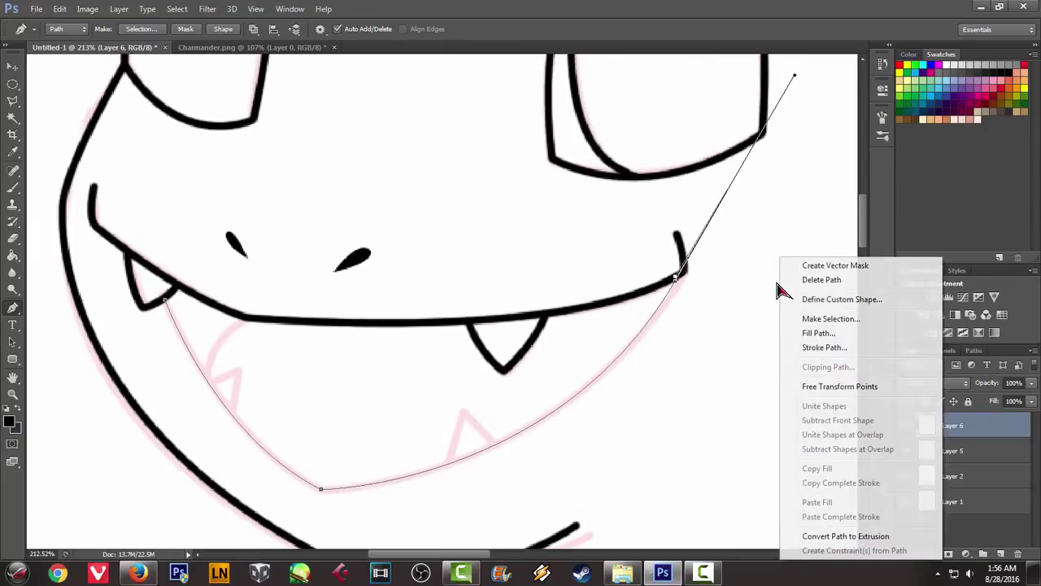
{"action": "left_click", "coordinate": [814, 347]}
{"action": "left_click", "coordinate": [624, 198]}
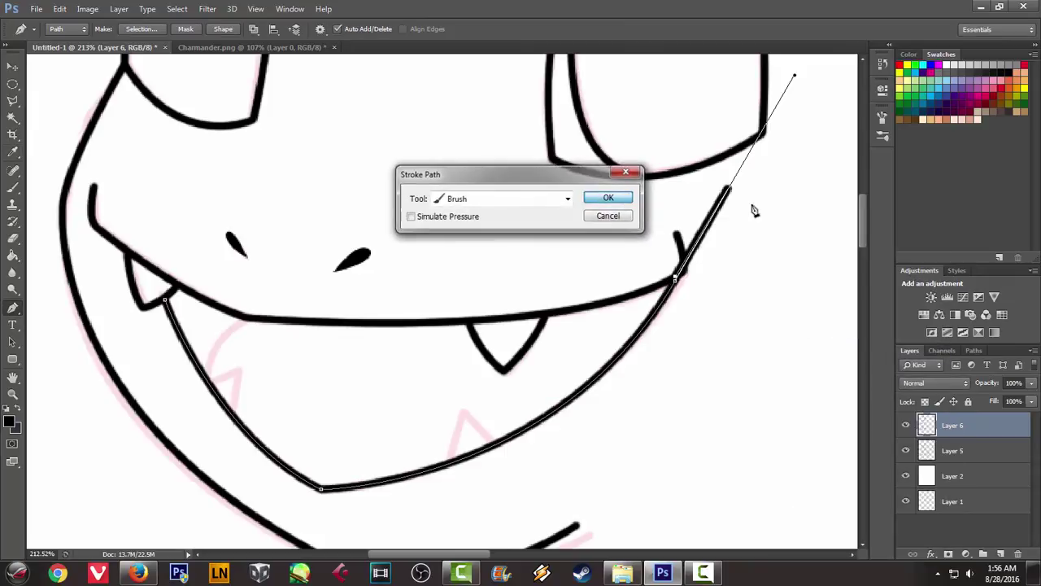
Undo and reshape the jaw curve's mouth-corner end, then ink the final jaw line in black
{"action": "key", "text": "ctrl+z"}
{"action": "key", "text": "ctrl+z"}
{"action": "key", "text": "ctrl+z"}
{"action": "left_click_drag", "start_coordinate": [683, 275], "coordinate": [784, 122]}
{"action": "key", "text": "ctrl+z"}
{"action": "scroll", "coordinate": [687, 291], "scroll_direction": "down", "scroll_amount": 1}
{"action": "mouse_move", "coordinate": [682, 277]}
{"action": "left_mouse_down"}
{"action": "mouse_move", "coordinate": [792, 80]}
{"action": "mouse_move", "coordinate": [806, 77]}
{"action": "left_mouse_up"}
{"action": "right_click", "coordinate": [766, 299]}
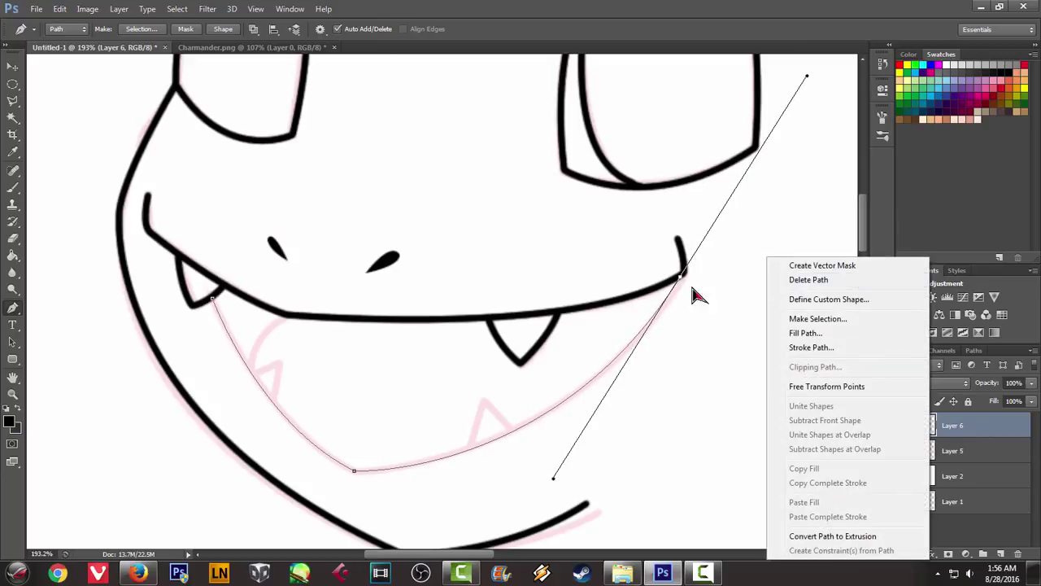
{"action": "left_click", "coordinate": [682, 280]}
{"action": "left_click", "coordinate": [682, 276], "text": "alt"}
{"action": "right_click", "coordinate": [765, 277]}
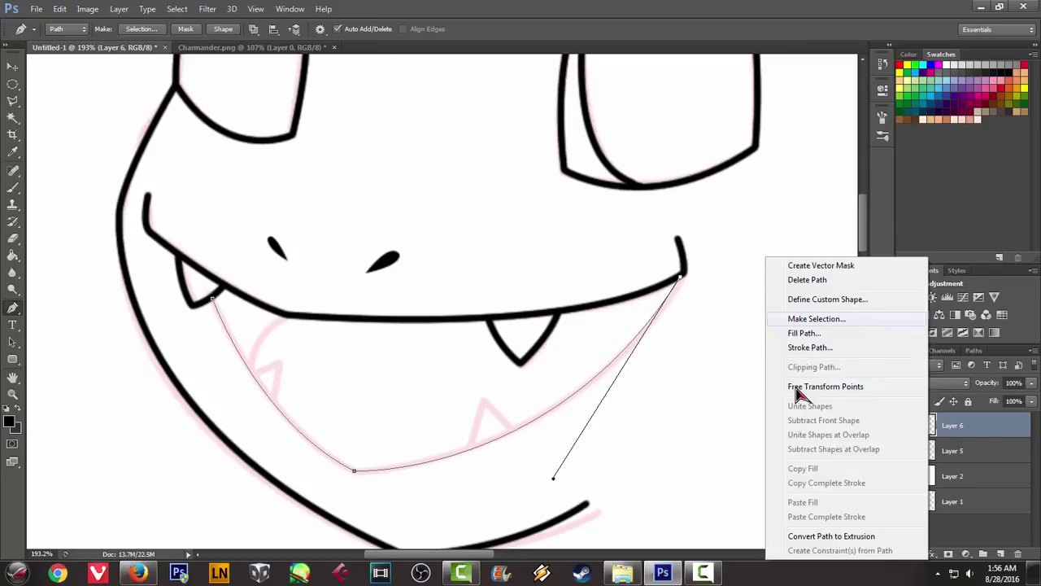
{"action": "left_click", "coordinate": [802, 347]}
{"action": "left_click", "coordinate": [609, 199]}
{"action": "right_click", "coordinate": [741, 219]}
{"action": "left_click", "coordinate": [774, 240]}
Ink the tongue edge curve in black from the fang line up to the smile line
{"action": "scroll", "coordinate": [748, 269], "scroll_direction": "down", "scroll_amount": 2}
{"action": "scroll", "coordinate": [749, 269], "scroll_direction": "down", "scroll_amount": 1}
{"action": "scroll", "coordinate": [662, 318], "scroll_direction": "down", "scroll_amount": 1}
{"action": "scroll", "coordinate": [602, 310], "scroll_direction": "up", "scroll_amount": 2}
{"action": "scroll", "coordinate": [600, 321], "scroll_direction": "up", "scroll_amount": 2}
{"action": "scroll", "coordinate": [594, 372], "scroll_direction": "up", "scroll_amount": 2}
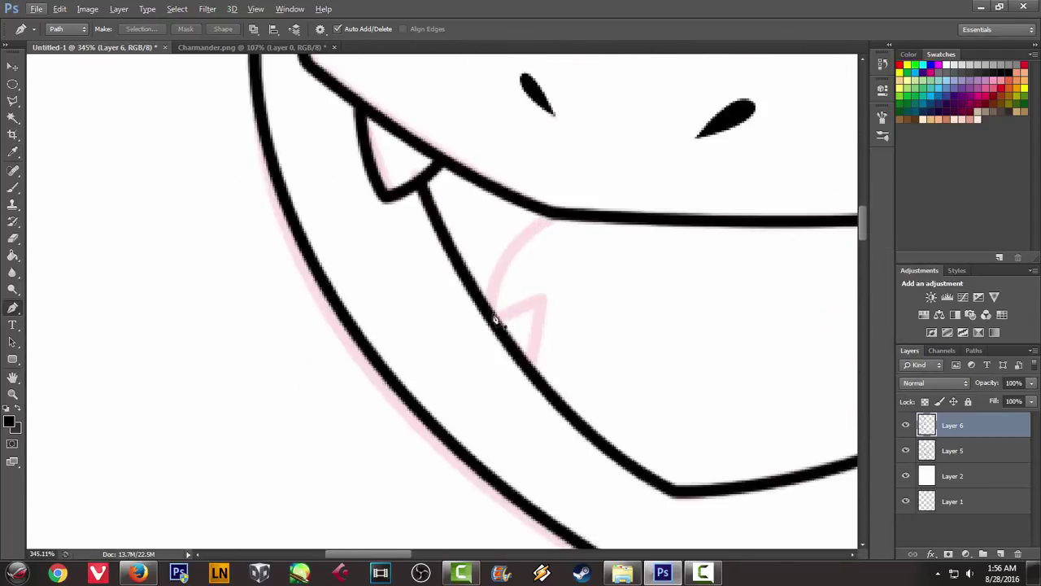
{"action": "left_click", "coordinate": [493, 311]}
{"action": "left_click_drag", "start_coordinate": [554, 216], "coordinate": [641, 193]}
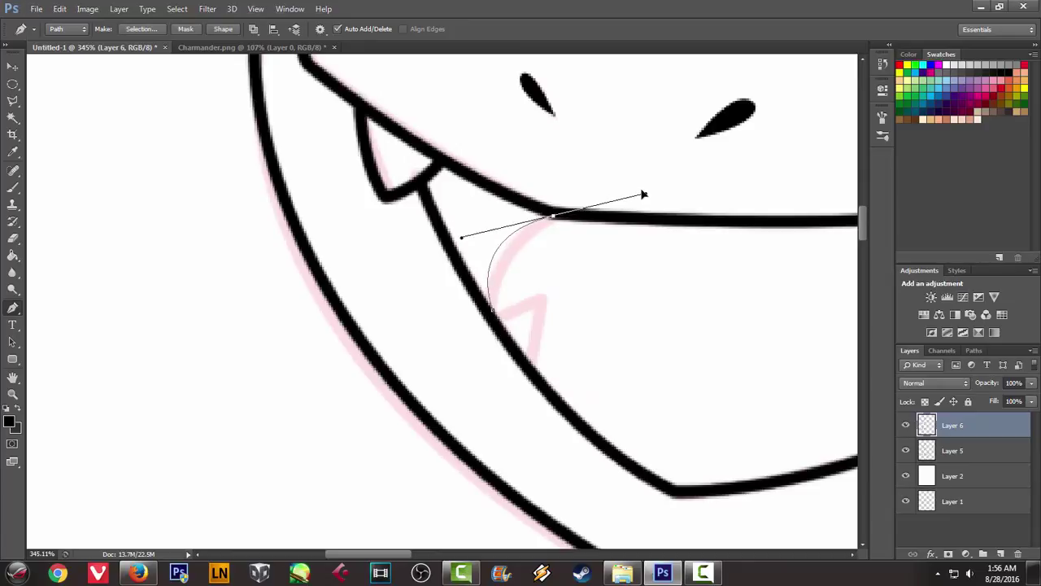
{"action": "right_click", "coordinate": [642, 355]}
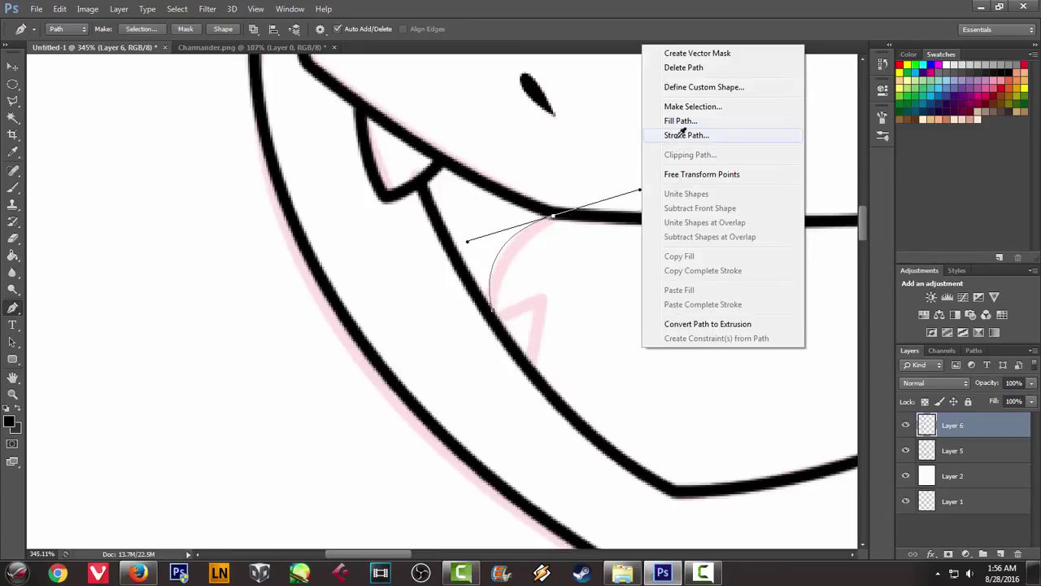
{"action": "left_click", "coordinate": [678, 146]}
{"action": "left_click", "coordinate": [609, 198]}
{"action": "right_click", "coordinate": [664, 218]}
{"action": "left_click", "coordinate": [675, 236]}
Ink the small lower tooth in black on the jaw line, after correcting its misplaced anchors
{"action": "left_click", "coordinate": [496, 317]}
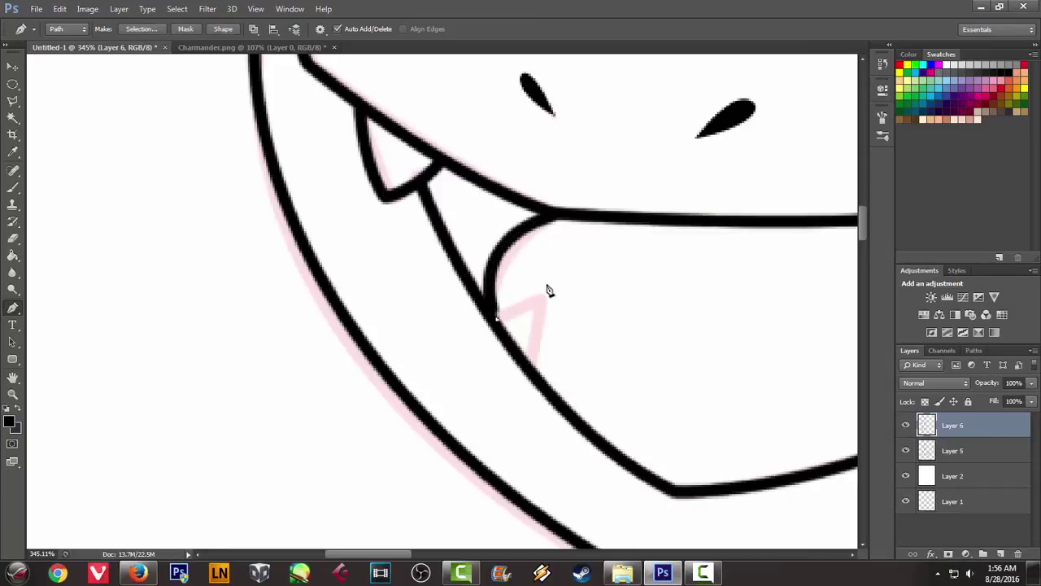
{"action": "key", "text": "ctrl+z"}
{"action": "left_click", "coordinate": [492, 319]}
{"action": "left_click_drag", "start_coordinate": [583, 274], "coordinate": [609, 271]}
{"action": "left_click_drag", "start_coordinate": [537, 343], "coordinate": [514, 389]}
{"action": "key", "text": "ctrl+z"}
{"action": "left_click_drag", "start_coordinate": [529, 312], "coordinate": [578, 291]}
{"action": "key", "text": "ctrl+z"}
{"action": "left_click_drag", "start_coordinate": [529, 393], "coordinate": [526, 399]}
{"action": "right_click", "coordinate": [651, 278]}
{"action": "left_click", "coordinate": [696, 348]}
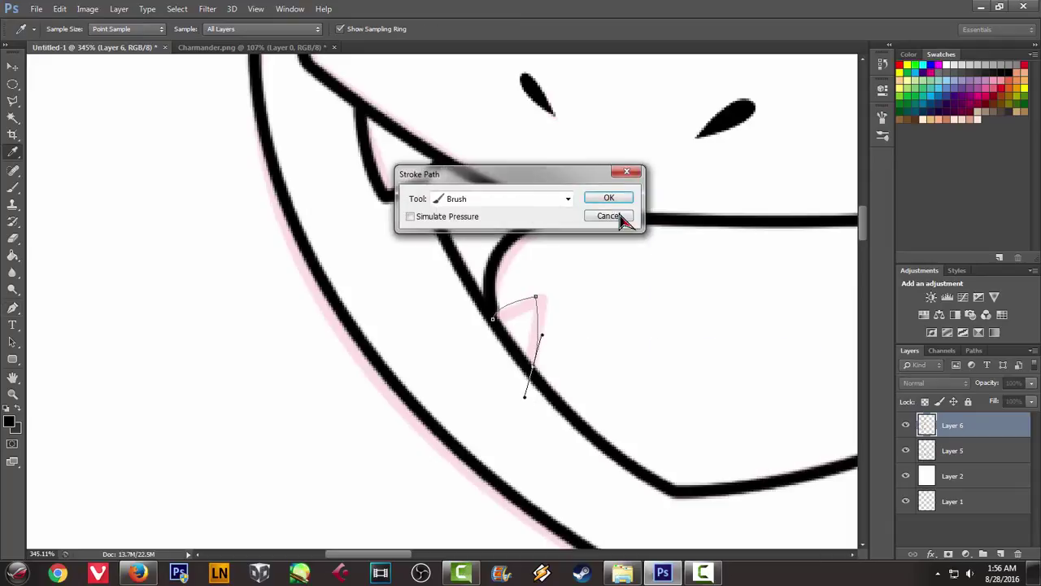
{"action": "left_click", "coordinate": [613, 199]}
{"action": "right_click", "coordinate": [667, 293]}
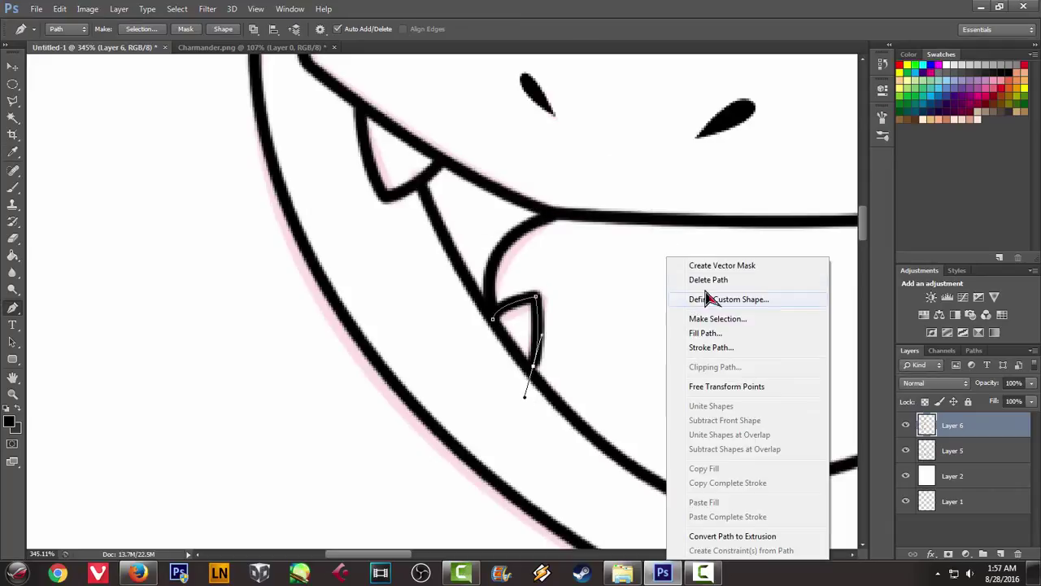
{"action": "left_click", "coordinate": [706, 284]}
Ink the lower right pointed tooth in black on the jaw line
{"action": "left_click_drag", "start_coordinate": [693, 301], "coordinate": [321, 242]}
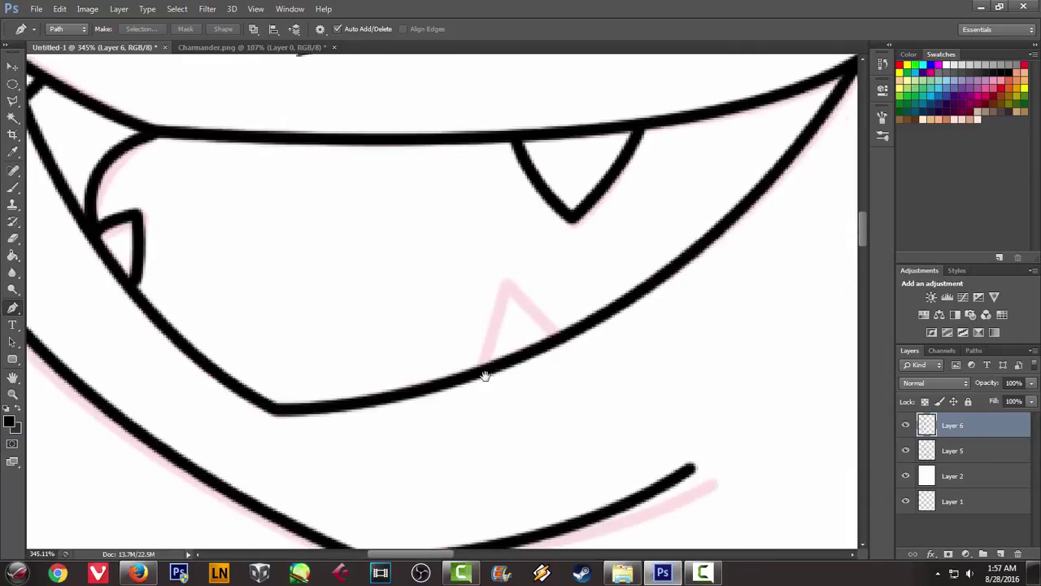
{"action": "left_click", "coordinate": [489, 367]}
{"action": "left_click_drag", "start_coordinate": [506, 278], "coordinate": [516, 258]}
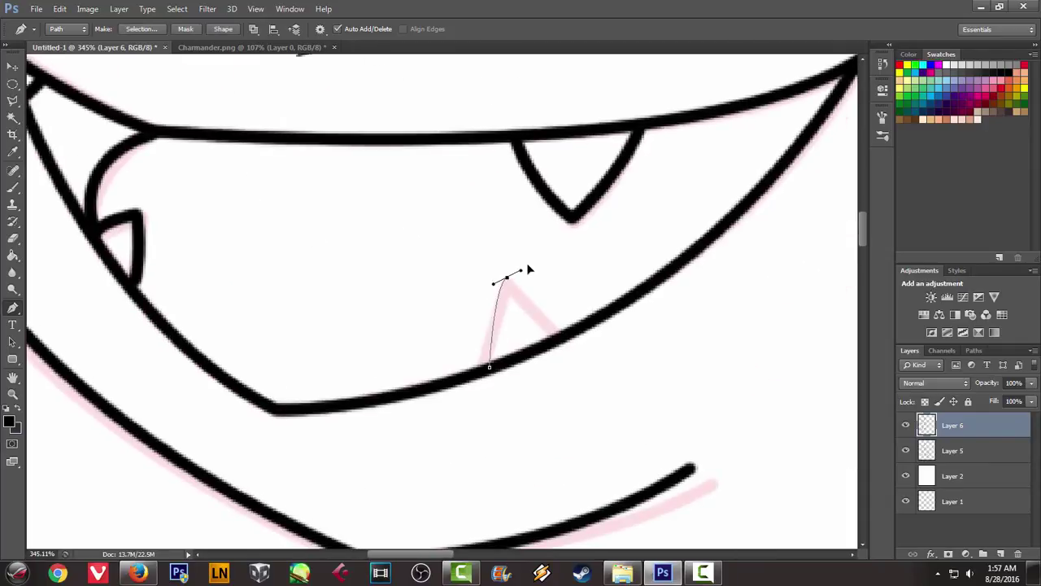
{"action": "left_click_drag", "start_coordinate": [554, 336], "coordinate": [567, 374]}
{"action": "right_click", "coordinate": [600, 258]}
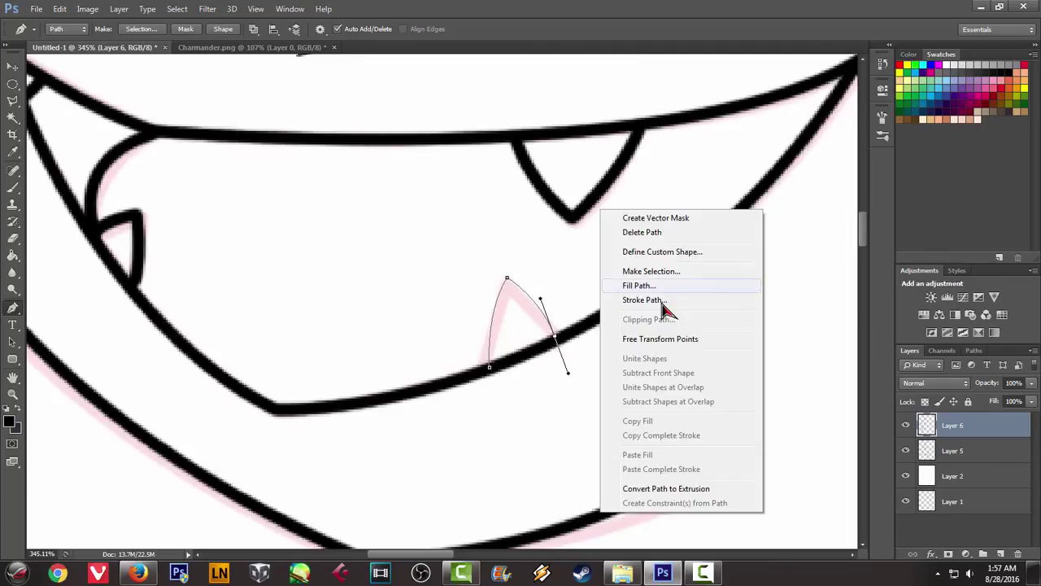
{"action": "left_click", "coordinate": [643, 300]}
{"action": "left_click", "coordinate": [609, 202]}
{"action": "right_click", "coordinate": [610, 205]}
{"action": "left_click", "coordinate": [642, 226]}
{"action": "scroll", "coordinate": [594, 255], "scroll_direction": "down", "scroll_amount": 5}
Ink the middle claw's closed pointed outline in black and delete its guide path
{"action": "scroll", "coordinate": [593, 255], "scroll_direction": "down", "scroll_amount": 5}
{"action": "scroll", "coordinate": [593, 256], "scroll_direction": "down", "scroll_amount": 5}
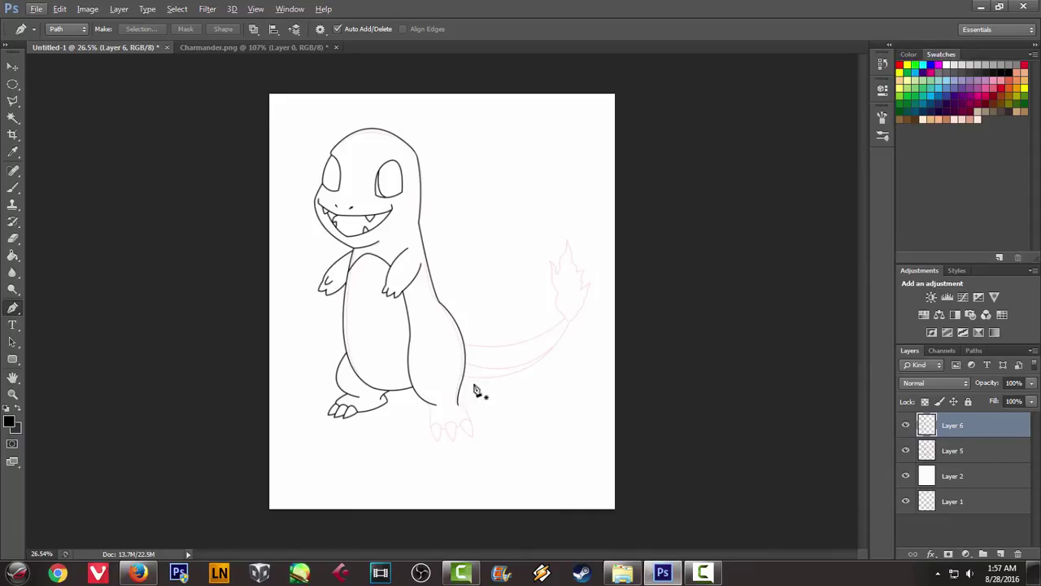
{"action": "scroll", "coordinate": [472, 409], "scroll_direction": "up", "scroll_amount": 2}
{"action": "scroll", "coordinate": [472, 409], "scroll_direction": "up", "scroll_amount": 3}
{"action": "scroll", "coordinate": [401, 421], "scroll_direction": "up", "scroll_amount": 2}
{"action": "scroll", "coordinate": [404, 421], "scroll_direction": "up", "scroll_amount": 2}
{"action": "scroll", "coordinate": [404, 421], "scroll_direction": "up", "scroll_amount": 2}
{"action": "scroll", "coordinate": [407, 419], "scroll_direction": "down", "scroll_amount": 2}
{"action": "scroll", "coordinate": [408, 417], "scroll_direction": "down", "scroll_amount": 3}
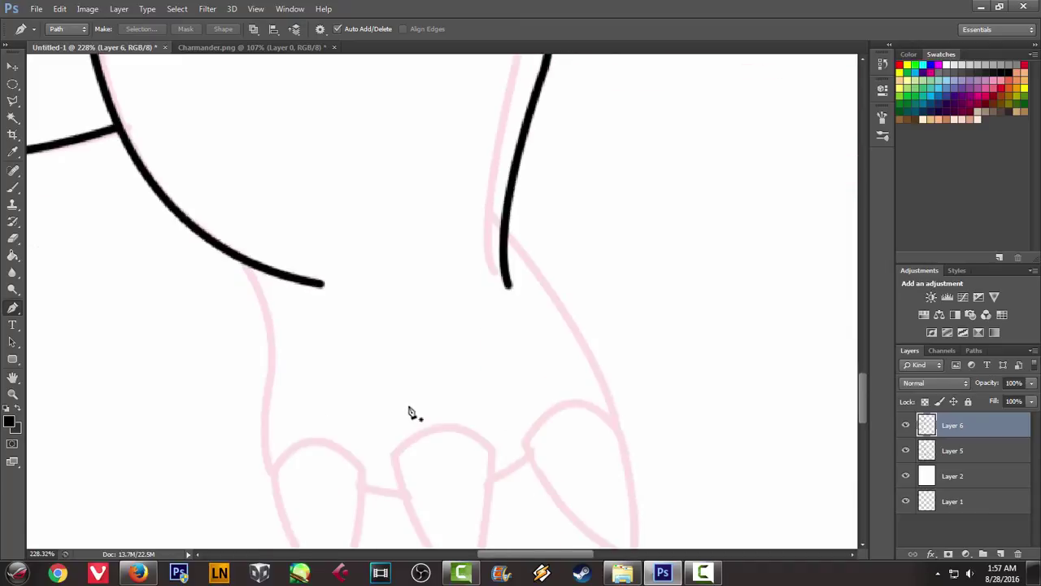
{"action": "scroll", "coordinate": [419, 398], "scroll_direction": "down", "scroll_amount": 1}
{"action": "scroll", "coordinate": [311, 432], "scroll_direction": "down", "scroll_amount": 2}
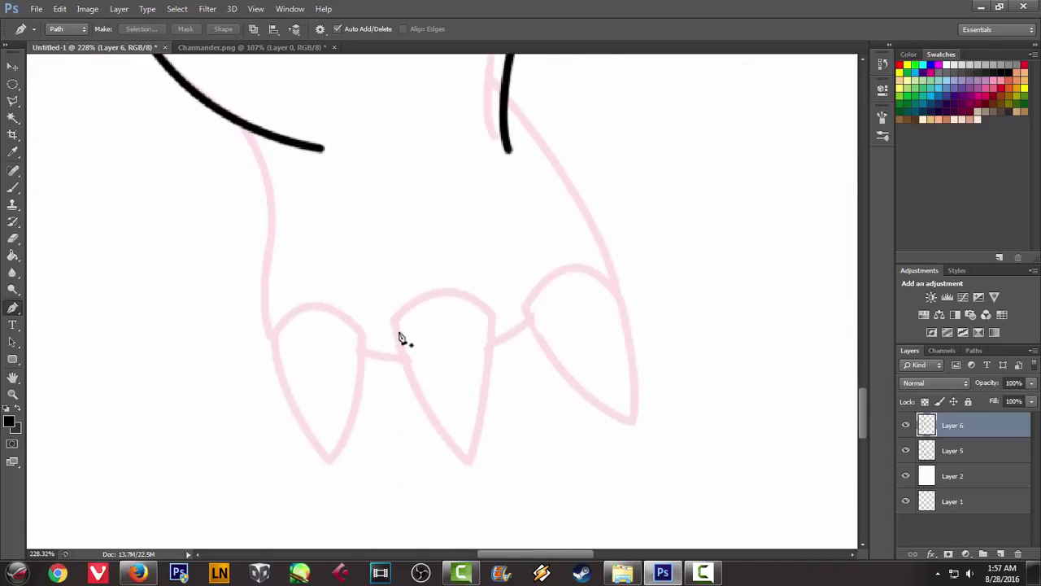
{"action": "left_click", "coordinate": [395, 332]}
{"action": "left_click_drag", "start_coordinate": [494, 316], "coordinate": [559, 384]}
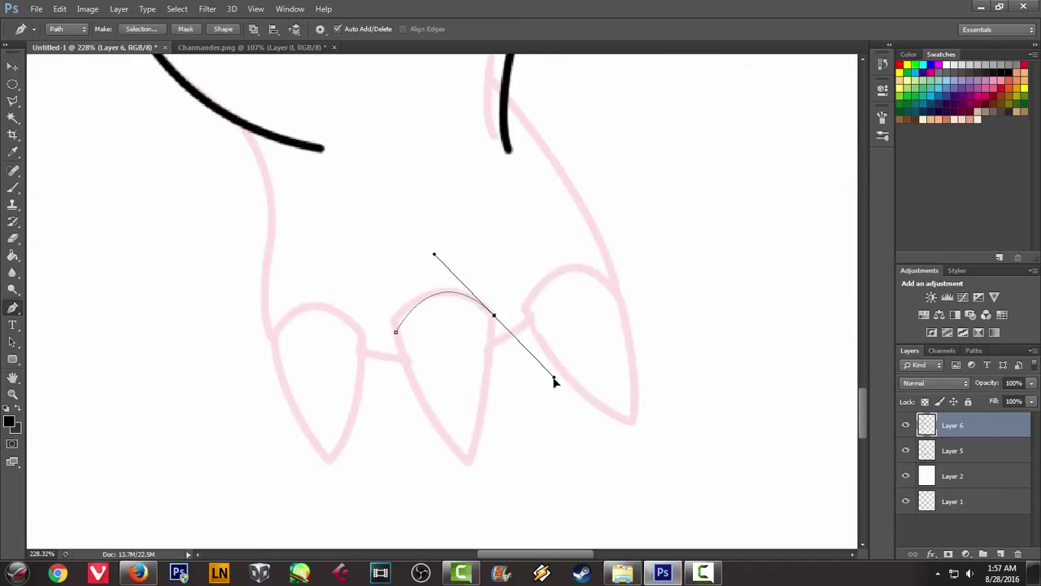
{"action": "left_click_drag", "start_coordinate": [470, 461], "coordinate": [443, 500]}
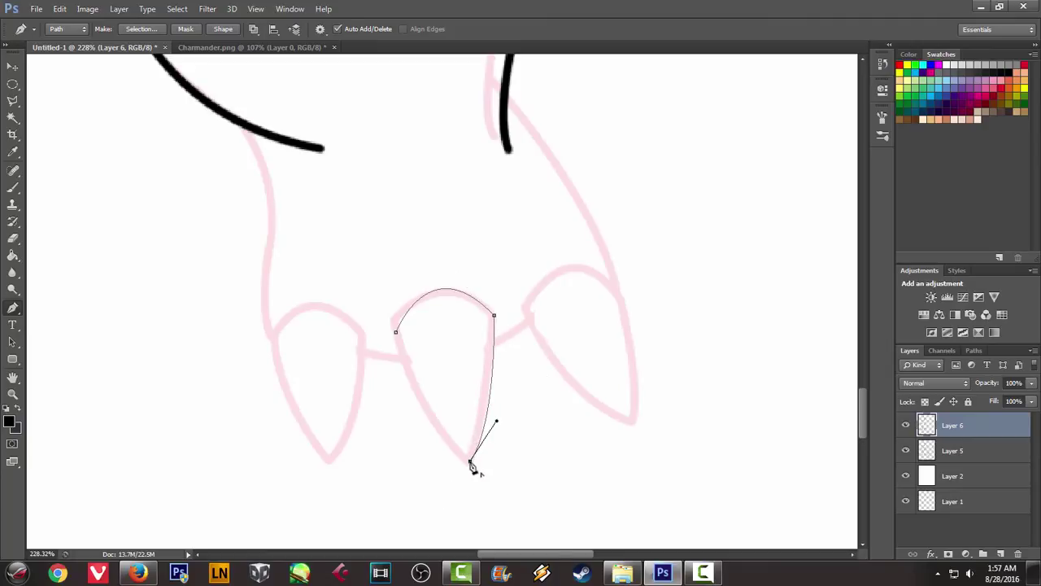
{"action": "left_click_drag", "start_coordinate": [396, 332], "coordinate": [375, 272]}
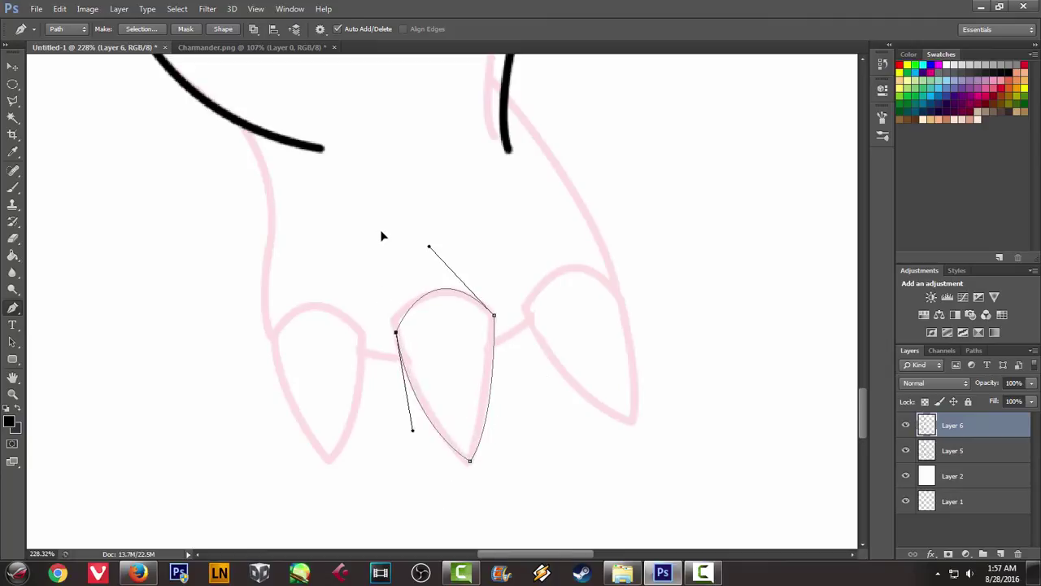
{"action": "right_click", "coordinate": [466, 341]}
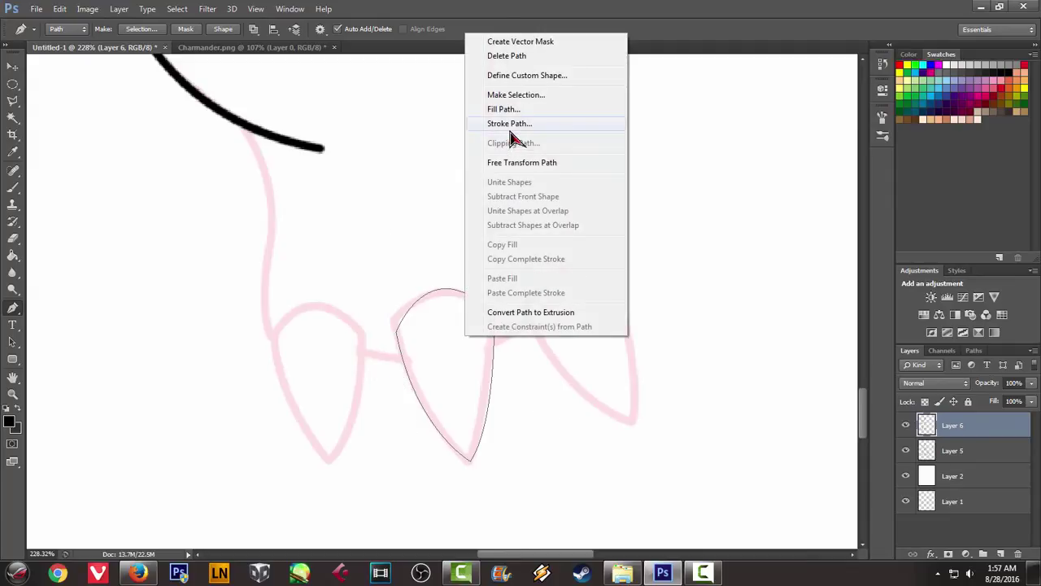
{"action": "left_click", "coordinate": [515, 123]}
{"action": "left_click", "coordinate": [610, 202]}
{"action": "right_click", "coordinate": [496, 189]}
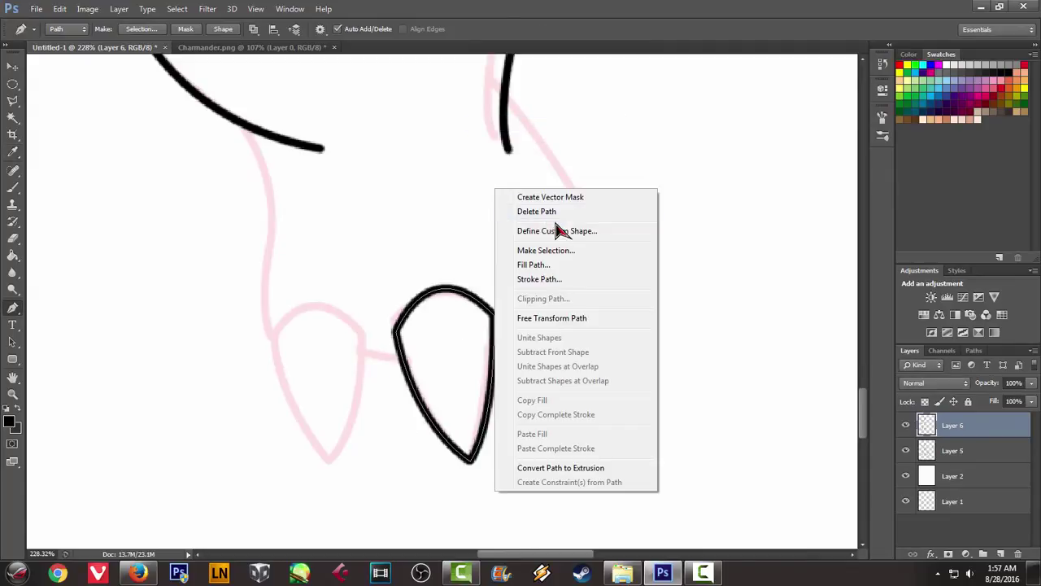
{"action": "left_click", "coordinate": [510, 210]}
Ink the left claw outline in black with sharp corners at its upper right and tip
{"action": "left_click", "coordinate": [273, 337]}
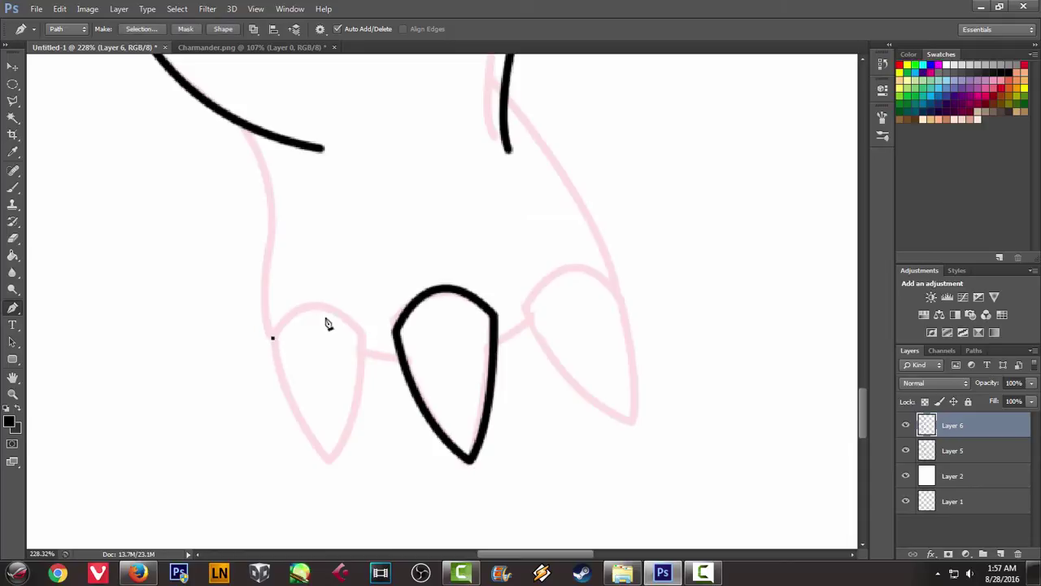
{"action": "left_click_drag", "start_coordinate": [361, 334], "coordinate": [410, 391]}
{"action": "left_click", "coordinate": [361, 336], "text": "alt"}
{"action": "left_click_drag", "start_coordinate": [332, 462], "coordinate": [298, 509]}
{"action": "left_click", "coordinate": [333, 463], "text": "alt"}
{"action": "left_click_drag", "start_coordinate": [275, 340], "coordinate": [314, 274]}
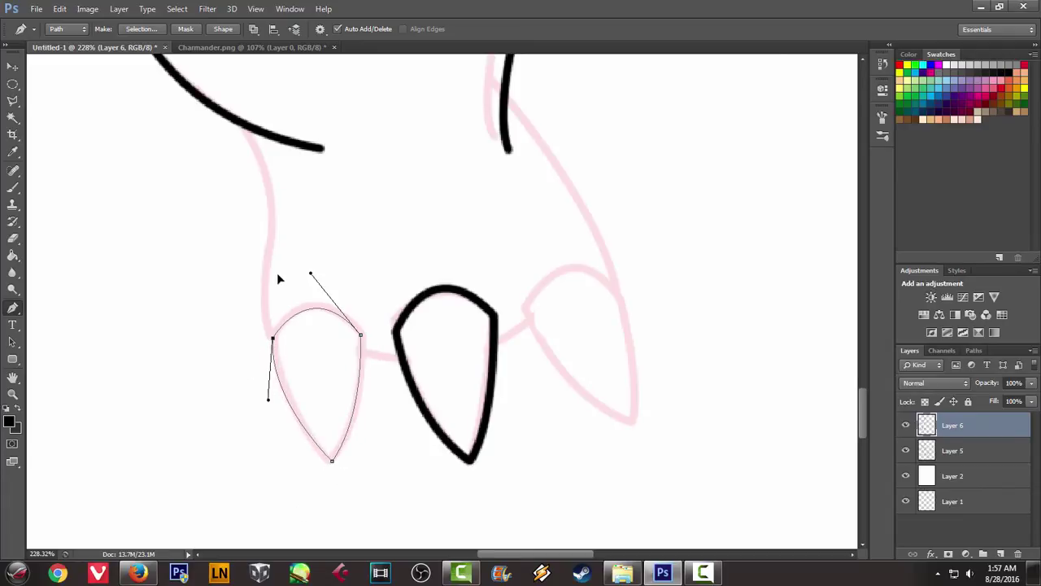
{"action": "key", "text": "Return"}
{"action": "right_click", "coordinate": [502, 241]}
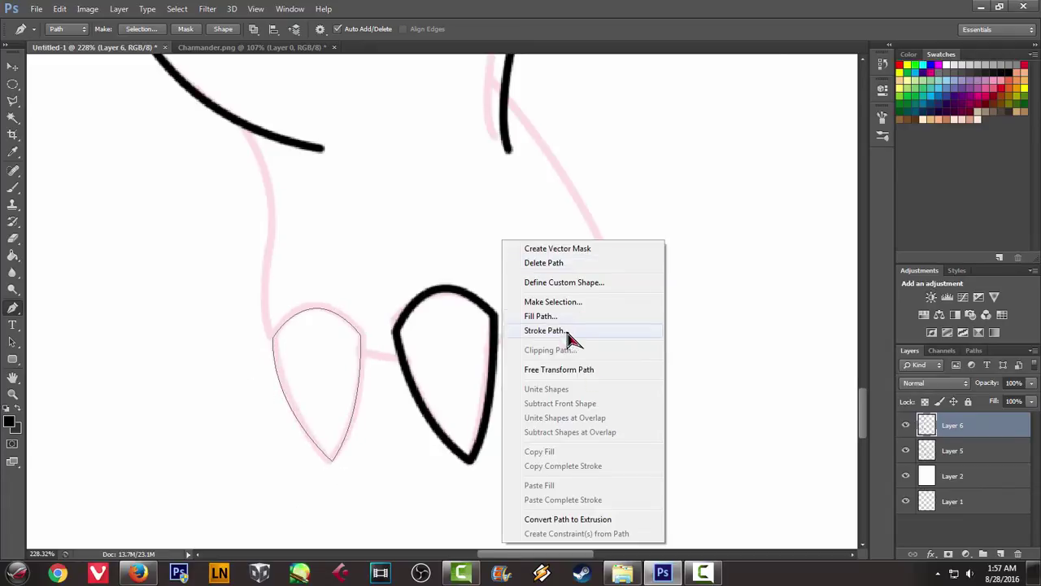
{"action": "left_click", "coordinate": [568, 332]}
{"action": "left_click", "coordinate": [590, 200]}
{"action": "right_click", "coordinate": [488, 214]}
{"action": "left_click", "coordinate": [526, 239]}
{"action": "left_click", "coordinate": [241, 124]}
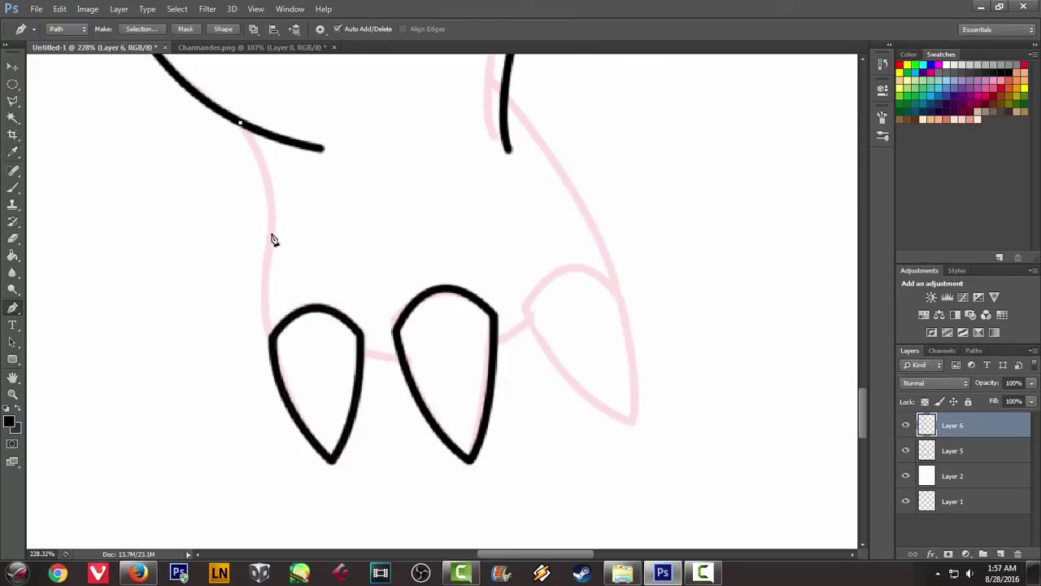
Ink the left leg line down to the left claw in black, then delete its path
{"action": "left_click_drag", "start_coordinate": [269, 246], "coordinate": [257, 302]}
{"action": "left_click_drag", "start_coordinate": [270, 337], "coordinate": [294, 374]}
{"action": "right_click", "coordinate": [374, 167]}
{"action": "left_click", "coordinate": [448, 263]}
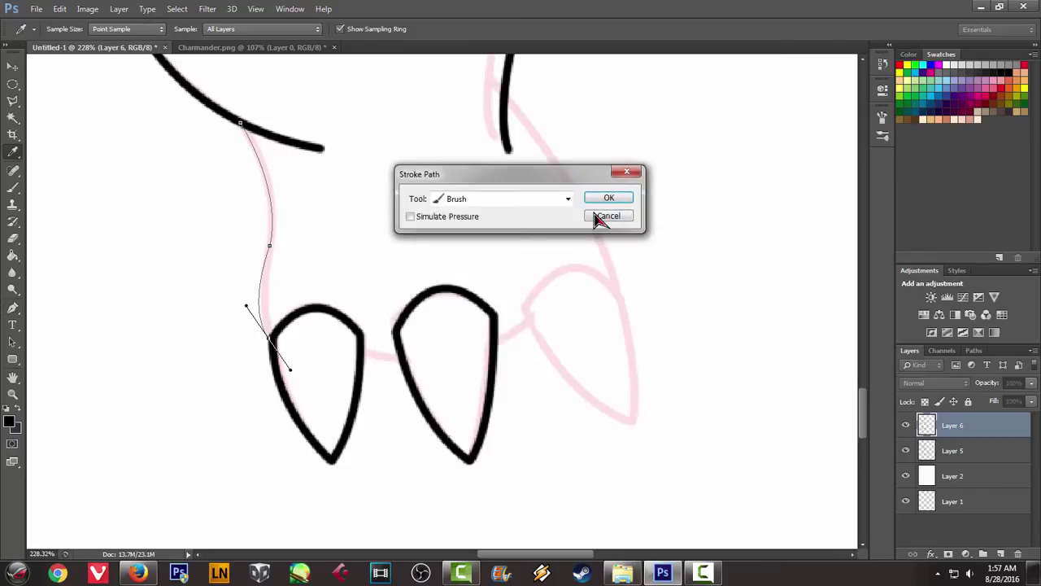
{"action": "left_click", "coordinate": [609, 198]}
{"action": "right_click", "coordinate": [463, 178]}
{"action": "left_click", "coordinate": [521, 203]}
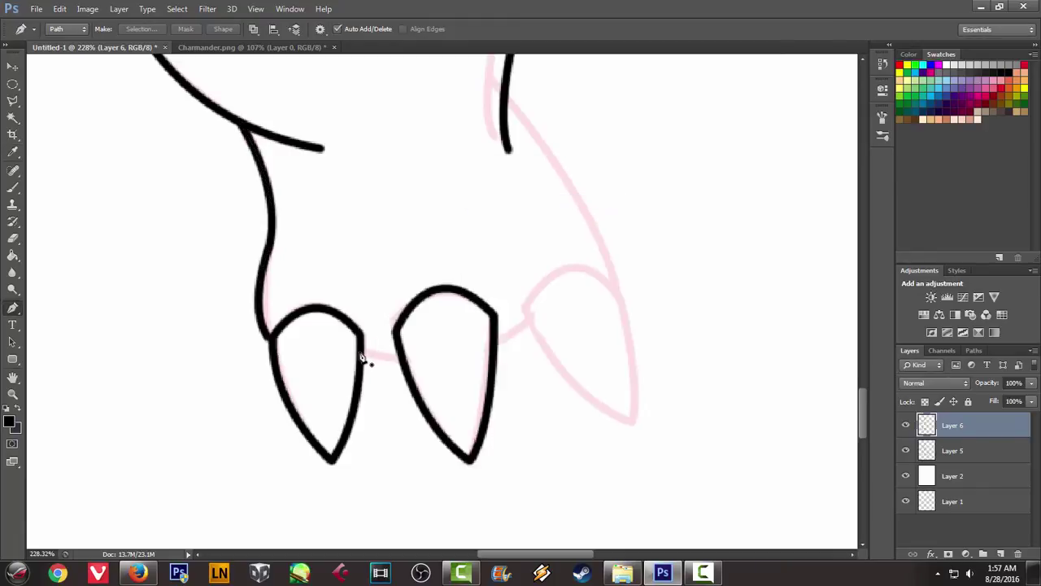
Ink the join between the left and middle claws in black and remove its path
{"action": "left_click", "coordinate": [360, 355]}
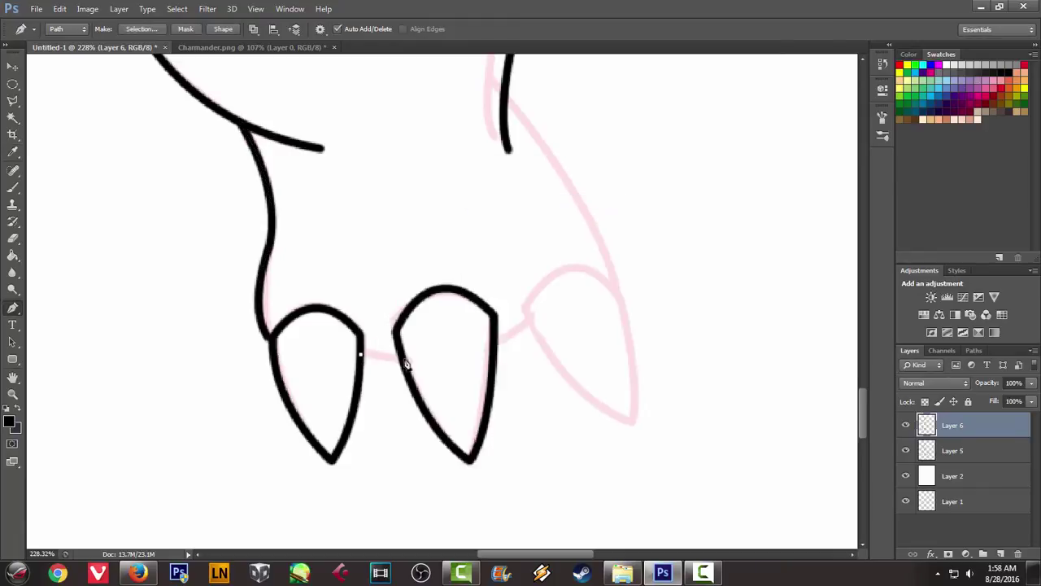
{"action": "right_click", "coordinate": [532, 284]}
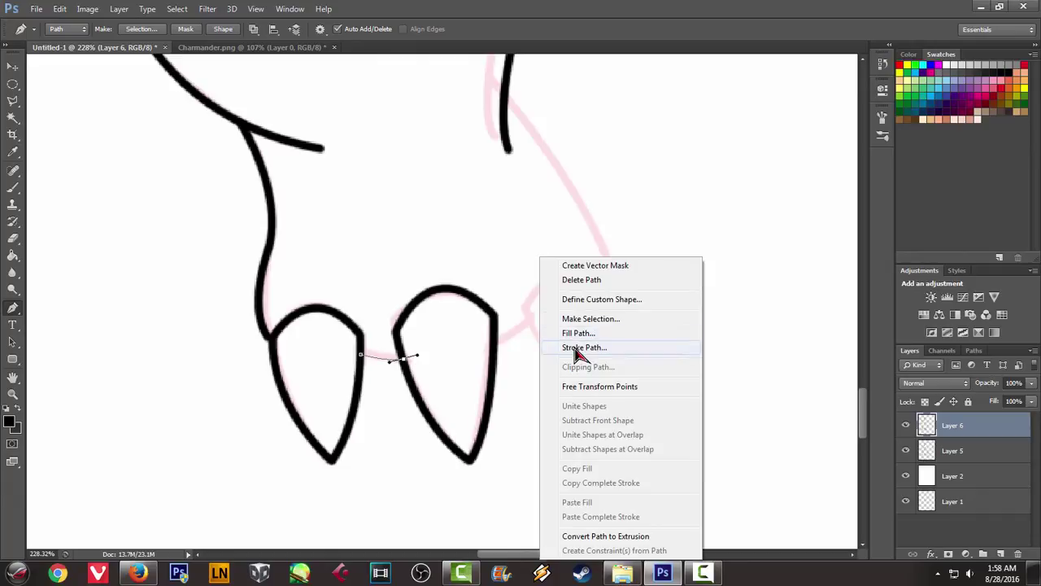
{"action": "left_click", "coordinate": [574, 349]}
{"action": "left_click", "coordinate": [609, 199]}
{"action": "right_click", "coordinate": [505, 201]}
{"action": "left_click", "coordinate": [529, 221]}
Outline the right claw with a closed path, stroke it black, and delete the path
{"action": "left_click_drag", "start_coordinate": [541, 272], "coordinate": [346, 262]}
{"action": "left_click", "coordinate": [329, 303]}
{"action": "left_click_drag", "start_coordinate": [415, 270], "coordinate": [488, 312]}
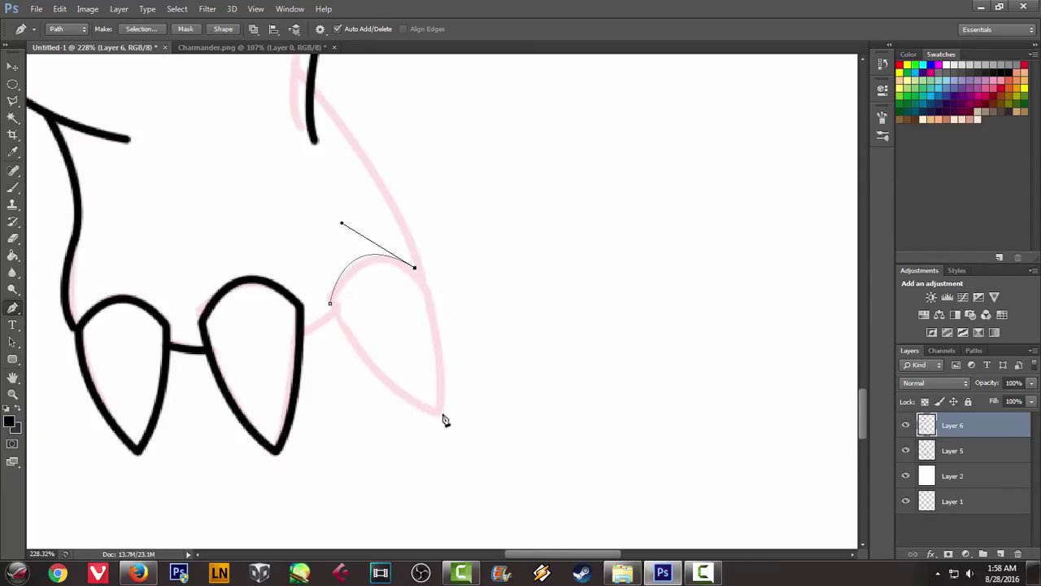
{"action": "left_click_drag", "start_coordinate": [439, 416], "coordinate": [423, 494]}
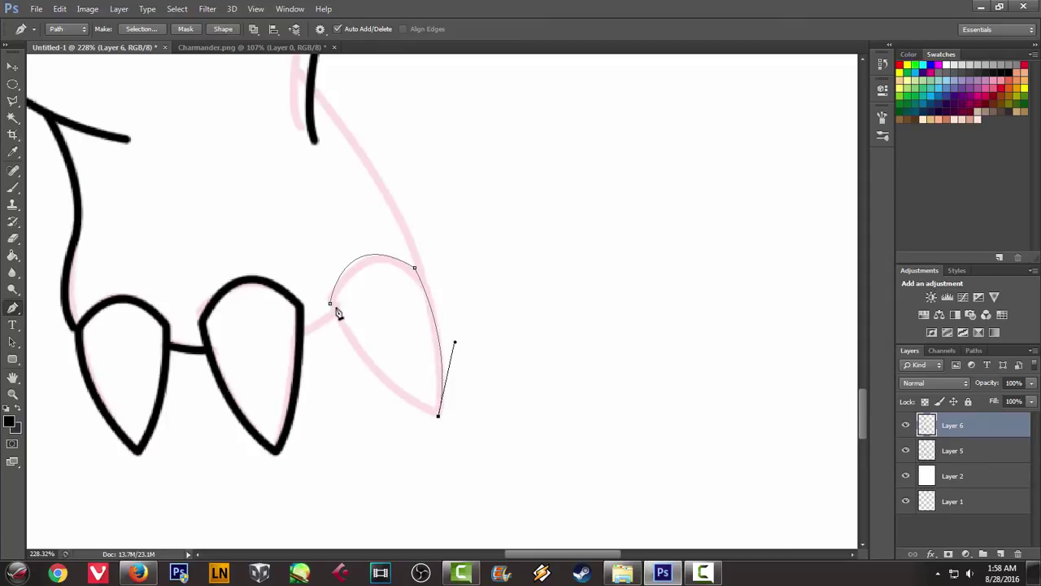
{"action": "left_click_drag", "start_coordinate": [330, 304], "coordinate": [304, 225]}
{"action": "right_click", "coordinate": [398, 350]}
{"action": "left_click", "coordinate": [453, 128]}
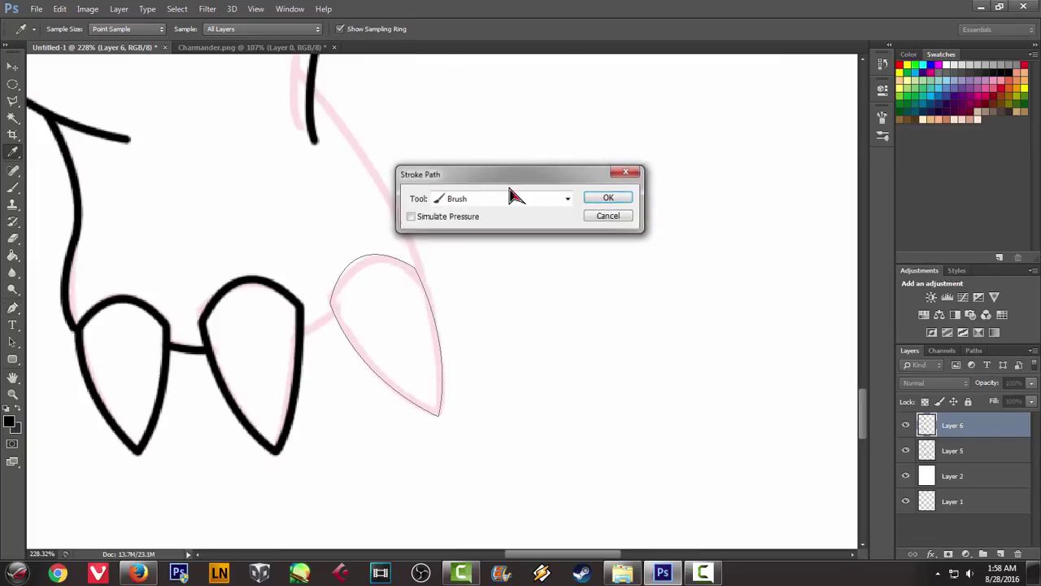
{"action": "left_click", "coordinate": [618, 201]}
{"action": "right_click", "coordinate": [455, 179]}
{"action": "left_click", "coordinate": [511, 198]}
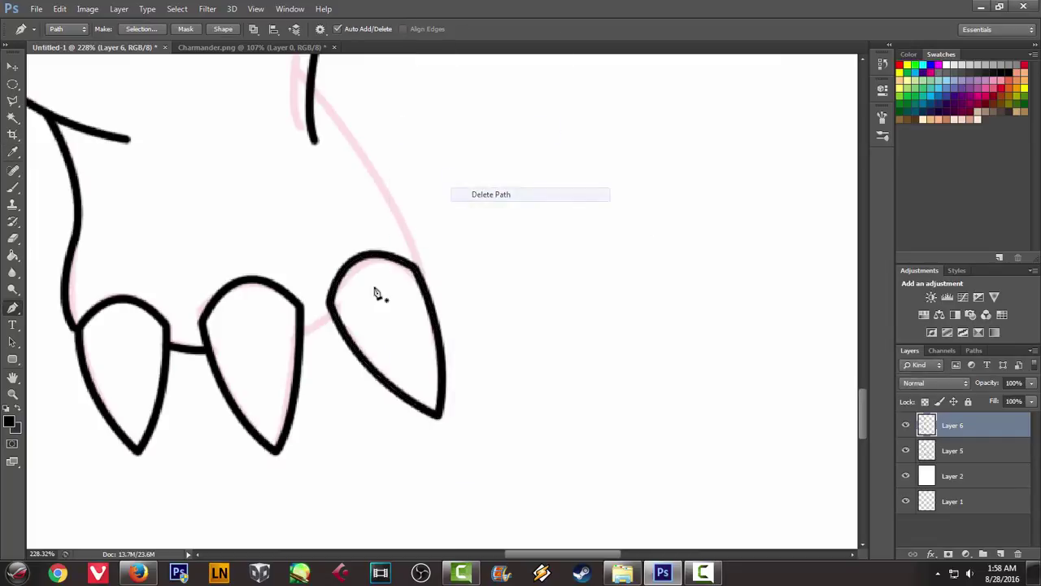
Ink the join between the middle and right claws in black and remove its path
{"action": "left_click", "coordinate": [299, 335]}
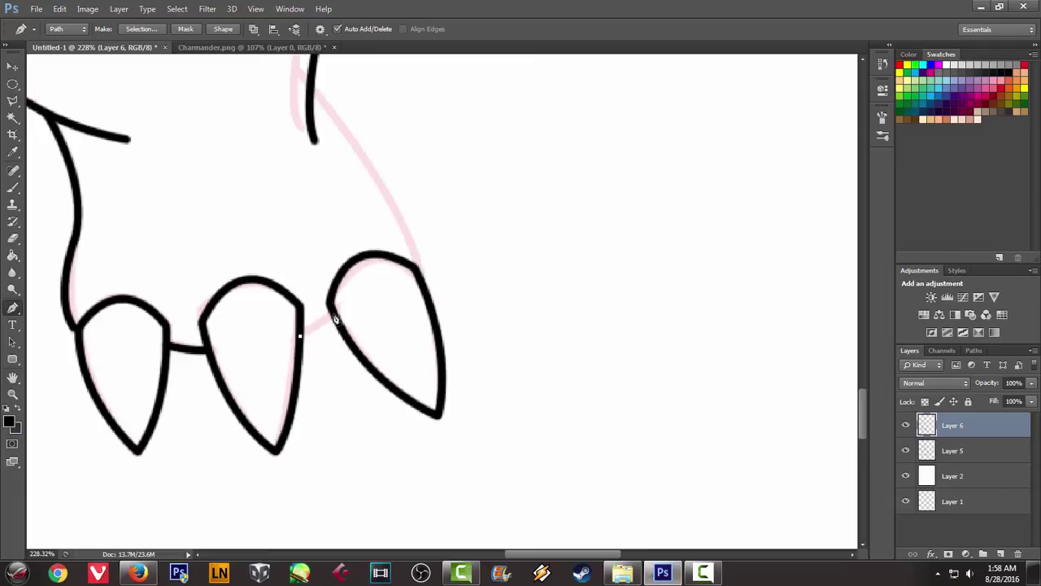
{"action": "right_click", "coordinate": [487, 160]}
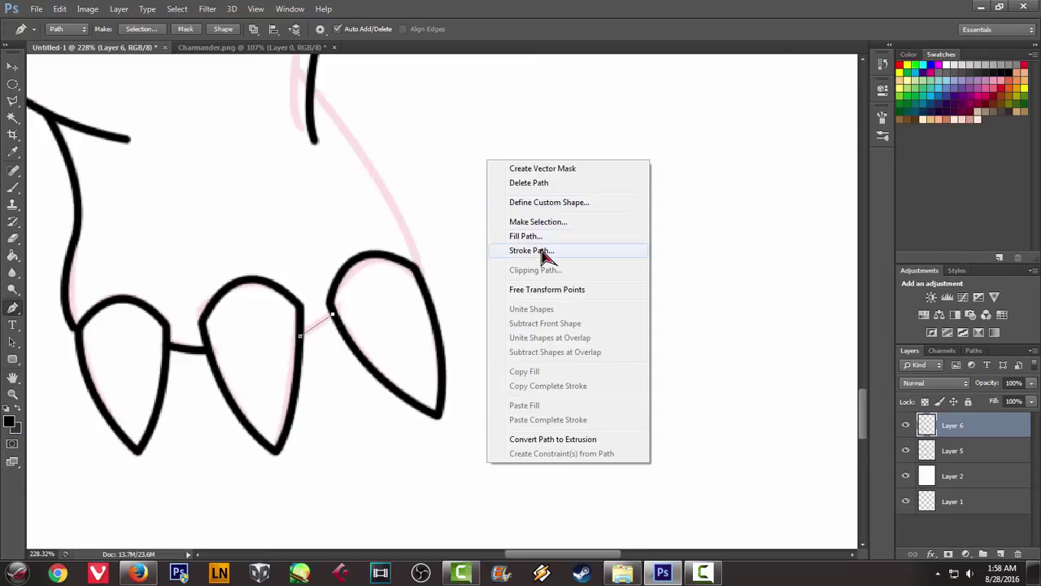
{"action": "left_click", "coordinate": [544, 251]}
{"action": "left_click", "coordinate": [610, 198]}
{"action": "right_click", "coordinate": [547, 181]}
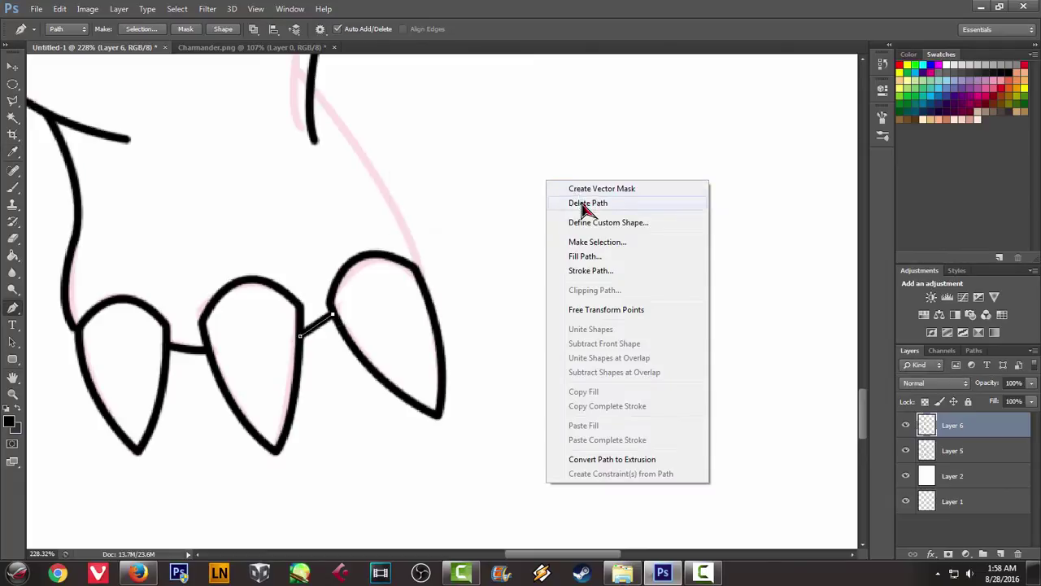
{"action": "left_click", "coordinate": [585, 203]}
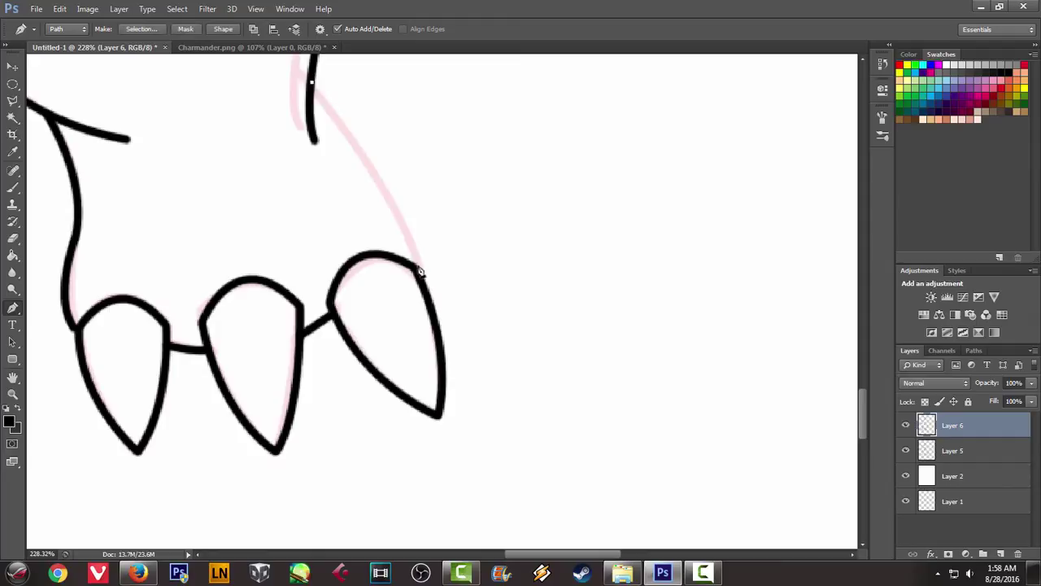
Ink the right leg line down to the right claw and delete its path
{"action": "left_click_drag", "start_coordinate": [419, 266], "coordinate": [439, 359]}
{"action": "right_click", "coordinate": [553, 179]}
{"action": "left_click", "coordinate": [614, 263]}
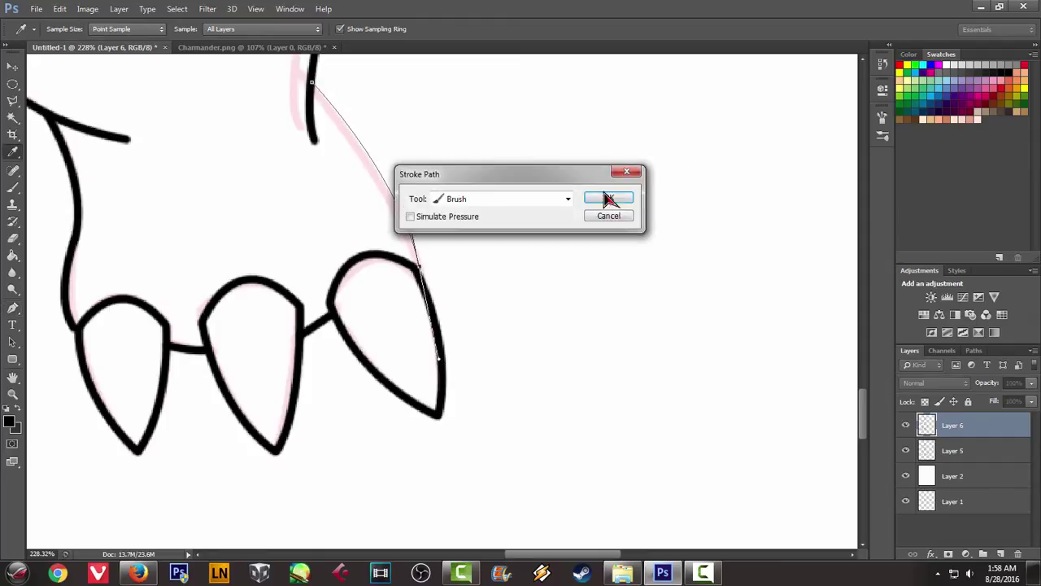
{"action": "left_click", "coordinate": [610, 198]}
{"action": "right_click", "coordinate": [611, 161]}
{"action": "left_click", "coordinate": [615, 183]}
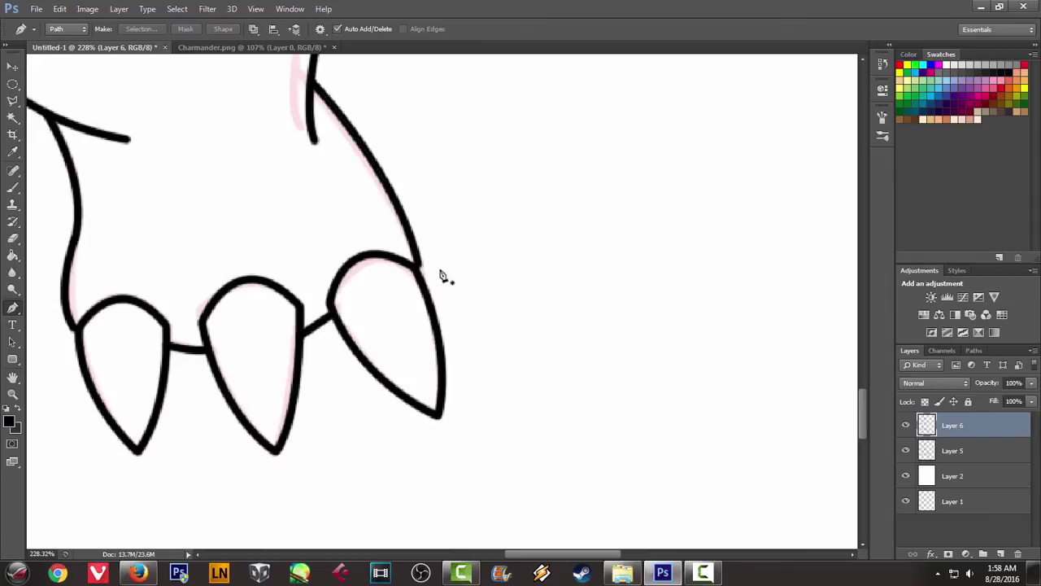
{"action": "scroll", "coordinate": [442, 274], "scroll_direction": "up", "scroll_amount": 3}
Start the flame path, curving up to the flame tip and down its right side
{"action": "key", "text": "b"}
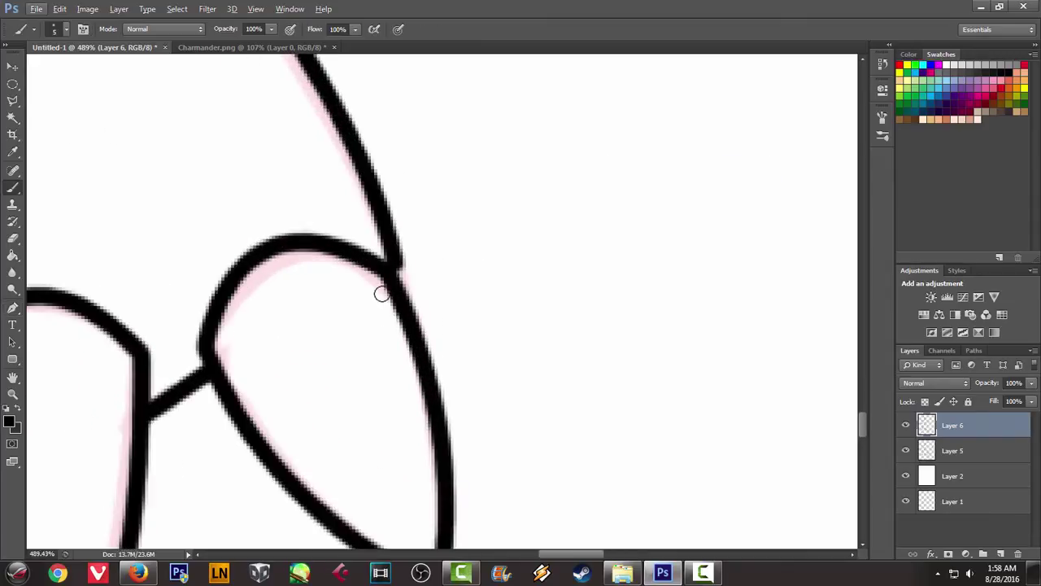
{"action": "scroll", "coordinate": [442, 282], "scroll_direction": "down", "scroll_amount": 2}
{"action": "scroll", "coordinate": [448, 275], "scroll_direction": "down", "scroll_amount": 2}
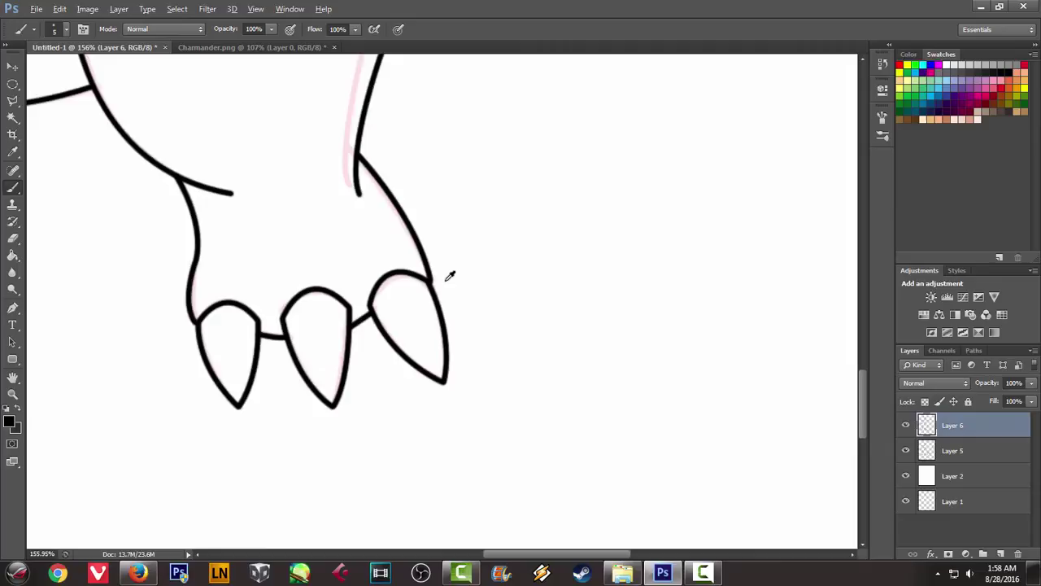
{"action": "scroll", "coordinate": [447, 278], "scroll_direction": "down", "scroll_amount": 2}
{"action": "key", "text": "p"}
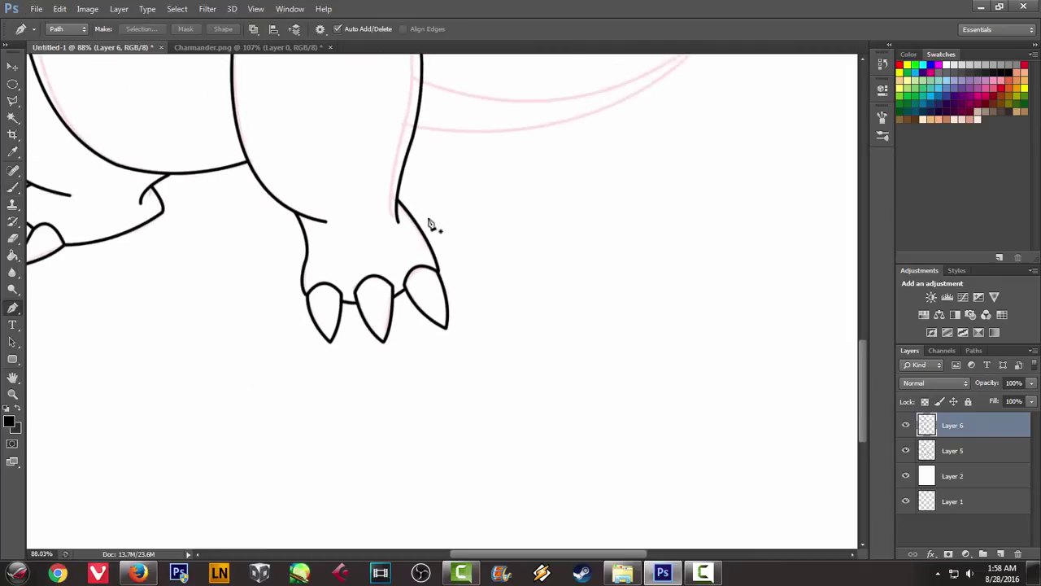
{"action": "scroll", "coordinate": [431, 228], "scroll_direction": "down", "scroll_amount": 2}
{"action": "scroll", "coordinate": [454, 171], "scroll_direction": "down", "scroll_amount": 1}
{"action": "scroll", "coordinate": [457, 163], "scroll_direction": "down", "scroll_amount": 1}
{"action": "scroll", "coordinate": [460, 159], "scroll_direction": "down", "scroll_amount": 1}
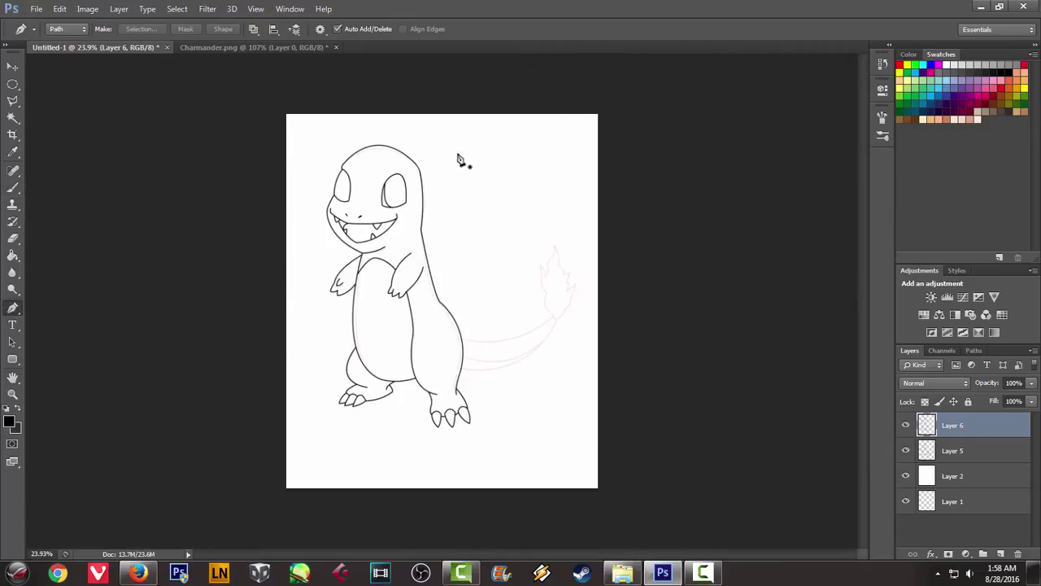
{"action": "scroll", "coordinate": [563, 391], "scroll_direction": "up", "scroll_amount": 2}
{"action": "scroll", "coordinate": [572, 347], "scroll_direction": "up", "scroll_amount": 2}
{"action": "scroll", "coordinate": [469, 286], "scroll_direction": "up", "scroll_amount": 2}
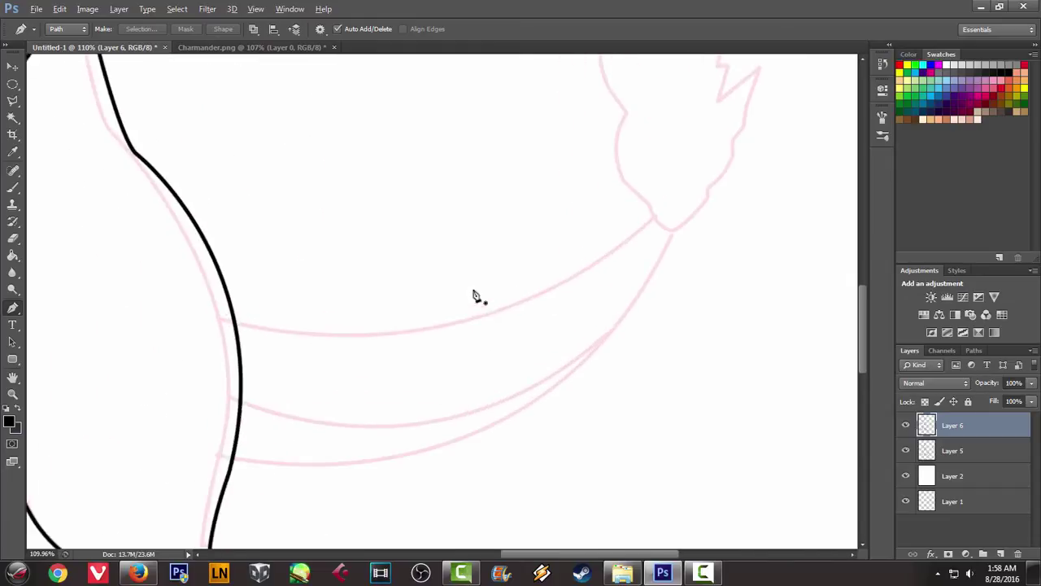
{"action": "scroll", "coordinate": [646, 204], "scroll_direction": "up", "scroll_amount": 1}
{"action": "scroll", "coordinate": [737, 190], "scroll_direction": "up", "scroll_amount": 2}
{"action": "scroll", "coordinate": [725, 186], "scroll_direction": "up", "scroll_amount": 2}
{"action": "scroll", "coordinate": [715, 195], "scroll_direction": "up", "scroll_amount": 2}
{"action": "scroll", "coordinate": [661, 216], "scroll_direction": "up", "scroll_amount": 2}
{"action": "scroll", "coordinate": [569, 285], "scroll_direction": "up", "scroll_amount": 2}
{"action": "left_click", "coordinate": [524, 332]}
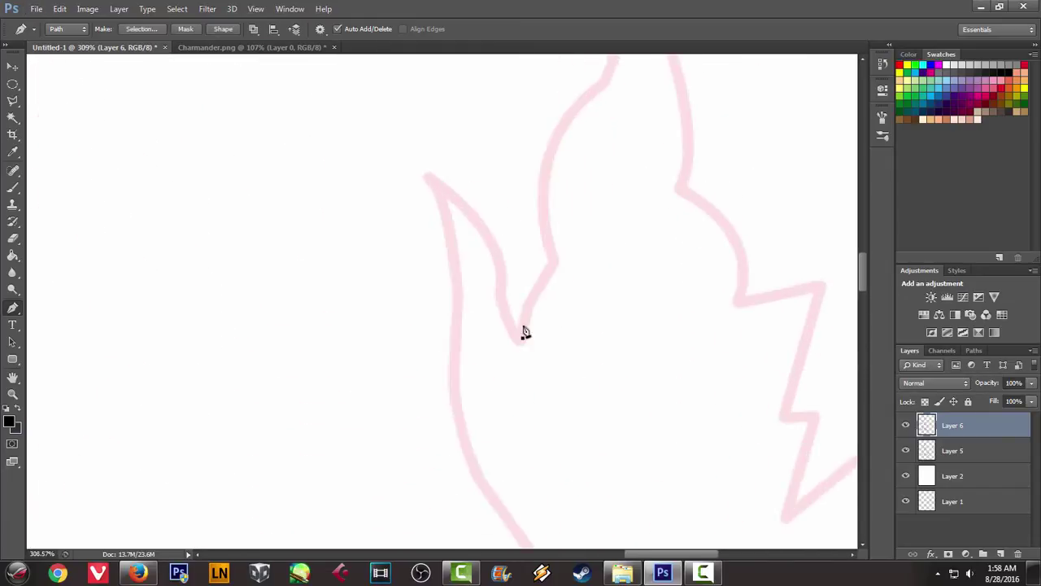
{"action": "left_click_drag", "start_coordinate": [556, 247], "coordinate": [498, 397]}
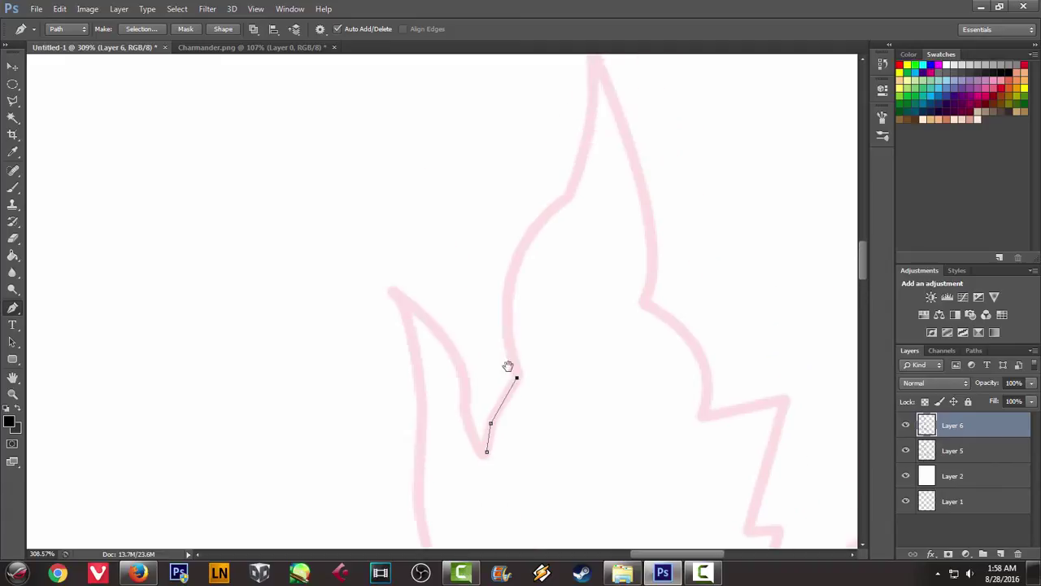
{"action": "left_click_drag", "start_coordinate": [545, 238], "coordinate": [638, 193]}
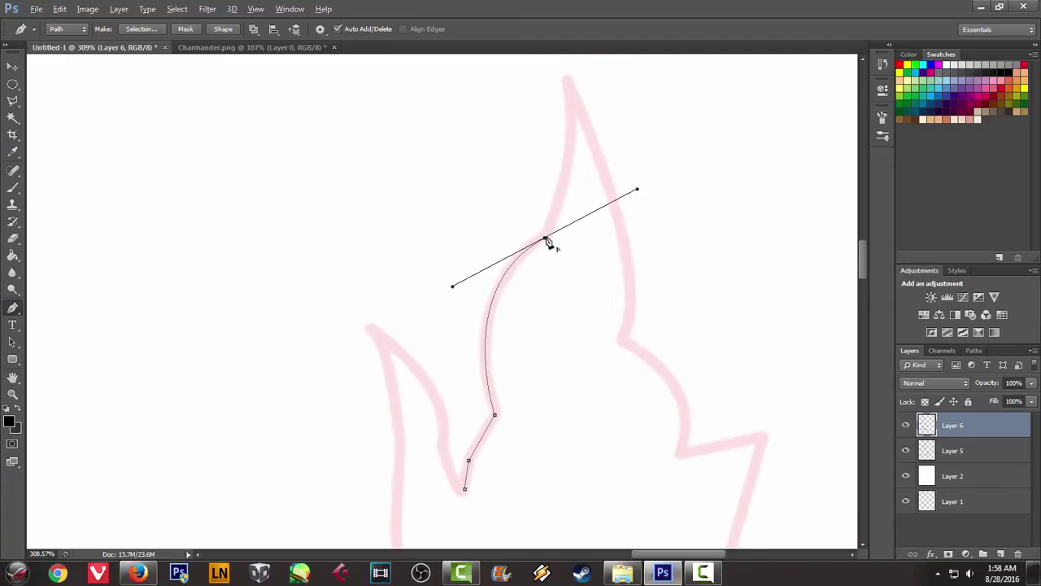
{"action": "left_click_drag", "start_coordinate": [555, 277], "coordinate": [536, 344]}
{"action": "mouse_move", "coordinate": [546, 149]}
{"action": "left_mouse_down"}
{"action": "mouse_move", "coordinate": [518, 132]}
{"action": "mouse_move", "coordinate": [526, 123]}
{"action": "left_mouse_up"}
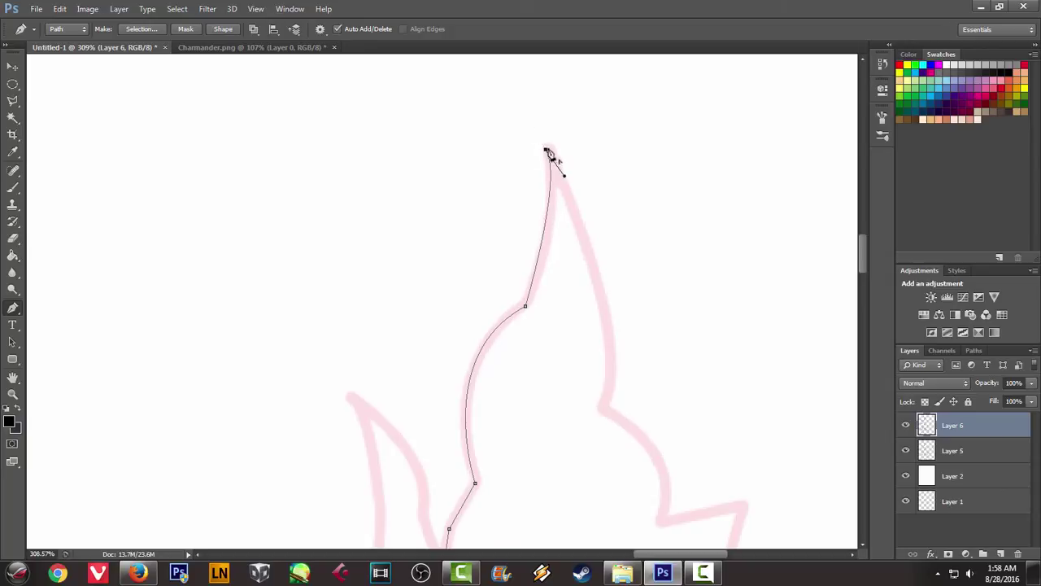
{"action": "left_click_drag", "start_coordinate": [605, 407], "coordinate": [572, 493]}
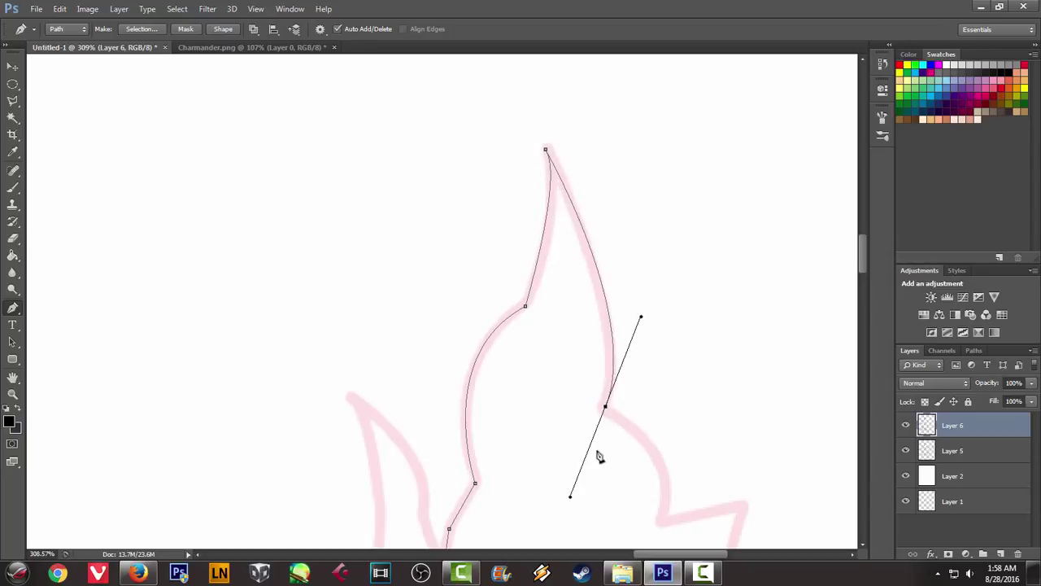
{"action": "left_click", "coordinate": [605, 406], "text": "alt"}
Continue the path through the right-side flame spikes and around the rounded base
{"action": "mouse_move", "coordinate": [611, 417]}
{"action": "left_mouse_down"}
{"action": "mouse_move", "coordinate": [586, 339]}
{"action": "mouse_move", "coordinate": [552, 286]}
{"action": "left_mouse_up"}
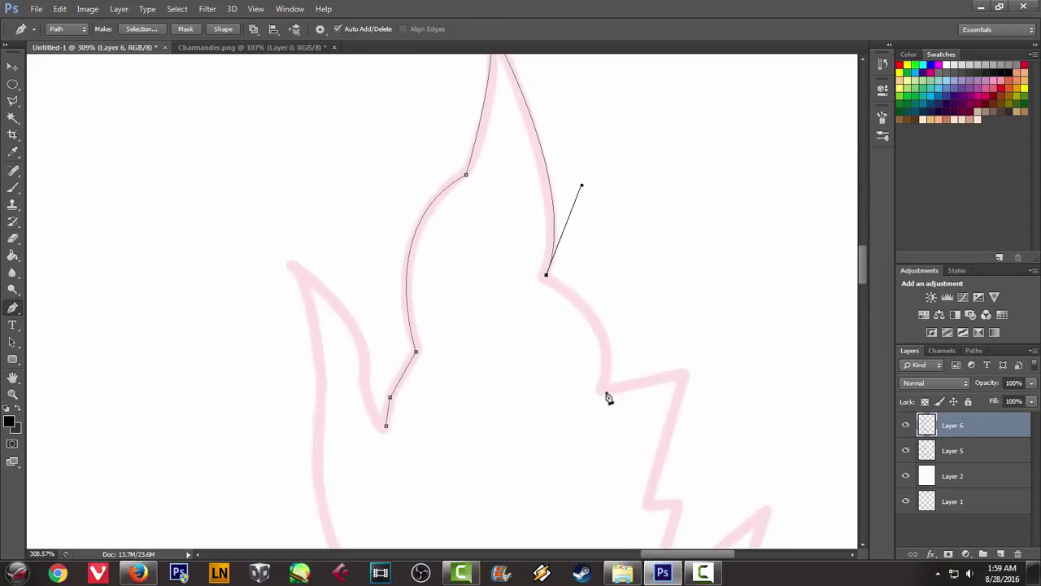
{"action": "left_click_drag", "start_coordinate": [598, 389], "coordinate": [568, 463]}
{"action": "left_click", "coordinate": [598, 389], "text": "alt"}
{"action": "left_click", "coordinate": [685, 371]}
{"action": "left_click", "coordinate": [644, 504]}
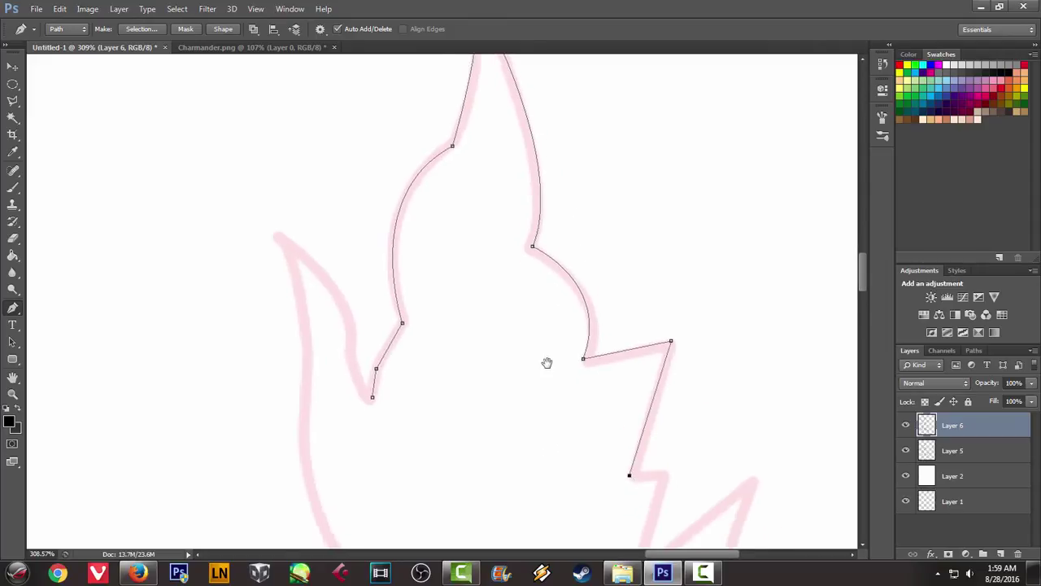
{"action": "left_click_drag", "start_coordinate": [655, 523], "coordinate": [570, 340]}
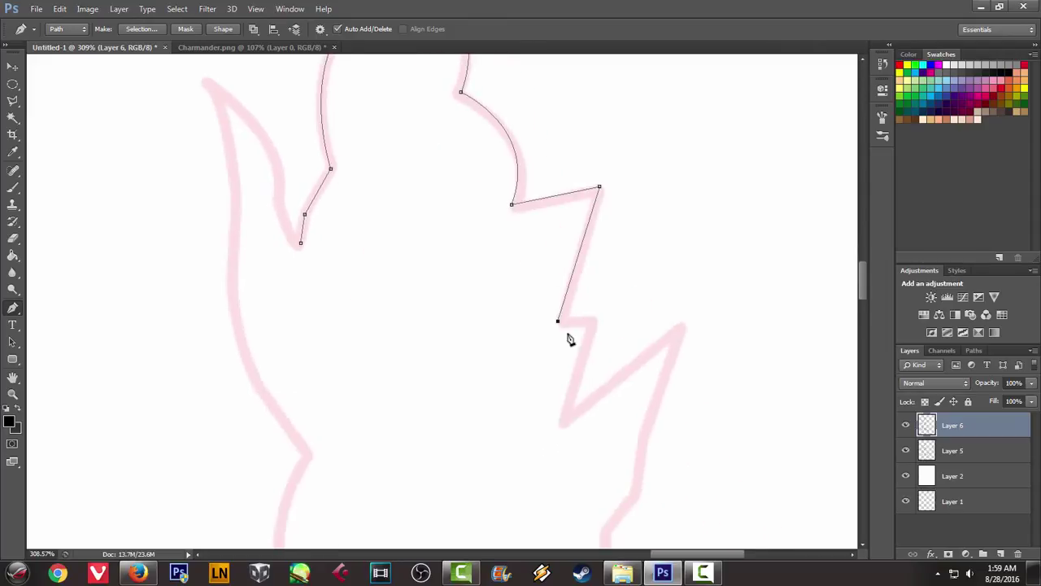
{"action": "left_click", "coordinate": [680, 328]}
{"action": "left_click", "coordinate": [644, 435]}
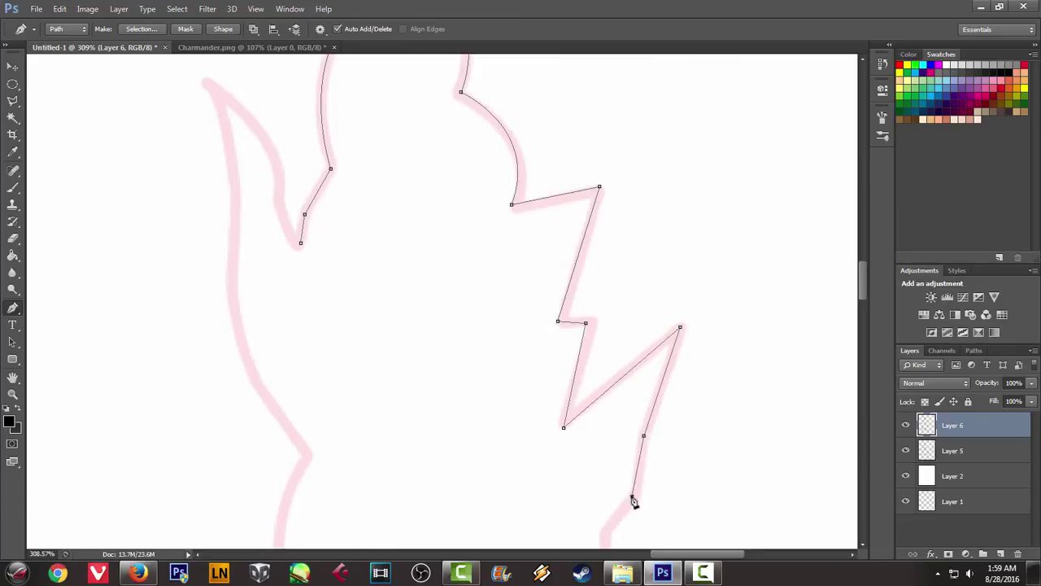
{"action": "left_click_drag", "start_coordinate": [586, 509], "coordinate": [602, 345]}
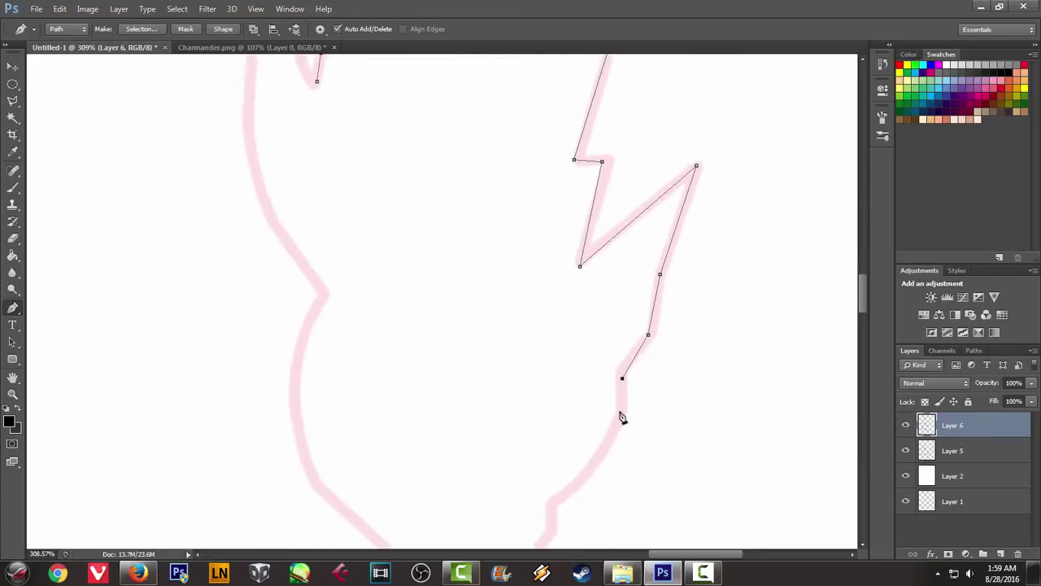
{"action": "scroll", "coordinate": [570, 390], "scroll_direction": "down", "scroll_amount": 3}
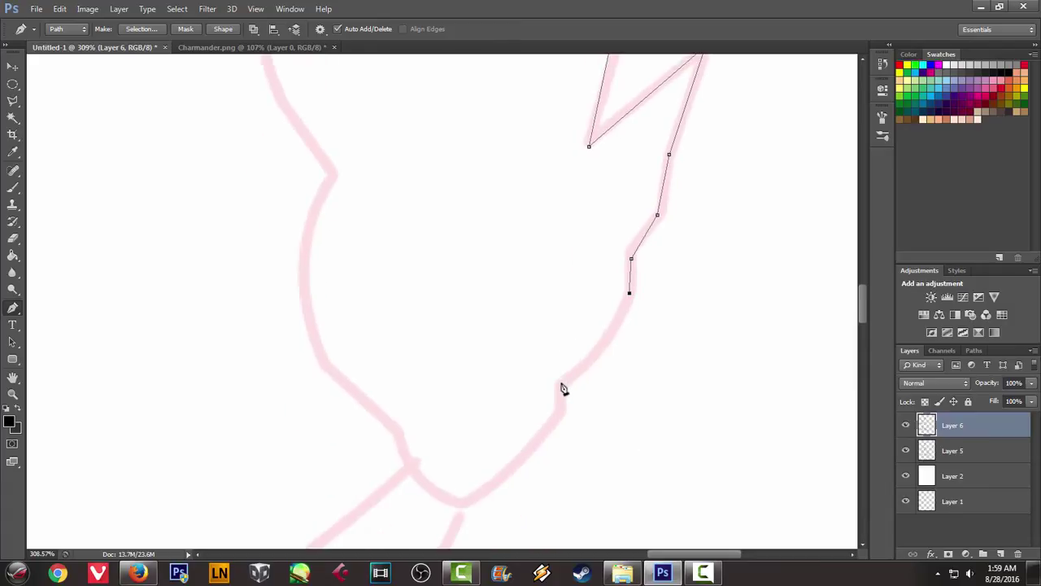
{"action": "left_click_drag", "start_coordinate": [510, 424], "coordinate": [503, 424]}
{"action": "left_click", "coordinate": [563, 411]}
{"action": "left_click_drag", "start_coordinate": [464, 508], "coordinate": [414, 526]}
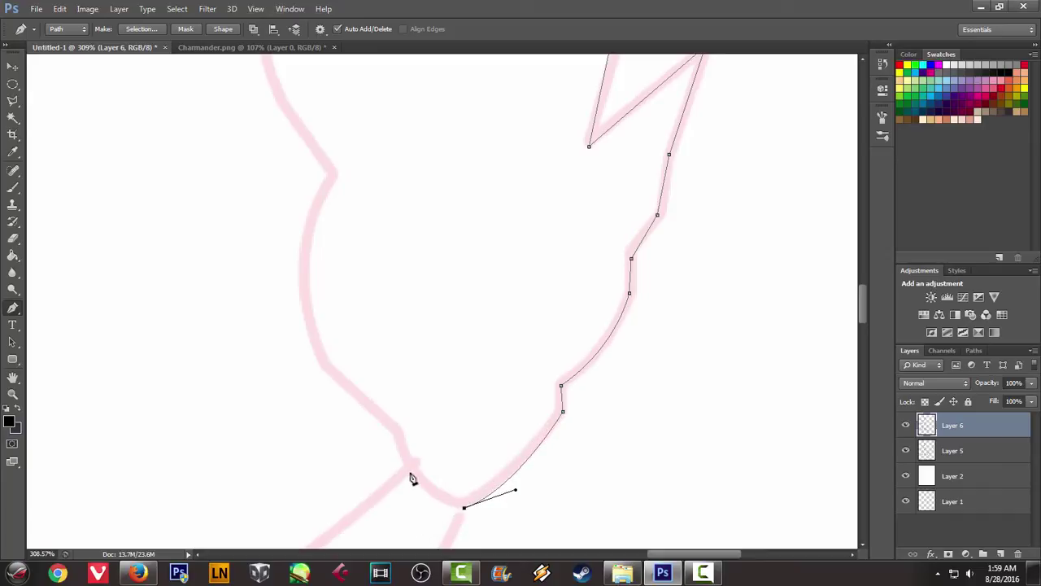
{"action": "left_click_drag", "start_coordinate": [410, 471], "coordinate": [410, 444]}
Trace the left bulge and left spike, close the flame path, and choose Stroke Path
{"action": "mouse_move", "coordinate": [334, 174]}
{"action": "left_mouse_down"}
{"action": "mouse_move", "coordinate": [368, 147]}
{"action": "mouse_move", "coordinate": [396, 91]}
{"action": "left_mouse_up"}
{"action": "left_click", "coordinate": [333, 174], "text": "alt"}
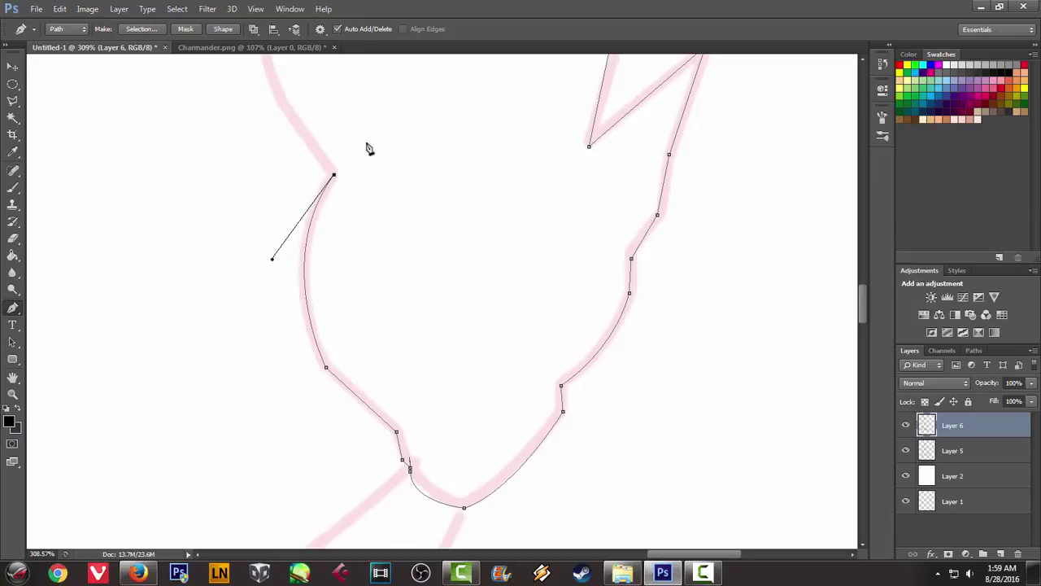
{"action": "left_click_drag", "start_coordinate": [356, 163], "coordinate": [412, 344]}
{"action": "left_click", "coordinate": [321, 313]}
{"action": "mouse_move", "coordinate": [303, 158]}
{"action": "left_mouse_down"}
{"action": "mouse_move", "coordinate": [321, 265]}
{"action": "mouse_move", "coordinate": [339, 145]}
{"action": "left_mouse_up"}
{"action": "left_click", "coordinate": [321, 242]}
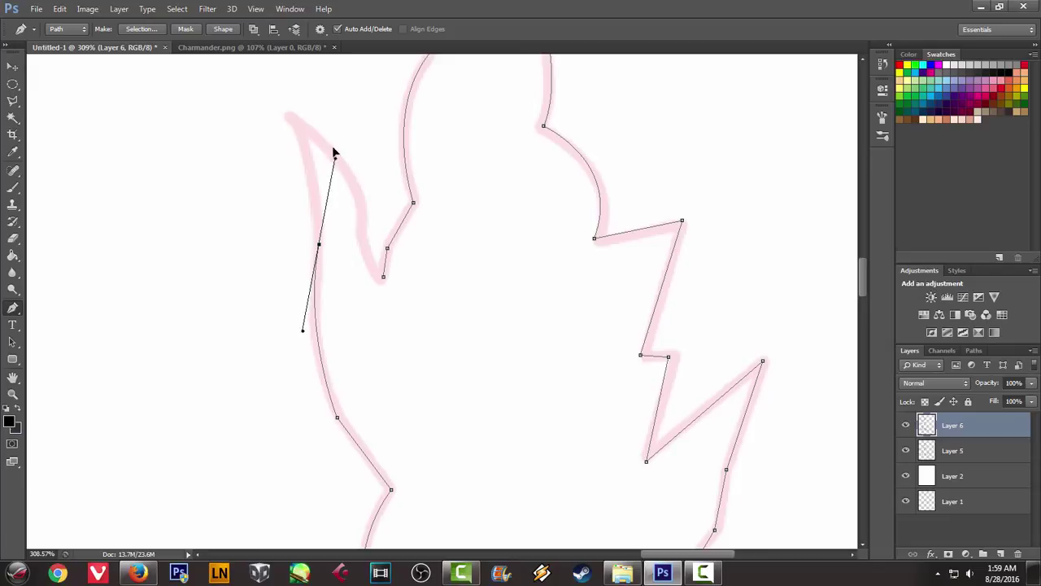
{"action": "left_click", "coordinate": [319, 245], "text": "alt"}
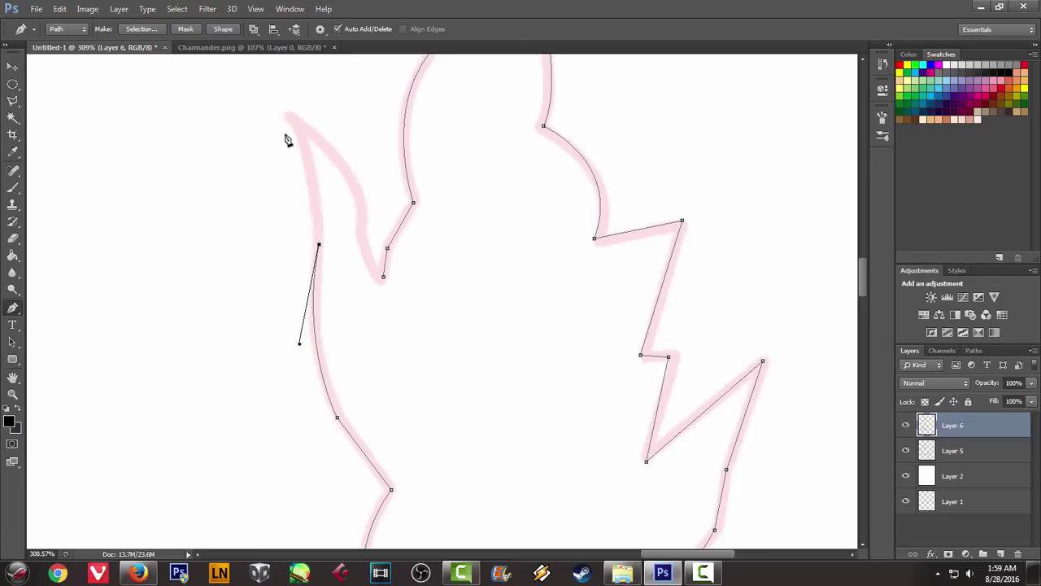
{"action": "left_click_drag", "start_coordinate": [285, 119], "coordinate": [262, 79]}
{"action": "left_click_drag", "start_coordinate": [354, 204], "coordinate": [350, 231]}
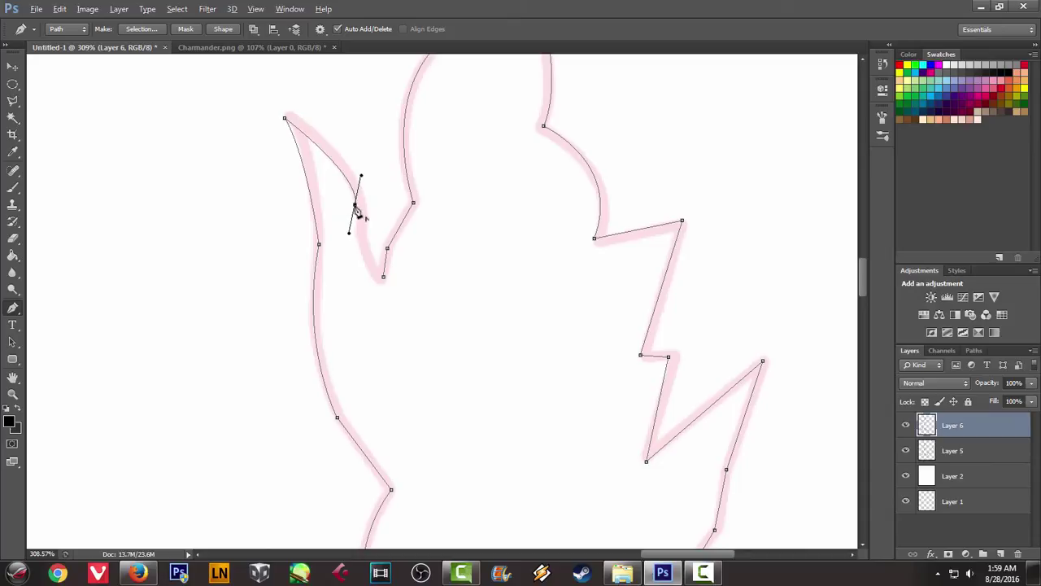
{"action": "left_click", "coordinate": [364, 239]}
{"action": "left_click", "coordinate": [384, 277]}
{"action": "key", "text": "Return"}
{"action": "right_click", "coordinate": [456, 288]}
{"action": "left_click", "coordinate": [521, 348]}
Stroke the flame outline in black and delete its guide path
{"action": "left_click", "coordinate": [609, 201]}
{"action": "right_click", "coordinate": [555, 233]}
{"action": "left_click", "coordinate": [596, 254]}
{"action": "scroll", "coordinate": [411, 309], "scroll_direction": "down", "scroll_amount": 3}
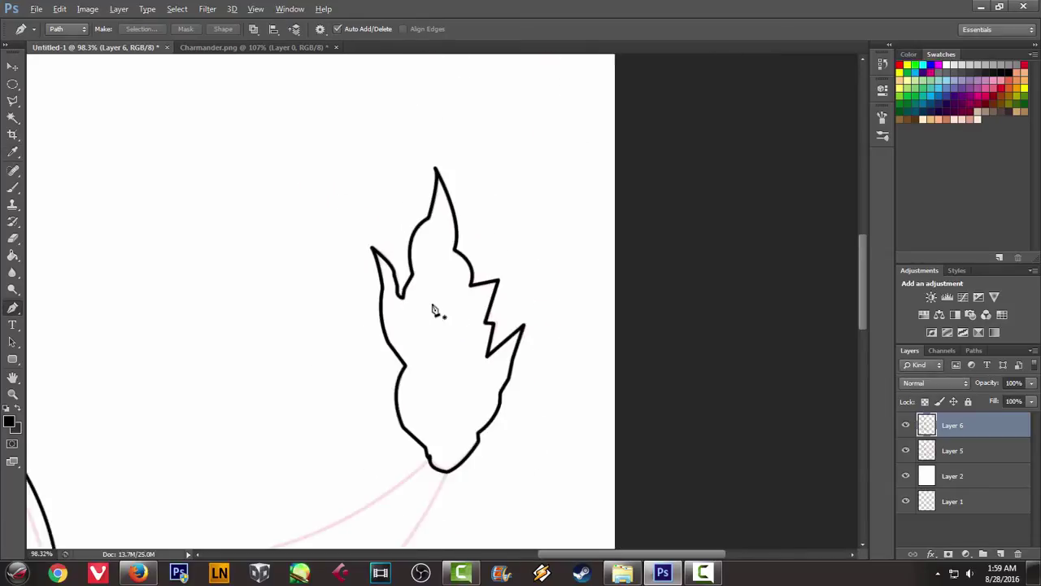
{"action": "scroll", "coordinate": [434, 309], "scroll_direction": "down", "scroll_amount": 3}
{"action": "scroll", "coordinate": [376, 393], "scroll_direction": "up", "scroll_amount": 2}
{"action": "scroll", "coordinate": [225, 402], "scroll_direction": "up", "scroll_amount": 2}
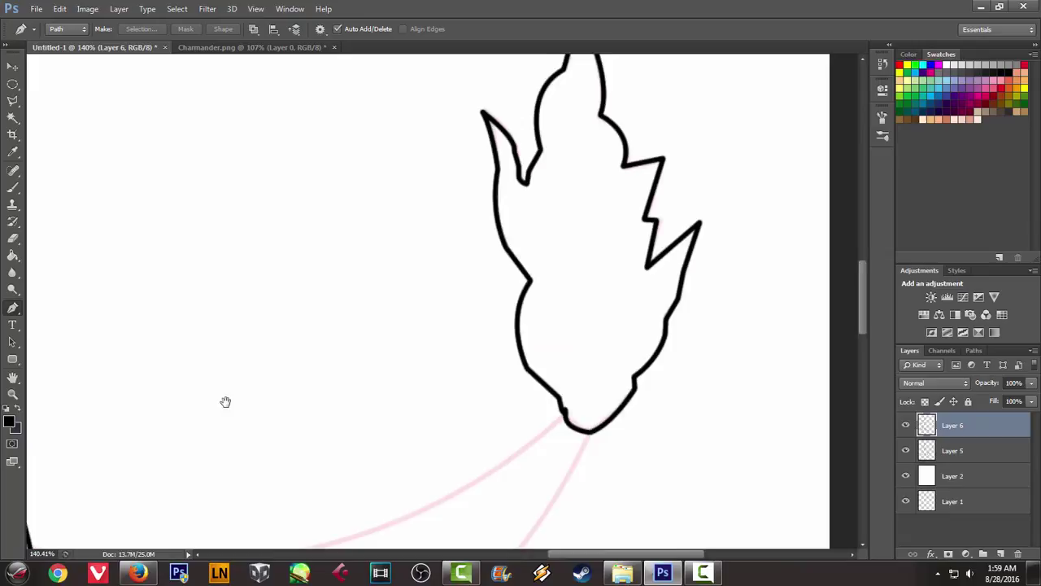
{"action": "scroll", "coordinate": [318, 202], "scroll_direction": "up", "scroll_amount": 2}
Ink the tail's upper edge from the body in black and delete its path
{"action": "left_click", "coordinate": [136, 315]}
{"action": "mouse_move", "coordinate": [672, 192]}
{"action": "left_mouse_down"}
{"action": "mouse_move", "coordinate": [864, 59]}
{"action": "mouse_move", "coordinate": [750, 186]}
{"action": "left_mouse_up"}
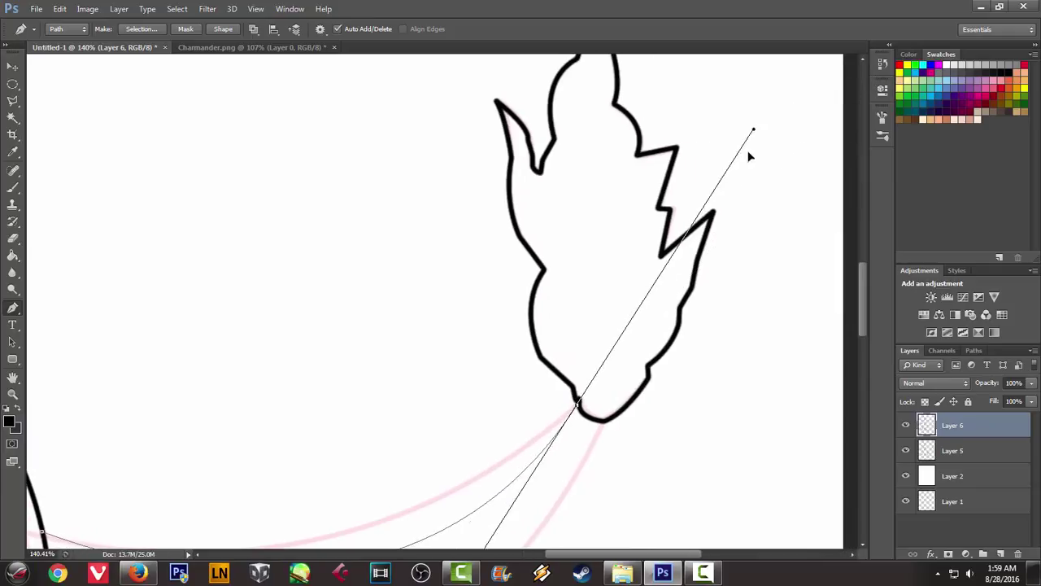
{"action": "scroll", "coordinate": [704, 186], "scroll_direction": "down", "scroll_amount": 3}
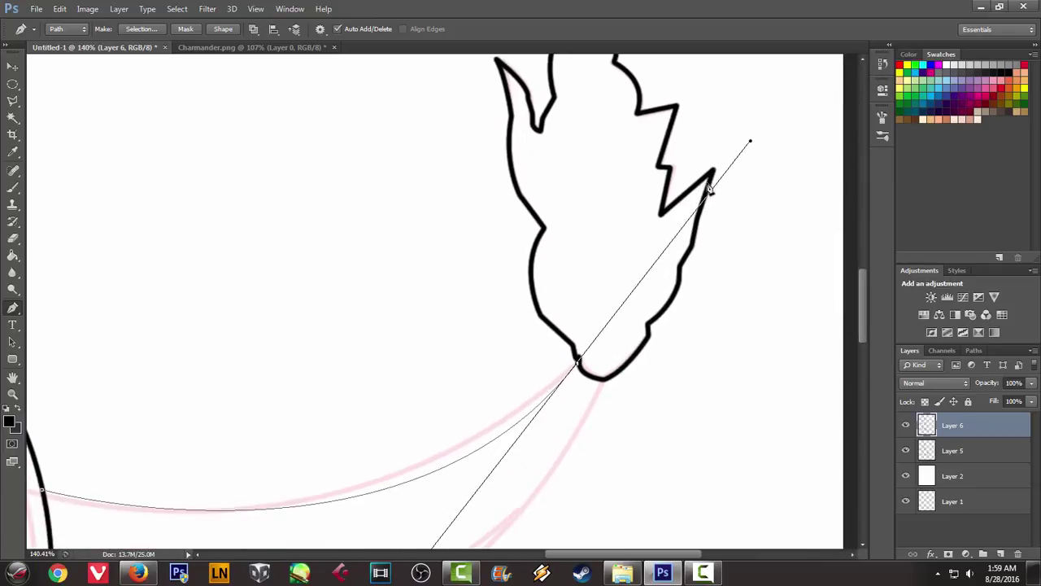
{"action": "right_click", "coordinate": [400, 290]}
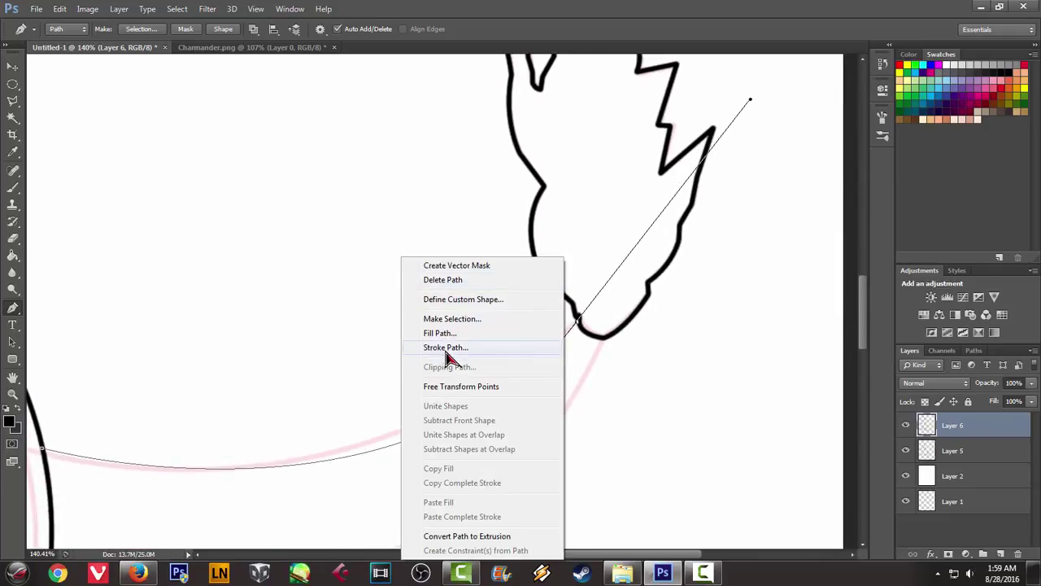
{"action": "left_click", "coordinate": [444, 347]}
{"action": "left_click", "coordinate": [607, 200]}
{"action": "right_click", "coordinate": [460, 217]}
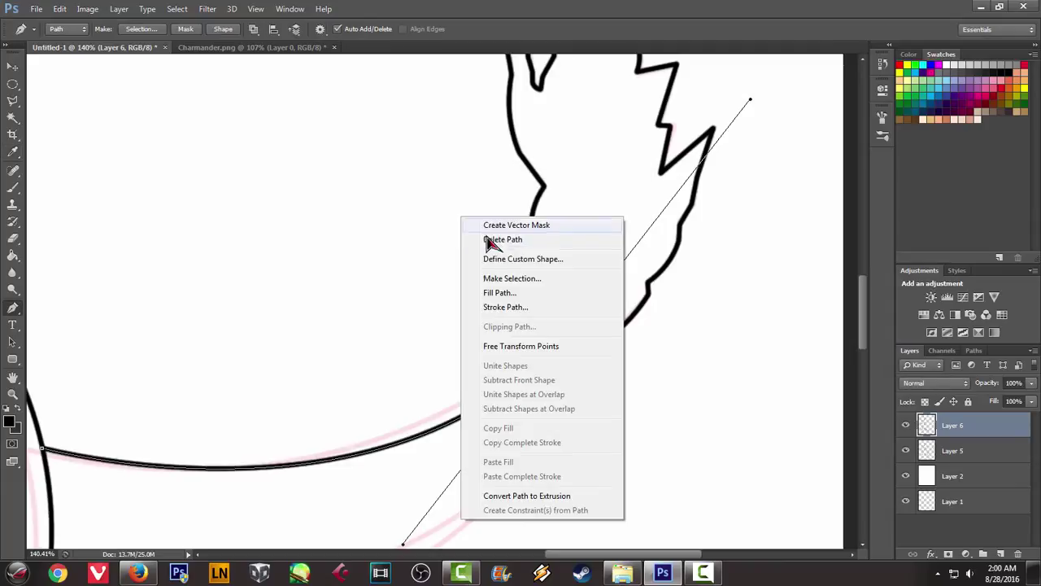
{"action": "left_click", "coordinate": [590, 235]}
Ink the tail's lower edge up to the flame in black and delete its path
{"action": "left_click_drag", "start_coordinate": [185, 374], "coordinate": [351, 196]}
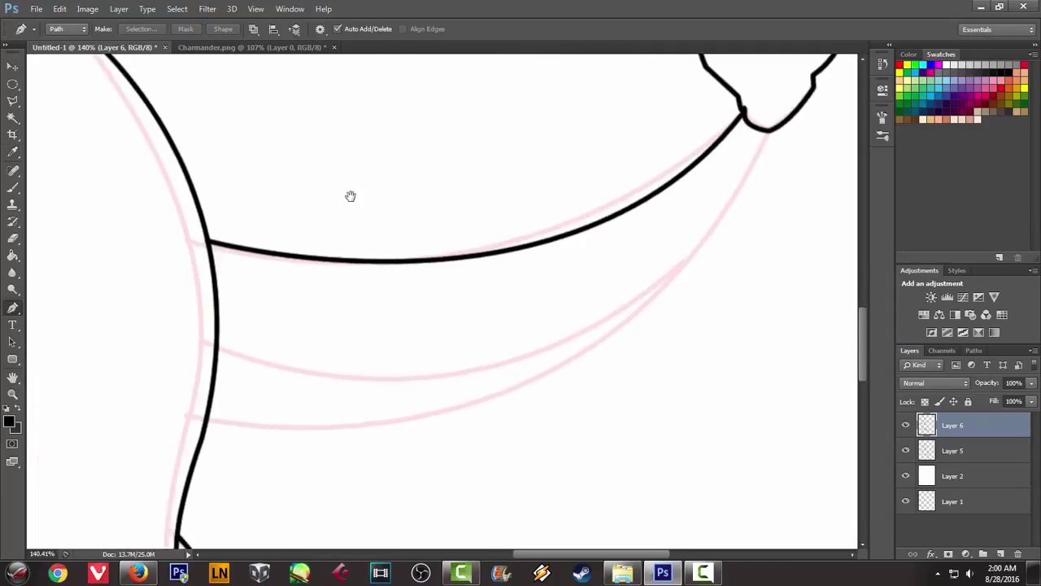
{"action": "left_click", "coordinate": [207, 420]}
{"action": "scroll", "coordinate": [337, 424], "scroll_direction": "down", "scroll_amount": 3}
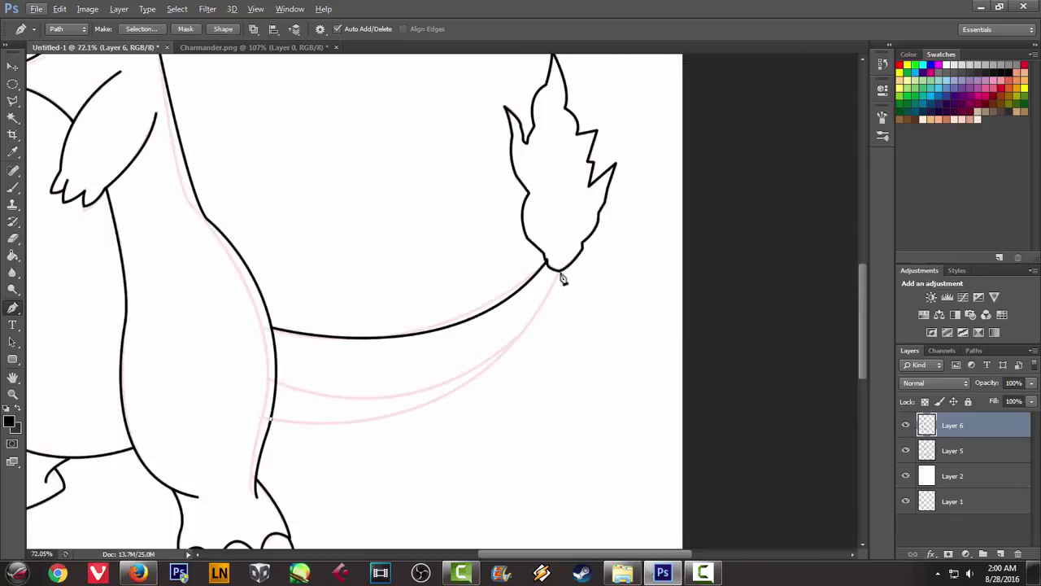
{"action": "left_click_drag", "start_coordinate": [559, 272], "coordinate": [652, 79]}
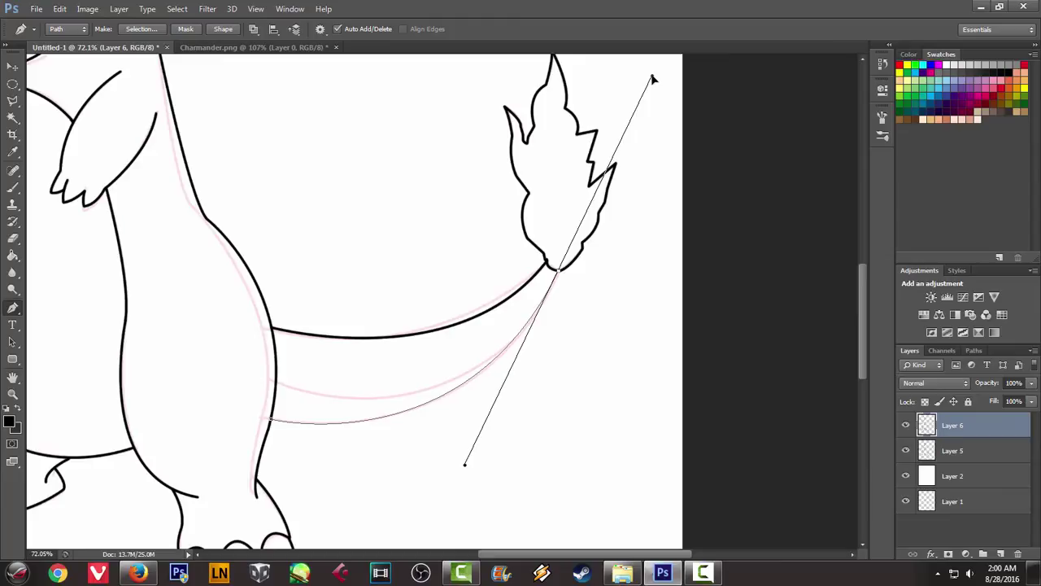
{"action": "right_click", "coordinate": [363, 242]}
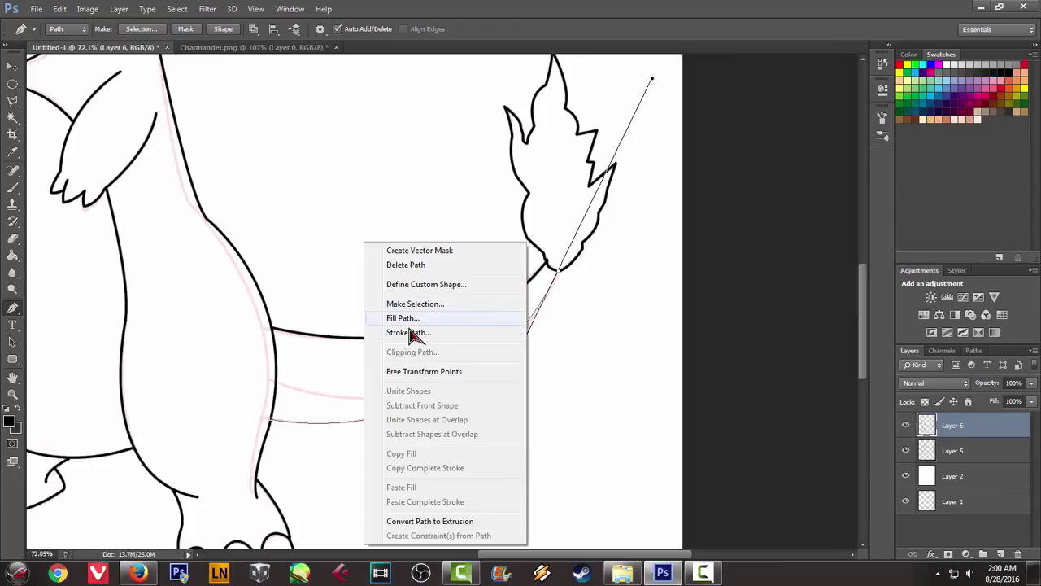
{"action": "left_click", "coordinate": [415, 332]}
{"action": "left_click", "coordinate": [605, 214]}
{"action": "right_click", "coordinate": [378, 221]}
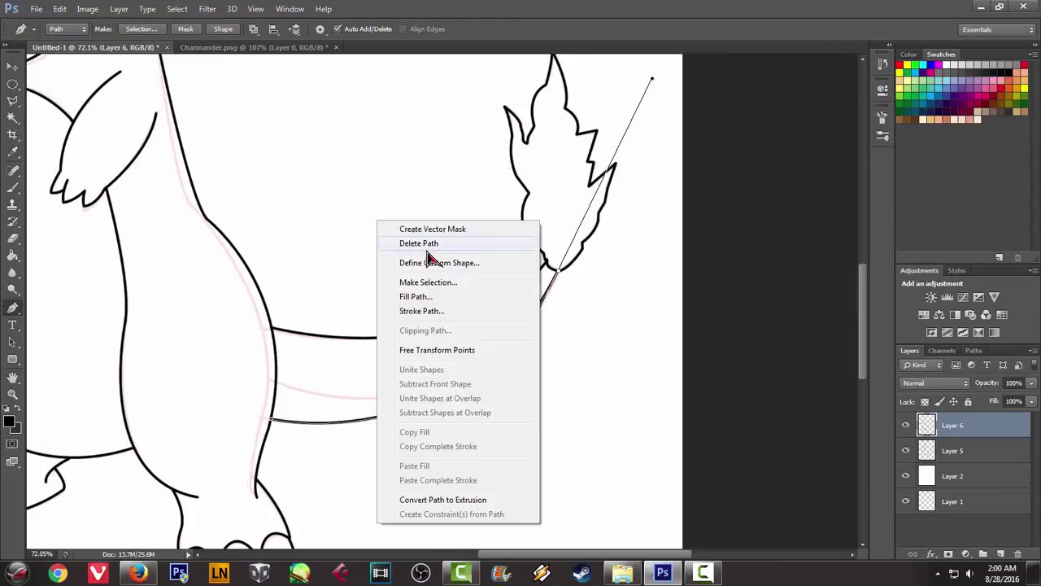
{"action": "left_click", "coordinate": [419, 244]}
Ink the middle tail line along the pink sketch in black and delete its path
{"action": "scroll", "coordinate": [354, 334], "scroll_direction": "up", "scroll_amount": 1, "text": "alt"}
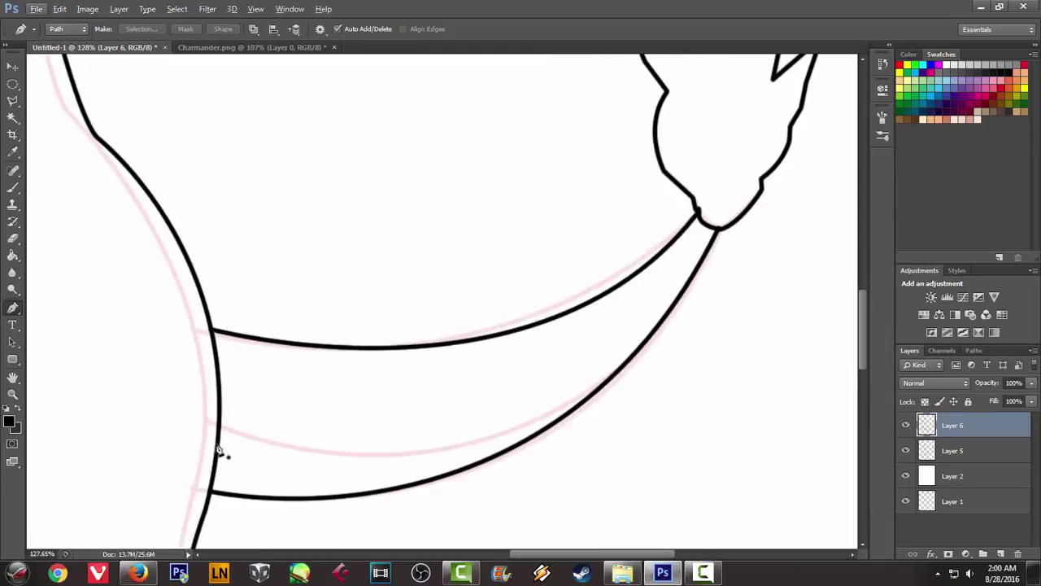
{"action": "left_click", "coordinate": [218, 427]}
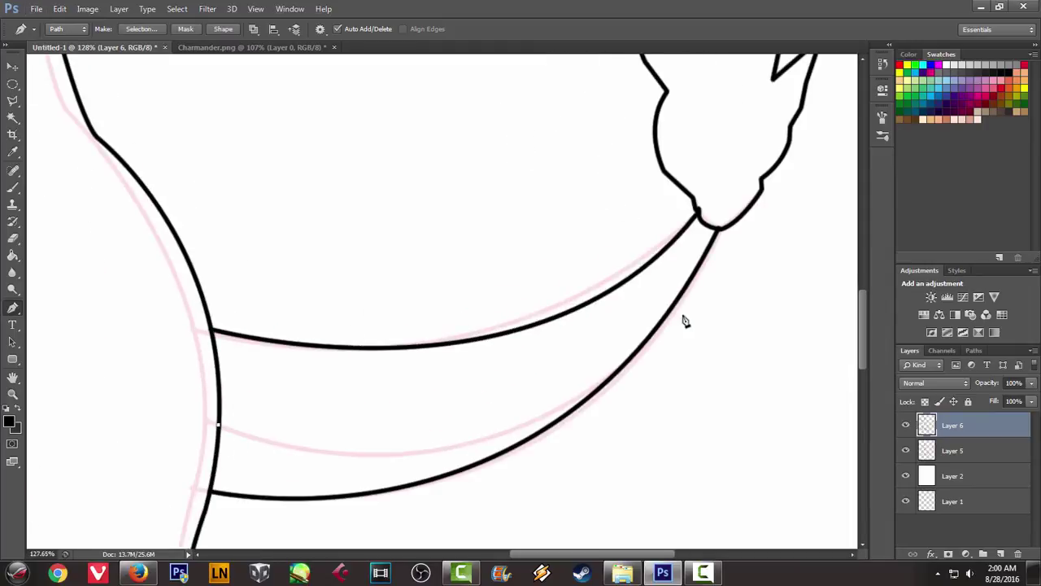
{"action": "left_click_drag", "start_coordinate": [680, 292], "coordinate": [822, 64]}
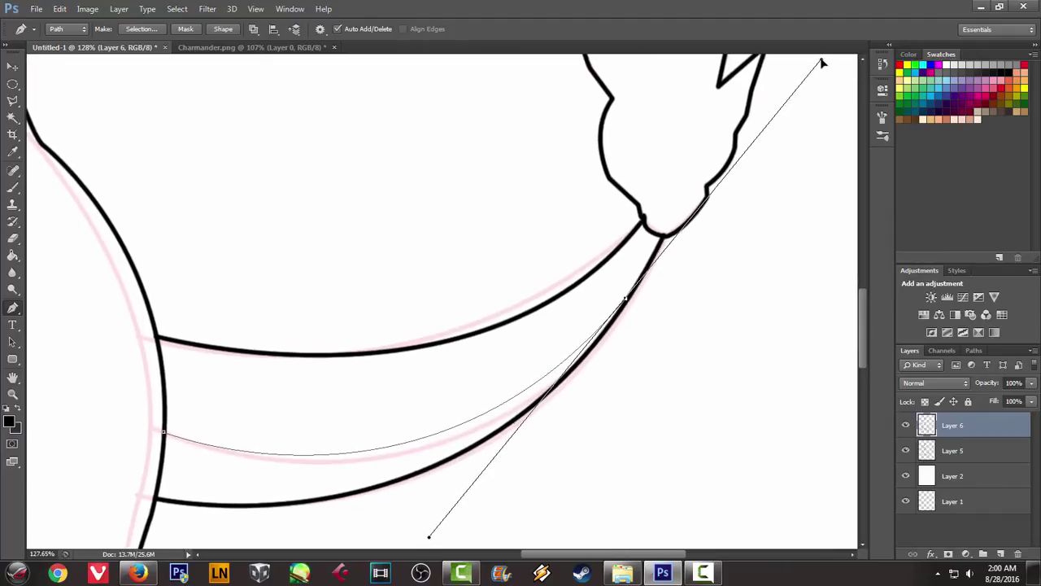
{"action": "left_click", "coordinate": [627, 303], "text": "alt"}
{"action": "right_click", "coordinate": [725, 244]}
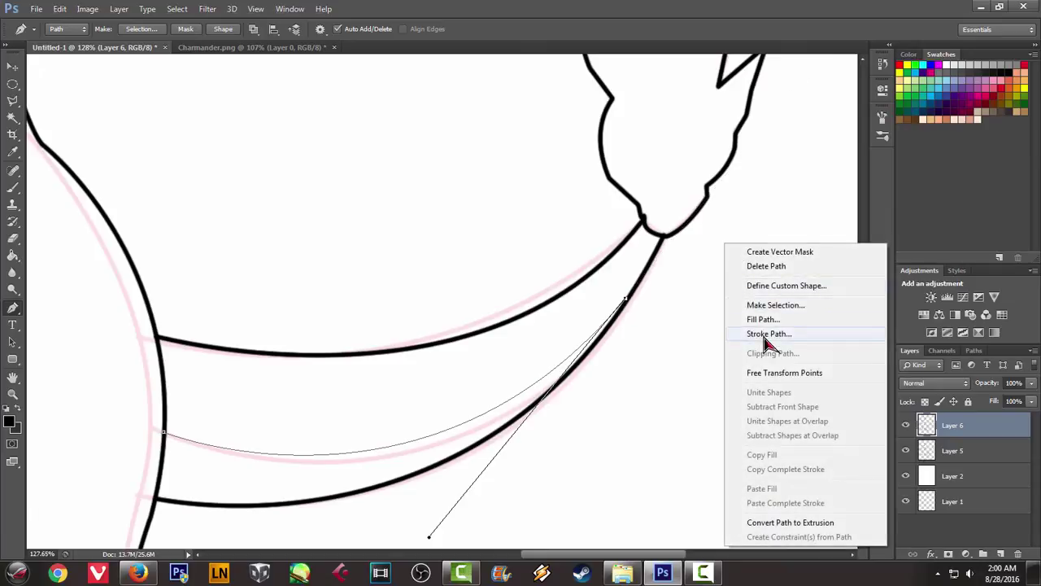
{"action": "left_click", "coordinate": [767, 333]}
{"action": "left_click", "coordinate": [599, 200]}
{"action": "right_click", "coordinate": [701, 229]}
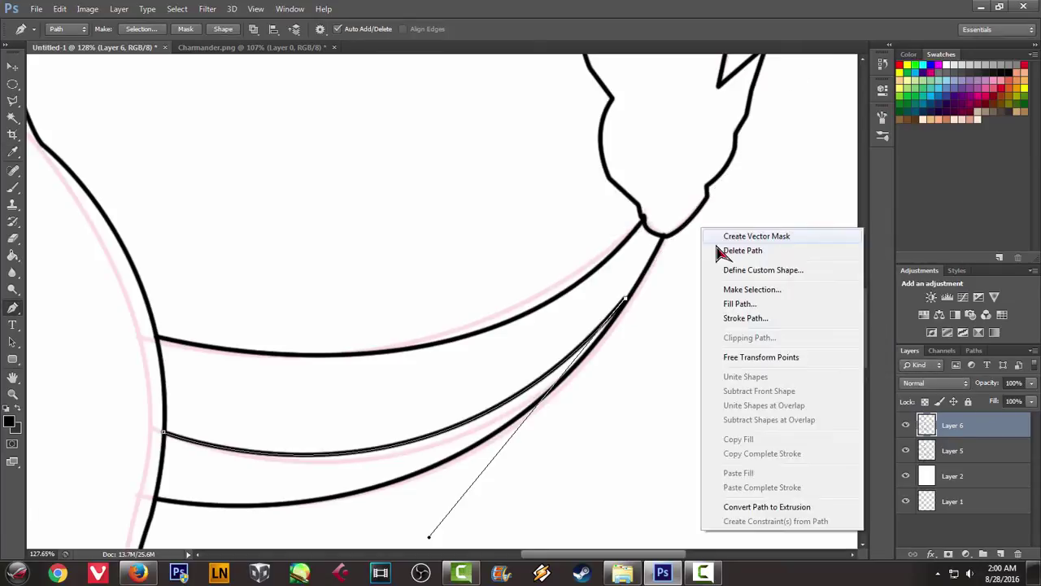
{"action": "left_click", "coordinate": [742, 250]}
{"action": "scroll", "coordinate": [644, 304], "scroll_direction": "up", "scroll_amount": 2}
{"action": "scroll", "coordinate": [647, 297], "scroll_direction": "up", "scroll_amount": 2}
{"action": "scroll", "coordinate": [632, 305], "scroll_direction": "up", "scroll_amount": 2}
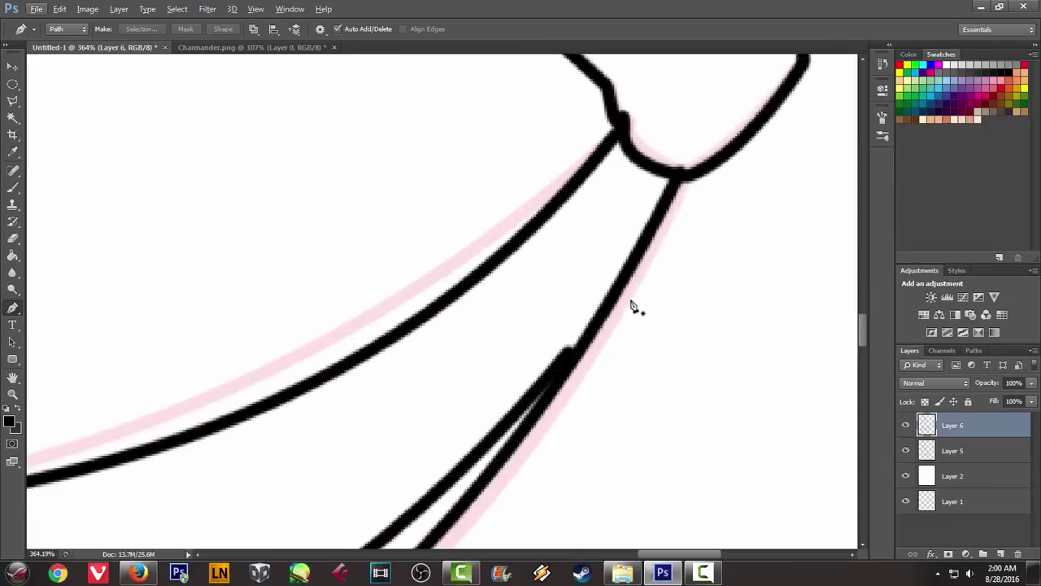
{"action": "key", "text": "b"}
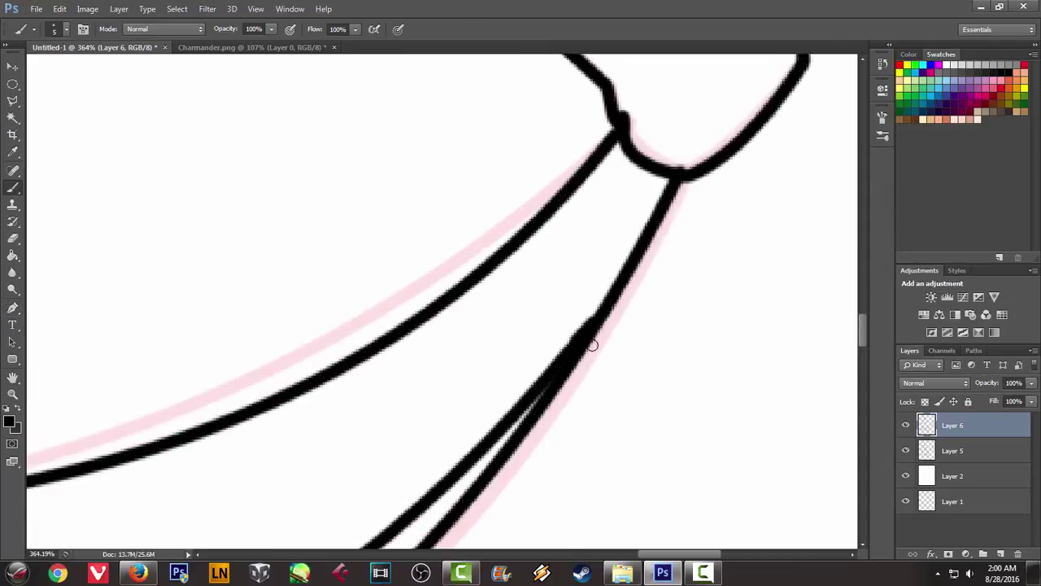
Try thickening the lower tail line near the flame, undoing both attempts
{"action": "scroll", "coordinate": [507, 356], "scroll_direction": "down", "scroll_amount": 2}
{"action": "scroll", "coordinate": [507, 355], "scroll_direction": "down", "scroll_amount": 2}
{"action": "scroll", "coordinate": [507, 355], "scroll_direction": "down", "scroll_amount": 1}
{"action": "scroll", "coordinate": [557, 365], "scroll_direction": "up", "scroll_amount": 1}
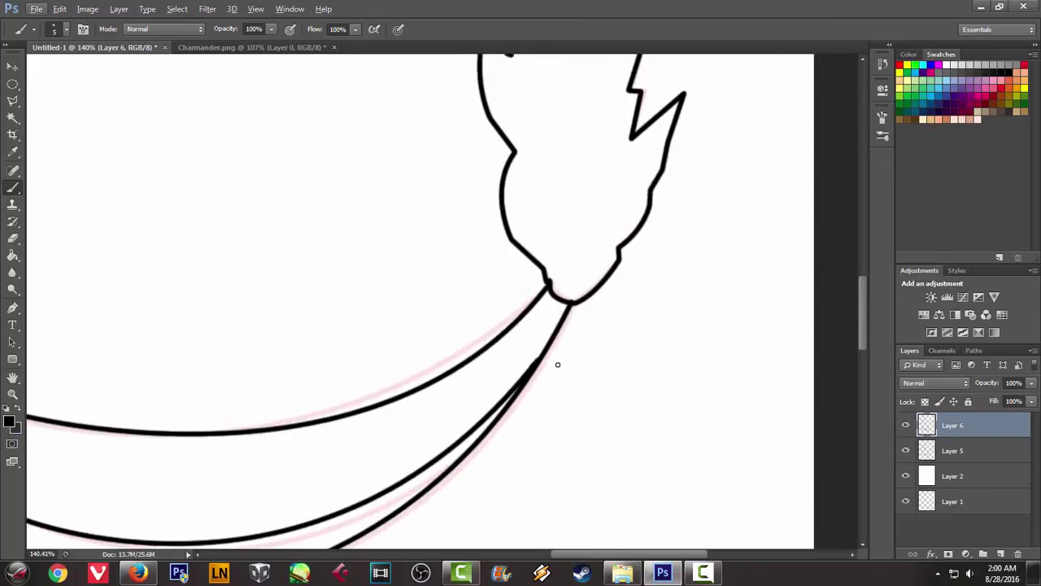
{"action": "scroll", "coordinate": [558, 365], "scroll_direction": "up", "scroll_amount": 2}
{"action": "scroll", "coordinate": [558, 334], "scroll_direction": "up", "scroll_amount": 2}
{"action": "scroll", "coordinate": [520, 406], "scroll_direction": "up", "scroll_amount": 2}
{"action": "mouse_move", "coordinate": [471, 513]}
{"action": "left_mouse_down"}
{"action": "mouse_move", "coordinate": [493, 481]}
{"action": "mouse_move", "coordinate": [456, 530]}
{"action": "mouse_move", "coordinate": [521, 448]}
{"action": "left_mouse_up"}
{"action": "key", "text": "ctrl+z"}
{"action": "key", "text": "ctrl+z"}
{"action": "mouse_move", "coordinate": [477, 497]}
{"action": "left_mouse_down"}
{"action": "mouse_move", "coordinate": [521, 448]}
{"action": "mouse_move", "coordinate": [456, 532]}
{"action": "left_mouse_up"}
{"action": "key", "text": "ctrl+z"}
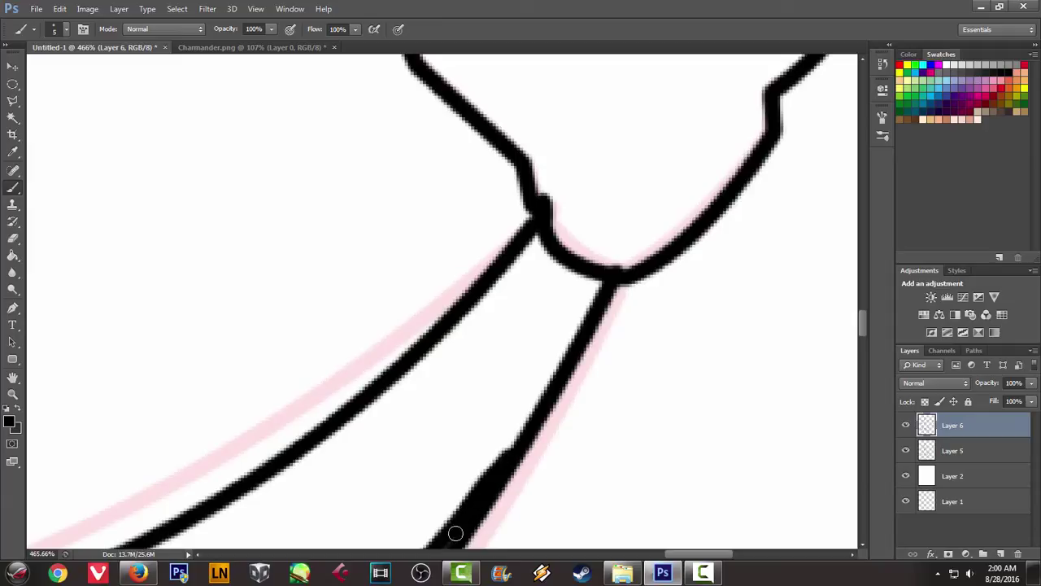
Bring the body and whole tail into view and hide the pink sketch layer
{"action": "scroll", "coordinate": [505, 462], "scroll_direction": "down", "scroll_amount": 2}
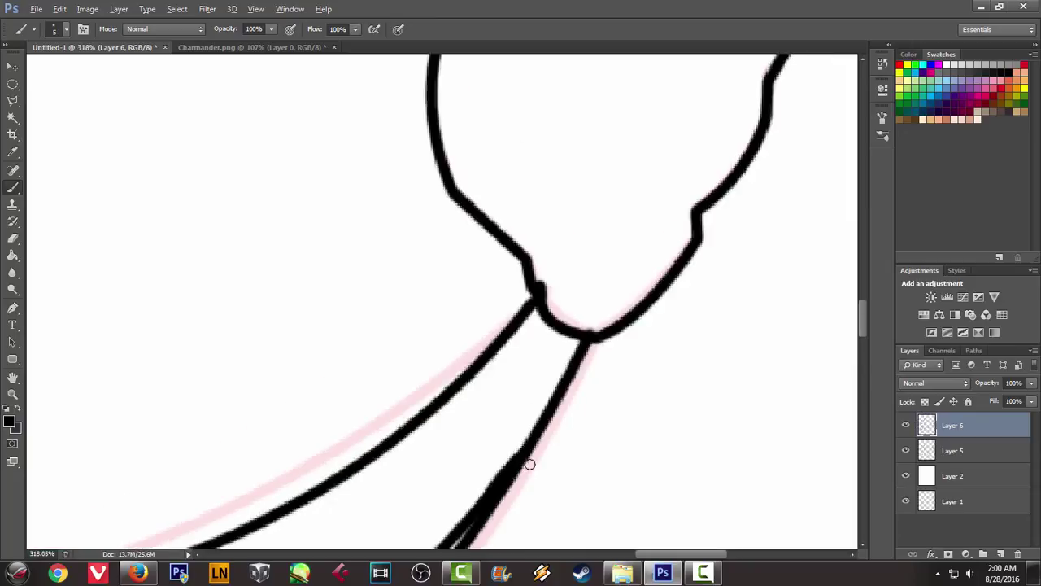
{"action": "scroll", "coordinate": [508, 472], "scroll_direction": "down", "scroll_amount": 2}
{"action": "scroll", "coordinate": [511, 488], "scroll_direction": "down", "scroll_amount": 2}
{"action": "left_click_drag", "start_coordinate": [400, 488], "coordinate": [544, 333]}
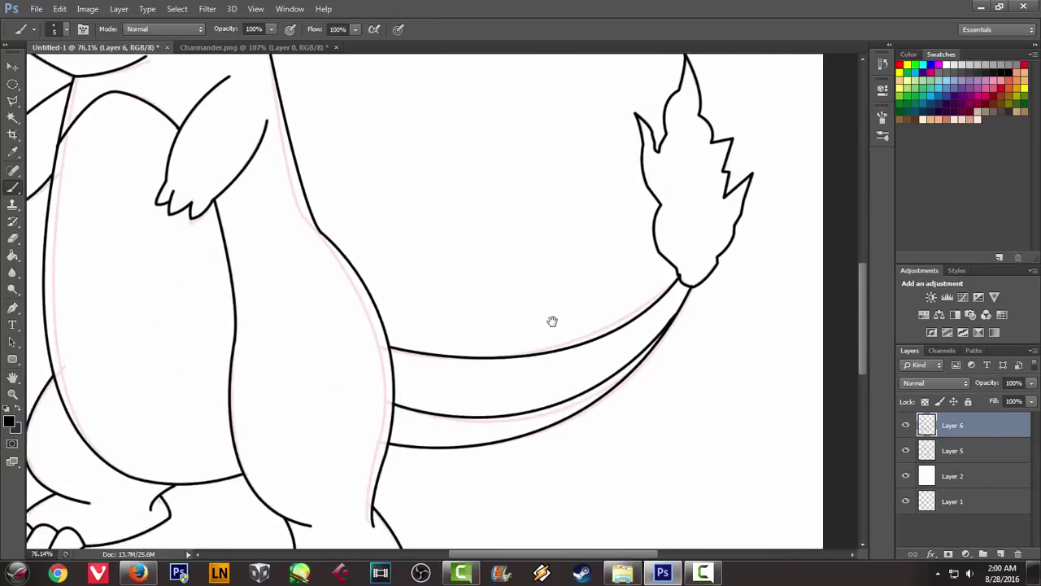
{"action": "scroll", "coordinate": [461, 366], "scroll_direction": "up", "scroll_amount": 2}
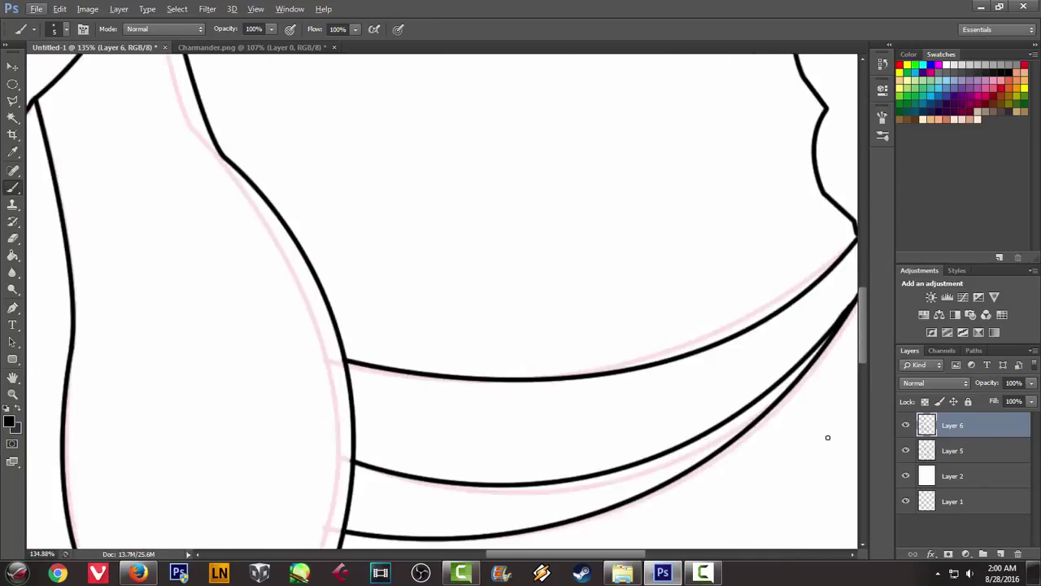
{"action": "left_click", "coordinate": [905, 451]}
Fill in the spot where the tail lines meet the flame, then cancel Save As
{"action": "scroll", "coordinate": [609, 414], "scroll_direction": "down", "scroll_amount": 2}
{"action": "scroll", "coordinate": [627, 418], "scroll_direction": "down", "scroll_amount": 2}
{"action": "scroll", "coordinate": [743, 361], "scroll_direction": "up", "scroll_amount": 2}
{"action": "scroll", "coordinate": [744, 362], "scroll_direction": "up", "scroll_amount": 2}
{"action": "scroll", "coordinate": [740, 289], "scroll_direction": "up", "scroll_amount": 2}
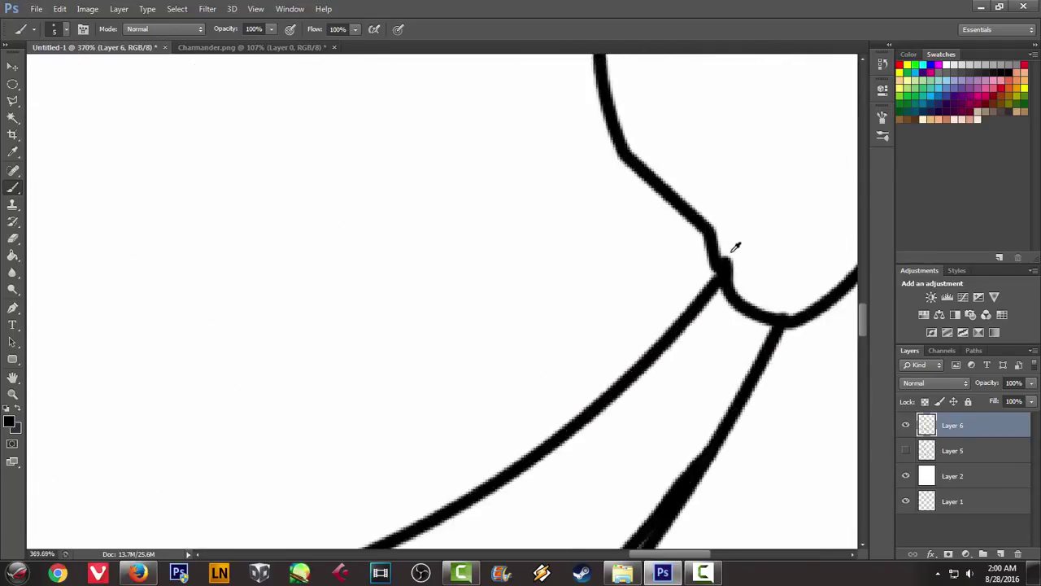
{"action": "scroll", "coordinate": [735, 244], "scroll_direction": "up", "scroll_amount": 2}
{"action": "left_click_drag", "start_coordinate": [736, 258], "coordinate": [740, 281]}
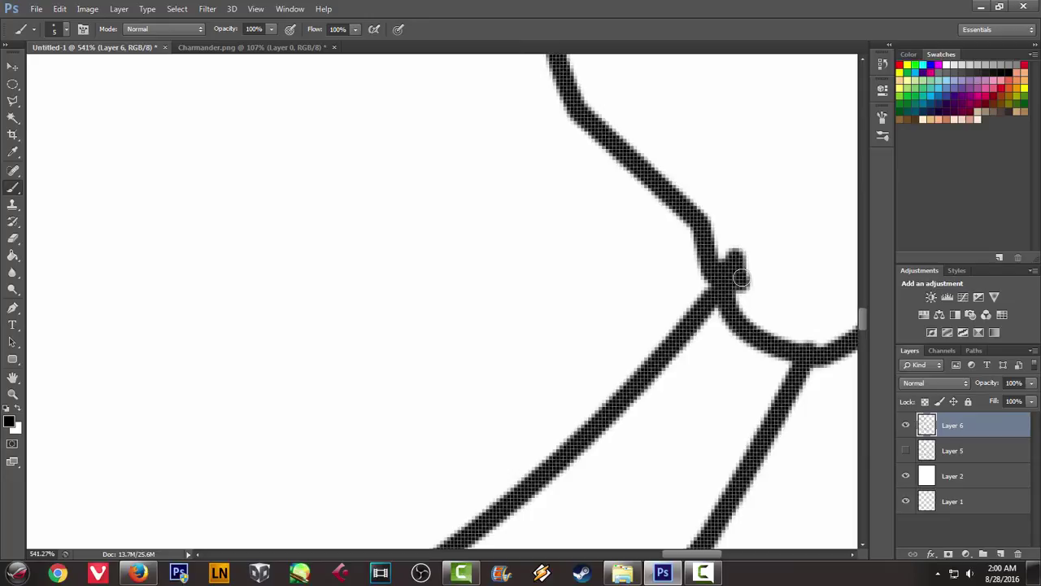
{"action": "key", "text": "ctrl+s"}
{"action": "key", "text": "Escape"}
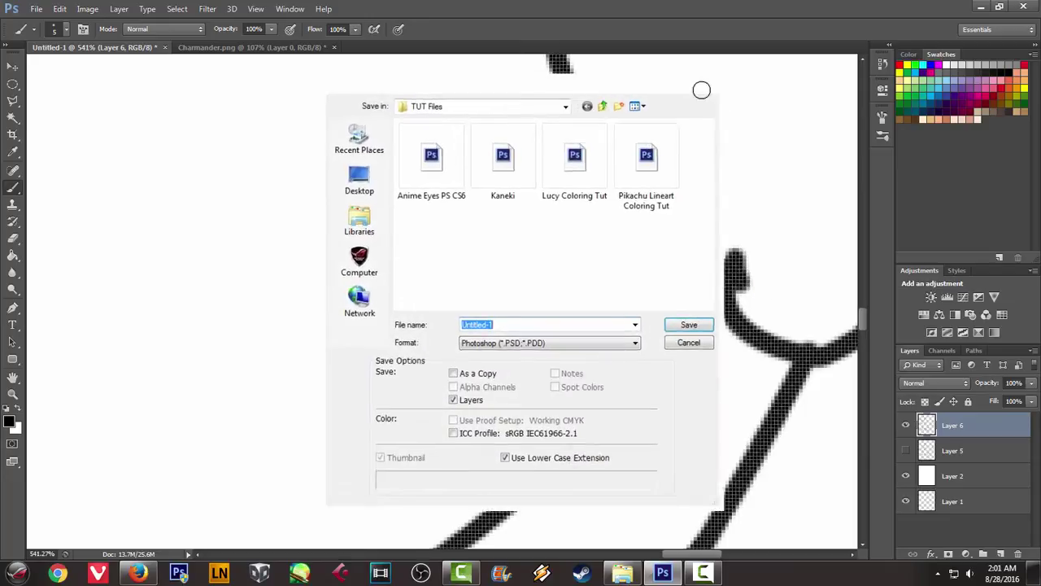
Erase the stray black blob at the tail junction with the Eraser
{"action": "key", "text": "e"}
{"action": "left_click_drag", "start_coordinate": [743, 244], "coordinate": [757, 286]}
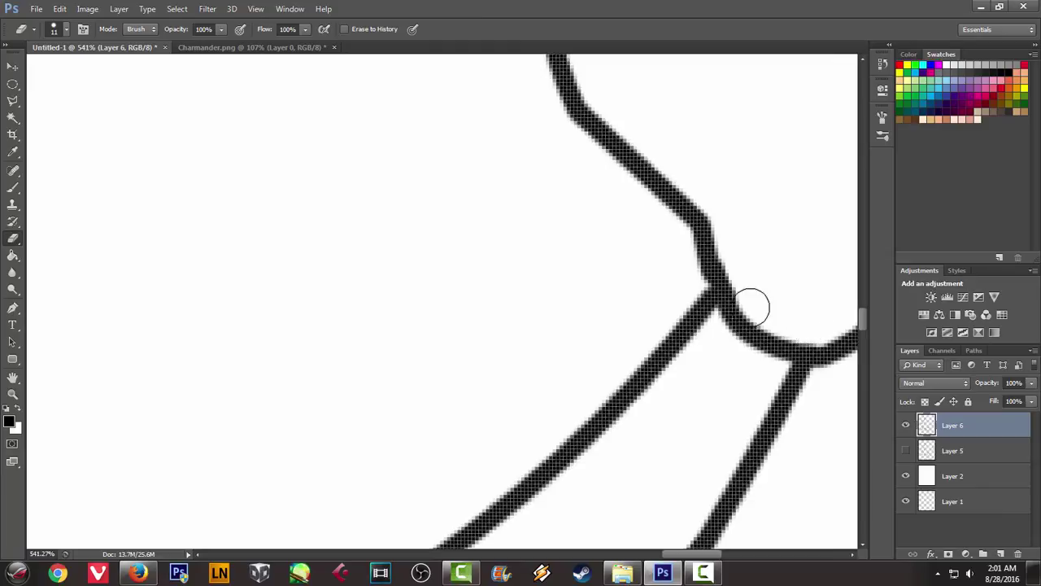
{"action": "scroll", "coordinate": [720, 303], "scroll_direction": "down", "scroll_amount": 2}
{"action": "scroll", "coordinate": [595, 358], "scroll_direction": "down", "scroll_amount": 2}
{"action": "scroll", "coordinate": [600, 358], "scroll_direction": "down", "scroll_amount": 2}
{"action": "scroll", "coordinate": [599, 358], "scroll_direction": "down", "scroll_amount": 1}
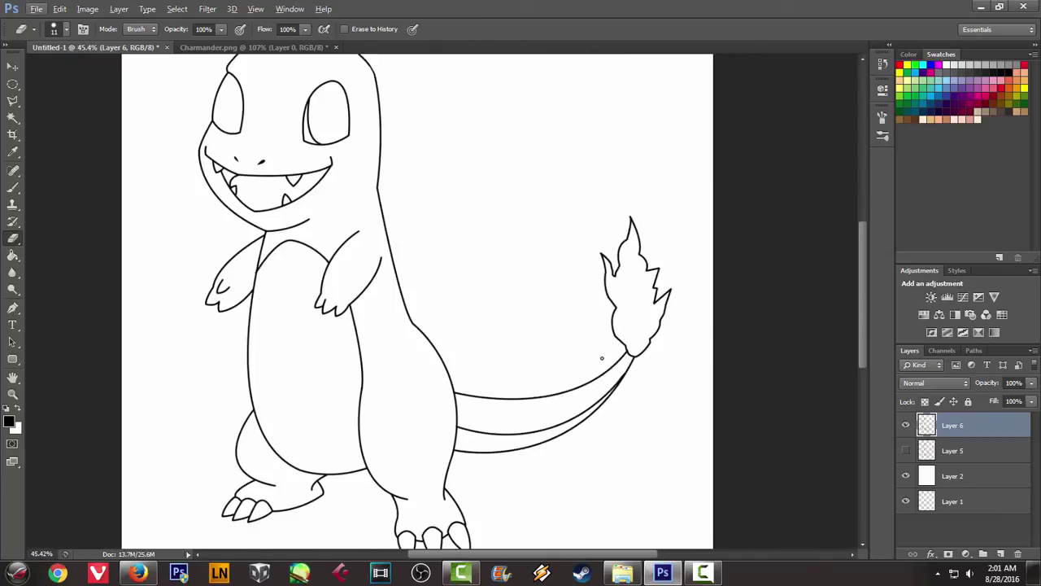
{"action": "scroll", "coordinate": [600, 358], "scroll_direction": "down", "scroll_amount": 1}
{"action": "scroll", "coordinate": [414, 354], "scroll_direction": "down", "scroll_amount": 1}
{"action": "scroll", "coordinate": [422, 350], "scroll_direction": "down", "scroll_amount": 1}
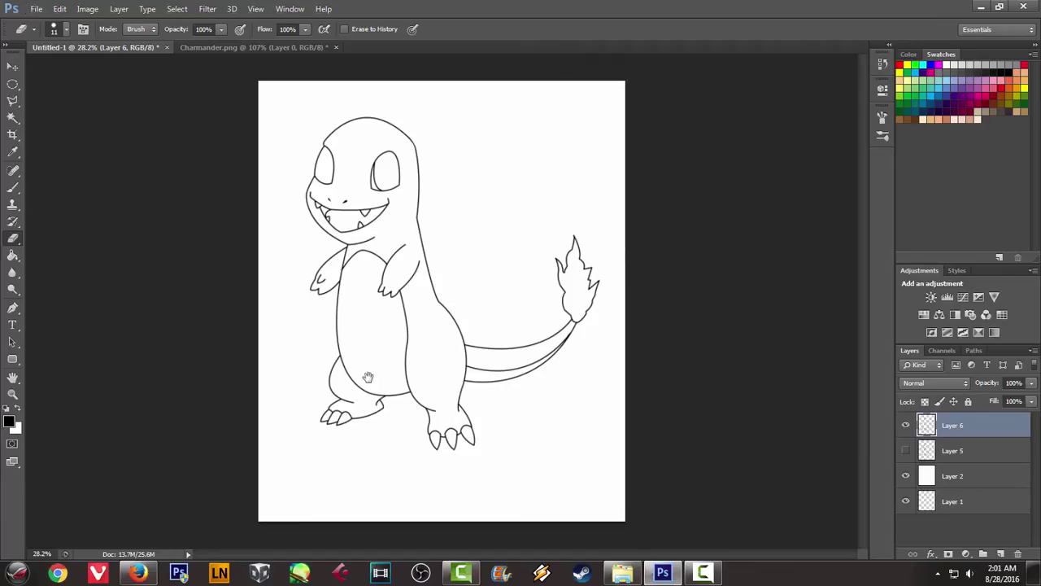
{"action": "scroll", "coordinate": [352, 335], "scroll_direction": "up", "scroll_amount": 1}
{"action": "scroll", "coordinate": [353, 336], "scroll_direction": "up", "scroll_amount": 1}
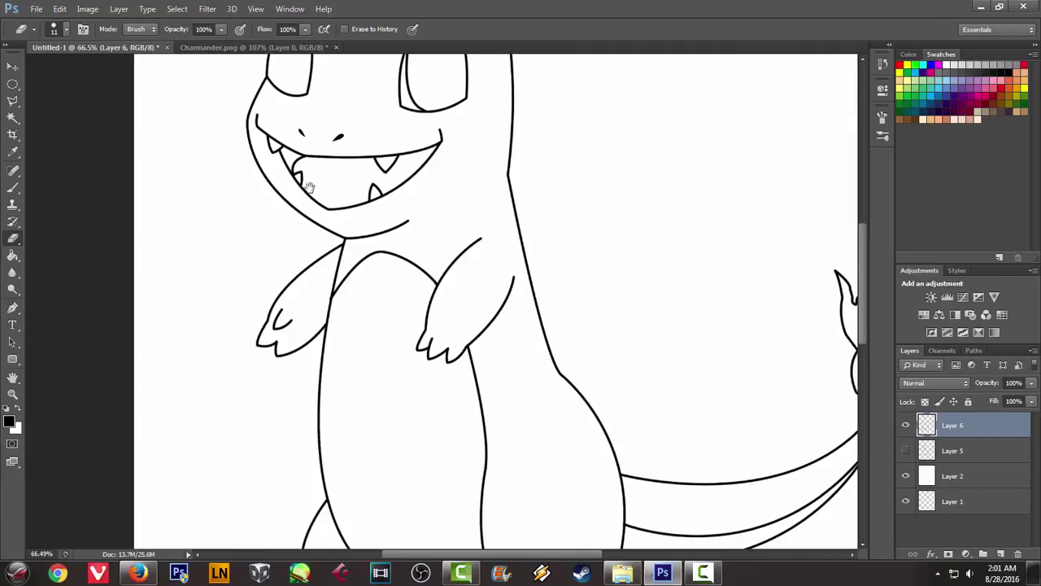
{"action": "scroll", "coordinate": [344, 416], "scroll_direction": "up", "scroll_amount": 1}
Study the face and eyes on Charmander.png, then return to the zoomed-in line art
{"action": "left_click", "coordinate": [254, 47]}
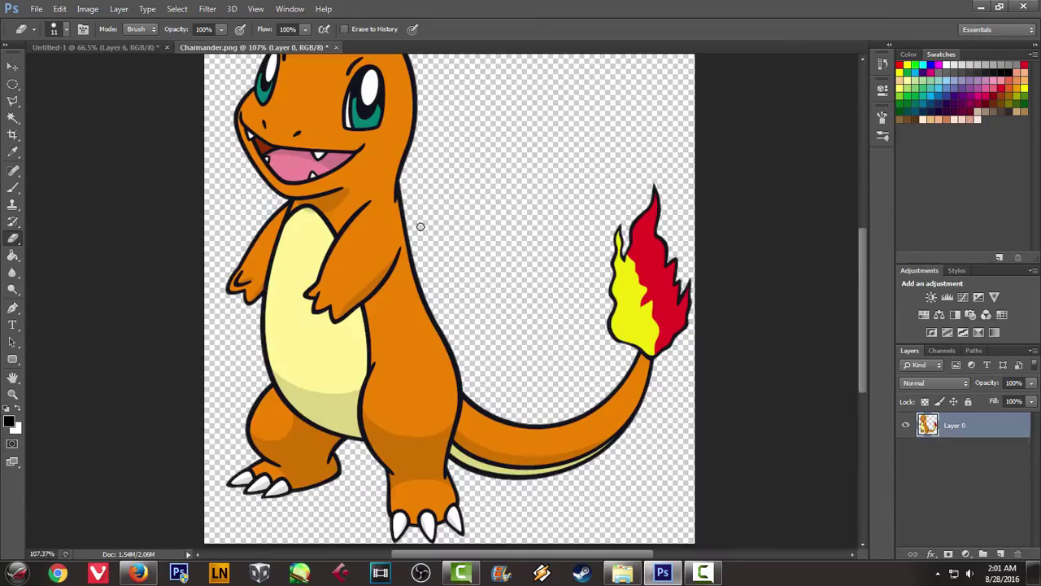
{"action": "scroll", "coordinate": [355, 121], "scroll_direction": "up", "scroll_amount": 1}
{"action": "scroll", "coordinate": [383, 133], "scroll_direction": "up", "scroll_amount": 1}
{"action": "scroll", "coordinate": [360, 153], "scroll_direction": "up", "scroll_amount": 1}
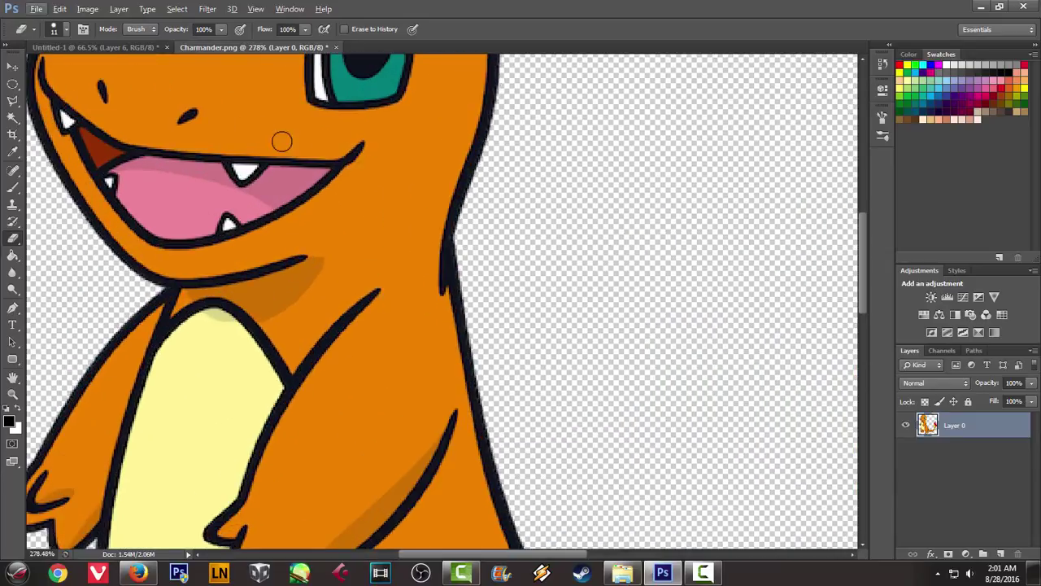
{"action": "left_click_drag", "start_coordinate": [282, 142], "coordinate": [290, 364]}
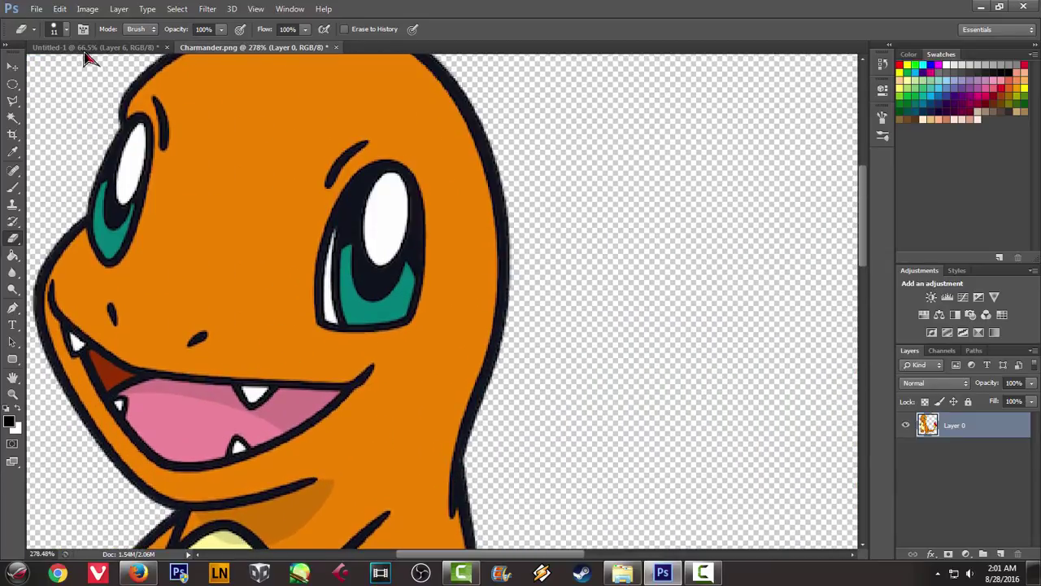
{"action": "left_click", "coordinate": [89, 48]}
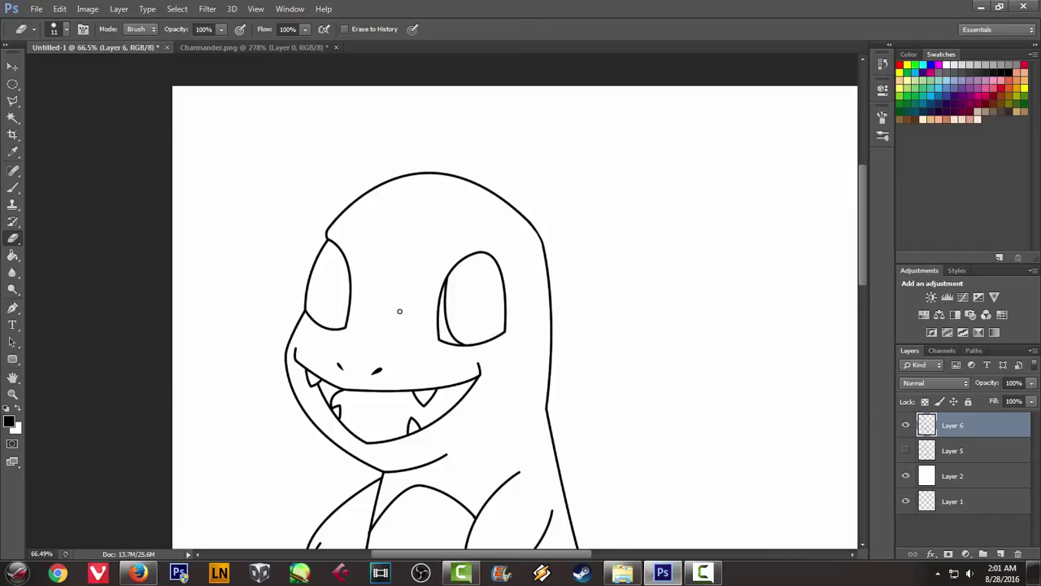
{"action": "scroll", "coordinate": [472, 334], "scroll_direction": "up", "scroll_amount": 1}
{"action": "scroll", "coordinate": [479, 332], "scroll_direction": "up", "scroll_amount": 1}
{"action": "scroll", "coordinate": [476, 322], "scroll_direction": "up", "scroll_amount": 1}
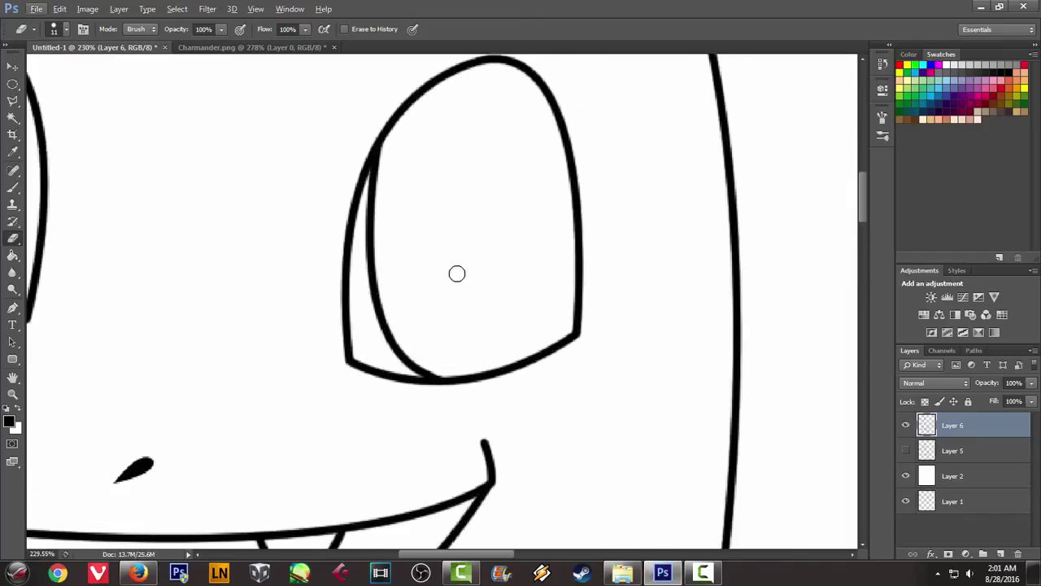
Switch to the Pen tool and recheck the reference eye before returning to Untitled-1
{"action": "key", "text": "p"}
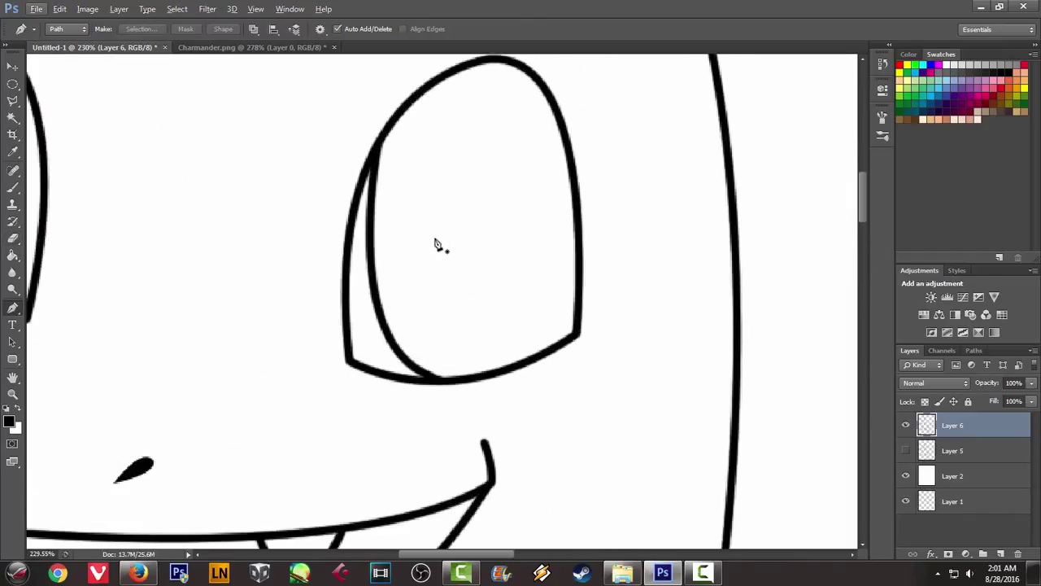
{"action": "left_click", "coordinate": [274, 47]}
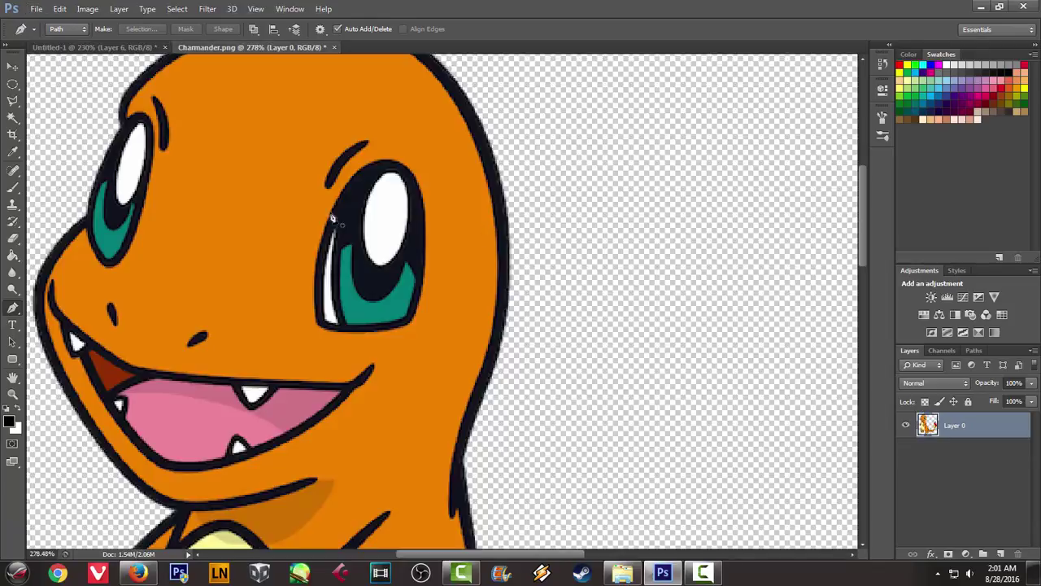
{"action": "left_click", "coordinate": [92, 48]}
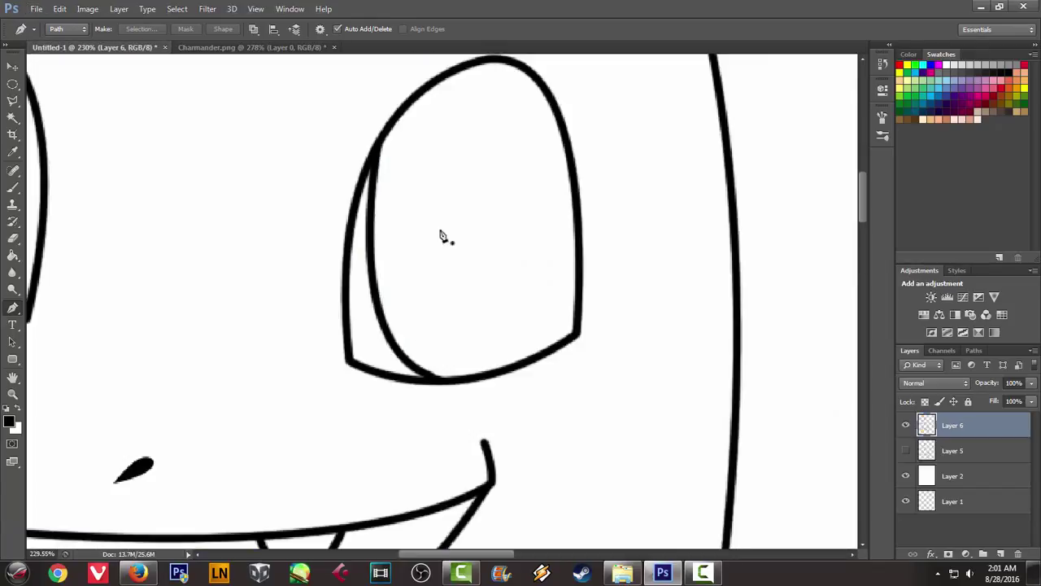
Stroke a Pen path curving the right pupil line up to the eye outline, then delete it
{"action": "left_click", "coordinate": [429, 225]}
{"action": "left_click_drag", "start_coordinate": [462, 332], "coordinate": [510, 352]}
{"action": "left_click_drag", "start_coordinate": [540, 234], "coordinate": [550, 121]}
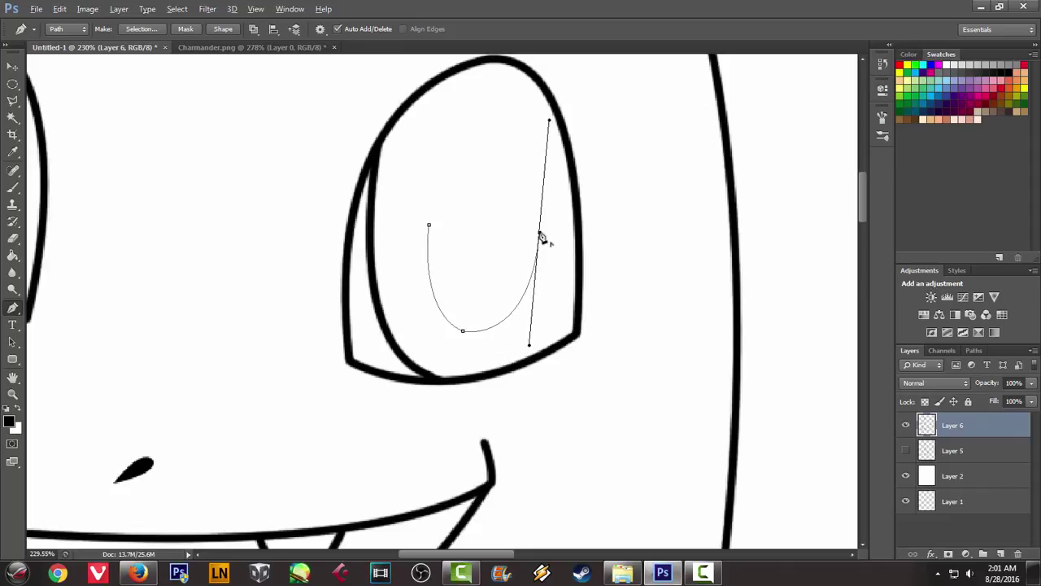
{"action": "left_click", "coordinate": [210, 47]}
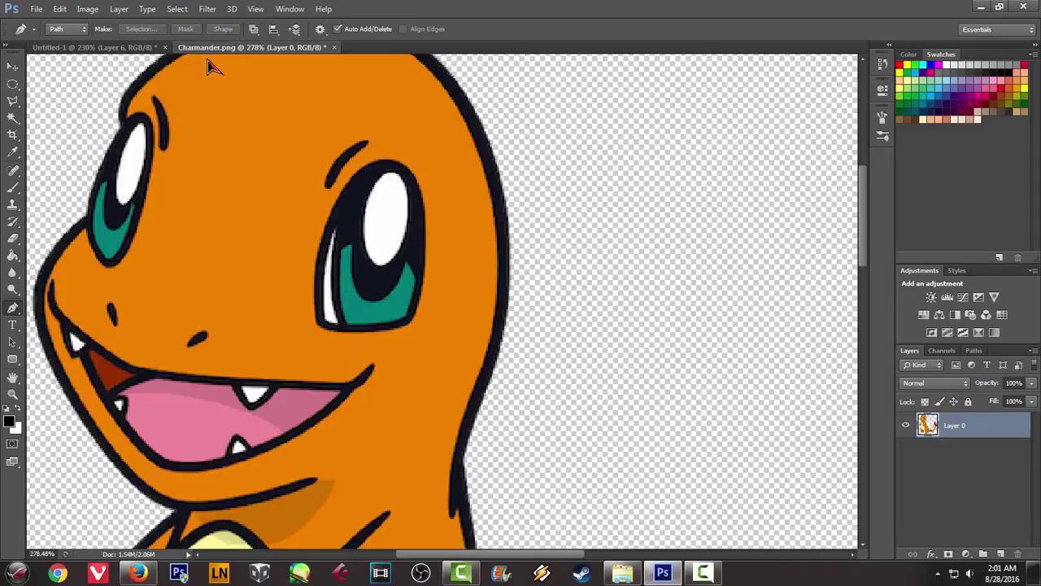
{"action": "left_click", "coordinate": [65, 48]}
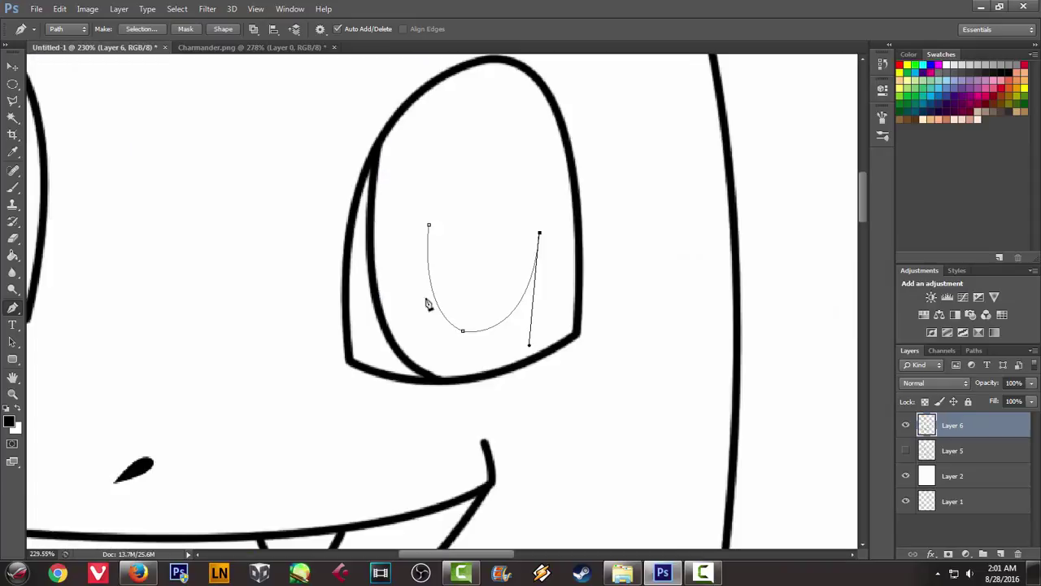
{"action": "left_click_drag", "start_coordinate": [576, 299], "coordinate": [585, 335]}
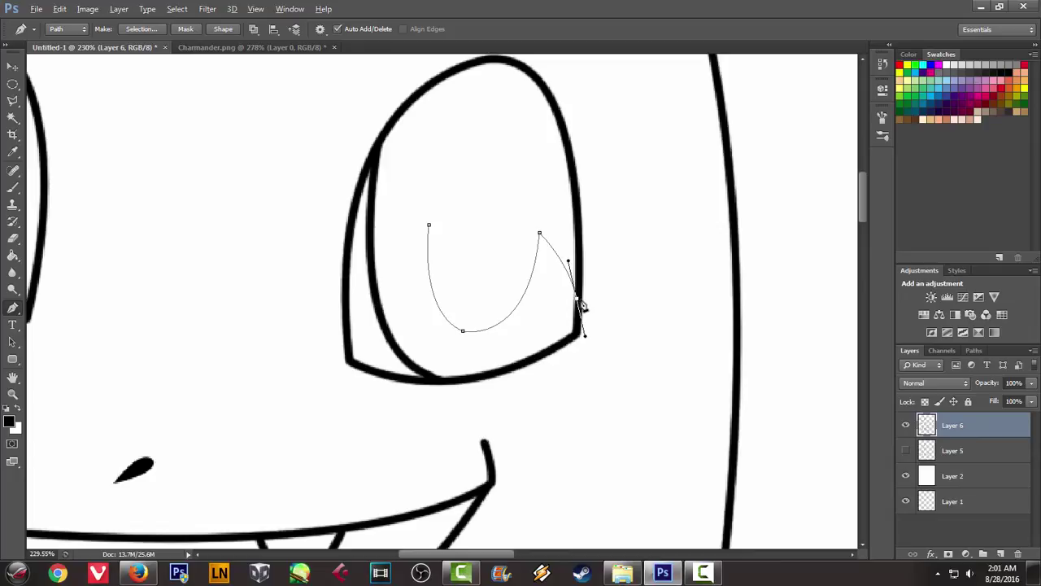
{"action": "right_click", "coordinate": [461, 114]}
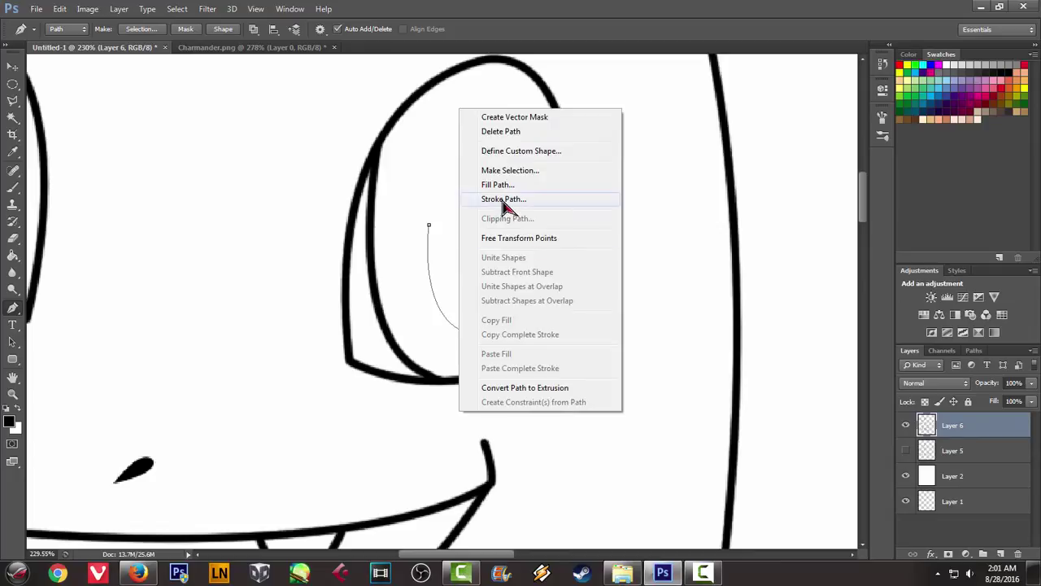
{"action": "left_click", "coordinate": [508, 201]}
{"action": "left_click", "coordinate": [612, 202]}
{"action": "right_click", "coordinate": [465, 149]}
{"action": "left_click", "coordinate": [509, 172]}
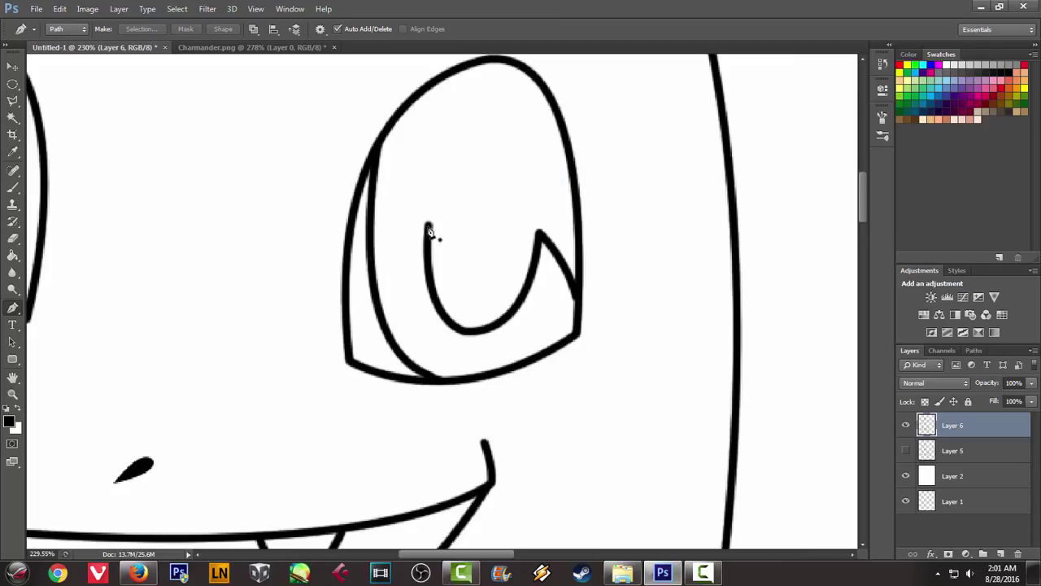
Stroke a second curve linking the pupil top to the eye outline and delete its path
{"action": "left_click", "coordinate": [208, 49]}
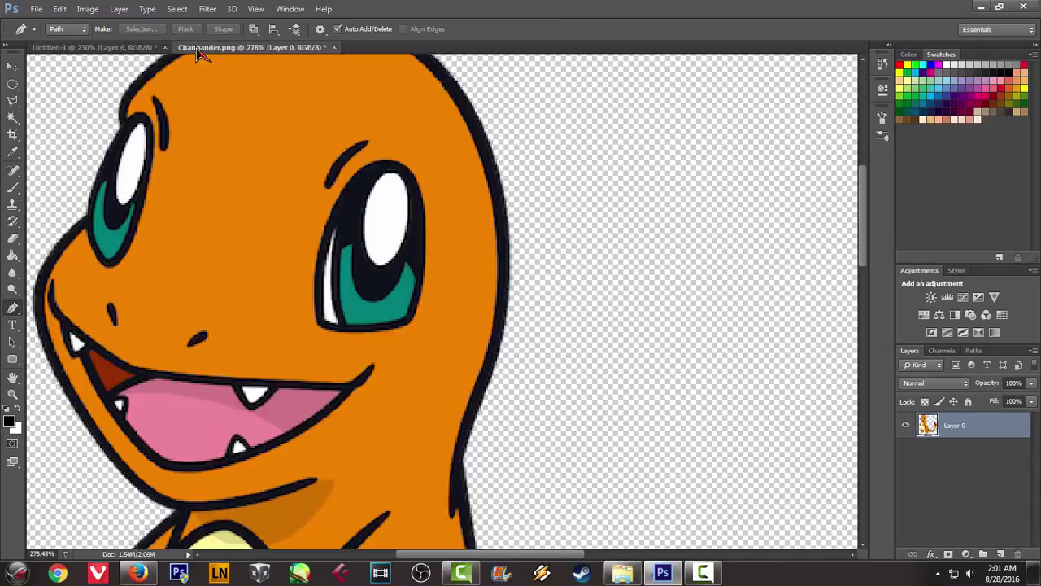
{"action": "left_click", "coordinate": [116, 49]}
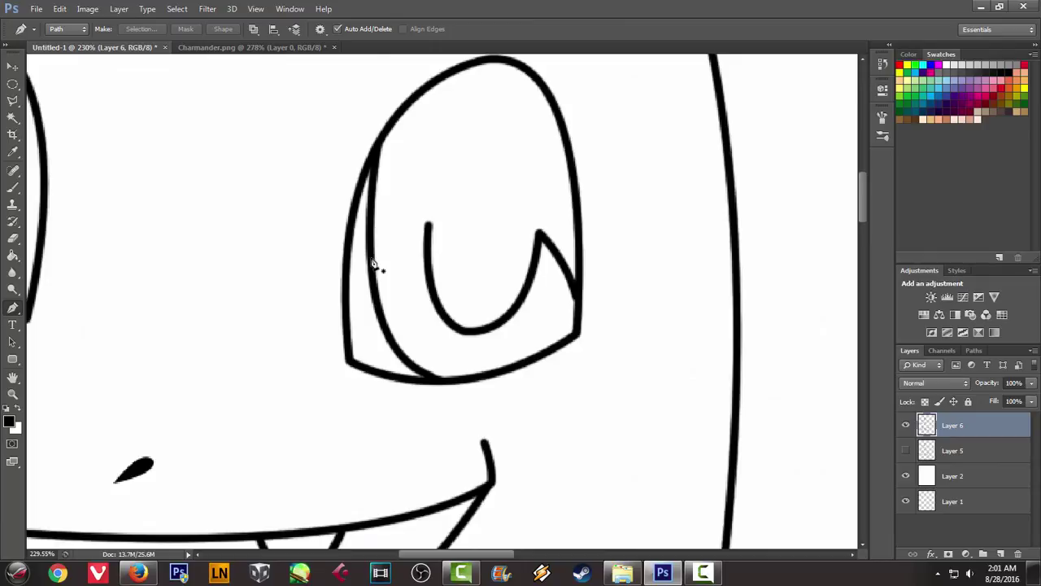
{"action": "left_click", "coordinate": [429, 225]}
{"action": "left_click_drag", "start_coordinate": [372, 259], "coordinate": [365, 282]}
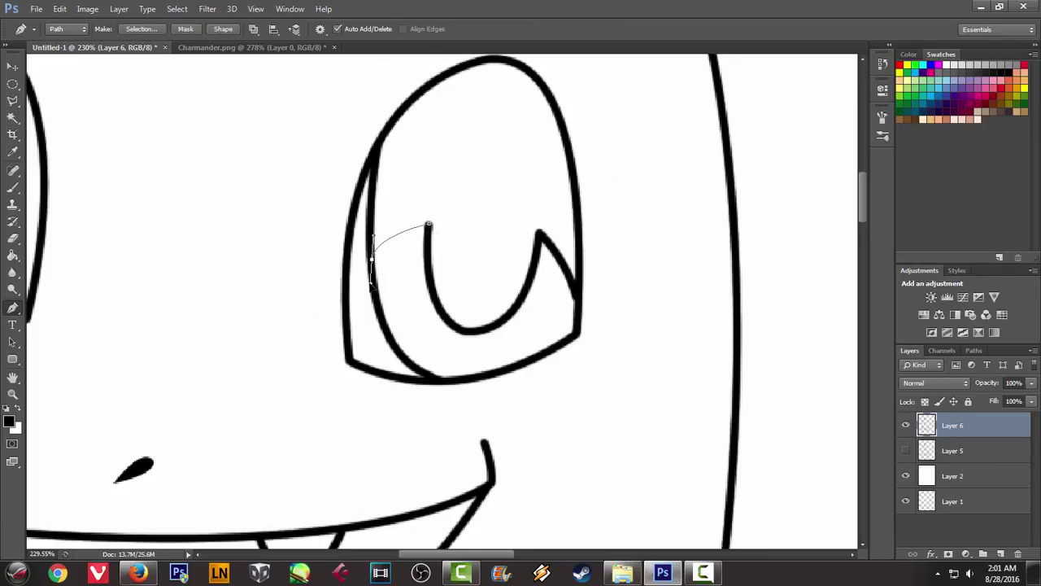
{"action": "right_click", "coordinate": [458, 201]}
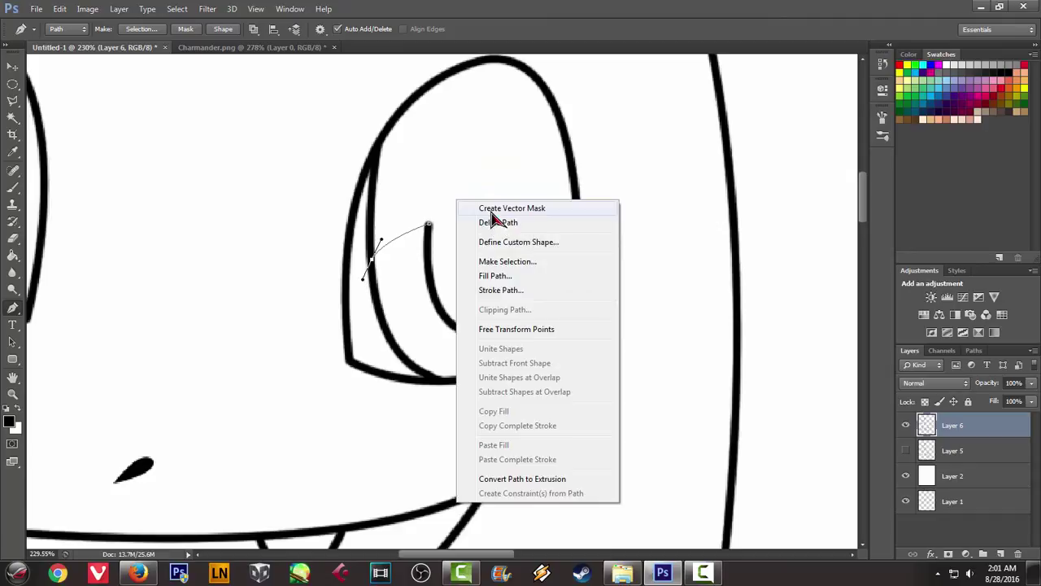
{"action": "left_click", "coordinate": [502, 290]}
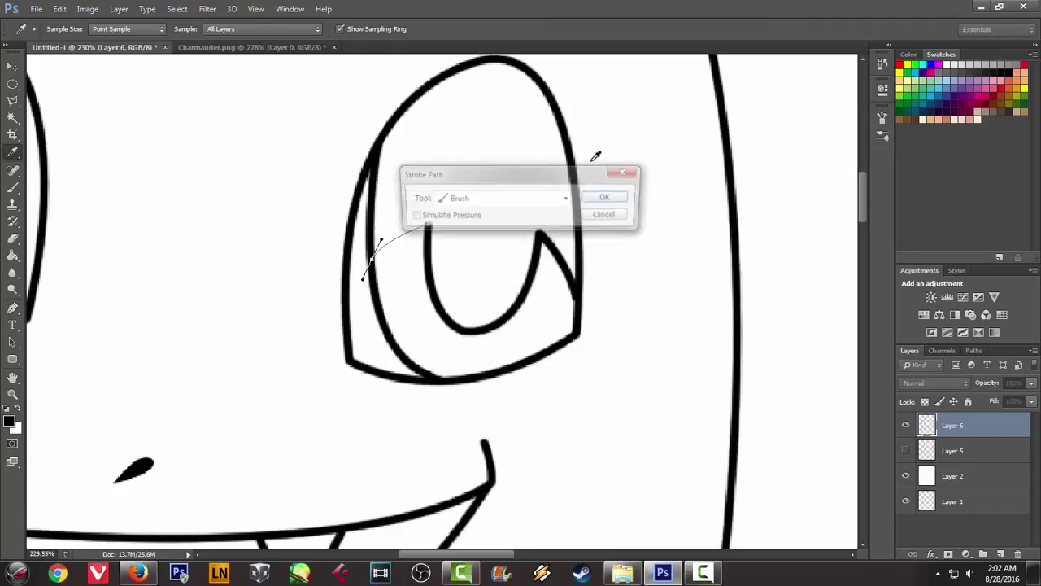
{"action": "left_click", "coordinate": [607, 207]}
{"action": "right_click", "coordinate": [495, 159]}
{"action": "left_click", "coordinate": [542, 192]}
Zoom around the line art, then switch to the Charmander.png reference
{"action": "scroll", "coordinate": [314, 197], "scroll_direction": "down", "scroll_amount": 3}
{"action": "scroll", "coordinate": [279, 203], "scroll_direction": "down", "scroll_amount": 2}
{"action": "scroll", "coordinate": [222, 208], "scroll_direction": "down", "scroll_amount": 2}
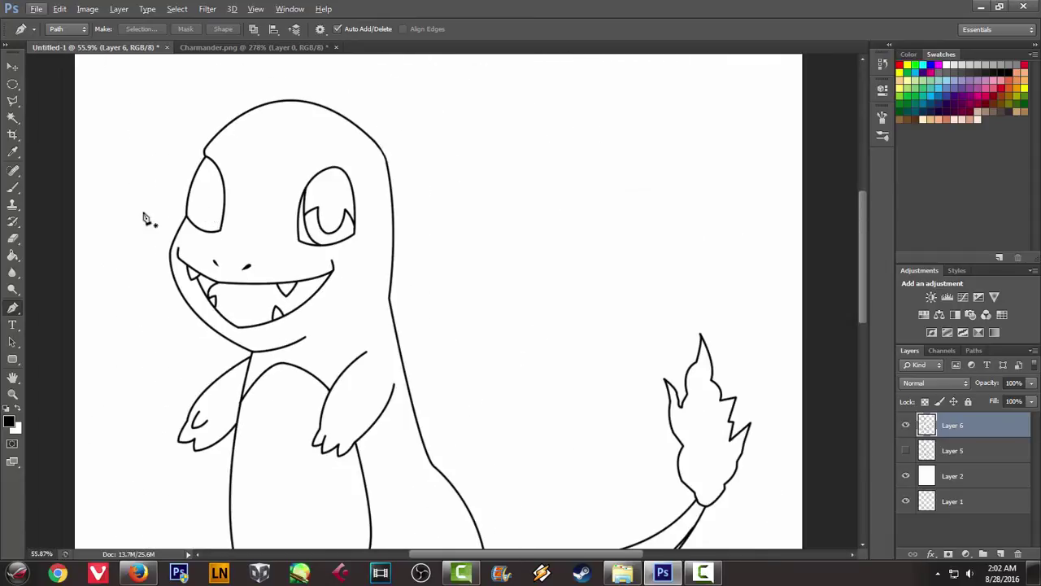
{"action": "scroll", "coordinate": [155, 197], "scroll_direction": "up", "scroll_amount": 3}
{"action": "scroll", "coordinate": [156, 198], "scroll_direction": "up", "scroll_amount": 2}
{"action": "left_click", "coordinate": [258, 49]}
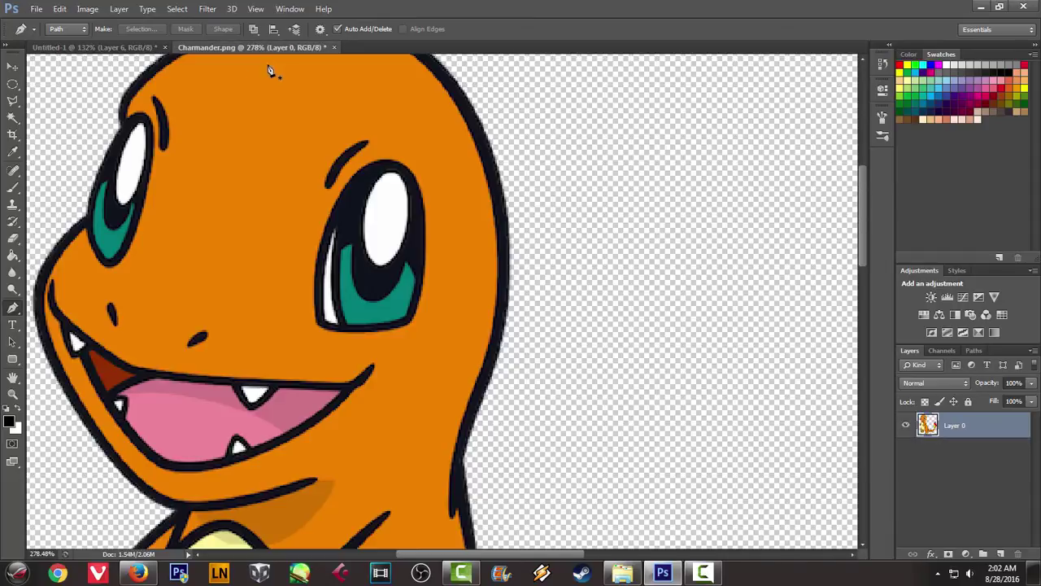
Draw a Pen path curving down around the left pupil's bottom and up to its tip
{"action": "left_click", "coordinate": [79, 49]}
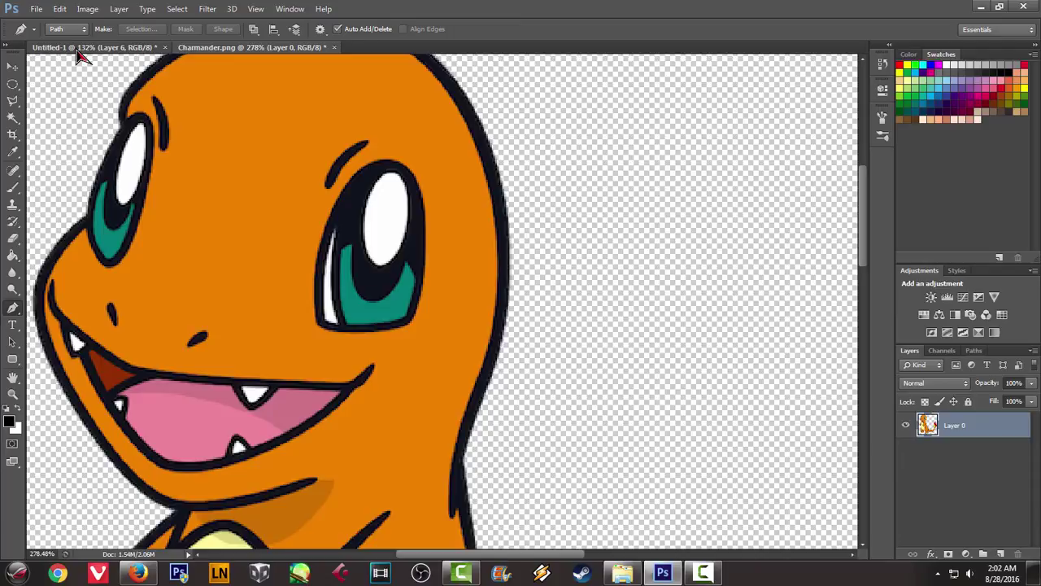
{"action": "scroll", "coordinate": [228, 154], "scroll_direction": "up", "scroll_amount": 1}
{"action": "scroll", "coordinate": [268, 195], "scroll_direction": "up", "scroll_amount": 1}
{"action": "left_click", "coordinate": [253, 178]}
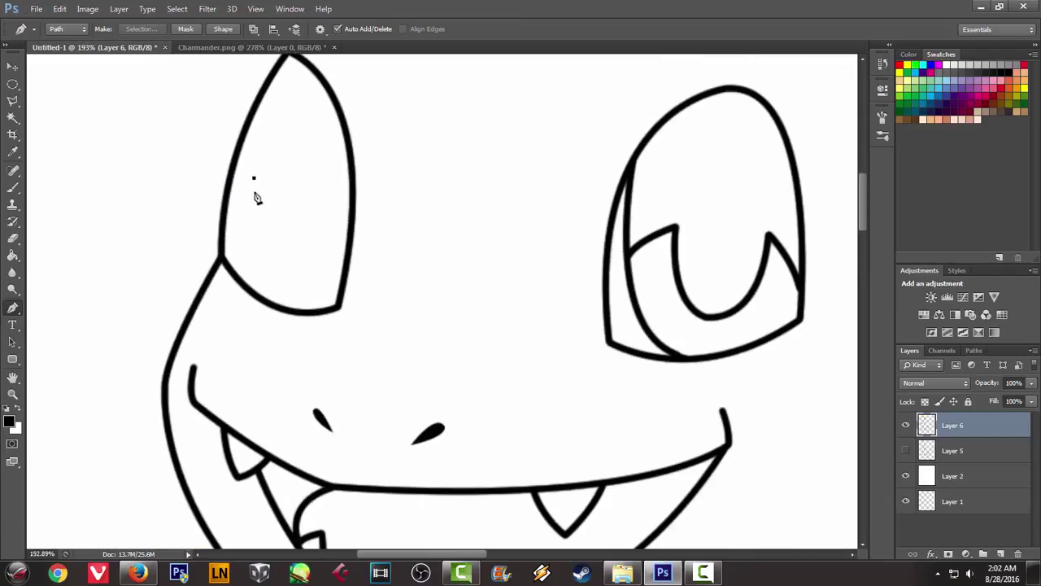
{"action": "left_click_drag", "start_coordinate": [277, 266], "coordinate": [322, 271]}
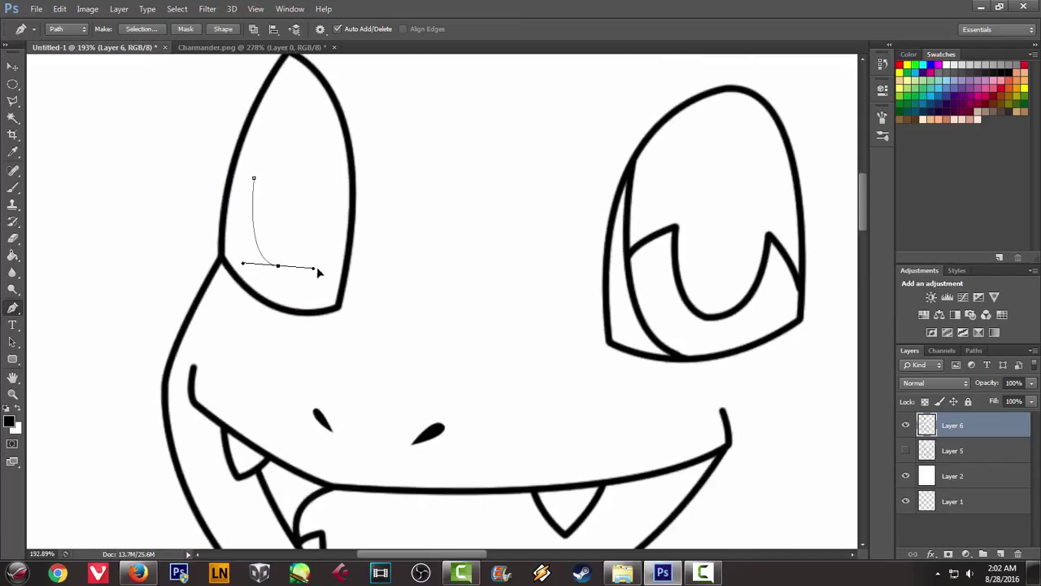
{"action": "left_click", "coordinate": [204, 49]}
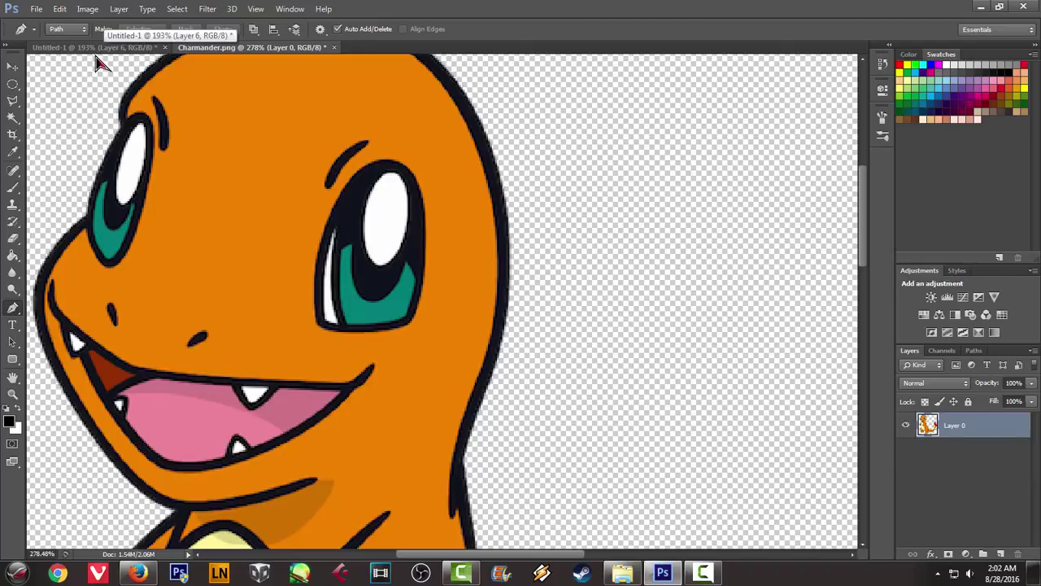
{"action": "left_click", "coordinate": [93, 48]}
{"action": "left_click_drag", "start_coordinate": [283, 262], "coordinate": [322, 271]}
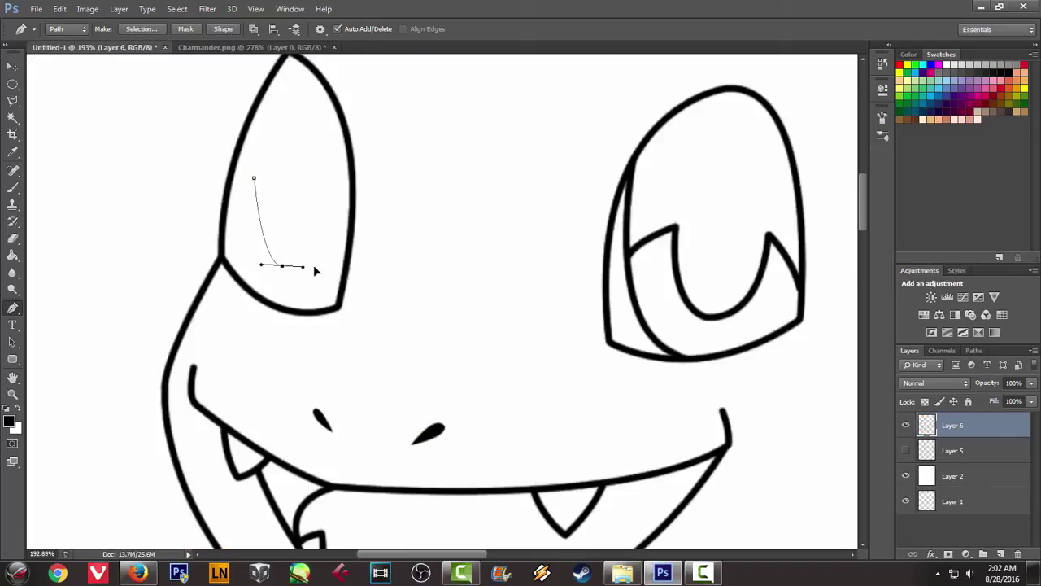
{"action": "left_click", "coordinate": [283, 266], "text": "alt"}
{"action": "left_click_drag", "start_coordinate": [335, 198], "coordinate": [345, 118]}
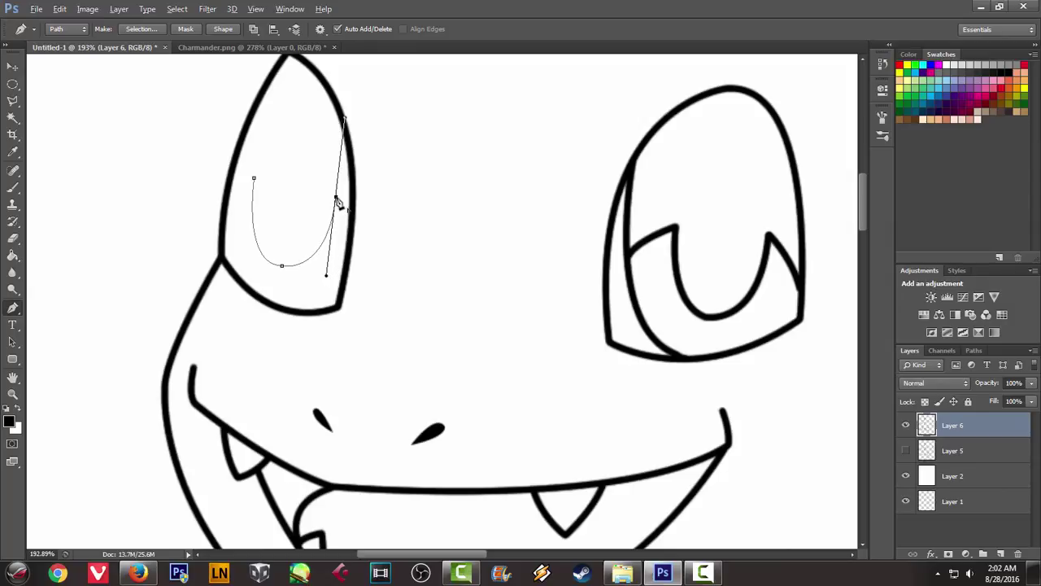
Add the short point at the left pupil's tip, stroke the path with the brush, delete it
{"action": "left_click", "coordinate": [206, 49]}
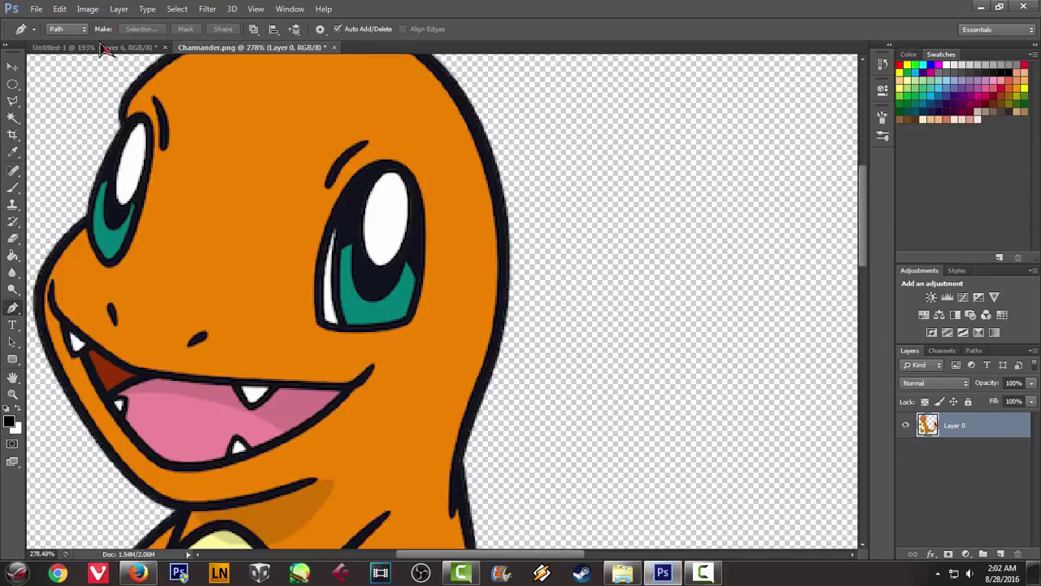
{"action": "left_click", "coordinate": [65, 48]}
{"action": "left_click_drag", "start_coordinate": [347, 212], "coordinate": [350, 232]}
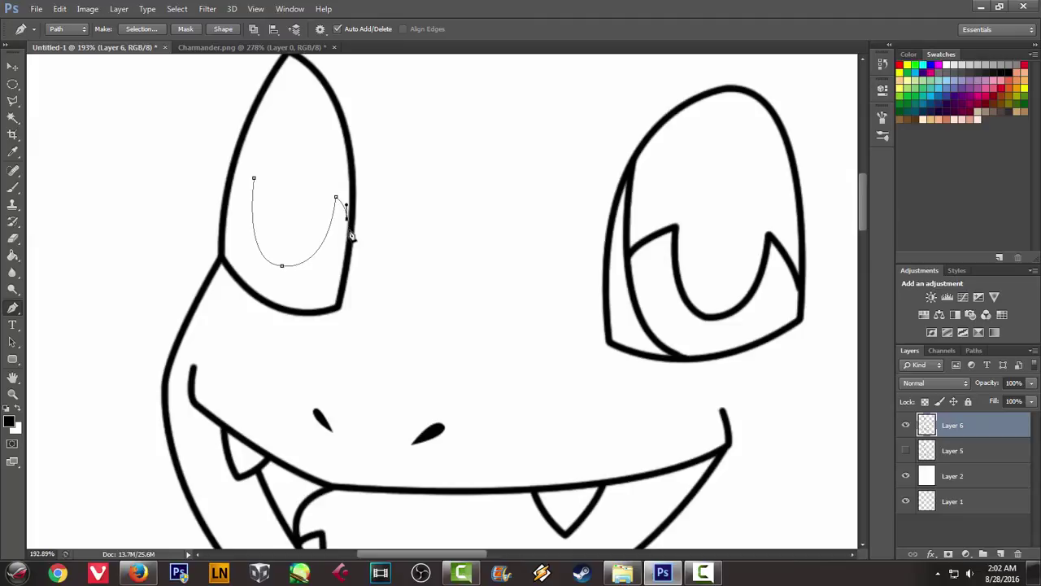
{"action": "right_click", "coordinate": [406, 180]}
{"action": "left_click", "coordinate": [482, 267]}
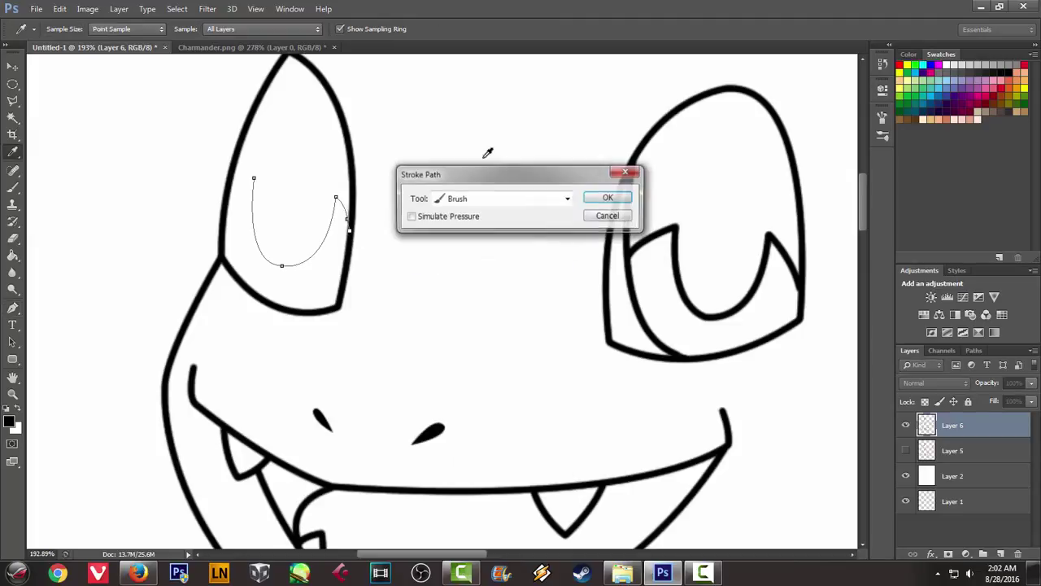
{"action": "left_click", "coordinate": [600, 204]}
{"action": "right_click", "coordinate": [426, 147]}
{"action": "left_click", "coordinate": [455, 163]}
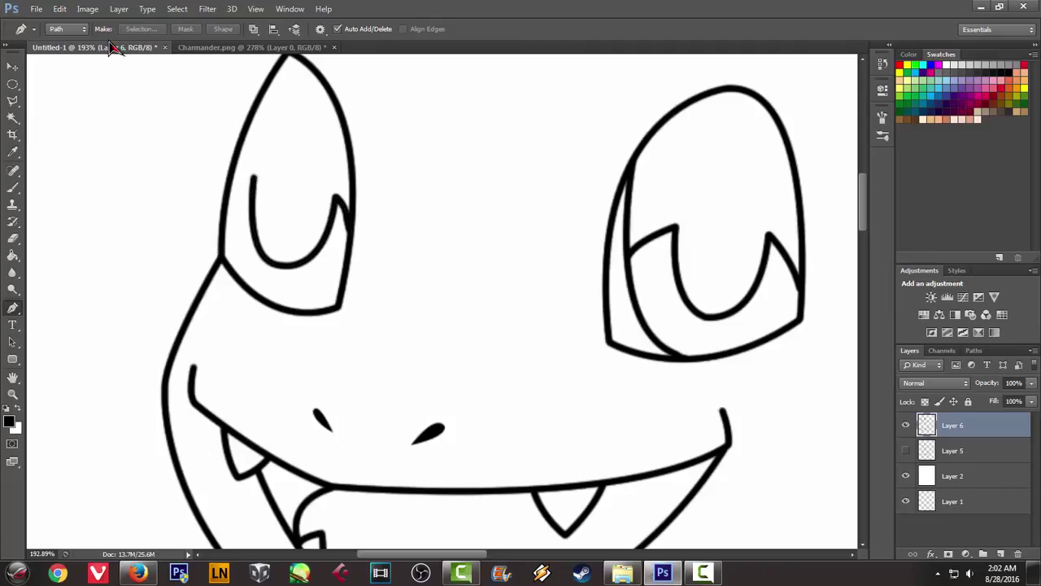
Stroke a connecting curve from the pupil's upper left end to the left eye outline
{"action": "left_click", "coordinate": [186, 54]}
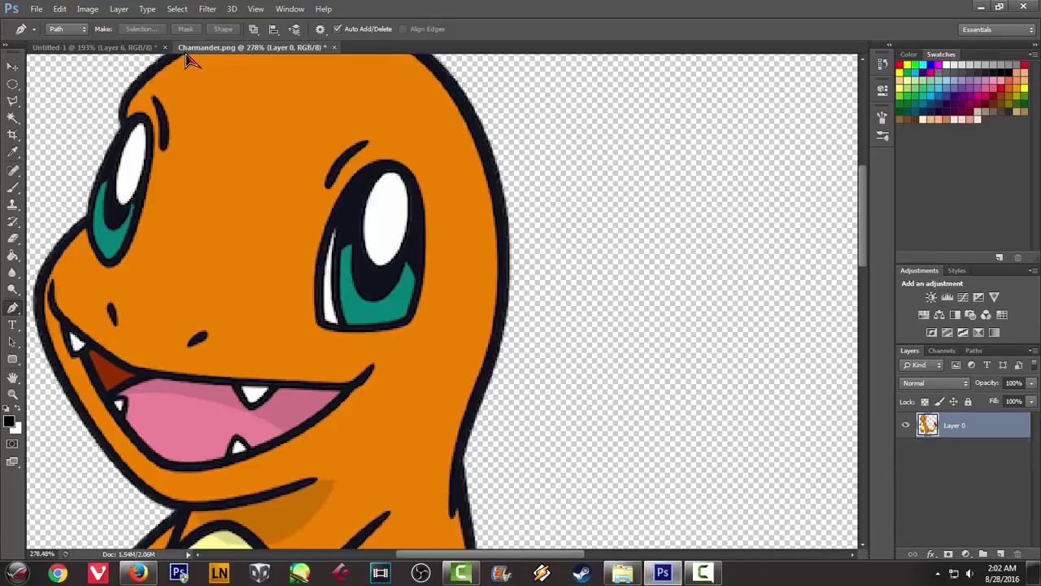
{"action": "left_click", "coordinate": [94, 47]}
{"action": "left_click", "coordinate": [253, 178]}
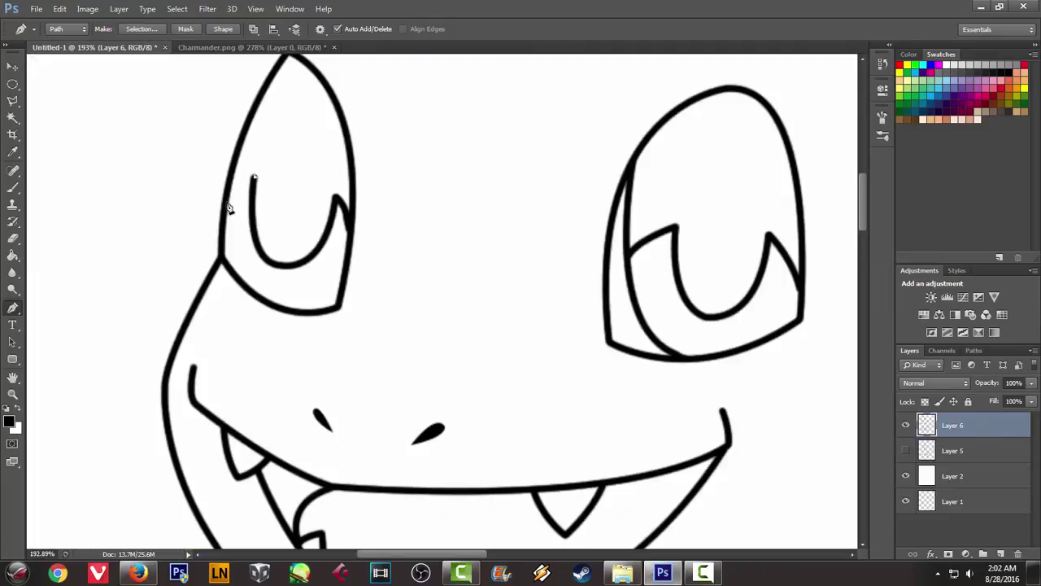
{"action": "left_click_drag", "start_coordinate": [226, 204], "coordinate": [222, 221]}
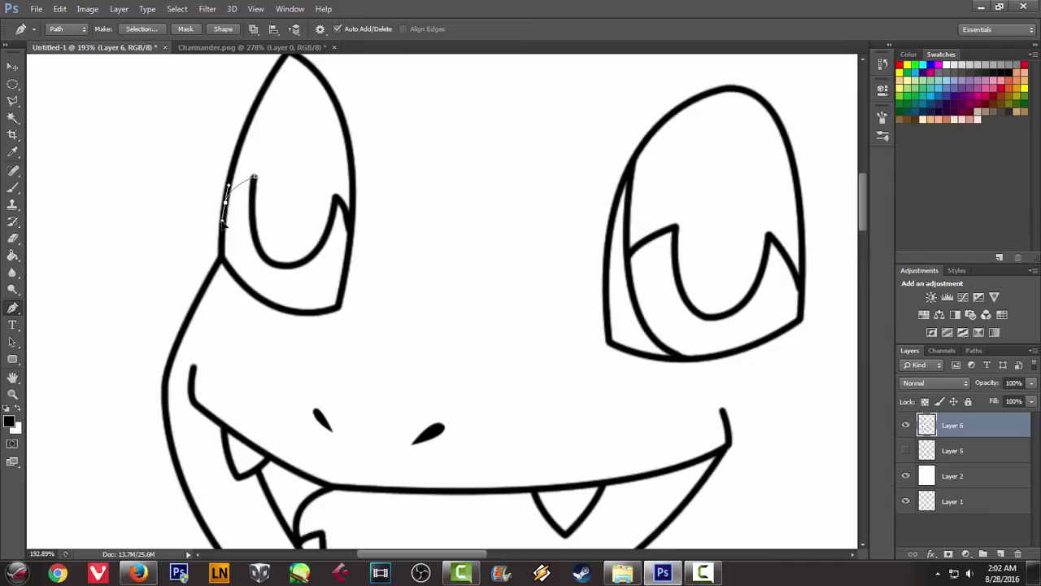
{"action": "right_click", "coordinate": [354, 148]}
{"action": "left_click", "coordinate": [423, 234]}
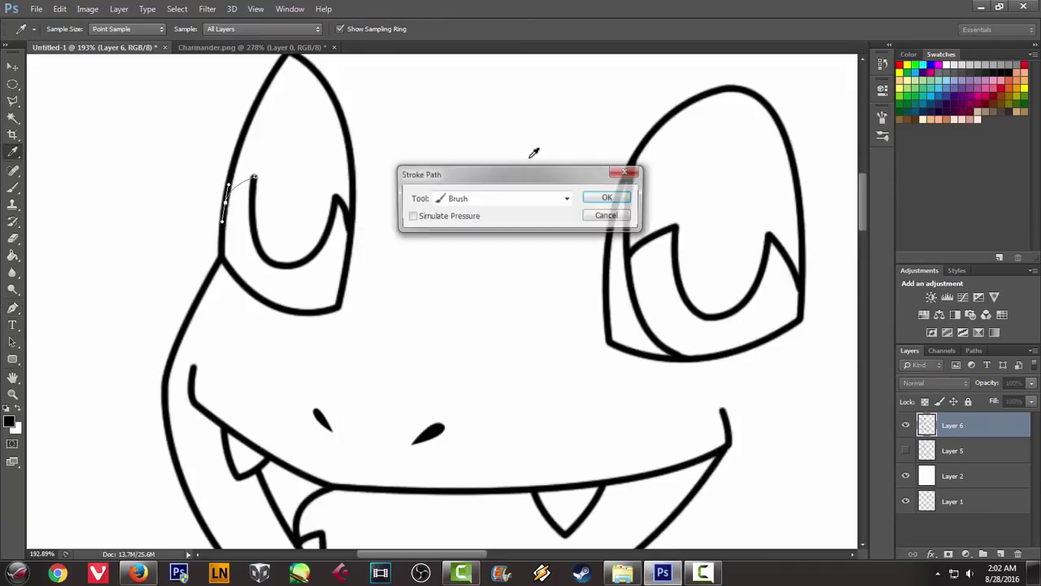
{"action": "left_click", "coordinate": [608, 199]}
{"action": "right_click", "coordinate": [346, 138]}
{"action": "left_click", "coordinate": [405, 160]}
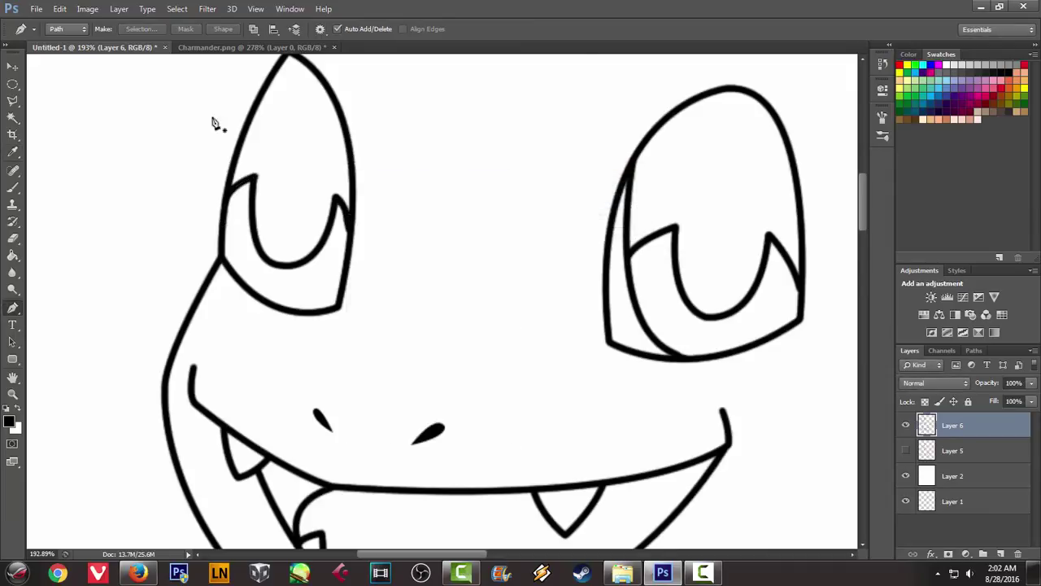
{"action": "scroll", "coordinate": [199, 128], "scroll_direction": "down", "scroll_amount": 3}
{"action": "scroll", "coordinate": [366, 154], "scroll_direction": "down", "scroll_amount": 2}
{"action": "scroll", "coordinate": [532, 174], "scroll_direction": "down", "scroll_amount": 2}
{"action": "scroll", "coordinate": [378, 185], "scroll_direction": "up", "scroll_amount": 1}
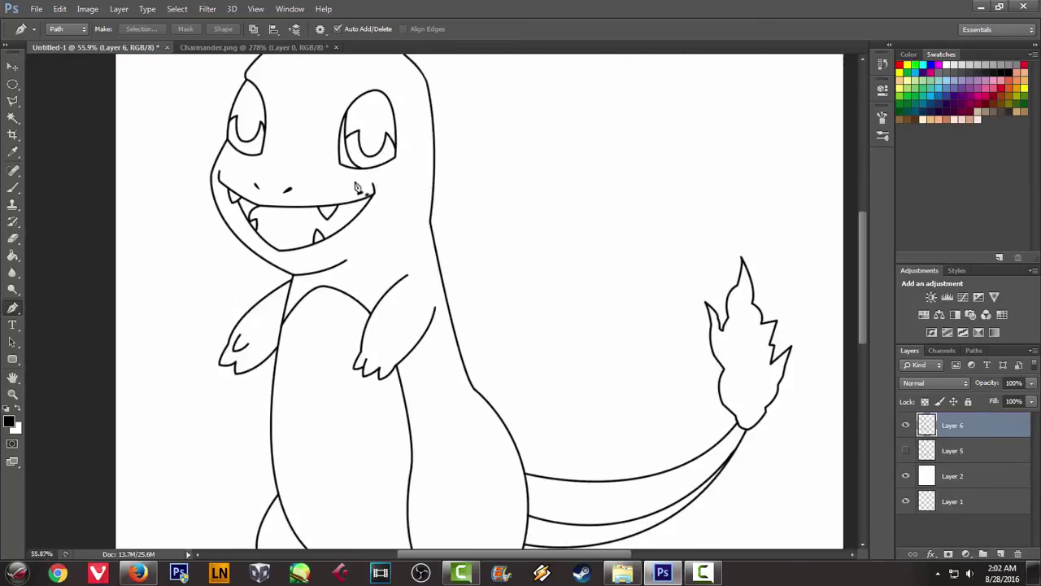
{"action": "scroll", "coordinate": [378, 185], "scroll_direction": "up", "scroll_amount": 1}
Create new Layer 7 above Layer 5 and center both eyes in view
{"action": "left_click", "coordinate": [950, 454]}
{"action": "key", "text": "ctrl+shift+n"}
{"action": "key", "text": "Return"}
{"action": "scroll", "coordinate": [454, 144], "scroll_direction": "up", "scroll_amount": 1}
{"action": "scroll", "coordinate": [507, 200], "scroll_direction": "up", "scroll_amount": 1}
{"action": "scroll", "coordinate": [384, 271], "scroll_direction": "up", "scroll_amount": 1}
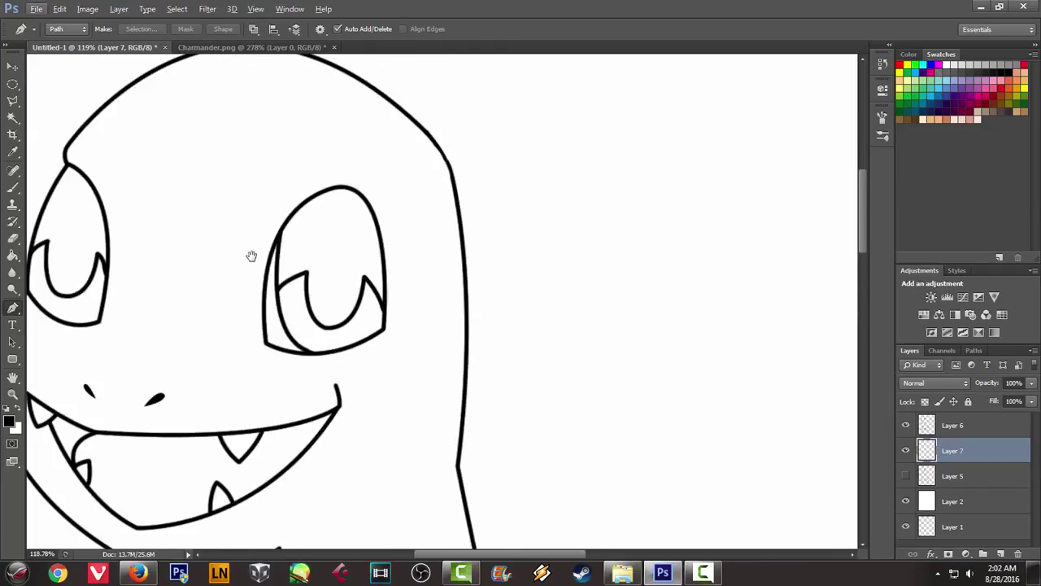
{"action": "left_click_drag", "start_coordinate": [256, 244], "coordinate": [398, 215]}
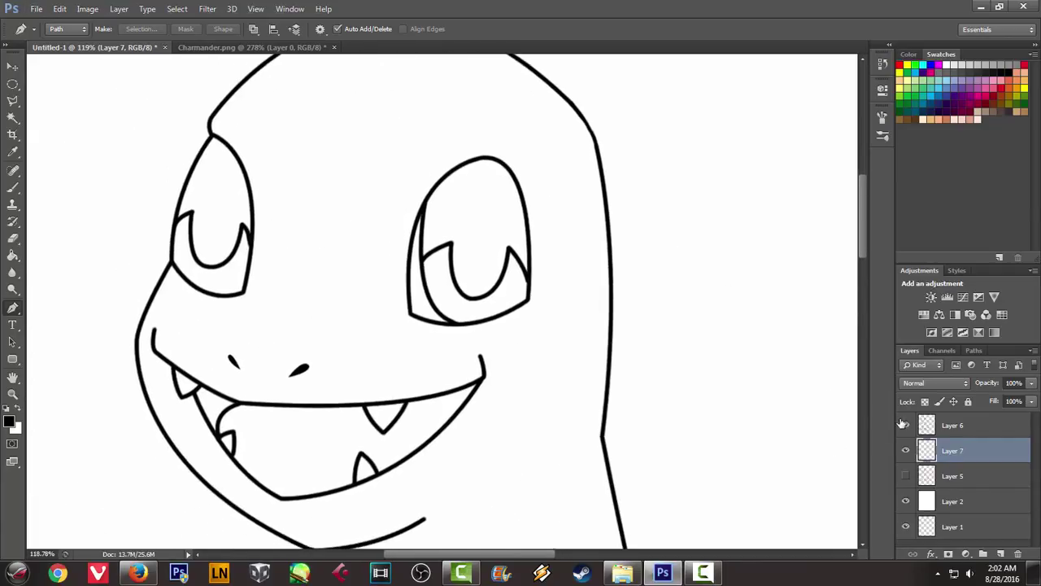
Magic Wand both eye whites on Layer 6 and expand the selection slightly
{"action": "left_click", "coordinate": [15, 119]}
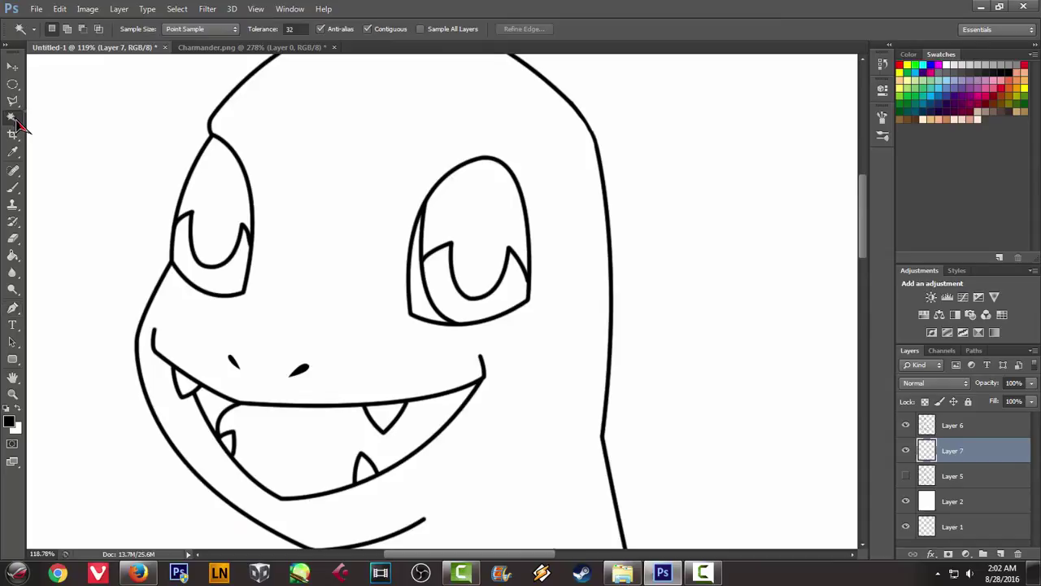
{"action": "right_click", "coordinate": [17, 122]}
{"action": "left_click", "coordinate": [77, 134]}
{"action": "left_click", "coordinate": [952, 429]}
{"action": "left_click", "coordinate": [473, 218]}
{"action": "left_click", "coordinate": [223, 200], "text": "shift"}
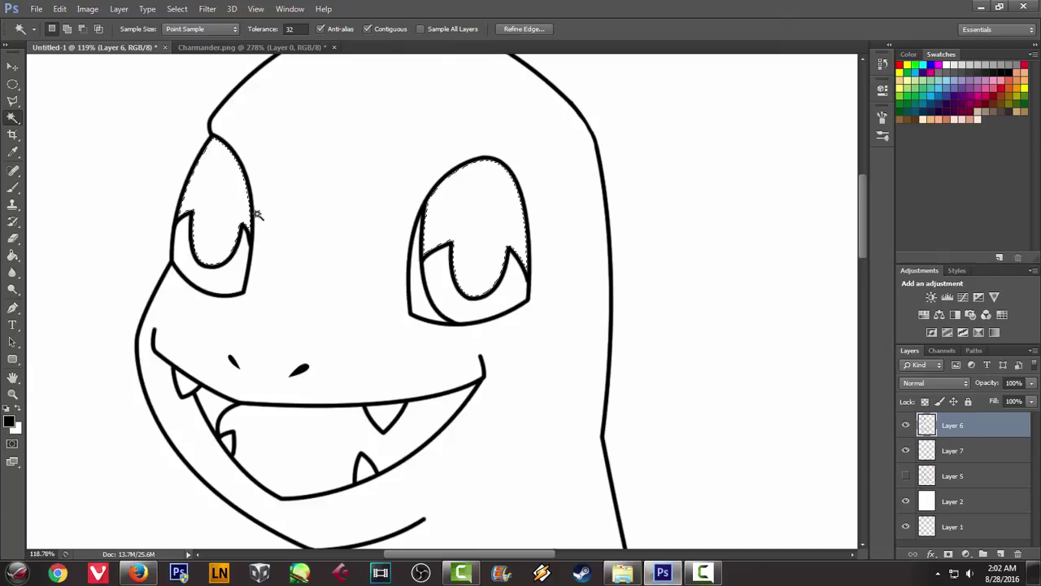
{"action": "left_click", "coordinate": [181, 10]}
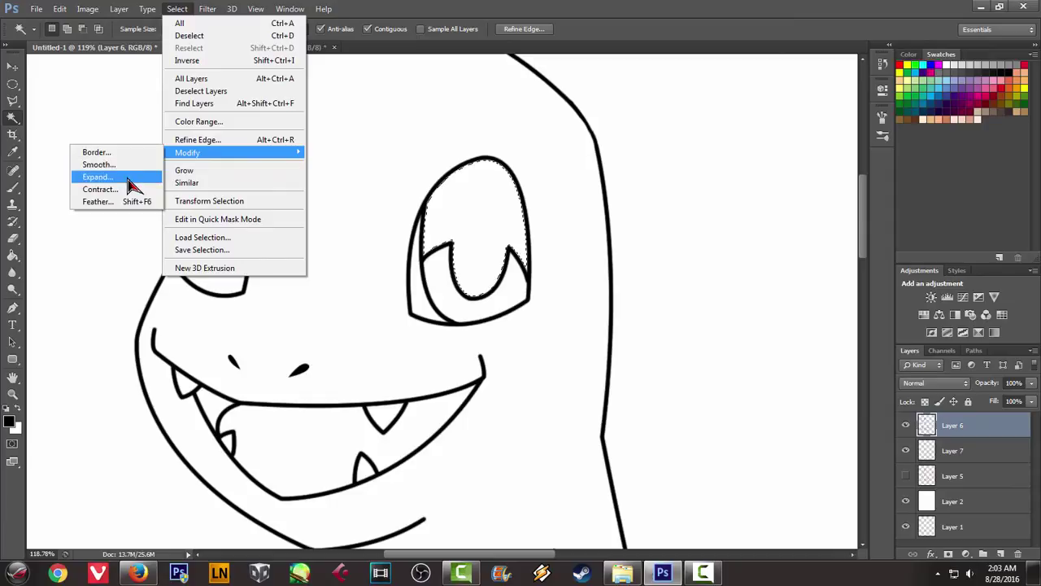
{"action": "left_click", "coordinate": [97, 175]}
{"action": "left_click", "coordinate": [580, 195]}
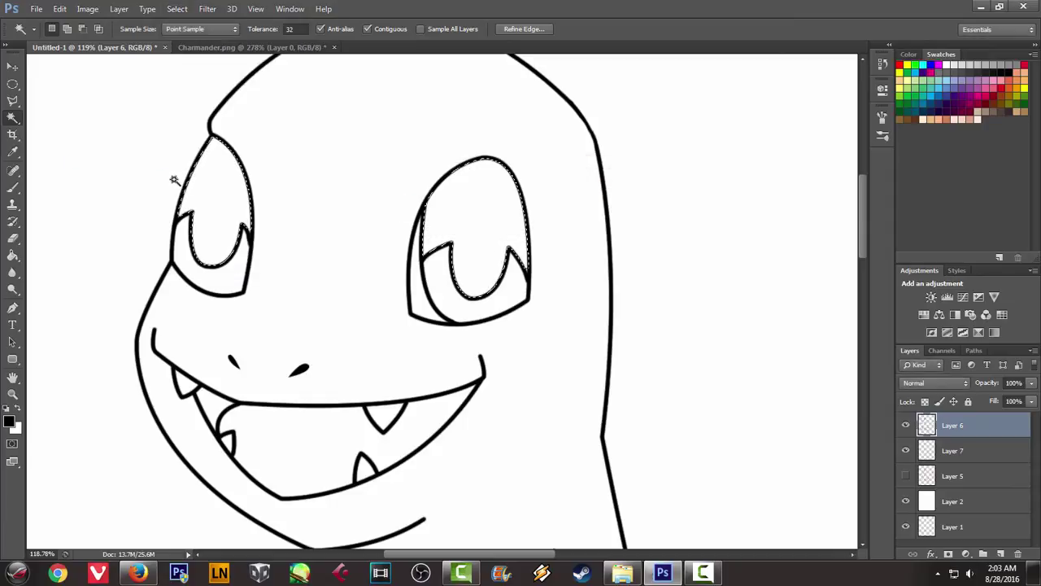
Paint Bucket fill the eye selections black on Layer 7 and deselect
{"action": "left_click", "coordinate": [13, 255]}
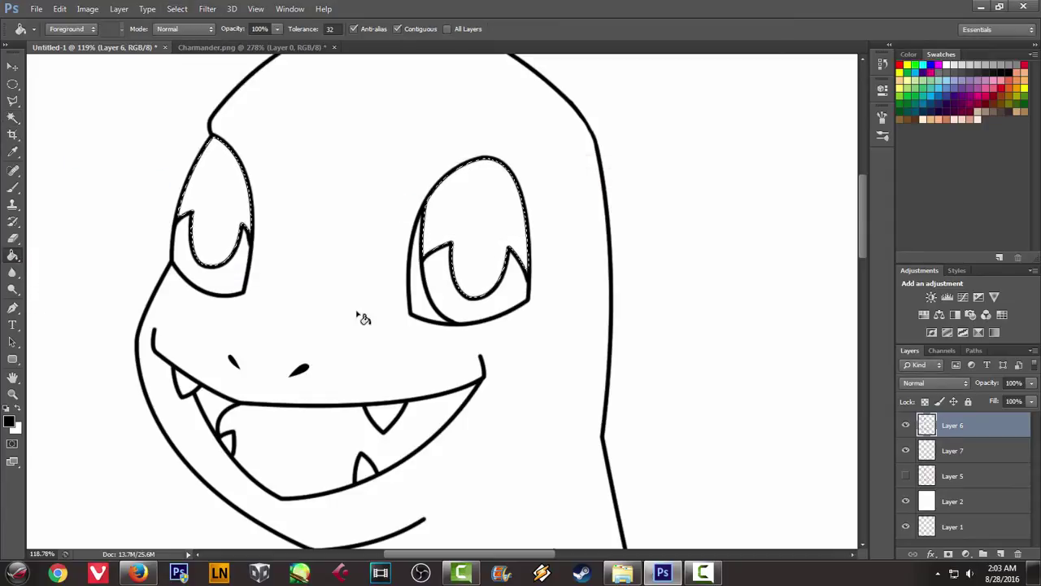
{"action": "left_click", "coordinate": [937, 447]}
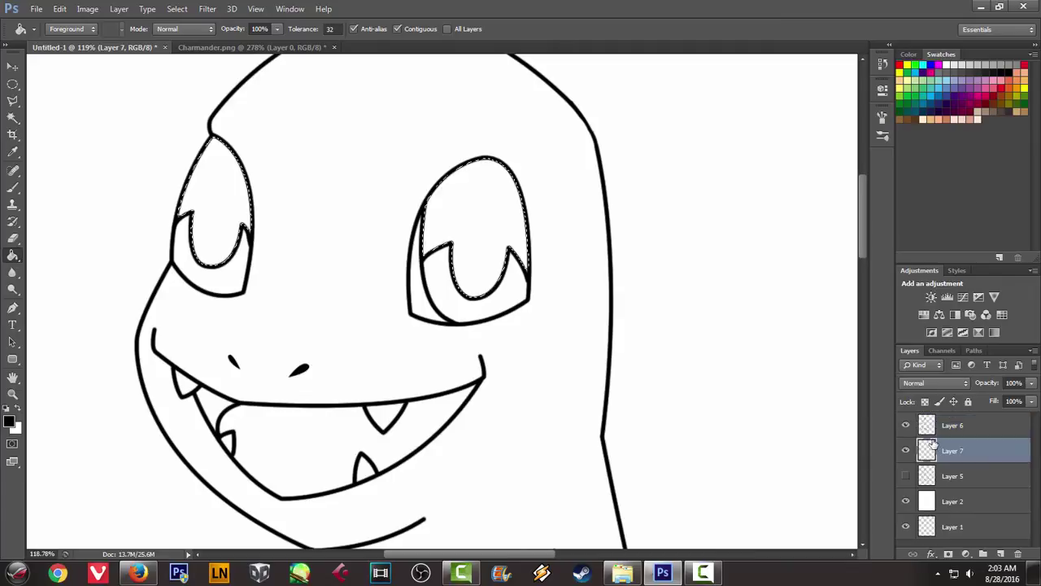
{"action": "left_click", "coordinate": [220, 193]}
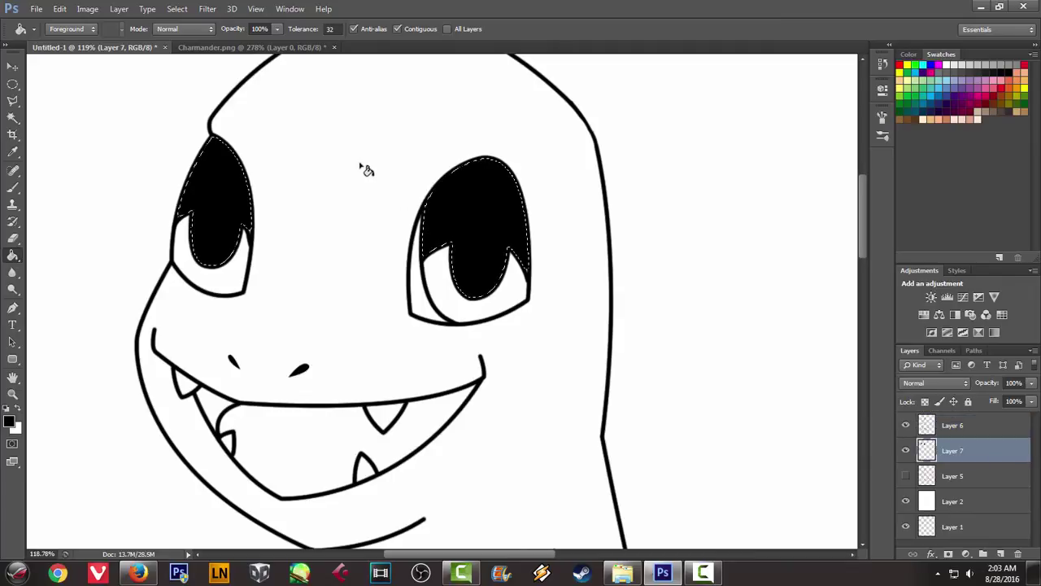
{"action": "key", "text": "m"}
{"action": "key", "text": "ctrl+d"}
{"action": "scroll", "coordinate": [354, 178], "scroll_direction": "down", "scroll_amount": 2}
{"action": "scroll", "coordinate": [249, 214], "scroll_direction": "up", "scroll_amount": 2}
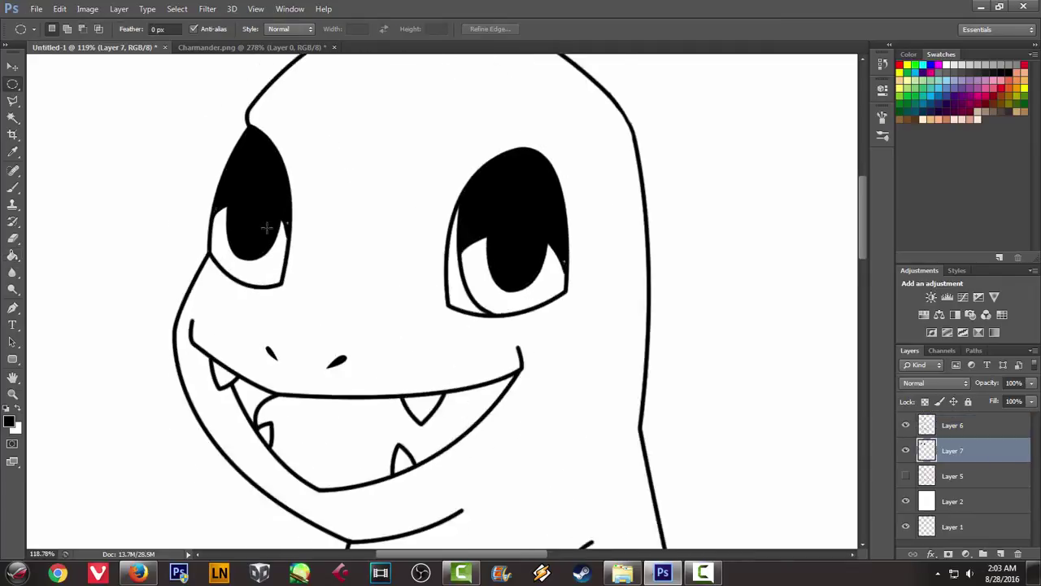
Pick the Brush tool and adjust the view over Charmander's face
{"action": "scroll", "coordinate": [332, 223], "scroll_direction": "up", "scroll_amount": 5}
{"action": "scroll", "coordinate": [333, 222], "scroll_direction": "up", "scroll_amount": 1}
{"action": "key", "text": "b"}
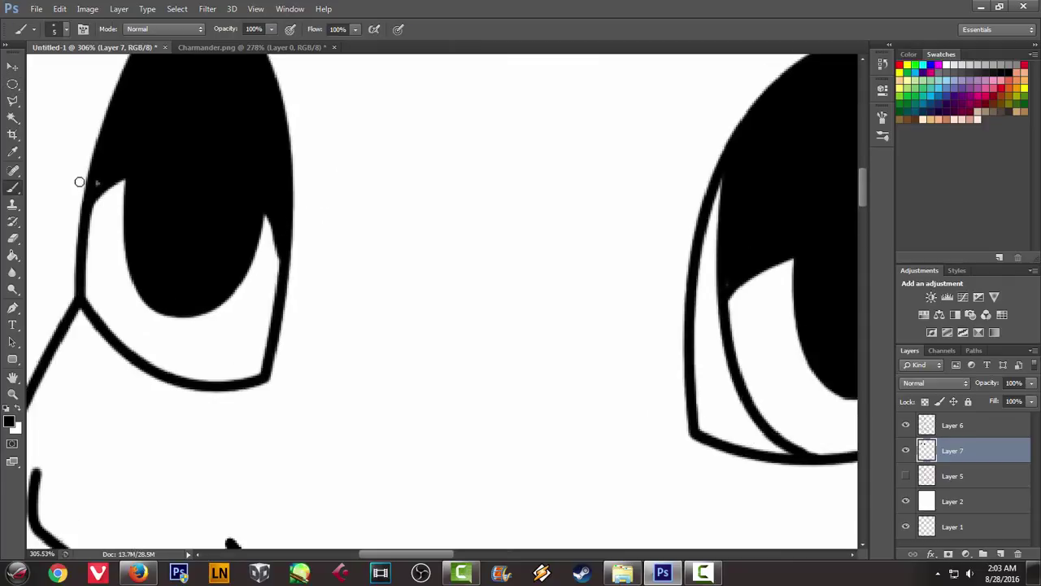
{"action": "scroll", "coordinate": [326, 158], "scroll_direction": "down", "scroll_amount": 4}
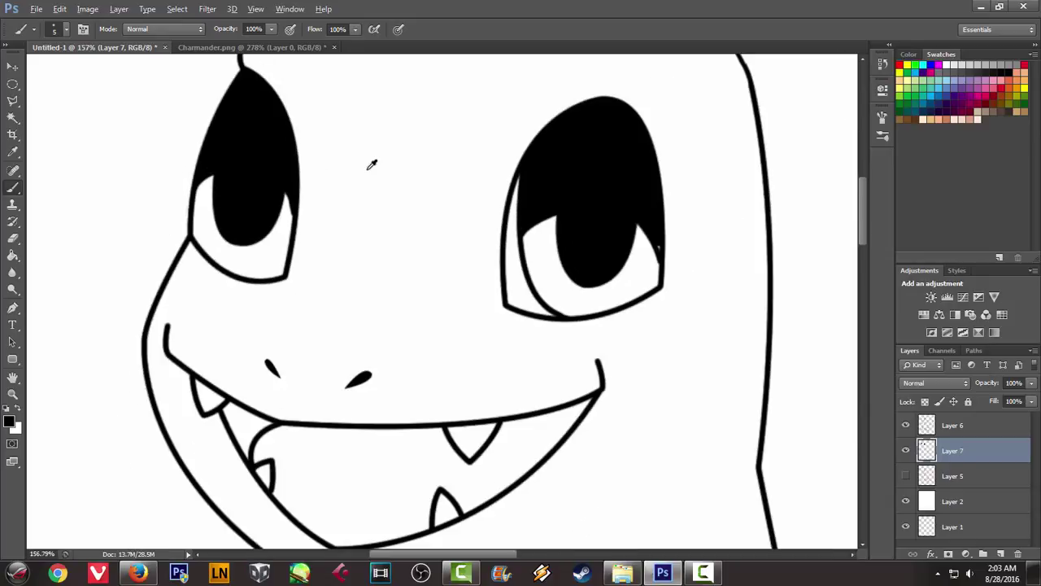
{"action": "scroll", "coordinate": [658, 225], "scroll_direction": "up", "scroll_amount": 4}
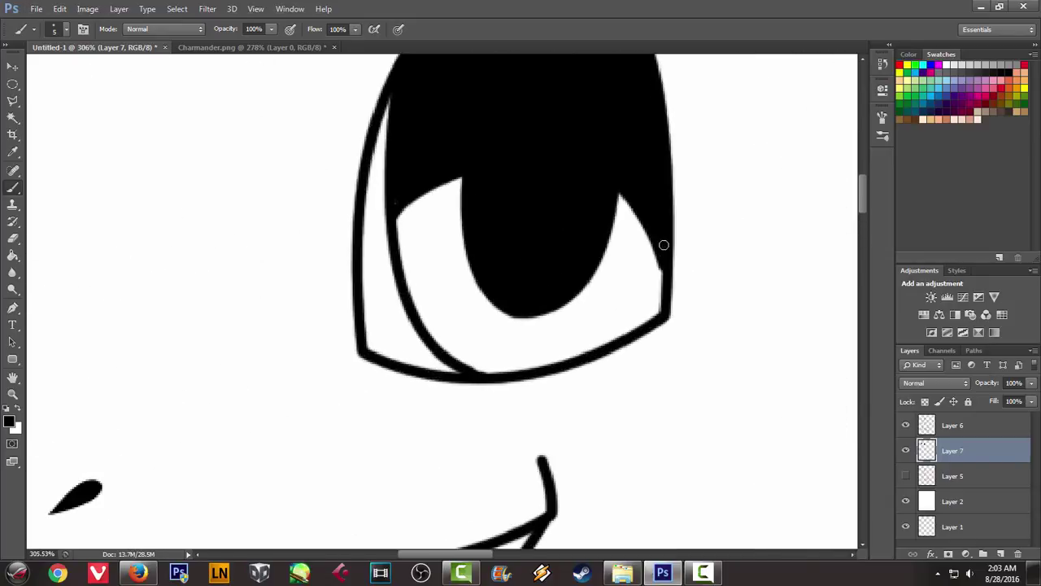
{"action": "scroll", "coordinate": [663, 243], "scroll_direction": "down", "scroll_amount": 4}
{"action": "scroll", "coordinate": [488, 211], "scroll_direction": "down", "scroll_amount": 4}
{"action": "scroll", "coordinate": [283, 198], "scroll_direction": "down", "scroll_amount": 2}
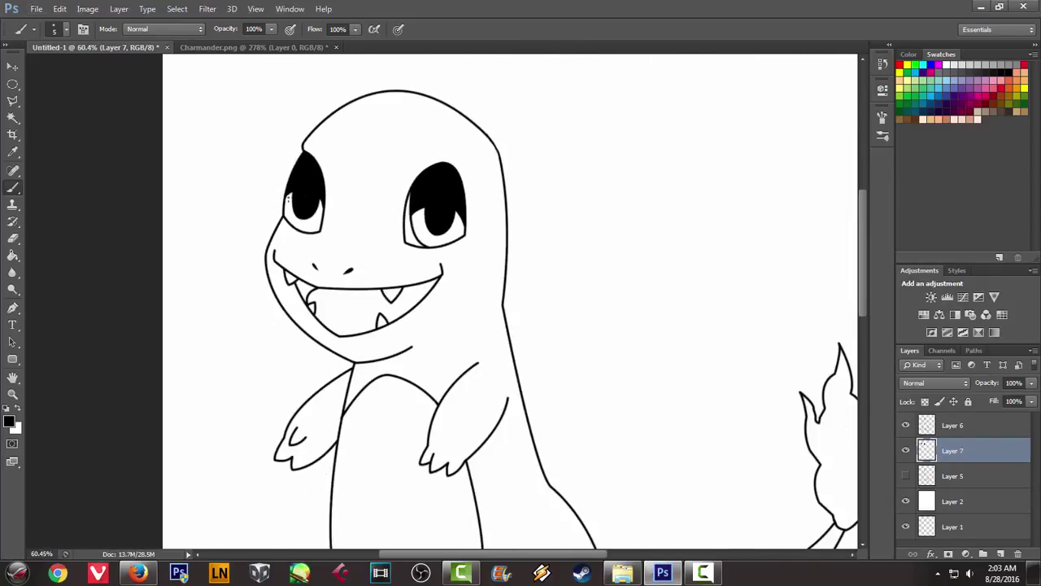
{"action": "scroll", "coordinate": [288, 198], "scroll_direction": "down", "scroll_amount": 3}
{"action": "scroll", "coordinate": [293, 175], "scroll_direction": "up", "scroll_amount": 1}
{"action": "scroll", "coordinate": [297, 152], "scroll_direction": "up", "scroll_amount": 2}
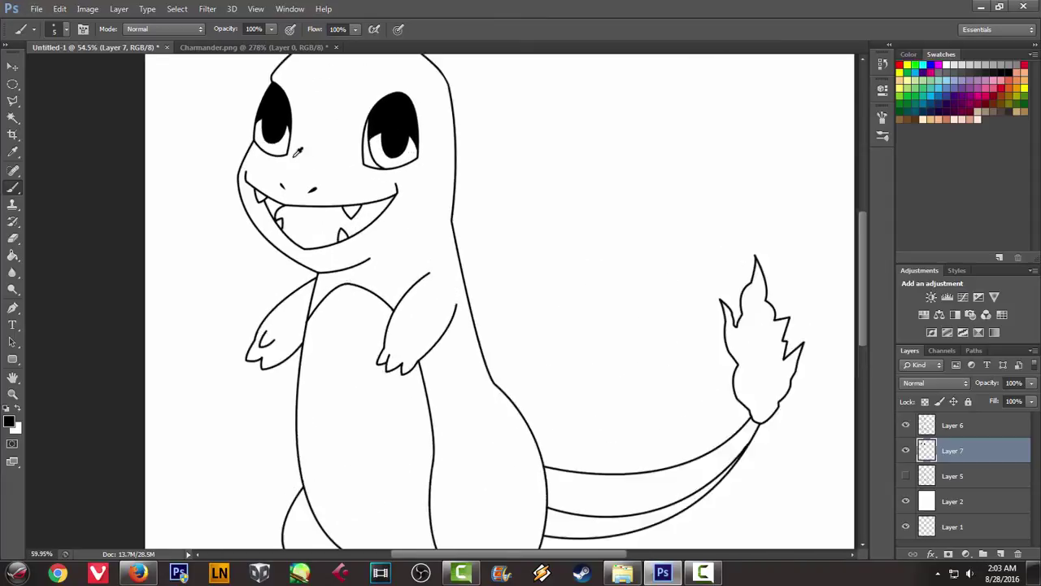
{"action": "scroll", "coordinate": [298, 153], "scroll_direction": "up", "scroll_amount": 3}
{"action": "left_click_drag", "start_coordinate": [284, 145], "coordinate": [348, 223]}
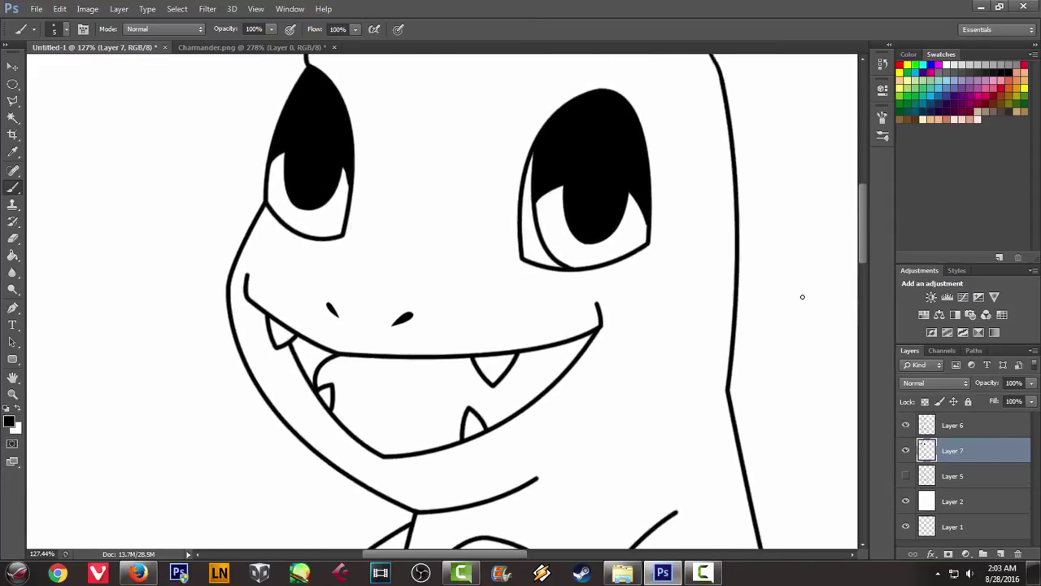
Merge Layers 6 and 7 into one, then add a new empty Layer 7 on top
{"action": "left_click", "coordinate": [948, 431], "text": "shift"}
{"action": "right_click", "coordinate": [989, 446]}
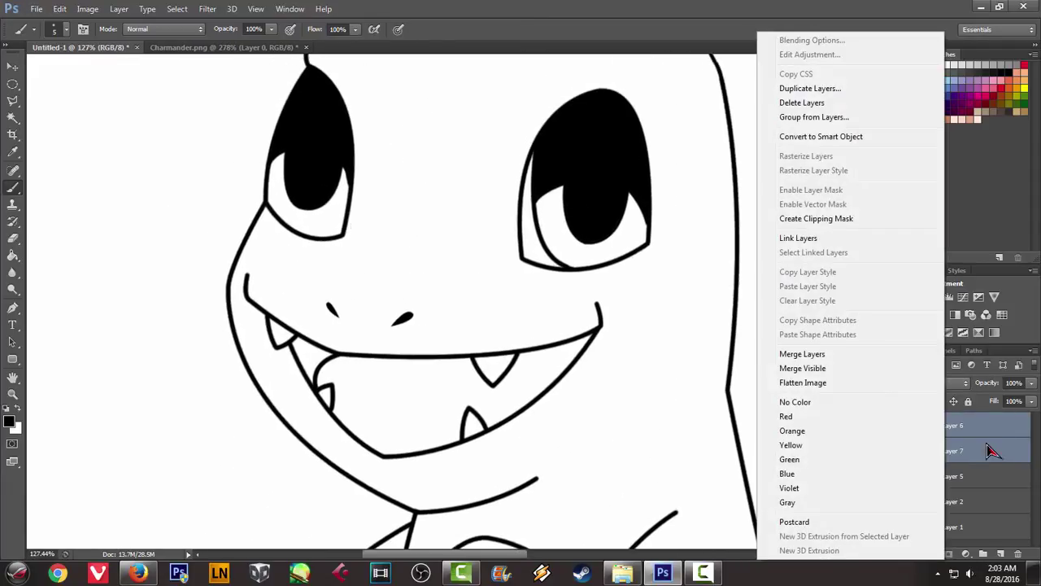
{"action": "left_click", "coordinate": [817, 355]}
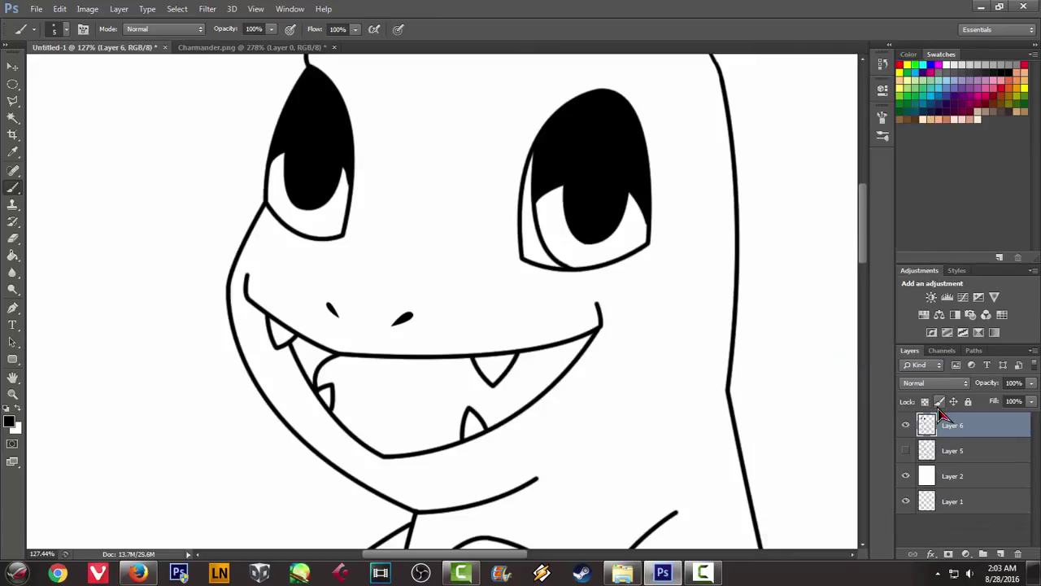
{"action": "key", "text": "ctrl+shift+n"}
{"action": "key", "text": "Return"}
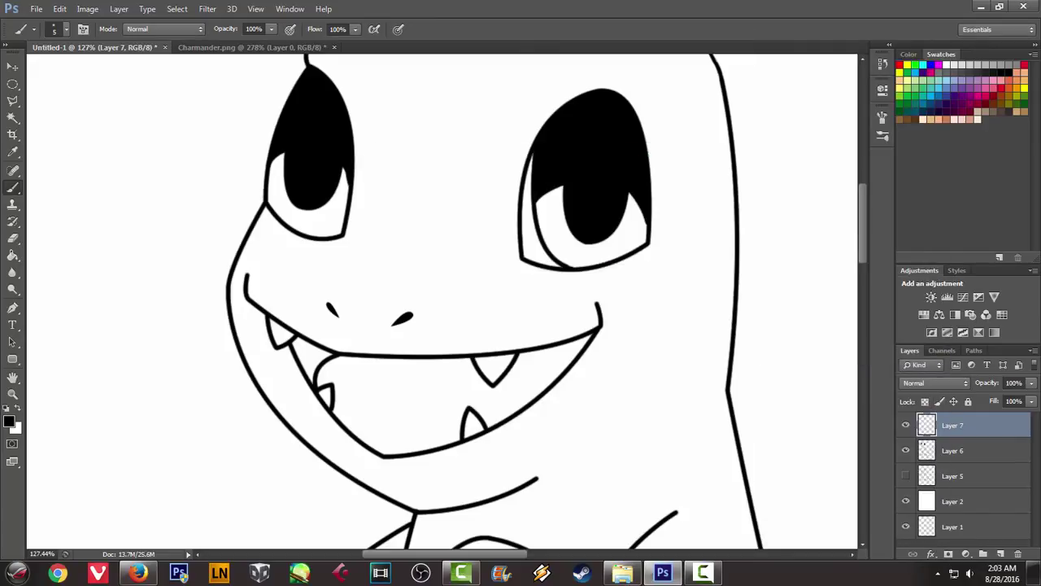
Draw an elliptical selection inside the right eye and fill it with white
{"action": "left_click", "coordinate": [239, 49]}
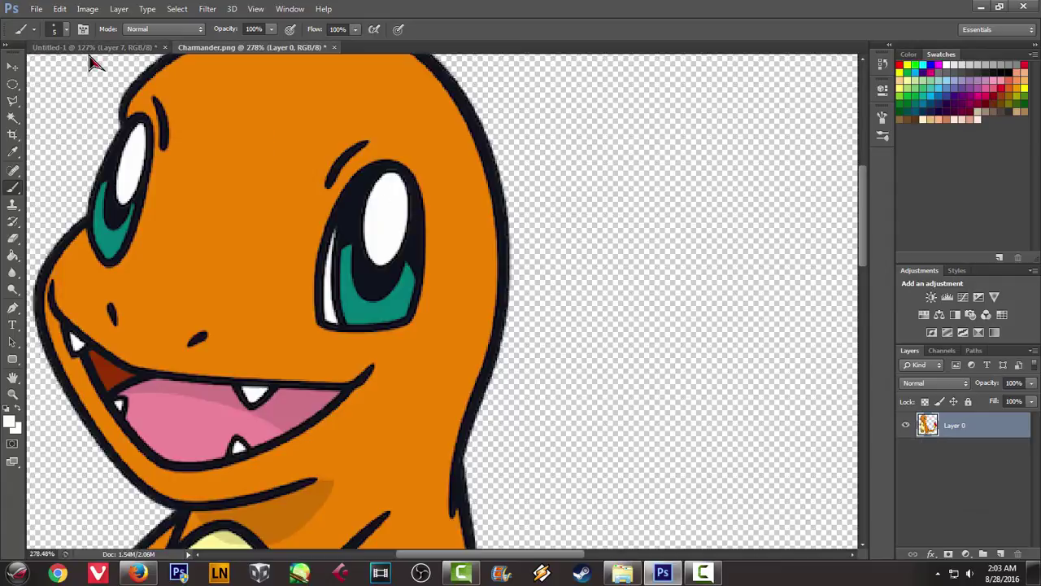
{"action": "left_click", "coordinate": [91, 47]}
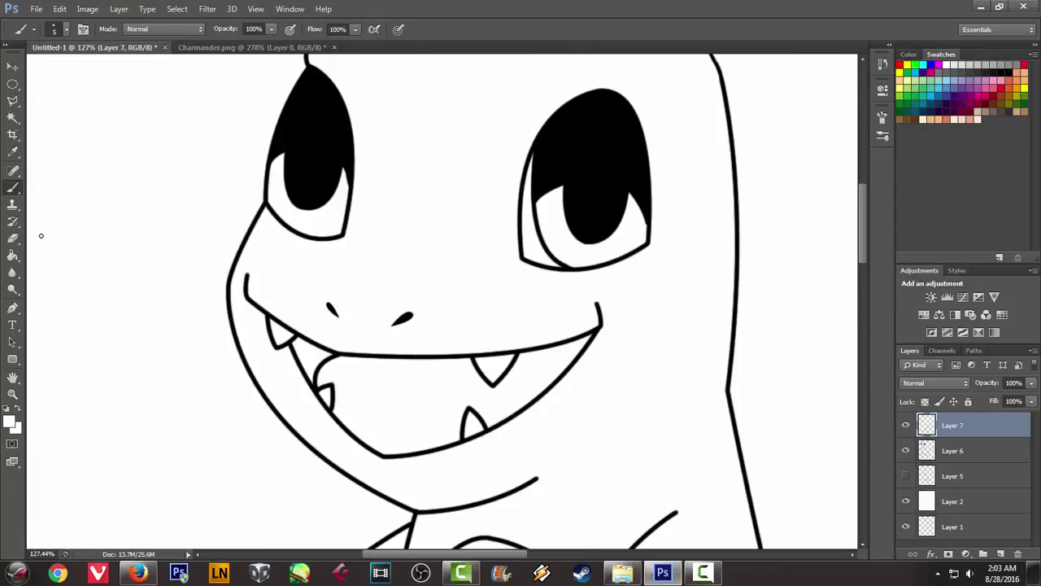
{"action": "left_click", "coordinate": [12, 84]}
{"action": "left_click_drag", "start_coordinate": [619, 114], "coordinate": [576, 203]}
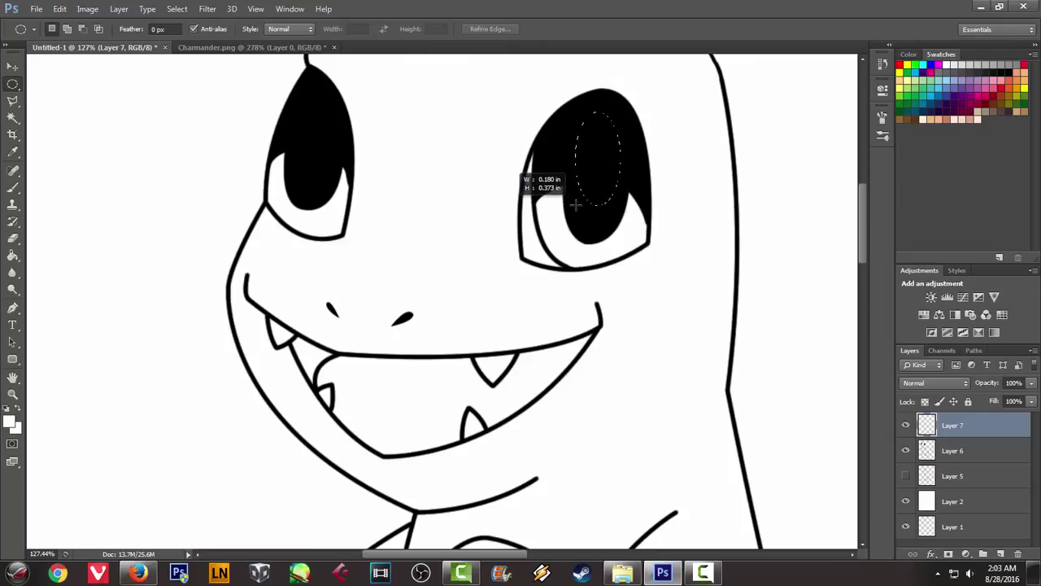
{"action": "right_click", "coordinate": [604, 166]}
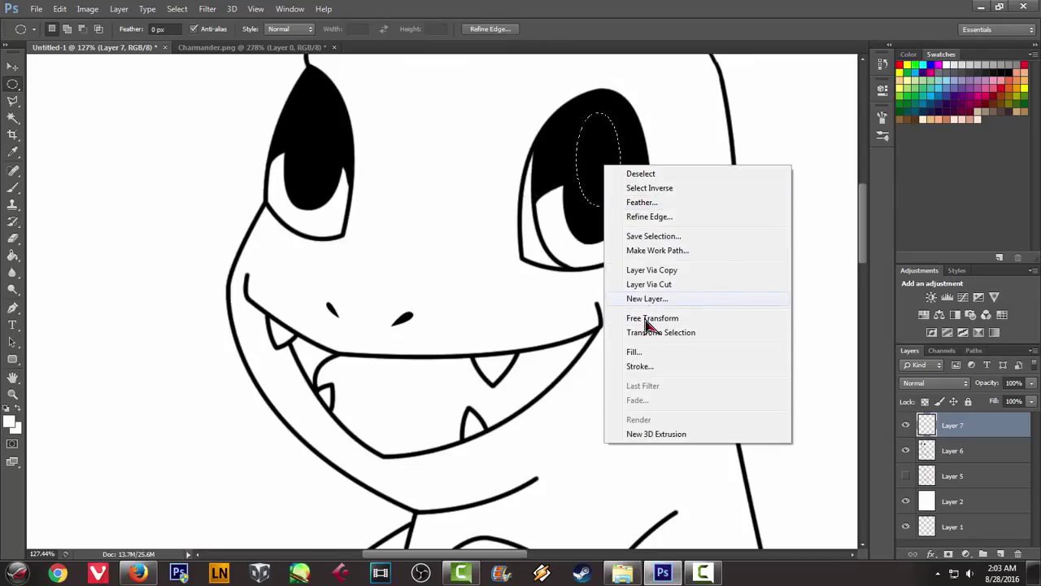
{"action": "left_click", "coordinate": [643, 351]}
{"action": "left_click", "coordinate": [591, 165]}
Deselect and rotate the white highlight a few degrees with Free Transform
{"action": "right_click", "coordinate": [693, 157]}
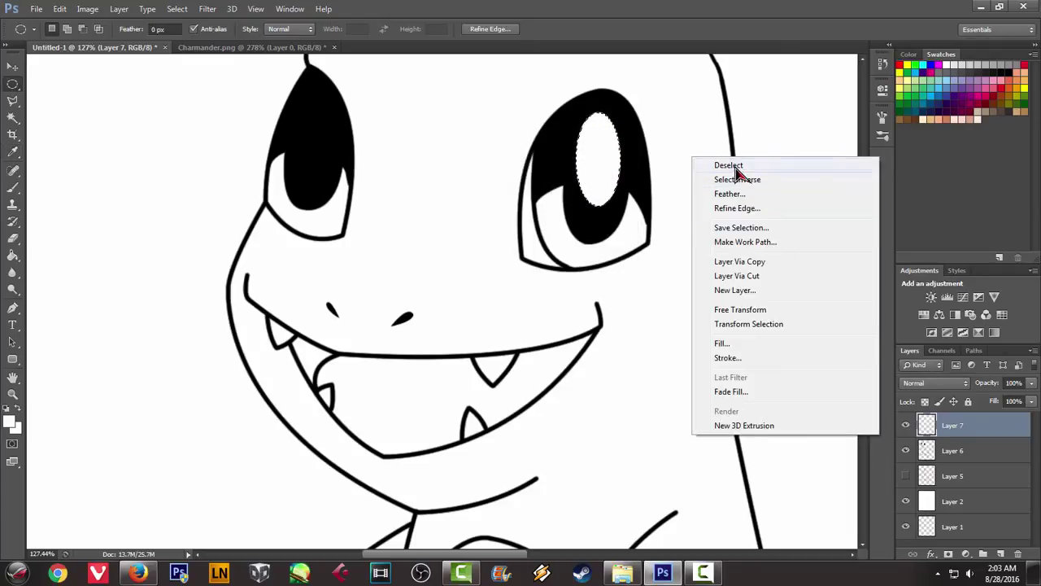
{"action": "left_click", "coordinate": [734, 167]}
{"action": "key", "text": "ctrl+t"}
{"action": "left_click_drag", "start_coordinate": [654, 241], "coordinate": [657, 241]}
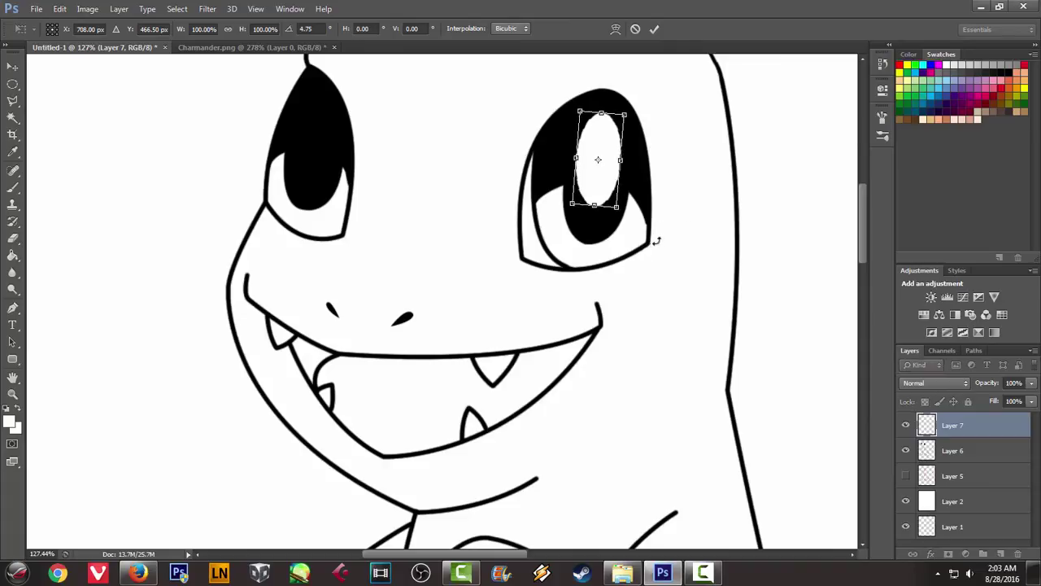
{"action": "key", "text": "Return"}
Check the reference, then move the highlight into place within the right eye
{"action": "left_click", "coordinate": [276, 47]}
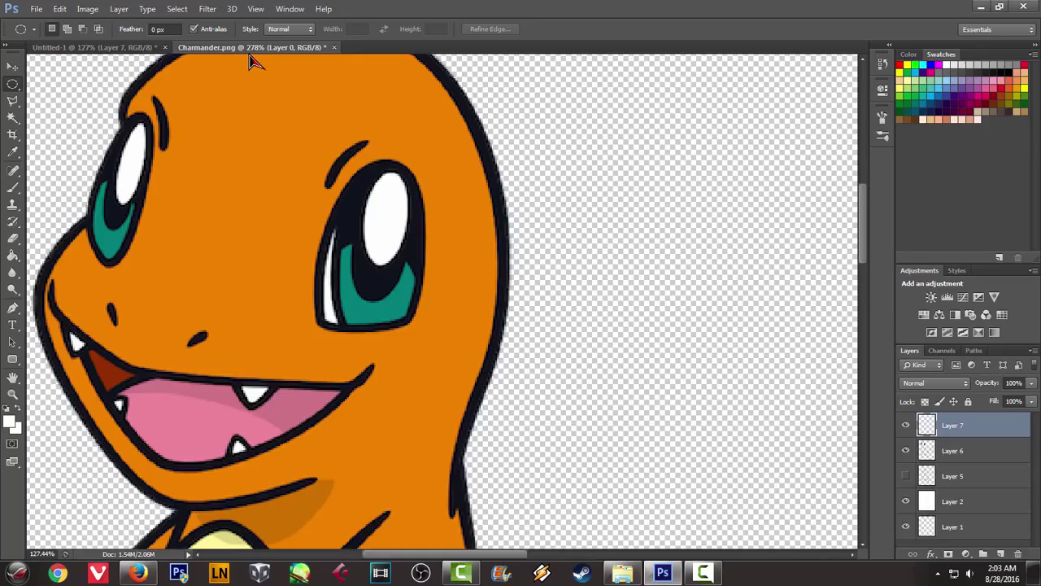
{"action": "left_click", "coordinate": [86, 47]}
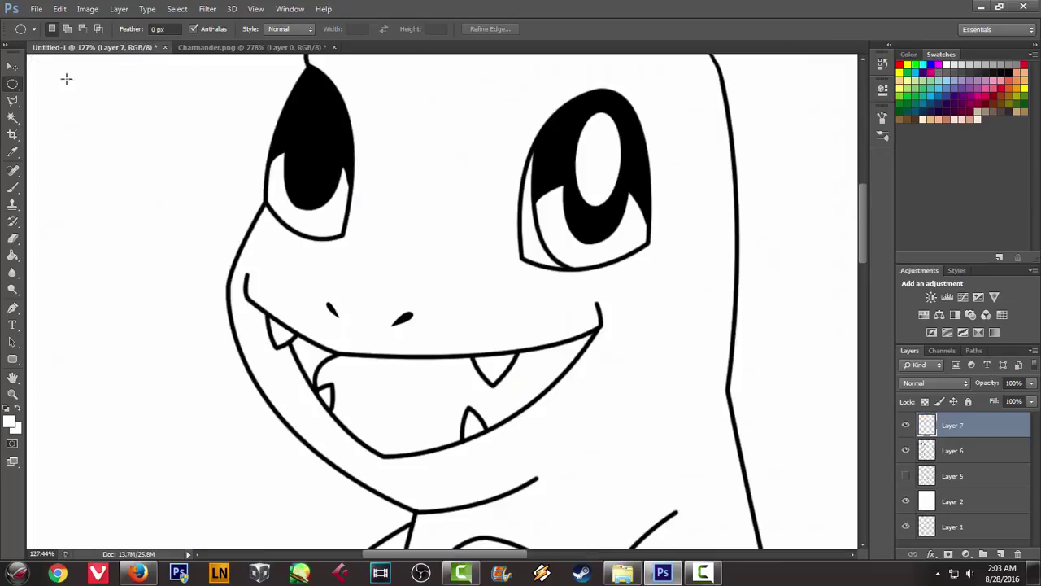
{"action": "left_click", "coordinate": [13, 67]}
{"action": "left_click_drag", "start_coordinate": [598, 184], "coordinate": [593, 164]}
{"action": "scroll", "coordinate": [439, 184], "scroll_direction": "down", "scroll_amount": 2}
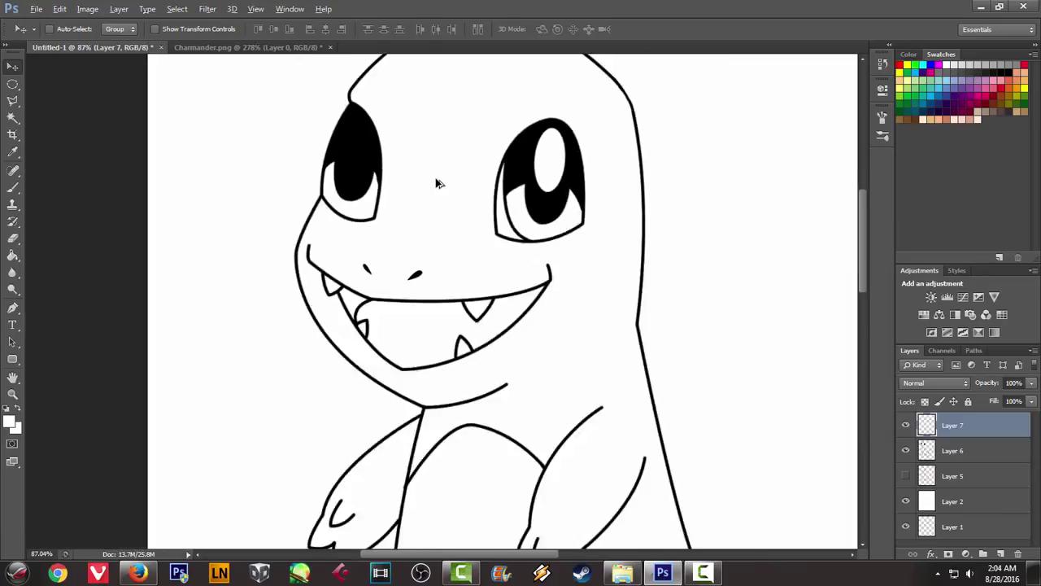
Compare with the coloured reference and nudge the eye highlight into place
{"action": "scroll", "coordinate": [436, 184], "scroll_direction": "down", "scroll_amount": 3}
{"action": "scroll", "coordinate": [544, 184], "scroll_direction": "up", "scroll_amount": 2}
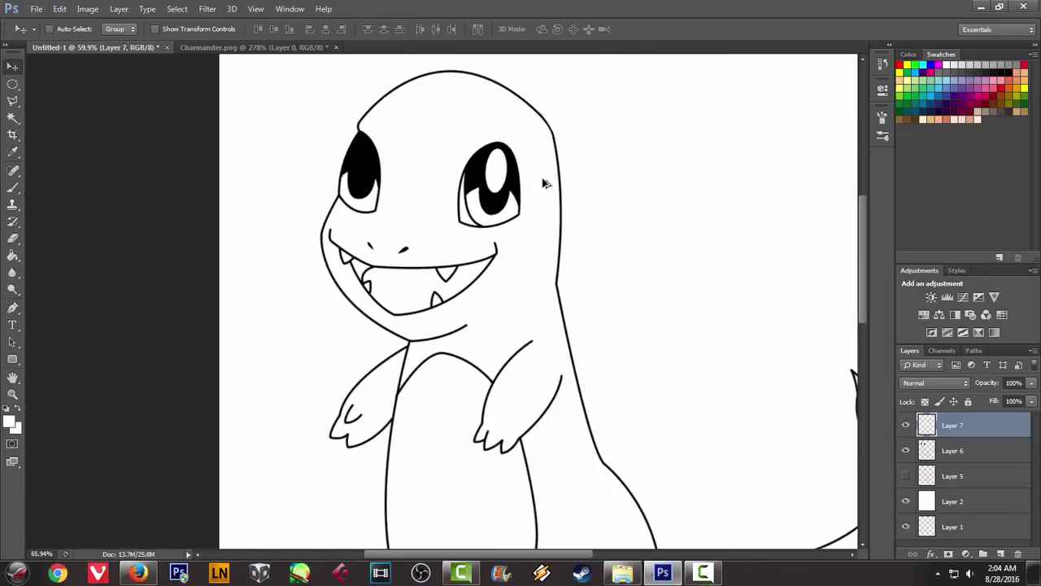
{"action": "scroll", "coordinate": [545, 183], "scroll_direction": "up", "scroll_amount": 1}
{"action": "left_click", "coordinate": [277, 47]}
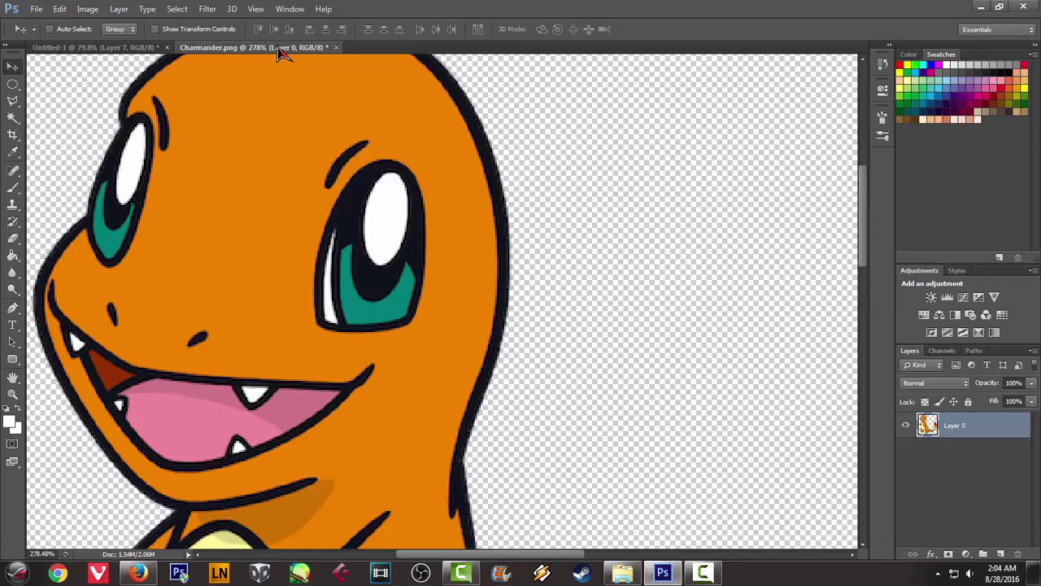
{"action": "left_click", "coordinate": [118, 49]}
{"action": "left_click_drag", "start_coordinate": [485, 183], "coordinate": [488, 188]}
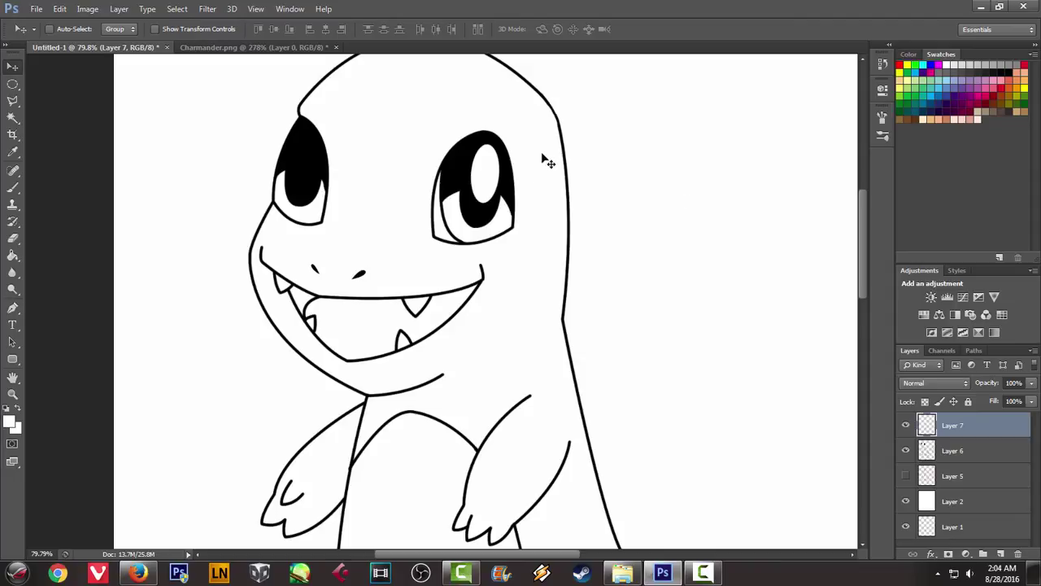
Merge Layers 6 and 7, then add a new empty Layer 8
{"action": "left_click", "coordinate": [949, 454], "text": "shift"}
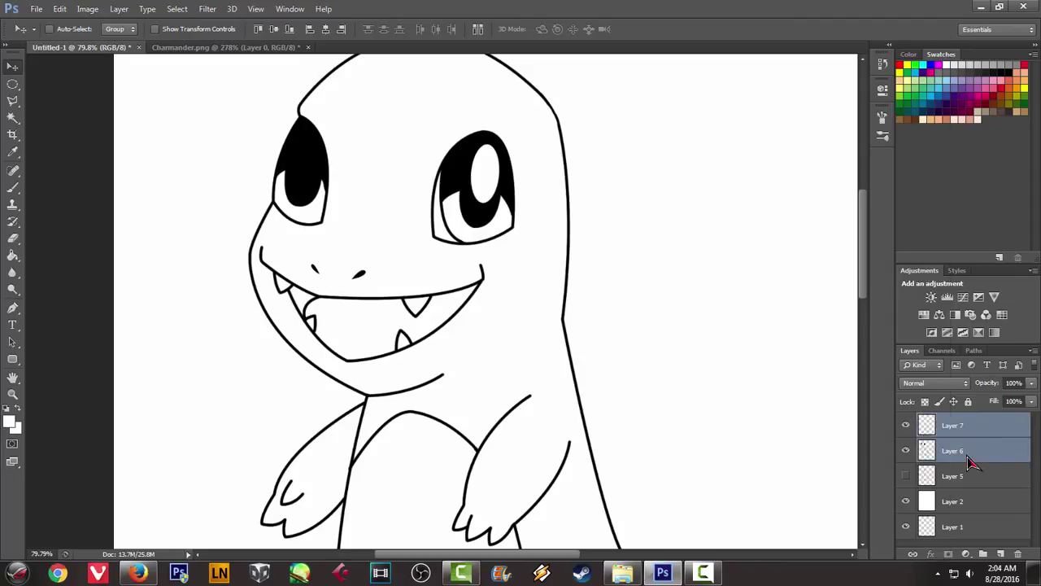
{"action": "right_click", "coordinate": [976, 462]}
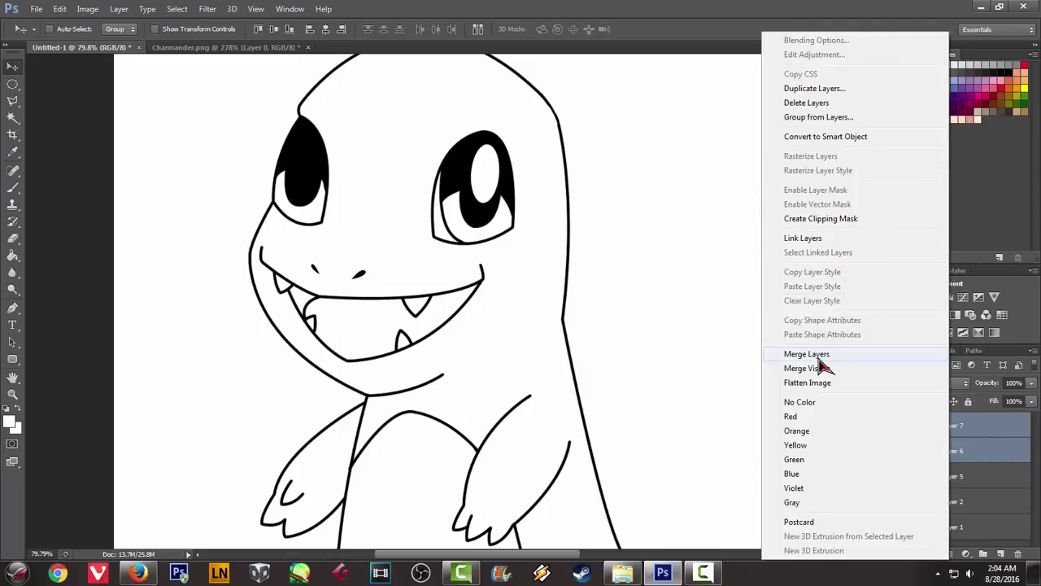
{"action": "left_click", "coordinate": [817, 356]}
{"action": "key", "text": "ctrl+shift+n"}
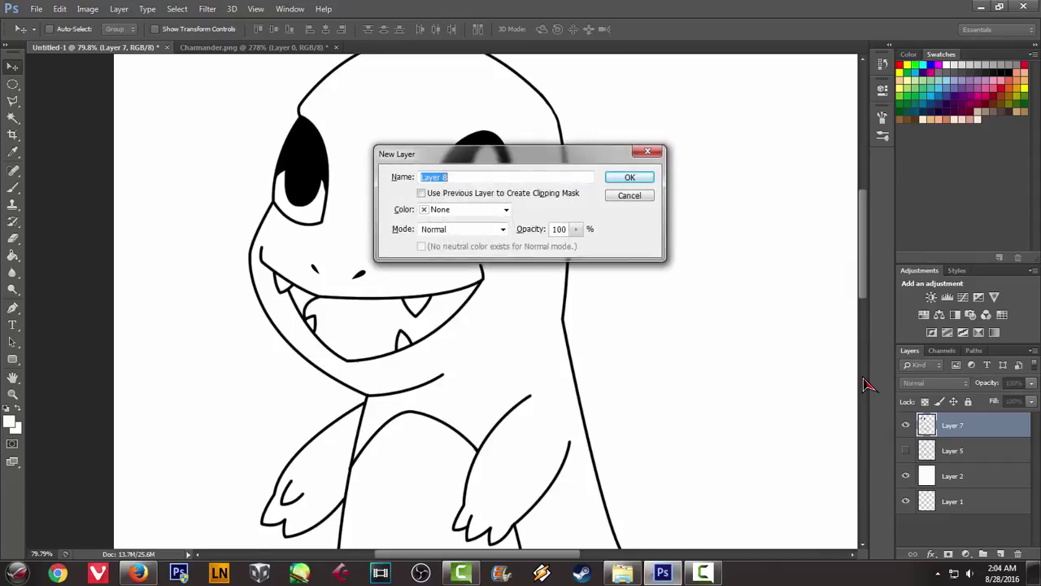
{"action": "key", "text": "Return"}
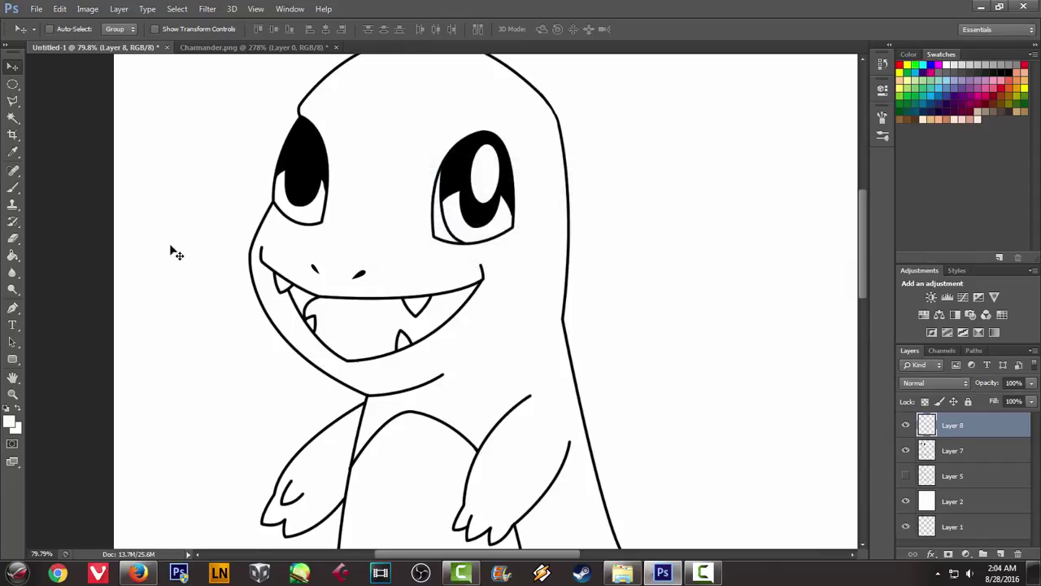
{"action": "left_click", "coordinate": [12, 84]}
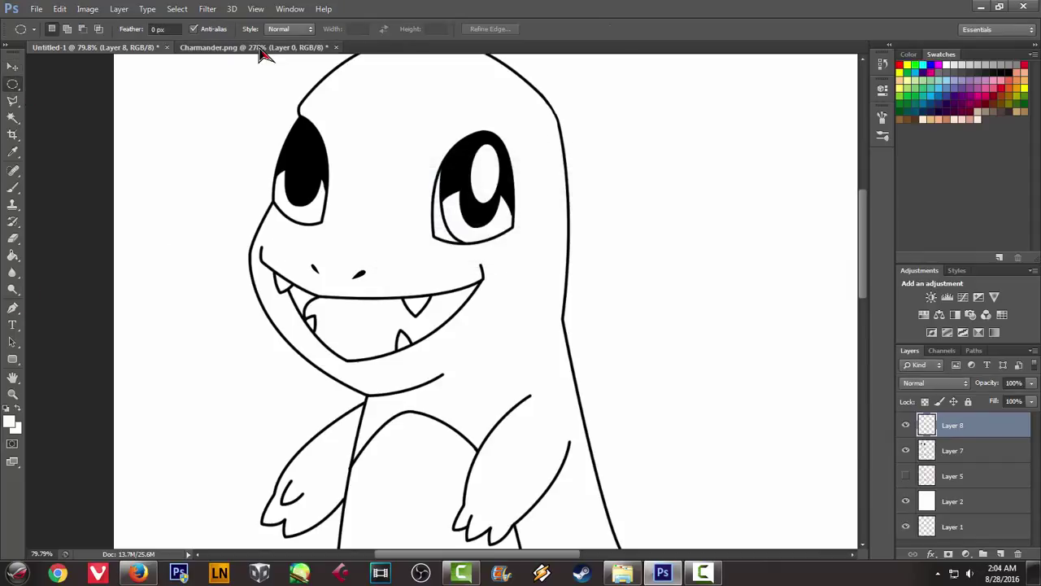
Select an oval inside the left eye, fill it white, and deselect
{"action": "left_click", "coordinate": [259, 47]}
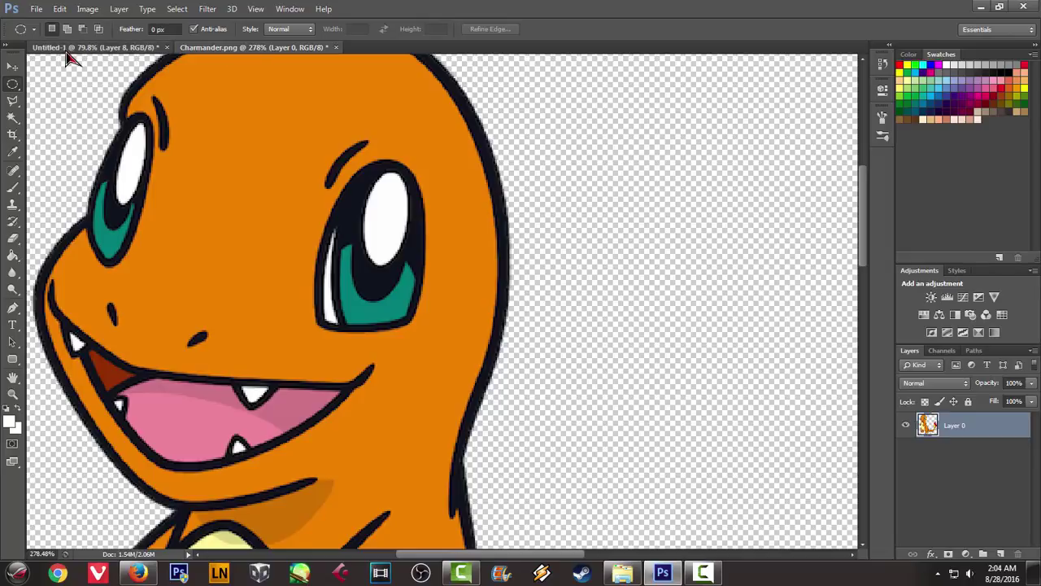
{"action": "left_click", "coordinate": [81, 47]}
{"action": "mouse_move", "coordinate": [315, 139]}
{"action": "left_mouse_down"}
{"action": "mouse_move", "coordinate": [293, 186]}
{"action": "mouse_move", "coordinate": [316, 198]}
{"action": "left_mouse_up"}
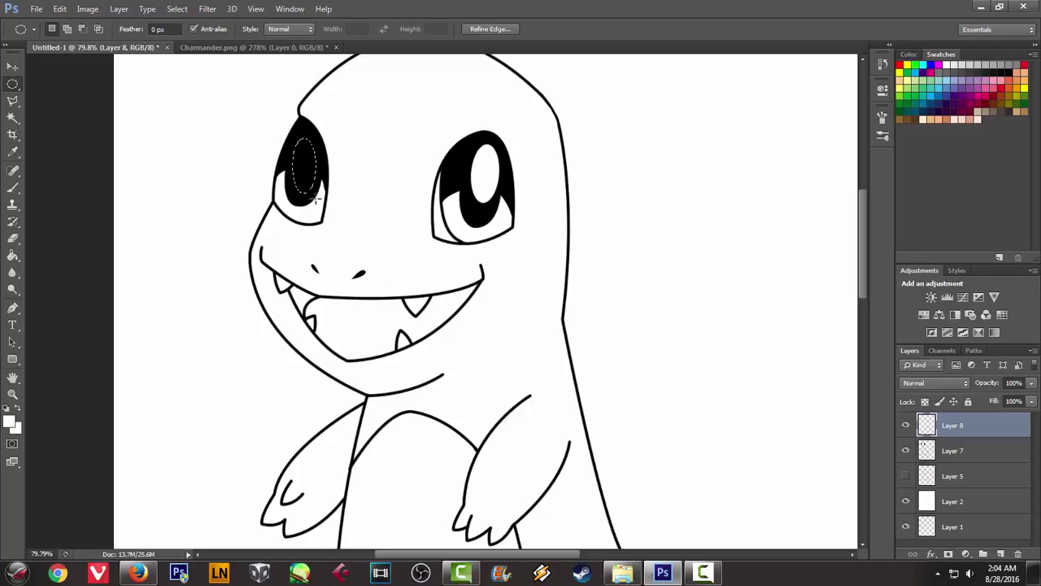
{"action": "right_click", "coordinate": [412, 135]}
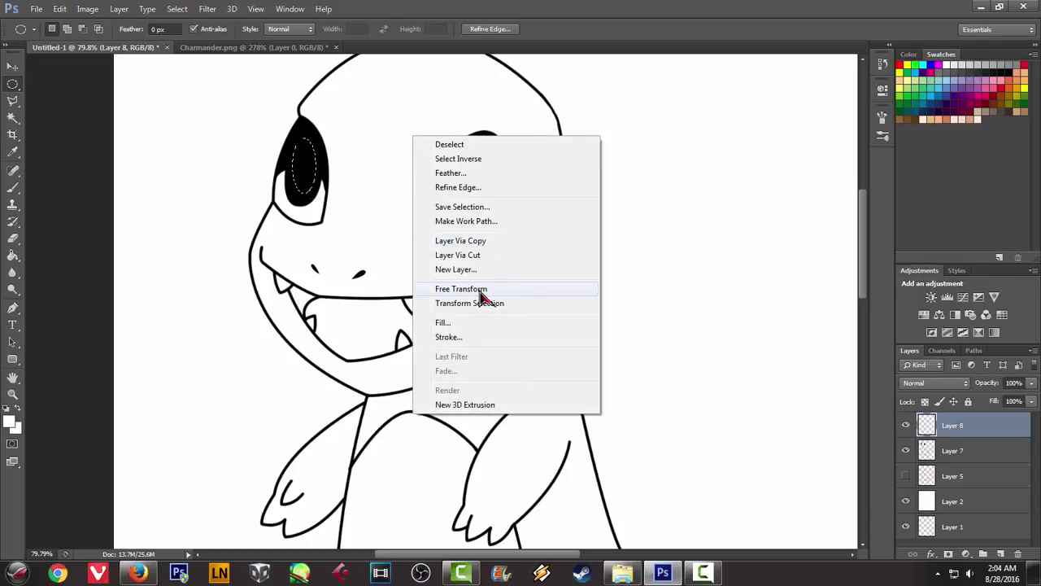
{"action": "left_click", "coordinate": [462, 324]}
{"action": "left_click", "coordinate": [597, 164]}
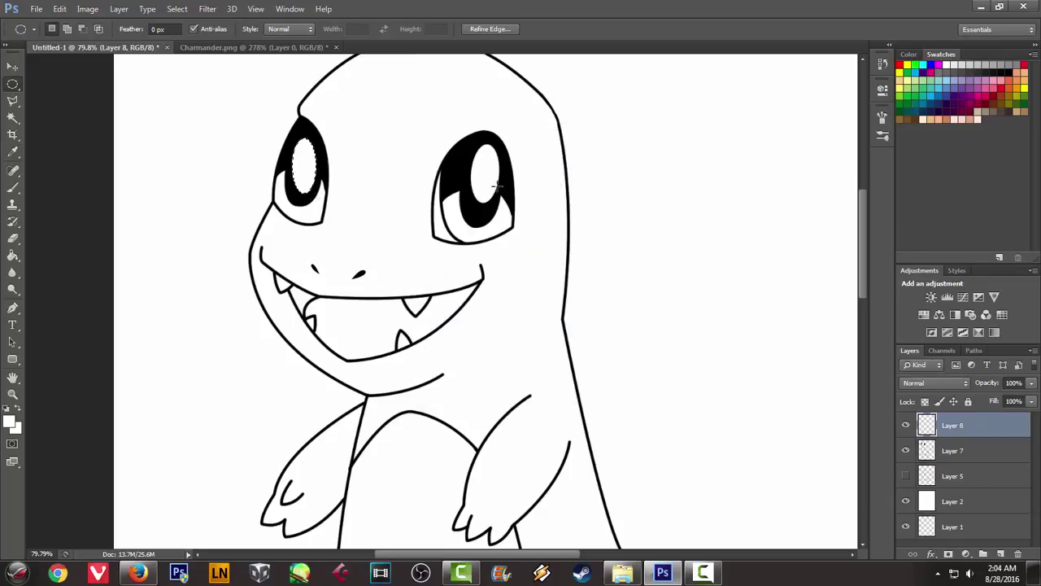
{"action": "right_click", "coordinate": [432, 151]}
{"action": "left_click", "coordinate": [460, 160]}
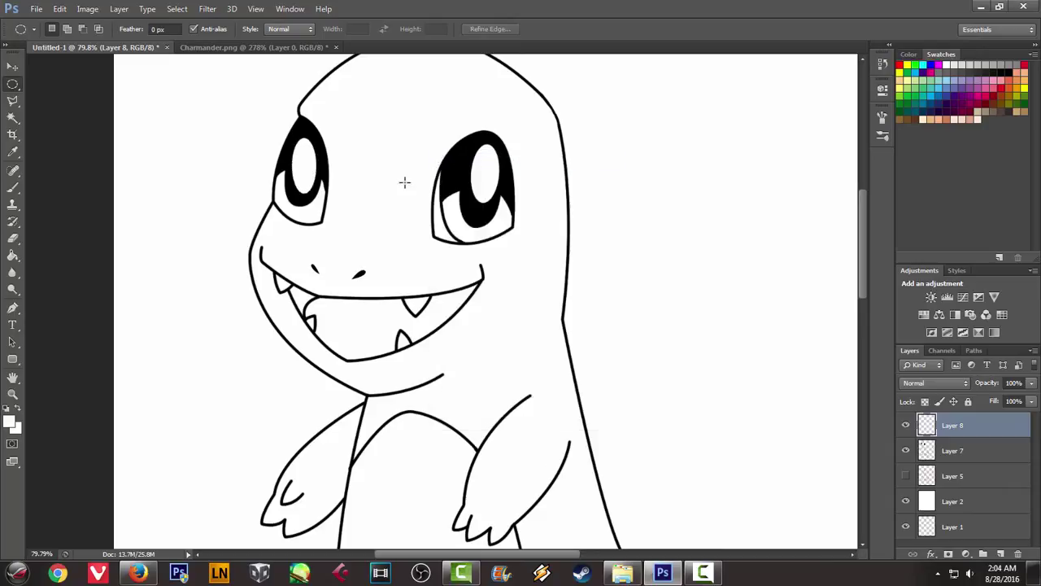
Rotate the left-eye highlight about 10° and shift it up and right
{"action": "key", "text": "ctrl+t"}
{"action": "left_click_drag", "start_coordinate": [336, 209], "coordinate": [326, 210]}
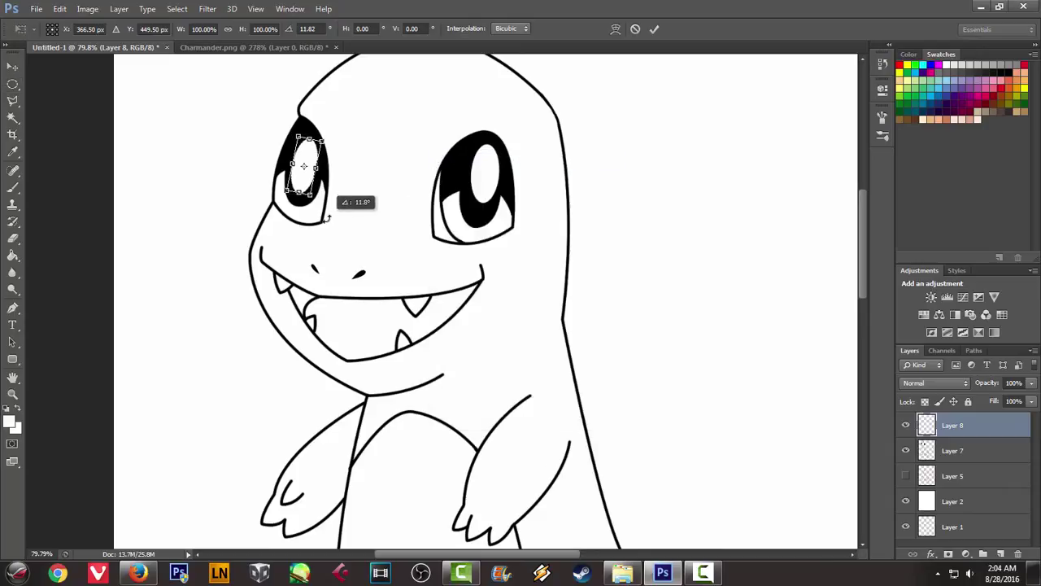
{"action": "left_click_drag", "start_coordinate": [303, 166], "coordinate": [309, 159]}
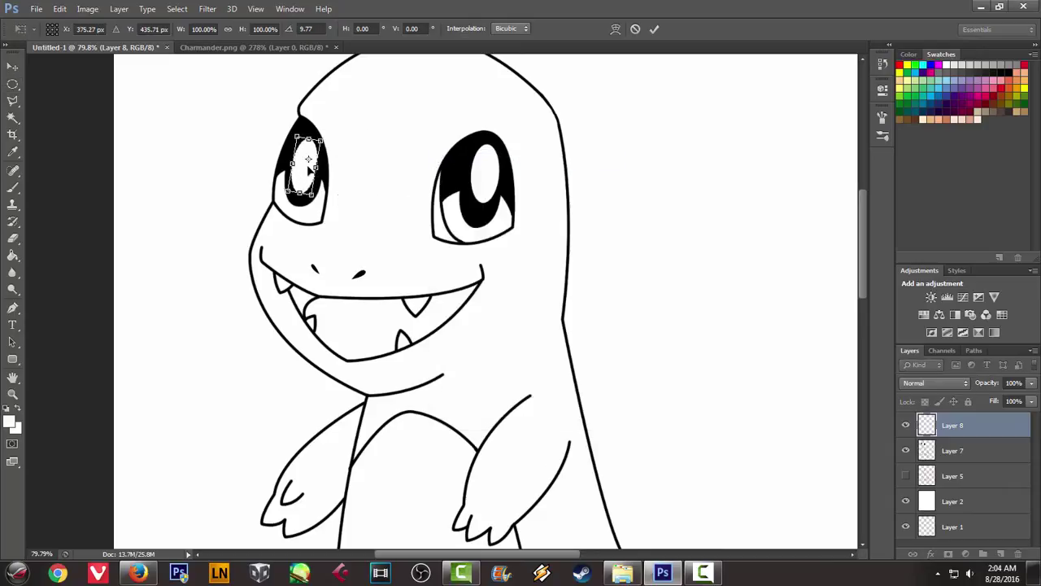
{"action": "mouse_move", "coordinate": [309, 160]}
{"action": "left_mouse_down"}
{"action": "mouse_move", "coordinate": [294, 184]}
{"action": "mouse_move", "coordinate": [332, 196]}
{"action": "left_mouse_up"}
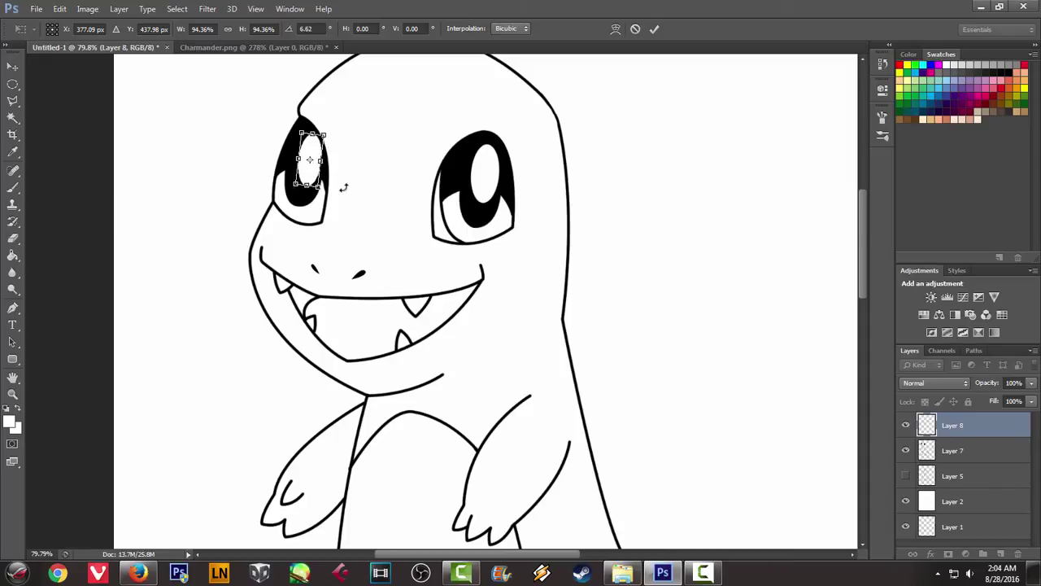
{"action": "key", "text": "Return"}
{"action": "scroll", "coordinate": [440, 216], "scroll_direction": "down", "scroll_amount": 1}
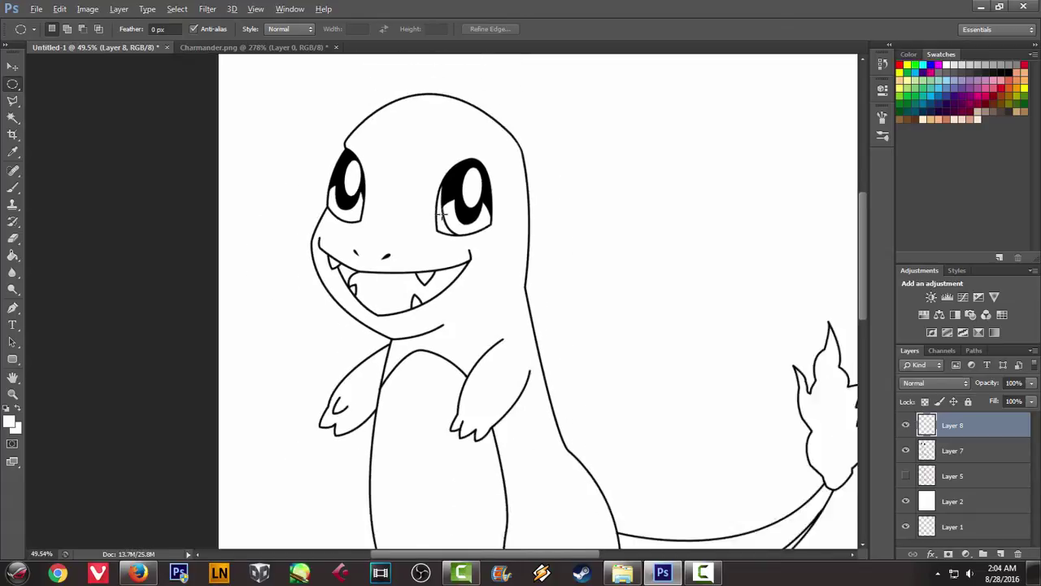
After checking Charmander.png, merge Layer 7 into Layer 8, leaving Layers 8, 5, 2 and 1
{"action": "scroll", "coordinate": [443, 215], "scroll_direction": "down", "scroll_amount": 1}
{"action": "scroll", "coordinate": [464, 215], "scroll_direction": "down", "scroll_amount": 1}
{"action": "scroll", "coordinate": [467, 214], "scroll_direction": "down", "scroll_amount": 1}
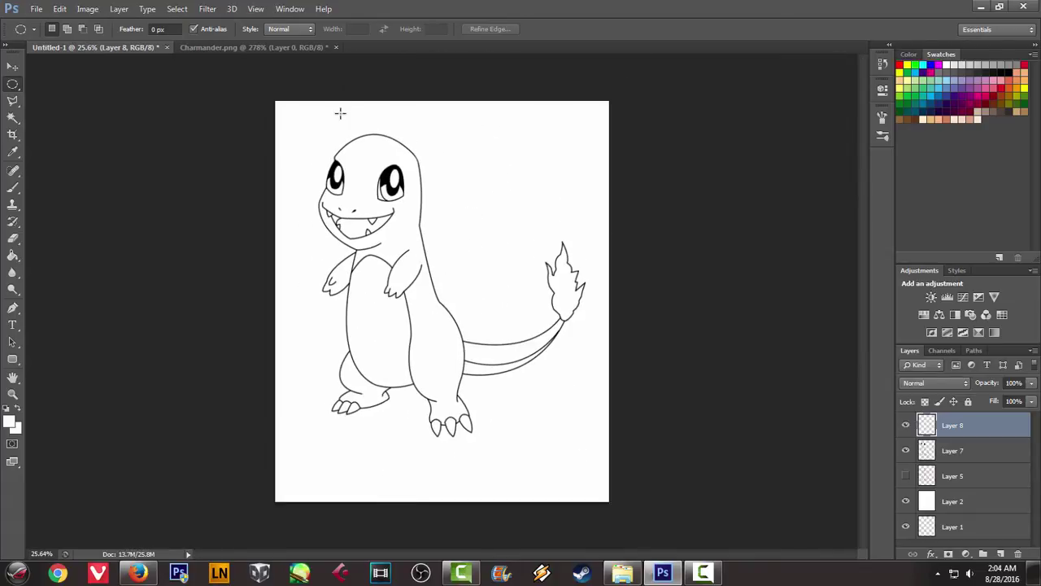
{"action": "left_click", "coordinate": [208, 49]}
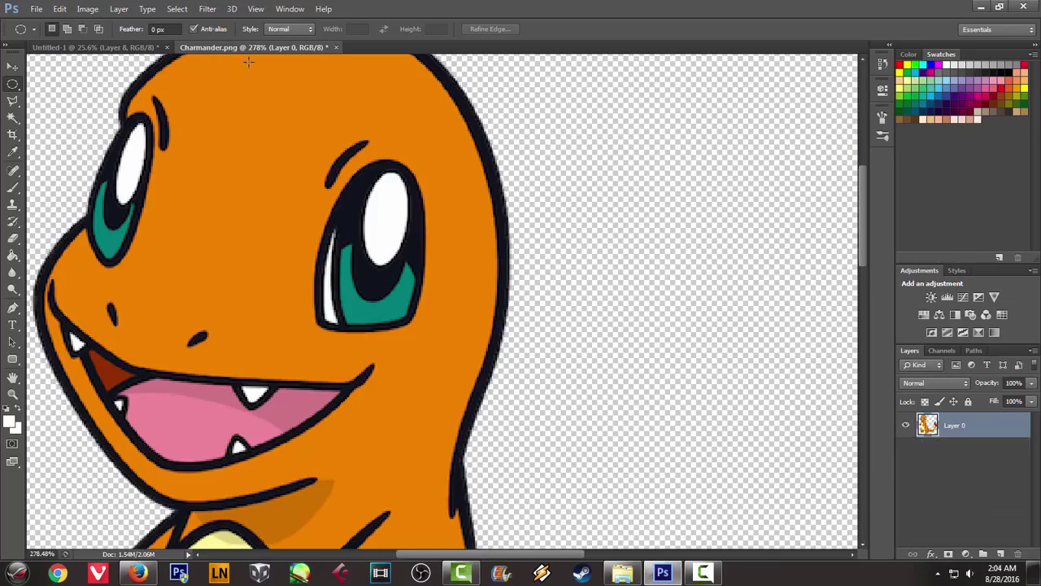
{"action": "left_click", "coordinate": [89, 48]}
{"action": "scroll", "coordinate": [365, 105], "scroll_direction": "up", "scroll_amount": 1}
{"action": "scroll", "coordinate": [309, 109], "scroll_direction": "up", "scroll_amount": 1}
{"action": "scroll", "coordinate": [488, 204], "scroll_direction": "up", "scroll_amount": 1}
{"action": "left_click", "coordinate": [960, 451], "text": "shift"}
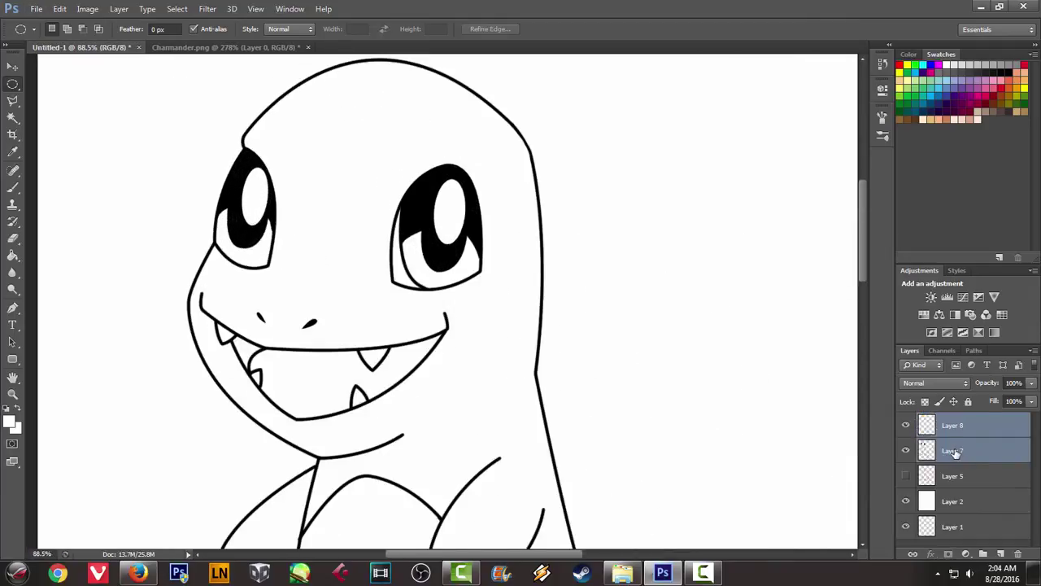
{"action": "right_click", "coordinate": [960, 451]}
{"action": "left_click", "coordinate": [819, 356]}
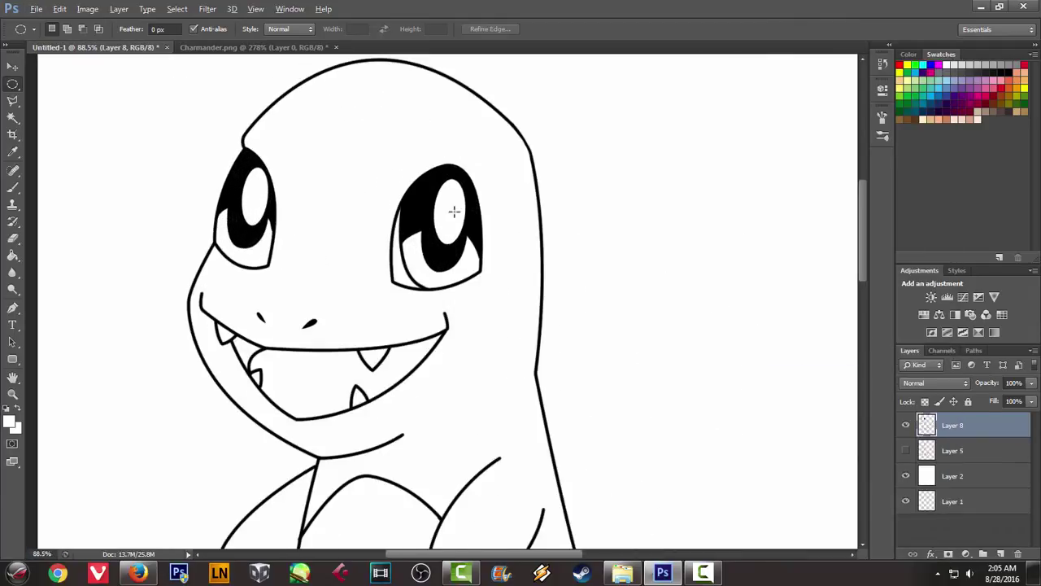
{"action": "scroll", "coordinate": [377, 158], "scroll_direction": "up", "scroll_amount": 1}
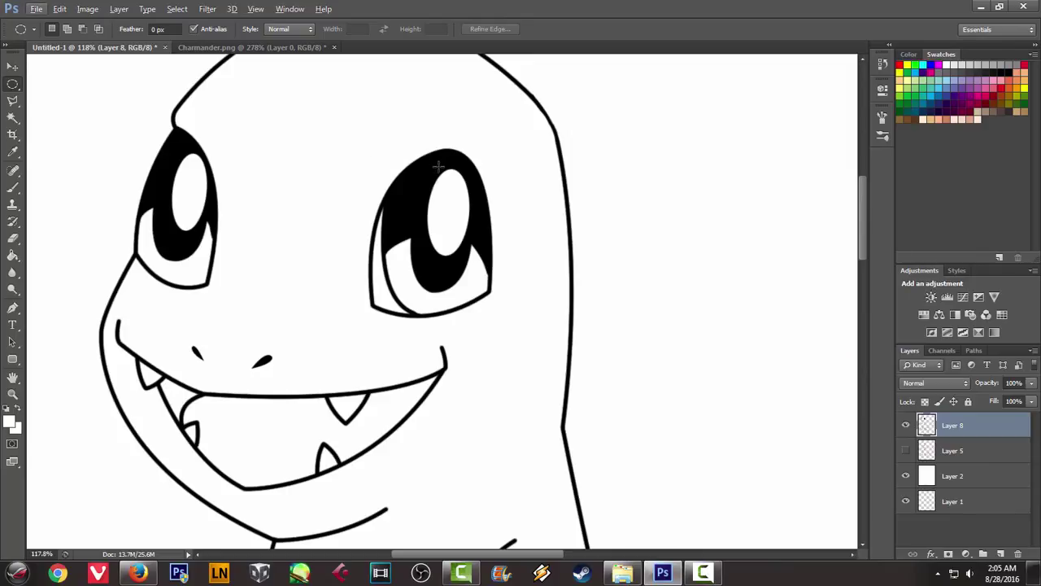
Draw a Pen-tool arc over the right eye and stroke it with the brush
{"action": "key", "text": "p"}
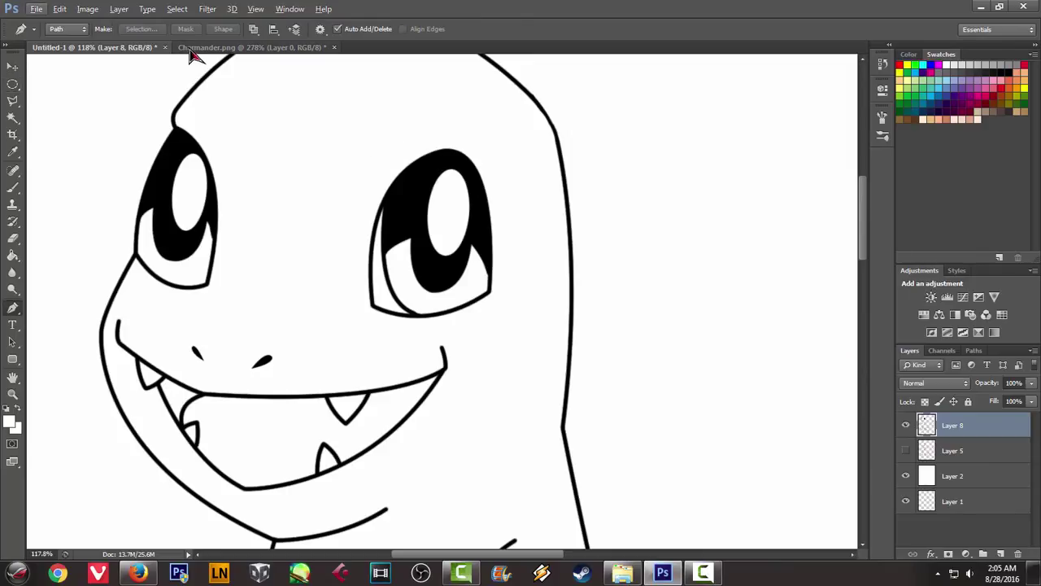
{"action": "left_click", "coordinate": [212, 47]}
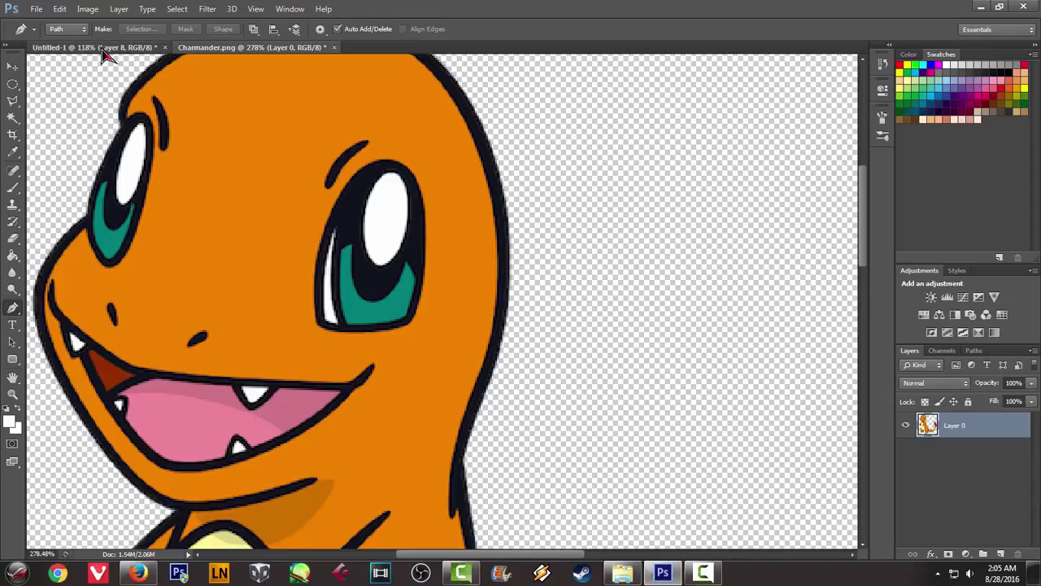
{"action": "left_click", "coordinate": [102, 47]}
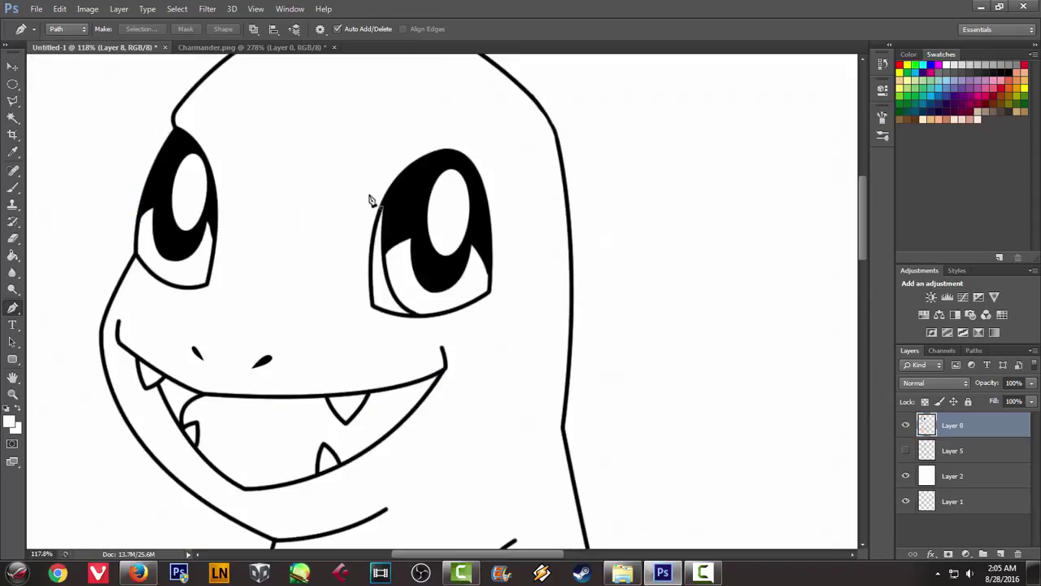
{"action": "left_click", "coordinate": [370, 195]}
{"action": "left_click_drag", "start_coordinate": [434, 143], "coordinate": [485, 147]}
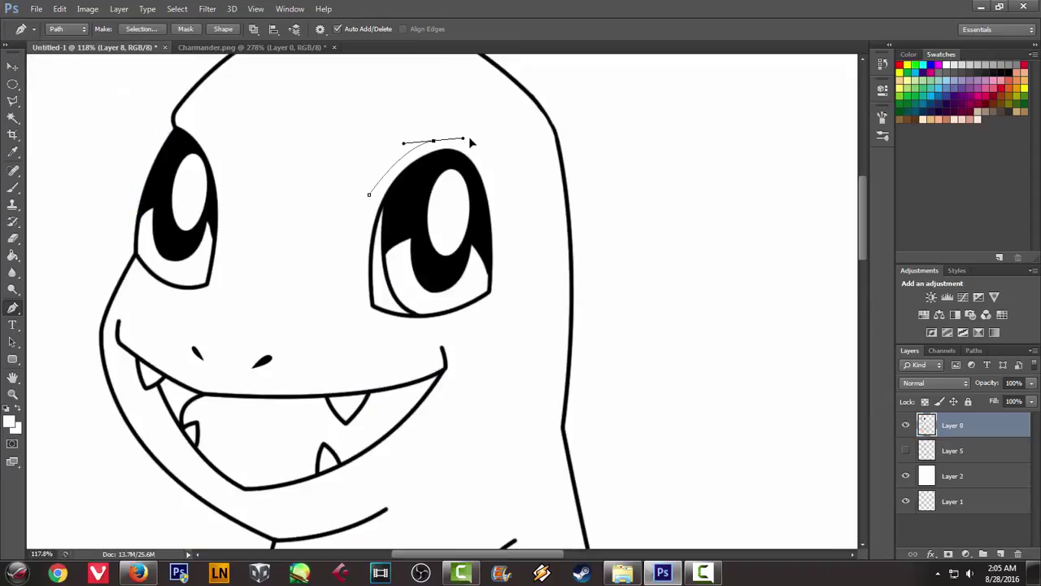
{"action": "right_click", "coordinate": [553, 139]}
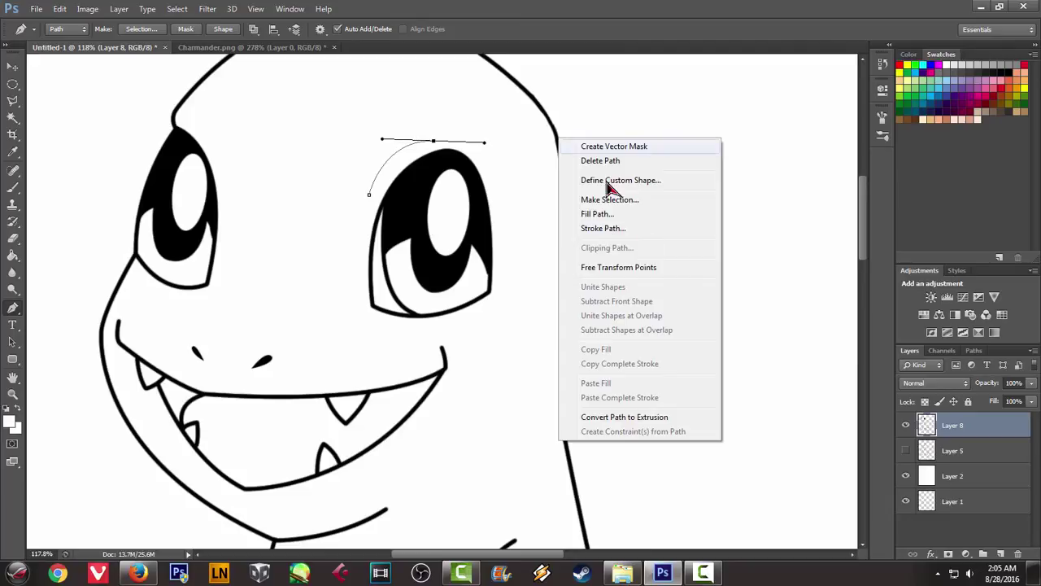
{"action": "left_click", "coordinate": [611, 232]}
{"action": "left_click", "coordinate": [606, 202]}
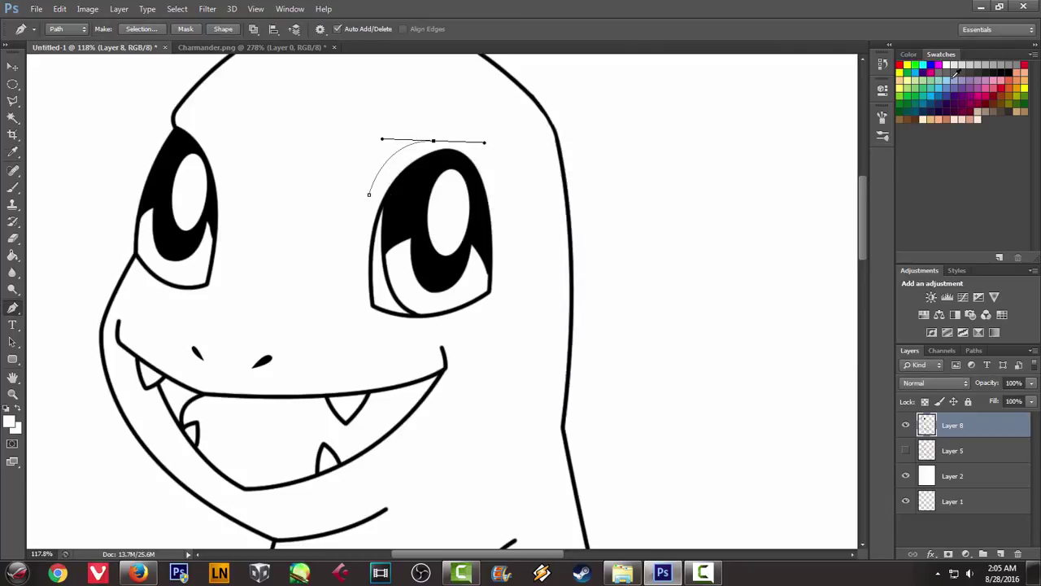
Set the colour to black, re-stroke the right brow path, and delete the path
{"action": "left_click", "coordinate": [1015, 65]}
{"action": "right_click", "coordinate": [568, 159]}
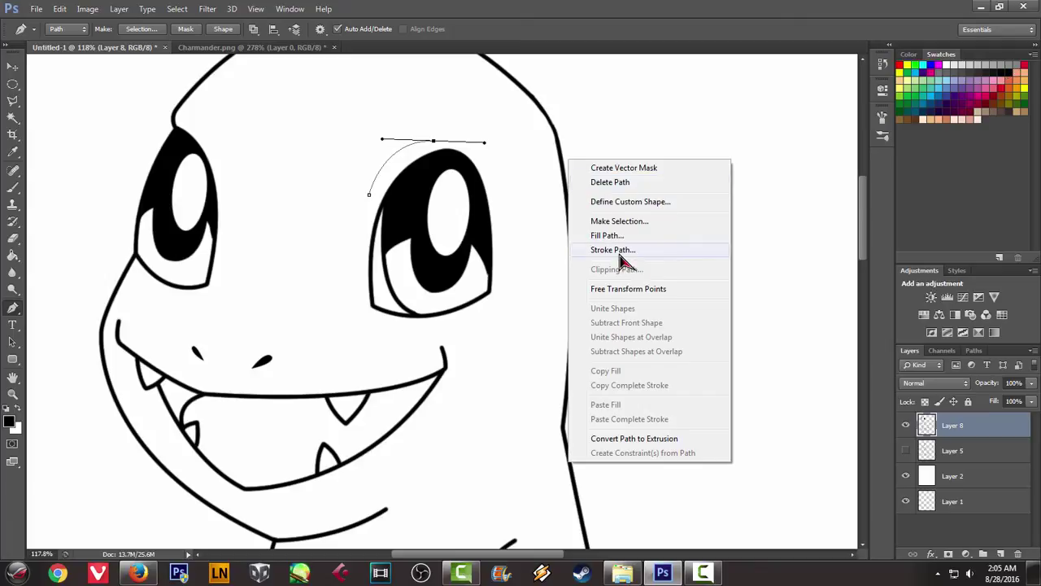
{"action": "left_click", "coordinate": [620, 249]}
{"action": "left_click", "coordinate": [608, 204]}
{"action": "right_click", "coordinate": [626, 128]}
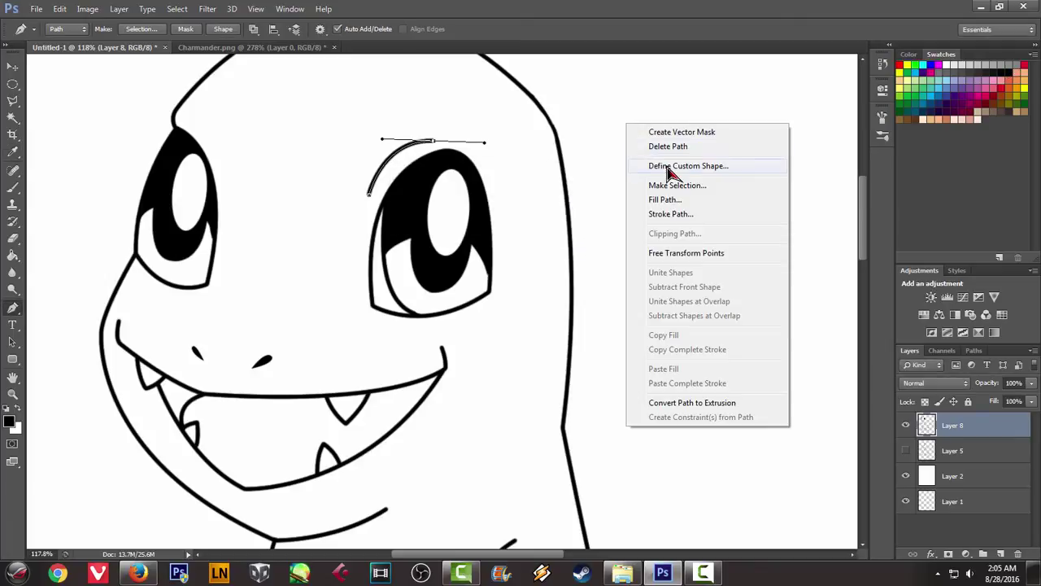
{"action": "left_click", "coordinate": [668, 146]}
Draw a curved path above the left eye, stroke it black, and delete the path
{"action": "left_click", "coordinate": [195, 47]}
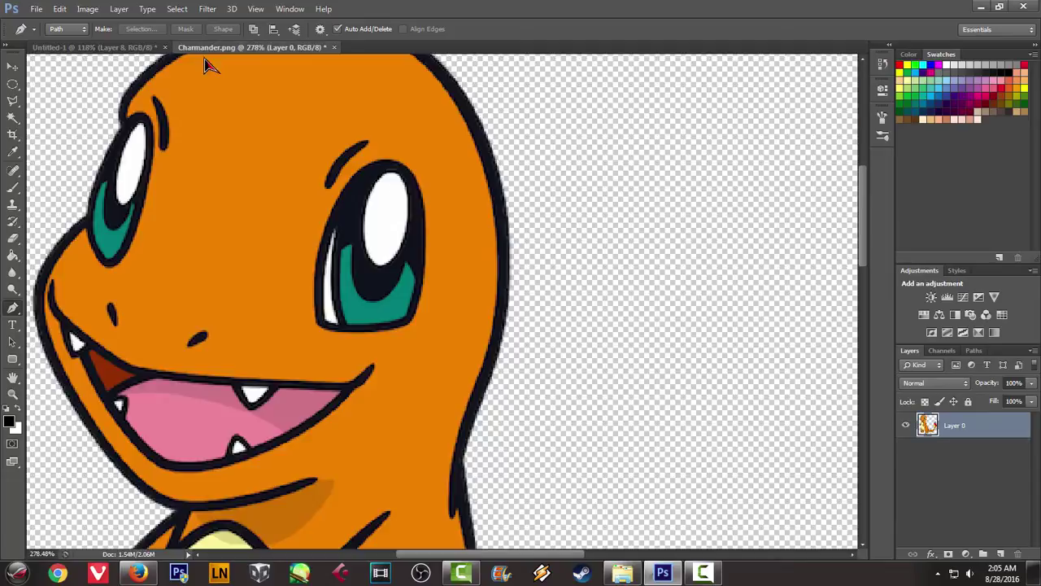
{"action": "left_click", "coordinate": [100, 47]}
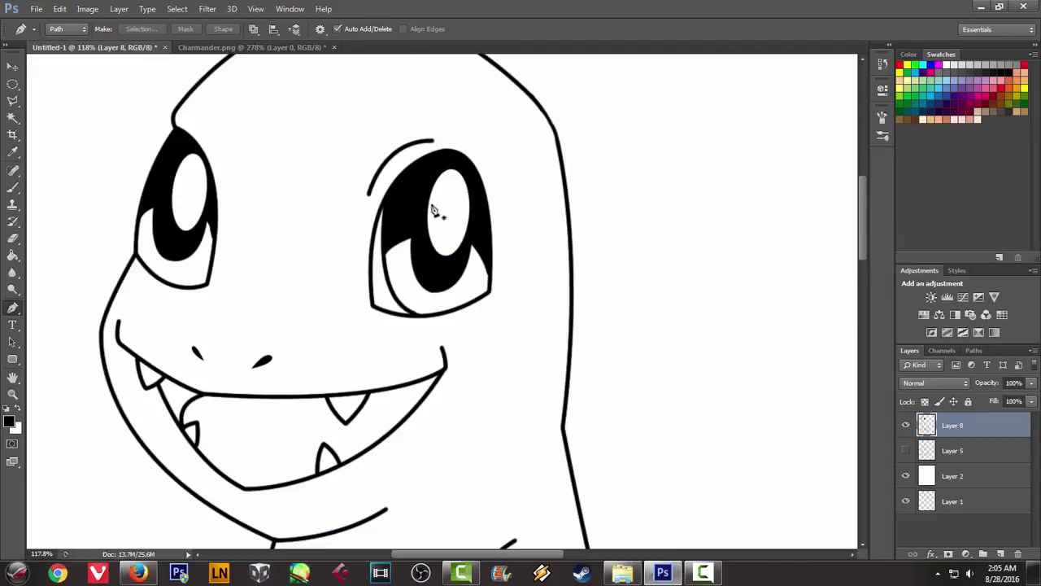
{"action": "left_click", "coordinate": [225, 49]}
{"action": "left_click", "coordinate": [116, 49]}
{"action": "left_click_drag", "start_coordinate": [202, 131], "coordinate": [172, 120]}
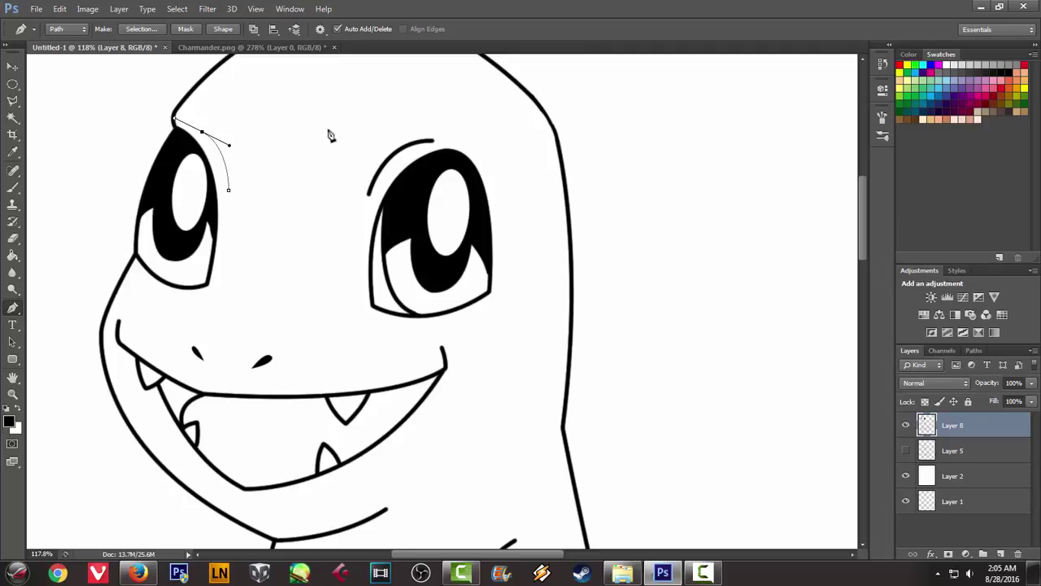
{"action": "right_click", "coordinate": [354, 145]}
{"action": "left_click", "coordinate": [432, 236]}
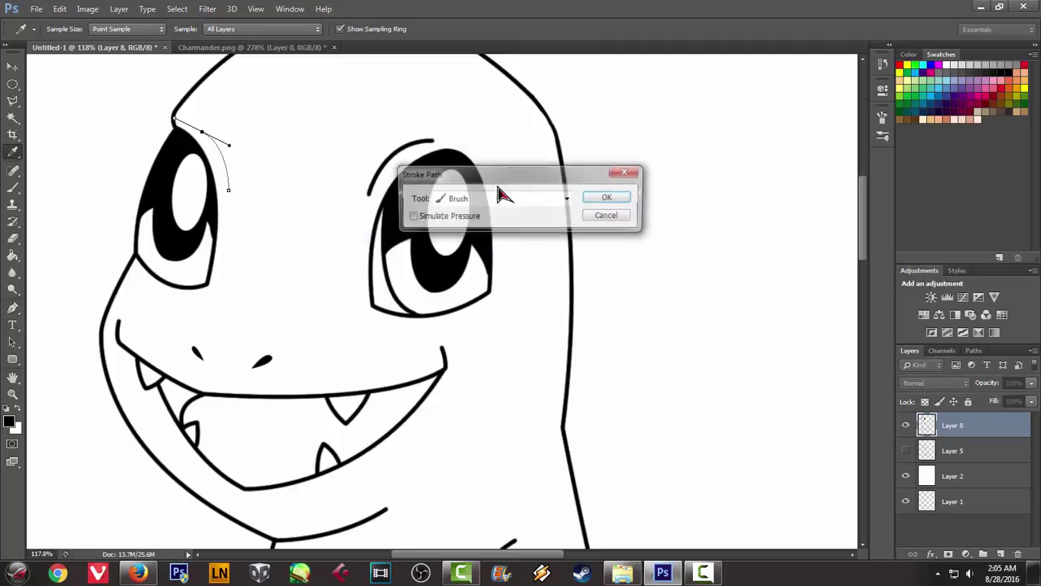
{"action": "left_click", "coordinate": [611, 201]}
{"action": "right_click", "coordinate": [321, 128]}
{"action": "left_click", "coordinate": [368, 146]}
Erase the excess right end of the brow over the right eye
{"action": "scroll", "coordinate": [381, 212], "scroll_direction": "down", "scroll_amount": 3}
{"action": "scroll", "coordinate": [382, 213], "scroll_direction": "down", "scroll_amount": 1}
{"action": "scroll", "coordinate": [407, 187], "scroll_direction": "up", "scroll_amount": 4}
{"action": "scroll", "coordinate": [422, 213], "scroll_direction": "up", "scroll_amount": 1}
{"action": "scroll", "coordinate": [422, 213], "scroll_direction": "up", "scroll_amount": 1}
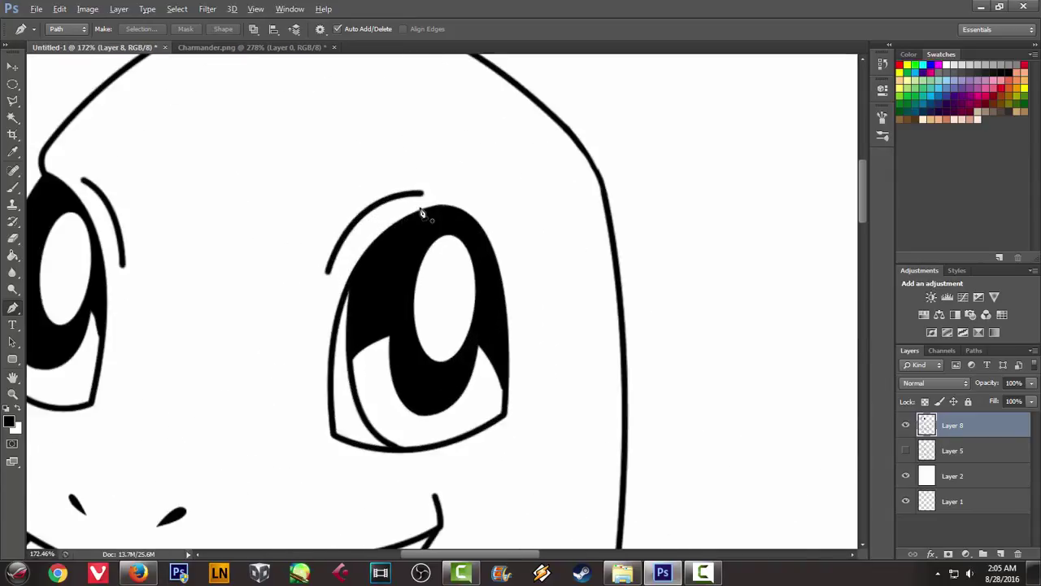
{"action": "key", "text": "e"}
{"action": "key", "text": "Escape"}
{"action": "key", "text": "Escape"}
{"action": "key", "text": "e"}
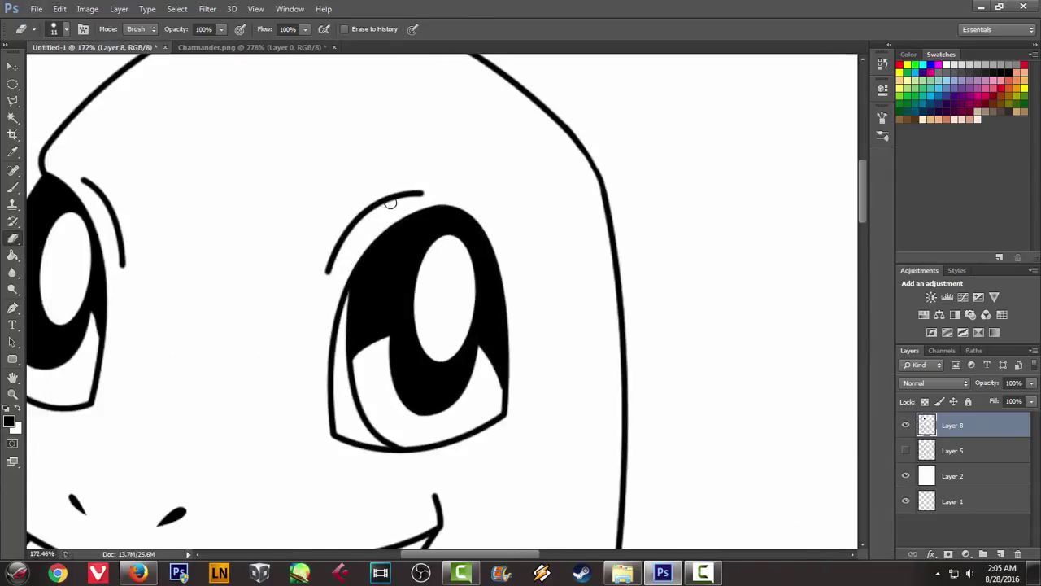
{"action": "left_click_drag", "start_coordinate": [383, 207], "coordinate": [437, 184]}
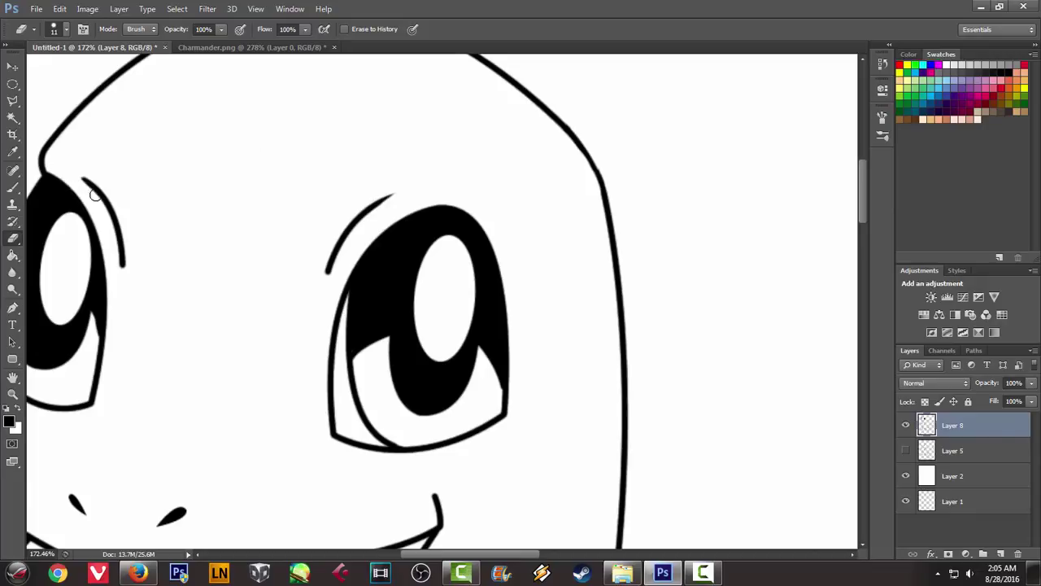
Undo the stray erase and brush over the thin arc above the left eye to thicken it
{"action": "left_click_drag", "start_coordinate": [88, 192], "coordinate": [70, 171]}
{"action": "key", "text": "ctrl+z"}
{"action": "key", "text": "p"}
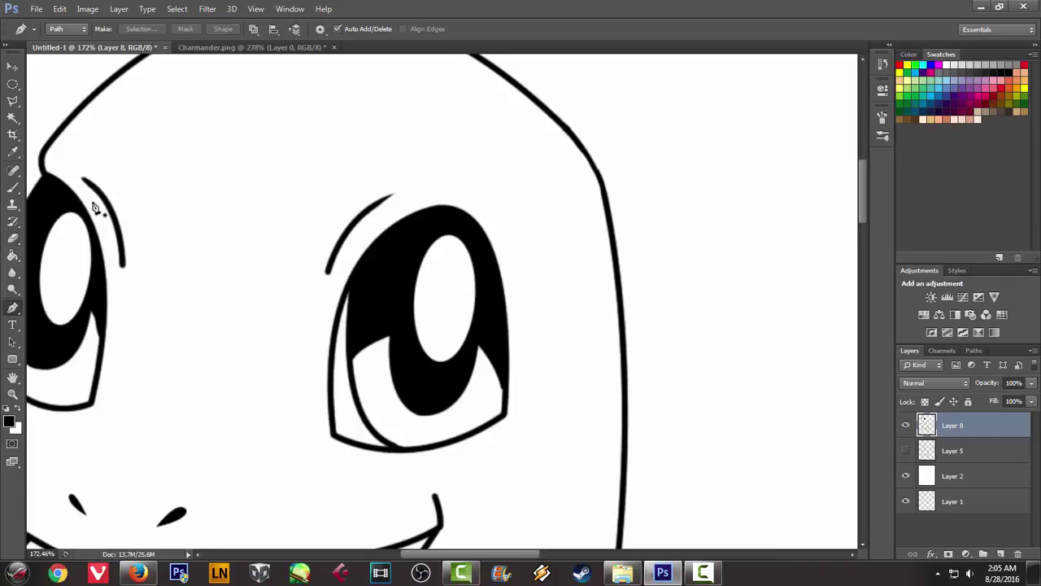
{"action": "key", "text": "e"}
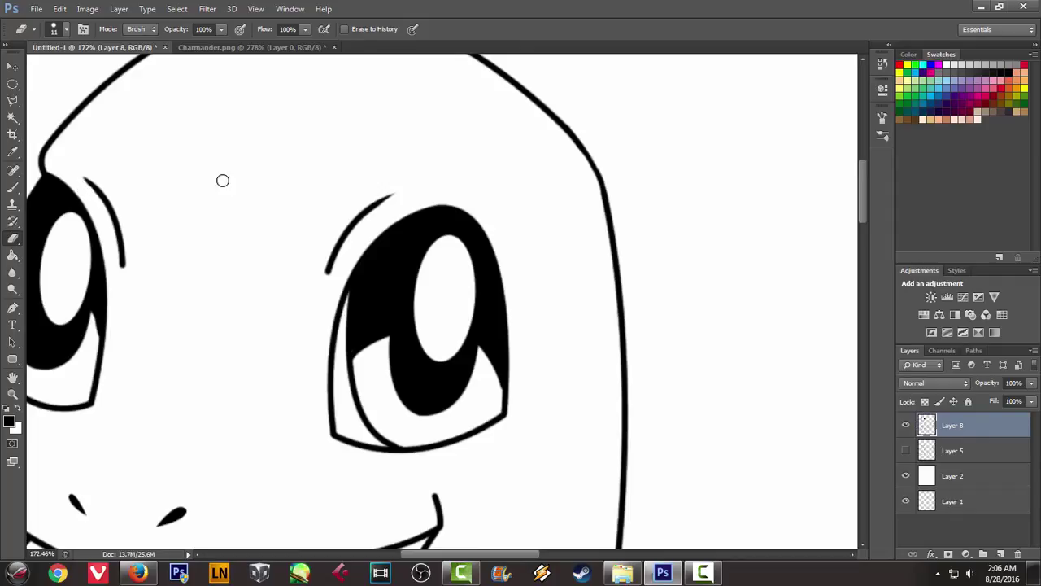
{"action": "scroll", "coordinate": [118, 181], "scroll_direction": "up", "scroll_amount": 4}
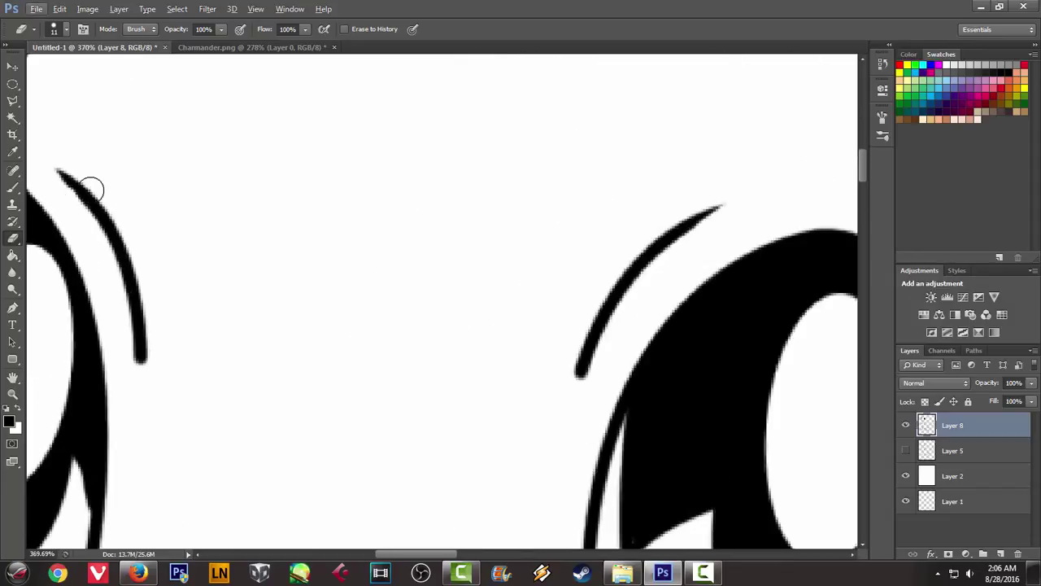
{"action": "key", "text": "b"}
{"action": "left_click_drag", "start_coordinate": [72, 184], "coordinate": [95, 210]}
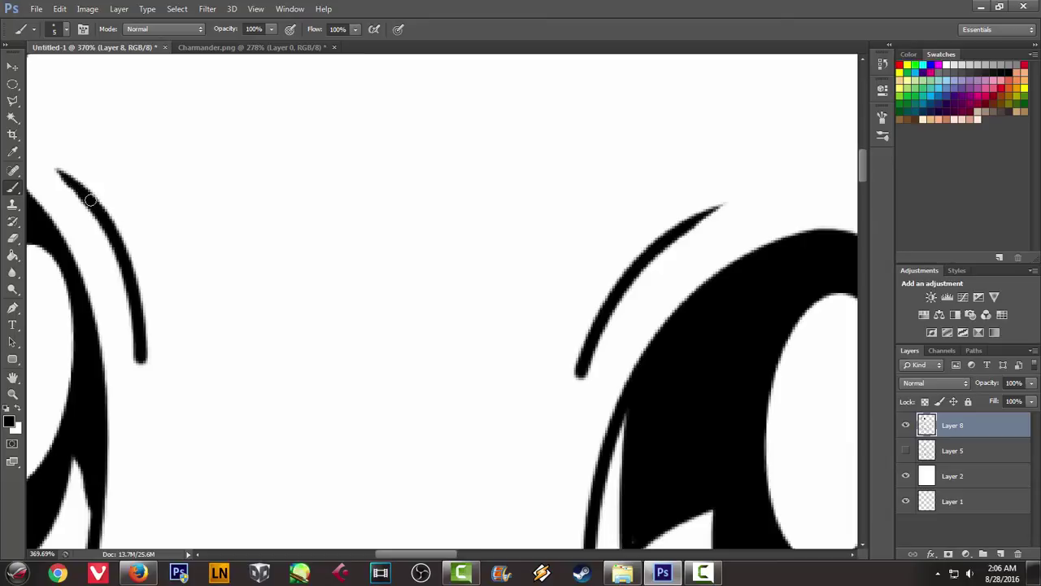
{"action": "left_click_drag", "start_coordinate": [75, 186], "coordinate": [105, 219]}
{"action": "key", "text": "e"}
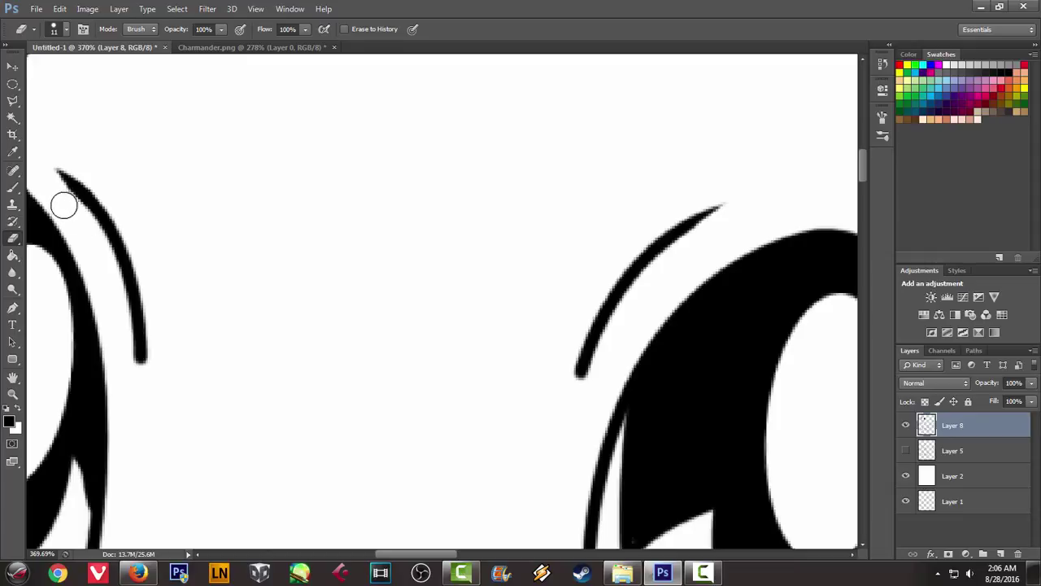
Zoom out to view the whole Charmander line art
{"action": "scroll", "coordinate": [220, 183], "scroll_direction": "down", "scroll_amount": 1}
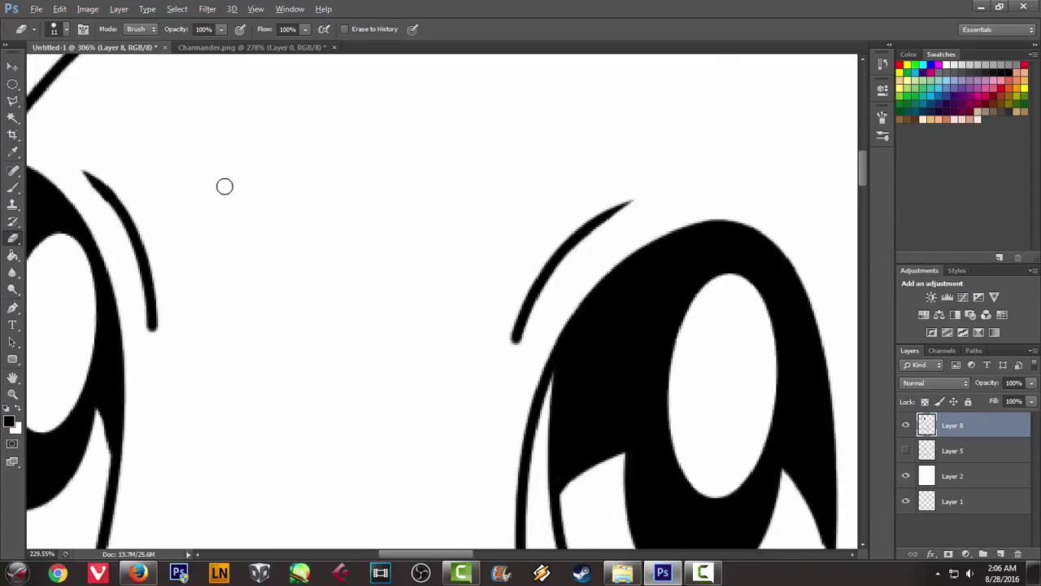
{"action": "scroll", "coordinate": [224, 187], "scroll_direction": "down", "scroll_amount": 5}
{"action": "scroll", "coordinate": [363, 223], "scroll_direction": "down", "scroll_amount": 1}
{"action": "scroll", "coordinate": [508, 279], "scroll_direction": "down", "scroll_amount": 2}
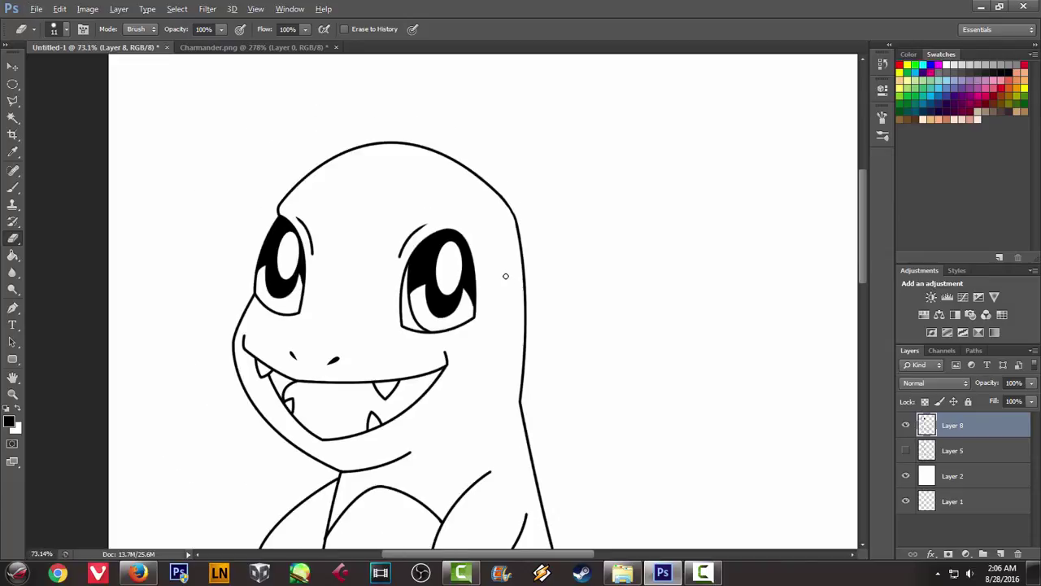
{"action": "scroll", "coordinate": [505, 276], "scroll_direction": "down", "scroll_amount": 2}
{"action": "scroll", "coordinate": [509, 279], "scroll_direction": "down", "scroll_amount": 1}
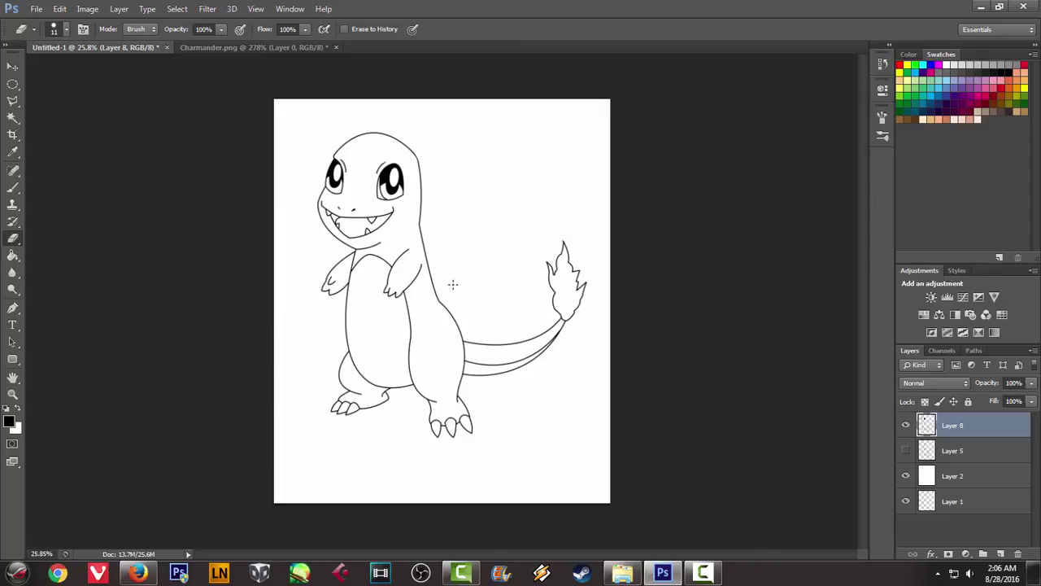
{"action": "scroll", "coordinate": [453, 284], "scroll_direction": "up", "scroll_amount": 1}
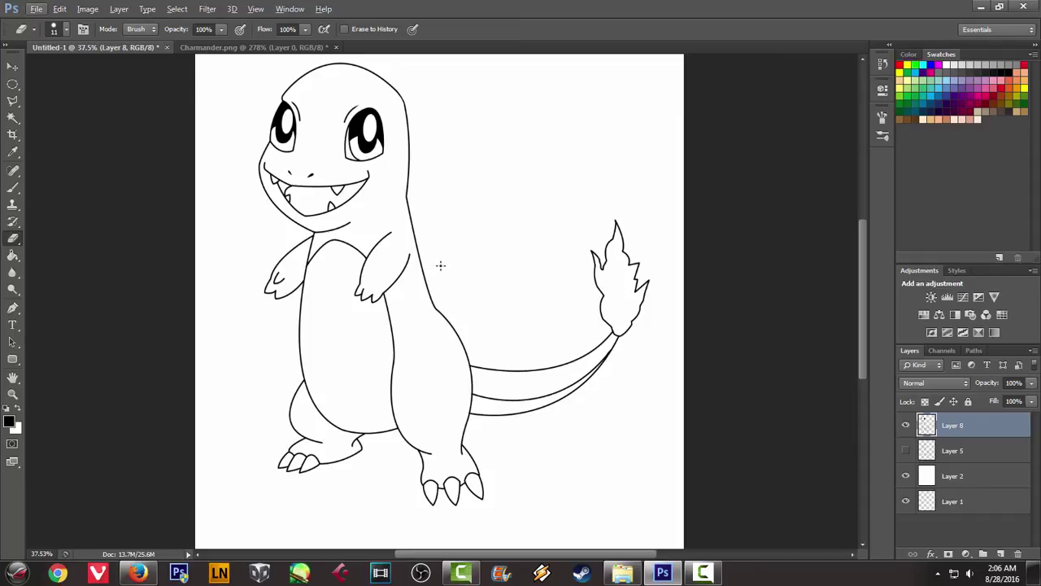
Rename Layer 8 to 'Charmander Lineart' and Layer 5 to 'Sketch'
{"action": "double_click", "coordinate": [953, 425]}
{"action": "type", "text": "Ch"}
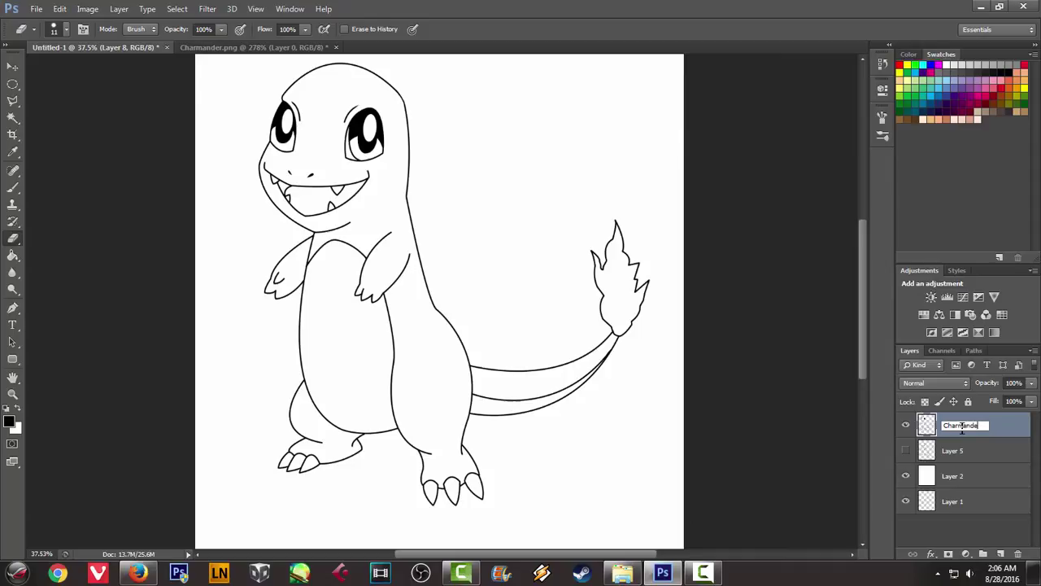
{"action": "type", "text": "rt"}
{"action": "key", "text": "Return"}
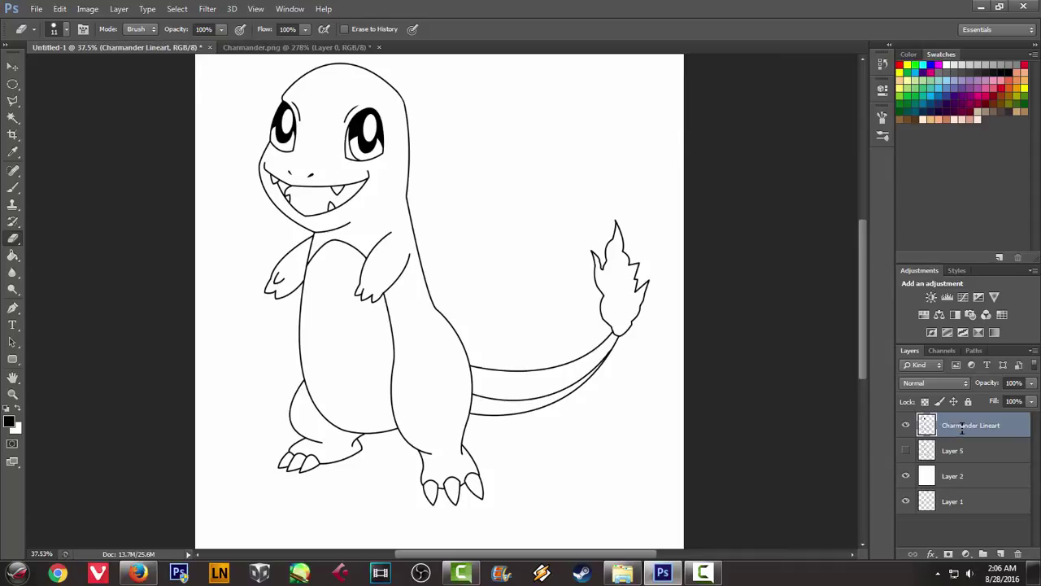
{"action": "double_click", "coordinate": [953, 451]}
{"action": "type", "text": "Sketch"}
{"action": "key", "text": "Return"}
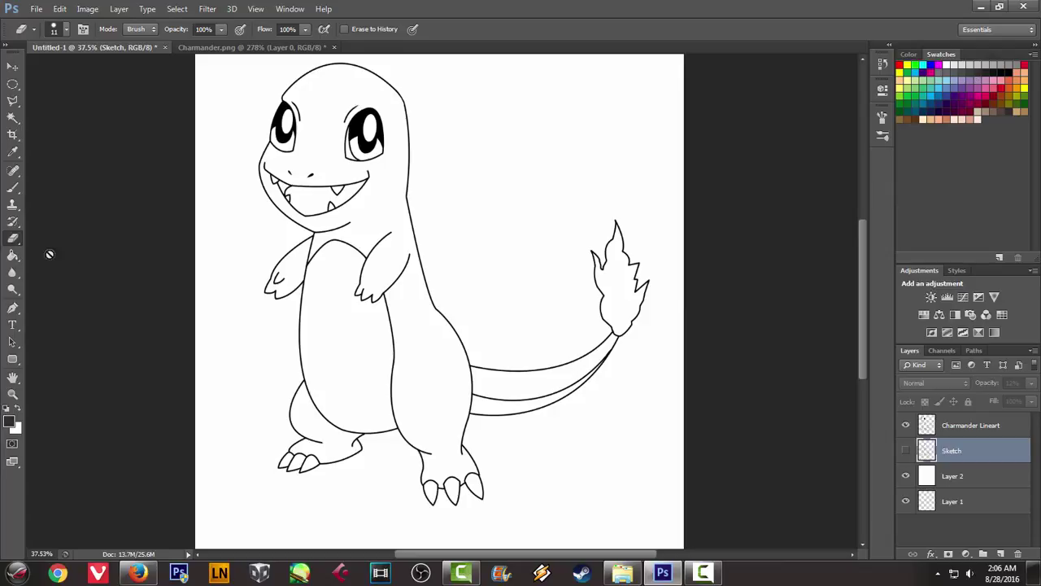
Paint-bucket fill the background on Layer 2 with dark grey
{"action": "left_click", "coordinate": [13, 257]}
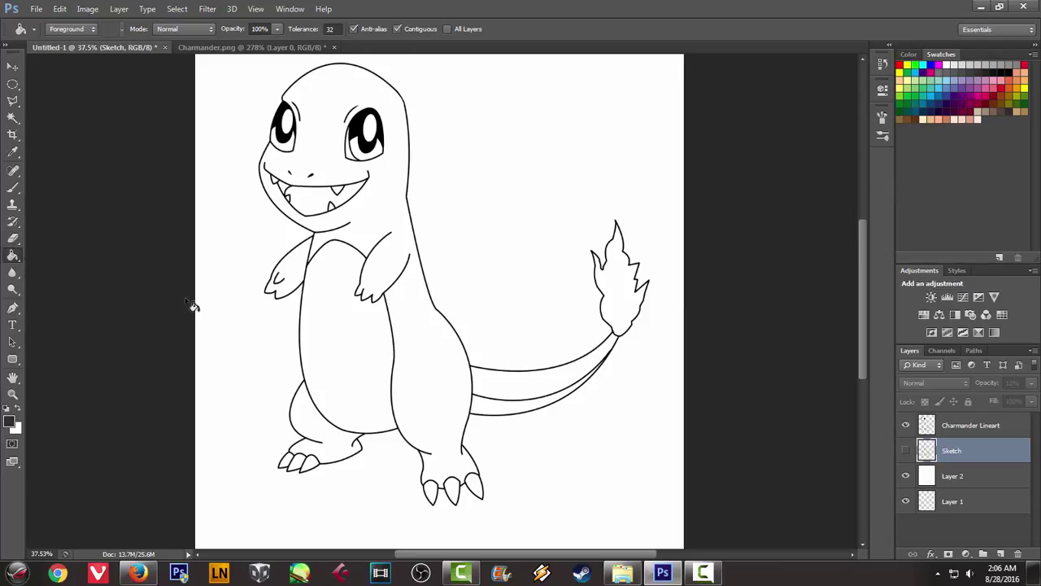
{"action": "left_click", "coordinate": [947, 479]}
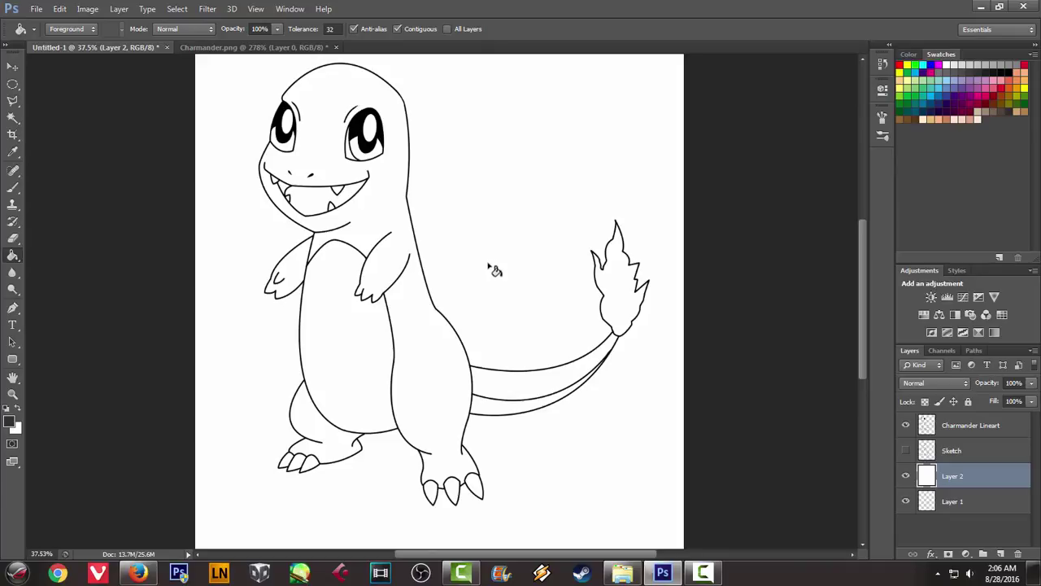
{"action": "left_click", "coordinate": [521, 285]}
{"action": "scroll", "coordinate": [525, 289], "scroll_direction": "down", "scroll_amount": 1}
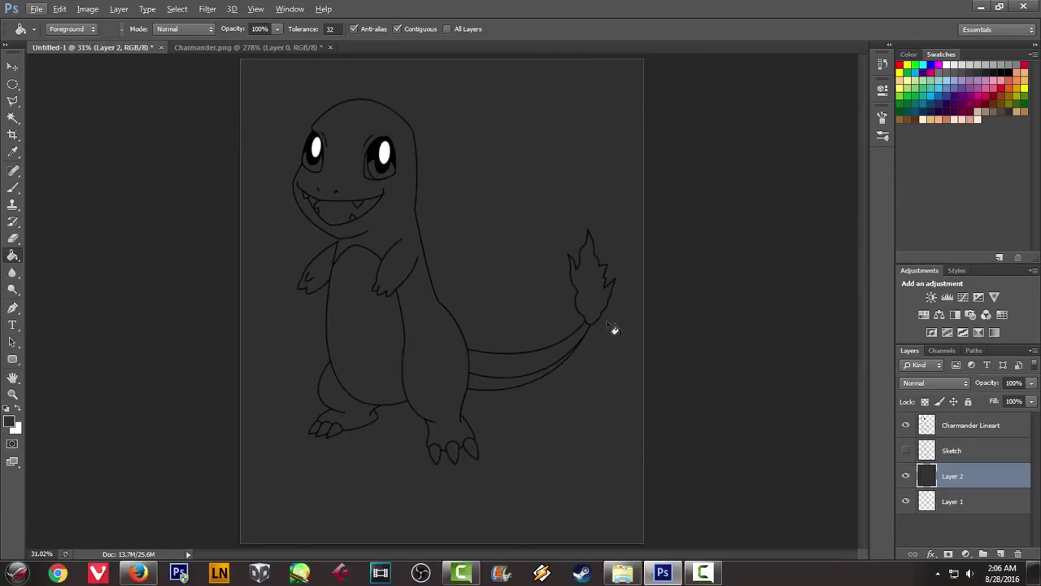
Add a new Layer 3 above Sketch and view the coloured Charmander.png reference
{"action": "left_click", "coordinate": [946, 452]}
{"action": "key", "text": "ctrl+shift+n"}
{"action": "key", "text": "Return"}
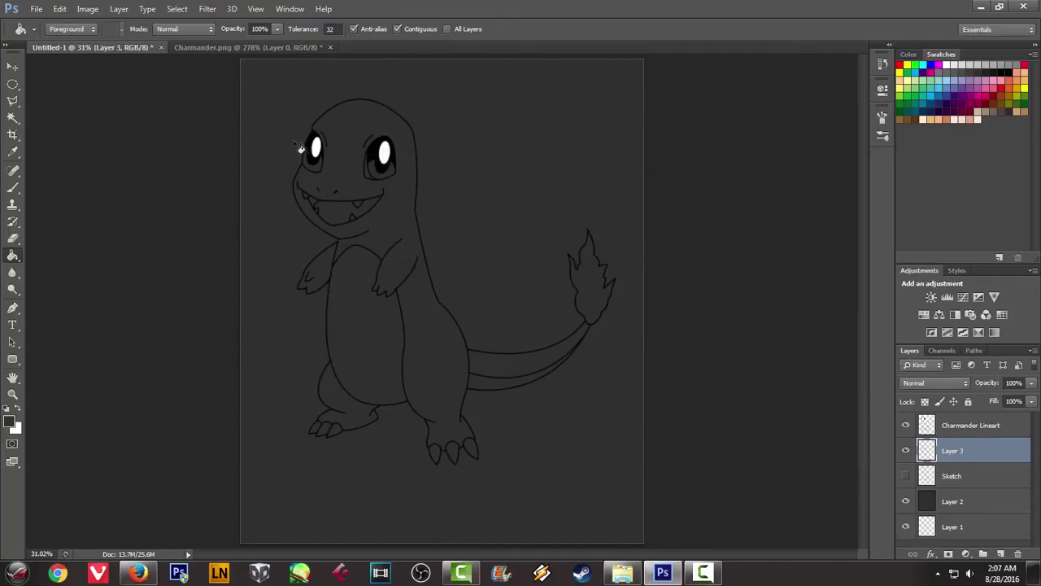
{"action": "left_click", "coordinate": [291, 49]}
{"action": "scroll", "coordinate": [411, 249], "scroll_direction": "down", "scroll_amount": 1}
{"action": "scroll", "coordinate": [411, 249], "scroll_direction": "down", "scroll_amount": 2}
{"action": "scroll", "coordinate": [412, 248], "scroll_direction": "down", "scroll_amount": 2}
{"action": "scroll", "coordinate": [413, 254], "scroll_direction": "down", "scroll_amount": 1}
{"action": "scroll", "coordinate": [416, 263], "scroll_direction": "down", "scroll_amount": 1}
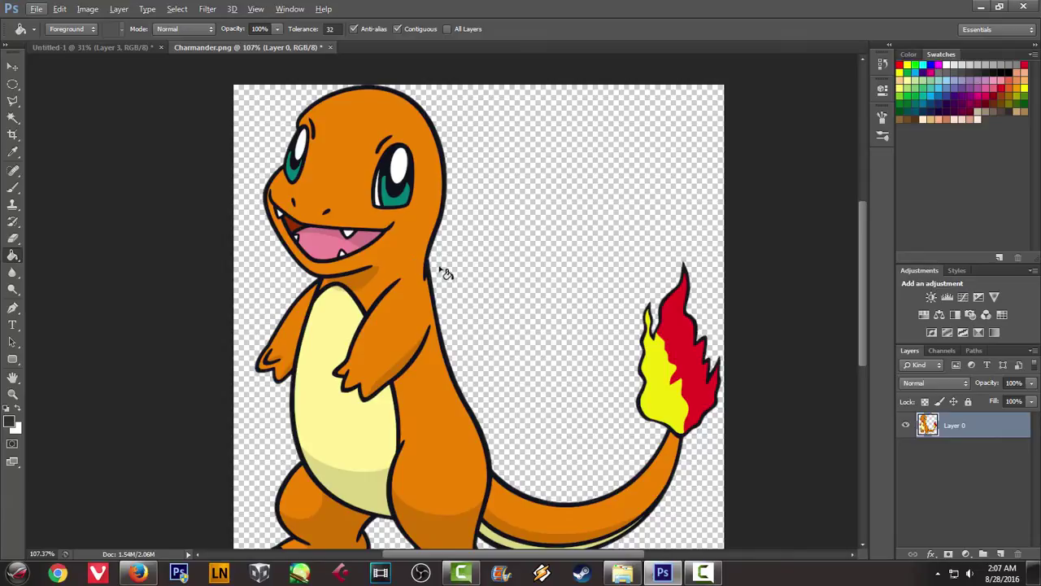
Sample Charmander's orange body from Charmander.png and select the Charmander Lineart layer in Untitled-1
{"action": "key", "text": "b"}
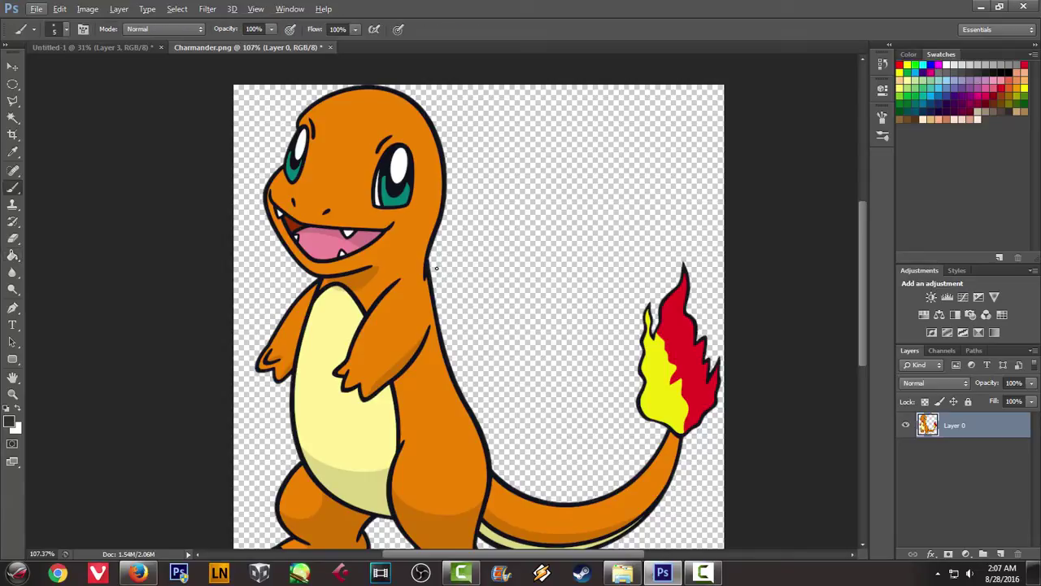
{"action": "scroll", "coordinate": [438, 265], "scroll_direction": "up", "scroll_amount": 1}
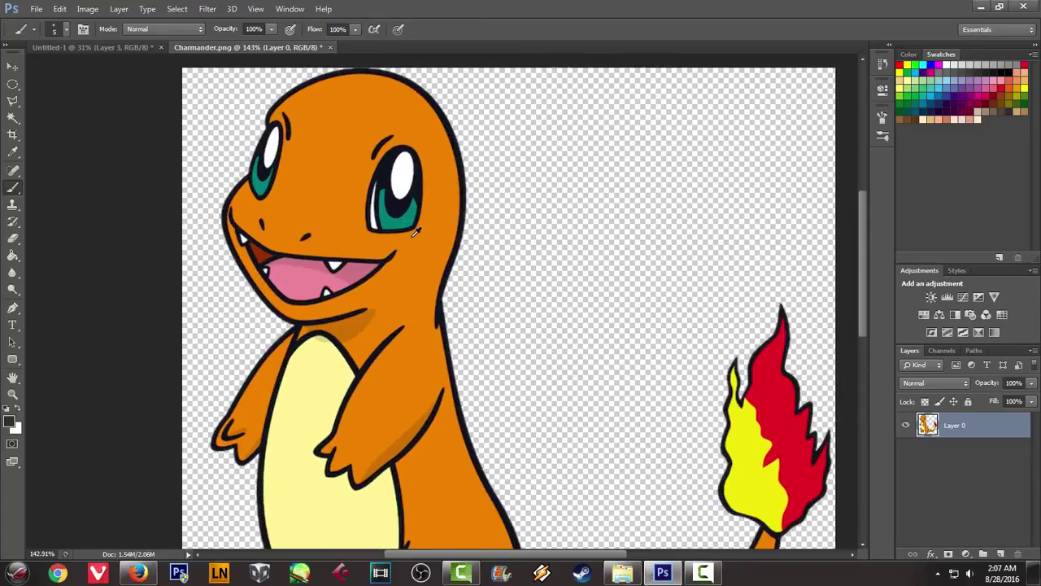
{"action": "scroll", "coordinate": [435, 260], "scroll_direction": "up", "scroll_amount": 1}
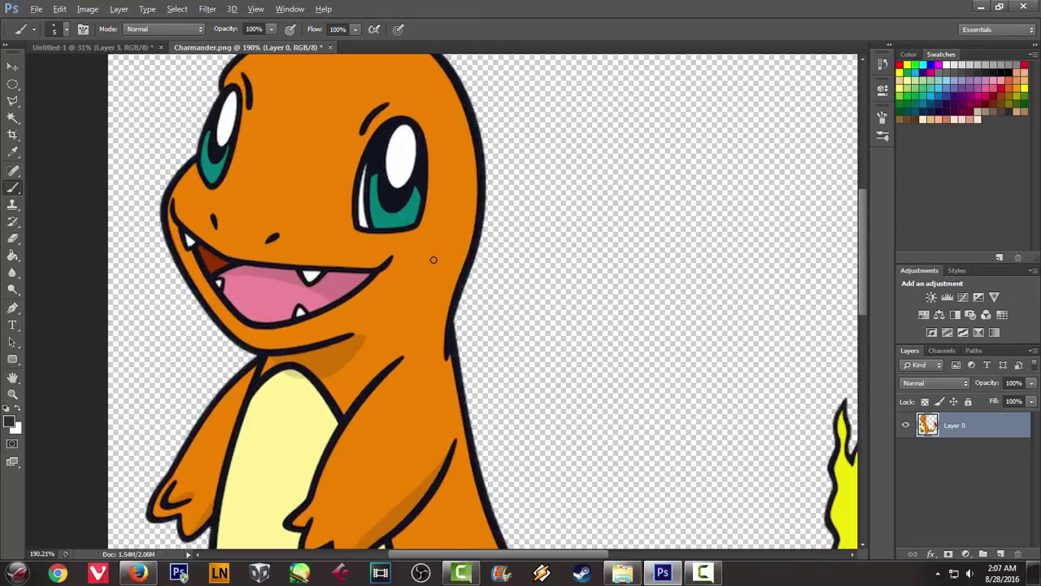
{"action": "left_click", "coordinate": [438, 253], "text": "alt"}
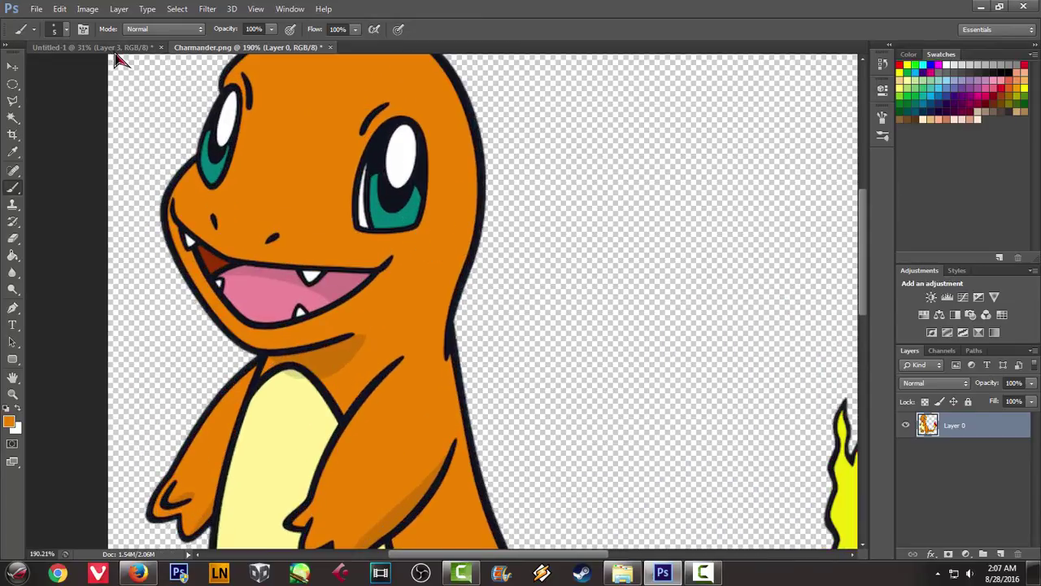
{"action": "left_click", "coordinate": [98, 47]}
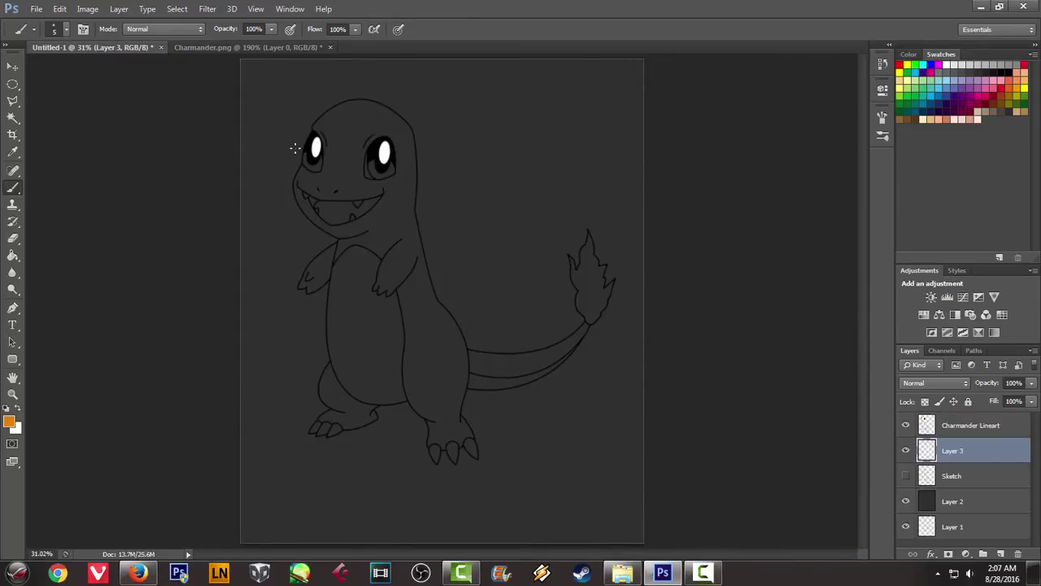
{"action": "left_click", "coordinate": [938, 428]}
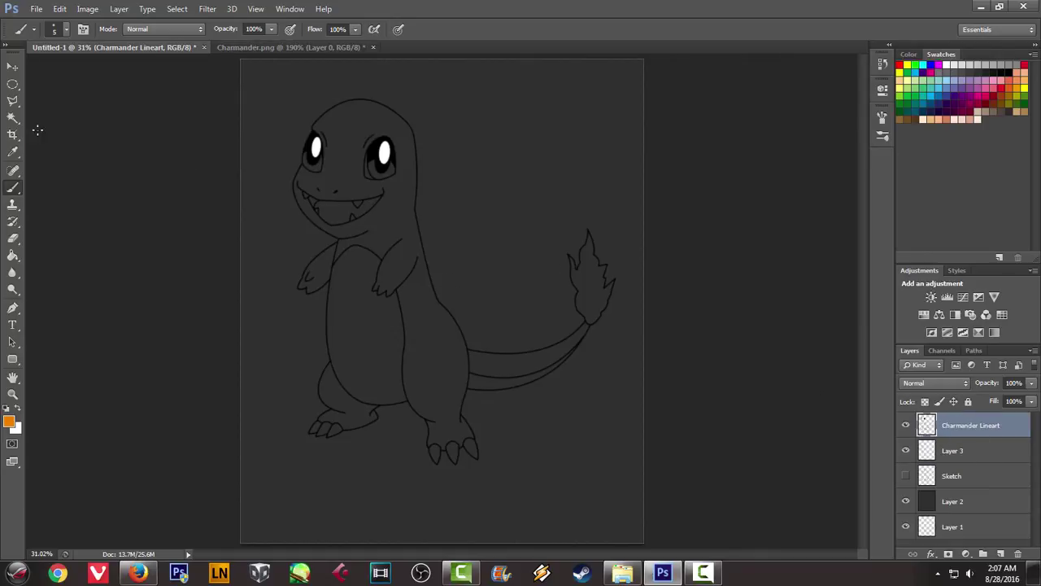
Magic-wand select the body, left leg and tail, then expand the selection by 2 px
{"action": "left_click", "coordinate": [14, 119]}
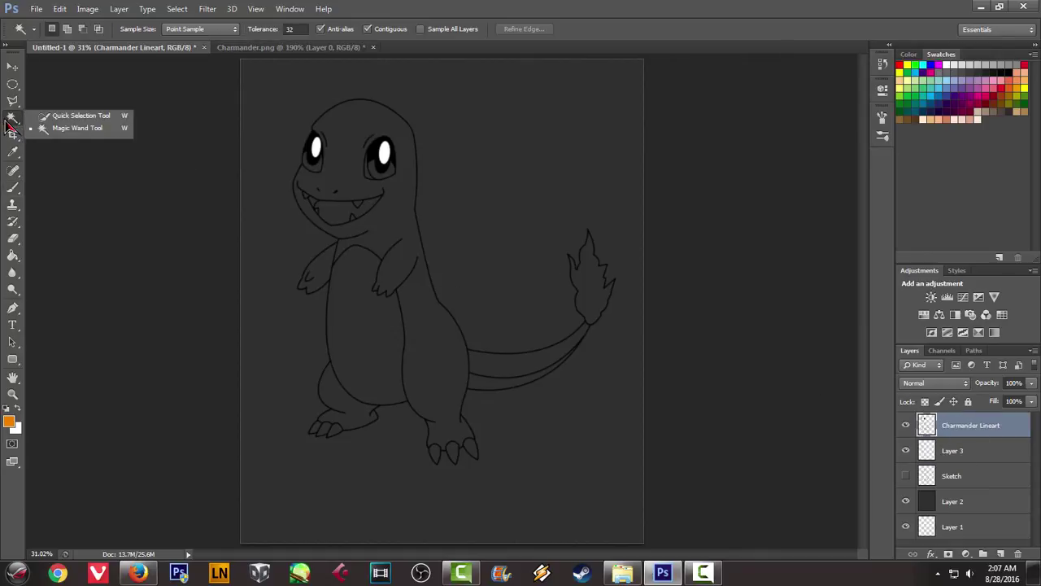
{"action": "scroll", "coordinate": [349, 166], "scroll_direction": "up", "scroll_amount": 4}
{"action": "left_click", "coordinate": [327, 168]}
{"action": "scroll", "coordinate": [337, 174], "scroll_direction": "down", "scroll_amount": 1}
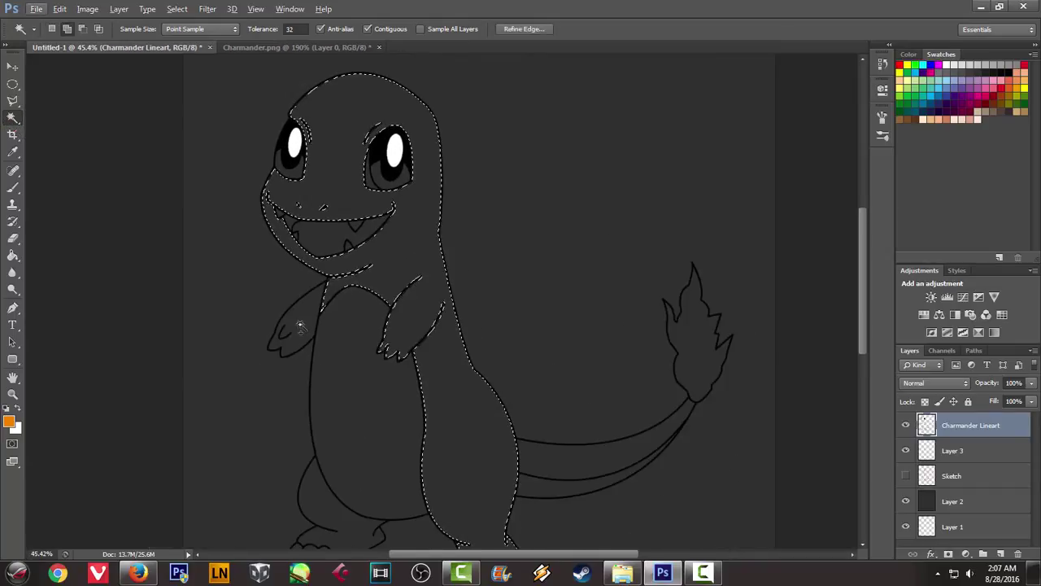
{"action": "left_click_drag", "start_coordinate": [286, 375], "coordinate": [293, 270]}
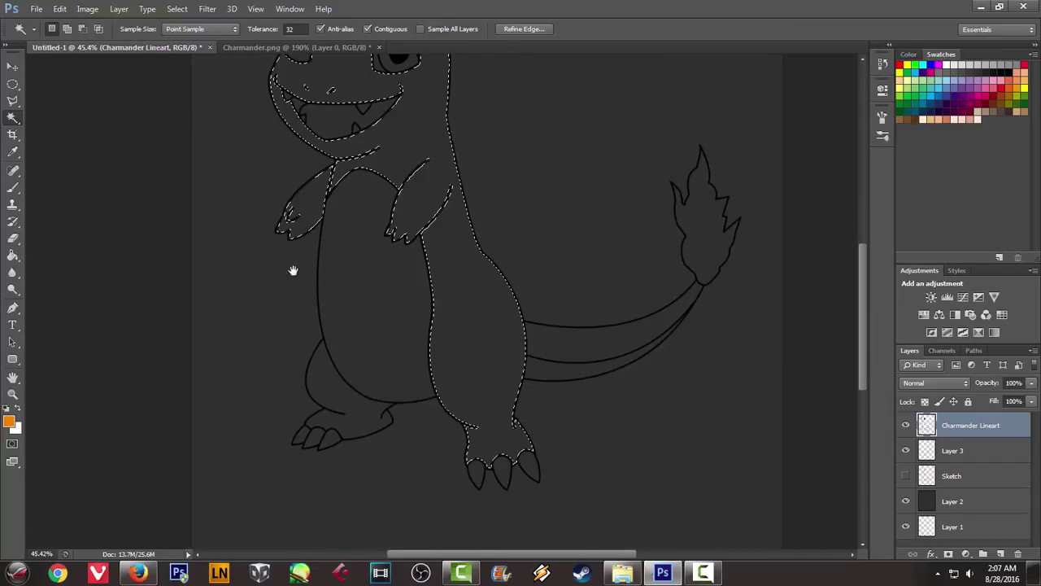
{"action": "left_click", "coordinate": [345, 402], "text": "shift"}
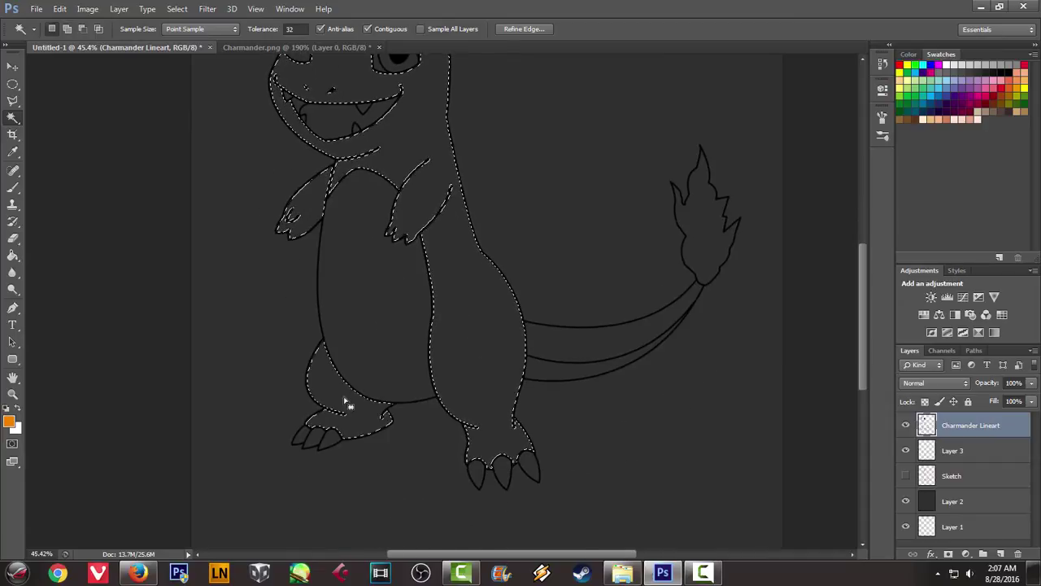
{"action": "left_click", "coordinate": [595, 348], "text": "shift"}
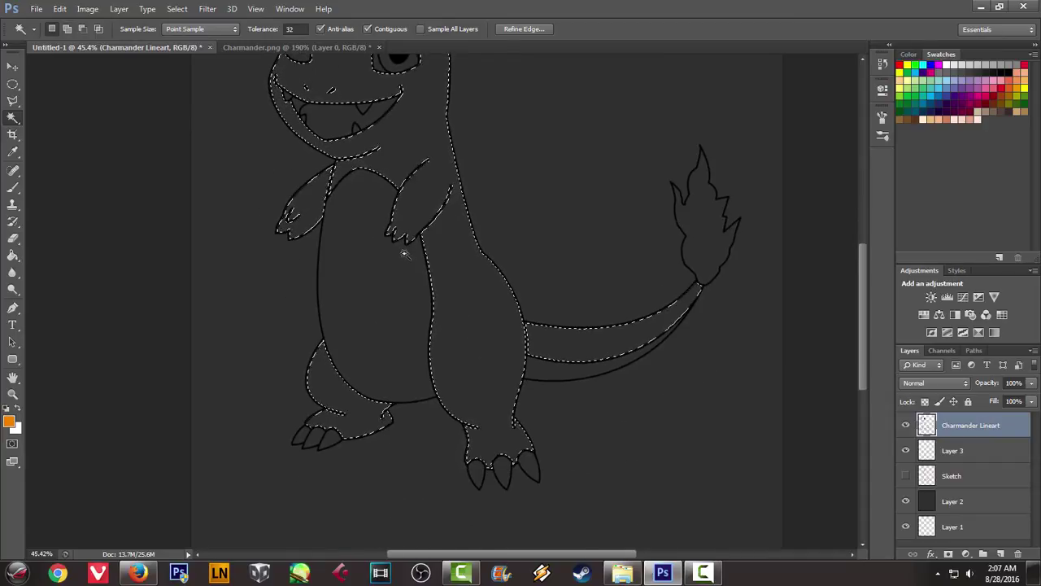
{"action": "scroll", "coordinate": [427, 265], "scroll_direction": "up", "scroll_amount": 3}
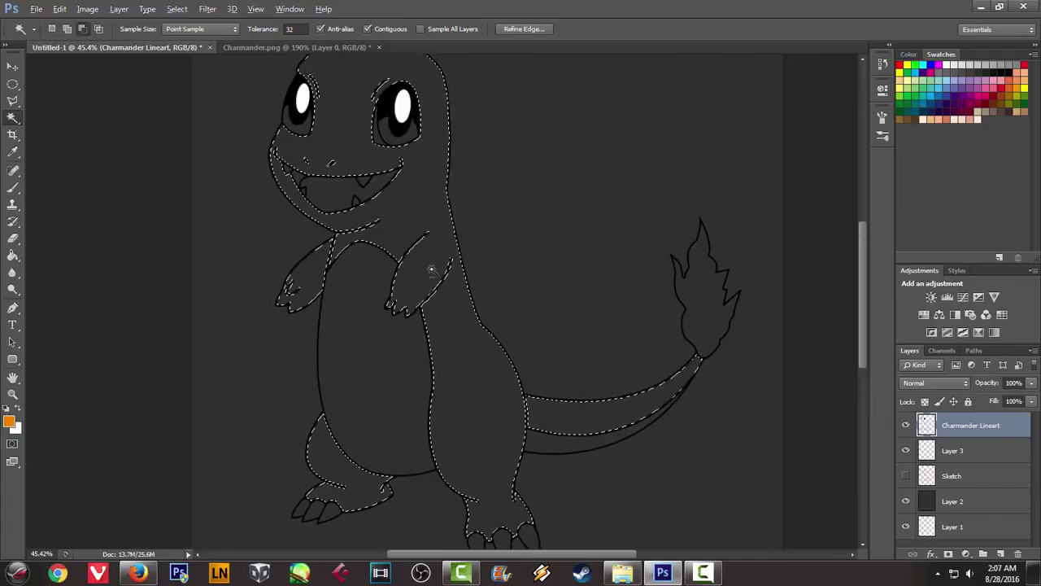
{"action": "scroll", "coordinate": [431, 269], "scroll_direction": "up", "scroll_amount": 3}
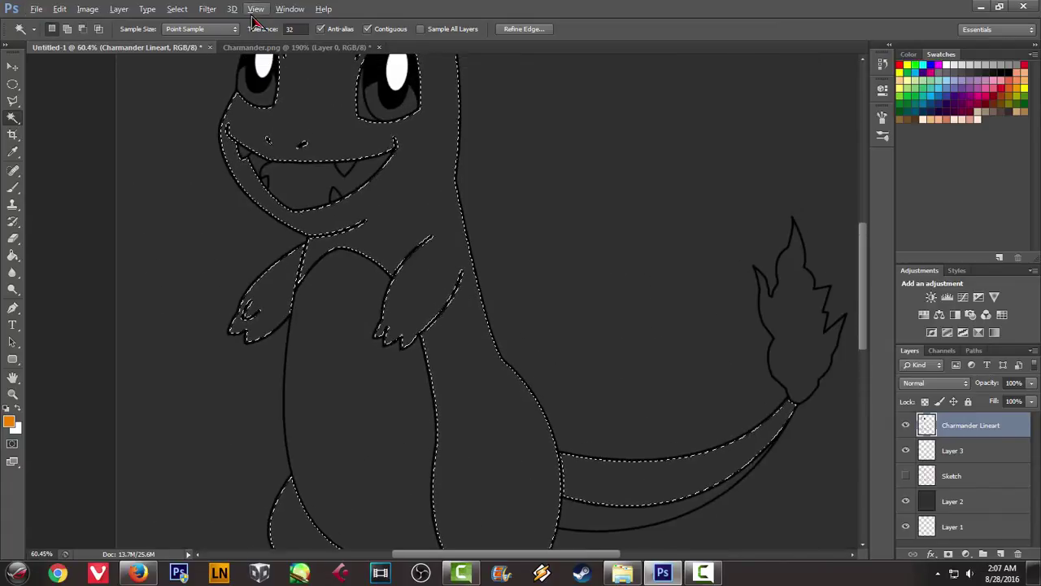
{"action": "left_click", "coordinate": [176, 9]}
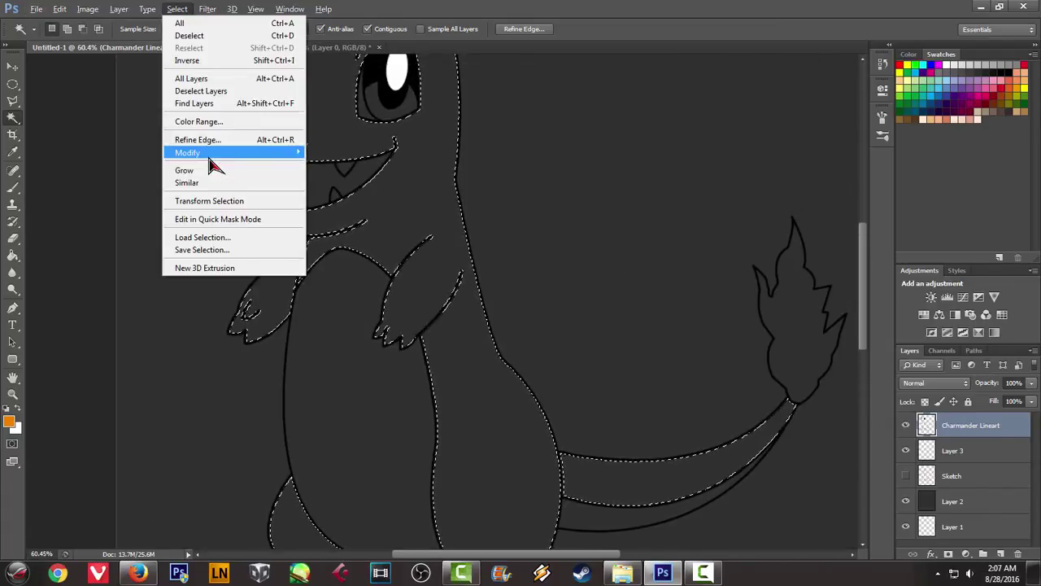
{"action": "mouse_move", "coordinate": [188, 152]}
{"action": "left_click", "coordinate": [132, 177]}
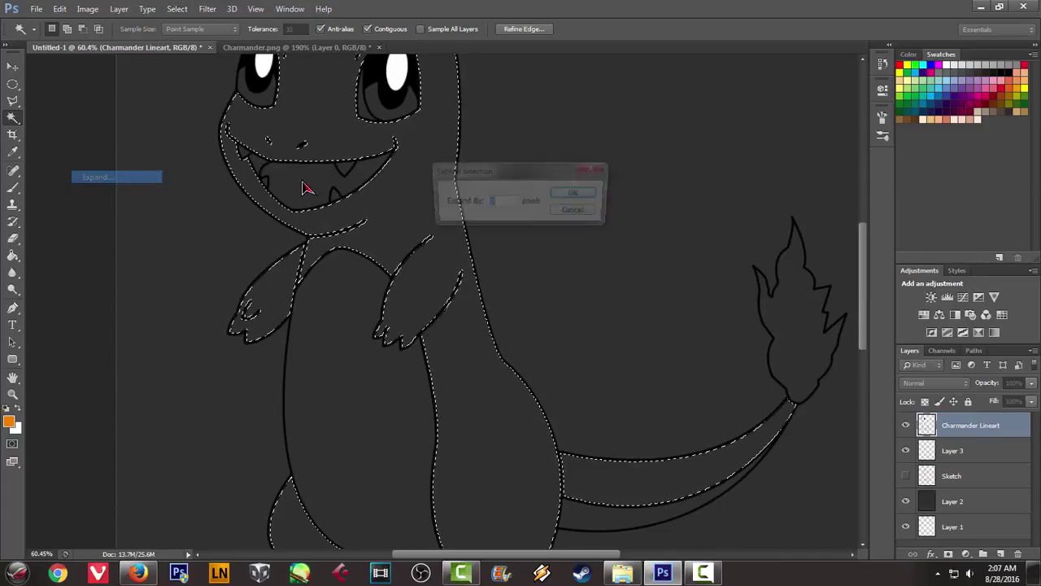
{"action": "left_click", "coordinate": [577, 196]}
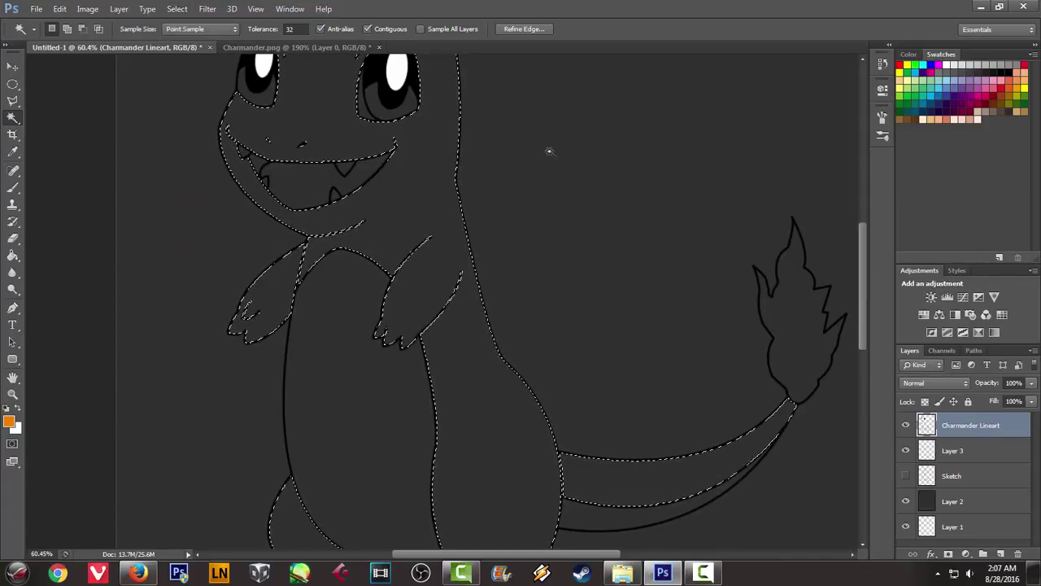
Fill the selection with orange on Layer 3 and deselect
{"action": "left_click", "coordinate": [13, 255]}
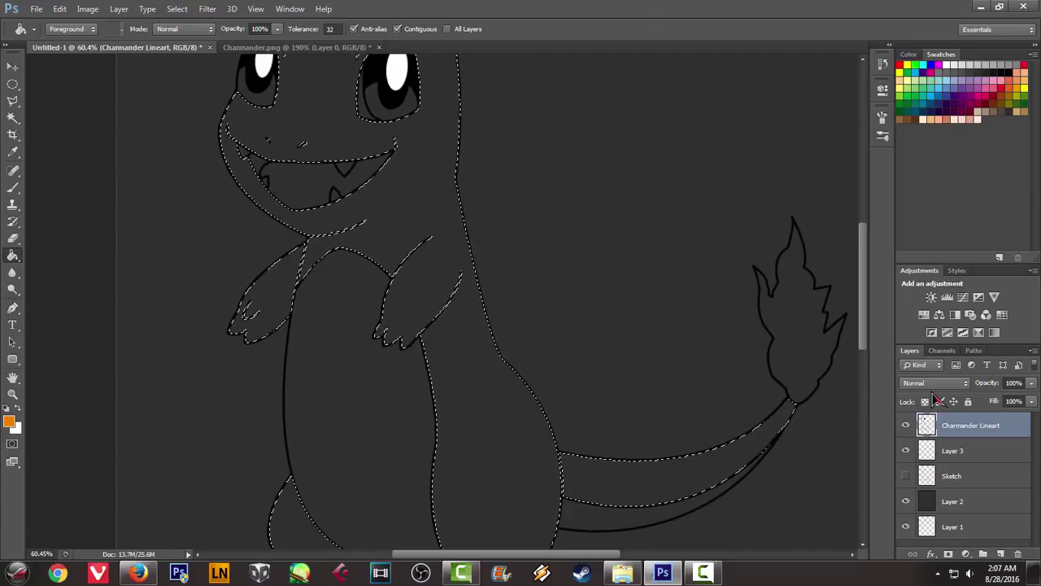
{"action": "left_click", "coordinate": [932, 457]}
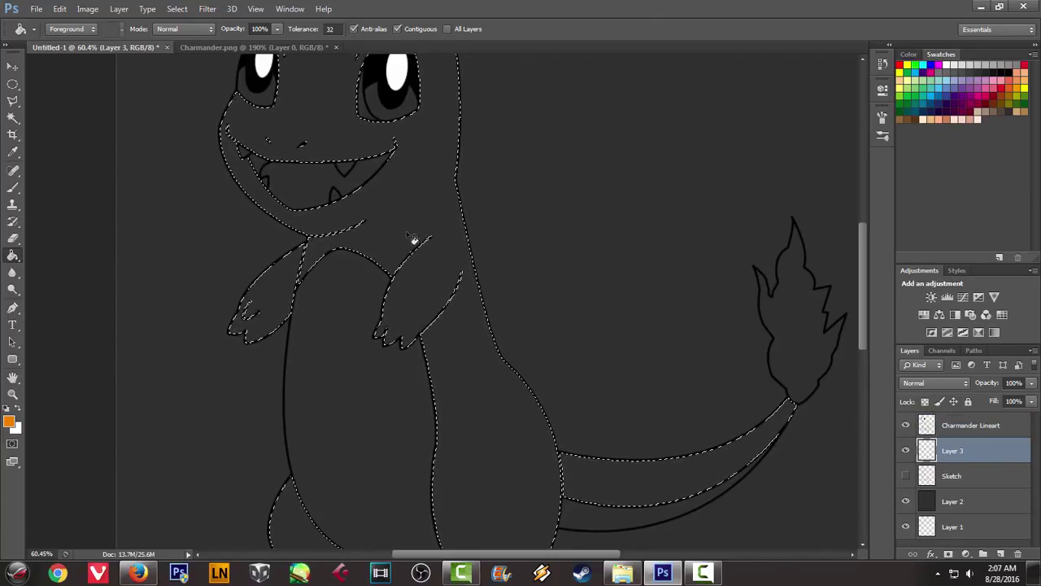
{"action": "left_click", "coordinate": [404, 241]}
{"action": "scroll", "coordinate": [415, 236], "scroll_direction": "down", "scroll_amount": 3}
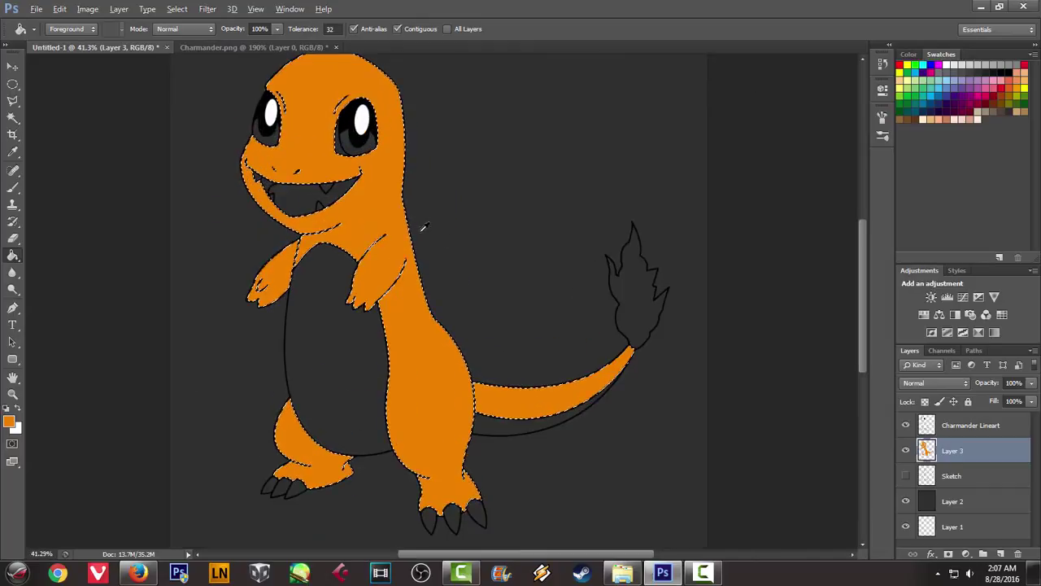
{"action": "scroll", "coordinate": [448, 240], "scroll_direction": "up", "scroll_amount": 2}
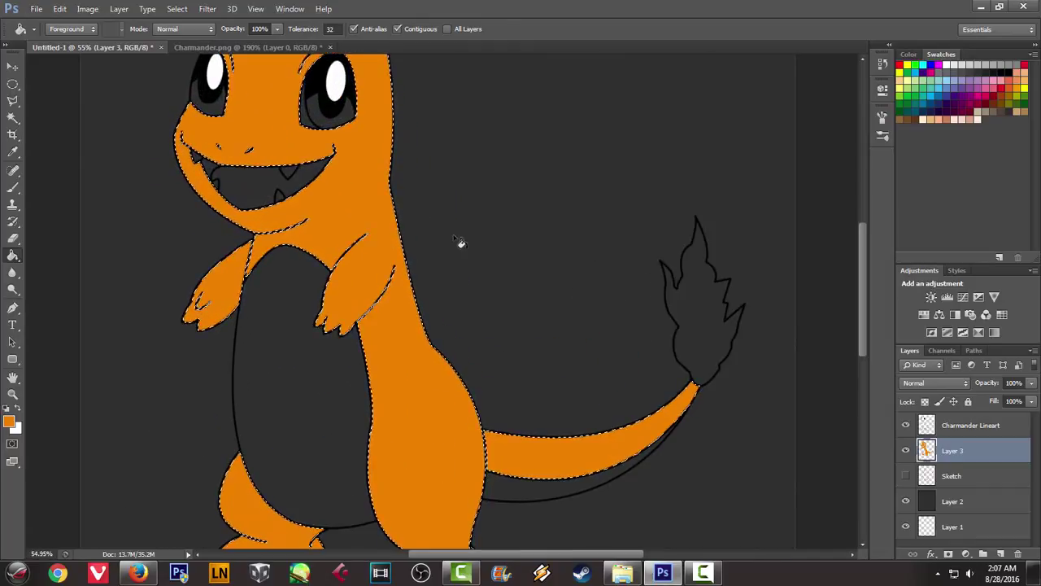
{"action": "key", "text": "m"}
{"action": "key", "text": "ctrl+d"}
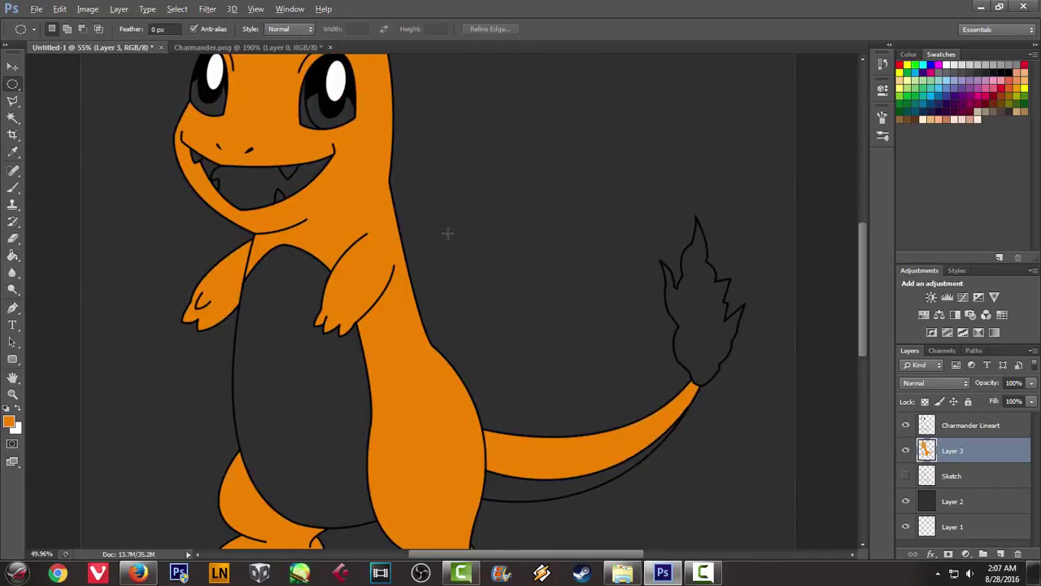
{"action": "scroll", "coordinate": [447, 234], "scroll_direction": "down", "scroll_amount": 5}
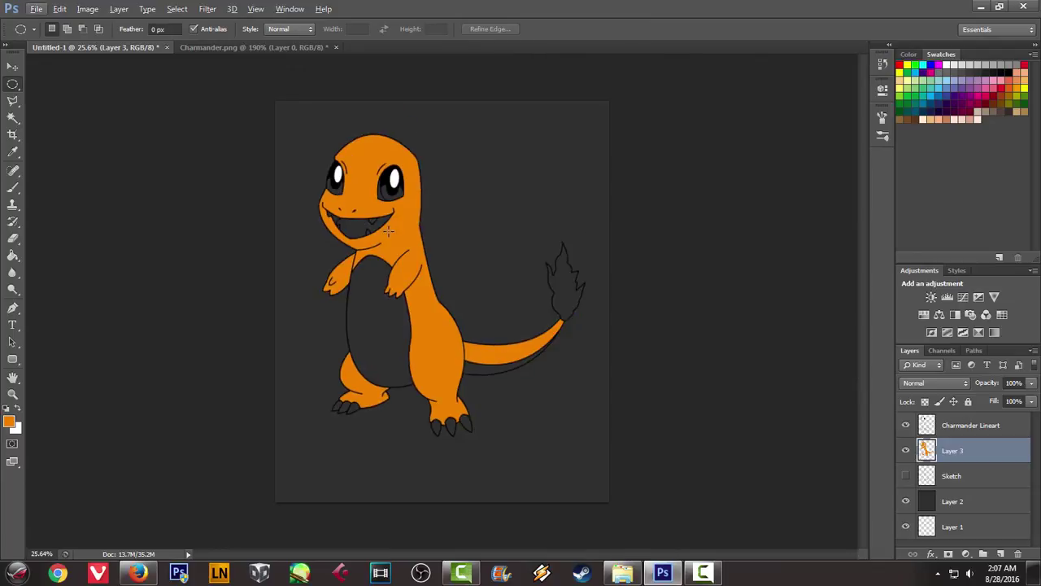
{"action": "scroll", "coordinate": [389, 234], "scroll_direction": "up", "scroll_amount": 2}
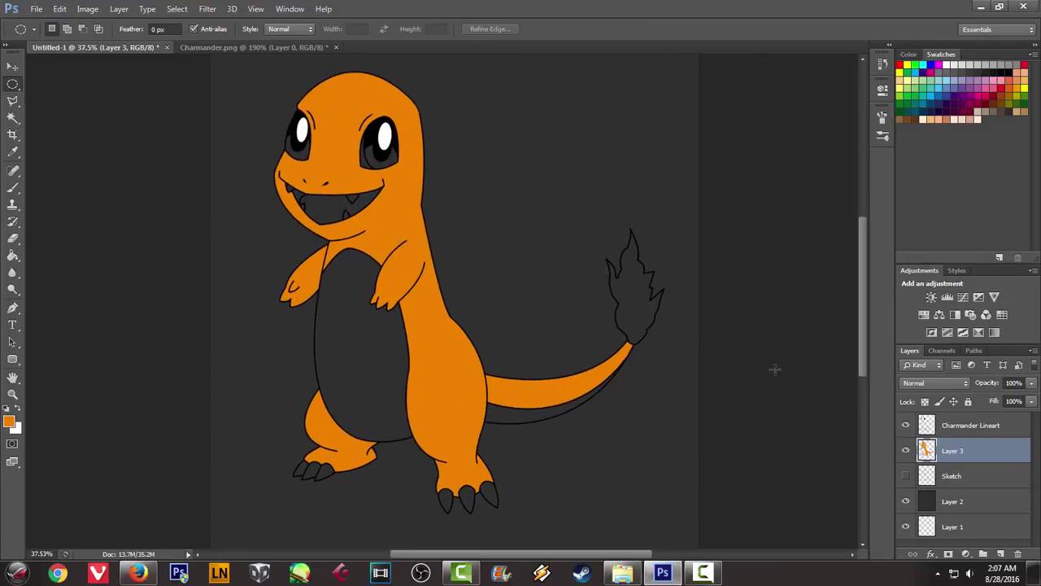
{"action": "key", "text": "ctrl+shift+n"}
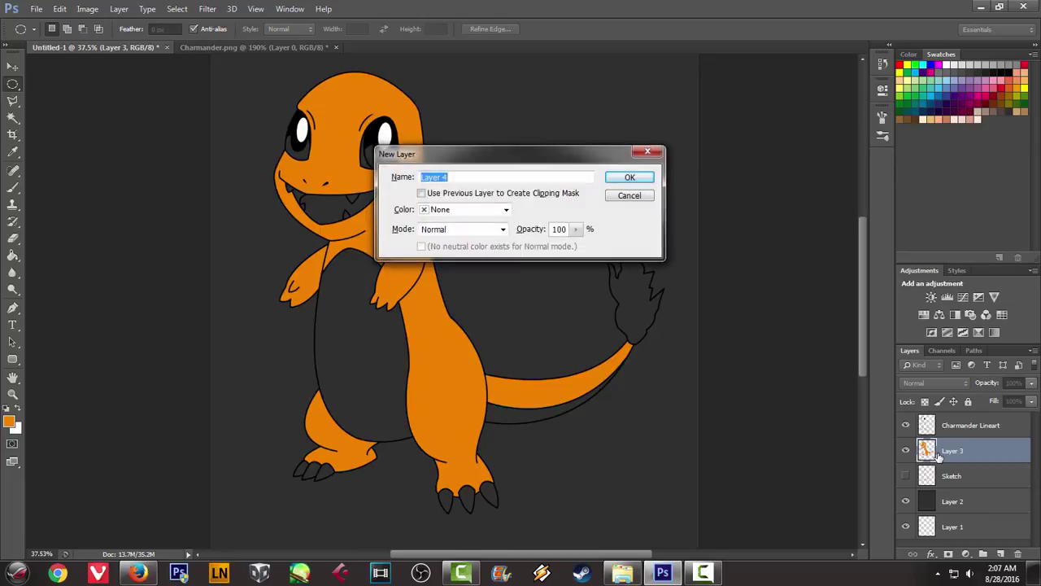
Add Layer 4 and sample the pale belly yellow from the Charmander.png reference
{"action": "key", "text": "Return"}
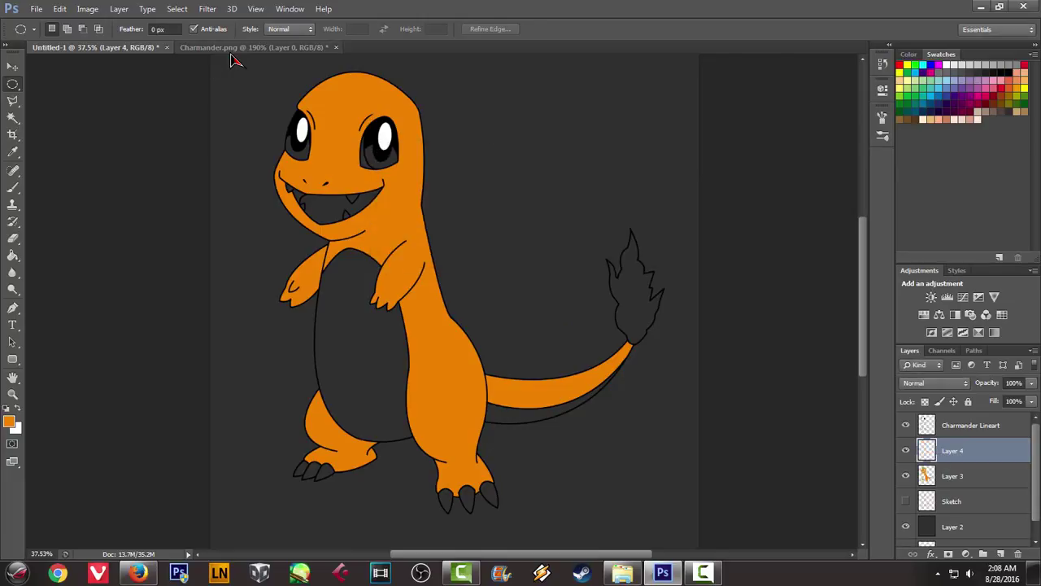
{"action": "left_click", "coordinate": [240, 47]}
{"action": "scroll", "coordinate": [271, 369], "scroll_direction": "down", "scroll_amount": 2}
{"action": "key", "text": "alt"}
{"action": "key", "text": "b"}
{"action": "left_click", "coordinate": [279, 358], "text": "alt"}
{"action": "left_click", "coordinate": [93, 47]}
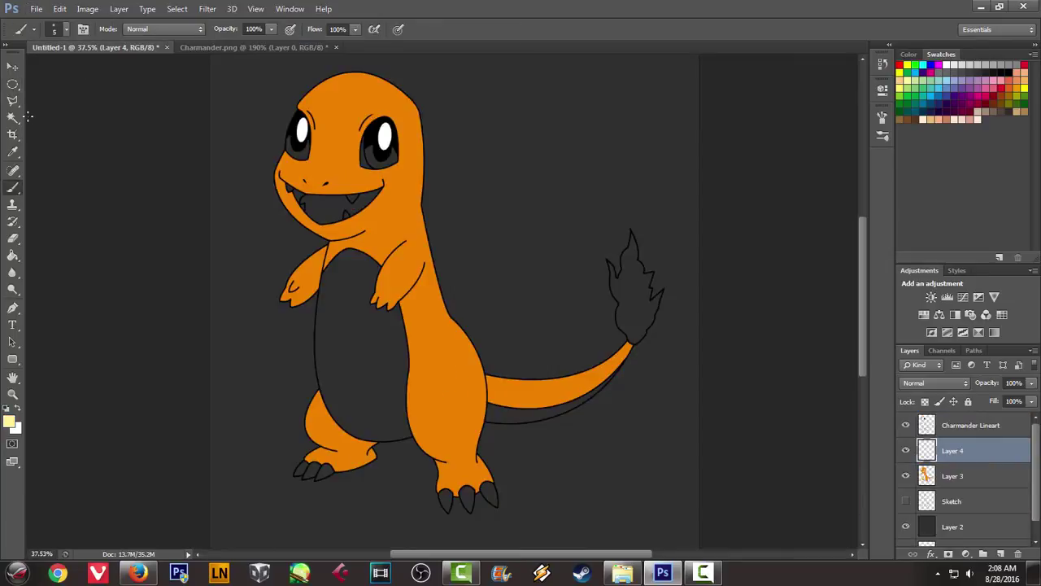
Magic-wand select the belly and the strip under the tail on Charmander Lineart
{"action": "key", "text": "w"}
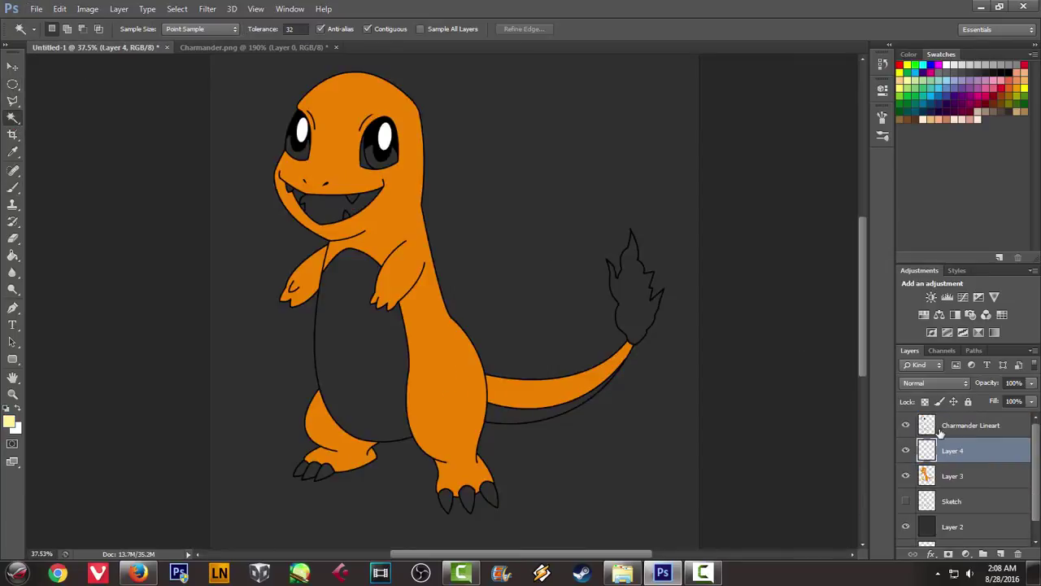
{"action": "left_click", "coordinate": [941, 429]}
{"action": "scroll", "coordinate": [384, 325], "scroll_direction": "up", "scroll_amount": 3}
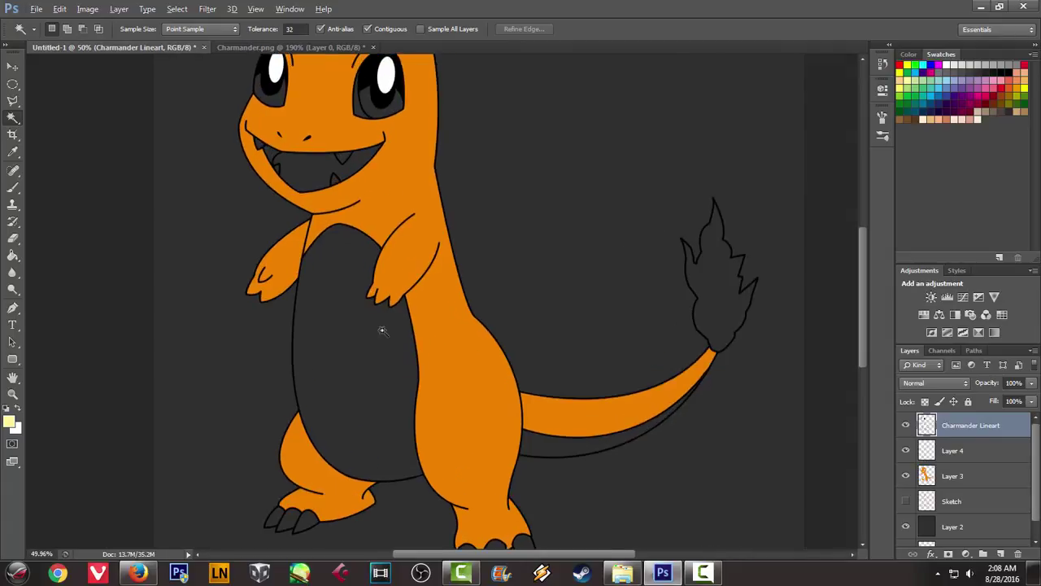
{"action": "left_click", "coordinate": [335, 321]}
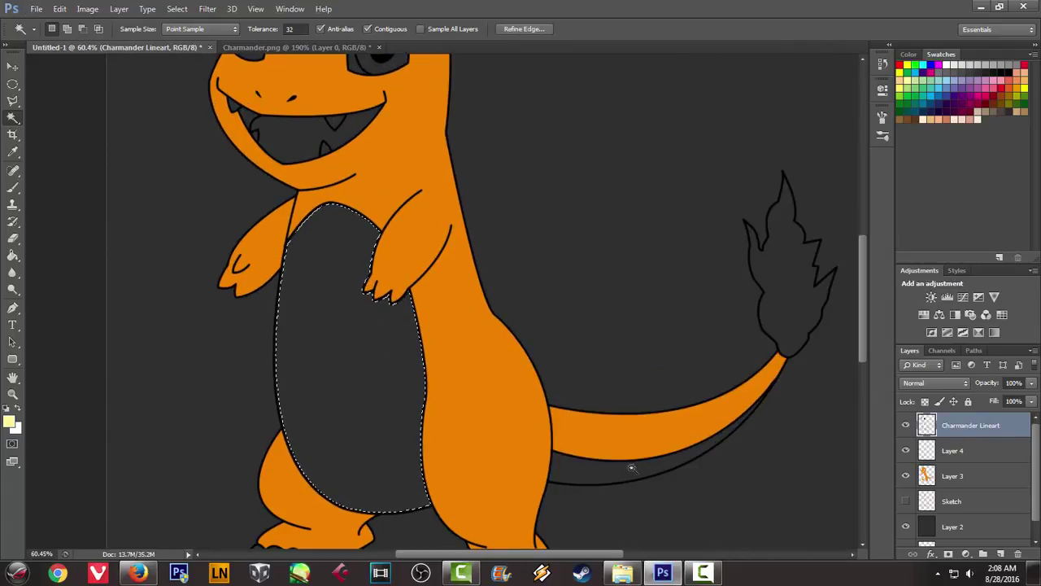
{"action": "left_click", "coordinate": [585, 475], "text": "shift"}
{"action": "scroll", "coordinate": [585, 475], "scroll_direction": "down", "scroll_amount": 3}
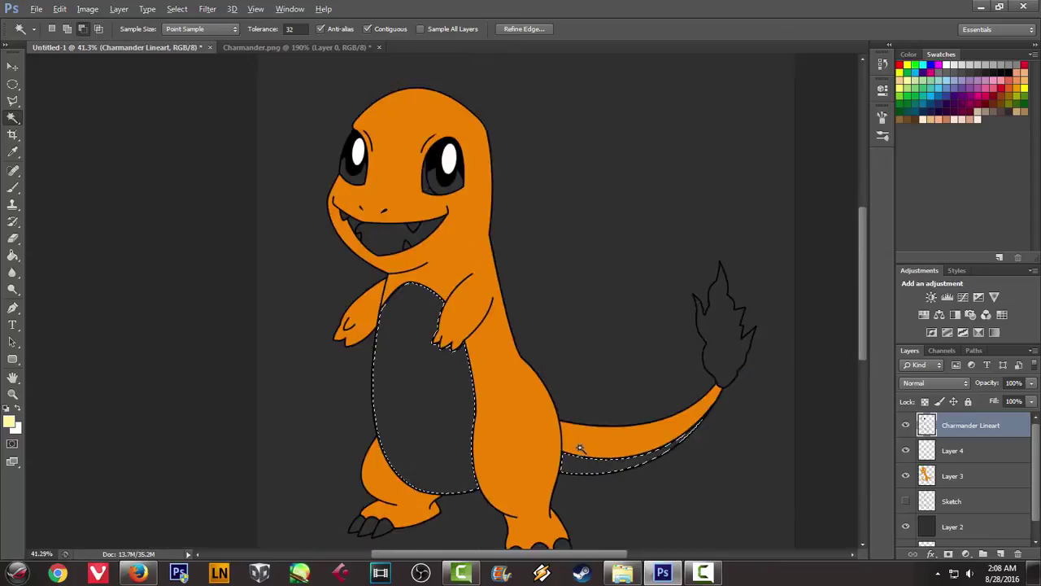
{"action": "scroll", "coordinate": [412, 365], "scroll_direction": "up", "scroll_amount": 2}
{"action": "scroll", "coordinate": [442, 383], "scroll_direction": "up", "scroll_amount": 1}
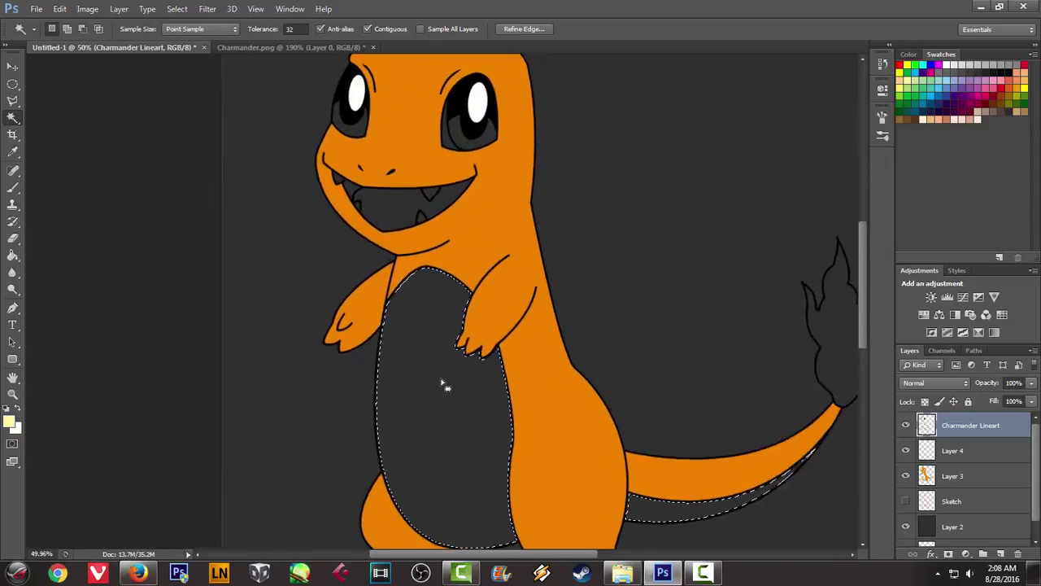
{"action": "scroll", "coordinate": [441, 380], "scroll_direction": "down", "scroll_amount": 4}
{"action": "scroll", "coordinate": [441, 380], "scroll_direction": "up", "scroll_amount": 3}
{"action": "scroll", "coordinate": [383, 339], "scroll_direction": "up", "scroll_amount": 2}
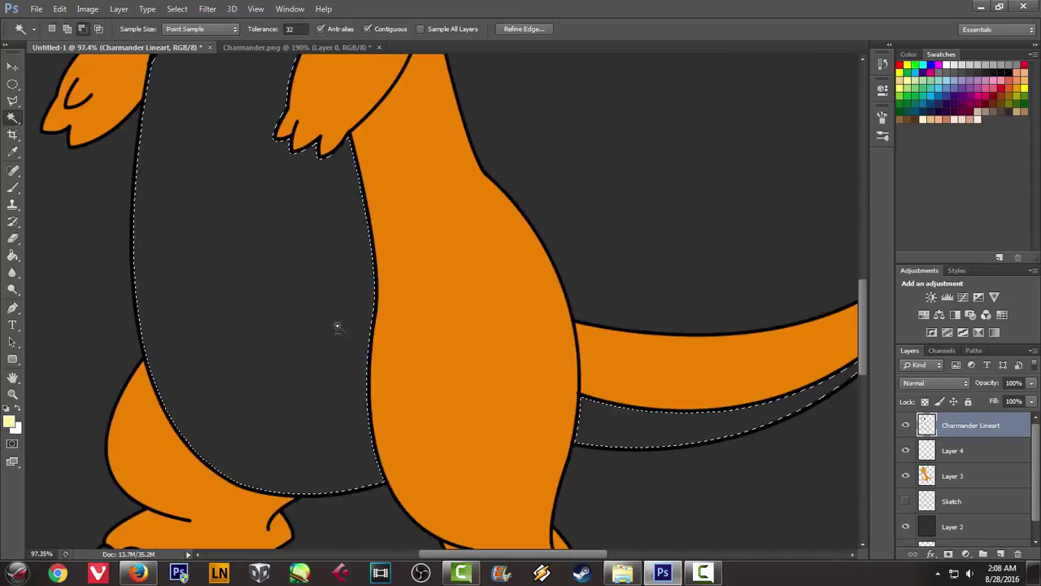
{"action": "scroll", "coordinate": [351, 326], "scroll_direction": "down", "scroll_amount": 4}
{"action": "scroll", "coordinate": [260, 273], "scroll_direction": "down", "scroll_amount": 2}
{"action": "scroll", "coordinate": [254, 271], "scroll_direction": "down", "scroll_amount": 1}
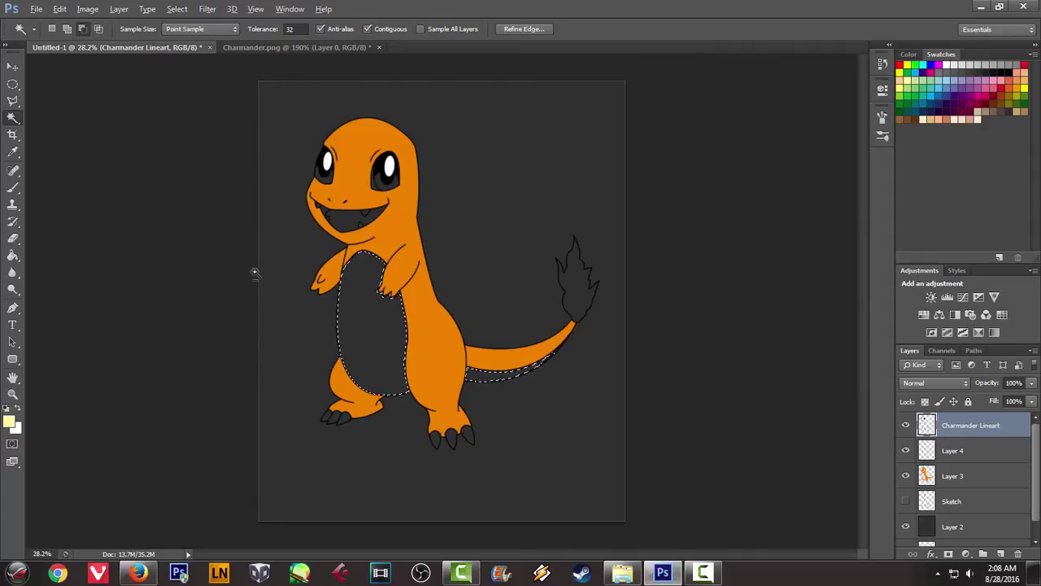
{"action": "scroll", "coordinate": [278, 279], "scroll_direction": "up", "scroll_amount": 2}
{"action": "scroll", "coordinate": [280, 279], "scroll_direction": "up", "scroll_amount": 2}
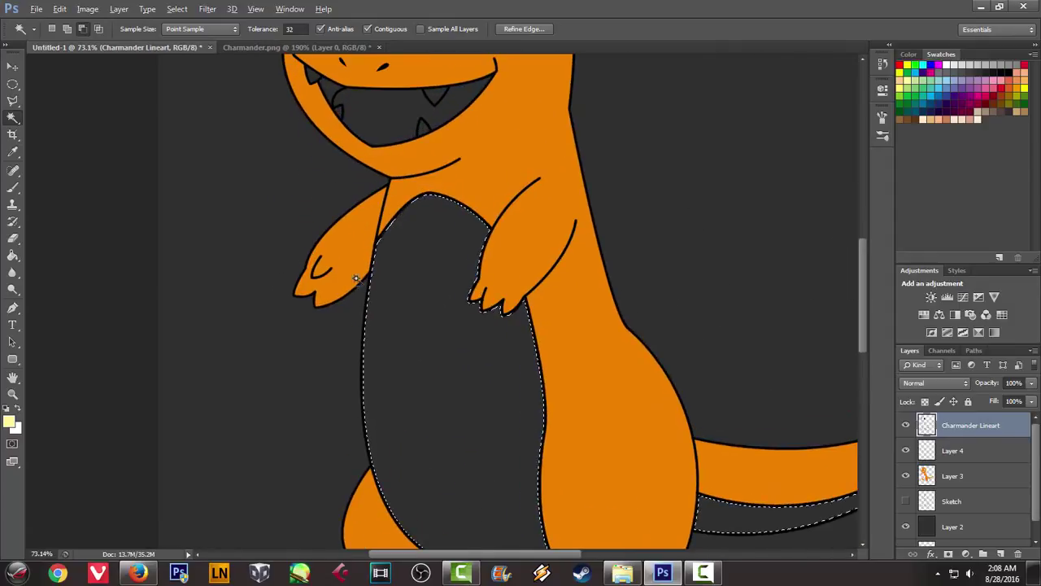
Expand the selection by 2 px and fill it pale yellow on Layer 4
{"action": "left_click", "coordinate": [178, 9]}
{"action": "mouse_move", "coordinate": [188, 152]}
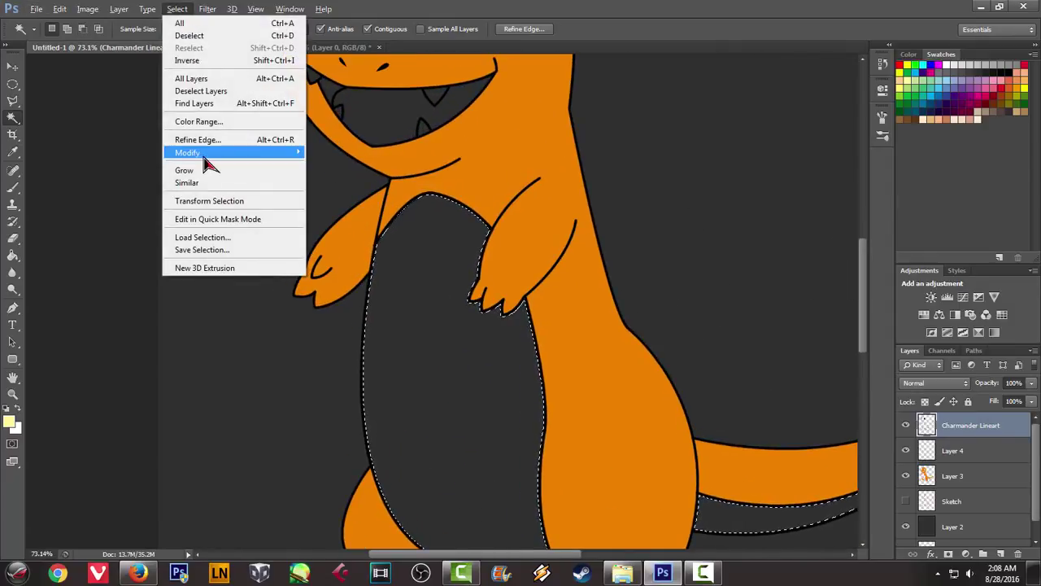
{"action": "left_click", "coordinate": [120, 181]}
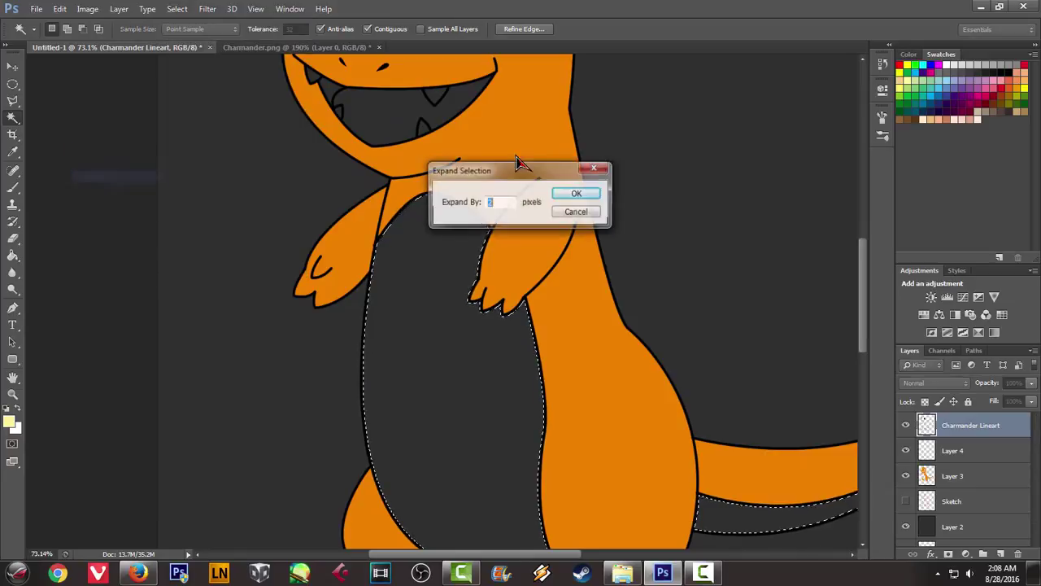
{"action": "left_click", "coordinate": [587, 197]}
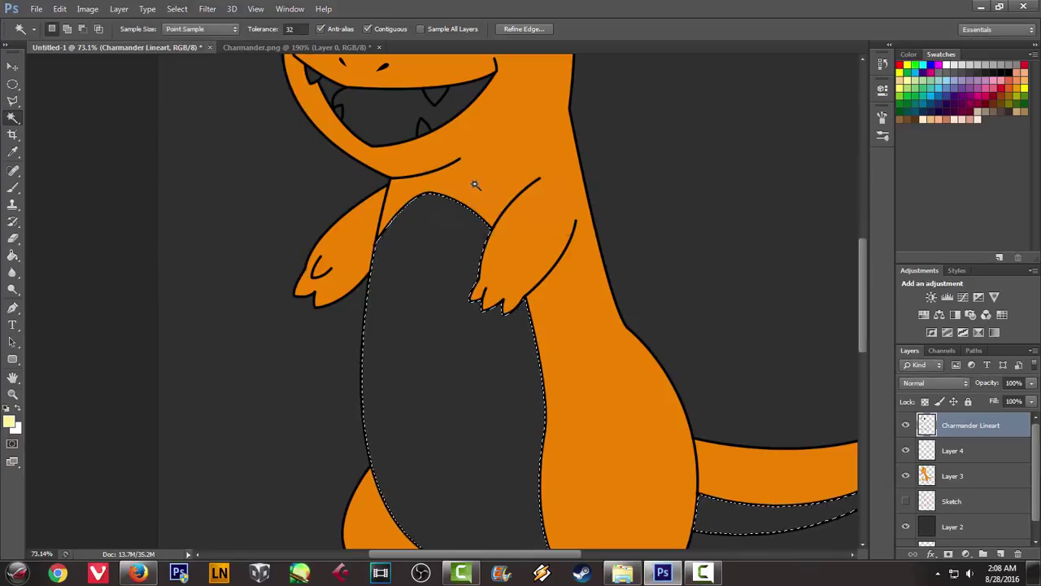
{"action": "left_click", "coordinate": [948, 452]}
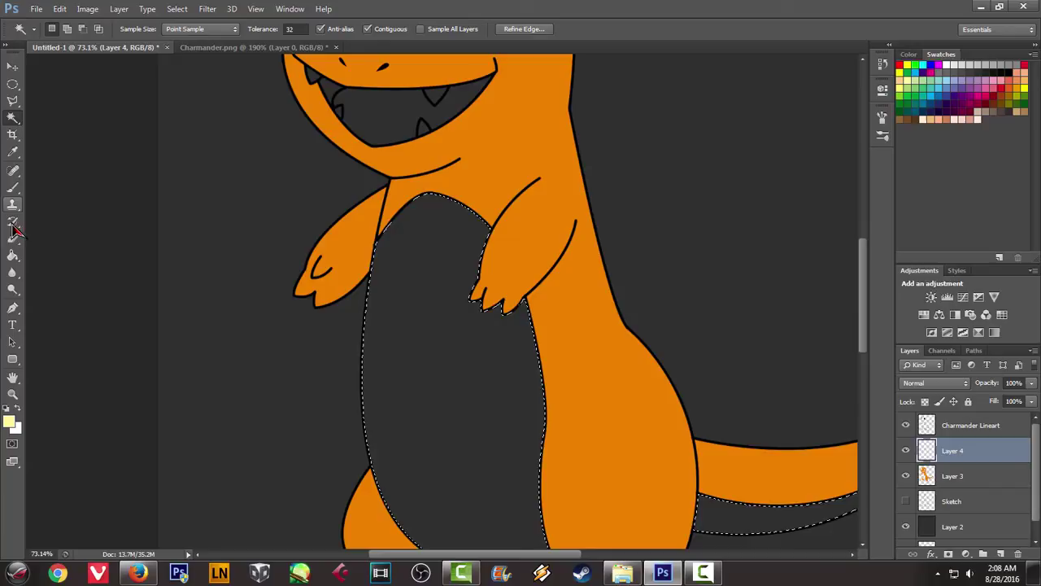
{"action": "left_click", "coordinate": [13, 257]}
{"action": "left_click", "coordinate": [440, 367]}
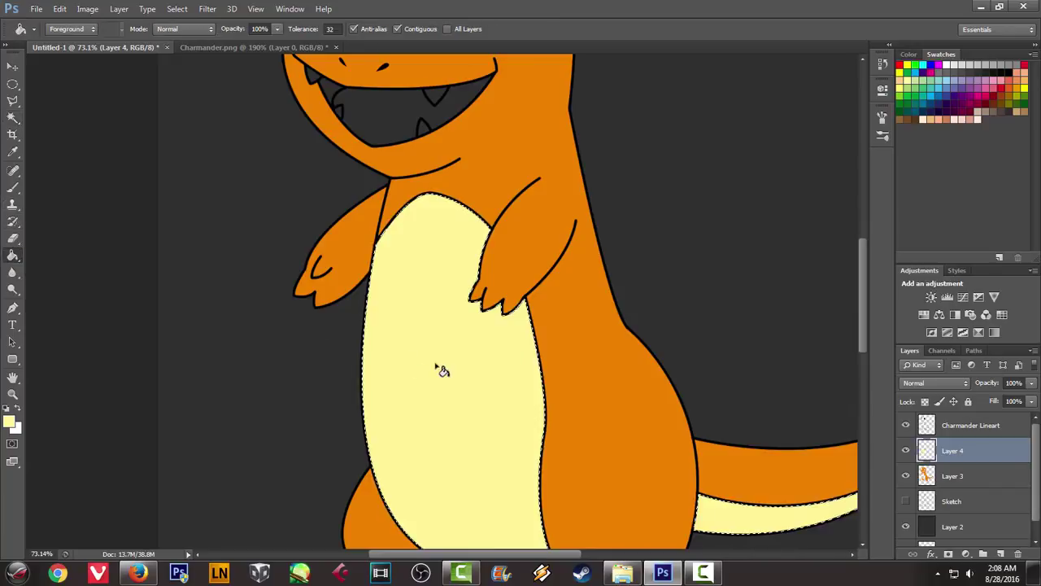
{"action": "scroll", "coordinate": [442, 367], "scroll_direction": "down", "scroll_amount": 2}
Rename Layer 3 to 'Skin' and Layer 4 to 'Skin2'
{"action": "key", "text": "m"}
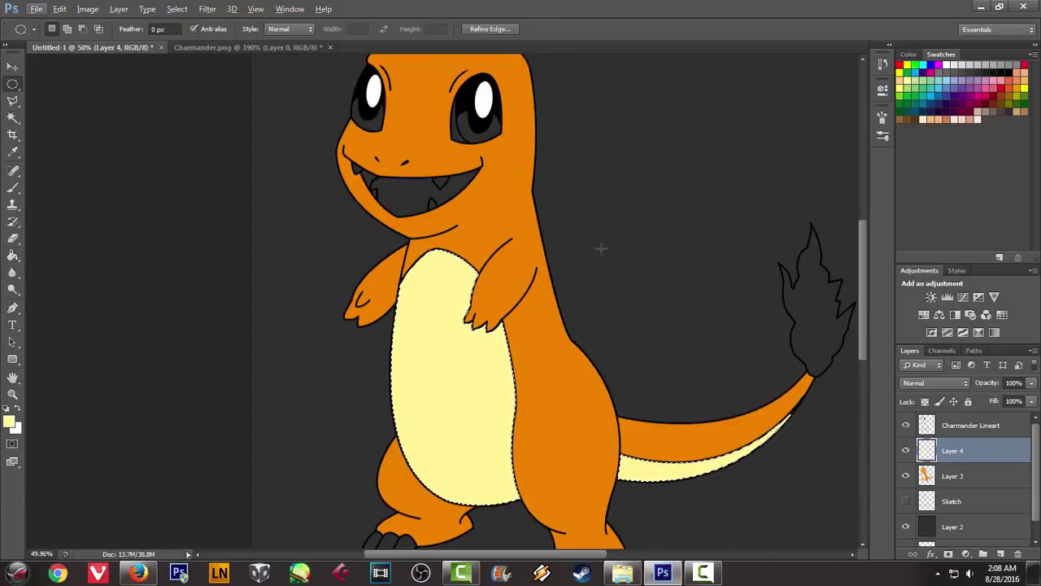
{"action": "scroll", "coordinate": [425, 260], "scroll_direction": "down", "scroll_amount": 3}
{"action": "scroll", "coordinate": [304, 222], "scroll_direction": "up", "scroll_amount": 1}
{"action": "scroll", "coordinate": [306, 207], "scroll_direction": "up", "scroll_amount": 2}
{"action": "scroll", "coordinate": [308, 198], "scroll_direction": "up", "scroll_amount": 2}
{"action": "scroll", "coordinate": [307, 197], "scroll_direction": "up", "scroll_amount": 3}
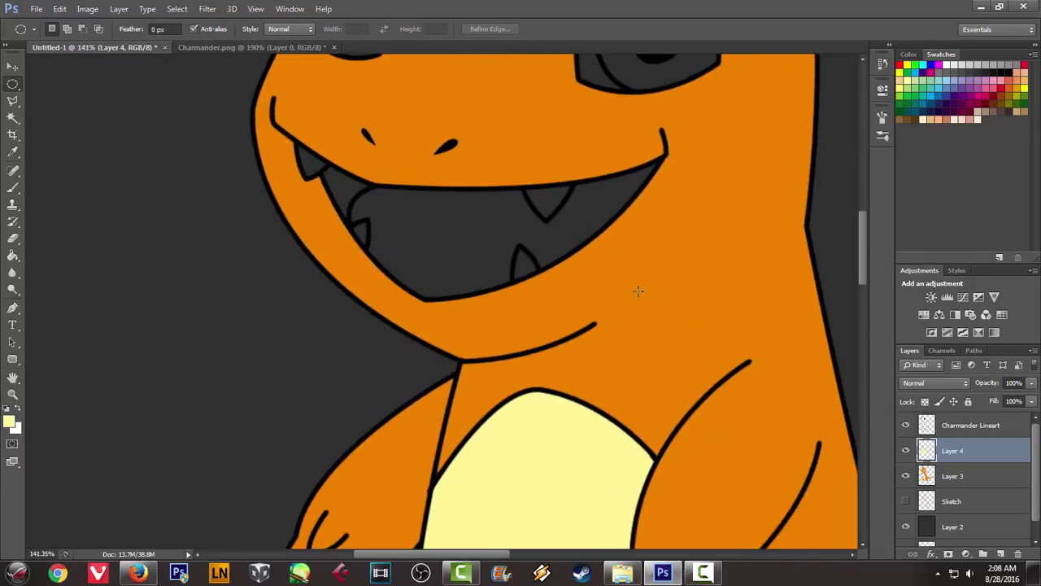
{"action": "double_click", "coordinate": [954, 478]}
{"action": "key", "text": "Return"}
{"action": "double_click", "coordinate": [952, 453]}
{"action": "type", "text": "Skin2"}
{"action": "key", "text": "Return"}
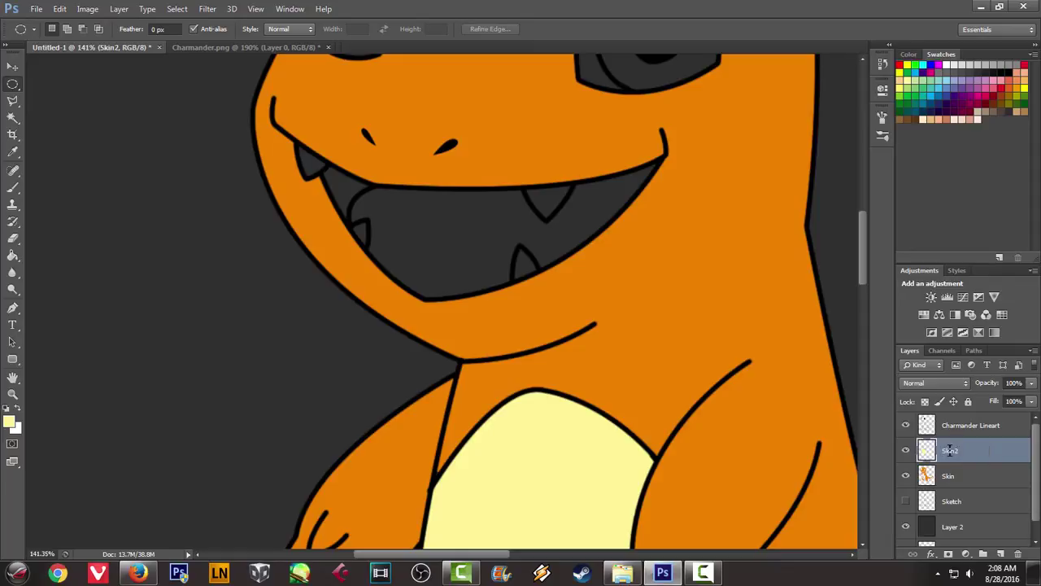
Add a 'Mouth' layer above Skin2 and zoom into the mouth on Charmander.png
{"action": "key", "text": "ctrl+shift+n"}
{"action": "key", "text": "Return"}
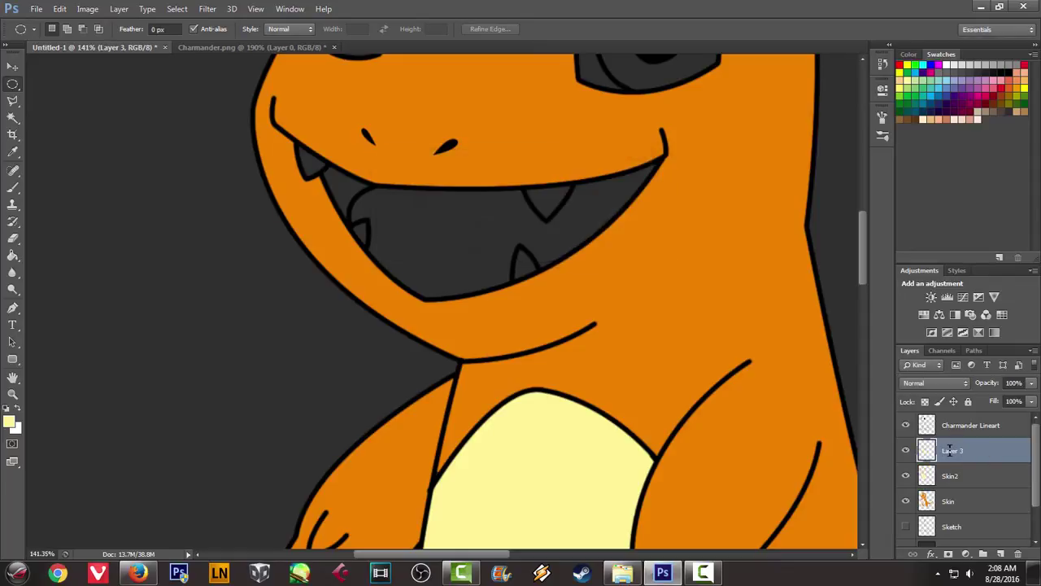
{"action": "double_click", "coordinate": [952, 452]}
{"action": "type", "text": "Mouth"}
{"action": "key", "text": "Return"}
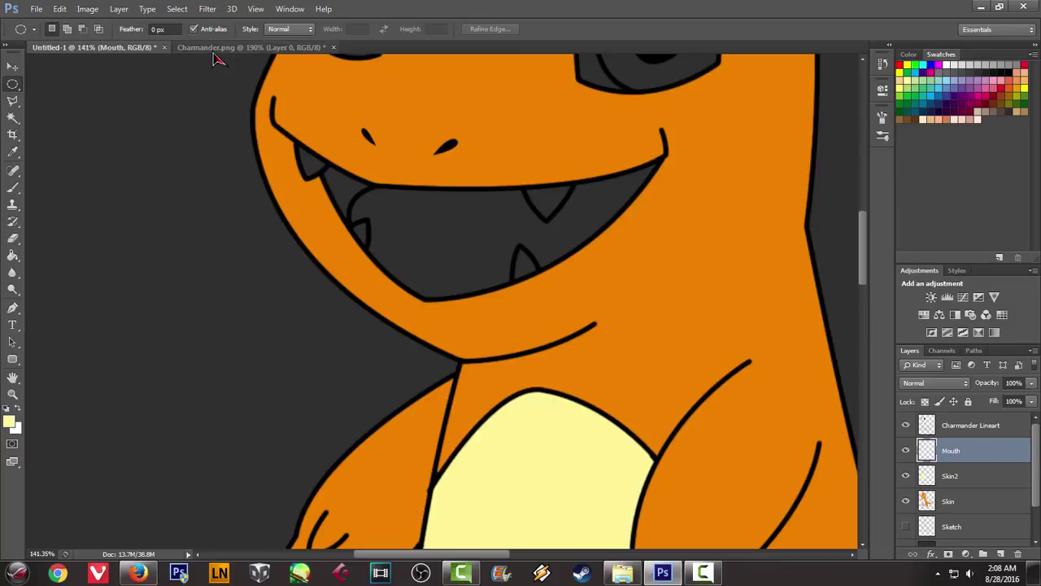
{"action": "left_click", "coordinate": [216, 47]}
{"action": "scroll", "coordinate": [251, 201], "scroll_direction": "up", "scroll_amount": 2}
{"action": "scroll", "coordinate": [251, 201], "scroll_direction": "up", "scroll_amount": 2}
{"action": "scroll", "coordinate": [252, 201], "scroll_direction": "up", "scroll_amount": 1}
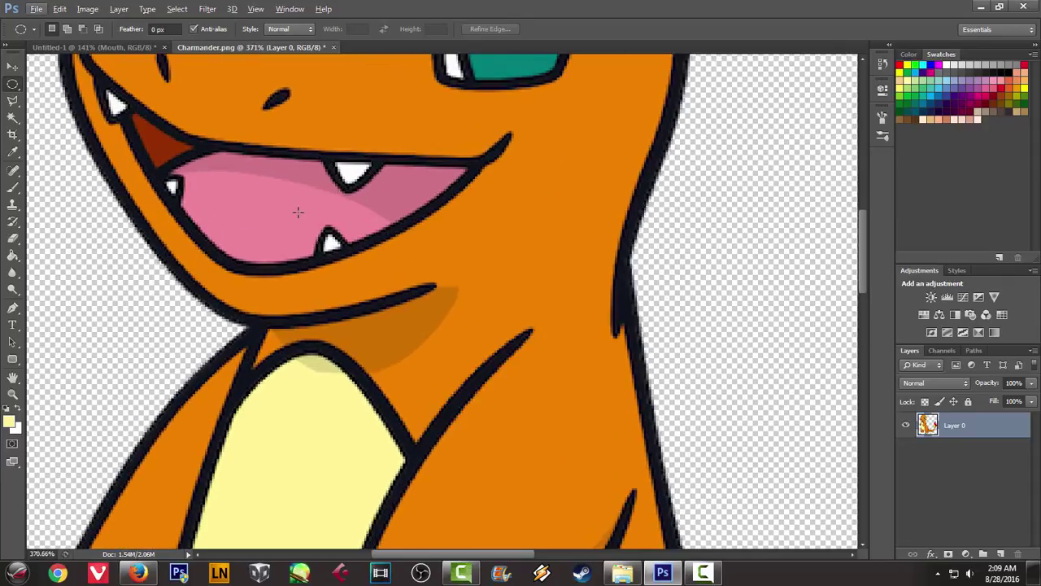
Sample the tongue pink from the reference and magic-wand the mouth interior on Charmander Lineart
{"action": "key", "text": "b"}
{"action": "left_click", "coordinate": [276, 210], "text": "alt"}
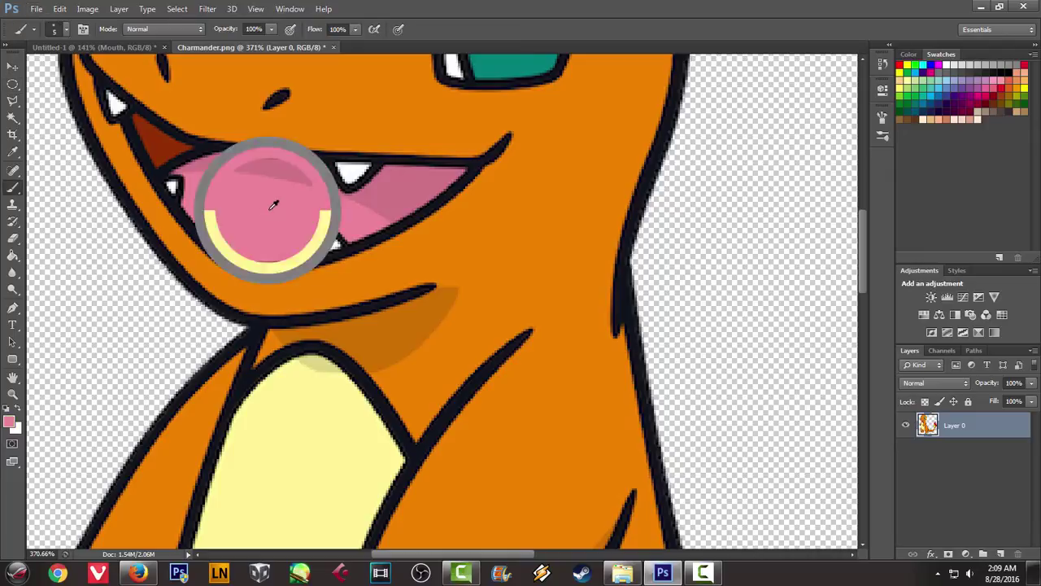
{"action": "left_click", "coordinate": [85, 49]}
{"action": "scroll", "coordinate": [456, 239], "scroll_direction": "up", "scroll_amount": 1}
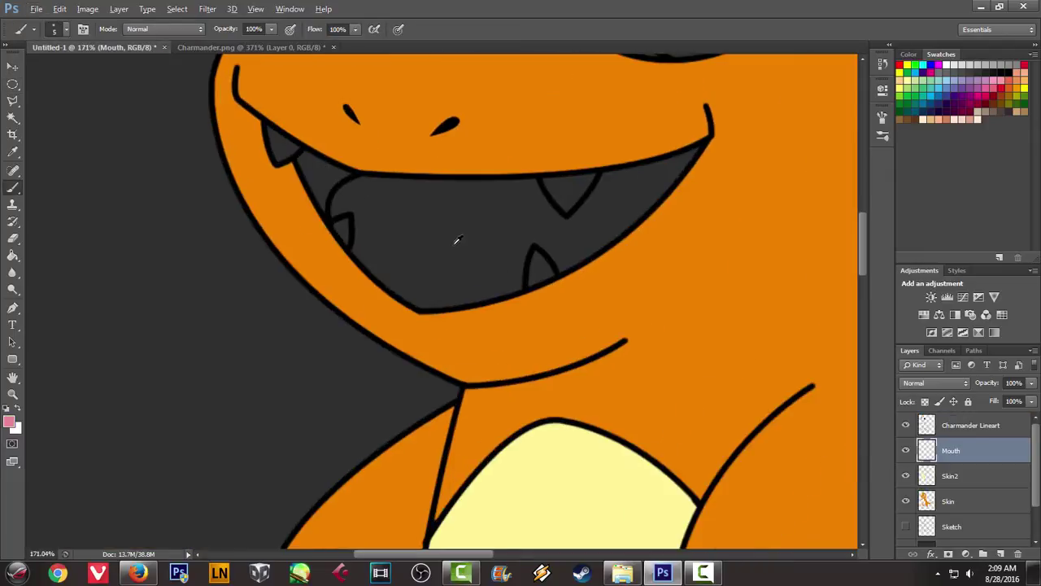
{"action": "scroll", "coordinate": [434, 244], "scroll_direction": "up", "scroll_amount": 1}
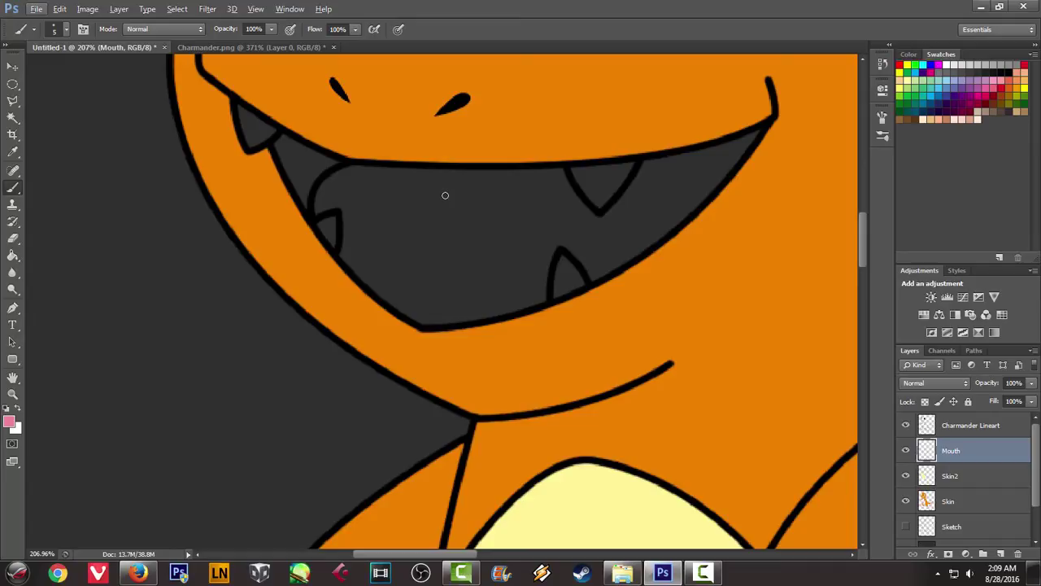
{"action": "left_click", "coordinate": [13, 118]}
{"action": "left_click", "coordinate": [949, 425]}
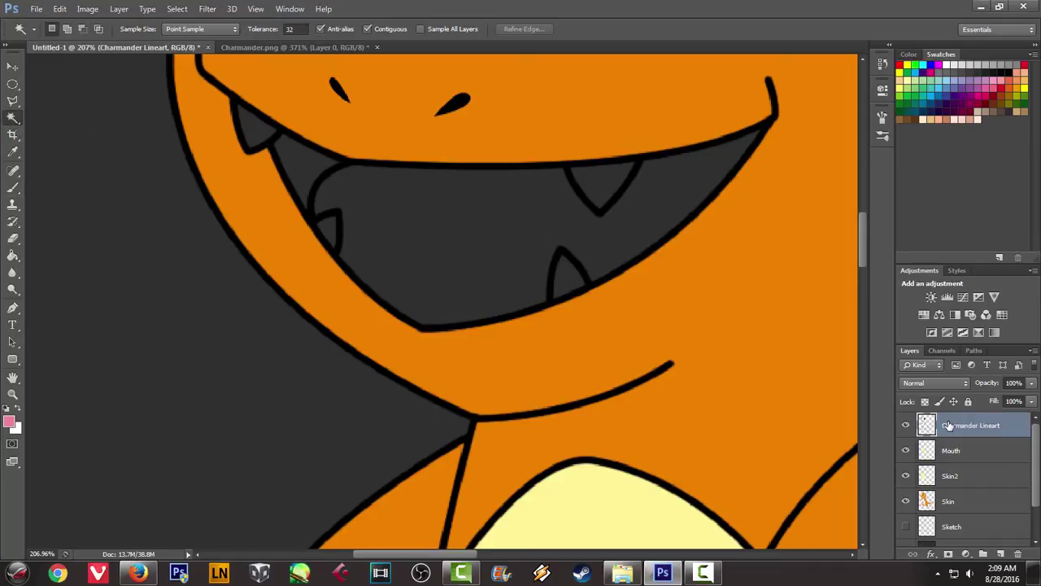
{"action": "left_click", "coordinate": [461, 232]}
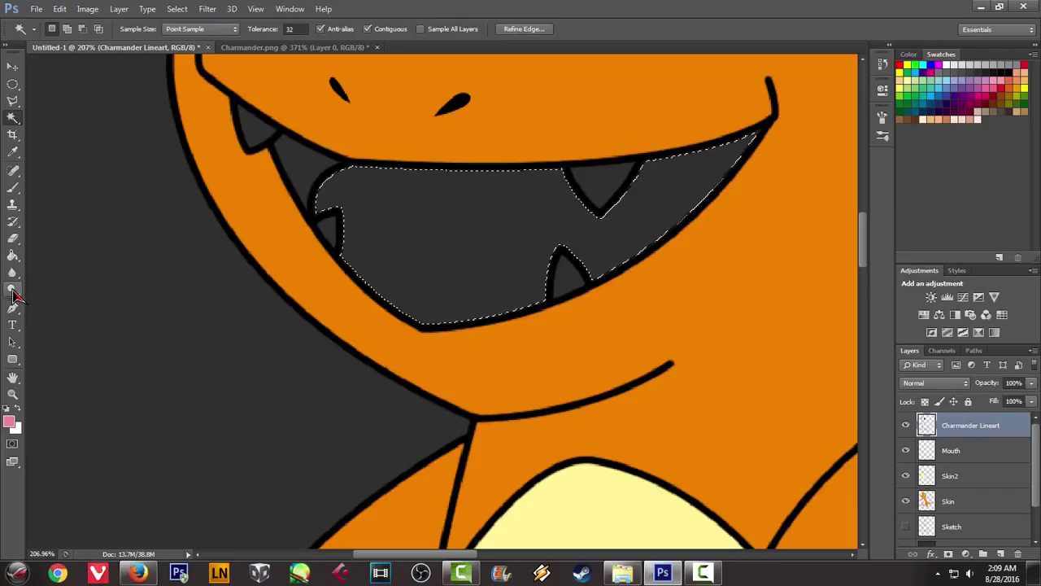
Expand the mouth selection by 2 px, fill it pink on the Mouth layer, and deselect
{"action": "left_click", "coordinate": [13, 255]}
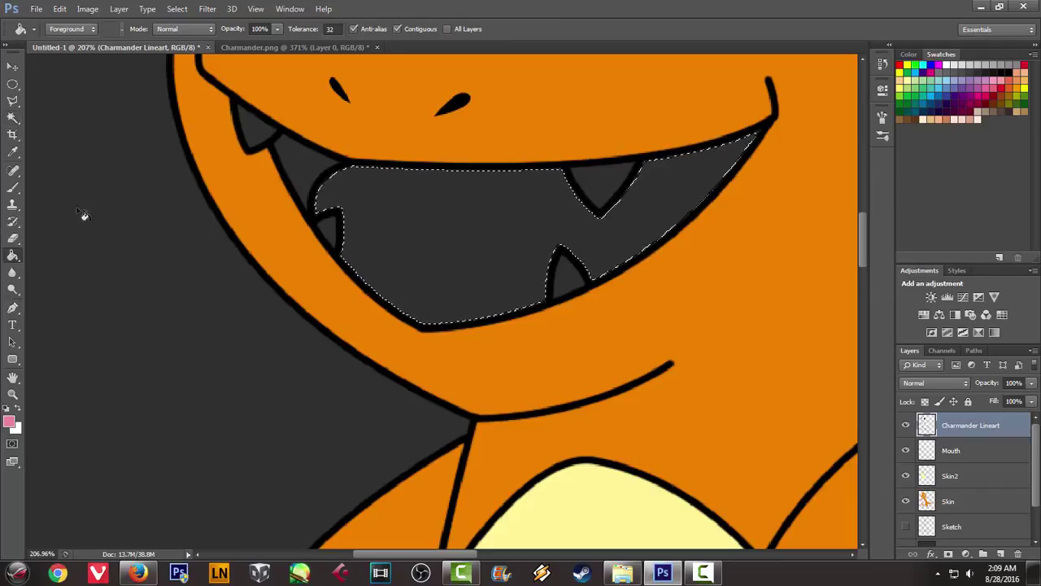
{"action": "left_click", "coordinate": [176, 9]}
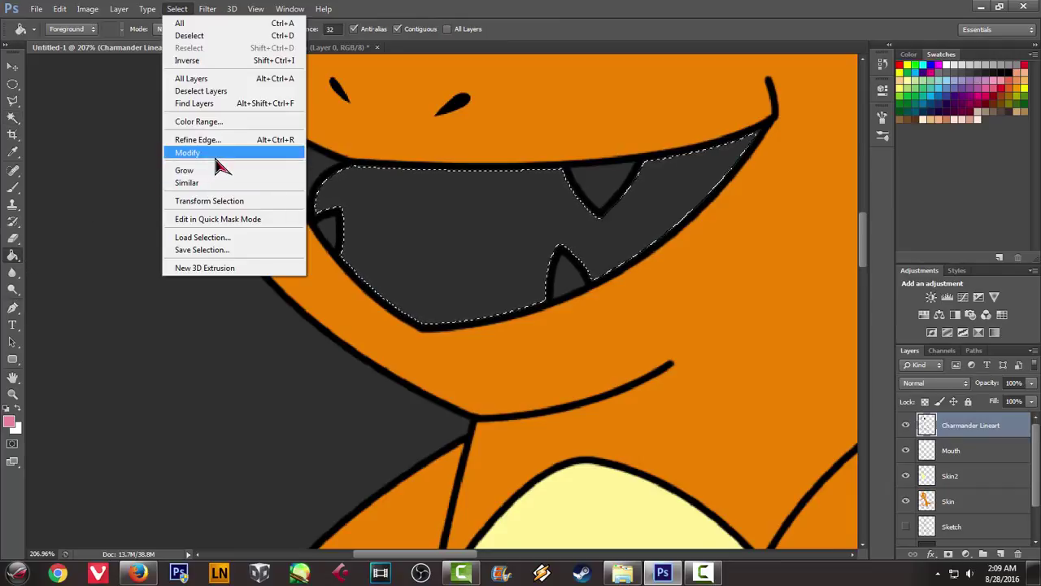
{"action": "mouse_move", "coordinate": [187, 153]}
{"action": "left_click", "coordinate": [140, 176]}
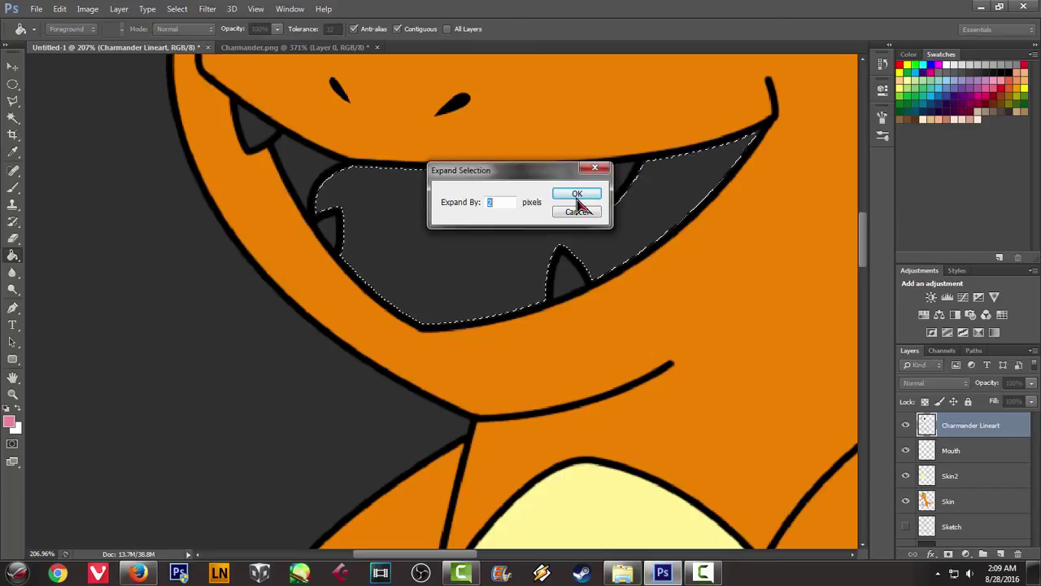
{"action": "left_click", "coordinate": [576, 196]}
{"action": "left_click", "coordinate": [950, 450]}
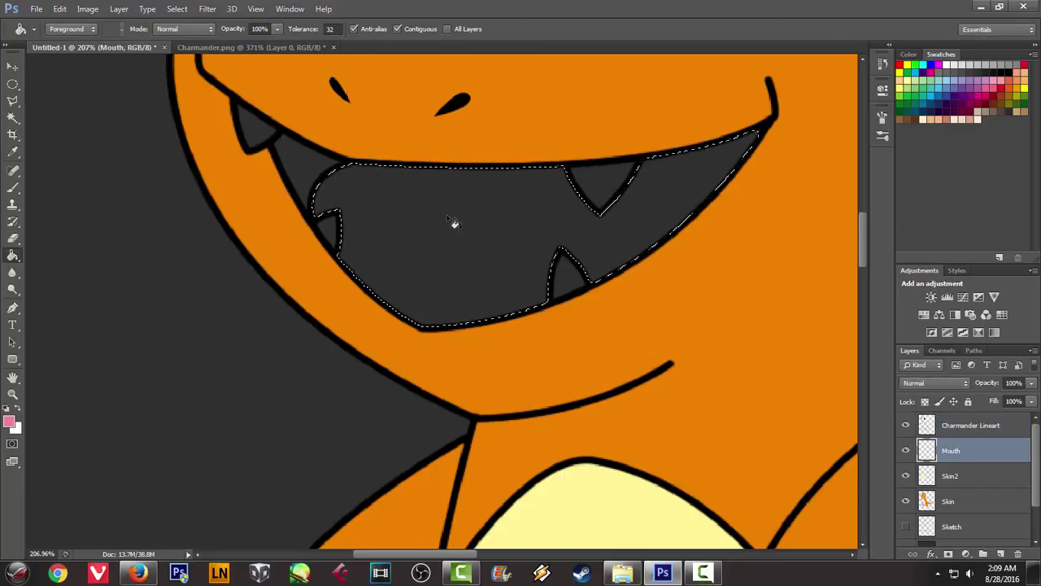
{"action": "left_click", "coordinate": [454, 225]}
{"action": "key", "text": "m"}
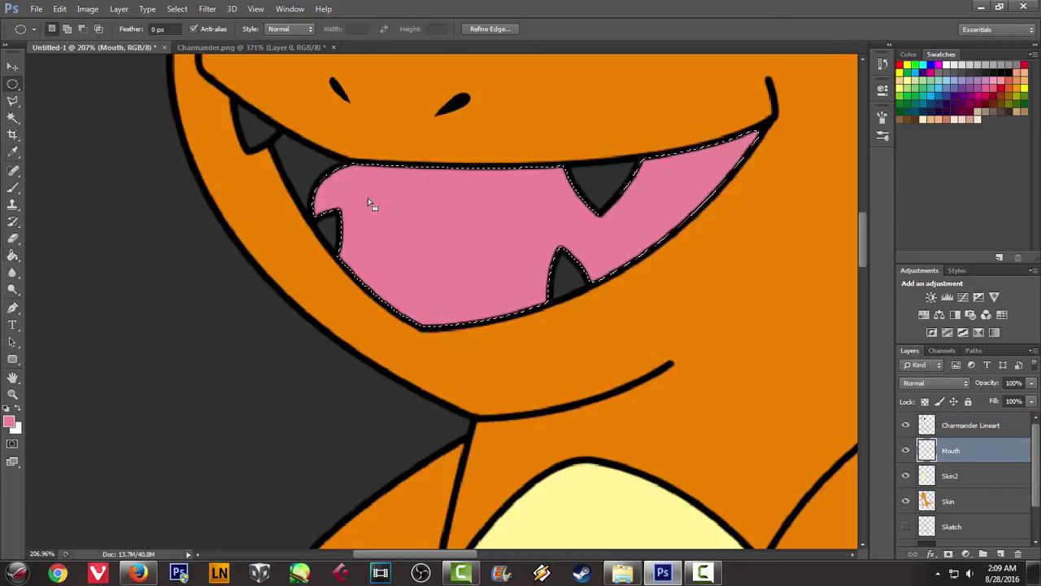
{"action": "left_click", "coordinate": [306, 160]}
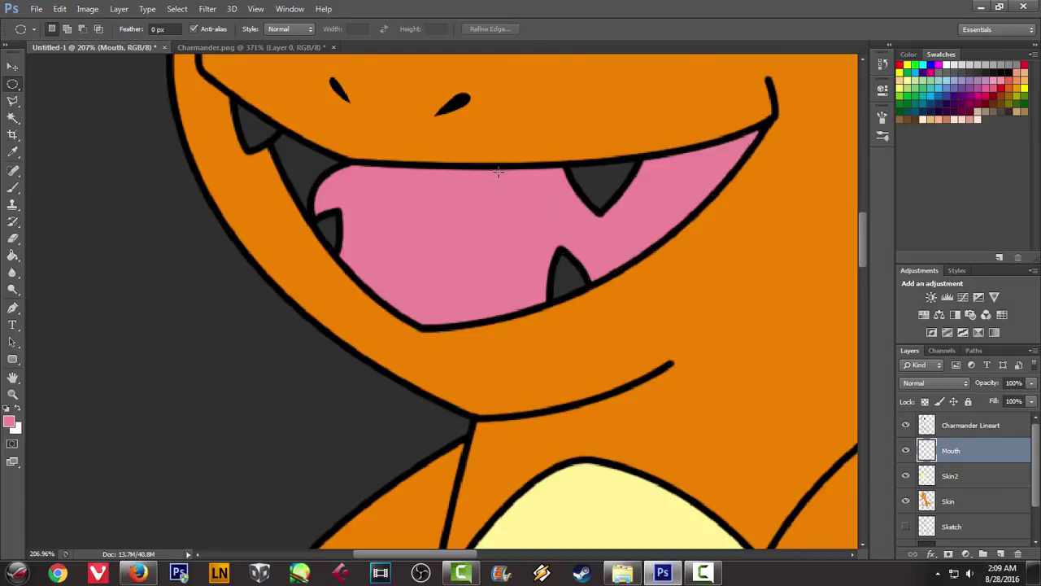
{"action": "left_click", "coordinate": [204, 47]}
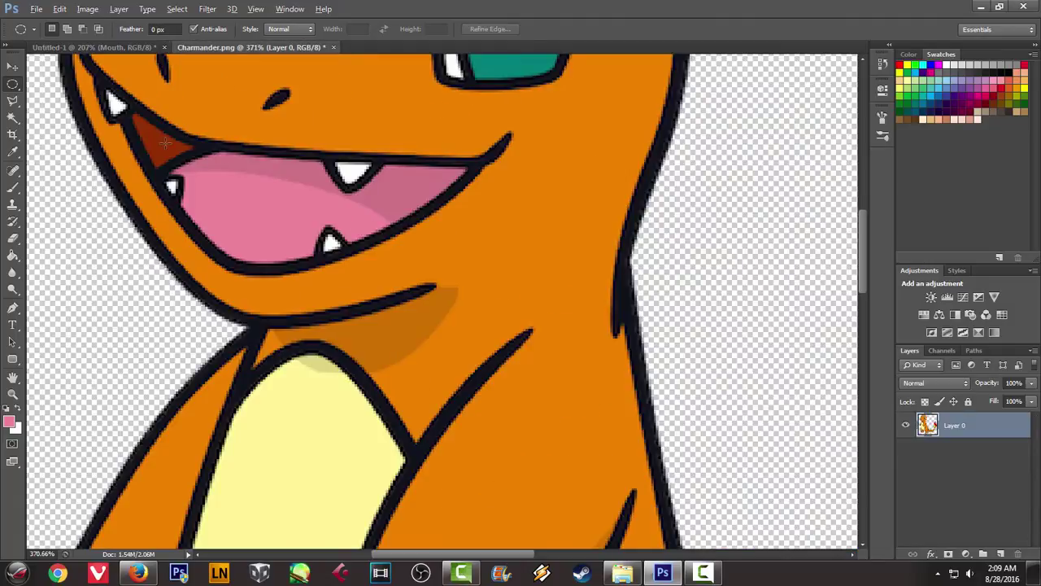
On Charmander Lineart, magic-wand select the dark gap at the mouth's left corner and expand it
{"action": "key", "text": "b"}
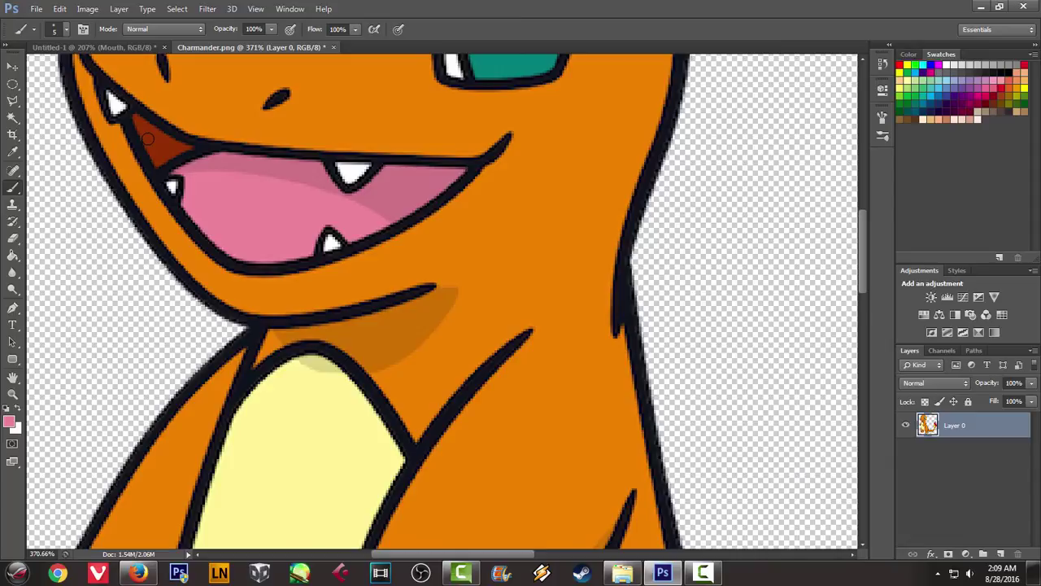
{"action": "left_click", "coordinate": [89, 47]}
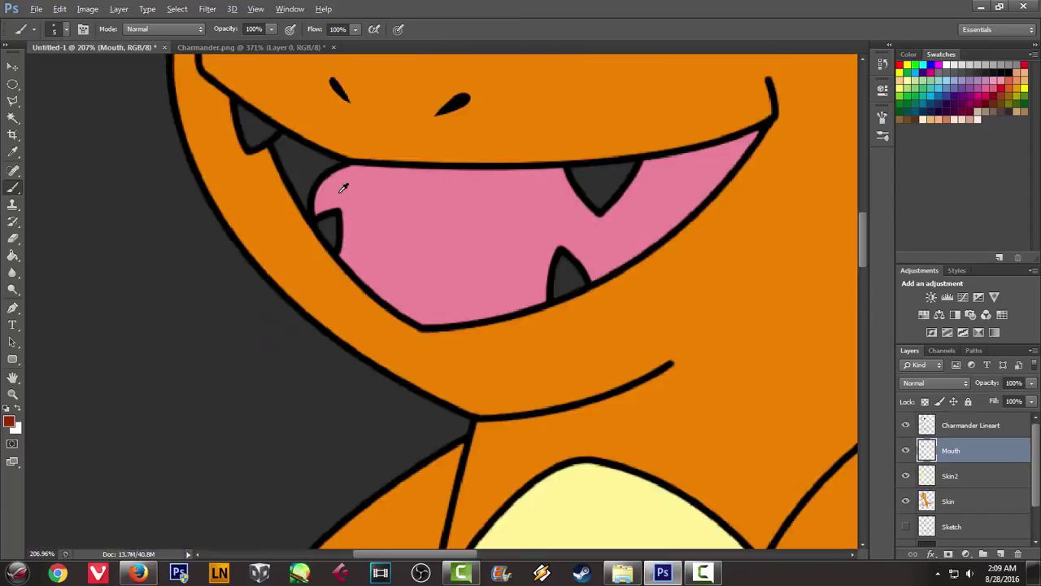
{"action": "left_click", "coordinate": [13, 118]}
{"action": "left_click", "coordinate": [934, 430]}
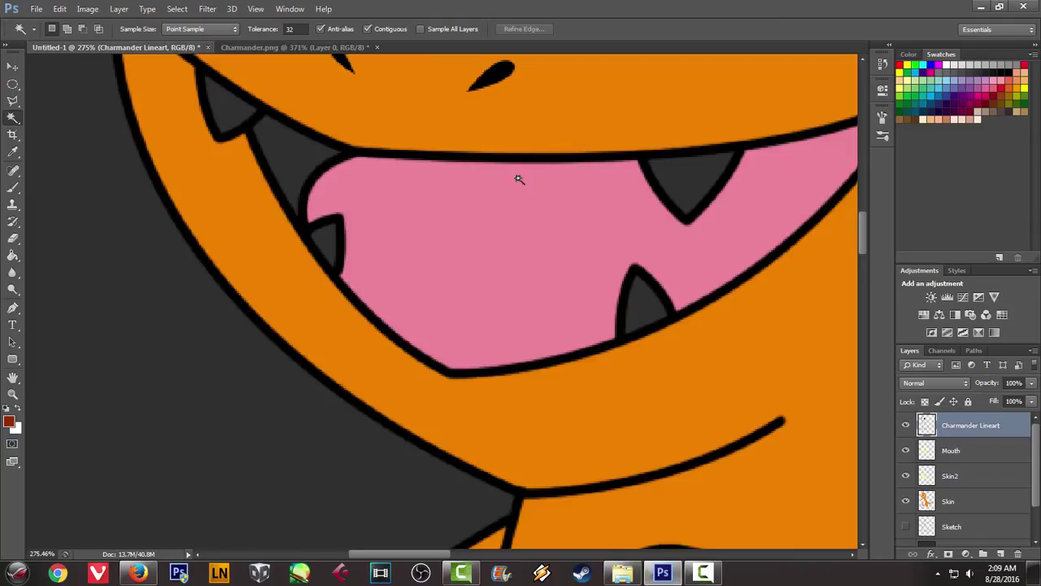
{"action": "left_click", "coordinate": [277, 154]}
{"action": "left_click", "coordinate": [207, 9]}
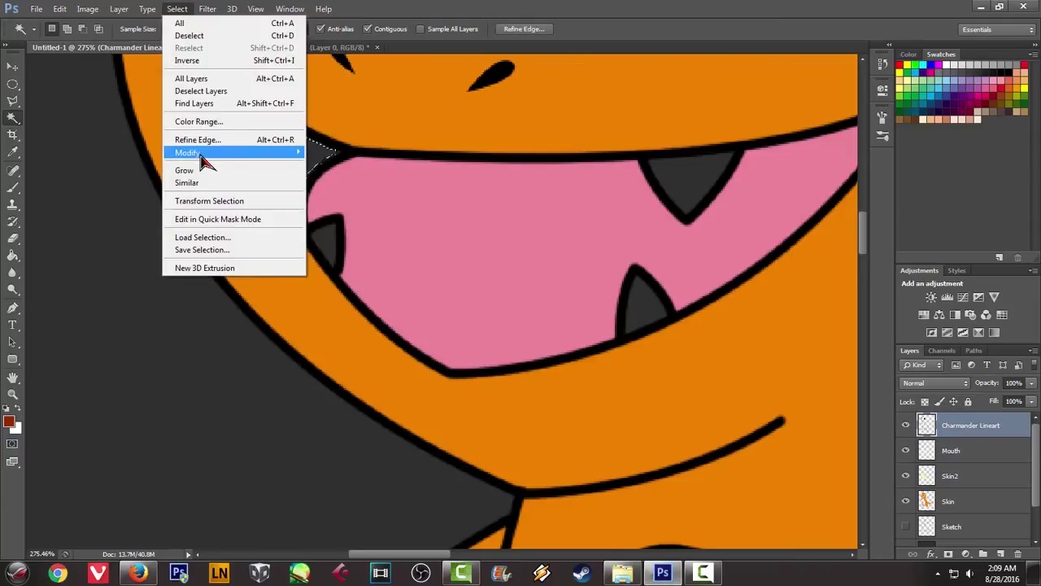
{"action": "mouse_move", "coordinate": [187, 152]}
{"action": "left_click", "coordinate": [107, 182]}
{"action": "left_click", "coordinate": [578, 193]}
Fill the mouth corner with dark red, deselect, and make the Sketch layer active
{"action": "left_click", "coordinate": [12, 257]}
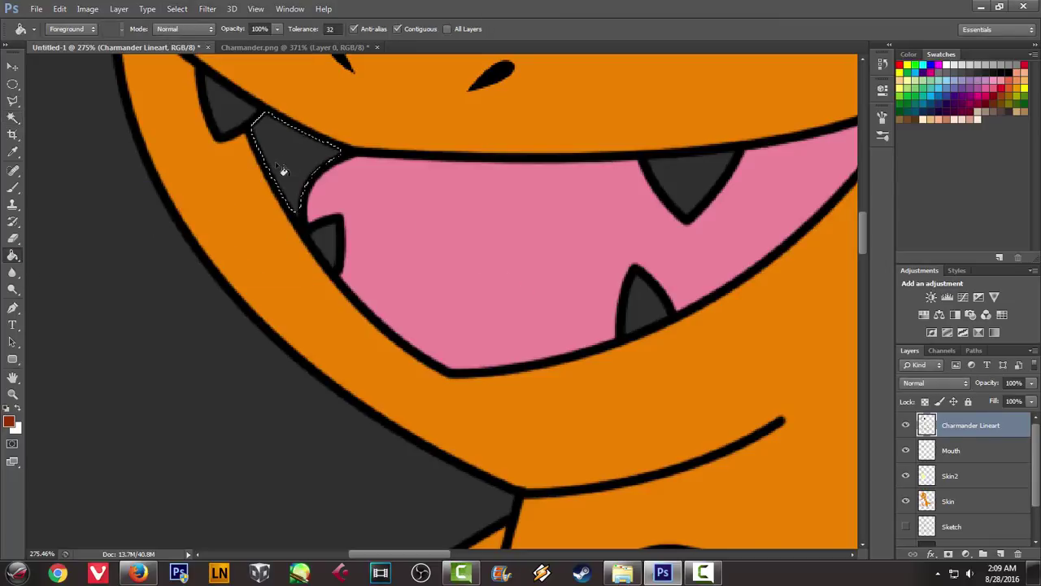
{"action": "left_click", "coordinate": [281, 168]}
{"action": "key", "text": "m"}
{"action": "key", "text": "ctrl+d"}
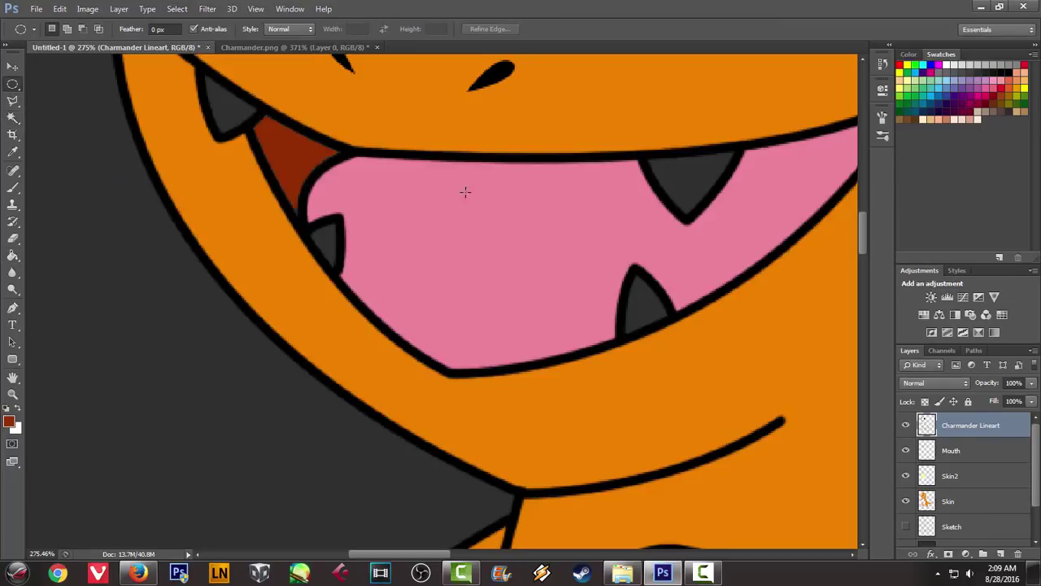
{"action": "scroll", "coordinate": [465, 193], "scroll_direction": "down", "scroll_amount": 4}
{"action": "scroll", "coordinate": [460, 185], "scroll_direction": "down", "scroll_amount": 4}
{"action": "scroll", "coordinate": [461, 187], "scroll_direction": "down", "scroll_amount": 2}
{"action": "scroll", "coordinate": [650, 251], "scroll_direction": "up", "scroll_amount": 3}
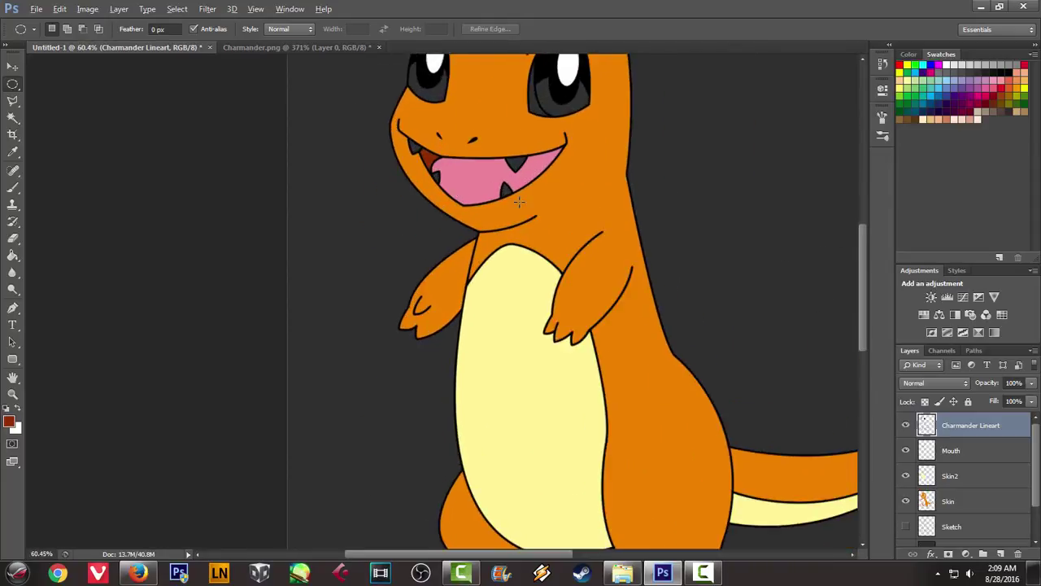
{"action": "left_click", "coordinate": [944, 527]}
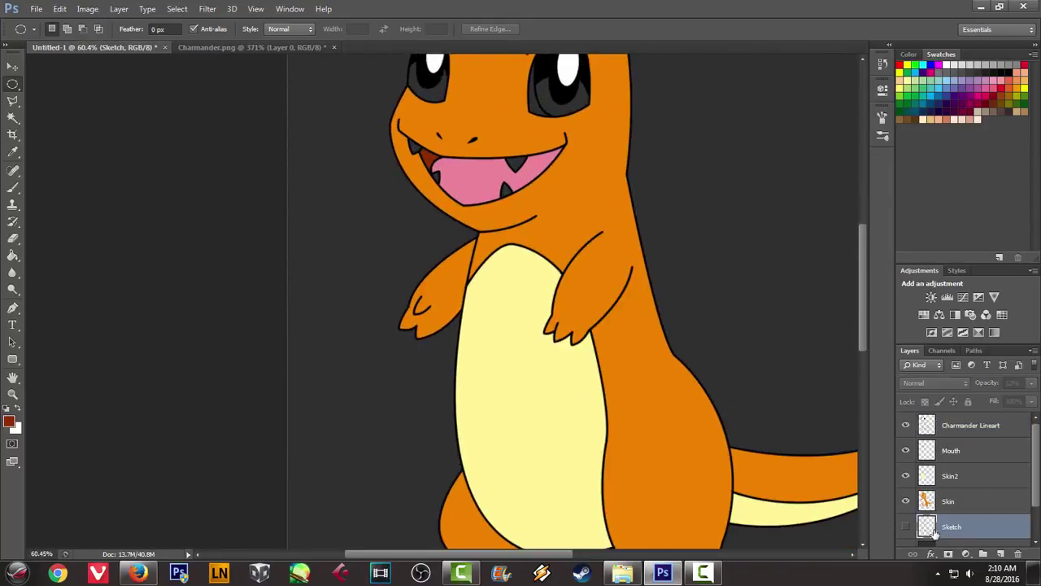
Add a new layer named 'Fangs and Claws' above Sketch
{"action": "key", "text": "ctrl+shift+n"}
{"action": "key", "text": "Return"}
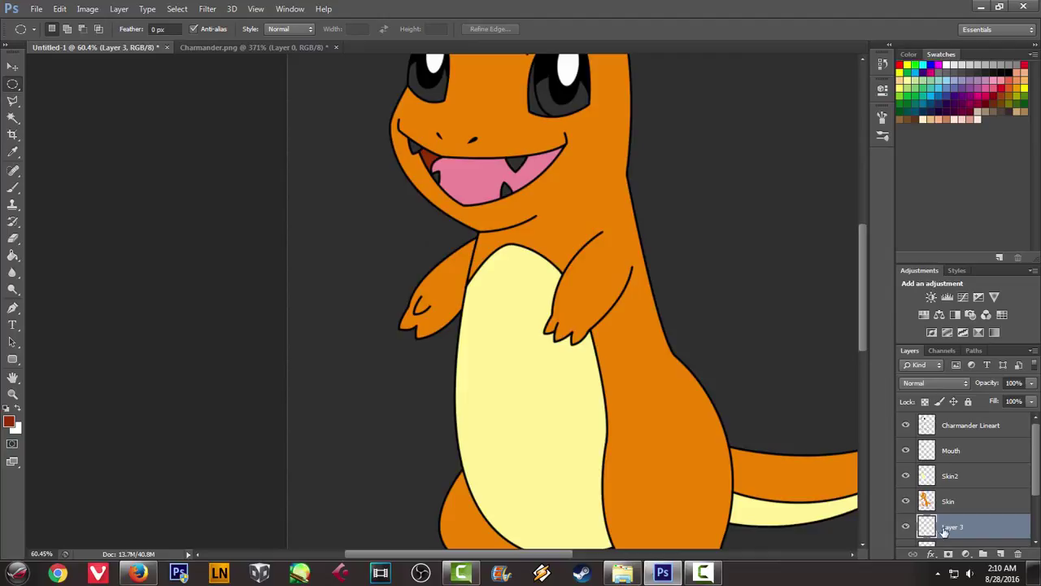
{"action": "type", "text": "F"}
{"action": "type", "text": "s"}
{"action": "key", "text": "Return"}
{"action": "scroll", "coordinate": [570, 244], "scroll_direction": "up", "scroll_amount": 2}
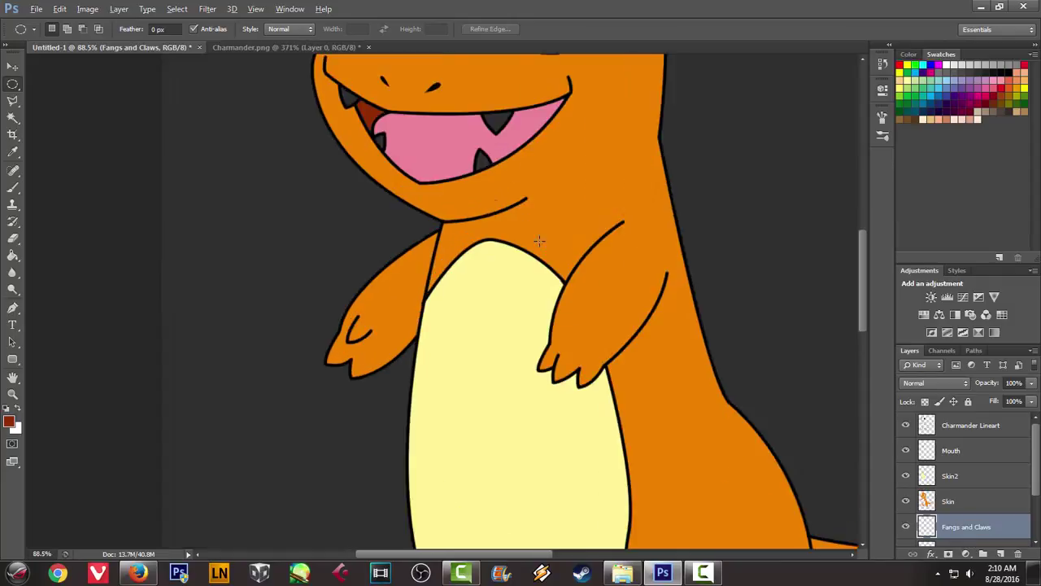
{"action": "scroll", "coordinate": [488, 195], "scroll_direction": "up", "scroll_amount": 2}
{"action": "scroll", "coordinate": [423, 147], "scroll_direction": "up", "scroll_amount": 2}
{"action": "scroll", "coordinate": [358, 110], "scroll_direction": "up", "scroll_amount": 2}
{"action": "scroll", "coordinate": [358, 110], "scroll_direction": "up", "scroll_amount": 1}
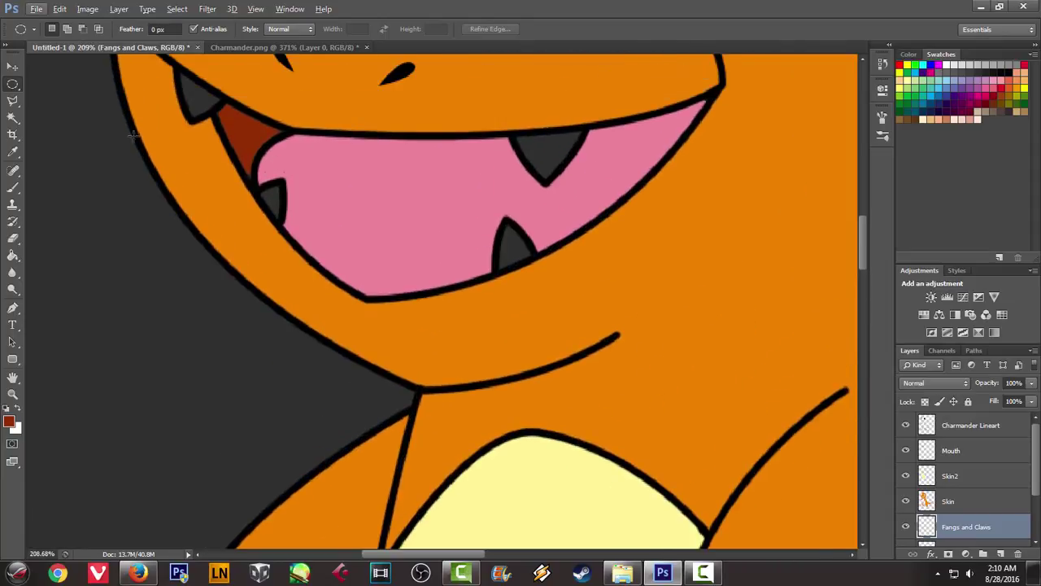
On Charmander Lineart, magic-wand select all four fangs
{"action": "left_click", "coordinate": [12, 118]}
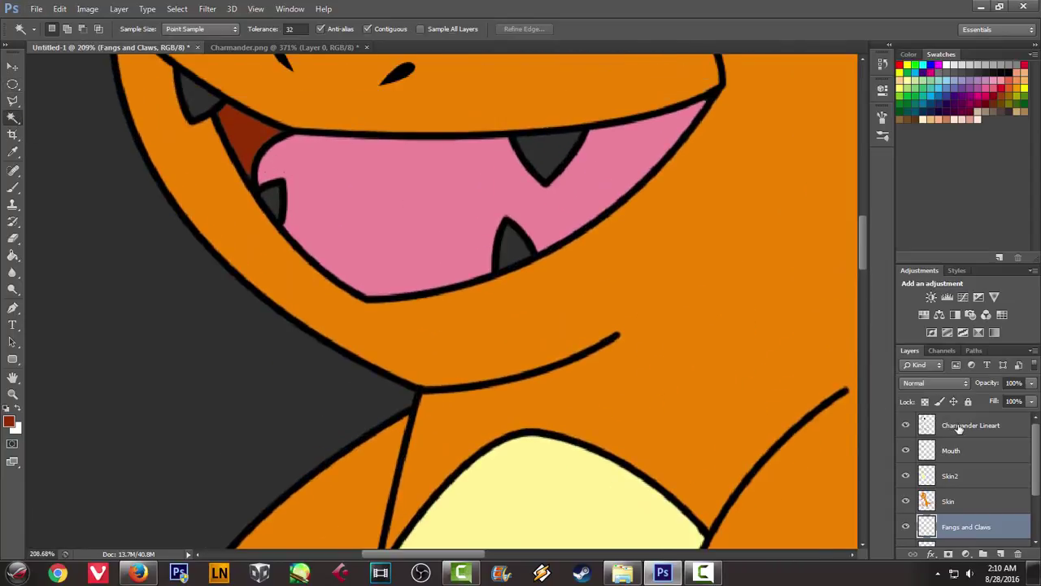
{"action": "left_click", "coordinate": [960, 428]}
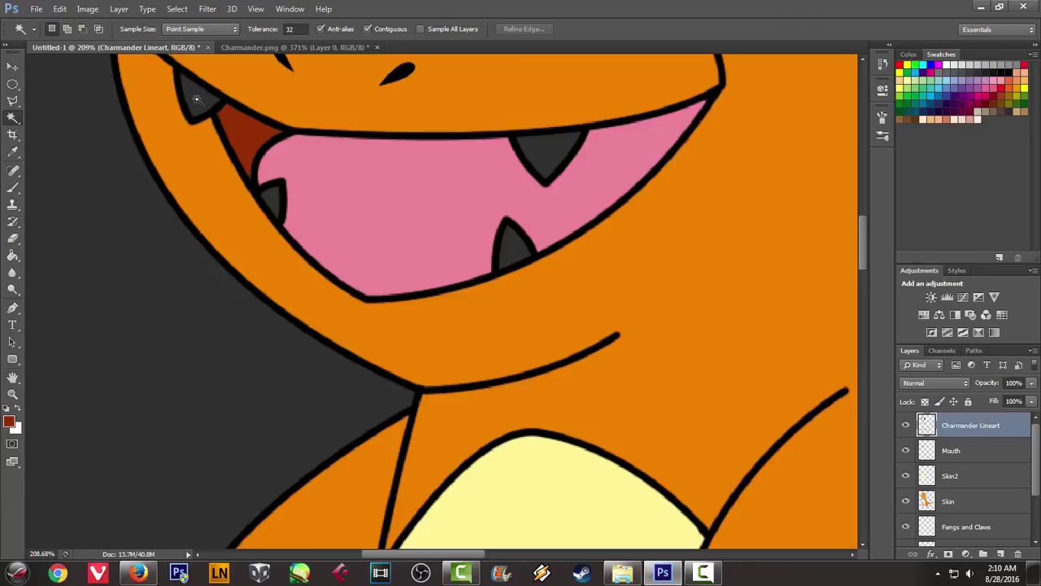
{"action": "left_click", "coordinate": [191, 95]}
{"action": "left_click", "coordinate": [548, 154], "text": "shift"}
{"action": "left_click", "coordinate": [513, 243], "text": "shift"}
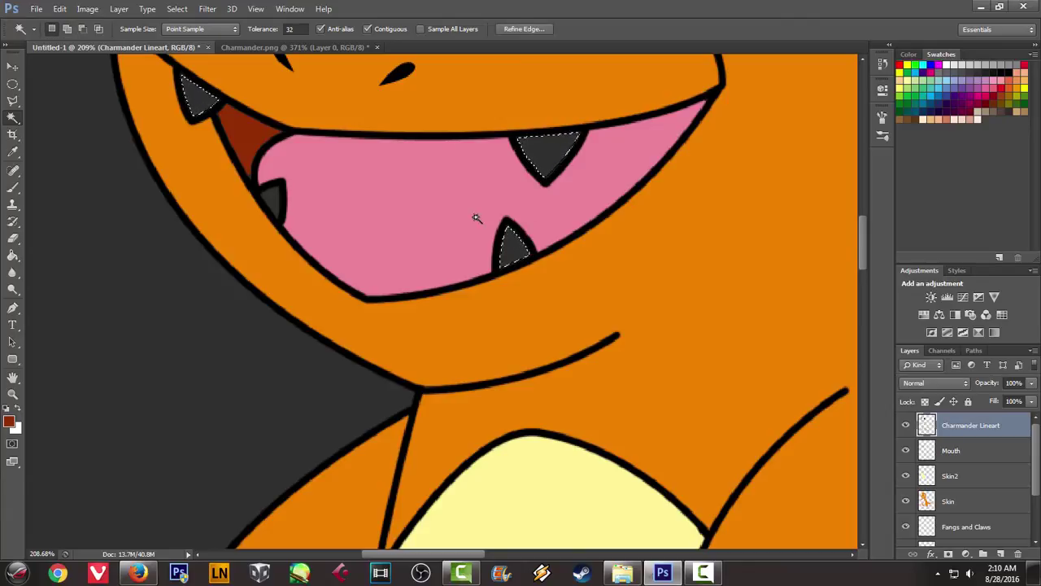
{"action": "left_click", "coordinate": [278, 202], "text": "shift"}
Add the three claws on each foot to the fang selection
{"action": "key", "text": "ctrl+h"}
{"action": "scroll", "coordinate": [278, 290], "scroll_direction": "down", "scroll_amount": 5}
{"action": "scroll", "coordinate": [298, 296], "scroll_direction": "down", "scroll_amount": 3}
{"action": "scroll", "coordinate": [349, 275], "scroll_direction": "down", "scroll_amount": 3}
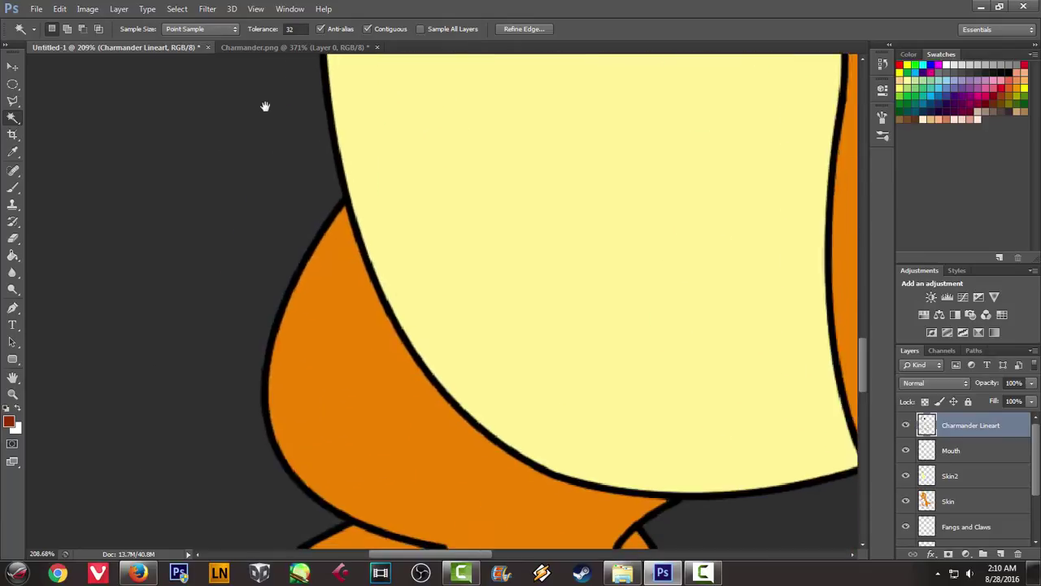
{"action": "scroll", "coordinate": [265, 105], "scroll_direction": "down", "scroll_amount": 5}
{"action": "scroll", "coordinate": [280, 183], "scroll_direction": "down", "scroll_amount": 3}
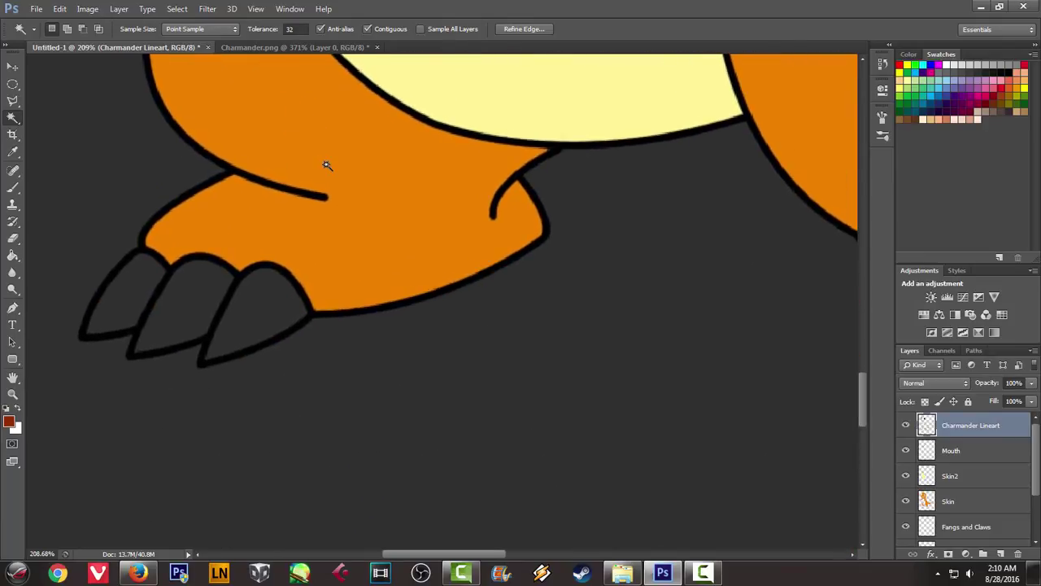
{"action": "left_click", "coordinate": [134, 291], "text": "shift"}
{"action": "left_click", "coordinate": [199, 303], "text": "shift"}
{"action": "left_click", "coordinate": [269, 312], "text": "shift"}
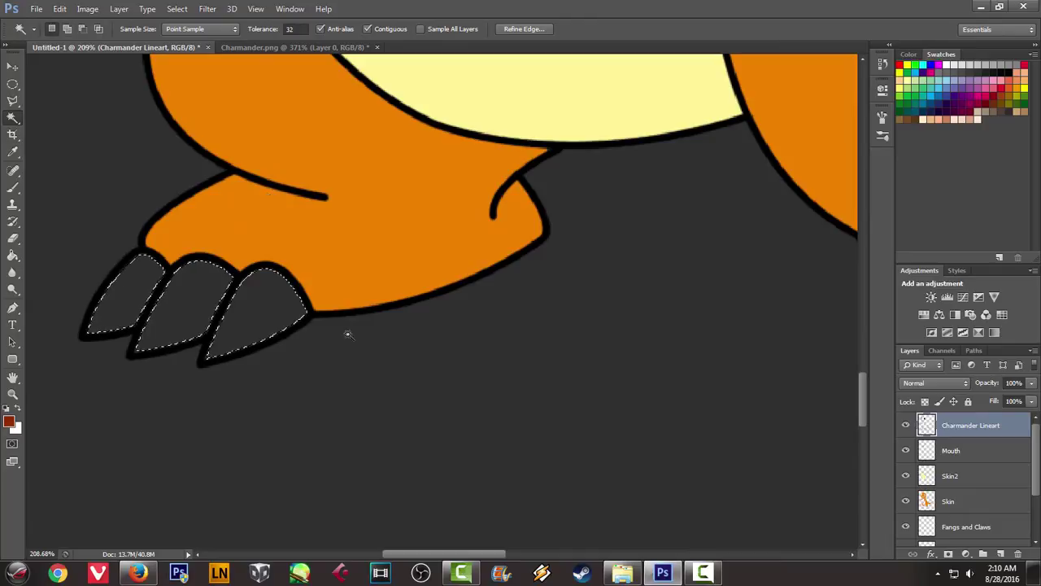
{"action": "left_click_drag", "start_coordinate": [469, 282], "coordinate": [209, 279]}
{"action": "scroll", "coordinate": [209, 301], "scroll_direction": "right", "scroll_amount": 3}
{"action": "scroll", "coordinate": [196, 374], "scroll_direction": "right", "scroll_amount": 3}
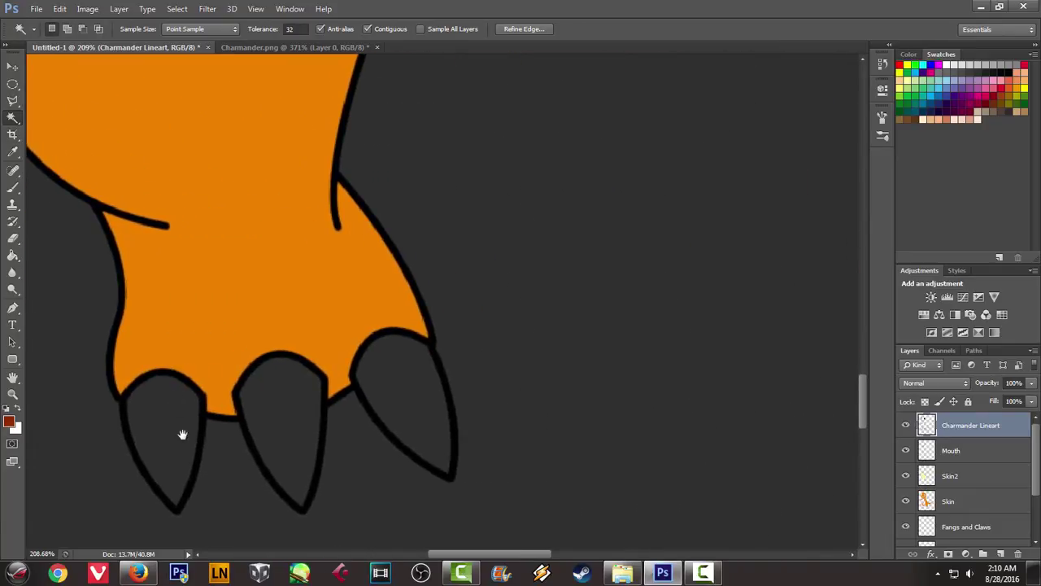
{"action": "left_click", "coordinate": [166, 428], "text": "shift"}
{"action": "left_click", "coordinate": [252, 431], "text": "shift"}
{"action": "left_click", "coordinate": [374, 402], "text": "shift"}
Make the Fangs and Claws layer active and expand the selection
{"action": "scroll", "coordinate": [274, 339], "scroll_direction": "down", "scroll_amount": 4}
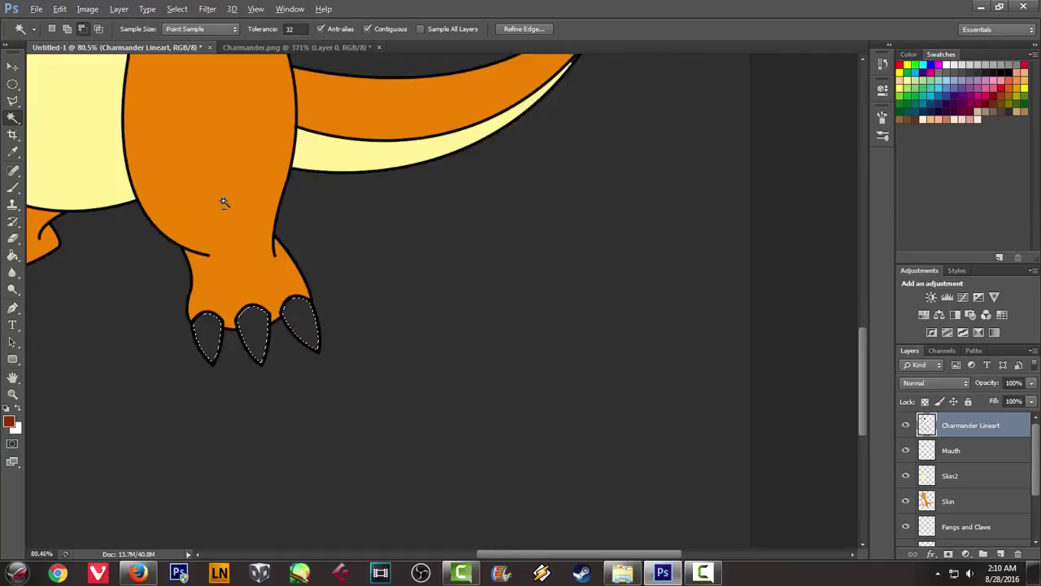
{"action": "scroll", "coordinate": [223, 203], "scroll_direction": "down", "scroll_amount": 2}
{"action": "scroll", "coordinate": [407, 314], "scroll_direction": "up", "scroll_amount": 5}
{"action": "scroll", "coordinate": [406, 314], "scroll_direction": "left", "scroll_amount": 5}
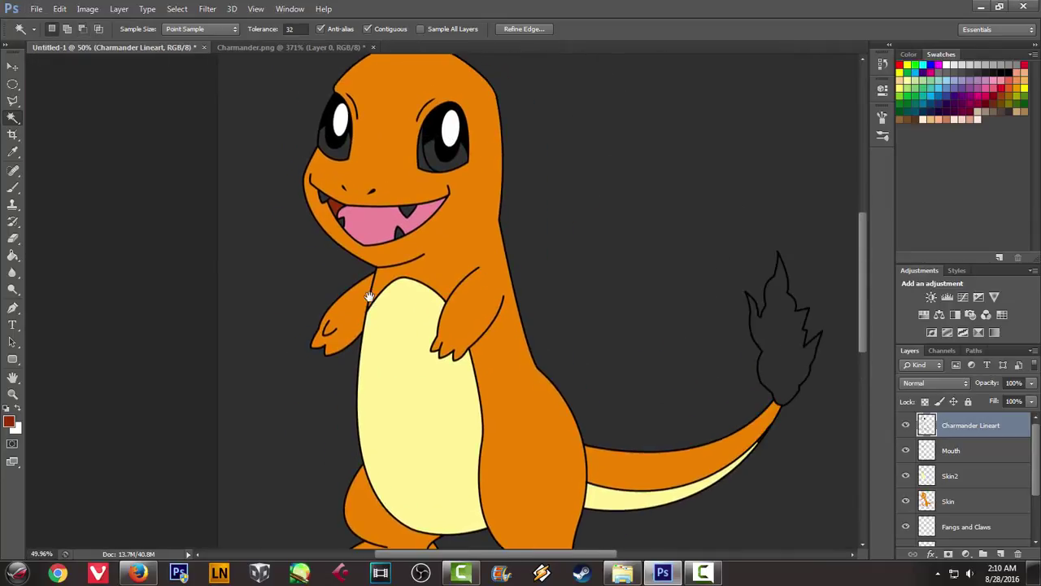
{"action": "scroll", "coordinate": [943, 484], "scroll_direction": "down", "scroll_amount": 1}
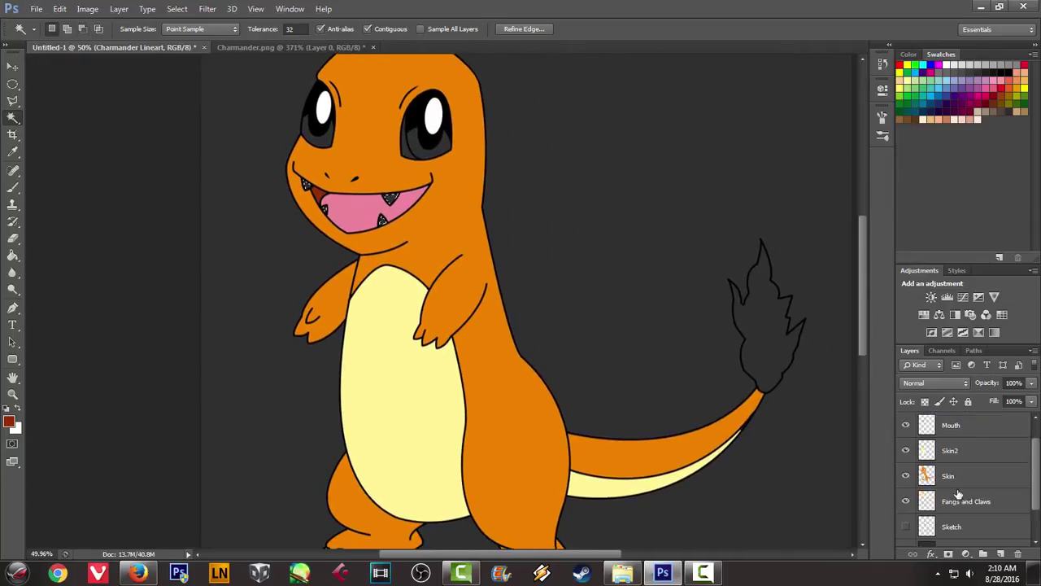
{"action": "scroll", "coordinate": [952, 500], "scroll_direction": "down", "scroll_amount": 2}
{"action": "left_click", "coordinate": [946, 463]}
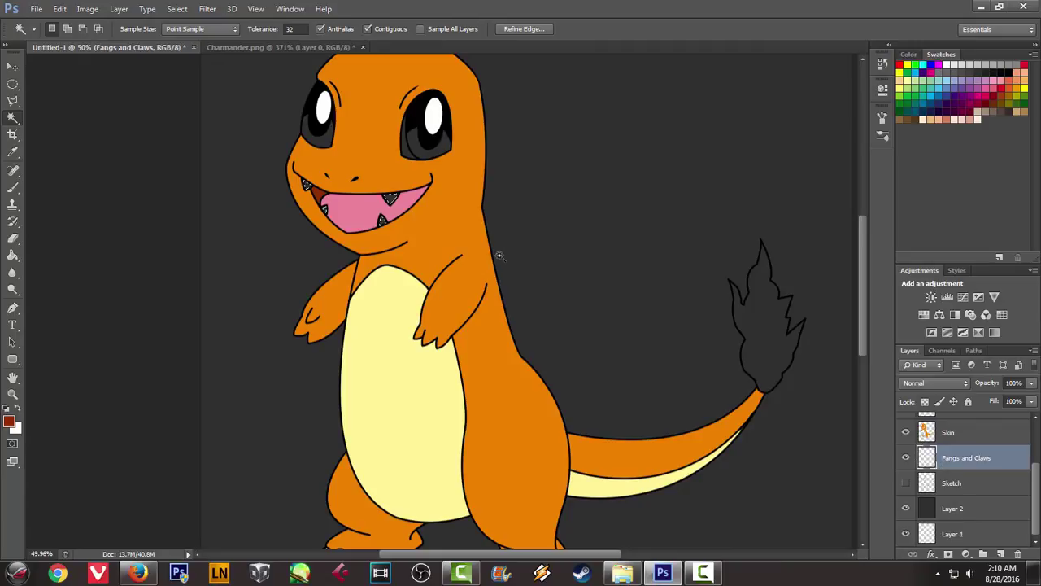
{"action": "left_click", "coordinate": [207, 9]}
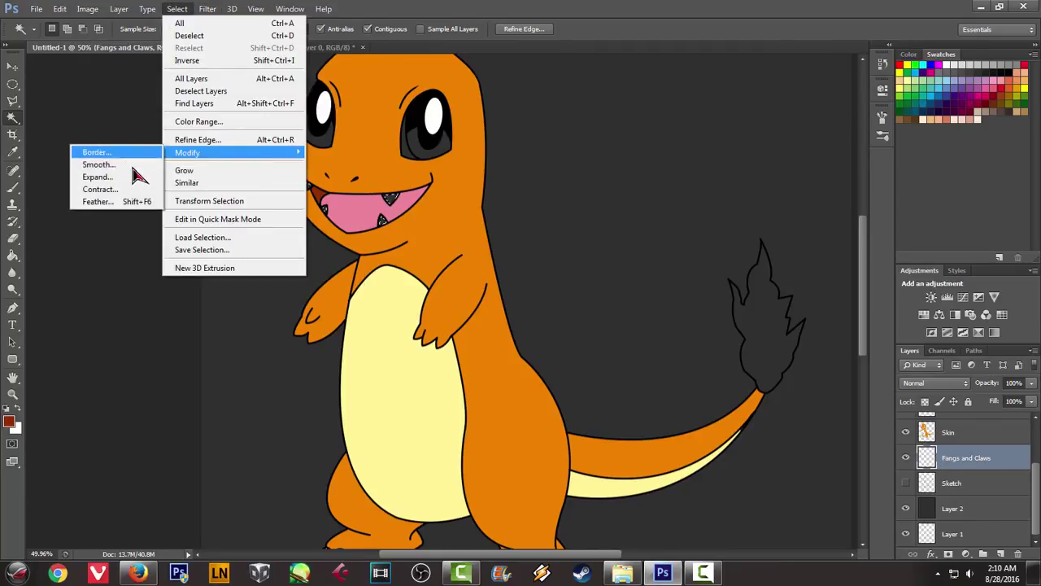
{"action": "mouse_move", "coordinate": [188, 152]}
{"action": "left_click", "coordinate": [96, 176]}
{"action": "left_click", "coordinate": [578, 196]}
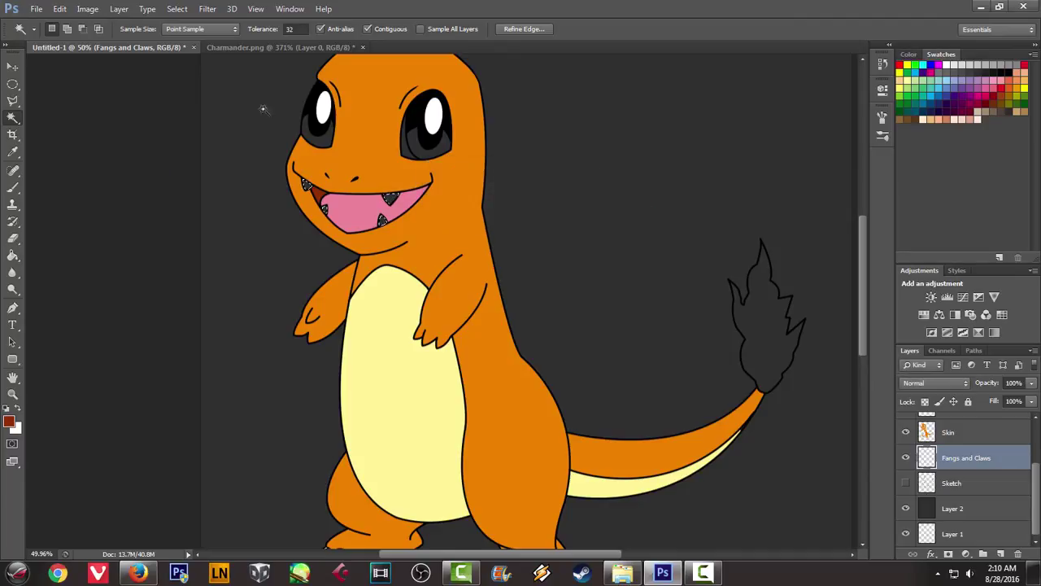
Paint-bucket the fangs and claws white, undoing an accidental red-brown fill
{"action": "left_click", "coordinate": [13, 255]}
{"action": "scroll", "coordinate": [336, 184], "scroll_direction": "up", "scroll_amount": 3}
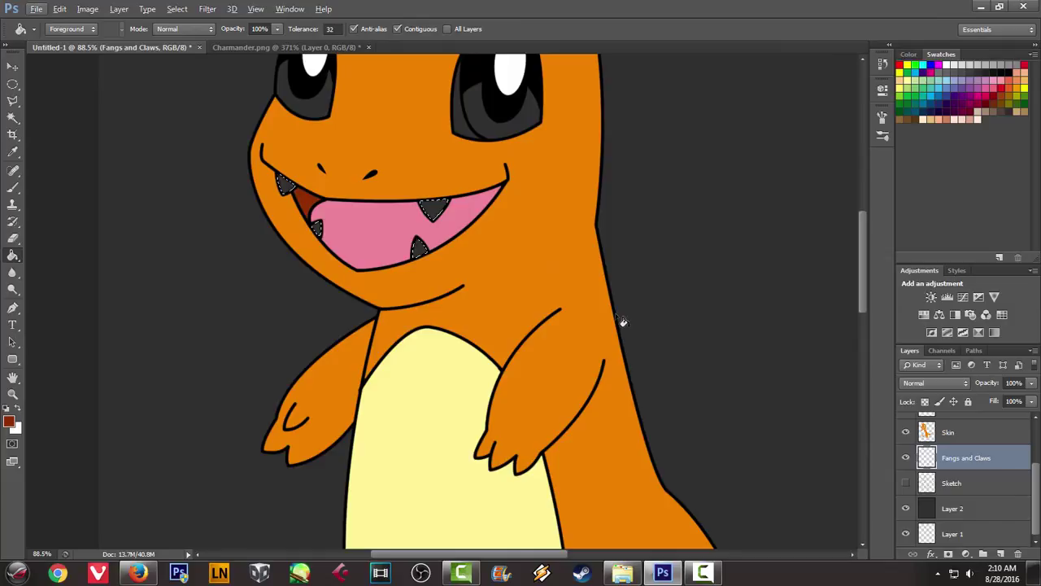
{"action": "left_click", "coordinate": [417, 247]}
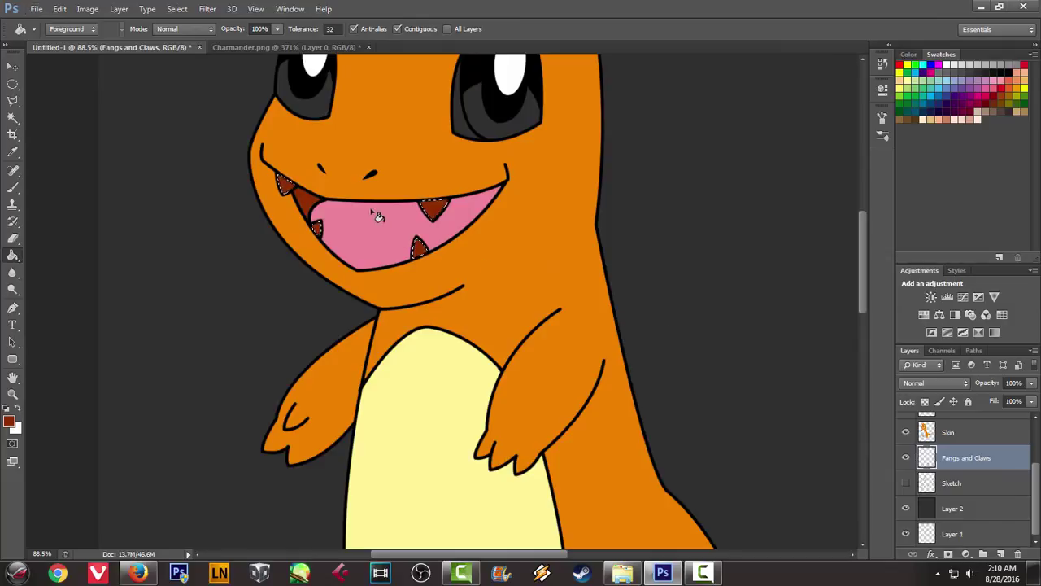
{"action": "key", "text": "ctrl+z"}
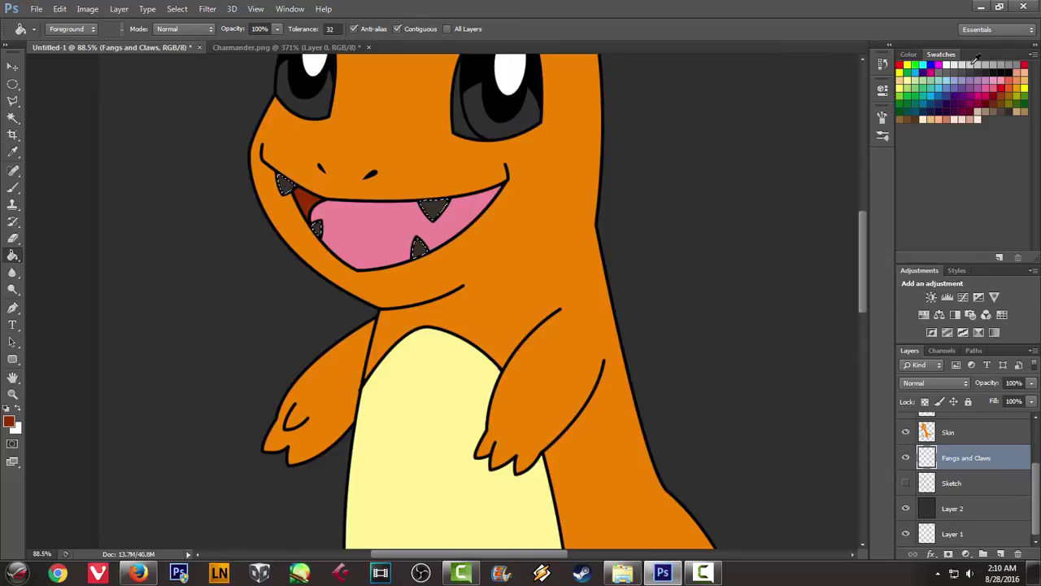
{"action": "left_click", "coordinate": [948, 64]}
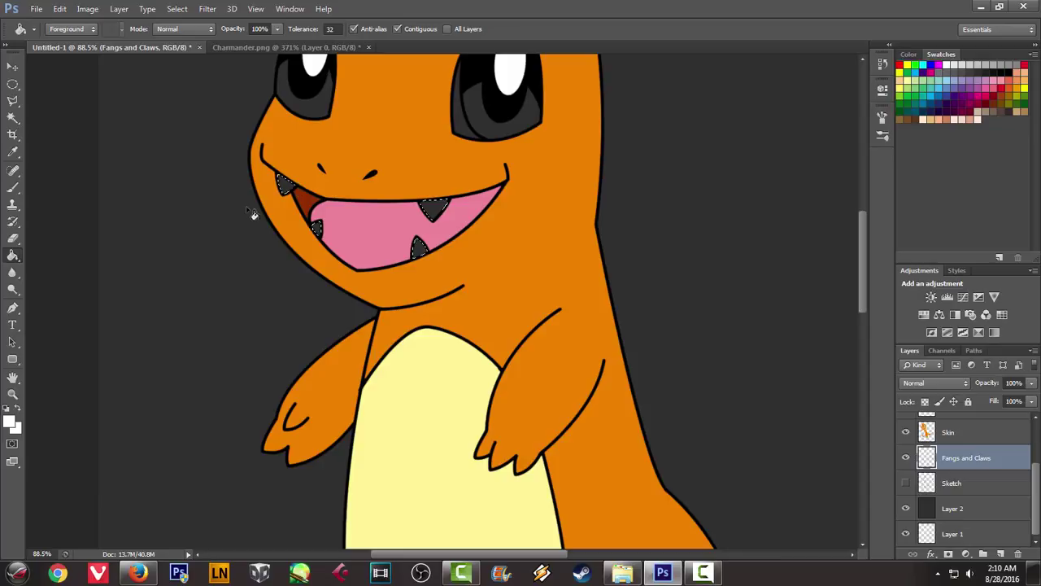
{"action": "left_click", "coordinate": [289, 187]}
{"action": "key", "text": "m"}
{"action": "scroll", "coordinate": [168, 190], "scroll_direction": "down", "scroll_amount": 2}
{"action": "scroll", "coordinate": [172, 191], "scroll_direction": "down", "scroll_amount": 3}
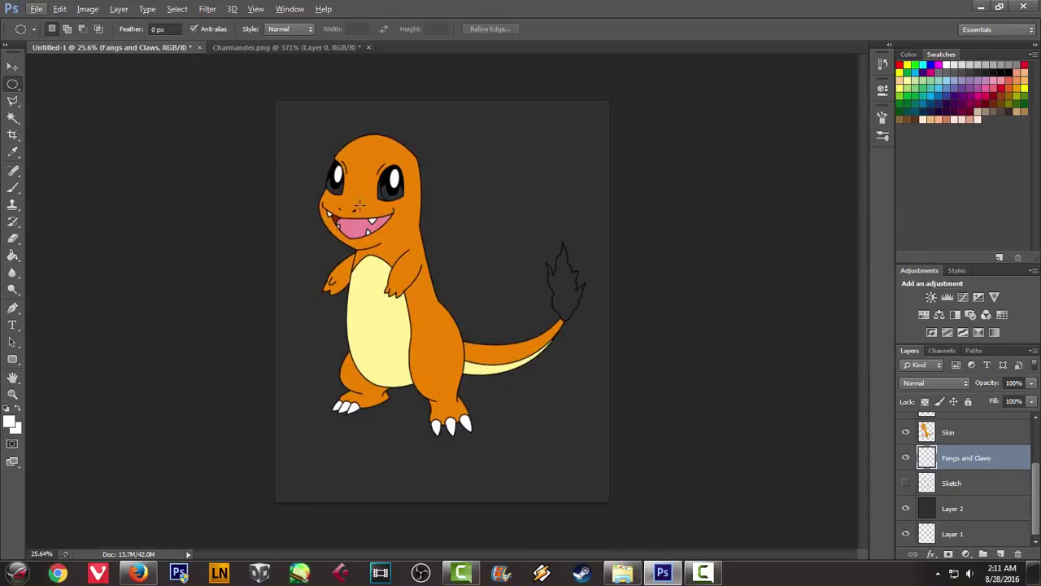
Add a new layer named Eyes above the Mouth layer
{"action": "scroll", "coordinate": [369, 210], "scroll_direction": "up", "scroll_amount": 2}
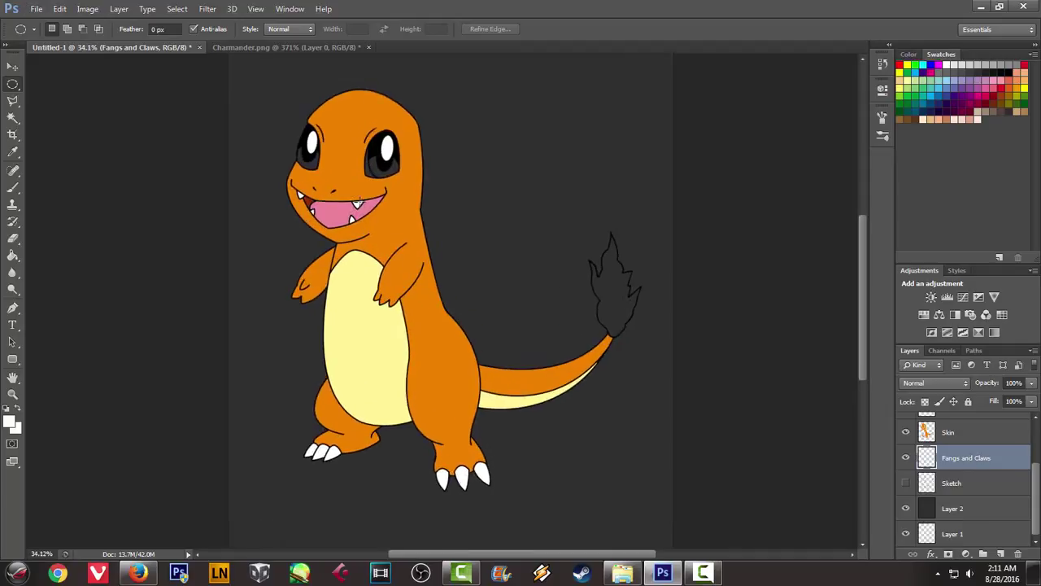
{"action": "scroll", "coordinate": [373, 213], "scroll_direction": "down", "scroll_amount": 1}
{"action": "scroll", "coordinate": [519, 256], "scroll_direction": "up", "scroll_amount": 1}
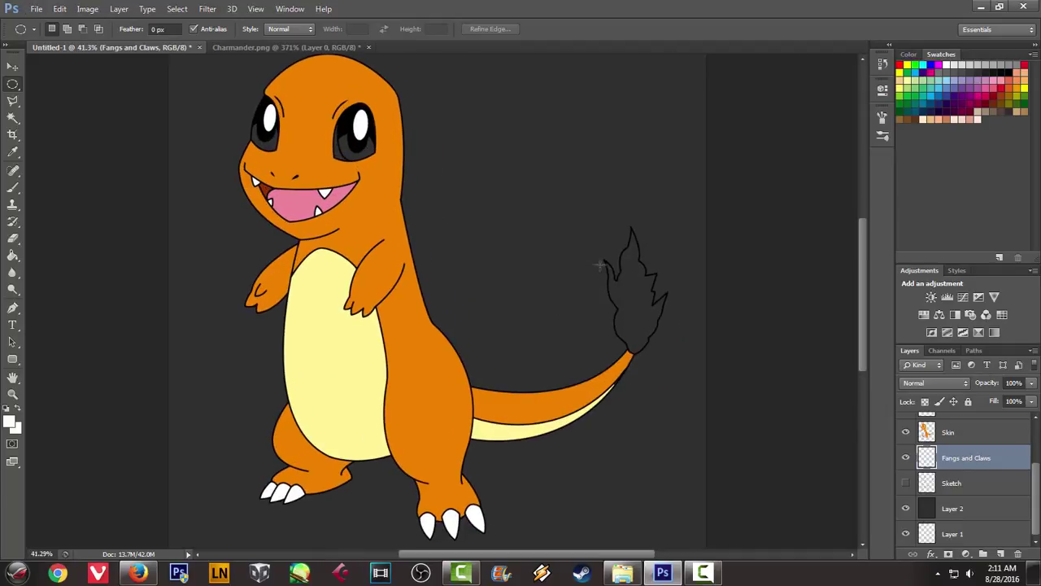
{"action": "scroll", "coordinate": [951, 462], "scroll_direction": "up", "scroll_amount": 2}
{"action": "left_click", "coordinate": [936, 445]}
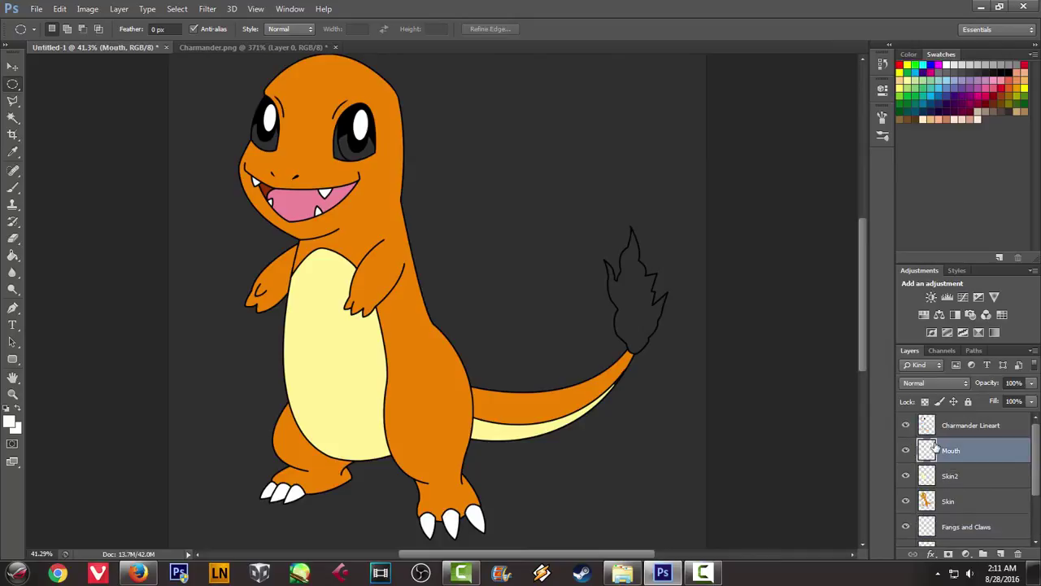
{"action": "key", "text": "ctrl+shift+n"}
{"action": "key", "text": "Return"}
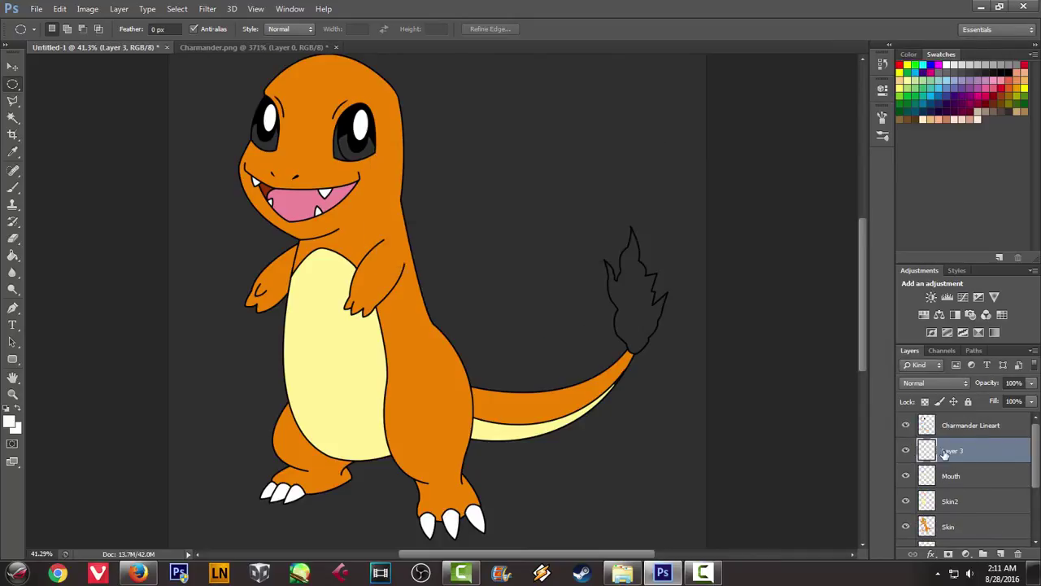
{"action": "double_click", "coordinate": [952, 452]}
{"action": "type", "text": "Eyes"}
{"action": "key", "text": "Return"}
Sample the teal iris colour from the Charmander.png reference with the Brush
{"action": "scroll", "coordinate": [372, 322], "scroll_direction": "up", "scroll_amount": 2}
{"action": "scroll", "coordinate": [374, 269], "scroll_direction": "up", "scroll_amount": 2}
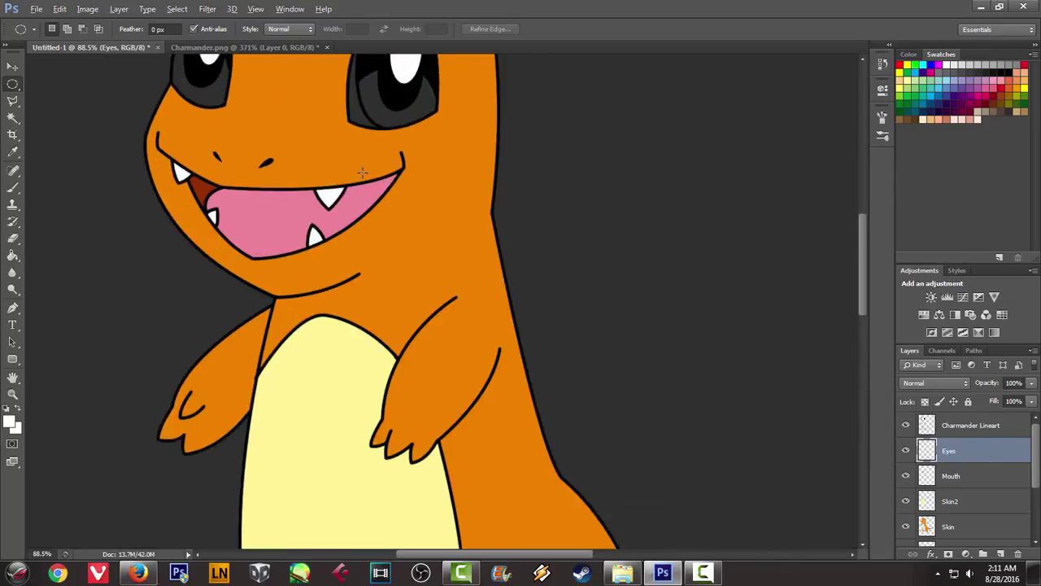
{"action": "scroll", "coordinate": [376, 212], "scroll_direction": "up", "scroll_amount": 2}
{"action": "scroll", "coordinate": [381, 146], "scroll_direction": "up", "scroll_amount": 1}
{"action": "scroll", "coordinate": [382, 110], "scroll_direction": "up", "scroll_amount": 3}
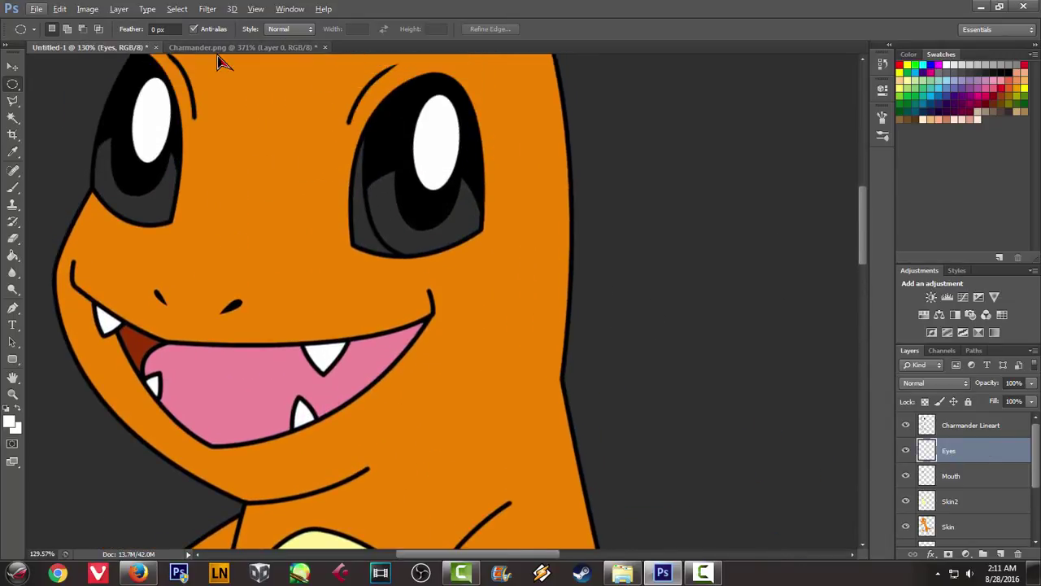
{"action": "left_click", "coordinate": [244, 48]}
{"action": "scroll", "coordinate": [344, 106], "scroll_direction": "up", "scroll_amount": 1}
{"action": "scroll", "coordinate": [344, 107], "scroll_direction": "up", "scroll_amount": 2}
{"action": "scroll", "coordinate": [343, 109], "scroll_direction": "up", "scroll_amount": 2}
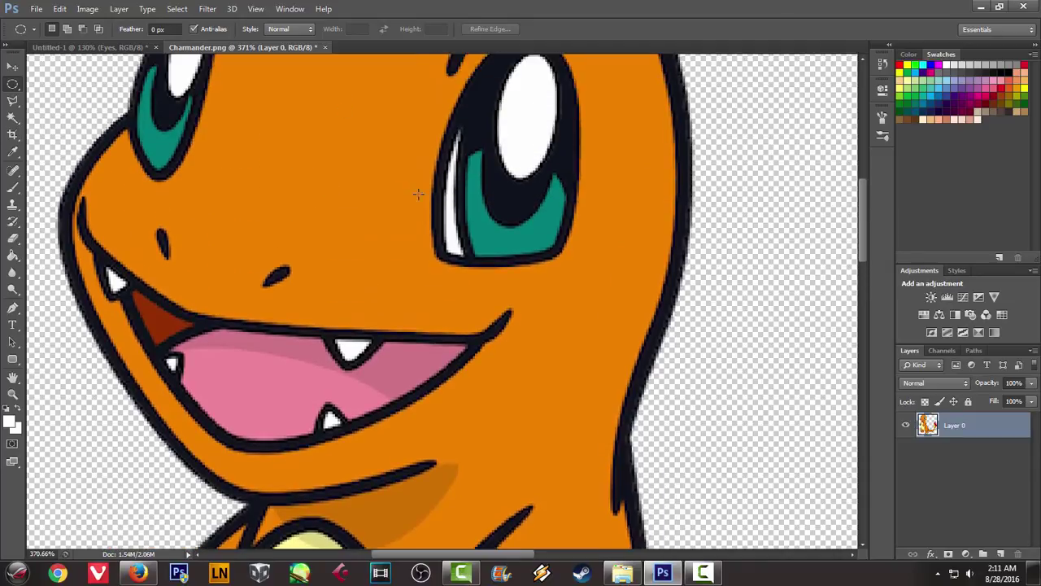
{"action": "key", "text": "b"}
{"action": "left_click", "coordinate": [483, 231], "text": "alt"}
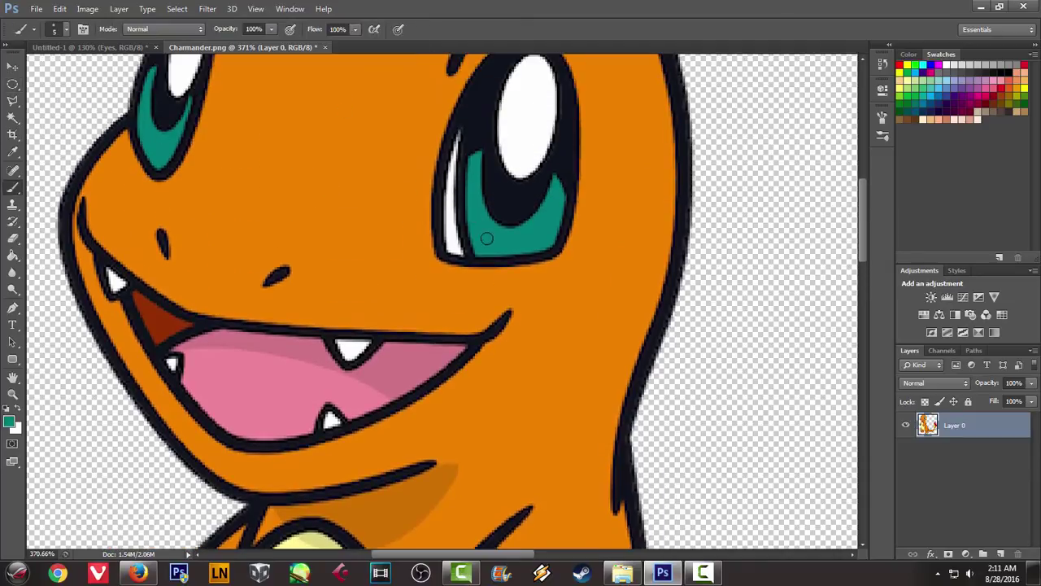
Back in Untitled-1, activate Charmander Lineart with the Magic Wand ready
{"action": "left_click", "coordinate": [111, 48]}
{"action": "scroll", "coordinate": [476, 200], "scroll_direction": "up", "scroll_amount": 3}
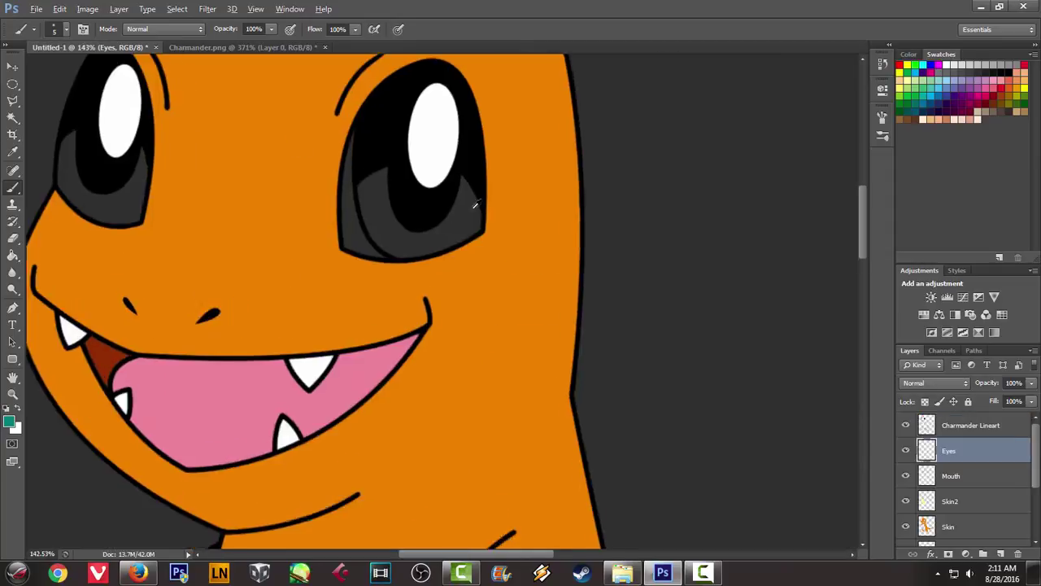
{"action": "key", "text": "alt+bracketright"}
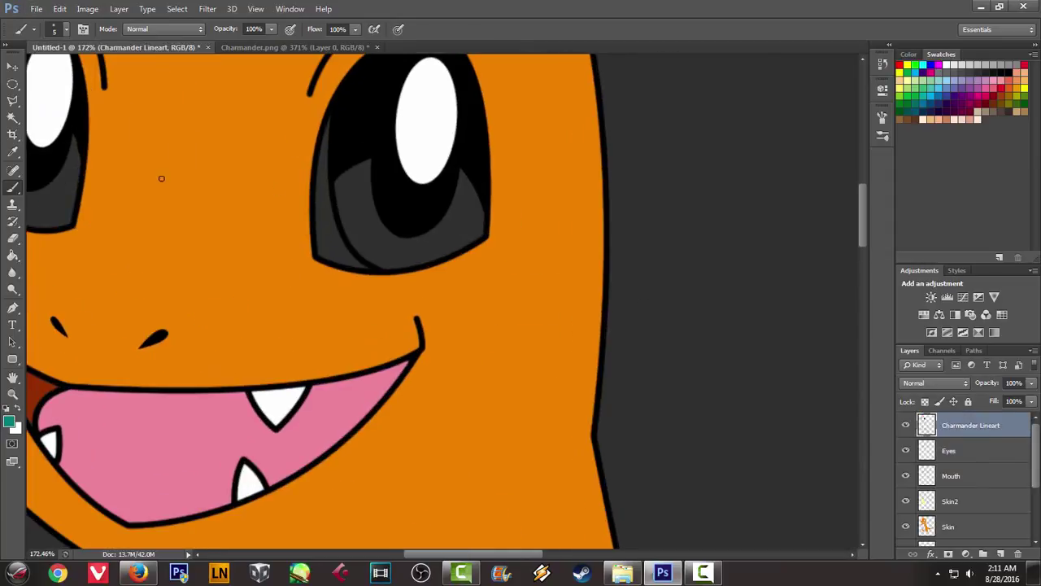
{"action": "left_click", "coordinate": [12, 118]}
Select both eyes' grey irises and expand the selection by 1 px
{"action": "left_click", "coordinate": [396, 246]}
{"action": "left_click_drag", "start_coordinate": [146, 176], "coordinate": [379, 239]}
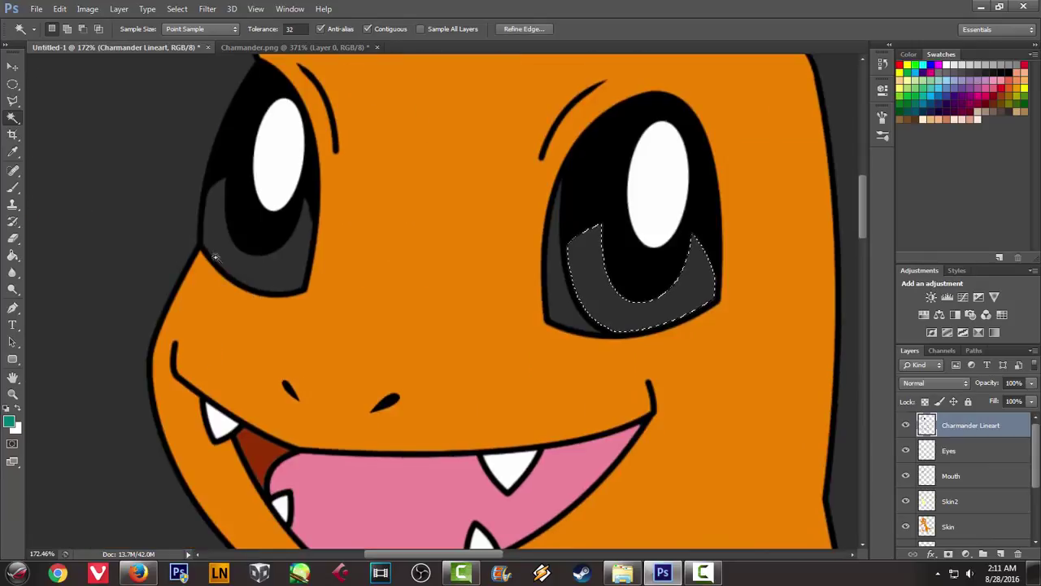
{"action": "left_click", "coordinate": [263, 272]}
{"action": "left_click", "coordinate": [594, 282], "text": "shift"}
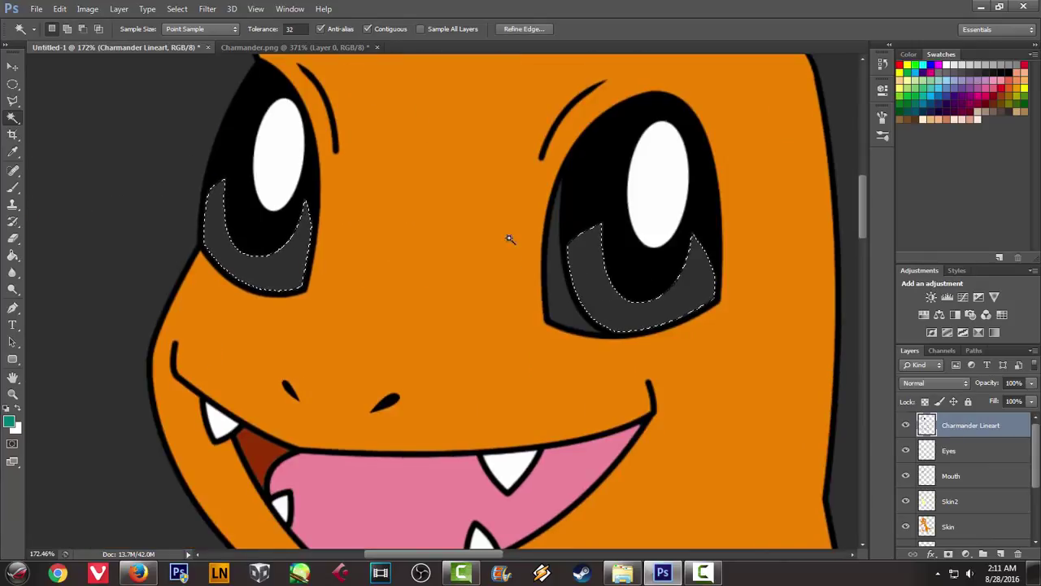
{"action": "left_click", "coordinate": [14, 259]}
{"action": "left_click", "coordinate": [177, 9]}
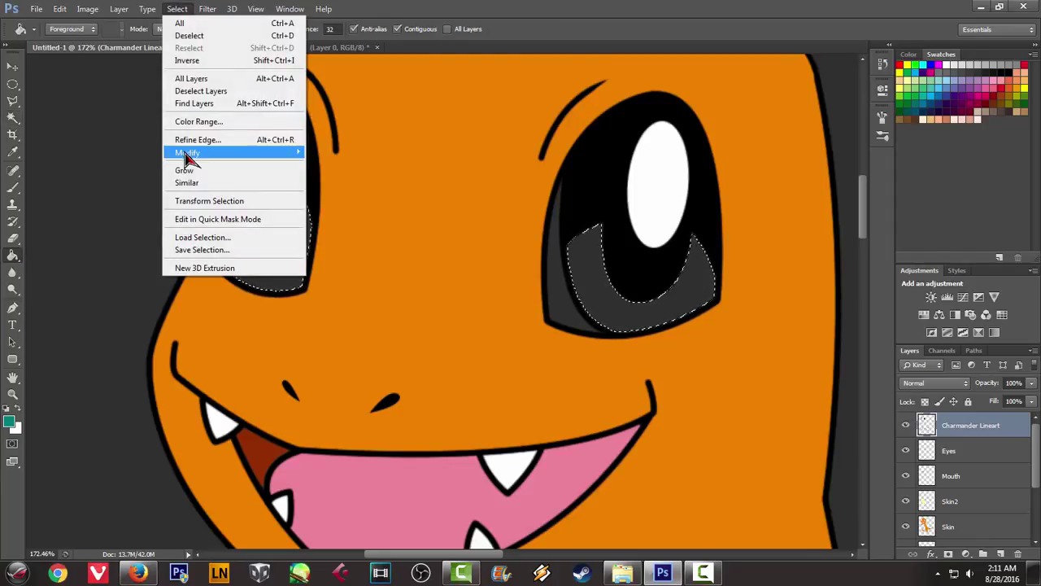
{"action": "mouse_move", "coordinate": [195, 153]}
{"action": "left_click", "coordinate": [122, 178]}
{"action": "type", "text": "1"}
{"action": "left_click", "coordinate": [578, 196]}
Fill both irises teal on the Eyes layer, deselect, and reactivate Charmander Lineart
{"action": "left_click", "coordinate": [948, 451]}
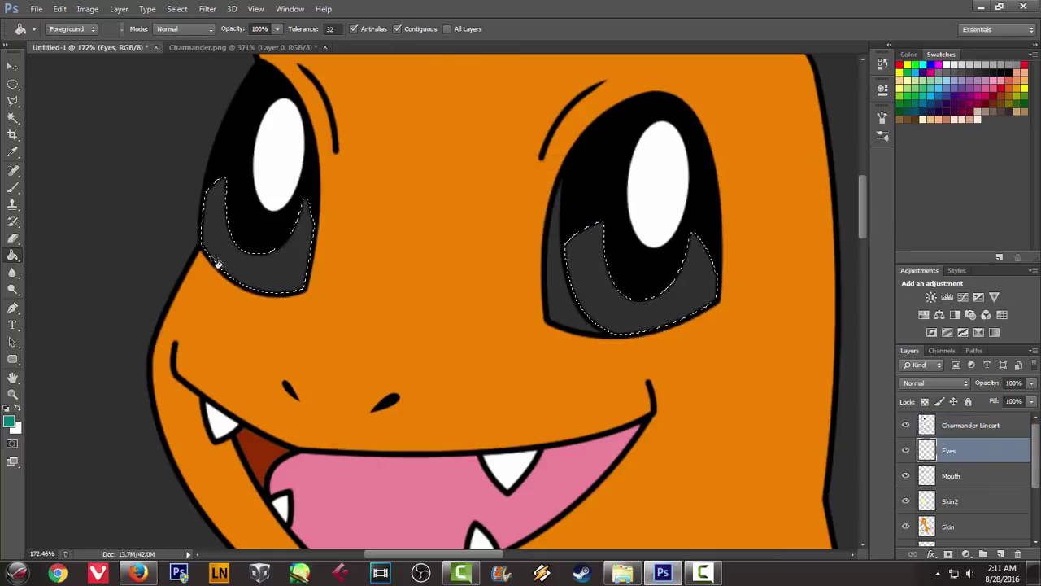
{"action": "key", "text": "alt+BackSpace"}
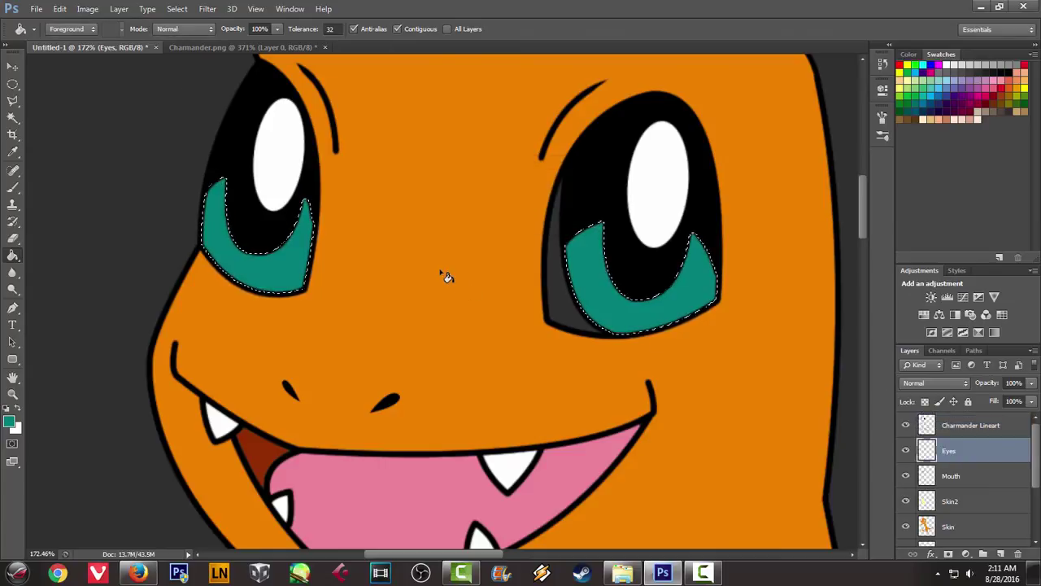
{"action": "key", "text": "m"}
{"action": "key", "text": "ctrl+d"}
{"action": "scroll", "coordinate": [436, 252], "scroll_direction": "down", "scroll_amount": 5}
{"action": "scroll", "coordinate": [436, 252], "scroll_direction": "up", "scroll_amount": 2}
{"action": "scroll", "coordinate": [537, 310], "scroll_direction": "up", "scroll_amount": 3}
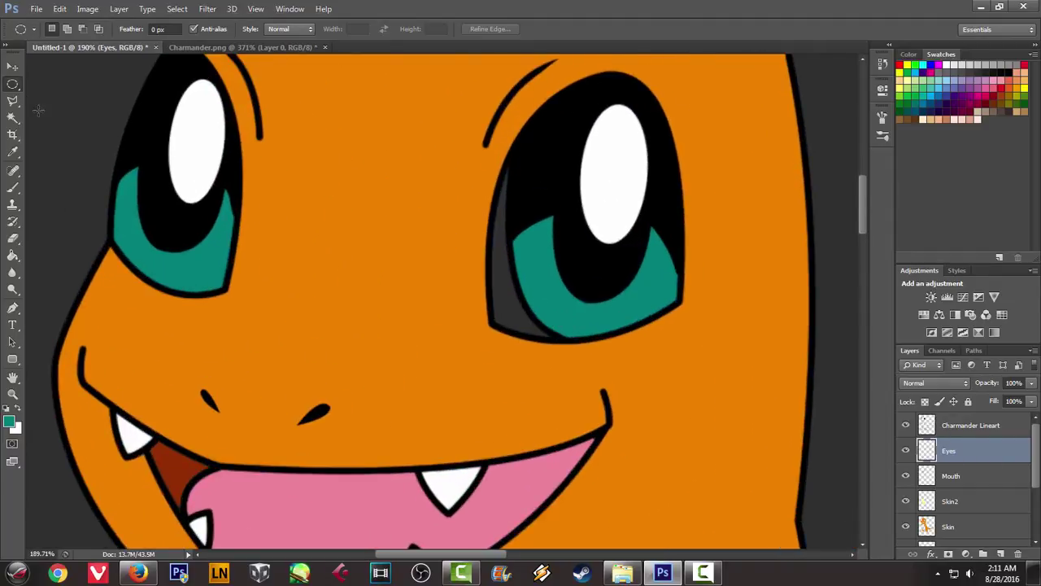
{"action": "left_click", "coordinate": [12, 118]}
{"action": "left_click", "coordinate": [948, 430]}
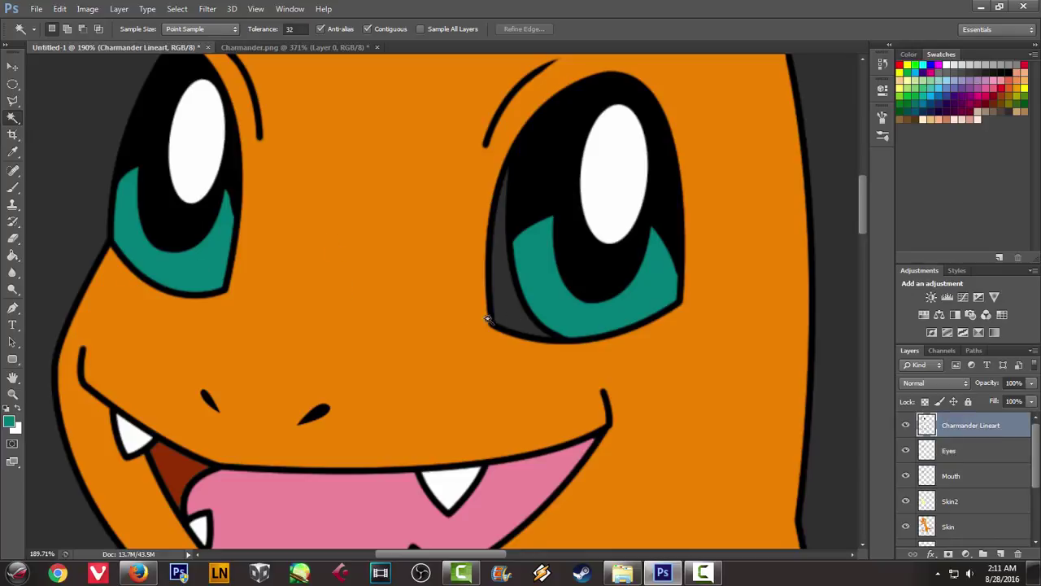
Select the grey sliver inside the right eye and expand it by 2 px
{"action": "left_click", "coordinate": [503, 310]}
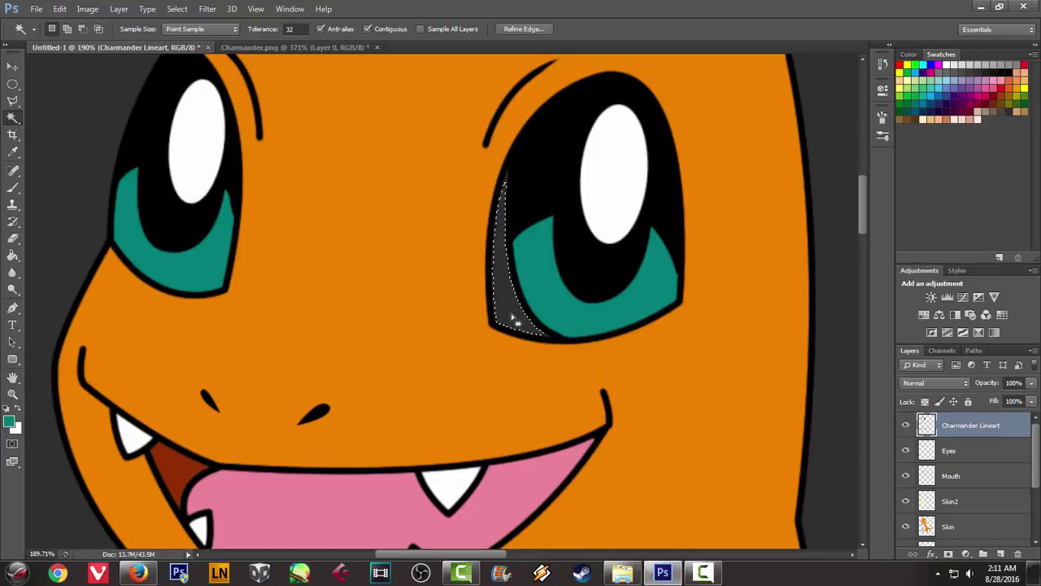
{"action": "left_click", "coordinate": [207, 8]}
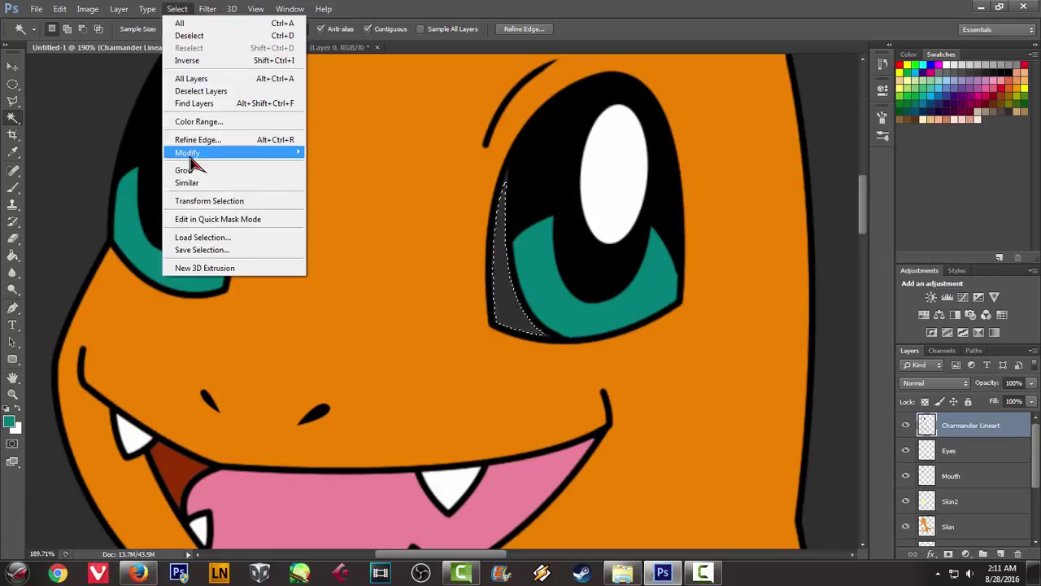
{"action": "left_click", "coordinate": [95, 177]}
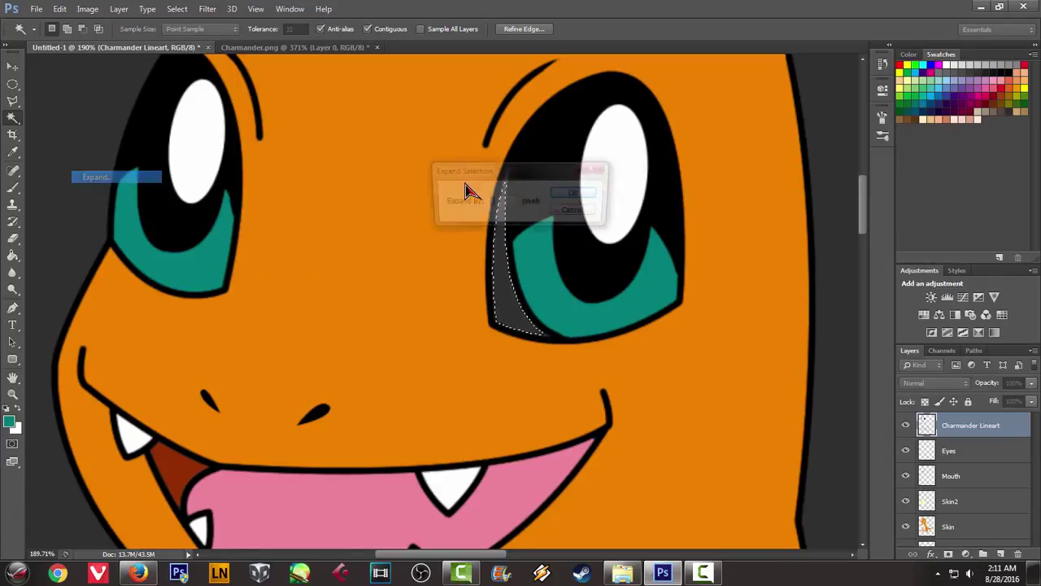
{"action": "left_click", "coordinate": [573, 193]}
Paint-bucket the sliver white on the Eyes layer
{"action": "left_click", "coordinate": [13, 256]}
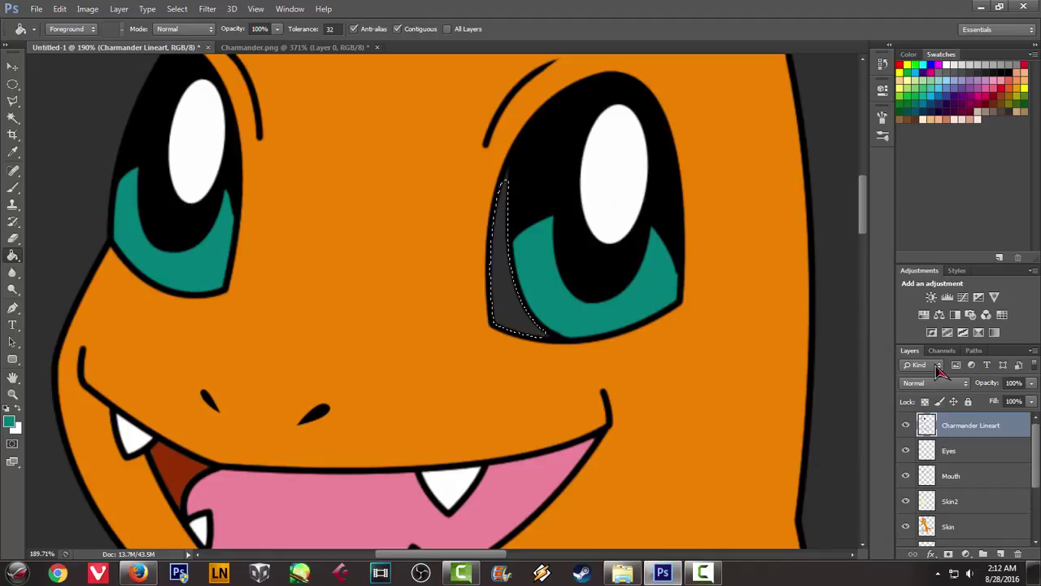
{"action": "left_click", "coordinate": [938, 458]}
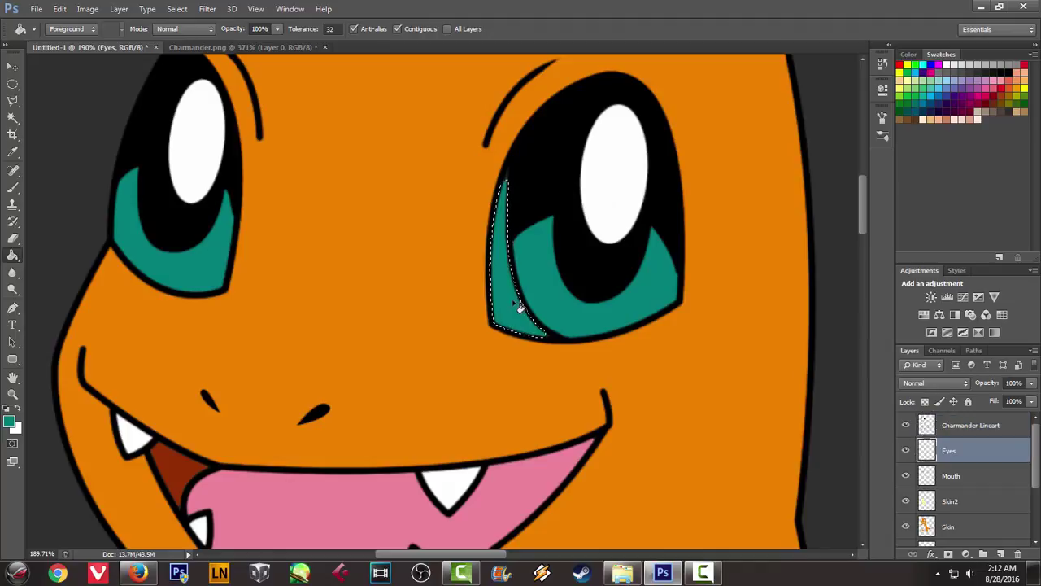
{"action": "left_click", "coordinate": [948, 64]}
{"action": "left_click", "coordinate": [948, 65]}
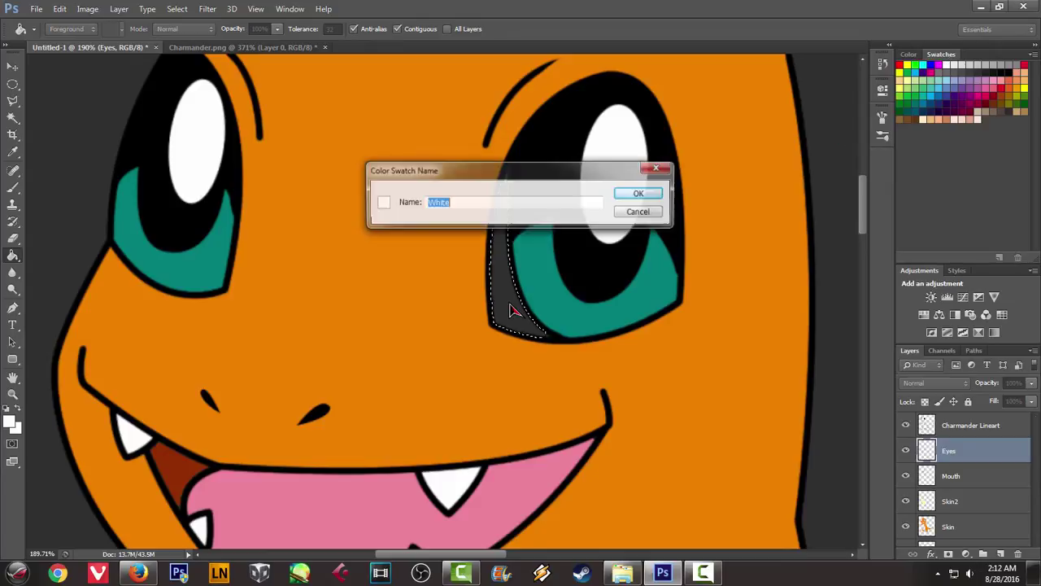
{"action": "left_click", "coordinate": [655, 170]}
{"action": "left_click", "coordinate": [524, 319]}
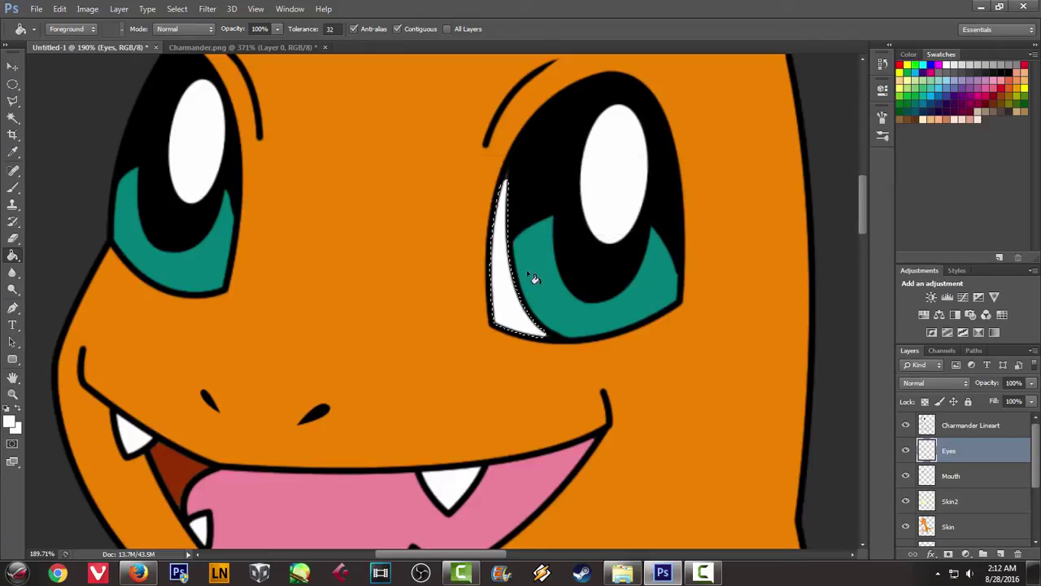
{"action": "key", "text": "m"}
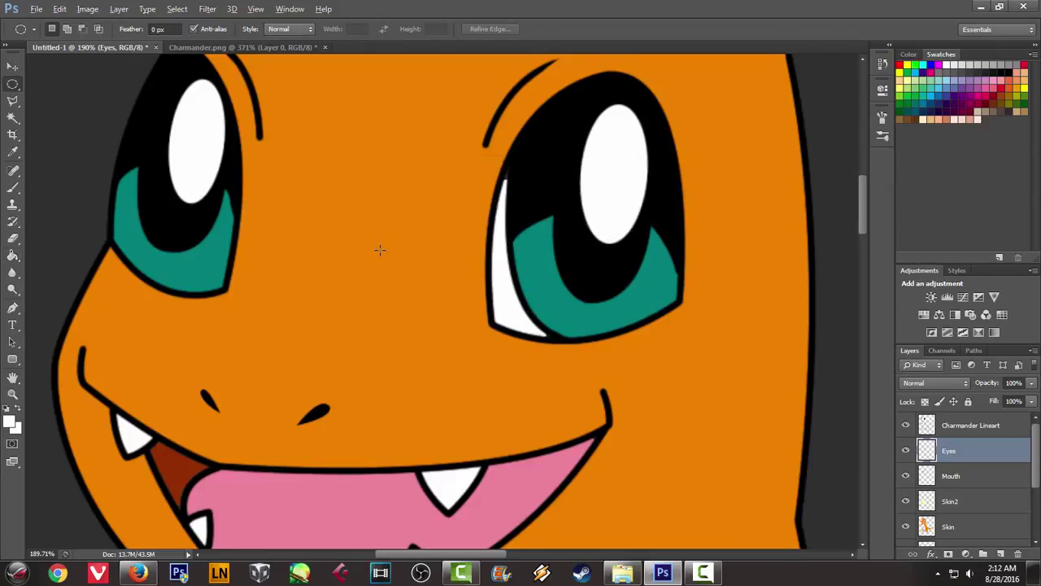
{"action": "scroll", "coordinate": [379, 246], "scroll_direction": "down", "scroll_amount": 5}
{"action": "scroll", "coordinate": [456, 272], "scroll_direction": "down", "scroll_amount": 2}
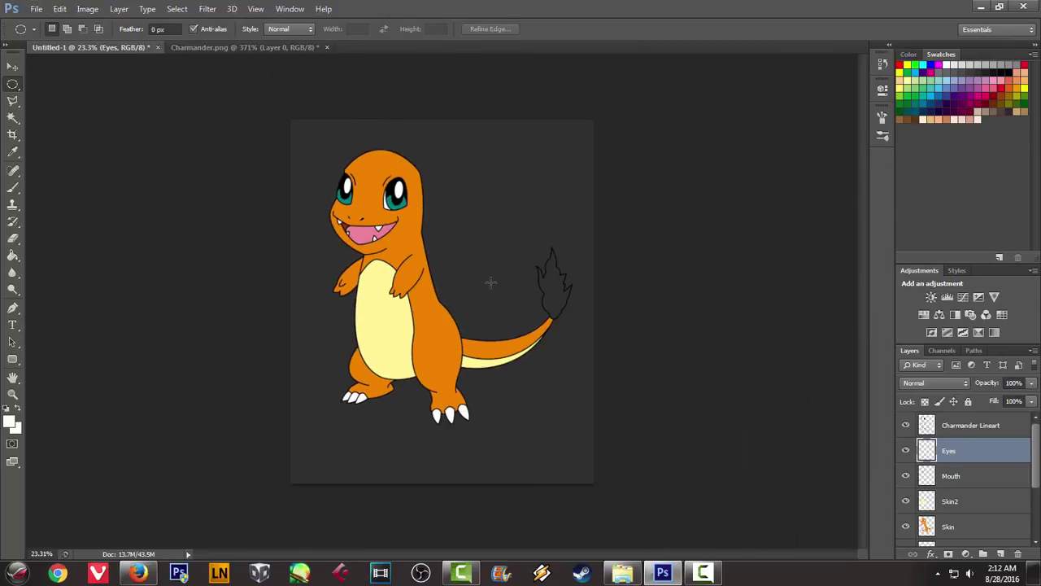
Zoom into the tail flame in the Charmander.png reference and sample its yellow as the brush colour
{"action": "scroll", "coordinate": [472, 244], "scroll_direction": "up", "scroll_amount": 3}
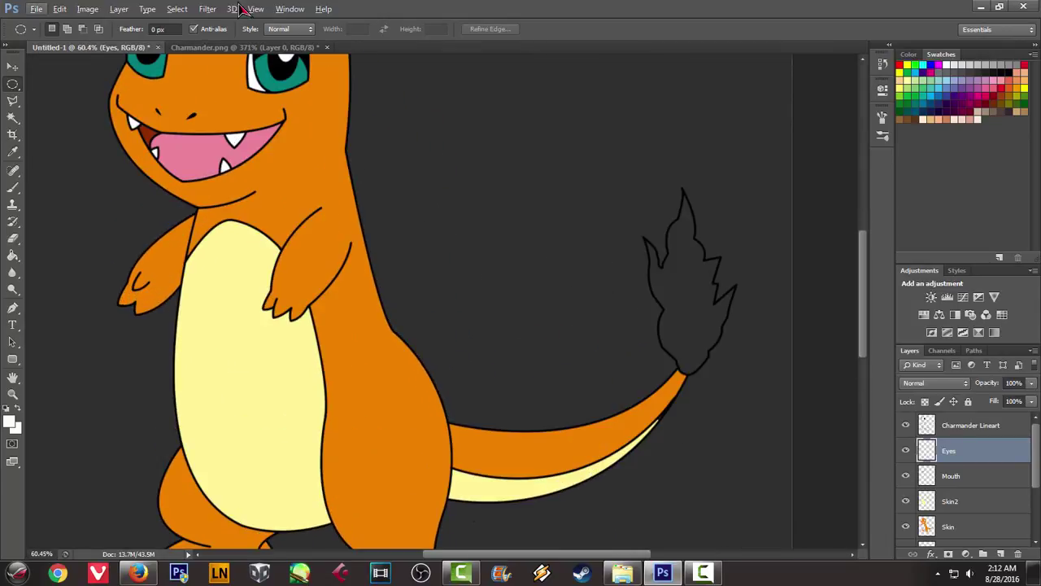
{"action": "key", "text": "ctrl+Tab"}
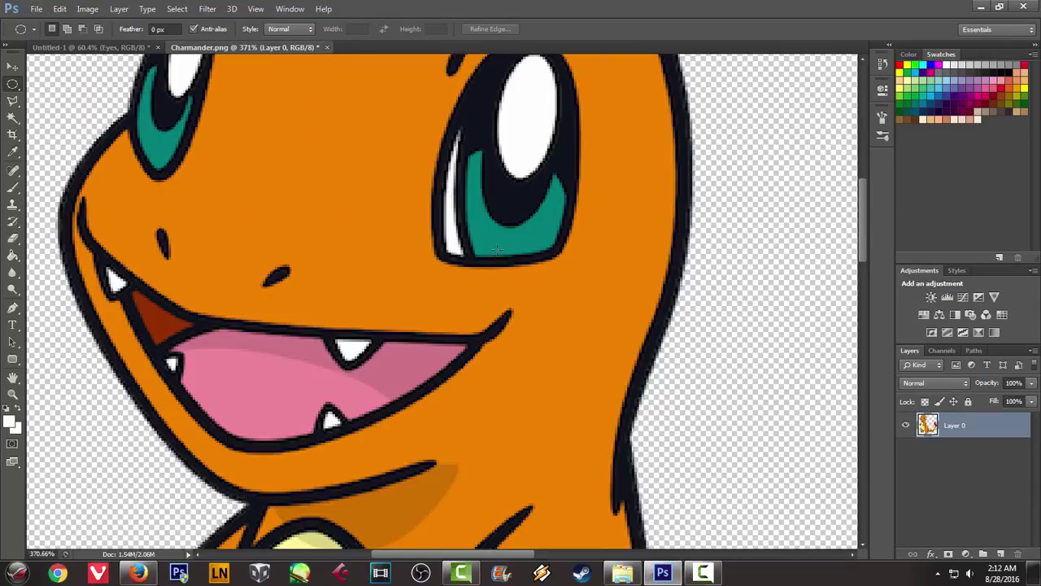
{"action": "scroll", "coordinate": [496, 249], "scroll_direction": "down", "scroll_amount": 1}
{"action": "scroll", "coordinate": [464, 342], "scroll_direction": "down", "scroll_amount": 1}
{"action": "scroll", "coordinate": [436, 420], "scroll_direction": "down", "scroll_amount": 2}
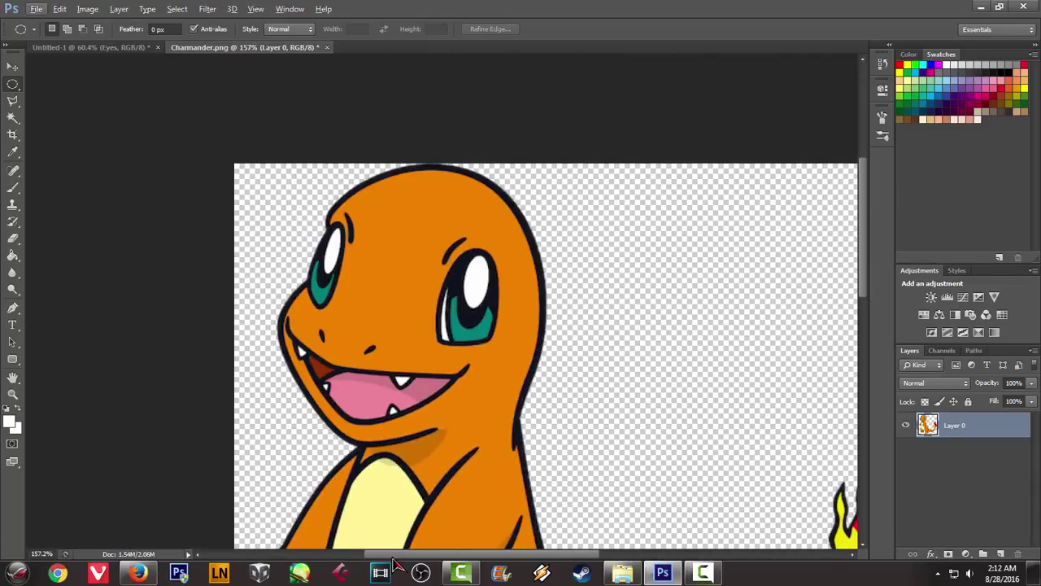
{"action": "left_click_drag", "start_coordinate": [389, 554], "coordinate": [568, 554]}
{"action": "scroll", "coordinate": [271, 441], "scroll_direction": "down", "scroll_amount": 2}
{"action": "scroll", "coordinate": [271, 442], "scroll_direction": "down", "scroll_amount": 2}
{"action": "scroll", "coordinate": [271, 442], "scroll_direction": "down", "scroll_amount": 2}
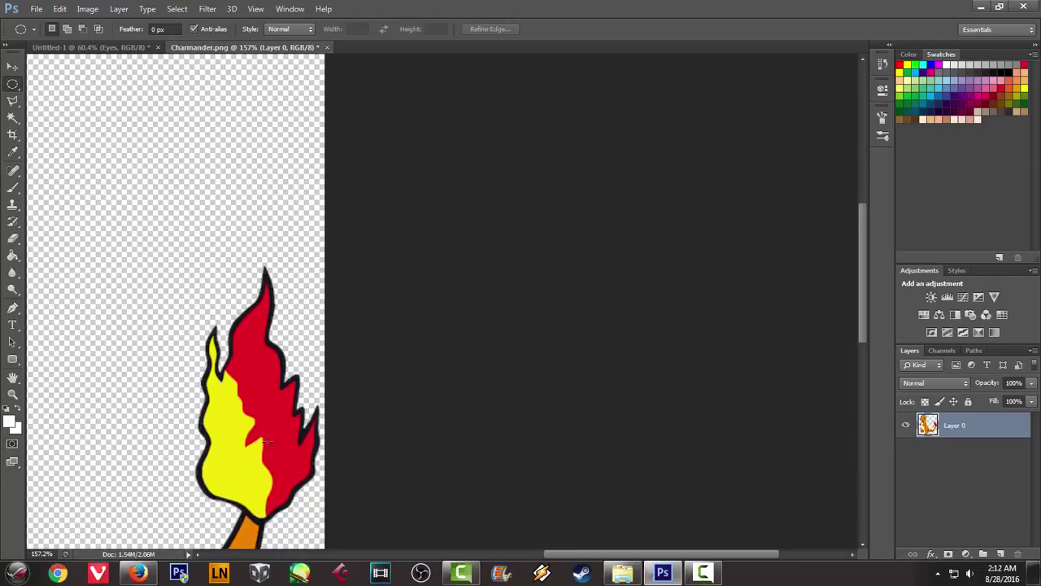
{"action": "scroll", "coordinate": [268, 442], "scroll_direction": "up", "scroll_amount": 1}
{"action": "scroll", "coordinate": [246, 433], "scroll_direction": "up", "scroll_amount": 2}
{"action": "scroll", "coordinate": [246, 433], "scroll_direction": "down", "scroll_amount": 2}
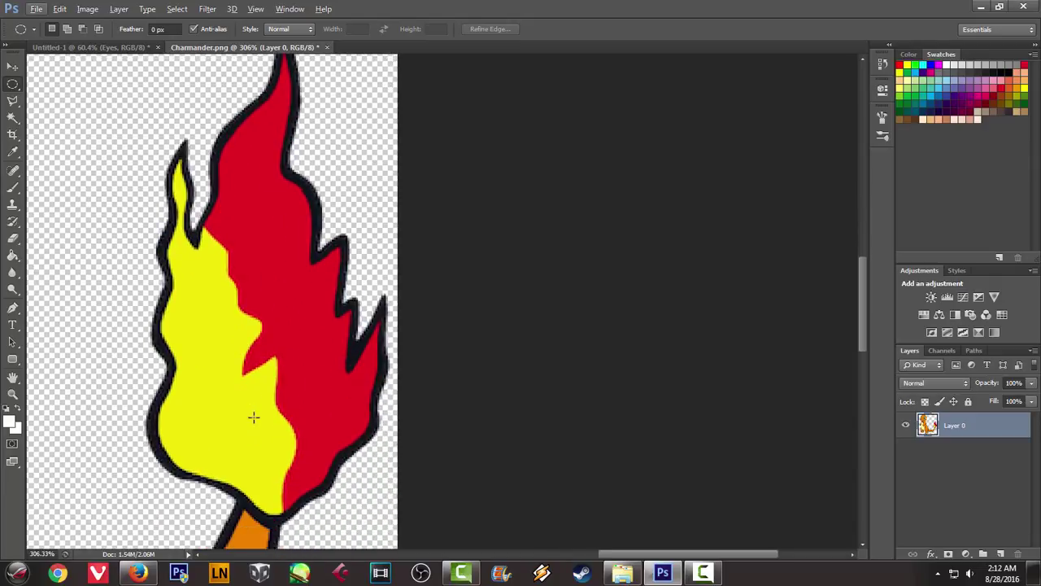
{"action": "scroll", "coordinate": [231, 369], "scroll_direction": "down", "scroll_amount": 1}
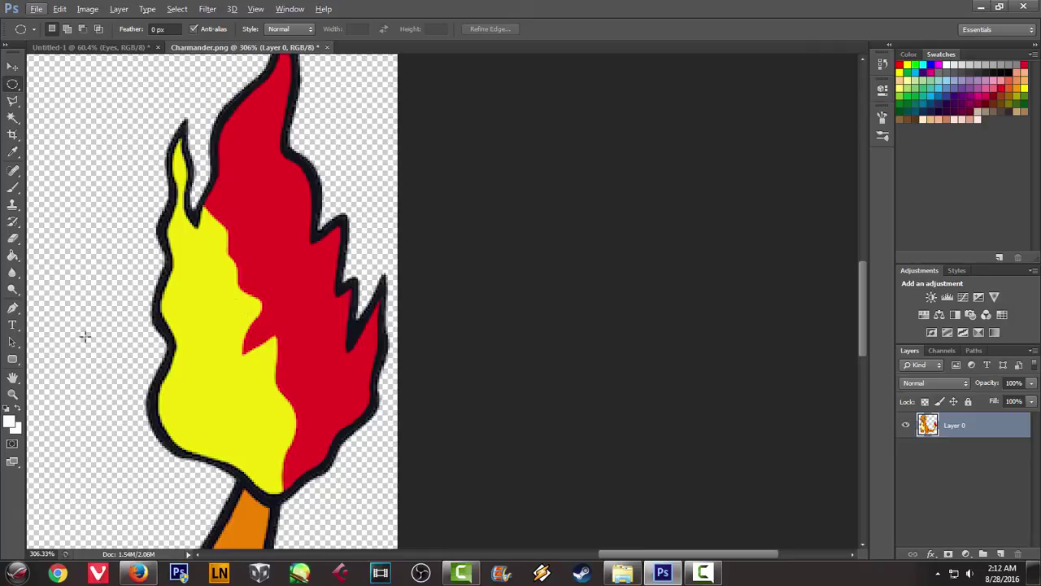
{"action": "key", "text": "b"}
{"action": "left_click", "coordinate": [200, 328], "text": "alt"}
Back in Untitled-1, start a new layer above the Eyes layer
{"action": "left_click", "coordinate": [114, 49]}
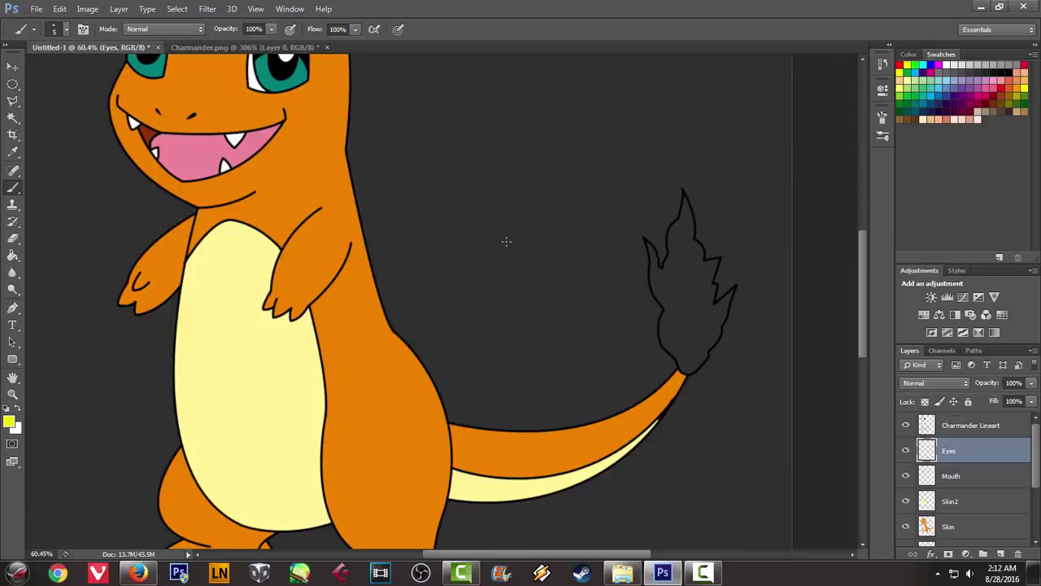
{"action": "scroll", "coordinate": [520, 240], "scroll_direction": "up", "scroll_amount": 1}
{"action": "scroll", "coordinate": [976, 479], "scroll_direction": "down", "scroll_amount": 1}
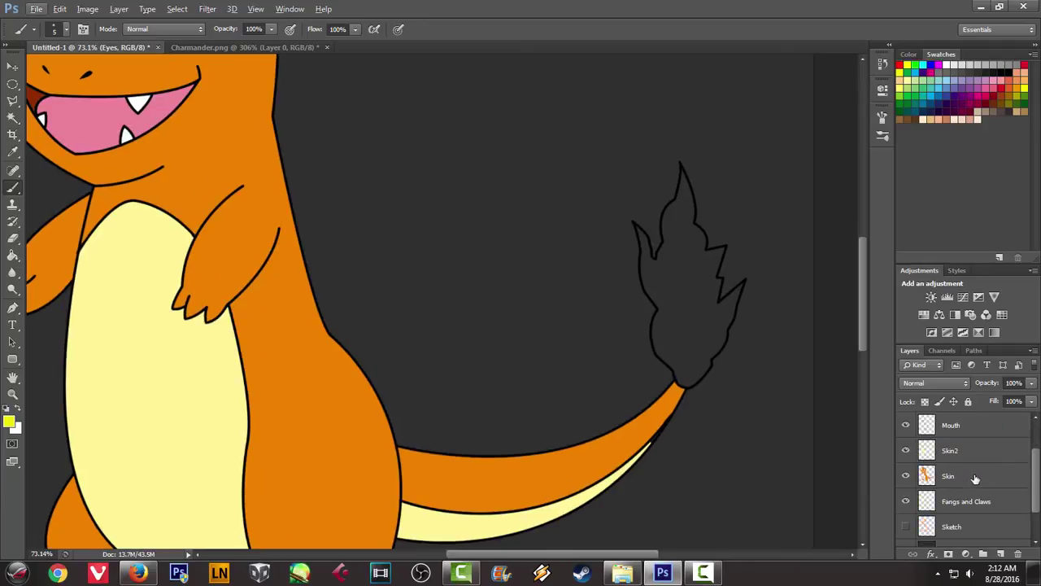
{"action": "scroll", "coordinate": [946, 504], "scroll_direction": "up", "scroll_amount": 1}
{"action": "scroll", "coordinate": [944, 455], "scroll_direction": "up", "scroll_amount": 1}
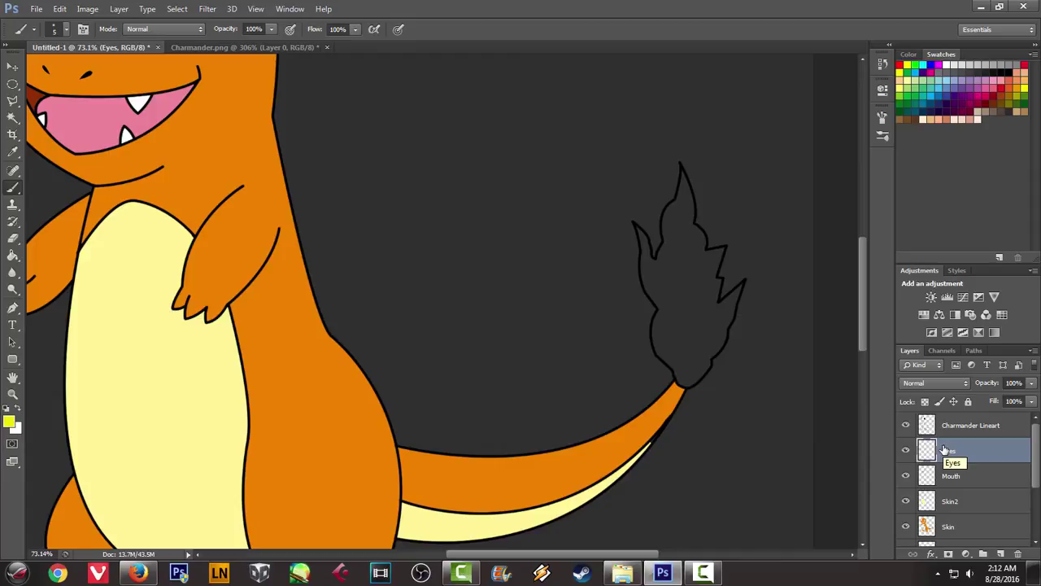
{"action": "key", "text": "ctrl+shift+n"}
Add the new Layer 3 and rename it Fire
{"action": "key", "text": "Return"}
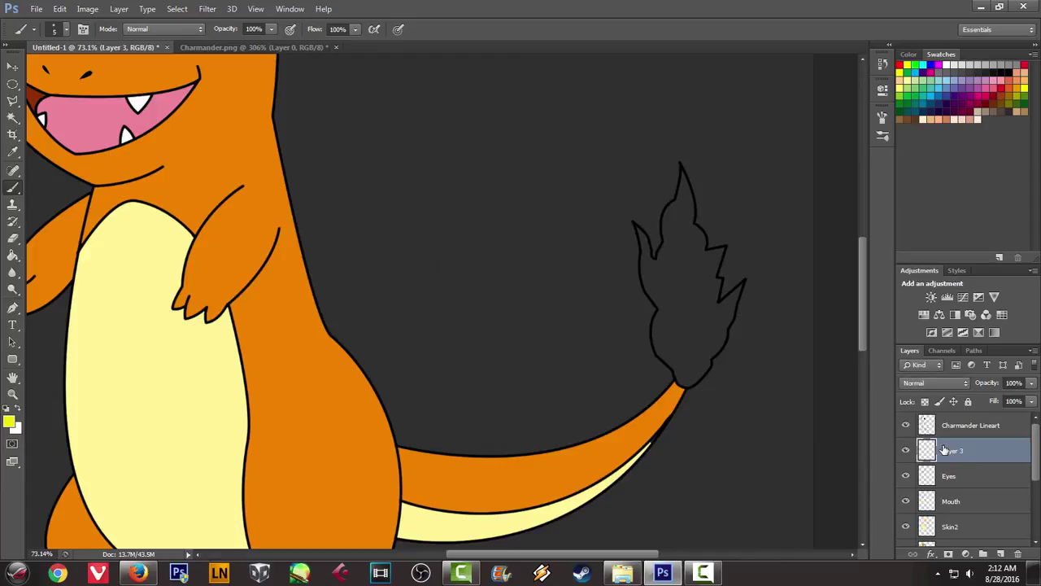
{"action": "double_click", "coordinate": [957, 451]}
{"action": "type", "text": "ire"}
{"action": "key", "text": "Return"}
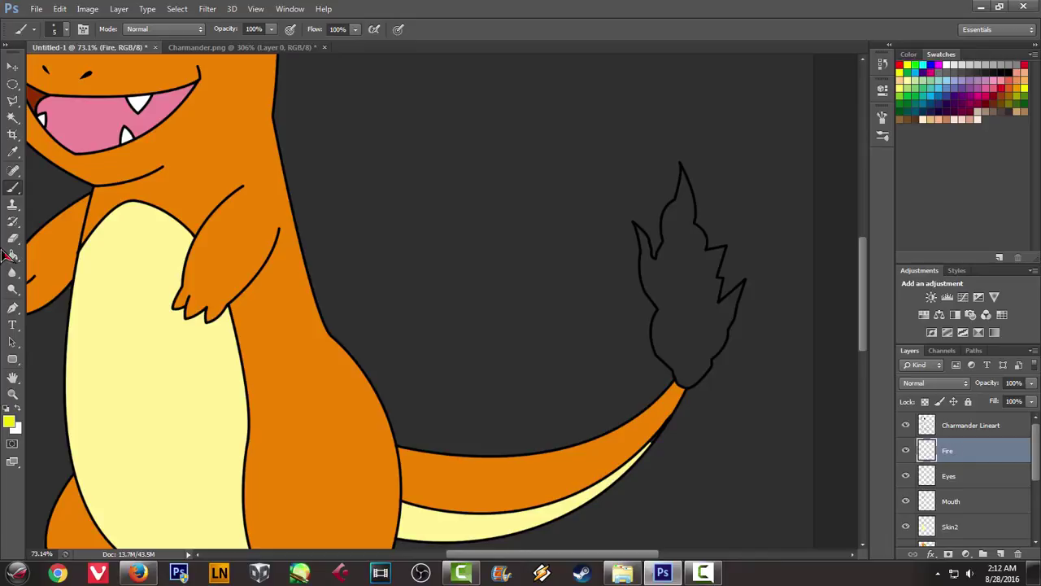
Select the tail flame area from the Charmander Lineart layer, expand the selection, and fill it yellow
{"action": "left_click", "coordinate": [13, 118]}
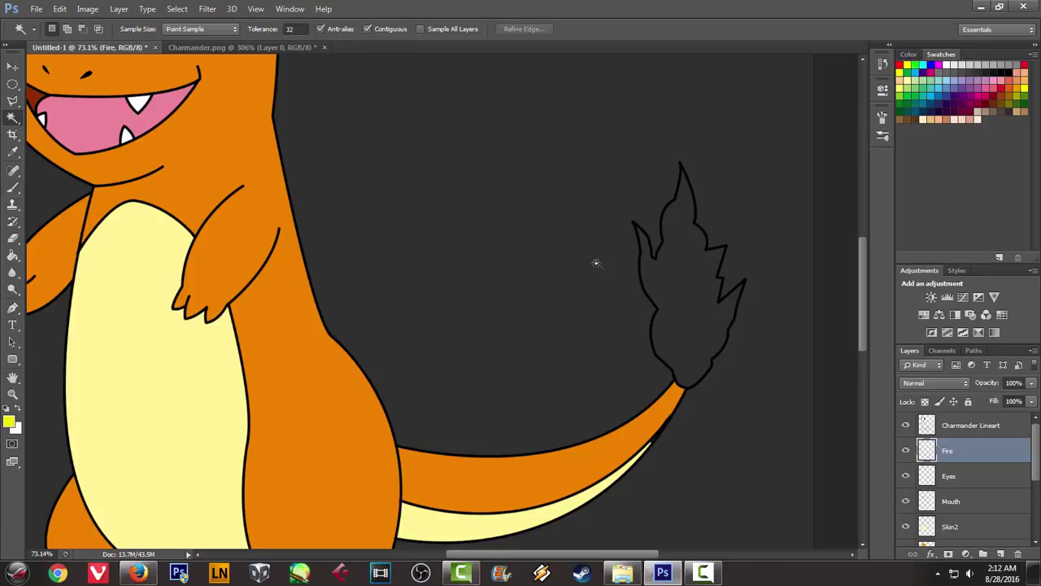
{"action": "left_click", "coordinate": [917, 421]}
{"action": "left_click", "coordinate": [709, 322]}
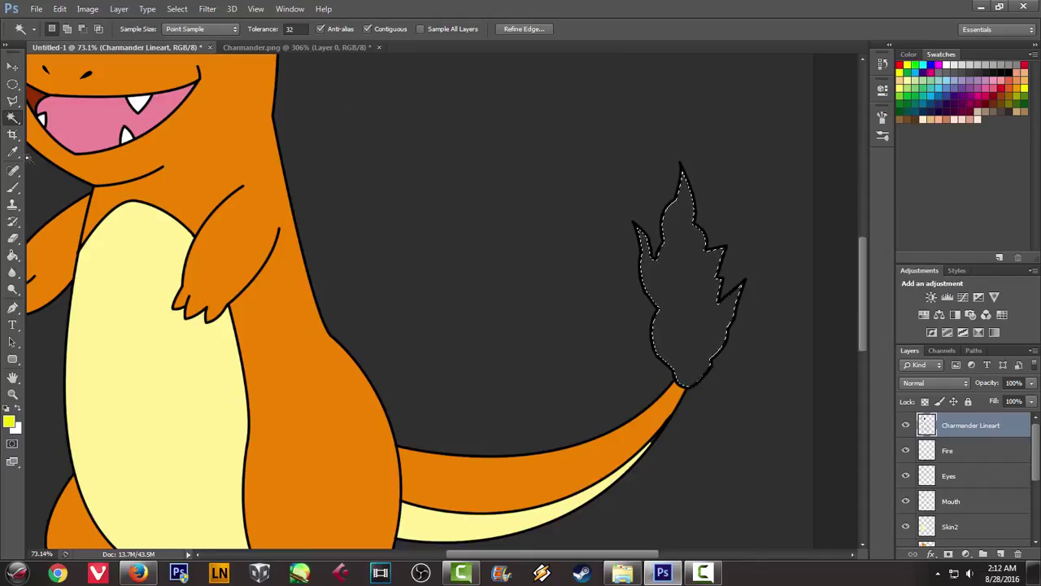
{"action": "left_click", "coordinate": [176, 9]}
{"action": "mouse_move", "coordinate": [188, 153]}
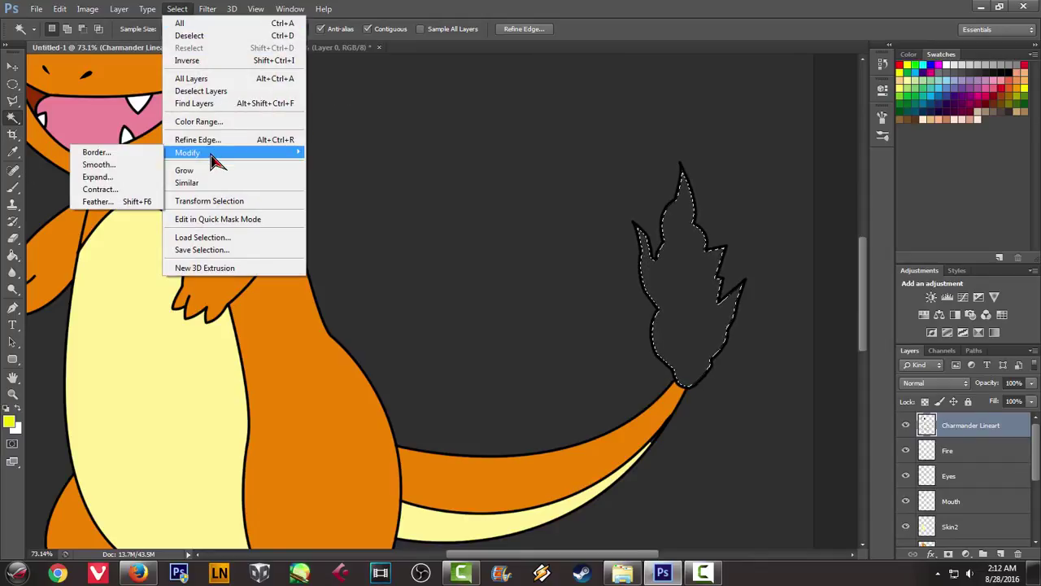
{"action": "left_click", "coordinate": [114, 182]}
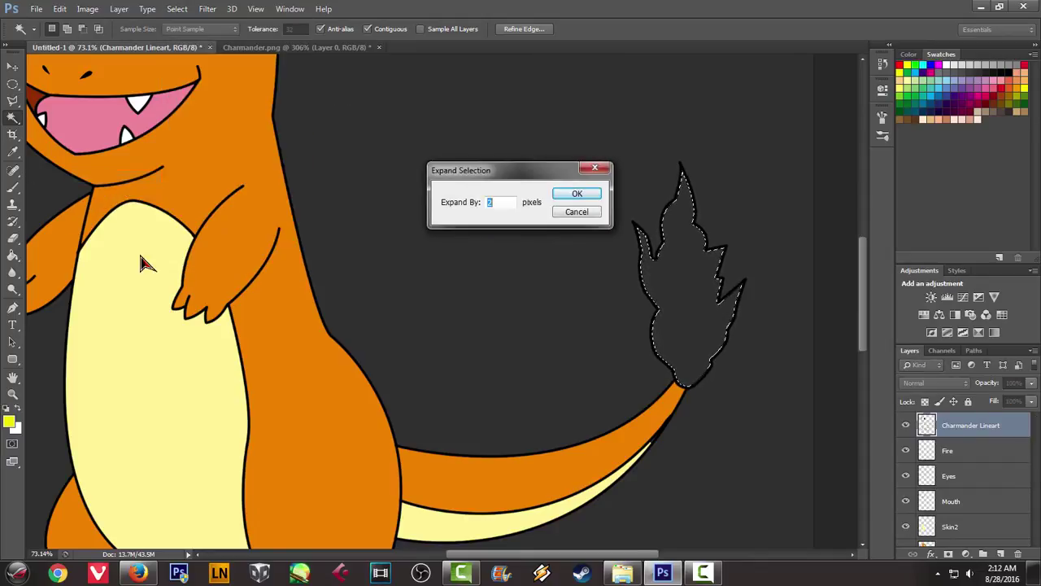
{"action": "left_click", "coordinate": [572, 195]}
{"action": "left_click", "coordinate": [13, 257]}
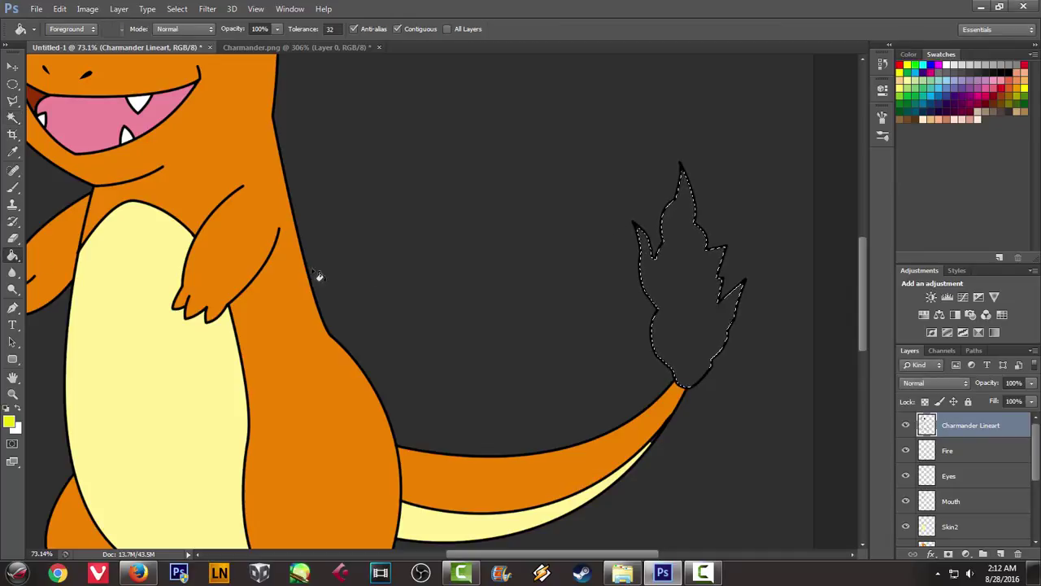
{"action": "left_click", "coordinate": [680, 310]}
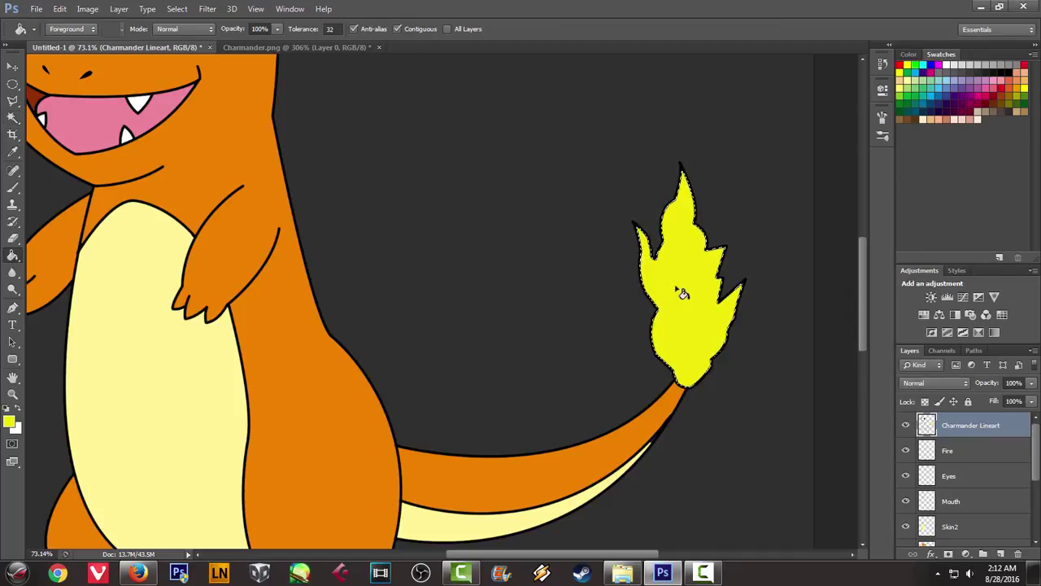
View the arms and chest in the Charmander.png reference with the Brush tool ready
{"action": "key", "text": "m"}
{"action": "scroll", "coordinate": [504, 255], "scroll_direction": "down", "scroll_amount": 5}
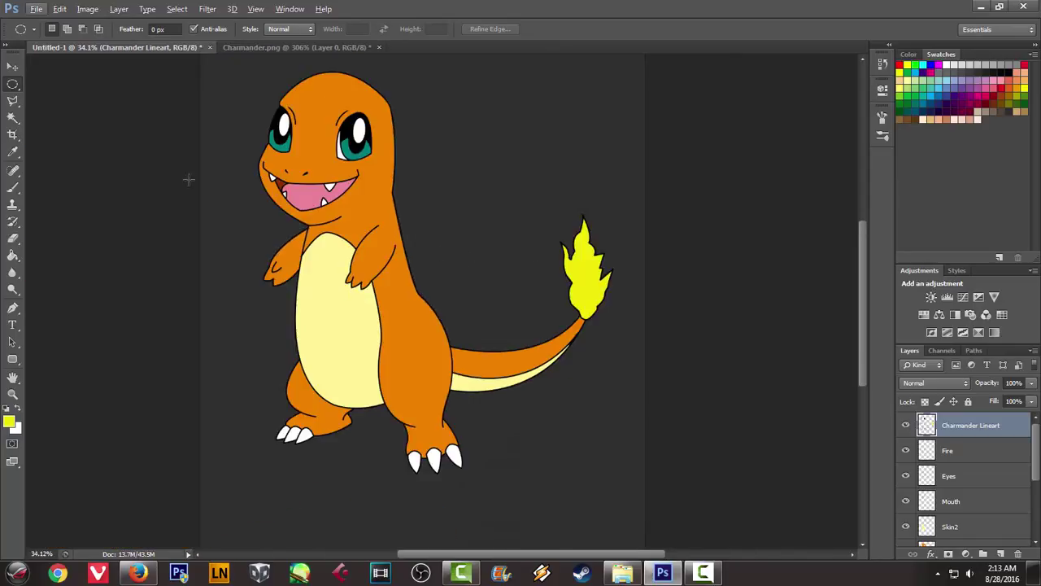
{"action": "scroll", "coordinate": [212, 167], "scroll_direction": "up", "scroll_amount": 2}
{"action": "scroll", "coordinate": [269, 138], "scroll_direction": "up", "scroll_amount": 3}
{"action": "scroll", "coordinate": [317, 110], "scroll_direction": "up", "scroll_amount": 2}
{"action": "scroll", "coordinate": [323, 105], "scroll_direction": "up", "scroll_amount": 1}
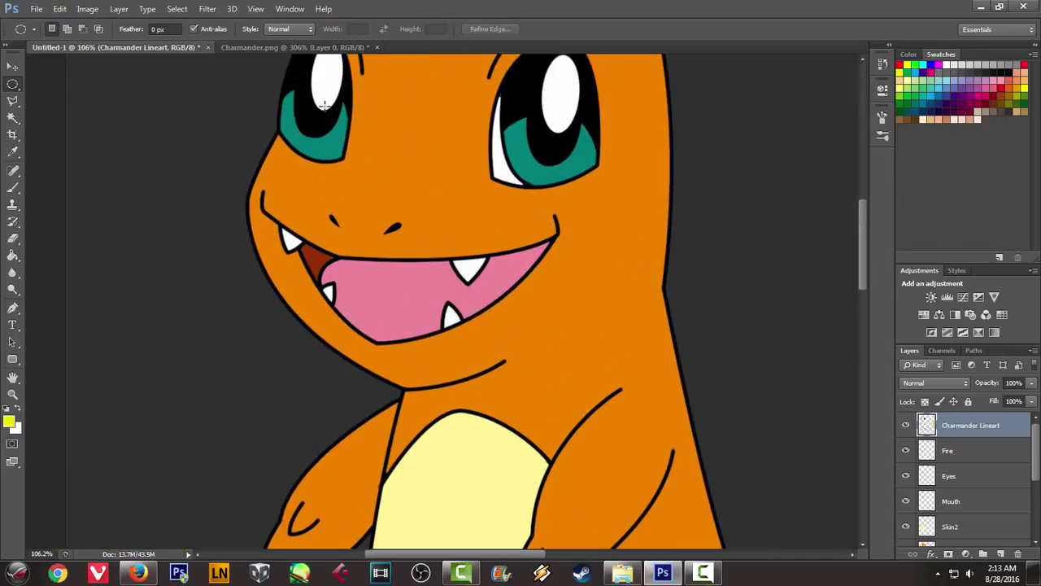
{"action": "left_click", "coordinate": [293, 47]}
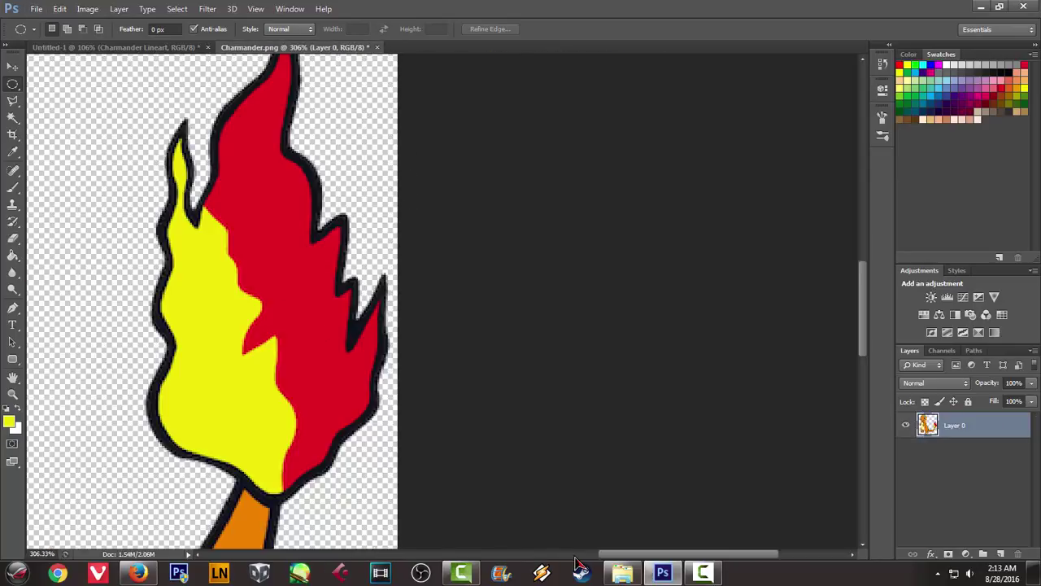
{"action": "left_click_drag", "start_coordinate": [627, 554], "coordinate": [422, 554]}
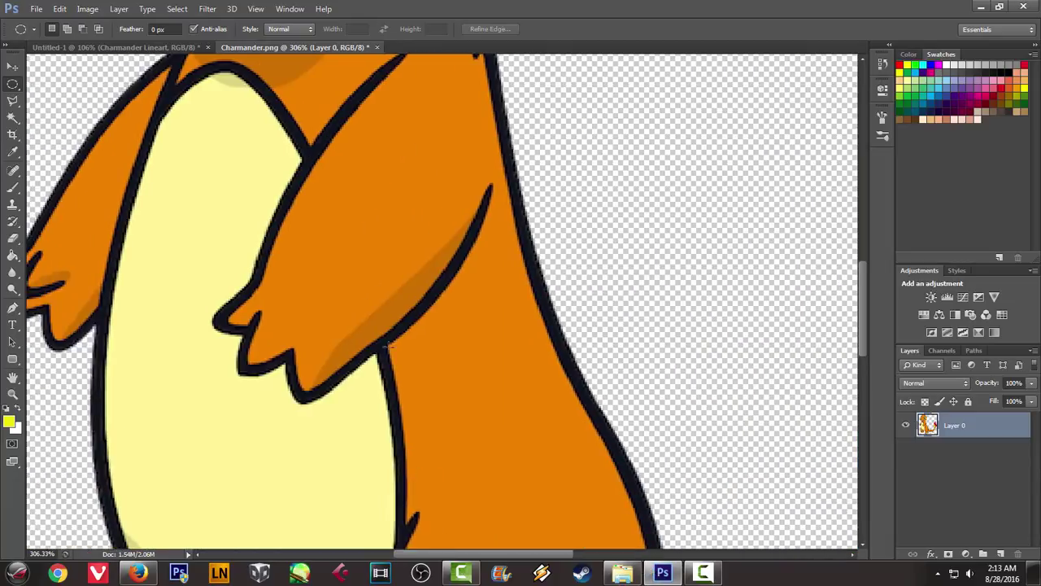
{"action": "scroll", "coordinate": [349, 301], "scroll_direction": "down", "scroll_amount": 2}
{"action": "scroll", "coordinate": [301, 258], "scroll_direction": "down", "scroll_amount": 1}
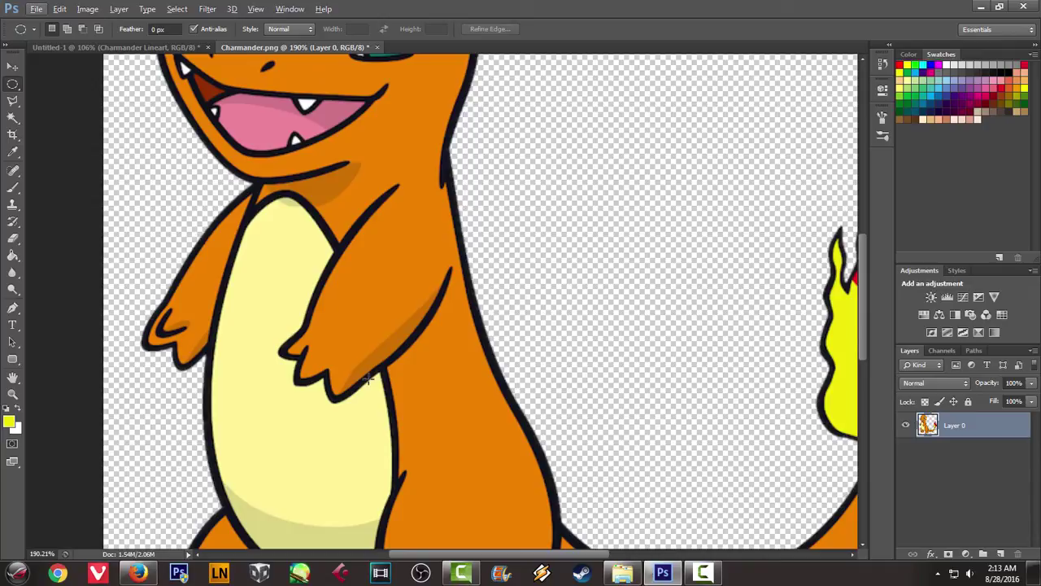
{"action": "key", "text": "b"}
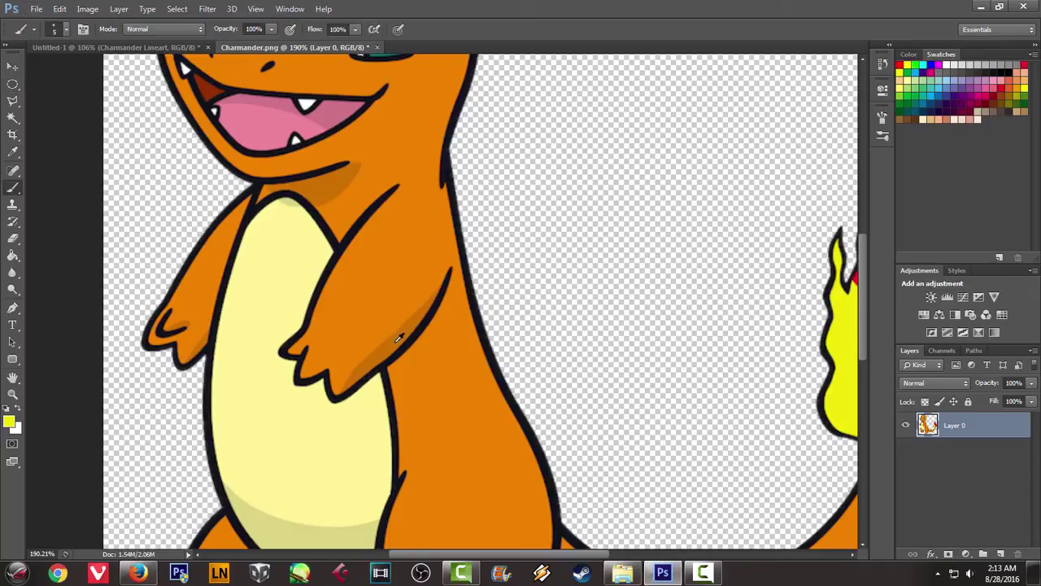
In Untitled-1, add Layer 3 above Skin and clip it to the Skin layer
{"action": "left_click", "coordinate": [154, 47]}
{"action": "scroll", "coordinate": [967, 458], "scroll_direction": "down", "scroll_amount": 1}
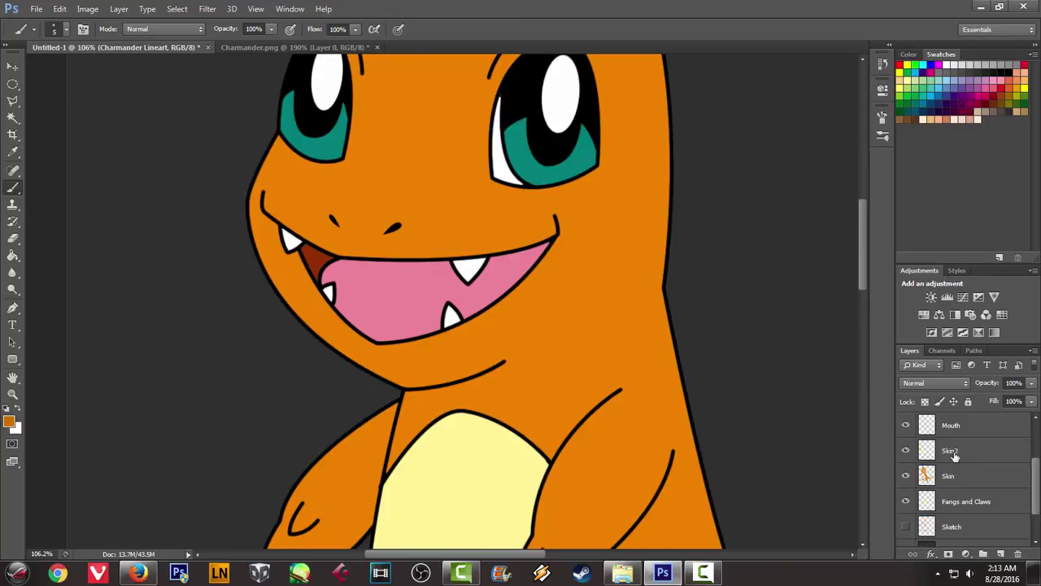
{"action": "left_click", "coordinate": [950, 480]}
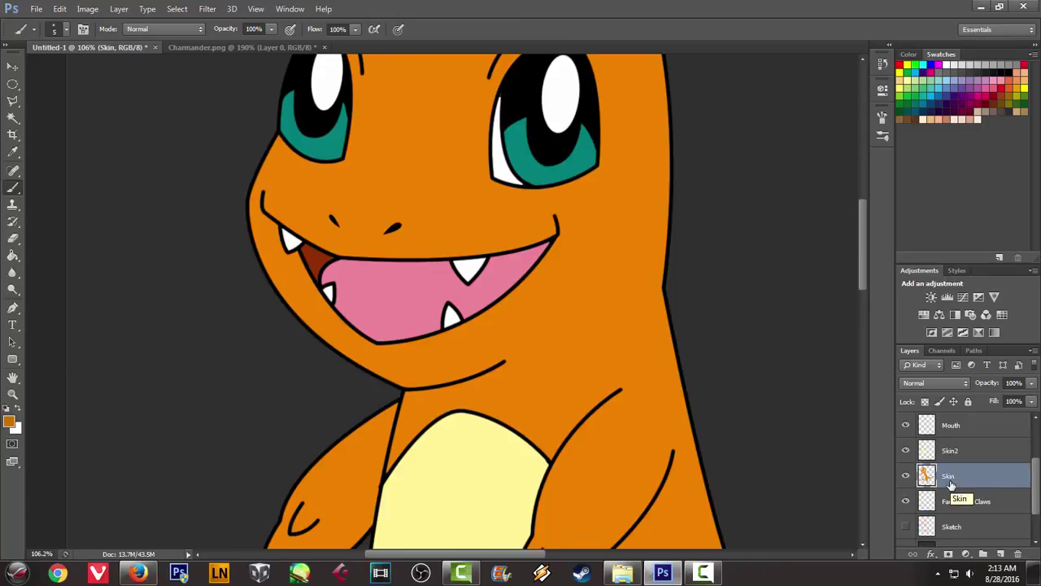
{"action": "key", "text": "ctrl+shift+n"}
{"action": "key", "text": "Return"}
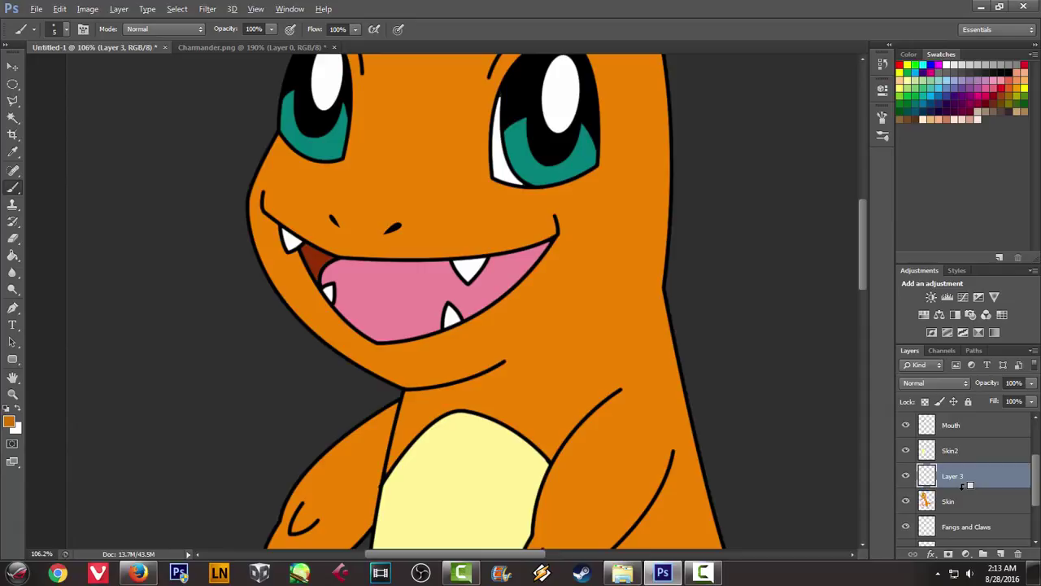
{"action": "left_click", "coordinate": [965, 485], "text": "alt"}
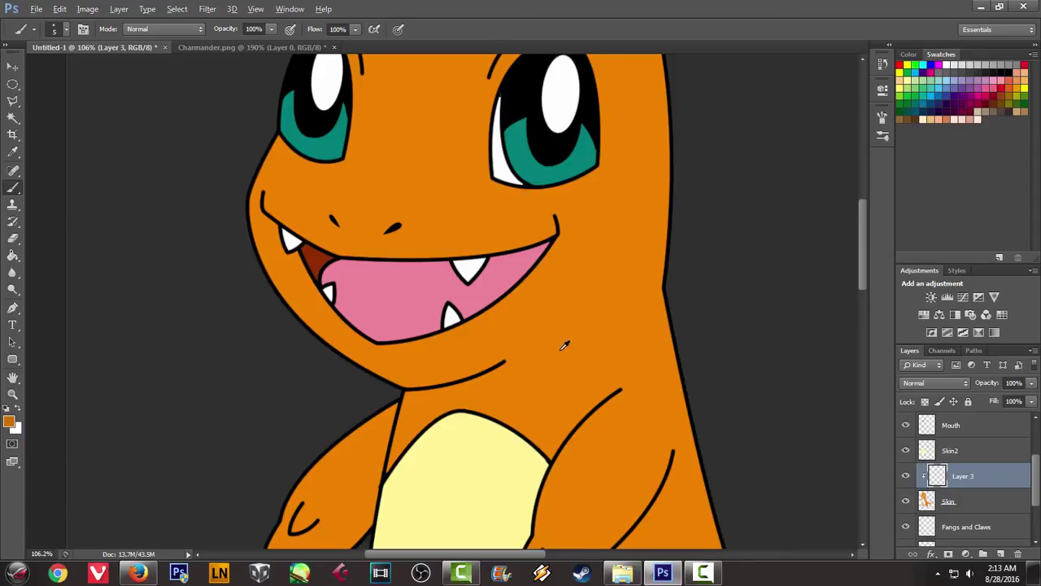
Compare the drawing with the Charmander.png reference, then return to Untitled-1
{"action": "scroll", "coordinate": [565, 345], "scroll_direction": "down", "scroll_amount": 1}
{"action": "scroll", "coordinate": [307, 171], "scroll_direction": "down", "scroll_amount": 1}
{"action": "scroll", "coordinate": [307, 175], "scroll_direction": "down", "scroll_amount": 1}
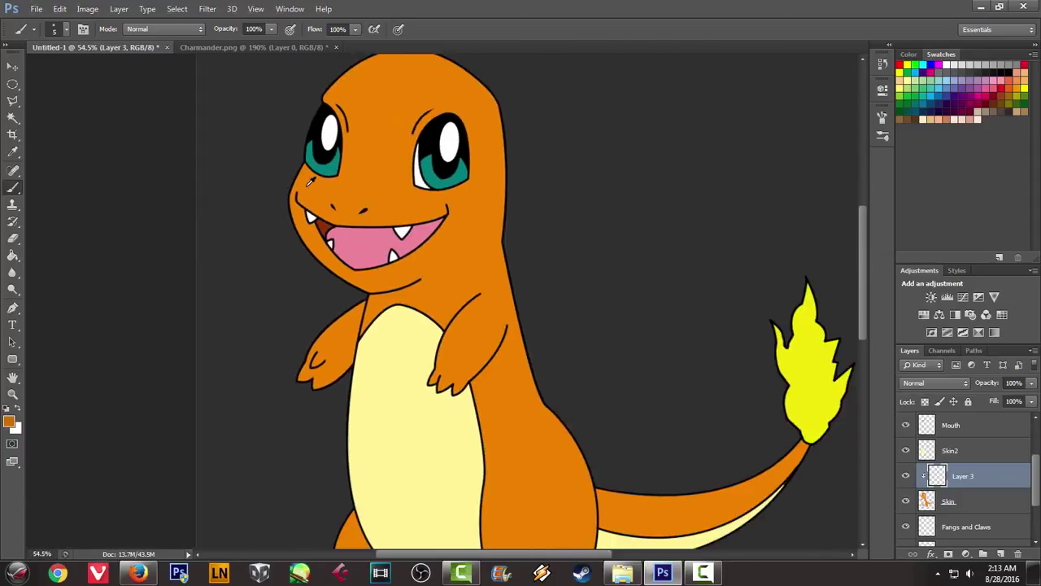
{"action": "scroll", "coordinate": [307, 175], "scroll_direction": "up", "scroll_amount": 1}
{"action": "scroll", "coordinate": [325, 190], "scroll_direction": "up", "scroll_amount": 1}
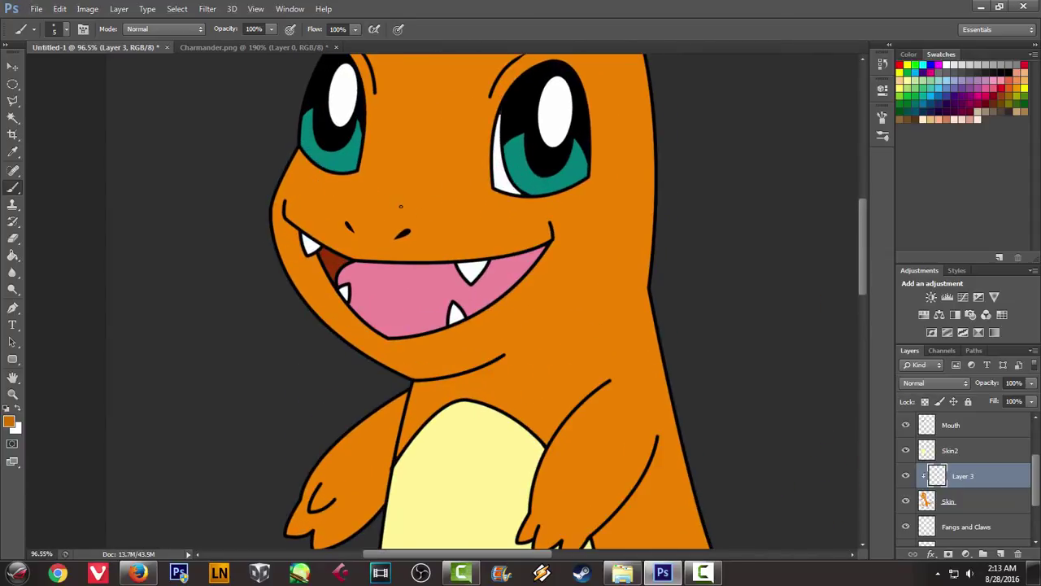
{"action": "left_click", "coordinate": [220, 47]}
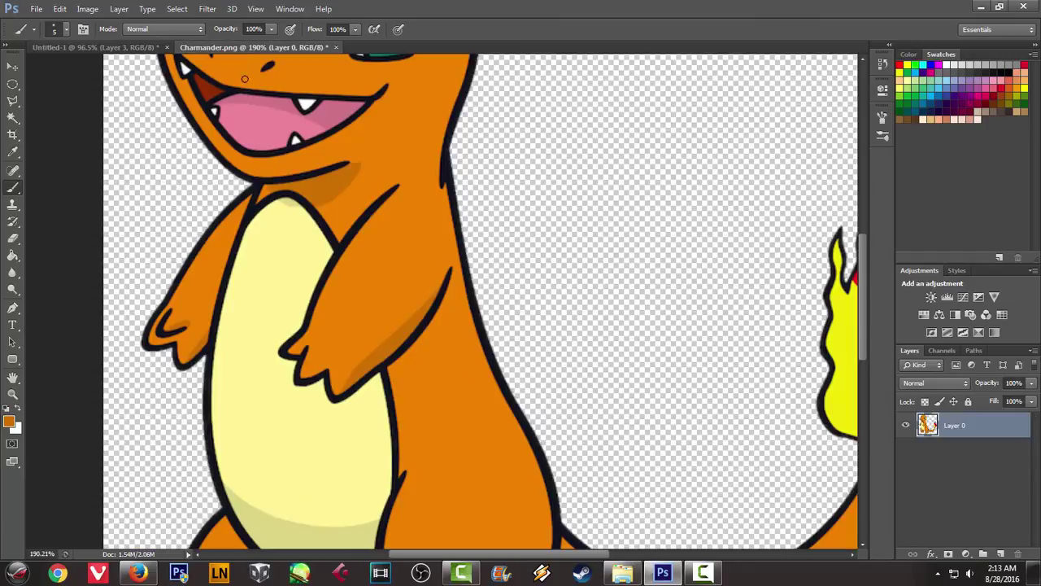
{"action": "scroll", "coordinate": [303, 198], "scroll_direction": "up", "scroll_amount": 1}
{"action": "scroll", "coordinate": [293, 194], "scroll_direction": "up", "scroll_amount": 1}
{"action": "scroll", "coordinate": [276, 187], "scroll_direction": "up", "scroll_amount": 1}
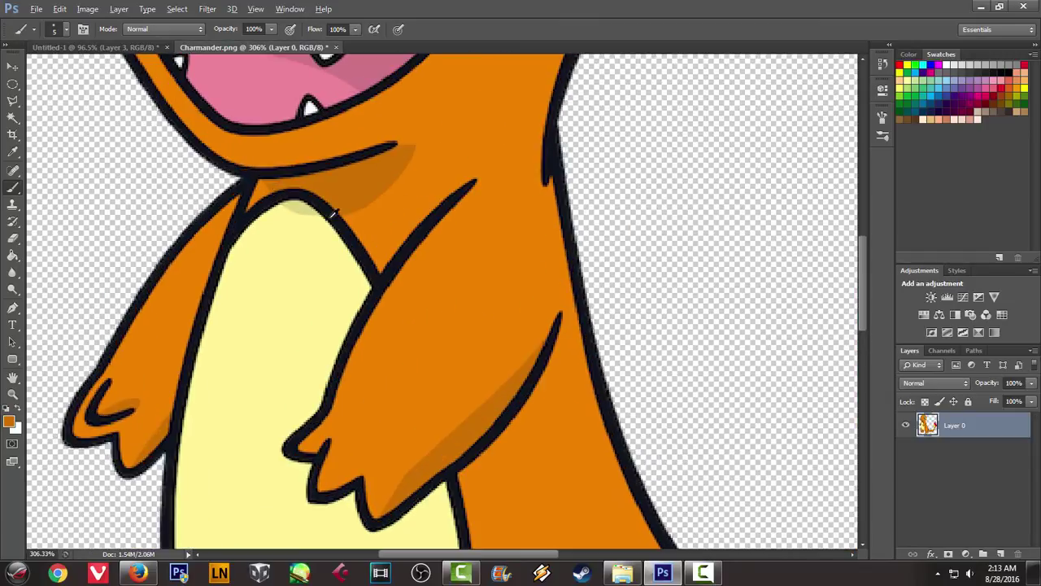
{"action": "left_click", "coordinate": [93, 47]}
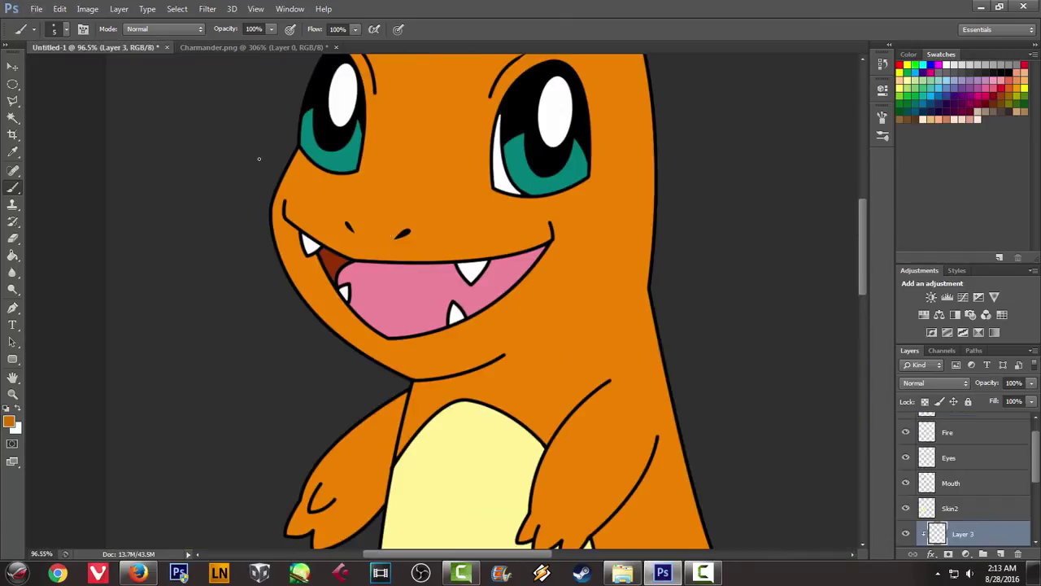
{"action": "scroll", "coordinate": [407, 244], "scroll_direction": "up", "scroll_amount": 2}
{"action": "scroll", "coordinate": [442, 306], "scroll_direction": "up", "scroll_amount": 1}
{"action": "key", "text": "alt"}
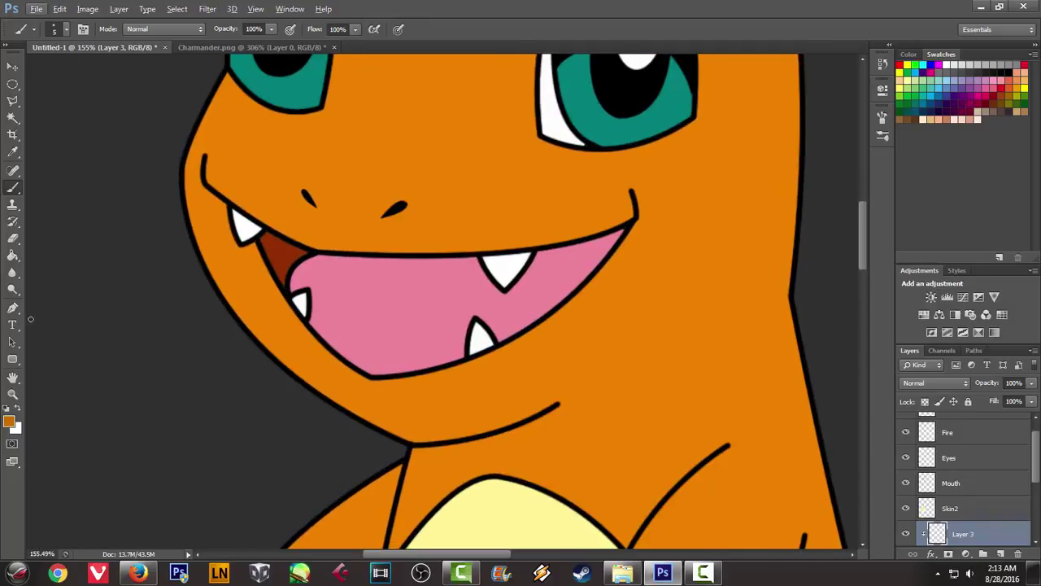
Draw a curved pen path under the chin across the top of the chest, checking the reference
{"action": "left_click", "coordinate": [12, 308]}
{"action": "scroll", "coordinate": [382, 438], "scroll_direction": "up", "scroll_amount": 2}
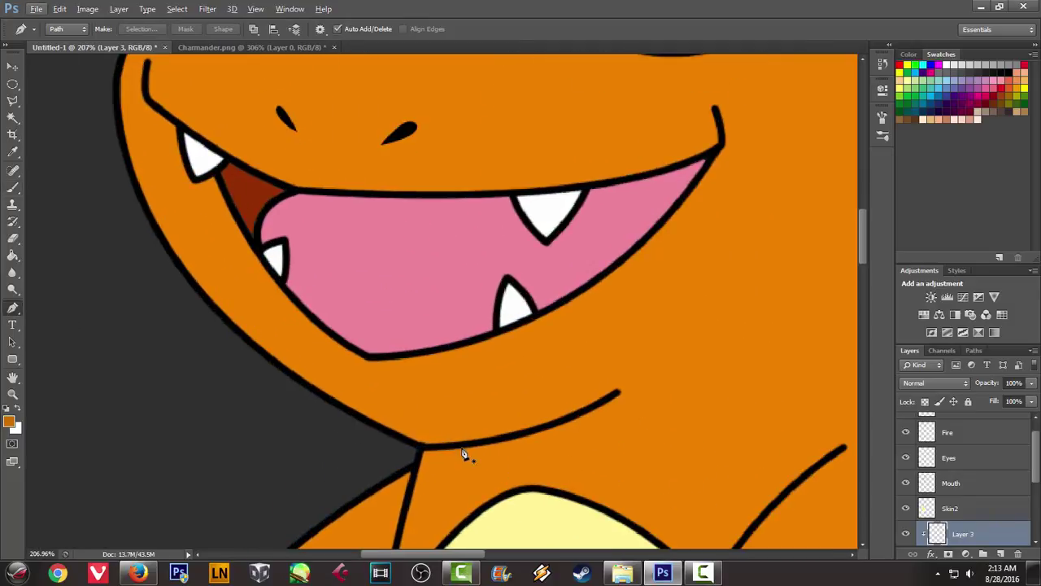
{"action": "left_click", "coordinate": [450, 447]}
{"action": "left_click_drag", "start_coordinate": [524, 489], "coordinate": [561, 493]}
{"action": "left_click", "coordinate": [523, 489], "text": "alt"}
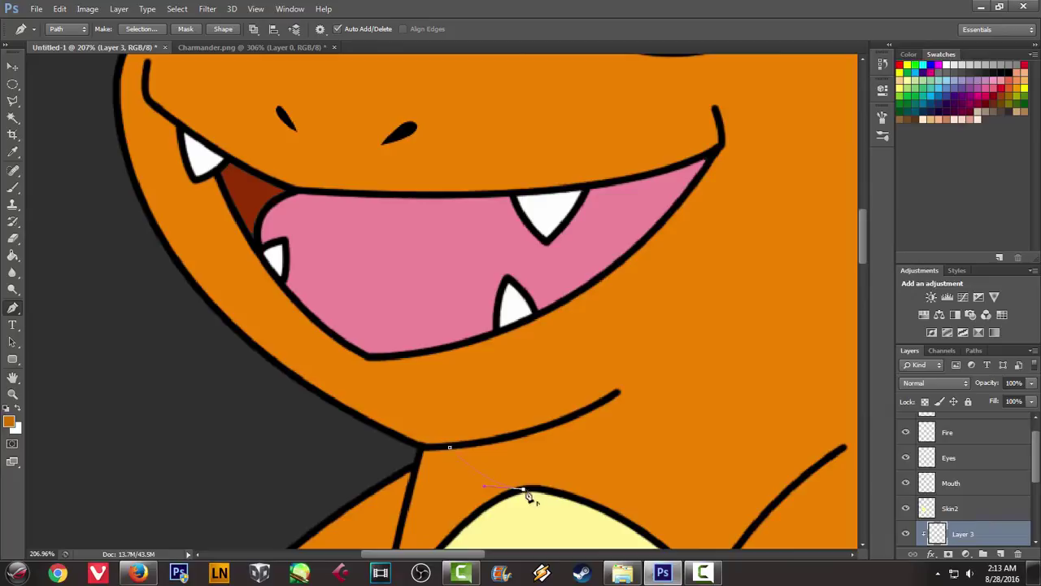
{"action": "left_click", "coordinate": [253, 49]}
{"action": "left_click", "coordinate": [69, 47]}
{"action": "left_click_drag", "start_coordinate": [728, 330], "coordinate": [736, 331]}
Close the chin path along the jaw, fill it with darker orange, and delete the path
{"action": "right_click", "coordinate": [691, 280]}
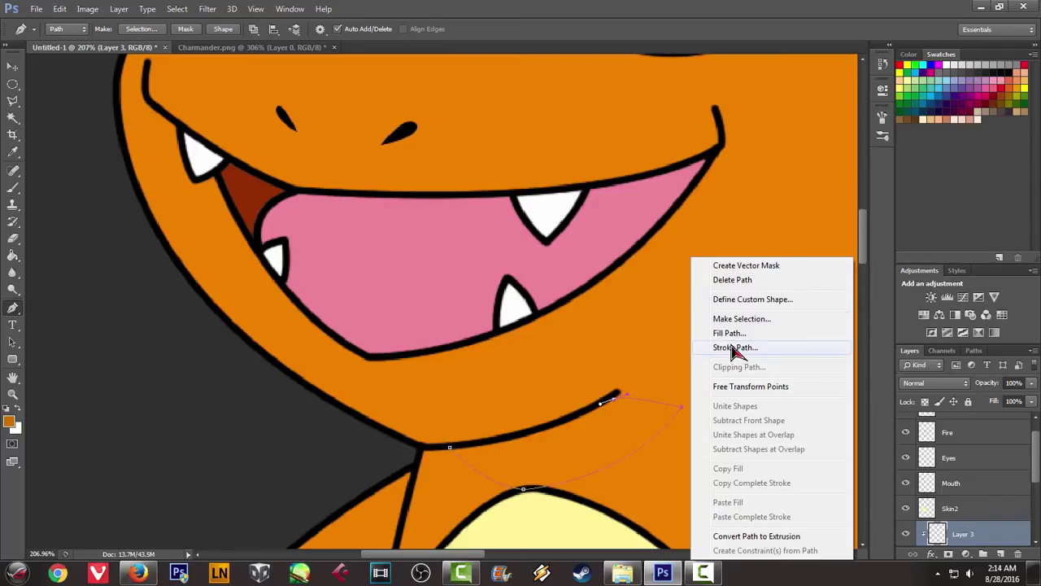
{"action": "left_click", "coordinate": [640, 291]}
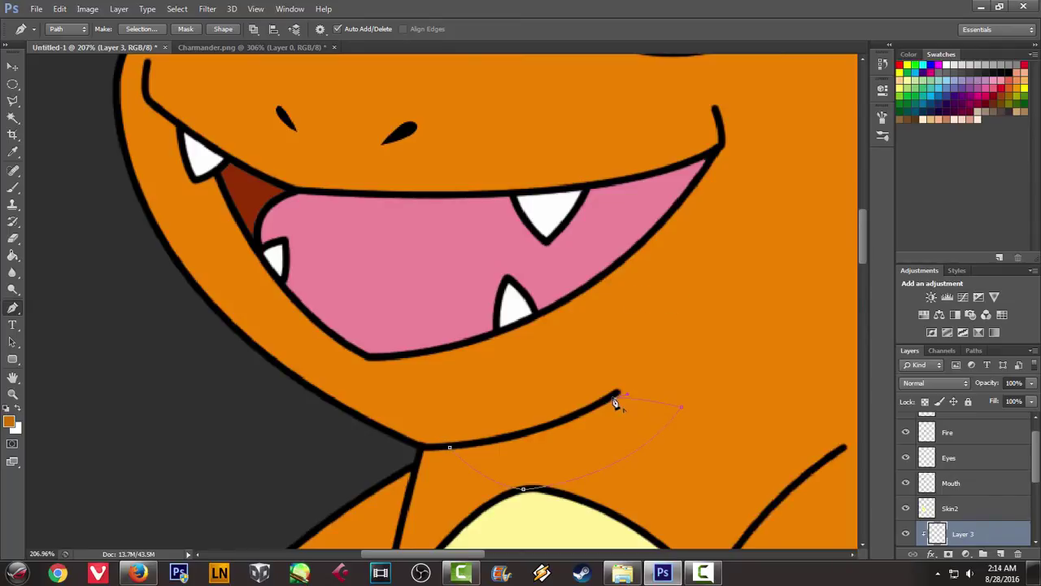
{"action": "left_click_drag", "start_coordinate": [449, 447], "coordinate": [385, 444]}
{"action": "right_click", "coordinate": [669, 280]}
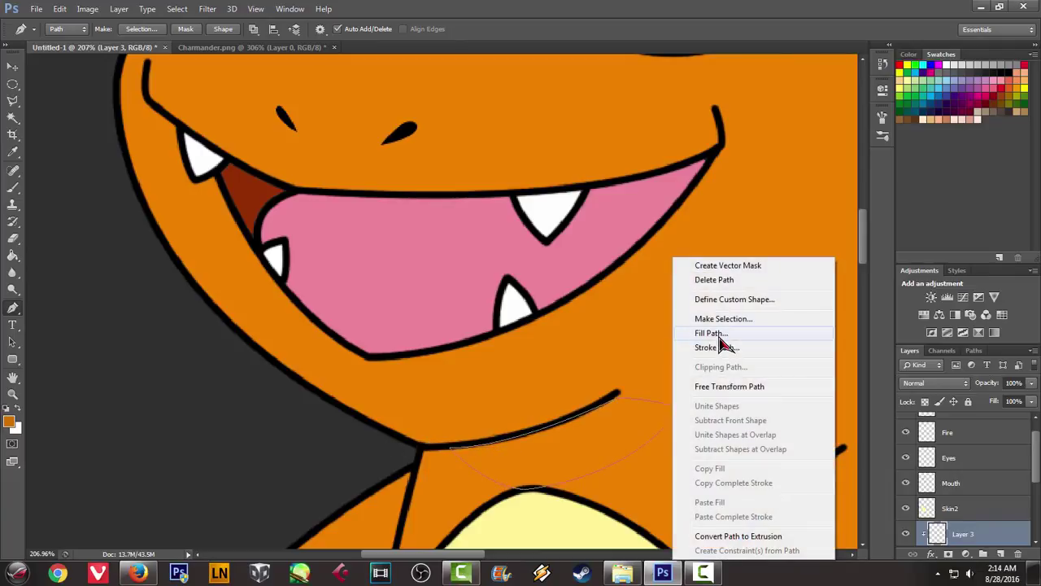
{"action": "left_click", "coordinate": [711, 334]}
{"action": "left_click", "coordinate": [618, 151]}
{"action": "right_click", "coordinate": [688, 196]}
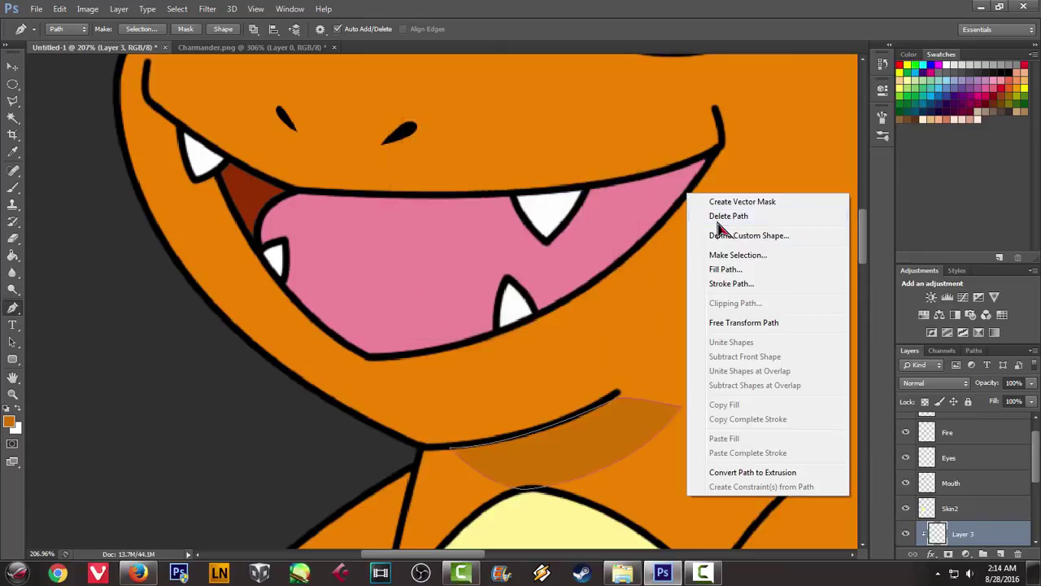
{"action": "left_click", "coordinate": [728, 216]}
{"action": "scroll", "coordinate": [697, 244], "scroll_direction": "down", "scroll_amount": 3}
{"action": "scroll", "coordinate": [697, 240], "scroll_direction": "down", "scroll_amount": 3}
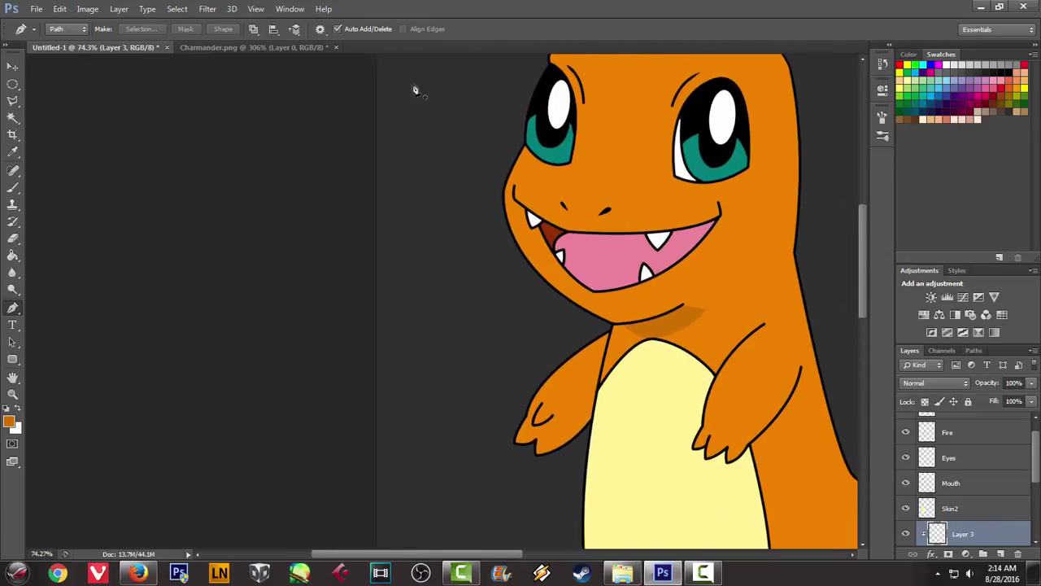
{"action": "left_click", "coordinate": [269, 47]}
Study the leg shading in the Charmander.png reference, then zoom to the leg in Untitled-1
{"action": "scroll", "coordinate": [260, 139], "scroll_direction": "up", "scroll_amount": 2}
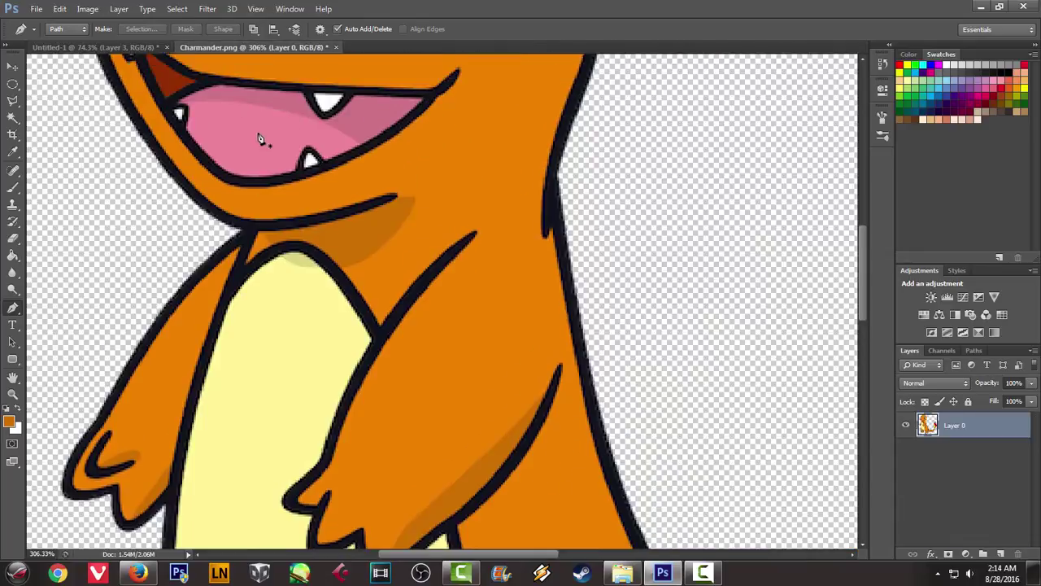
{"action": "scroll", "coordinate": [260, 134], "scroll_direction": "down", "scroll_amount": 3}
{"action": "scroll", "coordinate": [262, 131], "scroll_direction": "down", "scroll_amount": 3}
{"action": "scroll", "coordinate": [262, 130], "scroll_direction": "down", "scroll_amount": 2}
{"action": "scroll", "coordinate": [385, 235], "scroll_direction": "up", "scroll_amount": 2}
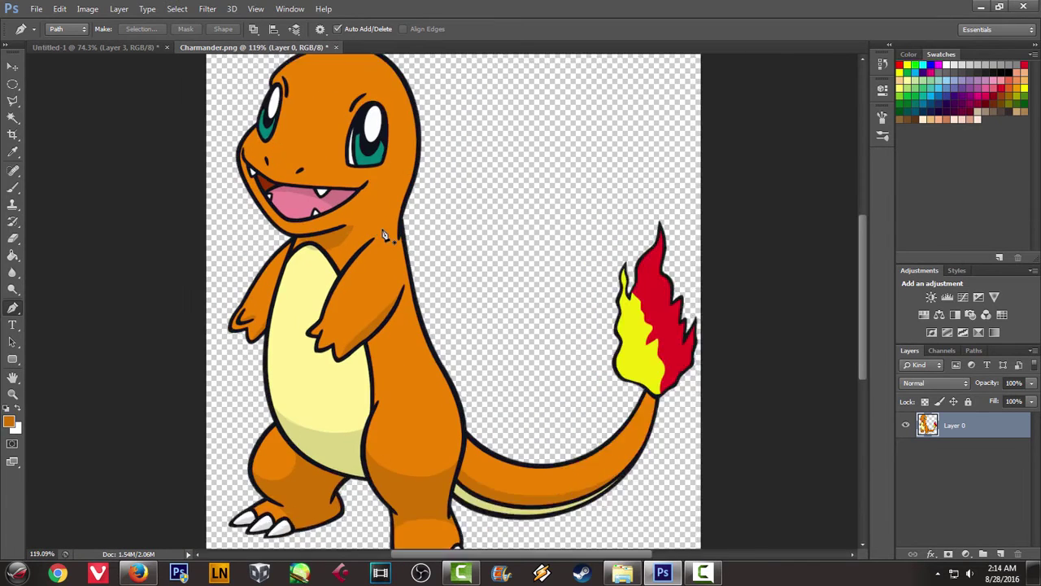
{"action": "scroll", "coordinate": [341, 309], "scroll_direction": "down", "scroll_amount": 3}
{"action": "scroll", "coordinate": [318, 351], "scroll_direction": "up", "scroll_amount": 2}
{"action": "scroll", "coordinate": [318, 351], "scroll_direction": "up", "scroll_amount": 3}
{"action": "scroll", "coordinate": [314, 344], "scroll_direction": "down", "scroll_amount": 2}
{"action": "scroll", "coordinate": [300, 309], "scroll_direction": "down", "scroll_amount": 2}
{"action": "scroll", "coordinate": [295, 214], "scroll_direction": "down", "scroll_amount": 2}
{"action": "left_click", "coordinate": [128, 49]}
{"action": "scroll", "coordinate": [418, 295], "scroll_direction": "down", "scroll_amount": 2}
{"action": "scroll", "coordinate": [451, 284], "scroll_direction": "down", "scroll_amount": 2}
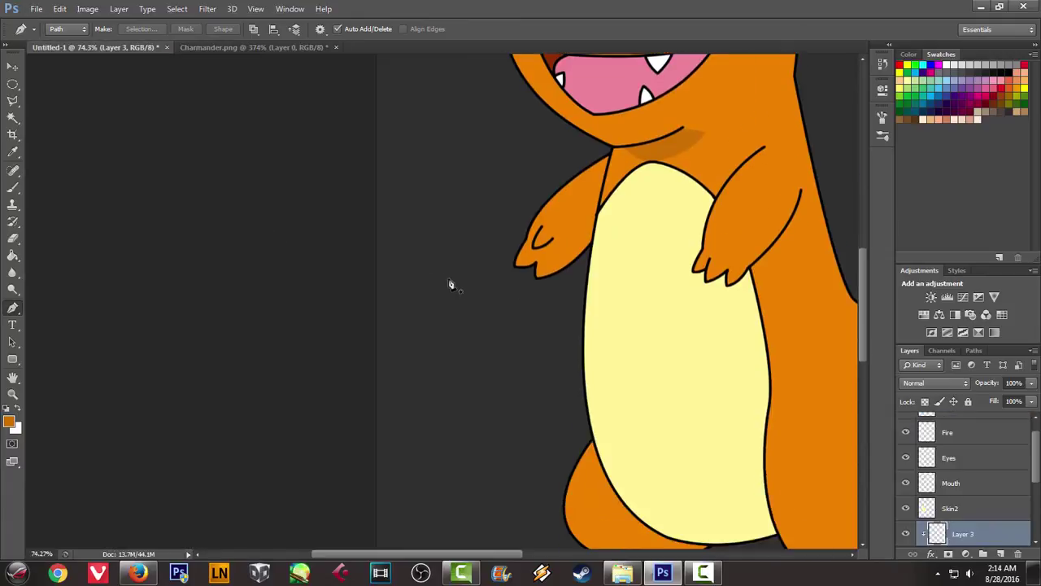
{"action": "scroll", "coordinate": [488, 294], "scroll_direction": "down", "scroll_amount": 2}
{"action": "scroll", "coordinate": [563, 311], "scroll_direction": "down", "scroll_amount": 1}
{"action": "scroll", "coordinate": [557, 321], "scroll_direction": "up", "scroll_amount": 2}
{"action": "scroll", "coordinate": [512, 321], "scroll_direction": "up", "scroll_amount": 2}
{"action": "key", "text": "alt"}
Trace a pen path from the leg's outer edge along the belly to where it meets the leg
{"action": "left_click", "coordinate": [415, 378]}
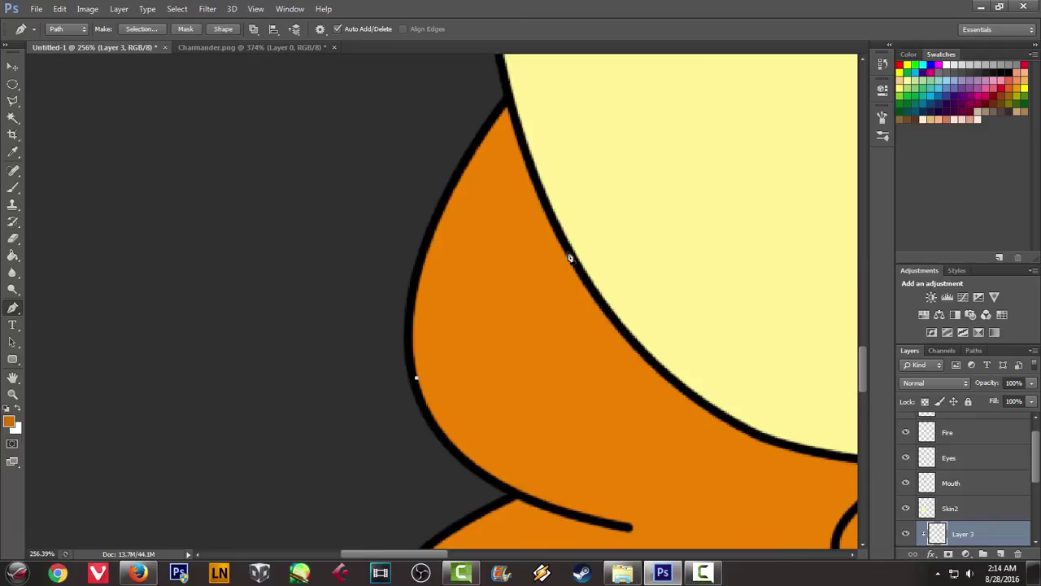
{"action": "left_click_drag", "start_coordinate": [567, 253], "coordinate": [563, 106]}
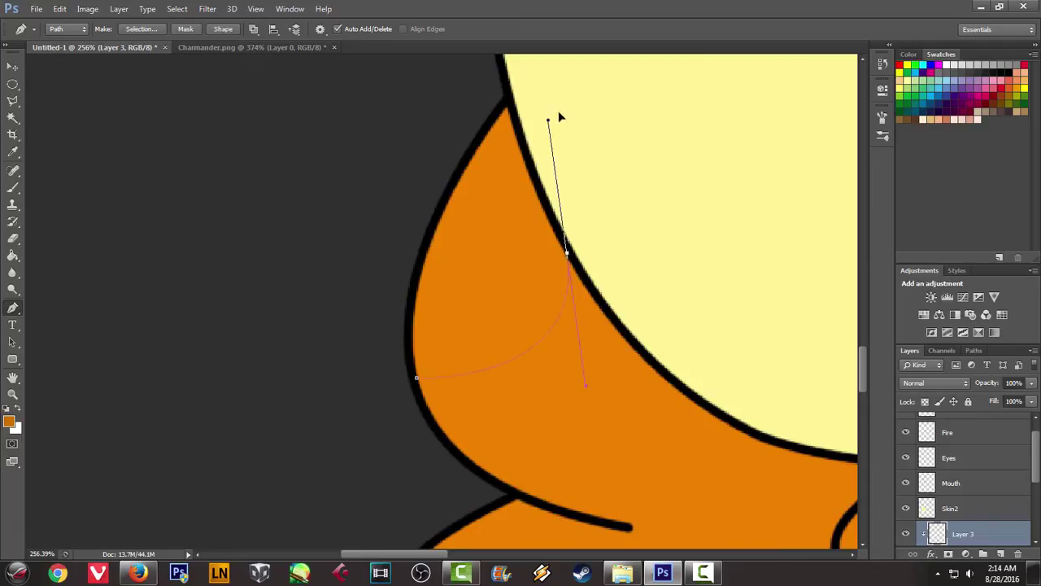
{"action": "left_click", "coordinate": [568, 254], "text": "alt"}
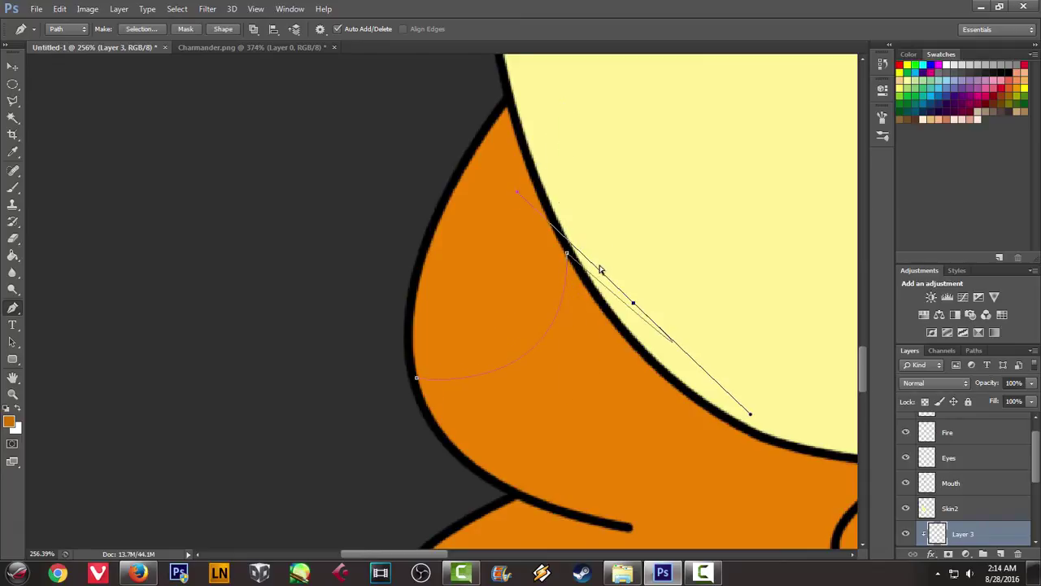
{"action": "left_click", "coordinate": [631, 339]}
{"action": "left_click", "coordinate": [696, 403]}
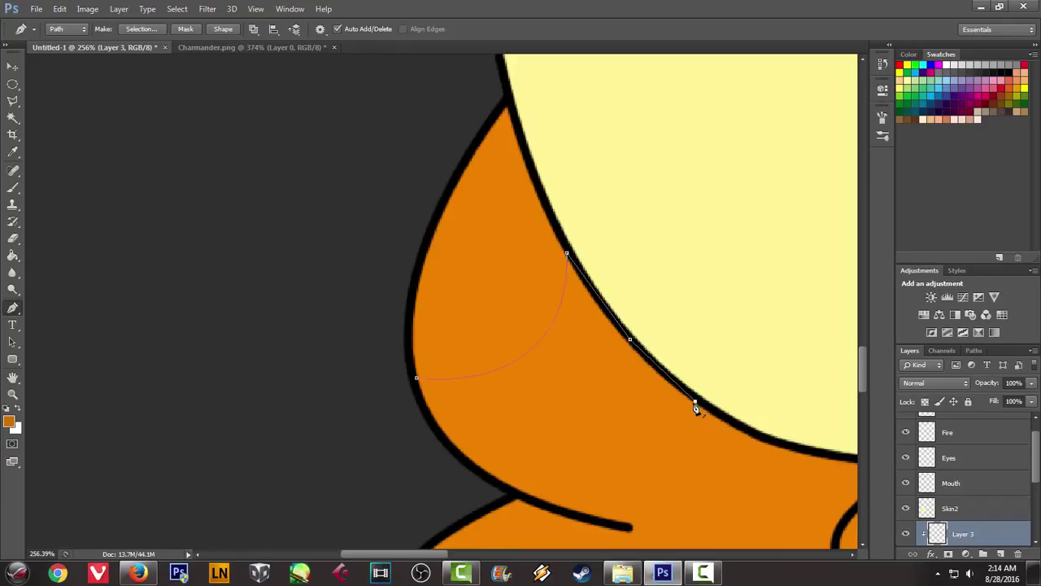
{"action": "left_click_drag", "start_coordinate": [635, 400], "coordinate": [423, 201]}
{"action": "left_click", "coordinate": [610, 258]}
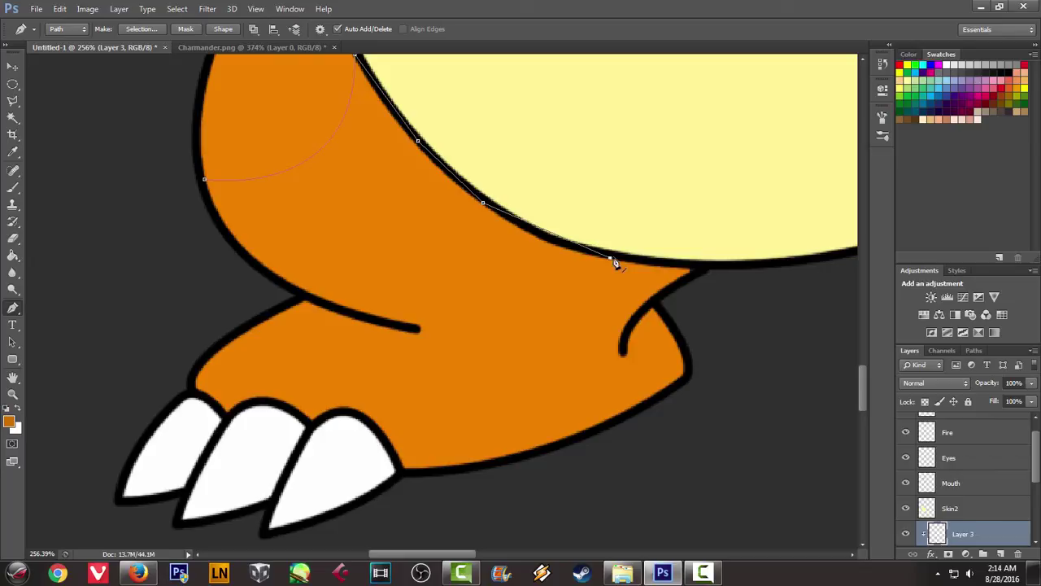
{"action": "key", "text": "ctrl+z"}
{"action": "left_click", "coordinate": [558, 244]}
{"action": "left_click", "coordinate": [701, 267]}
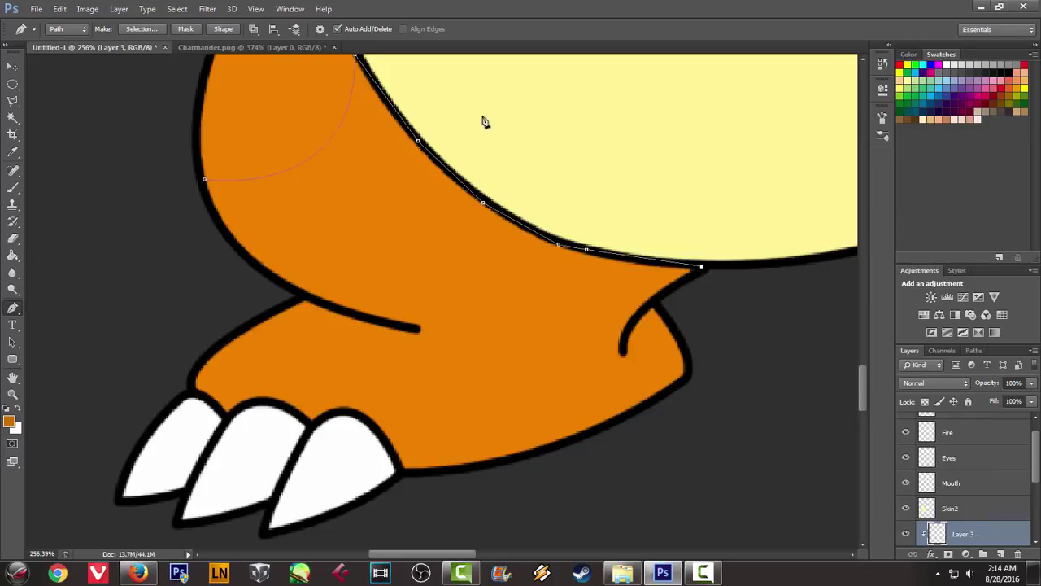
Extend the path below the foot, curve it across the leg, and close it, checking the reference
{"action": "left_click", "coordinate": [208, 49]}
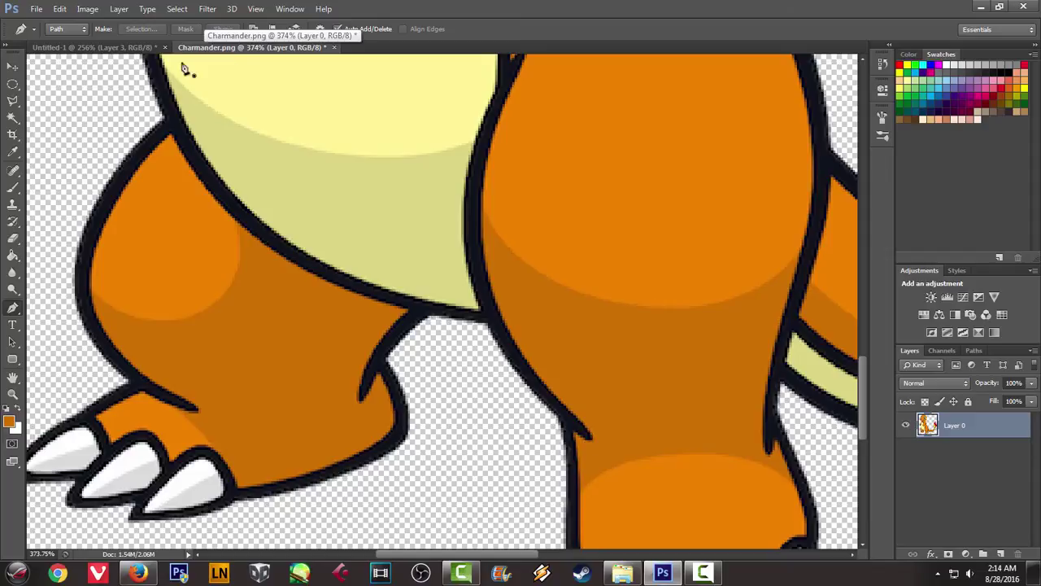
{"action": "left_click", "coordinate": [90, 47]}
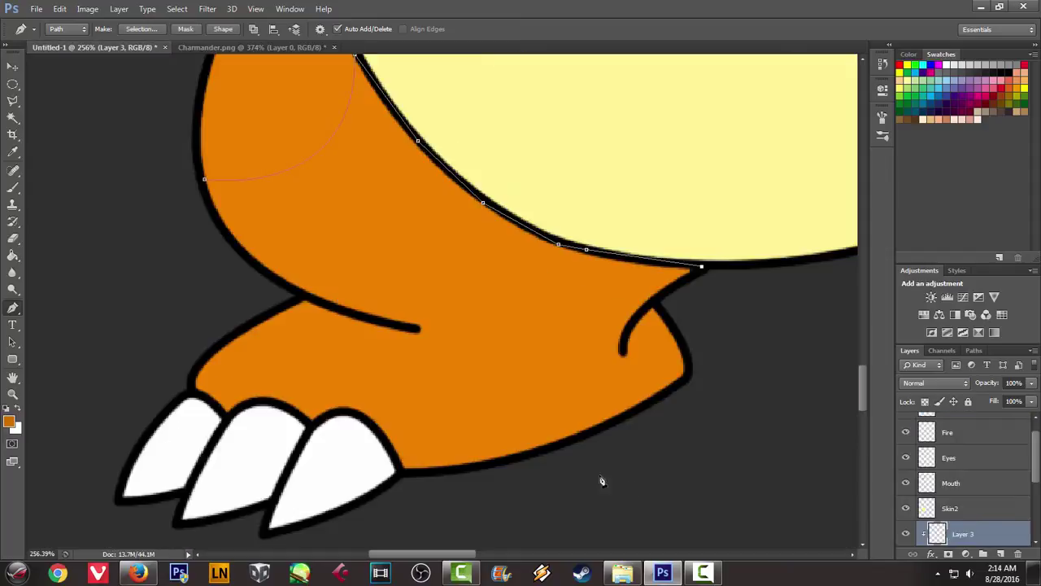
{"action": "left_click", "coordinate": [493, 486]}
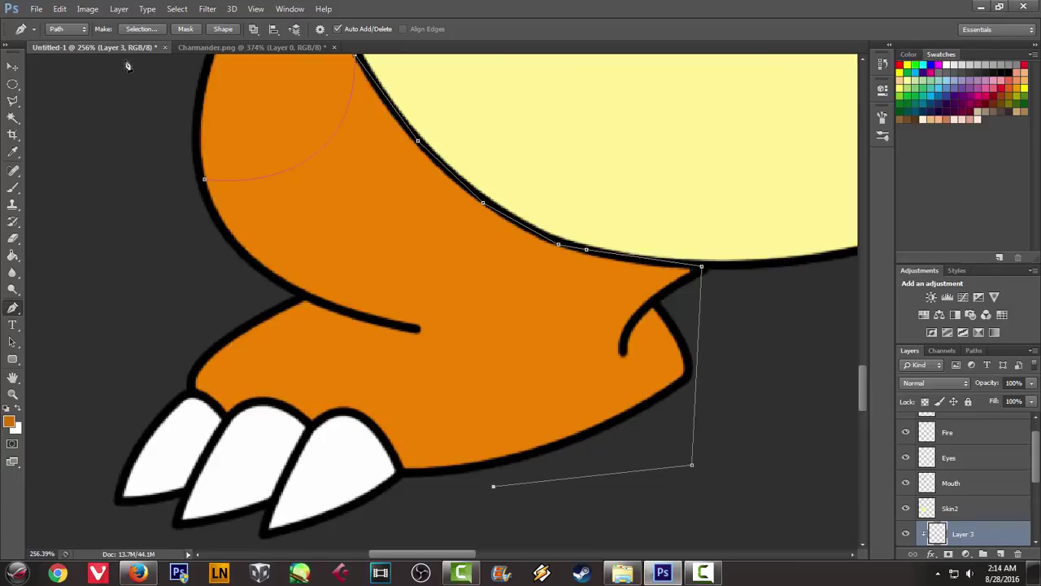
{"action": "left_click", "coordinate": [244, 47]}
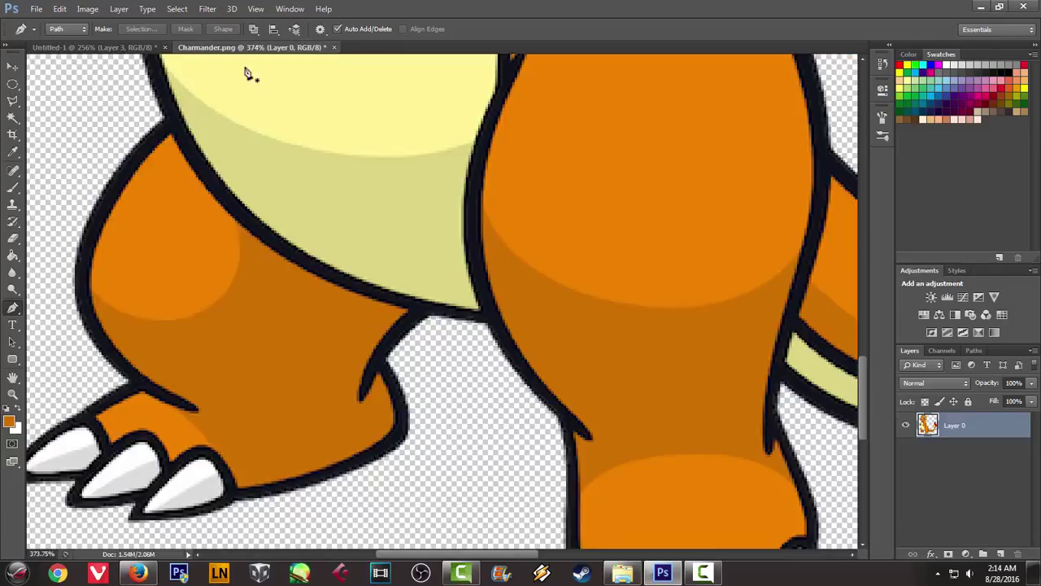
{"action": "left_click", "coordinate": [81, 47]}
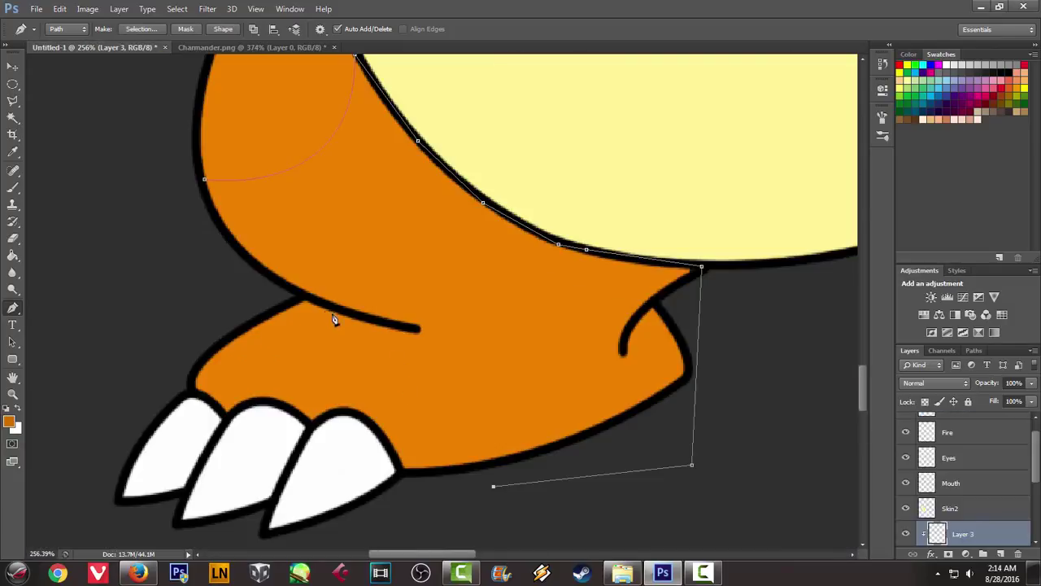
{"action": "left_click_drag", "start_coordinate": [271, 313], "coordinate": [205, 323]}
{"action": "left_click_drag", "start_coordinate": [291, 307], "coordinate": [191, 205]}
{"action": "left_click", "coordinate": [205, 186]}
Fill the left leg path with darker orange, delete the path, and zoom out
{"action": "right_click", "coordinate": [389, 224]}
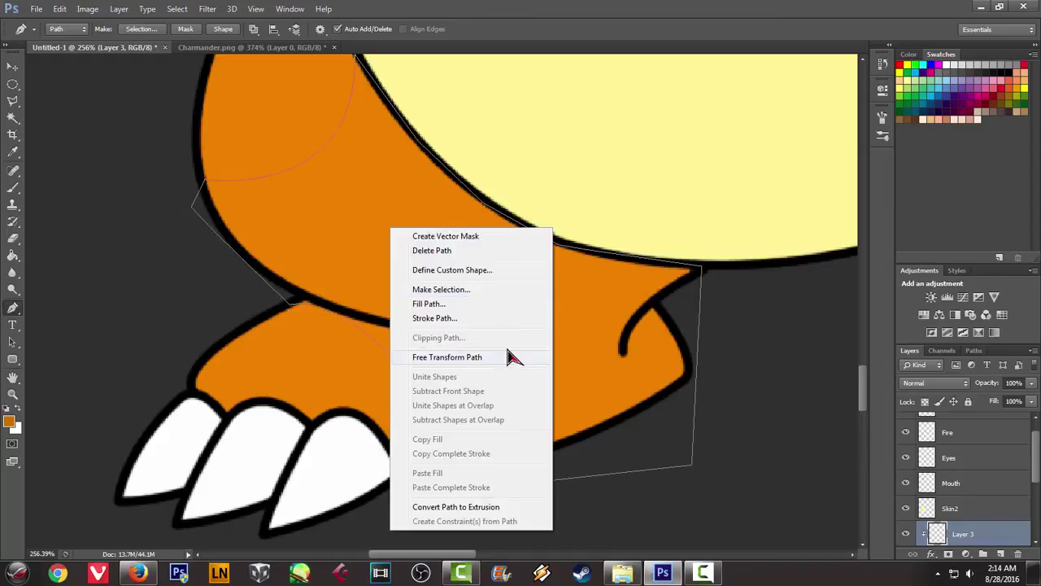
{"action": "left_click", "coordinate": [435, 301]}
{"action": "left_click", "coordinate": [607, 146]}
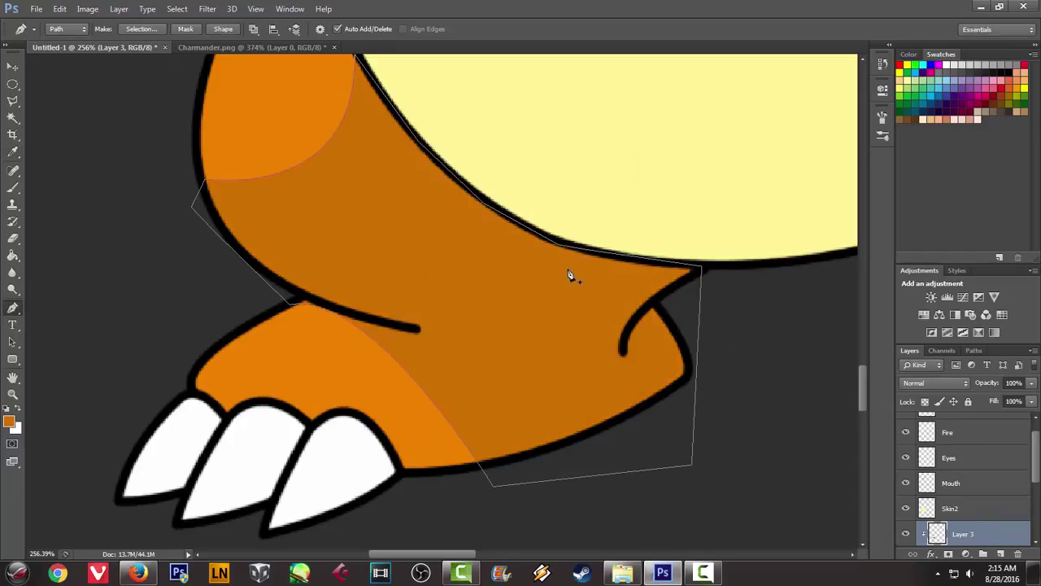
{"action": "right_click", "coordinate": [417, 241]}
{"action": "left_click", "coordinate": [456, 254]}
{"action": "scroll", "coordinate": [435, 272], "scroll_direction": "down", "scroll_amount": 3}
{"action": "scroll", "coordinate": [436, 274], "scroll_direction": "down", "scroll_amount": 3}
{"action": "scroll", "coordinate": [512, 282], "scroll_direction": "down", "scroll_amount": 2}
{"action": "scroll", "coordinate": [519, 279], "scroll_direction": "down", "scroll_amount": 2}
{"action": "scroll", "coordinate": [507, 276], "scroll_direction": "up", "scroll_amount": 1}
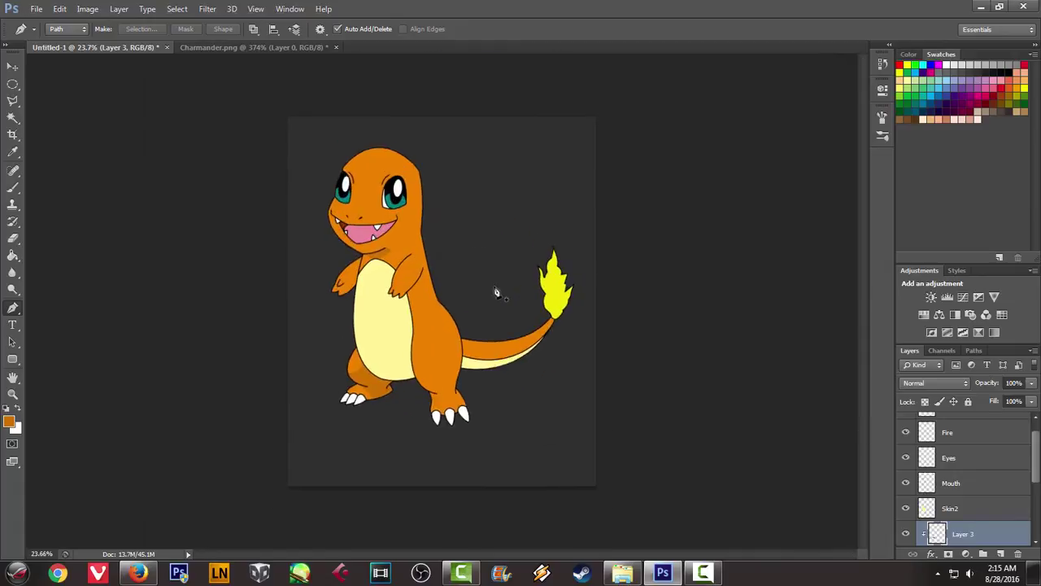
{"action": "scroll", "coordinate": [497, 293], "scroll_direction": "up", "scroll_amount": 1}
{"action": "left_click", "coordinate": [285, 49]}
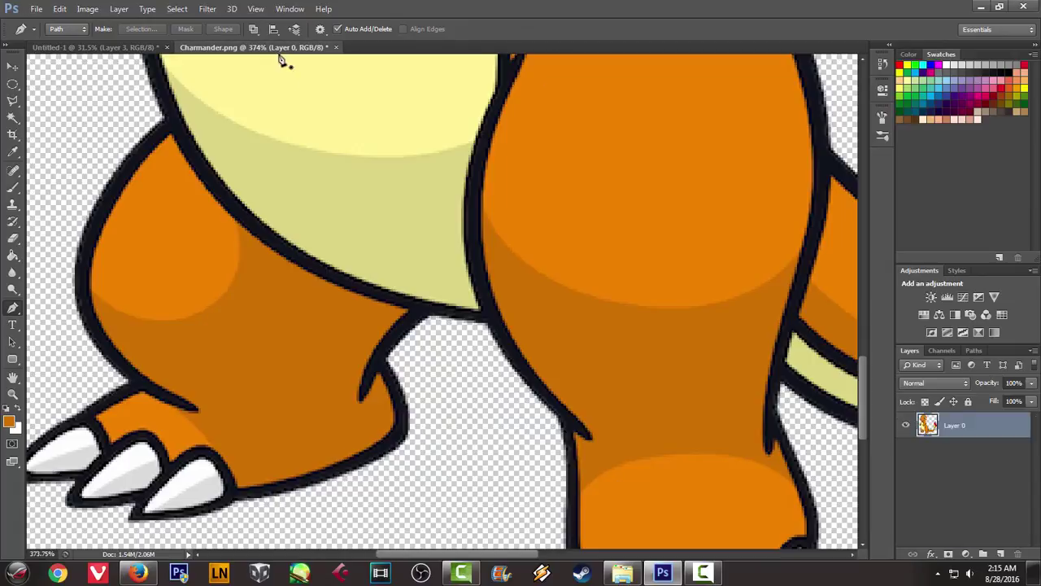
Compare the Untitled-1 drawing with the Charmander.png reference before shading the right leg
{"action": "left_click", "coordinate": [97, 49]}
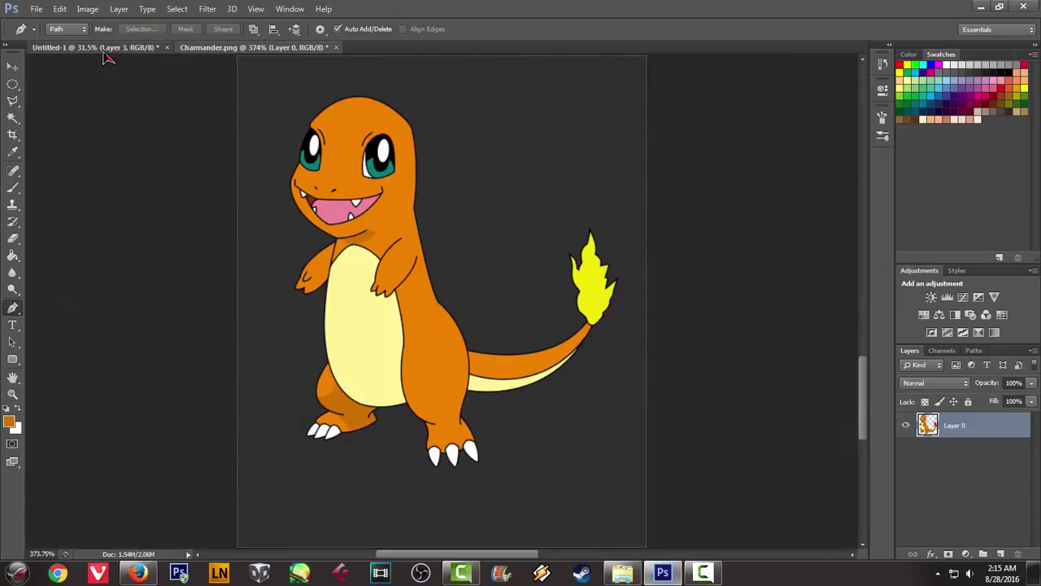
{"action": "scroll", "coordinate": [424, 256], "scroll_direction": "up", "scroll_amount": 1}
{"action": "scroll", "coordinate": [414, 233], "scroll_direction": "up", "scroll_amount": 2}
{"action": "scroll", "coordinate": [434, 402], "scroll_direction": "down", "scroll_amount": 2}
{"action": "scroll", "coordinate": [404, 363], "scroll_direction": "down", "scroll_amount": 2}
{"action": "left_click", "coordinate": [268, 47]}
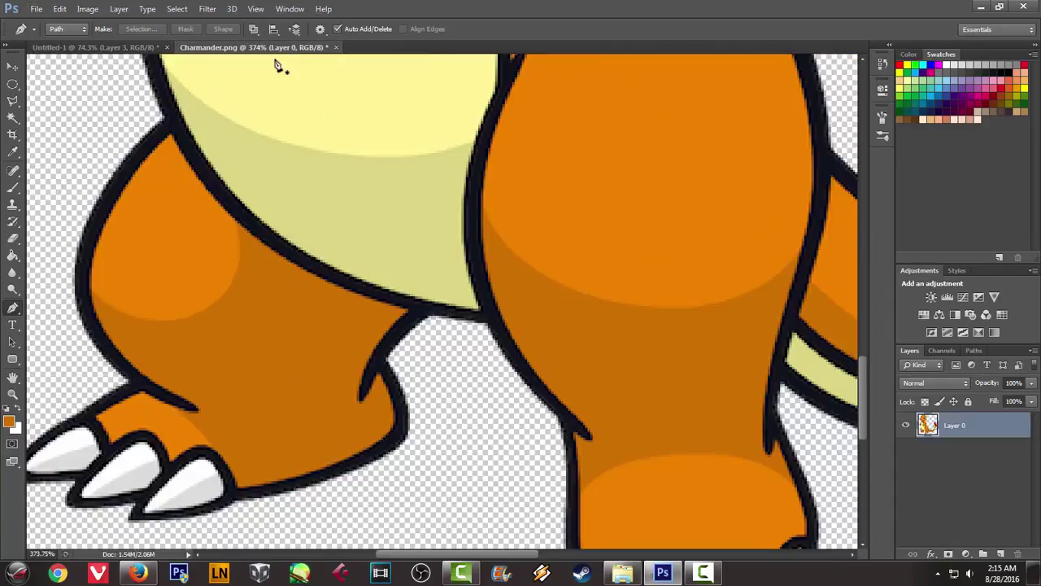
{"action": "left_click", "coordinate": [106, 47]}
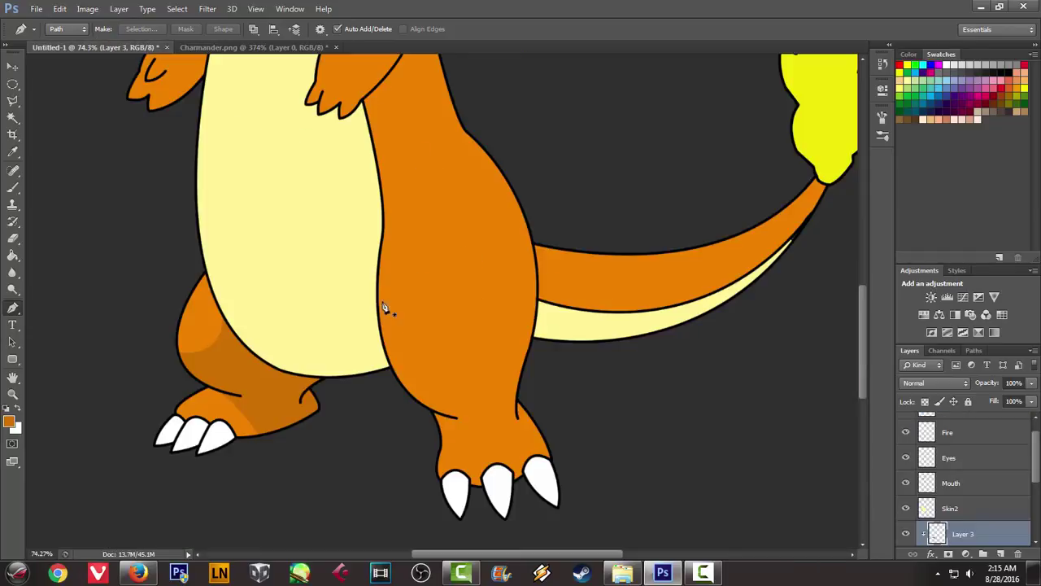
Start a Pen outline of the right leg's shadow across the thigh, checking the reference
{"action": "left_click", "coordinate": [379, 267]}
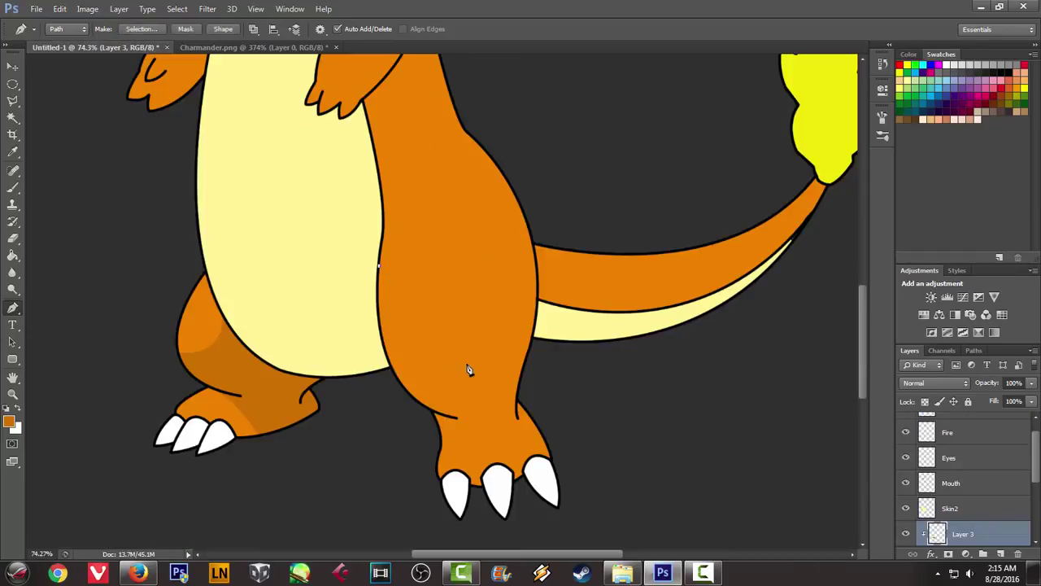
{"action": "left_click", "coordinate": [468, 366], "text": "alt"}
{"action": "mouse_move", "coordinate": [533, 341]}
{"action": "left_mouse_down"}
{"action": "mouse_move", "coordinate": [560, 288]}
{"action": "mouse_move", "coordinate": [574, 315]}
{"action": "left_mouse_up"}
{"action": "left_click", "coordinate": [533, 341], "text": "alt"}
{"action": "left_click", "coordinate": [200, 47]}
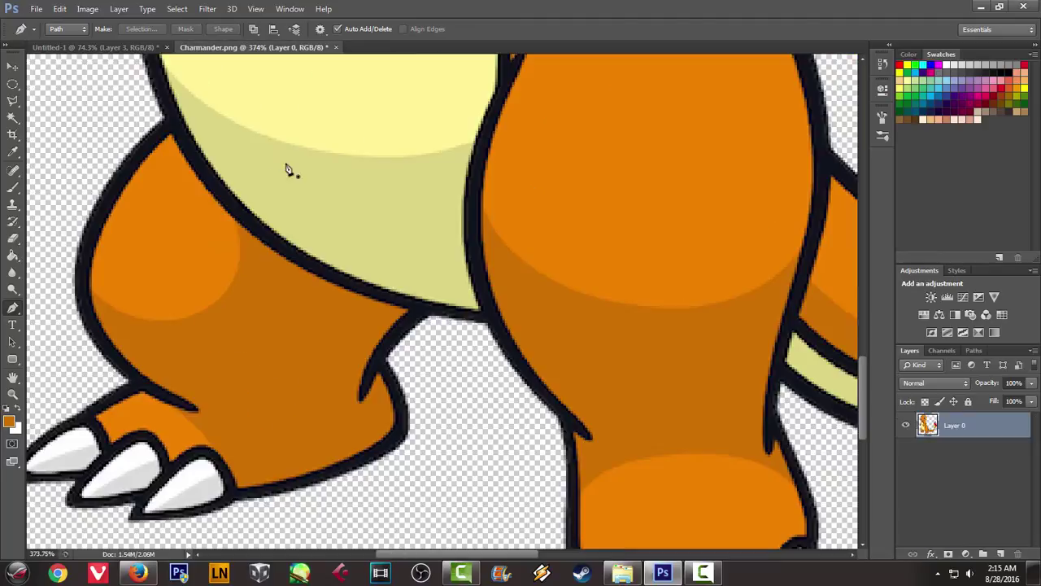
{"action": "left_click", "coordinate": [106, 47]}
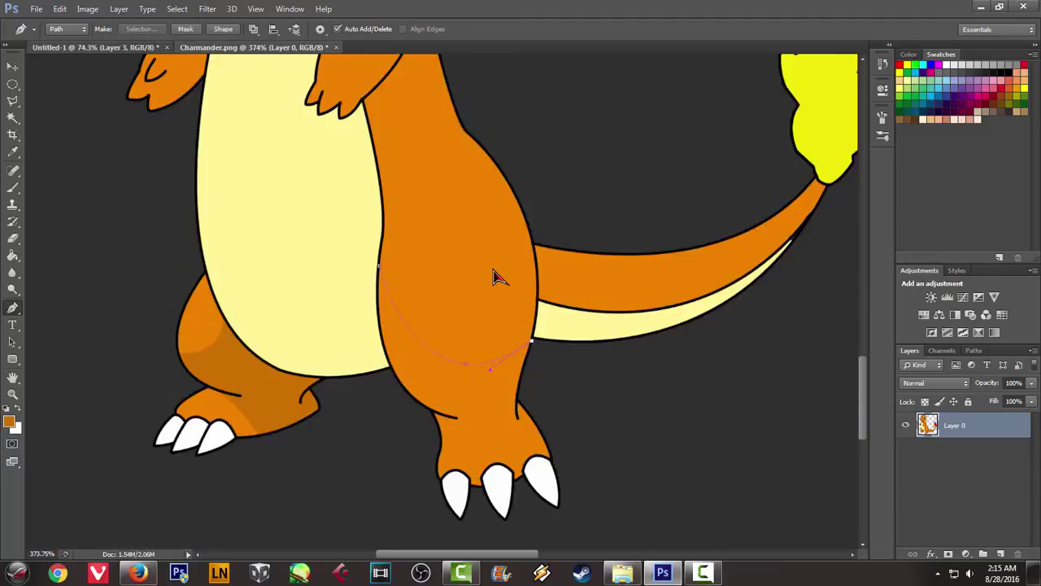
{"action": "scroll", "coordinate": [581, 343], "scroll_direction": "up", "scroll_amount": 5}
Finish the leg shadow outline at the ankle, close it, and fill it darker orange
{"action": "left_click_drag", "start_coordinate": [516, 304], "coordinate": [543, 442]}
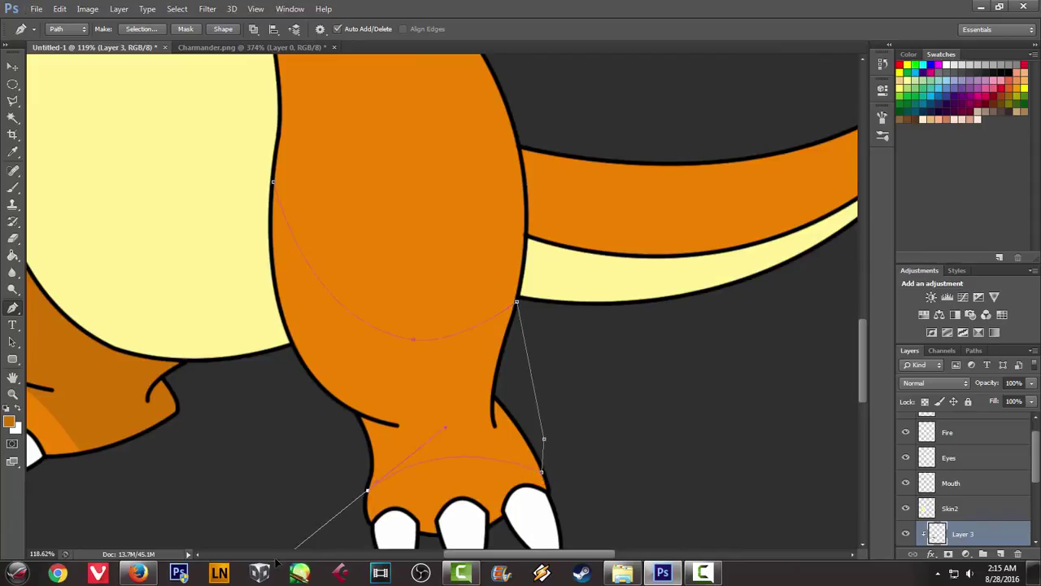
{"action": "left_click_drag", "start_coordinate": [312, 539], "coordinate": [276, 514]}
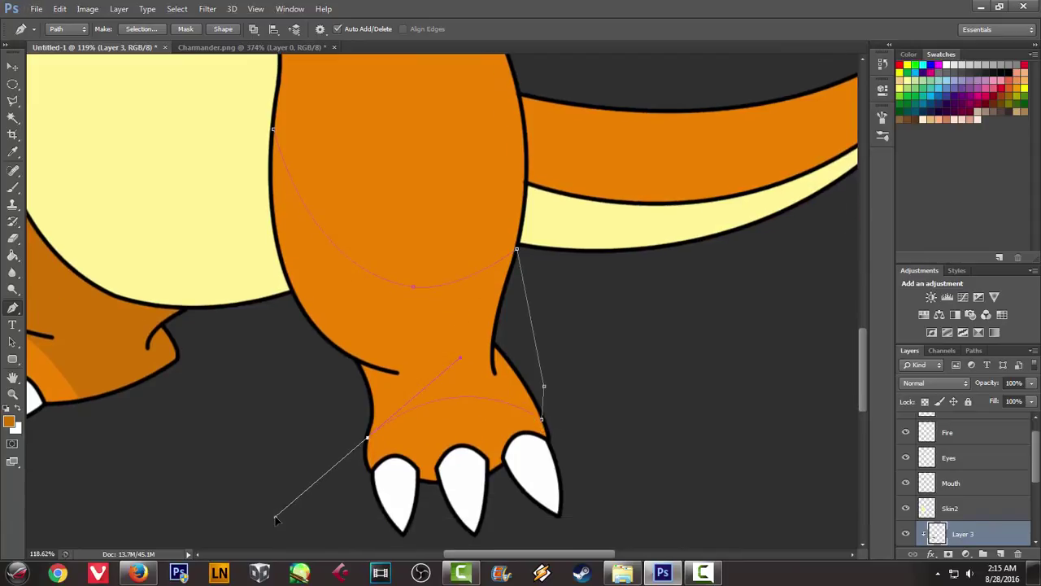
{"action": "left_click_drag", "start_coordinate": [369, 442], "coordinate": [277, 362]}
{"action": "left_click", "coordinate": [274, 133]}
{"action": "right_click", "coordinate": [424, 194]}
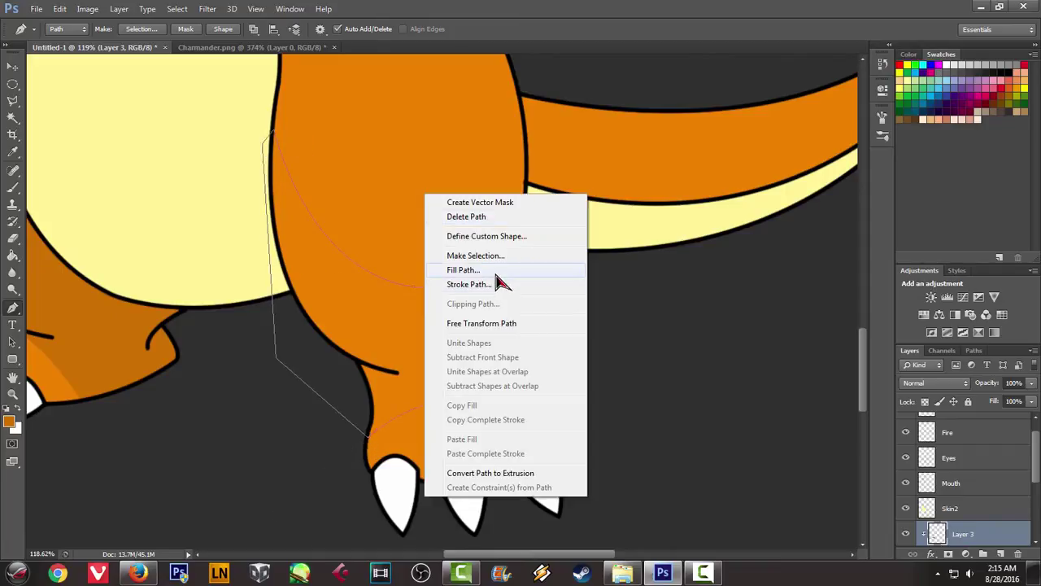
{"action": "left_click", "coordinate": [463, 269]}
{"action": "left_click", "coordinate": [607, 144]}
Delete the leftover leg path outline
{"action": "right_click", "coordinate": [411, 177]}
{"action": "left_click", "coordinate": [442, 202]}
{"action": "scroll", "coordinate": [437, 237], "scroll_direction": "down", "scroll_amount": 2}
{"action": "scroll", "coordinate": [455, 253], "scroll_direction": "down", "scroll_amount": 2}
{"action": "scroll", "coordinate": [476, 261], "scroll_direction": "down", "scroll_amount": 2}
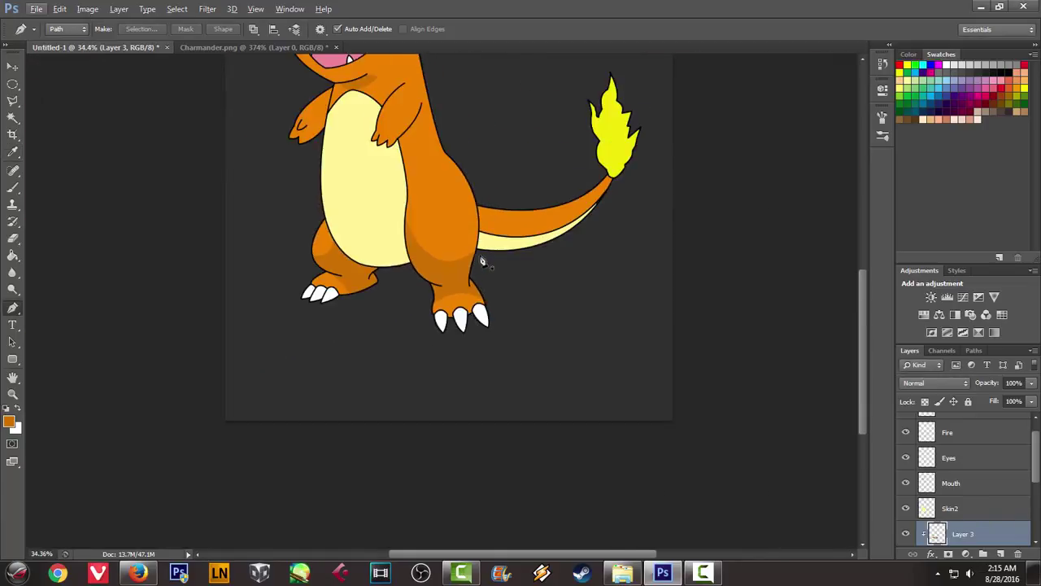
{"action": "scroll", "coordinate": [488, 255], "scroll_direction": "down", "scroll_amount": 1}
{"action": "scroll", "coordinate": [472, 249], "scroll_direction": "up", "scroll_amount": 2}
Compare the tail with the Charmander.png reference
{"action": "left_click", "coordinate": [232, 47]}
{"action": "scroll", "coordinate": [345, 188], "scroll_direction": "down", "scroll_amount": 2}
{"action": "scroll", "coordinate": [346, 187], "scroll_direction": "down", "scroll_amount": 3}
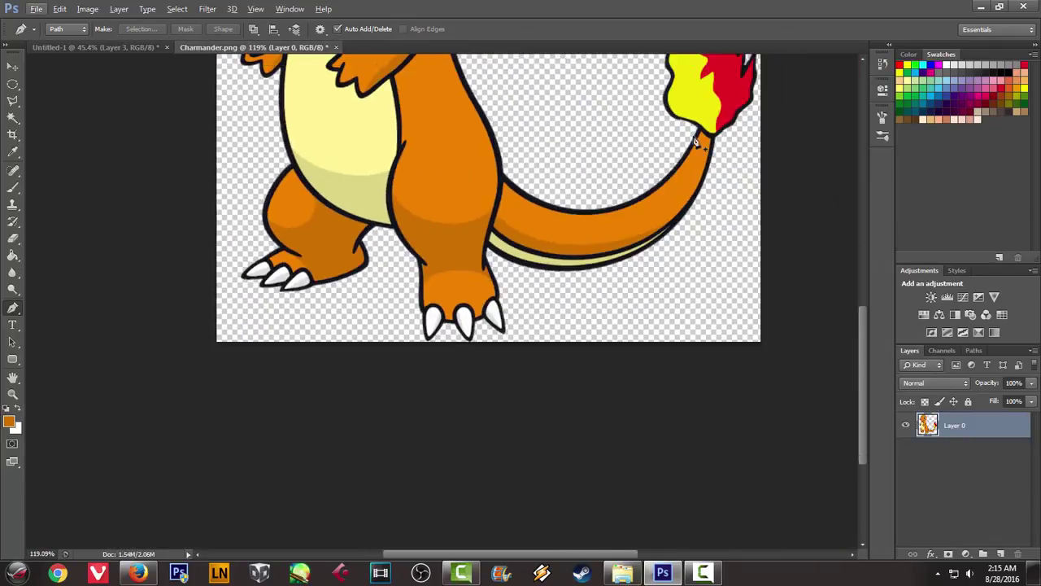
{"action": "left_click", "coordinate": [114, 47]}
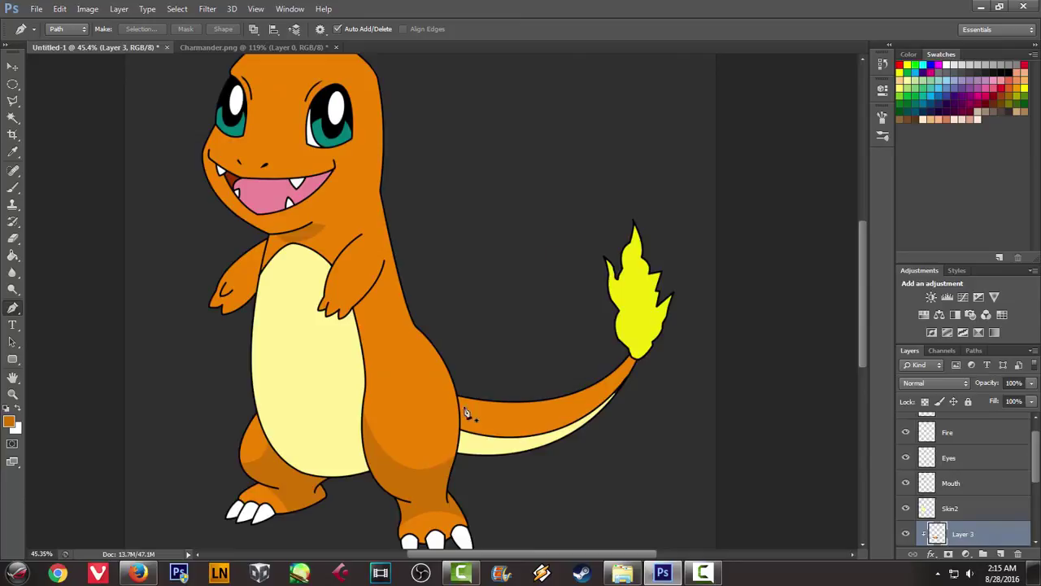
{"action": "scroll", "coordinate": [462, 419], "scroll_direction": "up", "scroll_amount": 2}
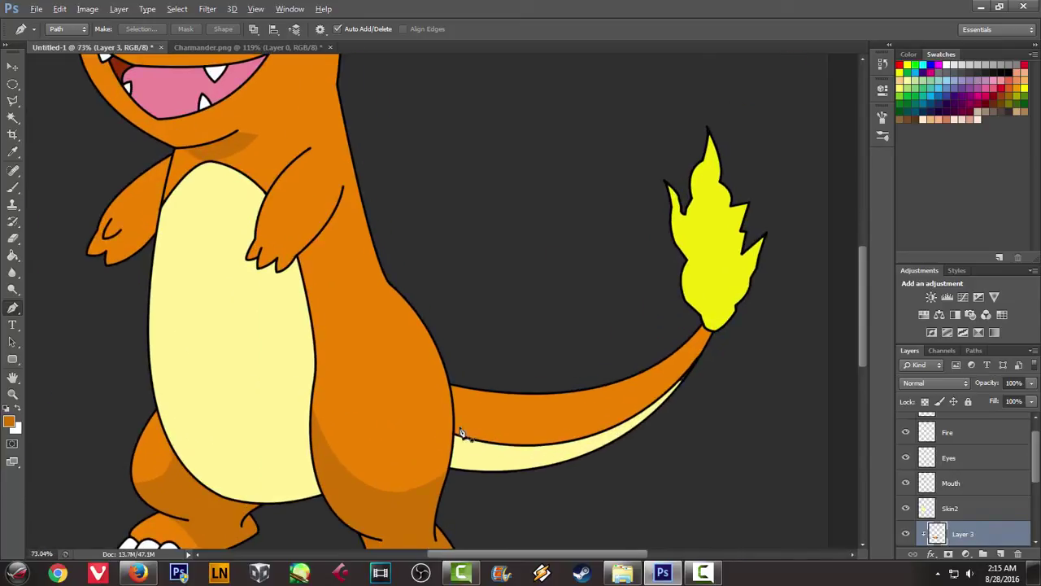
{"action": "scroll", "coordinate": [462, 419], "scroll_direction": "up", "scroll_amount": 1}
Trace a closed Pen outline along the tail's lower edge from its base
{"action": "left_click", "coordinate": [452, 402]}
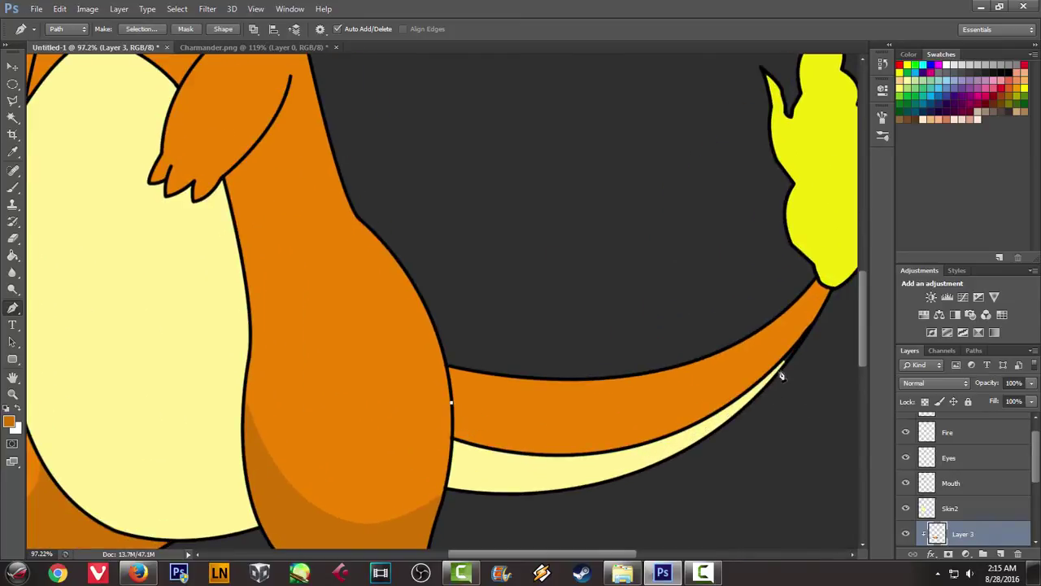
{"action": "mouse_move", "coordinate": [804, 335]}
{"action": "left_mouse_down"}
{"action": "mouse_move", "coordinate": [827, 235]}
{"action": "mouse_move", "coordinate": [763, 136]}
{"action": "mouse_move", "coordinate": [718, 165]}
{"action": "left_mouse_up"}
{"action": "left_click_drag", "start_coordinate": [543, 343], "coordinate": [571, 432]}
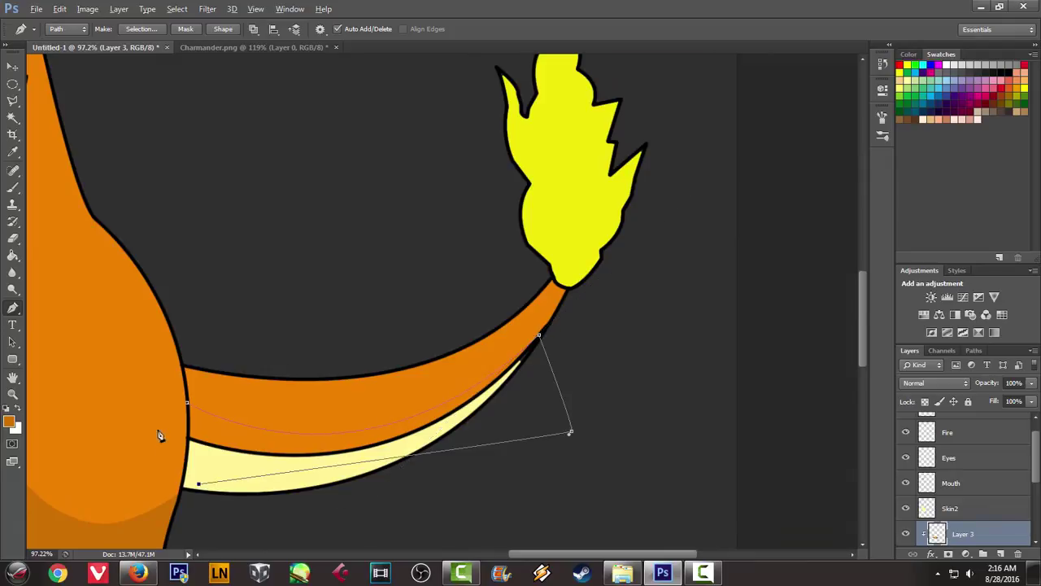
{"action": "scroll", "coordinate": [187, 435], "scroll_direction": "up", "scroll_amount": 5}
{"action": "left_click", "coordinate": [235, 470]}
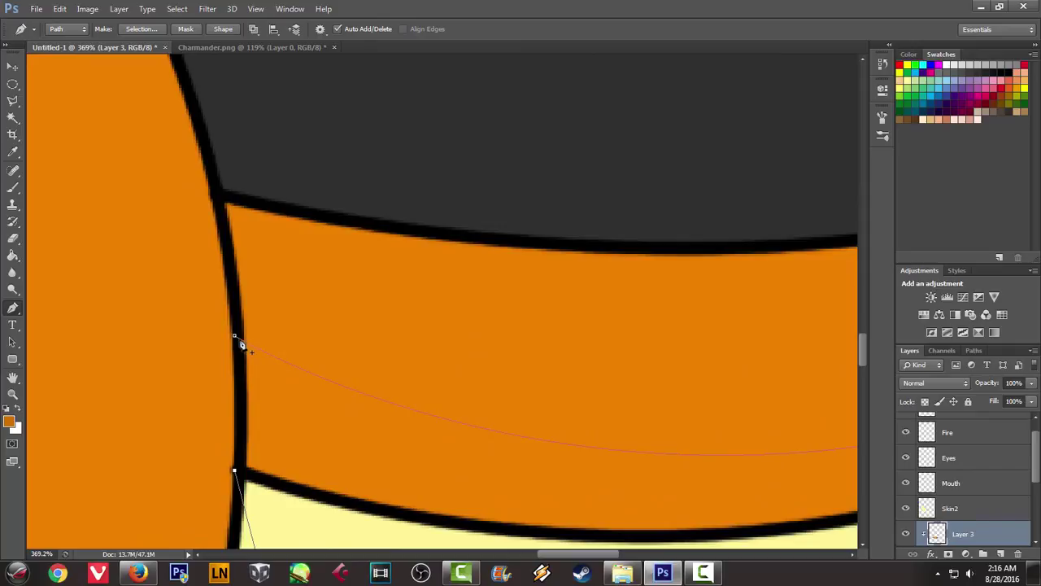
{"action": "left_click_drag", "start_coordinate": [239, 401], "coordinate": [240, 397]}
{"action": "left_click", "coordinate": [235, 337]}
Fill the tail outline with darker orange and delete the path
{"action": "right_click", "coordinate": [350, 390]}
{"action": "left_click", "coordinate": [431, 163]}
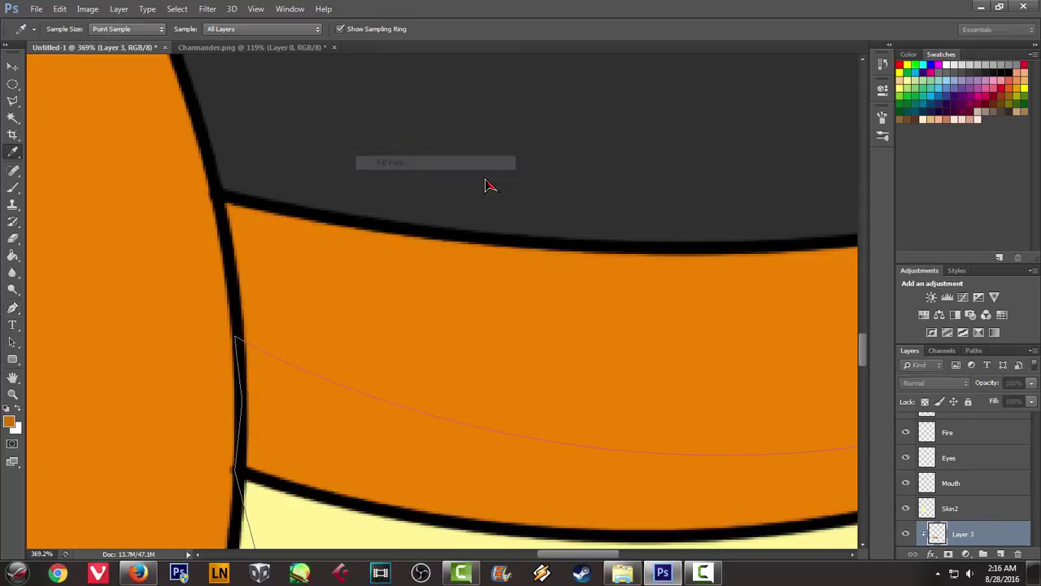
{"action": "left_click", "coordinate": [607, 149]}
{"action": "right_click", "coordinate": [420, 193]}
{"action": "left_click", "coordinate": [483, 214]}
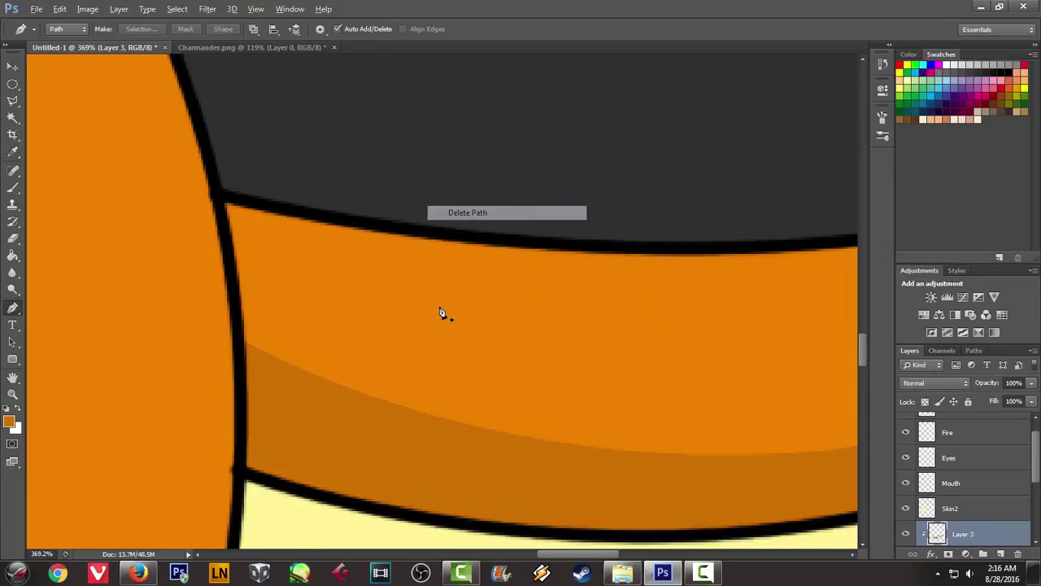
{"action": "scroll", "coordinate": [442, 314], "scroll_direction": "down", "scroll_amount": 2}
{"action": "scroll", "coordinate": [620, 344], "scroll_direction": "down", "scroll_amount": 3}
{"action": "scroll", "coordinate": [797, 377], "scroll_direction": "up", "scroll_amount": 3}
{"action": "scroll", "coordinate": [690, 230], "scroll_direction": "up", "scroll_amount": 2}
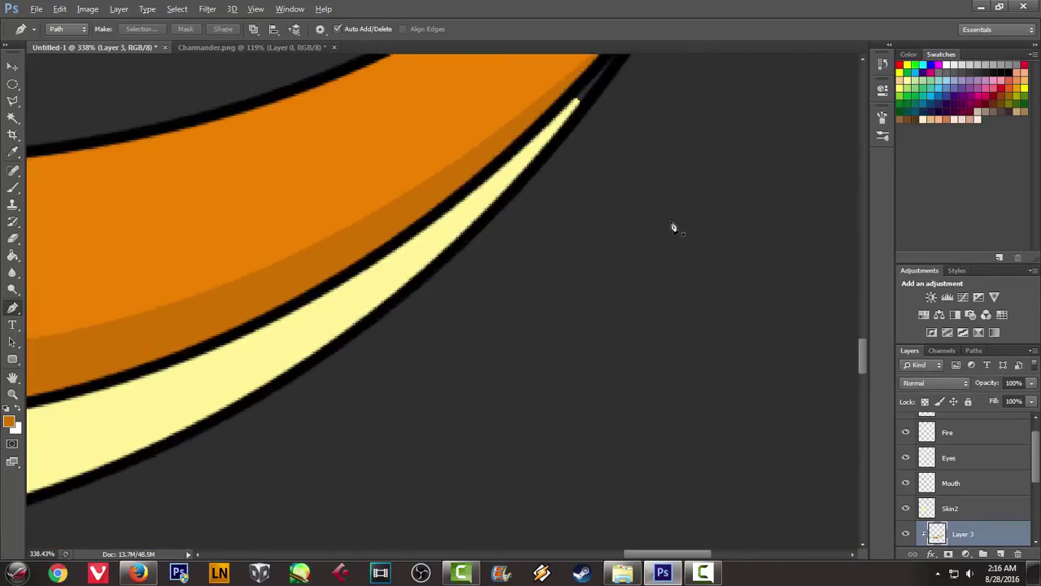
{"action": "scroll", "coordinate": [689, 230], "scroll_direction": "up", "scroll_amount": 1}
{"action": "scroll", "coordinate": [586, 182], "scroll_direction": "up", "scroll_amount": 2}
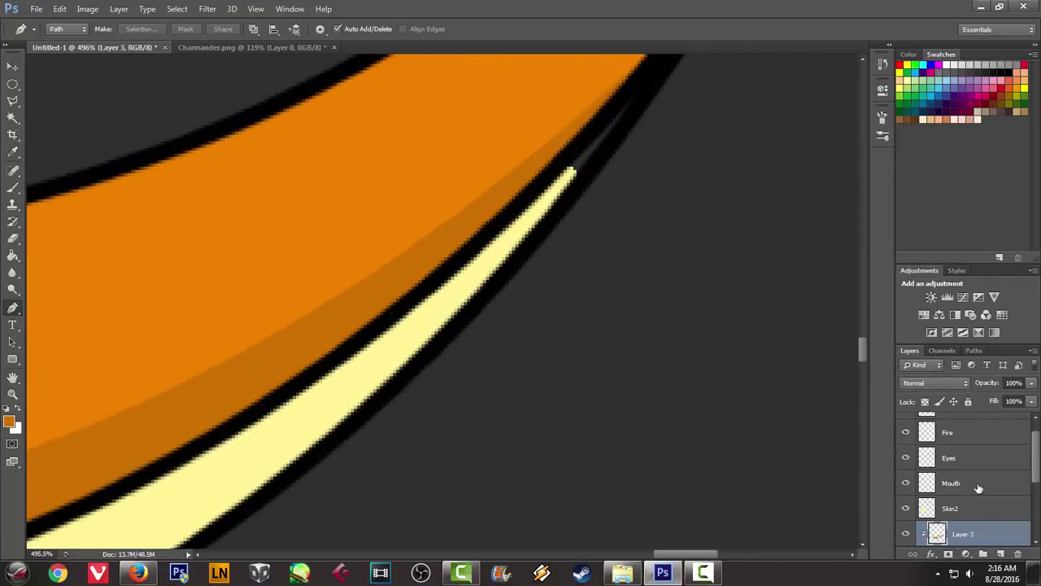
{"action": "scroll", "coordinate": [979, 487], "scroll_direction": "down", "scroll_amount": 2}
On the Skin2 layer, brush a pale yellow strip along the tail, then resample orange
{"action": "left_click", "coordinate": [944, 458]}
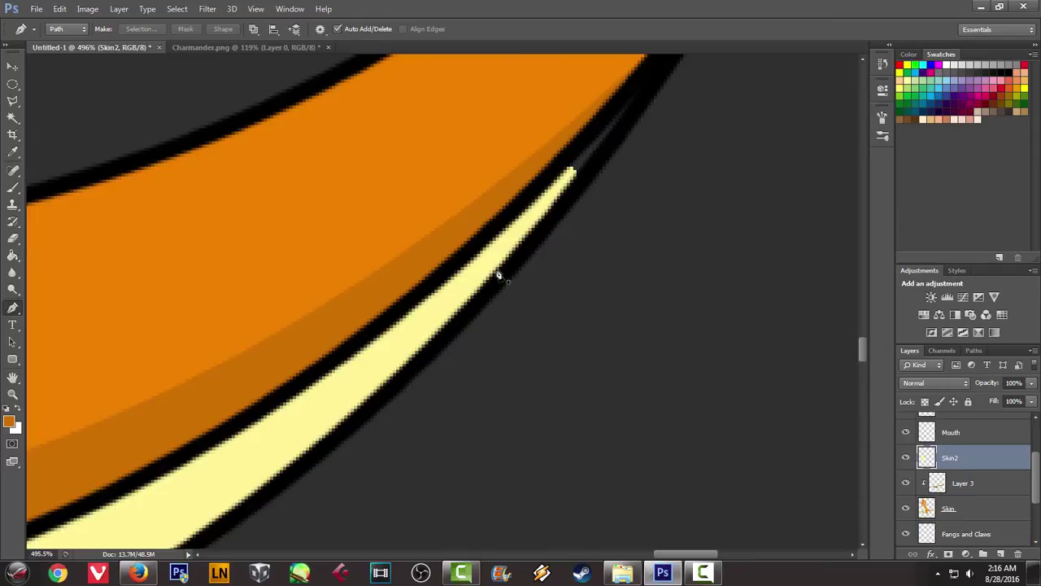
{"action": "key", "text": "b"}
{"action": "left_click", "coordinate": [471, 265], "text": "alt"}
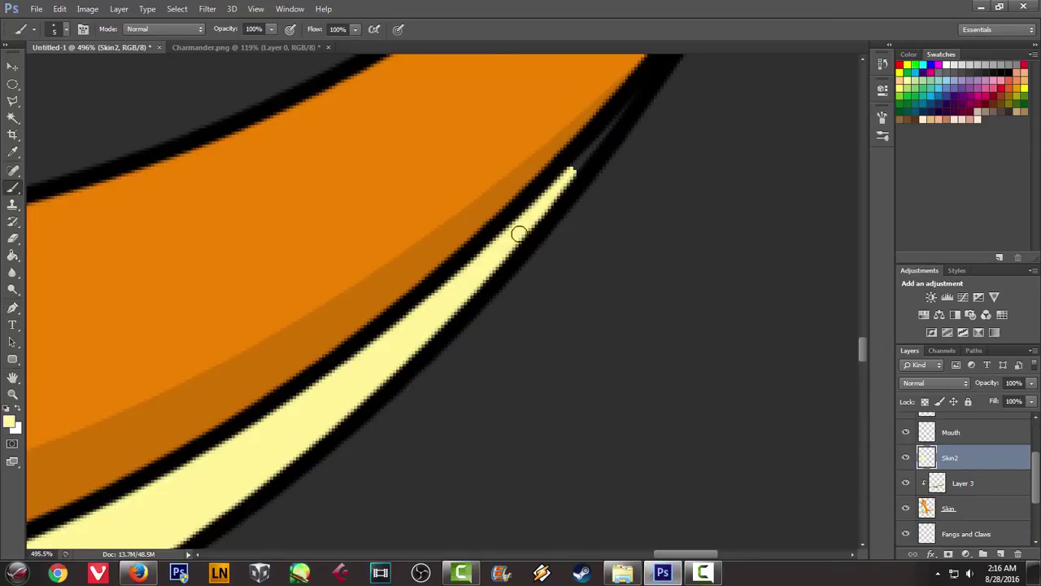
{"action": "left_click_drag", "start_coordinate": [575, 165], "coordinate": [616, 119]}
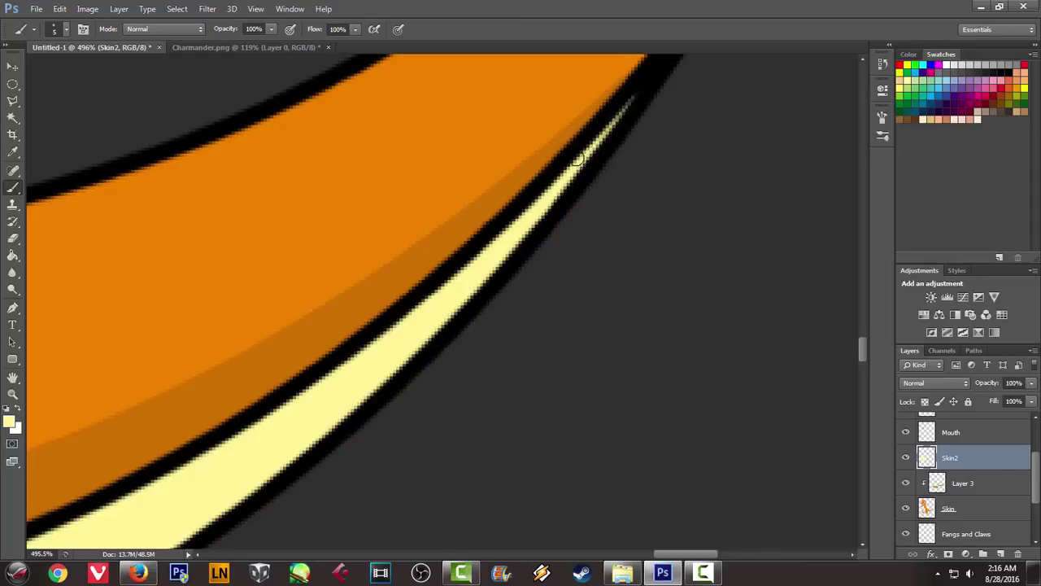
{"action": "left_click", "coordinate": [384, 283], "text": "alt"}
{"action": "scroll", "coordinate": [418, 244], "scroll_direction": "down", "scroll_amount": 3}
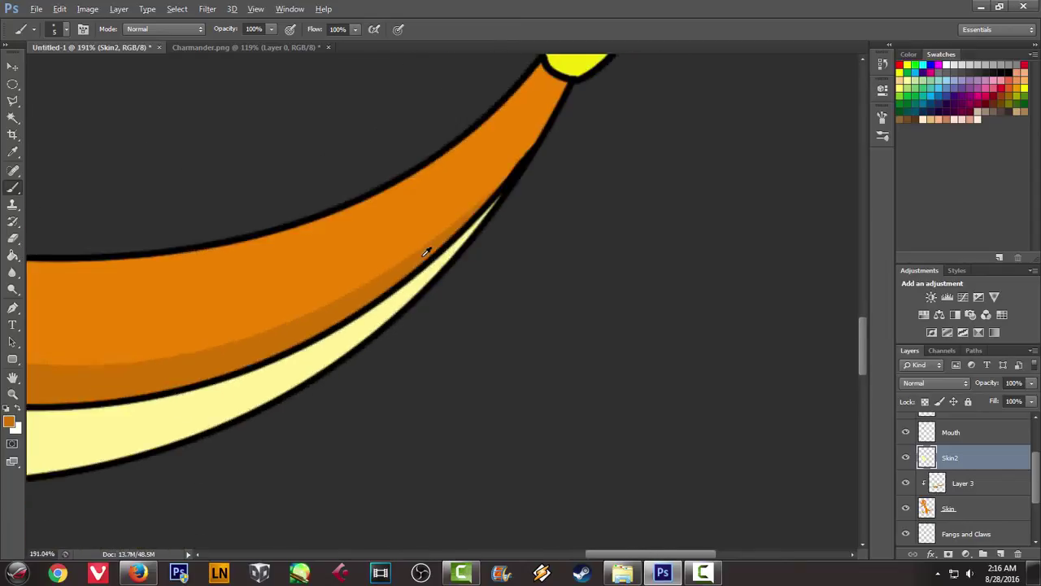
{"action": "scroll", "coordinate": [425, 249], "scroll_direction": "down", "scroll_amount": 3}
Make Layer 3 the active layer again
{"action": "left_click", "coordinate": [949, 485]}
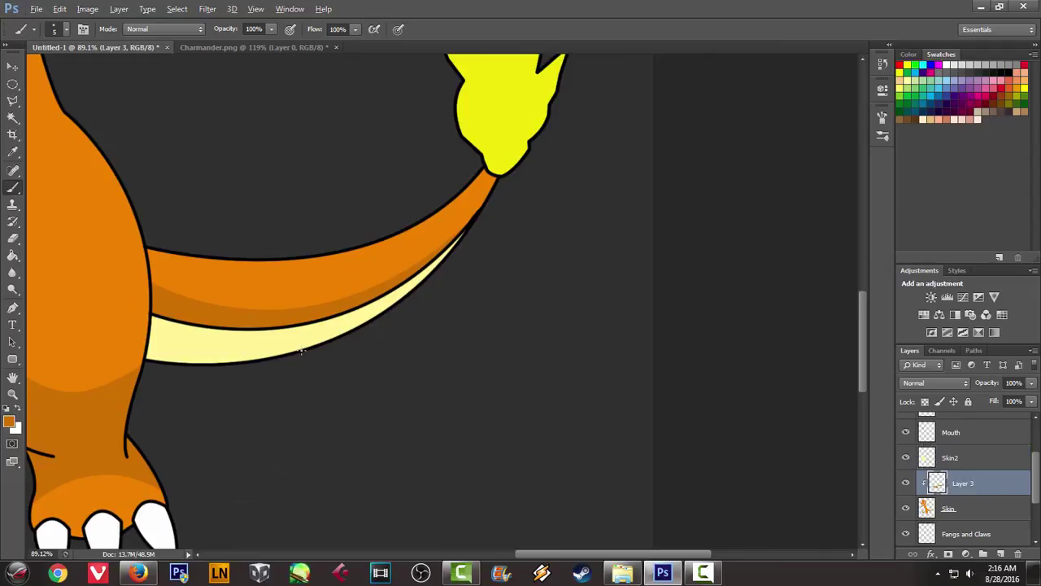
{"action": "scroll", "coordinate": [291, 342], "scroll_direction": "down", "scroll_amount": 1}
{"action": "scroll", "coordinate": [244, 313], "scroll_direction": "down", "scroll_amount": 2}
{"action": "scroll", "coordinate": [198, 284], "scroll_direction": "down", "scroll_amount": 1}
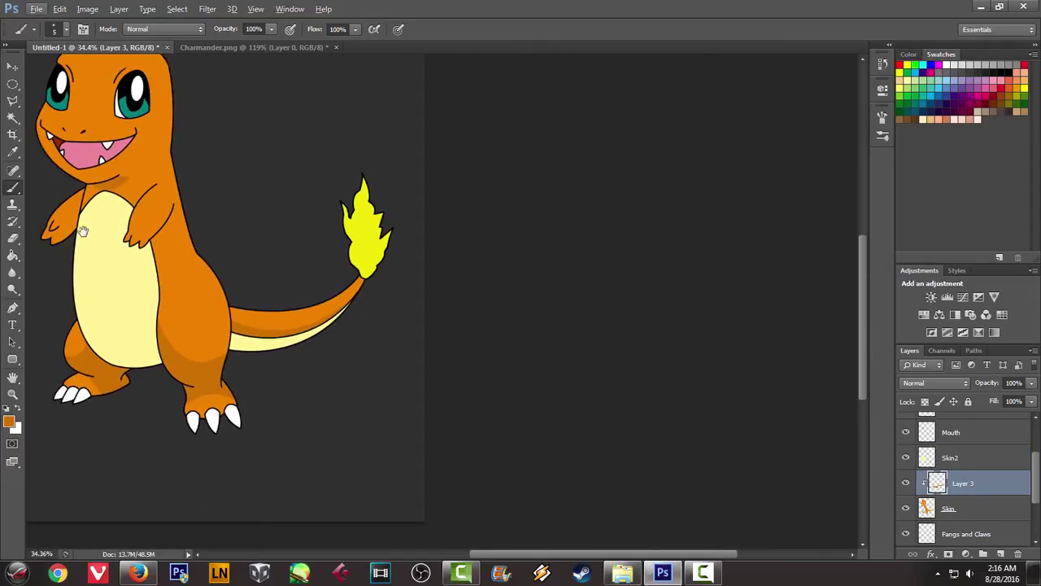
Check the Charmander.png reference, then zoom Untitled-1 toward the belly and arms
{"action": "left_click", "coordinate": [261, 49]}
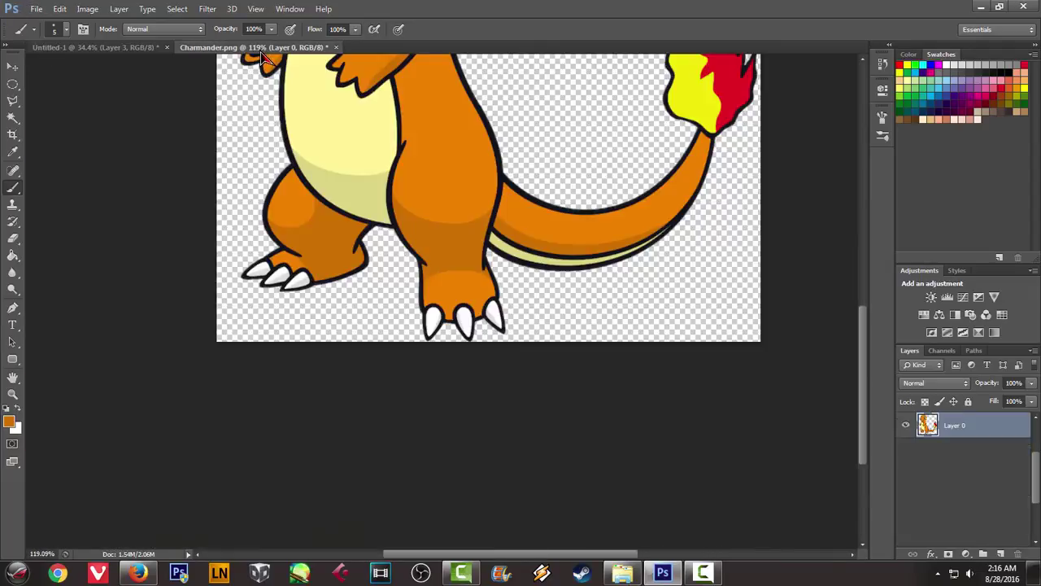
{"action": "scroll", "coordinate": [355, 131], "scroll_direction": "up", "scroll_amount": 3}
{"action": "scroll", "coordinate": [355, 131], "scroll_direction": "up", "scroll_amount": 2}
{"action": "scroll", "coordinate": [354, 130], "scroll_direction": "up", "scroll_amount": 3}
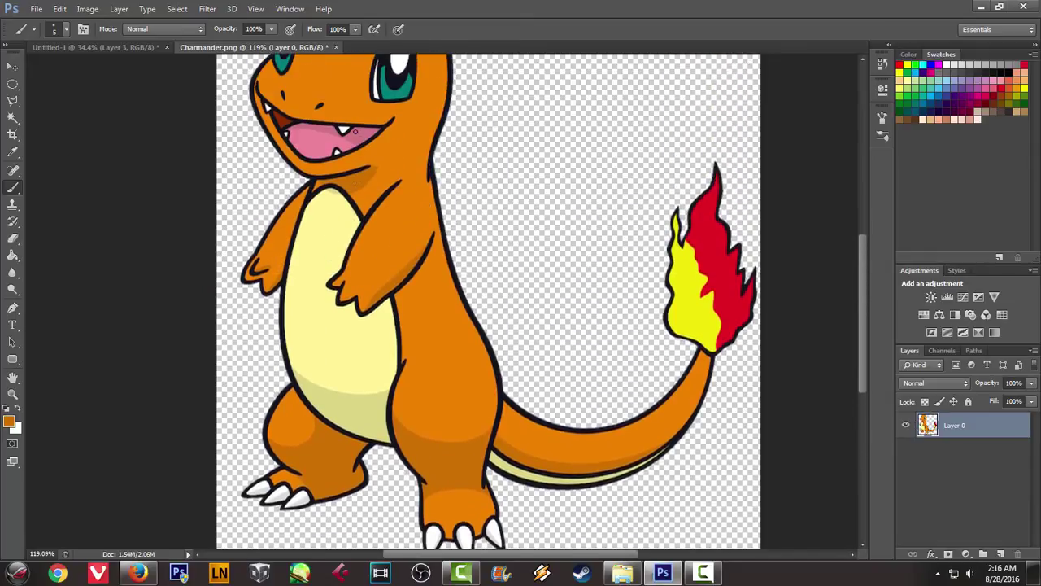
{"action": "scroll", "coordinate": [354, 130], "scroll_direction": "up", "scroll_amount": 1}
{"action": "scroll", "coordinate": [395, 291], "scroll_direction": "up", "scroll_amount": 1}
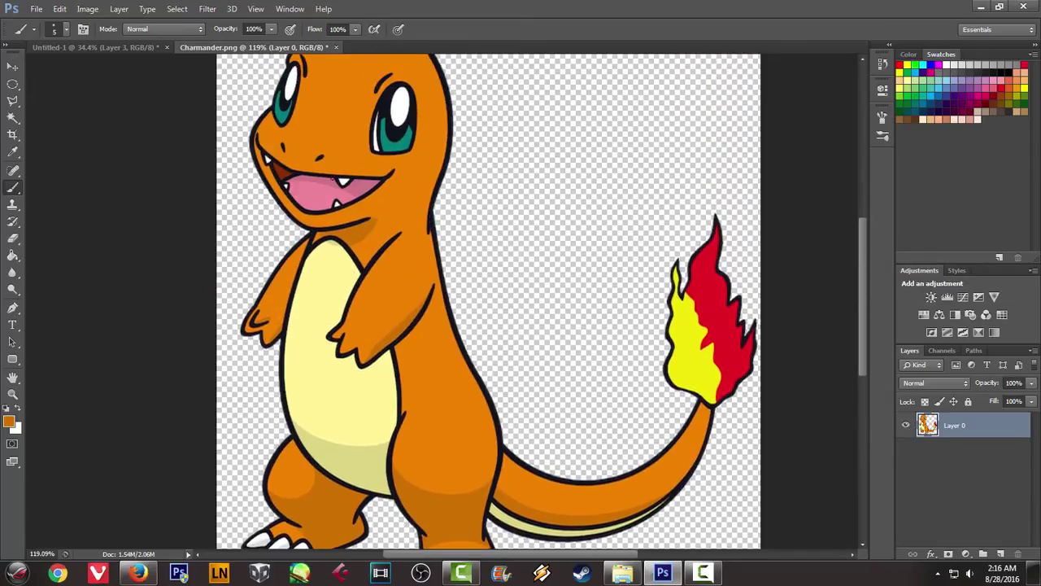
{"action": "left_click", "coordinate": [126, 47]}
{"action": "scroll", "coordinate": [40, 291], "scroll_direction": "up", "scroll_amount": 3}
{"action": "scroll", "coordinate": [39, 291], "scroll_direction": "up", "scroll_amount": 2}
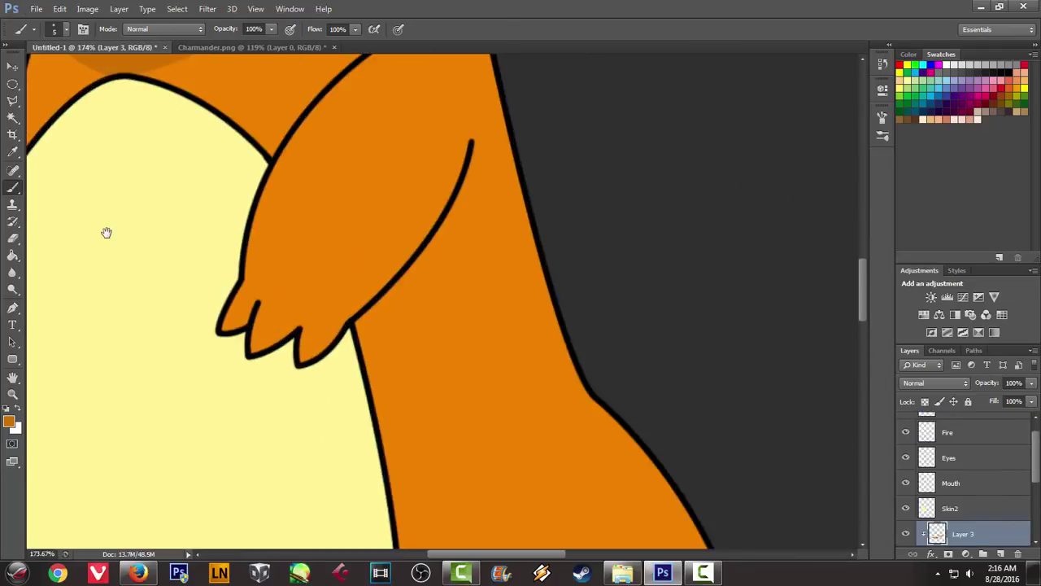
Pen-trace a closed shadow outline along the underside of the left arm
{"action": "scroll", "coordinate": [488, 309], "scroll_direction": "up", "scroll_amount": 2}
{"action": "mouse_move", "coordinate": [488, 309]}
{"action": "left_mouse_down"}
{"action": "mouse_move", "coordinate": [491, 270]}
{"action": "mouse_move", "coordinate": [418, 268]}
{"action": "left_mouse_up"}
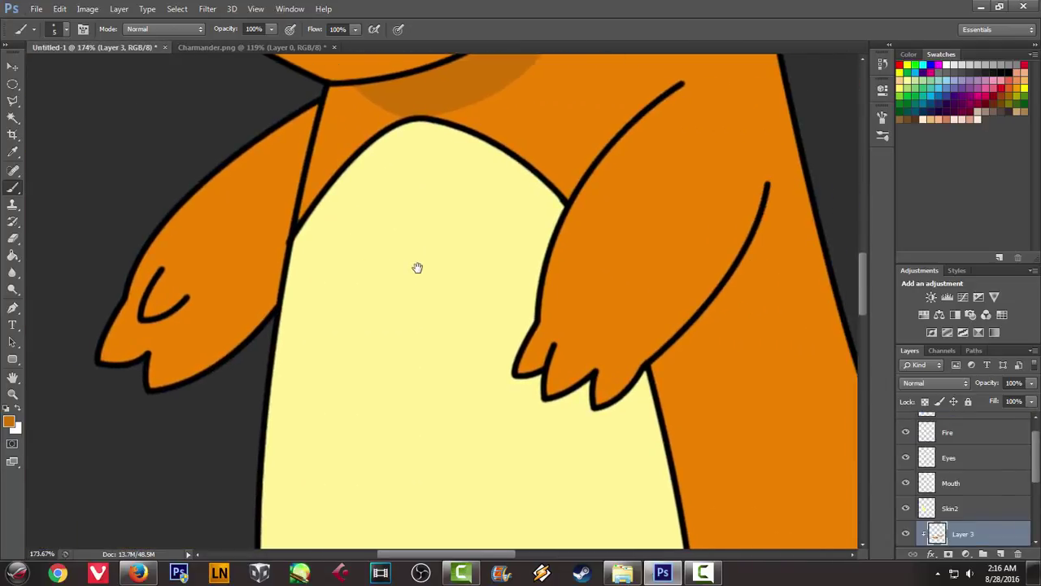
{"action": "key", "text": "p"}
{"action": "left_click", "coordinate": [148, 368]}
{"action": "left_click_drag", "start_coordinate": [279, 307], "coordinate": [333, 247]}
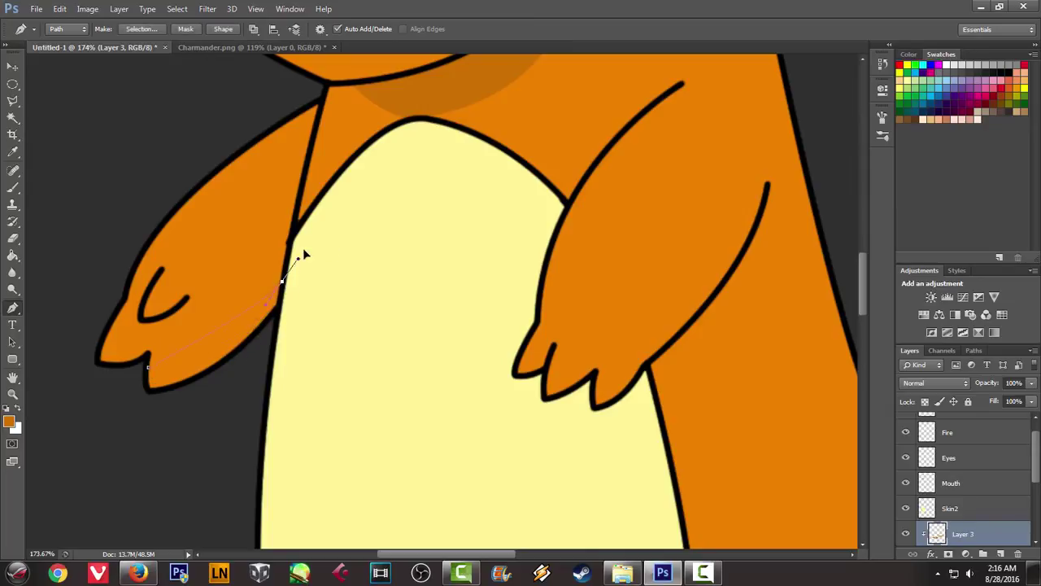
{"action": "left_click_drag", "start_coordinate": [322, 220], "coordinate": [322, 214]}
{"action": "left_click", "coordinate": [283, 283], "text": "alt"}
{"action": "mouse_move", "coordinate": [243, 348]}
{"action": "left_mouse_down"}
{"action": "mouse_move", "coordinate": [238, 406]}
{"action": "mouse_move", "coordinate": [123, 418]}
{"action": "left_mouse_up"}
{"action": "key", "text": "ctrl+z"}
{"action": "left_click", "coordinate": [151, 372]}
Fill the arm outline with darker orange, delete the path, and recheck the reference
{"action": "right_click", "coordinate": [205, 336]}
{"action": "left_click", "coordinate": [256, 97]}
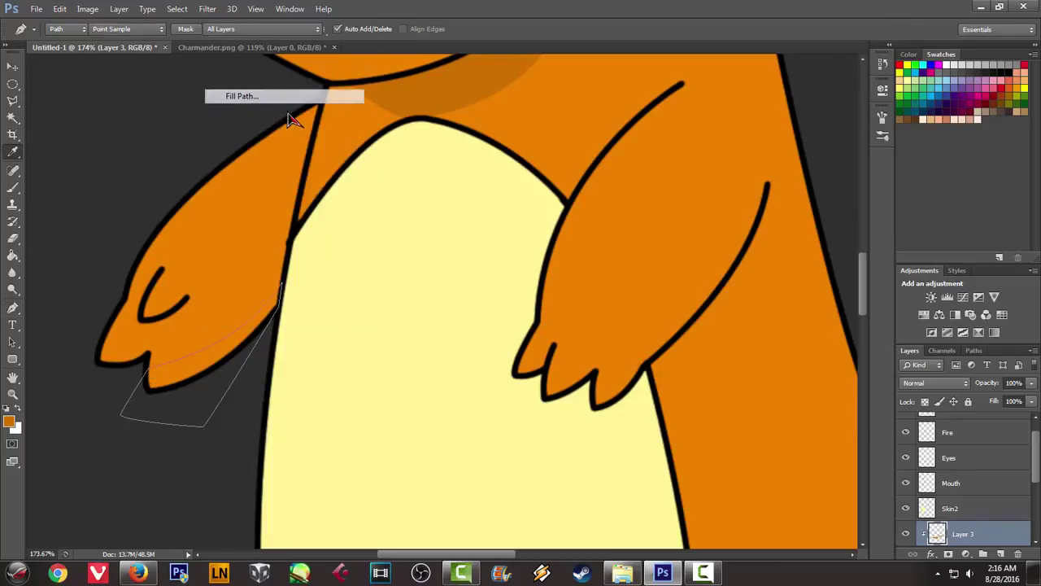
{"action": "left_click", "coordinate": [599, 145]}
{"action": "right_click", "coordinate": [427, 168]}
{"action": "left_click", "coordinate": [472, 194]}
{"action": "left_click", "coordinate": [288, 48]}
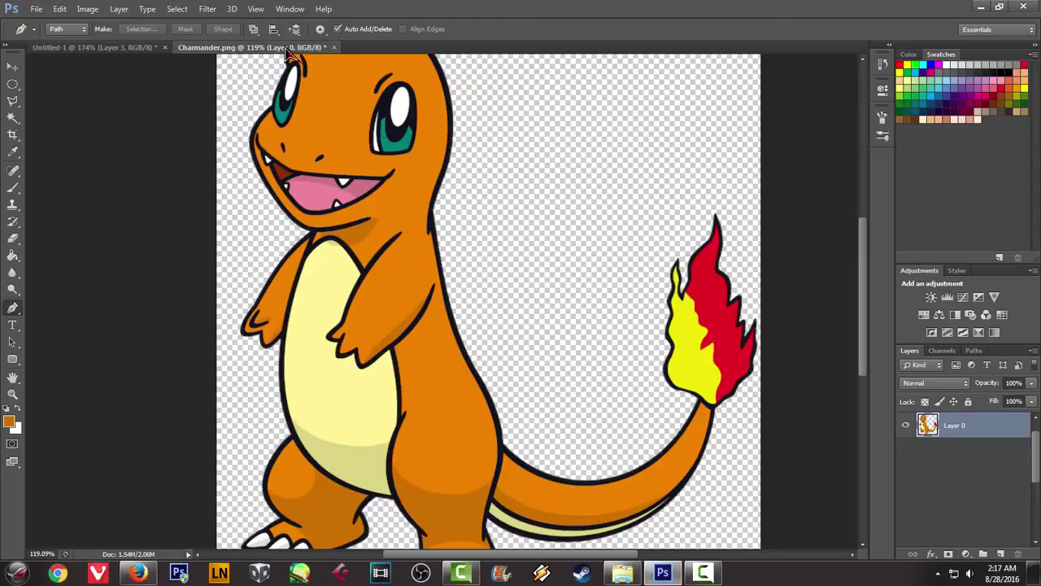
{"action": "left_click", "coordinate": [81, 47]}
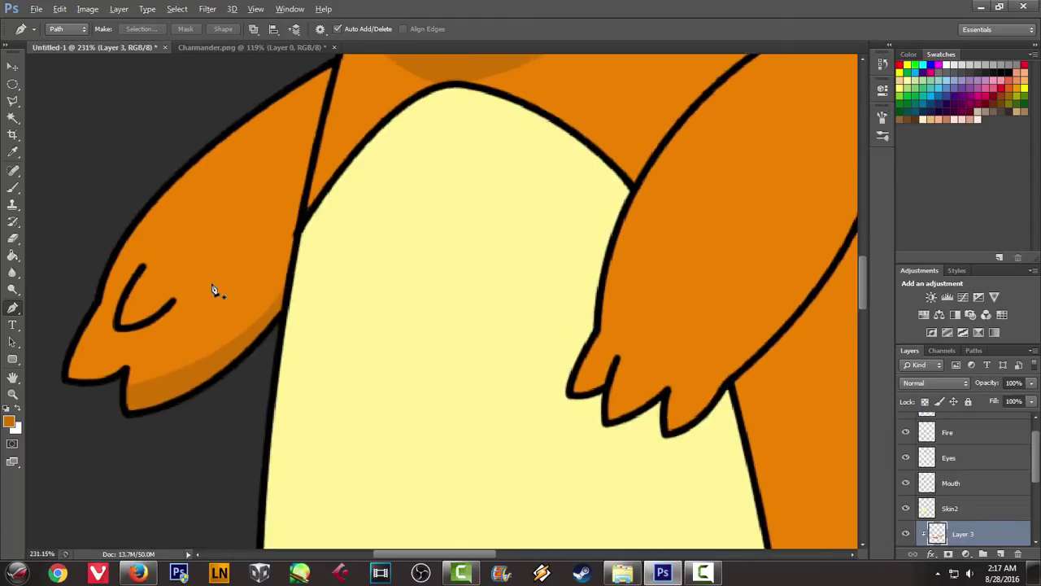
{"action": "scroll", "coordinate": [179, 291], "scroll_direction": "up", "scroll_amount": 2}
Outline and fill the shadow beneath the left arm's inner curved line, then delete the path
{"action": "left_click", "coordinate": [106, 325]}
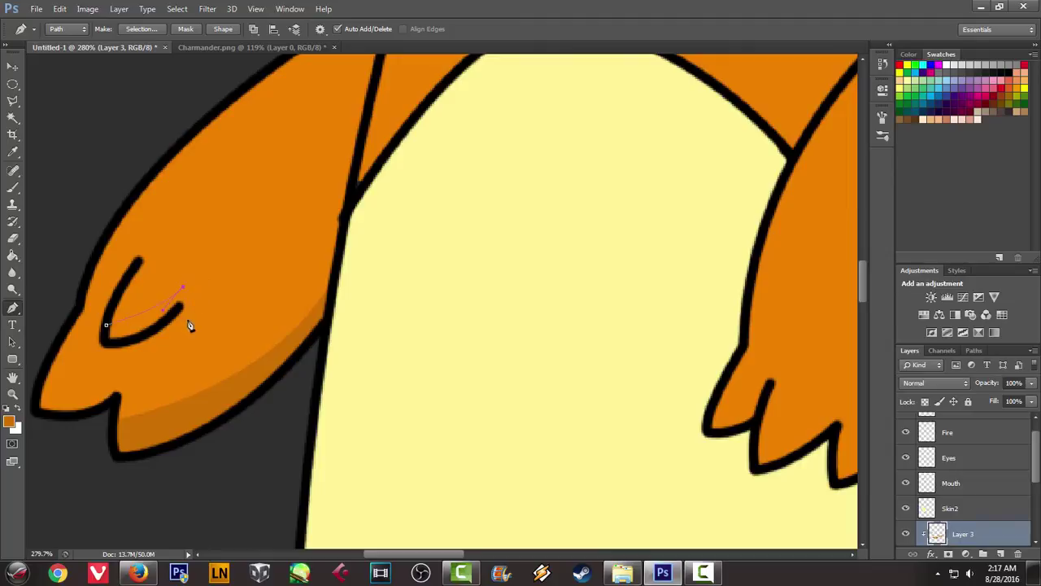
{"action": "left_click_drag", "start_coordinate": [171, 321], "coordinate": [135, 332]}
{"action": "left_click", "coordinate": [134, 339]}
{"action": "left_click", "coordinate": [108, 332]}
{"action": "right_click", "coordinate": [204, 257]}
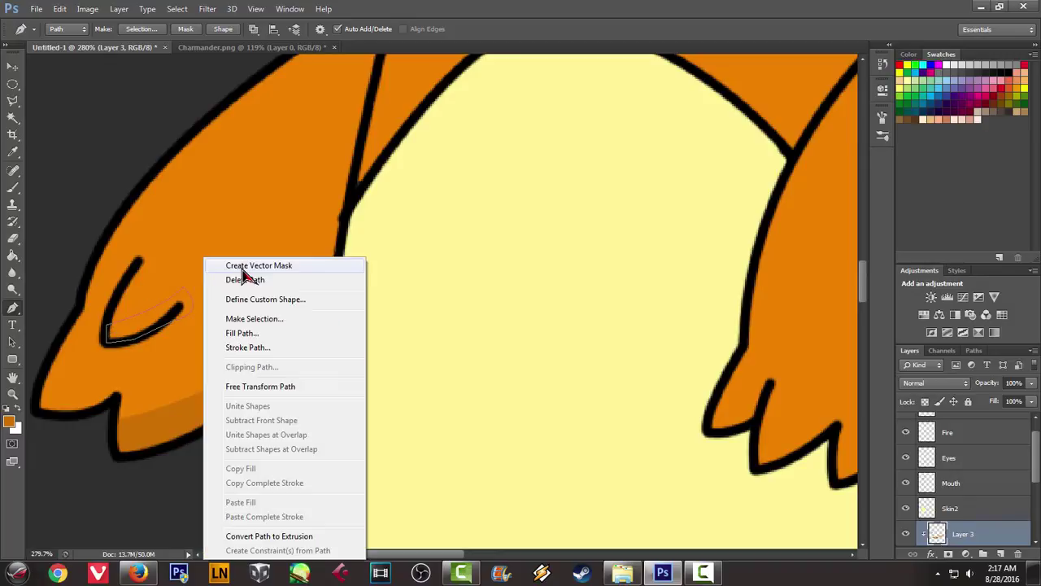
{"action": "left_click", "coordinate": [267, 335]}
{"action": "left_click", "coordinate": [606, 145]}
{"action": "right_click", "coordinate": [353, 174]}
{"action": "left_click", "coordinate": [411, 200]}
{"action": "left_click", "coordinate": [275, 49]}
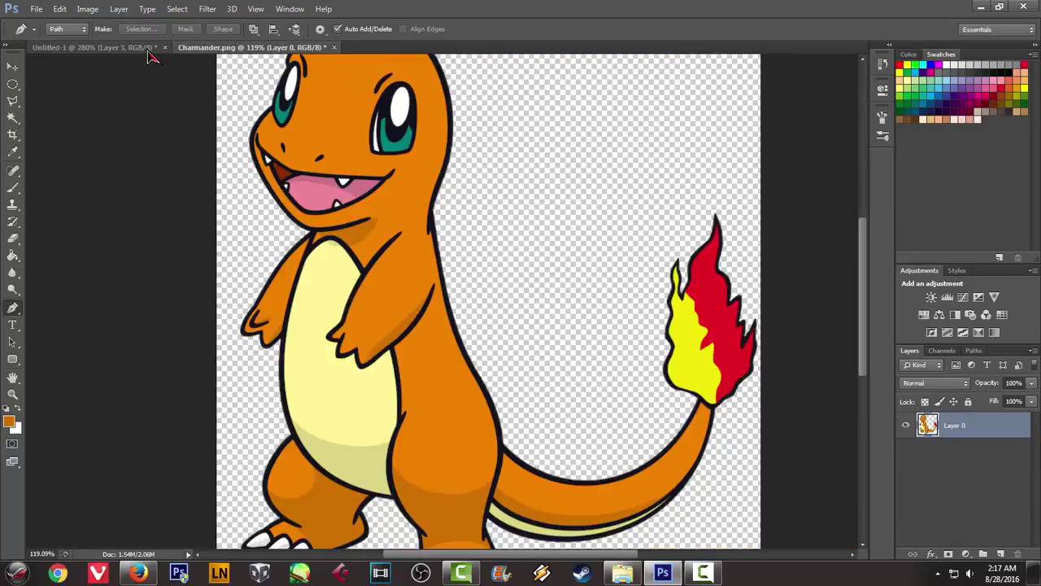
{"action": "left_click", "coordinate": [92, 47]}
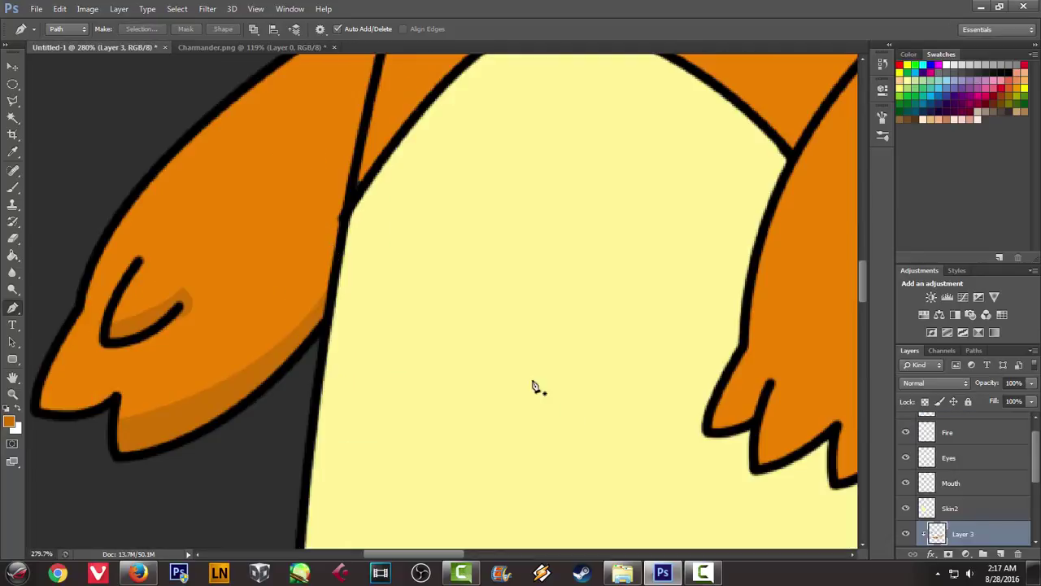
Begin a Pen path at the right arm's fingertip, then undo the misplaced anchors
{"action": "left_click_drag", "start_coordinate": [562, 379], "coordinate": [195, 303]}
{"action": "left_click", "coordinate": [471, 409]}
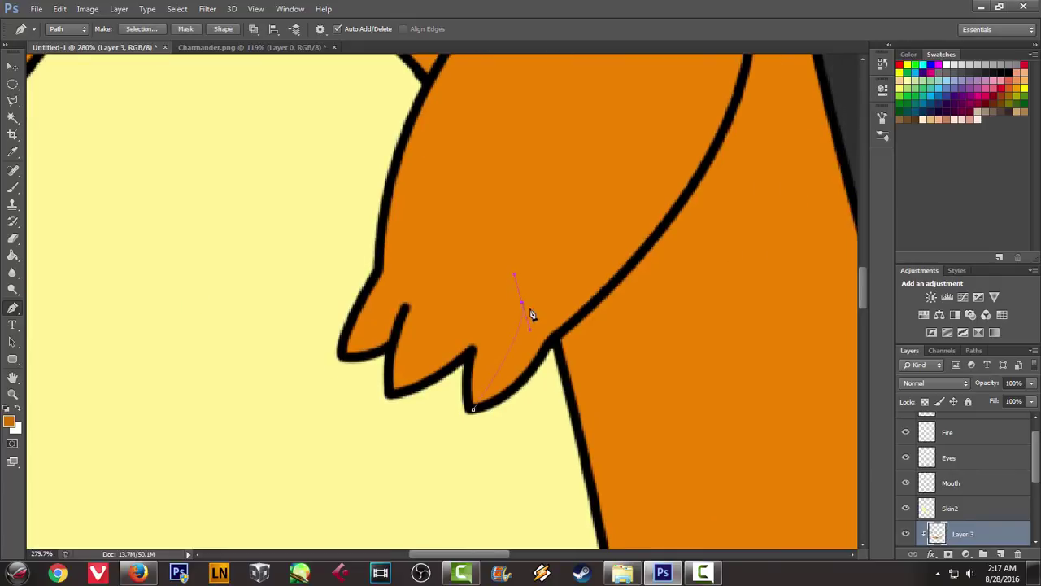
{"action": "left_click_drag", "start_coordinate": [535, 300], "coordinate": [442, 388]}
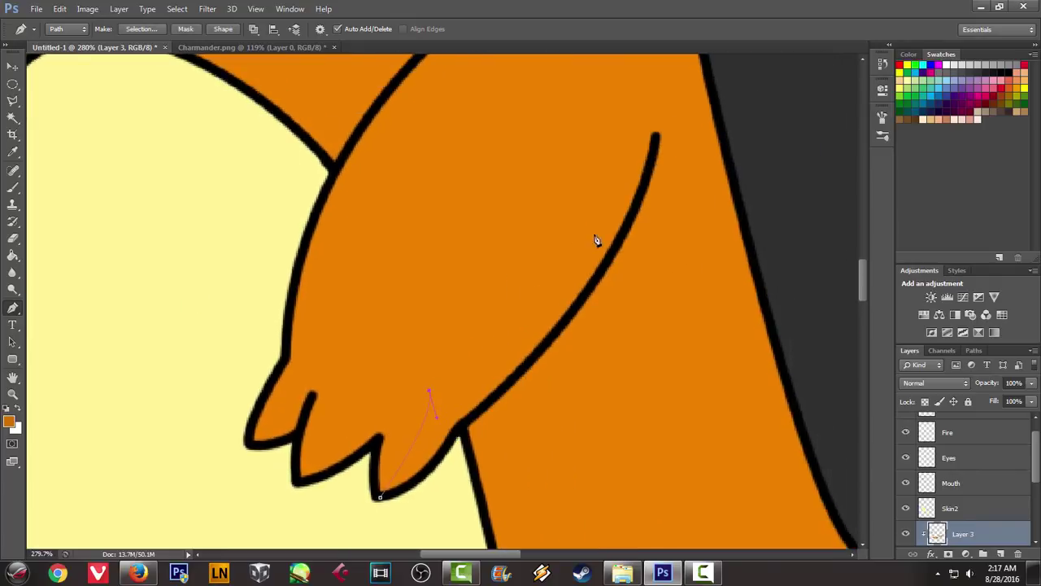
{"action": "left_click_drag", "start_coordinate": [629, 179], "coordinate": [678, 124]}
{"action": "left_click", "coordinate": [249, 51]}
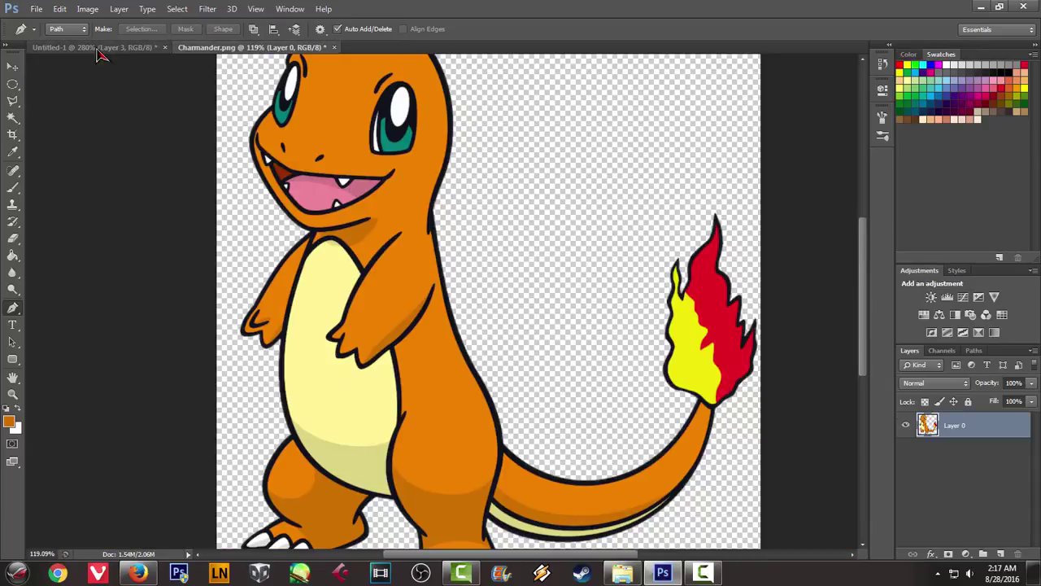
{"action": "left_click", "coordinate": [104, 48]}
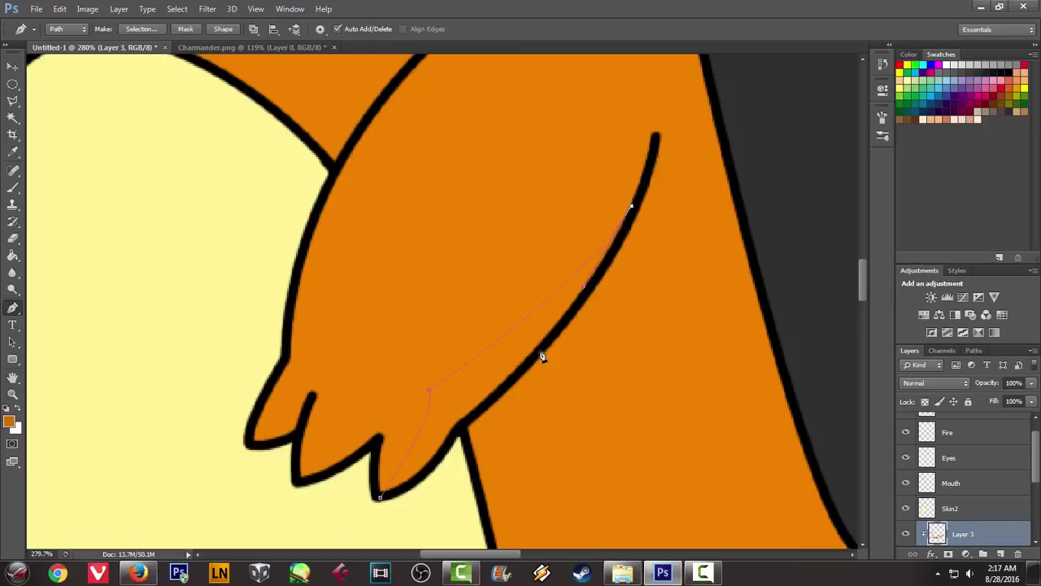
{"action": "key", "text": "ctrl+z"}
{"action": "key", "text": "ctrl+alt+z"}
Trace a closed shadow outline along the right arm's lower edge
{"action": "left_click_drag", "start_coordinate": [637, 201], "coordinate": [692, 125]}
{"action": "key", "text": "ctrl+alt+z"}
{"action": "left_click_drag", "start_coordinate": [698, 116], "coordinate": [684, 100]}
{"action": "left_click", "coordinate": [619, 246]}
{"action": "left_click_drag", "start_coordinate": [553, 339], "coordinate": [535, 354]}
{"action": "left_click", "coordinate": [510, 386]}
{"action": "left_click", "coordinate": [463, 428]}
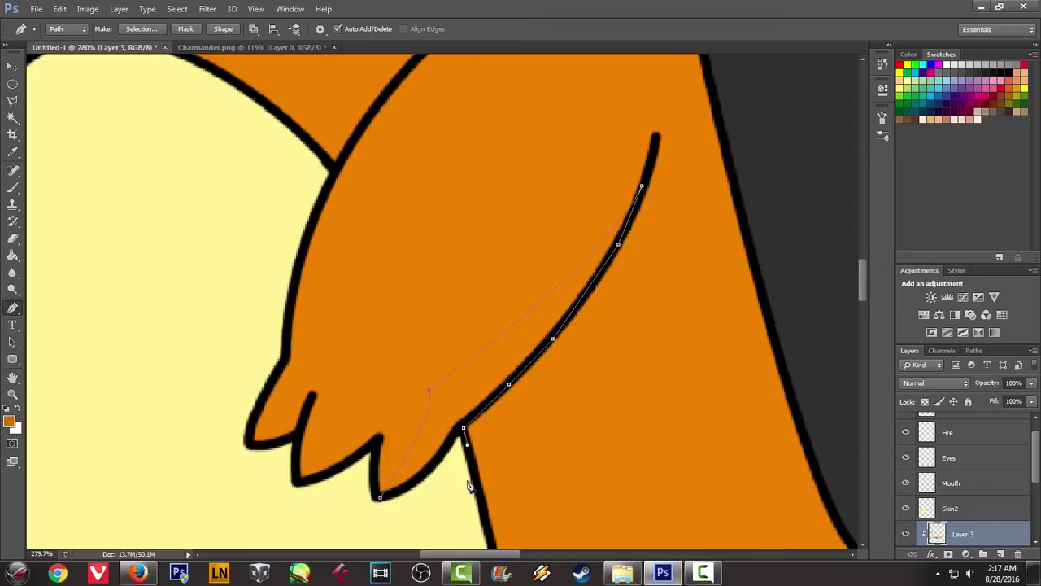
{"action": "left_click", "coordinate": [382, 502]}
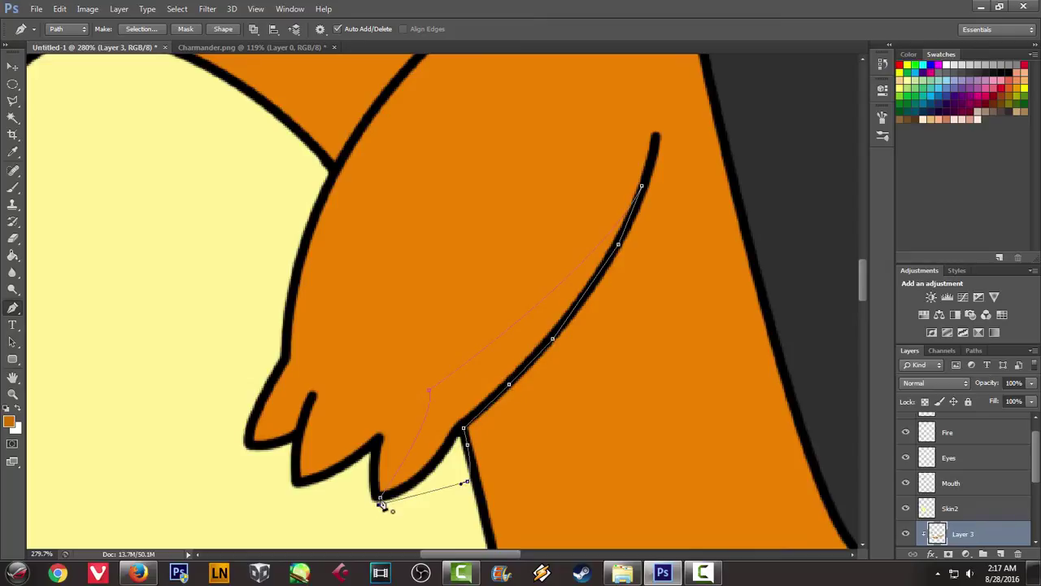
Fill the right arm outline with darker orange and delete the path
{"action": "right_click", "coordinate": [361, 252]}
{"action": "left_click", "coordinate": [426, 325]}
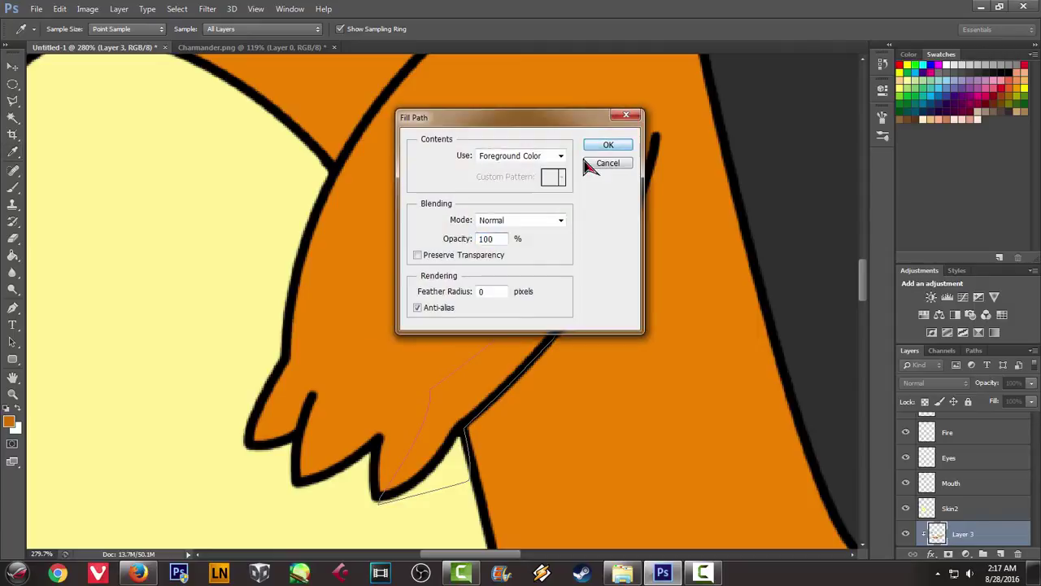
{"action": "left_click", "coordinate": [607, 145]}
{"action": "right_click", "coordinate": [419, 177]}
{"action": "left_click", "coordinate": [460, 199]}
{"action": "scroll", "coordinate": [361, 239], "scroll_direction": "down", "scroll_amount": 3}
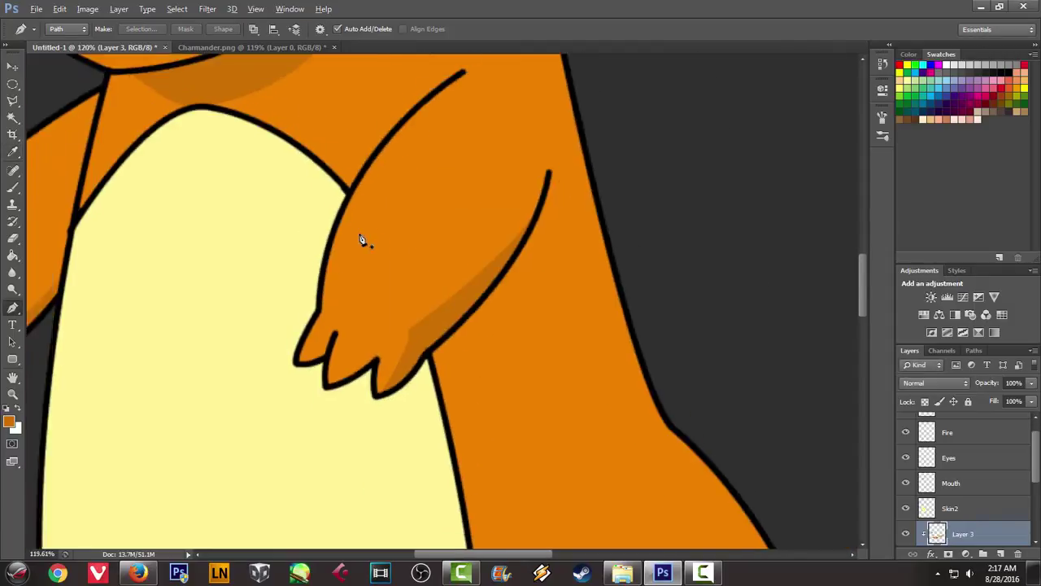
{"action": "scroll", "coordinate": [341, 232], "scroll_direction": "down", "scroll_amount": 3}
{"action": "scroll", "coordinate": [342, 232], "scroll_direction": "down", "scroll_amount": 2}
{"action": "scroll", "coordinate": [241, 118], "scroll_direction": "up", "scroll_amount": 2}
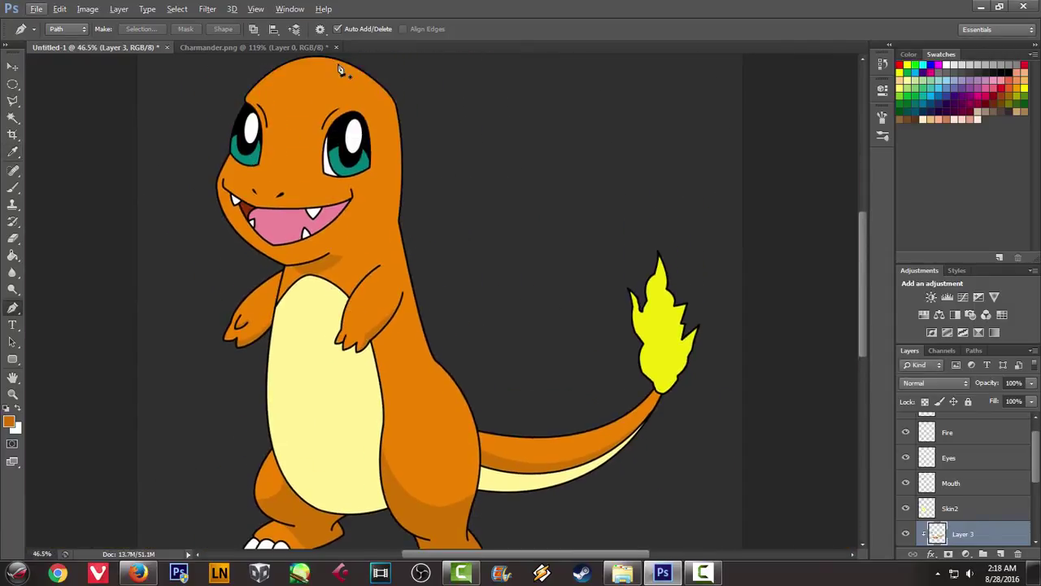
Create a new Layer 4 above Skin2 and clip it to Skin2
{"action": "left_click", "coordinate": [293, 48]}
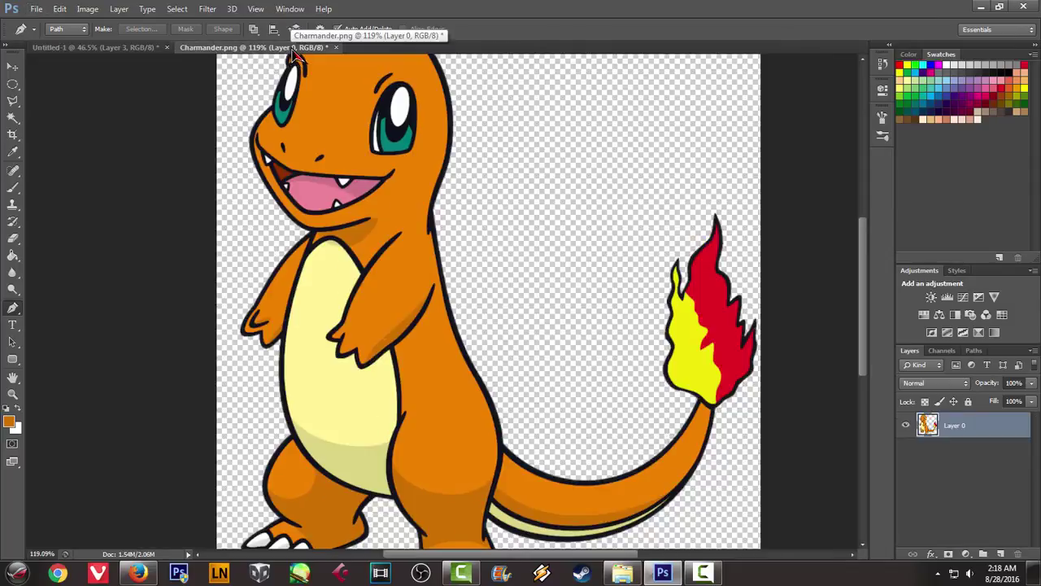
{"action": "scroll", "coordinate": [248, 133], "scroll_direction": "up", "scroll_amount": 2}
{"action": "left_click", "coordinate": [98, 47]}
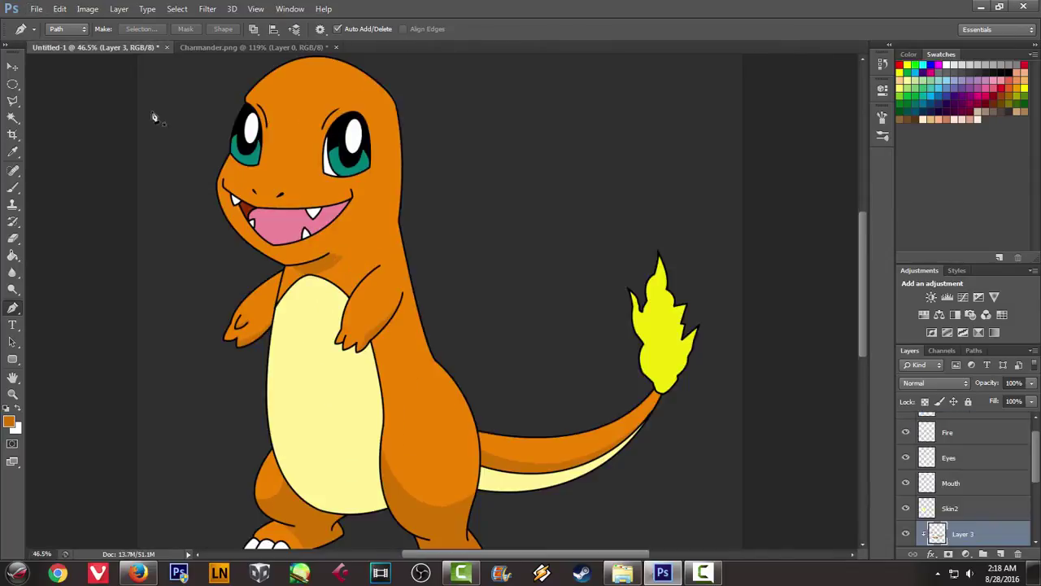
{"action": "left_click", "coordinate": [947, 508]}
{"action": "key", "text": "ctrl+shift+n"}
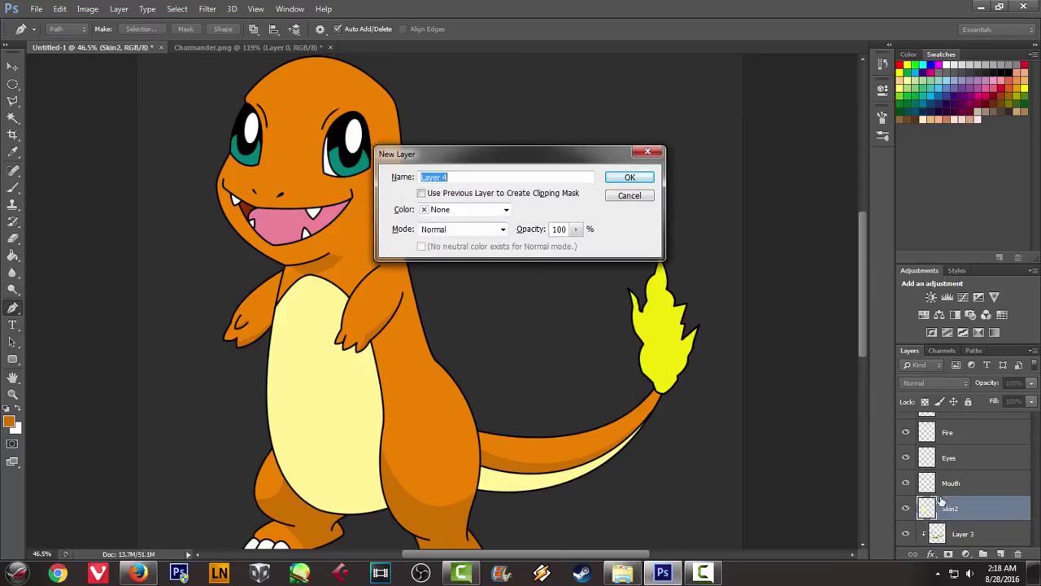
{"action": "key", "text": "Return"}
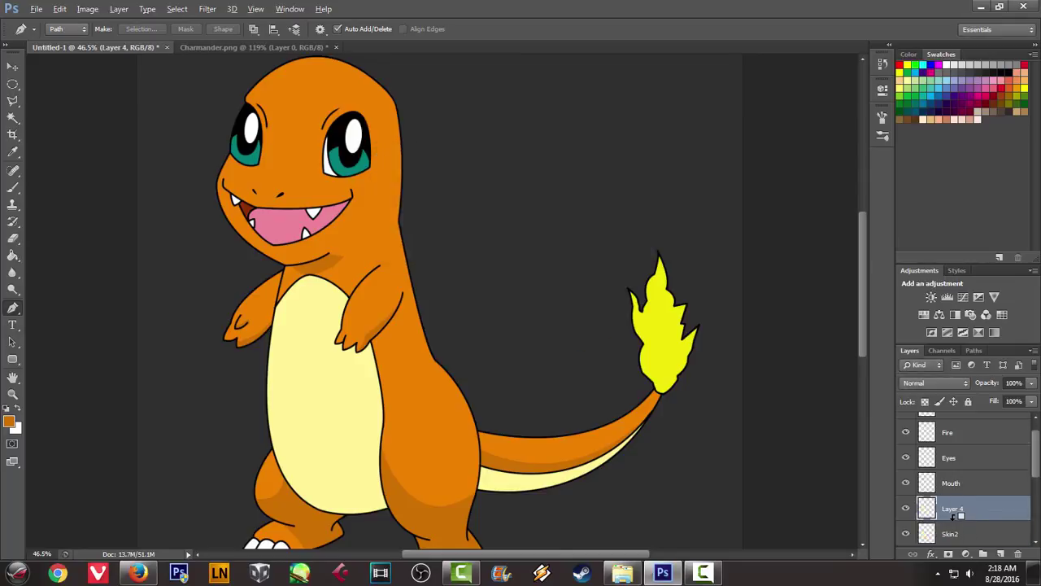
{"action": "left_click", "coordinate": [960, 518], "text": "alt"}
{"action": "scroll", "coordinate": [528, 391], "scroll_direction": "down", "scroll_amount": 3}
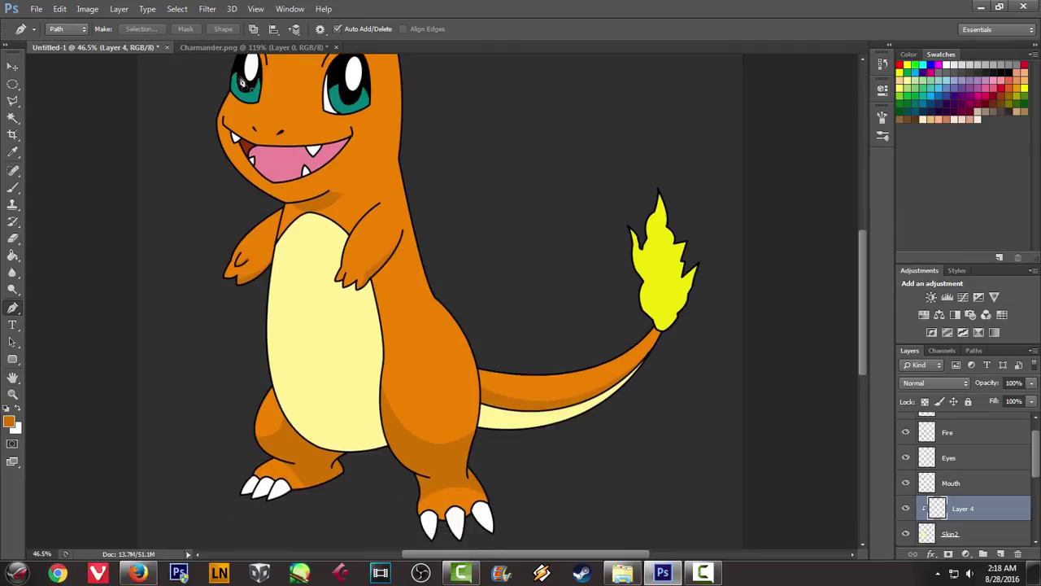
Sample the pale belly colour from the Charmander.png reference image
{"action": "left_click", "coordinate": [231, 49]}
{"action": "scroll", "coordinate": [342, 431], "scroll_direction": "up", "scroll_amount": 1}
{"action": "scroll", "coordinate": [342, 431], "scroll_direction": "up", "scroll_amount": 1}
{"action": "scroll", "coordinate": [342, 431], "scroll_direction": "up", "scroll_amount": 1}
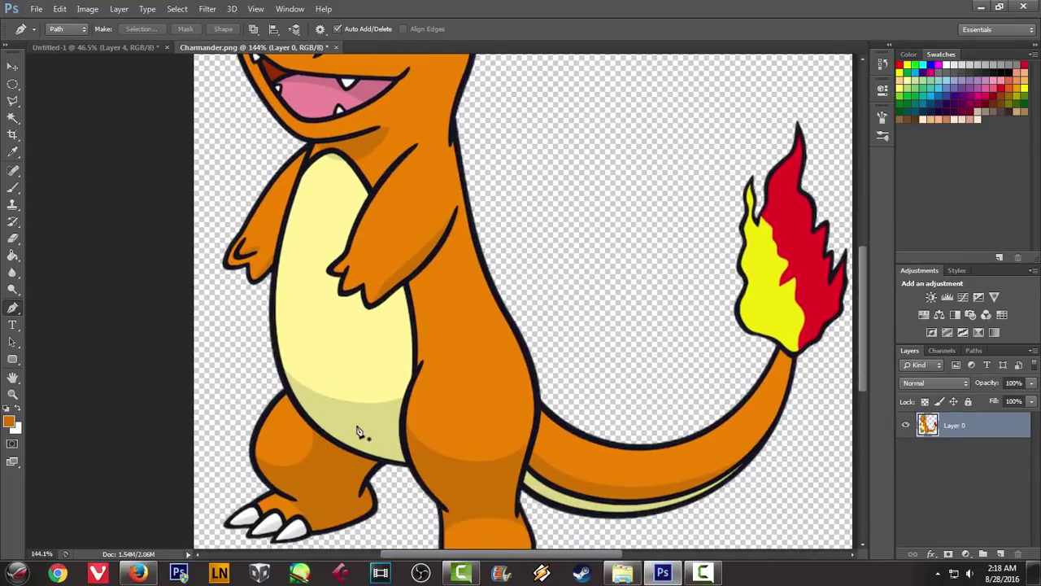
{"action": "key", "text": "b"}
{"action": "left_click", "coordinate": [357, 428], "text": "alt"}
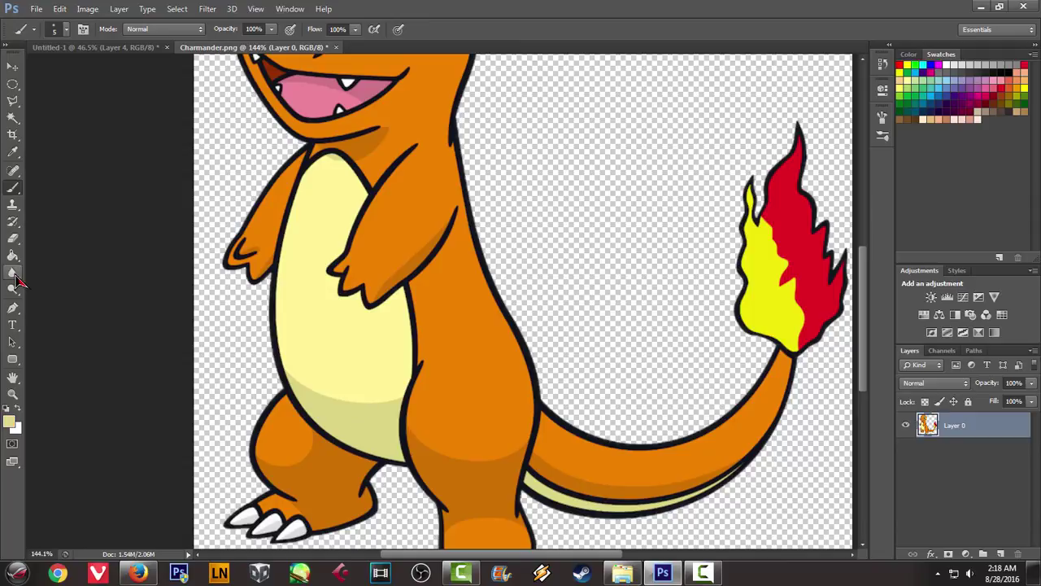
{"action": "left_click", "coordinate": [12, 308]}
{"action": "left_click", "coordinate": [93, 47]}
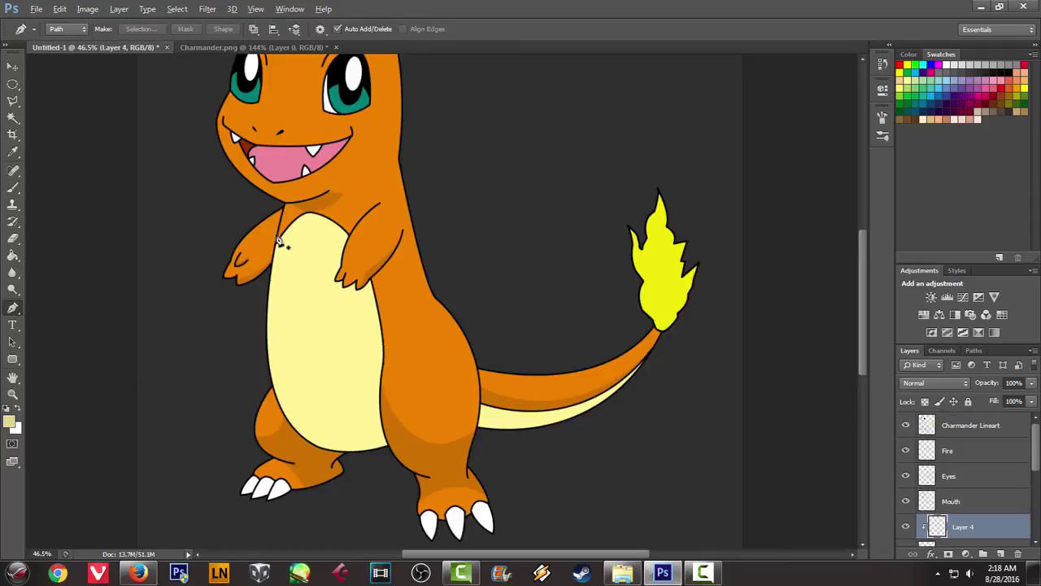
{"action": "scroll", "coordinate": [319, 426], "scroll_direction": "up", "scroll_amount": 2}
{"action": "scroll", "coordinate": [318, 426], "scroll_direction": "up", "scroll_amount": 1}
{"action": "left_click", "coordinate": [255, 47]}
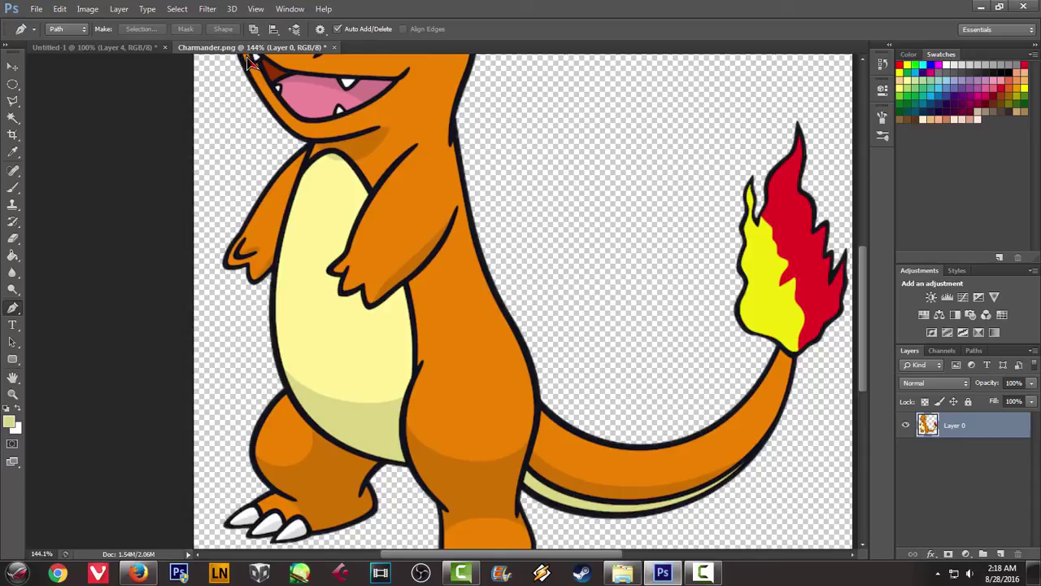
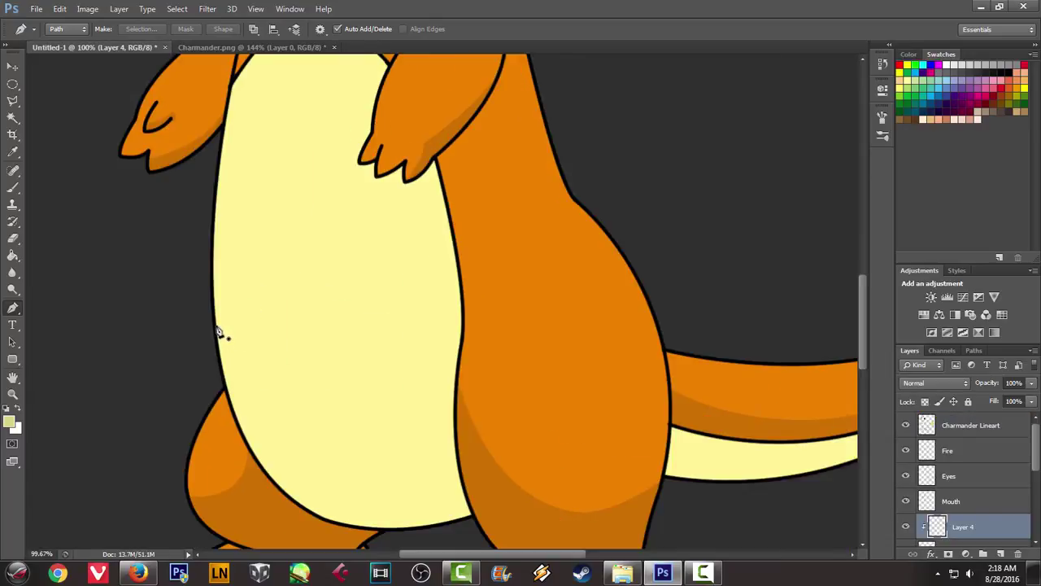
Trace a closed pen path around the lower belly, past the tail side and leg
{"action": "left_click", "coordinate": [214, 327]}
{"action": "left_click_drag", "start_coordinate": [459, 359], "coordinate": [612, 225]}
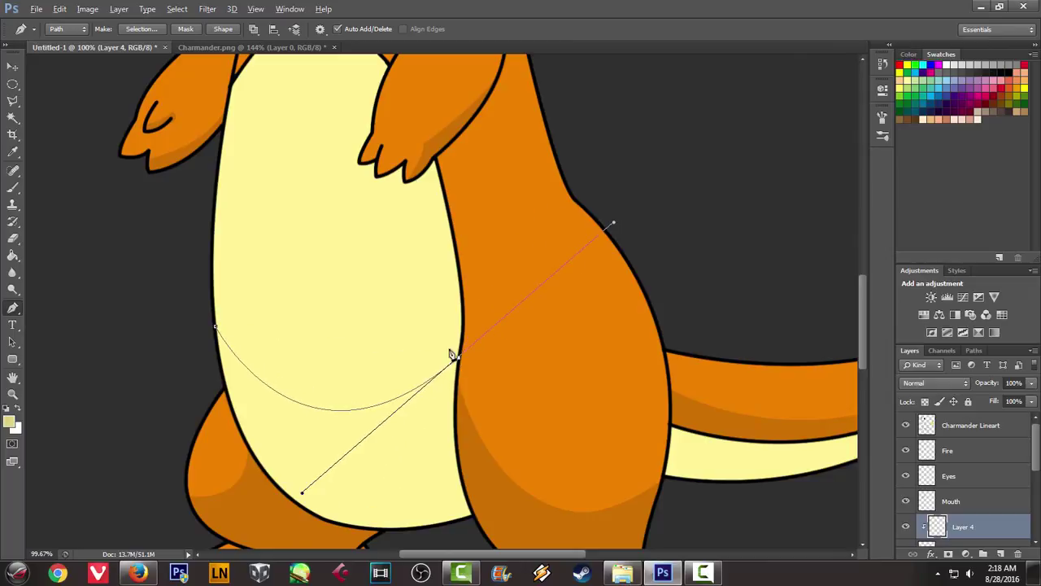
{"action": "scroll", "coordinate": [477, 359], "scroll_direction": "down", "scroll_amount": 1}
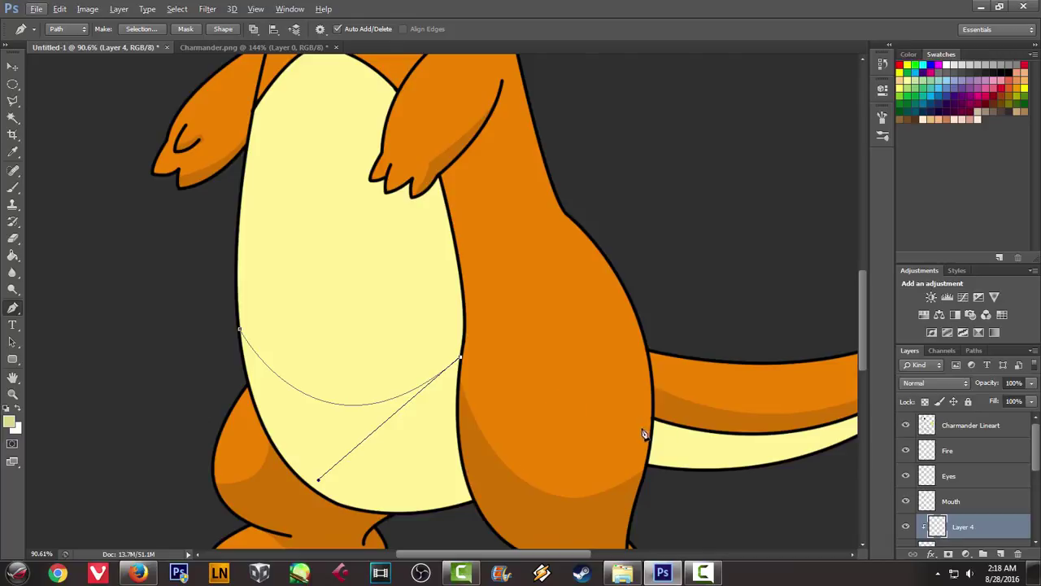
{"action": "left_click_drag", "start_coordinate": [611, 425], "coordinate": [456, 407]}
{"action": "left_click", "coordinate": [631, 393]}
{"action": "left_click_drag", "start_coordinate": [804, 445], "coordinate": [800, 450]}
{"action": "left_click", "coordinate": [218, 534]}
{"action": "left_click", "coordinate": [46, 335]}
{"action": "left_click", "coordinate": [71, 310]}
Fill the lower-belly path with the darker cream foreground colour and delete the path
{"action": "right_click", "coordinate": [178, 282]}
{"action": "left_click", "coordinate": [216, 334]}
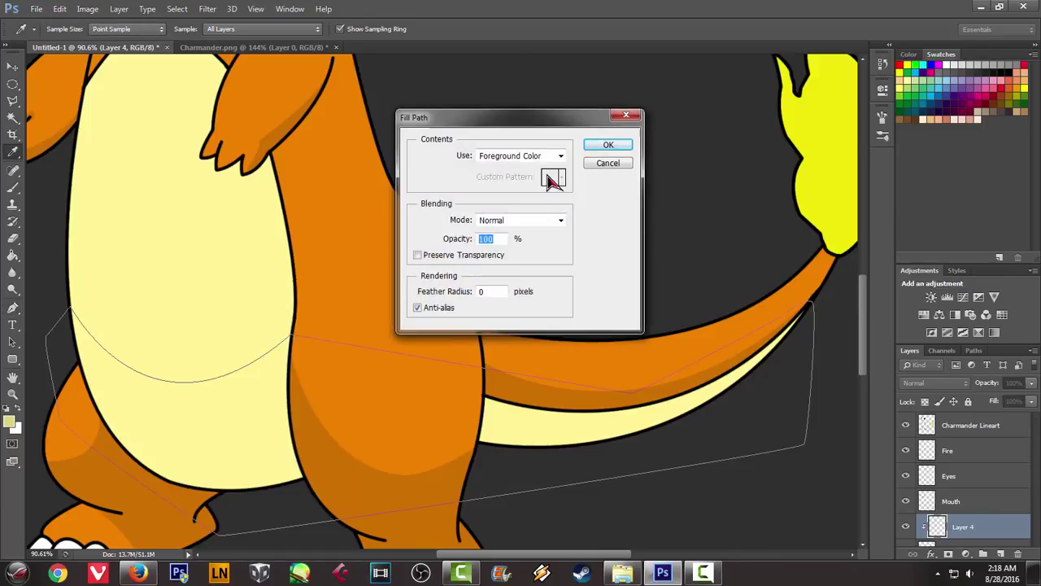
{"action": "left_click", "coordinate": [604, 147]}
{"action": "right_click", "coordinate": [445, 189]}
{"action": "left_click", "coordinate": [464, 212]}
Shade a small area along the belly top darker cream with a filled pen path, then delete it
{"action": "scroll", "coordinate": [469, 221], "scroll_direction": "down", "scroll_amount": 2}
{"action": "scroll", "coordinate": [470, 220], "scroll_direction": "down", "scroll_amount": 3}
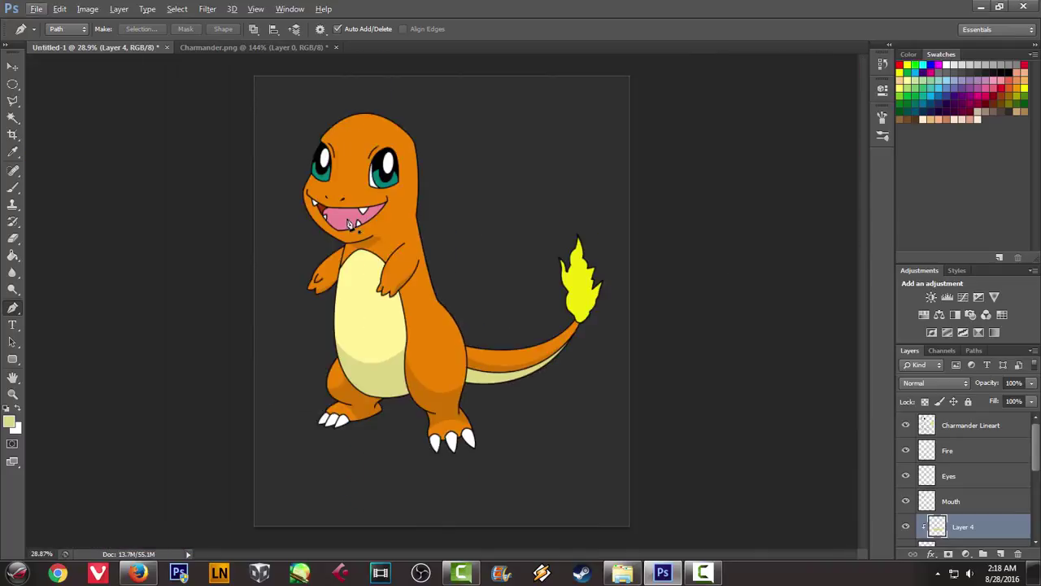
{"action": "scroll", "coordinate": [367, 229], "scroll_direction": "down", "scroll_amount": 2}
{"action": "scroll", "coordinate": [389, 182], "scroll_direction": "up", "scroll_amount": 1}
{"action": "scroll", "coordinate": [366, 293], "scroll_direction": "up", "scroll_amount": 3}
{"action": "scroll", "coordinate": [366, 298], "scroll_direction": "up", "scroll_amount": 2}
{"action": "scroll", "coordinate": [362, 289], "scroll_direction": "up", "scroll_amount": 3}
{"action": "scroll", "coordinate": [342, 264], "scroll_direction": "up", "scroll_amount": 2}
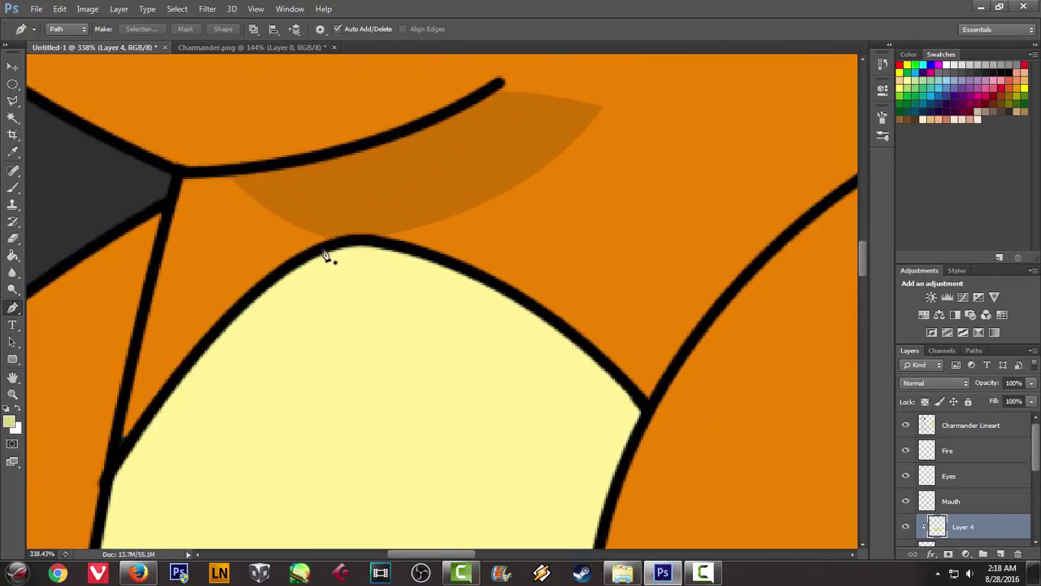
{"action": "left_click", "coordinate": [325, 251]}
{"action": "left_click_drag", "start_coordinate": [361, 241], "coordinate": [385, 245]}
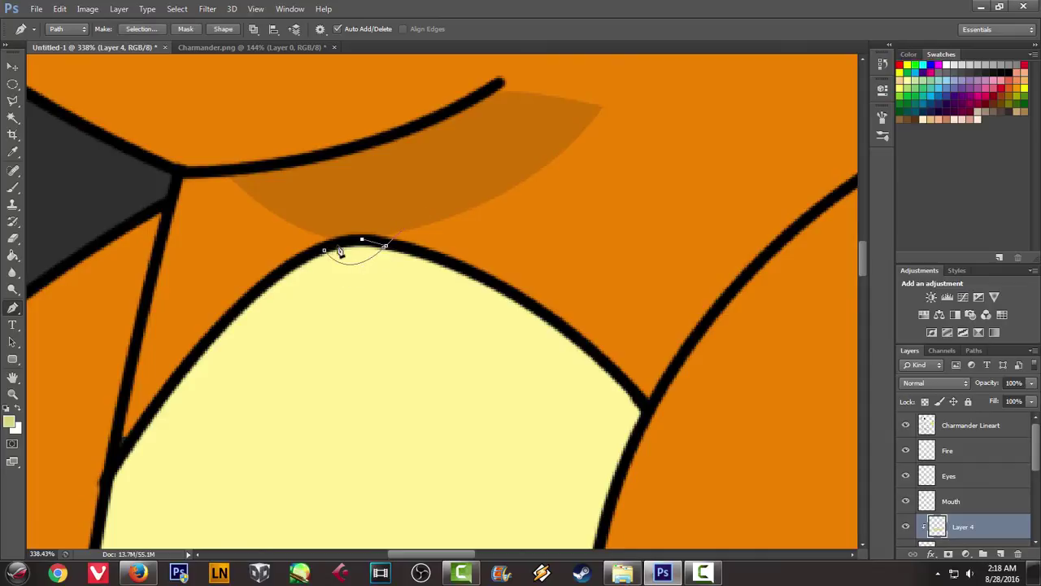
{"action": "right_click", "coordinate": [405, 227]}
{"action": "left_click", "coordinate": [486, 269]}
{"action": "left_click", "coordinate": [600, 145]}
{"action": "right_click", "coordinate": [508, 144]}
{"action": "left_click", "coordinate": [550, 165]}
Compare the artwork with the Charmander.png reference, then select the Mouth layer
{"action": "scroll", "coordinate": [488, 176], "scroll_direction": "down", "scroll_amount": 4}
{"action": "scroll", "coordinate": [470, 176], "scroll_direction": "down", "scroll_amount": 1}
{"action": "scroll", "coordinate": [468, 163], "scroll_direction": "down", "scroll_amount": 2}
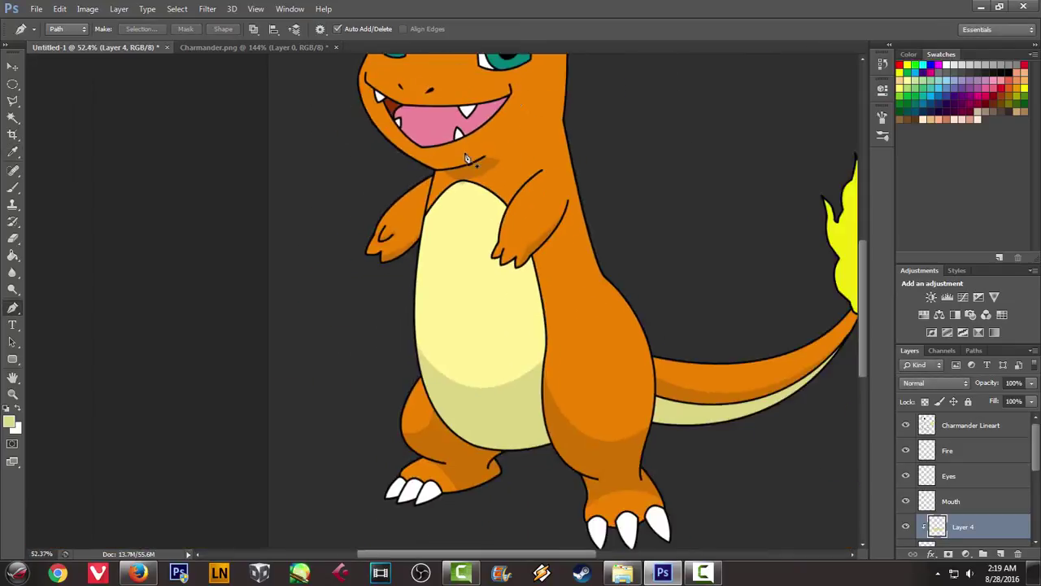
{"action": "scroll", "coordinate": [466, 157], "scroll_direction": "down", "scroll_amount": 1}
{"action": "scroll", "coordinate": [467, 154], "scroll_direction": "down", "scroll_amount": 1}
{"action": "scroll", "coordinate": [470, 147], "scroll_direction": "down", "scroll_amount": 1}
{"action": "scroll", "coordinate": [472, 136], "scroll_direction": "down", "scroll_amount": 1}
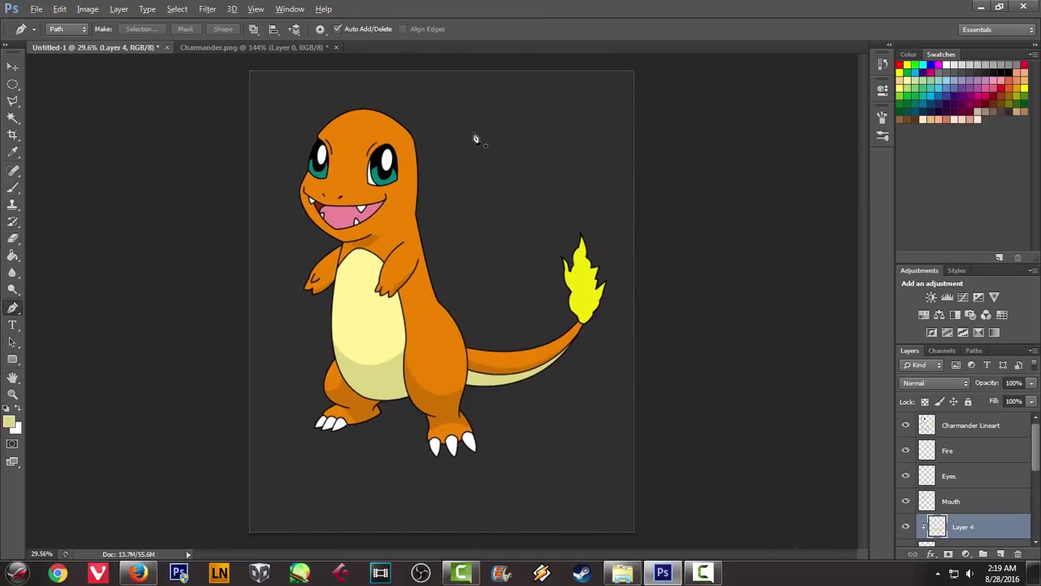
{"action": "left_click", "coordinate": [199, 48]}
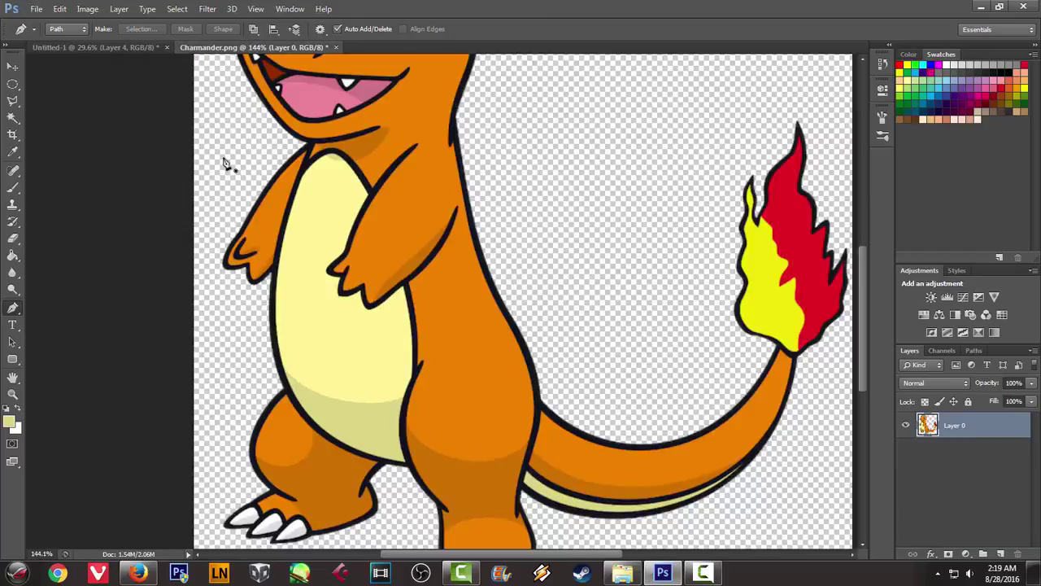
{"action": "scroll", "coordinate": [226, 162], "scroll_direction": "down", "scroll_amount": 2}
{"action": "scroll", "coordinate": [225, 163], "scroll_direction": "down", "scroll_amount": 2}
{"action": "scroll", "coordinate": [226, 163], "scroll_direction": "down", "scroll_amount": 1}
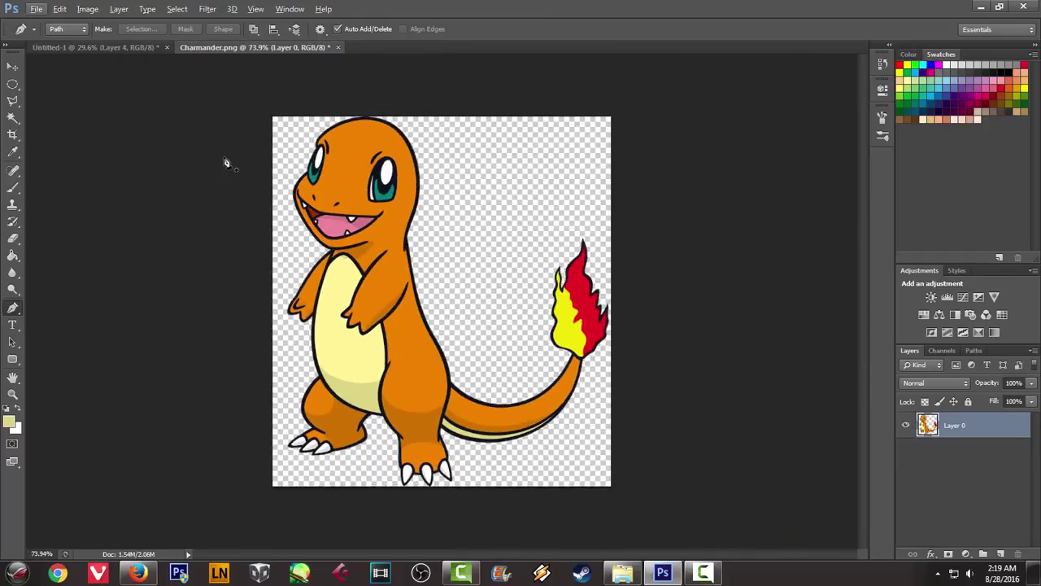
{"action": "left_click", "coordinate": [105, 49]}
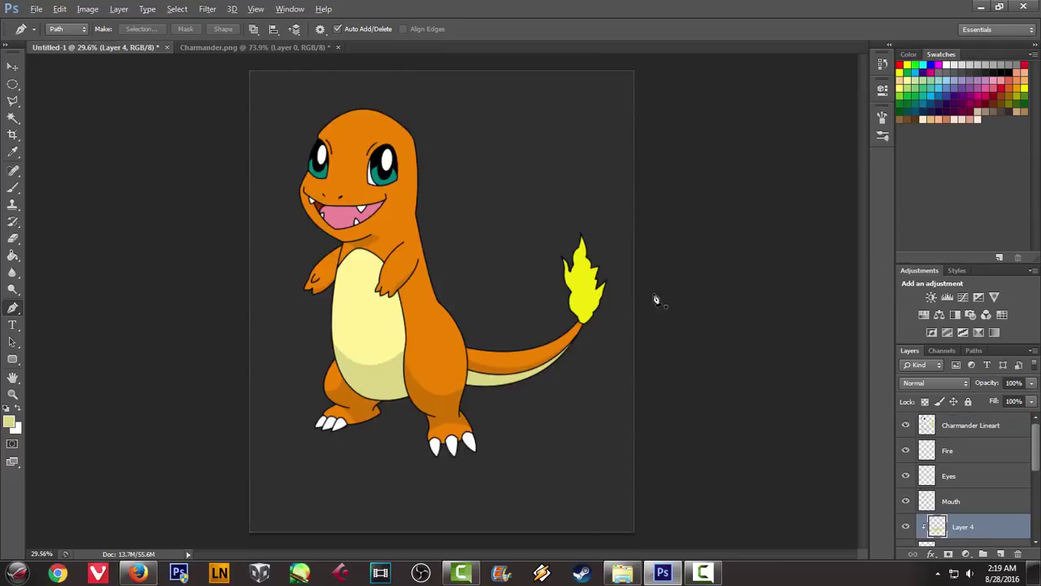
{"action": "scroll", "coordinate": [655, 300], "scroll_direction": "up", "scroll_amount": 2}
{"action": "left_click", "coordinate": [948, 503]}
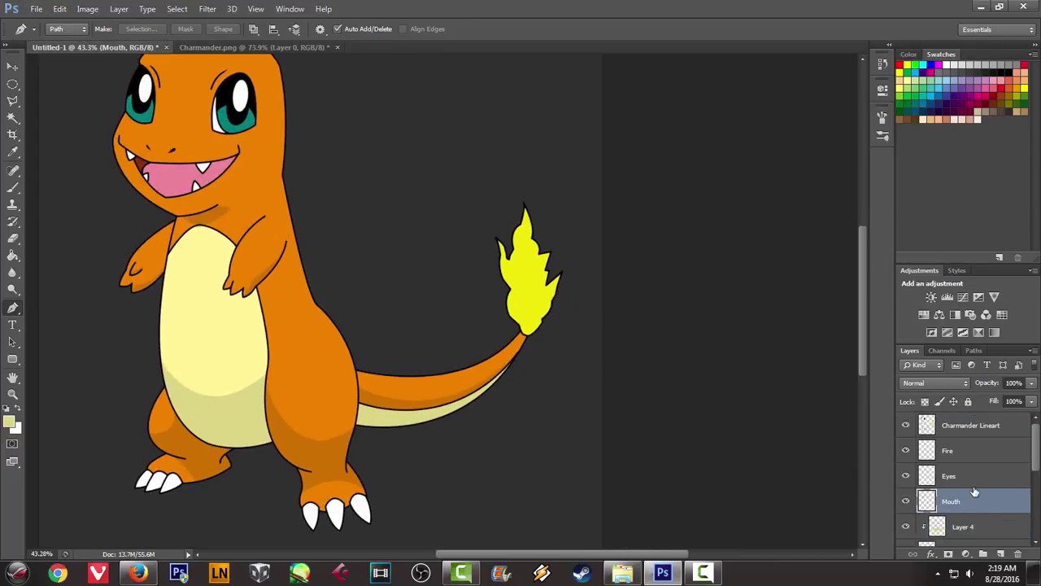
Add a new Layer 5 clipped to the Mouth layer
{"action": "key", "text": "ctrl+shift+n"}
{"action": "key", "text": "Return"}
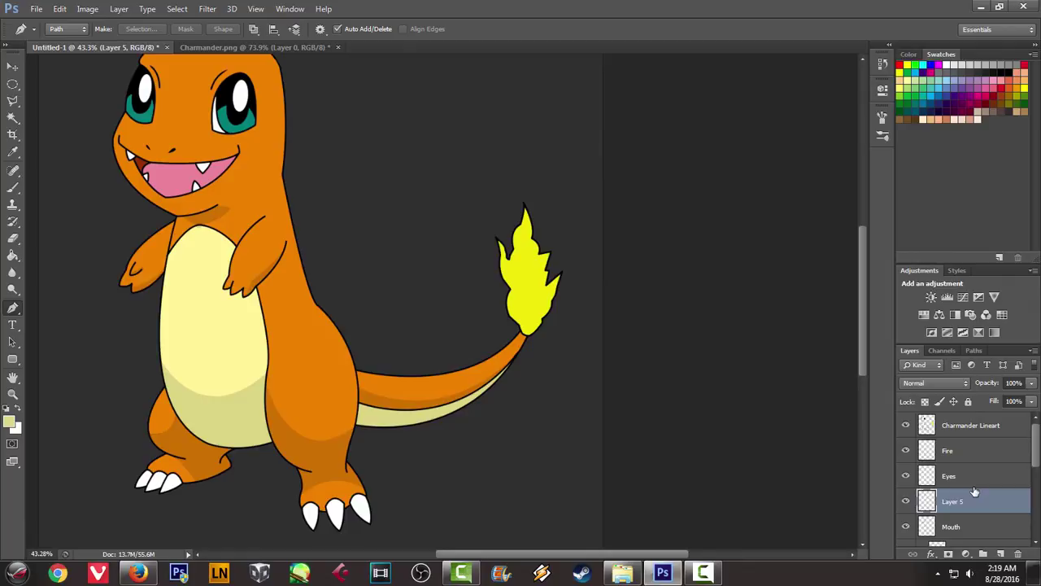
{"action": "left_click", "coordinate": [971, 511], "text": "alt"}
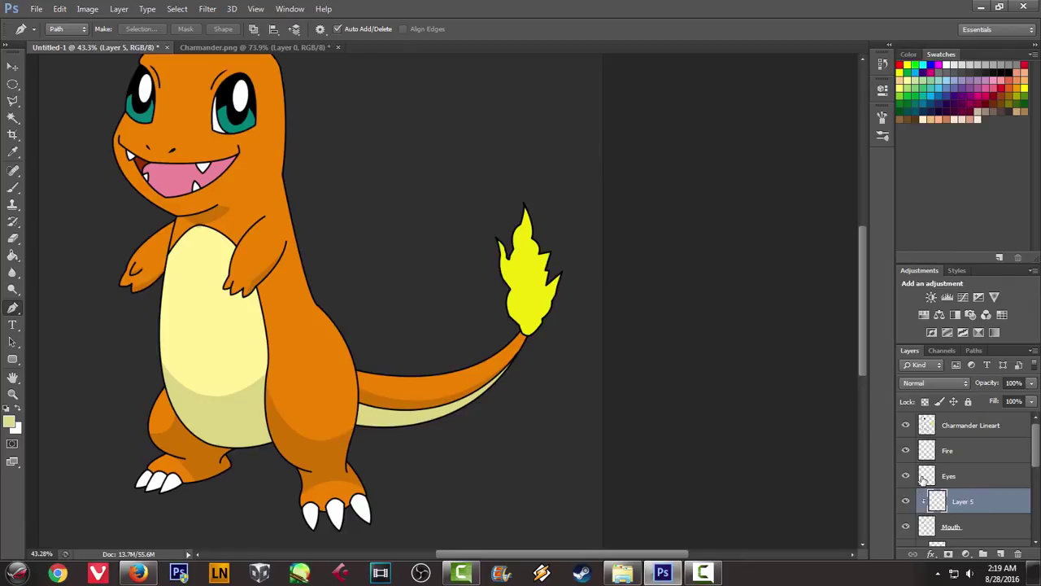
{"action": "scroll", "coordinate": [287, 255], "scroll_direction": "down", "scroll_amount": 1}
{"action": "scroll", "coordinate": [203, 163], "scroll_direction": "up", "scroll_amount": 3}
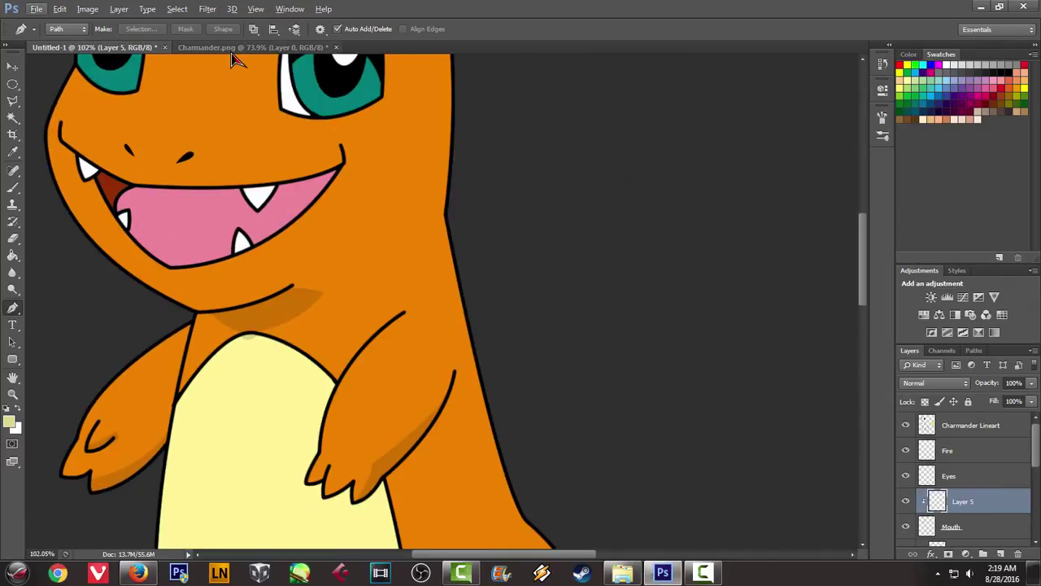
Check the Charmander.png reference and centre the view on the mouth, ready to draw paths
{"action": "left_click", "coordinate": [244, 47]}
{"action": "scroll", "coordinate": [342, 226], "scroll_direction": "up", "scroll_amount": 2}
{"action": "scroll", "coordinate": [358, 211], "scroll_direction": "up", "scroll_amount": 2}
{"action": "scroll", "coordinate": [370, 200], "scroll_direction": "up", "scroll_amount": 1}
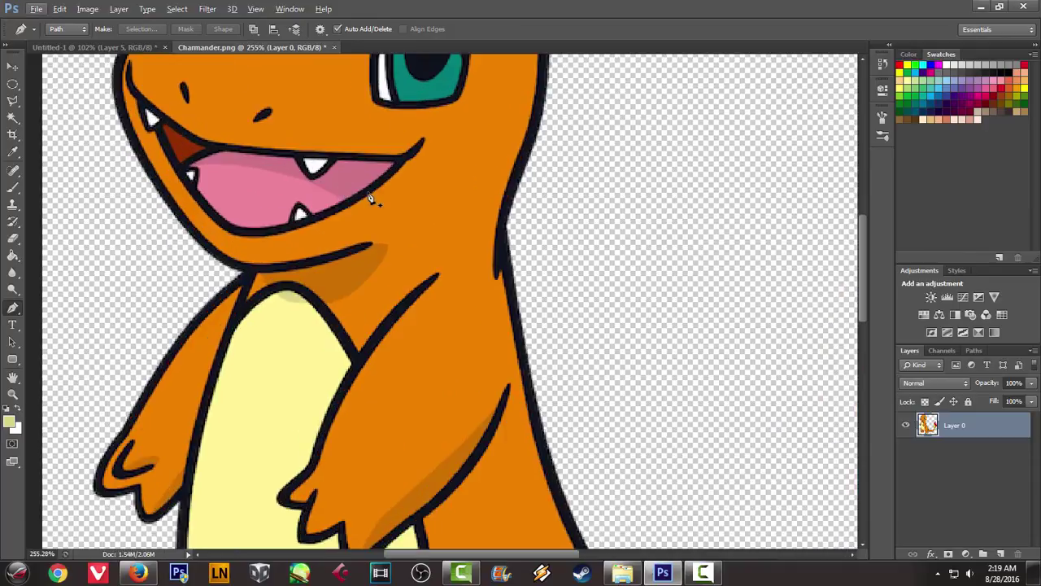
{"action": "key", "text": "b"}
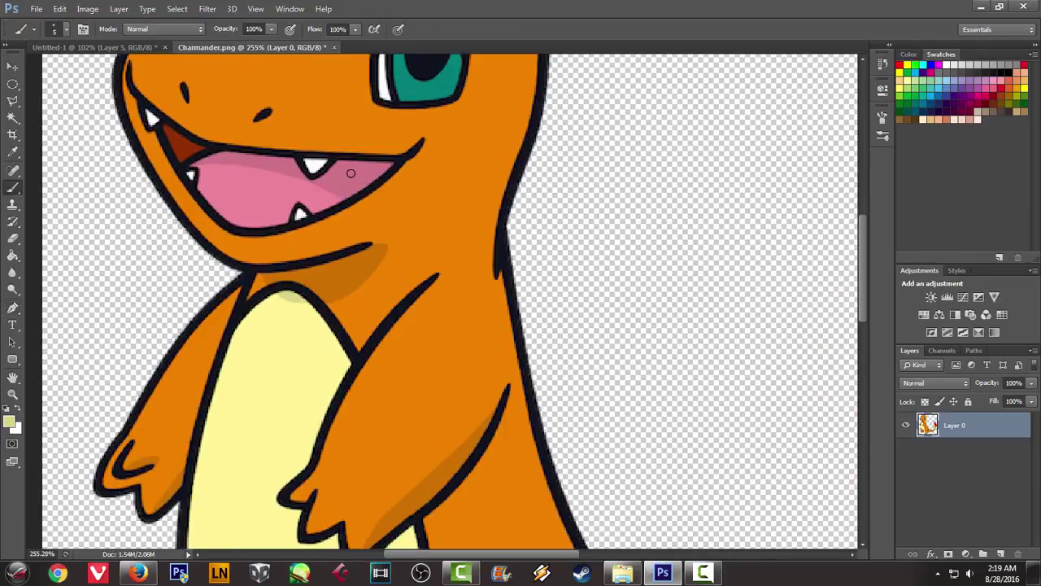
{"action": "left_click", "coordinate": [97, 47]}
{"action": "scroll", "coordinate": [219, 212], "scroll_direction": "up", "scroll_amount": 2}
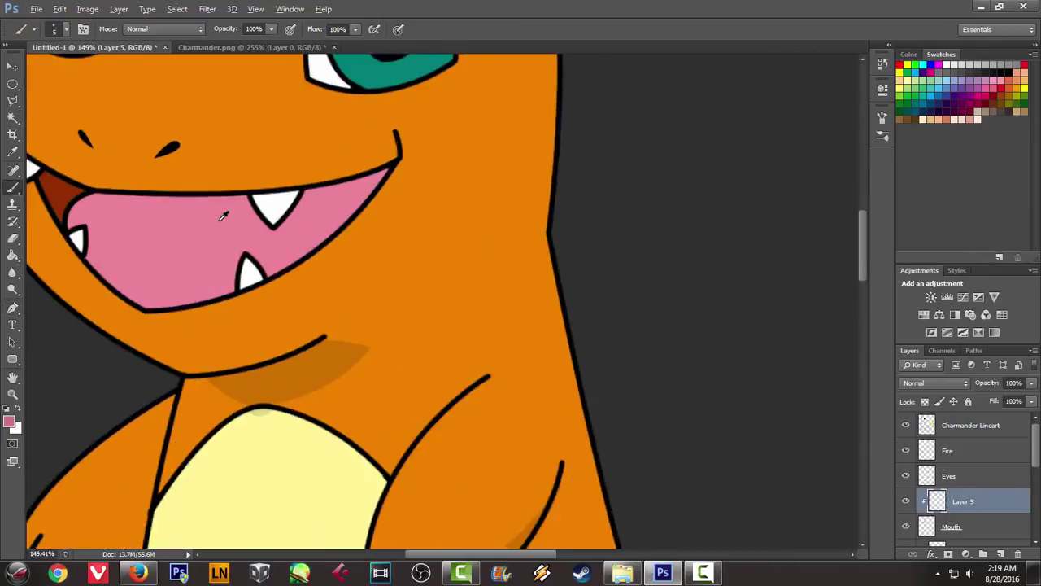
{"action": "scroll", "coordinate": [146, 251], "scroll_direction": "up", "scroll_amount": 1}
{"action": "left_click_drag", "start_coordinate": [133, 265], "coordinate": [250, 257]}
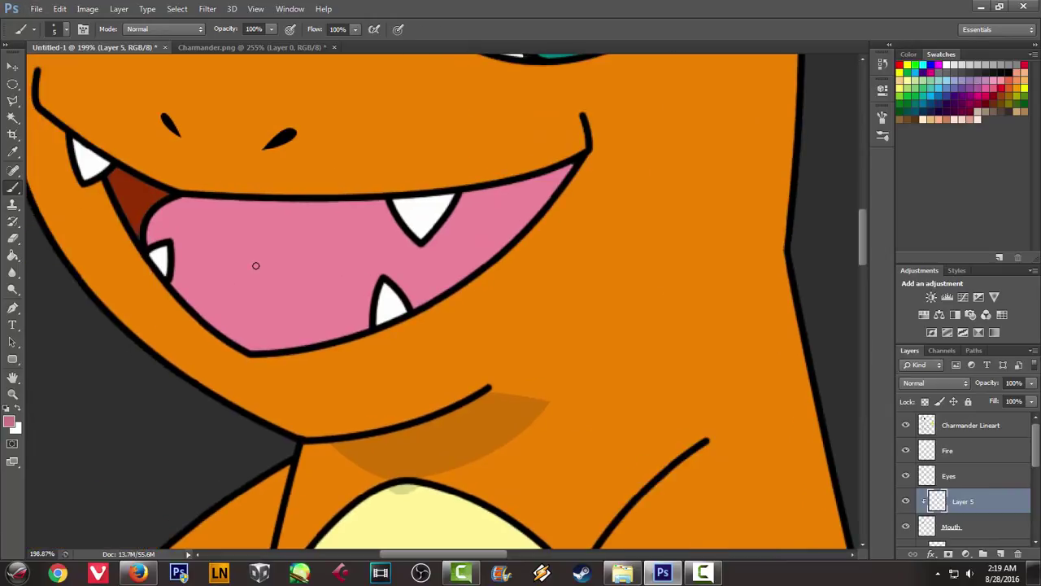
{"action": "key", "text": "p"}
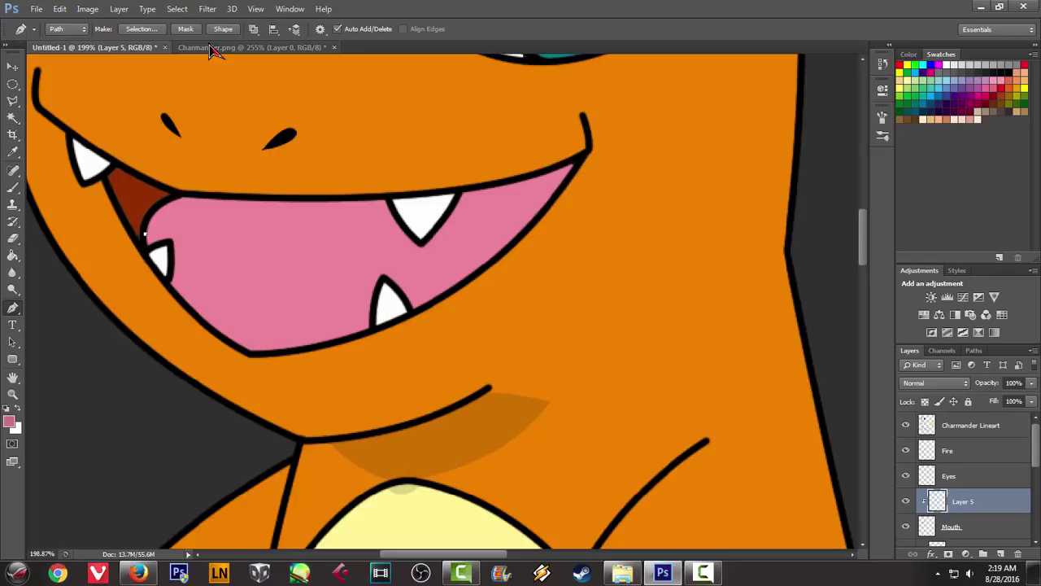
{"action": "left_click", "coordinate": [214, 47]}
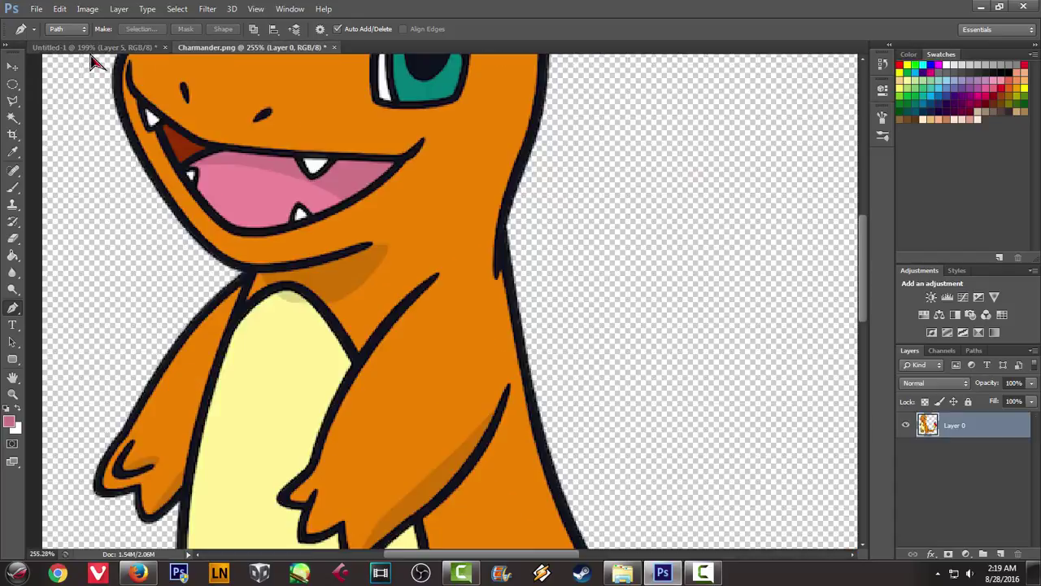
{"action": "left_click", "coordinate": [95, 47]}
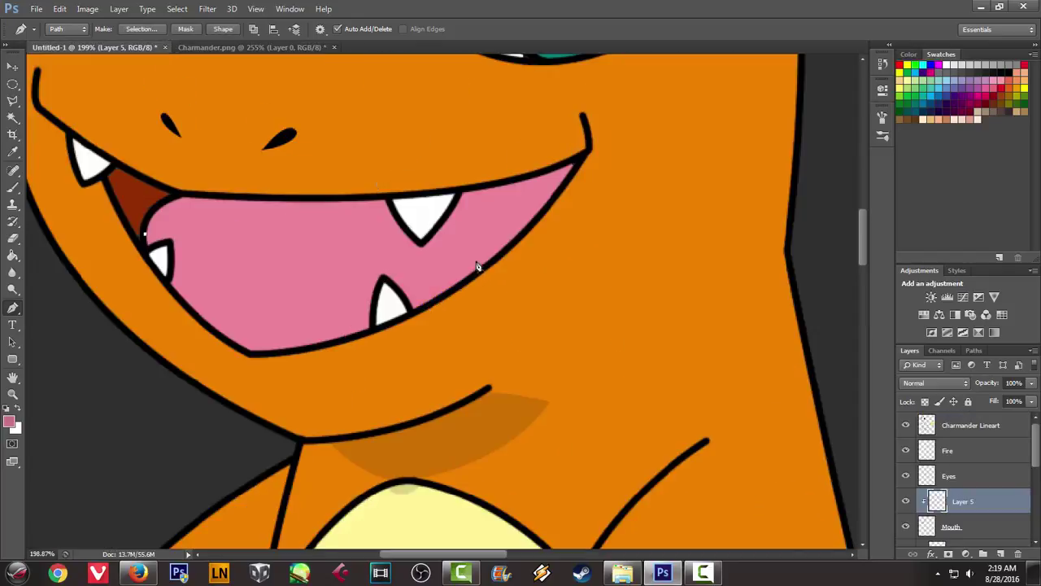
Darken the upper mouth with a pink-filled pen path, then delete the path
{"action": "left_click_drag", "start_coordinate": [483, 266], "coordinate": [561, 317]}
{"action": "left_click", "coordinate": [501, 281]}
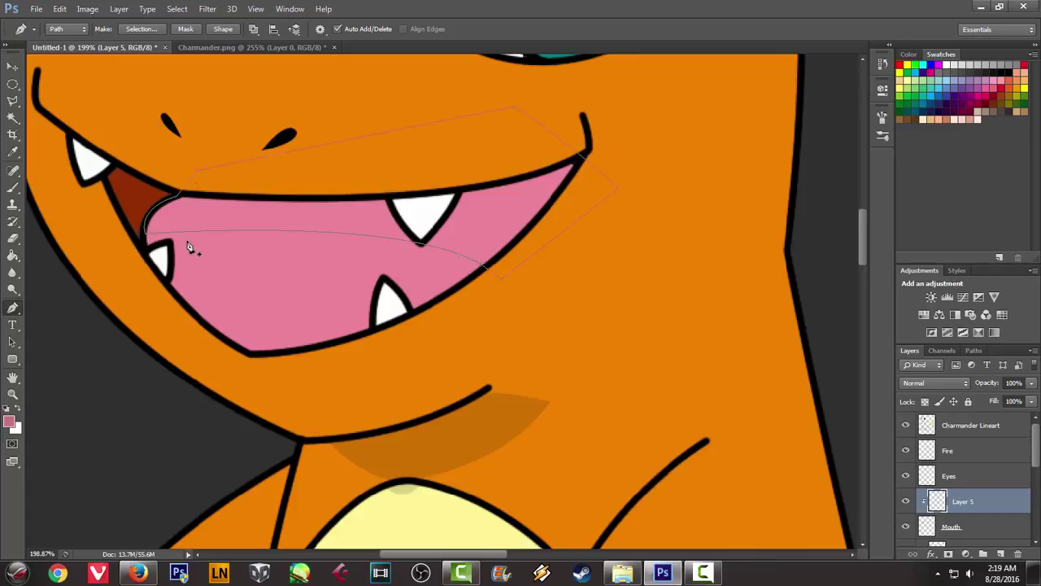
{"action": "right_click", "coordinate": [305, 173]}
{"action": "left_click", "coordinate": [351, 257]}
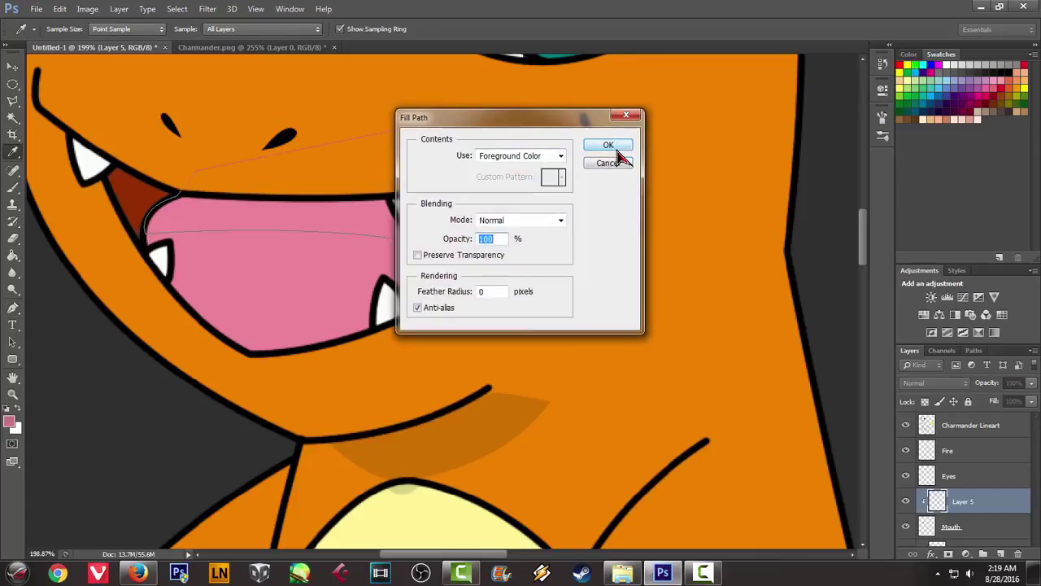
{"action": "left_click", "coordinate": [618, 155]}
{"action": "right_click", "coordinate": [416, 142]}
{"action": "left_click", "coordinate": [456, 163]}
Compare the shaded mouth against the Charmander.png reference again
{"action": "scroll", "coordinate": [488, 179], "scroll_direction": "down", "scroll_amount": 5}
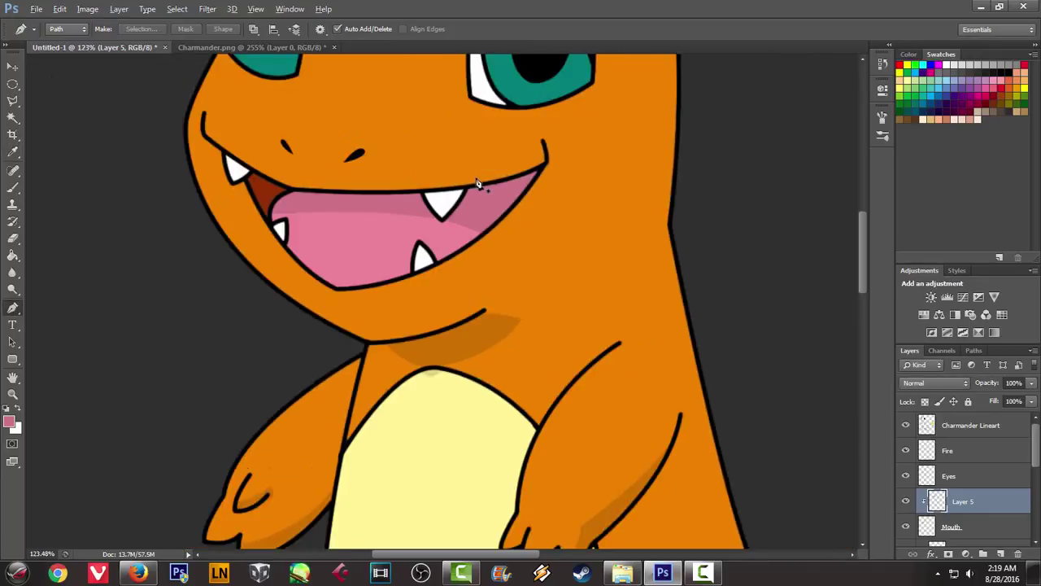
{"action": "scroll", "coordinate": [525, 191], "scroll_direction": "down", "scroll_amount": 2}
{"action": "scroll", "coordinate": [532, 195], "scroll_direction": "down", "scroll_amount": 2}
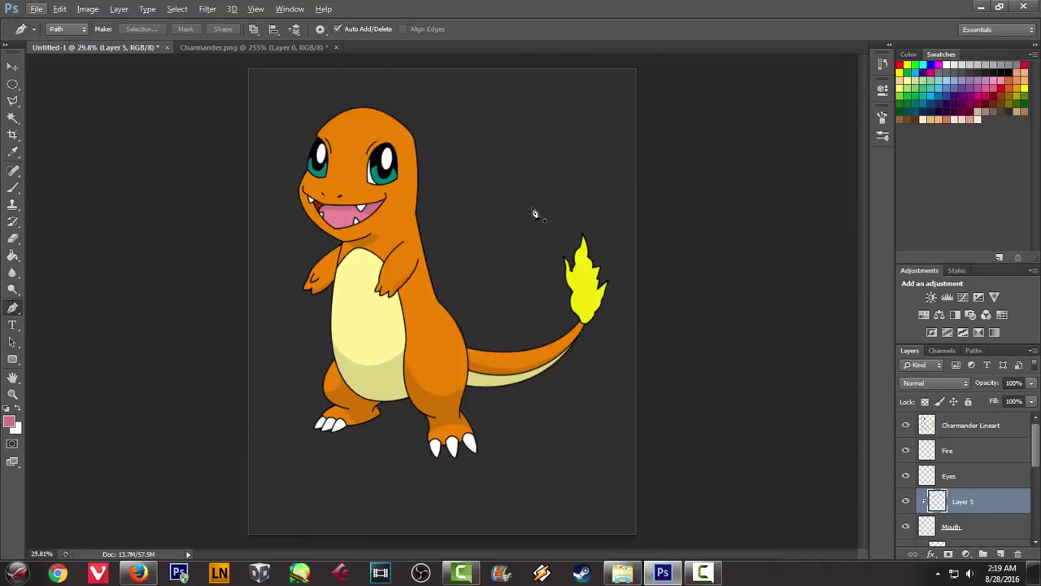
{"action": "scroll", "coordinate": [281, 139], "scroll_direction": "up", "scroll_amount": 1}
{"action": "left_click", "coordinate": [236, 47]}
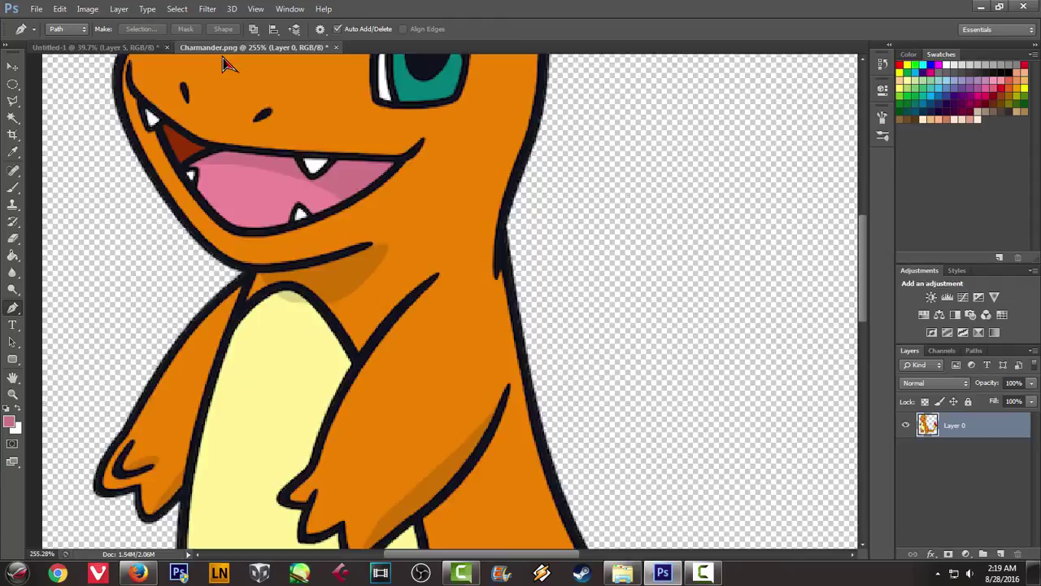
{"action": "left_click", "coordinate": [89, 47]}
{"action": "scroll", "coordinate": [239, 236], "scroll_direction": "up", "scroll_amount": 3}
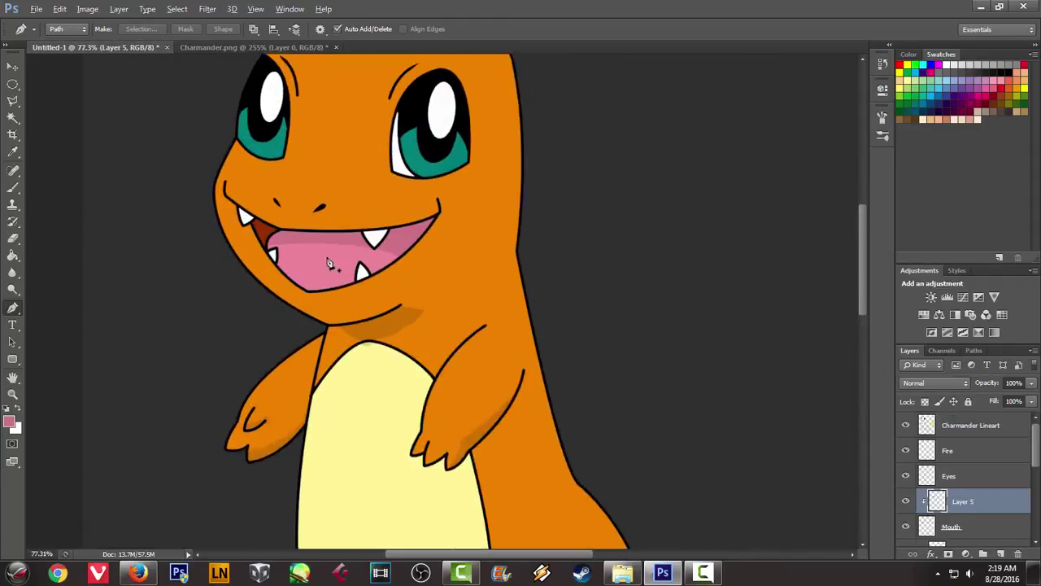
{"action": "scroll", "coordinate": [238, 236], "scroll_direction": "up", "scroll_amount": 3}
Fill a pen path along the tongue and tooth to the mouth's far corner, then delete it
{"action": "left_click", "coordinate": [230, 237]}
{"action": "left_click_drag", "start_coordinate": [491, 297], "coordinate": [538, 354]}
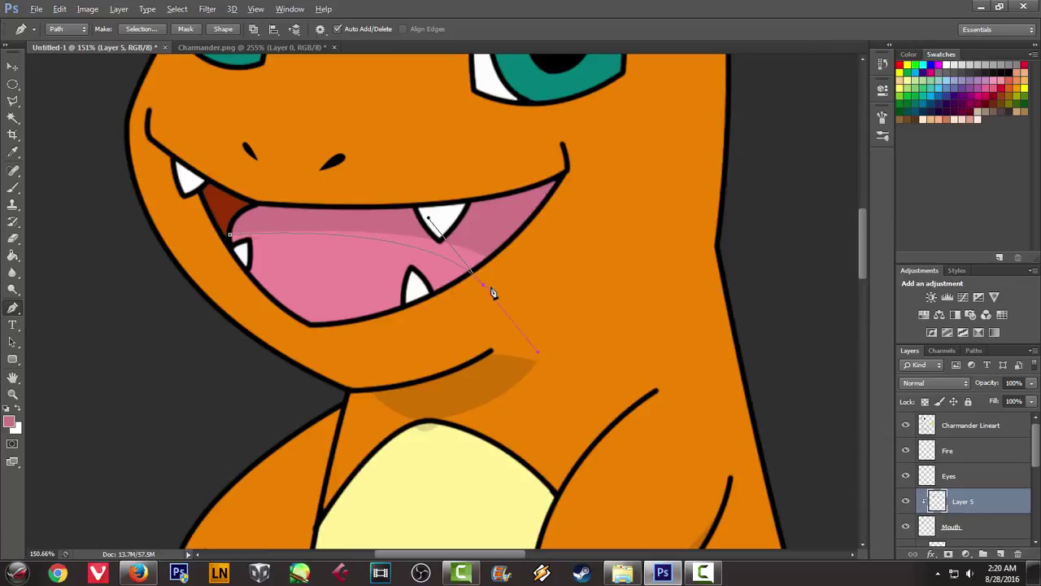
{"action": "left_click", "coordinate": [540, 253]}
{"action": "left_click", "coordinate": [236, 216]}
{"action": "right_click", "coordinate": [462, 199]}
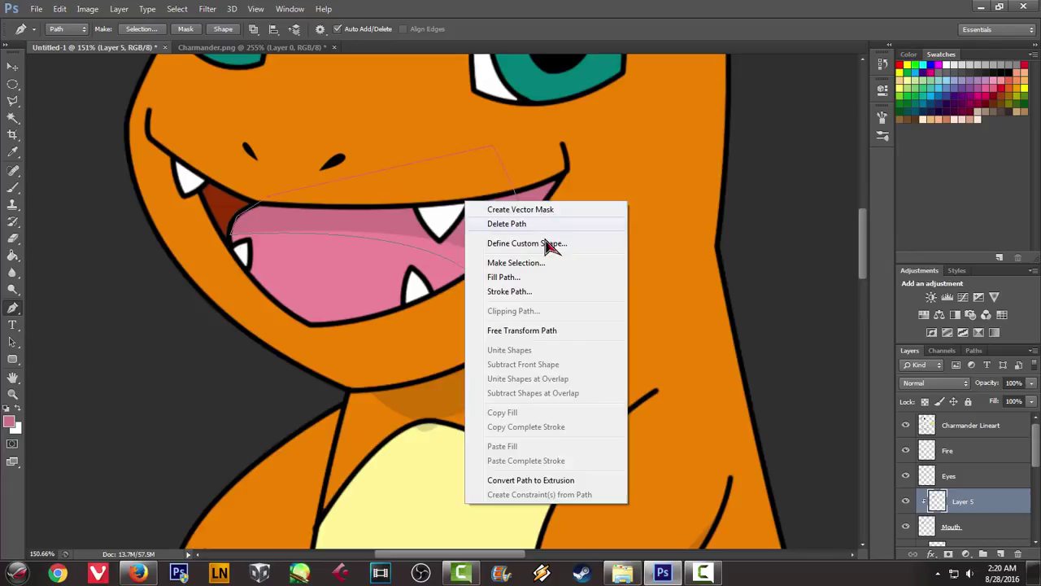
{"action": "left_click", "coordinate": [514, 282]}
{"action": "left_click", "coordinate": [609, 150]}
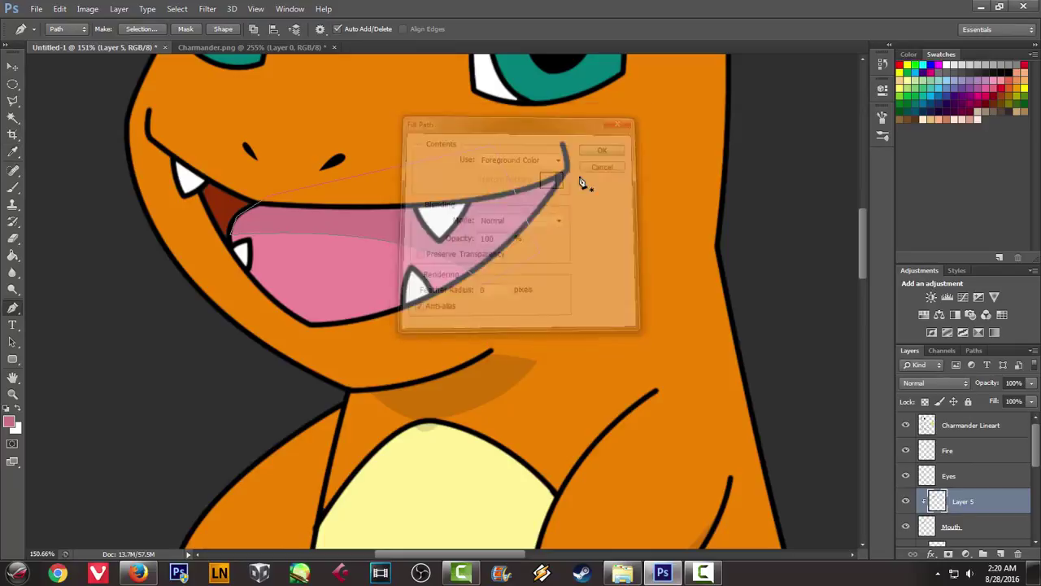
{"action": "right_click", "coordinate": [486, 165]}
{"action": "left_click", "coordinate": [547, 186]}
{"action": "scroll", "coordinate": [541, 199], "scroll_direction": "down", "scroll_amount": 10}
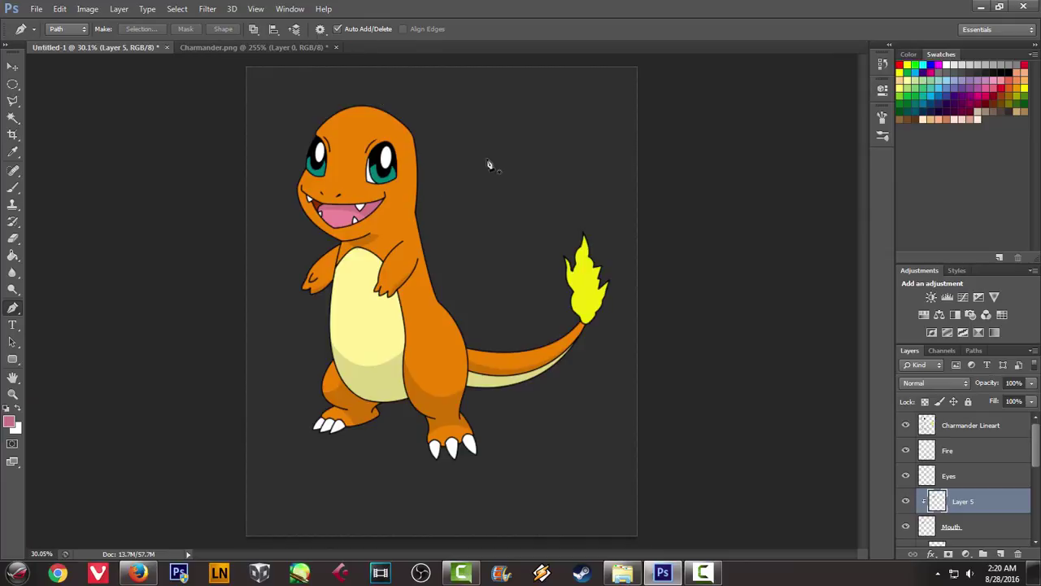
{"action": "scroll", "coordinate": [541, 228], "scroll_direction": "up", "scroll_amount": 1}
{"action": "scroll", "coordinate": [550, 240], "scroll_direction": "up", "scroll_amount": 2}
{"action": "scroll", "coordinate": [562, 240], "scroll_direction": "up", "scroll_amount": 2}
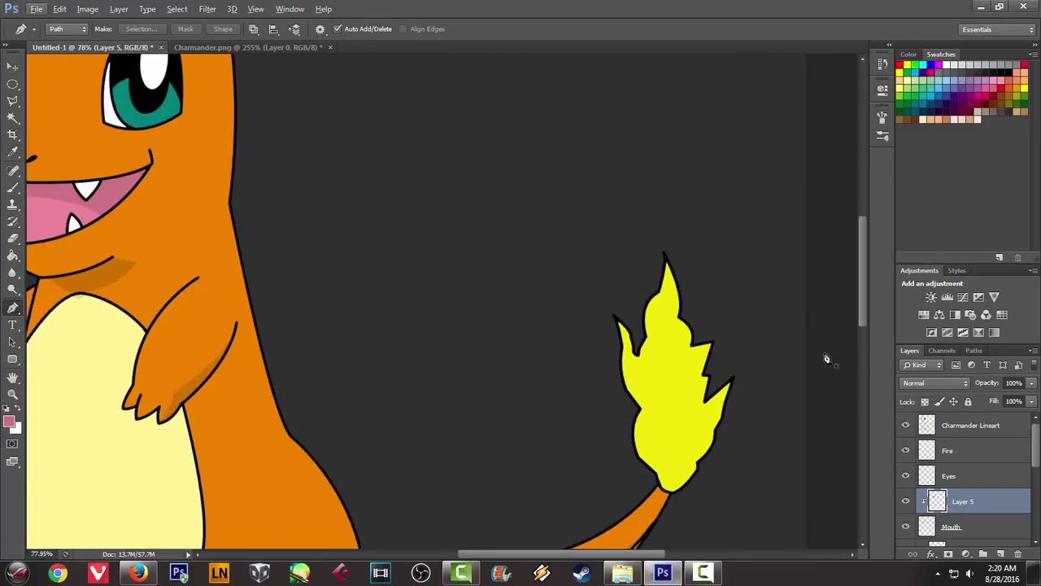
Create a new Layer 6 above the Fire layer
{"action": "left_click", "coordinate": [937, 458]}
{"action": "key", "text": "ctrl+shift+n"}
{"action": "key", "text": "Return"}
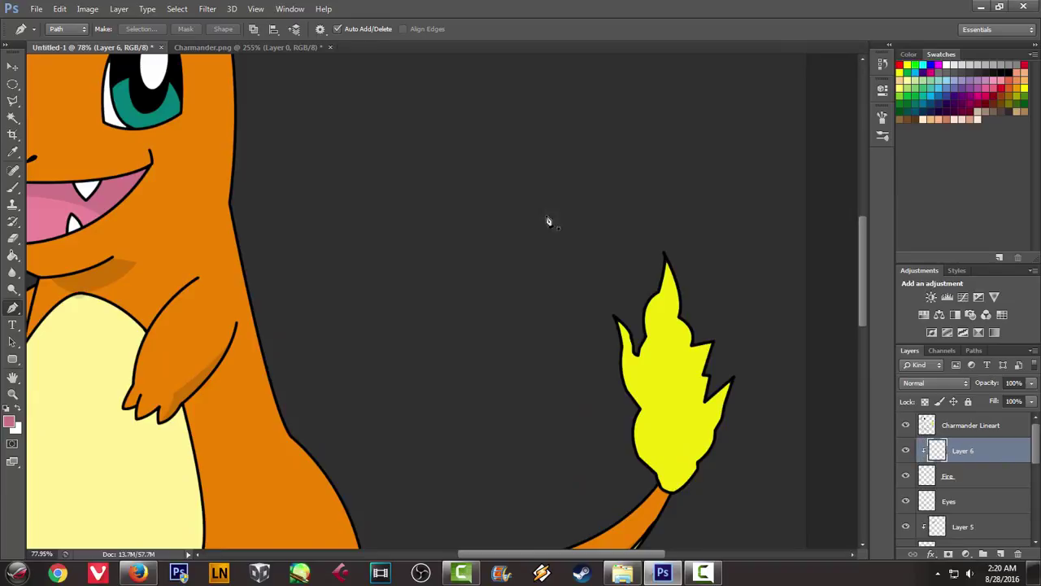
Sample the red from the reference flame in Charmander.png as the paint colour
{"action": "left_click", "coordinate": [244, 47]}
{"action": "key", "text": "alt"}
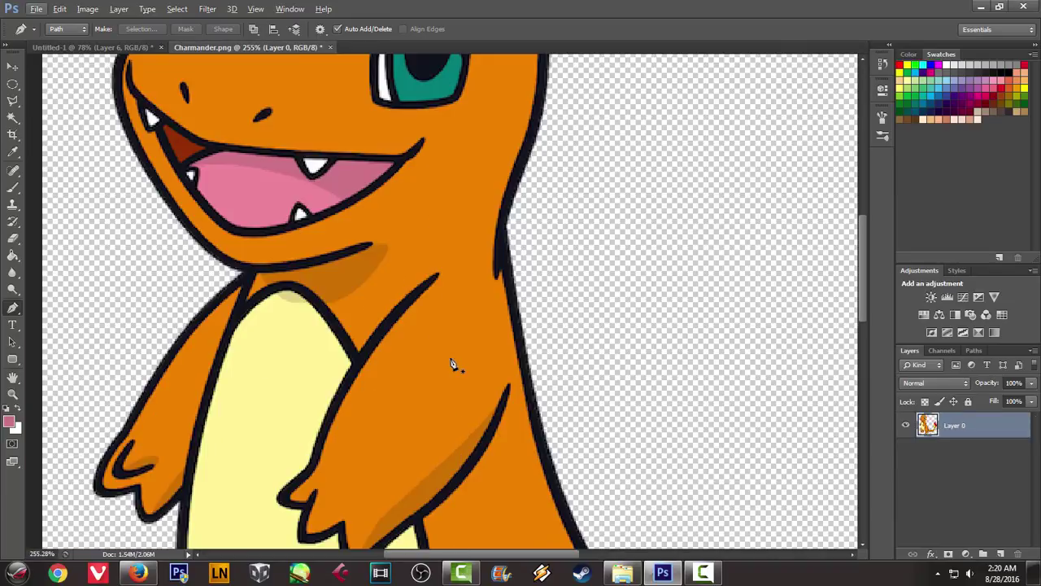
{"action": "left_click_drag", "start_coordinate": [447, 555], "coordinate": [622, 555]}
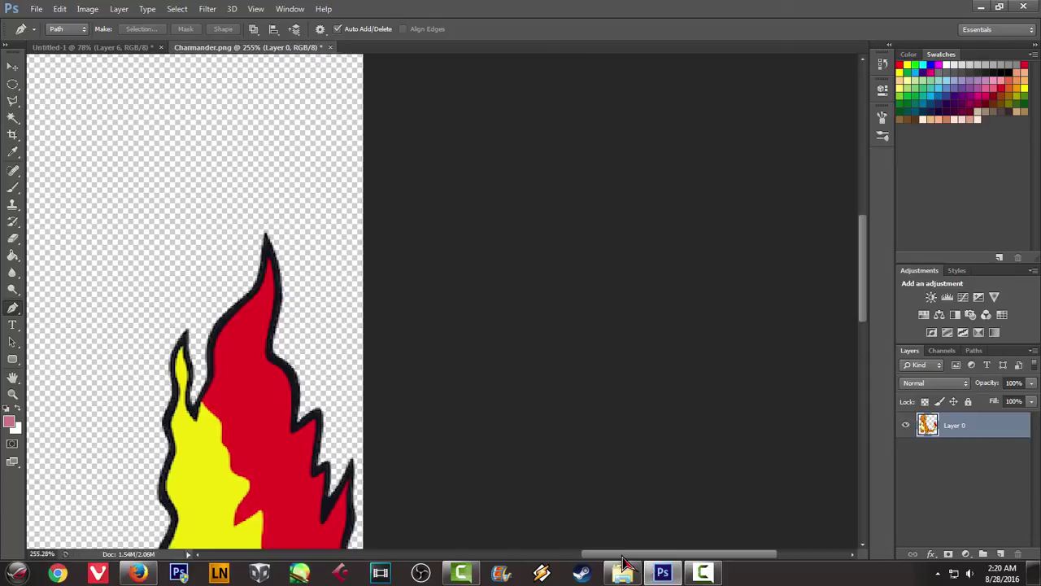
{"action": "scroll", "coordinate": [389, 342], "scroll_direction": "down", "scroll_amount": 3}
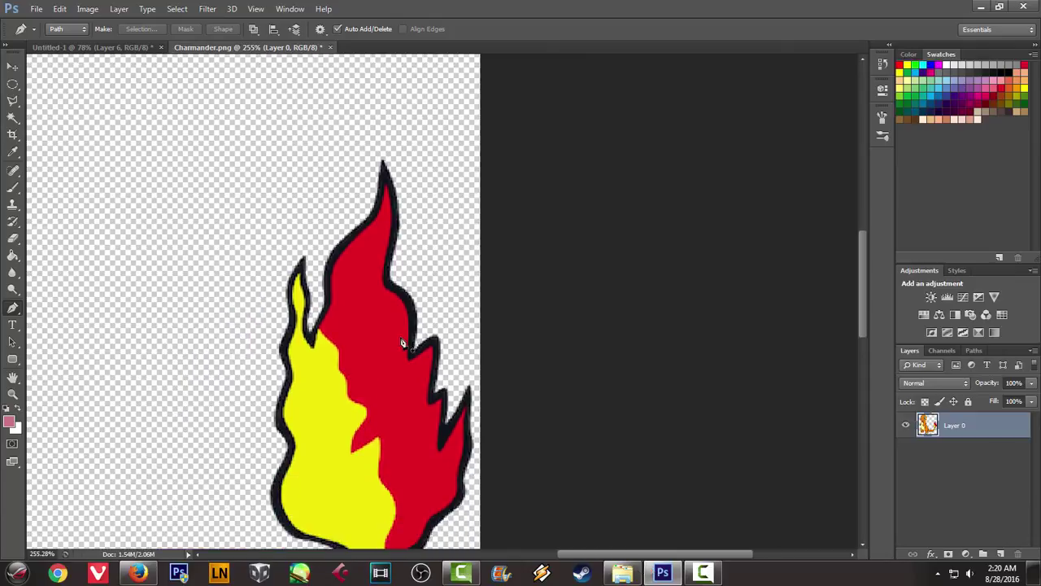
{"action": "key", "text": "b"}
{"action": "left_click", "coordinate": [369, 355], "text": "alt"}
{"action": "scroll", "coordinate": [391, 397], "scroll_direction": "down", "scroll_amount": 1}
{"action": "scroll", "coordinate": [390, 397], "scroll_direction": "down", "scroll_amount": 2}
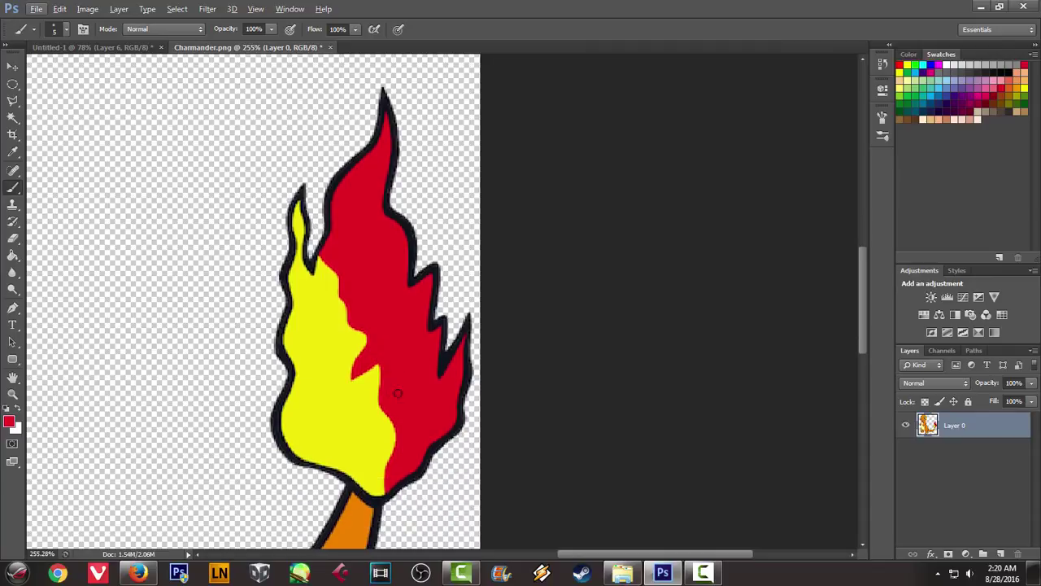
{"action": "left_click", "coordinate": [116, 49]}
Frame the whole flame in Untitled-1 and compare its base and stem with the reference
{"action": "scroll", "coordinate": [623, 372], "scroll_direction": "up", "scroll_amount": 1}
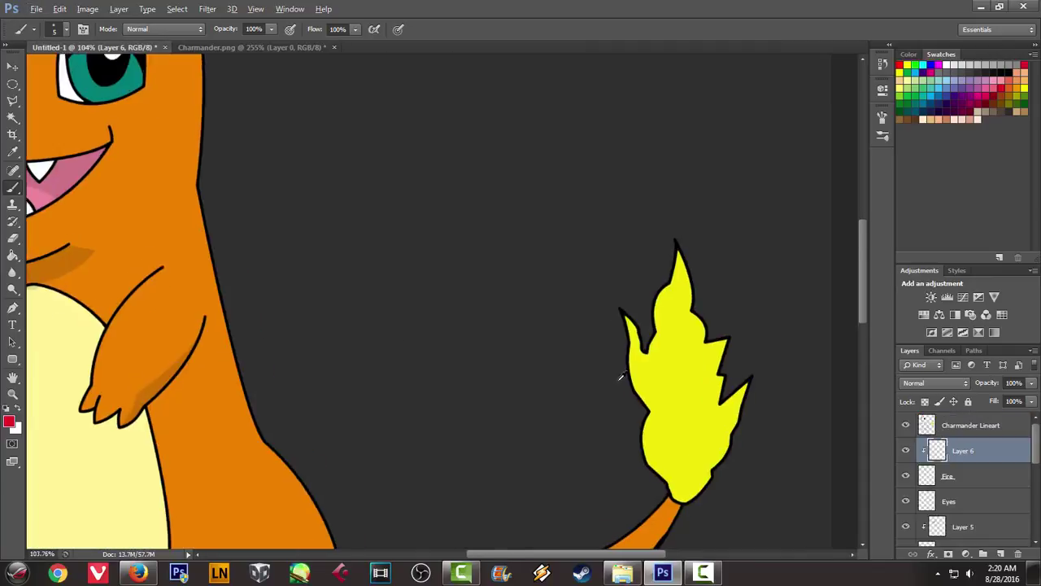
{"action": "scroll", "coordinate": [689, 372], "scroll_direction": "up", "scroll_amount": 2}
{"action": "scroll", "coordinate": [496, 354], "scroll_direction": "up", "scroll_amount": 1}
{"action": "mouse_move", "coordinate": [483, 349]}
{"action": "left_mouse_down"}
{"action": "mouse_move", "coordinate": [301, 196]}
{"action": "mouse_move", "coordinate": [281, 205]}
{"action": "left_mouse_up"}
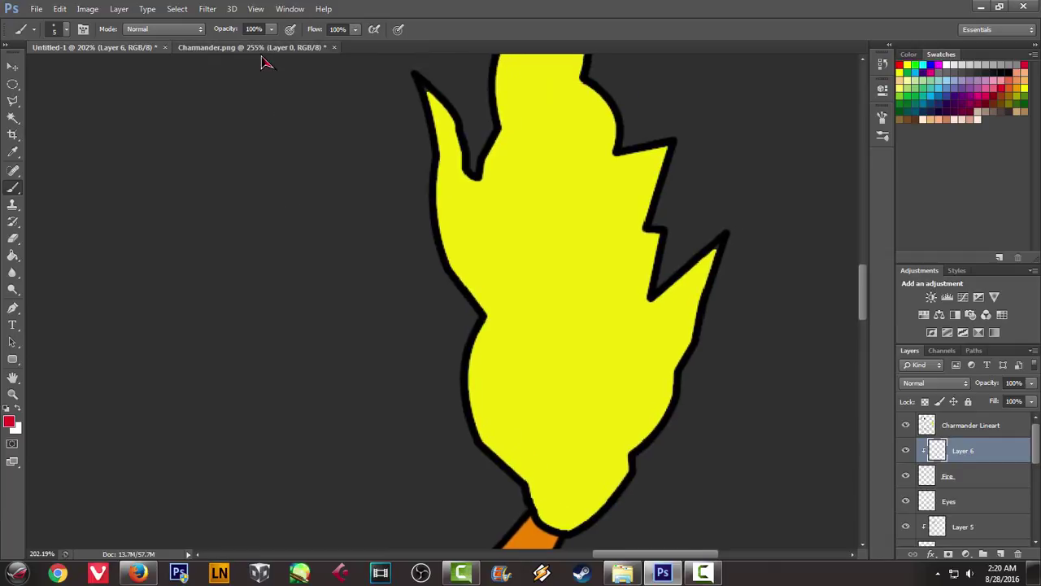
{"action": "left_click", "coordinate": [258, 47]}
{"action": "scroll", "coordinate": [295, 193], "scroll_direction": "up", "scroll_amount": 2}
{"action": "mouse_move", "coordinate": [252, 254]}
{"action": "left_mouse_down"}
{"action": "mouse_move", "coordinate": [256, 98]}
{"action": "mouse_move", "coordinate": [223, 65]}
{"action": "left_mouse_up"}
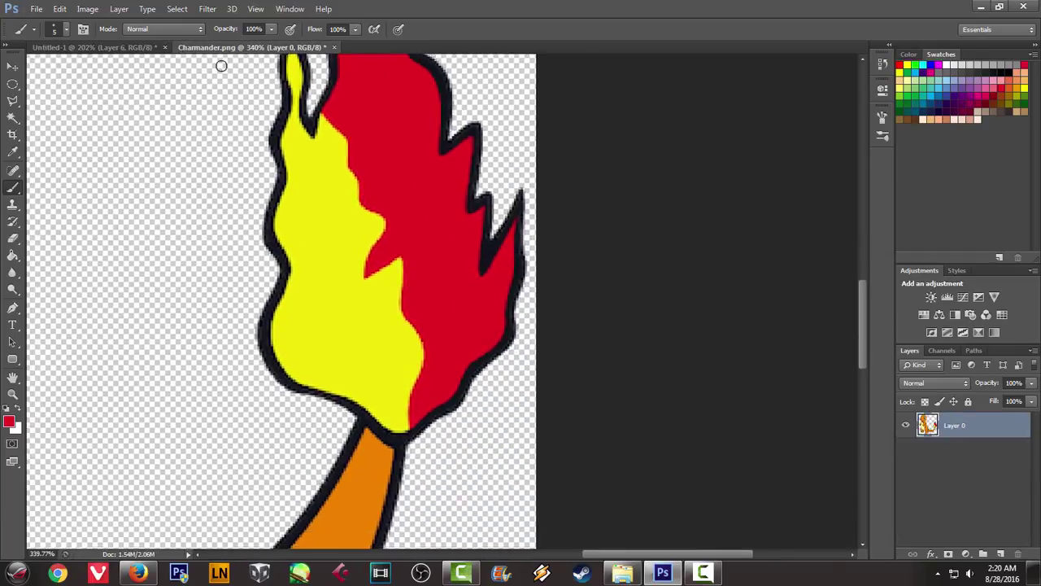
{"action": "left_click", "coordinate": [151, 50]}
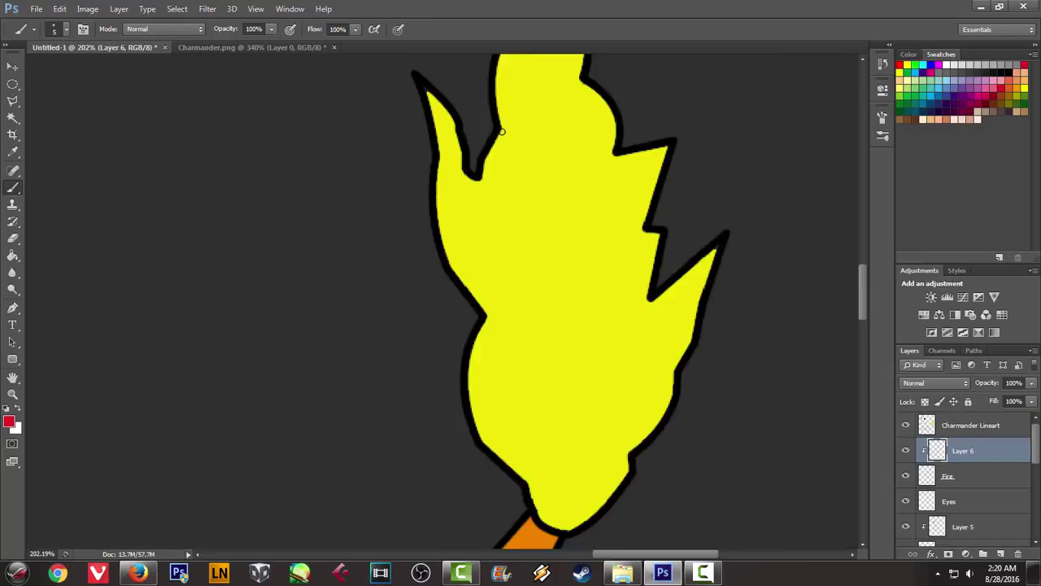
Start the pen path at the flame's upper-left notch and add points downward, checking Charmander.png
{"action": "key", "text": "p"}
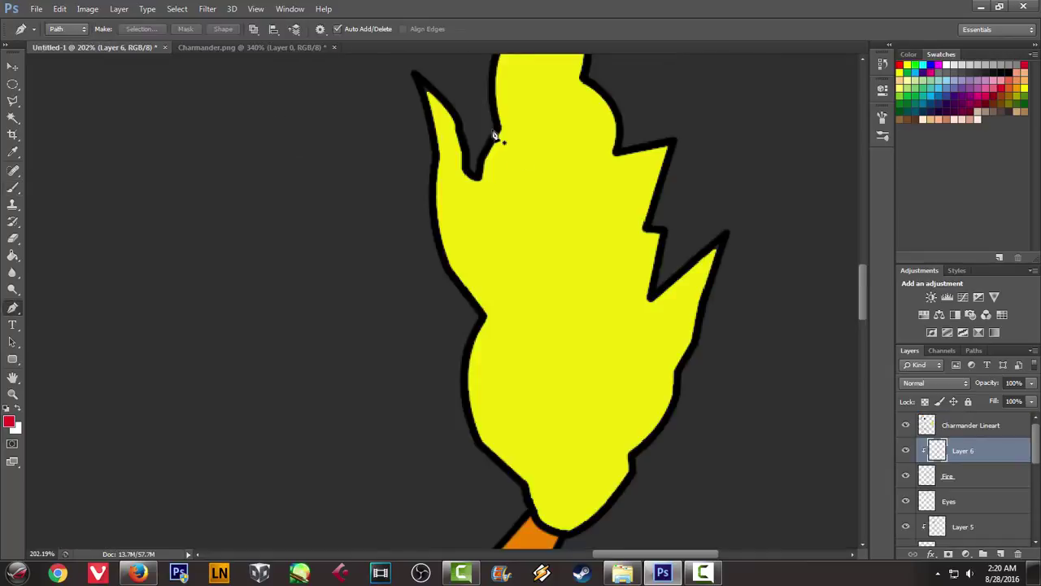
{"action": "left_click", "coordinate": [301, 49]}
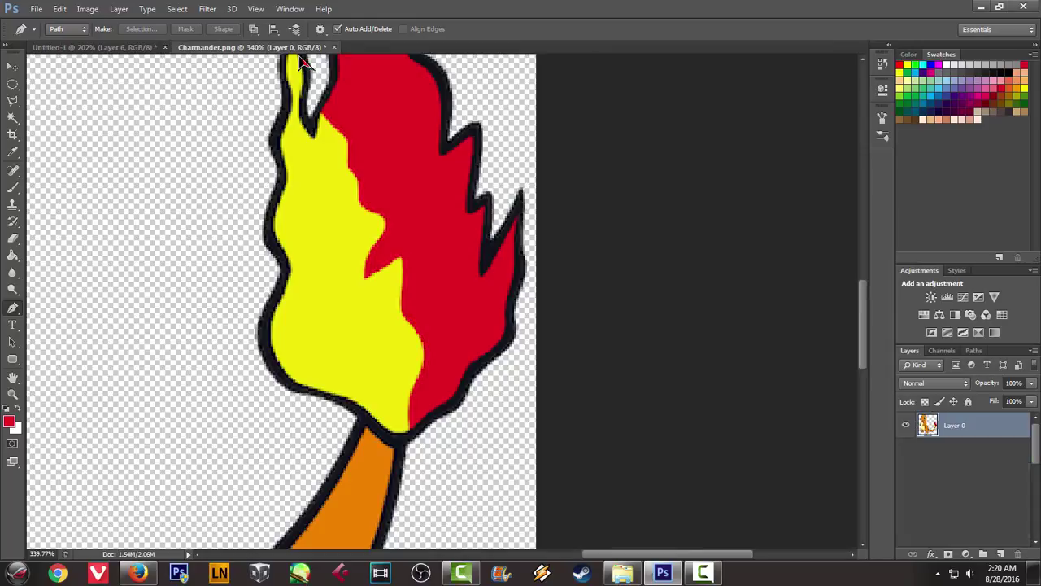
{"action": "left_click", "coordinate": [86, 49]}
{"action": "left_click", "coordinate": [482, 161]}
{"action": "left_click", "coordinate": [505, 170]}
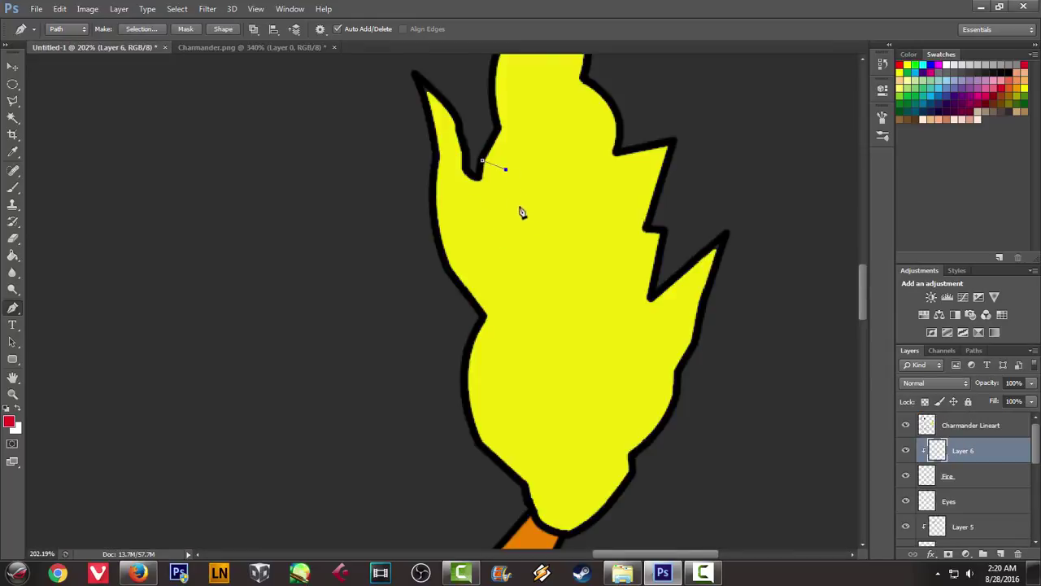
{"action": "left_click", "coordinate": [248, 48]}
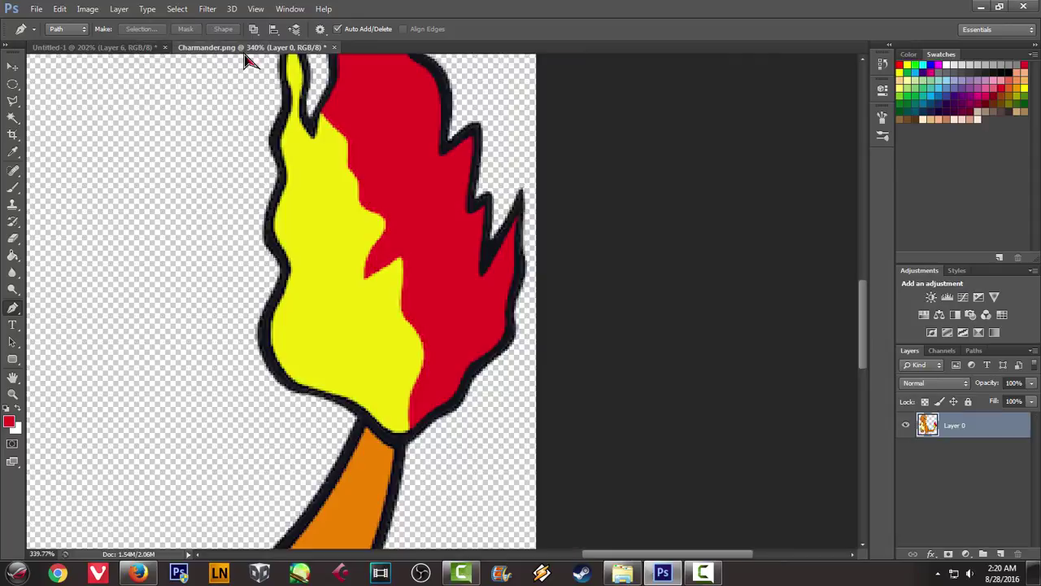
{"action": "left_click", "coordinate": [123, 49]}
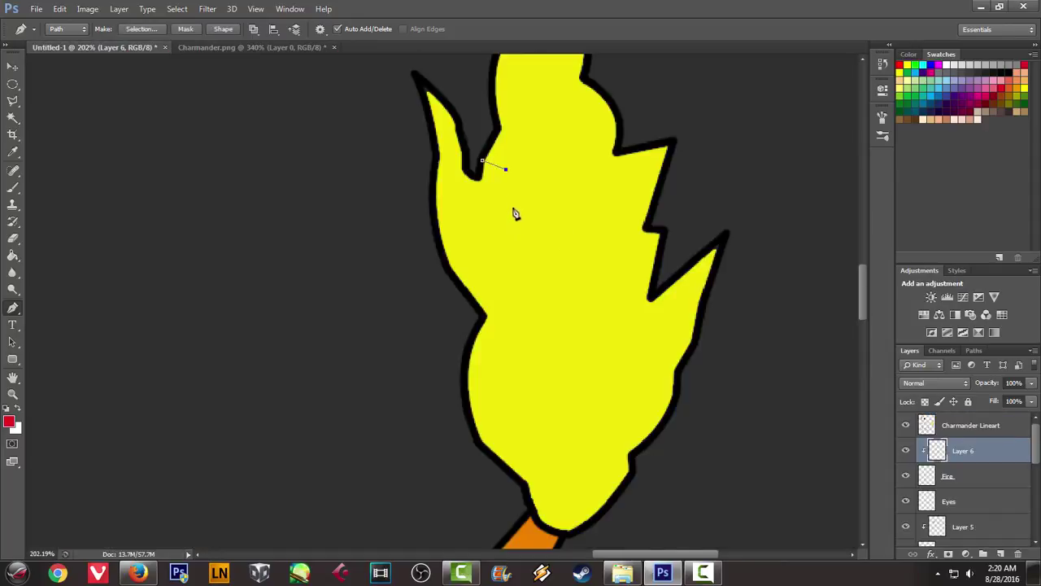
{"action": "left_click", "coordinate": [511, 198]}
{"action": "left_click", "coordinate": [213, 48]}
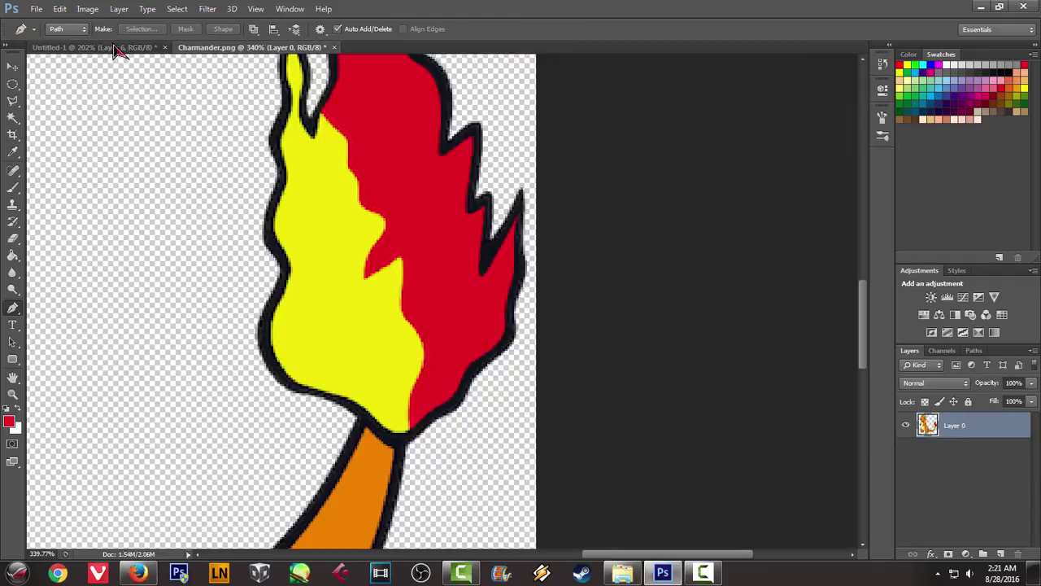
{"action": "left_click", "coordinate": [112, 51]}
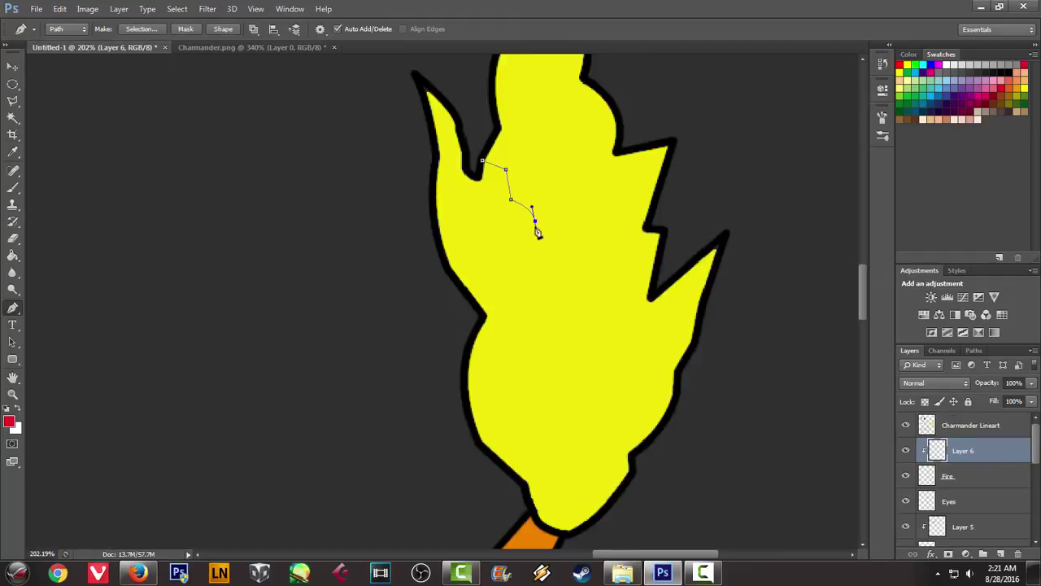
Add curved anchors lower down the middle of the flame, undoing one attempted anchor reshape
{"action": "left_click_drag", "start_coordinate": [534, 220], "coordinate": [537, 230]}
{"action": "left_click", "coordinate": [231, 49]}
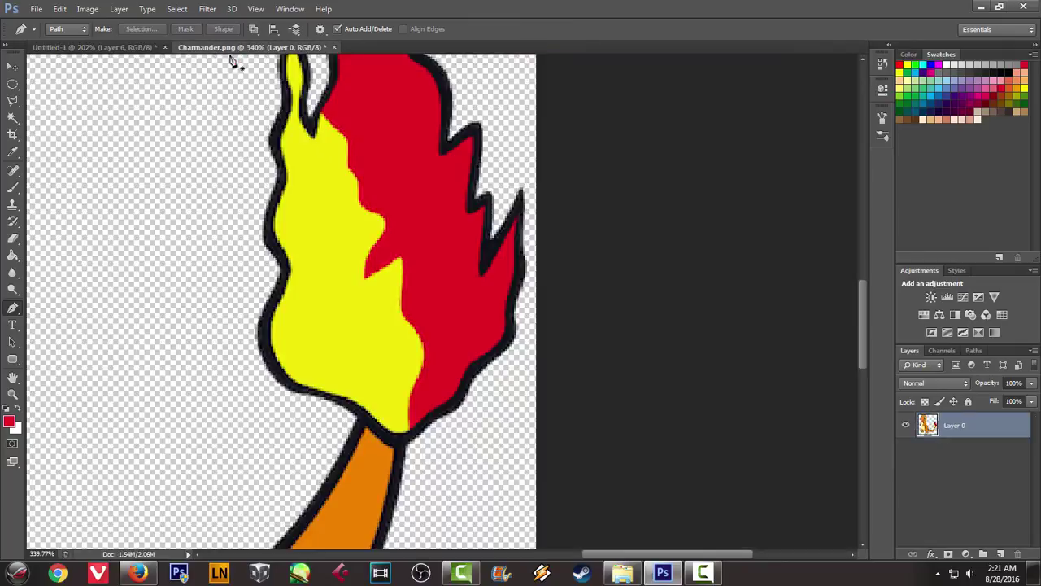
{"action": "left_click", "coordinate": [126, 49]}
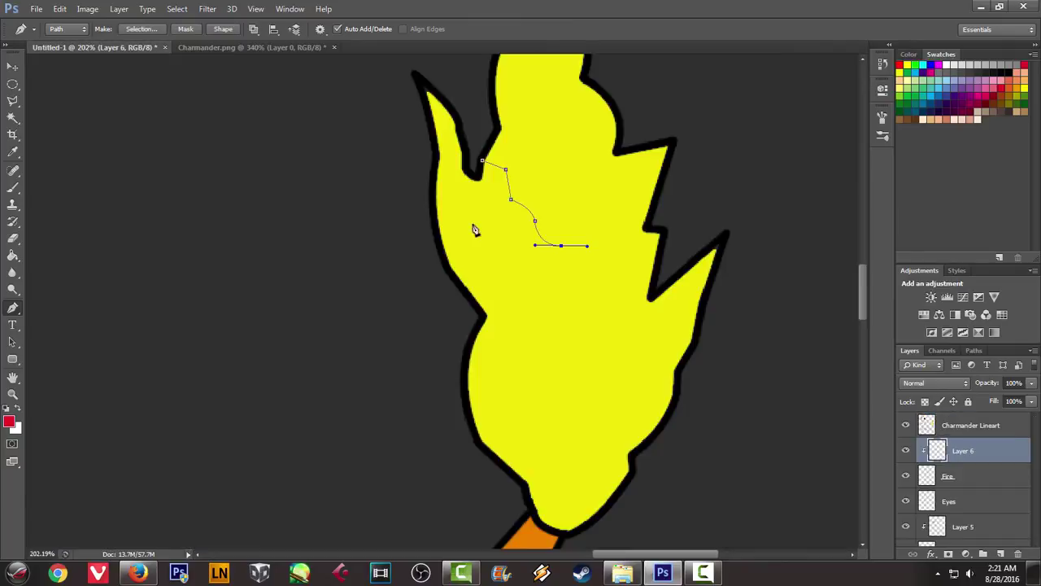
{"action": "left_click", "coordinate": [561, 245], "text": "alt"}
{"action": "left_click_drag", "start_coordinate": [543, 319], "coordinate": [536, 318]}
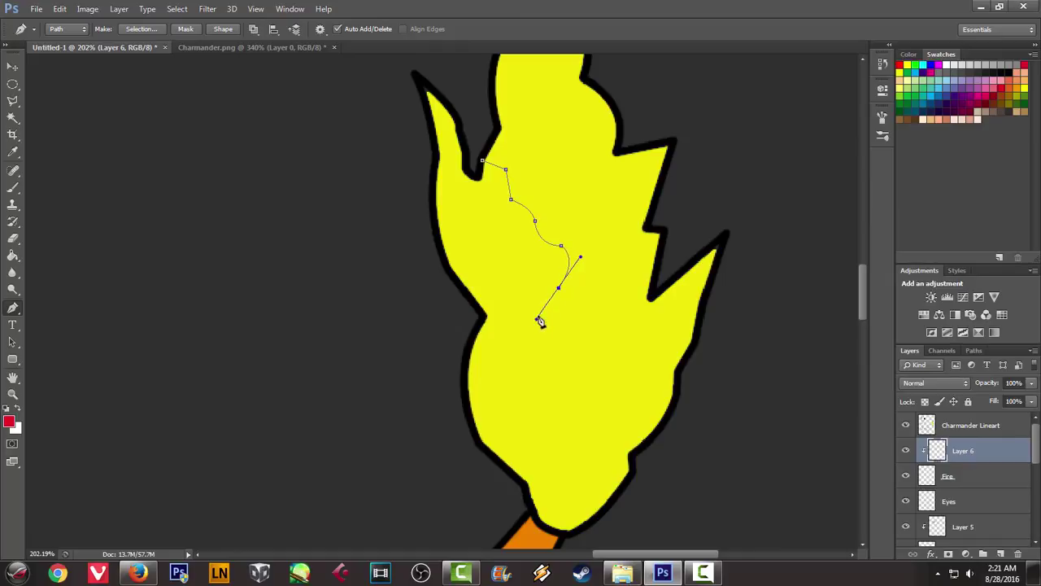
{"action": "left_click", "coordinate": [261, 50]}
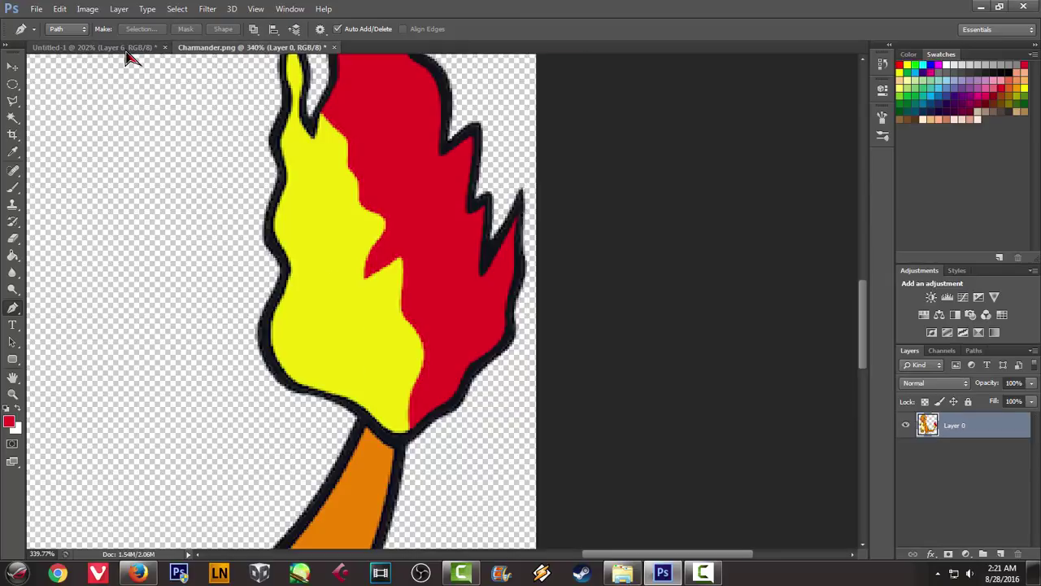
{"action": "left_click", "coordinate": [93, 47]}
{"action": "left_click", "coordinate": [561, 286], "text": "ctrl"}
{"action": "left_click_drag", "start_coordinate": [553, 283], "coordinate": [528, 300]}
{"action": "key", "text": "ctrl+z"}
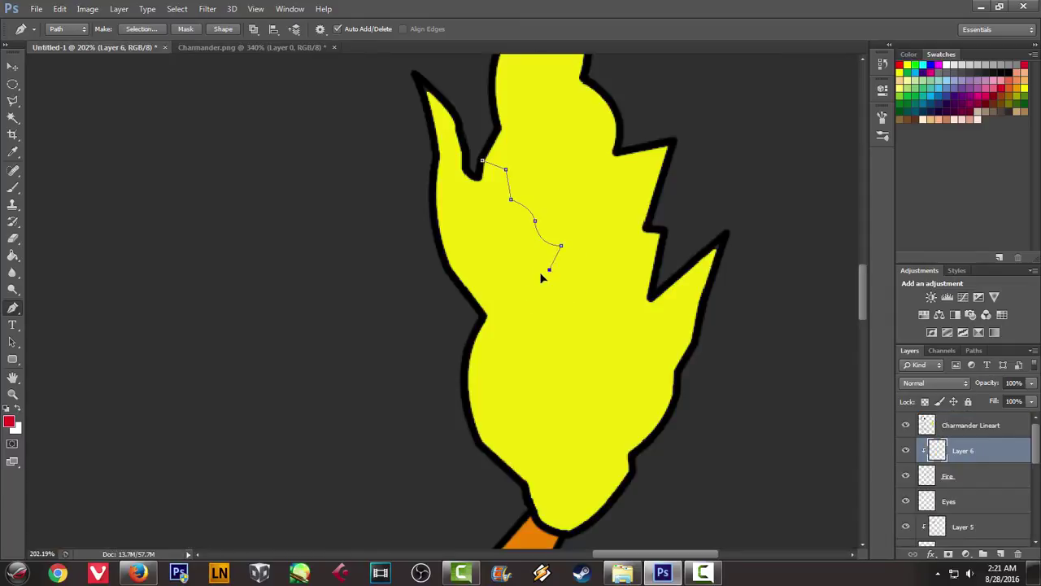
{"action": "left_click_drag", "start_coordinate": [543, 307], "coordinate": [548, 327]}
{"action": "left_click", "coordinate": [235, 47]}
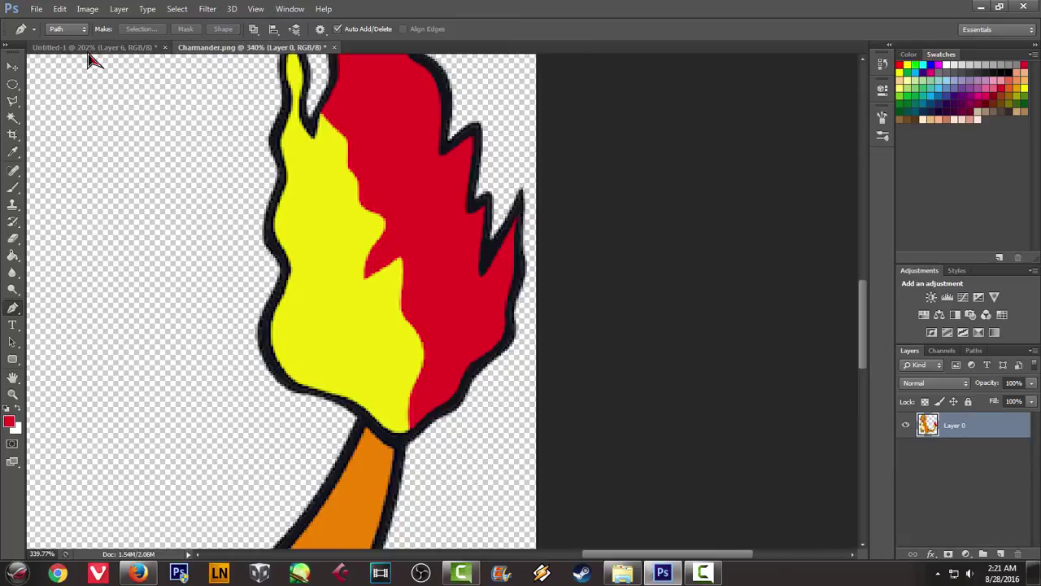
{"action": "left_click", "coordinate": [94, 47]}
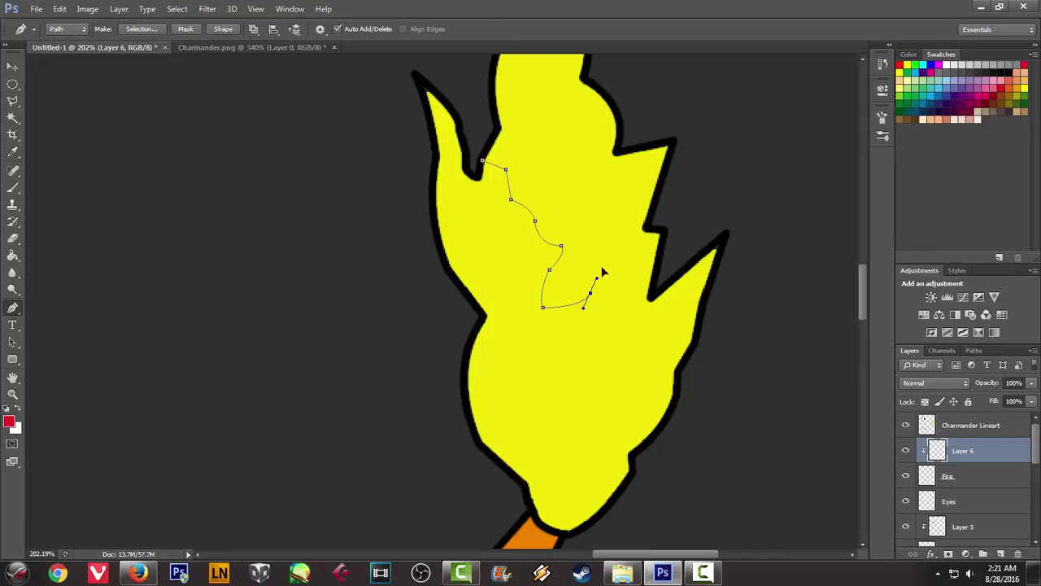
Curve the path out toward the flame's right edge and continue it down to the base
{"action": "left_click_drag", "start_coordinate": [585, 280], "coordinate": [603, 254]}
{"action": "left_click", "coordinate": [586, 280], "text": "alt"}
{"action": "left_click", "coordinate": [238, 51]}
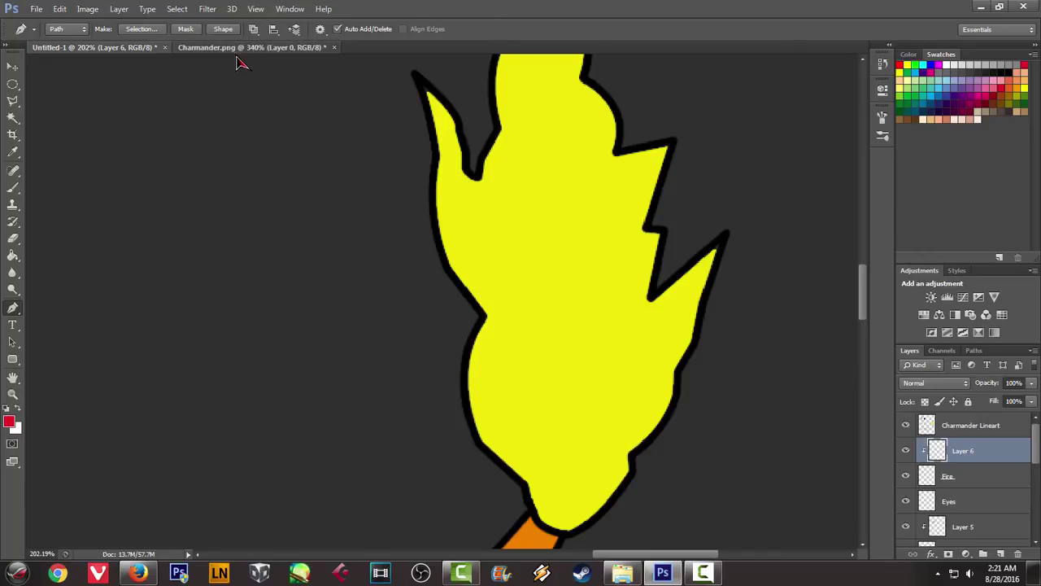
{"action": "key", "text": "ctrl+Tab"}
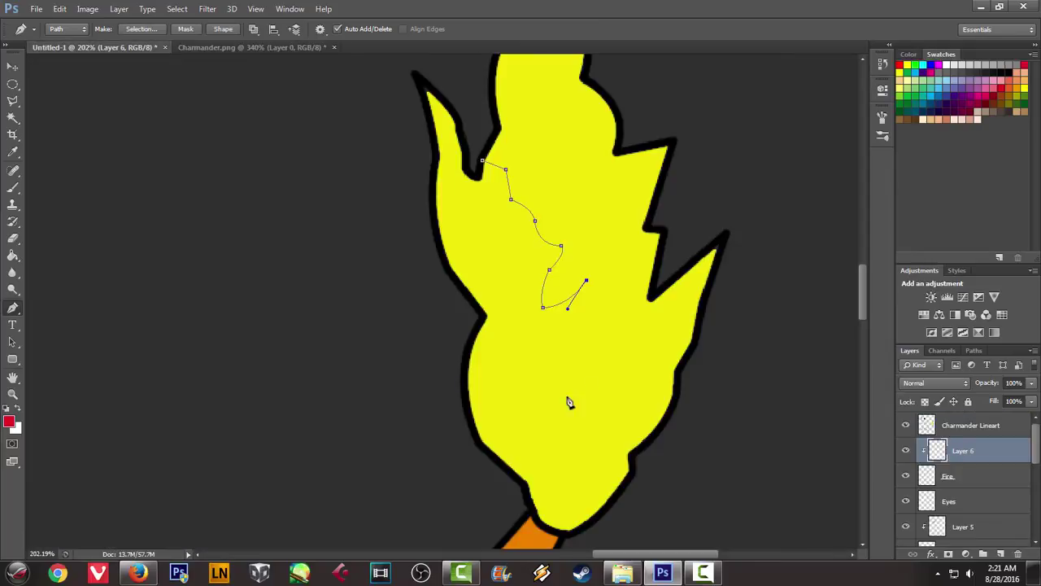
{"action": "left_click_drag", "start_coordinate": [588, 351], "coordinate": [579, 384]}
{"action": "left_click", "coordinate": [588, 353], "text": "alt"}
{"action": "left_click", "coordinate": [248, 49]}
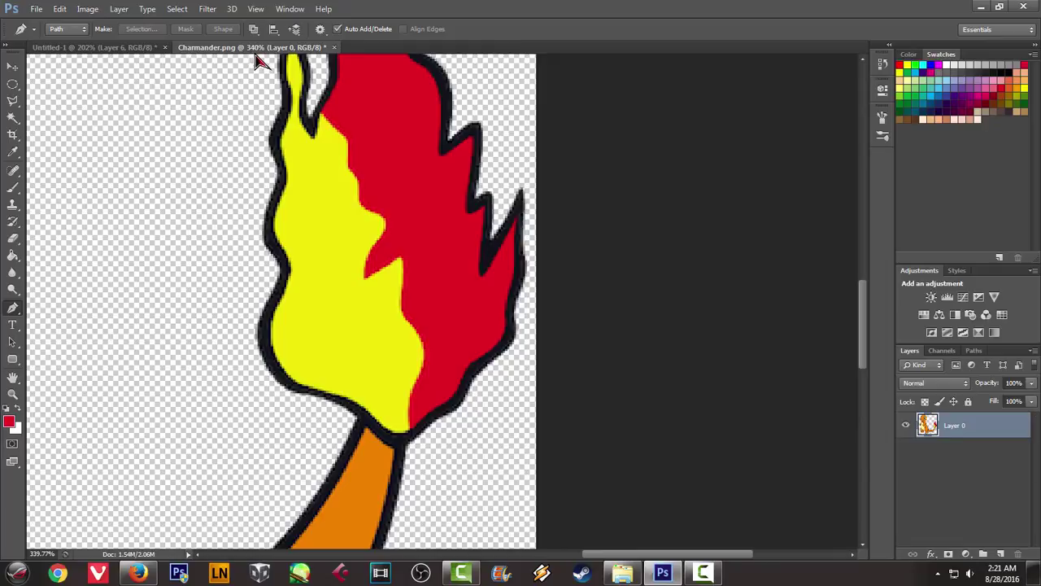
{"action": "left_click", "coordinate": [130, 48]}
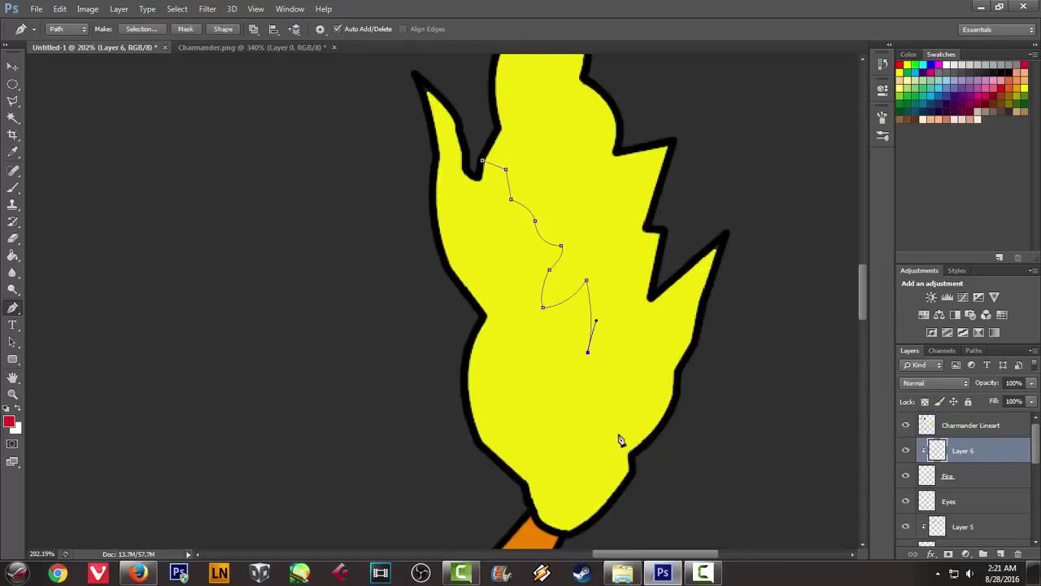
{"action": "left_click_drag", "start_coordinate": [629, 432], "coordinate": [609, 464]}
{"action": "left_click", "coordinate": [235, 48]}
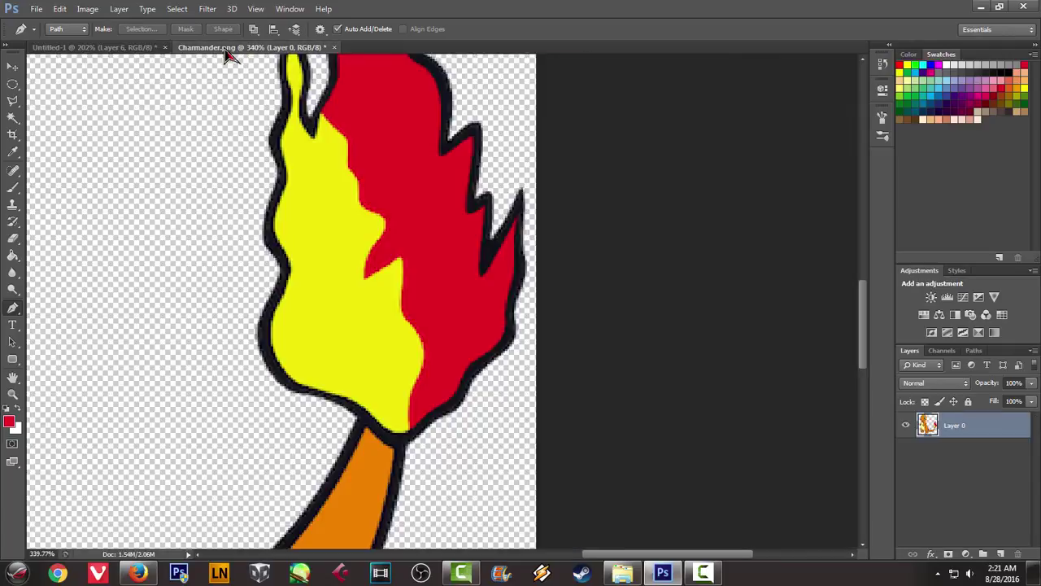
{"action": "left_click", "coordinate": [113, 49]}
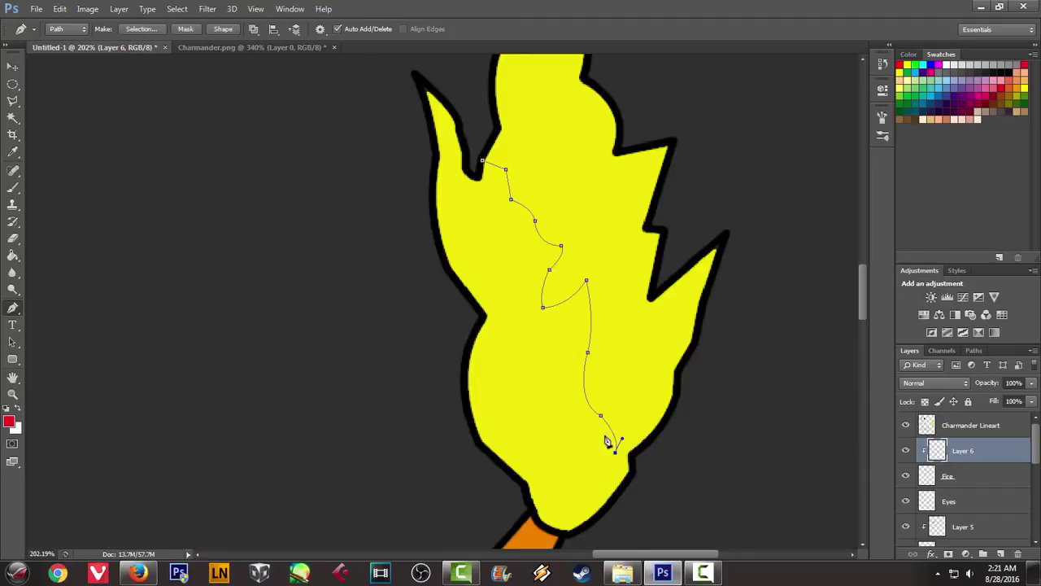
{"action": "scroll", "coordinate": [569, 525], "scroll_direction": "down", "scroll_amount": 3}
Undo the flame-base anchor and a misplaced point right of the flame
{"action": "mouse_move", "coordinate": [567, 454]}
{"action": "left_mouse_down"}
{"action": "mouse_move", "coordinate": [565, 480]}
{"action": "mouse_move", "coordinate": [589, 505]}
{"action": "left_mouse_up"}
{"action": "key", "text": "ctrl+z"}
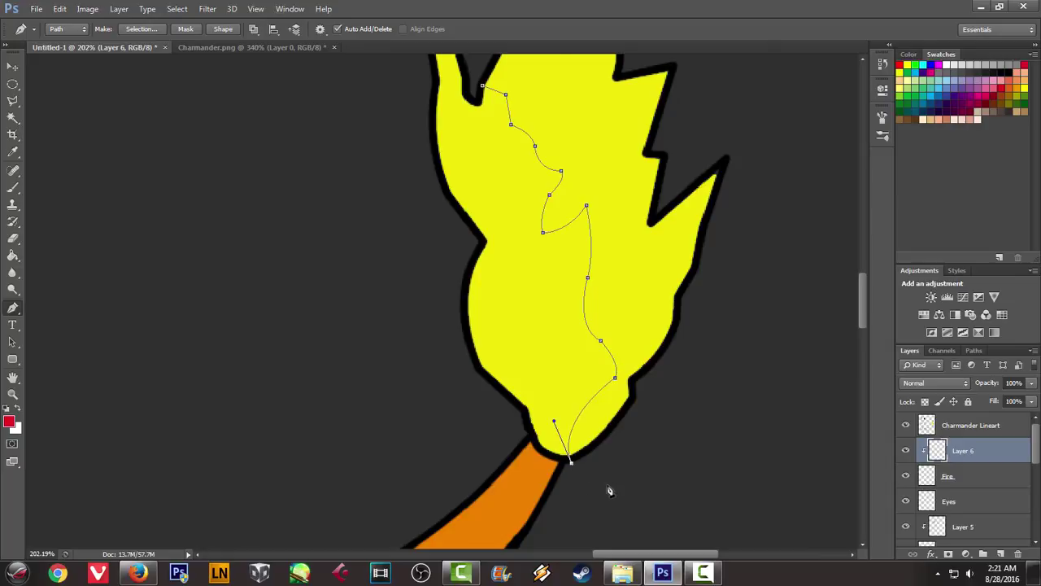
{"action": "scroll", "coordinate": [609, 488], "scroll_direction": "down", "scroll_amount": 3}
{"action": "left_click", "coordinate": [739, 278]}
{"action": "scroll", "coordinate": [727, 169], "scroll_direction": "up", "scroll_amount": 1}
{"action": "key", "text": "ctrl+z"}
Add anchors around the flame's right side and over its top, closing the path at its start
{"action": "left_click", "coordinate": [667, 481]}
{"action": "left_click", "coordinate": [755, 258]}
{"action": "left_click", "coordinate": [725, 121]}
{"action": "scroll", "coordinate": [691, 142], "scroll_direction": "up", "scroll_amount": 1}
{"action": "scroll", "coordinate": [664, 157], "scroll_direction": "up", "scroll_amount": 2}
{"action": "left_click", "coordinate": [634, 111]}
{"action": "left_click", "coordinate": [541, 78]}
{"action": "left_click", "coordinate": [499, 174]}
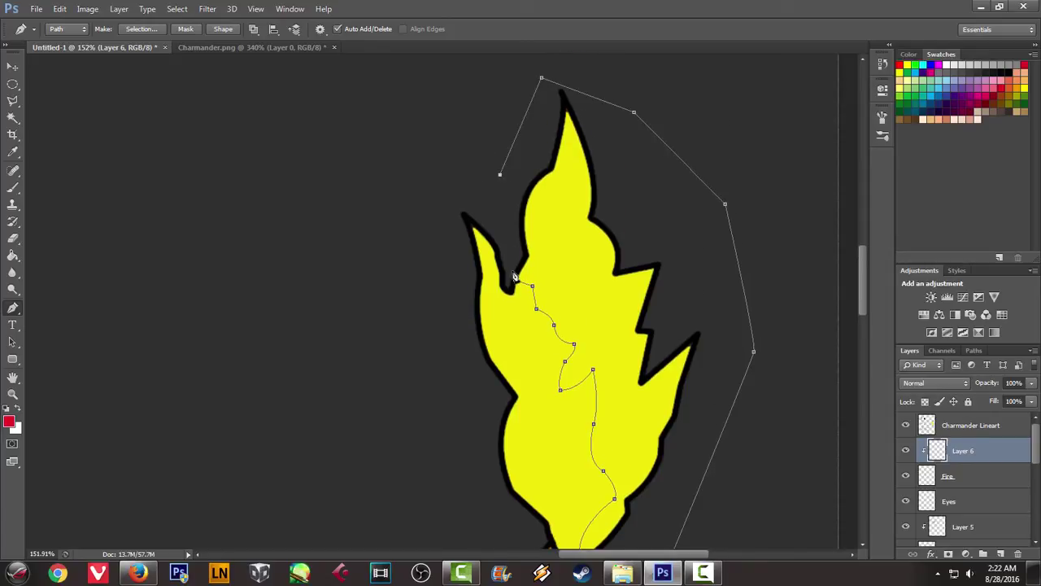
{"action": "left_click", "coordinate": [515, 284]}
Fill the closed path with the red foreground colour
{"action": "right_click", "coordinate": [620, 234]}
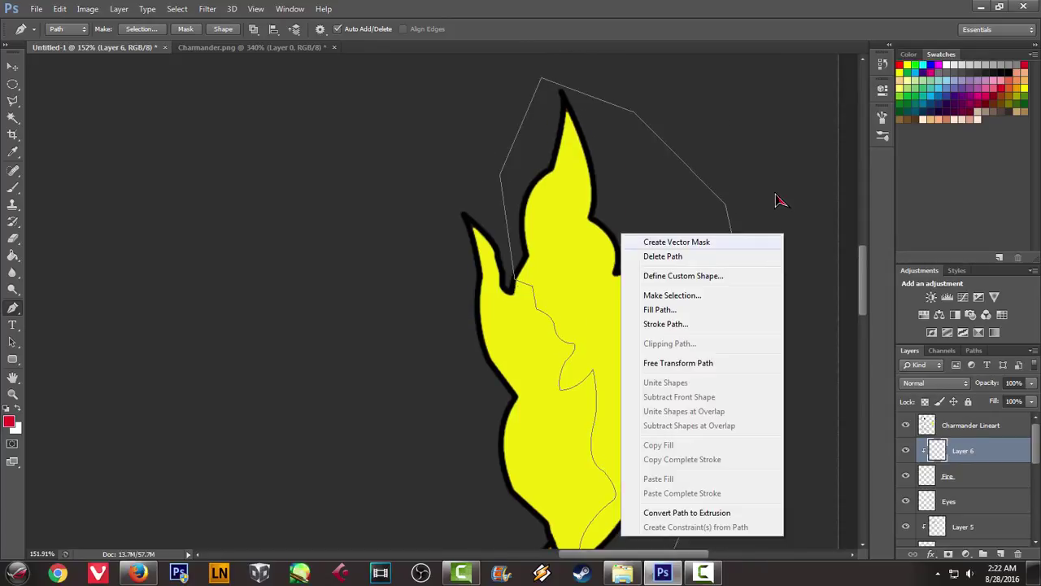
{"action": "left_click", "coordinate": [659, 310]}
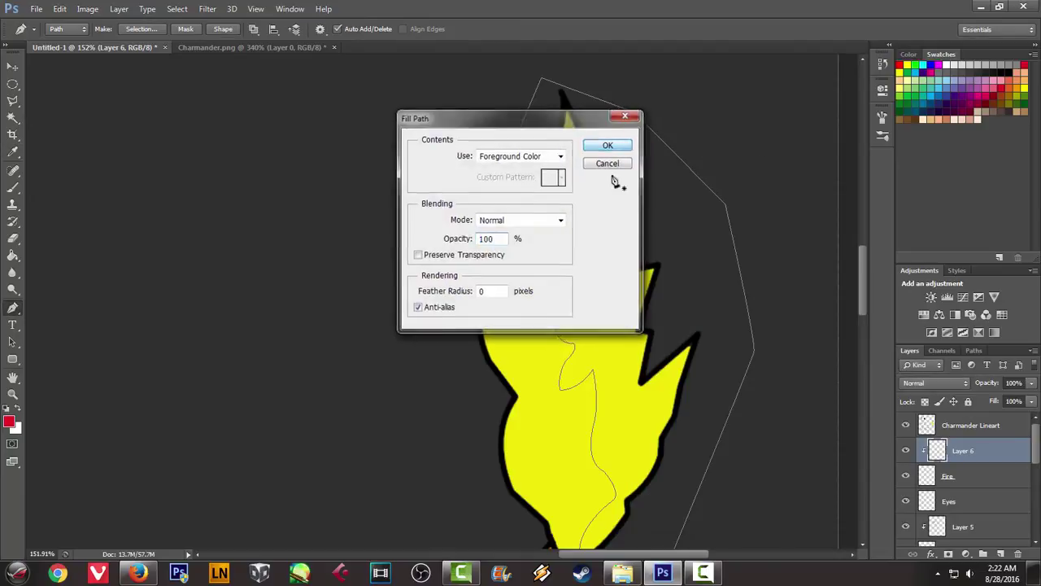
{"action": "left_click", "coordinate": [602, 146]}
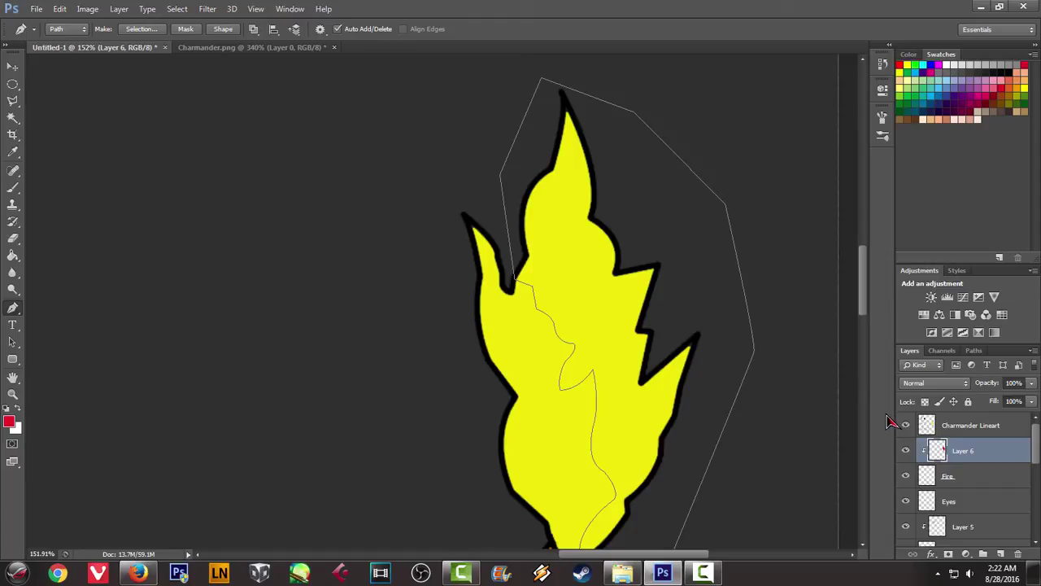
{"action": "scroll", "coordinate": [739, 413], "scroll_direction": "down", "scroll_amount": 3, "text": "alt"}
{"action": "scroll", "coordinate": [738, 413], "scroll_direction": "down", "scroll_amount": 3, "text": "alt"}
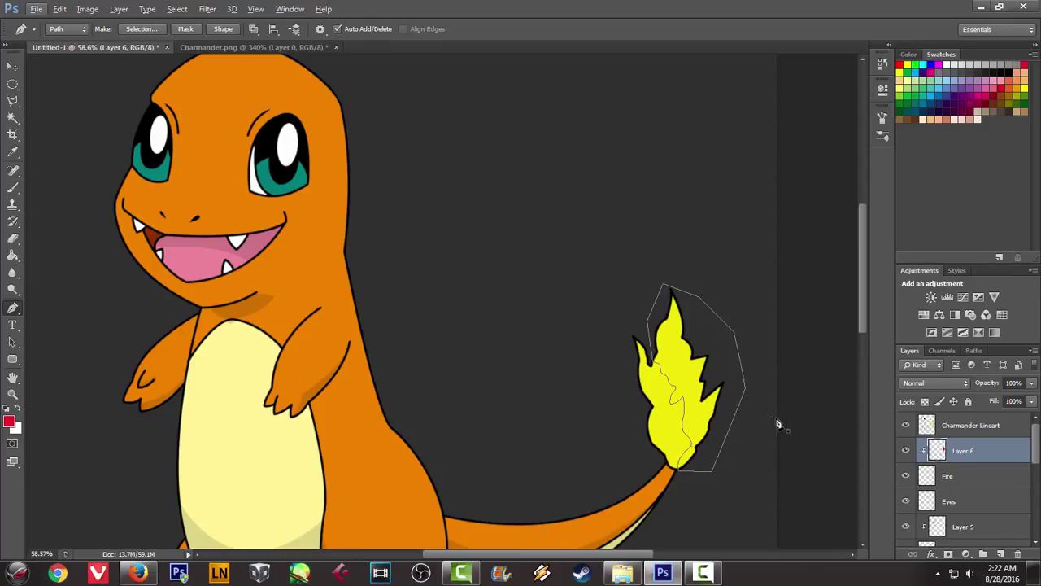
Toggle Fire, Layer 6 and Charmander Lineart visibility to inspect the flame fill
{"action": "left_click", "coordinate": [907, 476]}
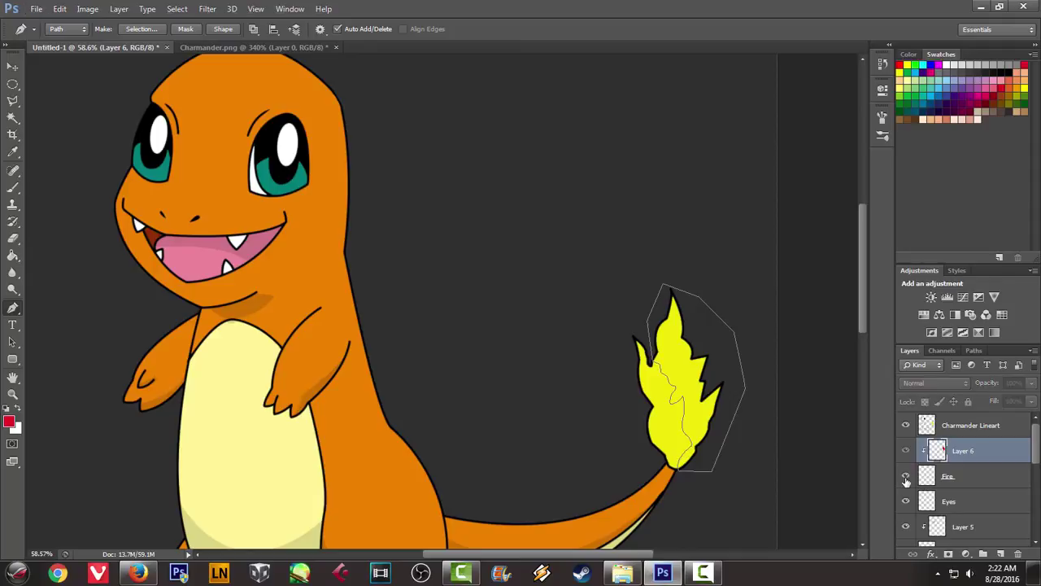
{"action": "left_click", "coordinate": [906, 478]}
{"action": "left_click", "coordinate": [908, 450]}
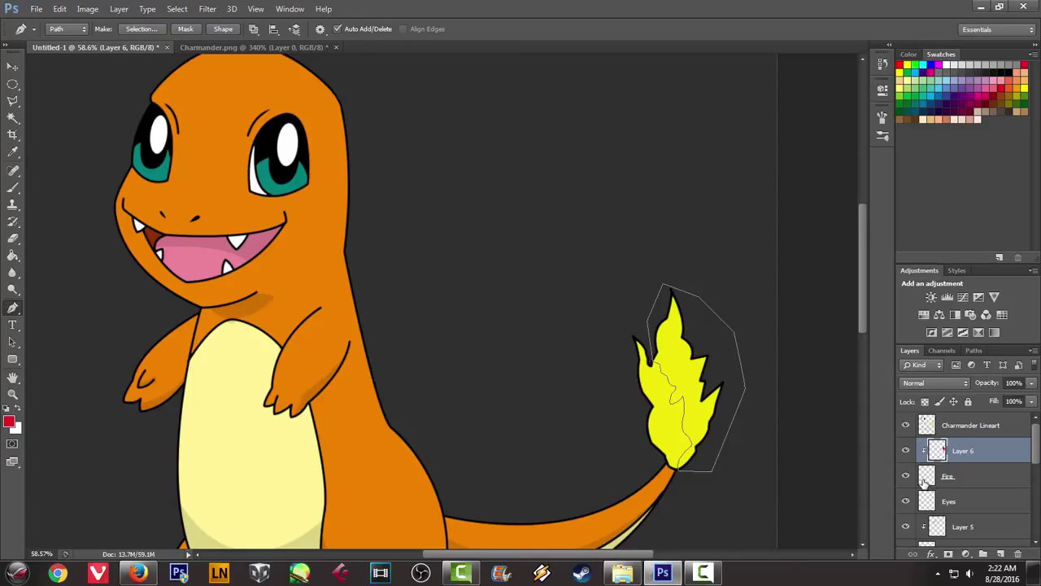
{"action": "left_click", "coordinate": [922, 479]}
{"action": "left_click", "coordinate": [906, 477]}
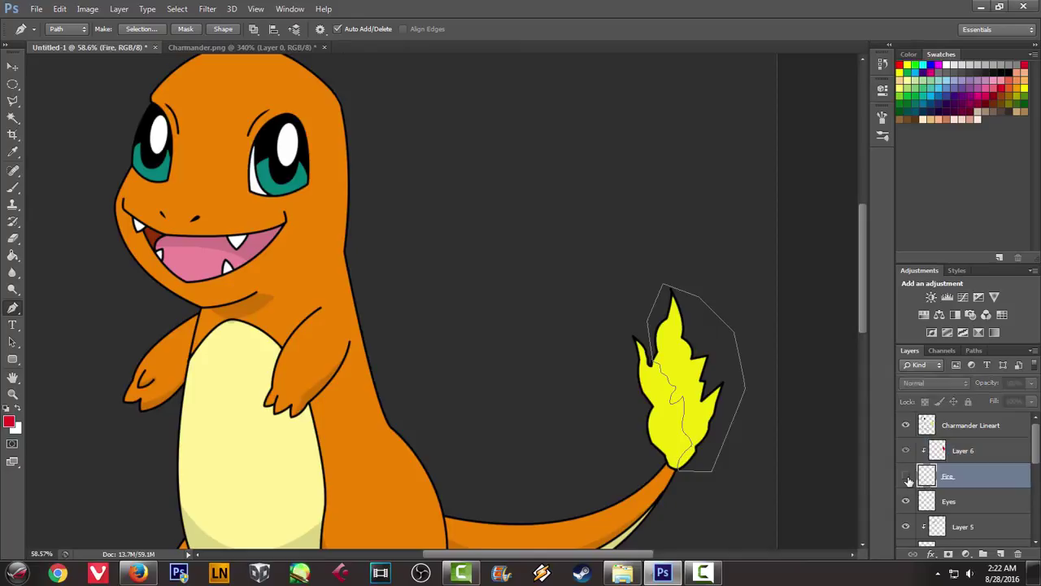
{"action": "left_click", "coordinate": [906, 478]}
{"action": "scroll", "coordinate": [829, 478], "scroll_direction": "down", "scroll_amount": 1}
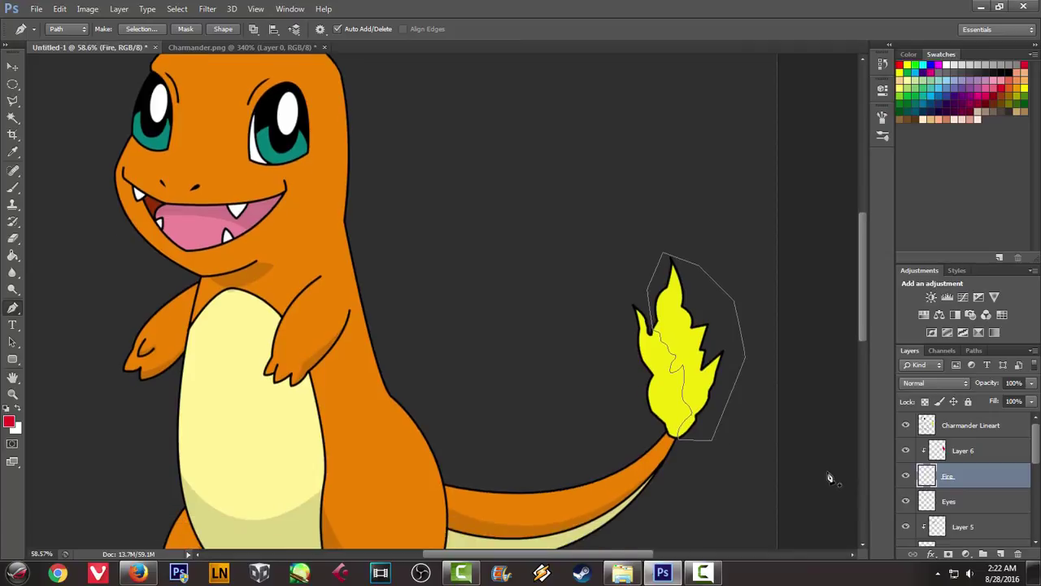
{"action": "left_click", "coordinate": [905, 426]}
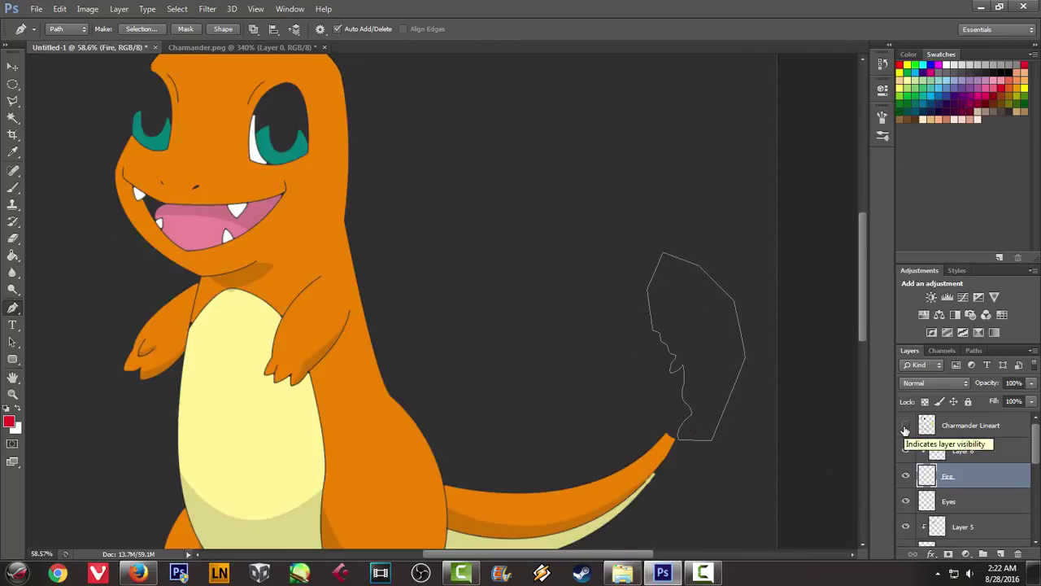
{"action": "left_click", "coordinate": [905, 427]}
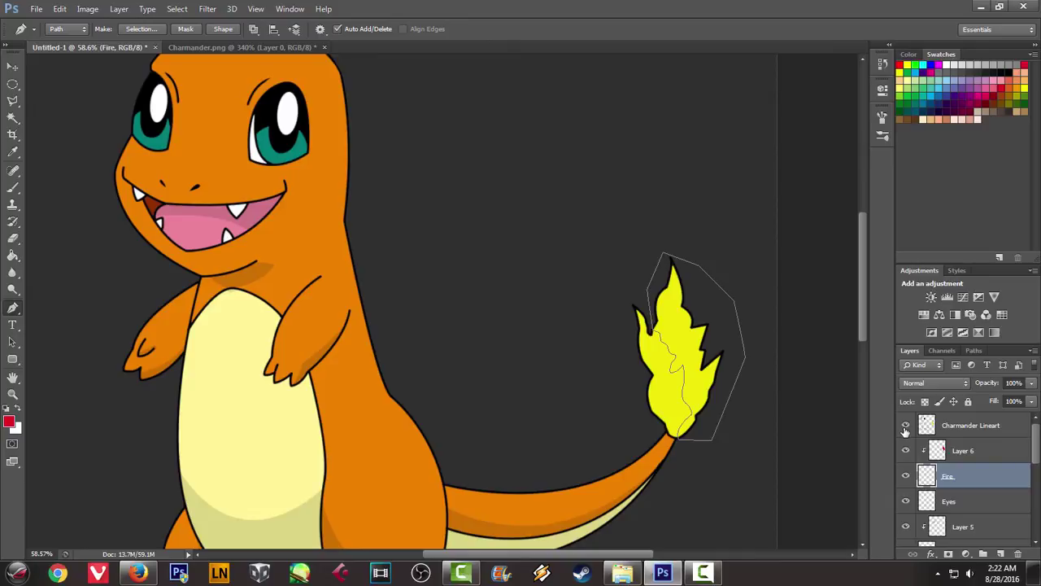
Drag Layer 6 above Charmander Lineart, to the top of the layer stack
{"action": "left_click_drag", "start_coordinate": [938, 453], "coordinate": [942, 417]}
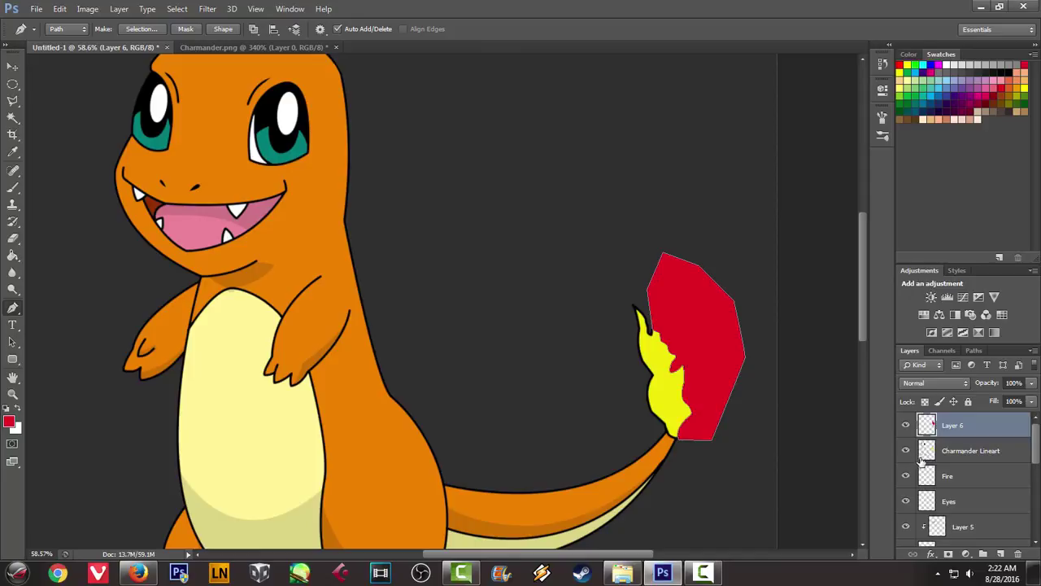
{"action": "left_click_drag", "start_coordinate": [922, 461], "coordinate": [922, 461]}
{"action": "scroll", "coordinate": [716, 383], "scroll_direction": "up", "scroll_amount": 2}
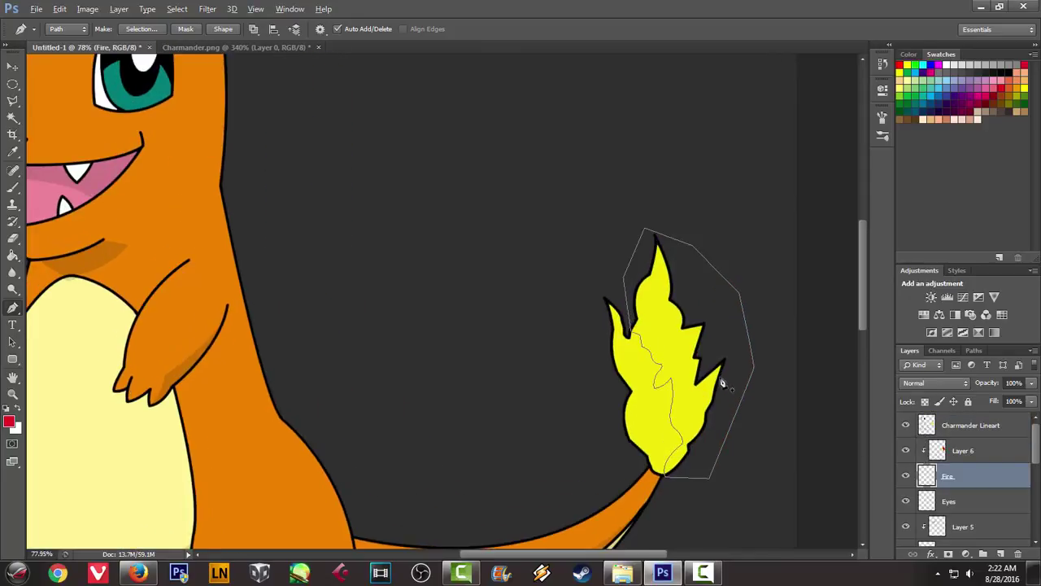
{"action": "scroll", "coordinate": [715, 381], "scroll_direction": "up", "scroll_amount": 2}
{"action": "scroll", "coordinate": [712, 380], "scroll_direction": "up", "scroll_amount": 2}
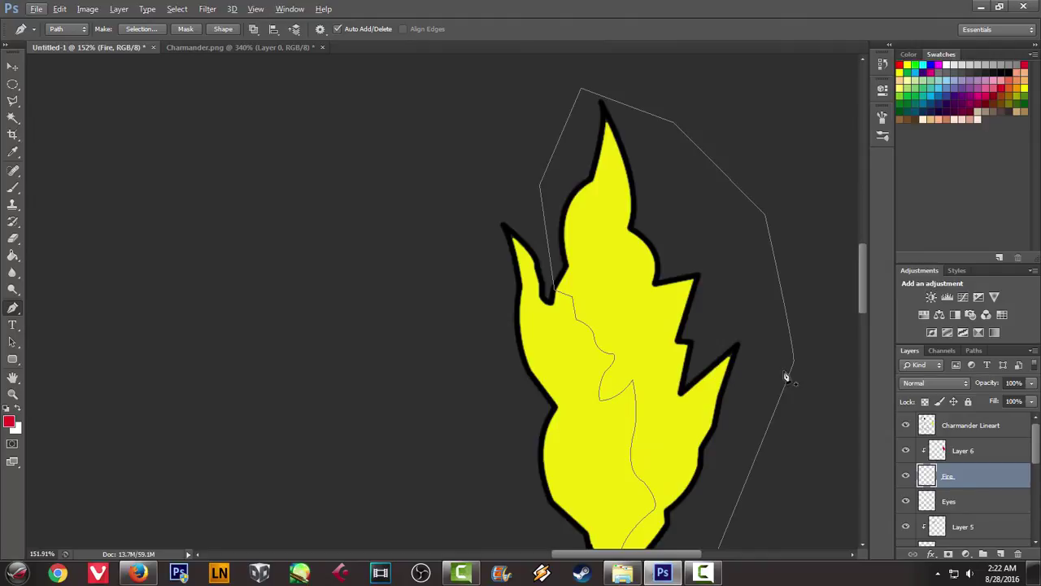
{"action": "left_click_drag", "start_coordinate": [946, 456], "coordinate": [954, 415]}
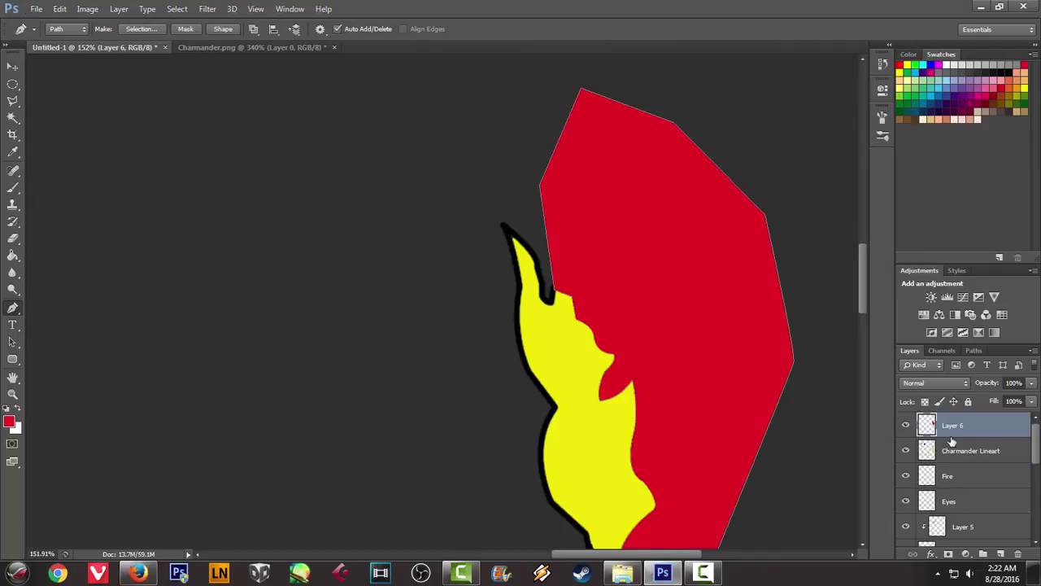
Set Layer 6's blend mode to Multiply, then to Linear Burn
{"action": "left_click", "coordinate": [957, 383]}
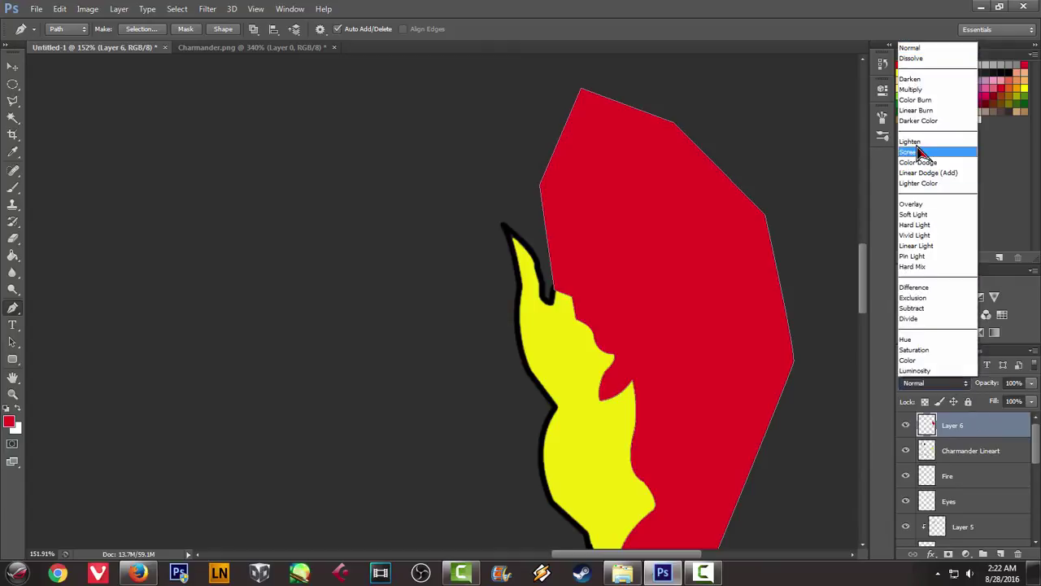
{"action": "left_click", "coordinate": [936, 88]}
{"action": "key", "text": "alt"}
{"action": "key", "text": "alt+shift+a"}
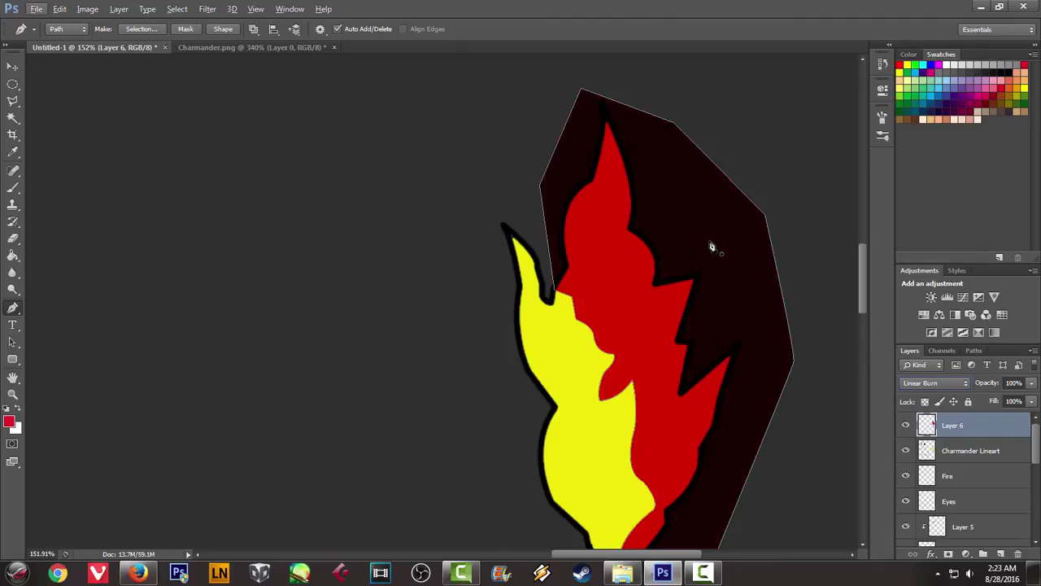
Delete the flame path outline
{"action": "right_click", "coordinate": [731, 229]}
{"action": "left_click", "coordinate": [762, 248]}
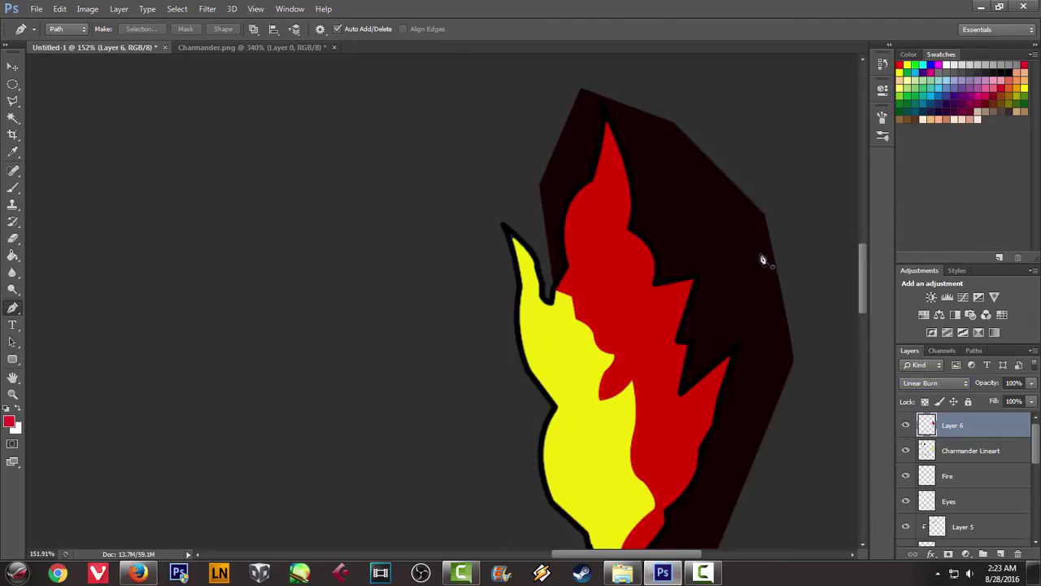
{"action": "scroll", "coordinate": [704, 242], "scroll_direction": "up", "scroll_amount": 1}
{"action": "scroll", "coordinate": [703, 242], "scroll_direction": "up", "scroll_amount": 1}
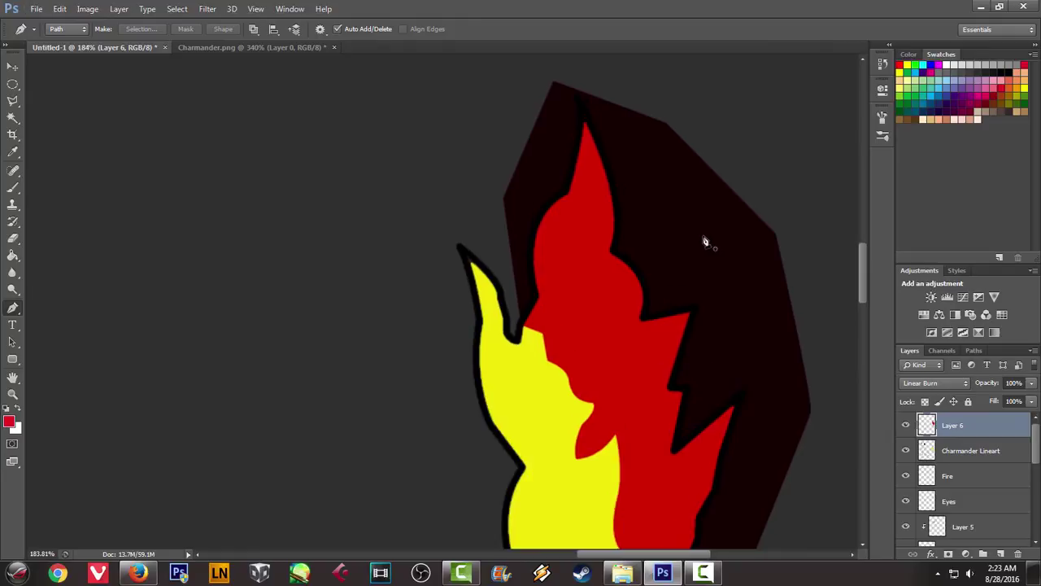
Erase a notch from the dark spill's top-left with the Eraser
{"action": "key", "text": "e"}
{"action": "mouse_move", "coordinate": [513, 106]}
{"action": "left_mouse_down"}
{"action": "mouse_move", "coordinate": [535, 158]}
{"action": "mouse_move", "coordinate": [558, 84]}
{"action": "mouse_move", "coordinate": [539, 187]}
{"action": "mouse_move", "coordinate": [481, 283]}
{"action": "mouse_move", "coordinate": [470, 284]}
{"action": "mouse_move", "coordinate": [495, 123]}
{"action": "mouse_move", "coordinate": [488, 225]}
{"action": "mouse_move", "coordinate": [457, 272]}
{"action": "mouse_move", "coordinate": [442, 212]}
{"action": "mouse_move", "coordinate": [458, 371]}
{"action": "mouse_move", "coordinate": [469, 353]}
{"action": "mouse_move", "coordinate": [463, 434]}
{"action": "mouse_move", "coordinate": [468, 362]}
{"action": "left_mouse_up"}
{"action": "scroll", "coordinate": [617, 145], "scroll_direction": "up", "scroll_amount": 3}
{"action": "scroll", "coordinate": [572, 144], "scroll_direction": "up", "scroll_amount": 3}
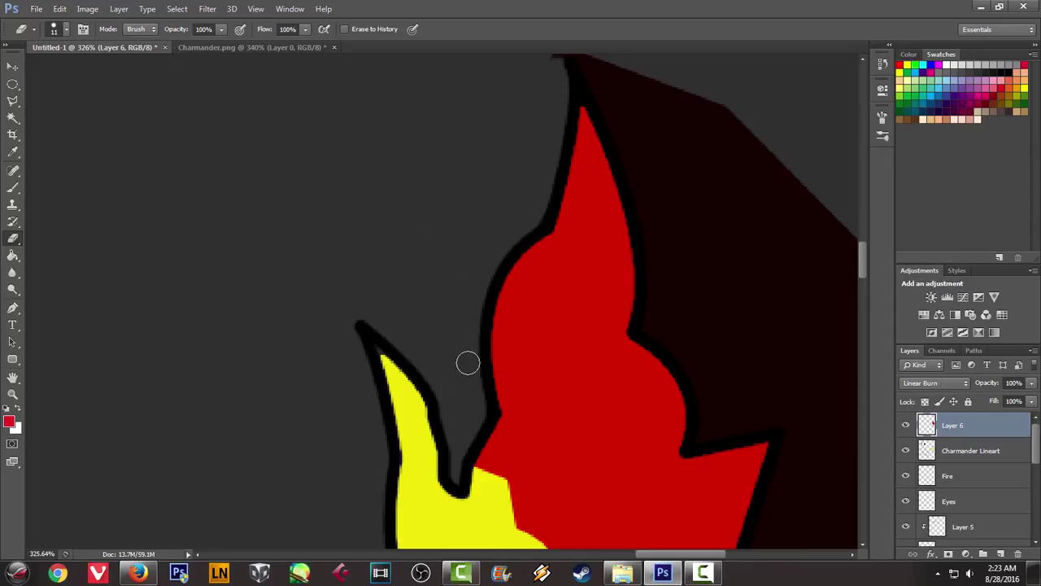
Erase the dark shadow along the red flame's right edge
{"action": "scroll", "coordinate": [521, 111], "scroll_direction": "up", "scroll_amount": 3}
{"action": "mouse_move", "coordinate": [554, 119]}
{"action": "left_mouse_down"}
{"action": "mouse_move", "coordinate": [653, 181]}
{"action": "mouse_move", "coordinate": [627, 130]}
{"action": "mouse_move", "coordinate": [618, 170]}
{"action": "mouse_move", "coordinate": [653, 282]}
{"action": "mouse_move", "coordinate": [624, 204]}
{"action": "mouse_move", "coordinate": [655, 295]}
{"action": "mouse_move", "coordinate": [629, 201]}
{"action": "left_mouse_up"}
{"action": "mouse_move", "coordinate": [718, 147]}
{"action": "left_mouse_down"}
{"action": "mouse_move", "coordinate": [815, 257]}
{"action": "mouse_move", "coordinate": [764, 275]}
{"action": "mouse_move", "coordinate": [686, 176]}
{"action": "mouse_move", "coordinate": [681, 256]}
{"action": "mouse_move", "coordinate": [769, 298]}
{"action": "mouse_move", "coordinate": [746, 255]}
{"action": "mouse_move", "coordinate": [746, 304]}
{"action": "mouse_move", "coordinate": [732, 314]}
{"action": "mouse_move", "coordinate": [579, 160]}
{"action": "left_mouse_up"}
{"action": "scroll", "coordinate": [733, 314], "scroll_direction": "down", "scroll_amount": 1}
{"action": "mouse_move", "coordinate": [486, 154]}
{"action": "left_mouse_down"}
{"action": "mouse_move", "coordinate": [474, 220]}
{"action": "mouse_move", "coordinate": [511, 268]}
{"action": "mouse_move", "coordinate": [528, 330]}
{"action": "mouse_move", "coordinate": [617, 325]}
{"action": "mouse_move", "coordinate": [579, 149]}
{"action": "mouse_move", "coordinate": [564, 139]}
{"action": "mouse_move", "coordinate": [573, 97]}
{"action": "mouse_move", "coordinate": [532, 214]}
{"action": "mouse_move", "coordinate": [549, 265]}
{"action": "mouse_move", "coordinate": [539, 326]}
{"action": "mouse_move", "coordinate": [653, 239]}
{"action": "mouse_move", "coordinate": [663, 250]}
{"action": "left_mouse_up"}
Erase further down the flame's edge, redoing one stroke more carefully
{"action": "scroll", "coordinate": [663, 250], "scroll_direction": "down", "scroll_amount": 2}
{"action": "scroll", "coordinate": [670, 249], "scroll_direction": "down", "scroll_amount": 3}
{"action": "left_click_drag", "start_coordinate": [658, 135], "coordinate": [628, 303]}
{"action": "scroll", "coordinate": [627, 252], "scroll_direction": "down", "scroll_amount": 5}
{"action": "mouse_move", "coordinate": [623, 204]}
{"action": "left_mouse_down"}
{"action": "mouse_move", "coordinate": [578, 277]}
{"action": "mouse_move", "coordinate": [561, 337]}
{"action": "mouse_move", "coordinate": [514, 398]}
{"action": "mouse_move", "coordinate": [502, 428]}
{"action": "mouse_move", "coordinate": [517, 433]}
{"action": "left_mouse_up"}
{"action": "scroll", "coordinate": [518, 433], "scroll_direction": "down", "scroll_amount": 5}
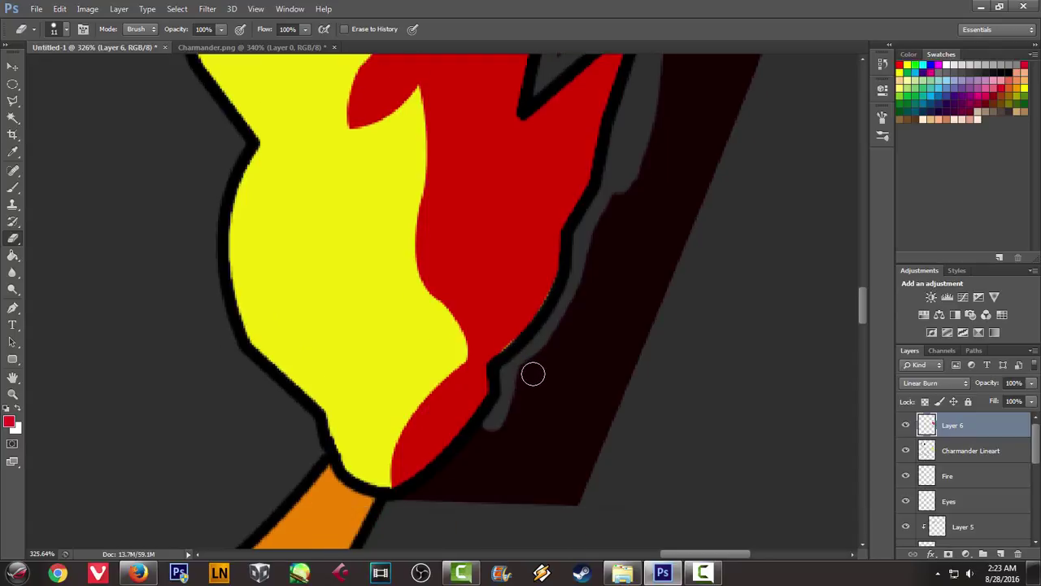
{"action": "left_click_drag", "start_coordinate": [512, 341], "coordinate": [410, 438]}
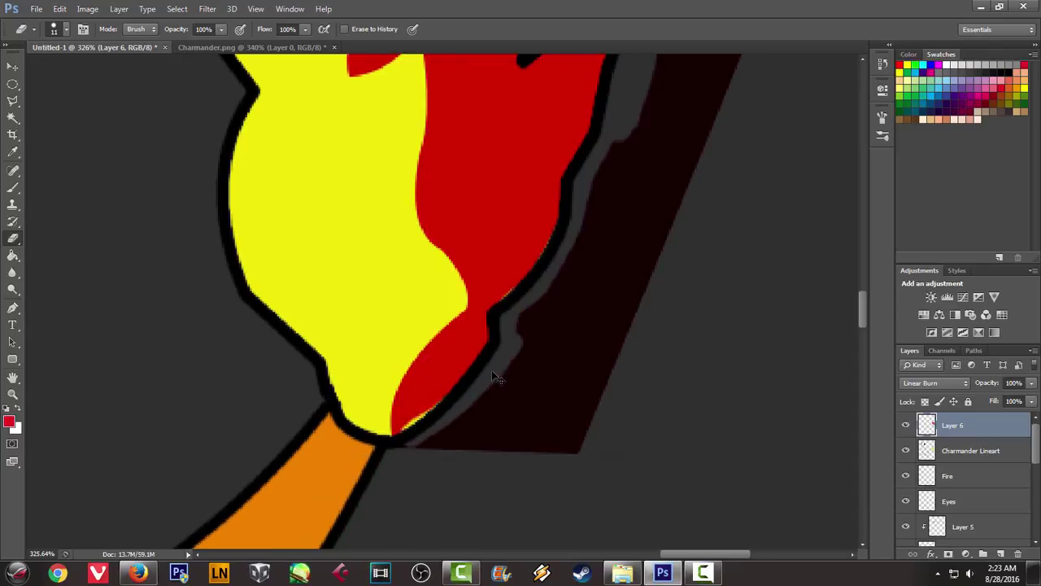
{"action": "key", "text": "ctrl+z"}
{"action": "left_click_drag", "start_coordinate": [489, 375], "coordinate": [395, 456]}
Enlarge the eraser to 31 px and erase the dark-brown strip right of the flame
{"action": "left_click", "coordinate": [882, 137]}
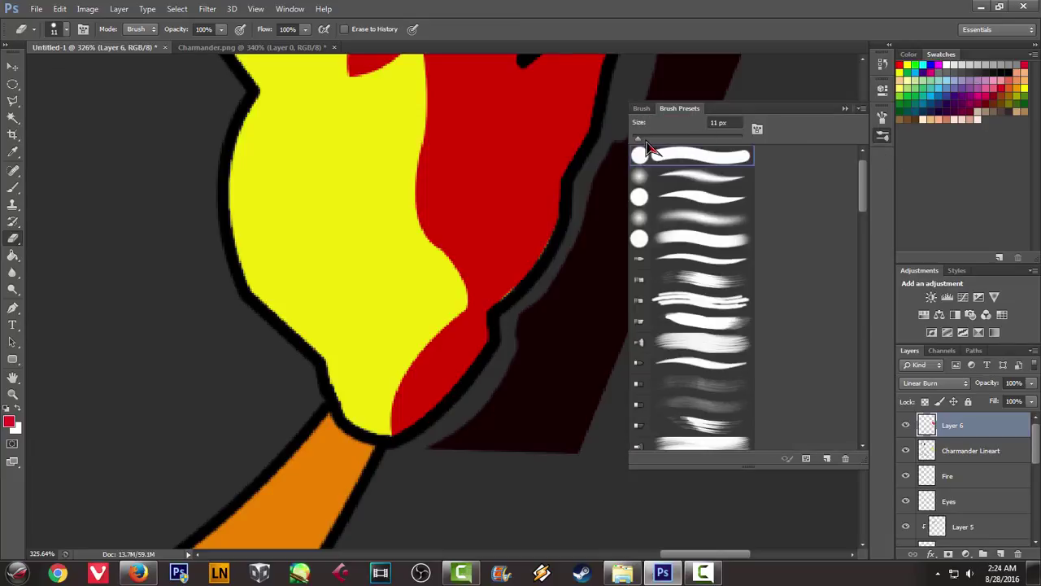
{"action": "left_click_drag", "start_coordinate": [644, 141], "coordinate": [728, 140]}
{"action": "left_click", "coordinate": [845, 108]}
{"action": "mouse_move", "coordinate": [627, 154]}
{"action": "left_mouse_down"}
{"action": "mouse_move", "coordinate": [644, 193]}
{"action": "mouse_move", "coordinate": [613, 217]}
{"action": "mouse_move", "coordinate": [550, 344]}
{"action": "mouse_move", "coordinate": [529, 339]}
{"action": "mouse_move", "coordinate": [472, 441]}
{"action": "mouse_move", "coordinate": [534, 418]}
{"action": "mouse_move", "coordinate": [559, 445]}
{"action": "left_mouse_up"}
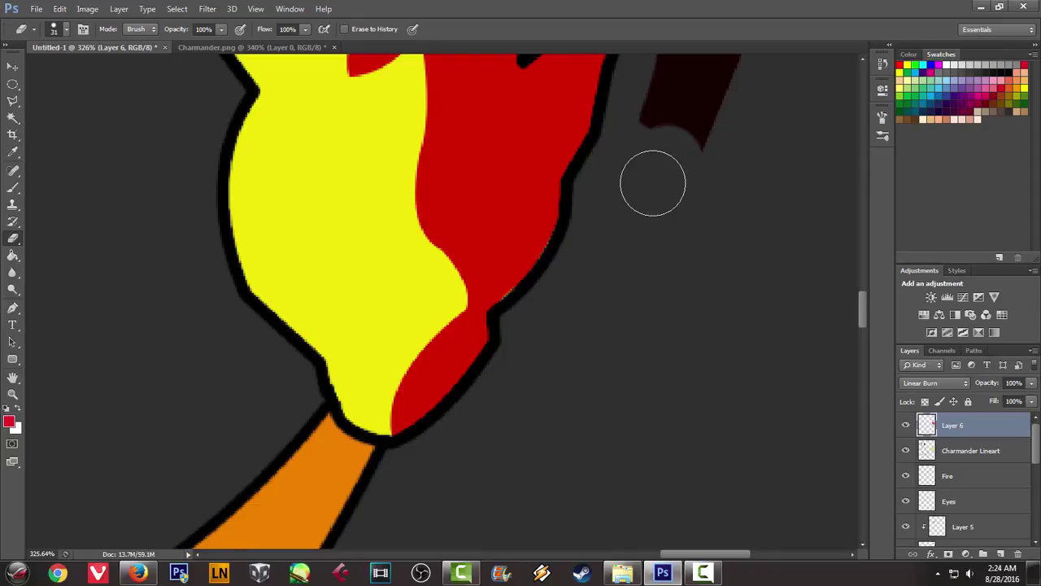
{"action": "scroll", "coordinate": [651, 203], "scroll_direction": "up", "scroll_amount": 2}
{"action": "mouse_move", "coordinate": [693, 168]}
{"action": "left_mouse_down"}
{"action": "mouse_move", "coordinate": [664, 187]}
{"action": "mouse_move", "coordinate": [732, 112]}
{"action": "left_mouse_up"}
{"action": "scroll", "coordinate": [756, 179], "scroll_direction": "up", "scroll_amount": 2}
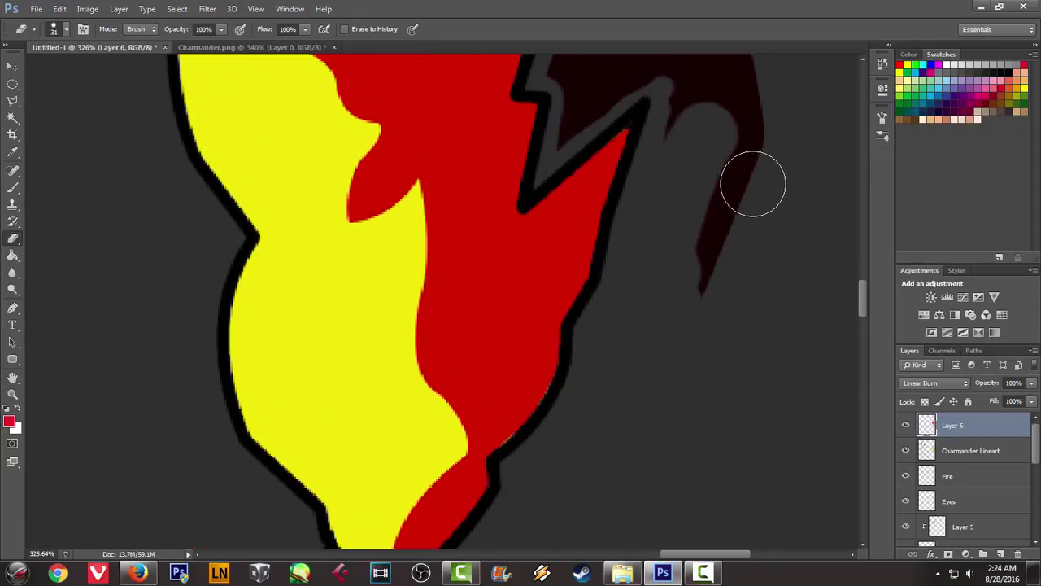
{"action": "mouse_move", "coordinate": [713, 365]}
{"action": "left_mouse_down"}
{"action": "mouse_move", "coordinate": [699, 116]}
{"action": "mouse_move", "coordinate": [687, 163]}
{"action": "mouse_move", "coordinate": [773, 177]}
{"action": "mouse_move", "coordinate": [749, 144]}
{"action": "left_mouse_up"}
Clear the leftover dark-brown spots and remaining dark-brown shape
{"action": "scroll", "coordinate": [748, 142], "scroll_direction": "up", "scroll_amount": 1}
{"action": "scroll", "coordinate": [750, 140], "scroll_direction": "up", "scroll_amount": 2}
{"action": "mouse_move", "coordinate": [585, 233]}
{"action": "left_mouse_down"}
{"action": "mouse_move", "coordinate": [580, 264]}
{"action": "mouse_move", "coordinate": [630, 233]}
{"action": "mouse_move", "coordinate": [628, 268]}
{"action": "mouse_move", "coordinate": [674, 214]}
{"action": "mouse_move", "coordinate": [745, 179]}
{"action": "left_mouse_up"}
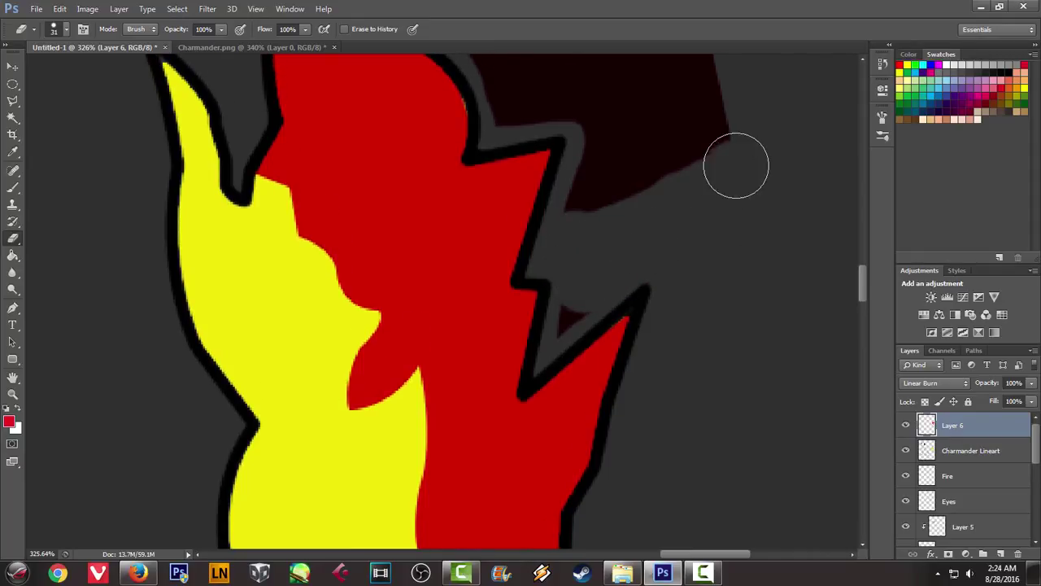
{"action": "scroll", "coordinate": [735, 163], "scroll_direction": "up", "scroll_amount": 1}
{"action": "scroll", "coordinate": [737, 154], "scroll_direction": "up", "scroll_amount": 2}
{"action": "mouse_move", "coordinate": [522, 102]}
{"action": "left_mouse_down"}
{"action": "mouse_move", "coordinate": [565, 112]}
{"action": "mouse_move", "coordinate": [472, 132]}
{"action": "mouse_move", "coordinate": [480, 168]}
{"action": "left_mouse_up"}
{"action": "mouse_move", "coordinate": [499, 211]}
{"action": "left_mouse_down"}
{"action": "mouse_move", "coordinate": [512, 239]}
{"action": "mouse_move", "coordinate": [586, 241]}
{"action": "mouse_move", "coordinate": [539, 154]}
{"action": "left_mouse_up"}
{"action": "mouse_move", "coordinate": [562, 203]}
{"action": "left_mouse_down"}
{"action": "mouse_move", "coordinate": [619, 225]}
{"action": "mouse_move", "coordinate": [604, 177]}
{"action": "mouse_move", "coordinate": [593, 316]}
{"action": "mouse_move", "coordinate": [665, 215]}
{"action": "mouse_move", "coordinate": [593, 350]}
{"action": "mouse_move", "coordinate": [729, 269]}
{"action": "mouse_move", "coordinate": [510, 160]}
{"action": "mouse_move", "coordinate": [516, 242]}
{"action": "mouse_move", "coordinate": [629, 249]}
{"action": "mouse_move", "coordinate": [544, 258]}
{"action": "left_mouse_up"}
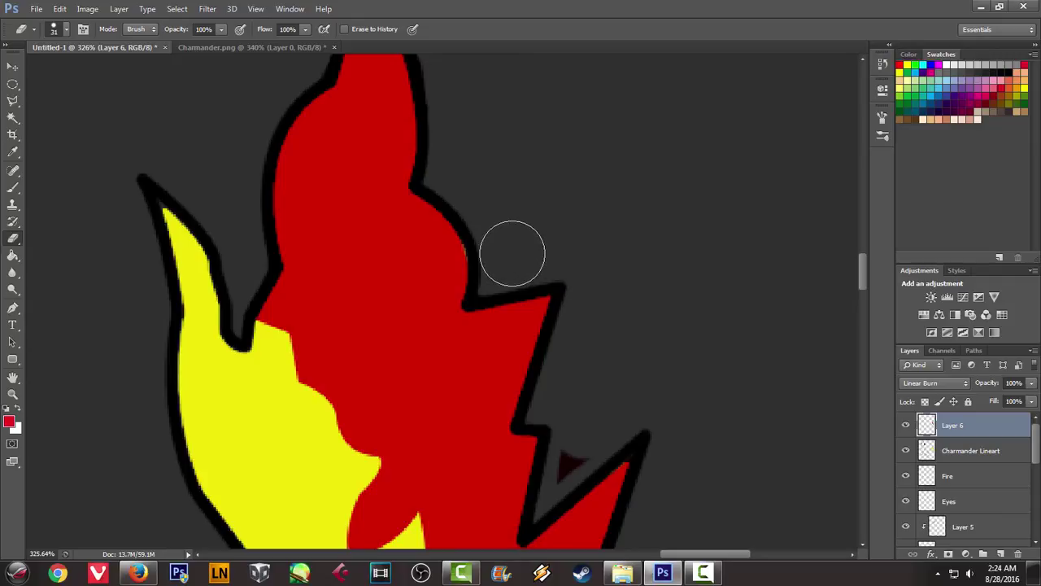
Shrink the eraser to 19 px and erase the stray dark speck beside the flame
{"action": "left_click", "coordinate": [883, 134]}
{"action": "left_click_drag", "start_coordinate": [649, 139], "coordinate": [643, 138]}
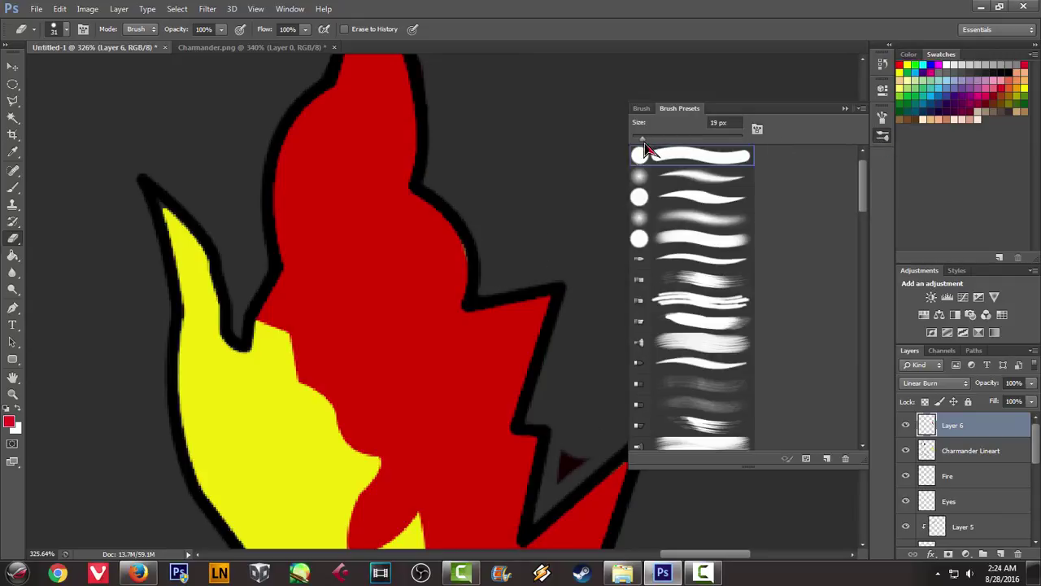
{"action": "left_click_drag", "start_coordinate": [577, 444], "coordinate": [565, 464]}
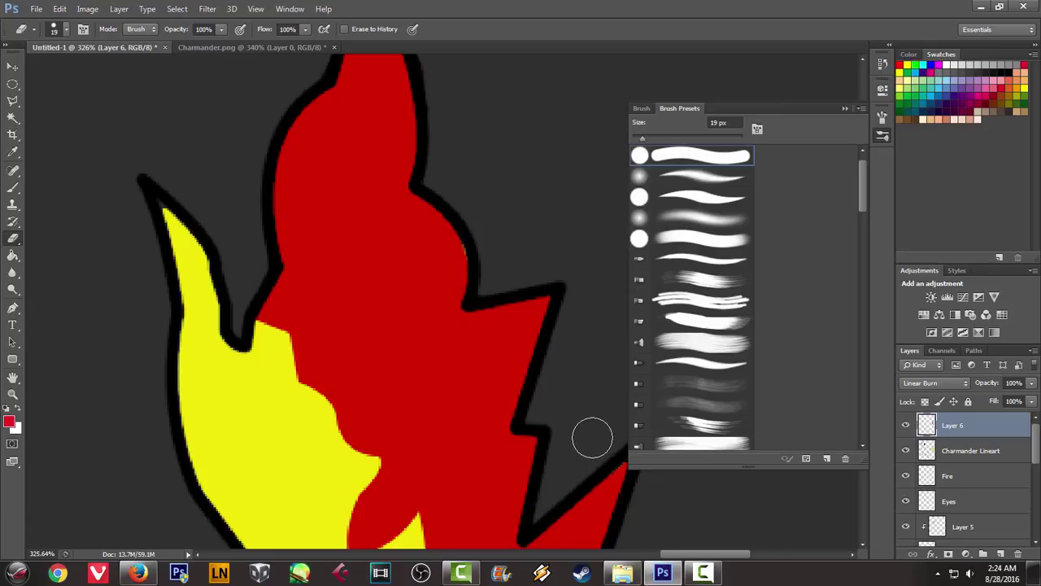
{"action": "left_click", "coordinate": [845, 108]}
{"action": "scroll", "coordinate": [619, 182], "scroll_direction": "down", "scroll_amount": 5}
{"action": "scroll", "coordinate": [614, 186], "scroll_direction": "down", "scroll_amount": 4}
{"action": "scroll", "coordinate": [623, 186], "scroll_direction": "down", "scroll_amount": 2}
{"action": "scroll", "coordinate": [633, 187], "scroll_direction": "down", "scroll_amount": 4}
{"action": "scroll", "coordinate": [636, 188], "scroll_direction": "down", "scroll_amount": 2}
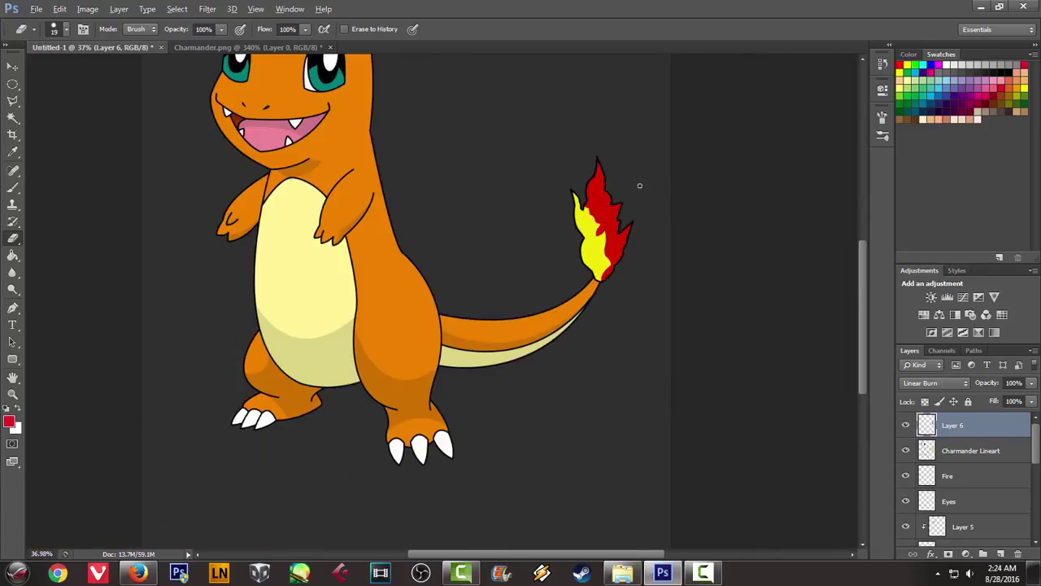
{"action": "scroll", "coordinate": [635, 188], "scroll_direction": "down", "scroll_amount": 2}
{"action": "scroll", "coordinate": [522, 228], "scroll_direction": "up", "scroll_amount": 1}
{"action": "scroll", "coordinate": [537, 228], "scroll_direction": "up", "scroll_amount": 1}
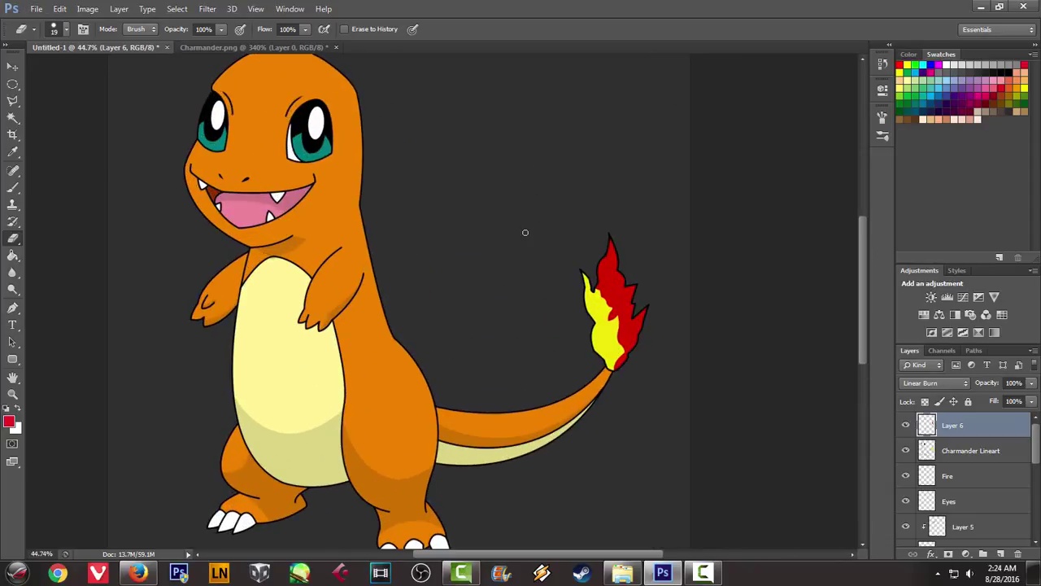
{"action": "scroll", "coordinate": [394, 281], "scroll_direction": "down", "scroll_amount": 1}
{"action": "left_click", "coordinate": [240, 49]}
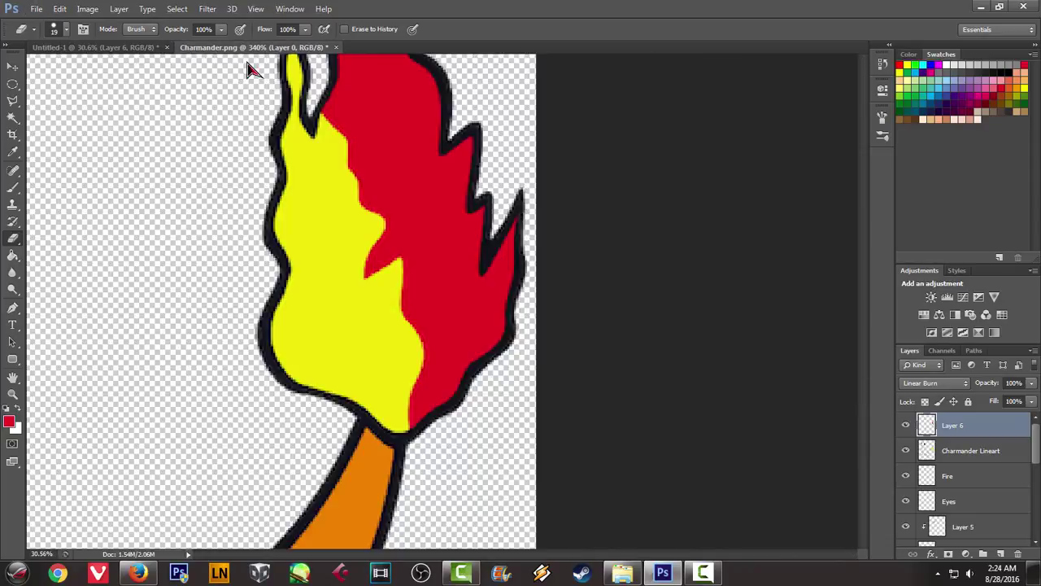
{"action": "scroll", "coordinate": [263, 109], "scroll_direction": "down", "scroll_amount": 2}
{"action": "scroll", "coordinate": [262, 109], "scroll_direction": "down", "scroll_amount": 3}
{"action": "scroll", "coordinate": [249, 138], "scroll_direction": "down", "scroll_amount": 1}
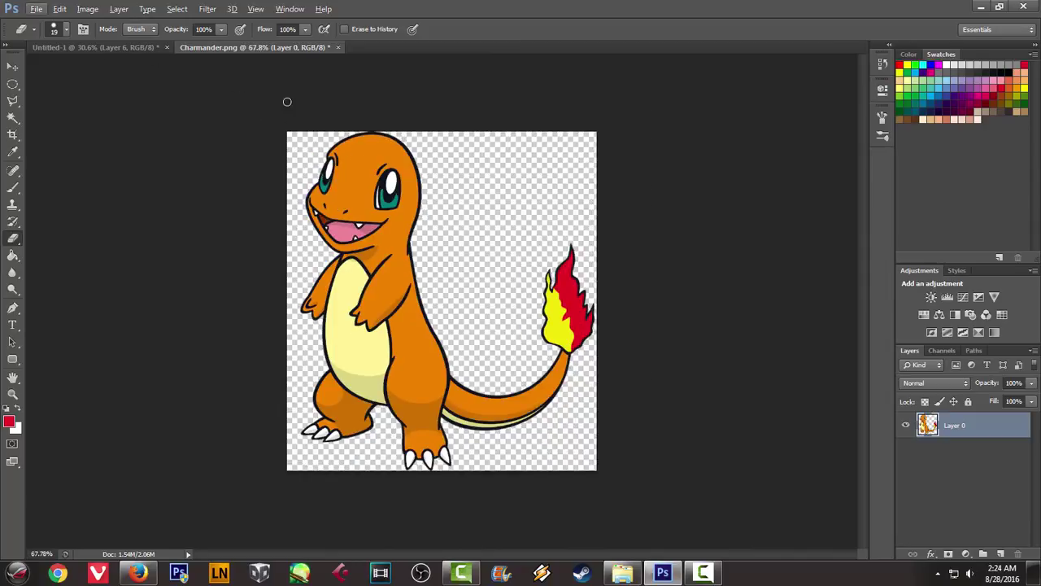
{"action": "left_click", "coordinate": [106, 48]}
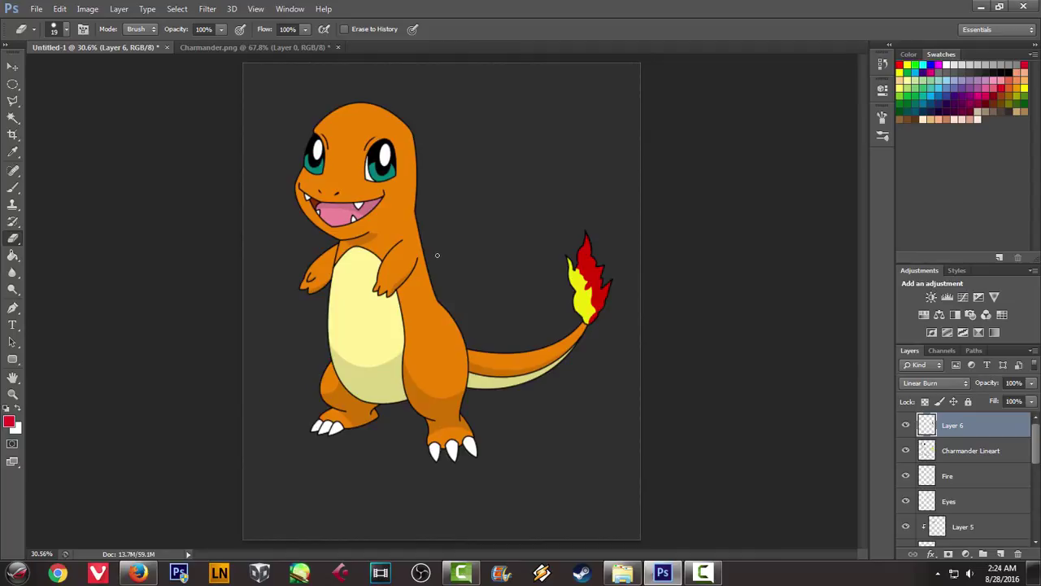
{"action": "scroll", "coordinate": [479, 276], "scroll_direction": "up", "scroll_amount": 3}
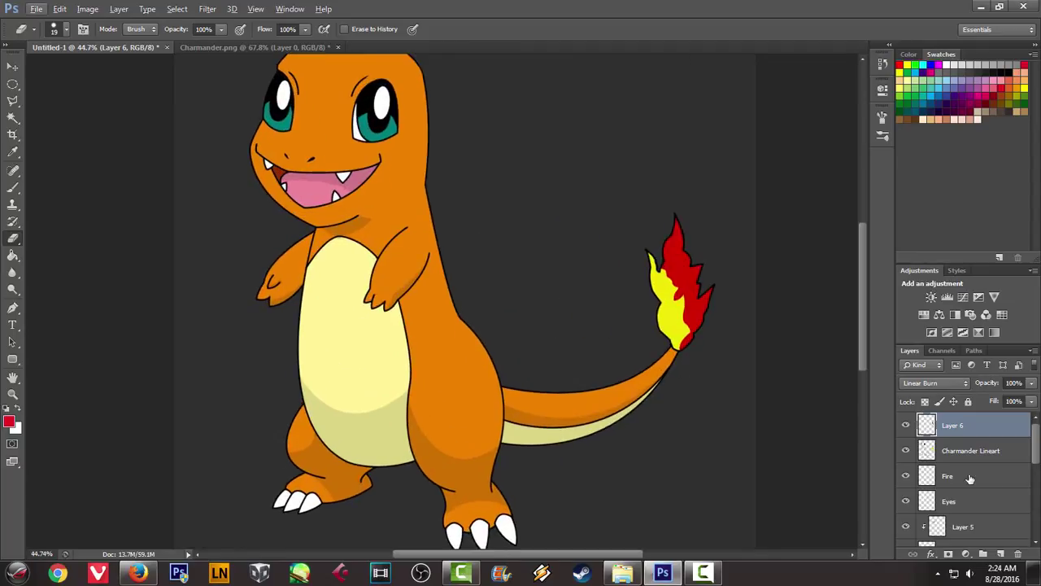
{"action": "scroll", "coordinate": [999, 496], "scroll_direction": "down", "scroll_amount": 2}
{"action": "scroll", "coordinate": [999, 496], "scroll_direction": "down", "scroll_amount": 3}
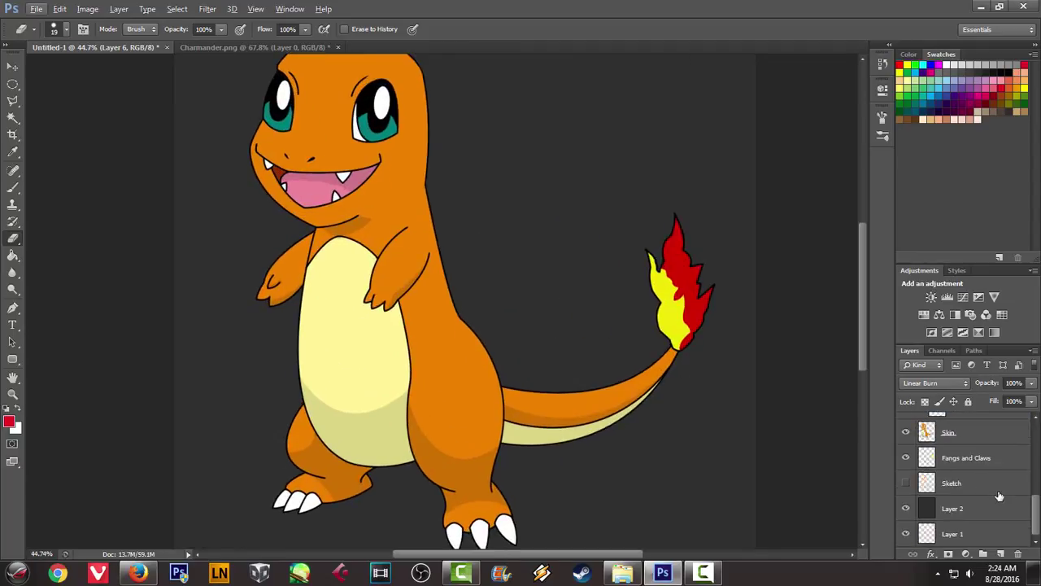
{"action": "left_click", "coordinate": [936, 505]}
Create a new layer above Layer 2, switch to Elliptical Marquee, and set black as foreground
{"action": "key", "text": "ctrl+shift+n"}
{"action": "key", "text": "Return"}
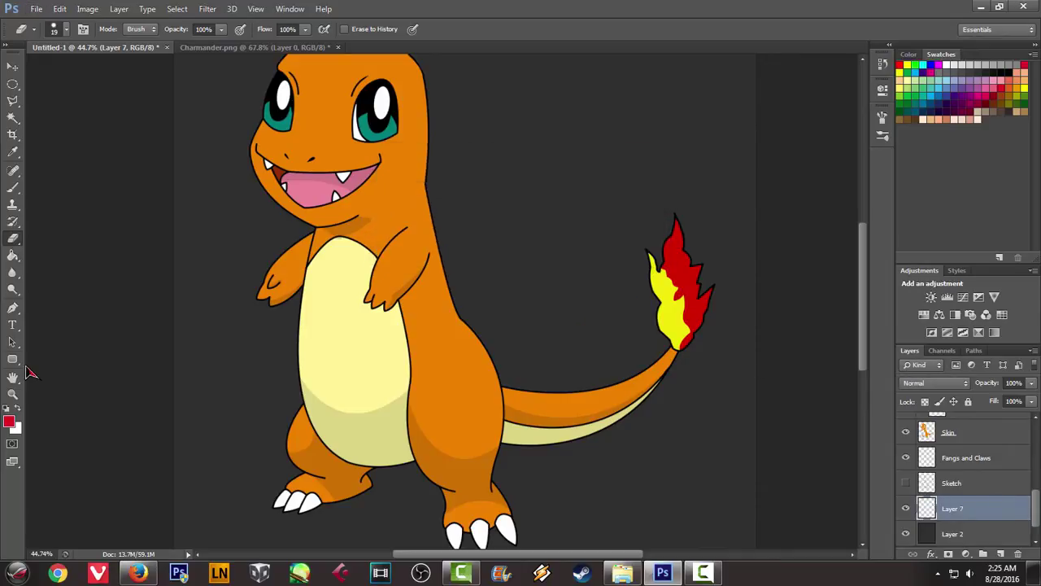
{"action": "scroll", "coordinate": [154, 311], "scroll_direction": "down", "scroll_amount": 2}
{"action": "scroll", "coordinate": [162, 324], "scroll_direction": "down", "scroll_amount": 2}
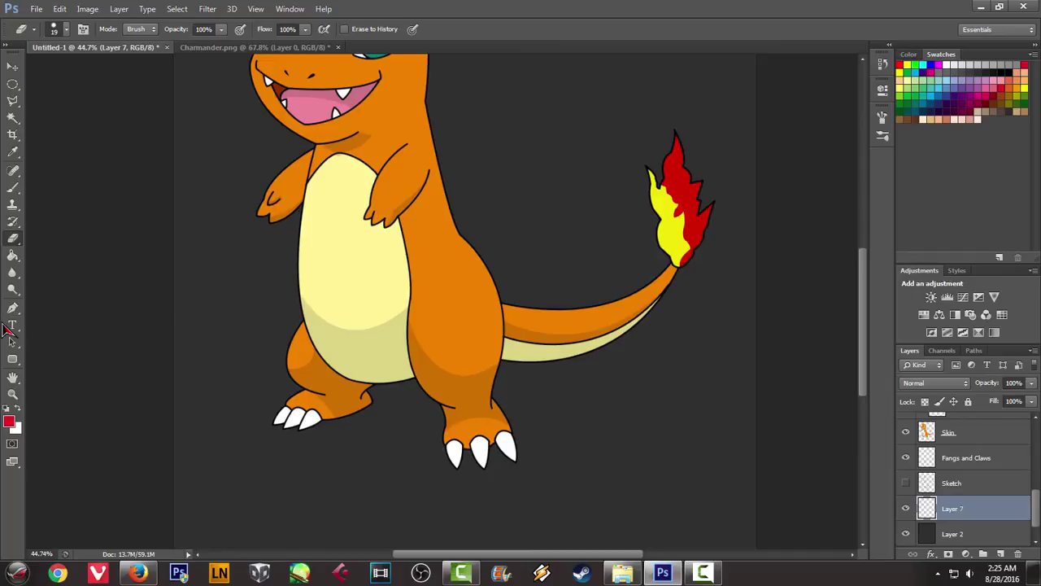
{"action": "right_click", "coordinate": [13, 84]}
{"action": "left_click", "coordinate": [65, 93]}
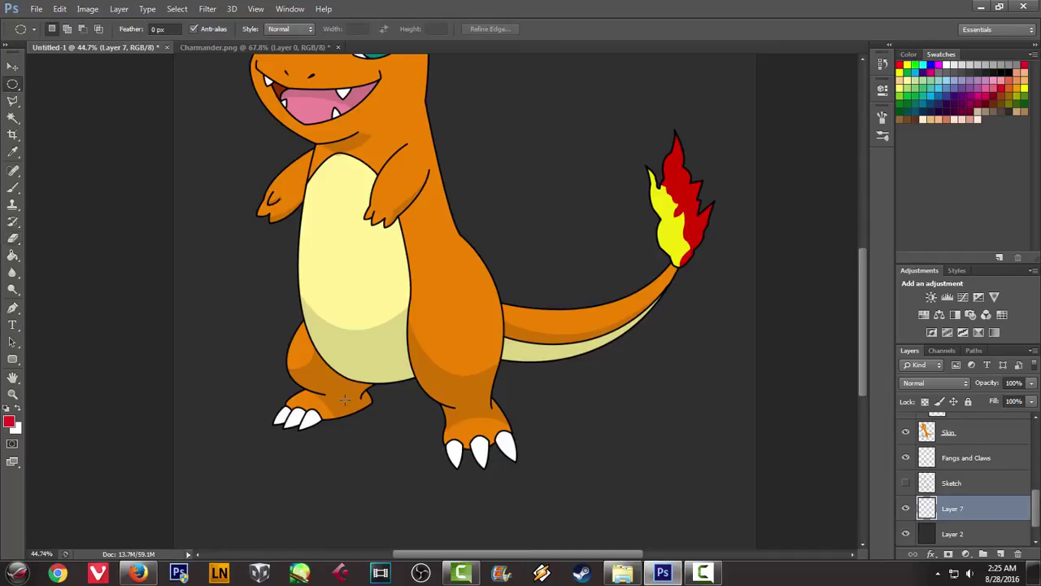
{"action": "left_click", "coordinate": [990, 67]}
Select an oval beneath the feet, fill it with black, and deselect
{"action": "left_click_drag", "start_coordinate": [411, 414], "coordinate": [558, 439]}
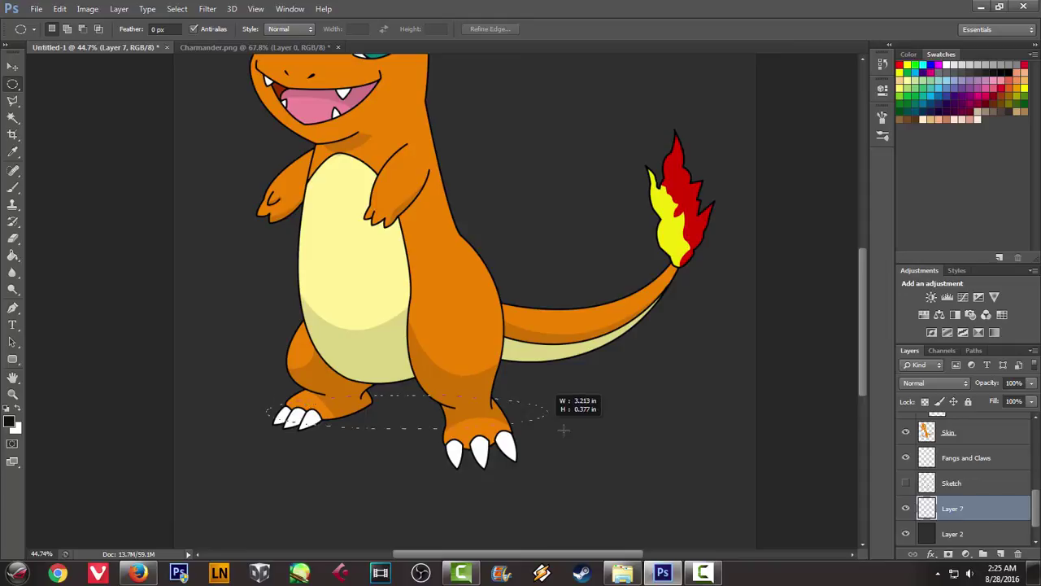
{"action": "left_click_drag", "start_coordinate": [394, 417], "coordinate": [400, 407]}
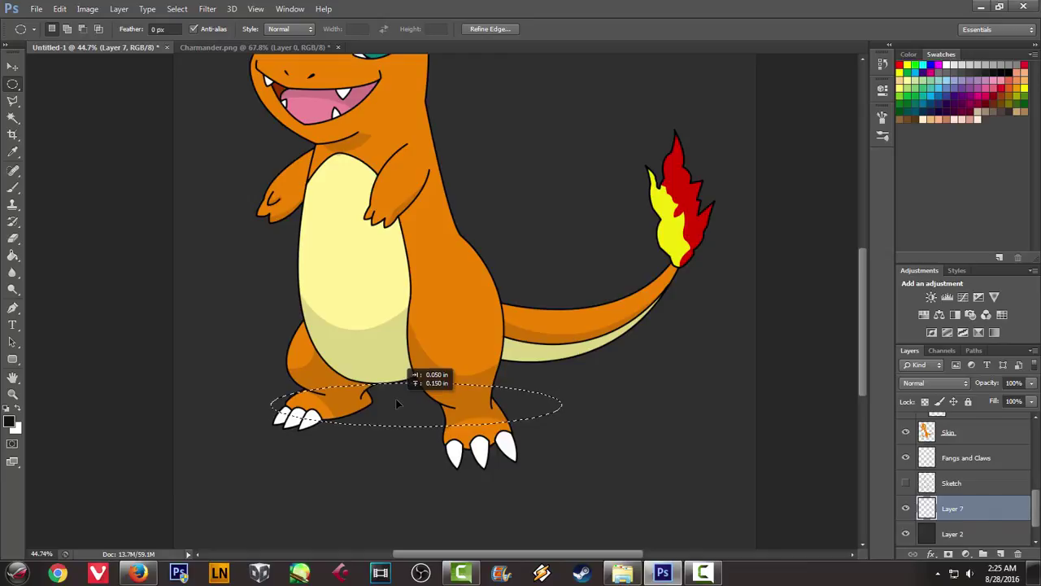
{"action": "left_click_drag", "start_coordinate": [400, 407], "coordinate": [409, 418]}
{"action": "right_click", "coordinate": [410, 417]}
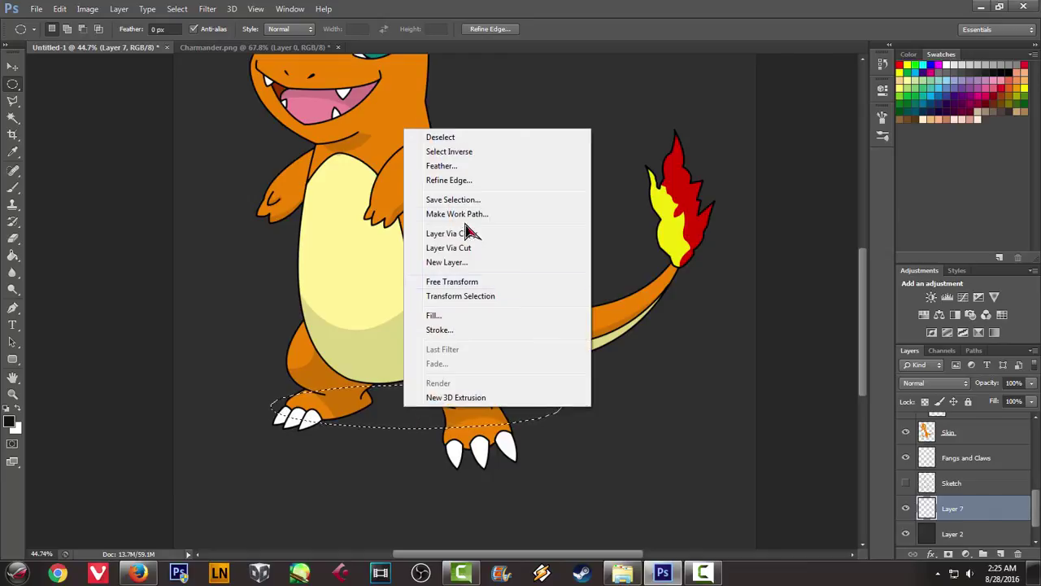
{"action": "left_click", "coordinate": [450, 317]}
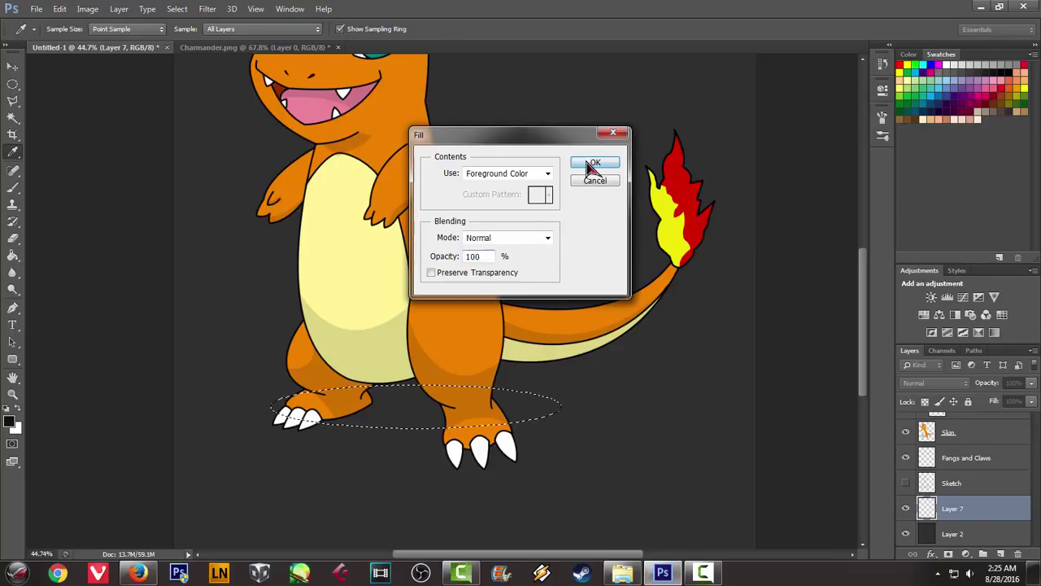
{"action": "left_click", "coordinate": [594, 163]}
{"action": "right_click", "coordinate": [492, 203]}
{"action": "left_click", "coordinate": [525, 210]}
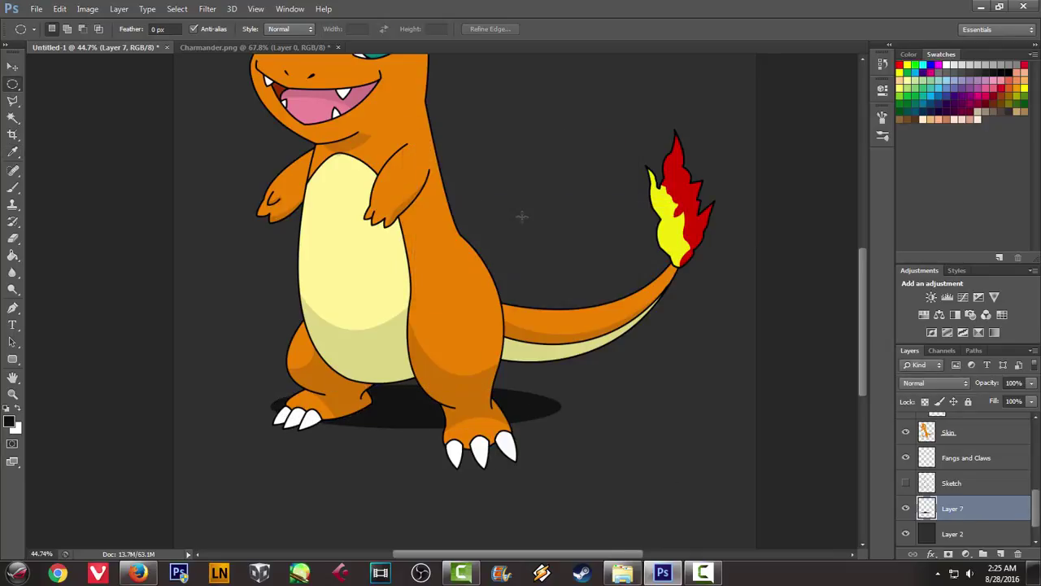
Free-transform the shadow taller and narrow it to about 90% width
{"action": "key", "text": "ctrl+t"}
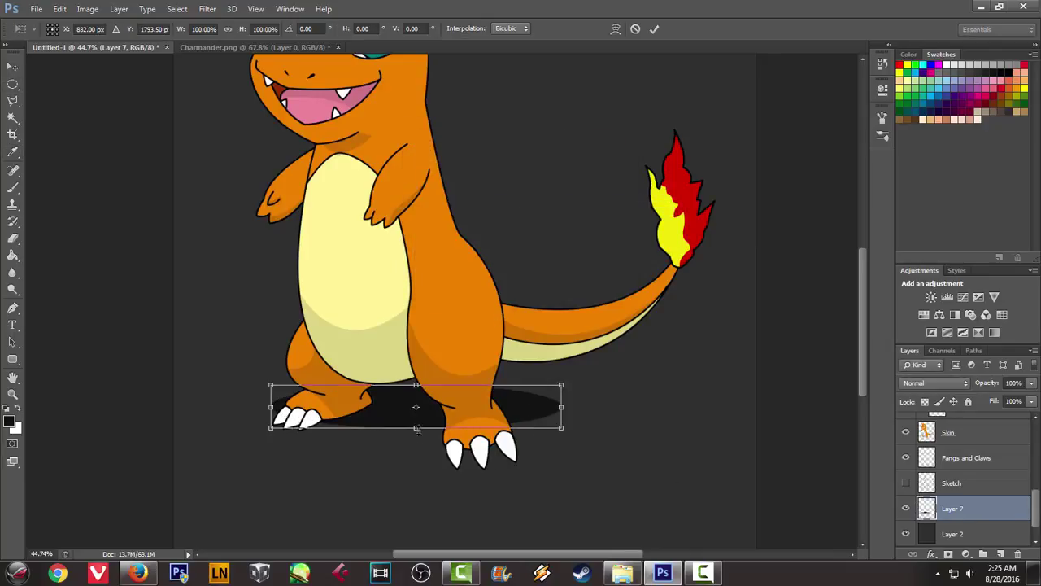
{"action": "left_click_drag", "start_coordinate": [413, 440], "coordinate": [416, 462]}
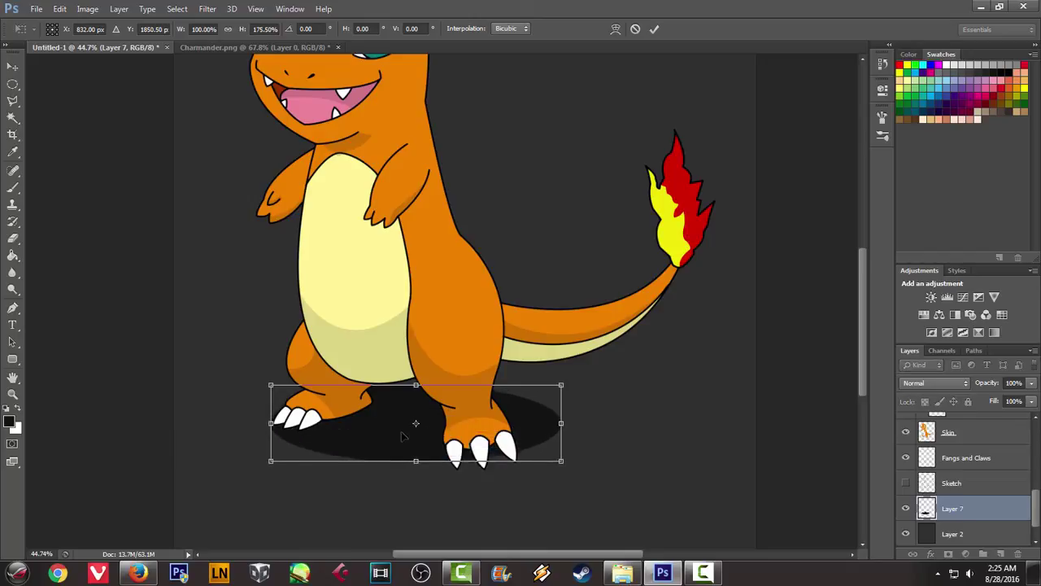
{"action": "left_click_drag", "start_coordinate": [401, 433], "coordinate": [404, 430]}
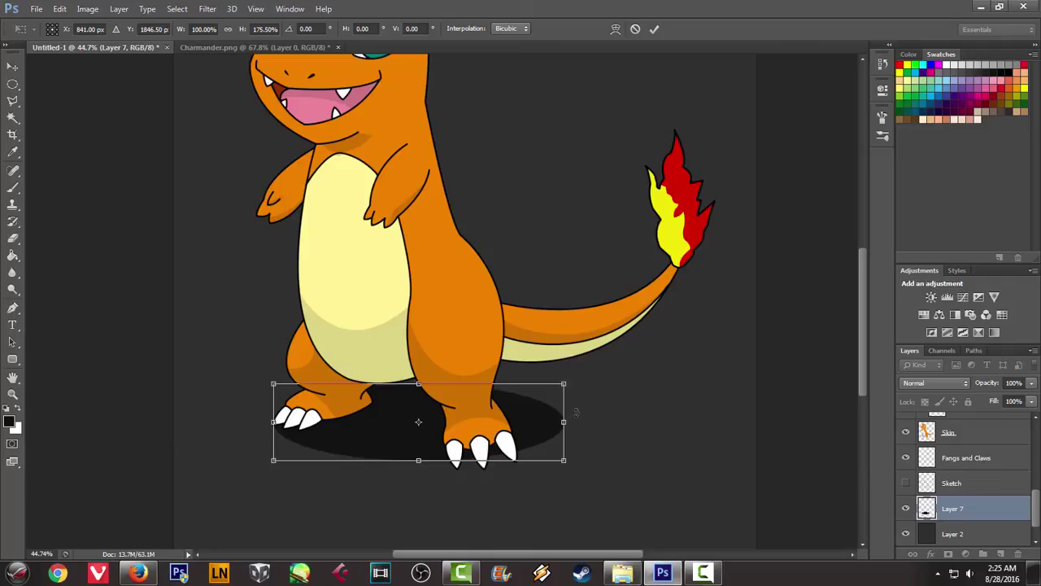
{"action": "left_click_drag", "start_coordinate": [567, 421], "coordinate": [539, 421]}
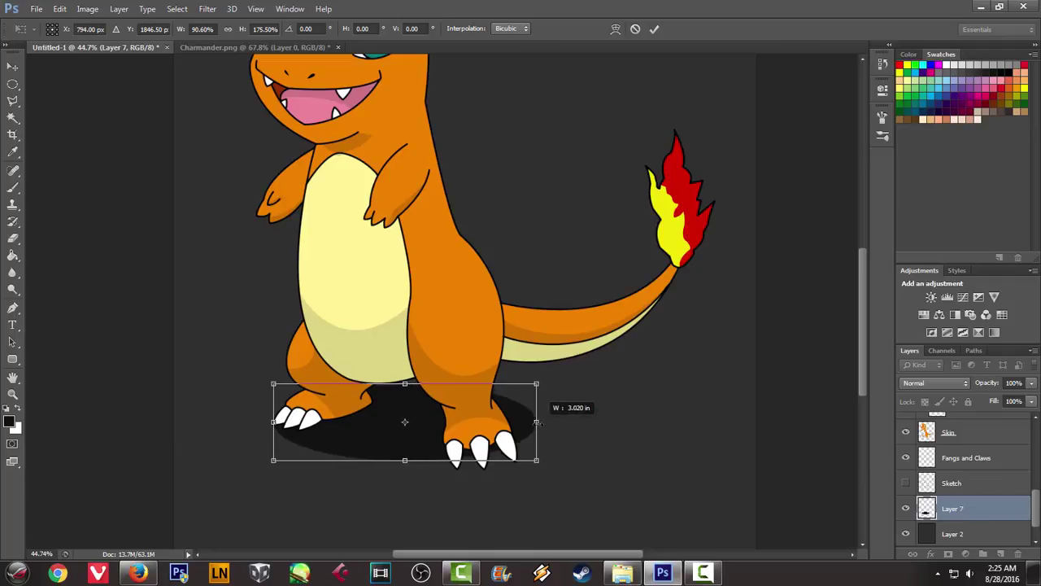
{"action": "key", "text": "Return"}
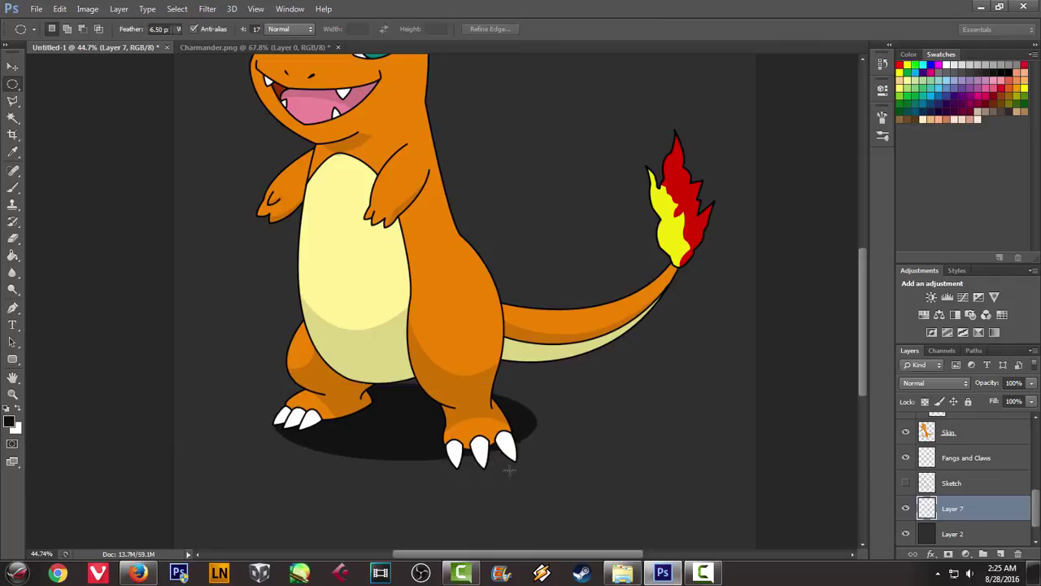
{"action": "scroll", "coordinate": [519, 415], "scroll_direction": "down", "scroll_amount": 3}
{"action": "key", "text": "alt"}
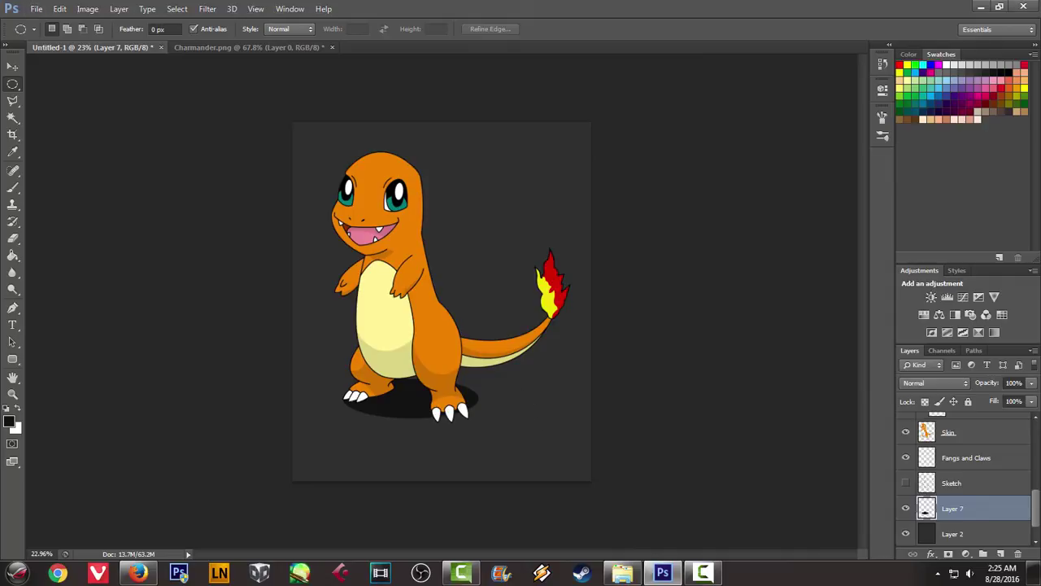
{"action": "left_click_drag", "start_coordinate": [1036, 511], "coordinate": [1014, 429]}
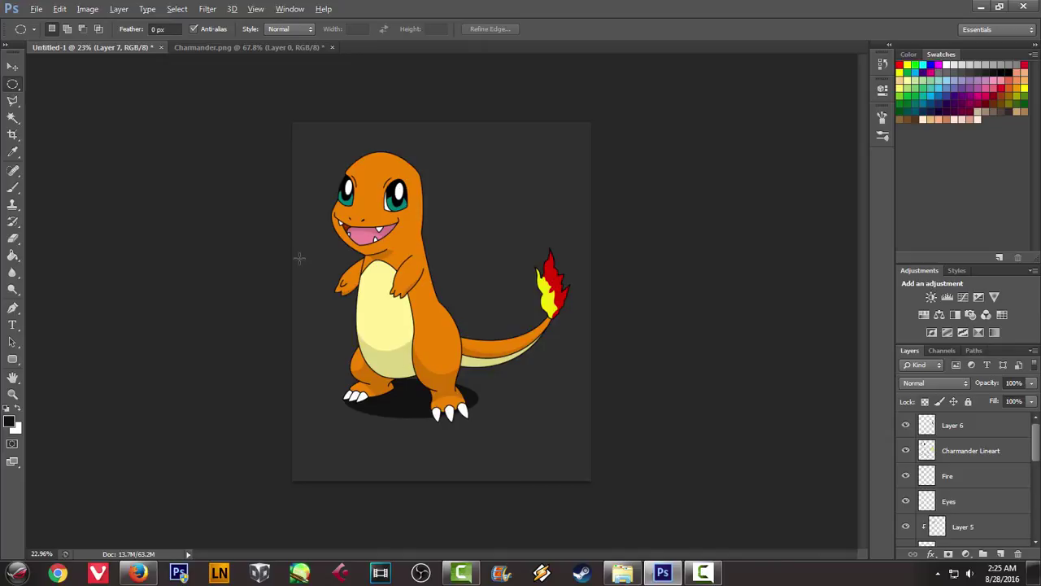
{"action": "scroll", "coordinate": [300, 258], "scroll_direction": "up", "scroll_amount": 1}
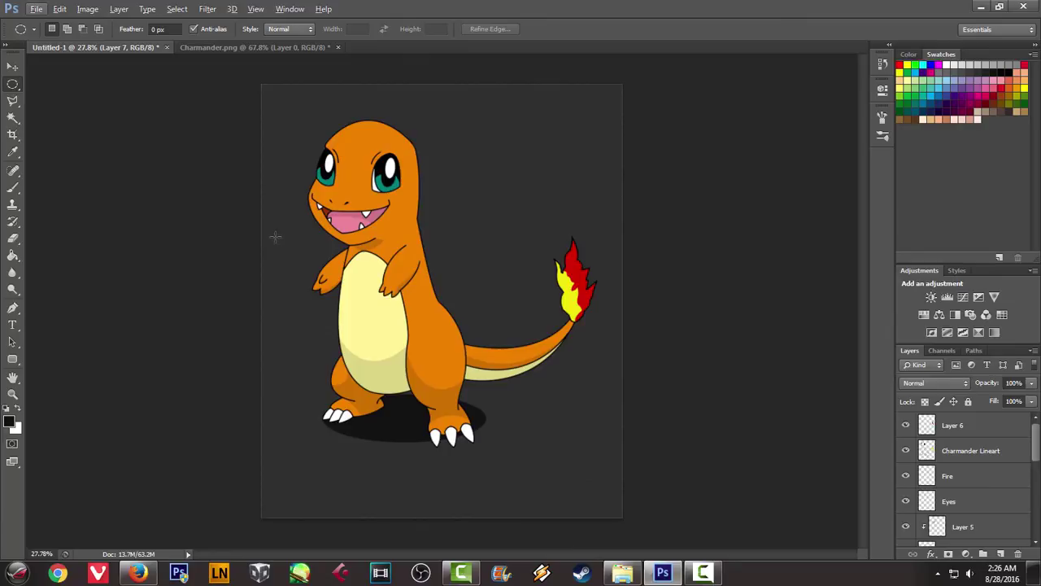
{"action": "scroll", "coordinate": [278, 237], "scroll_direction": "up", "scroll_amount": 1}
{"action": "scroll", "coordinate": [278, 237], "scroll_direction": "up", "scroll_amount": 1}
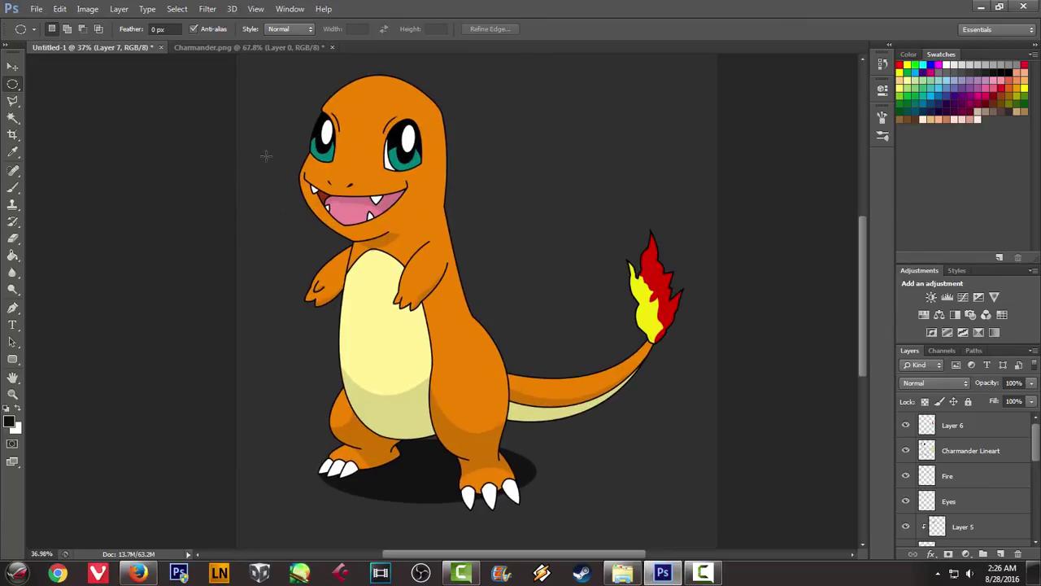
{"action": "left_click", "coordinate": [221, 50]}
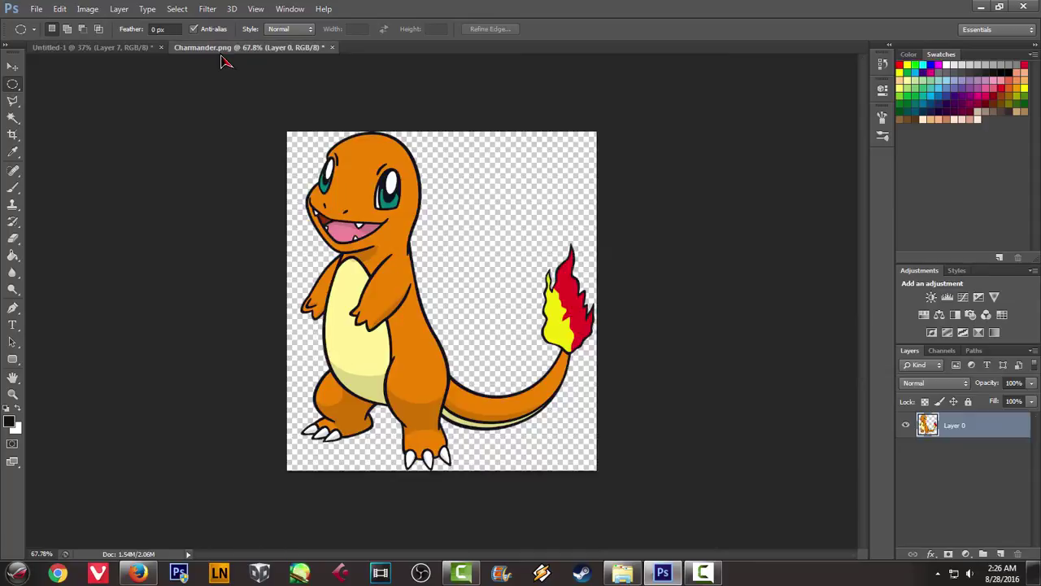
{"action": "left_click", "coordinate": [133, 50]}
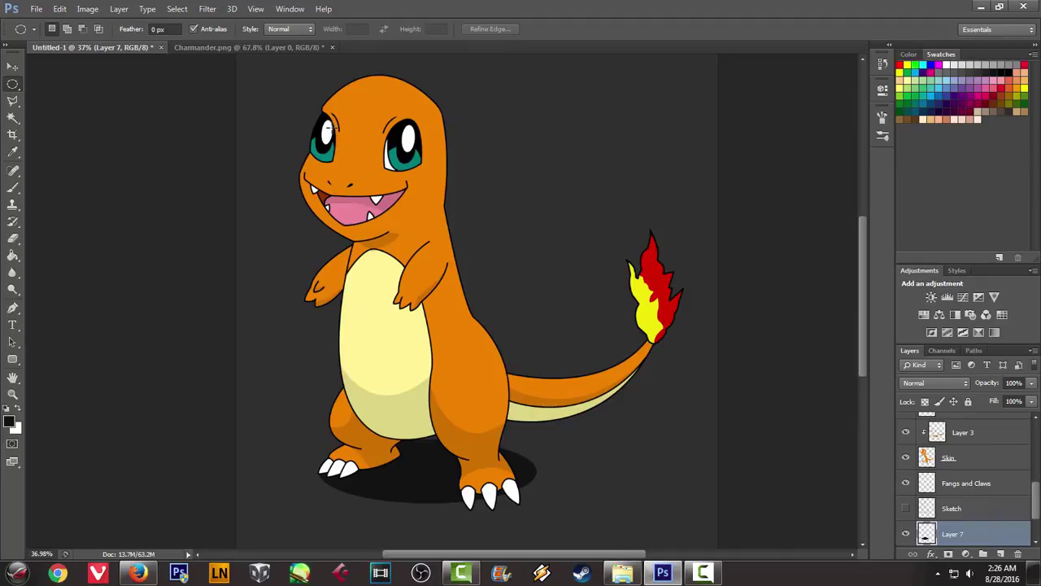
{"action": "left_click", "coordinate": [275, 48]}
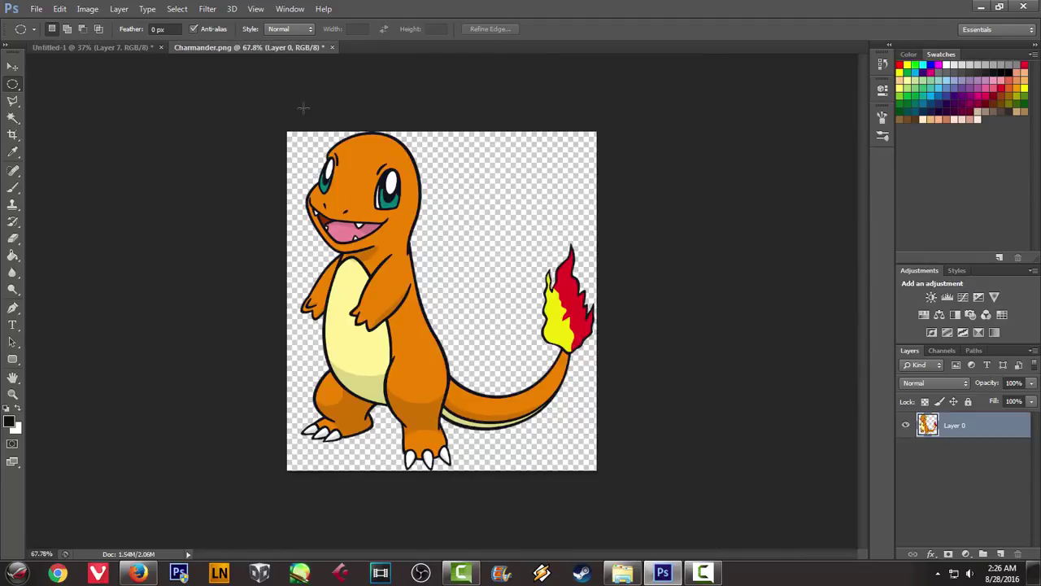
{"action": "left_click", "coordinate": [104, 49]}
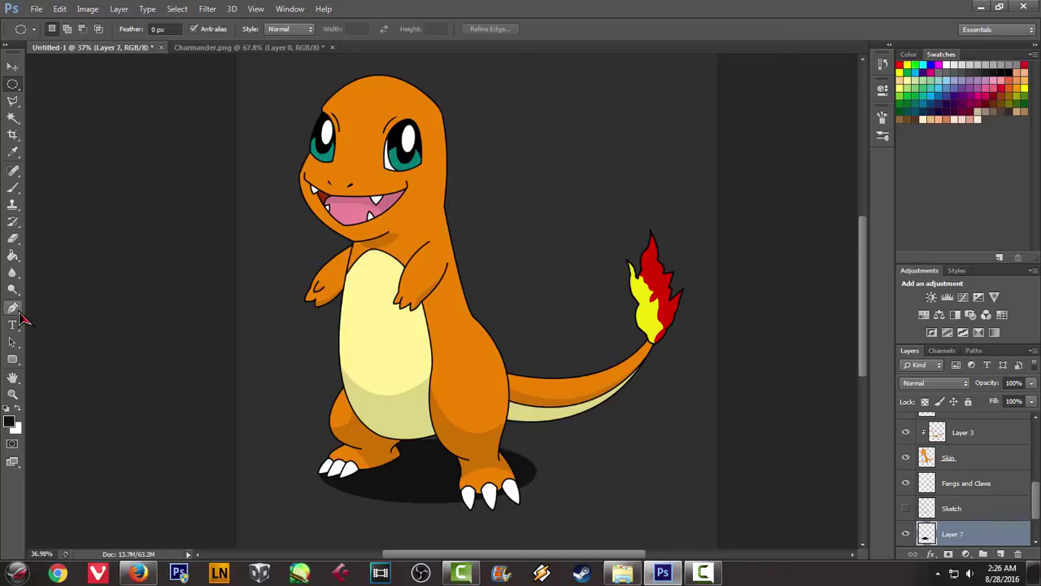
{"action": "right_click", "coordinate": [13, 85]}
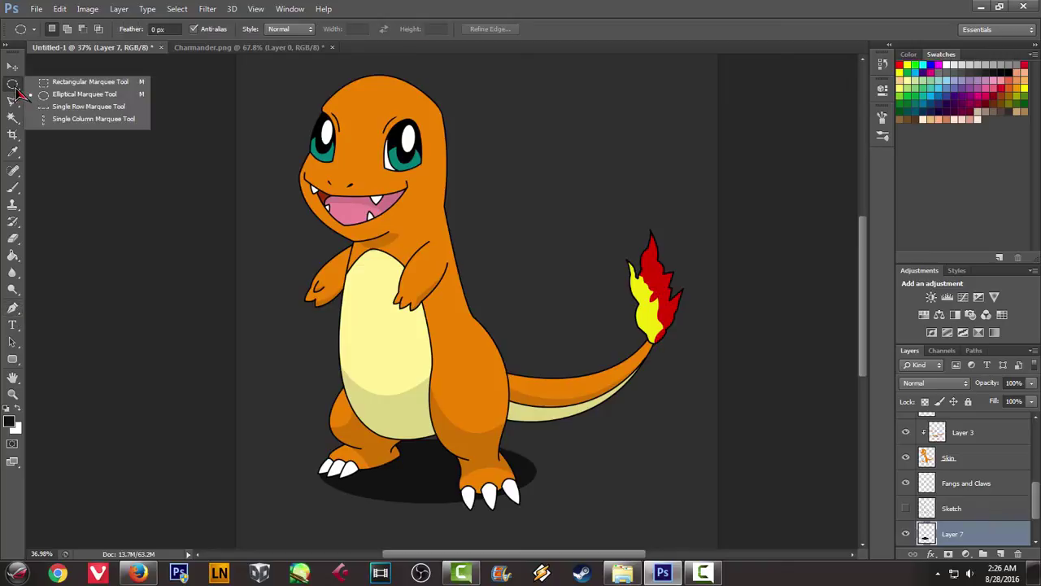
{"action": "left_click", "coordinate": [17, 91]}
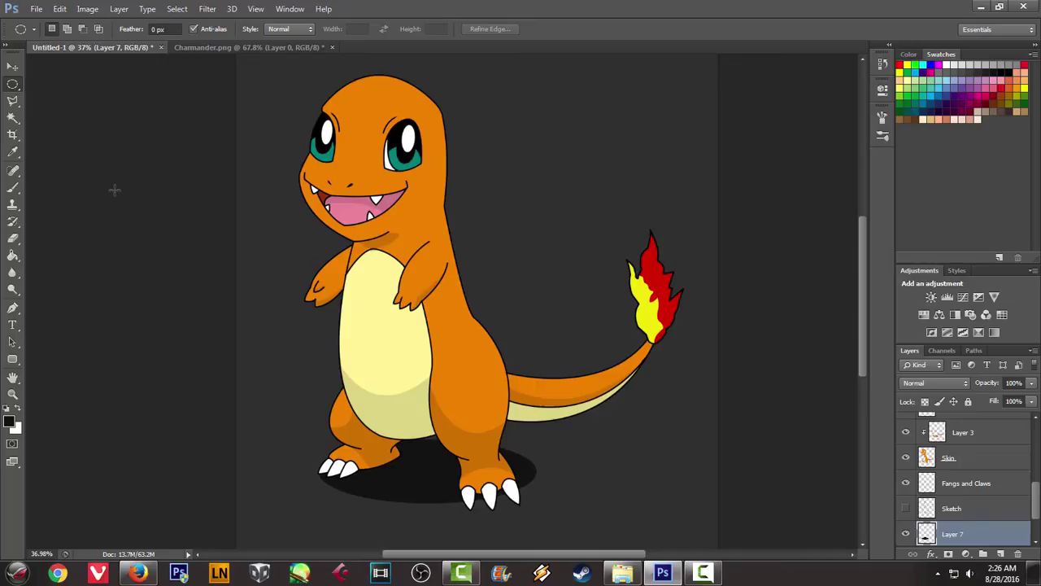
{"action": "scroll", "coordinate": [147, 198], "scroll_direction": "up", "scroll_amount": 2}
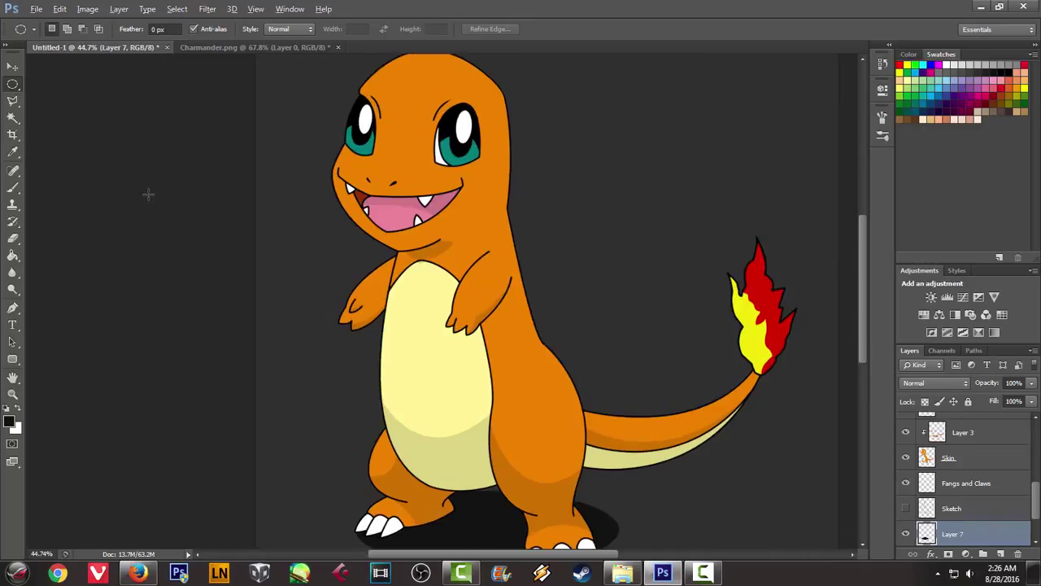
{"action": "scroll", "coordinate": [276, 161], "scroll_direction": "up", "scroll_amount": 2}
{"action": "left_click_drag", "start_coordinate": [333, 170], "coordinate": [258, 187]}
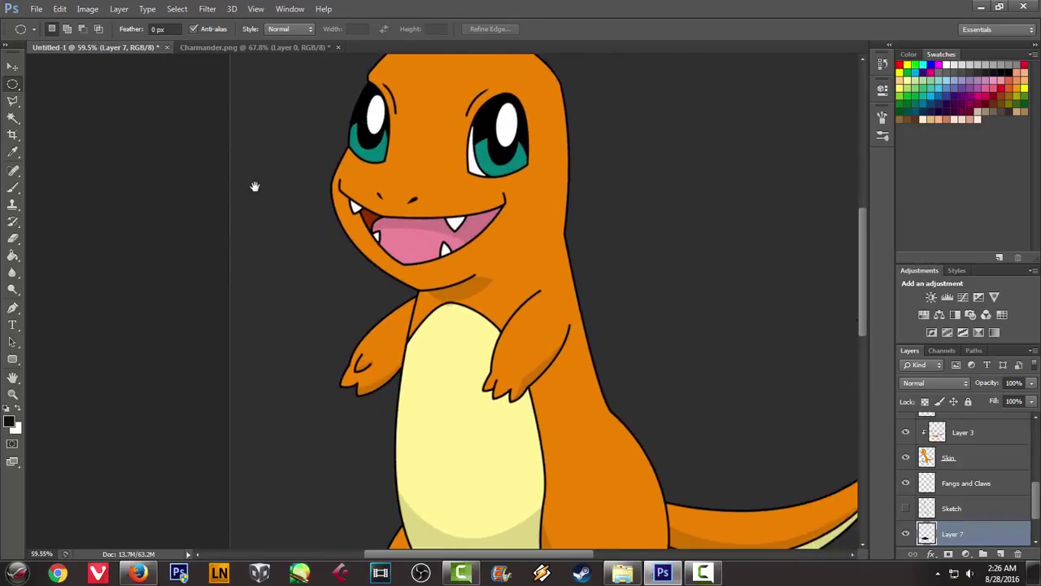
{"action": "scroll", "coordinate": [257, 186], "scroll_direction": "down", "scroll_amount": 2}
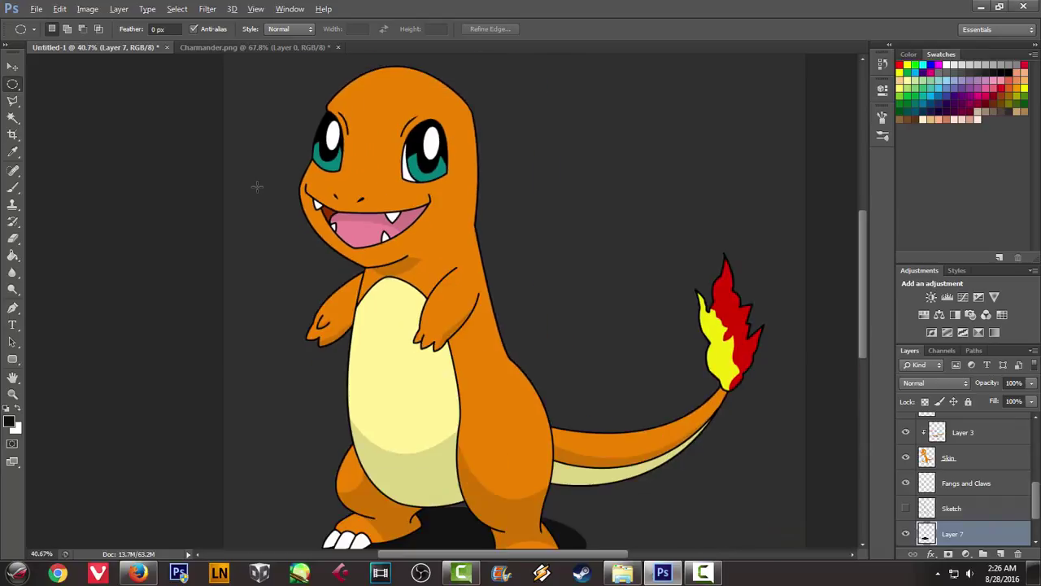
{"action": "scroll", "coordinate": [257, 186], "scroll_direction": "down", "scroll_amount": 1}
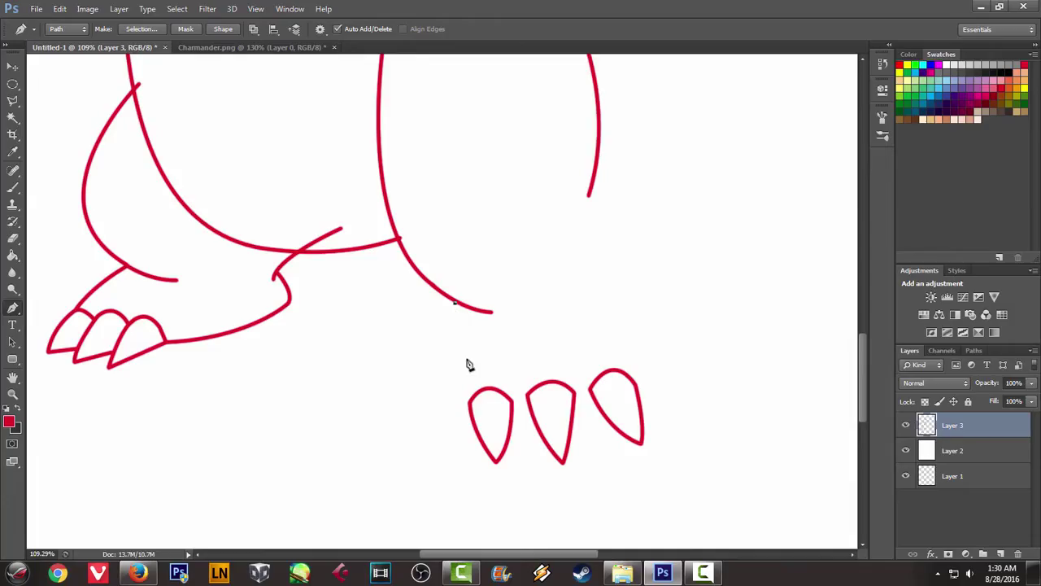
Drag a curved Pen anchor at the front leg line's end, heading toward the claws
{"action": "left_click_drag", "start_coordinate": [467, 363], "coordinate": [459, 401]}
Curve the leg line down to the left claw and stroke it in red, then compare with the reference
{"action": "left_click", "coordinate": [467, 364], "text": "alt"}
{"action": "left_click_drag", "start_coordinate": [470, 405], "coordinate": [475, 418]}
{"action": "right_click", "coordinate": [598, 245]}
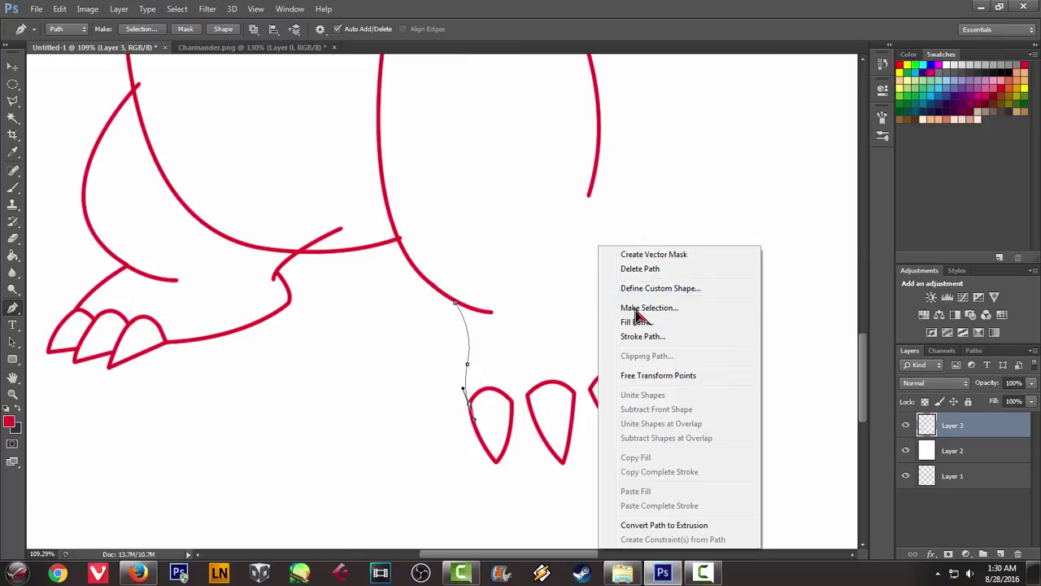
{"action": "left_click", "coordinate": [647, 336]}
{"action": "left_click", "coordinate": [625, 200]}
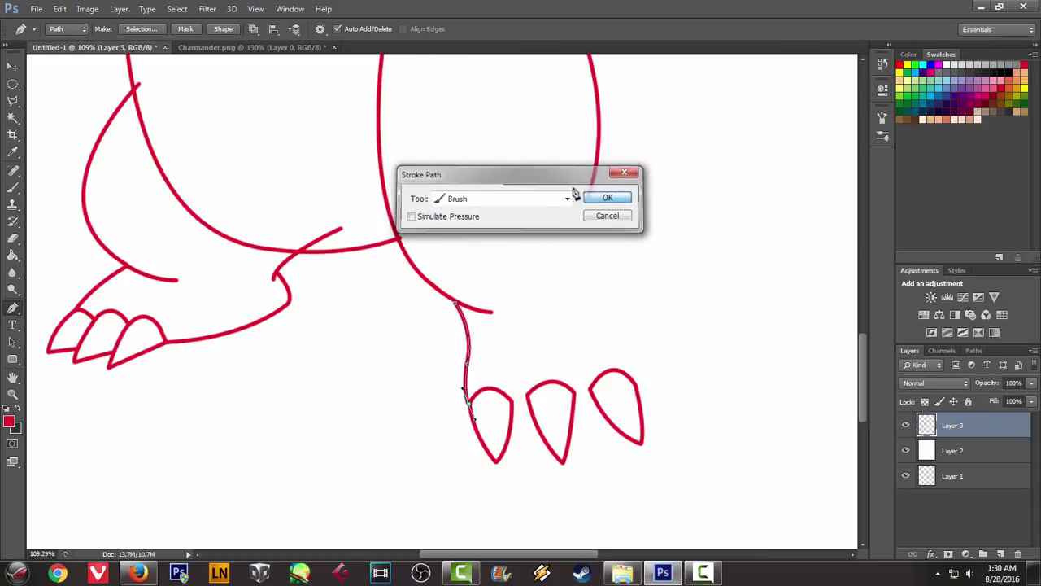
{"action": "right_click", "coordinate": [574, 190]}
{"action": "left_click", "coordinate": [612, 210]}
{"action": "left_click", "coordinate": [240, 48]}
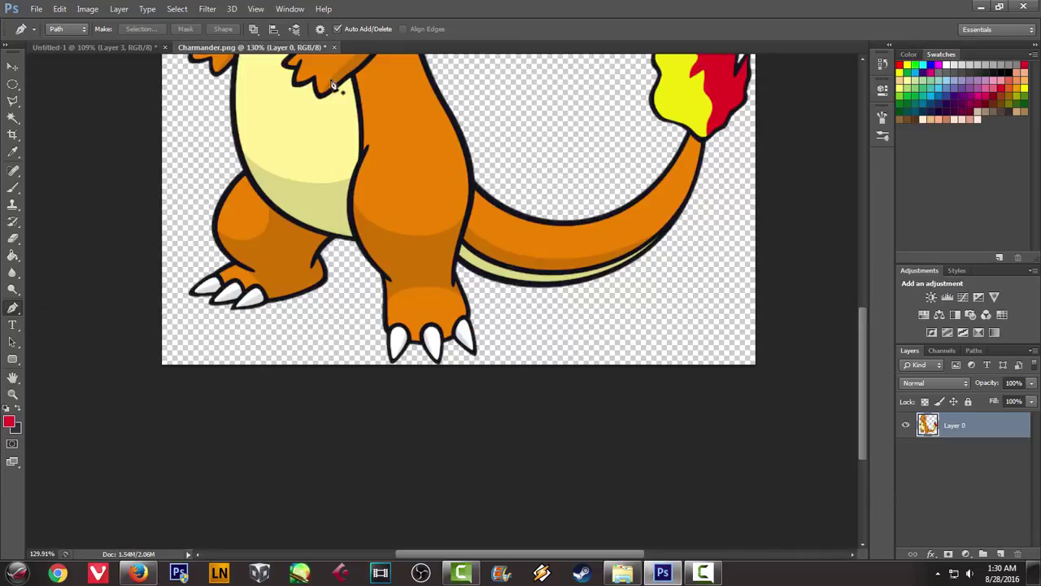
{"action": "left_click", "coordinate": [107, 49]}
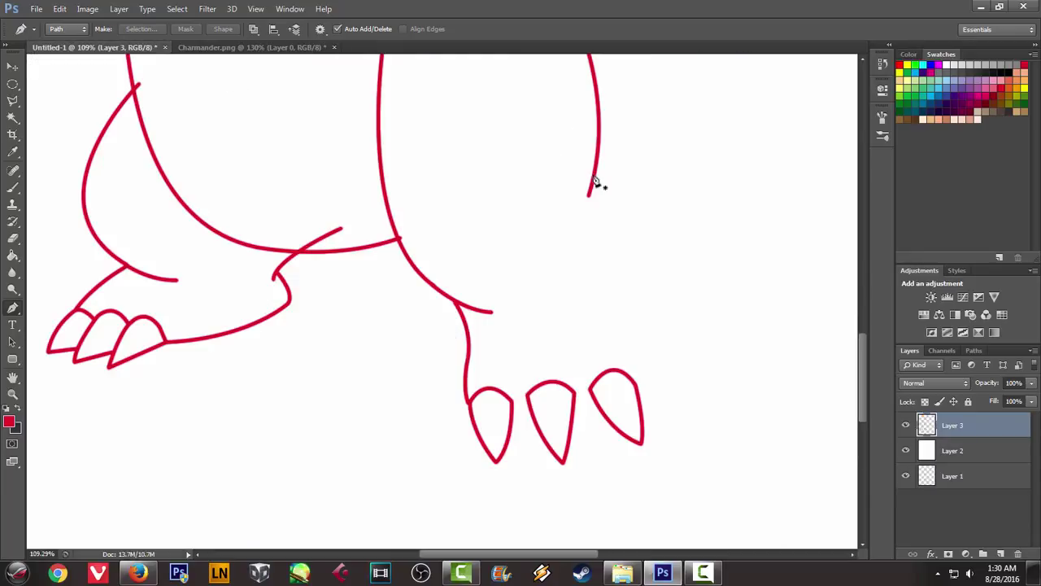
{"action": "left_click", "coordinate": [269, 48]}
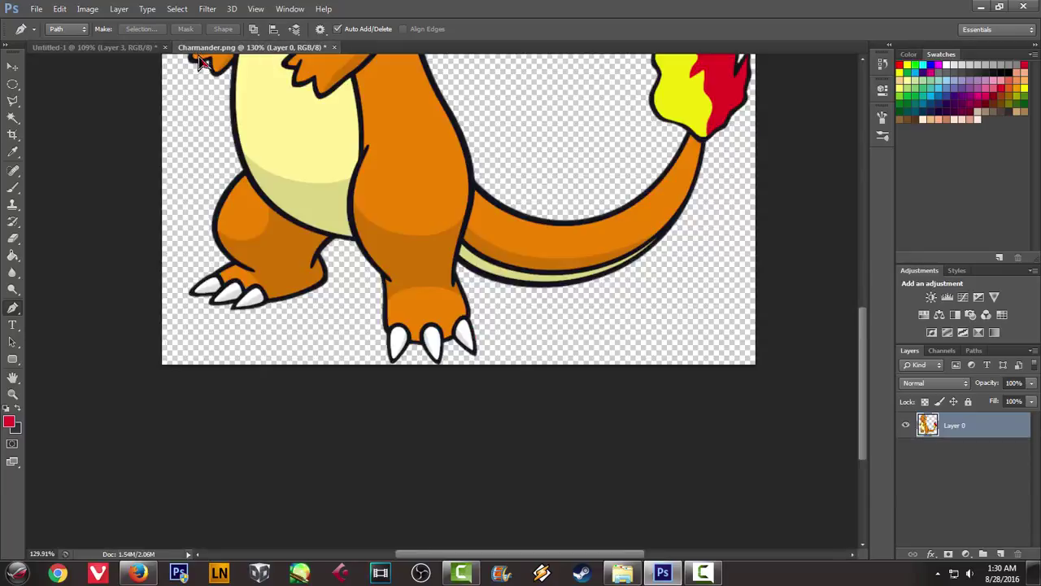
{"action": "left_click", "coordinate": [109, 49]}
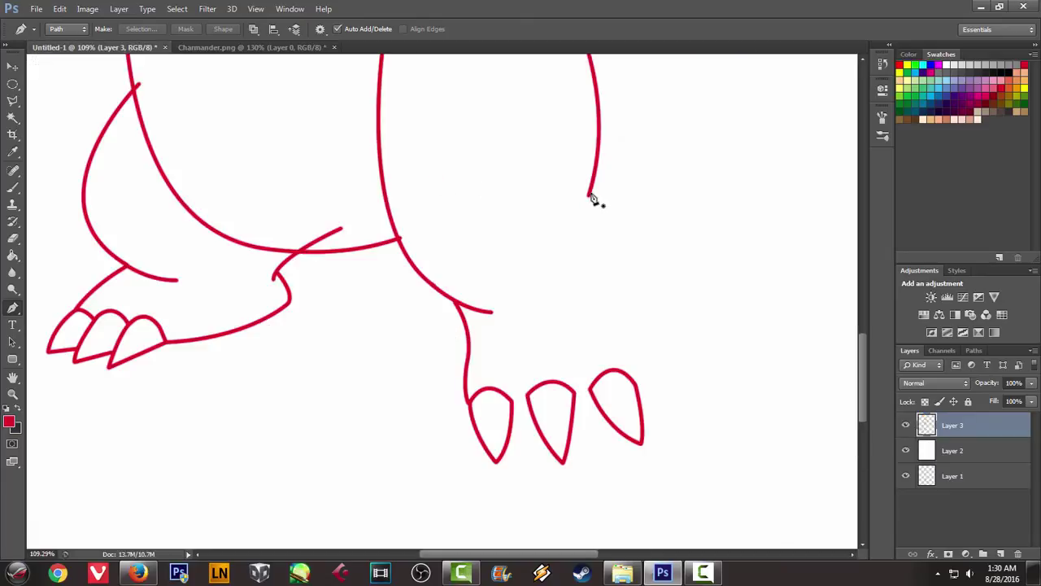
Extend the right leg line further down with a red brush-stroked path
{"action": "left_click", "coordinate": [590, 197]}
{"action": "left_click_drag", "start_coordinate": [584, 316], "coordinate": [590, 322]}
{"action": "right_click", "coordinate": [681, 185]}
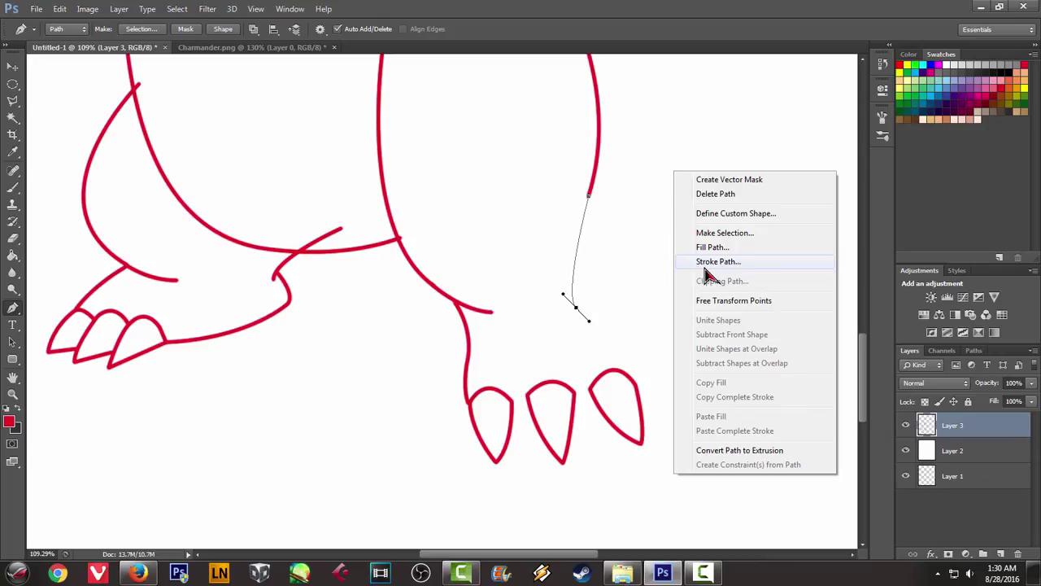
{"action": "left_click", "coordinate": [701, 262]}
{"action": "left_click", "coordinate": [609, 198]}
{"action": "right_click", "coordinate": [700, 179]}
{"action": "left_click", "coordinate": [716, 202]}
Stroke a red curve from the right leg's end down to the rightmost claw
{"action": "left_click", "coordinate": [232, 49]}
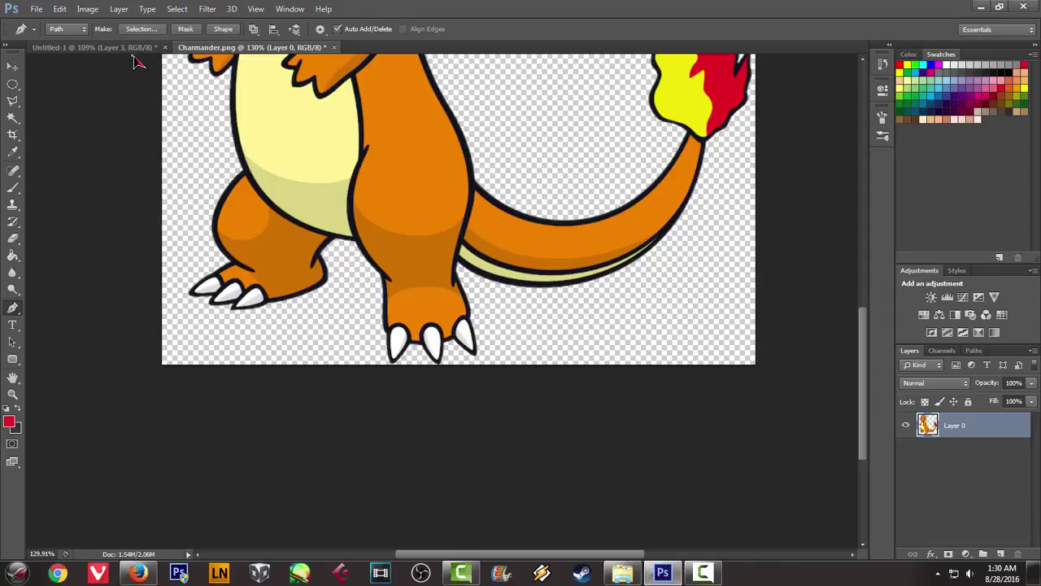
{"action": "left_click", "coordinate": [91, 48]}
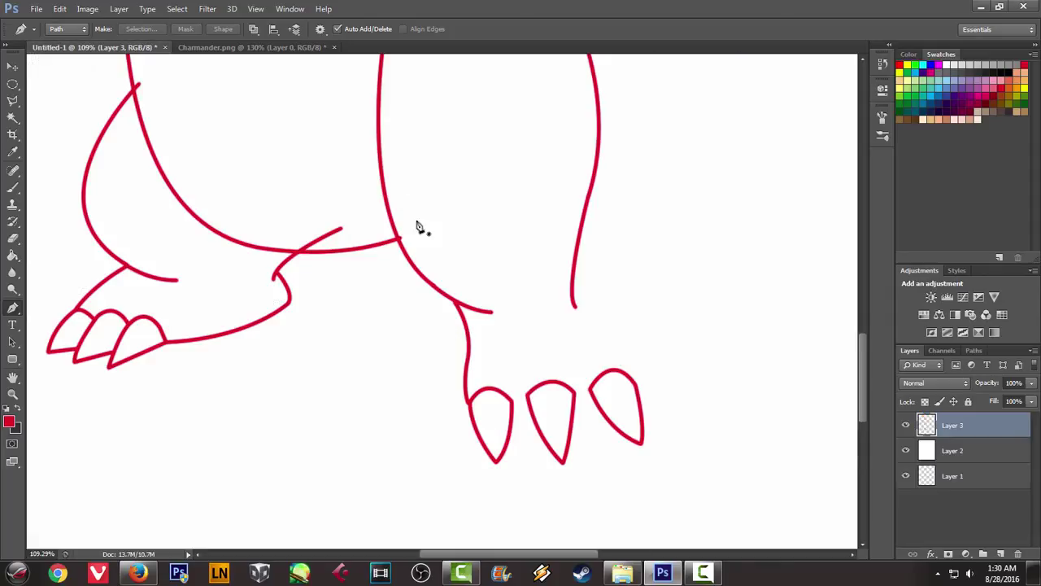
{"action": "left_click", "coordinate": [573, 281]}
{"action": "left_click_drag", "start_coordinate": [634, 382], "coordinate": [642, 429]}
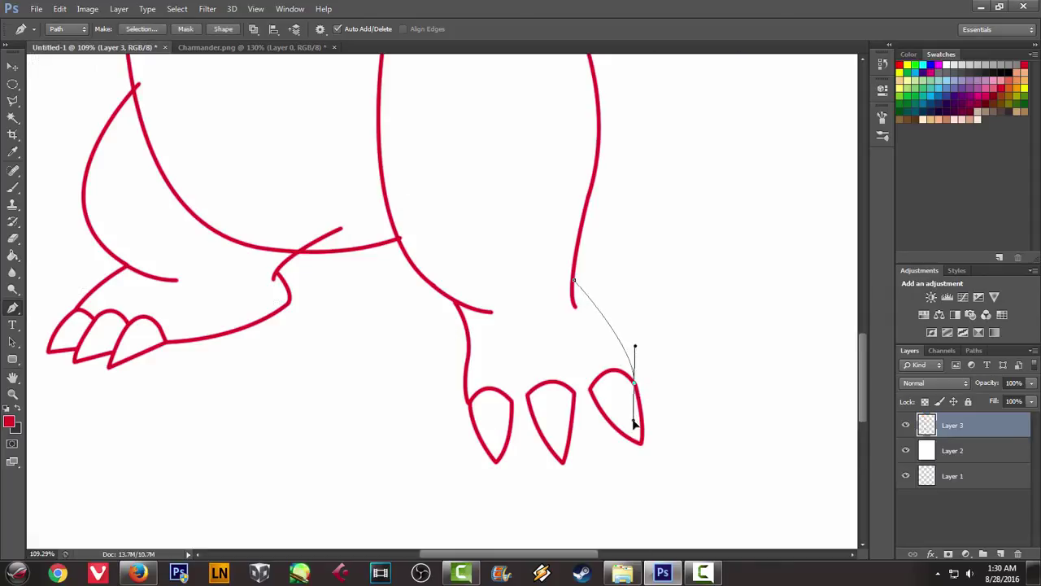
{"action": "right_click", "coordinate": [655, 237]}
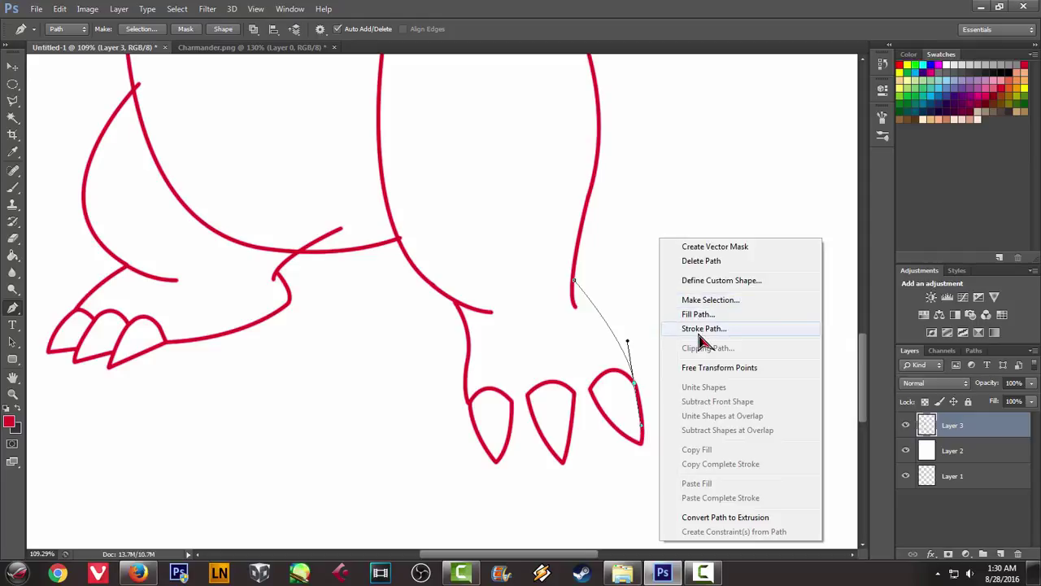
{"action": "left_click", "coordinate": [691, 328]}
{"action": "left_click", "coordinate": [620, 202]}
{"action": "right_click", "coordinate": [664, 199]}
{"action": "left_click", "coordinate": [698, 222]}
Stroke a red curve along the foot's underside from the left claw to the right claw
{"action": "left_click", "coordinate": [270, 49]}
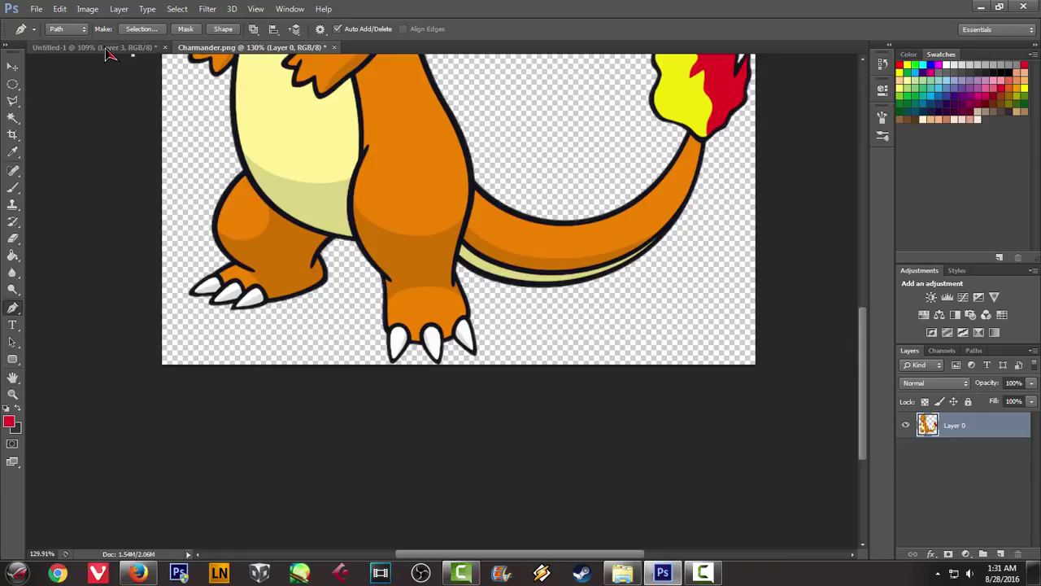
{"action": "left_click", "coordinate": [94, 47]}
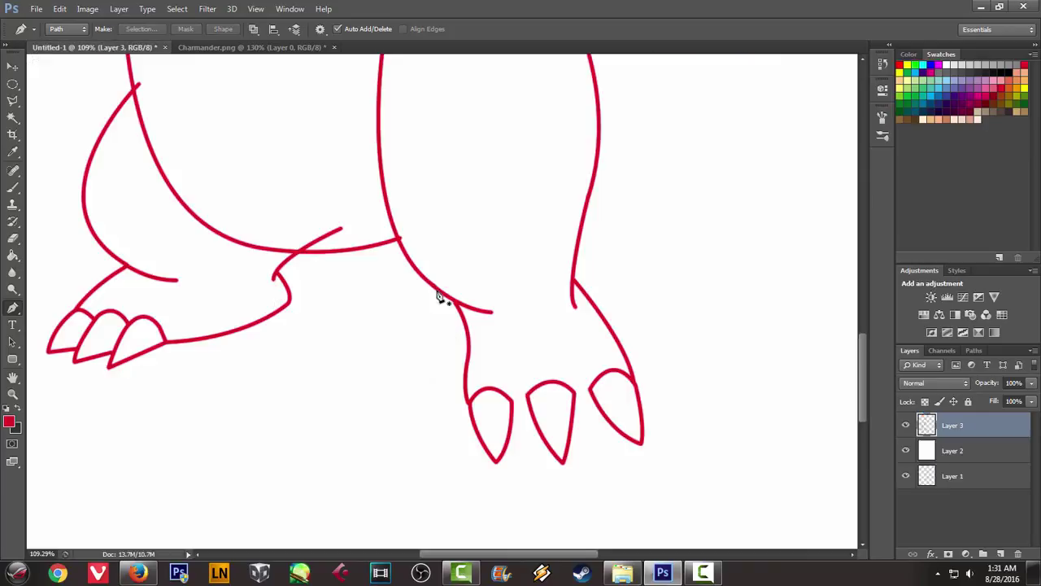
{"action": "left_click", "coordinate": [507, 409]}
{"action": "mouse_move", "coordinate": [596, 393]}
{"action": "left_mouse_down"}
{"action": "mouse_move", "coordinate": [656, 343]}
{"action": "mouse_move", "coordinate": [636, 357]}
{"action": "left_mouse_up"}
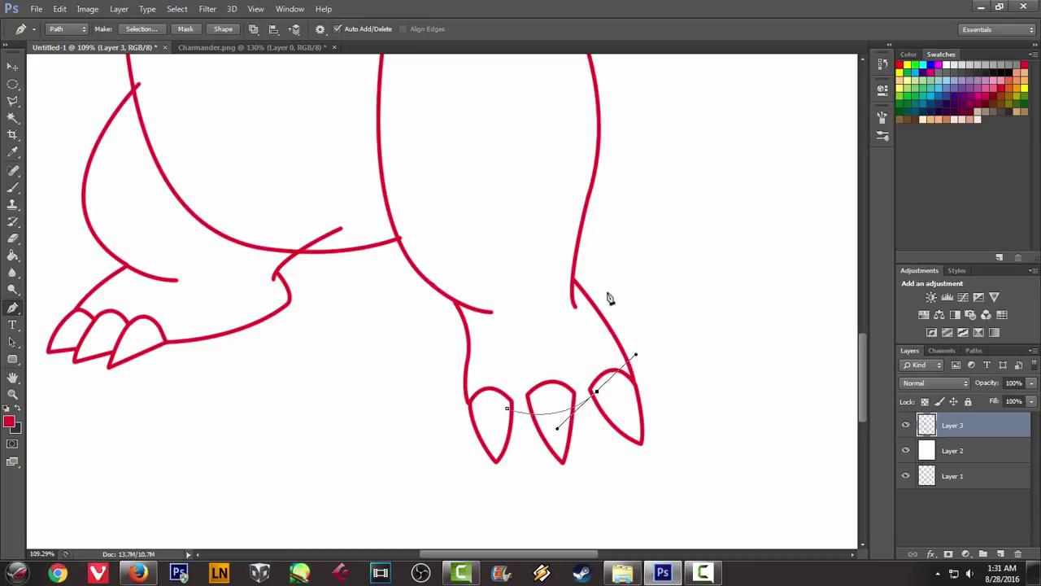
{"action": "right_click", "coordinate": [619, 318]}
{"action": "left_click", "coordinate": [653, 346]}
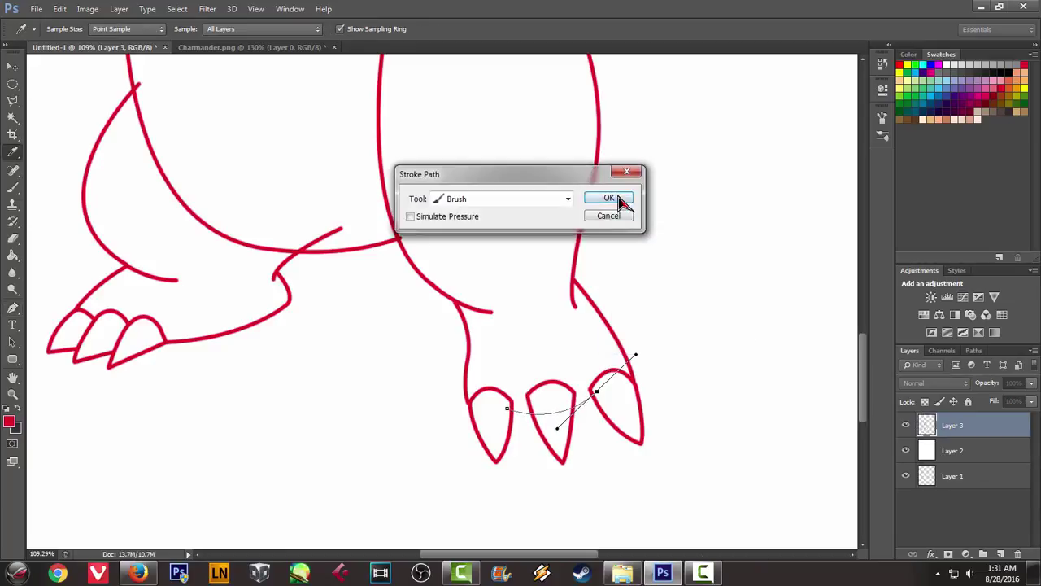
{"action": "left_click", "coordinate": [619, 198]}
{"action": "right_click", "coordinate": [662, 197]}
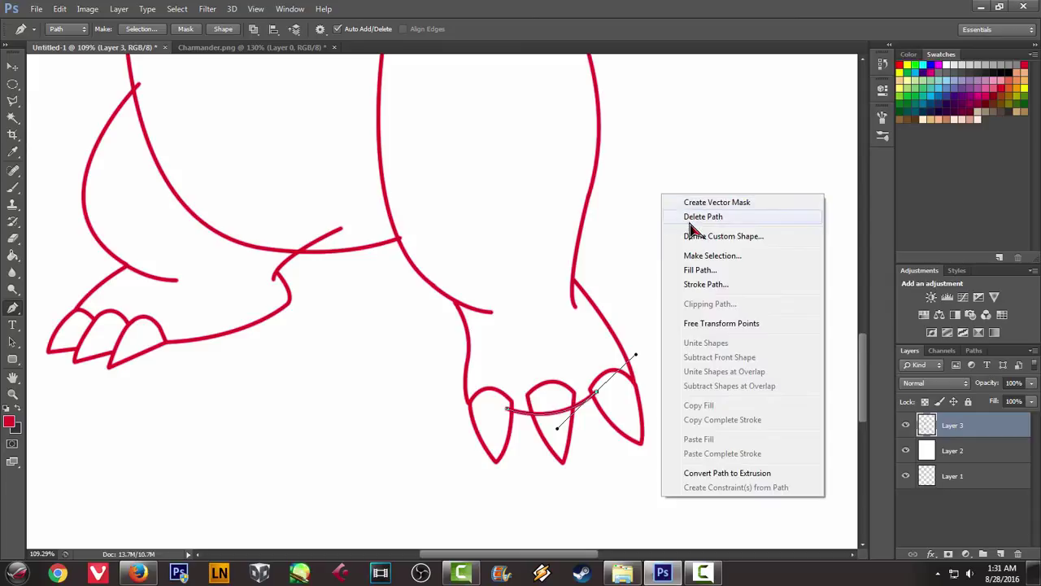
{"action": "left_click", "coordinate": [690, 221]}
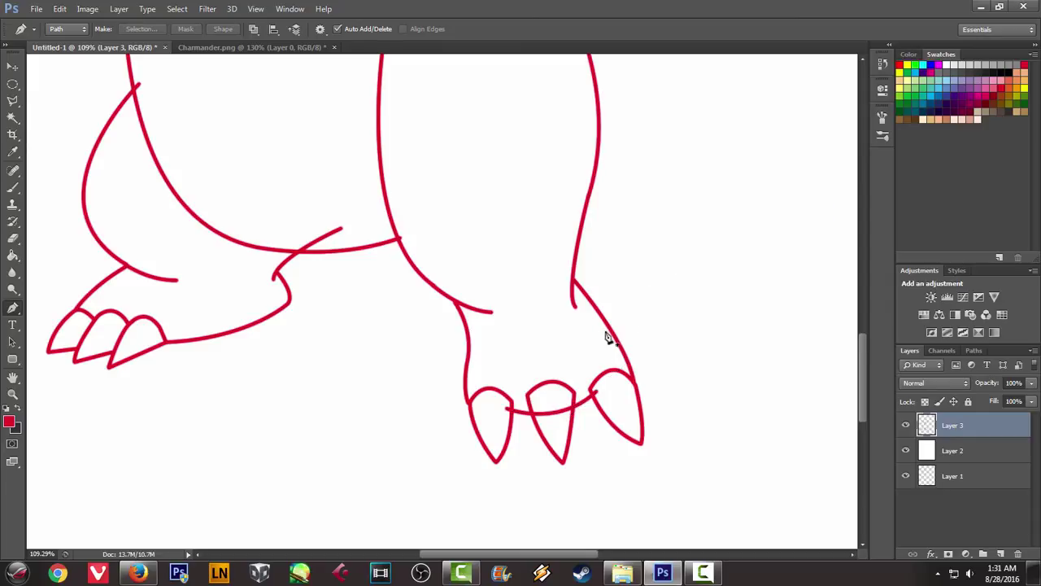
{"action": "key", "text": "e"}
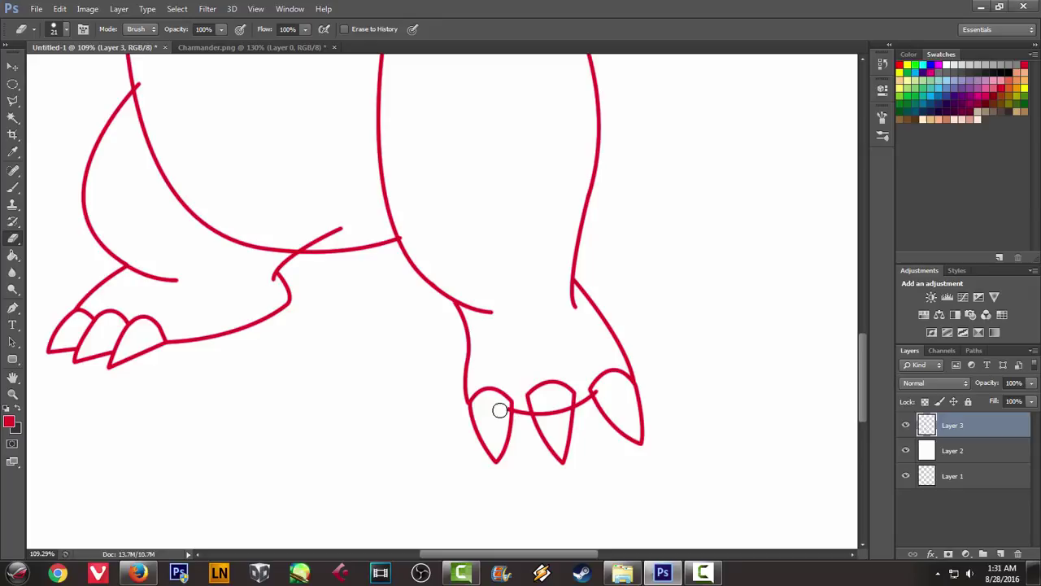
Erase the stray red line crossing the middle claw
{"action": "left_click_drag", "start_coordinate": [544, 409], "coordinate": [603, 393]}
{"action": "scroll", "coordinate": [560, 336], "scroll_direction": "down", "scroll_amount": 1}
{"action": "scroll", "coordinate": [560, 336], "scroll_direction": "down", "scroll_amount": 2}
{"action": "scroll", "coordinate": [587, 330], "scroll_direction": "down", "scroll_amount": 2}
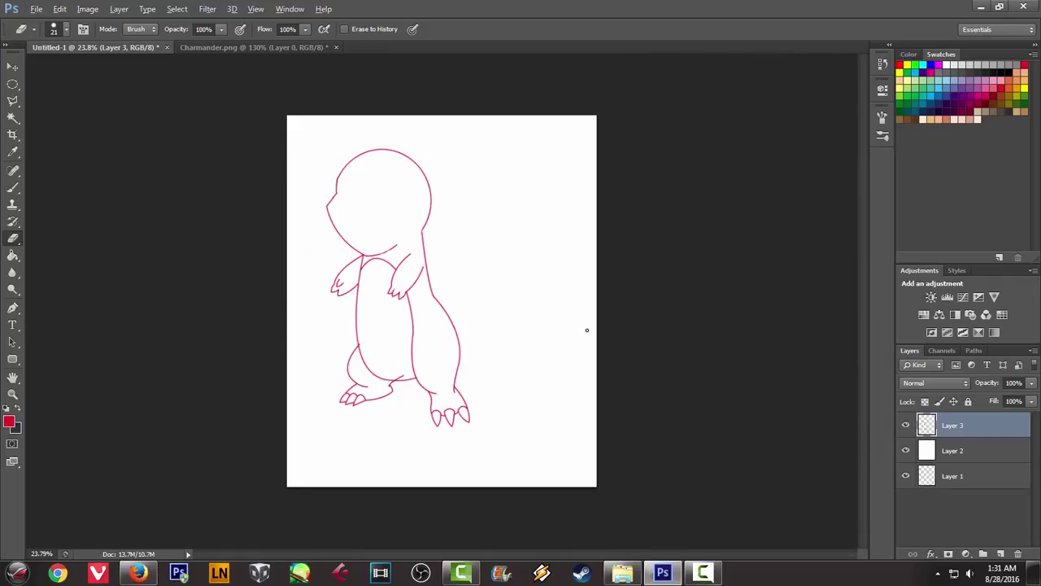
{"action": "scroll", "coordinate": [411, 304], "scroll_direction": "up", "scroll_amount": 1}
{"action": "scroll", "coordinate": [416, 316], "scroll_direction": "up", "scroll_amount": 2}
{"action": "scroll", "coordinate": [416, 316], "scroll_direction": "up", "scroll_amount": 1}
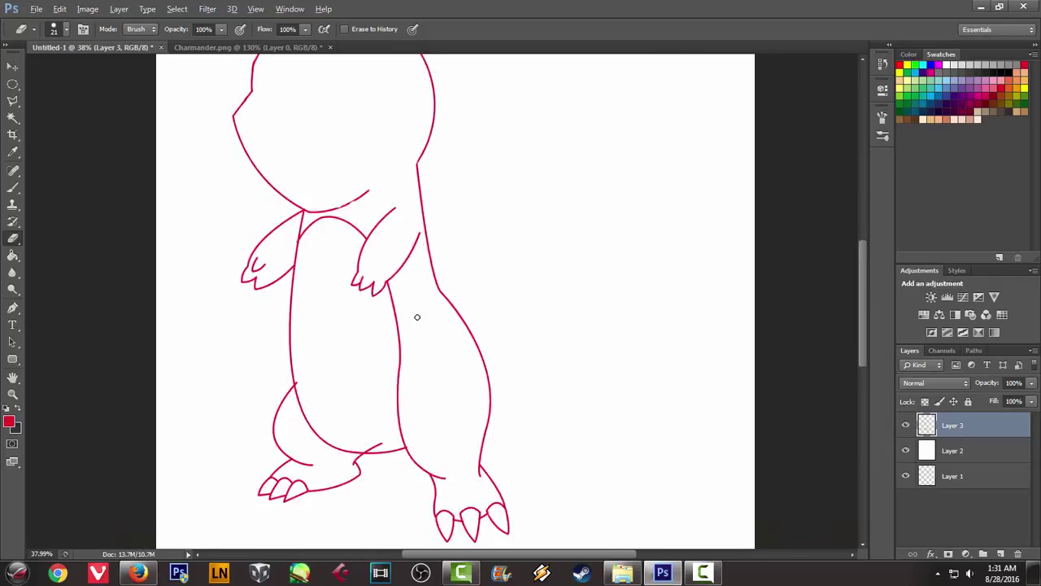
{"action": "scroll", "coordinate": [440, 319], "scroll_direction": "down", "scroll_amount": 3}
{"action": "scroll", "coordinate": [439, 319], "scroll_direction": "up", "scroll_amount": 2}
{"action": "scroll", "coordinate": [439, 319], "scroll_direction": "down", "scroll_amount": 1}
{"action": "scroll", "coordinate": [347, 353], "scroll_direction": "up", "scroll_amount": 1}
{"action": "scroll", "coordinate": [369, 416], "scroll_direction": "up", "scroll_amount": 2}
{"action": "scroll", "coordinate": [377, 416], "scroll_direction": "up", "scroll_amount": 2}
{"action": "scroll", "coordinate": [411, 429], "scroll_direction": "up", "scroll_amount": 1}
Erase the stray stroke crossing the belly line and recheck the Charmander.png reference
{"action": "mouse_move", "coordinate": [411, 429]}
{"action": "left_mouse_down"}
{"action": "mouse_move", "coordinate": [444, 420]}
{"action": "mouse_move", "coordinate": [397, 447]}
{"action": "mouse_move", "coordinate": [461, 428]}
{"action": "mouse_move", "coordinate": [425, 418]}
{"action": "left_mouse_up"}
{"action": "scroll", "coordinate": [426, 418], "scroll_direction": "down", "scroll_amount": 5}
{"action": "scroll", "coordinate": [420, 407], "scroll_direction": "down", "scroll_amount": 1}
{"action": "scroll", "coordinate": [442, 411], "scroll_direction": "down", "scroll_amount": 1}
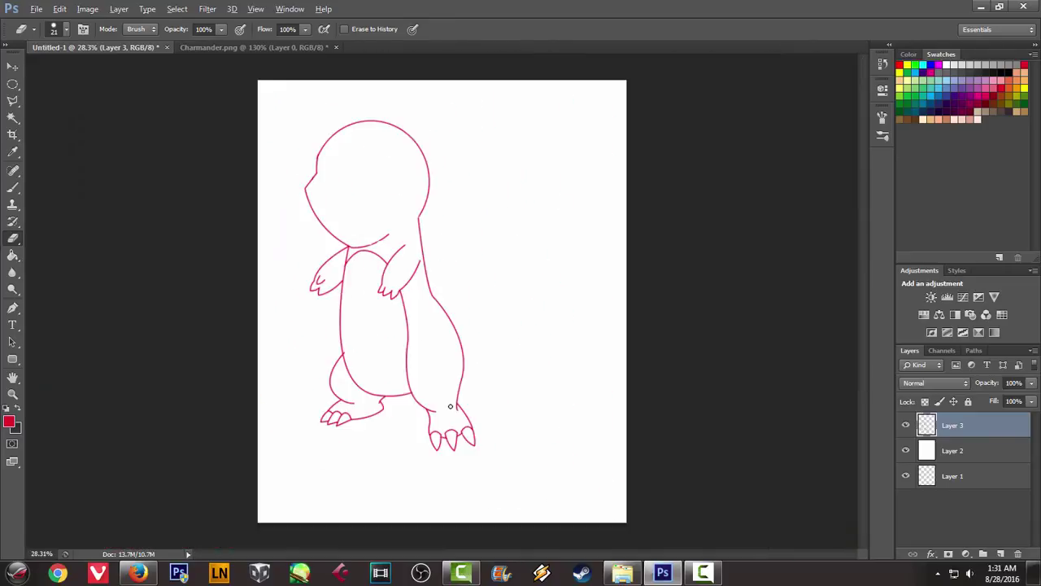
{"action": "left_click", "coordinate": [244, 49]}
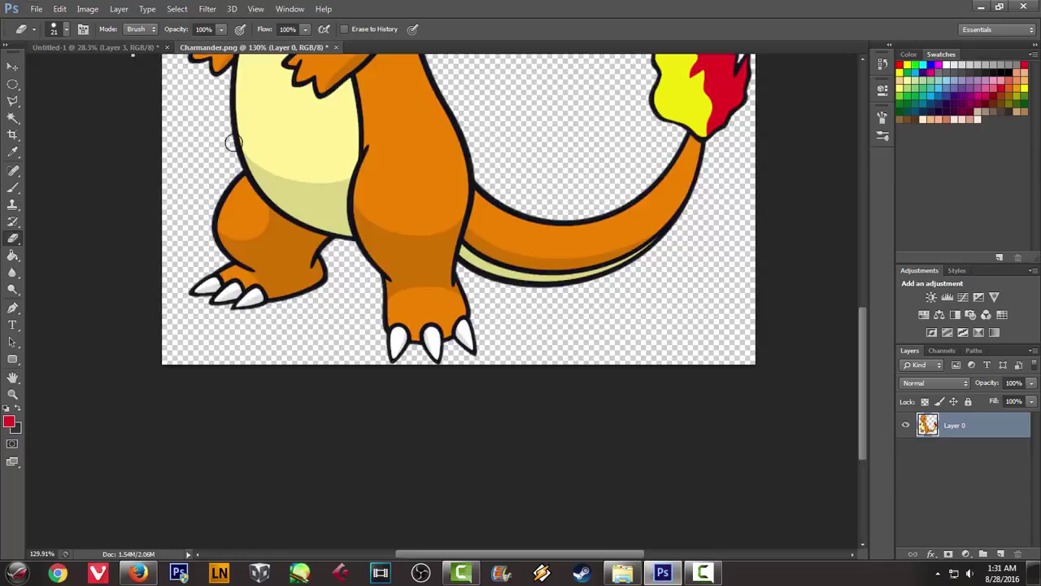
{"action": "scroll", "coordinate": [317, 142], "scroll_direction": "up", "scroll_amount": 2}
{"action": "scroll", "coordinate": [316, 126], "scroll_direction": "up", "scroll_amount": 1}
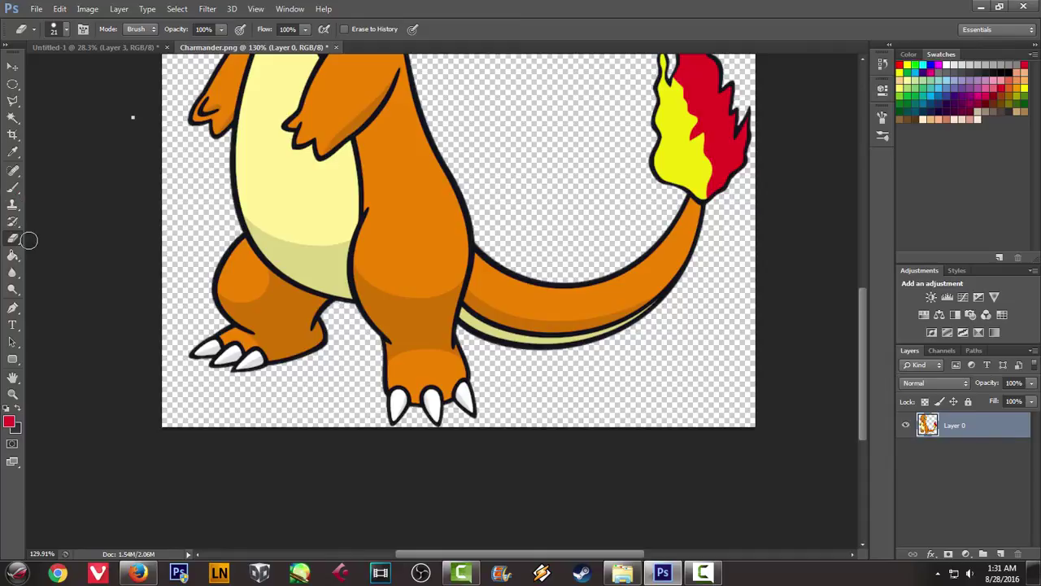
{"action": "left_click", "coordinate": [139, 48]}
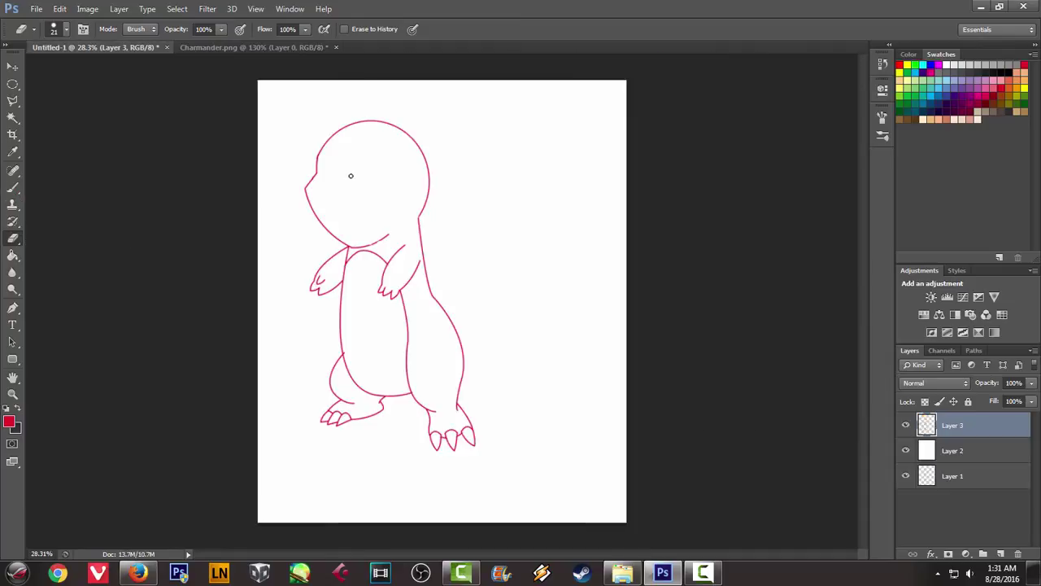
Draw and red-stroke the upper tail curve sweeping right from the body's edge
{"action": "key", "text": "p"}
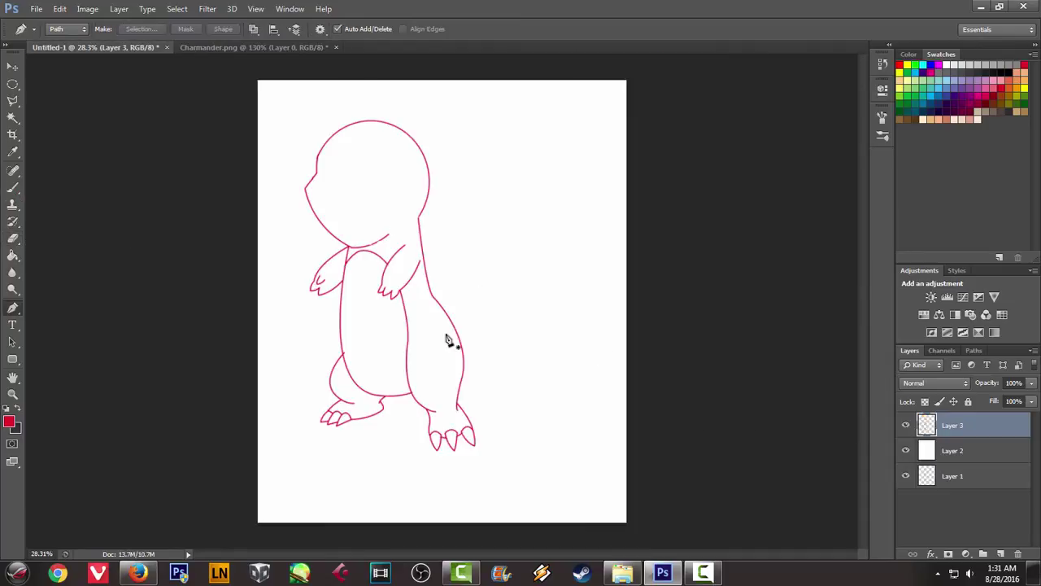
{"action": "scroll", "coordinate": [466, 362], "scroll_direction": "up", "scroll_amount": 2}
{"action": "key", "text": "alt"}
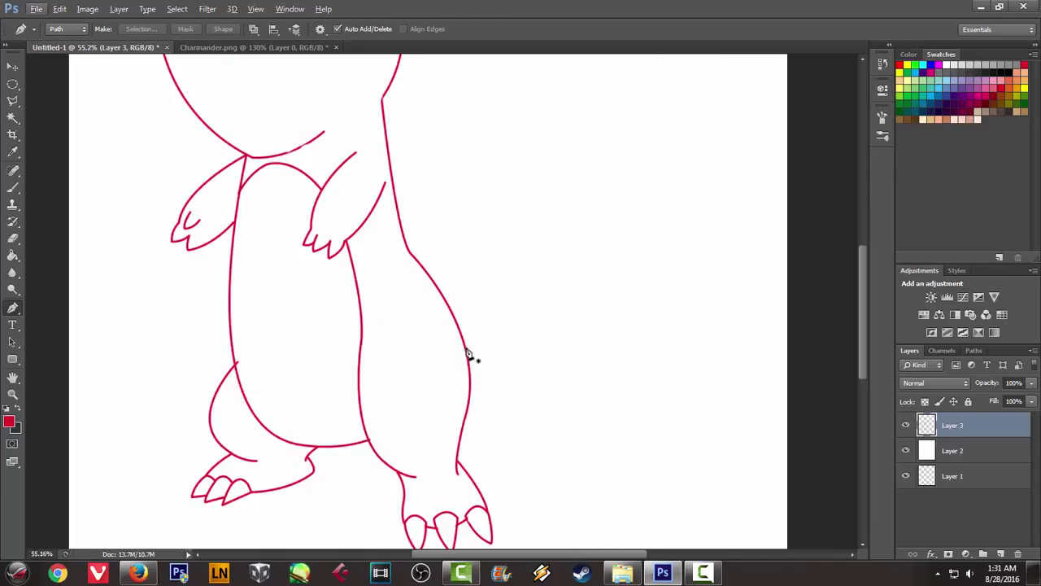
{"action": "left_click", "coordinate": [465, 349]}
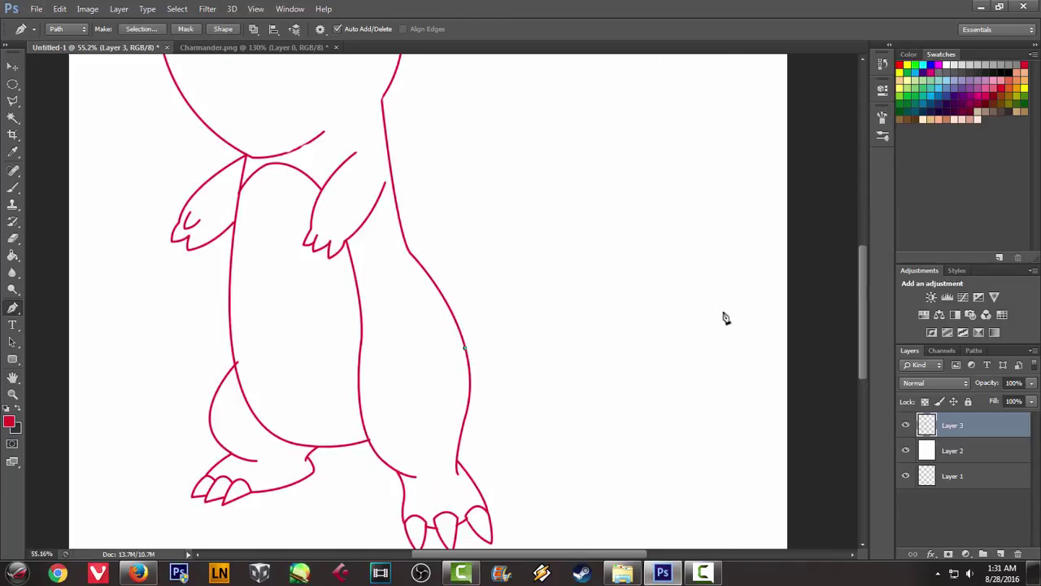
{"action": "left_click_drag", "start_coordinate": [685, 296], "coordinate": [784, 210]}
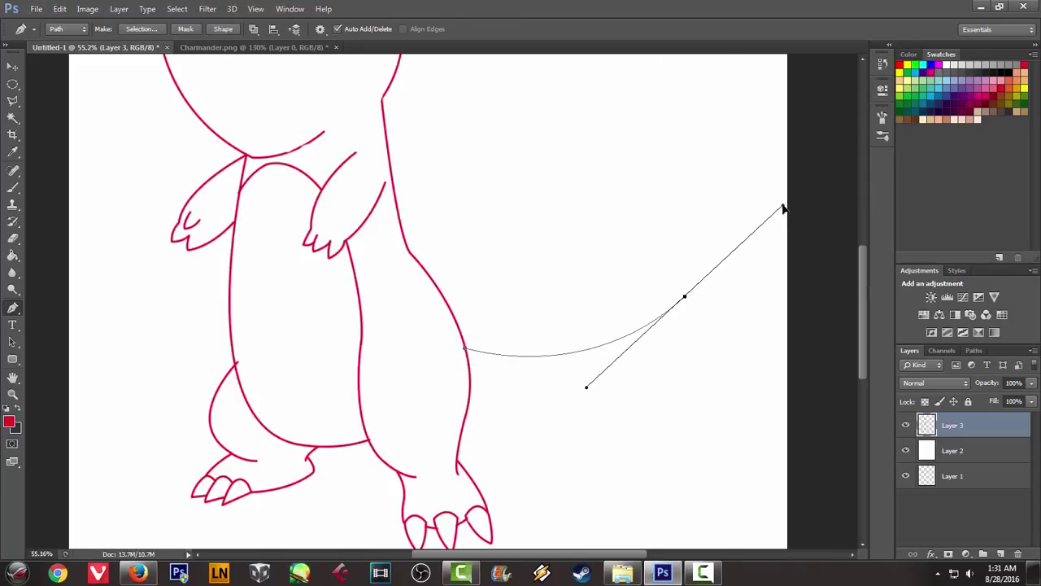
{"action": "left_click", "coordinate": [685, 298], "text": "alt"}
{"action": "right_click", "coordinate": [705, 350]}
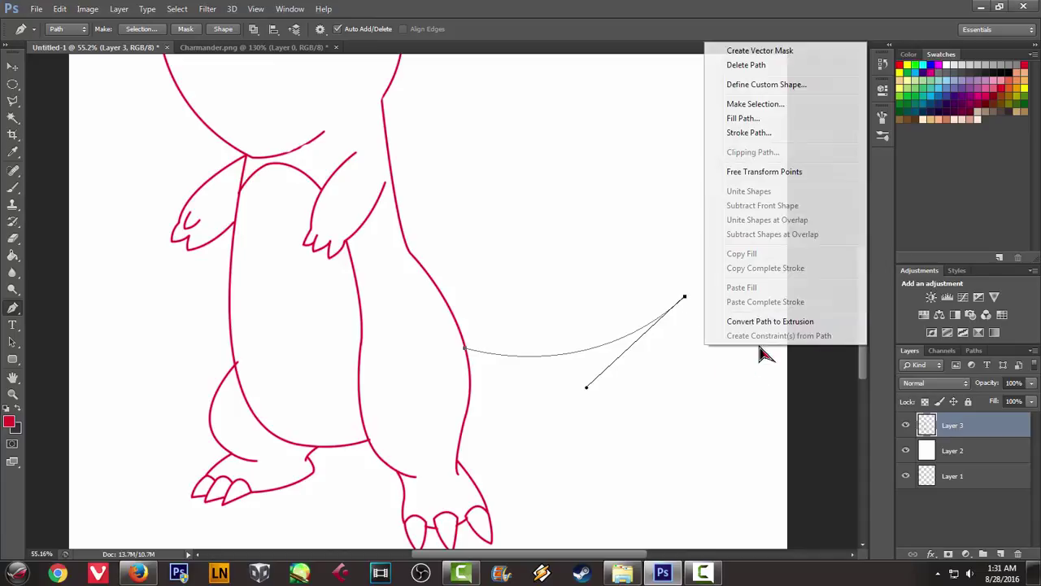
{"action": "left_click", "coordinate": [755, 132]}
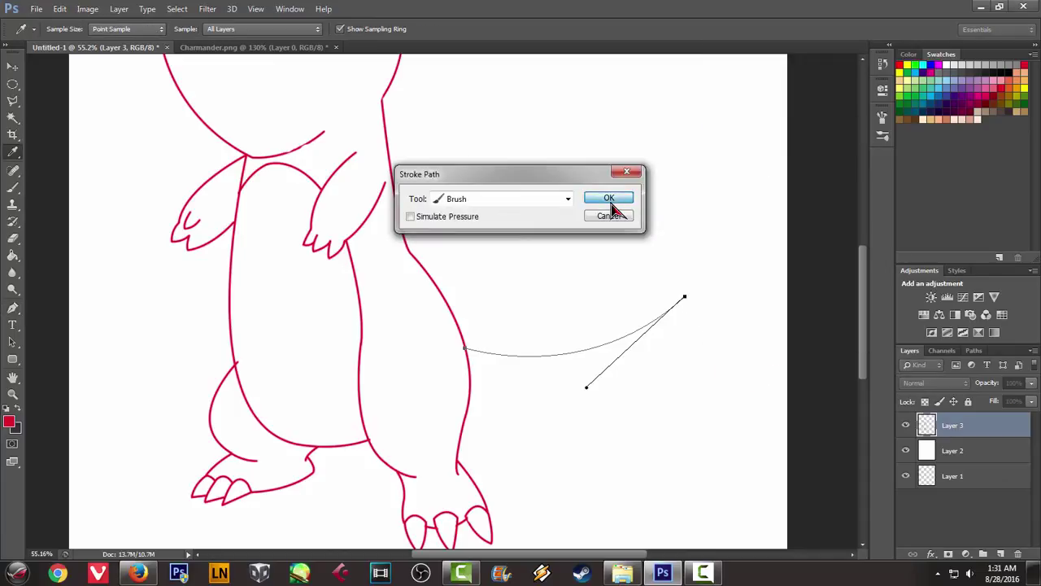
{"action": "left_click", "coordinate": [608, 200]}
{"action": "right_click", "coordinate": [614, 196]}
{"action": "left_click", "coordinate": [627, 205]}
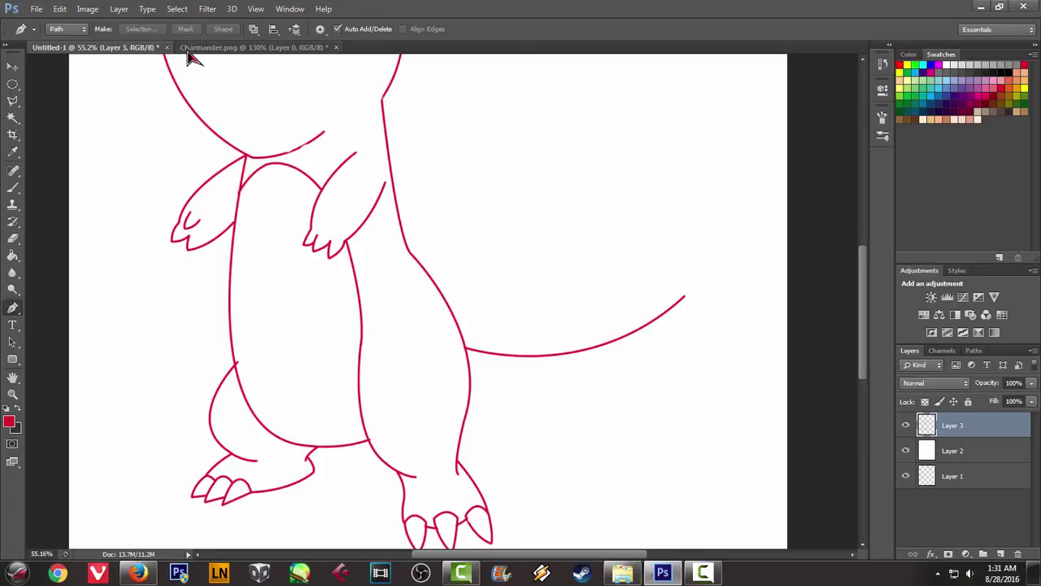
Stroke the lower tail curve from the leg up to meet the tail tip
{"action": "left_click", "coordinate": [195, 47]}
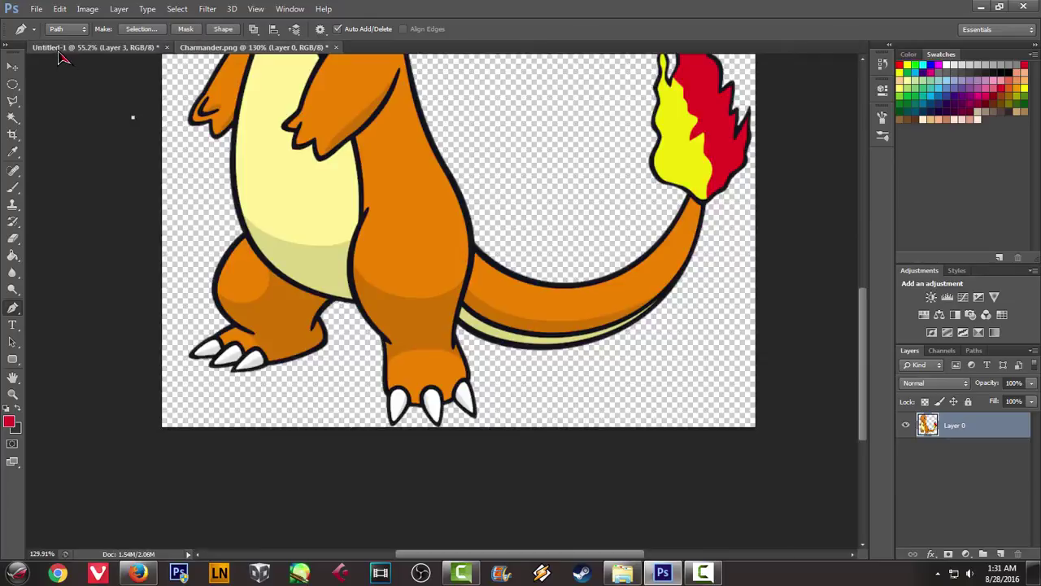
{"action": "left_click", "coordinate": [69, 47]}
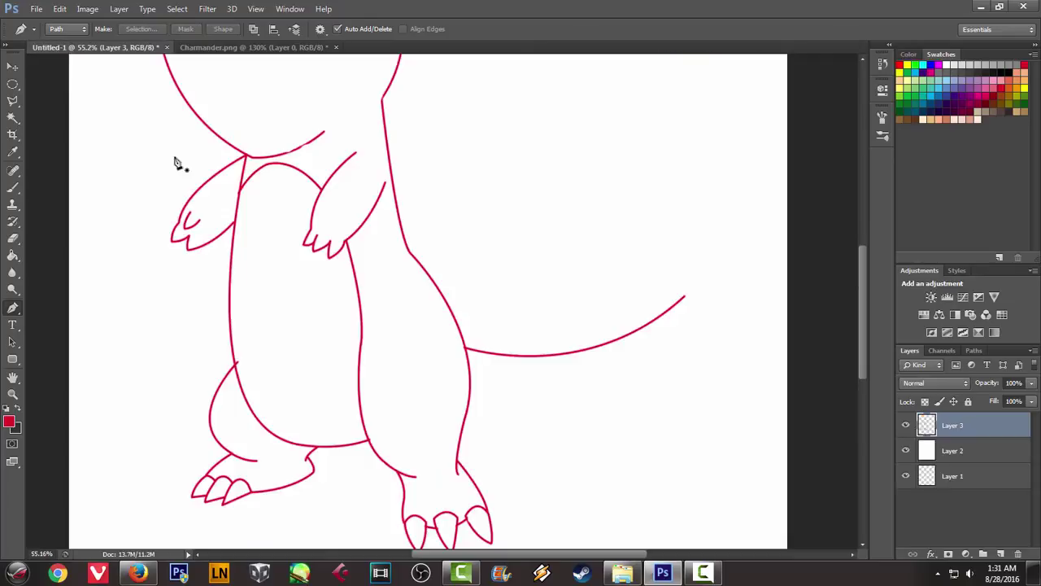
{"action": "left_click", "coordinate": [465, 417]}
{"action": "left_click_drag", "start_coordinate": [692, 306], "coordinate": [763, 159]}
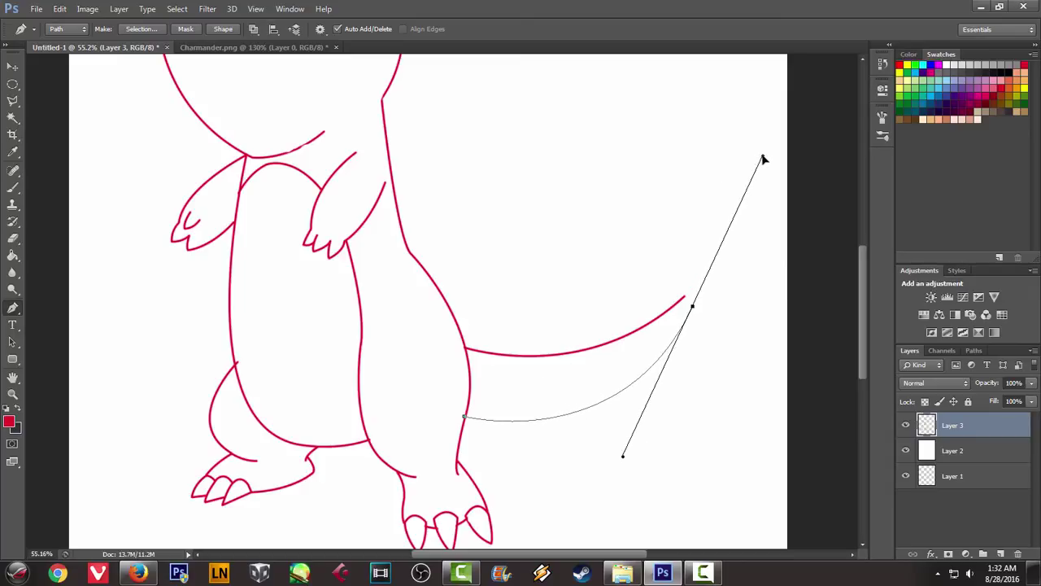
{"action": "right_click", "coordinate": [686, 186]}
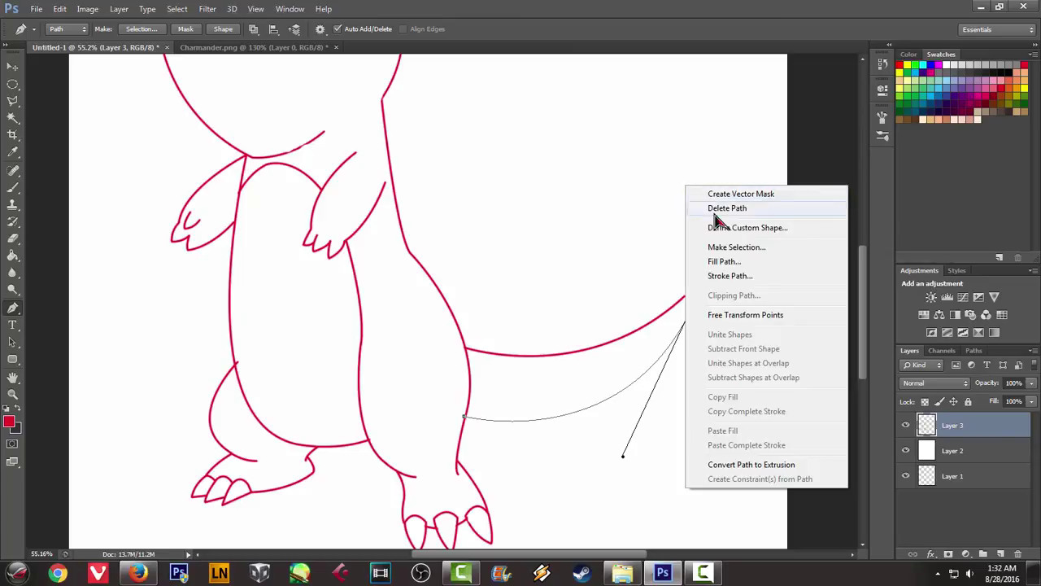
{"action": "left_click", "coordinate": [726, 277]}
{"action": "left_click", "coordinate": [623, 200]}
{"action": "key", "text": "p"}
{"action": "right_click", "coordinate": [655, 148]}
{"action": "left_click", "coordinate": [671, 167]}
{"action": "scroll", "coordinate": [413, 242], "scroll_direction": "down", "scroll_amount": 3}
{"action": "scroll", "coordinate": [458, 233], "scroll_direction": "down", "scroll_amount": 2}
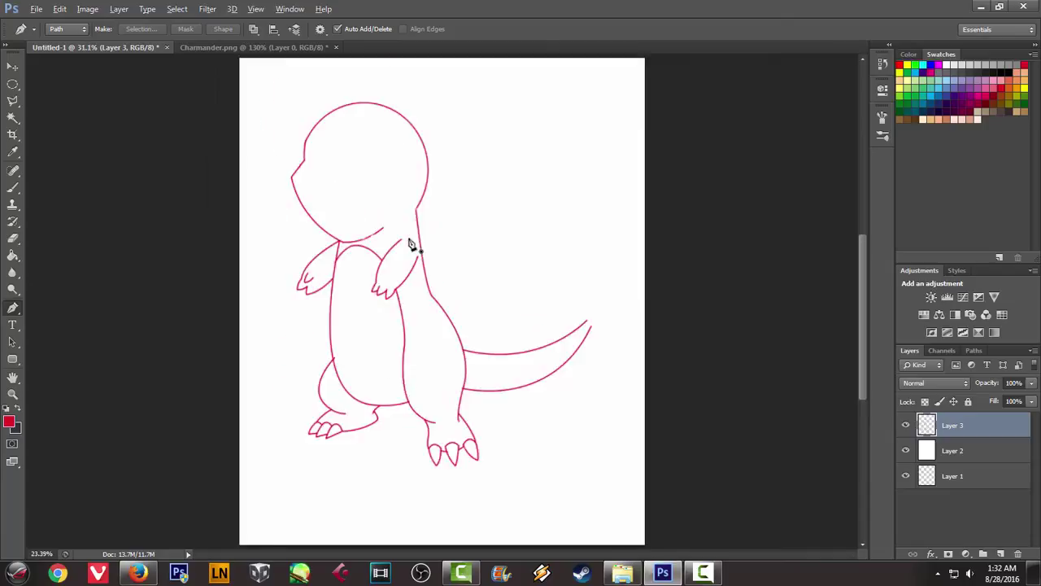
{"action": "left_click", "coordinate": [244, 48]}
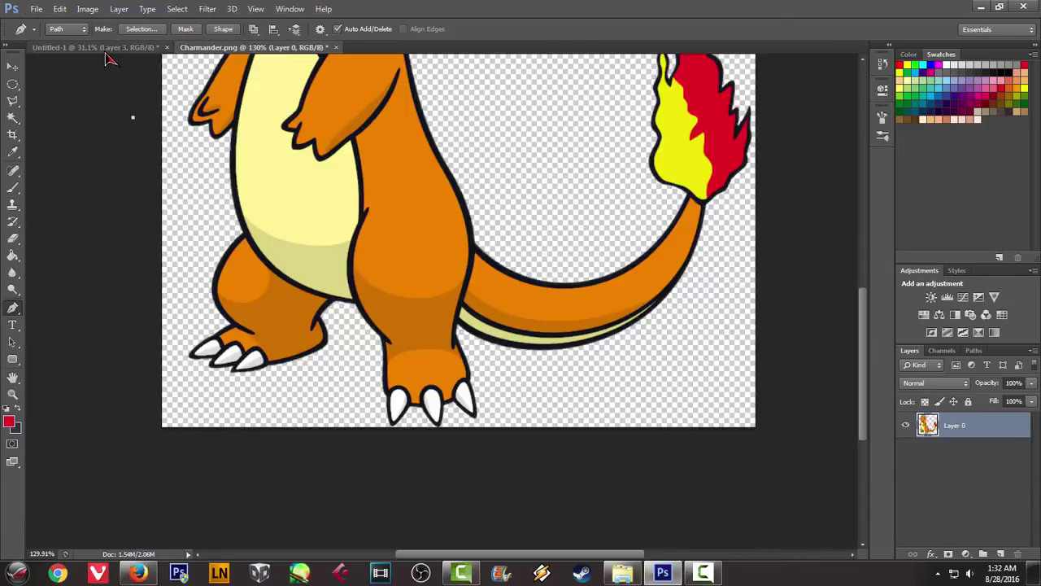
Zoom in on the reference's tail flame, then return to the Untitled-1 sketch
{"action": "scroll", "coordinate": [488, 93], "scroll_direction": "up", "scroll_amount": 2}
{"action": "scroll", "coordinate": [623, 107], "scroll_direction": "up", "scroll_amount": 2}
{"action": "scroll", "coordinate": [635, 114], "scroll_direction": "up", "scroll_amount": 2}
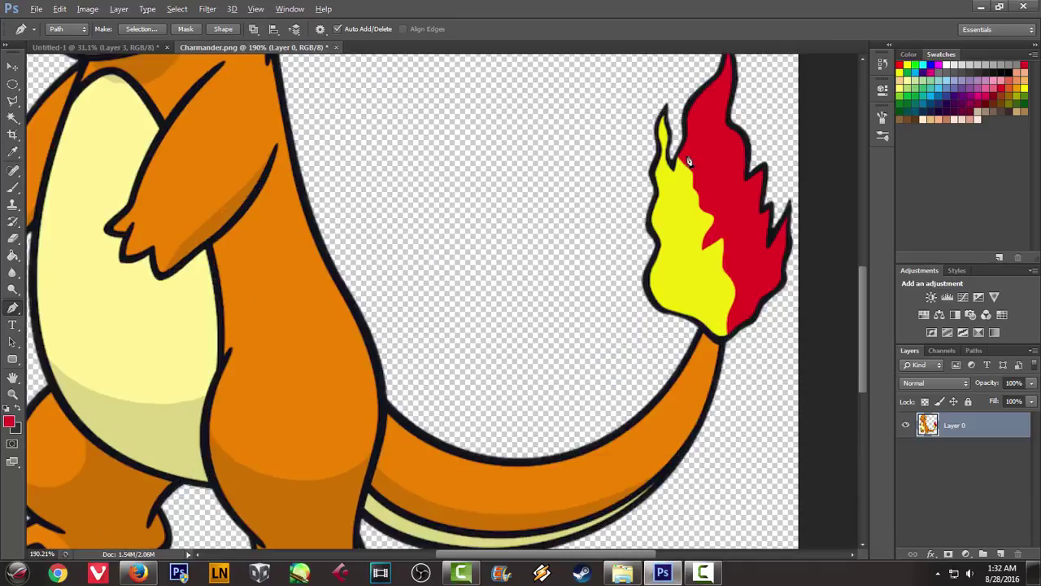
{"action": "scroll", "coordinate": [698, 163], "scroll_direction": "up", "scroll_amount": 1}
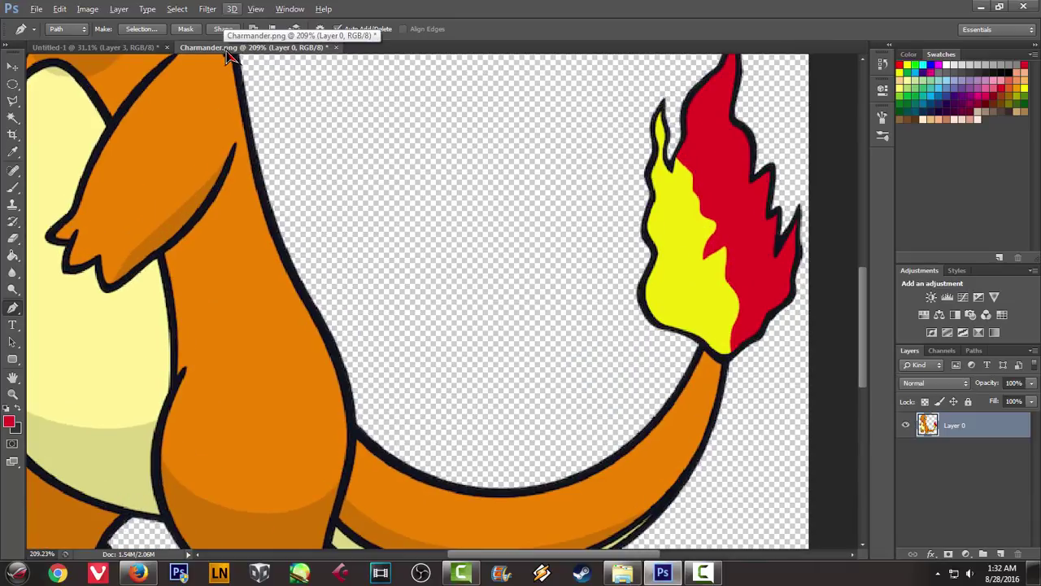
{"action": "scroll", "coordinate": [423, 118], "scroll_direction": "up", "scroll_amount": 2}
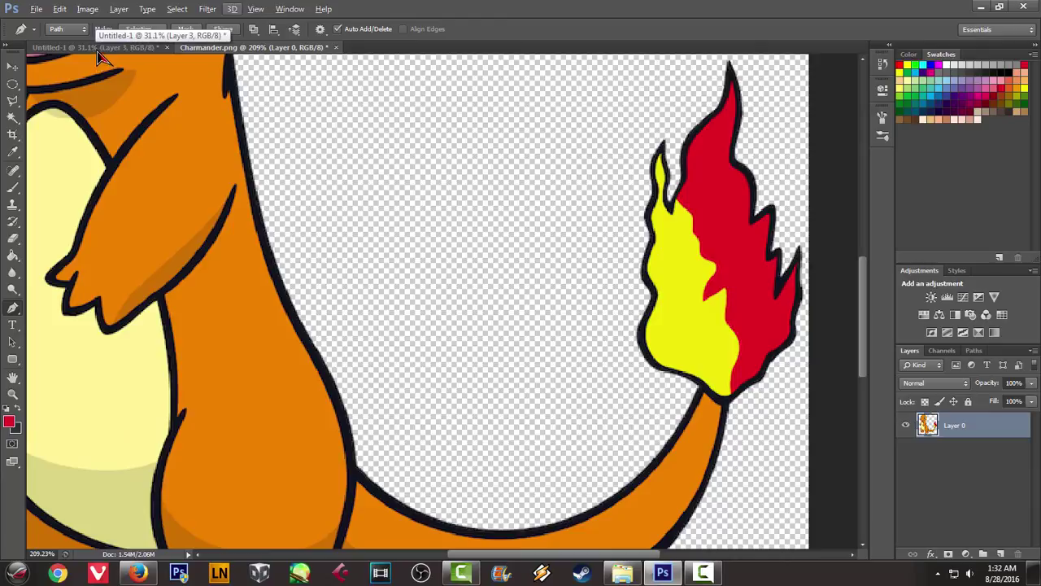
{"action": "left_click", "coordinate": [97, 49]}
{"action": "scroll", "coordinate": [561, 236], "scroll_direction": "up", "scroll_amount": 2}
{"action": "scroll", "coordinate": [606, 272], "scroll_direction": "up", "scroll_amount": 2}
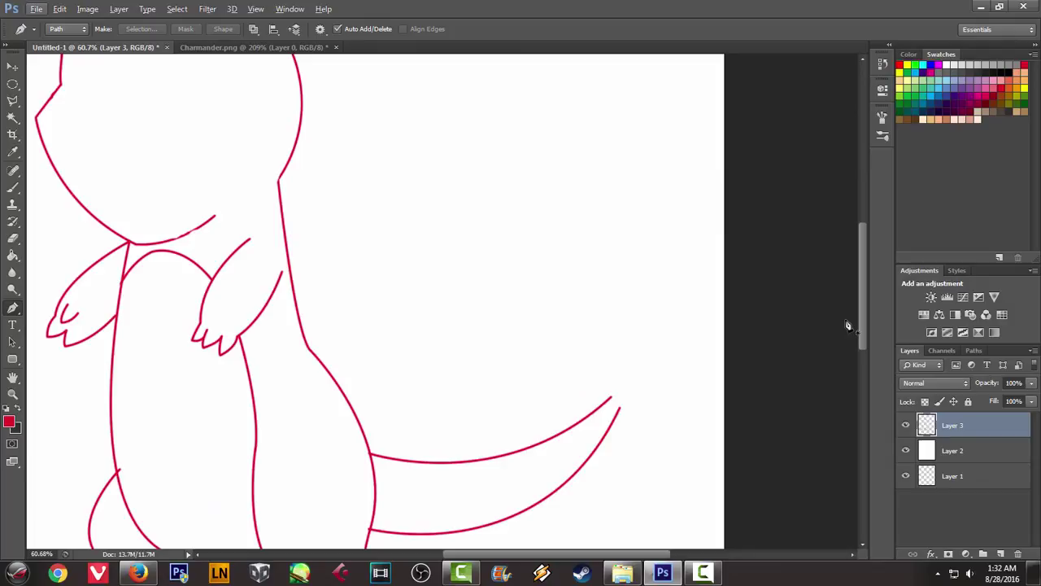
Create a new Layer 4 for the flame and compare with the reference
{"action": "key", "text": "ctrl+shift+n"}
{"action": "key", "text": "Return"}
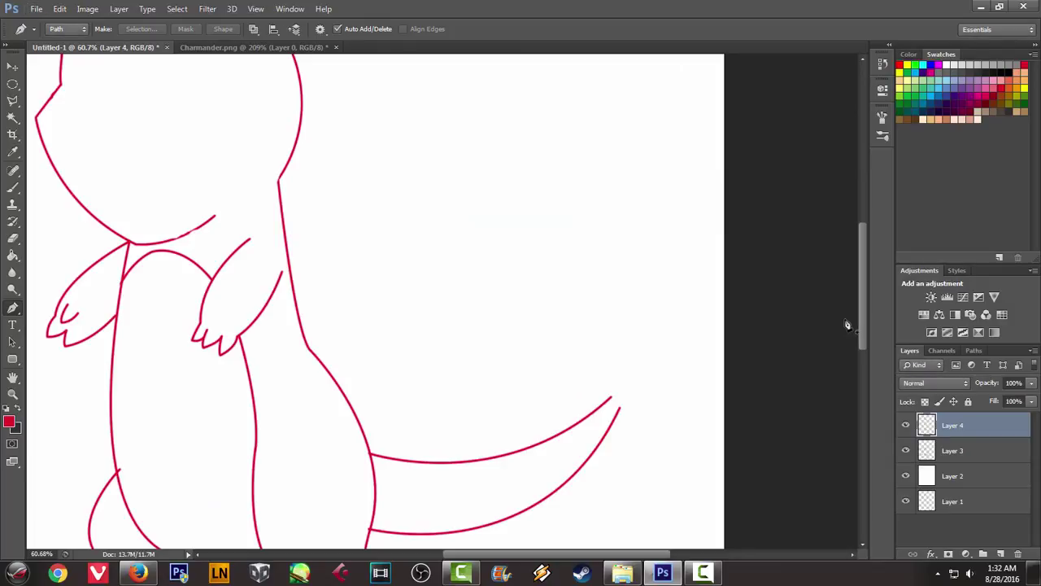
{"action": "scroll", "coordinate": [661, 293], "scroll_direction": "up", "scroll_amount": 1}
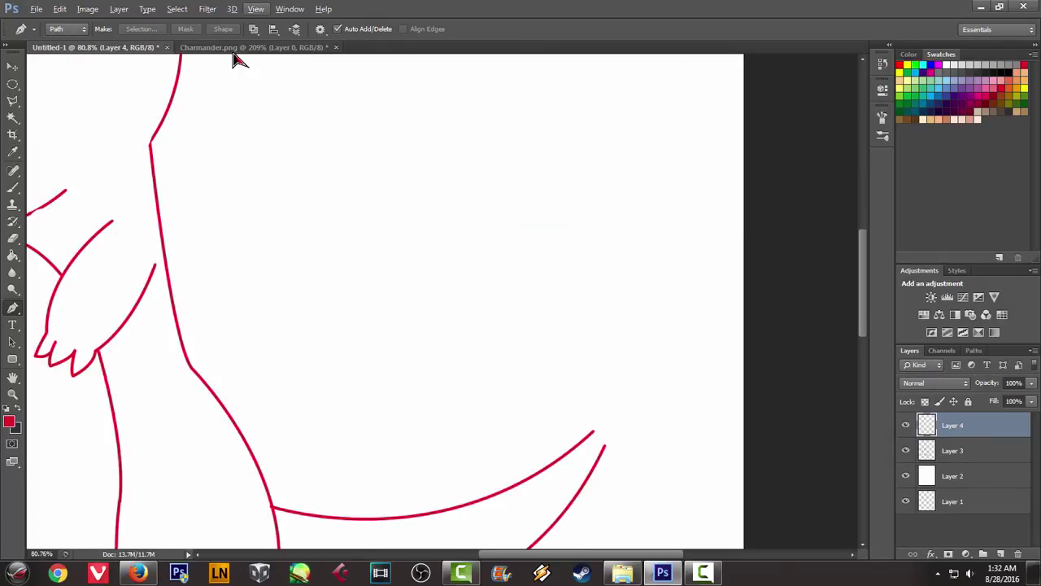
{"action": "left_click", "coordinate": [244, 47]}
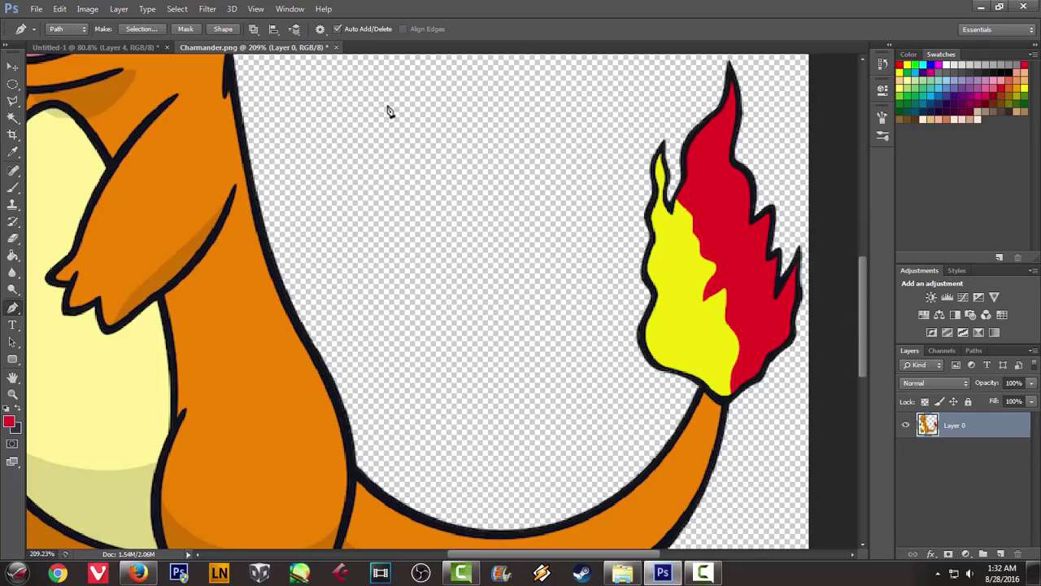
{"action": "left_click", "coordinate": [143, 47]}
Trace the flame's left edge with pen anchors up to its top point
{"action": "left_click", "coordinate": [523, 263]}
{"action": "left_click", "coordinate": [531, 255]}
{"action": "left_click_drag", "start_coordinate": [545, 208], "coordinate": [570, 193]}
{"action": "left_click", "coordinate": [544, 208], "text": "alt"}
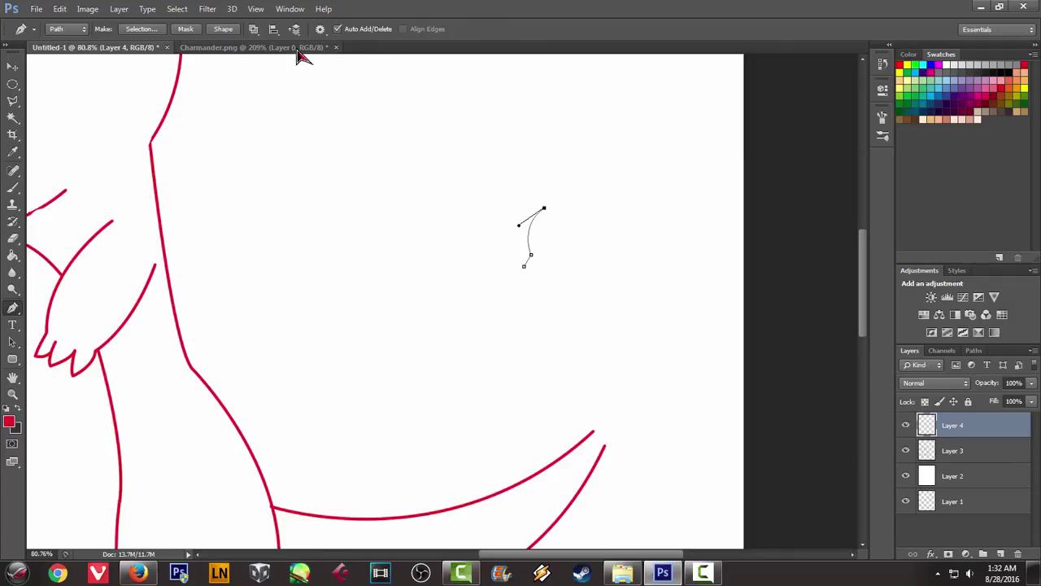
{"action": "left_click", "coordinate": [318, 49]}
{"action": "left_click", "coordinate": [92, 49]}
{"action": "left_click_drag", "start_coordinate": [550, 167], "coordinate": [546, 155]}
{"action": "left_click", "coordinate": [279, 49]}
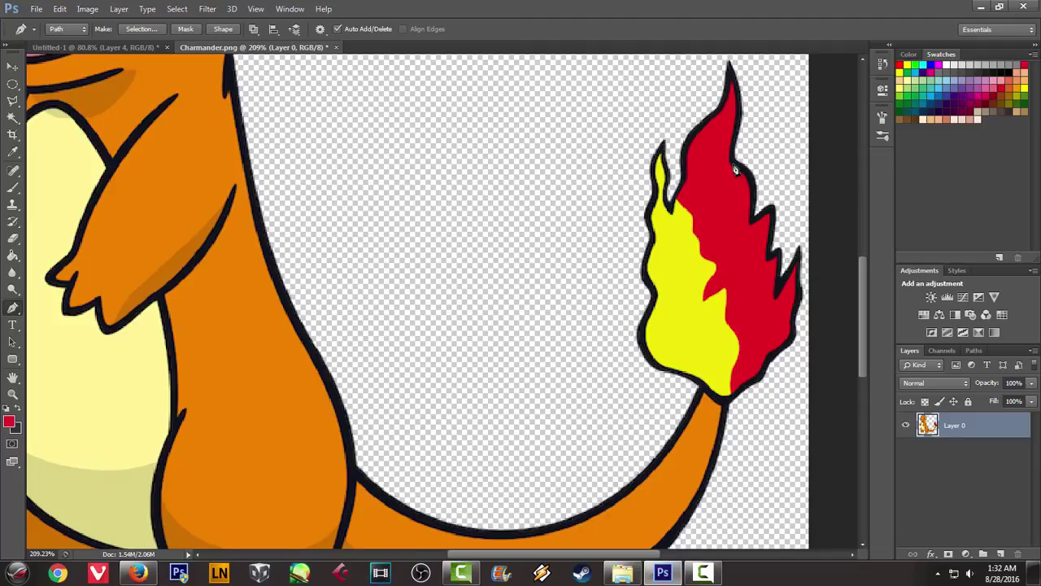
{"action": "left_click", "coordinate": [74, 47]}
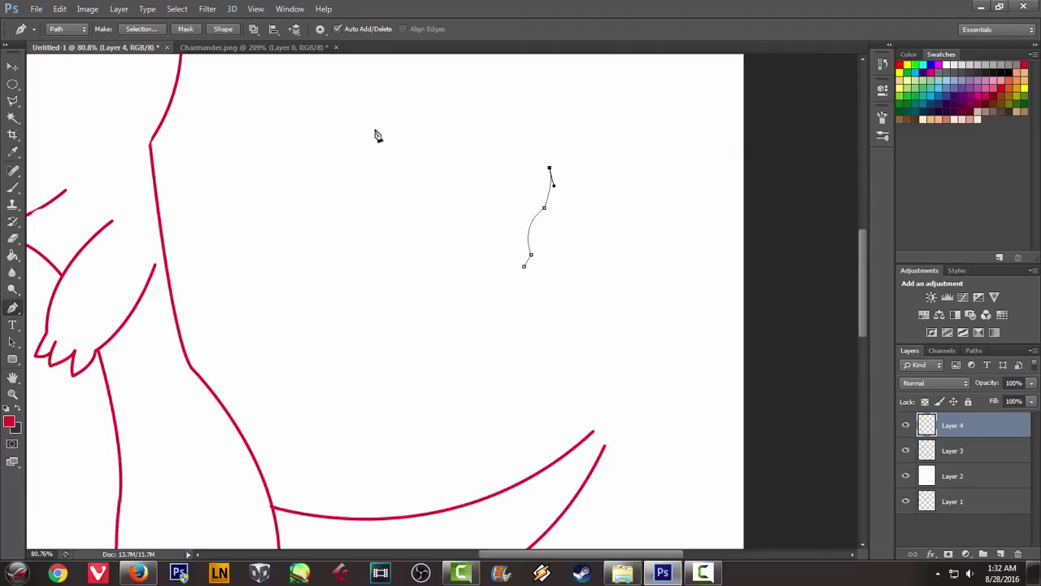
Continue the flame path down its right edge, redoing one sharp point as a curve
{"action": "left_click_drag", "start_coordinate": [564, 236], "coordinate": [555, 257]}
{"action": "left_click", "coordinate": [281, 49]}
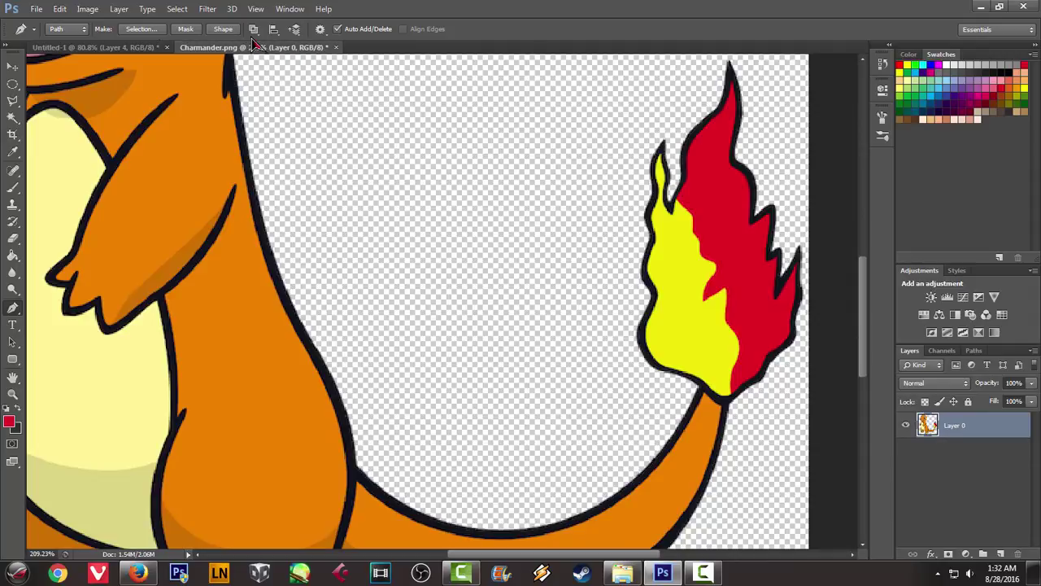
{"action": "left_click", "coordinate": [90, 48]}
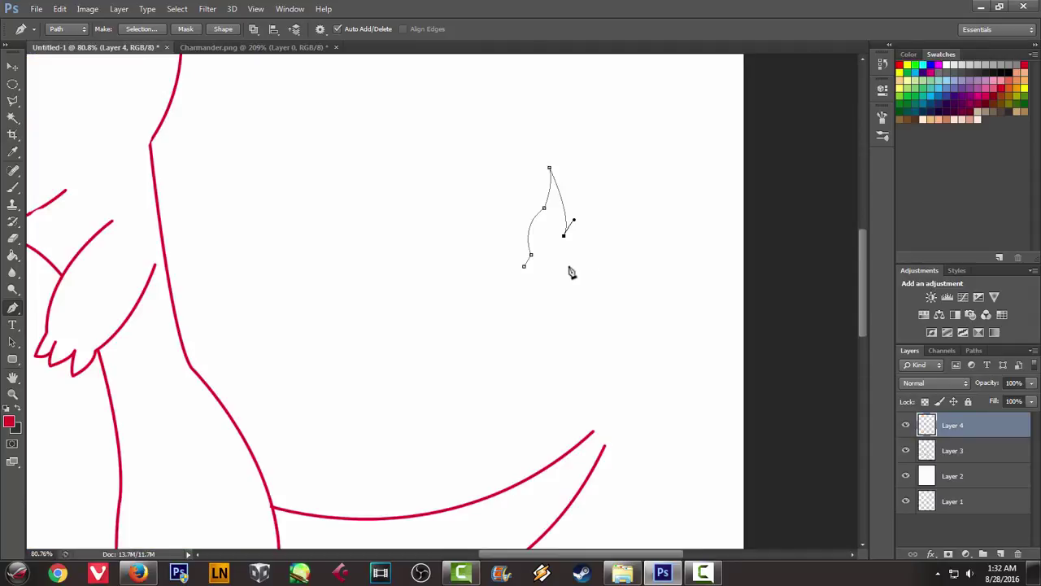
{"action": "left_click_drag", "start_coordinate": [578, 265], "coordinate": [571, 288]}
{"action": "left_click", "coordinate": [208, 49]}
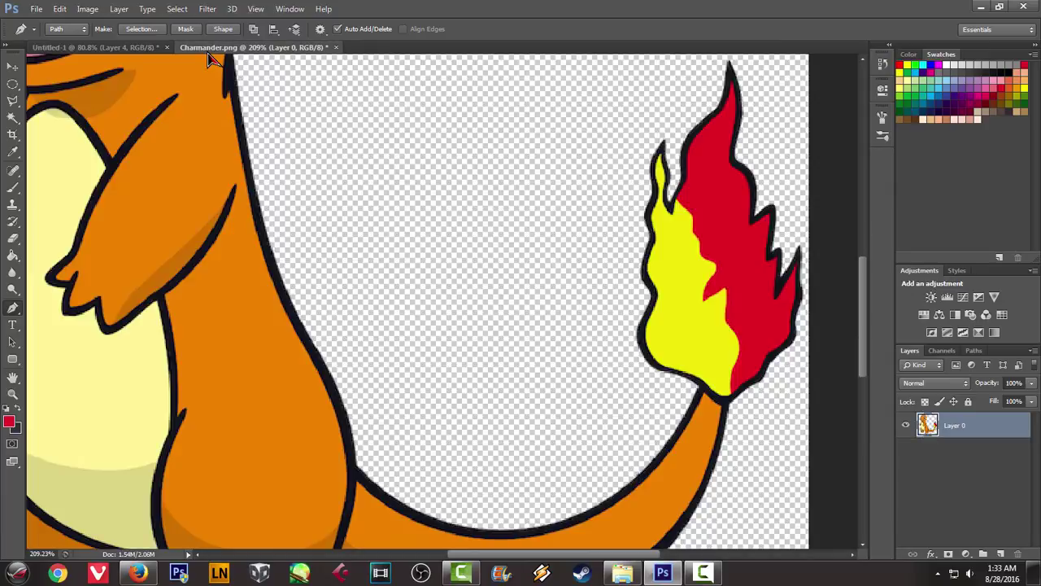
{"action": "left_click", "coordinate": [94, 49]}
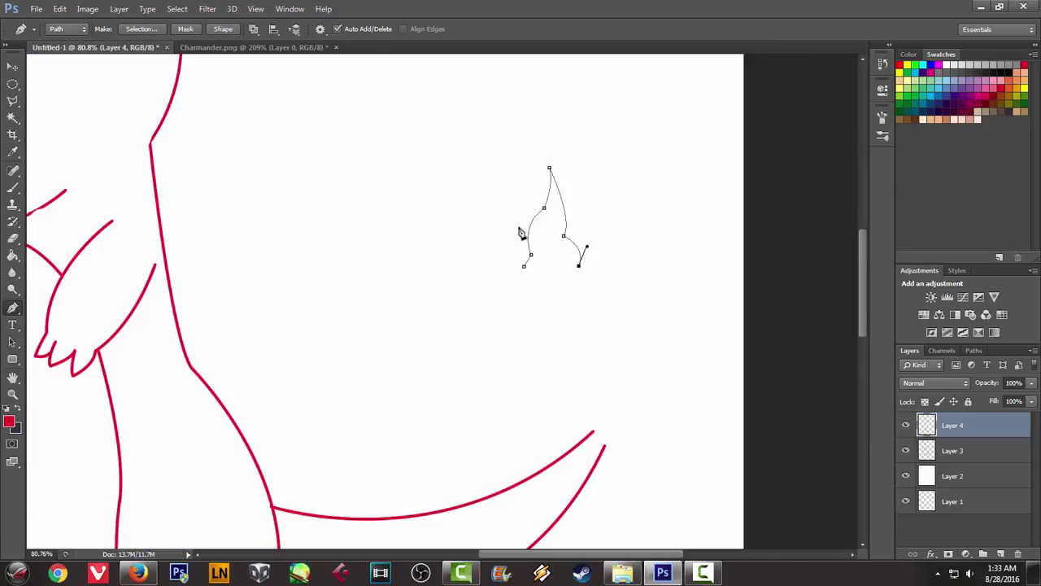
{"action": "left_click", "coordinate": [591, 296]}
{"action": "key", "text": "ctrl+z"}
{"action": "left_click_drag", "start_coordinate": [597, 320], "coordinate": [595, 327]}
Add further zigzag anchors to the flame path while checking the reference
{"action": "left_click", "coordinate": [253, 48]}
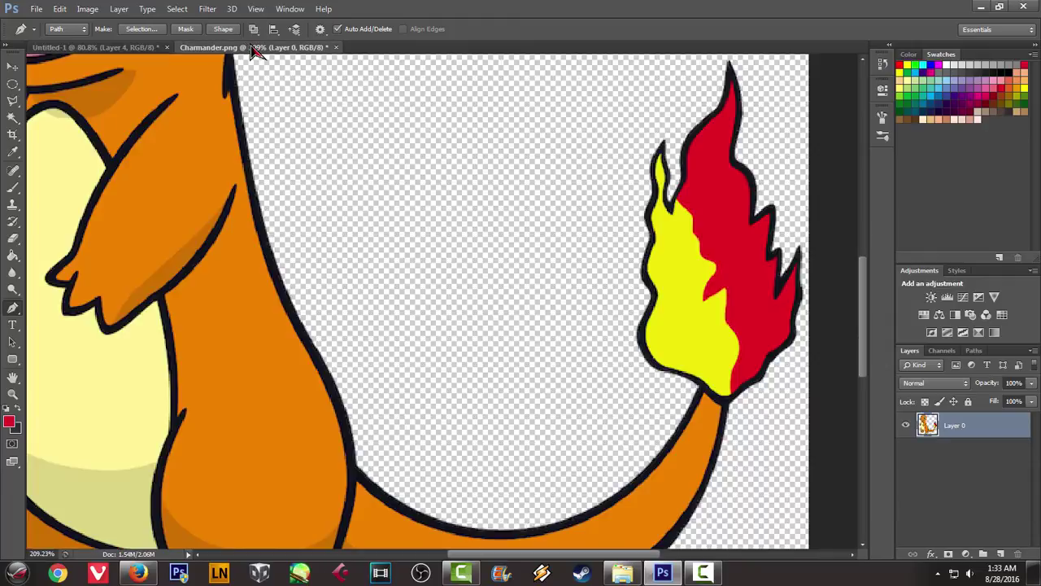
{"action": "left_click", "coordinate": [114, 49]}
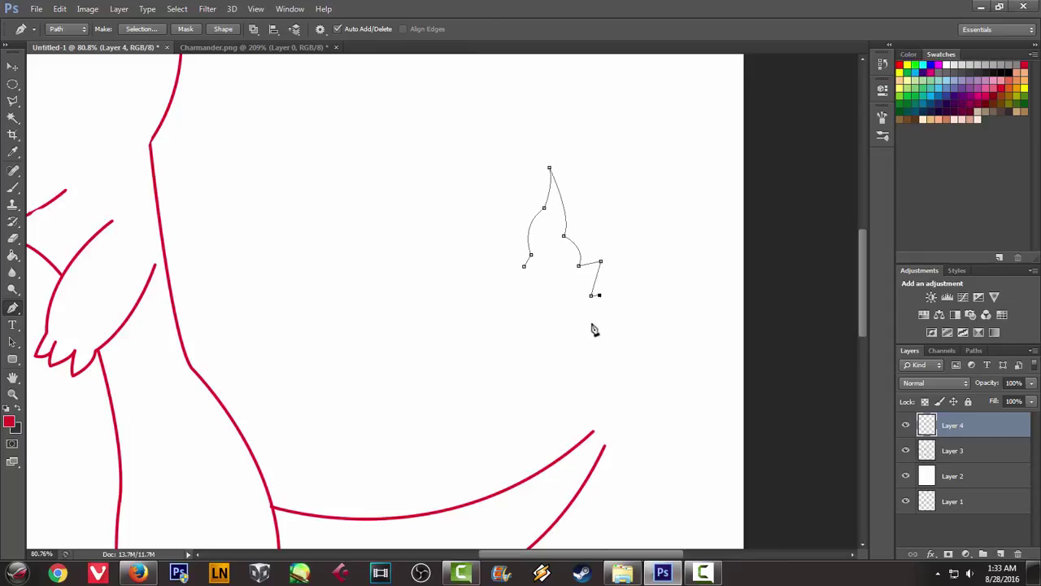
{"action": "left_click", "coordinate": [594, 327]}
{"action": "left_click", "coordinate": [624, 302]}
{"action": "key", "text": "Delete"}
{"action": "key", "text": "Delete"}
{"action": "key", "text": "ctrl+Tab"}
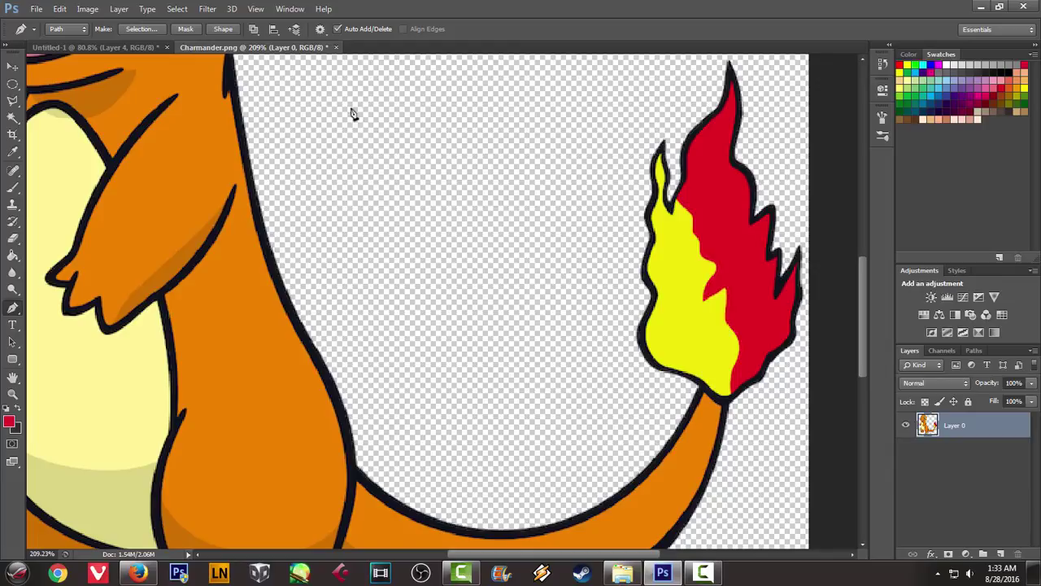
{"action": "left_click", "coordinate": [93, 49]}
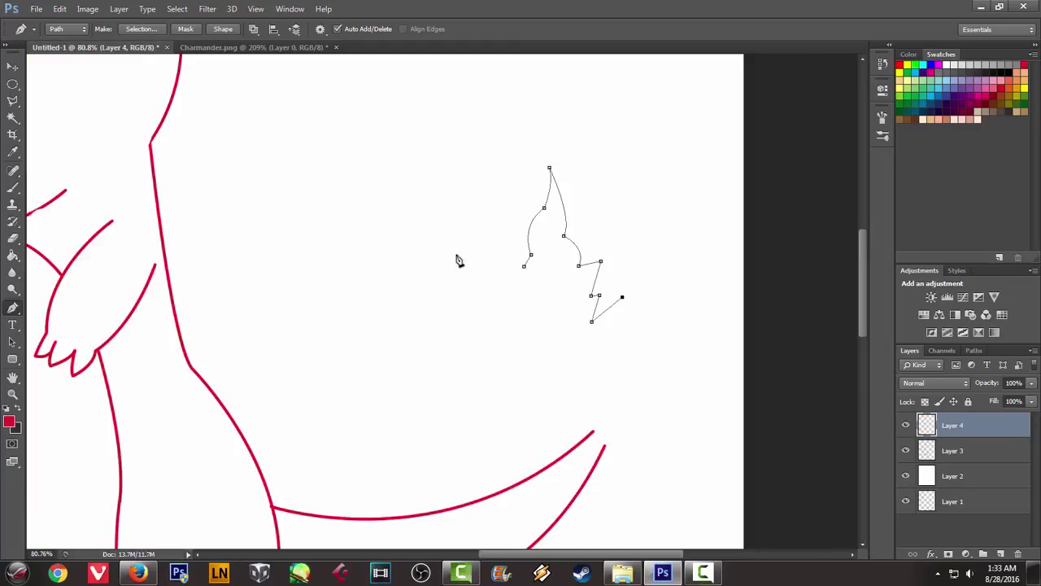
Add anchor points down the flame's right edge, checking the reference shape
{"action": "left_click", "coordinate": [621, 317]}
{"action": "left_click", "coordinate": [612, 325]}
{"action": "left_click", "coordinate": [610, 341]}
{"action": "left_click", "coordinate": [596, 352]}
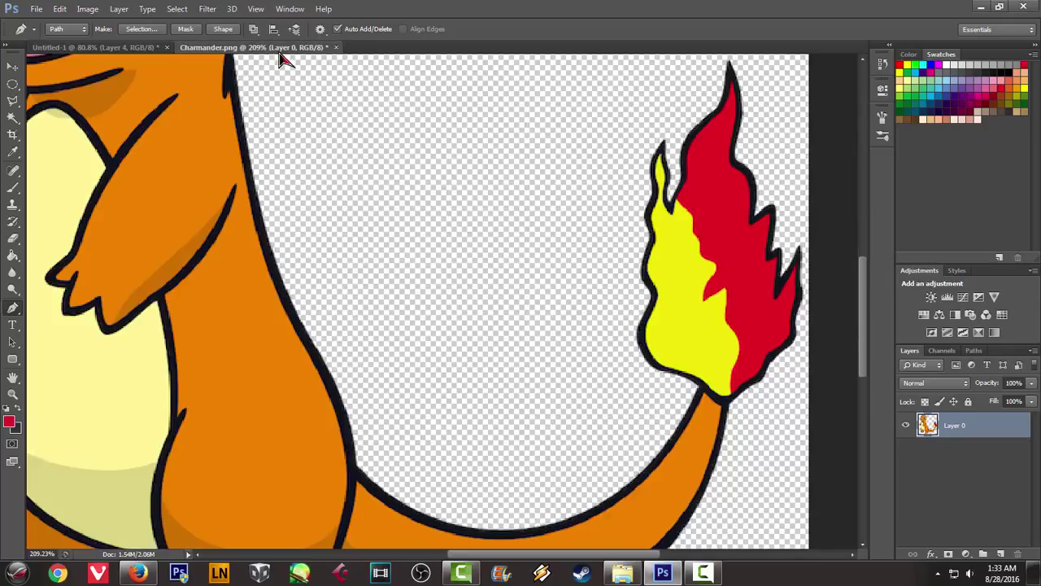
{"action": "left_click", "coordinate": [282, 48]}
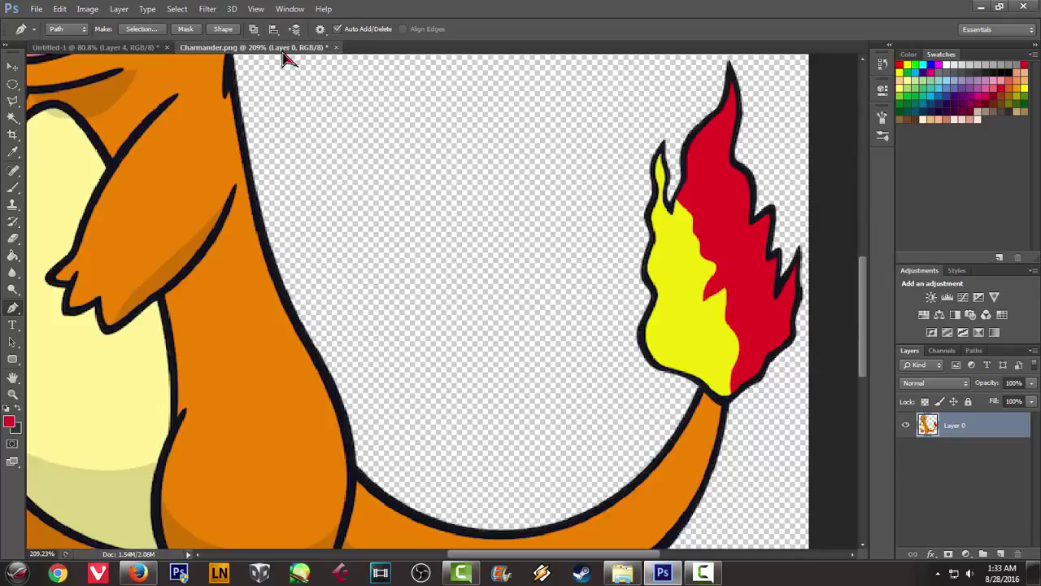
{"action": "left_click", "coordinate": [138, 49]}
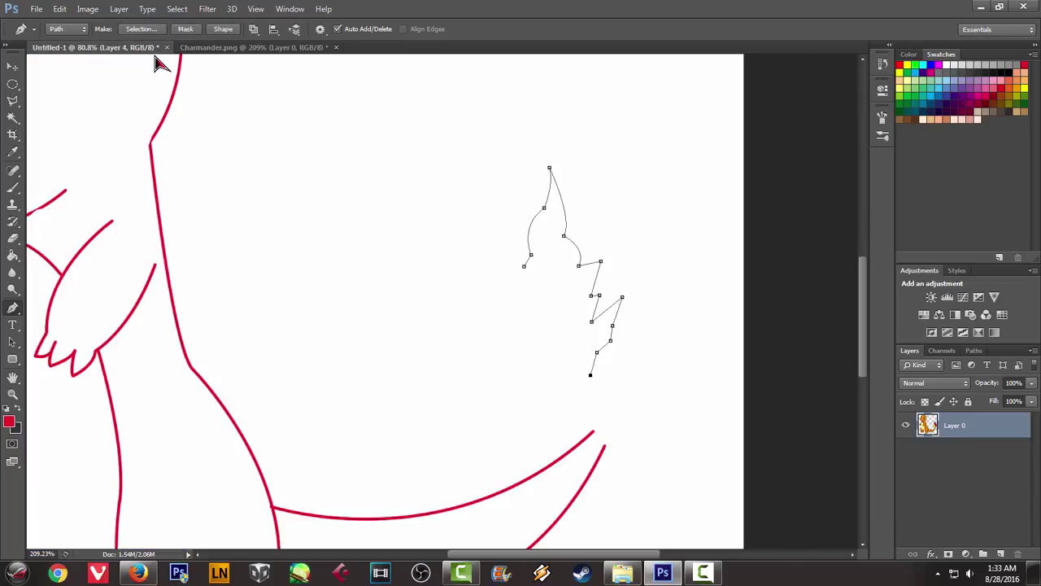
Extend the path to the flame's lower right and curve it around the bottom
{"action": "left_click", "coordinate": [603, 361]}
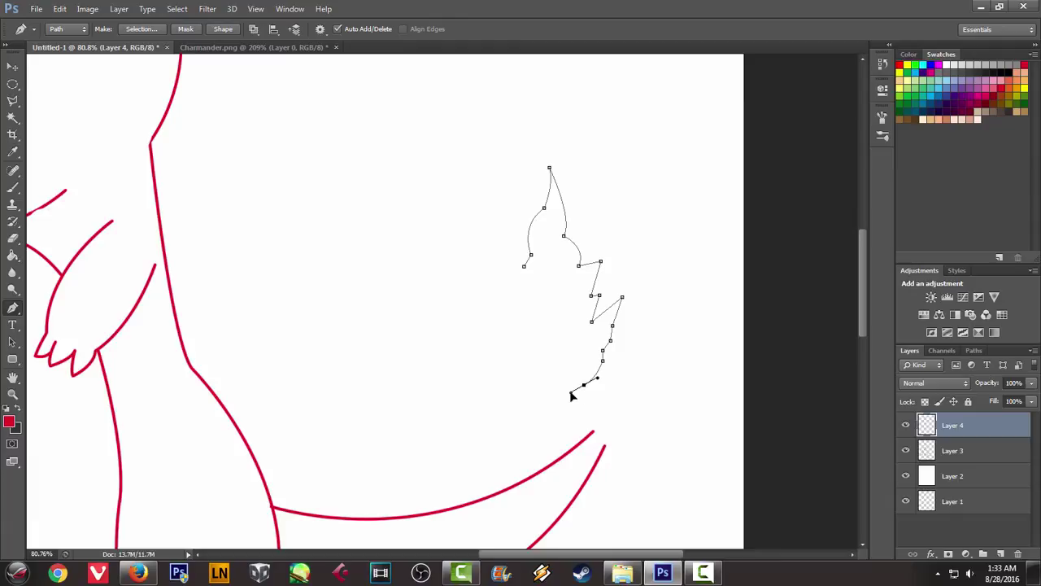
{"action": "left_click", "coordinate": [262, 49]}
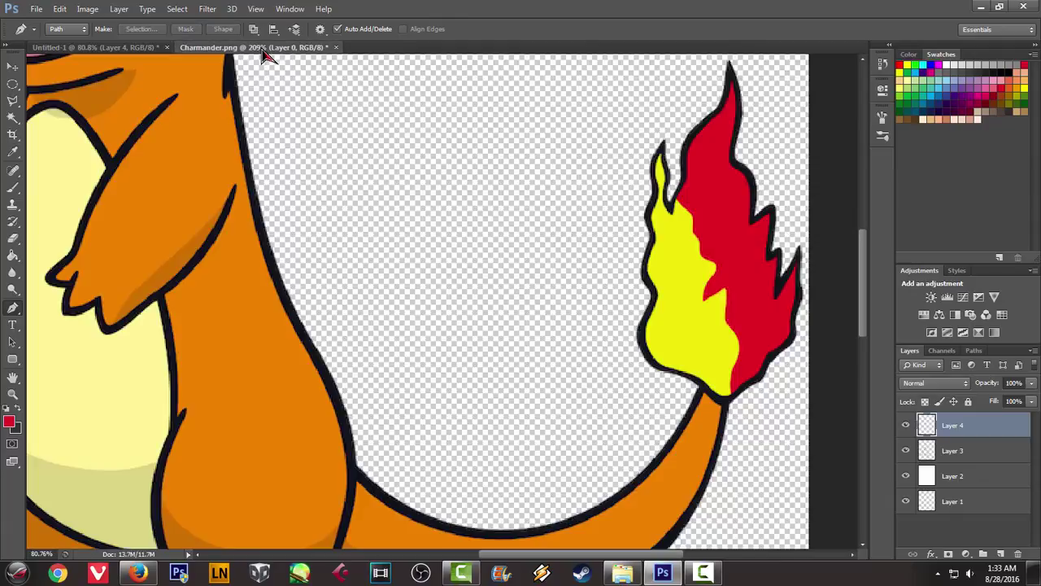
{"action": "left_click", "coordinate": [124, 46]}
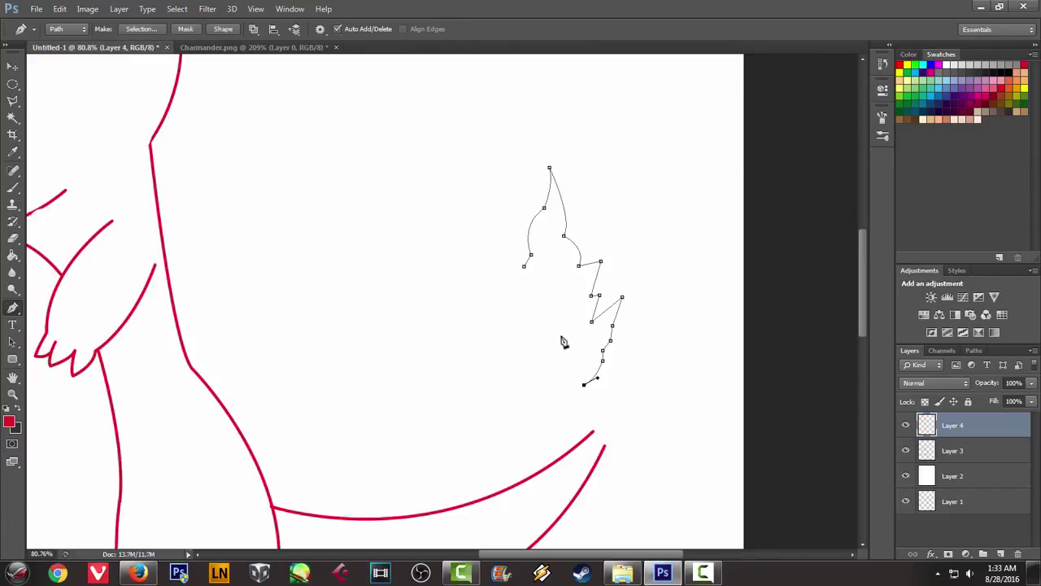
{"action": "left_click_drag", "start_coordinate": [558, 416], "coordinate": [547, 424]}
{"action": "left_click", "coordinate": [269, 47]}
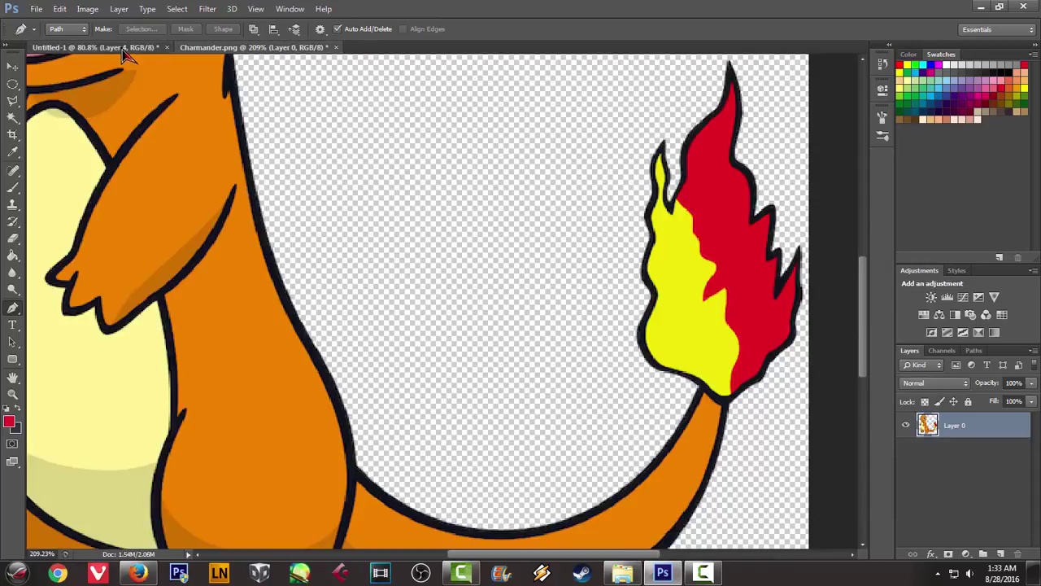
{"action": "left_click", "coordinate": [122, 47]}
{"action": "left_click_drag", "start_coordinate": [541, 397], "coordinate": [541, 381]}
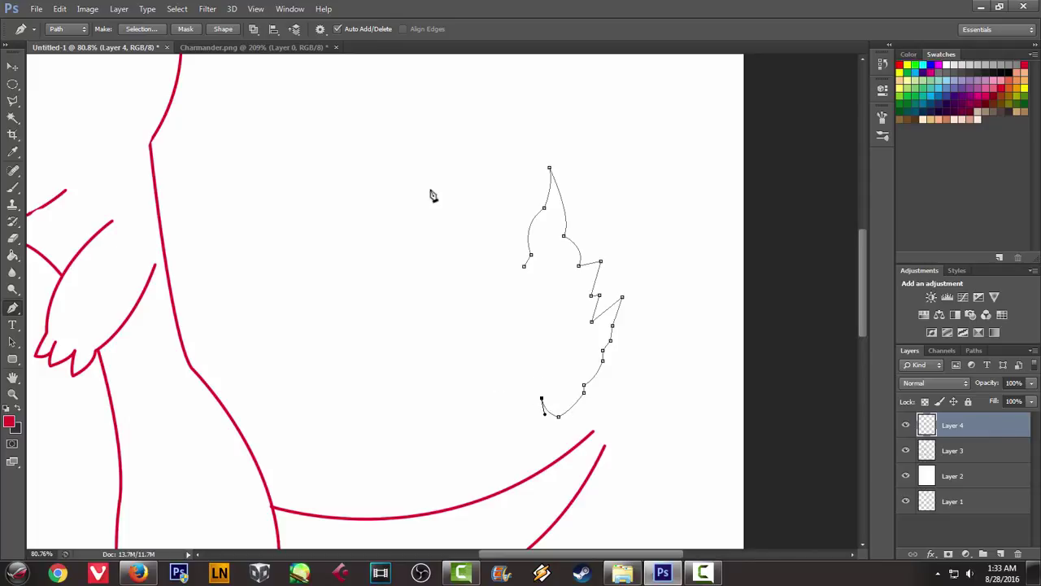
{"action": "key", "text": "Return"}
{"action": "left_click", "coordinate": [240, 49]}
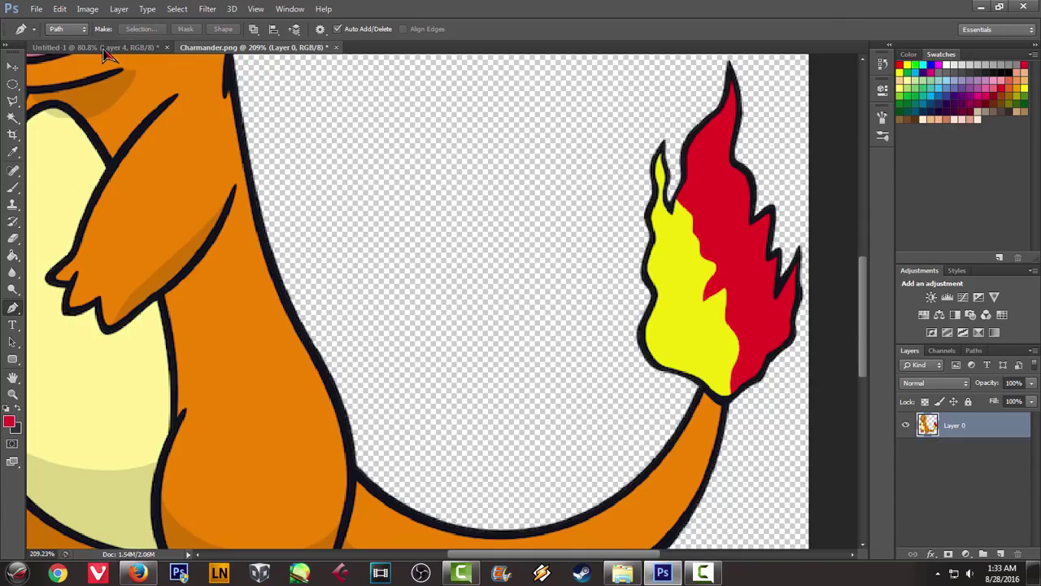
{"action": "left_click", "coordinate": [122, 47]}
Curve the outline toward the lower left, undoing a misplaced point and sharpening the bottom corner
{"action": "left_click_drag", "start_coordinate": [508, 384], "coordinate": [499, 382]}
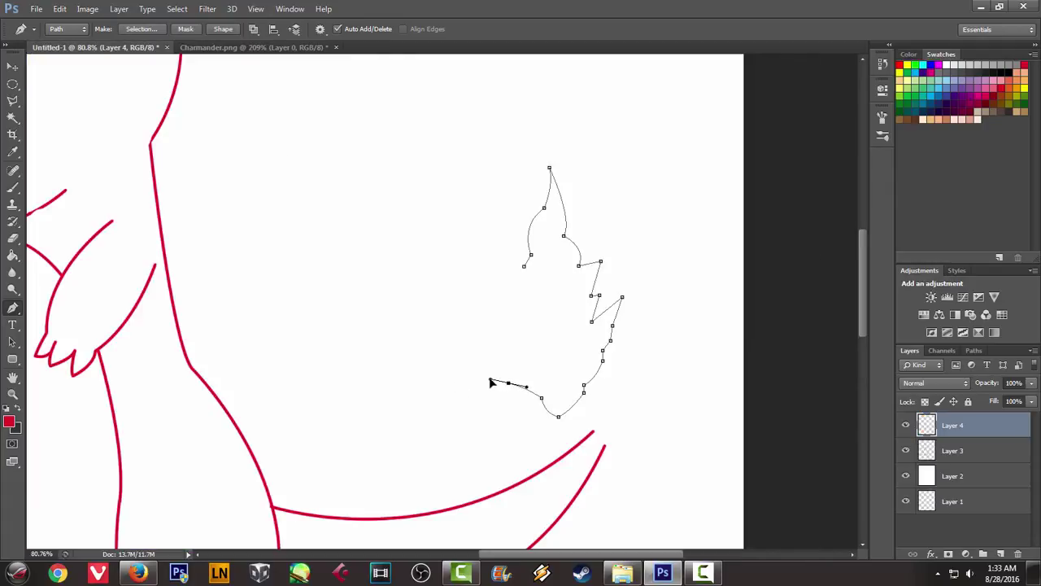
{"action": "left_click", "coordinate": [228, 48]}
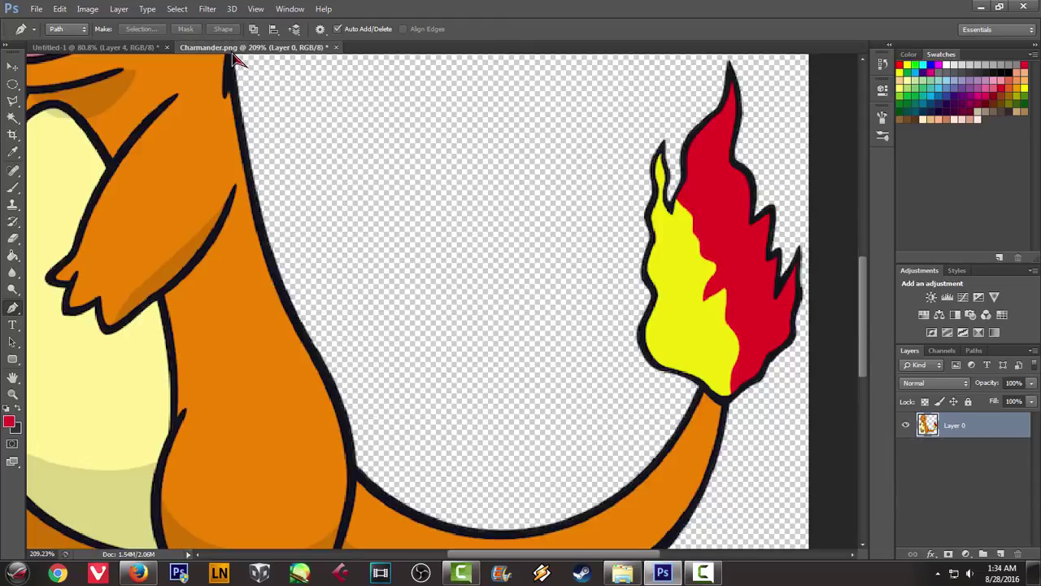
{"action": "left_click", "coordinate": [114, 47]}
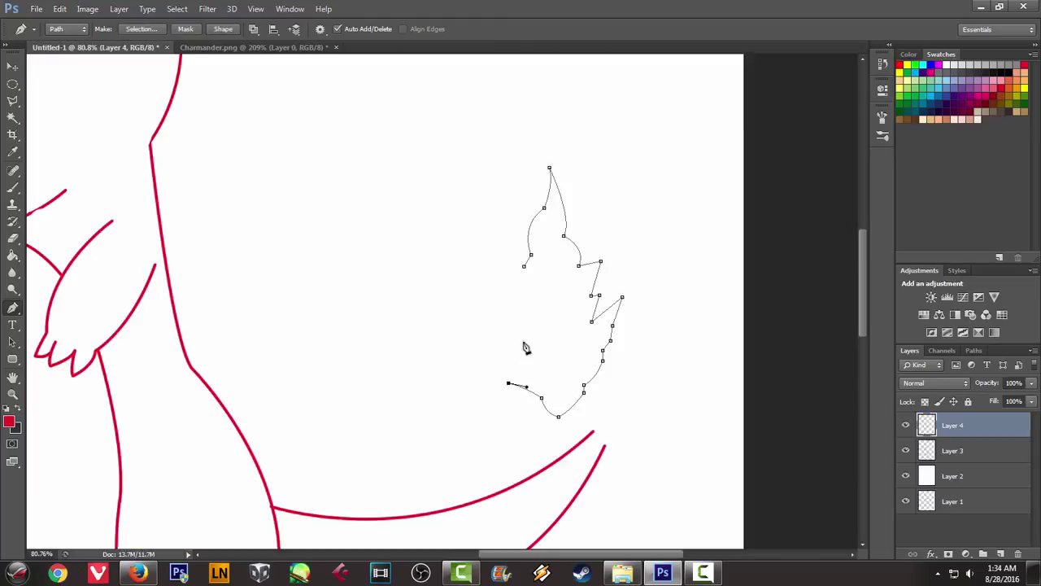
{"action": "mouse_move", "coordinate": [494, 342]}
{"action": "left_mouse_down"}
{"action": "mouse_move", "coordinate": [499, 317]}
{"action": "mouse_move", "coordinate": [529, 317]}
{"action": "left_mouse_up"}
{"action": "key", "text": "ctrl+z"}
{"action": "key", "text": "ctrl+z"}
{"action": "key", "text": "ctrl+z"}
{"action": "left_click", "coordinate": [542, 398], "text": "alt"}
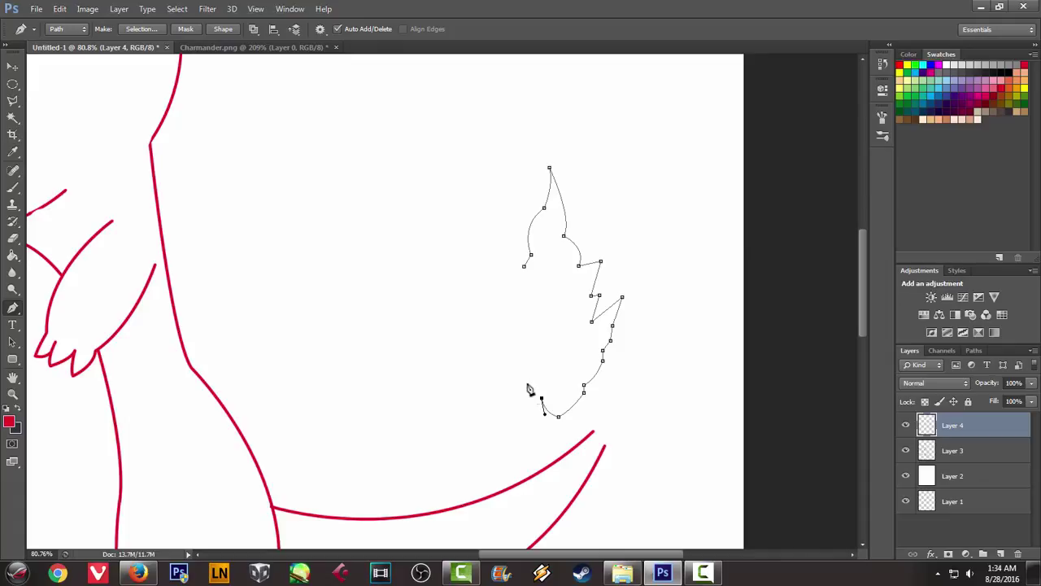
{"action": "left_click", "coordinate": [244, 48]}
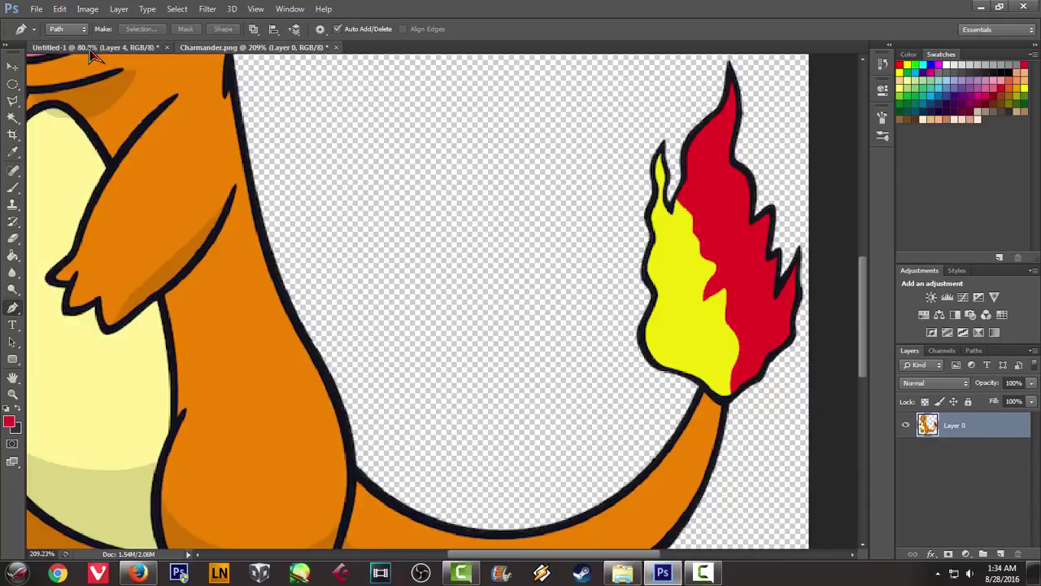
{"action": "left_click", "coordinate": [99, 47]}
Bring the path up the flame's left side to a sharp left lobe tip and back down
{"action": "left_click_drag", "start_coordinate": [525, 329], "coordinate": [541, 306]}
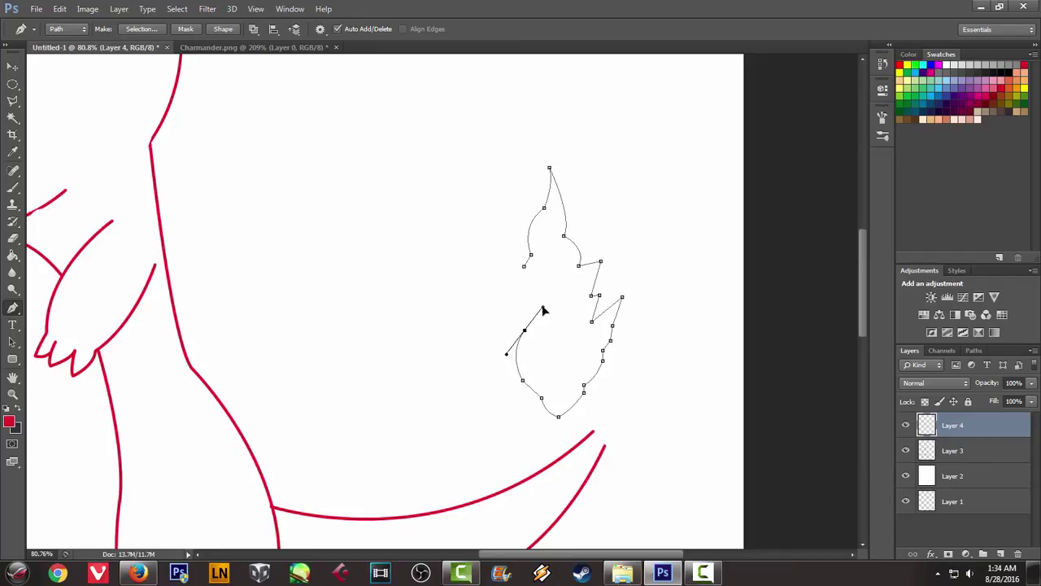
{"action": "left_click", "coordinate": [525, 330], "text": "alt"}
{"action": "left_click", "coordinate": [183, 49]}
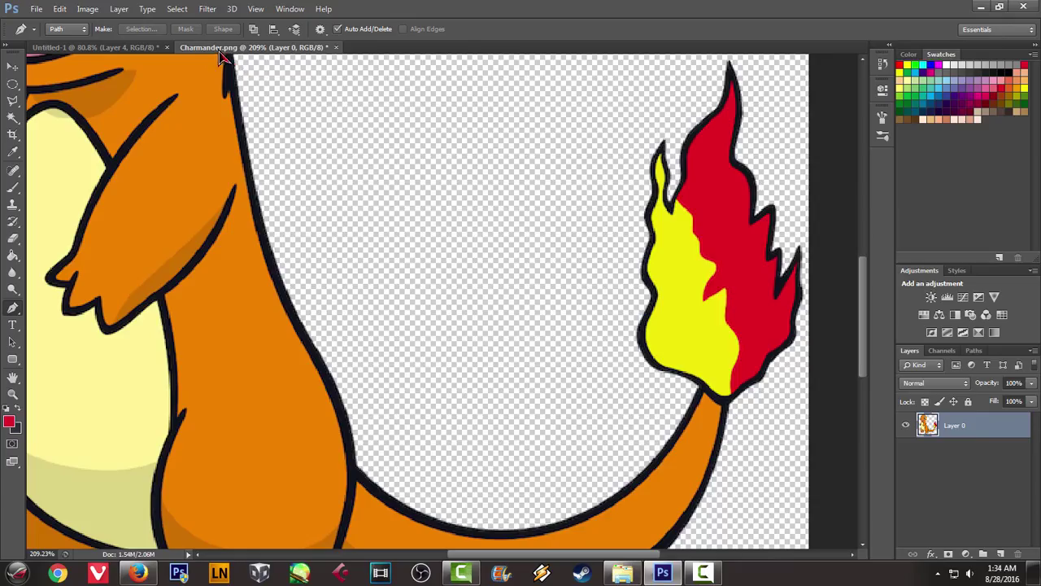
{"action": "left_click", "coordinate": [123, 51]}
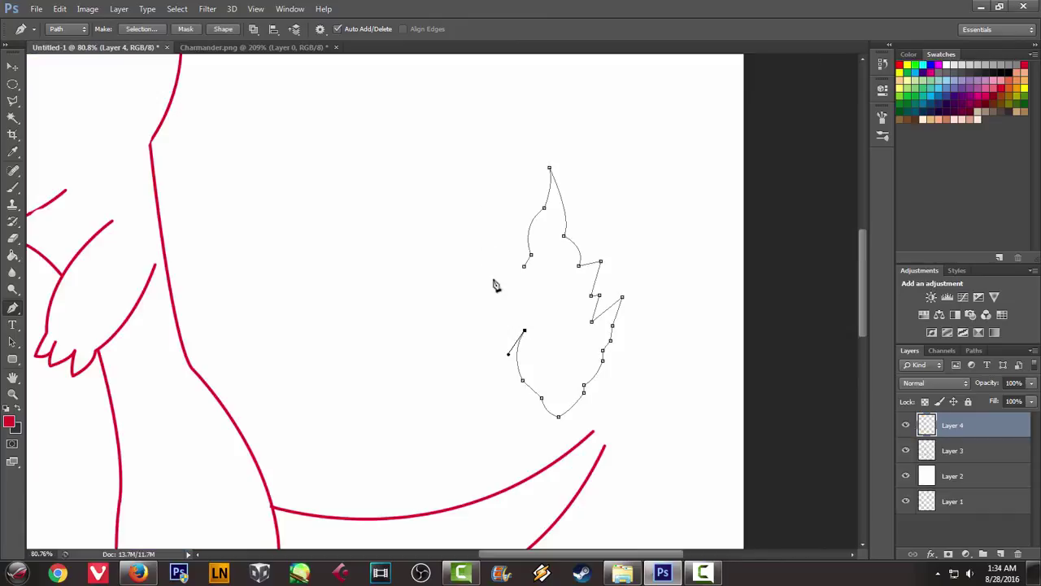
{"action": "left_click", "coordinate": [511, 313]}
{"action": "left_click", "coordinate": [204, 47]}
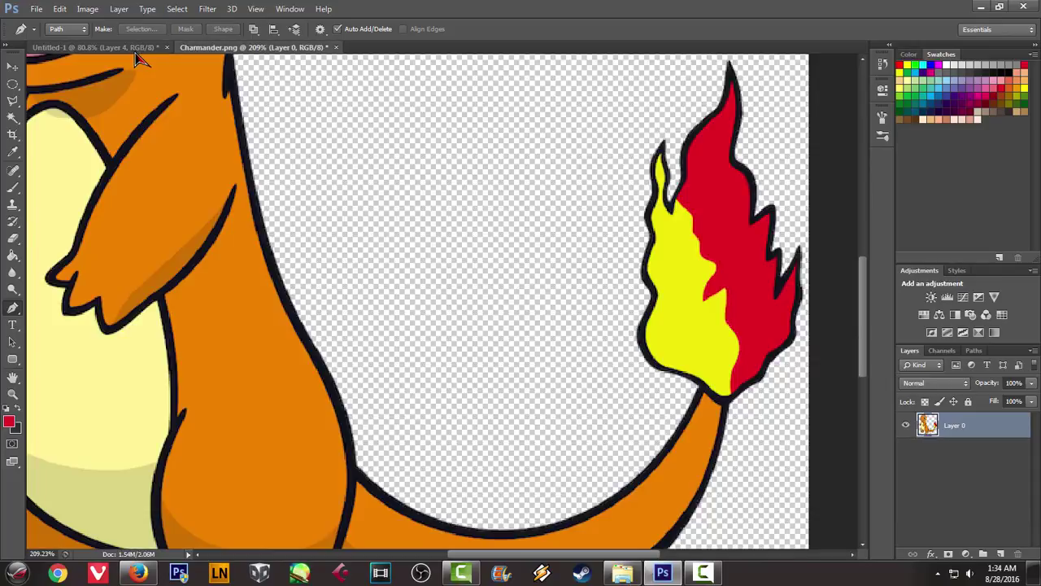
{"action": "left_click", "coordinate": [97, 48]}
{"action": "left_click", "coordinate": [505, 263]}
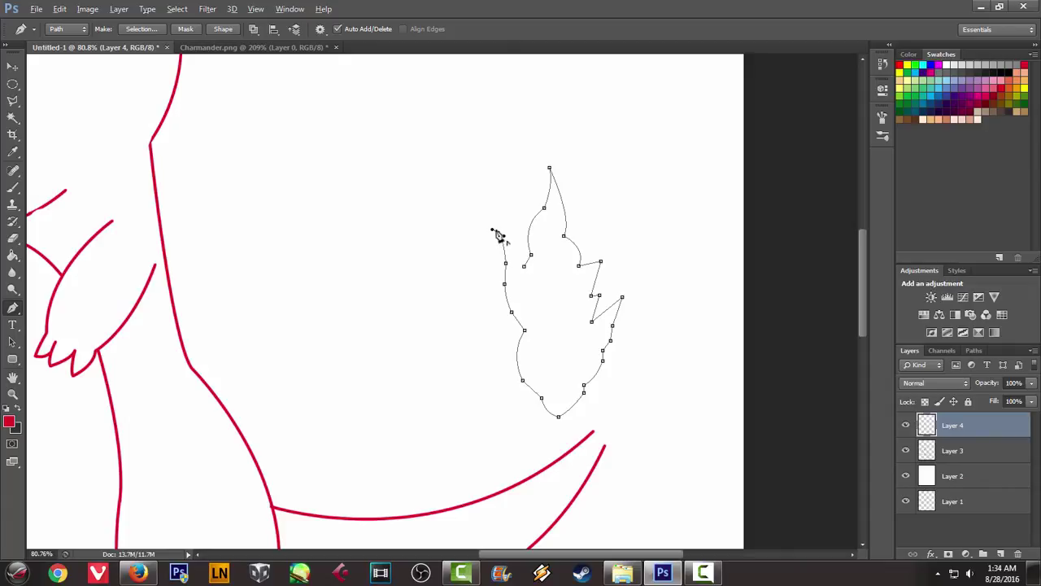
{"action": "left_click_drag", "start_coordinate": [516, 263], "coordinate": [513, 283]}
{"action": "left_click", "coordinate": [517, 266], "text": "alt"}
Close the flame path, stroke it in red, and delete the path
{"action": "left_click", "coordinate": [523, 270]}
{"action": "right_click", "coordinate": [558, 284]}
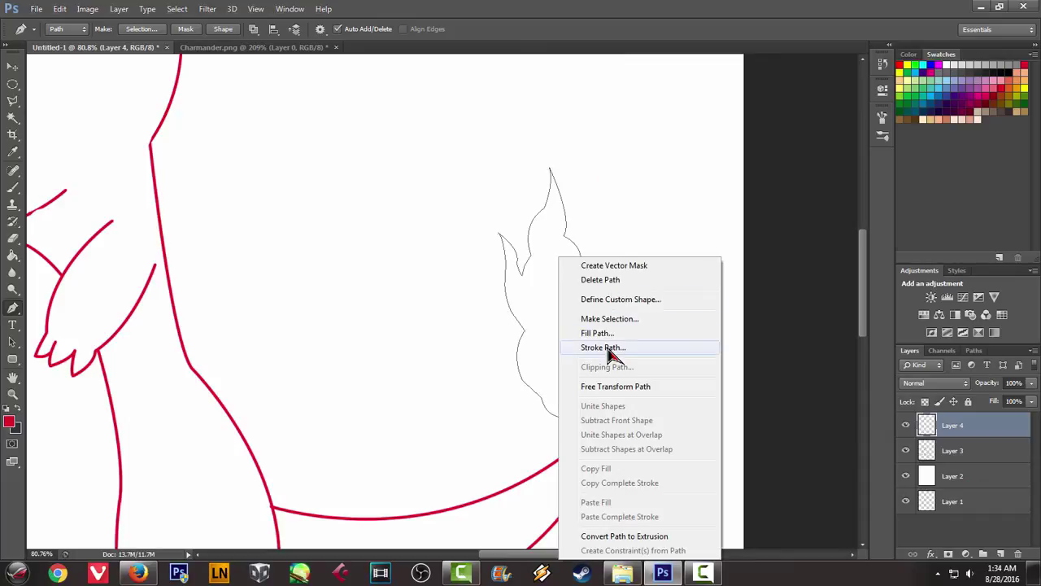
{"action": "left_click", "coordinate": [603, 347]}
{"action": "left_click", "coordinate": [608, 201]}
{"action": "right_click", "coordinate": [624, 176]}
{"action": "left_click", "coordinate": [645, 208]}
Move the stroked flame onto the tail tip, comparing placement with the reference
{"action": "scroll", "coordinate": [446, 209], "scroll_direction": "down", "scroll_amount": 2}
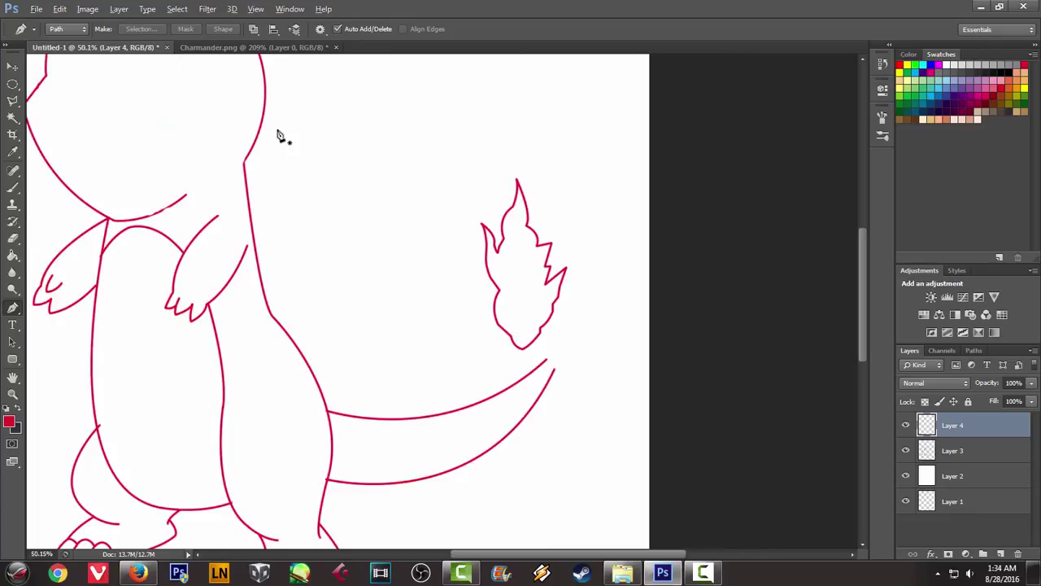
{"action": "scroll", "coordinate": [279, 137], "scroll_direction": "down", "scroll_amount": 2}
{"action": "left_click", "coordinate": [12, 69]}
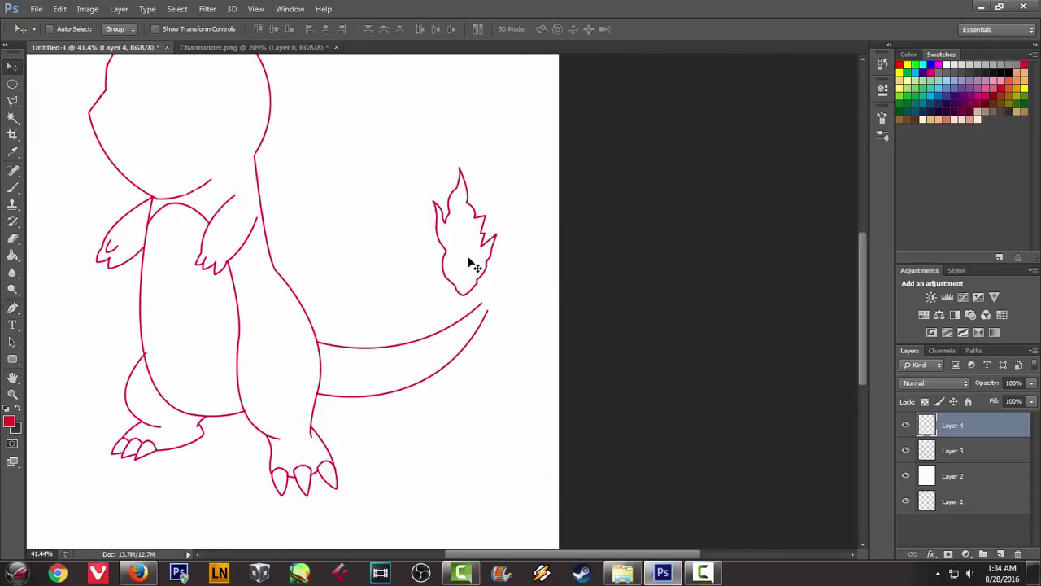
{"action": "left_click_drag", "start_coordinate": [469, 262], "coordinate": [492, 275]}
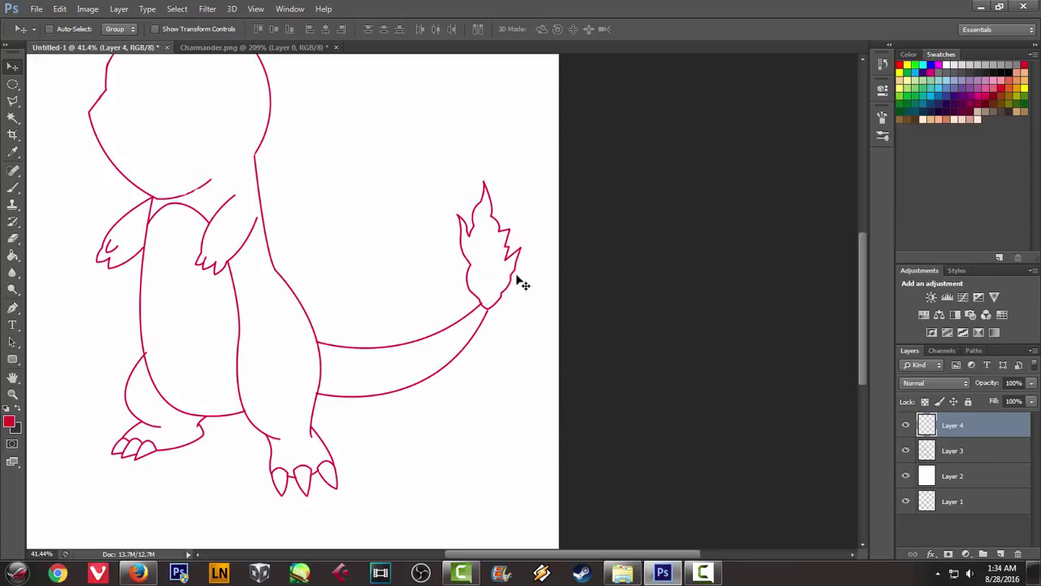
{"action": "left_click", "coordinate": [231, 51]}
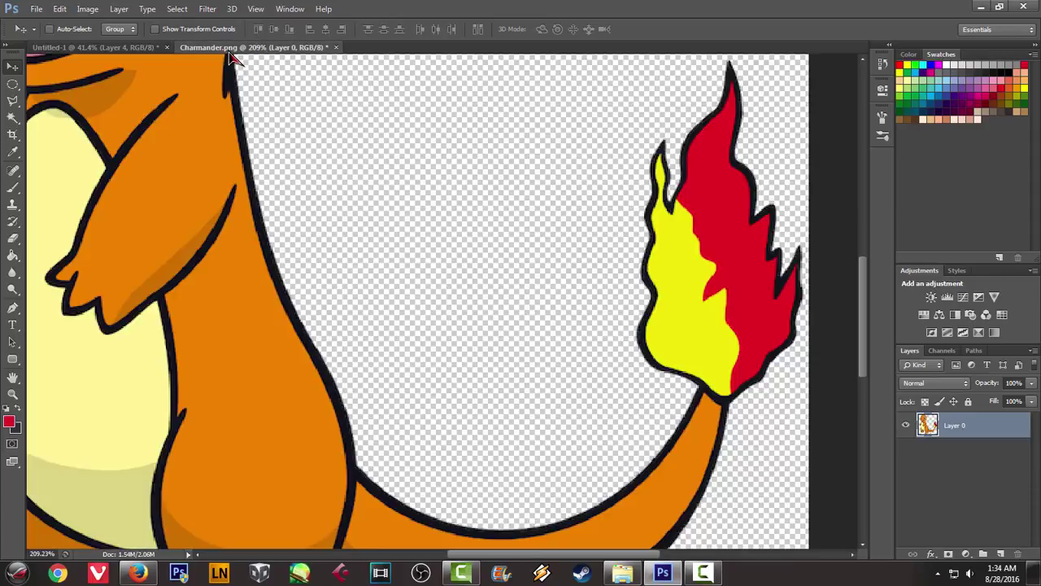
{"action": "left_click", "coordinate": [111, 51]}
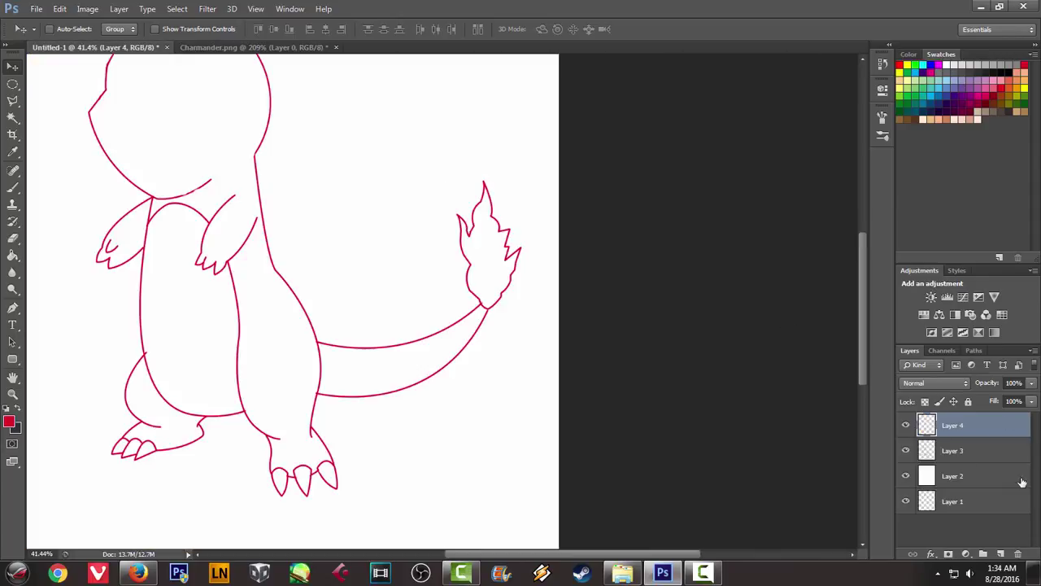
Merge the flame layer with Layer 3
{"action": "left_click", "coordinate": [954, 458], "text": "shift"}
{"action": "right_click", "coordinate": [970, 462]}
{"action": "left_click", "coordinate": [814, 352]}
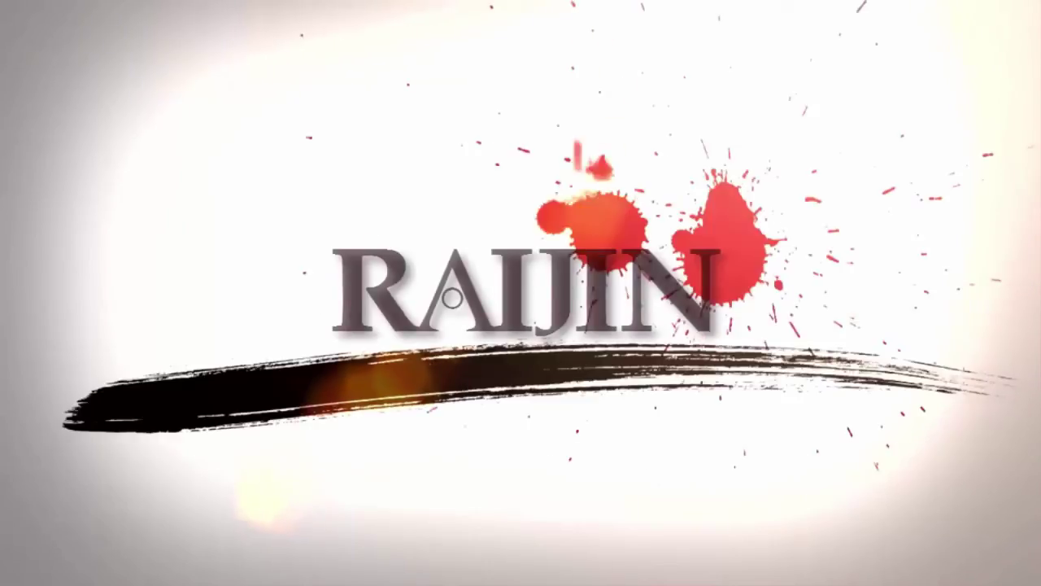
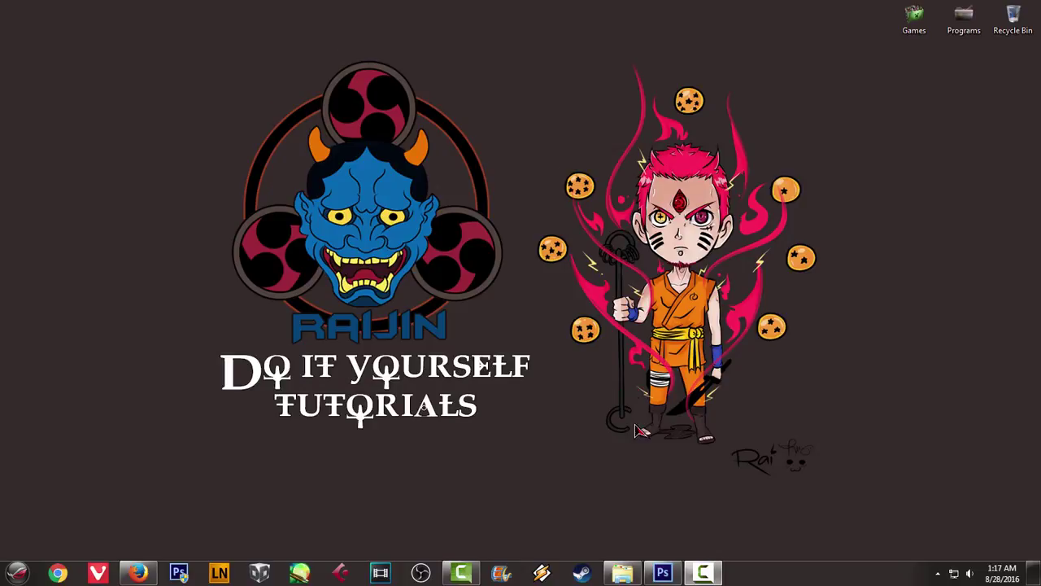
Bring up Photoshop and zoom the Charmander.png reference in to about 89%
{"action": "left_click", "coordinate": [664, 574]}
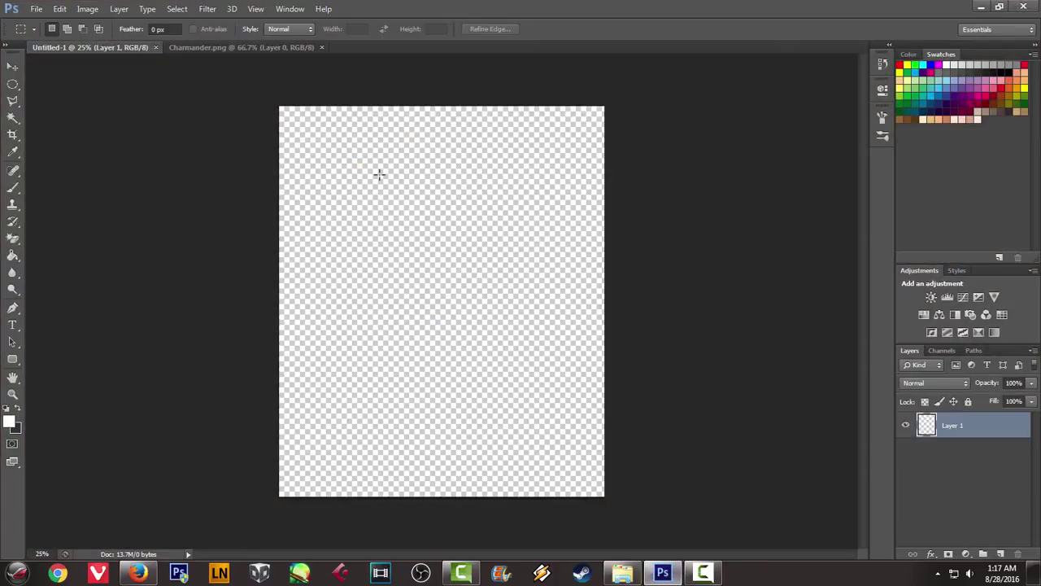
{"action": "left_click", "coordinate": [213, 48]}
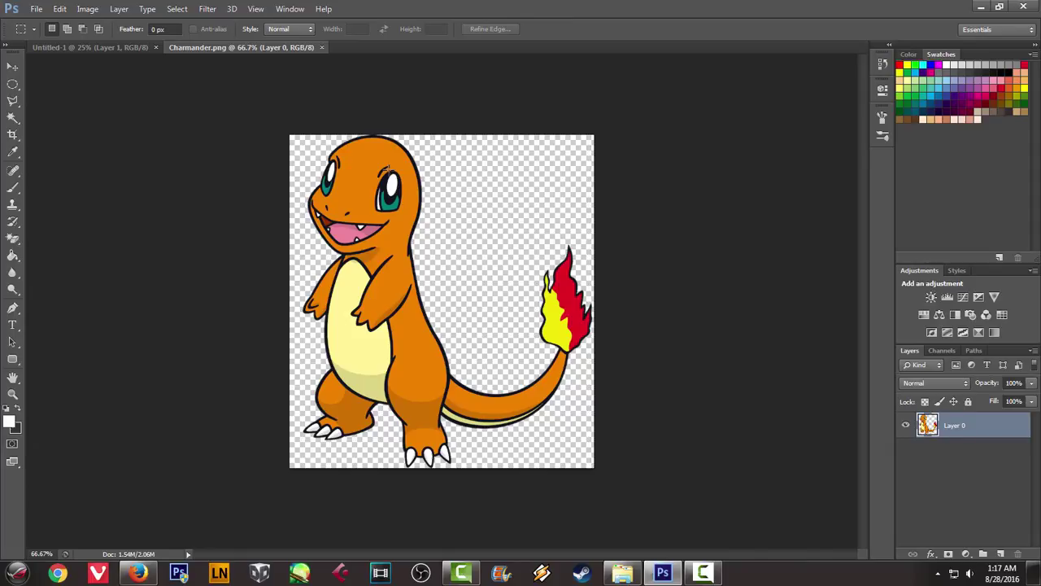
{"action": "scroll", "coordinate": [389, 167], "scroll_direction": "up", "scroll_amount": 1}
{"action": "scroll", "coordinate": [389, 166], "scroll_direction": "up", "scroll_amount": 1}
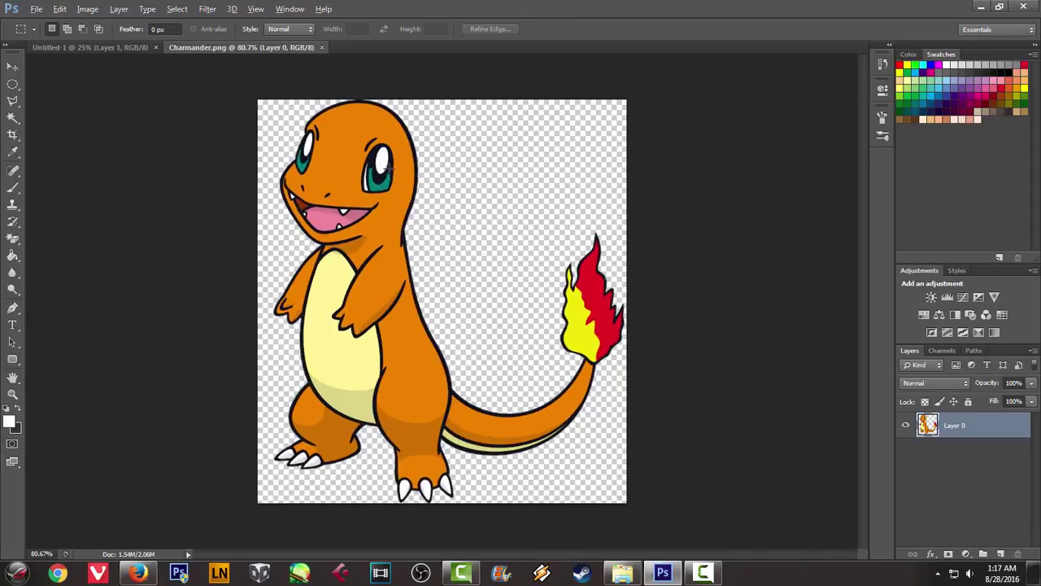
{"action": "scroll", "coordinate": [391, 167], "scroll_direction": "up", "scroll_amount": 1}
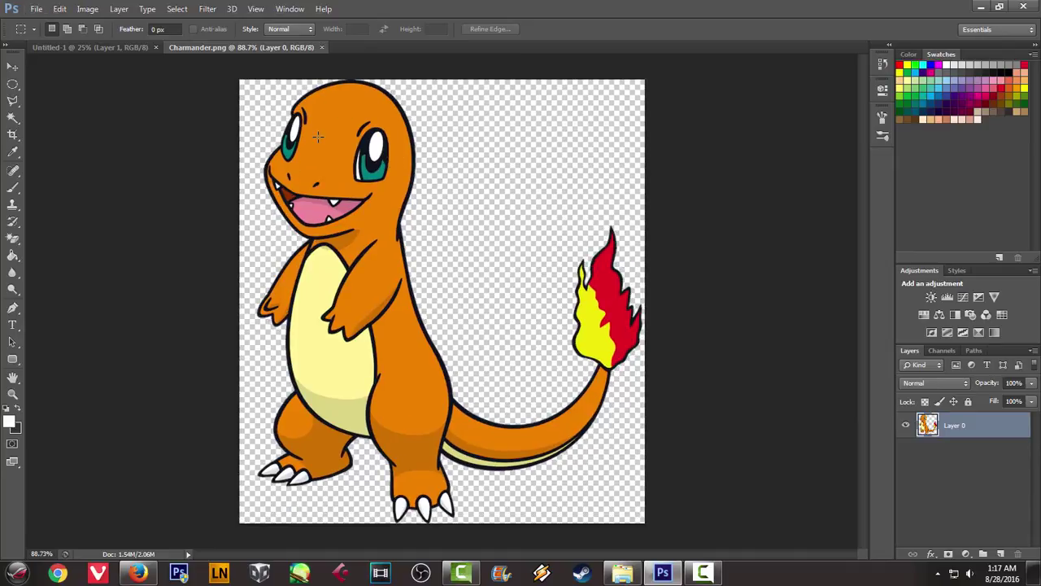
{"action": "left_click", "coordinate": [106, 48]}
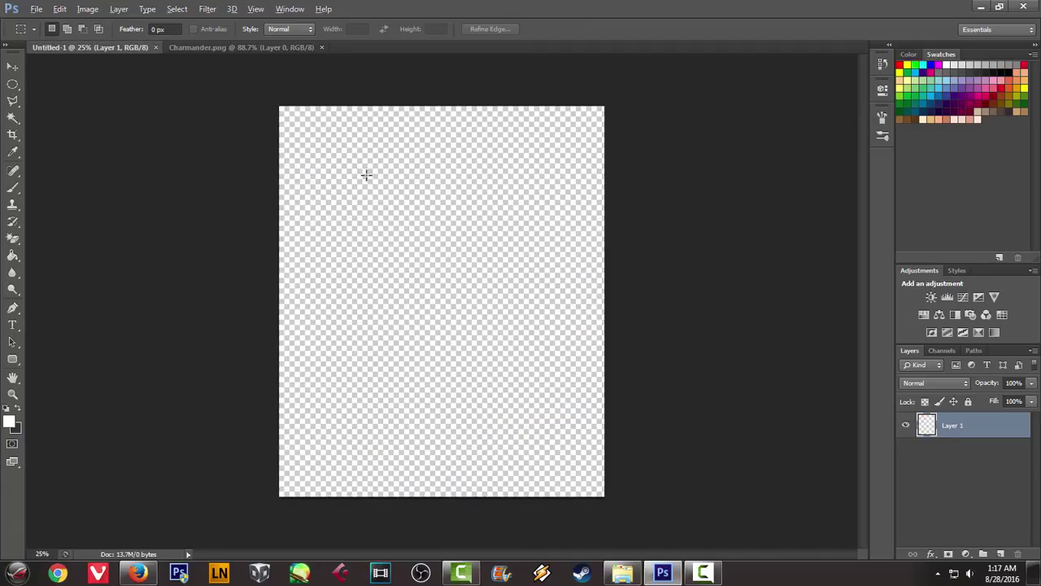
Add Layer 2 filled white with the Paint Bucket, then an empty Layer 3 above it
{"action": "scroll", "coordinate": [371, 177], "scroll_direction": "up", "scroll_amount": 1}
{"action": "scroll", "coordinate": [373, 178], "scroll_direction": "down", "scroll_amount": 1}
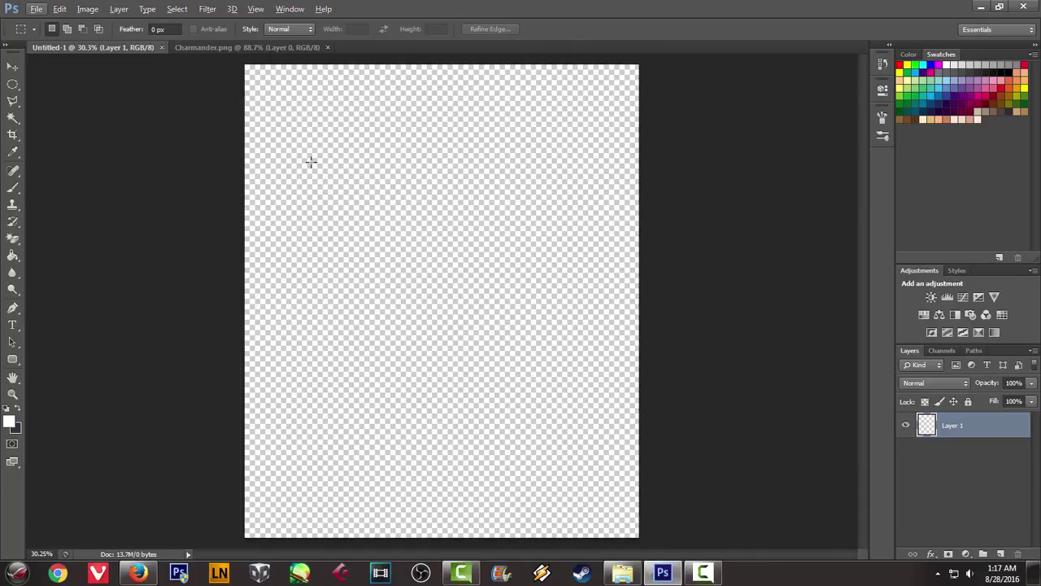
{"action": "key", "text": "ctrl+shift+n"}
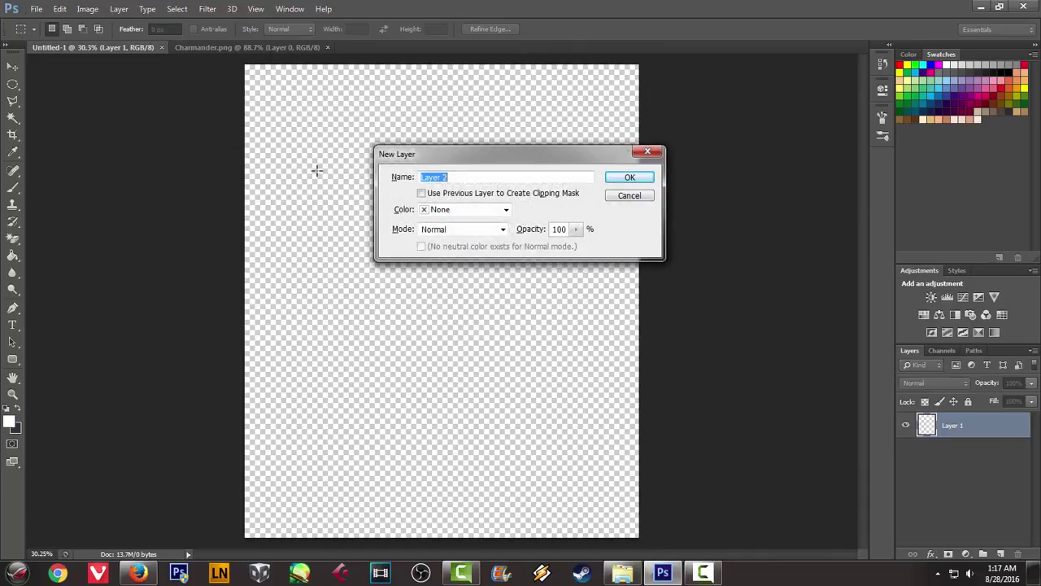
{"action": "key", "text": "Return"}
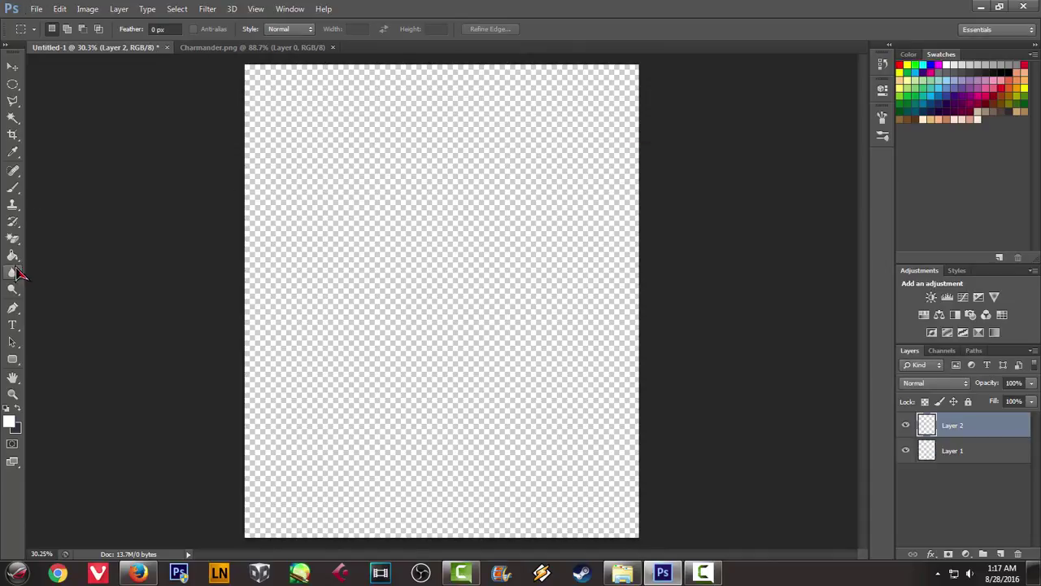
{"action": "left_click", "coordinate": [13, 255]}
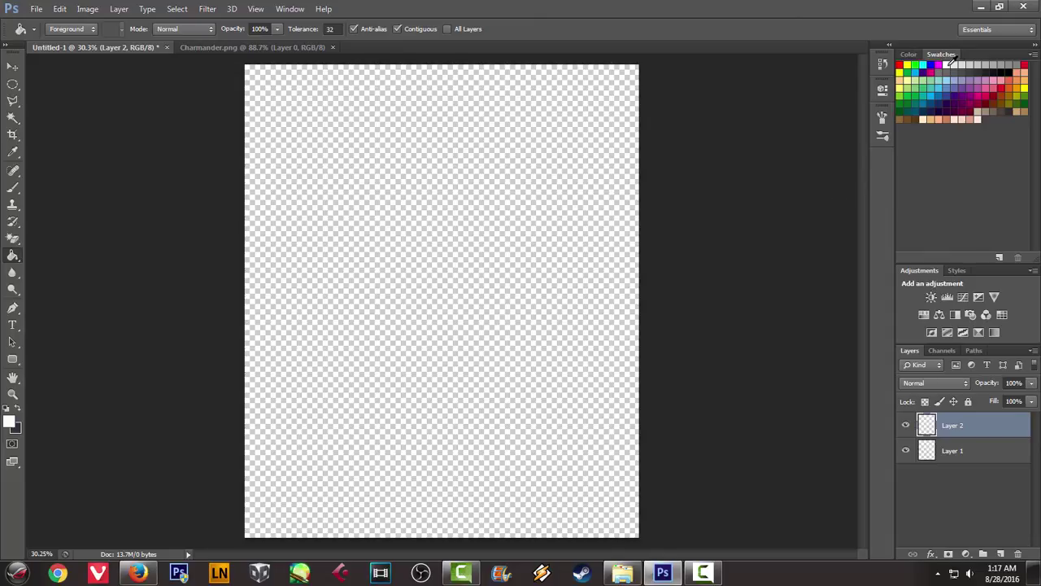
{"action": "left_click", "coordinate": [551, 323]}
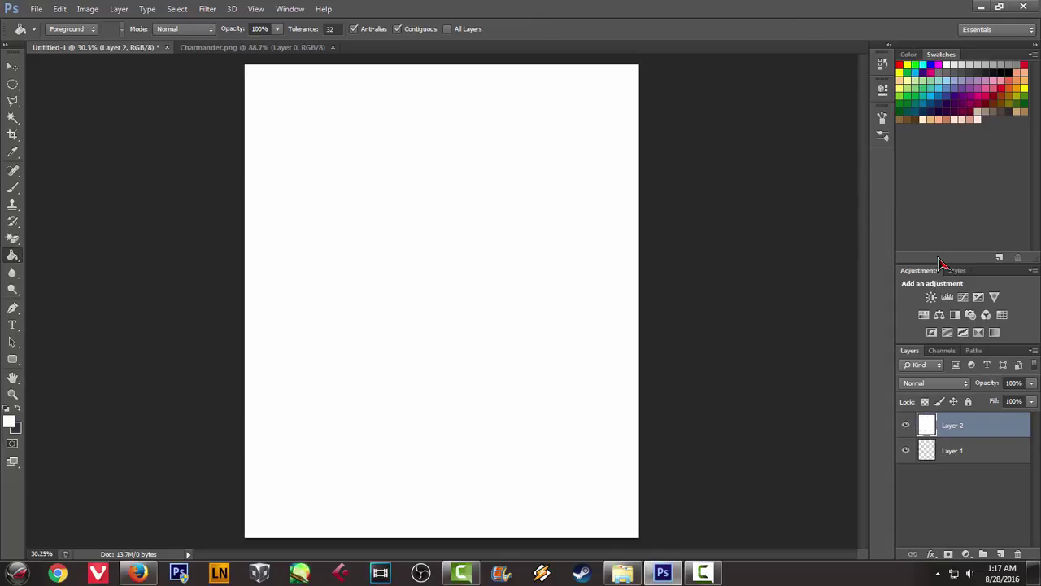
{"action": "key", "text": "ctrl+shift+n"}
{"action": "key", "text": "Return"}
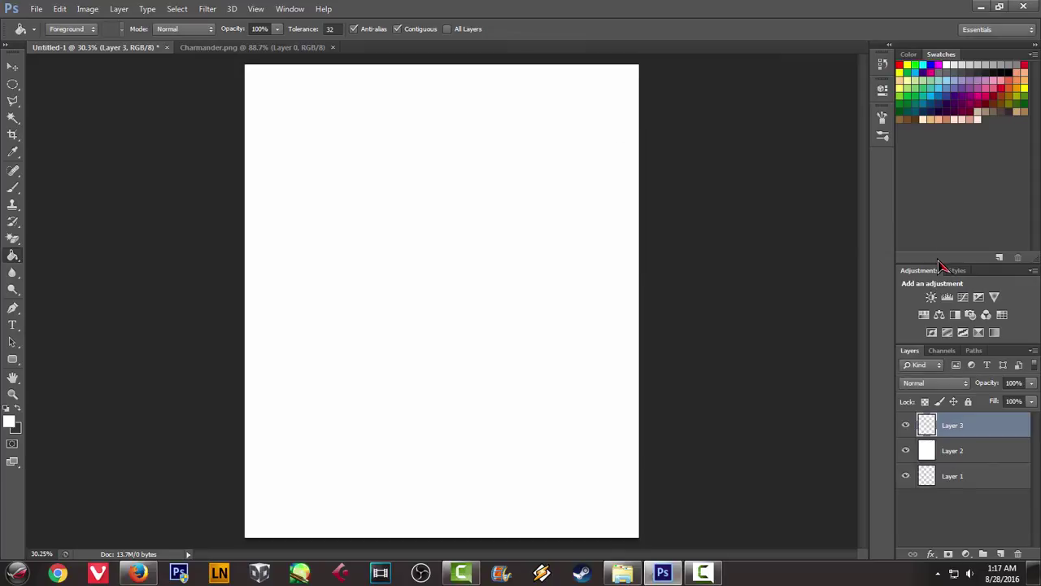
Pick red from Swatches and size an elliptical selection around Charmander's head on the reference
{"action": "left_click", "coordinate": [1006, 85]}
{"action": "left_click", "coordinate": [272, 49]}
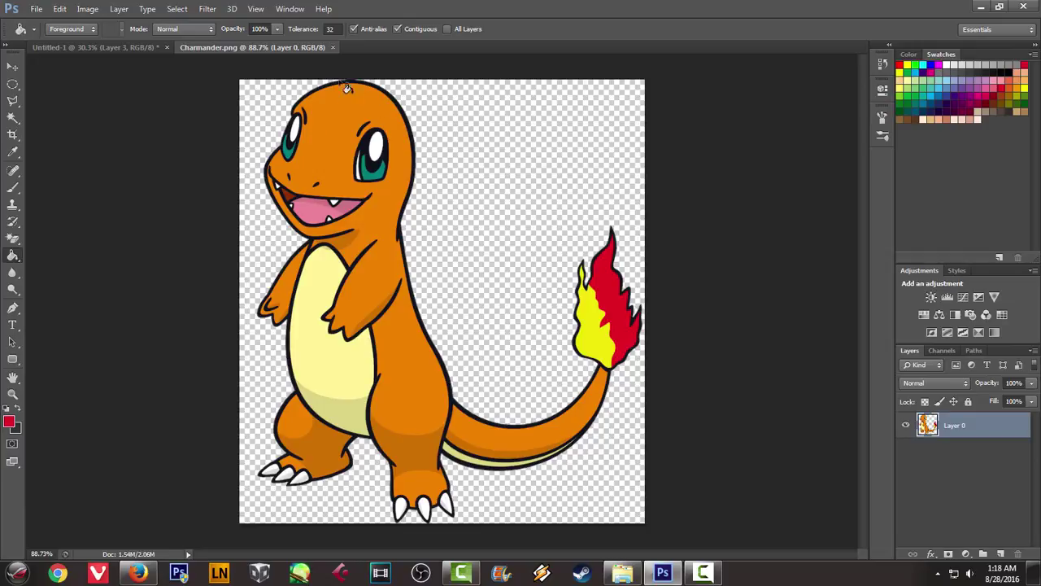
{"action": "left_click", "coordinate": [12, 84]}
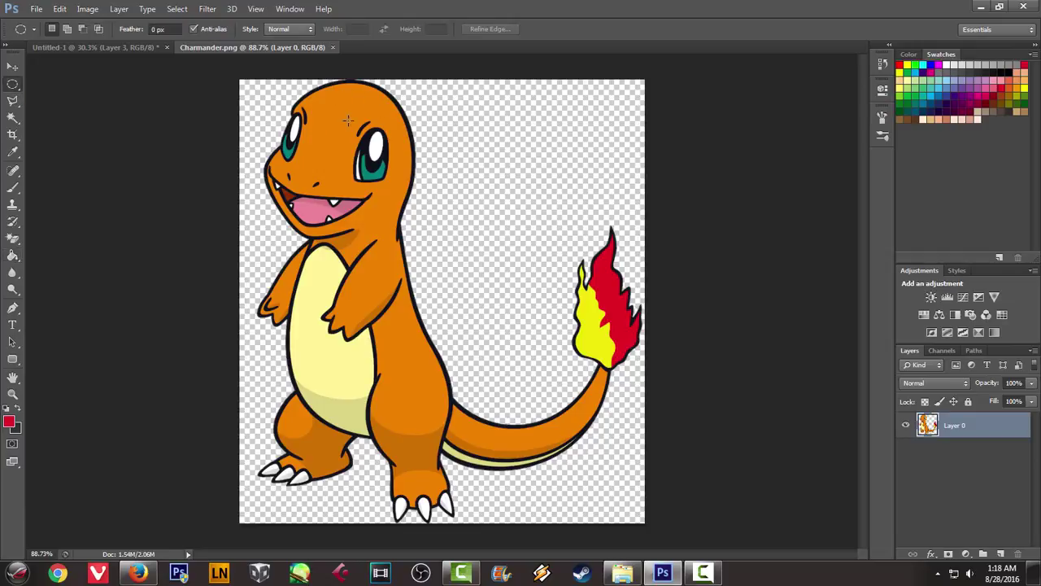
{"action": "left_click_drag", "start_coordinate": [396, 98], "coordinate": [255, 242]}
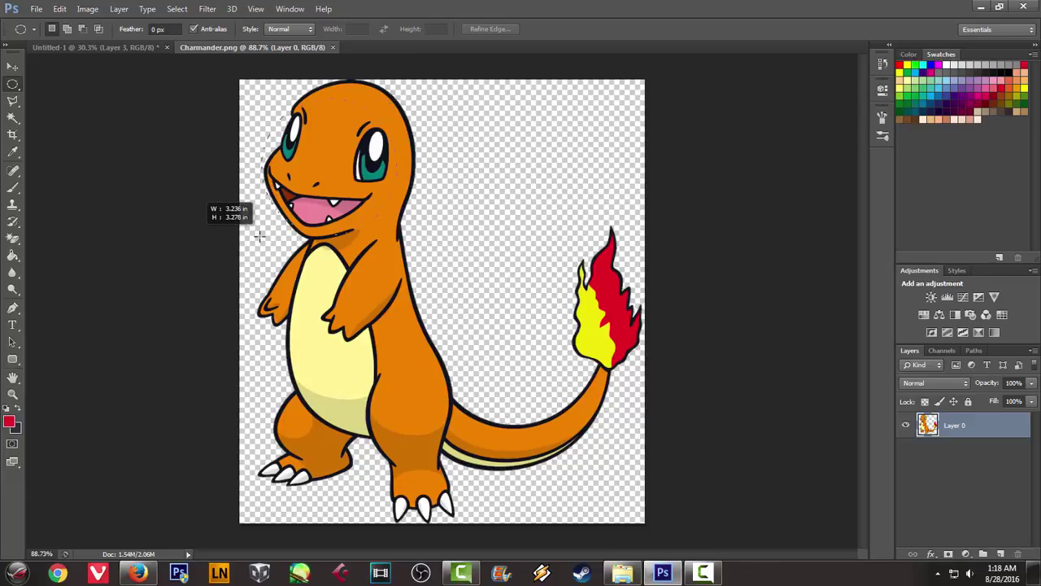
{"action": "left_click_drag", "start_coordinate": [256, 243], "coordinate": [257, 243]}
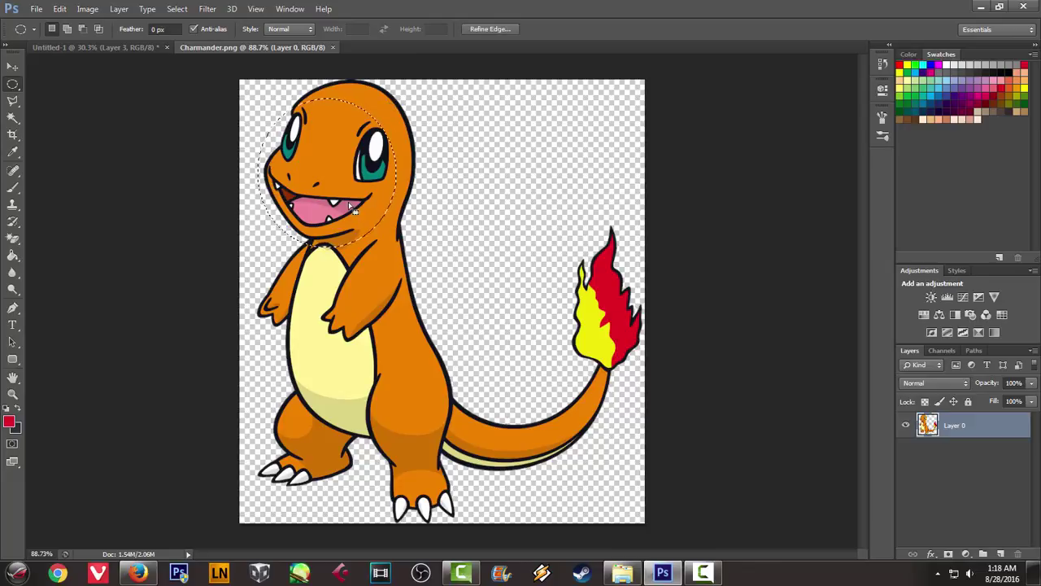
{"action": "left_click_drag", "start_coordinate": [319, 149], "coordinate": [351, 137]}
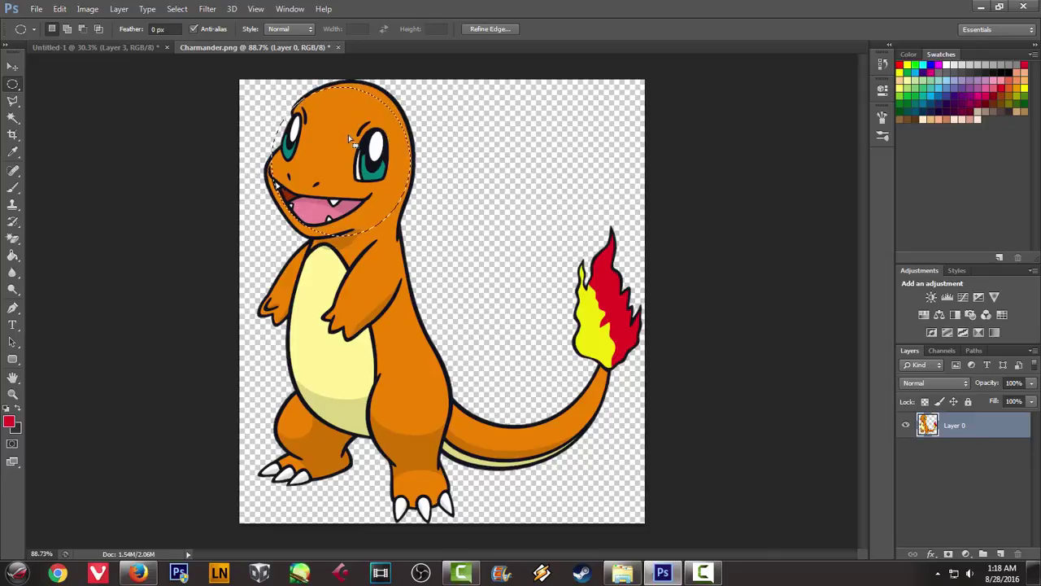
{"action": "left_click", "coordinate": [486, 186]}
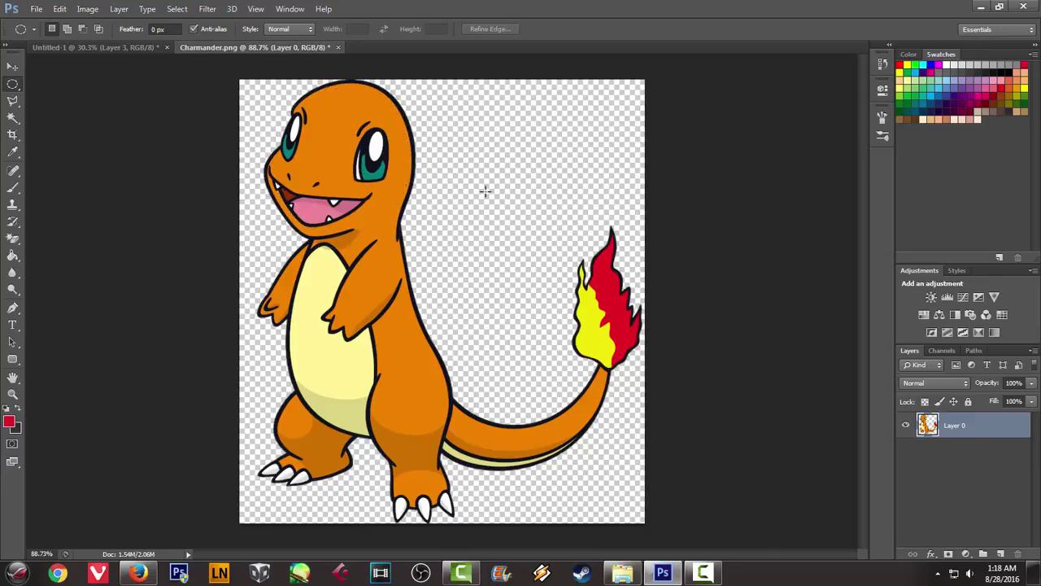
Draw the head circle on Untitled-1, stroke it red at 5 px, and deselect
{"action": "left_click", "coordinate": [102, 47]}
{"action": "left_click_drag", "start_coordinate": [440, 111], "coordinate": [314, 242]}
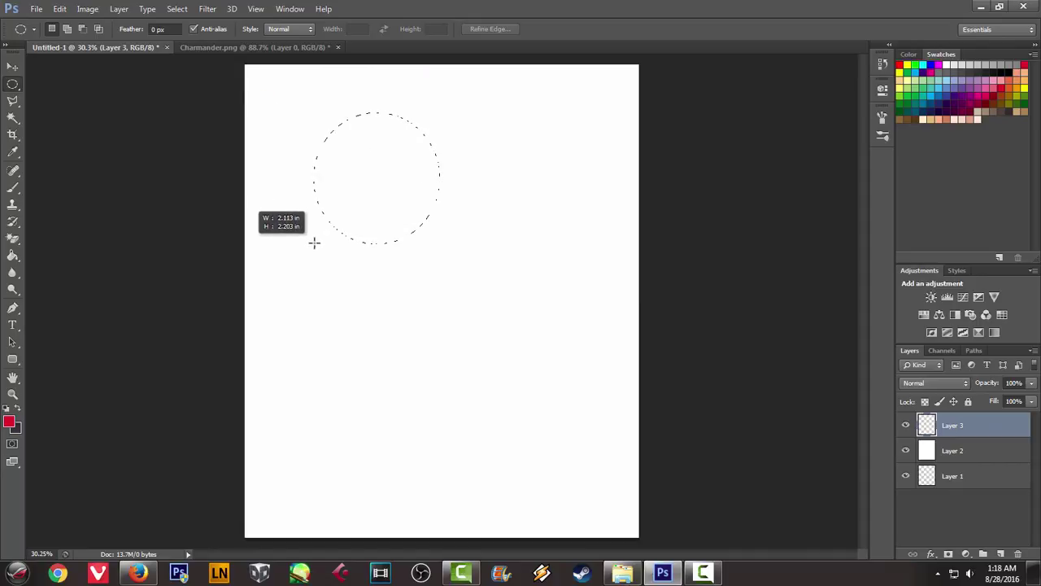
{"action": "left_click_drag", "start_coordinate": [376, 214], "coordinate": [364, 196]}
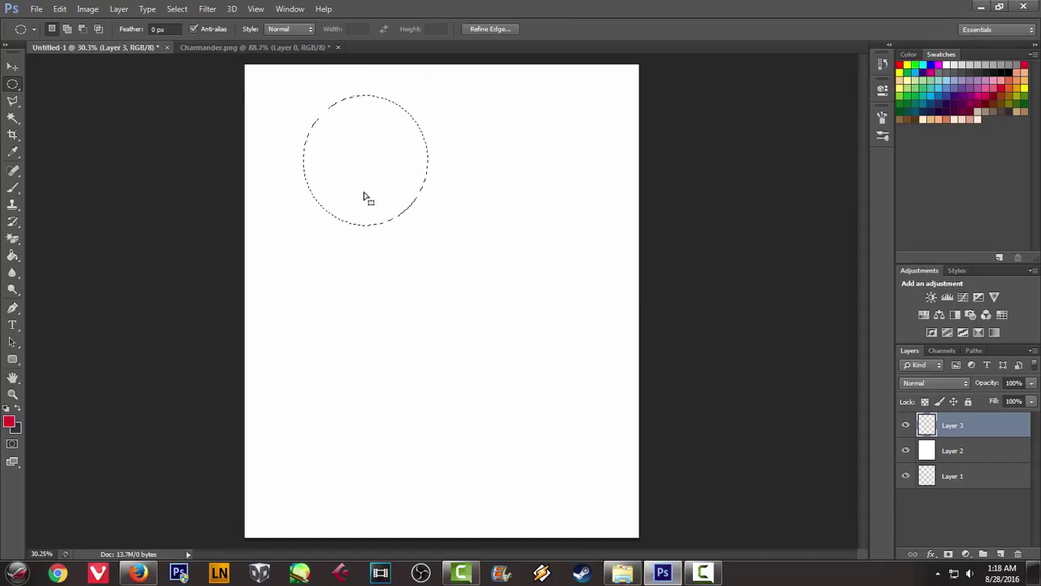
{"action": "left_click_drag", "start_coordinate": [365, 198], "coordinate": [364, 209]}
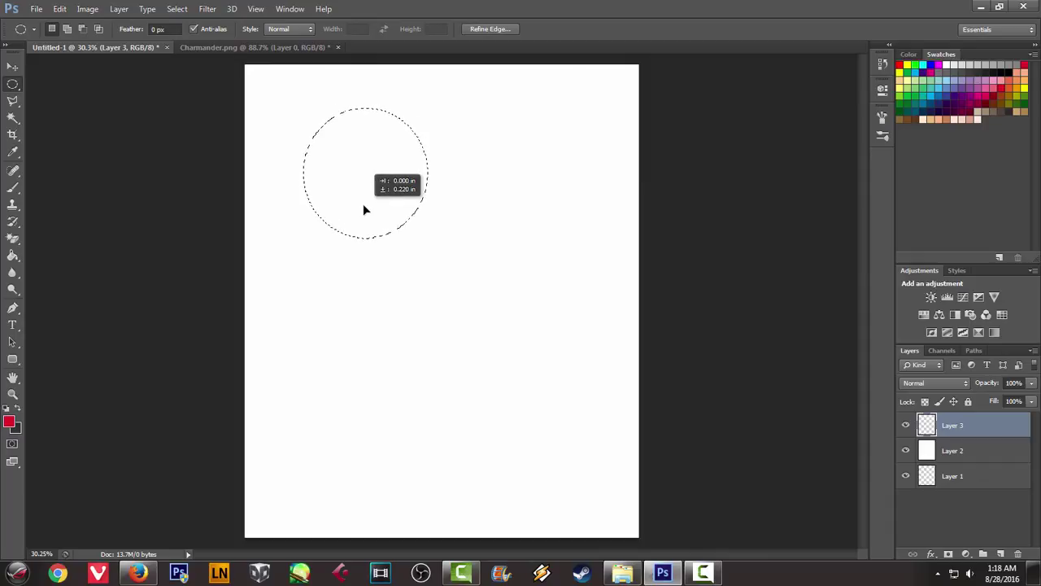
{"action": "right_click", "coordinate": [367, 171]}
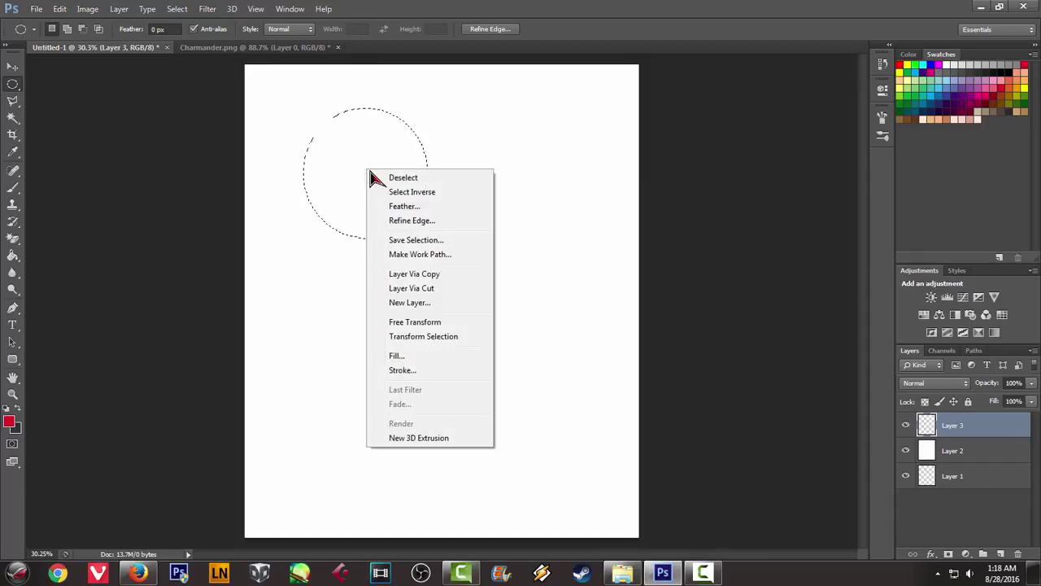
{"action": "left_click", "coordinate": [413, 374]}
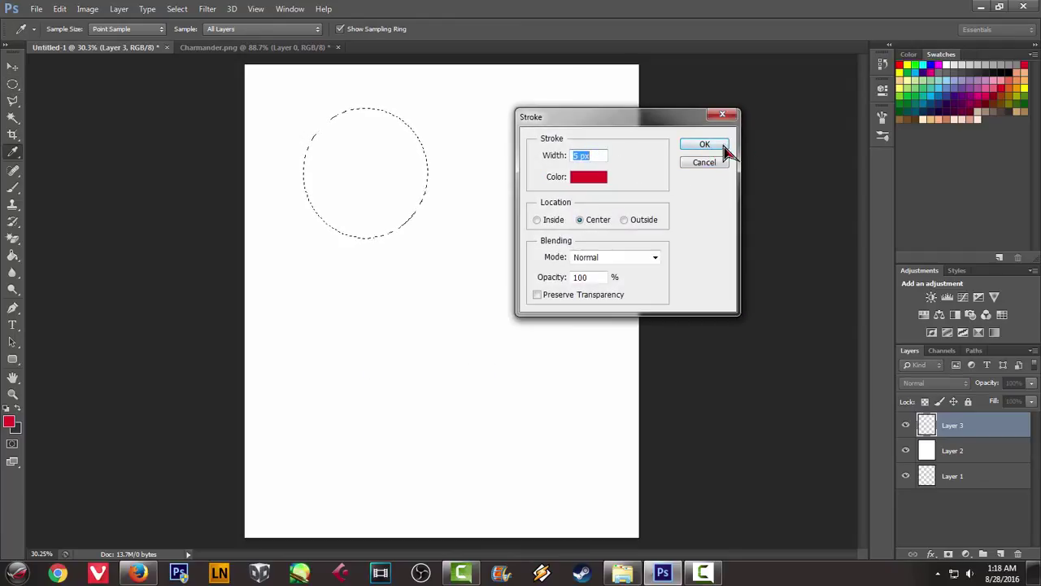
{"action": "left_click", "coordinate": [705, 145]}
{"action": "key", "text": "m"}
{"action": "right_click", "coordinate": [537, 166]}
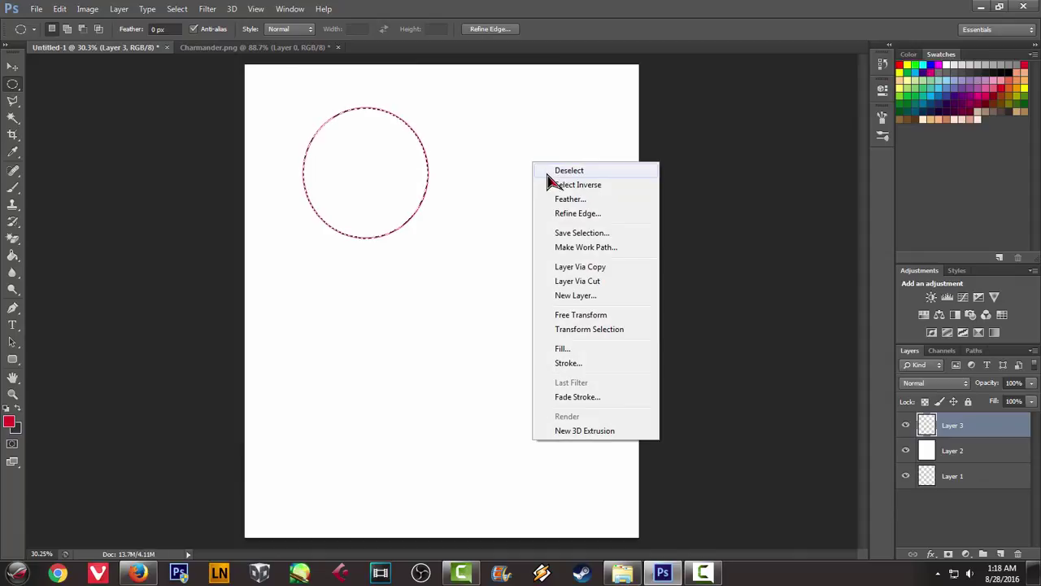
{"action": "left_click", "coordinate": [569, 171]}
{"action": "scroll", "coordinate": [510, 184], "scroll_direction": "up", "scroll_amount": 2}
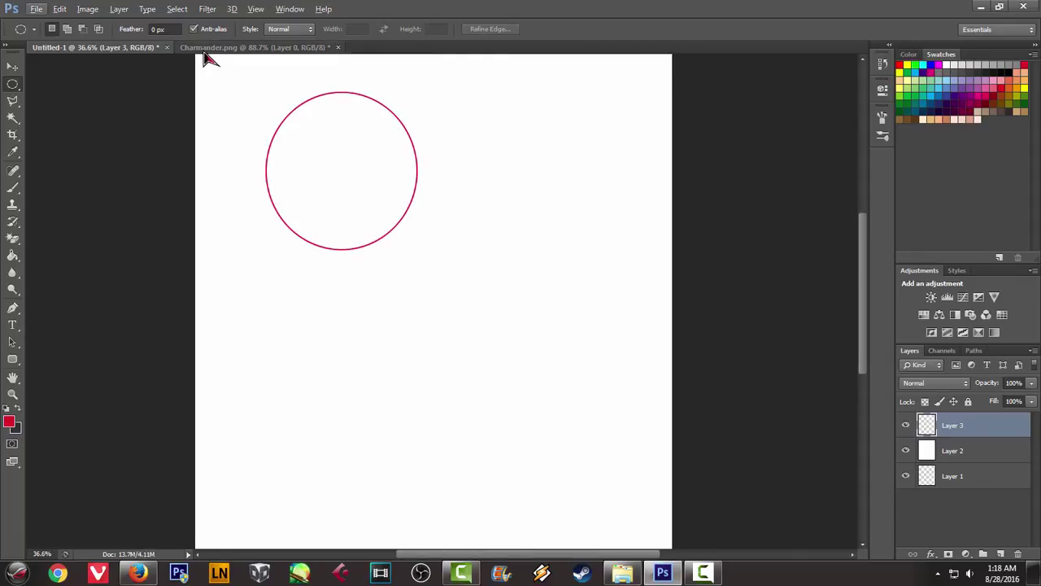
{"action": "key", "text": "ctrl+Tab"}
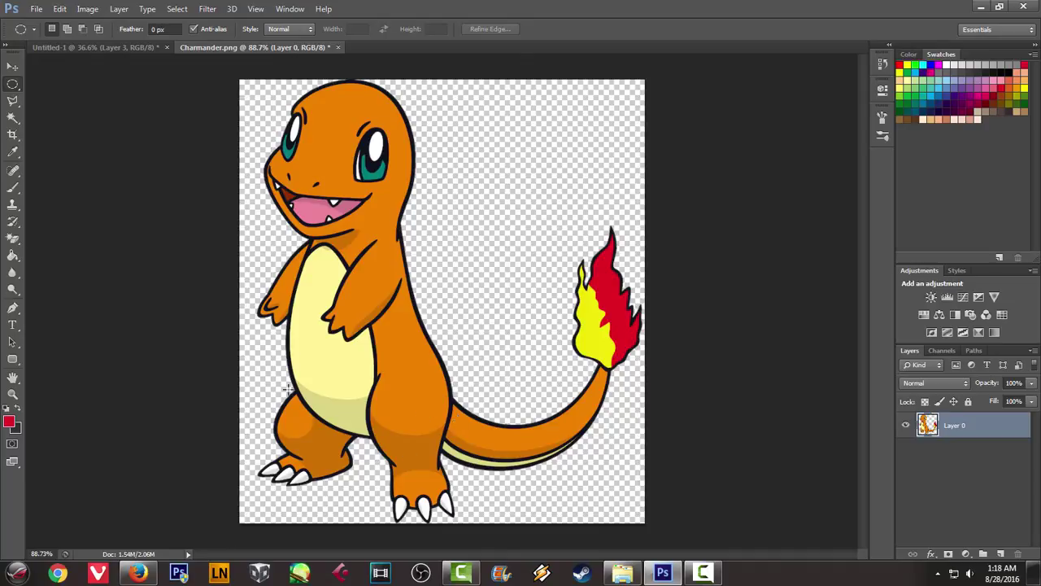
Trace a curved Pen path down from the head circle's lower right, matching the reference
{"action": "left_click", "coordinate": [14, 308]}
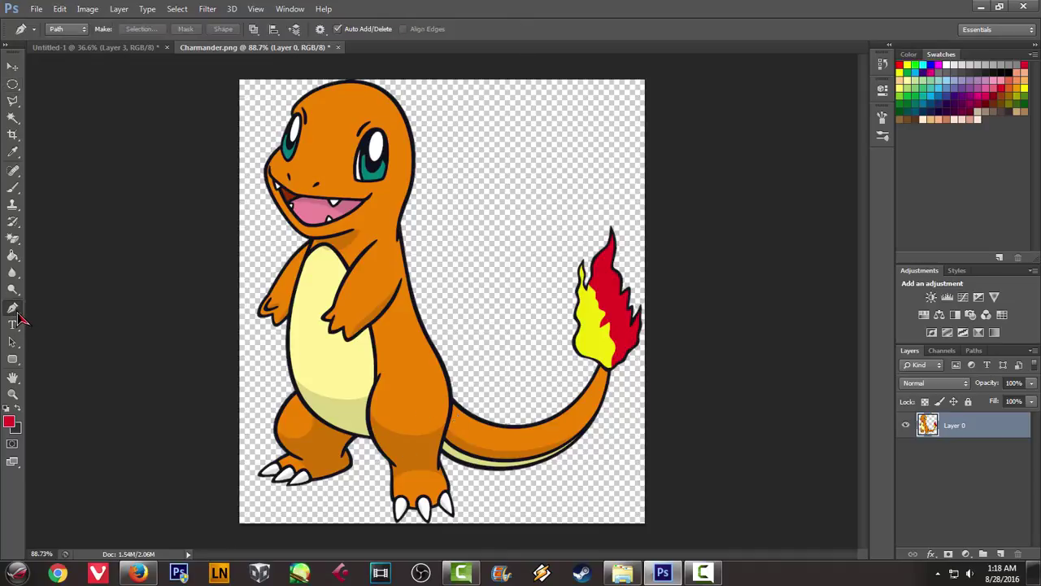
{"action": "left_click", "coordinate": [19, 316]}
{"action": "left_click", "coordinate": [93, 49]}
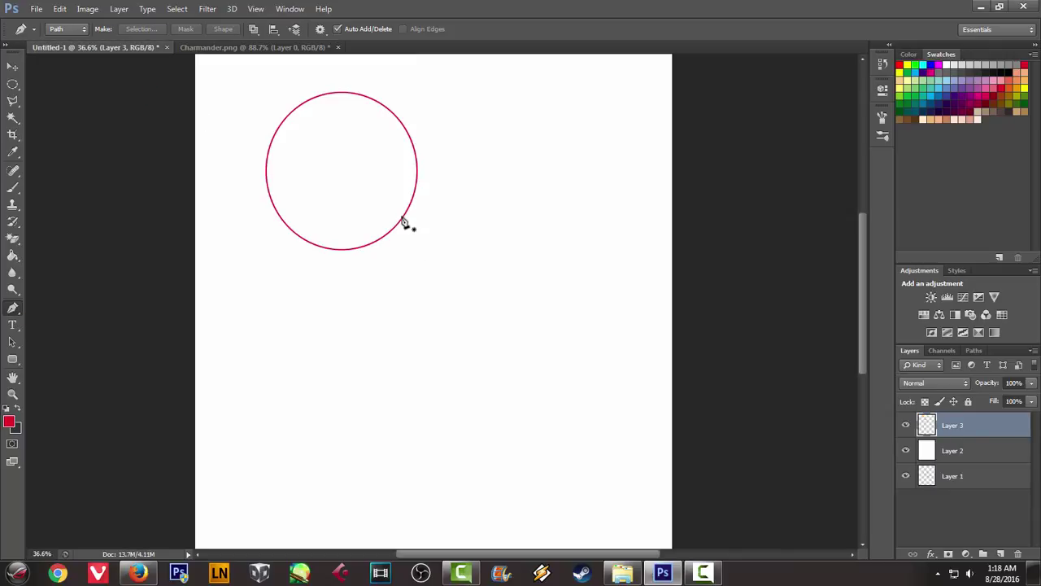
{"action": "left_click", "coordinate": [403, 217]}
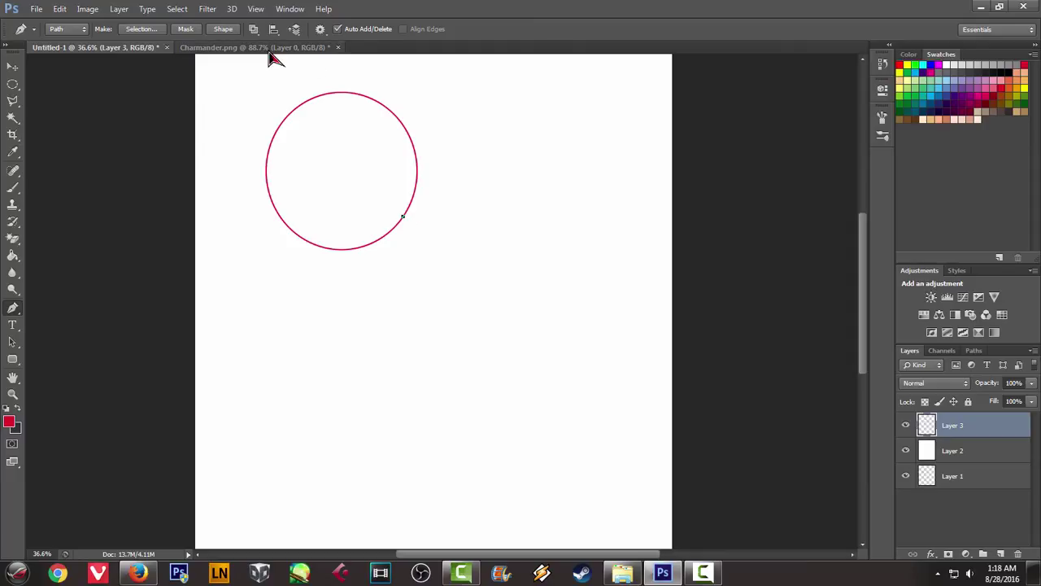
{"action": "left_click", "coordinate": [274, 49]}
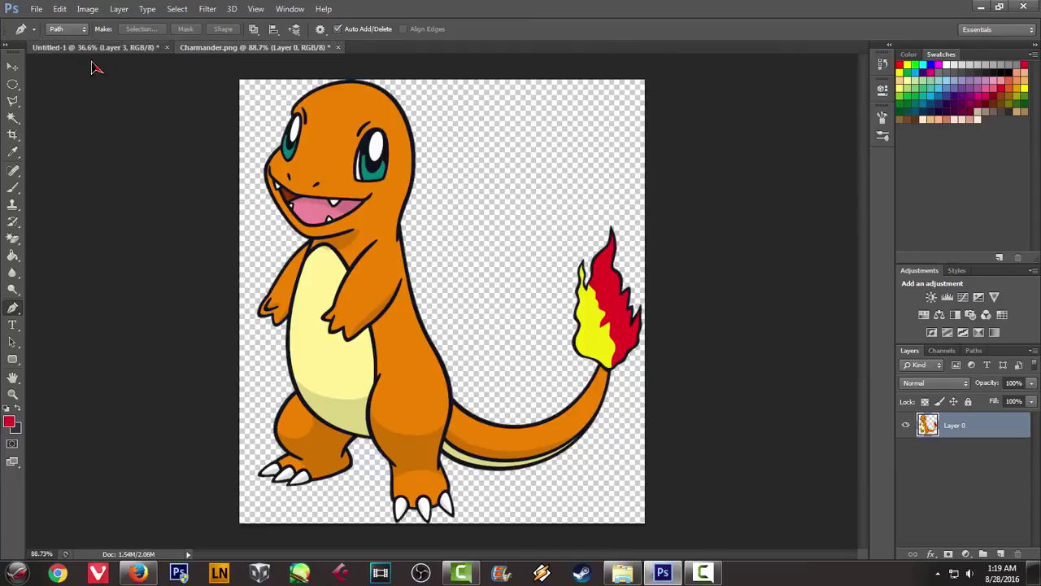
{"action": "left_click", "coordinate": [88, 48]}
{"action": "left_click_drag", "start_coordinate": [440, 355], "coordinate": [458, 374]}
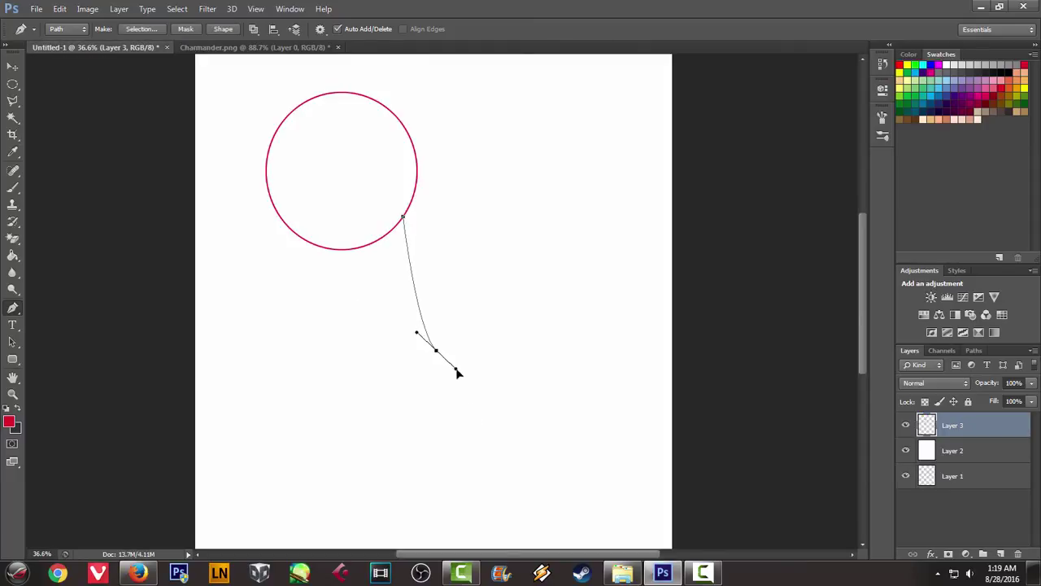
{"action": "key", "text": "ctrl+z"}
{"action": "left_click_drag", "start_coordinate": [422, 320], "coordinate": [432, 336]}
{"action": "left_click", "coordinate": [280, 48]}
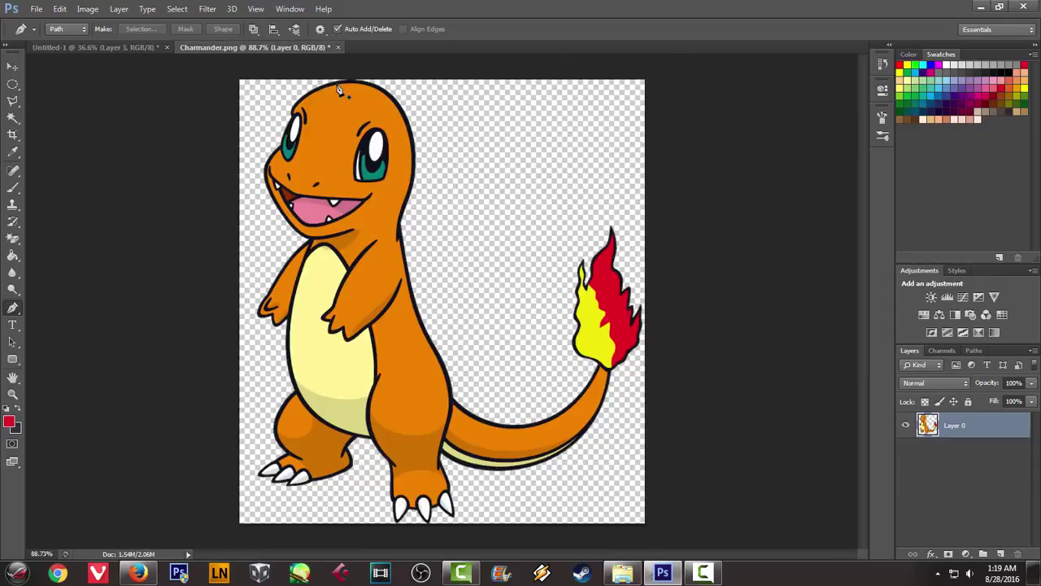
{"action": "left_click", "coordinate": [135, 48]}
{"action": "left_click_drag", "start_coordinate": [458, 430], "coordinate": [440, 486]}
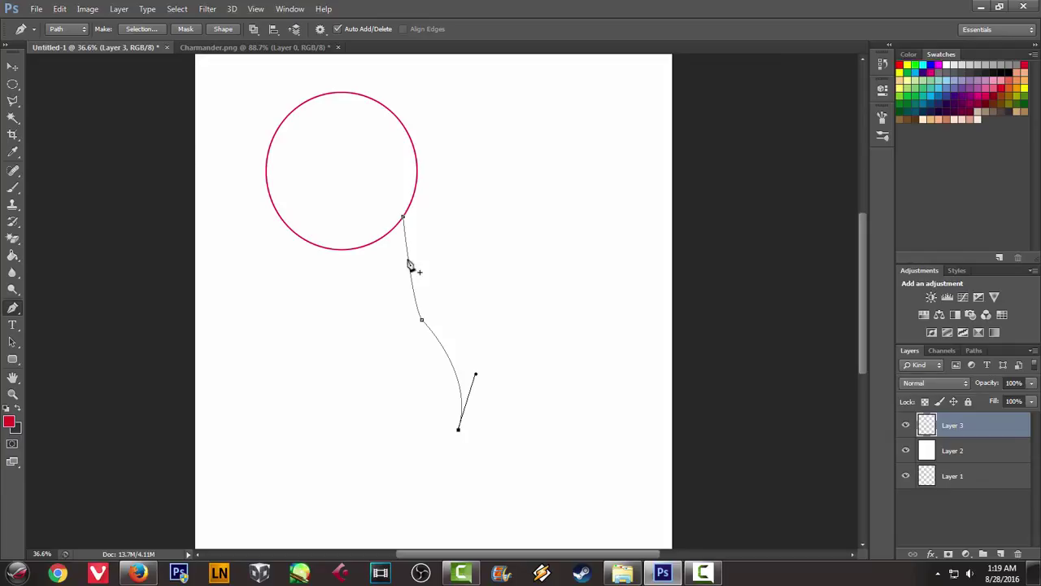
Stroke the path red with the Brush and delete the work path
{"action": "left_click", "coordinate": [251, 48]}
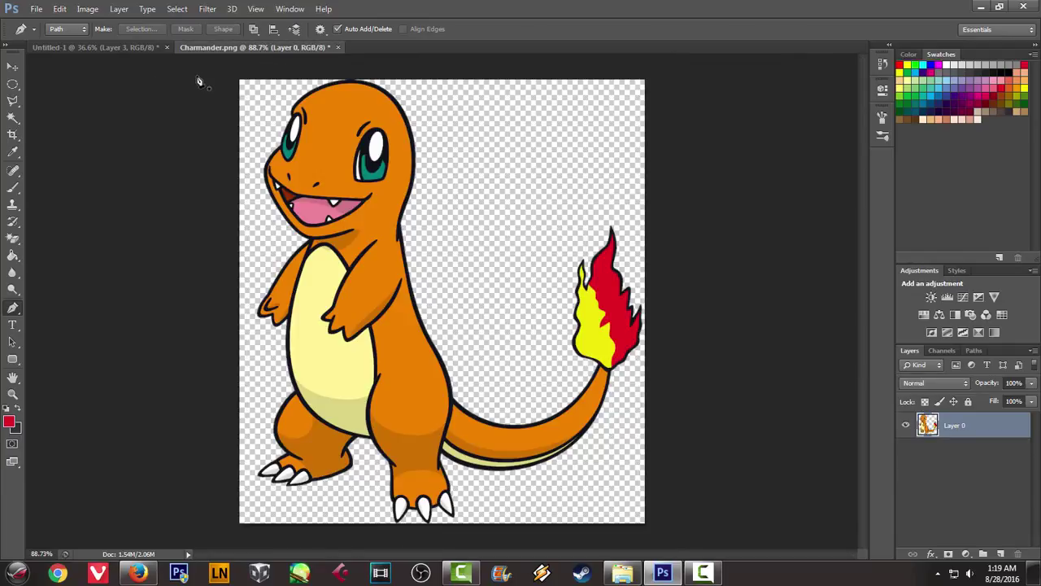
{"action": "left_click", "coordinate": [118, 48]}
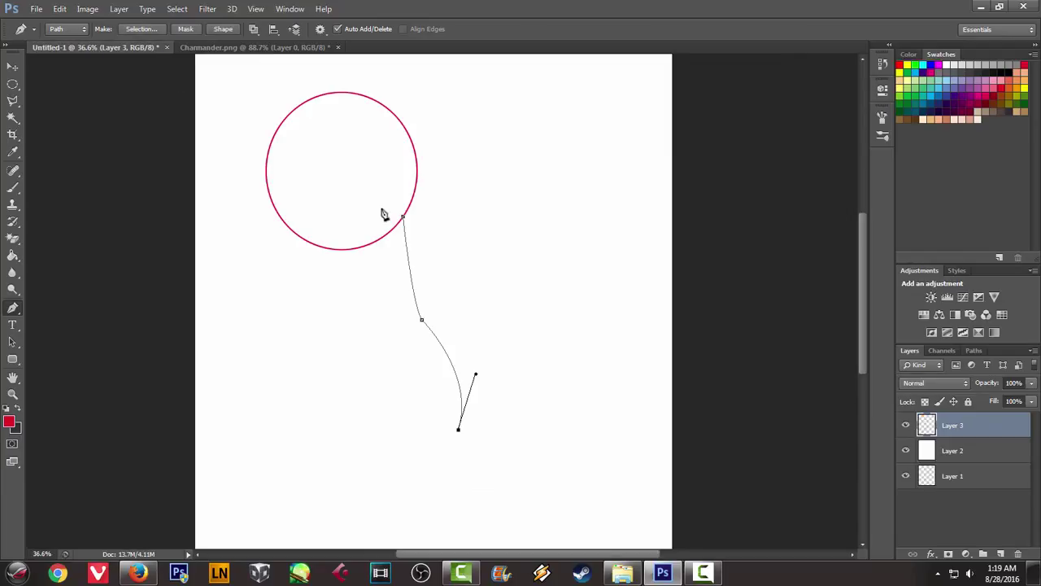
{"action": "right_click", "coordinate": [511, 313]}
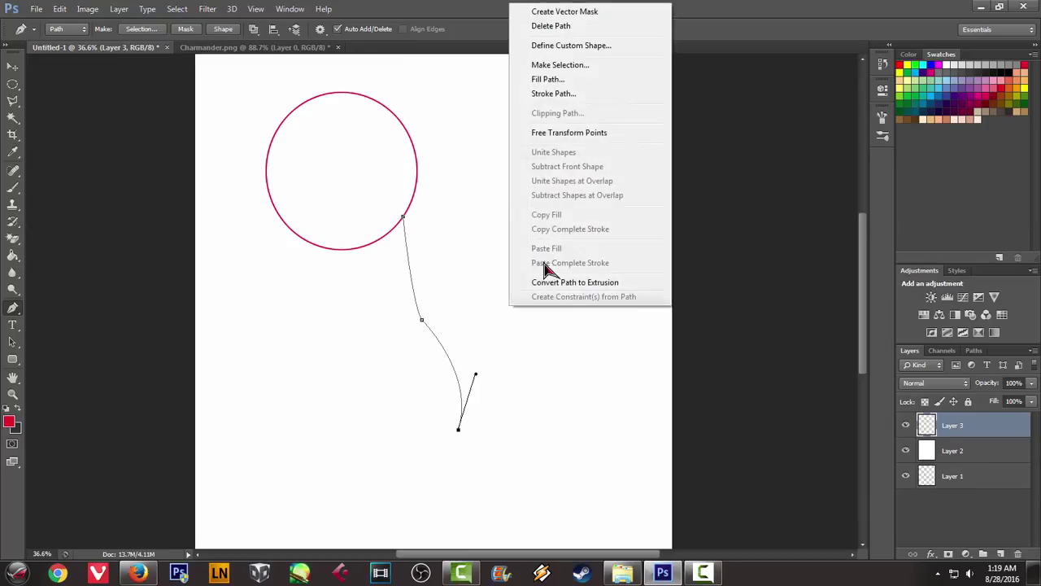
{"action": "left_click", "coordinate": [565, 96]}
{"action": "left_click", "coordinate": [595, 204]}
{"action": "right_click", "coordinate": [551, 178]}
{"action": "left_click", "coordinate": [585, 203]}
{"action": "left_click", "coordinate": [227, 50]}
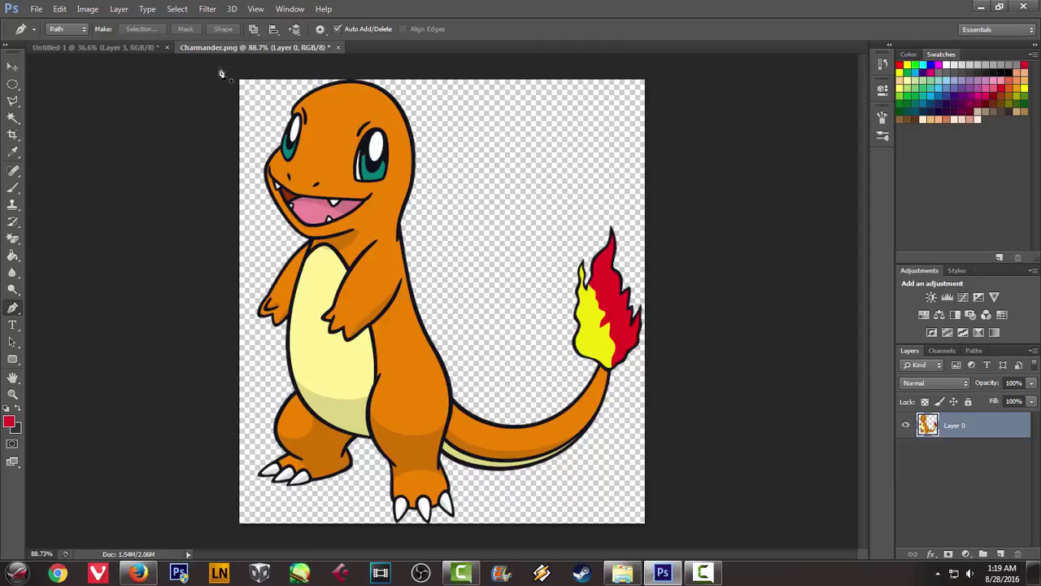
{"action": "left_click", "coordinate": [81, 48]}
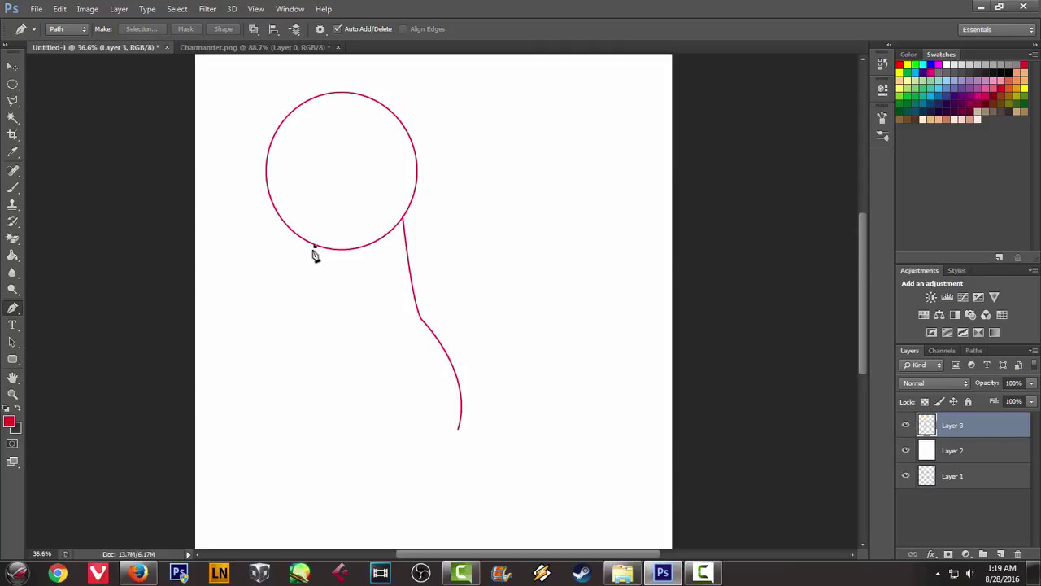
Trace the left body curve down and along the bottom with the Pen, redrawing until it fits
{"action": "left_click", "coordinate": [212, 49]}
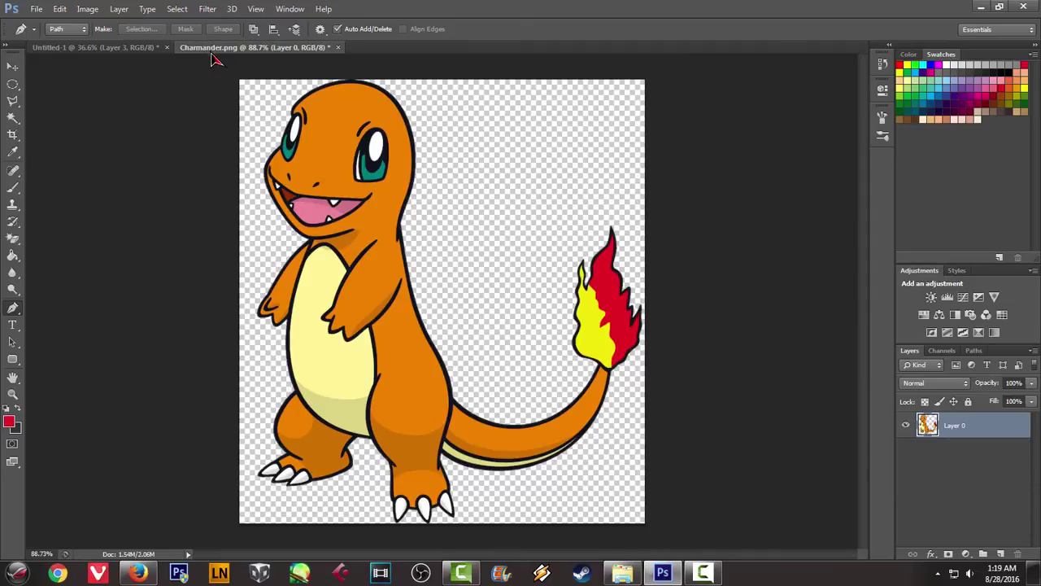
{"action": "left_click", "coordinate": [114, 47]}
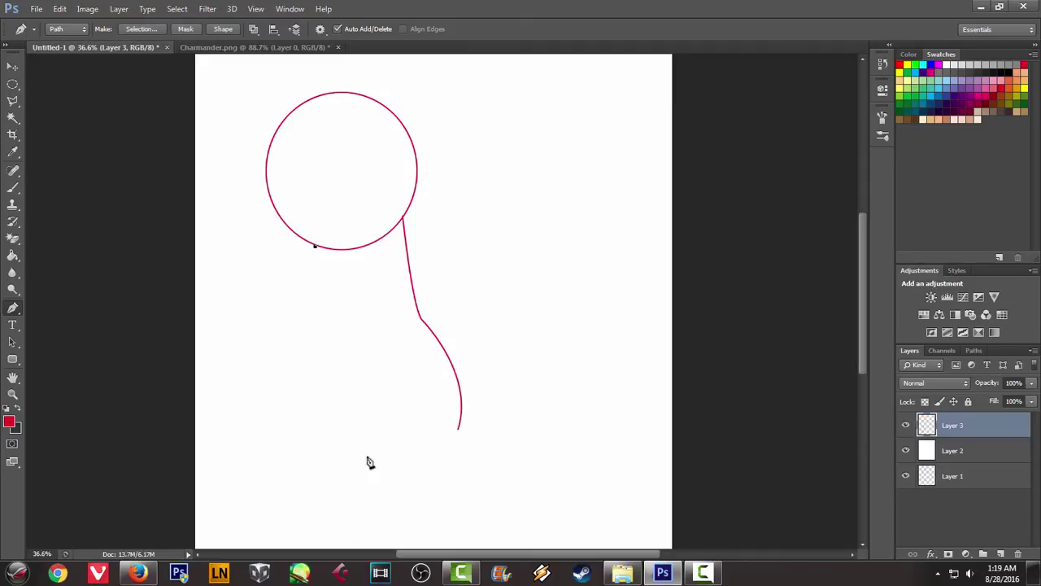
{"action": "left_click_drag", "start_coordinate": [338, 455], "coordinate": [438, 474]}
{"action": "key", "text": "Delete"}
{"action": "mouse_move", "coordinate": [366, 442]}
{"action": "left_mouse_down"}
{"action": "mouse_move", "coordinate": [490, 459]}
{"action": "mouse_move", "coordinate": [478, 455]}
{"action": "left_mouse_up"}
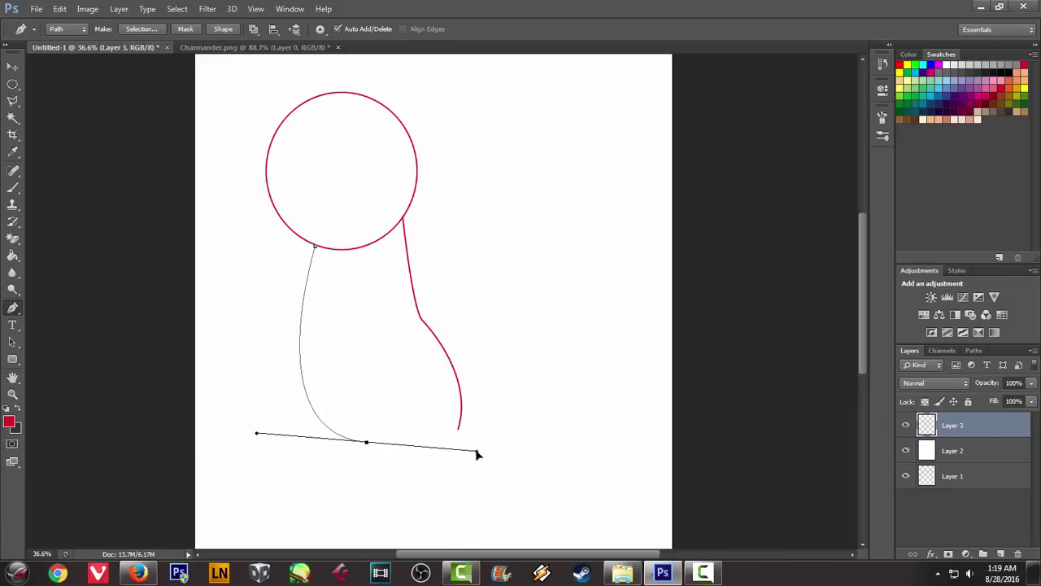
{"action": "left_click", "coordinate": [203, 49]}
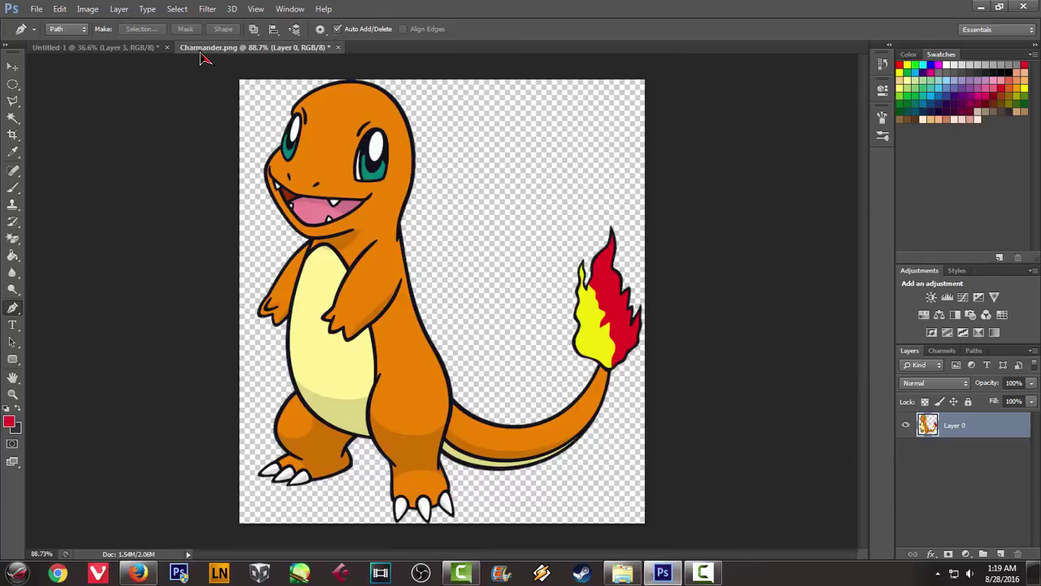
{"action": "left_click", "coordinate": [126, 49]}
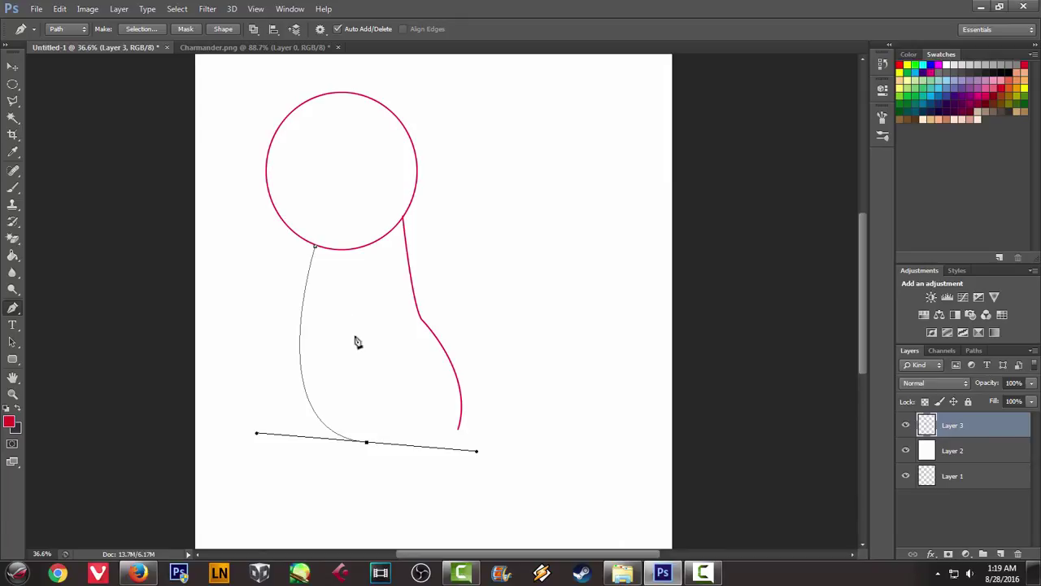
{"action": "key", "text": "Return"}
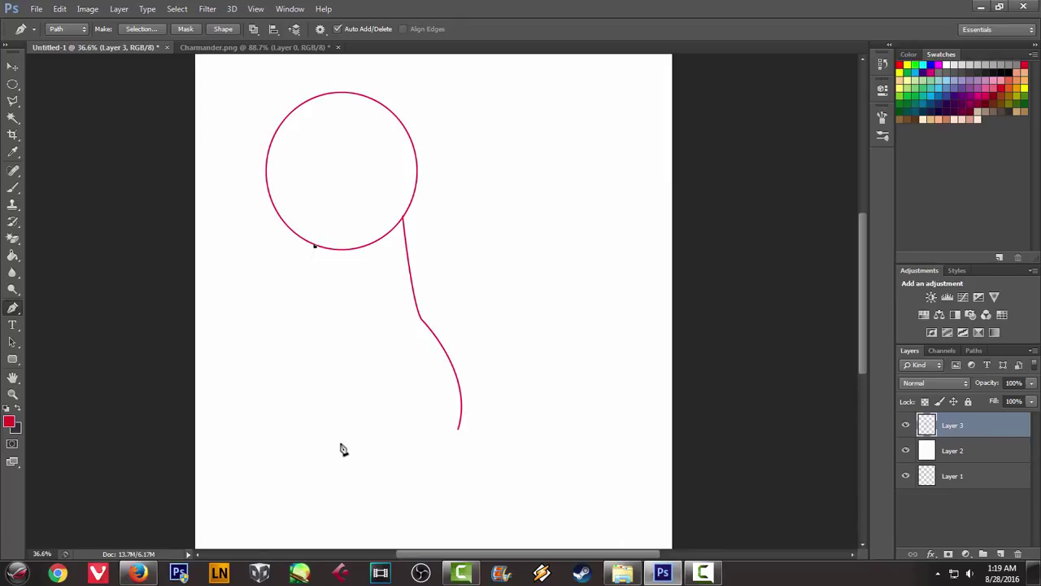
{"action": "mouse_move", "coordinate": [346, 447]}
{"action": "left_mouse_down"}
{"action": "mouse_move", "coordinate": [442, 446]}
{"action": "mouse_move", "coordinate": [422, 466]}
{"action": "left_mouse_up"}
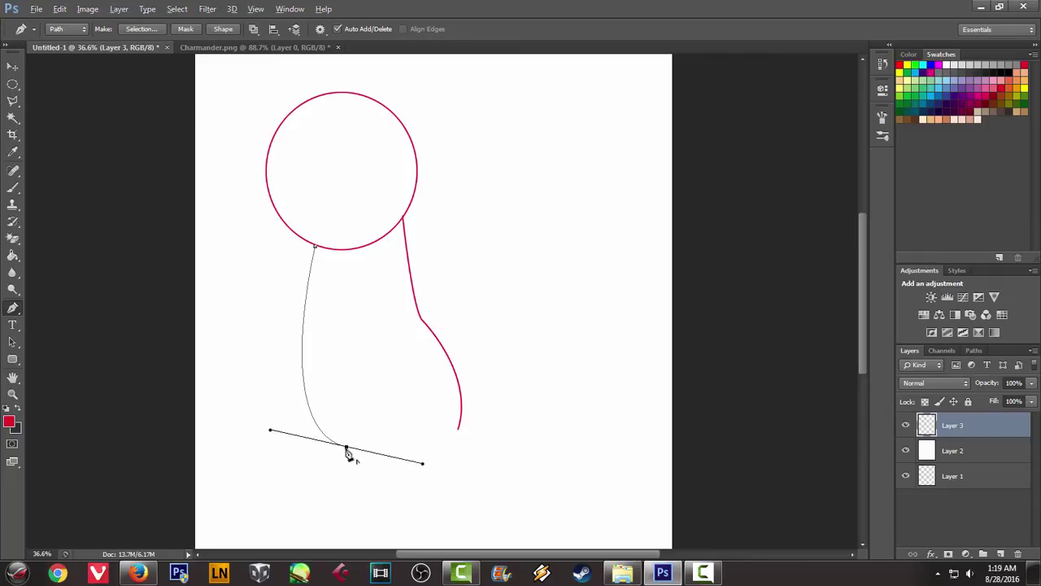
{"action": "left_click", "coordinate": [281, 49]}
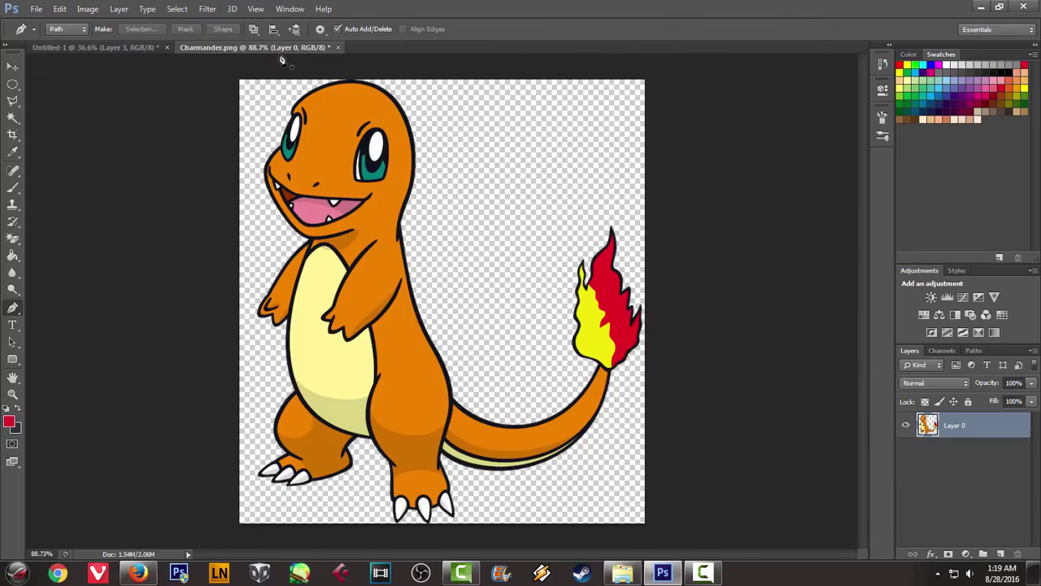
{"action": "left_click", "coordinate": [112, 49]}
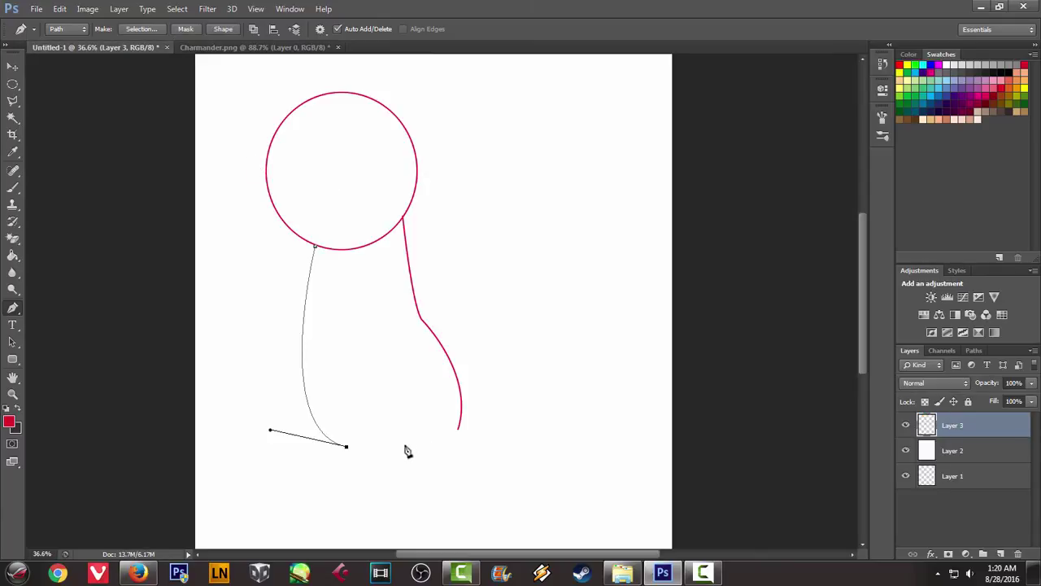
{"action": "left_click_drag", "start_coordinate": [396, 444], "coordinate": [418, 439]}
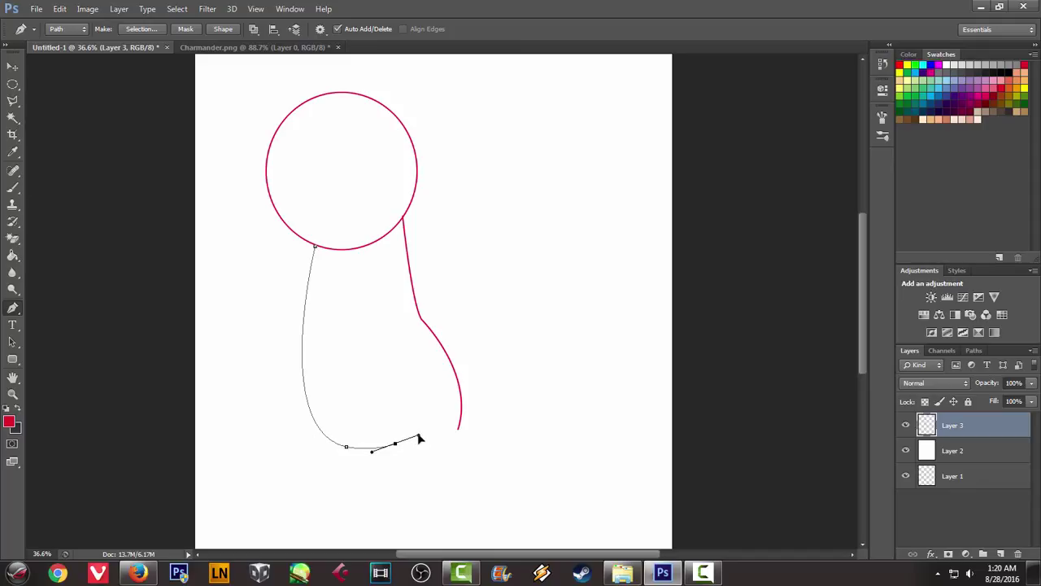
Stroke the body curve red with the Brush and delete its work path
{"action": "right_click", "coordinate": [435, 316]}
{"action": "left_click", "coordinate": [493, 94]}
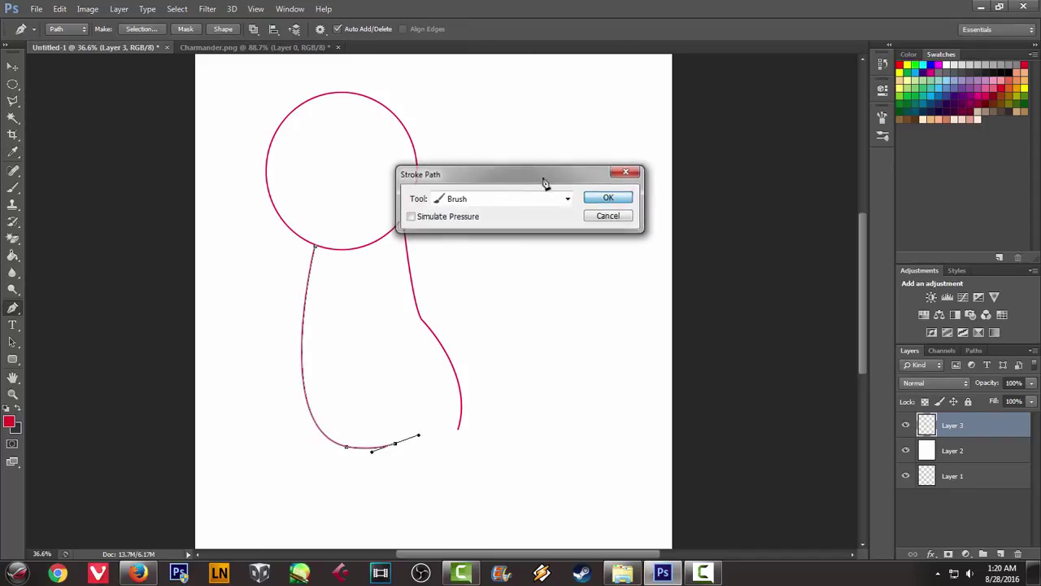
{"action": "left_click", "coordinate": [608, 198]}
{"action": "right_click", "coordinate": [548, 177]}
{"action": "left_click", "coordinate": [577, 202]}
{"action": "left_click", "coordinate": [227, 50]}
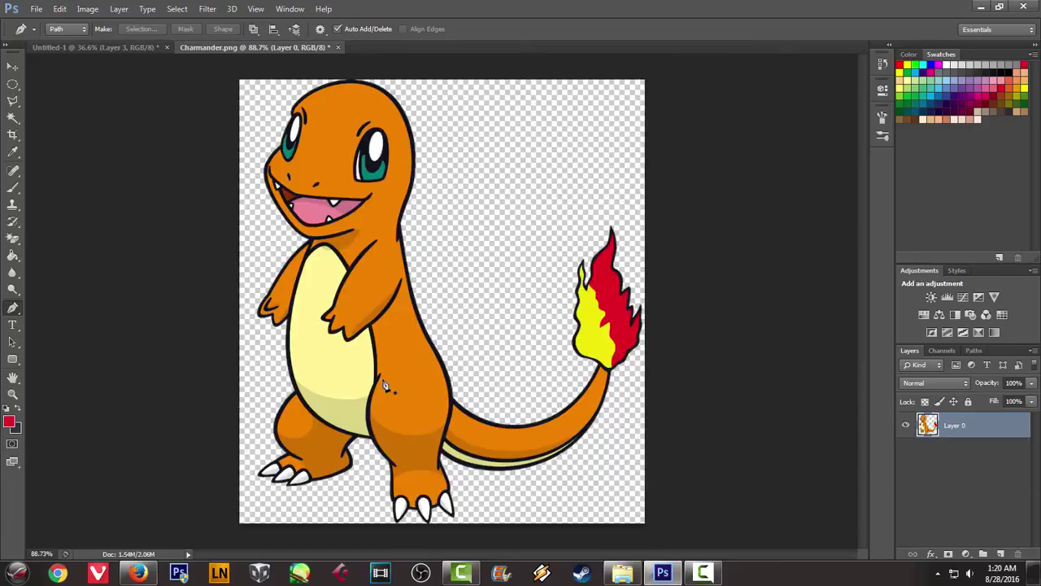
{"action": "left_click", "coordinate": [118, 49]}
{"action": "scroll", "coordinate": [342, 217], "scroll_direction": "up", "scroll_amount": 1}
{"action": "scroll", "coordinate": [423, 407], "scroll_direction": "up", "scroll_amount": 1}
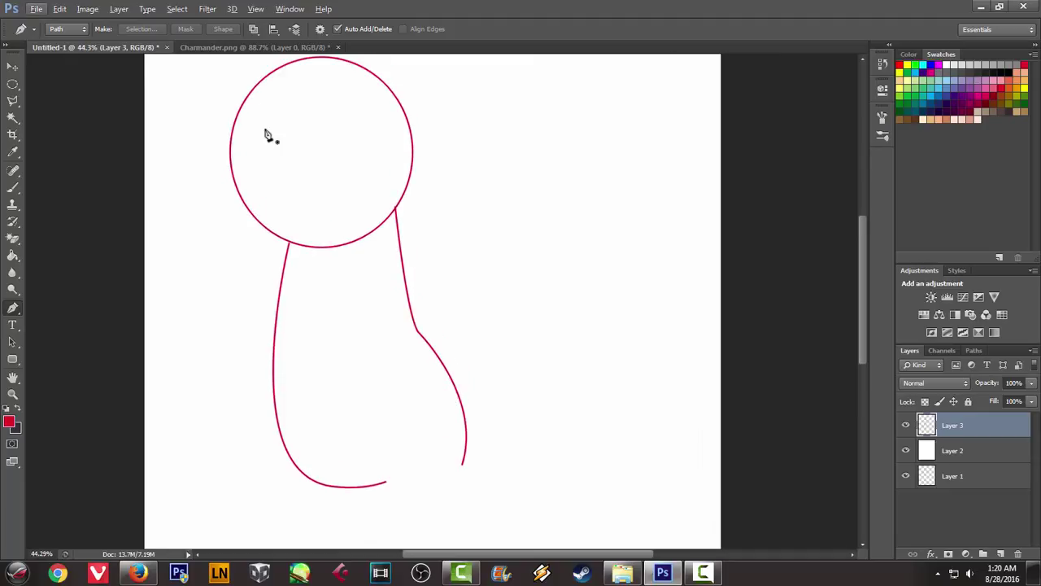
Trace the short inner leg line, stroke it red, and delete its path
{"action": "left_click", "coordinate": [248, 48]}
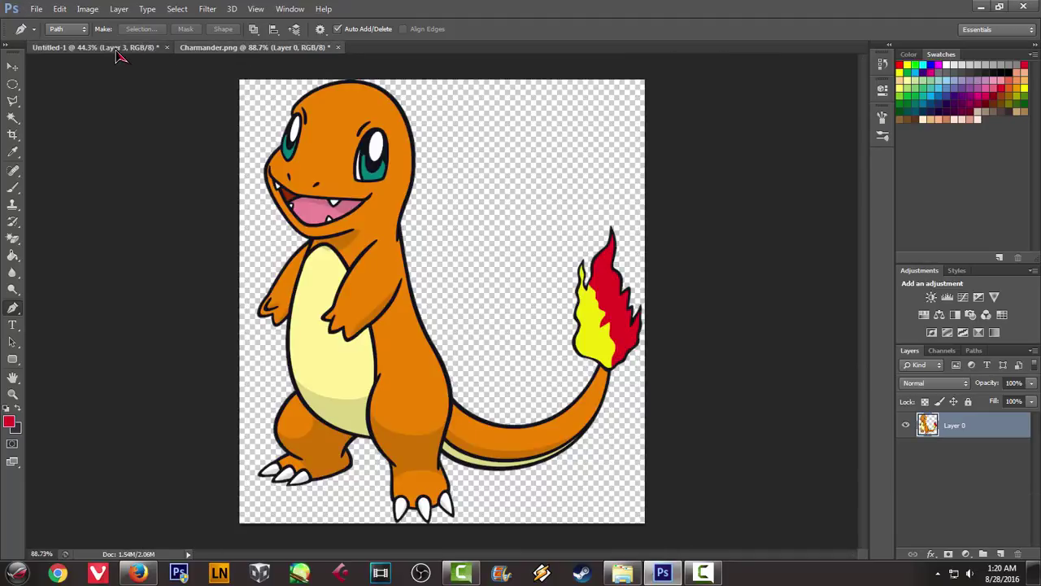
{"action": "left_click", "coordinate": [124, 49]}
{"action": "left_click_drag", "start_coordinate": [400, 501], "coordinate": [432, 527]}
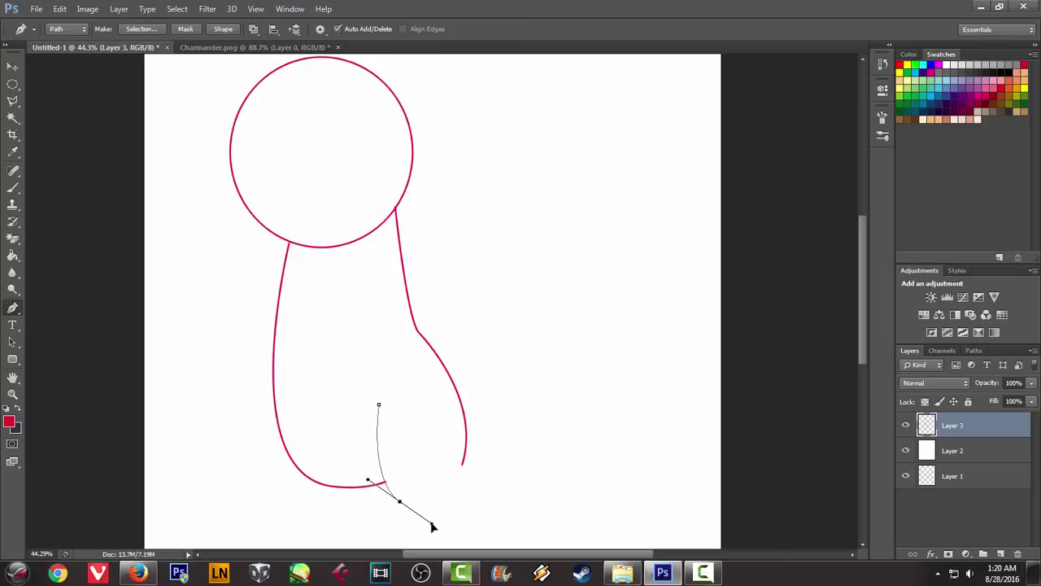
{"action": "left_click", "coordinate": [280, 49]}
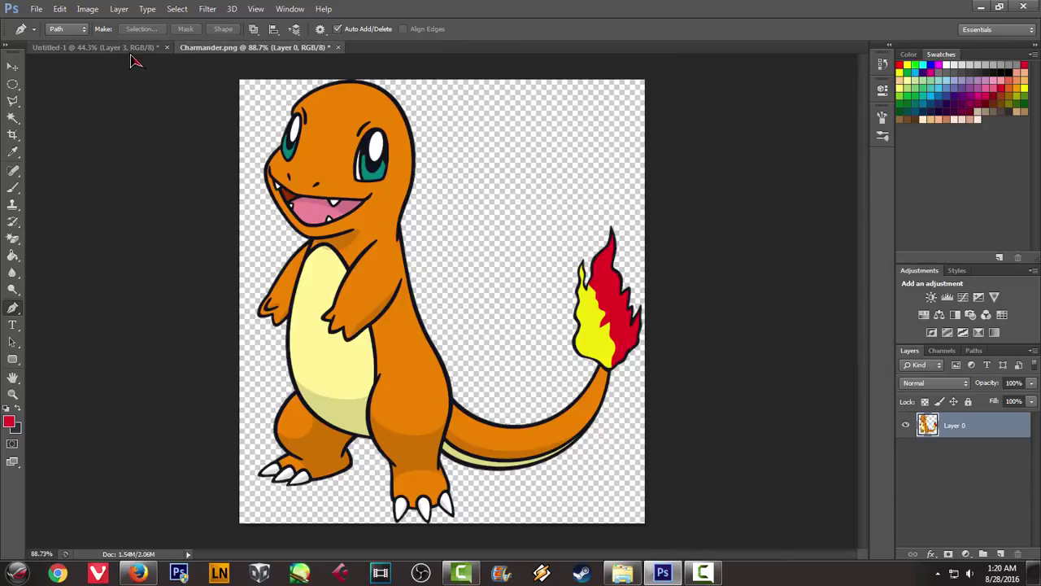
{"action": "left_click", "coordinate": [122, 47]}
{"action": "right_click", "coordinate": [452, 258]}
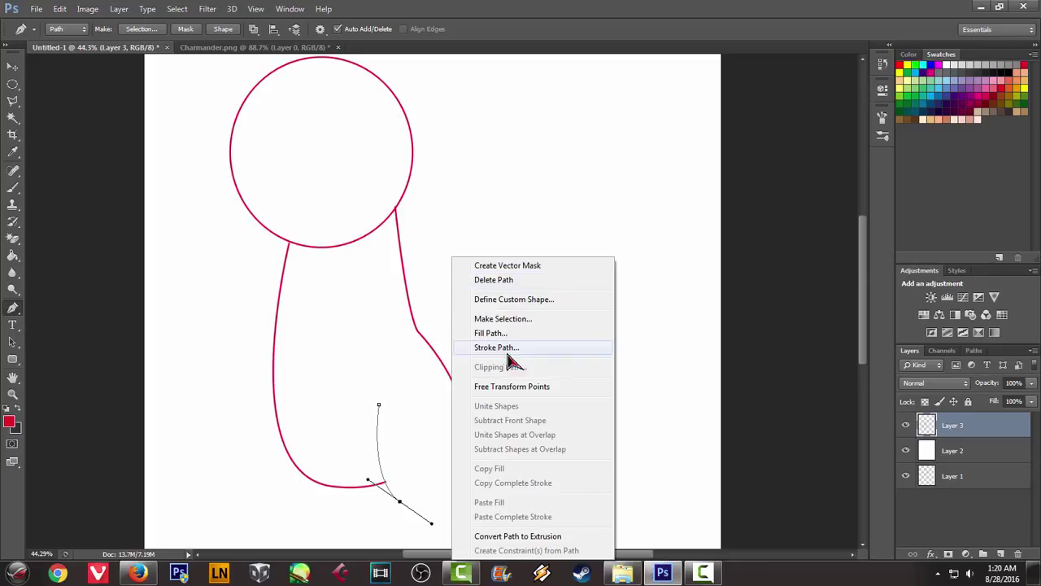
{"action": "left_click", "coordinate": [507, 353]}
{"action": "left_click", "coordinate": [612, 202]}
{"action": "right_click", "coordinate": [490, 230]}
{"action": "left_click", "coordinate": [516, 252]}
{"action": "left_click", "coordinate": [236, 48]}
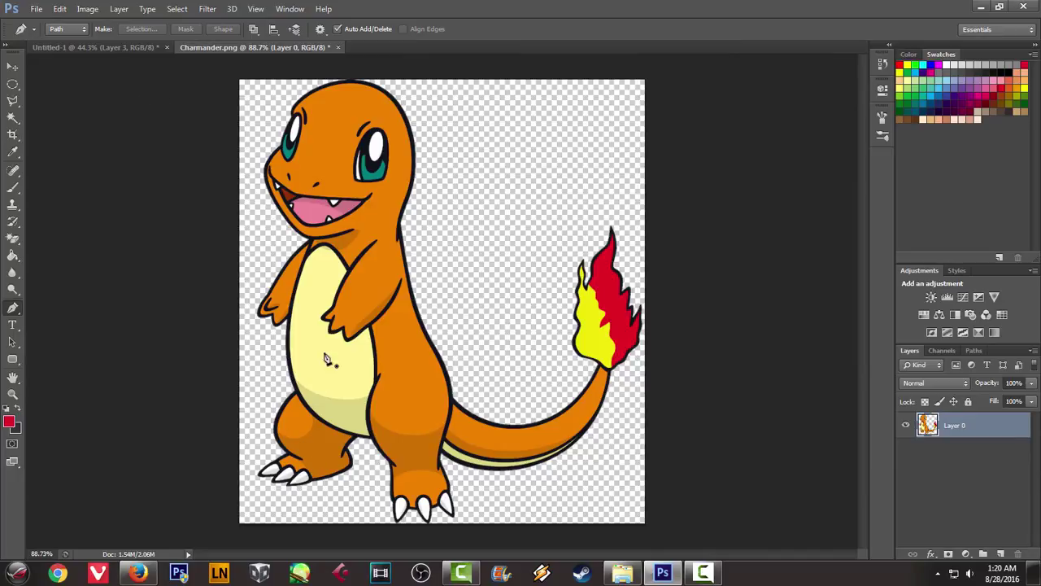
{"action": "left_click", "coordinate": [126, 48]}
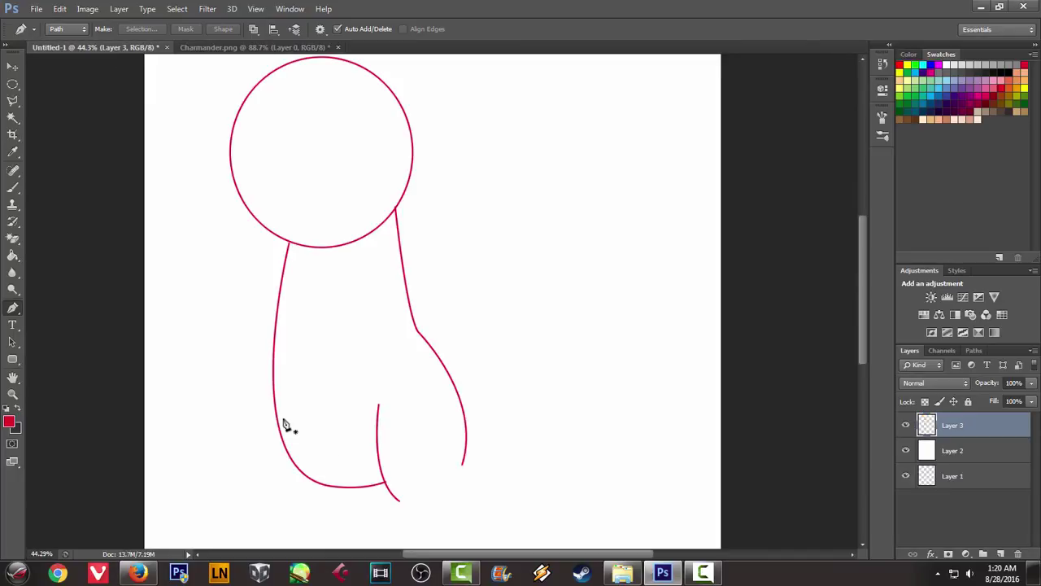
Trace the foot curve off the lower left body line and stroke it red
{"action": "left_click", "coordinate": [280, 419]}
{"action": "left_click_drag", "start_coordinate": [270, 497], "coordinate": [302, 537]}
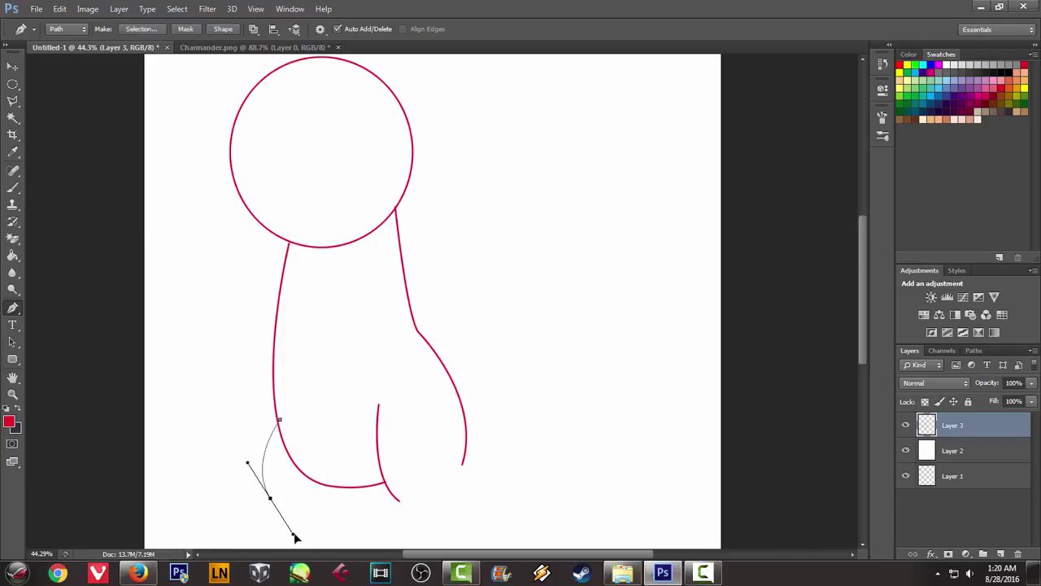
{"action": "left_click", "coordinate": [252, 47]}
{"action": "left_click", "coordinate": [81, 47]}
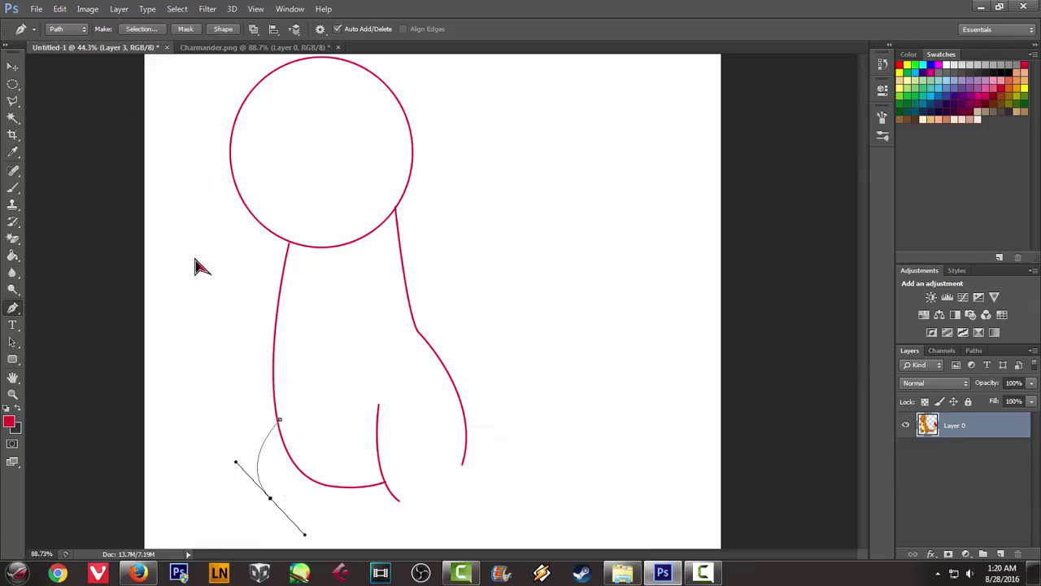
{"action": "mouse_move", "coordinate": [275, 492]}
{"action": "left_mouse_down"}
{"action": "mouse_move", "coordinate": [331, 537]}
{"action": "mouse_move", "coordinate": [319, 522]}
{"action": "left_mouse_up"}
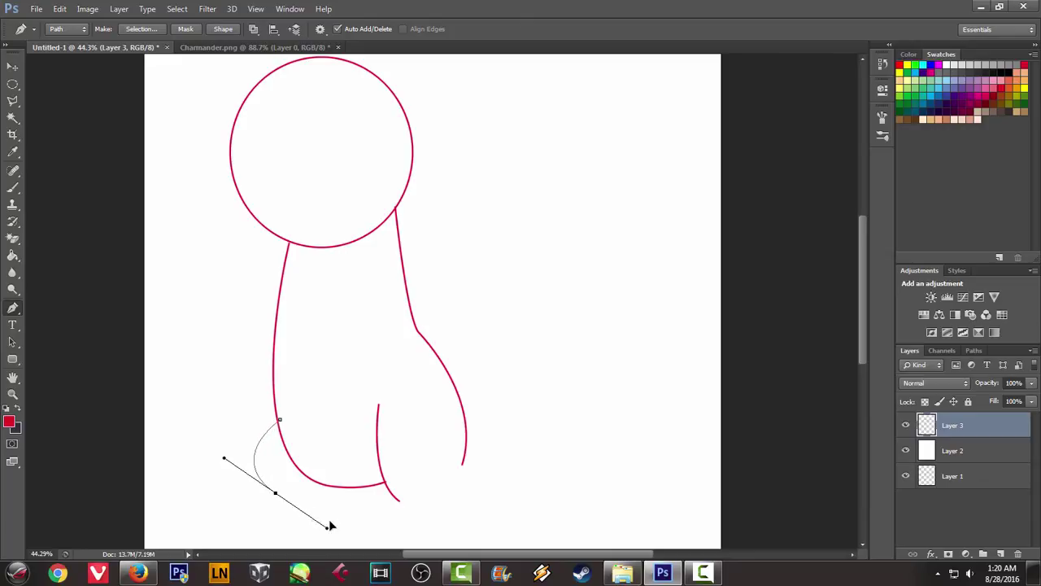
{"action": "right_click", "coordinate": [364, 253]}
{"action": "left_click", "coordinate": [435, 333]}
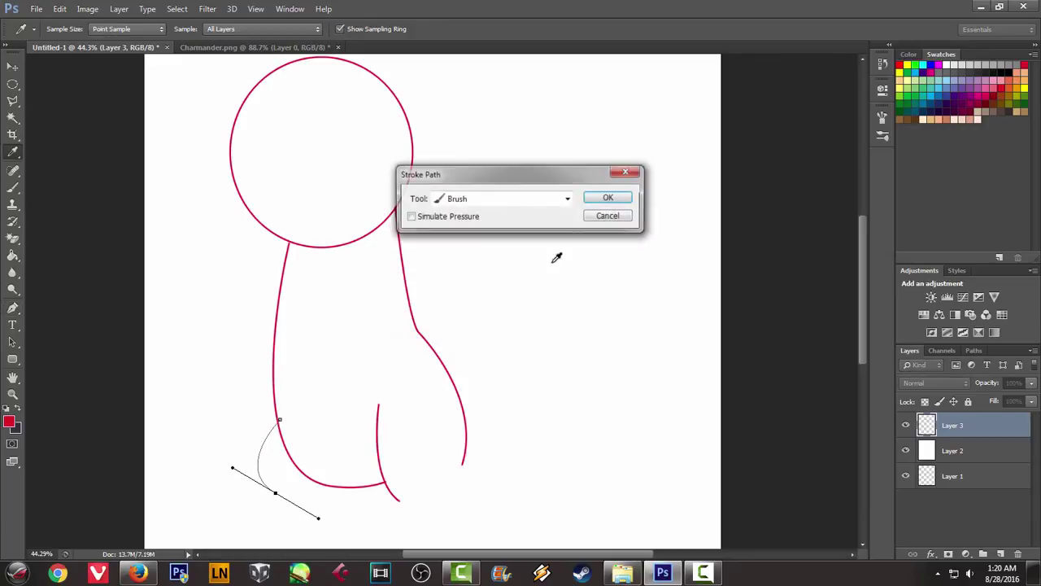
{"action": "left_click", "coordinate": [609, 200]}
{"action": "right_click", "coordinate": [510, 206]}
{"action": "left_click", "coordinate": [547, 232]}
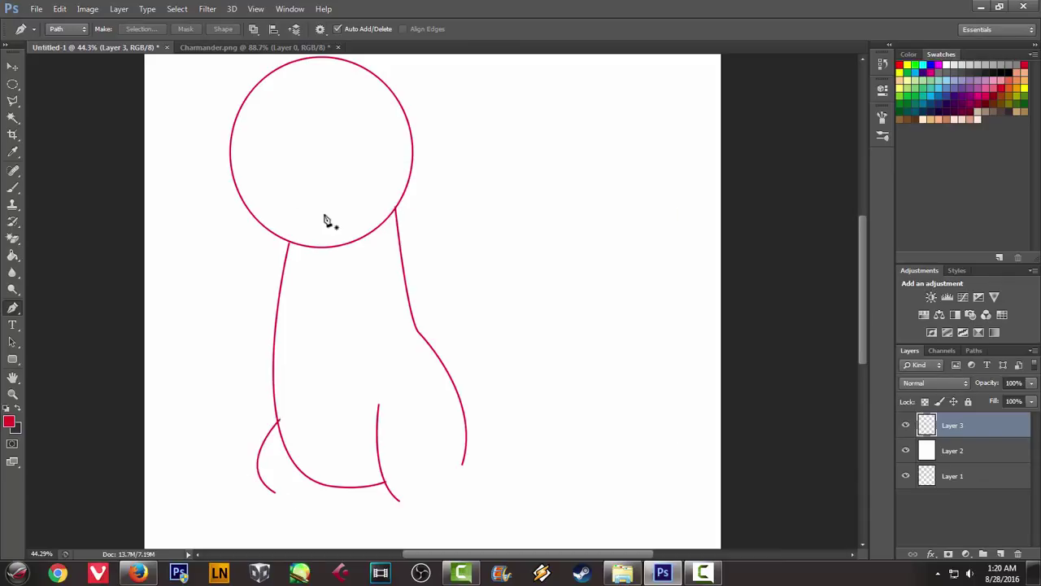
Add a short red stroke along the bottom line and delete its path
{"action": "left_click", "coordinate": [236, 48]}
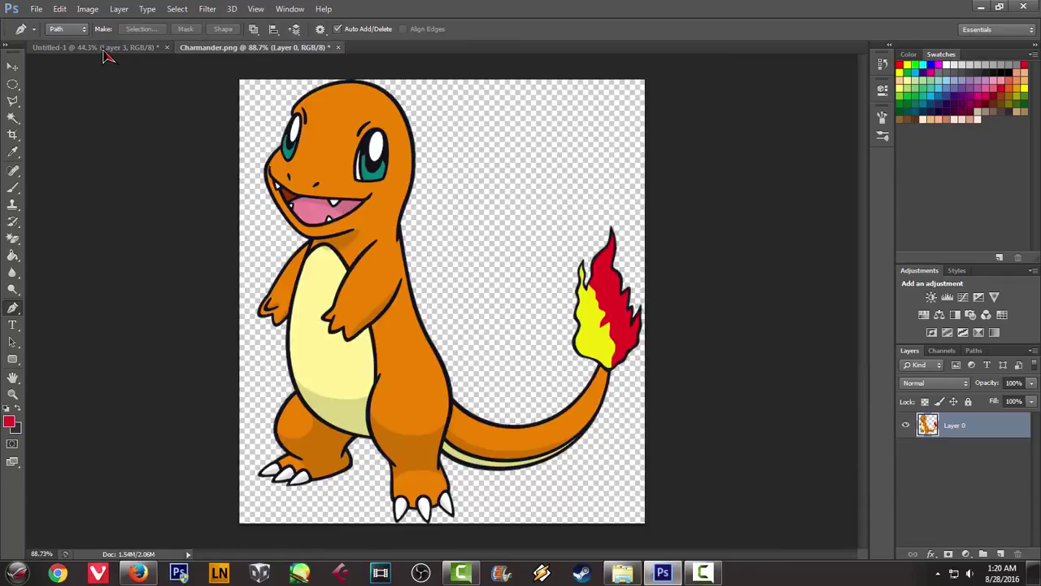
{"action": "left_click", "coordinate": [102, 46]}
{"action": "left_click", "coordinate": [361, 478]}
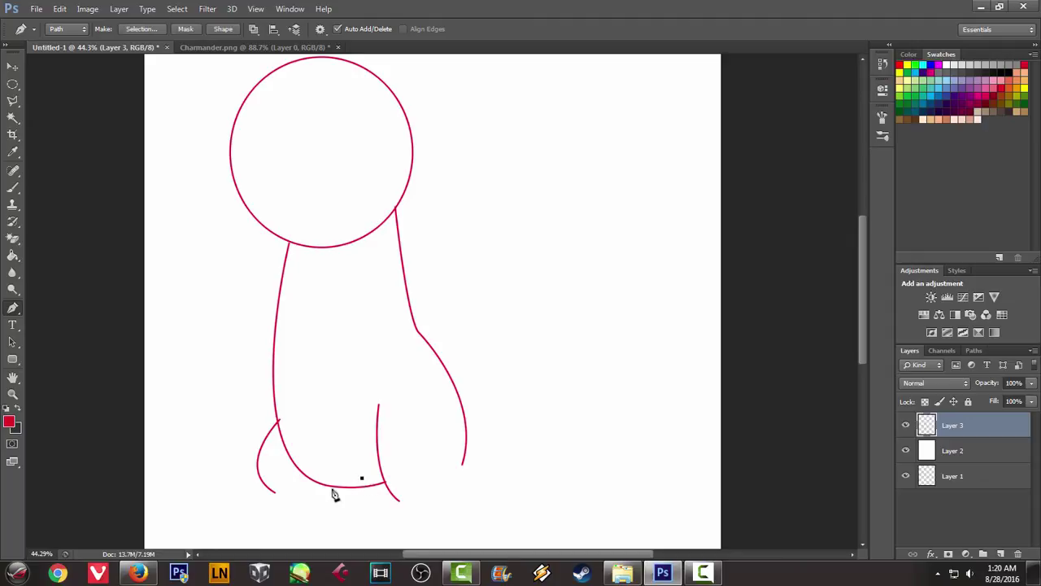
{"action": "key", "text": "ctrl+z"}
{"action": "right_click", "coordinate": [336, 508]}
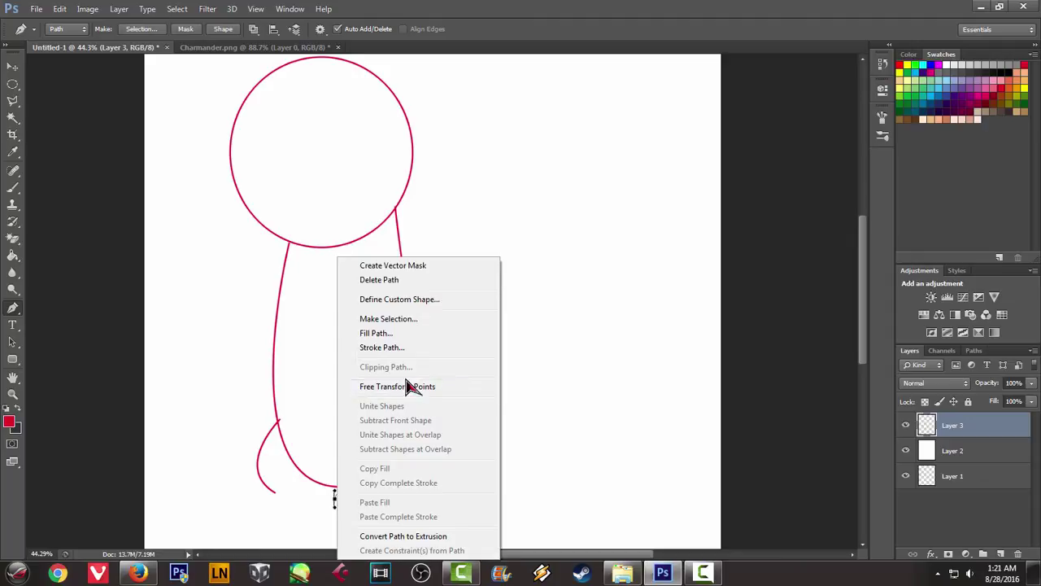
{"action": "left_click", "coordinate": [353, 345]}
{"action": "left_click", "coordinate": [602, 202]}
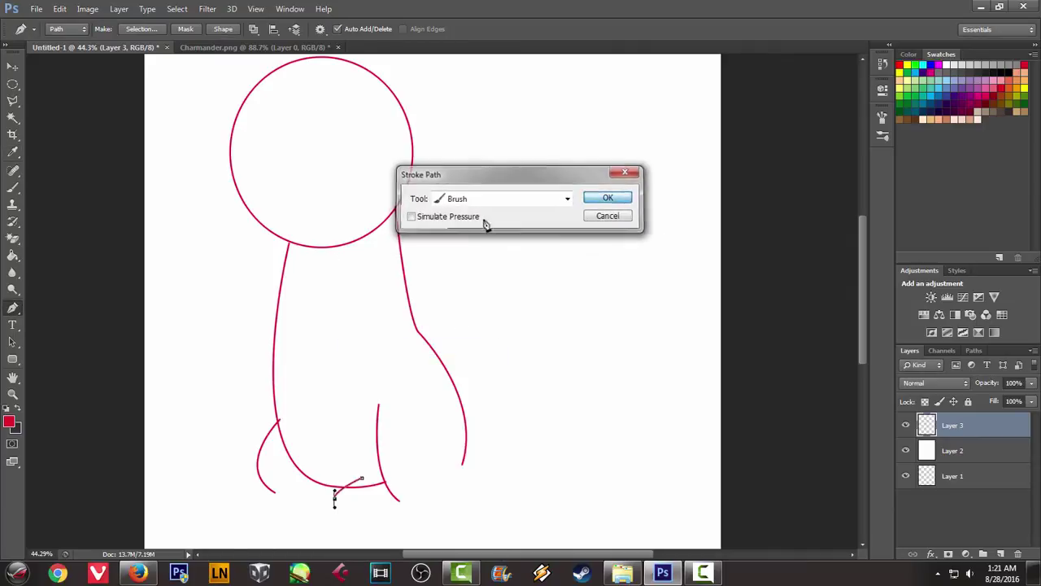
{"action": "right_click", "coordinate": [484, 220]}
{"action": "left_click", "coordinate": [529, 242]}
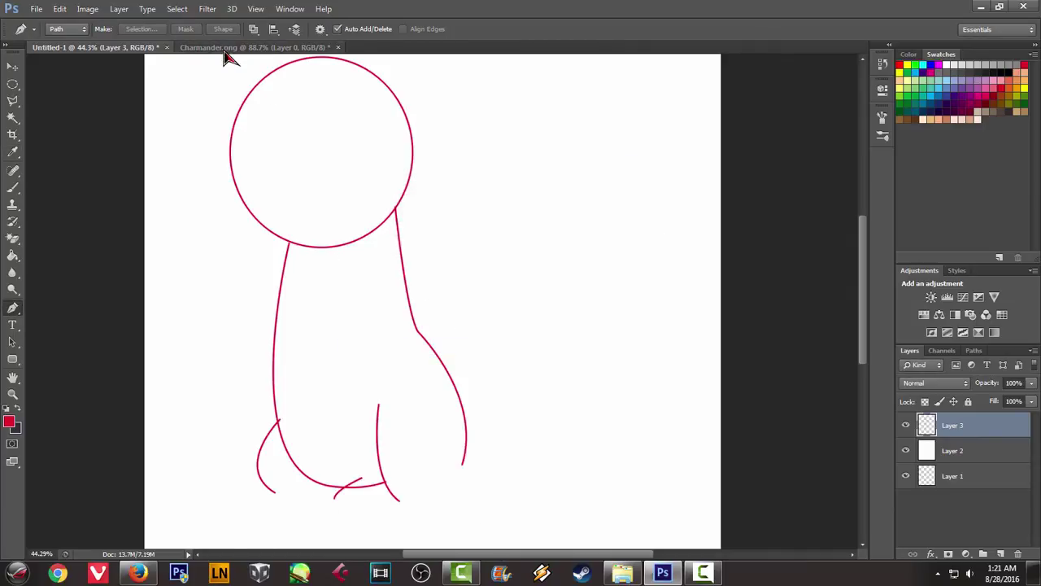
Compare the sketch with the reference and place the first point of a new path
{"action": "left_click", "coordinate": [225, 48]}
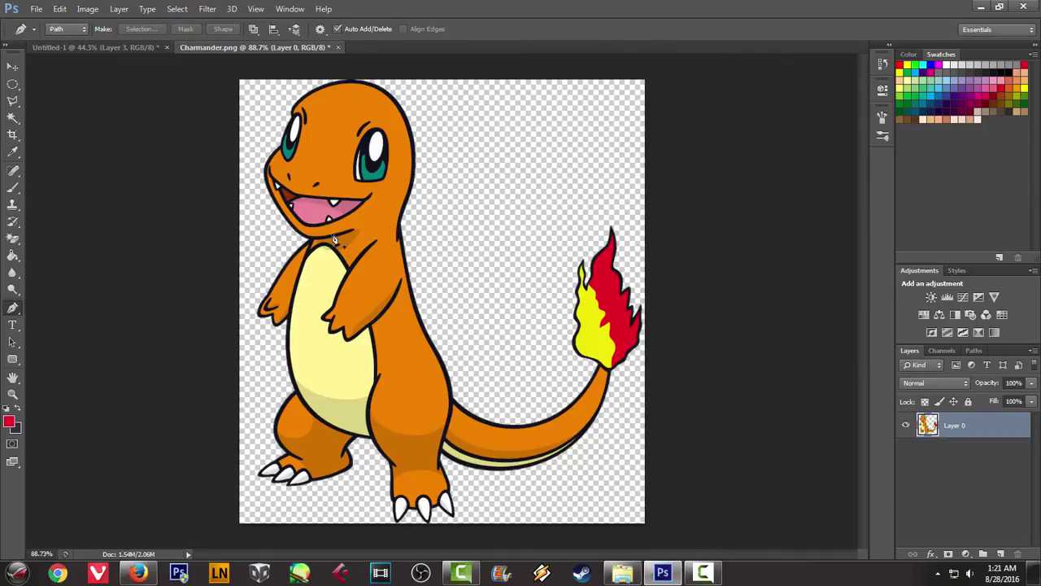
{"action": "left_click", "coordinate": [122, 48]}
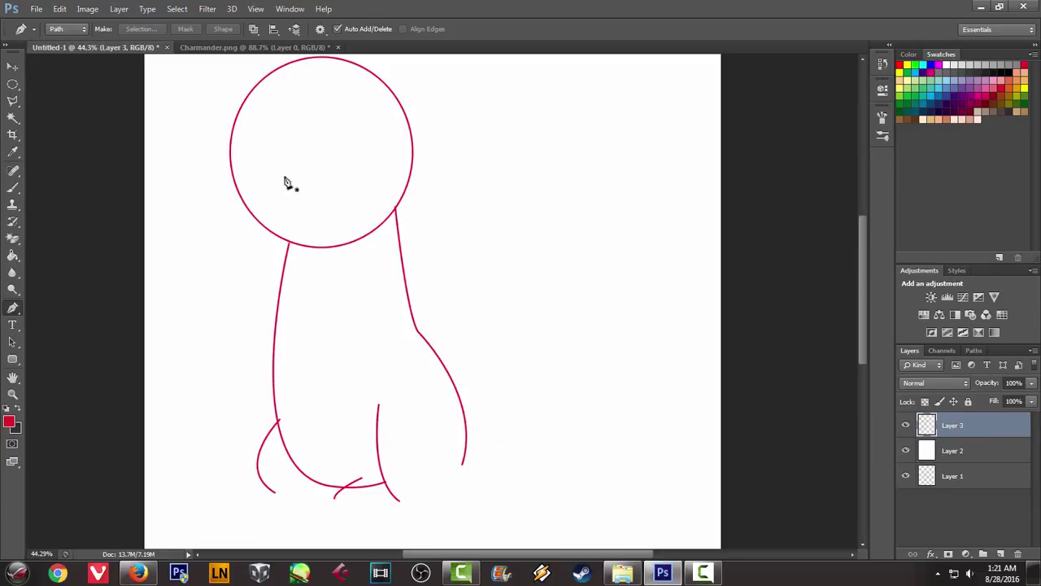
{"action": "left_click", "coordinate": [259, 49]}
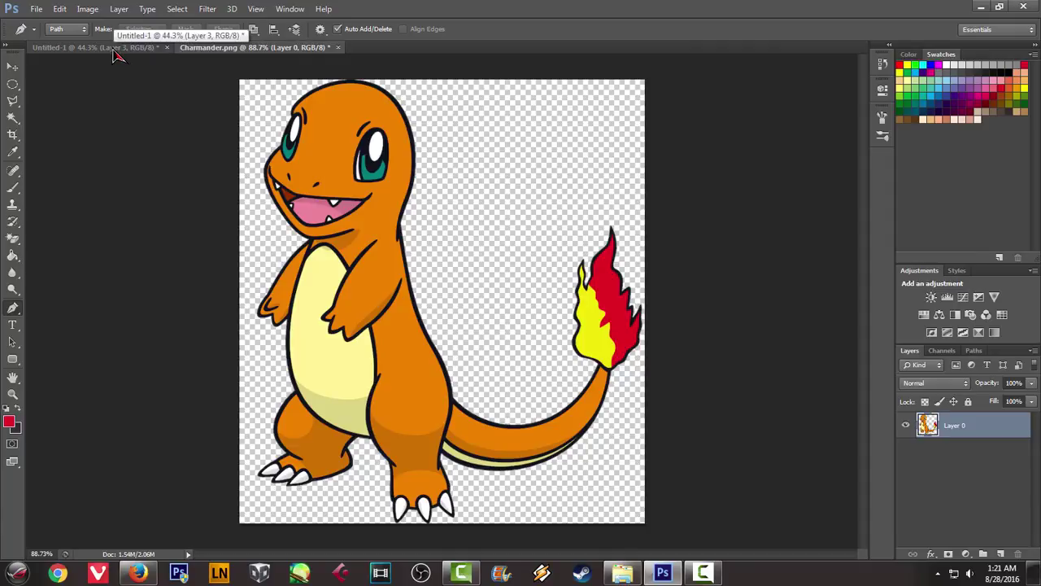
{"action": "left_click", "coordinate": [116, 50]}
{"action": "left_click", "coordinate": [235, 158]}
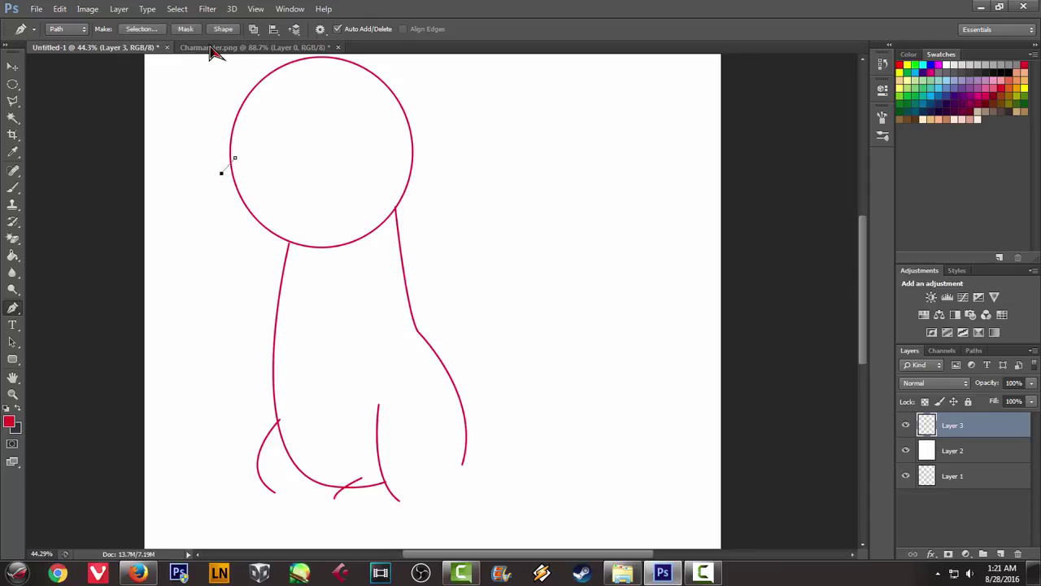
{"action": "left_click", "coordinate": [214, 48]}
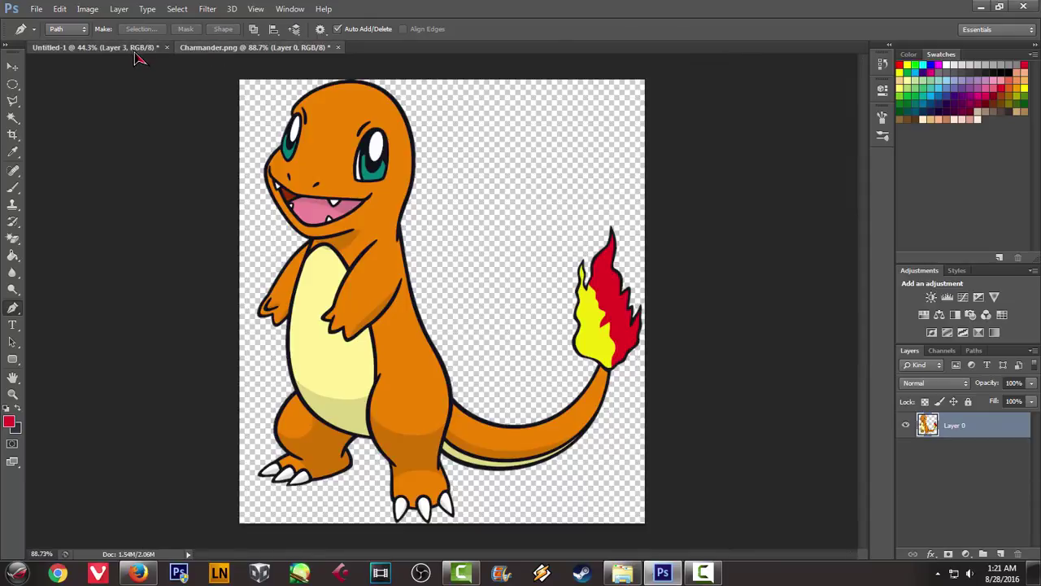
{"action": "left_click", "coordinate": [140, 47]}
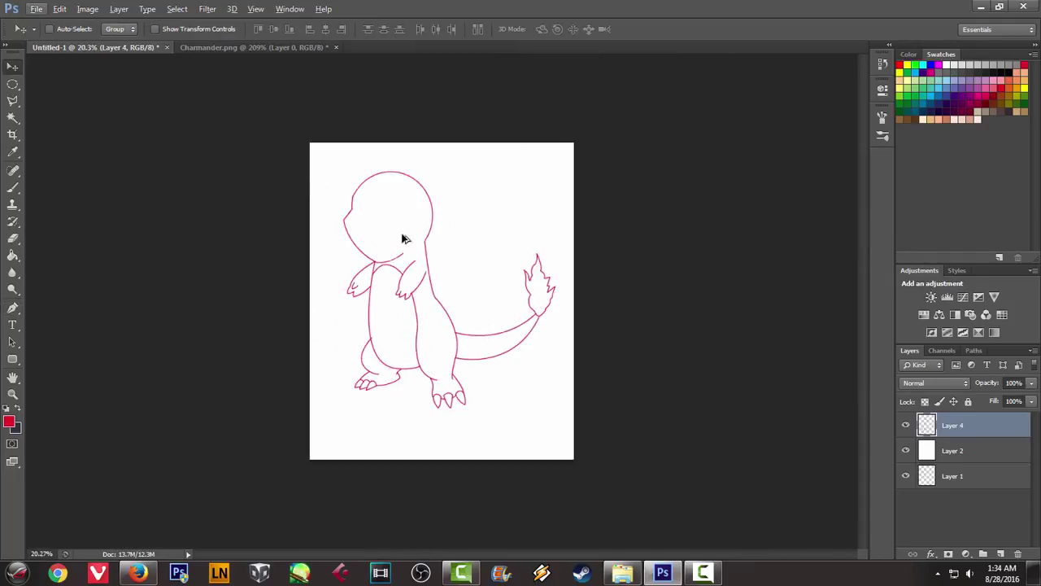
Zoom in and pan the reference to bring Charmander's head into view
{"action": "scroll", "coordinate": [402, 235], "scroll_direction": "up", "scroll_amount": 4}
{"action": "scroll", "coordinate": [262, 157], "scroll_direction": "up", "scroll_amount": 3}
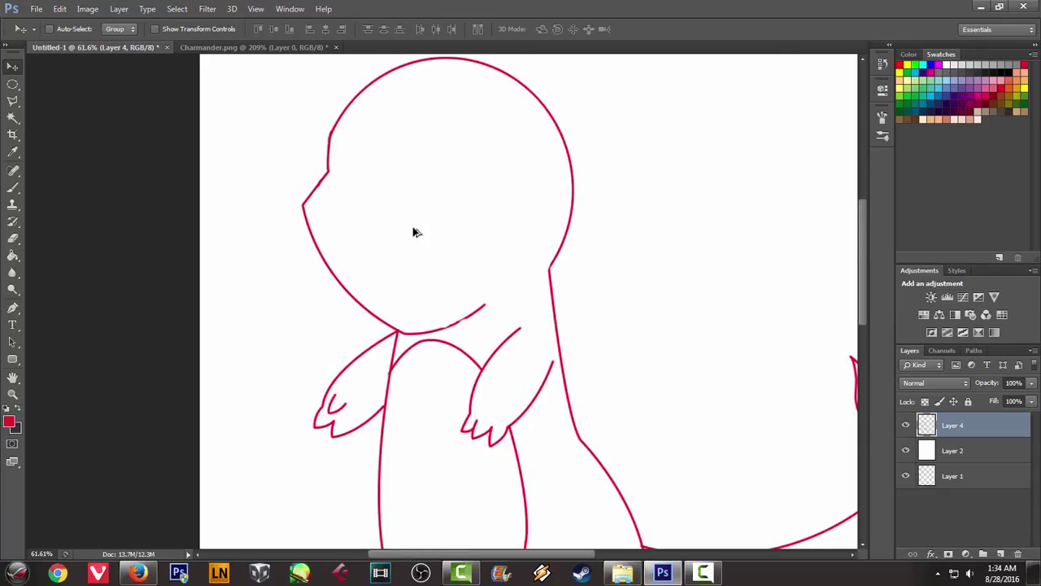
{"action": "scroll", "coordinate": [388, 212], "scroll_direction": "up", "scroll_amount": 3}
{"action": "scroll", "coordinate": [295, 199], "scroll_direction": "up", "scroll_amount": 1}
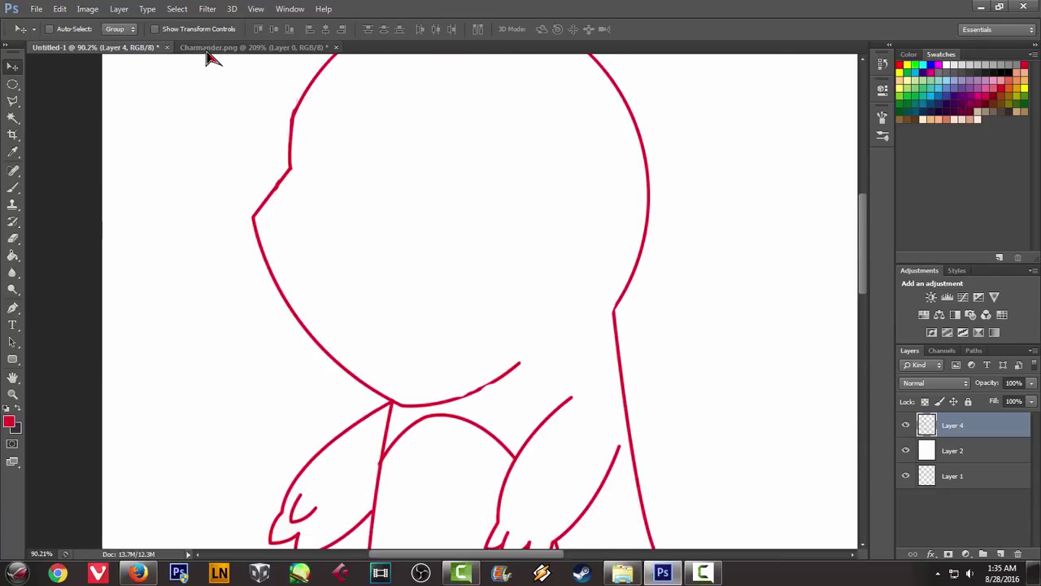
{"action": "left_click", "coordinate": [213, 47]}
{"action": "left_click_drag", "start_coordinate": [243, 175], "coordinate": [360, 282]}
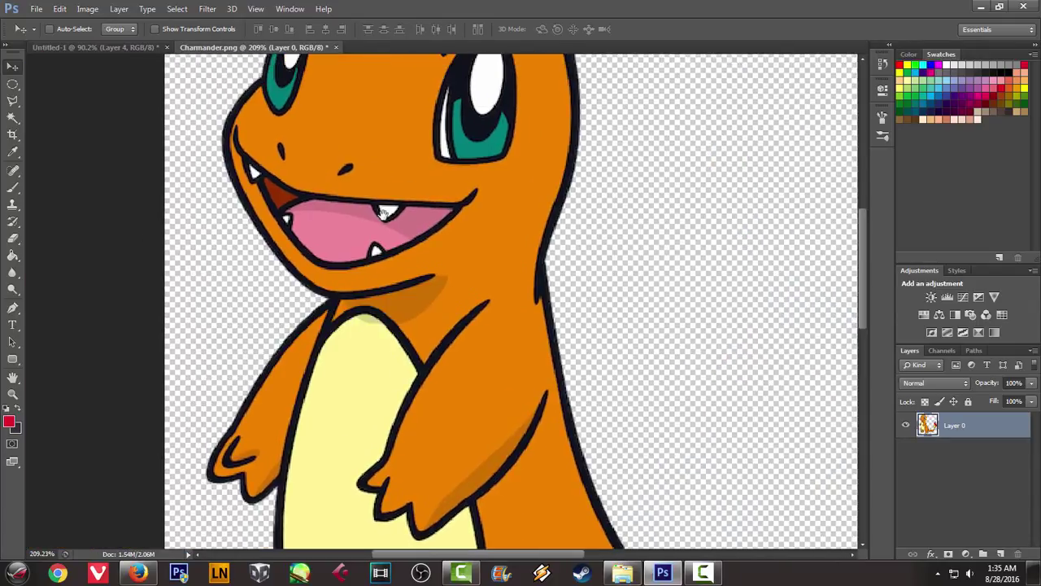
{"action": "left_click", "coordinate": [55, 49]}
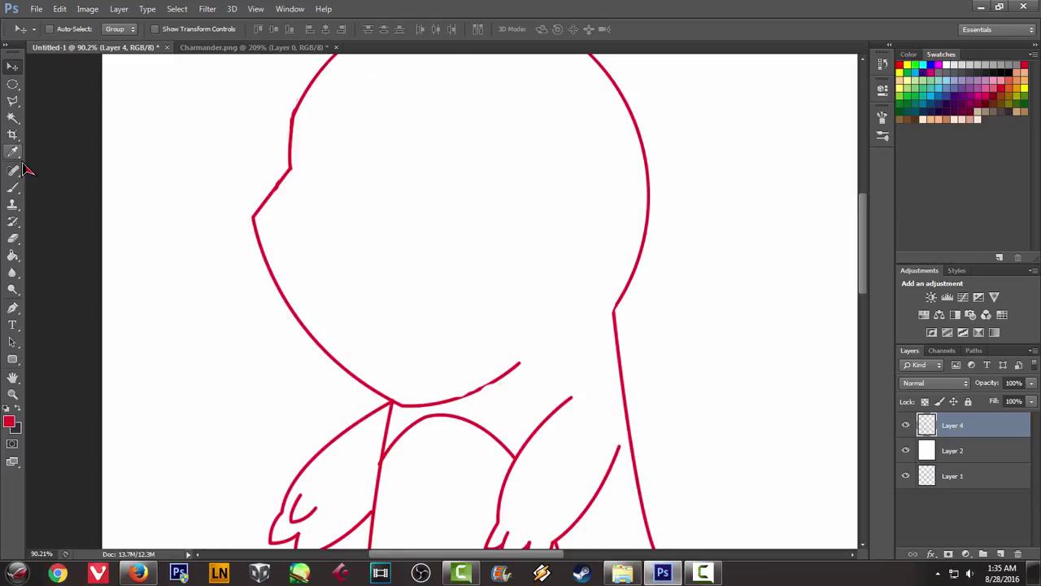
Trace the snout from its top through the tip, stroke it red, and erase the old corner
{"action": "left_click", "coordinate": [13, 312]}
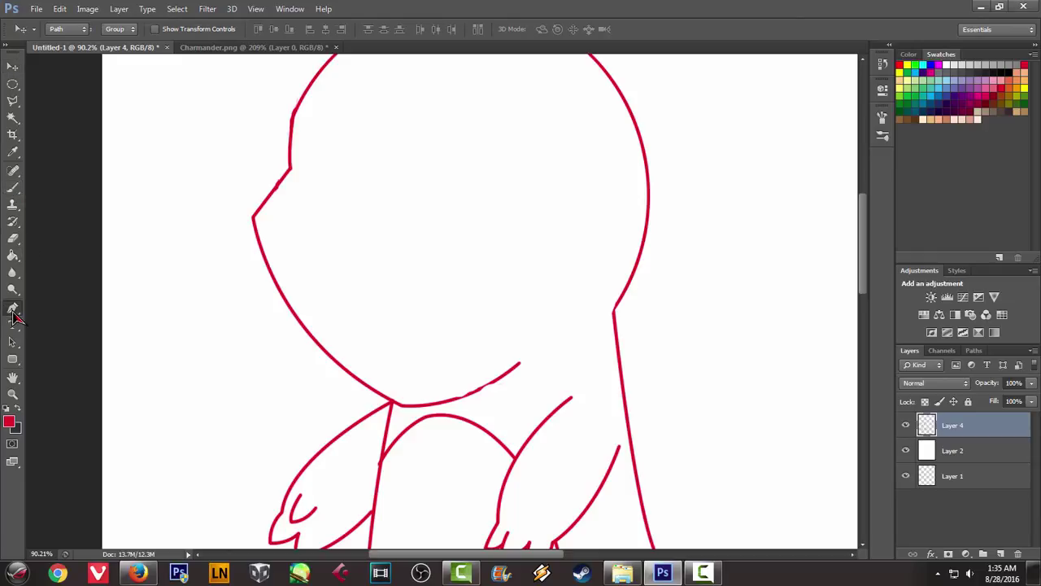
{"action": "left_click", "coordinate": [289, 170]}
{"action": "left_click", "coordinate": [261, 202]}
{"action": "left_click_drag", "start_coordinate": [258, 236], "coordinate": [255, 271]}
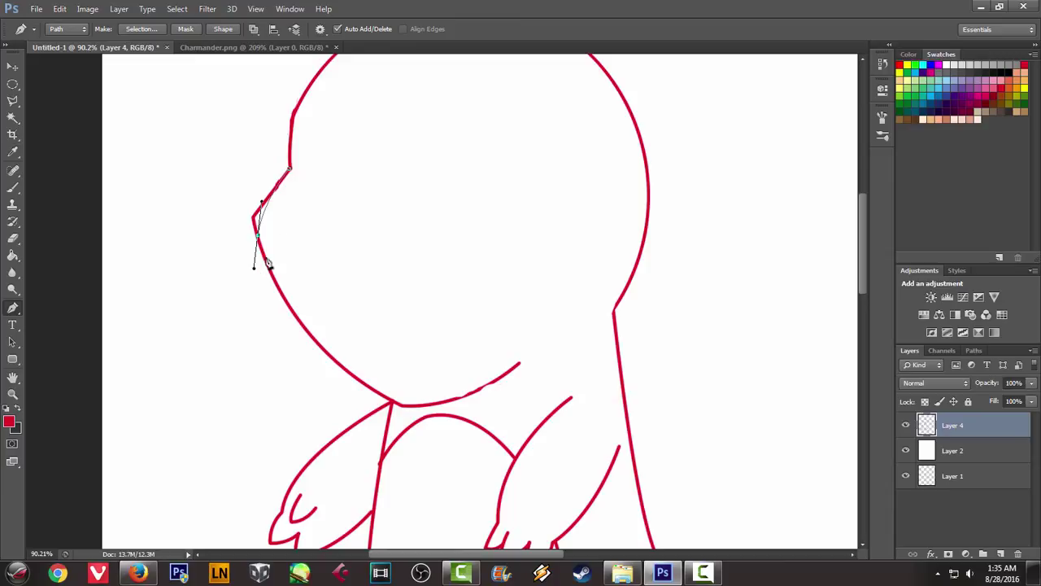
{"action": "right_click", "coordinate": [321, 229]}
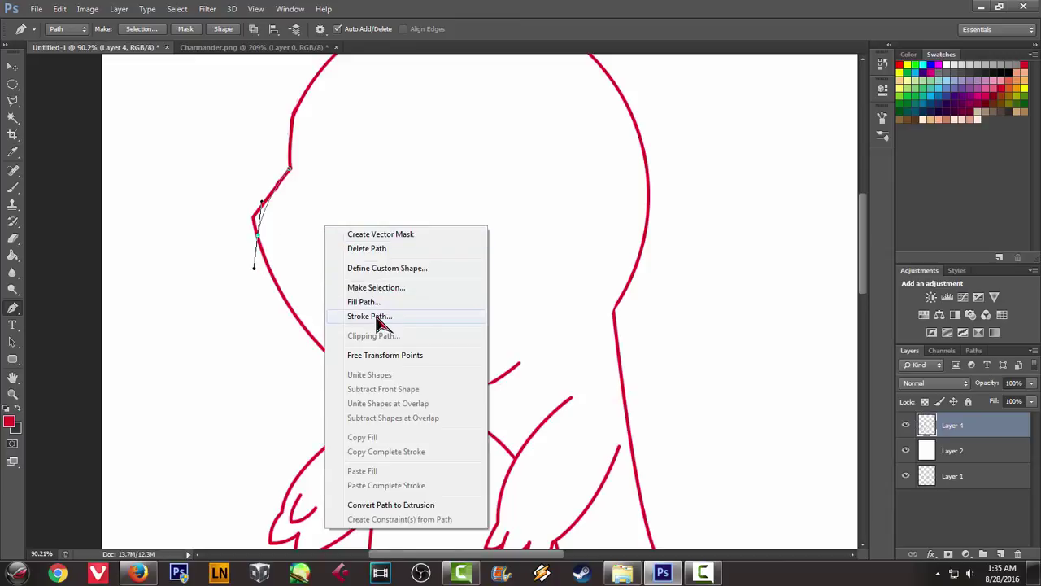
{"action": "left_click", "coordinate": [381, 316]}
{"action": "left_click", "coordinate": [608, 199]}
{"action": "right_click", "coordinate": [563, 194]}
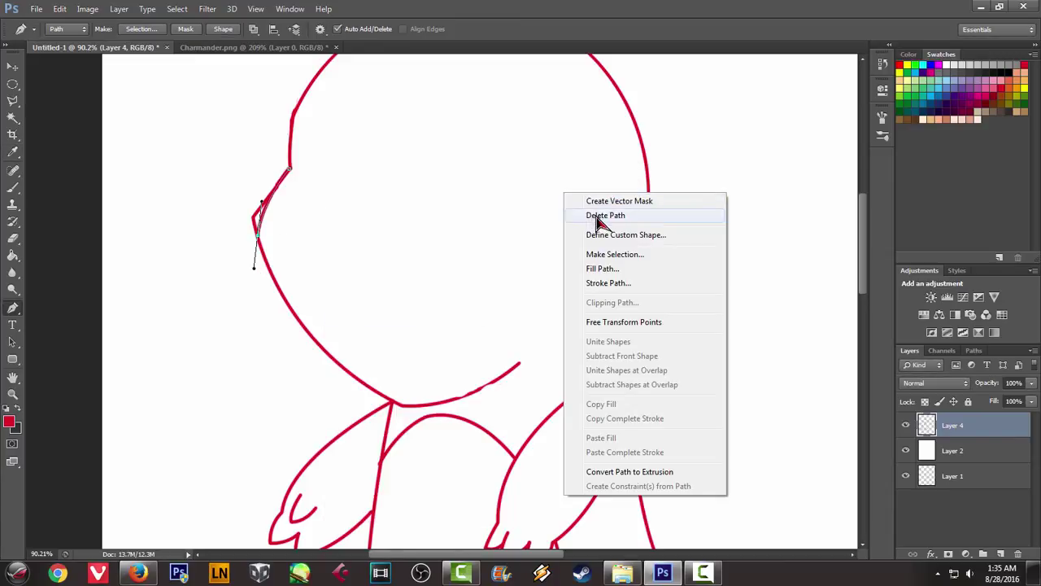
{"action": "left_click", "coordinate": [593, 215]}
{"action": "key", "text": "e"}
{"action": "left_click_drag", "start_coordinate": [249, 218], "coordinate": [248, 235]}
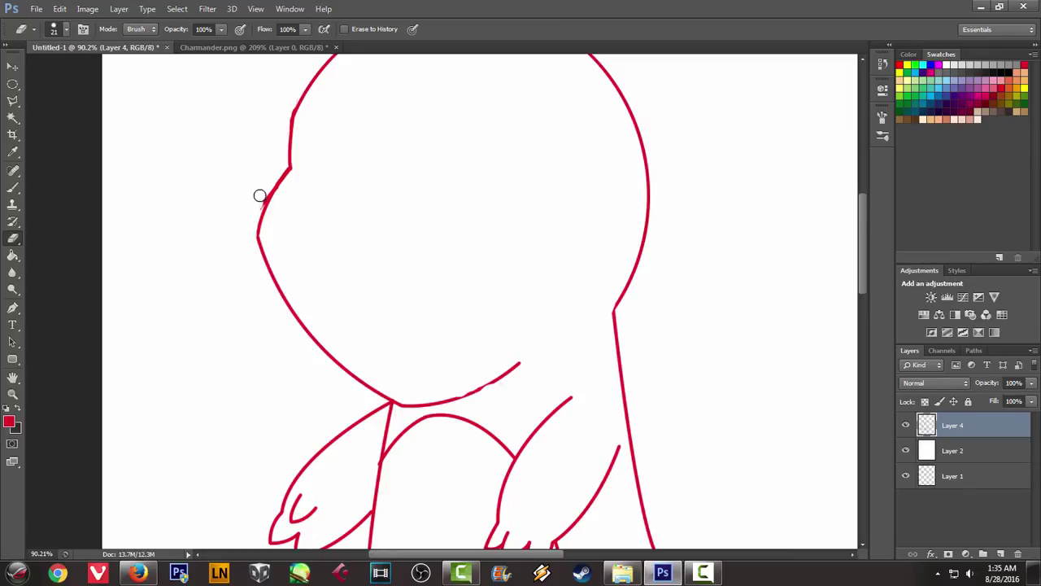
Compare the head with the Charmander reference, then return to the red sketch with the Pen tool
{"action": "scroll", "coordinate": [241, 173], "scroll_direction": "down", "scroll_amount": 2}
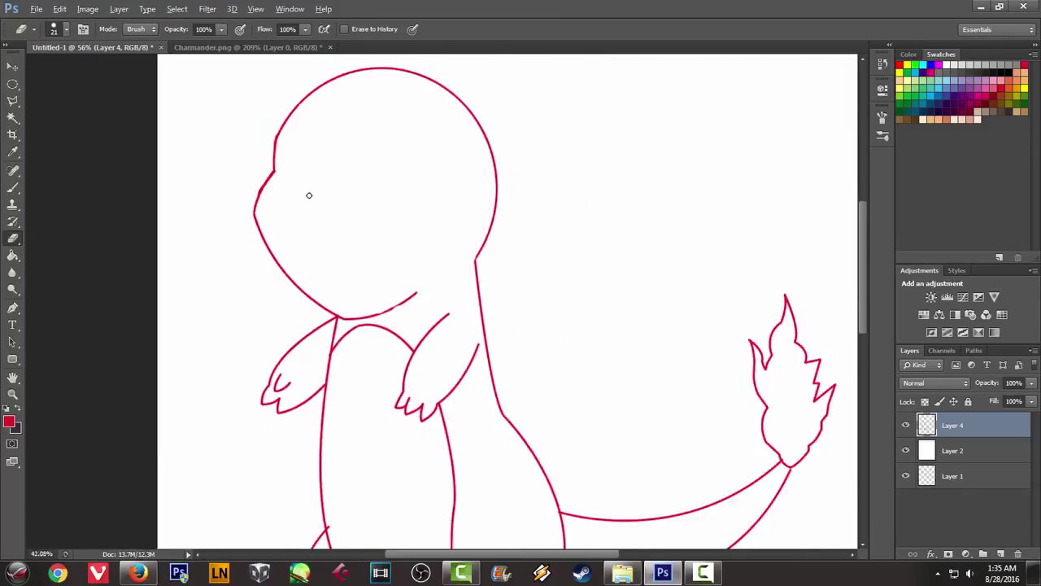
{"action": "scroll", "coordinate": [309, 193], "scroll_direction": "down", "scroll_amount": 1}
{"action": "scroll", "coordinate": [428, 198], "scroll_direction": "up", "scroll_amount": 1}
{"action": "left_click", "coordinate": [203, 48]}
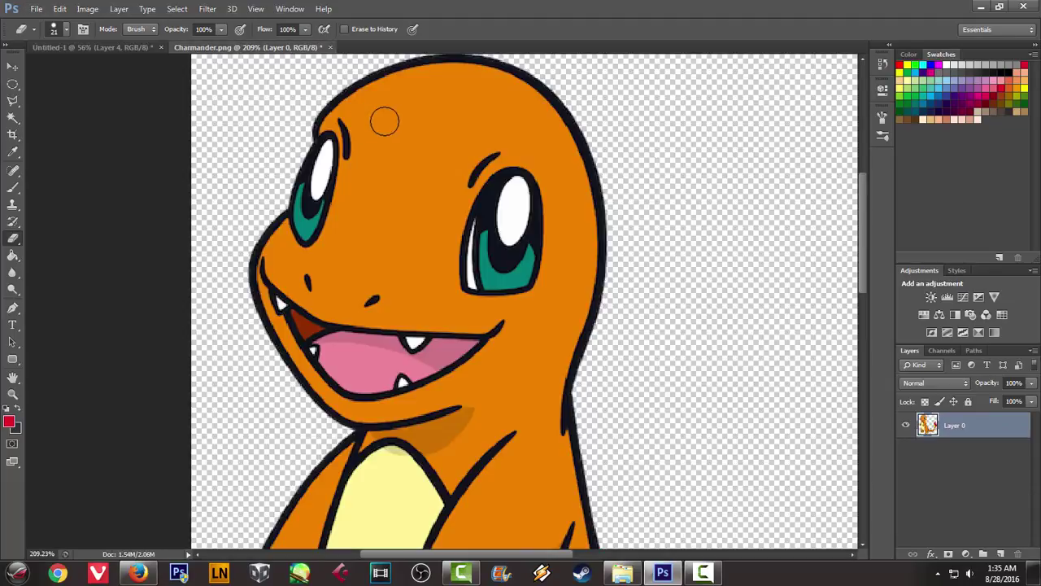
{"action": "scroll", "coordinate": [366, 114], "scroll_direction": "up", "scroll_amount": 1}
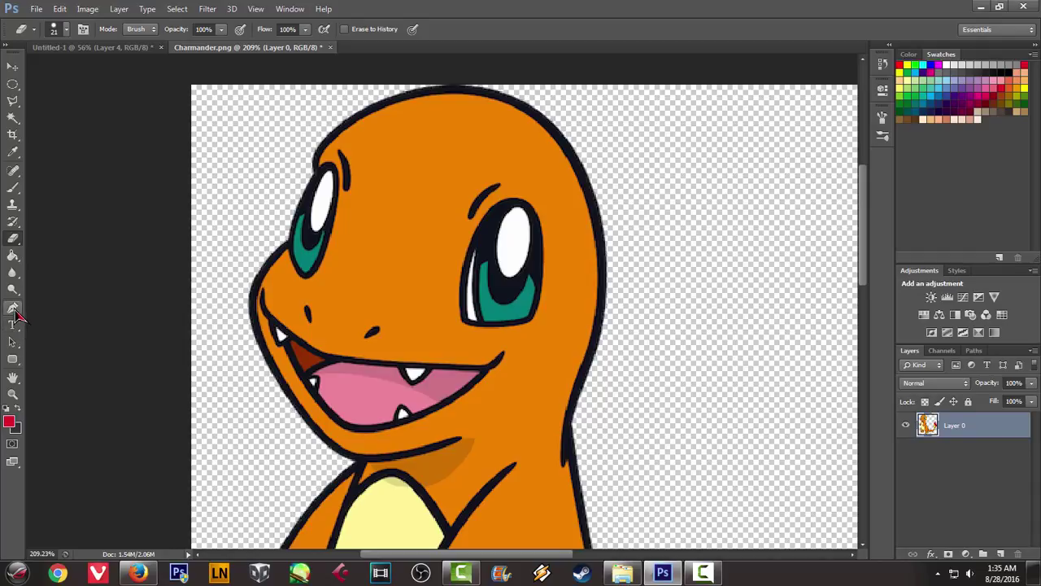
{"action": "left_click", "coordinate": [14, 308]}
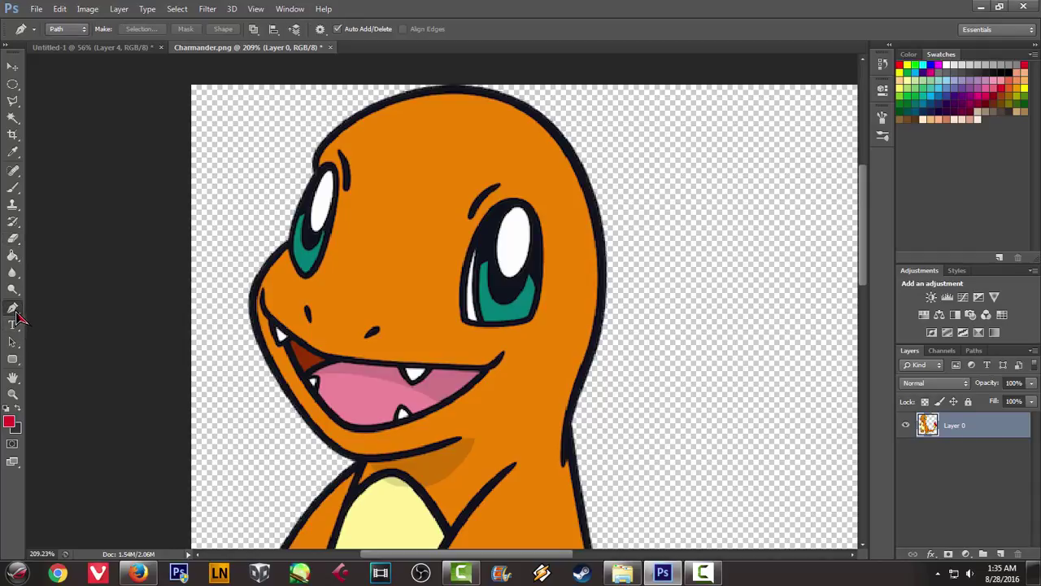
{"action": "left_click", "coordinate": [122, 49]}
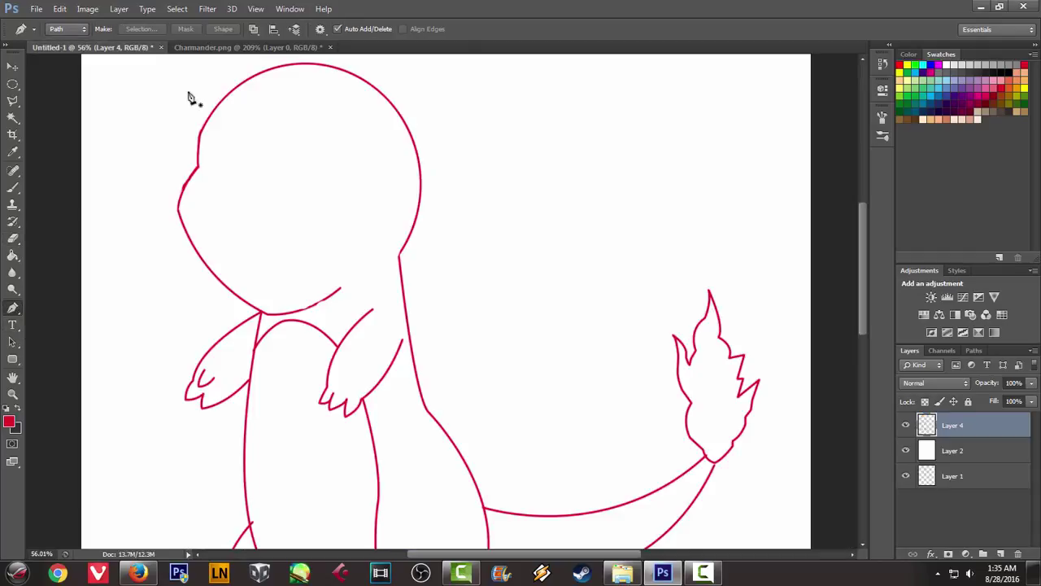
Trace a straighter back-of-head line, stroke it in red, and delete the work path
{"action": "left_click", "coordinate": [388, 102]}
{"action": "left_click_drag", "start_coordinate": [397, 254], "coordinate": [377, 363]}
{"action": "left_click", "coordinate": [398, 257], "text": "alt"}
{"action": "right_click", "coordinate": [510, 145]}
{"action": "left_click", "coordinate": [569, 235]}
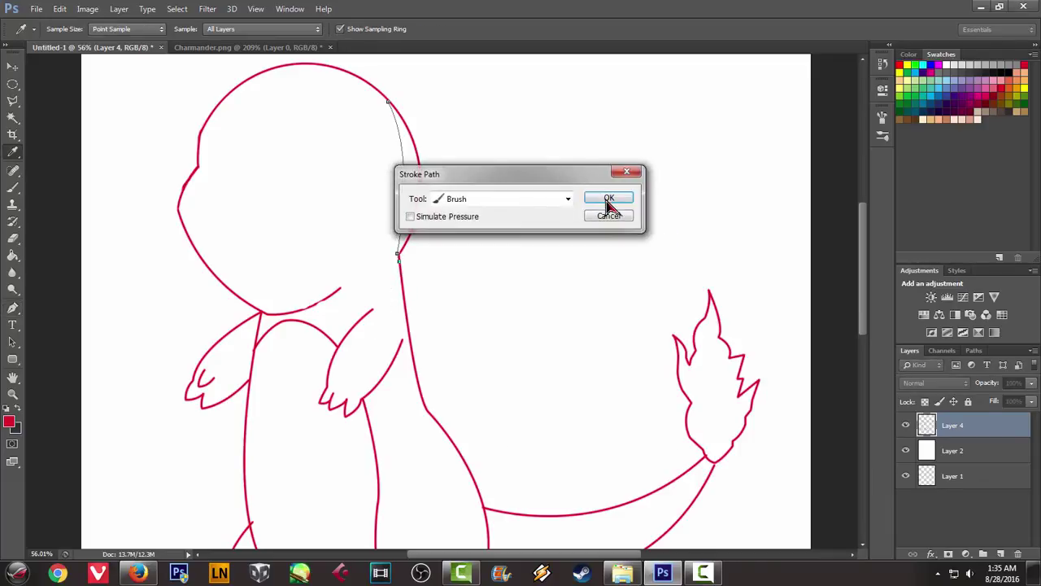
{"action": "left_click", "coordinate": [608, 202]}
{"action": "right_click", "coordinate": [574, 129]}
{"action": "left_click", "coordinate": [592, 107]}
Erase the old rounded back-of-head curve with the Eraser
{"action": "scroll", "coordinate": [465, 146], "scroll_direction": "up", "scroll_amount": 2}
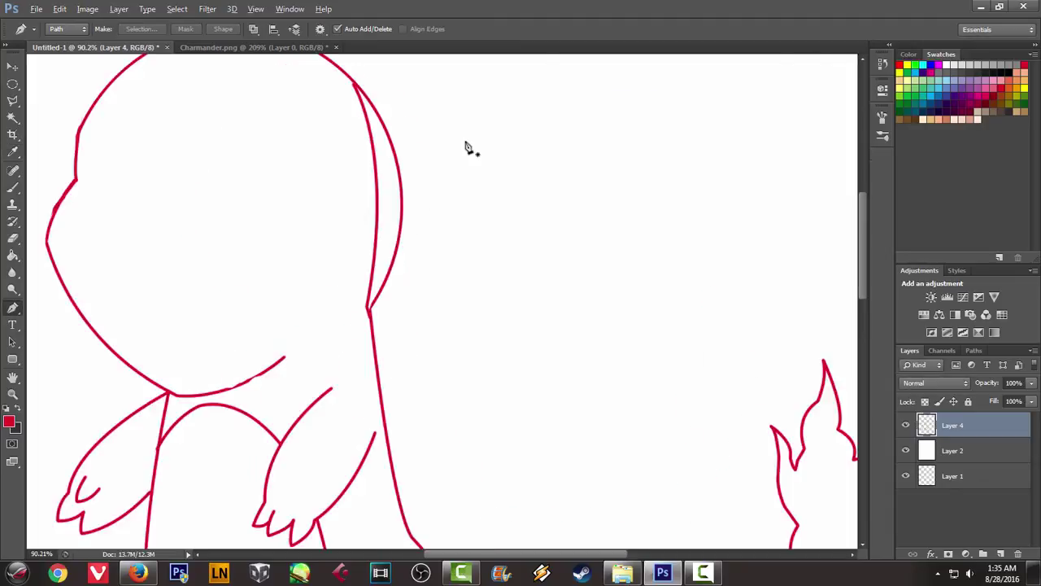
{"action": "scroll", "coordinate": [409, 112], "scroll_direction": "up", "scroll_amount": 3}
{"action": "key", "text": "e"}
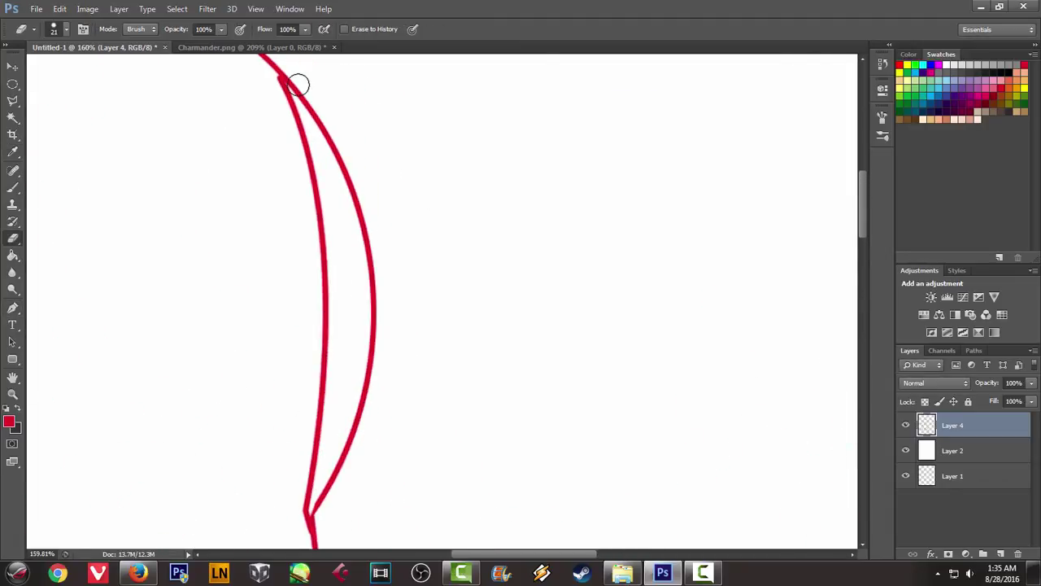
{"action": "mouse_move", "coordinate": [298, 81]}
{"action": "left_mouse_down"}
{"action": "mouse_move", "coordinate": [371, 309]}
{"action": "mouse_move", "coordinate": [323, 516]}
{"action": "left_mouse_up"}
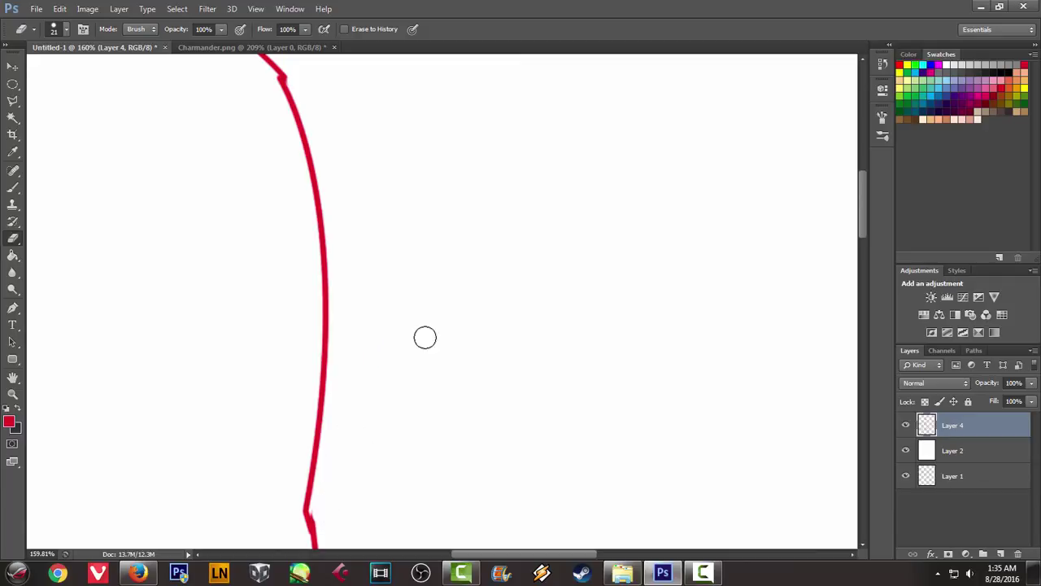
Bring the head outline back into view and switch to the Charmander reference image
{"action": "scroll", "coordinate": [413, 249], "scroll_direction": "down", "scroll_amount": 3}
{"action": "scroll", "coordinate": [354, 163], "scroll_direction": "down", "scroll_amount": 2}
{"action": "scroll", "coordinate": [345, 160], "scroll_direction": "up", "scroll_amount": 3}
{"action": "scroll", "coordinate": [323, 149], "scroll_direction": "up", "scroll_amount": 1}
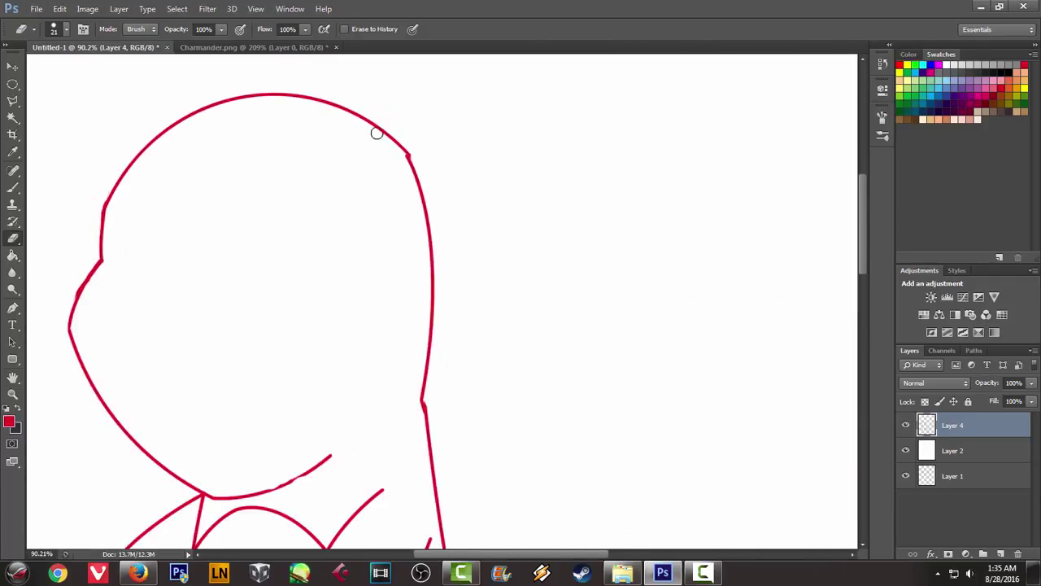
{"action": "scroll", "coordinate": [91, 170], "scroll_direction": "down", "scroll_amount": 1}
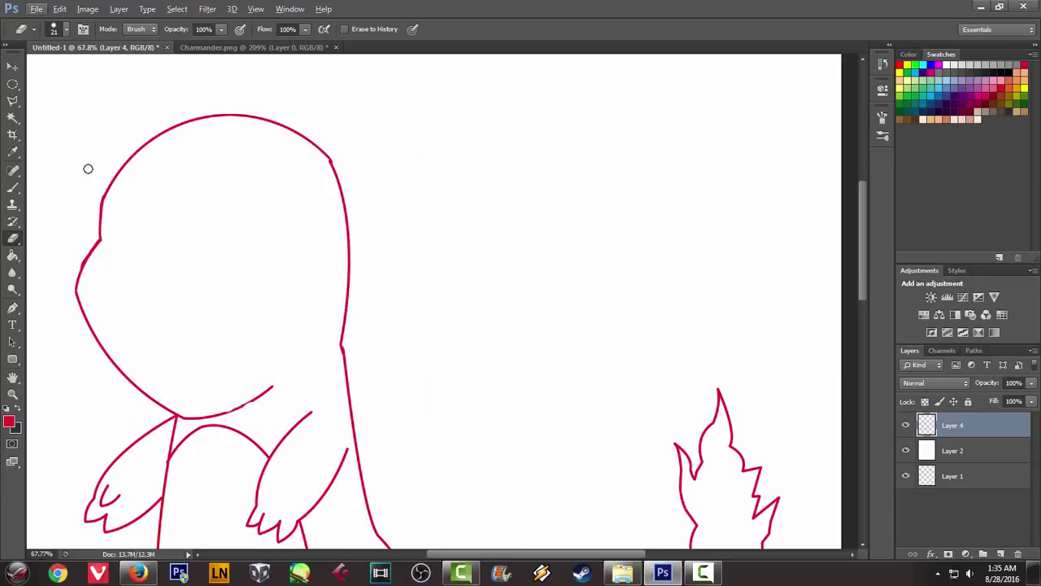
{"action": "scroll", "coordinate": [115, 186], "scroll_direction": "up", "scroll_amount": 2}
{"action": "scroll", "coordinate": [122, 190], "scroll_direction": "up", "scroll_amount": 2}
{"action": "left_click_drag", "start_coordinate": [62, 221], "coordinate": [177, 96]}
{"action": "left_click", "coordinate": [244, 47]}
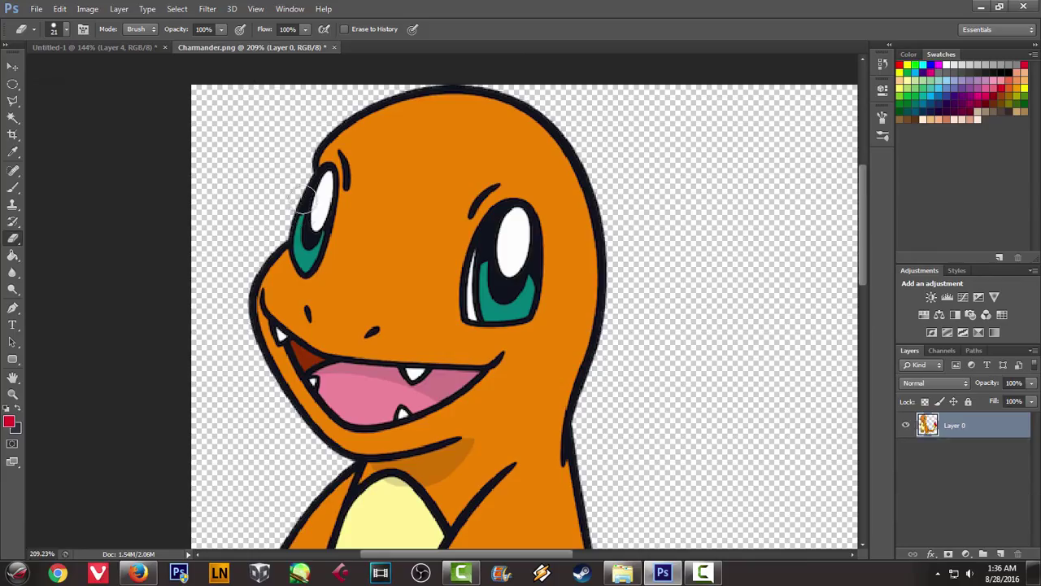
Start the mouth path at the cheek and bend its first segment along the jaw
{"action": "left_click", "coordinate": [13, 324]}
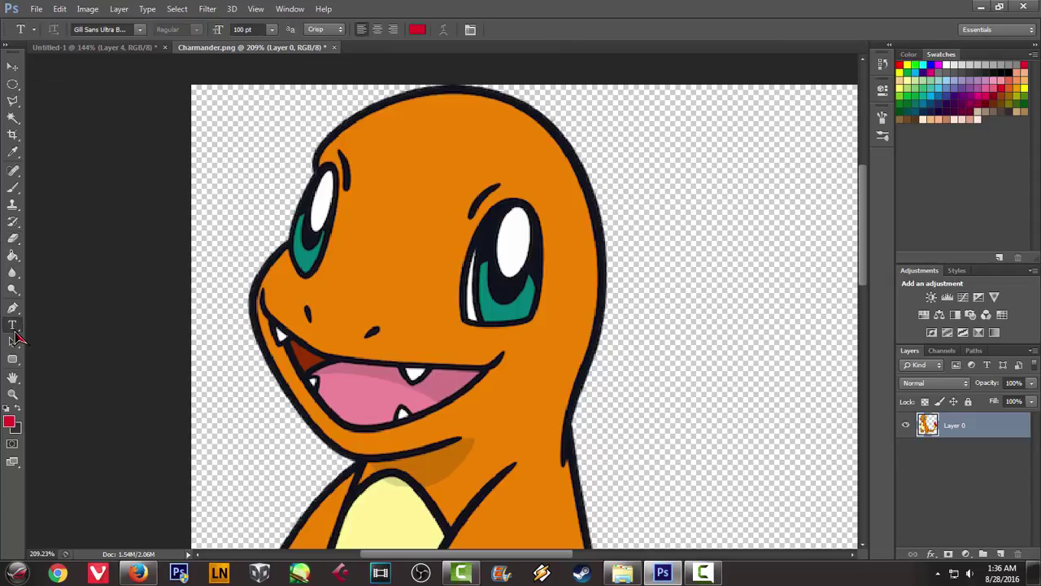
{"action": "left_click", "coordinate": [13, 310]}
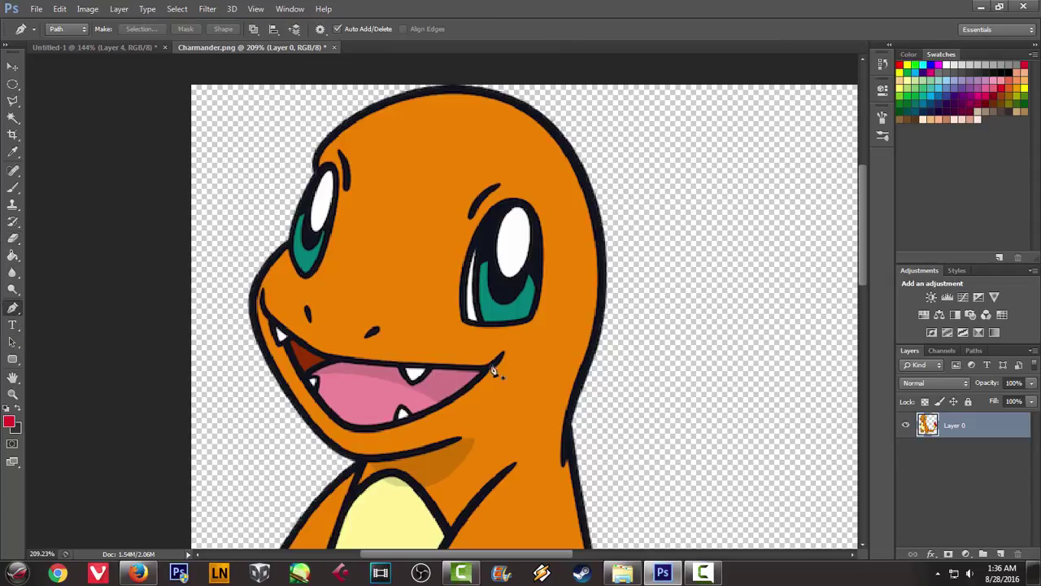
{"action": "left_click", "coordinate": [91, 50]}
{"action": "left_click", "coordinate": [158, 257]}
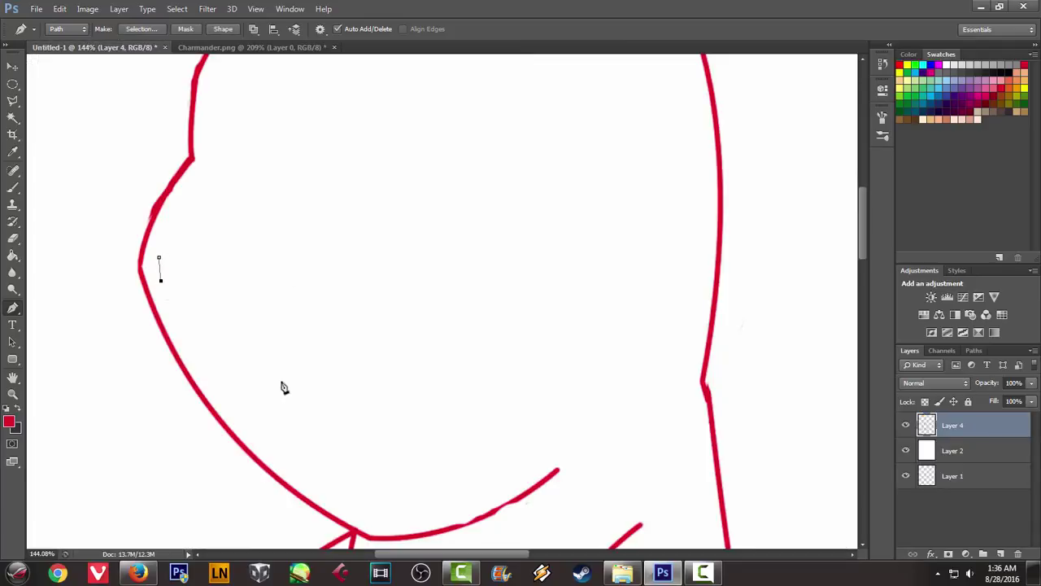
{"action": "left_click_drag", "start_coordinate": [313, 373], "coordinate": [389, 397]}
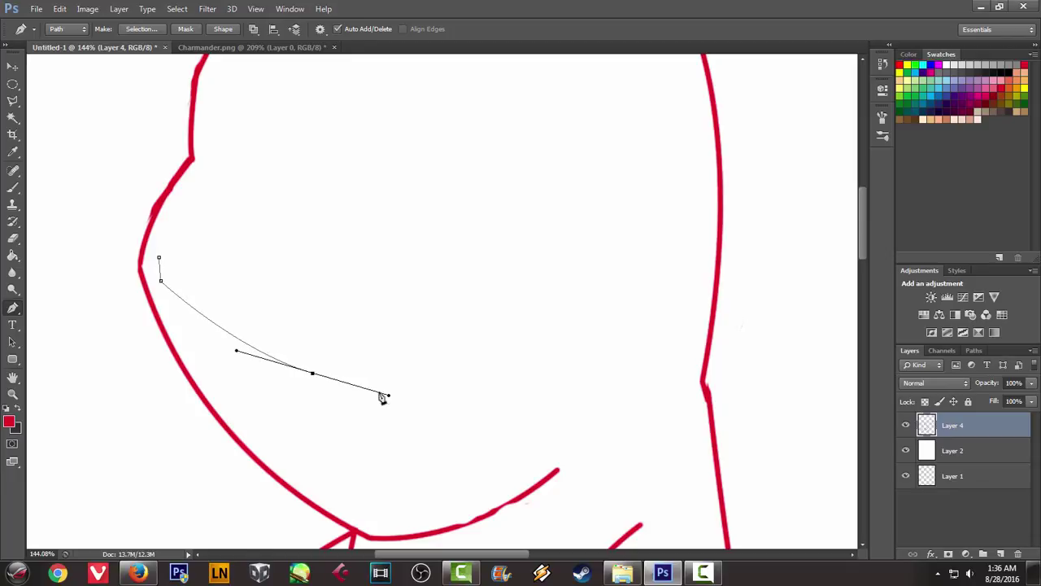
{"action": "left_click", "coordinate": [208, 50]}
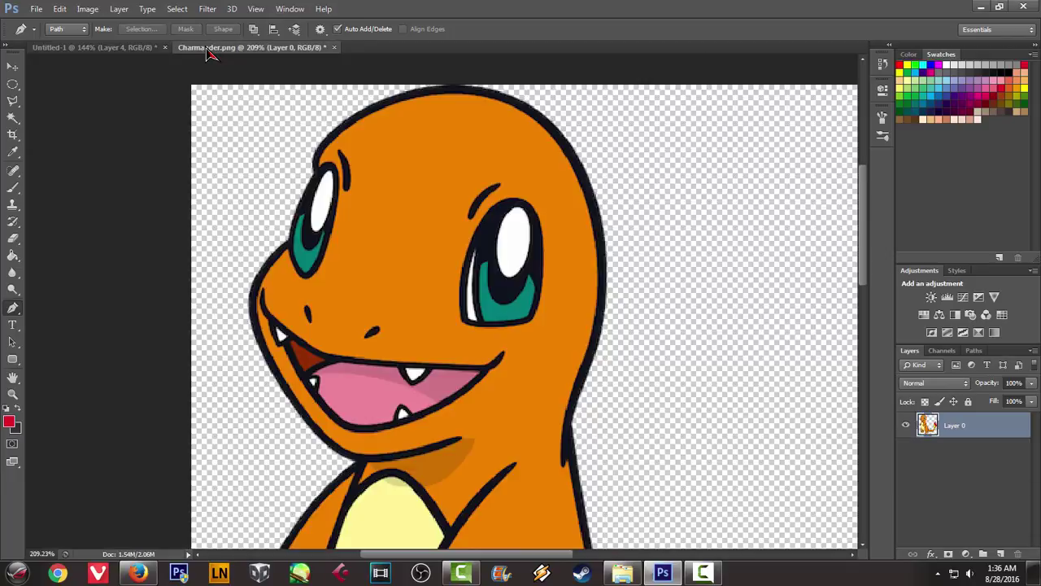
{"action": "left_click", "coordinate": [88, 48]}
{"action": "key", "text": "ctrl+z"}
{"action": "left_click_drag", "start_coordinate": [285, 352], "coordinate": [305, 356]}
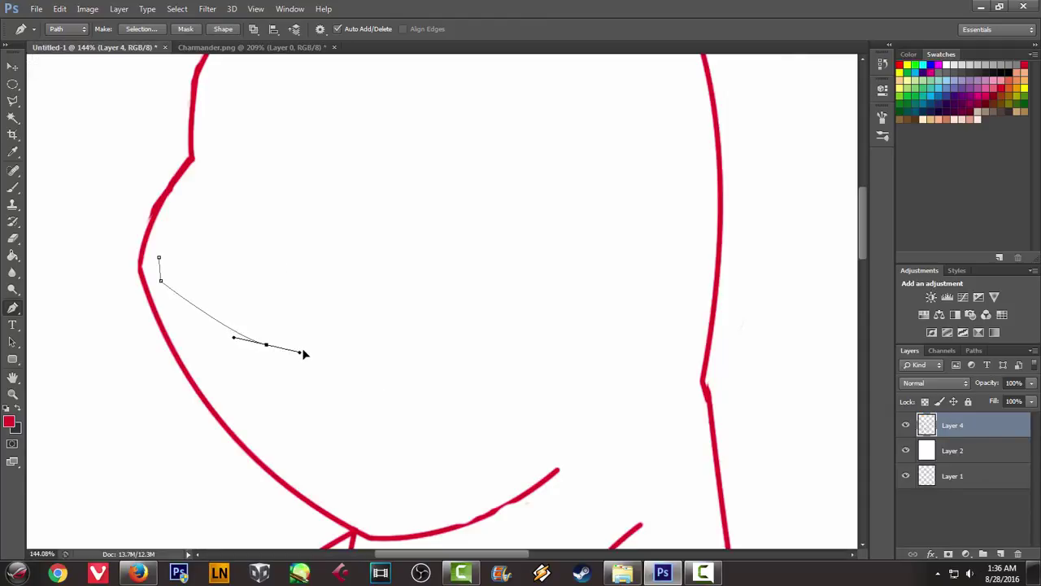
{"action": "left_click", "coordinate": [266, 345], "text": "alt"}
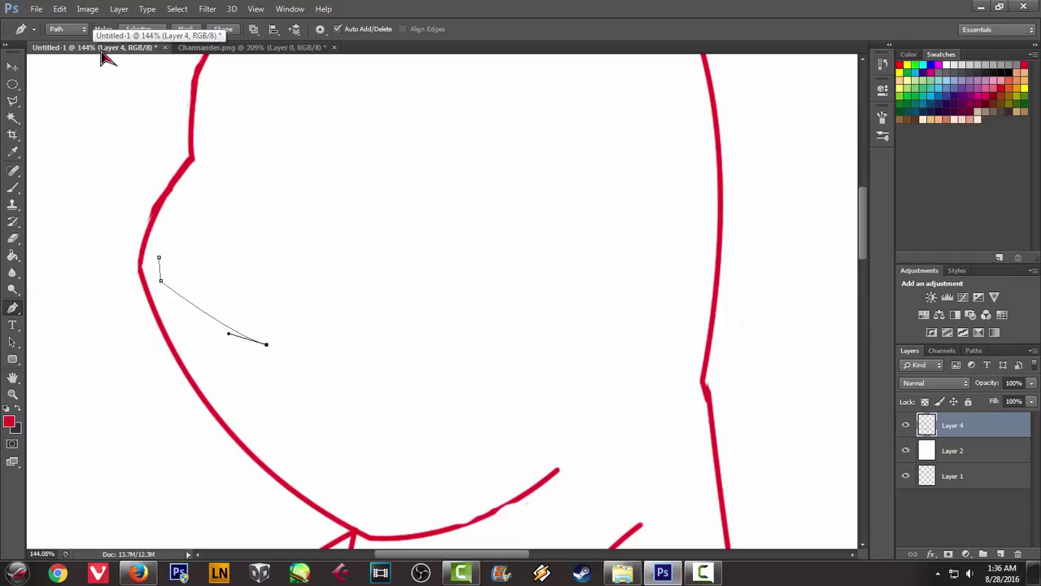
{"action": "left_click", "coordinate": [238, 50]}
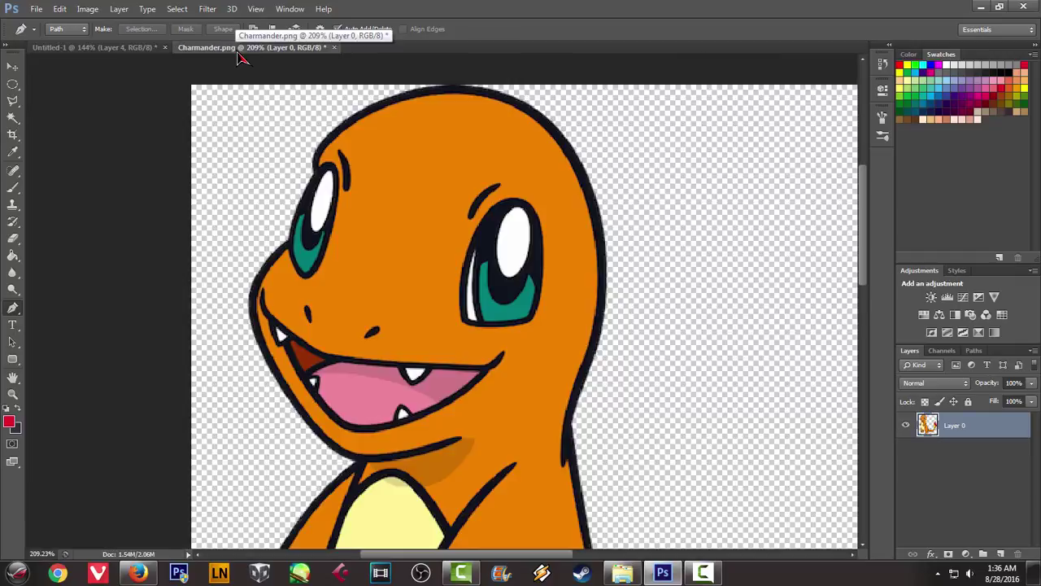
{"action": "left_click", "coordinate": [65, 49]}
Extend the mouth path to the right, ending with an upturned corner
{"action": "left_click", "coordinate": [543, 323]}
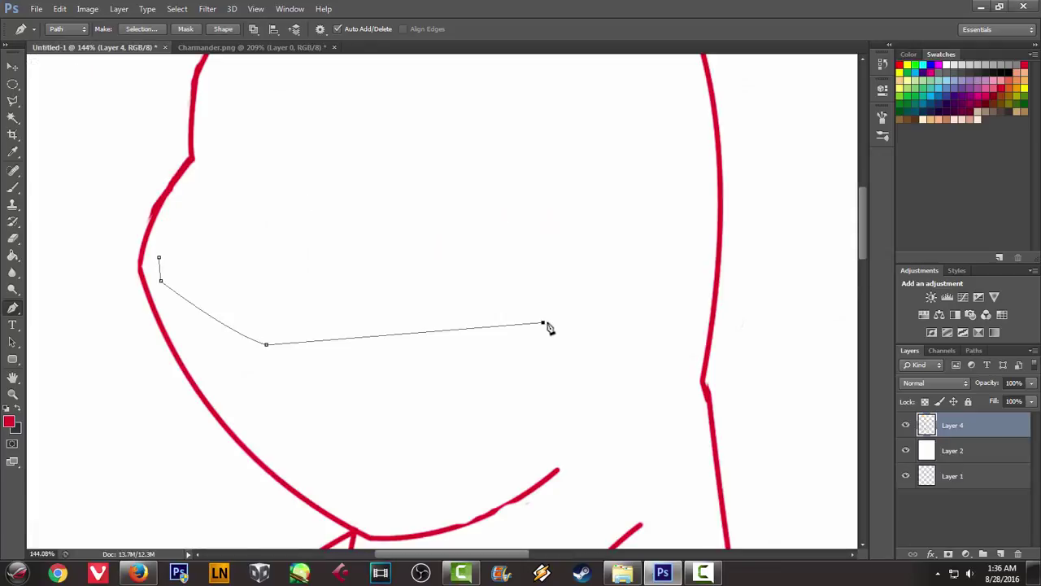
{"action": "left_click_drag", "start_coordinate": [548, 322], "coordinate": [615, 281]}
{"action": "left_click", "coordinate": [547, 321], "text": "alt"}
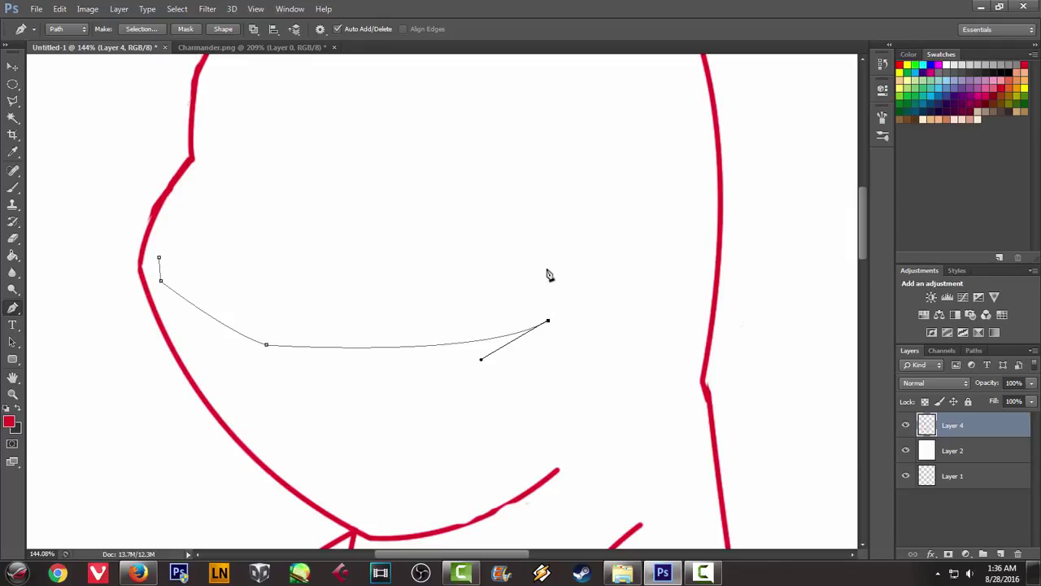
{"action": "left_click", "coordinate": [280, 49]}
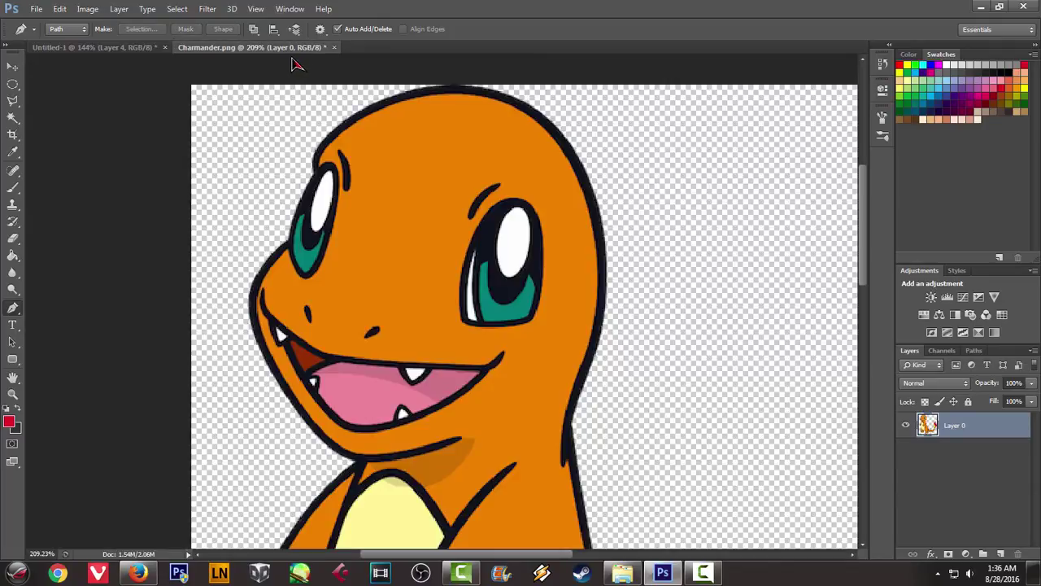
{"action": "left_click", "coordinate": [98, 49]}
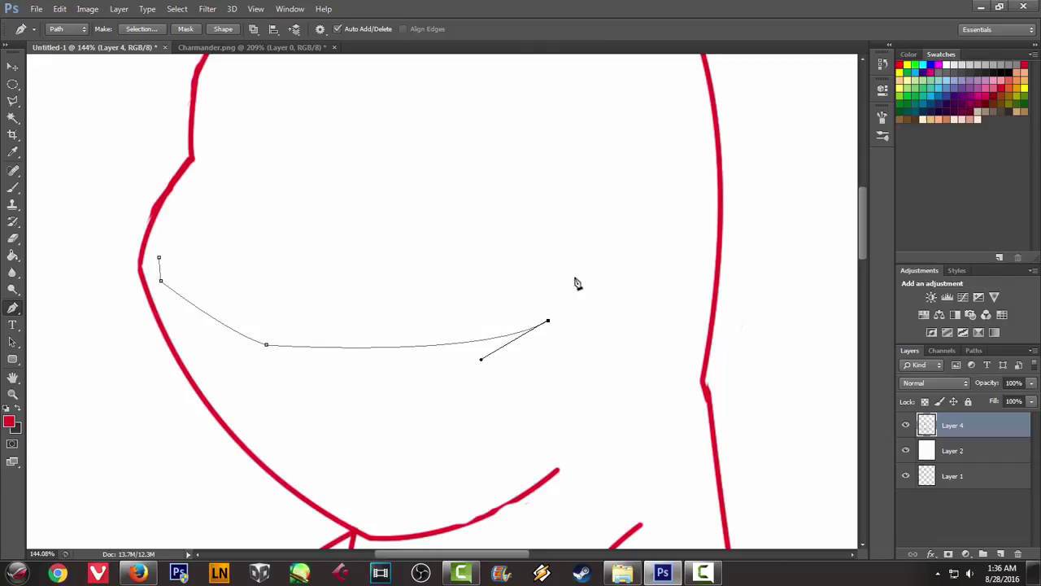
{"action": "left_click_drag", "start_coordinate": [572, 319], "coordinate": [569, 260]}
{"action": "key", "text": "ctrl+z"}
{"action": "left_click_drag", "start_coordinate": [562, 291], "coordinate": [560, 291]}
Stroke the mouth path in red with the brush, delete the path, and zoom out
{"action": "right_click", "coordinate": [608, 254]}
{"action": "left_click", "coordinate": [659, 340]}
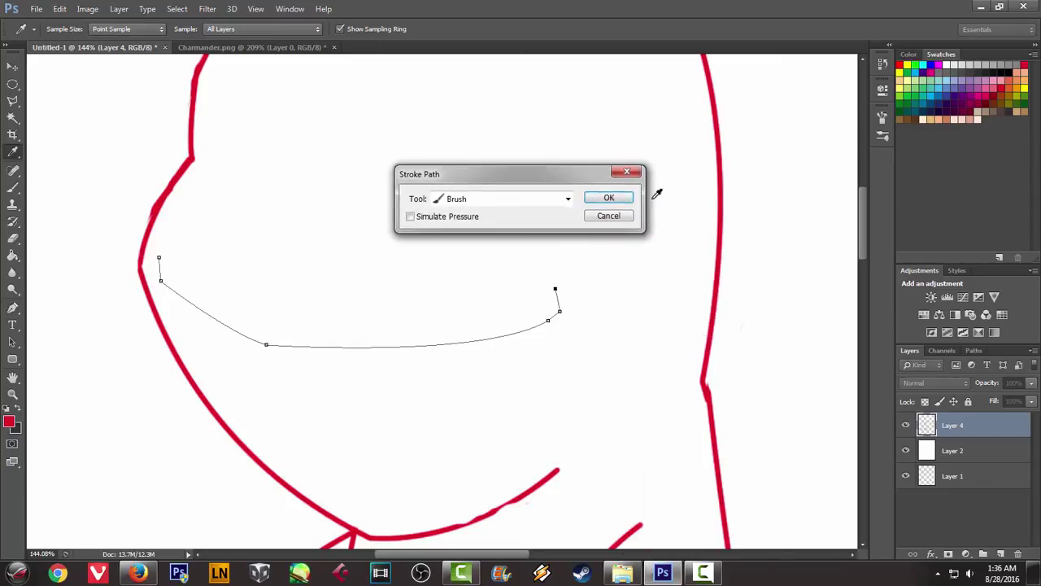
{"action": "key", "text": "Return"}
{"action": "right_click", "coordinate": [617, 156]}
{"action": "left_click", "coordinate": [642, 179]}
{"action": "key", "text": "ctrl+0"}
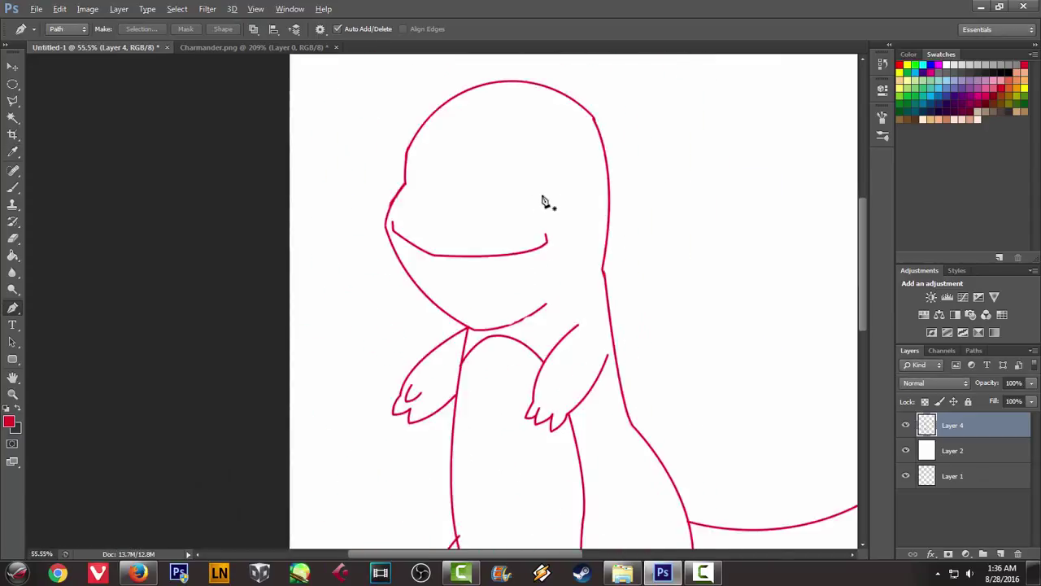
Check the teeth in the Charmander reference against the red drawing
{"action": "scroll", "coordinate": [402, 162], "scroll_direction": "up", "scroll_amount": 3}
{"action": "scroll", "coordinate": [383, 221], "scroll_direction": "up", "scroll_amount": 3}
{"action": "scroll", "coordinate": [383, 221], "scroll_direction": "up", "scroll_amount": 2}
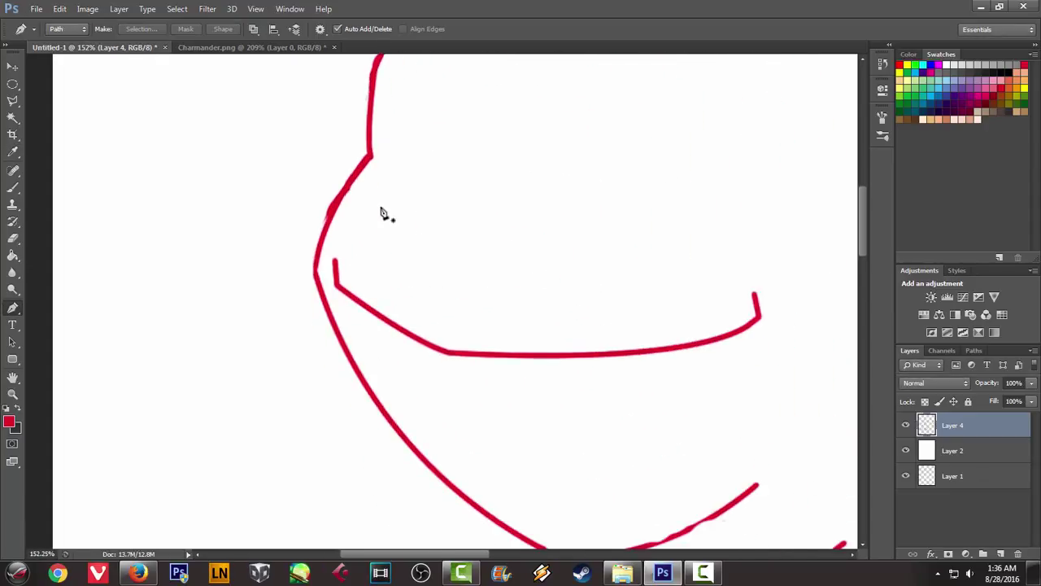
{"action": "scroll", "coordinate": [325, 146], "scroll_direction": "down", "scroll_amount": 2}
{"action": "left_click", "coordinate": [253, 47]}
{"action": "scroll", "coordinate": [493, 218], "scroll_direction": "up", "scroll_amount": 1}
{"action": "scroll", "coordinate": [491, 229], "scroll_direction": "up", "scroll_amount": 2}
{"action": "scroll", "coordinate": [492, 228], "scroll_direction": "down", "scroll_amount": 3}
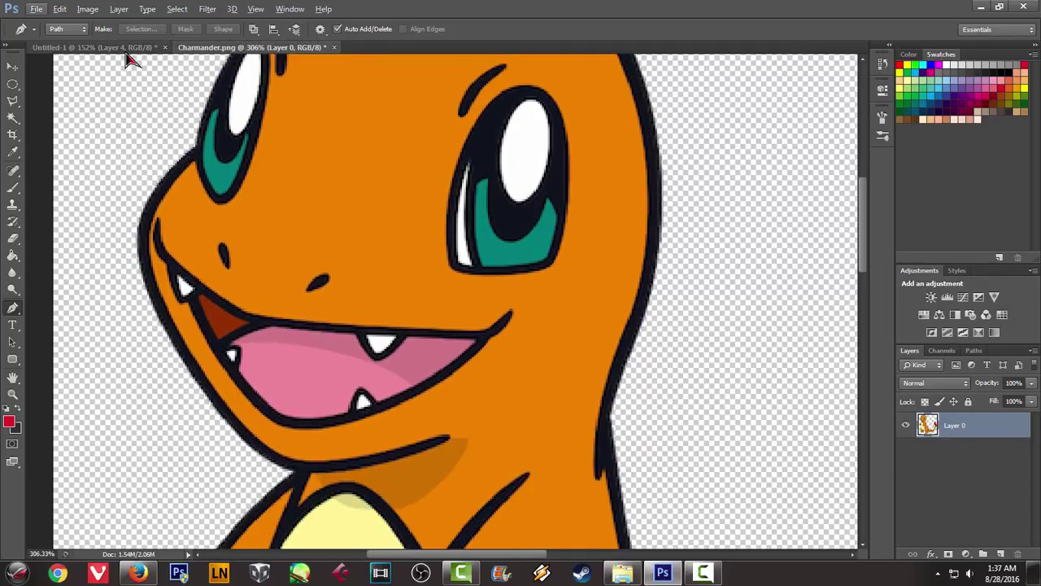
{"action": "left_click", "coordinate": [96, 47]}
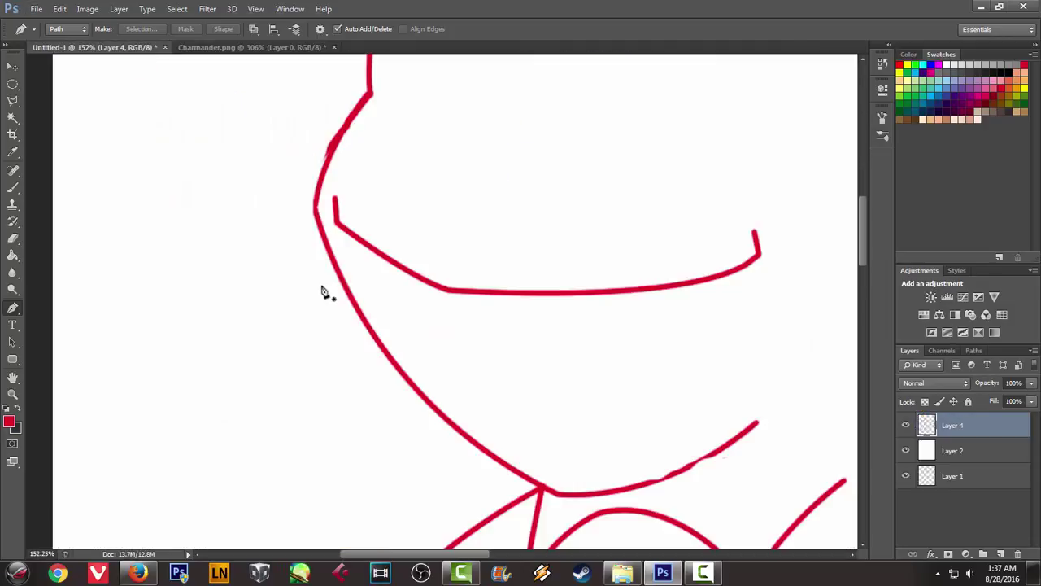
Stroke a small red tooth at the mouth's left corner and delete its path
{"action": "left_click", "coordinate": [355, 239]}
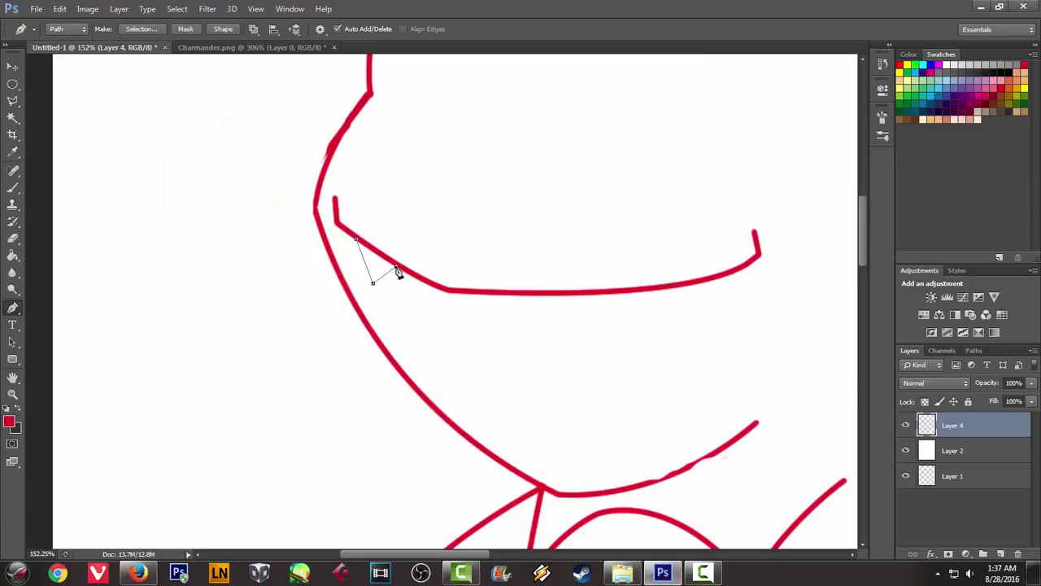
{"action": "right_click", "coordinate": [625, 236]}
{"action": "left_click", "coordinate": [666, 328]}
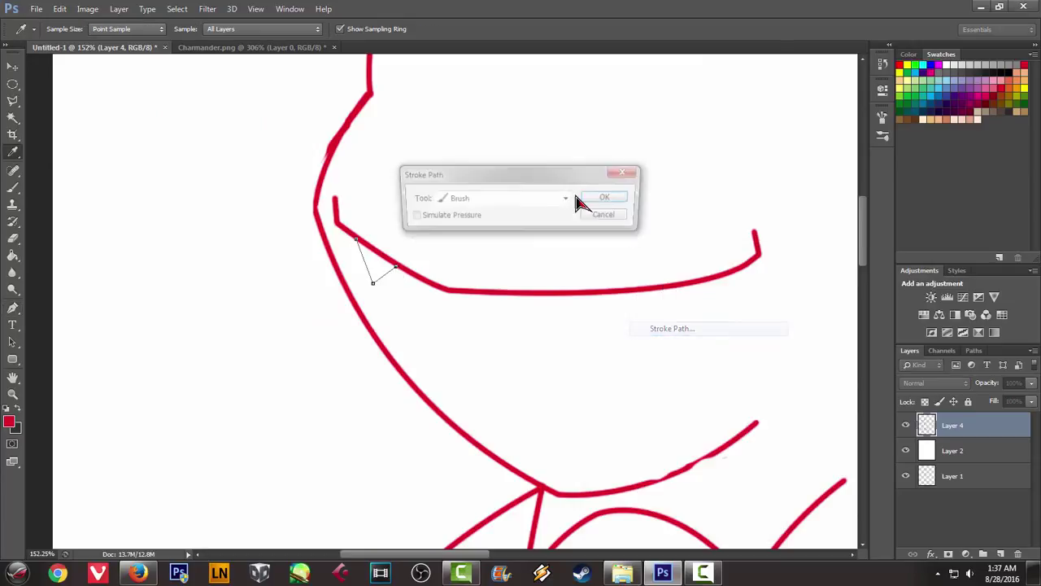
{"action": "left_click", "coordinate": [610, 203]}
{"action": "right_click", "coordinate": [589, 186]}
{"action": "left_click", "coordinate": [607, 204]}
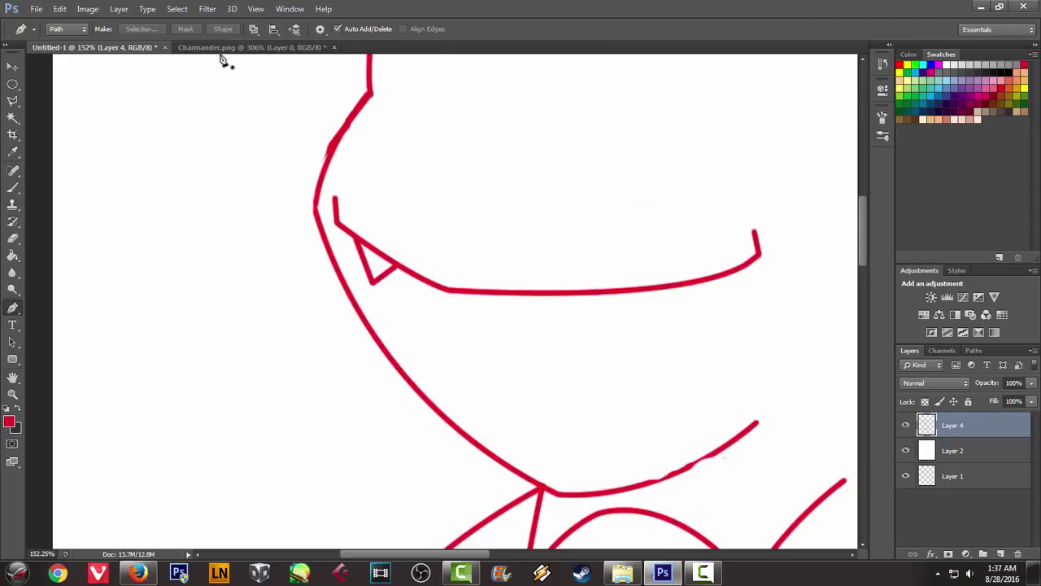
Draw a red V-shaped fang hanging below the middle of the mouth line
{"action": "left_click", "coordinate": [195, 49]}
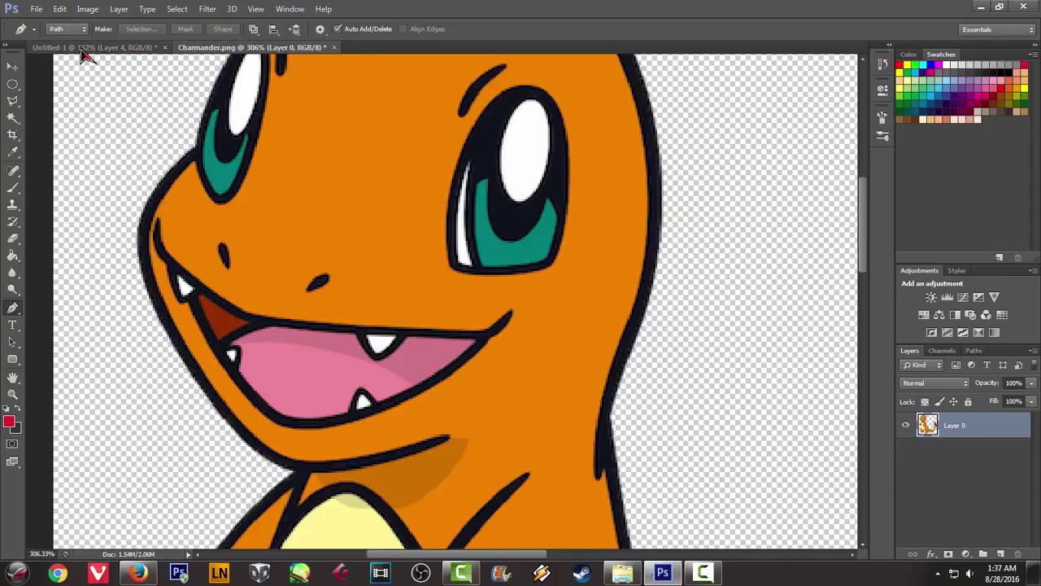
{"action": "left_click", "coordinate": [89, 47]}
{"action": "left_click", "coordinate": [603, 291]}
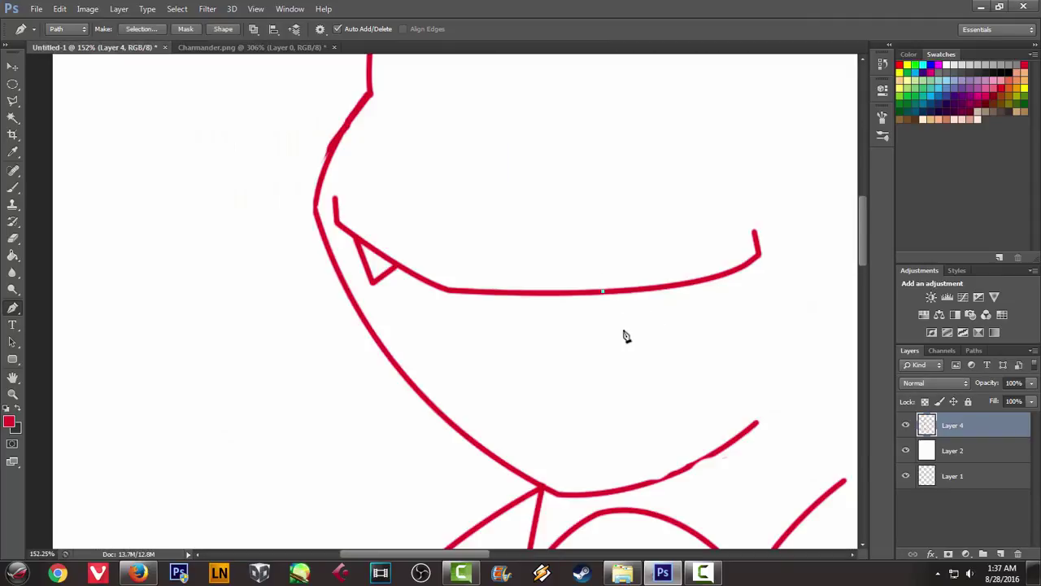
{"action": "left_click_drag", "start_coordinate": [629, 329], "coordinate": [644, 340]}
{"action": "left_click_drag", "start_coordinate": [647, 317], "coordinate": [669, 262]}
{"action": "right_click", "coordinate": [698, 216]}
{"action": "left_click", "coordinate": [749, 308]}
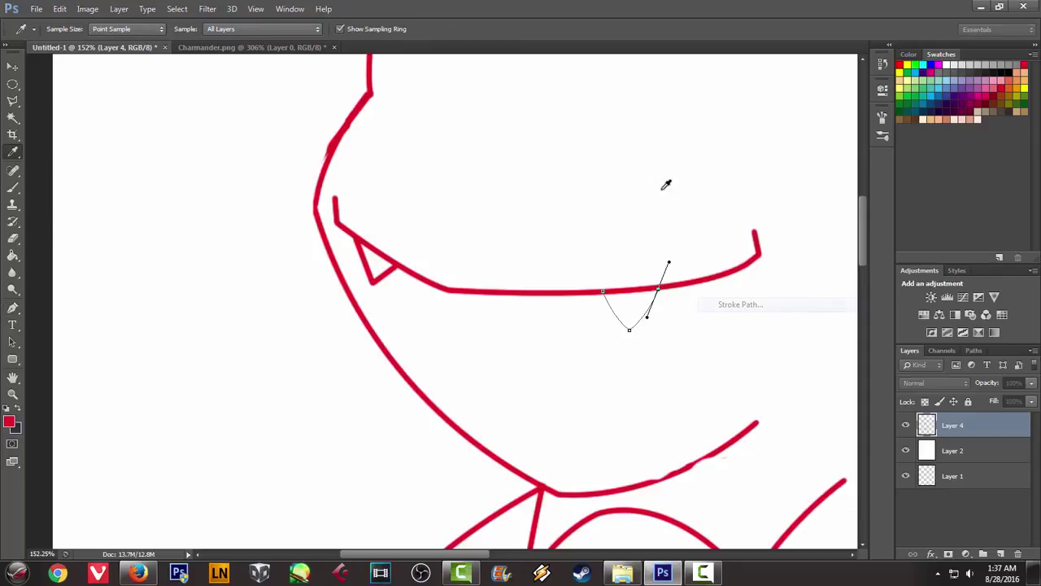
{"action": "left_click", "coordinate": [607, 198]}
{"action": "left_click", "coordinate": [647, 186]}
Check the reference, then start the lower mouth line at the left tooth
{"action": "left_click", "coordinate": [209, 50]}
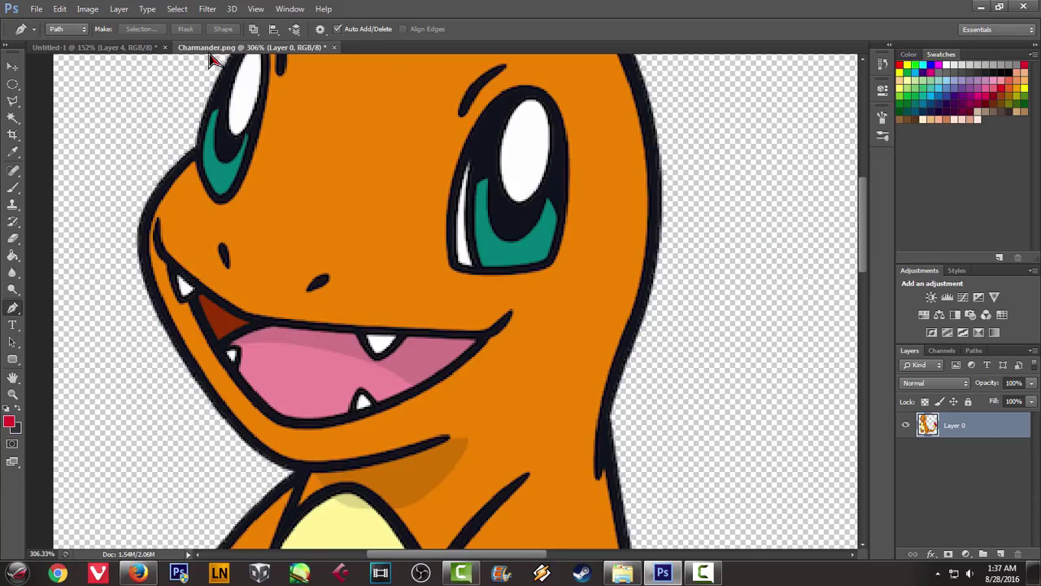
{"action": "left_click", "coordinate": [90, 47]}
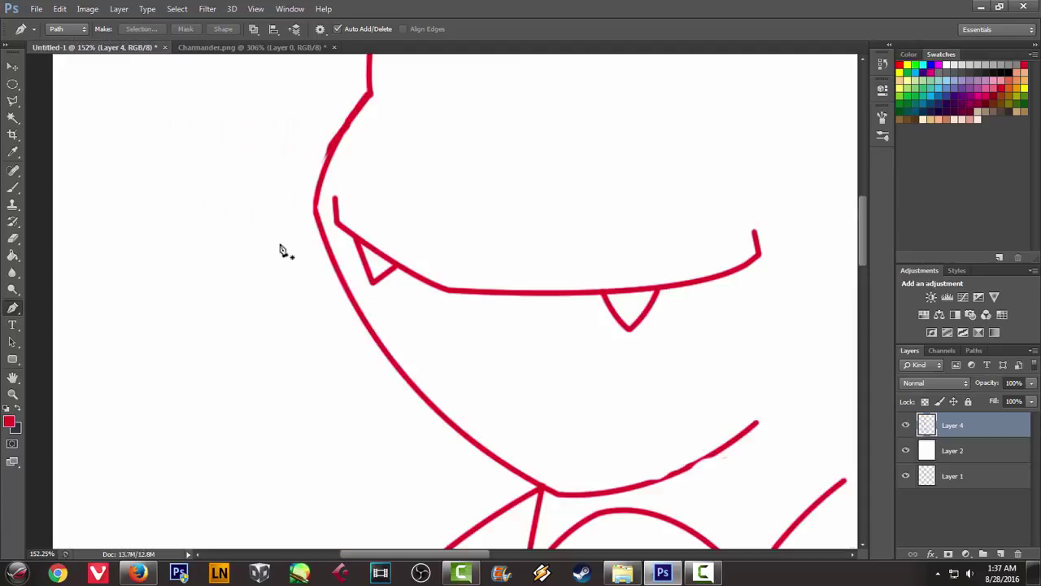
{"action": "left_click", "coordinate": [385, 273]}
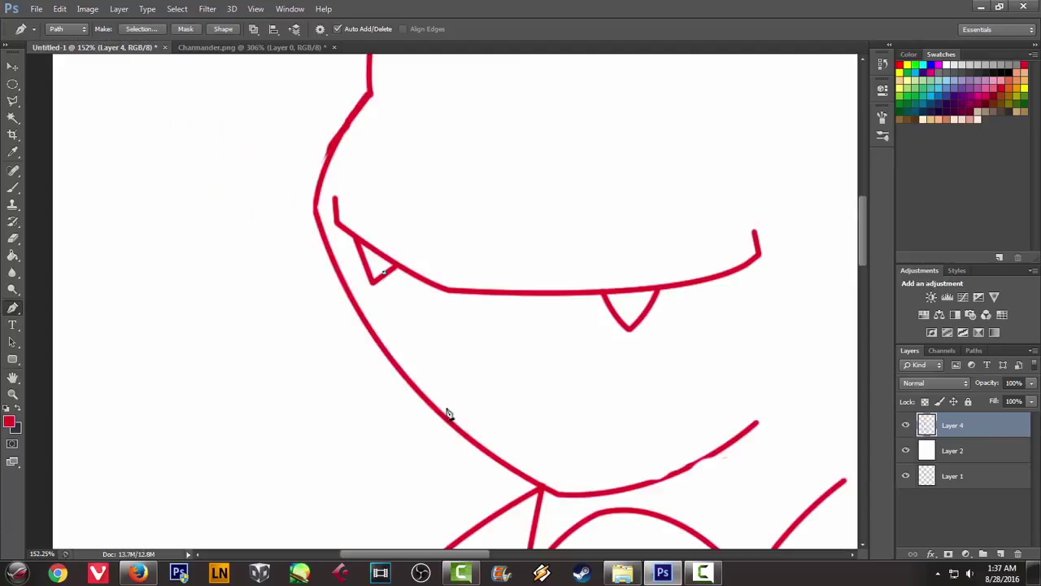
Curve the lower mouth line down toward the chin and back up to the right
{"action": "left_click_drag", "start_coordinate": [498, 413], "coordinate": [572, 449]}
{"action": "left_click", "coordinate": [499, 415], "text": "alt"}
{"action": "left_click", "coordinate": [233, 48]}
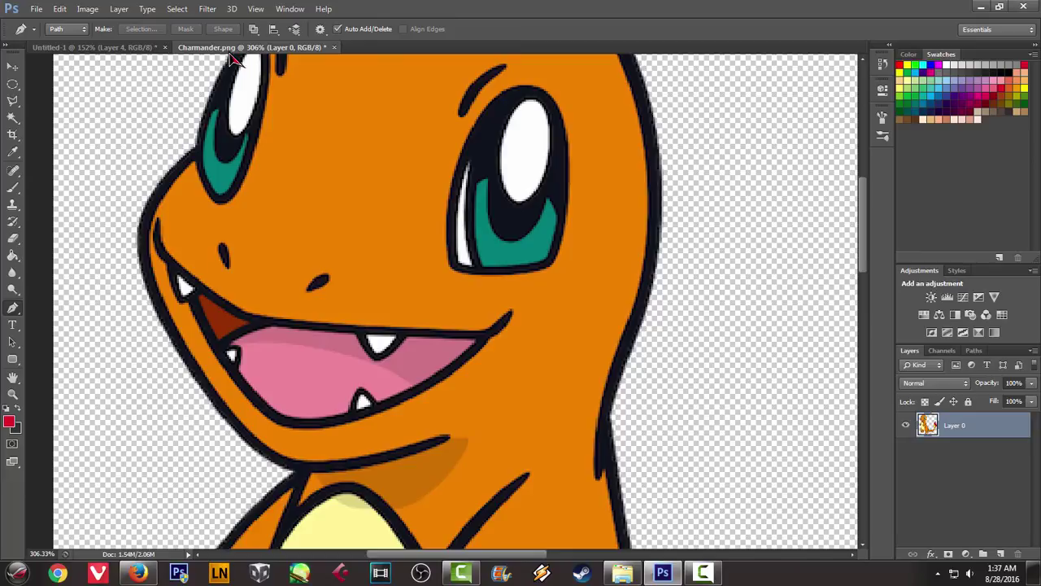
{"action": "left_click", "coordinate": [81, 48]}
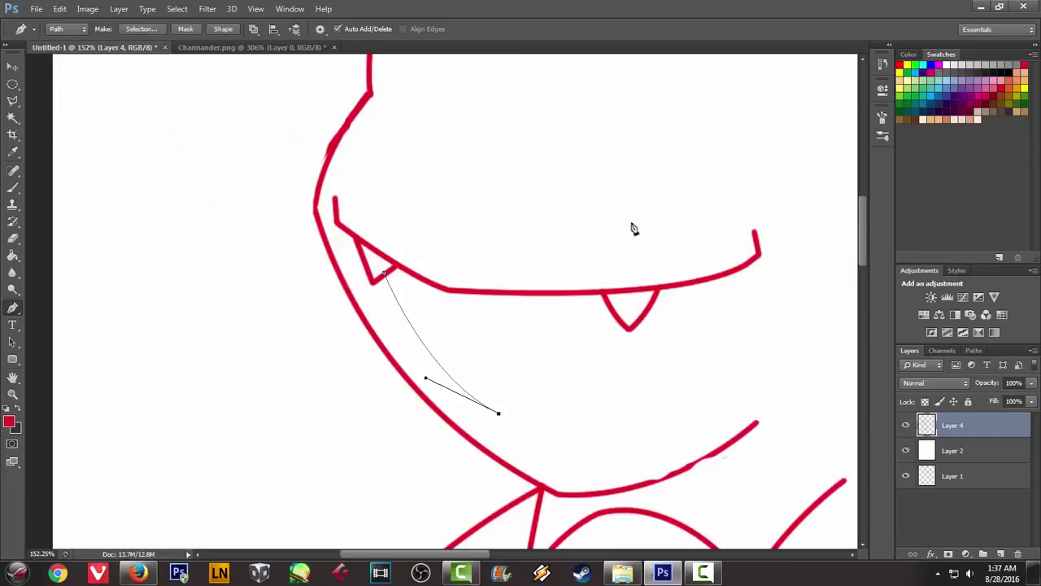
{"action": "left_click_drag", "start_coordinate": [737, 272], "coordinate": [816, 150]}
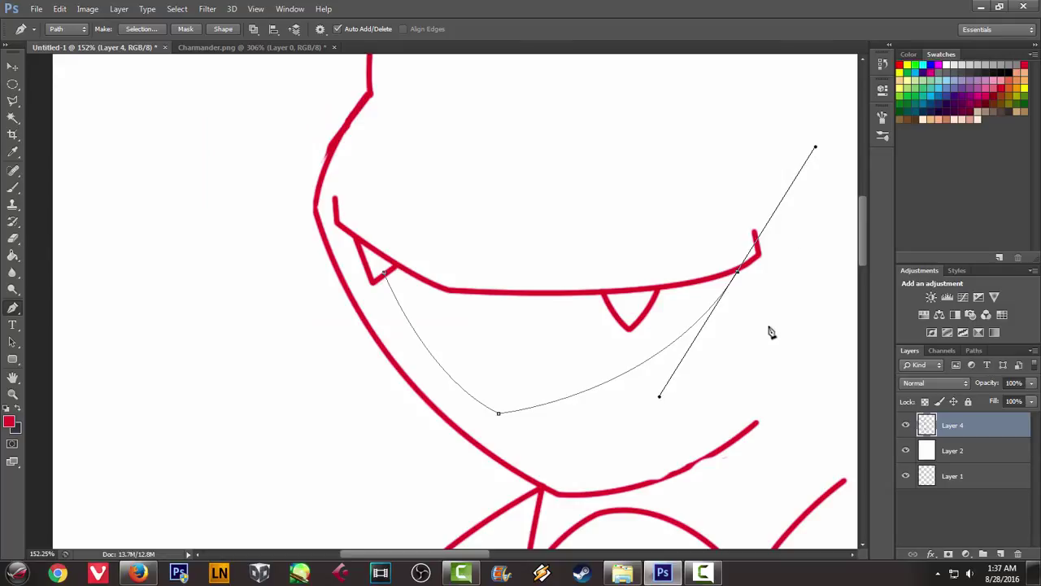
{"action": "scroll", "coordinate": [769, 331], "scroll_direction": "down", "scroll_amount": 2}
{"action": "scroll", "coordinate": [748, 321], "scroll_direction": "down", "scroll_amount": 3}
{"action": "scroll", "coordinate": [733, 317], "scroll_direction": "down", "scroll_amount": 2}
{"action": "scroll", "coordinate": [704, 316], "scroll_direction": "down", "scroll_amount": 2}
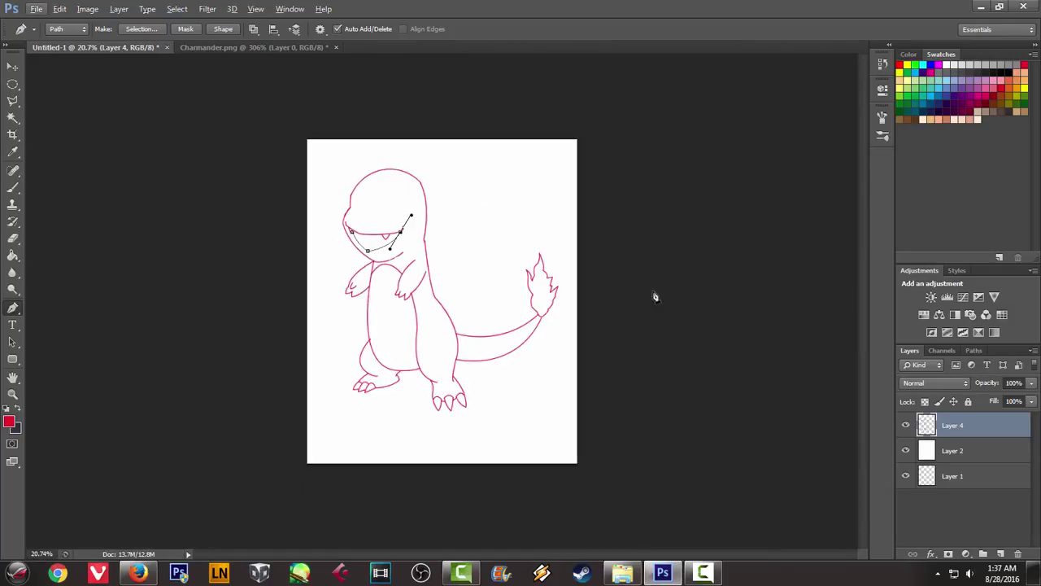
{"action": "scroll", "coordinate": [337, 170], "scroll_direction": "up", "scroll_amount": 3}
{"action": "scroll", "coordinate": [317, 171], "scroll_direction": "up", "scroll_amount": 2}
{"action": "scroll", "coordinate": [364, 202], "scroll_direction": "up", "scroll_amount": 2}
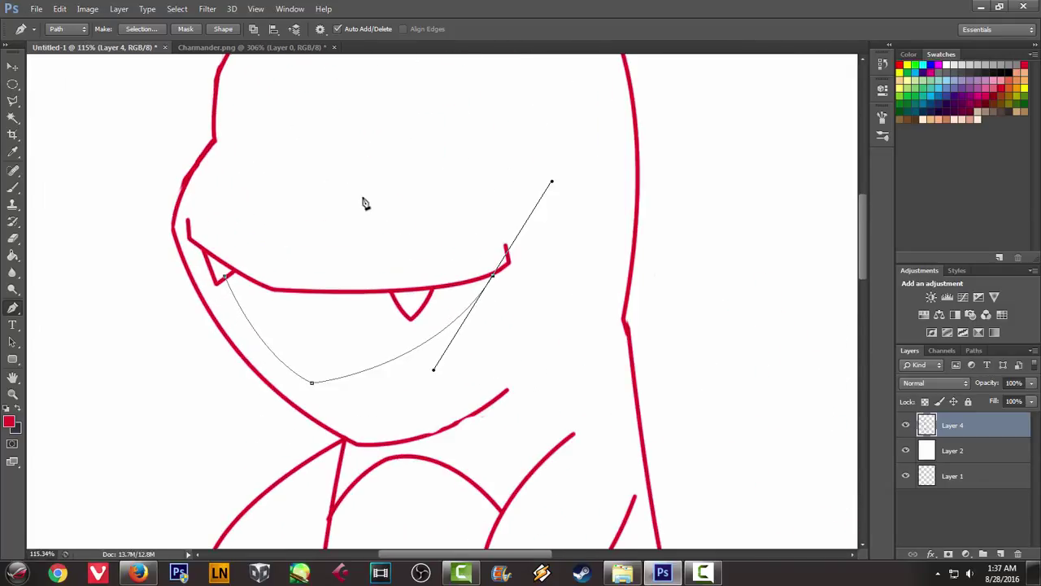
{"action": "scroll", "coordinate": [399, 215], "scroll_direction": "up", "scroll_amount": 1}
Redo the lower curve's last anchor so it ends at the right mouth corner
{"action": "left_click", "coordinate": [227, 49]}
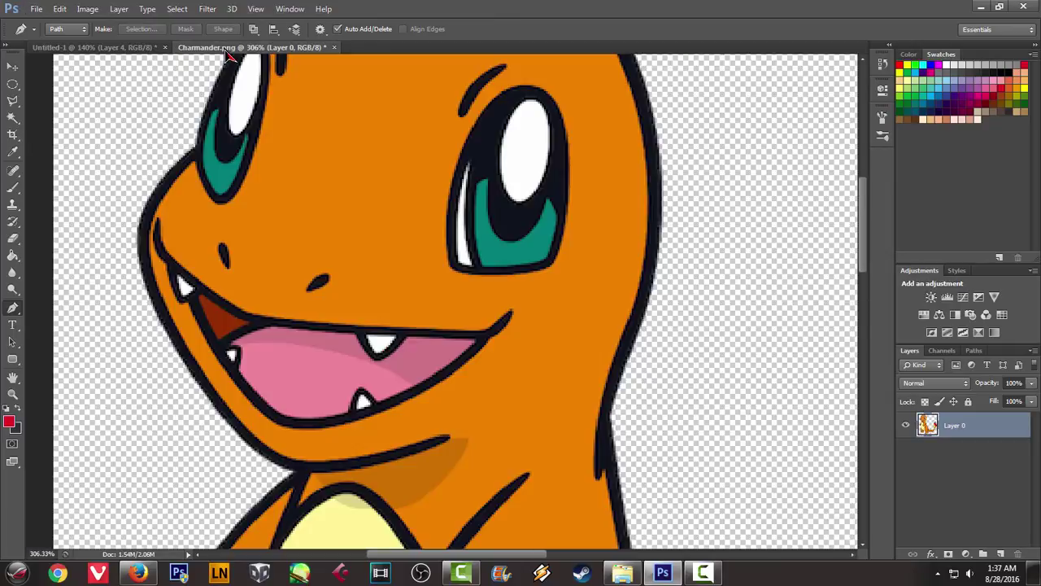
{"action": "left_click", "coordinate": [90, 49]}
{"action": "key", "text": "ctrl+z"}
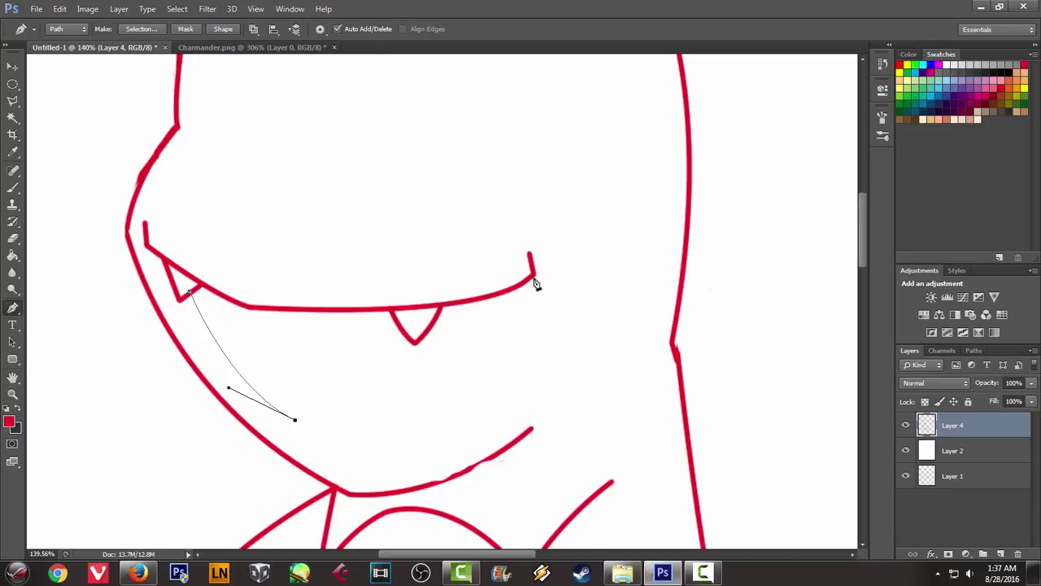
{"action": "mouse_move", "coordinate": [533, 278]}
{"action": "left_mouse_down"}
{"action": "mouse_move", "coordinate": [549, 198]}
{"action": "mouse_move", "coordinate": [571, 165]}
{"action": "mouse_move", "coordinate": [619, 139]}
{"action": "left_mouse_up"}
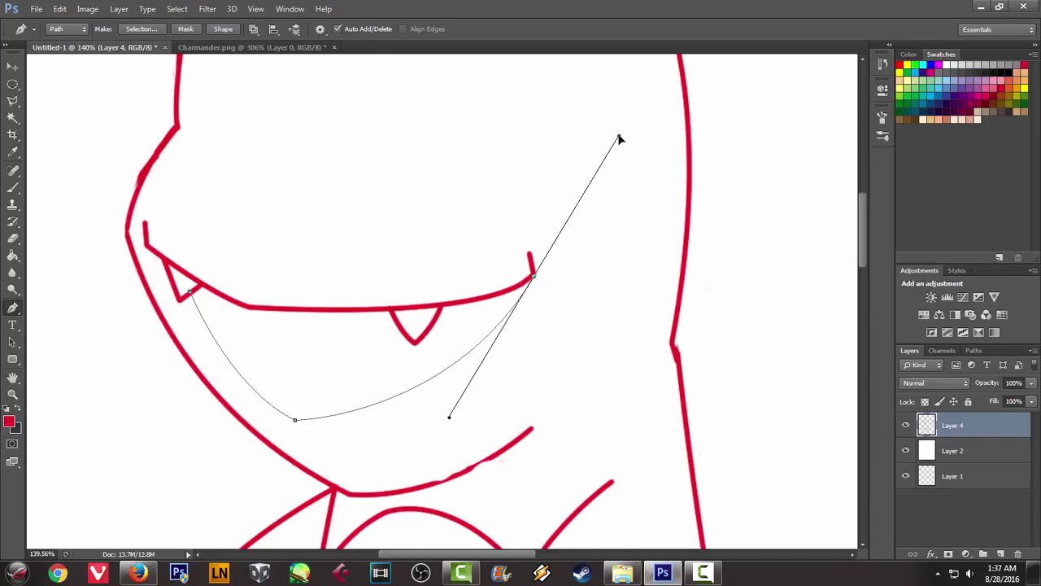
Stroke the lower-jaw curve in red, delete the path, and view the Charmander reference
{"action": "right_click", "coordinate": [429, 169]}
{"action": "left_click", "coordinate": [480, 260]}
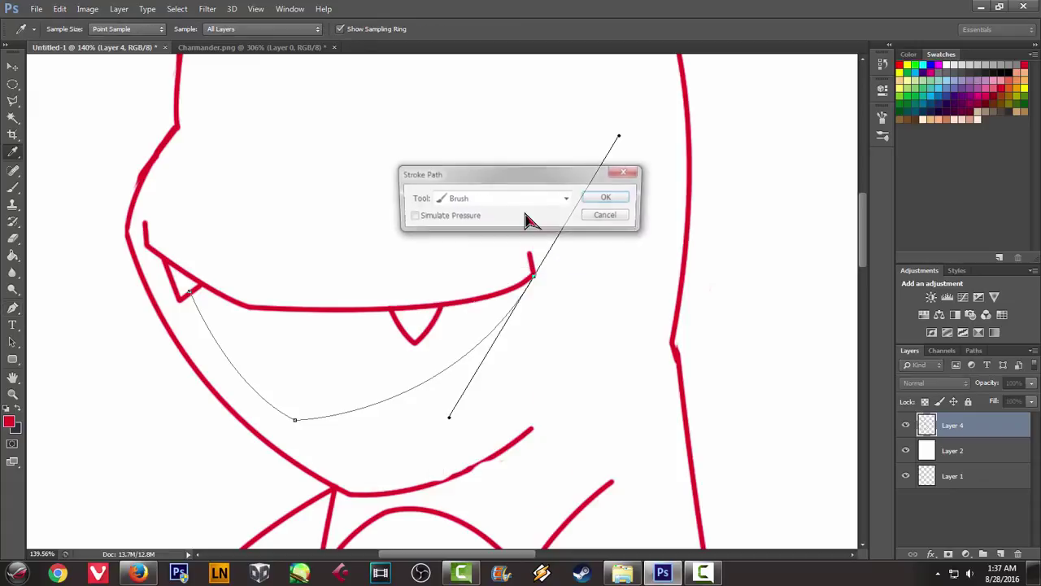
{"action": "key", "text": "Return"}
{"action": "right_click", "coordinate": [374, 172]}
{"action": "left_click", "coordinate": [444, 195]}
{"action": "scroll", "coordinate": [442, 203], "scroll_direction": "down", "scroll_amount": 3}
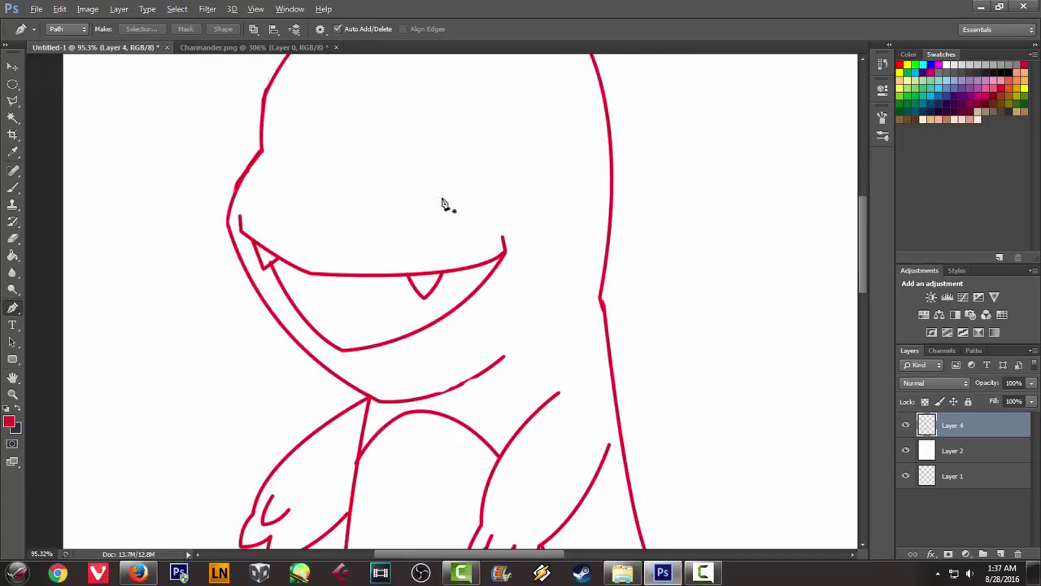
{"action": "scroll", "coordinate": [390, 206], "scroll_direction": "down", "scroll_amount": 2}
{"action": "left_click", "coordinate": [235, 47]}
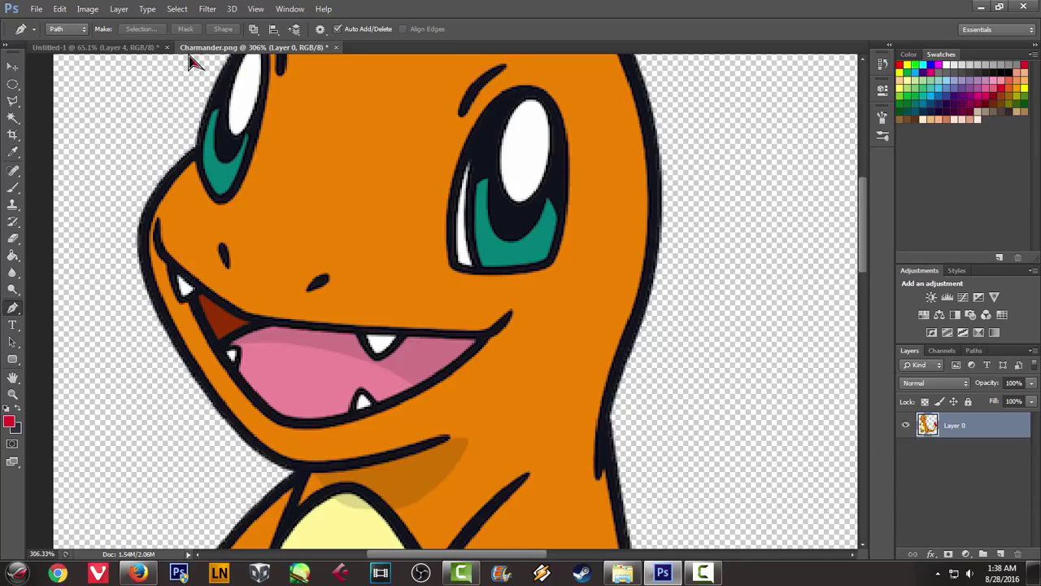
Draw a small tooth in the mouth as a red brush-stroked path, then delete the path
{"action": "left_click", "coordinate": [65, 47]}
{"action": "scroll", "coordinate": [252, 202], "scroll_direction": "up", "scroll_amount": 2}
{"action": "scroll", "coordinate": [342, 276], "scroll_direction": "up", "scroll_amount": 2}
{"action": "left_click", "coordinate": [320, 264]}
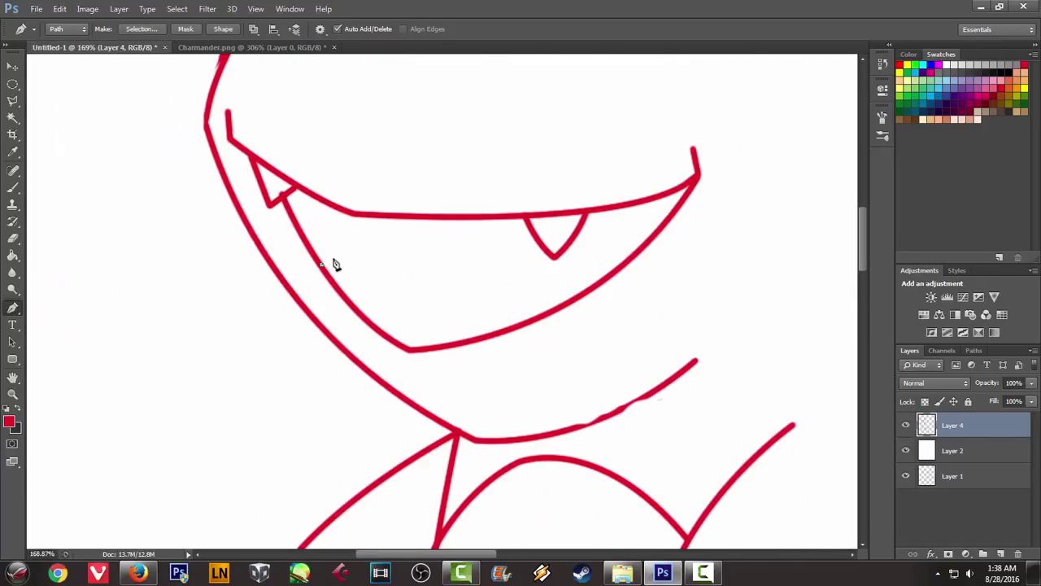
{"action": "right_click", "coordinate": [439, 236]}
{"action": "left_click", "coordinate": [503, 312]}
{"action": "left_click", "coordinate": [608, 202]}
{"action": "right_click", "coordinate": [489, 172]}
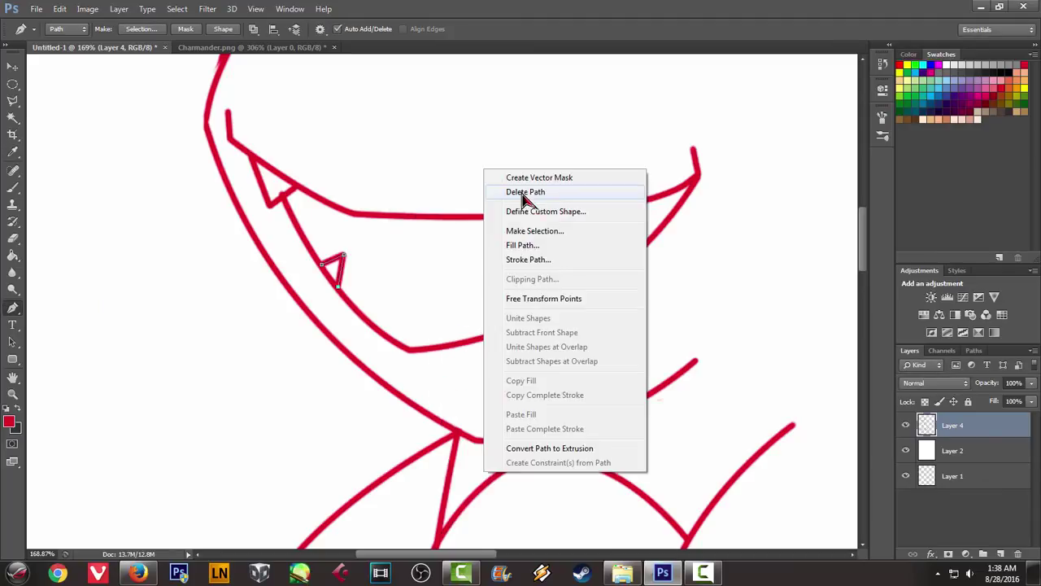
{"action": "left_click", "coordinate": [525, 192]}
After checking the reference, add a red lower fang stroke and remove its path
{"action": "left_click", "coordinate": [214, 49]}
{"action": "left_click", "coordinate": [147, 49]}
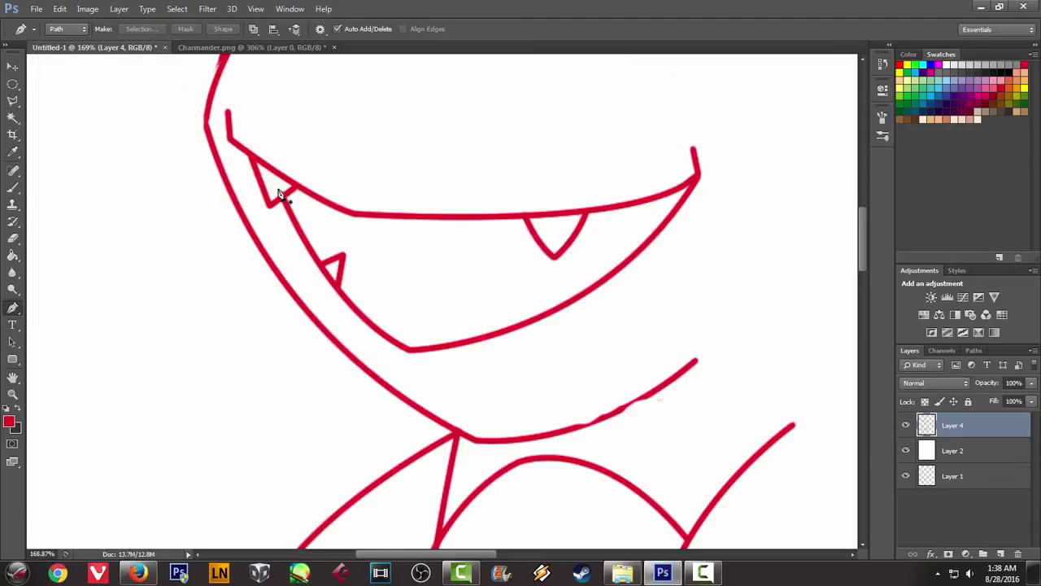
{"action": "left_click", "coordinate": [526, 321]}
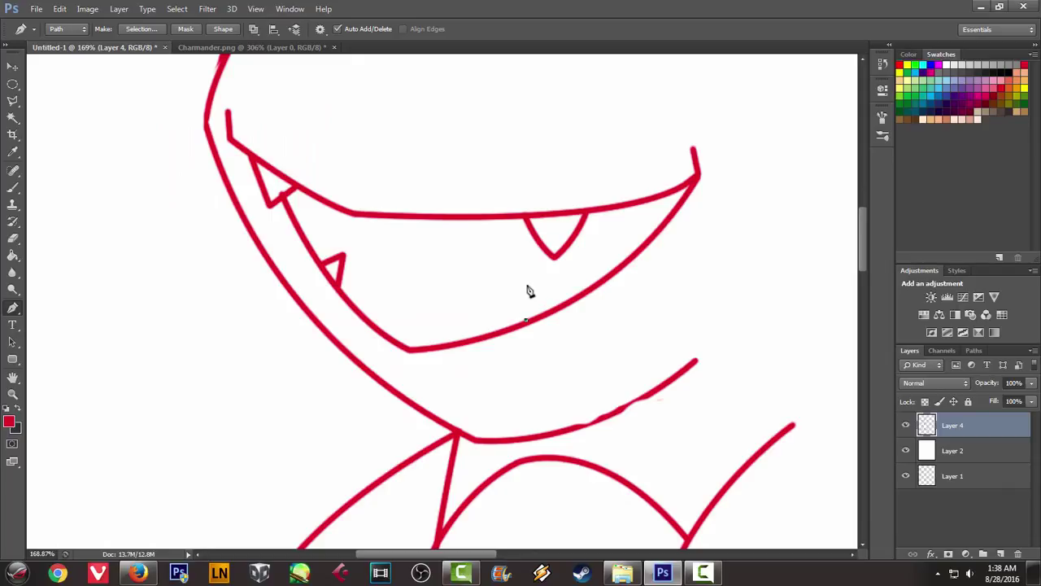
{"action": "key", "text": "ctrl+z"}
{"action": "right_click", "coordinate": [576, 197]}
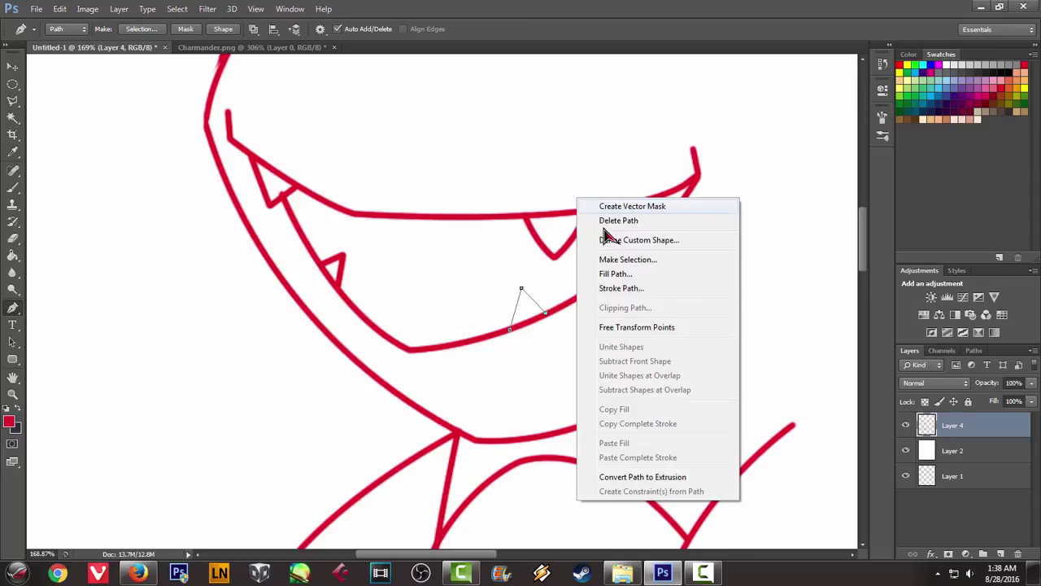
{"action": "left_click", "coordinate": [627, 288]}
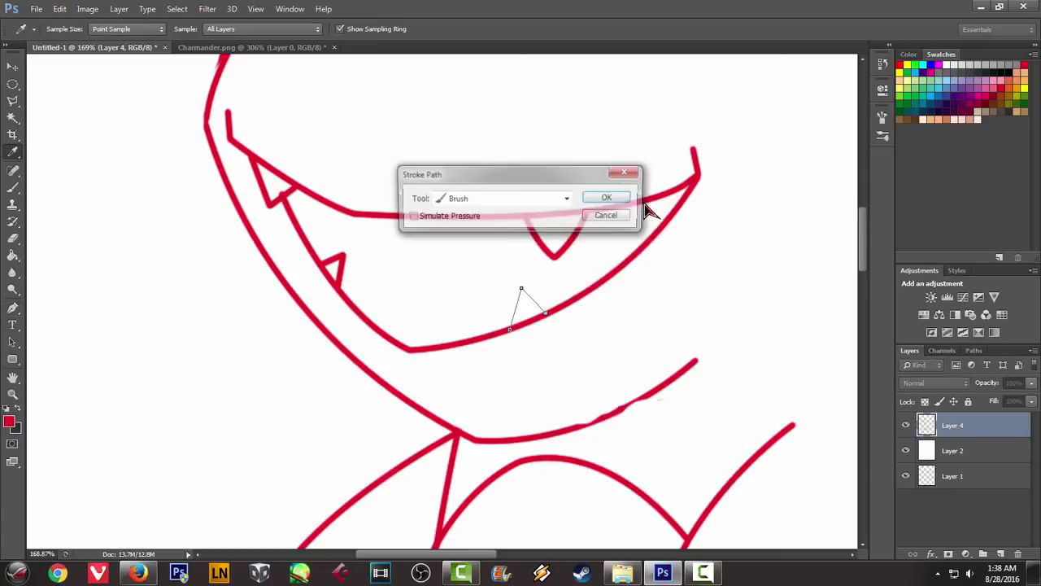
{"action": "left_click", "coordinate": [615, 202]}
{"action": "right_click", "coordinate": [580, 160]}
{"action": "left_click", "coordinate": [610, 181]}
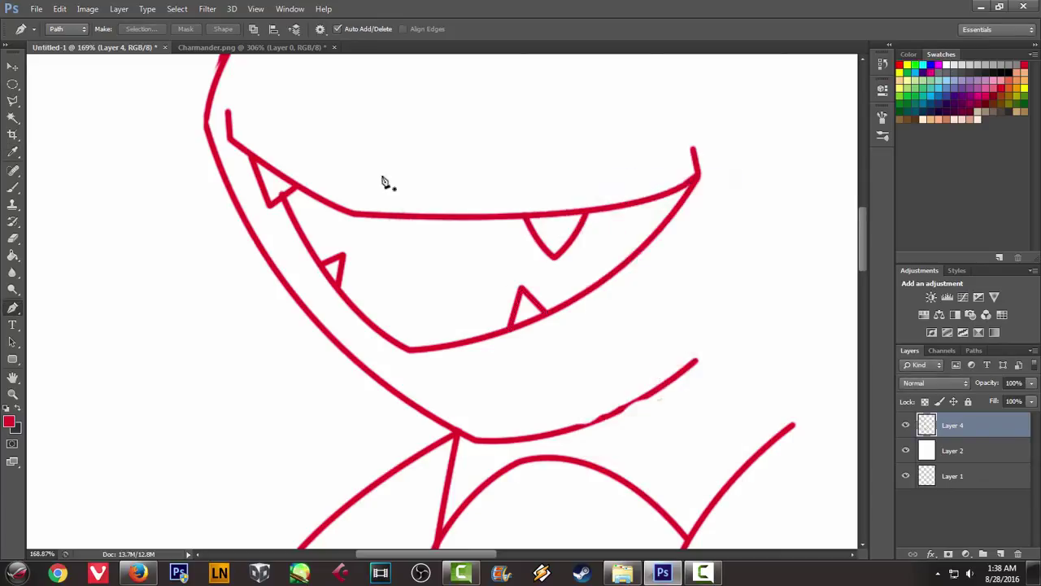
{"action": "scroll", "coordinate": [399, 195], "scroll_direction": "down", "scroll_amount": 3}
{"action": "scroll", "coordinate": [393, 198], "scroll_direction": "down", "scroll_amount": 3}
{"action": "scroll", "coordinate": [393, 198], "scroll_direction": "down", "scroll_amount": 1}
Stroke a red curved line inside the mouth's left side, then delete the path
{"action": "left_click", "coordinate": [249, 49]}
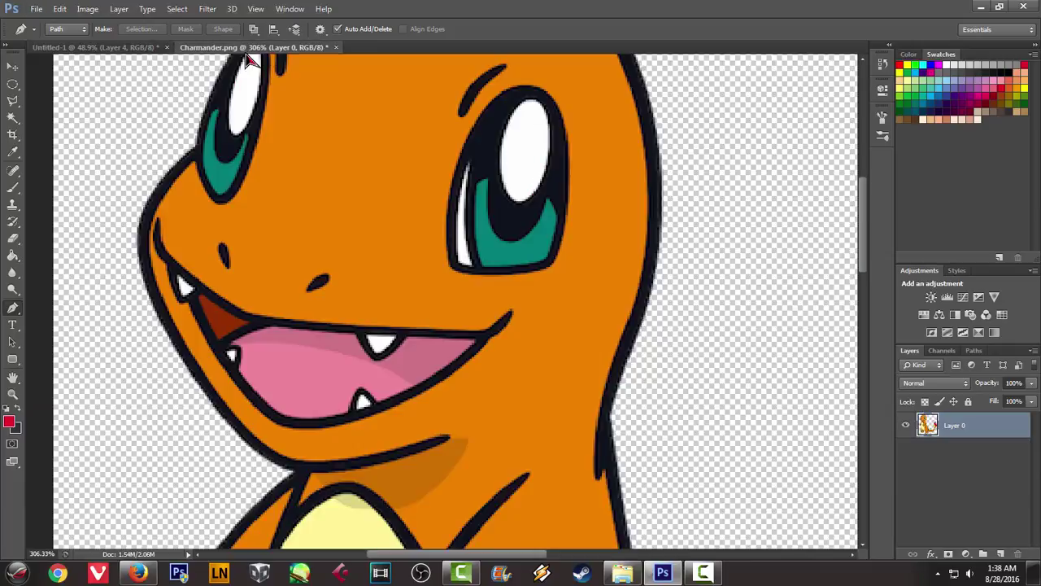
{"action": "left_click", "coordinate": [116, 49]}
{"action": "scroll", "coordinate": [388, 209], "scroll_direction": "up", "scroll_amount": 2}
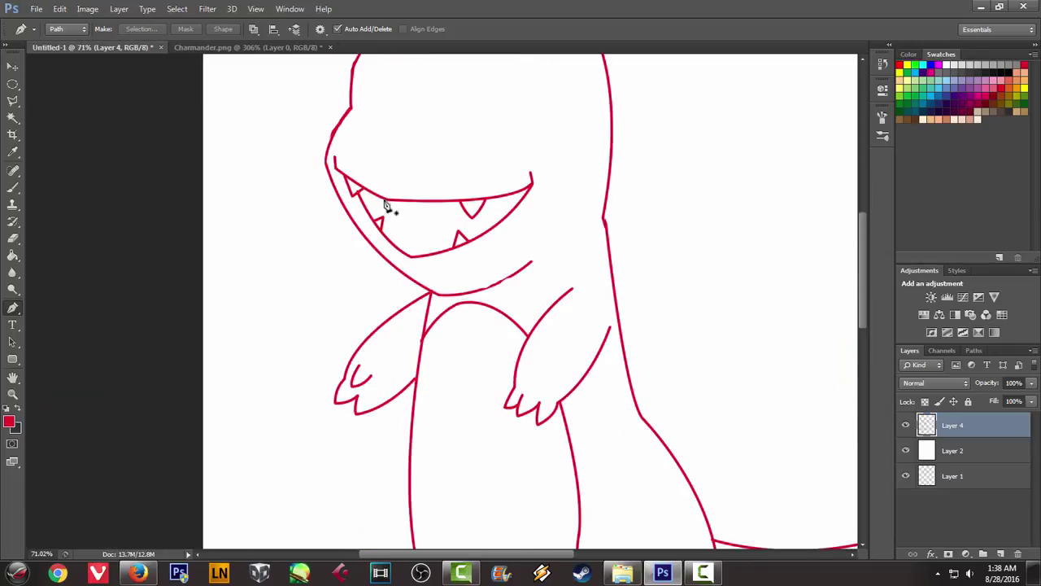
{"action": "scroll", "coordinate": [398, 228], "scroll_direction": "up", "scroll_amount": 2}
{"action": "scroll", "coordinate": [377, 236], "scroll_direction": "up", "scroll_amount": 2}
{"action": "left_click", "coordinate": [333, 240]}
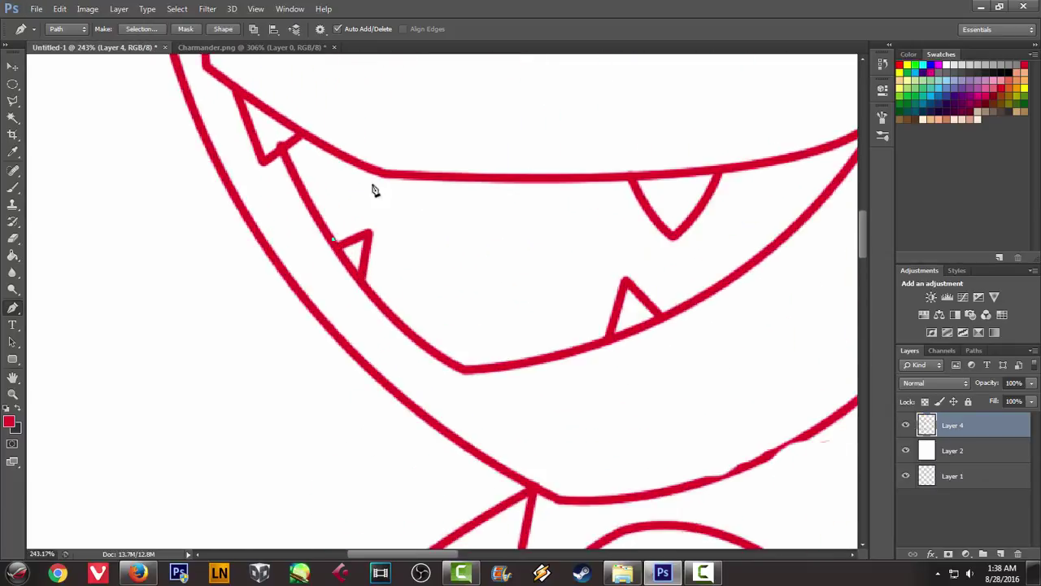
{"action": "left_click_drag", "start_coordinate": [381, 174], "coordinate": [424, 152]}
{"action": "right_click", "coordinate": [543, 112]}
{"action": "left_click", "coordinate": [588, 202]}
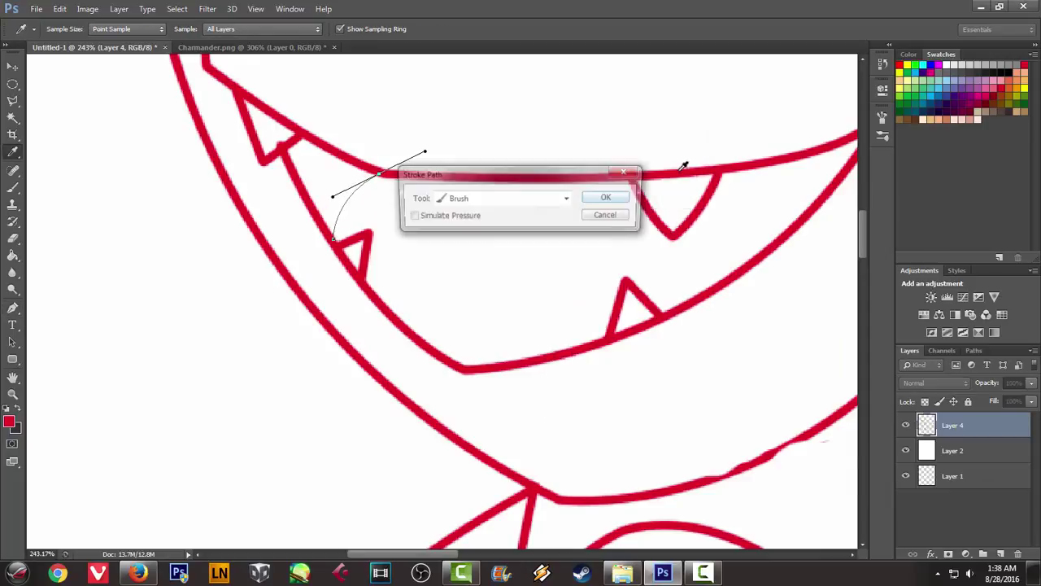
{"action": "left_click", "coordinate": [612, 200]}
{"action": "right_click", "coordinate": [547, 135]}
{"action": "left_click", "coordinate": [584, 160]}
Compare with the Charmander reference and begin a new path at the jaw's left edge
{"action": "scroll", "coordinate": [386, 203], "scroll_direction": "down", "scroll_amount": 3}
{"action": "scroll", "coordinate": [391, 209], "scroll_direction": "down", "scroll_amount": 4}
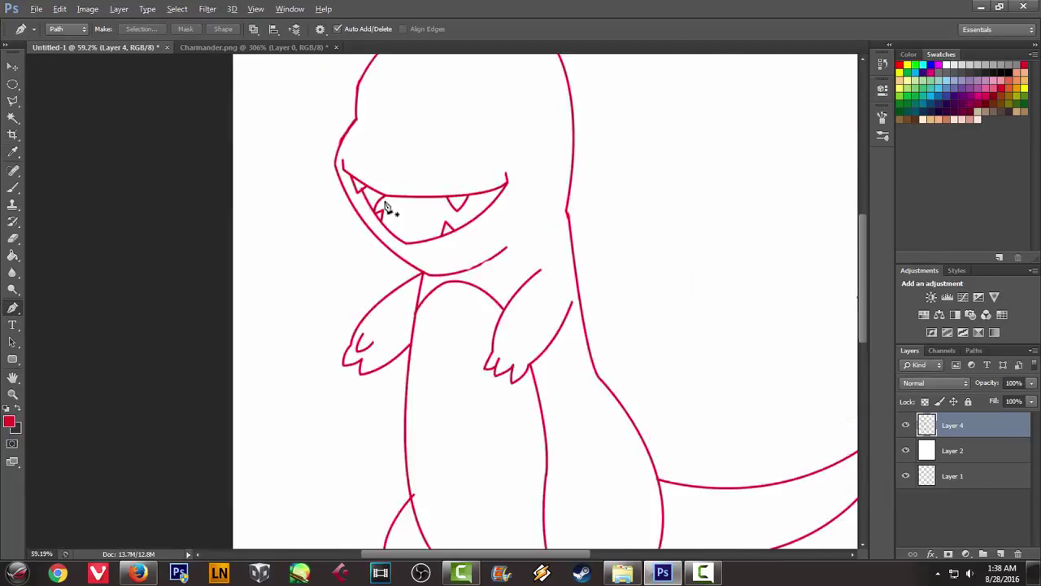
{"action": "scroll", "coordinate": [455, 203], "scroll_direction": "down", "scroll_amount": 3}
{"action": "scroll", "coordinate": [414, 209], "scroll_direction": "up", "scroll_amount": 1}
{"action": "scroll", "coordinate": [275, 151], "scroll_direction": "up", "scroll_amount": 3}
{"action": "scroll", "coordinate": [286, 130], "scroll_direction": "up", "scroll_amount": 2}
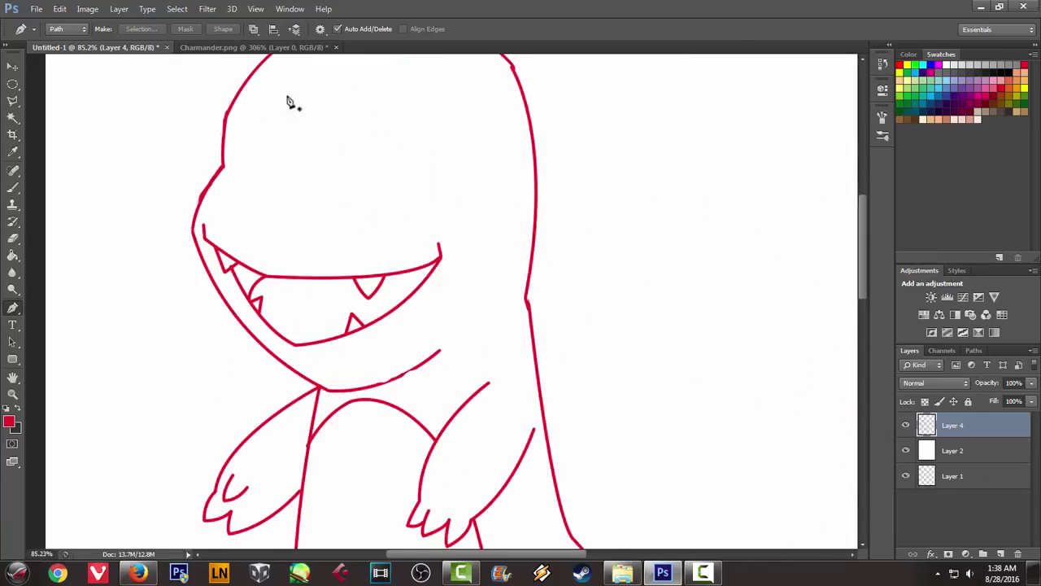
{"action": "left_click", "coordinate": [269, 49]}
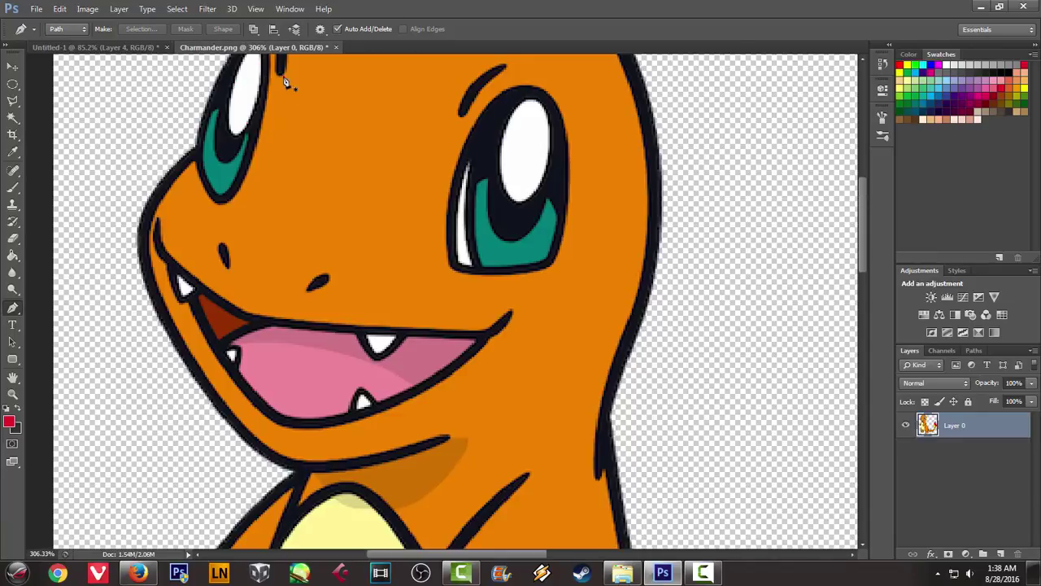
{"action": "left_click", "coordinate": [73, 47]}
{"action": "scroll", "coordinate": [254, 300], "scroll_direction": "up", "scroll_amount": 1}
{"action": "scroll", "coordinate": [244, 281], "scroll_direction": "down", "scroll_amount": 1}
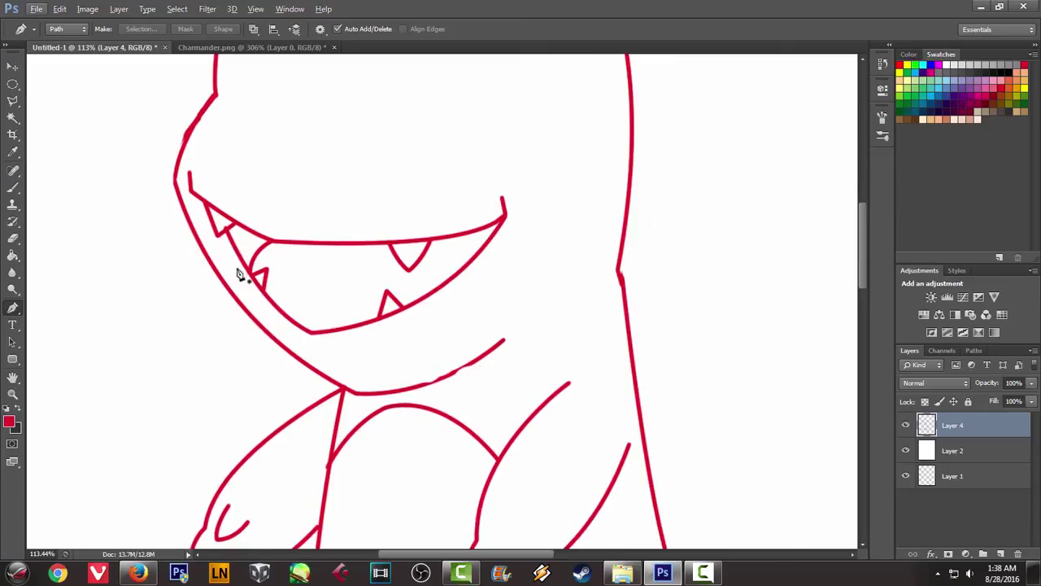
{"action": "scroll", "coordinate": [171, 216], "scroll_direction": "up", "scroll_amount": 1}
{"action": "left_click", "coordinate": [157, 148]}
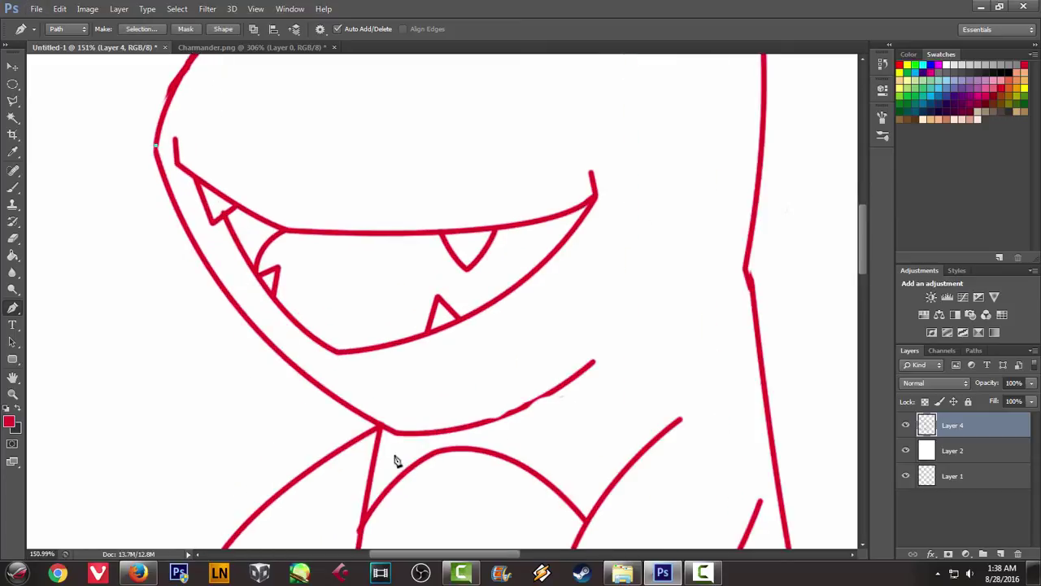
Pen-trace a curve along the outside of the lower jaw, redoing the end anchor
{"action": "left_click", "coordinate": [244, 47]}
{"action": "mouse_move", "coordinate": [371, 421]}
{"action": "left_mouse_down"}
{"action": "mouse_move", "coordinate": [656, 529]}
{"action": "mouse_move", "coordinate": [625, 534]}
{"action": "left_mouse_up"}
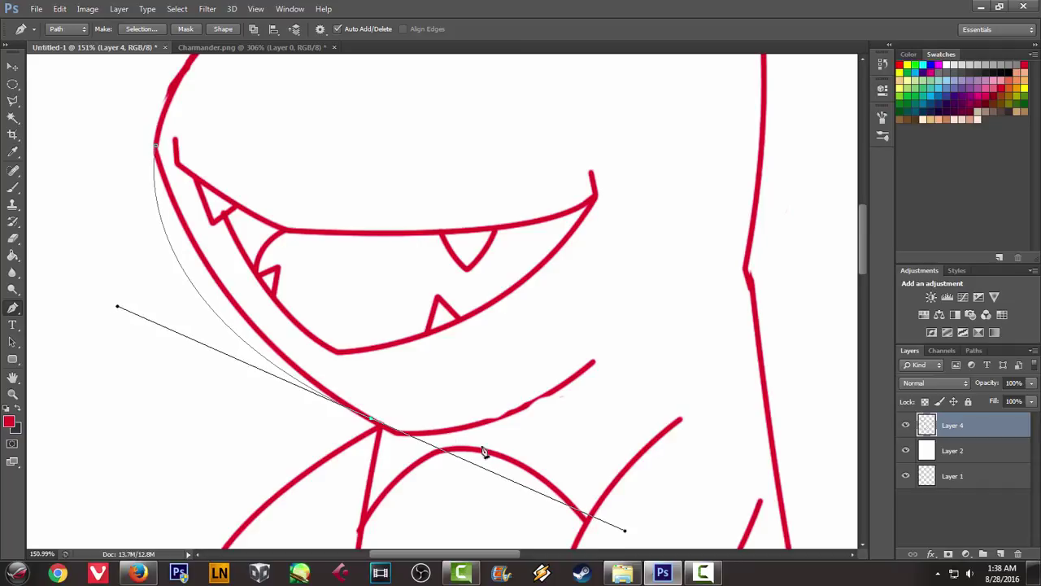
{"action": "left_click", "coordinate": [371, 422], "text": "alt"}
{"action": "left_click", "coordinate": [293, 49]}
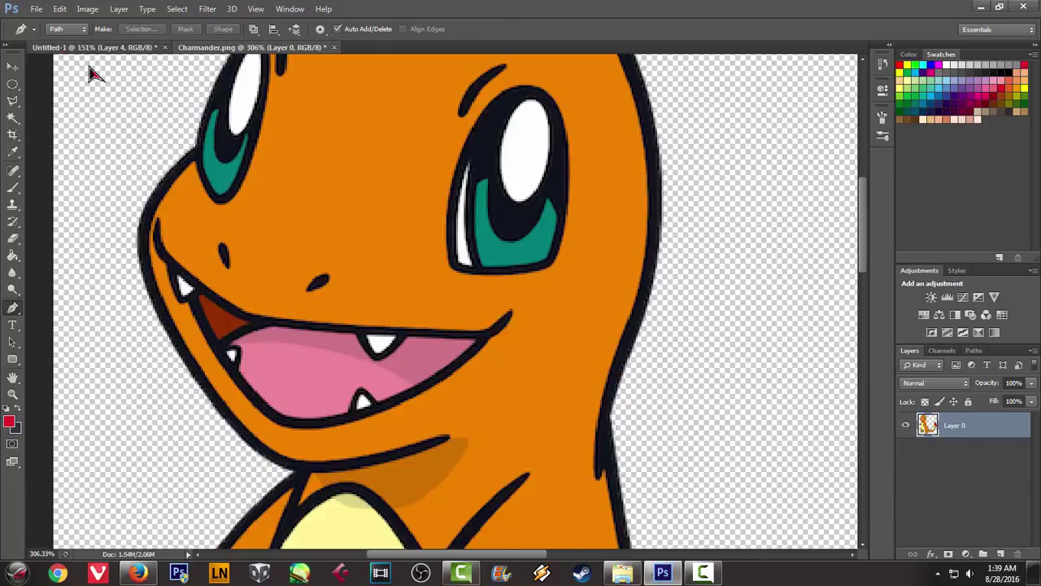
{"action": "left_click", "coordinate": [89, 47]}
{"action": "left_click_drag", "start_coordinate": [512, 396], "coordinate": [594, 363]}
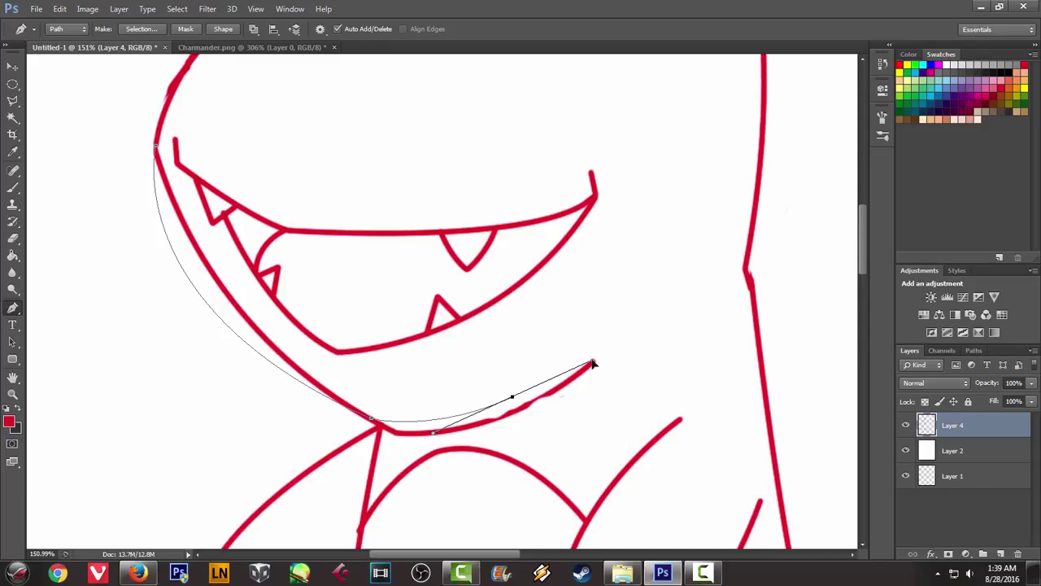
{"action": "key", "text": "ctrl+z"}
{"action": "left_click_drag", "start_coordinate": [530, 386], "coordinate": [594, 352]}
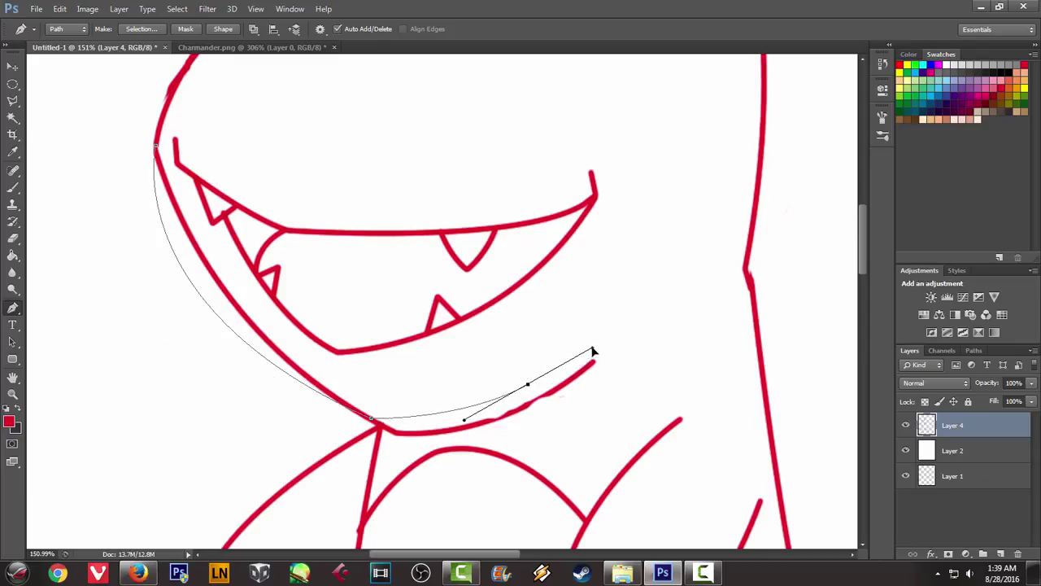
Stroke the jaw curve in red with the brush and delete its path
{"action": "right_click", "coordinate": [631, 228]}
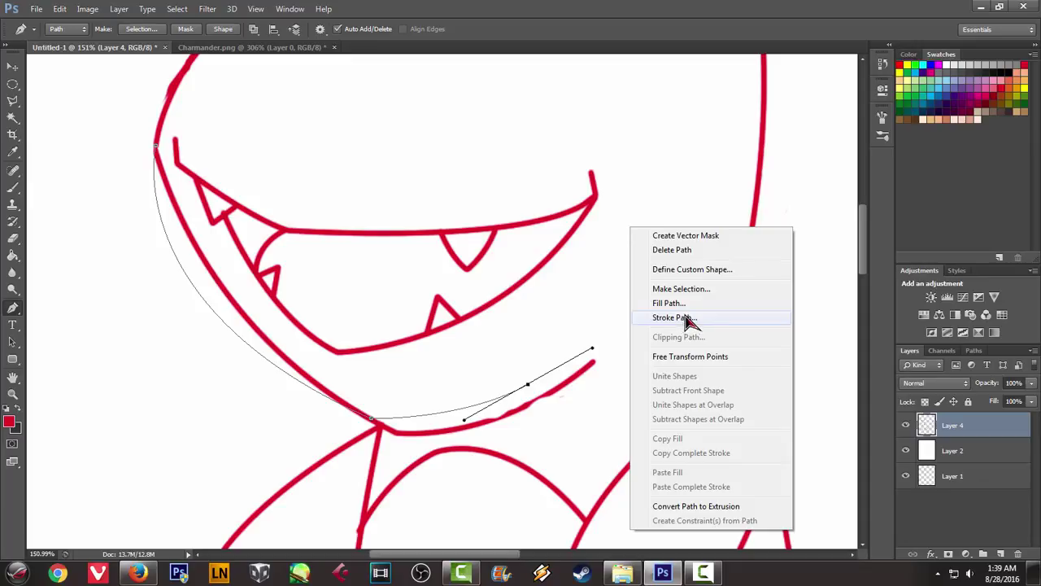
{"action": "left_click", "coordinate": [686, 320]}
{"action": "left_click", "coordinate": [606, 198]}
{"action": "right_click", "coordinate": [553, 166]}
{"action": "left_click", "coordinate": [595, 190]}
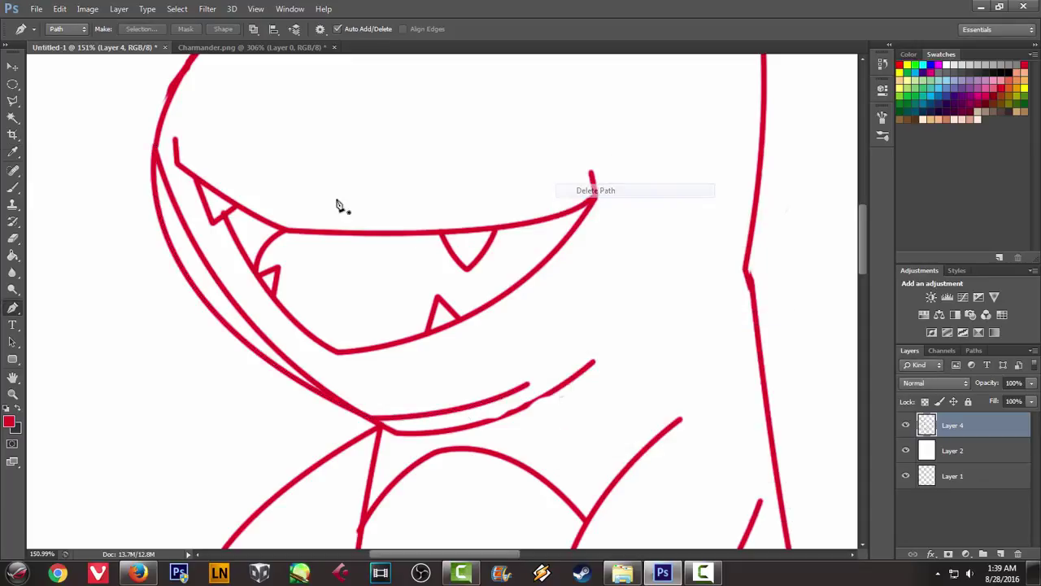
{"action": "scroll", "coordinate": [226, 218], "scroll_direction": "up", "scroll_amount": 4}
{"action": "key", "text": "w"}
{"action": "key", "text": "alt+w"}
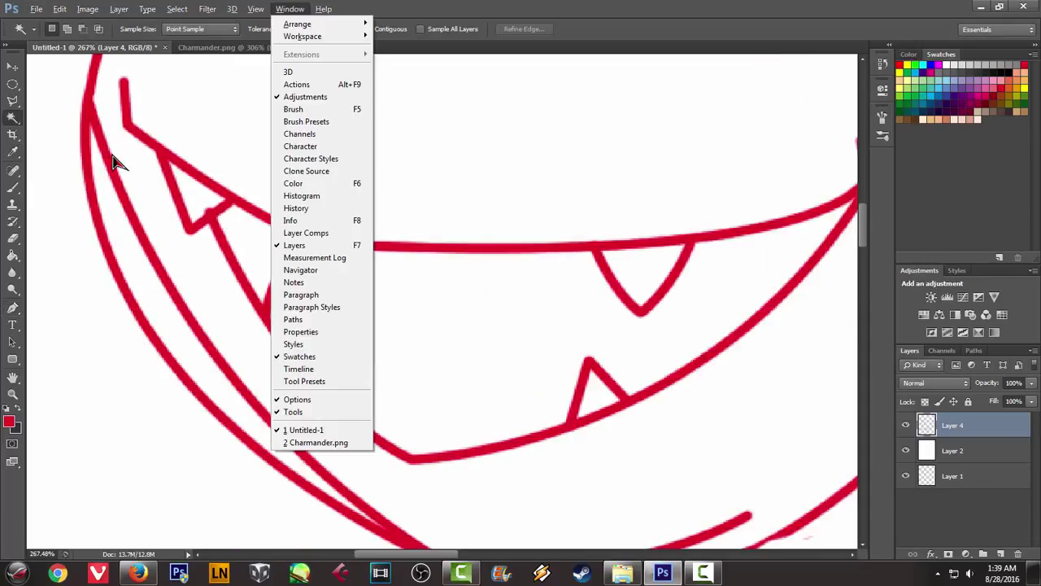
Erase the jaw line's overlap where it meets the head
{"action": "key", "text": "Escape"}
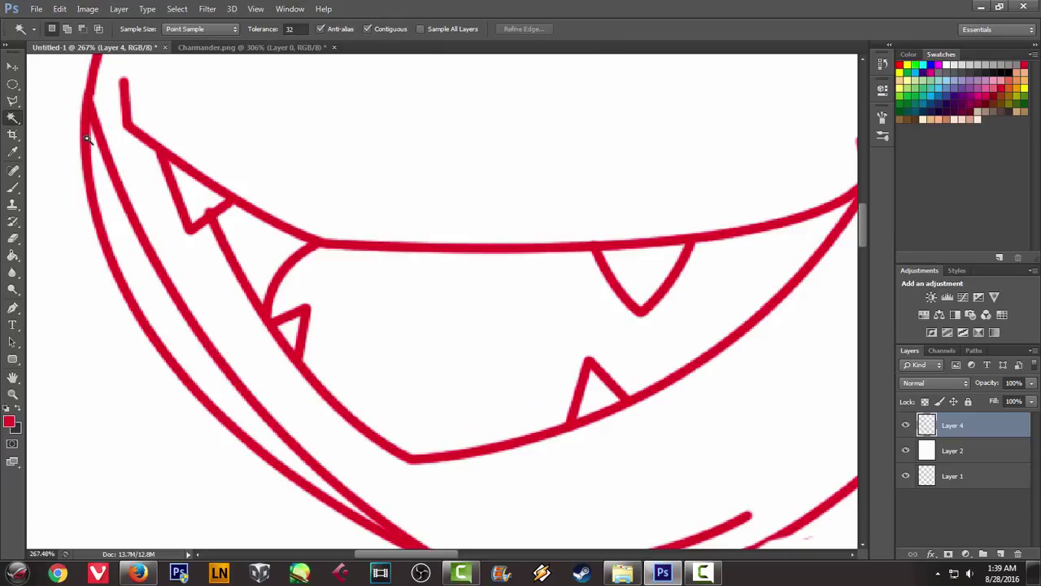
{"action": "key", "text": "p"}
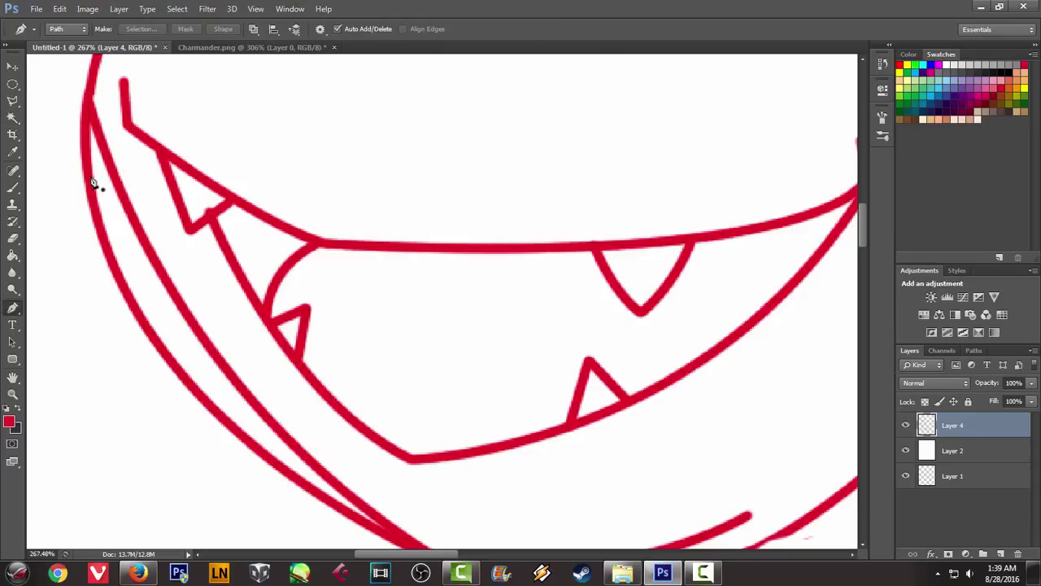
{"action": "key", "text": "e"}
{"action": "left_click_drag", "start_coordinate": [93, 174], "coordinate": [120, 132]}
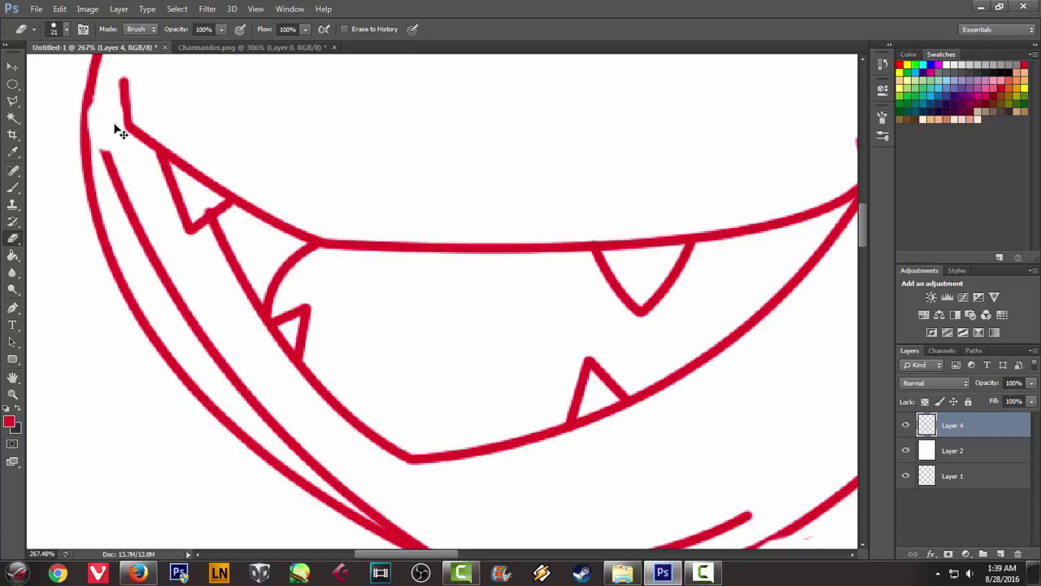
{"action": "left_click", "coordinate": [58, 30]}
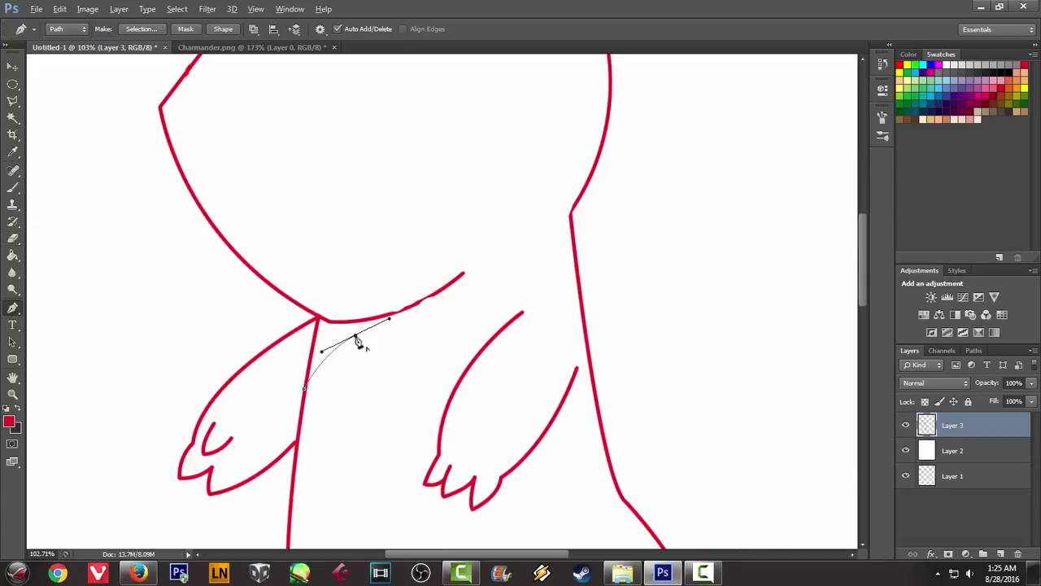
{"action": "left_click", "coordinate": [356, 337], "text": "alt"}
Complete a red curved stroke across the chest between the arms and delete its path
{"action": "left_click_drag", "start_coordinate": [459, 381], "coordinate": [514, 452]}
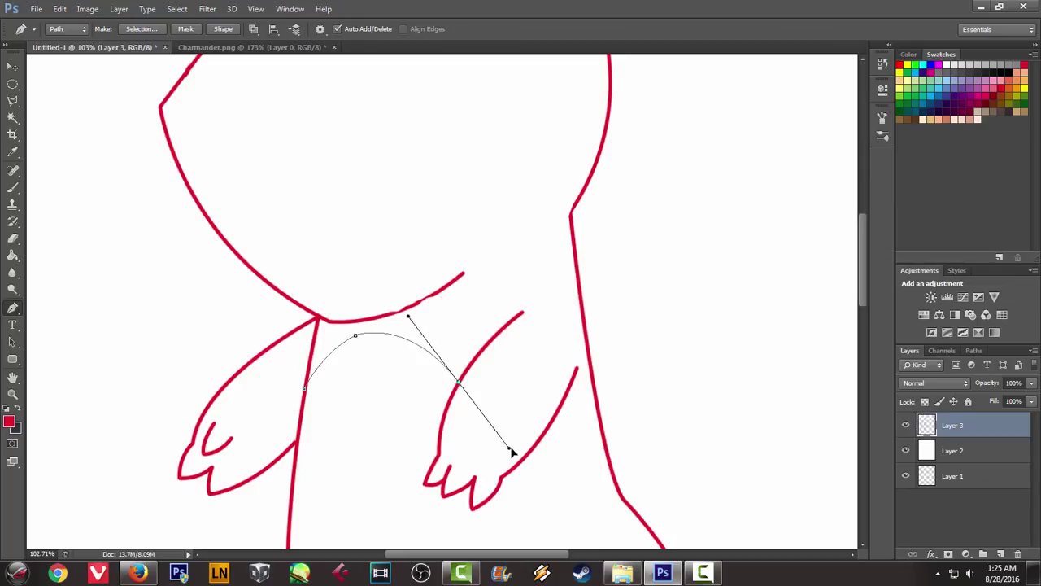
{"action": "left_click", "coordinate": [461, 383], "text": "alt"}
{"action": "right_click", "coordinate": [516, 284]}
{"action": "left_click", "coordinate": [570, 346]}
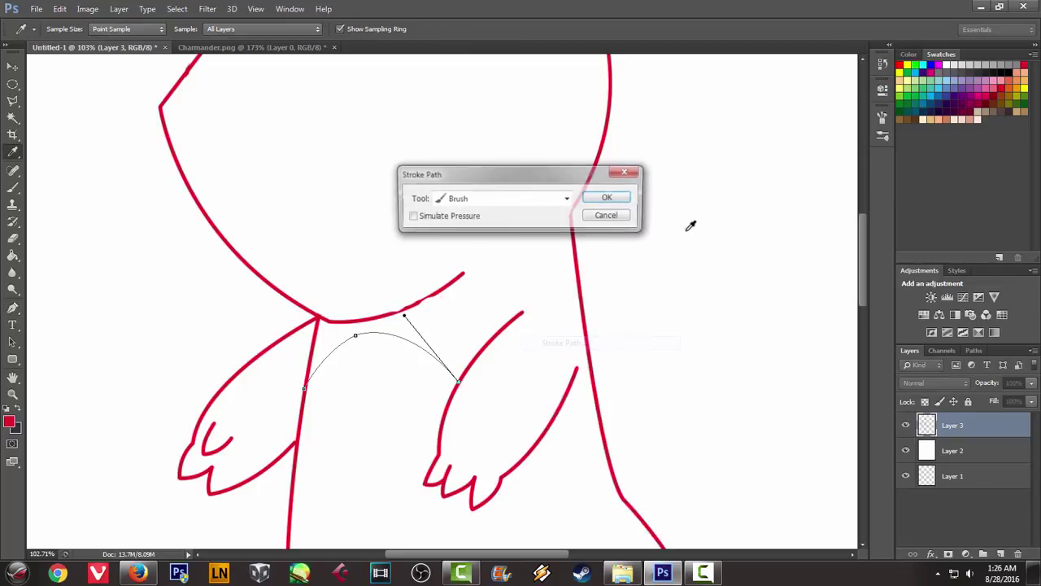
{"action": "left_click", "coordinate": [616, 198]}
{"action": "right_click", "coordinate": [681, 144]}
{"action": "left_click", "coordinate": [714, 167]}
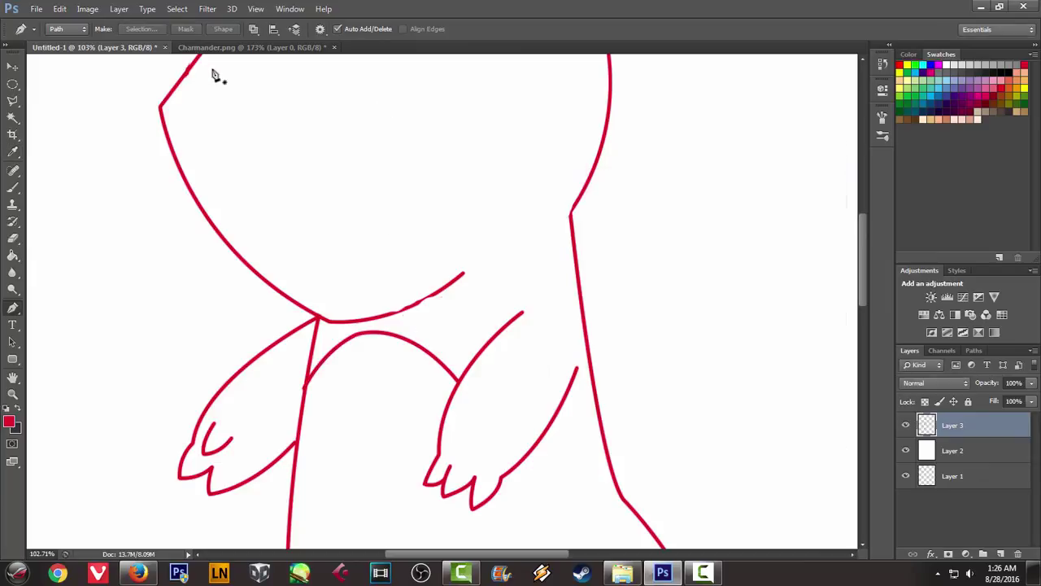
Check the reference and start a new path at the right hand's lower end
{"action": "left_click", "coordinate": [199, 49]}
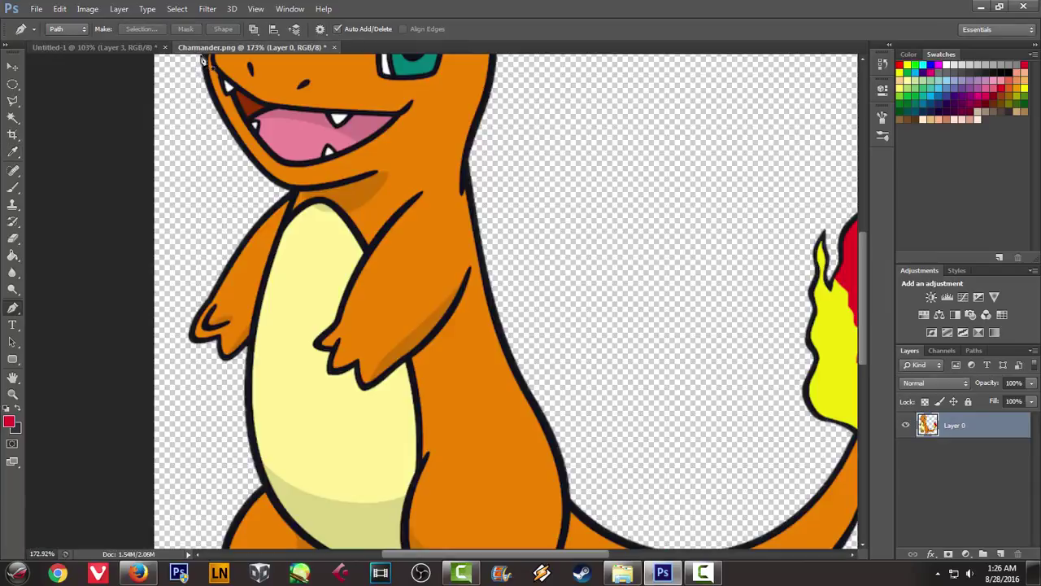
{"action": "left_click", "coordinate": [74, 48]}
{"action": "scroll", "coordinate": [407, 252], "scroll_direction": "down", "scroll_amount": 2}
{"action": "scroll", "coordinate": [488, 277], "scroll_direction": "down", "scroll_amount": 3}
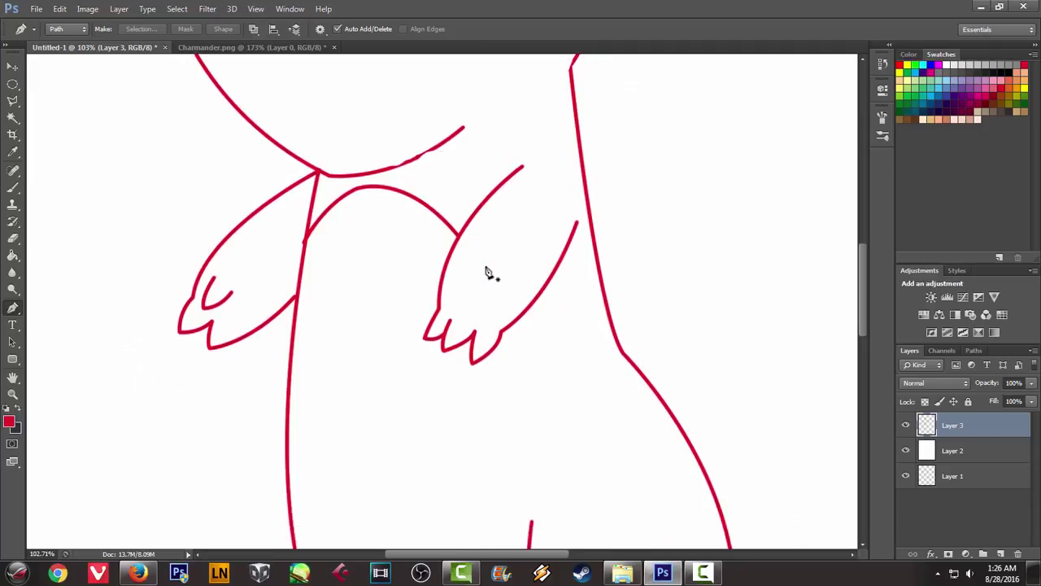
{"action": "scroll", "coordinate": [488, 273], "scroll_direction": "down", "scroll_amount": 3}
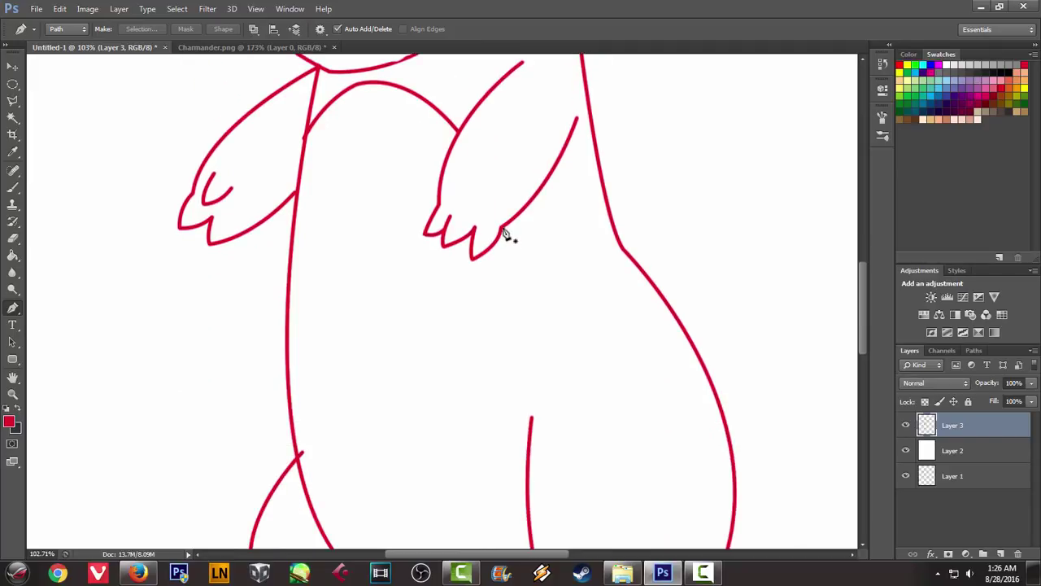
{"action": "left_click", "coordinate": [504, 228]}
Curve the path down to the belly line, stroke it red, and delete the path
{"action": "left_click_drag", "start_coordinate": [531, 420], "coordinate": [522, 495]}
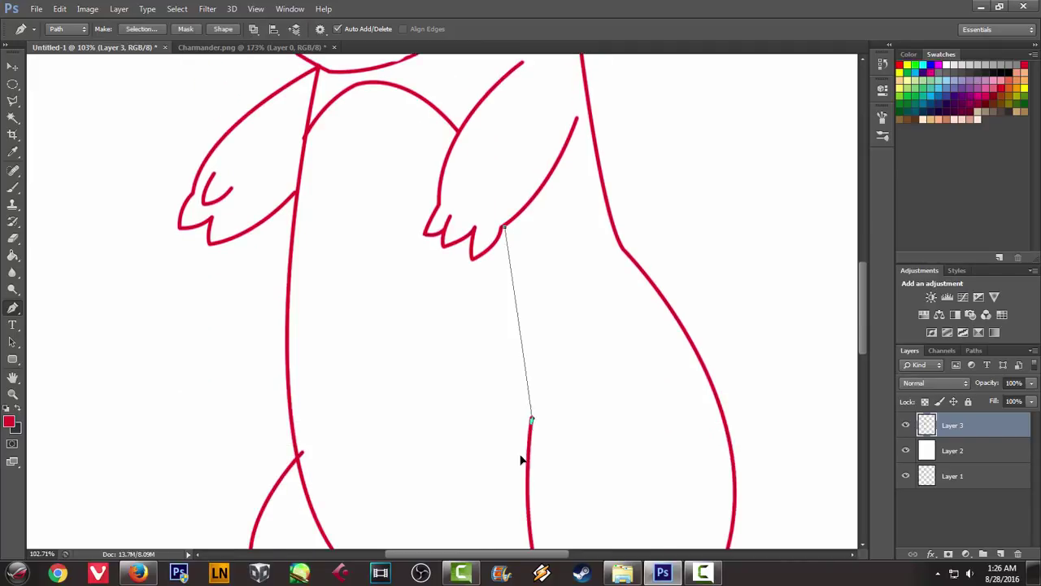
{"action": "right_click", "coordinate": [677, 176]}
{"action": "left_click", "coordinate": [723, 269]}
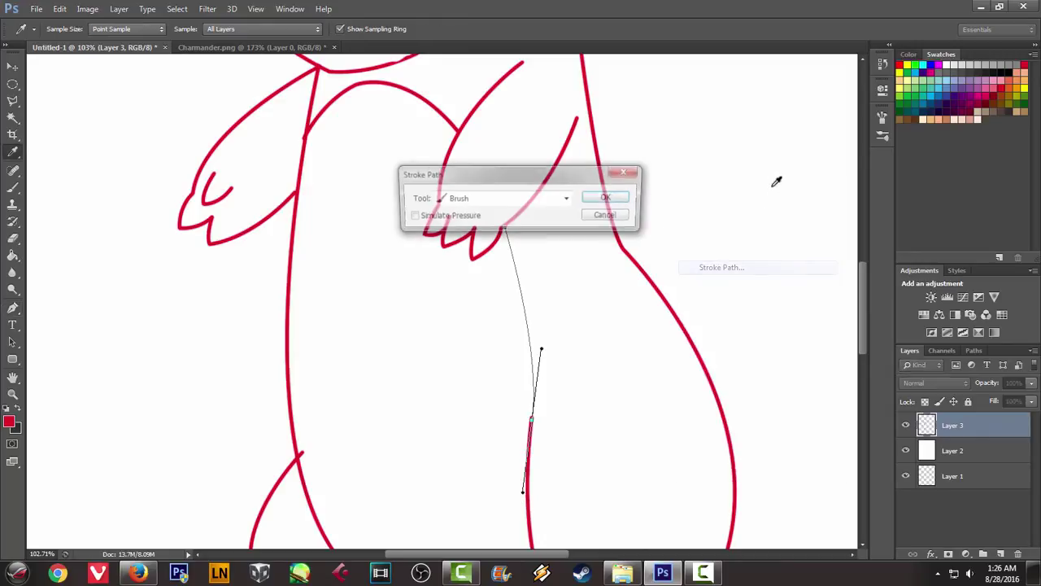
{"action": "left_click", "coordinate": [608, 200]}
{"action": "right_click", "coordinate": [651, 174]}
{"action": "left_click", "coordinate": [669, 196]}
{"action": "scroll", "coordinate": [570, 181], "scroll_direction": "down", "scroll_amount": 3}
{"action": "scroll", "coordinate": [592, 177], "scroll_direction": "down", "scroll_amount": 3}
{"action": "key", "text": "alt"}
{"action": "scroll", "coordinate": [486, 160], "scroll_direction": "up", "scroll_amount": 2}
{"action": "scroll", "coordinate": [495, 162], "scroll_direction": "up", "scroll_amount": 2}
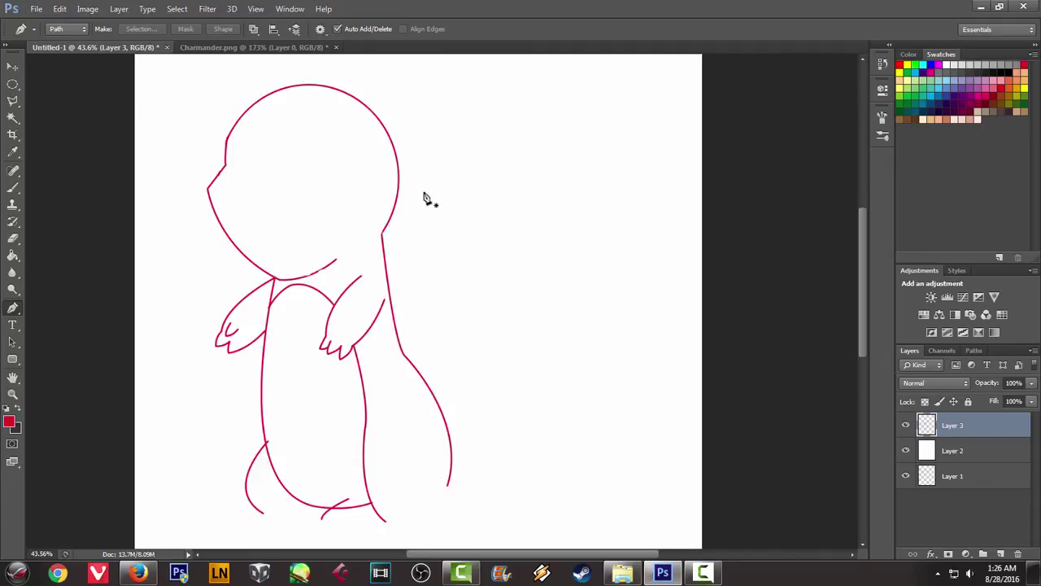
Compare the reference image's left foot with the red line drawing
{"action": "scroll", "coordinate": [426, 198], "scroll_direction": "down", "scroll_amount": 5}
{"action": "left_click", "coordinate": [232, 49]}
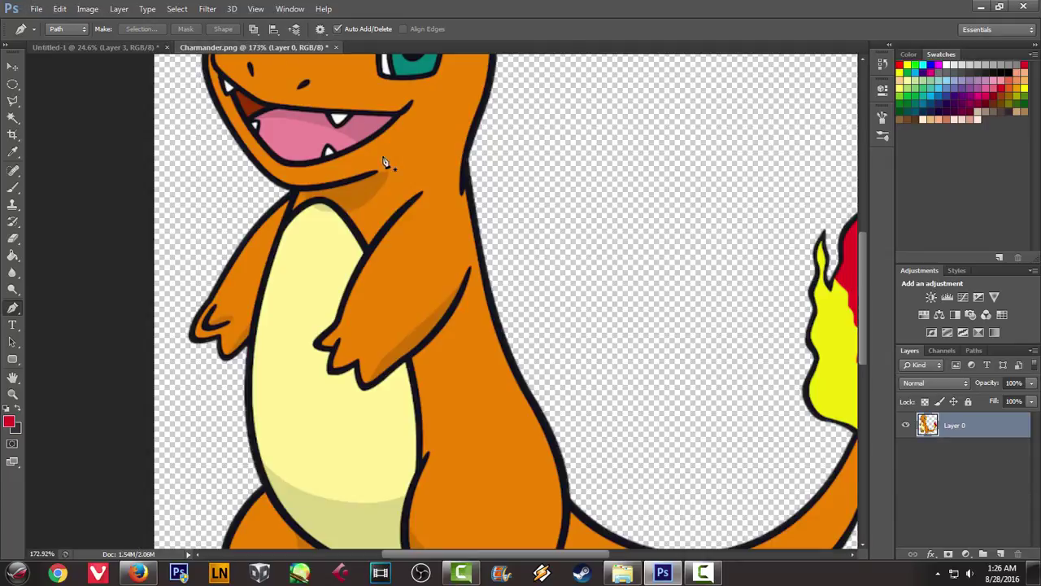
{"action": "scroll", "coordinate": [388, 163], "scroll_direction": "down", "scroll_amount": 2}
{"action": "scroll", "coordinate": [391, 146], "scroll_direction": "down", "scroll_amount": 1}
{"action": "scroll", "coordinate": [390, 142], "scroll_direction": "down", "scroll_amount": 3}
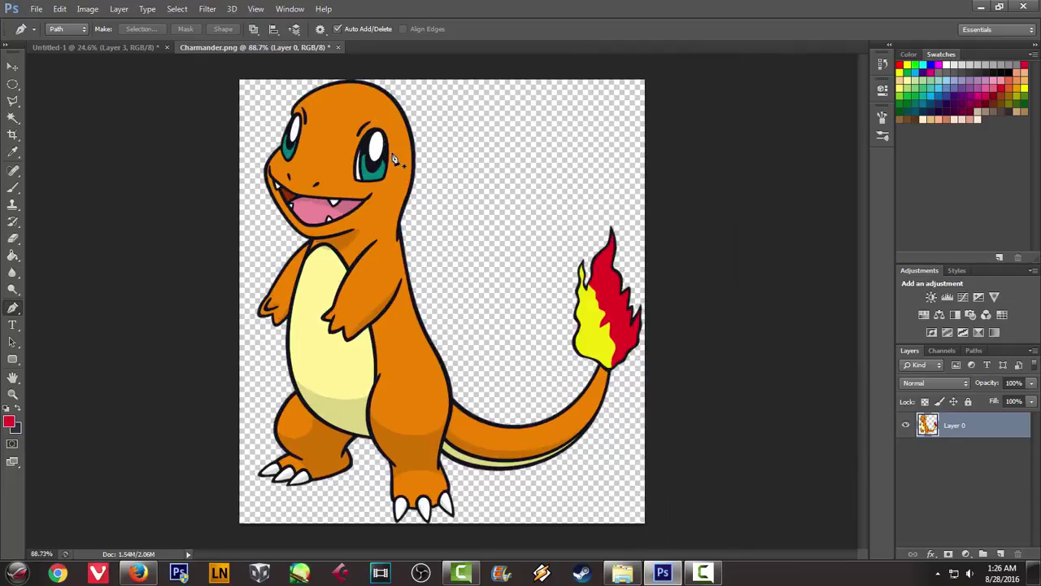
{"action": "scroll", "coordinate": [395, 155], "scroll_direction": "up", "scroll_amount": 3}
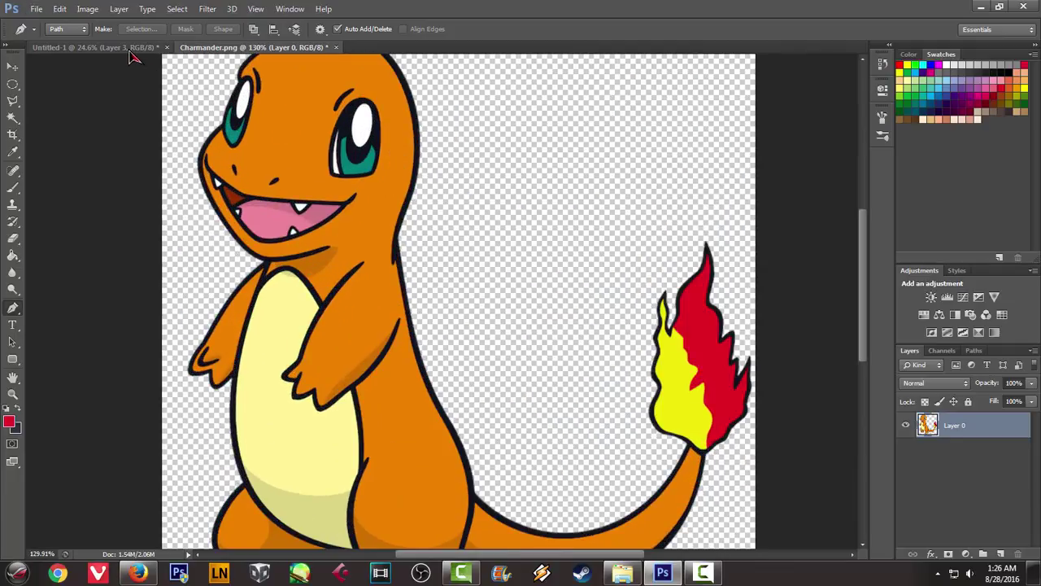
{"action": "left_click", "coordinate": [96, 47]}
{"action": "key", "text": "alt"}
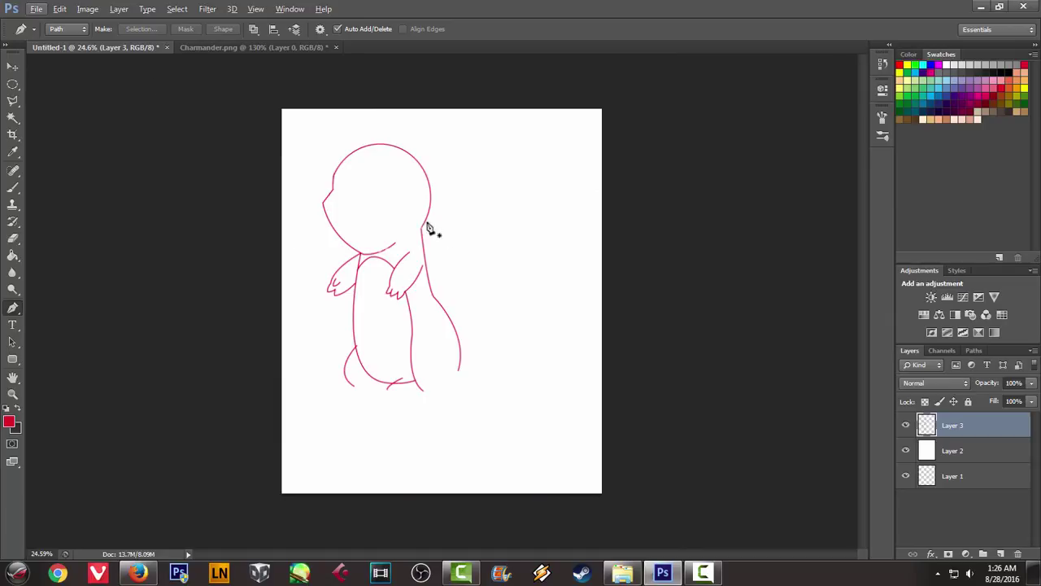
{"action": "left_click", "coordinate": [232, 47]}
{"action": "scroll", "coordinate": [301, 275], "scroll_direction": "down", "scroll_amount": 2}
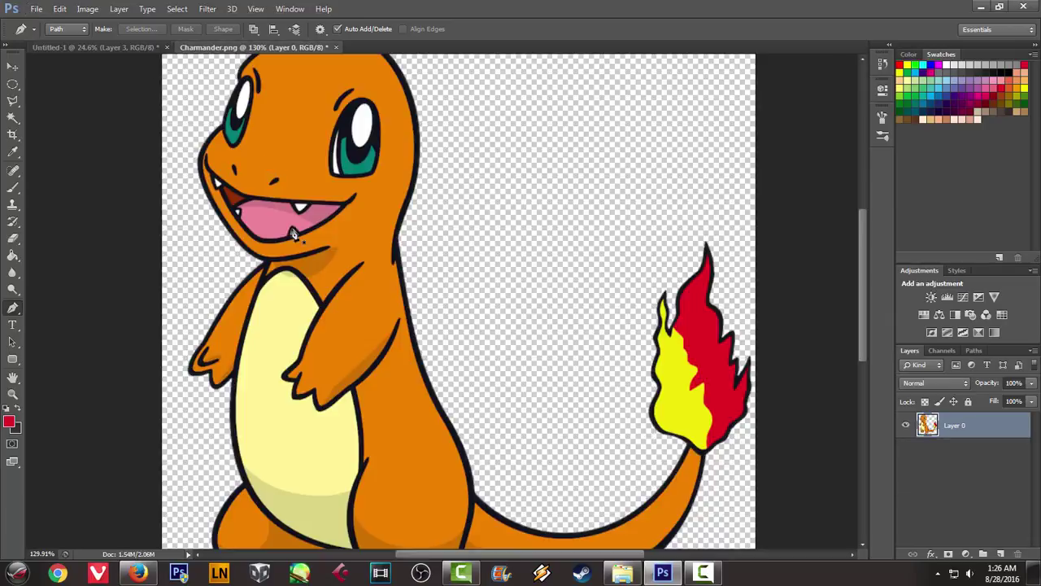
{"action": "scroll", "coordinate": [297, 277], "scroll_direction": "down", "scroll_amount": 2}
{"action": "scroll", "coordinate": [297, 276], "scroll_direction": "down", "scroll_amount": 2}
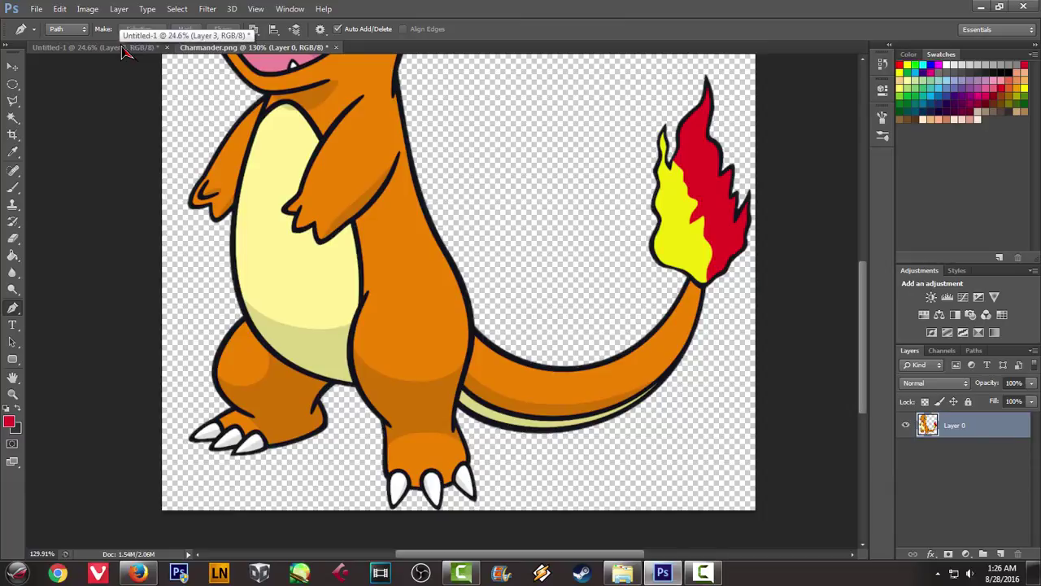
{"action": "left_click", "coordinate": [124, 50]}
{"action": "scroll", "coordinate": [290, 326], "scroll_direction": "up", "scroll_amount": 2}
{"action": "scroll", "coordinate": [356, 350], "scroll_direction": "up", "scroll_amount": 3}
{"action": "scroll", "coordinate": [367, 367], "scroll_direction": "down", "scroll_amount": 1}
{"action": "scroll", "coordinate": [309, 221], "scroll_direction": "down", "scroll_amount": 3}
{"action": "scroll", "coordinate": [279, 174], "scroll_direction": "down", "scroll_amount": 1}
{"action": "scroll", "coordinate": [207, 61], "scroll_direction": "down", "scroll_amount": 1}
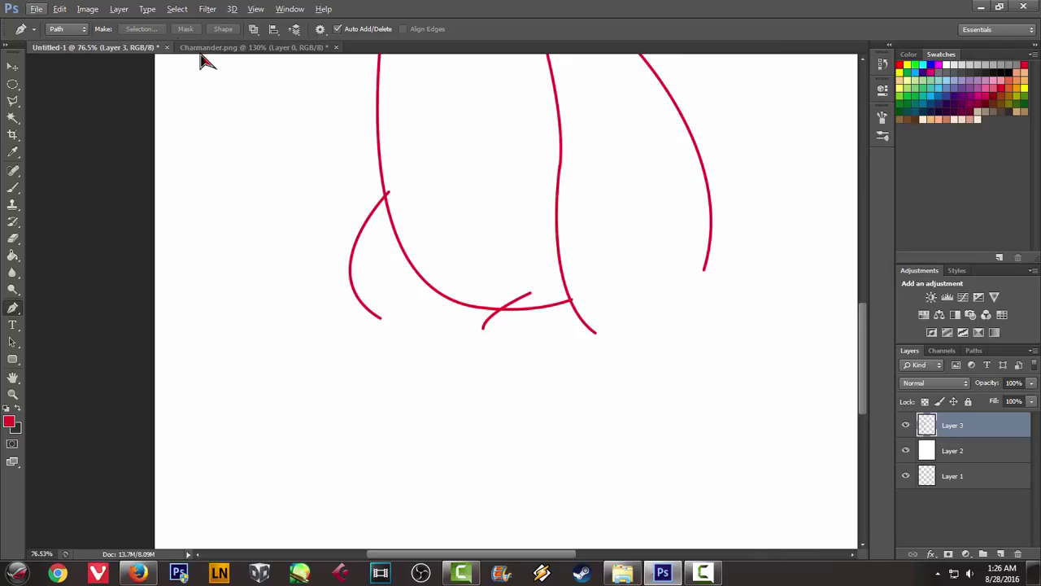
{"action": "left_click", "coordinate": [205, 49]}
{"action": "left_click", "coordinate": [112, 47]}
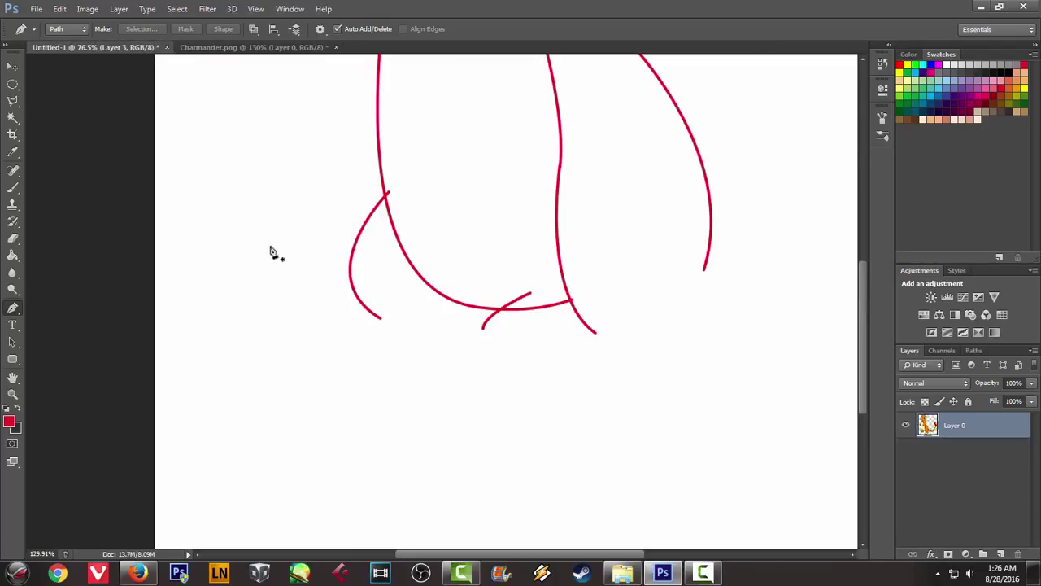
Draw the first rounded toe claw below the left leg and stroke it red
{"action": "left_click", "coordinate": [407, 359]}
{"action": "left_click", "coordinate": [379, 390]}
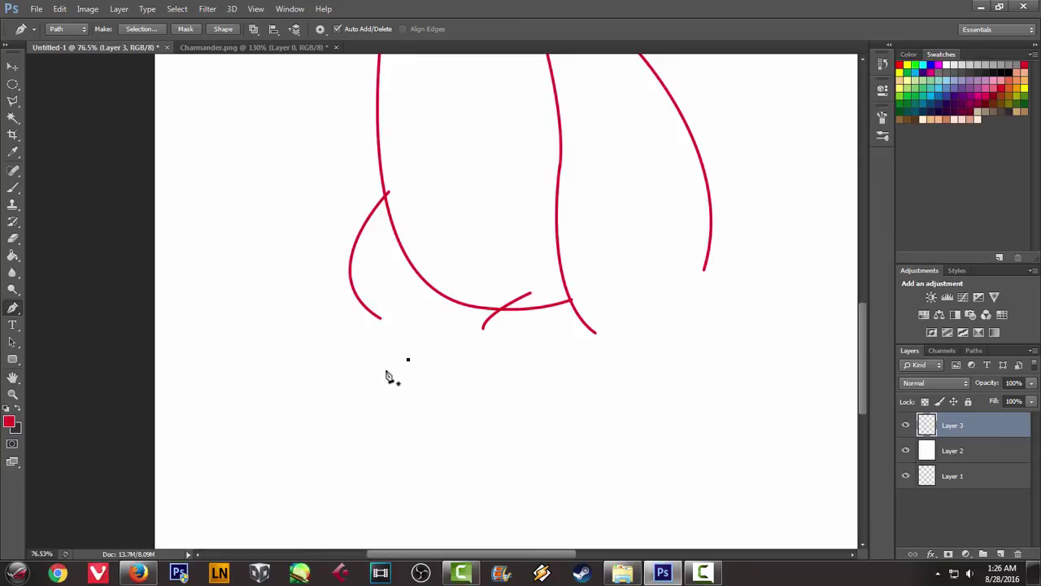
{"action": "left_click", "coordinate": [236, 47]}
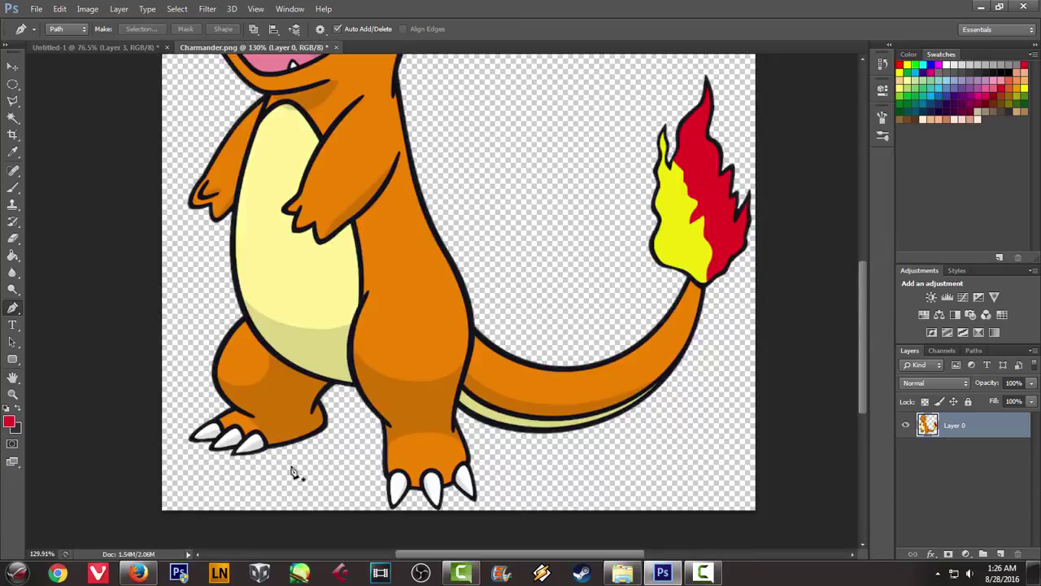
{"action": "left_click", "coordinate": [143, 50]}
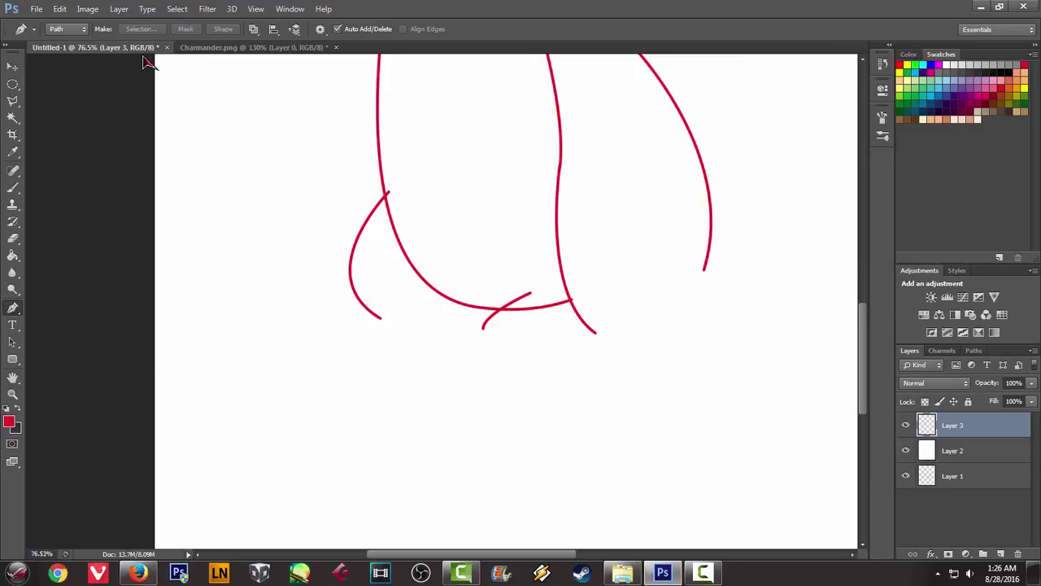
{"action": "left_click", "coordinate": [384, 358]}
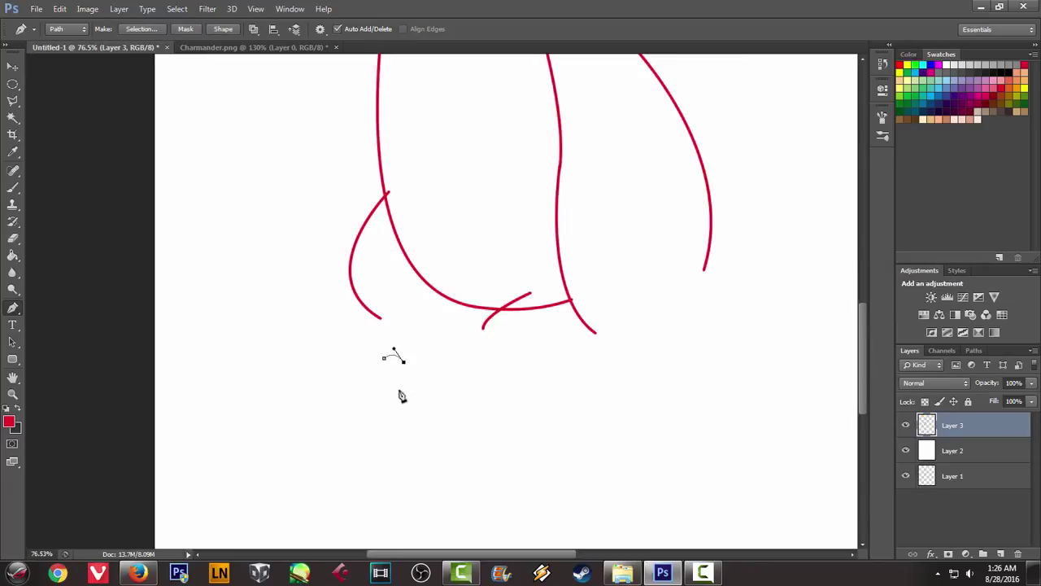
{"action": "left_click", "coordinate": [408, 372]}
{"action": "left_click_drag", "start_coordinate": [384, 358], "coordinate": [394, 349]}
{"action": "right_click", "coordinate": [451, 327]}
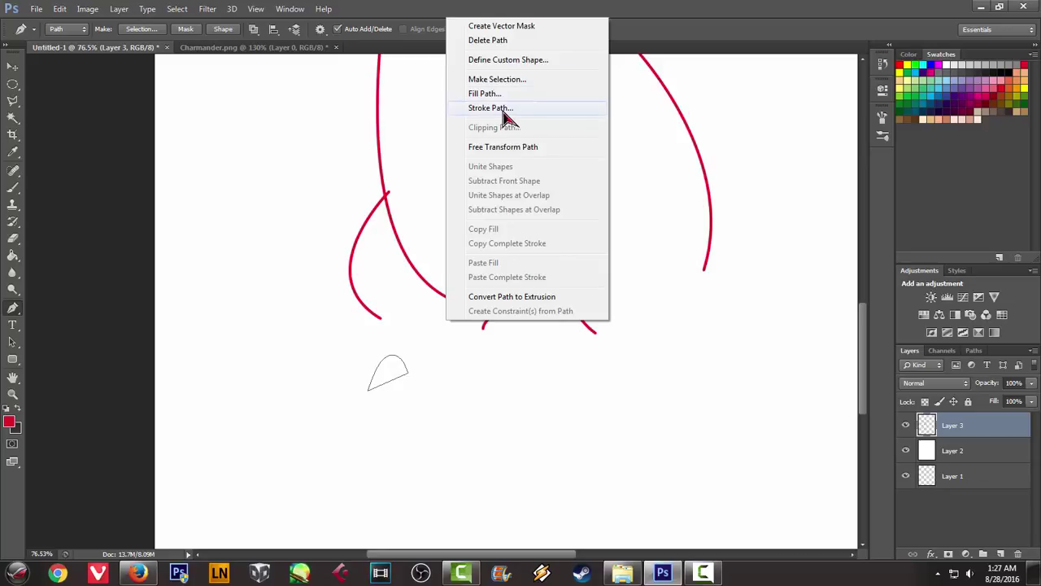
{"action": "left_click", "coordinate": [508, 107]}
{"action": "left_click", "coordinate": [607, 198]}
{"action": "right_click", "coordinate": [465, 169]}
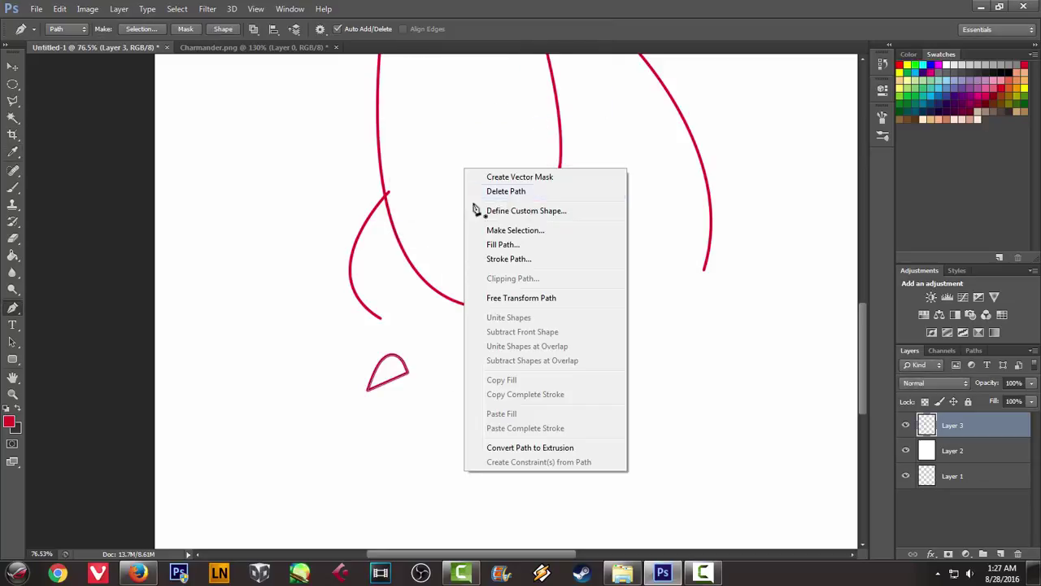
{"action": "scroll", "coordinate": [185, 91], "scroll_direction": "up", "scroll_amount": 1}
Outline a second rounded toe claw path beside the first
{"action": "left_click", "coordinate": [232, 47]}
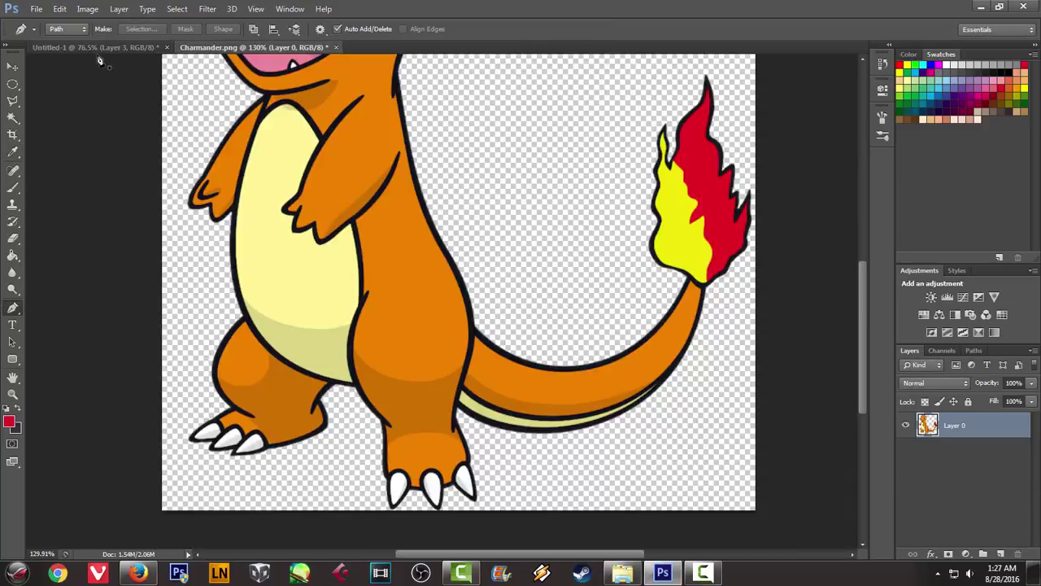
{"action": "left_click", "coordinate": [94, 47]}
{"action": "scroll", "coordinate": [310, 255], "scroll_direction": "up", "scroll_amount": 2}
{"action": "scroll", "coordinate": [370, 366], "scroll_direction": "up", "scroll_amount": 1}
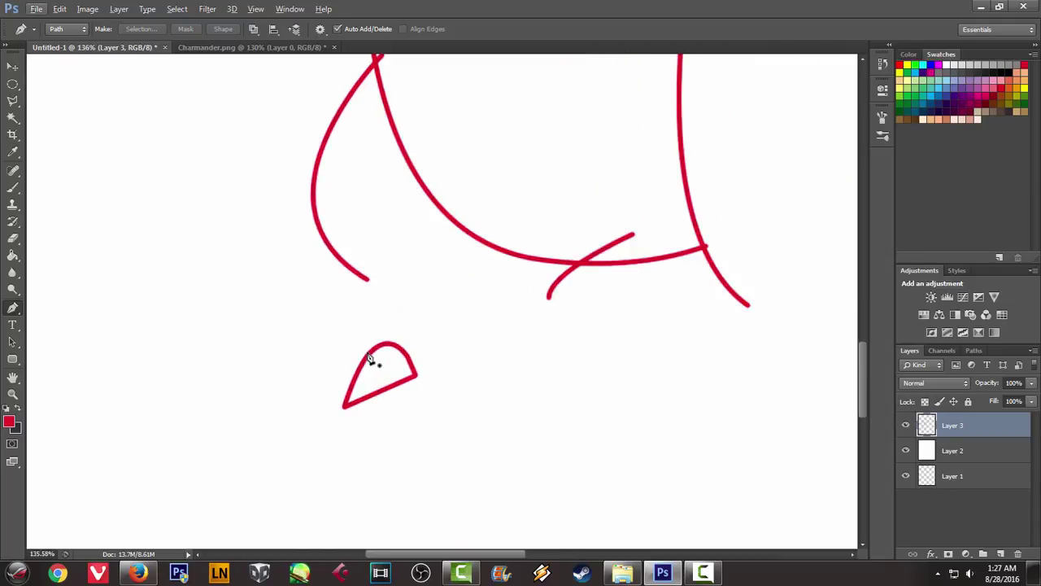
{"action": "left_click", "coordinate": [368, 352]}
{"action": "left_click_drag", "start_coordinate": [328, 336], "coordinate": [308, 360]}
{"action": "key", "text": "ctrl+z"}
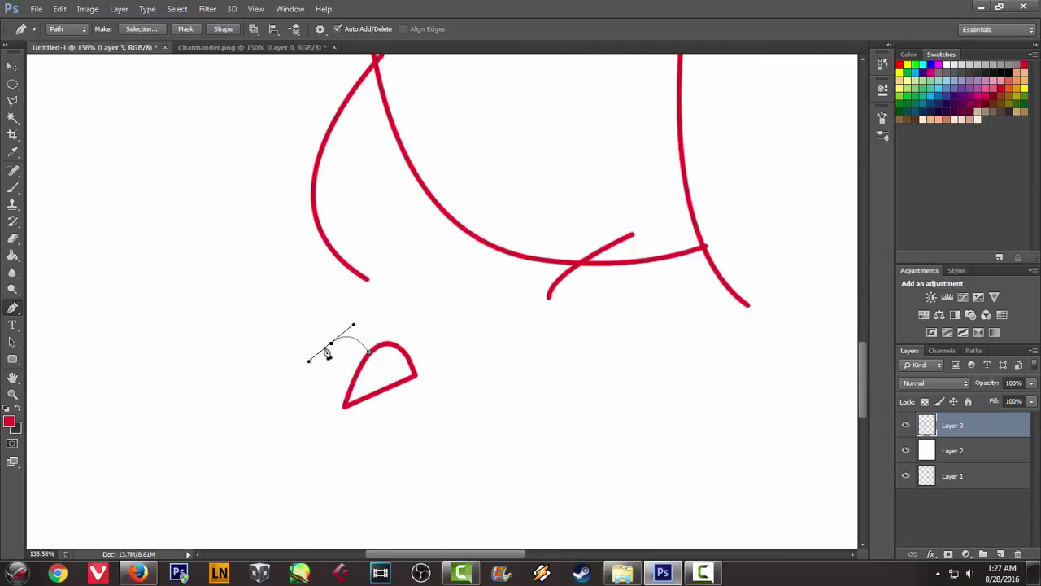
{"action": "left_click", "coordinate": [331, 342], "text": "alt"}
{"action": "left_click", "coordinate": [305, 396]}
{"action": "left_click_drag", "start_coordinate": [301, 399], "coordinate": [302, 420]}
{"action": "key", "text": "ctrl+z"}
Stroke the second claw's path in red and delete the path
{"action": "right_click", "coordinate": [481, 352]}
{"action": "left_click", "coordinate": [530, 103]}
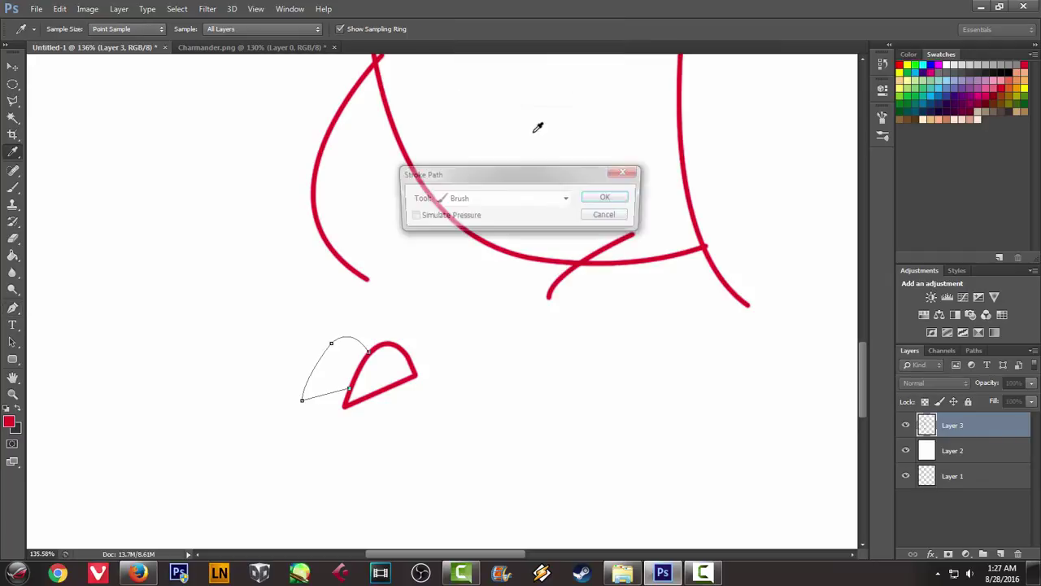
{"action": "left_click", "coordinate": [608, 203]}
{"action": "right_click", "coordinate": [523, 168]}
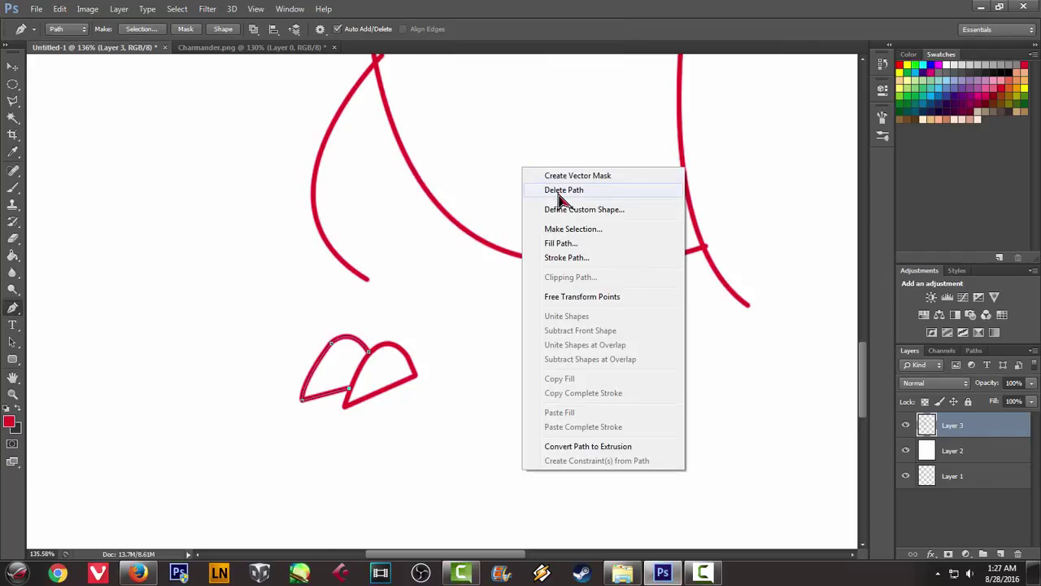
{"action": "left_click", "coordinate": [558, 192]}
Draw and red-stroke the third claw on the left, then show the reference image
{"action": "scroll", "coordinate": [377, 214], "scroll_direction": "down", "scroll_amount": 2}
{"action": "scroll", "coordinate": [340, 220], "scroll_direction": "up", "scroll_amount": 1}
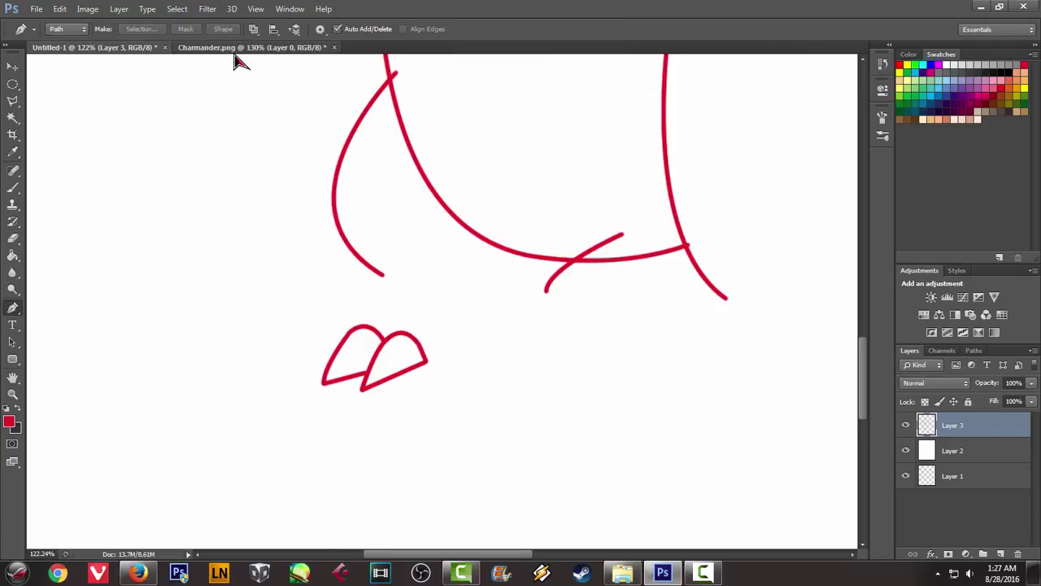
{"action": "left_click", "coordinate": [236, 47]}
{"action": "left_click", "coordinate": [76, 48]}
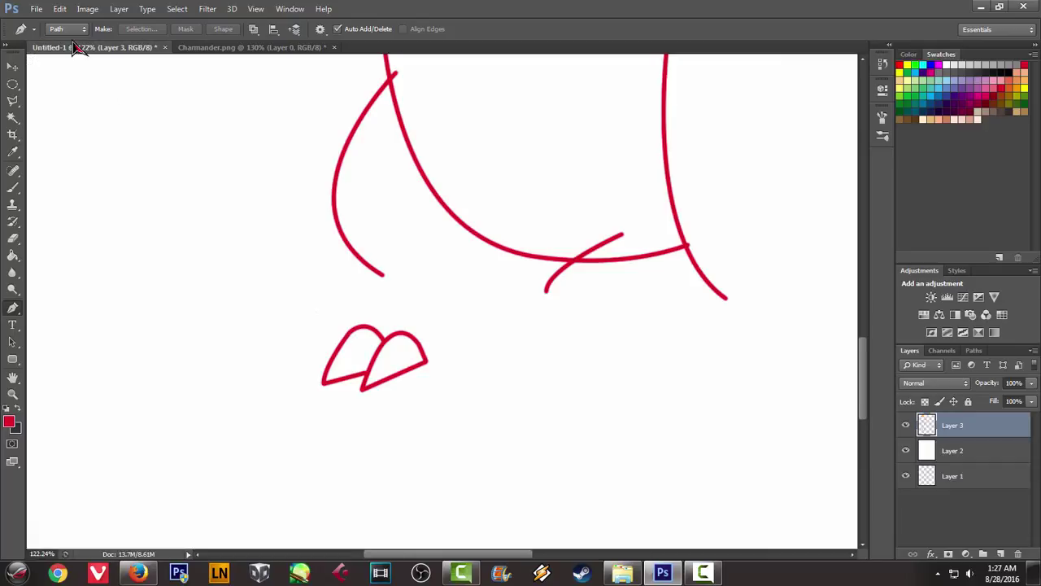
{"action": "left_click", "coordinate": [345, 334]}
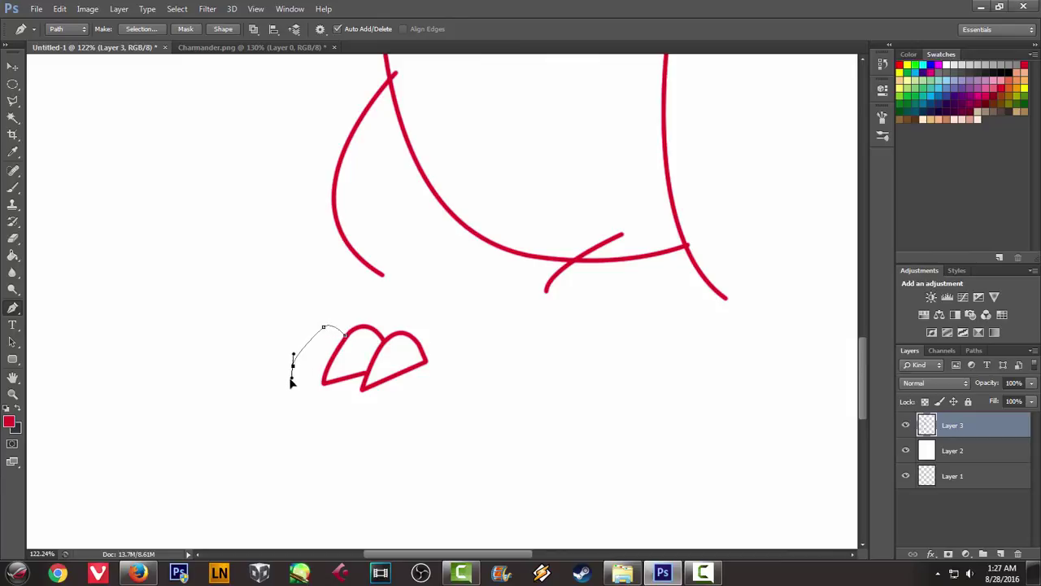
{"action": "key", "text": "alt"}
{"action": "left_click_drag", "start_coordinate": [295, 379], "coordinate": [290, 401]}
{"action": "right_click", "coordinate": [418, 332]}
{"action": "left_click", "coordinate": [489, 106]}
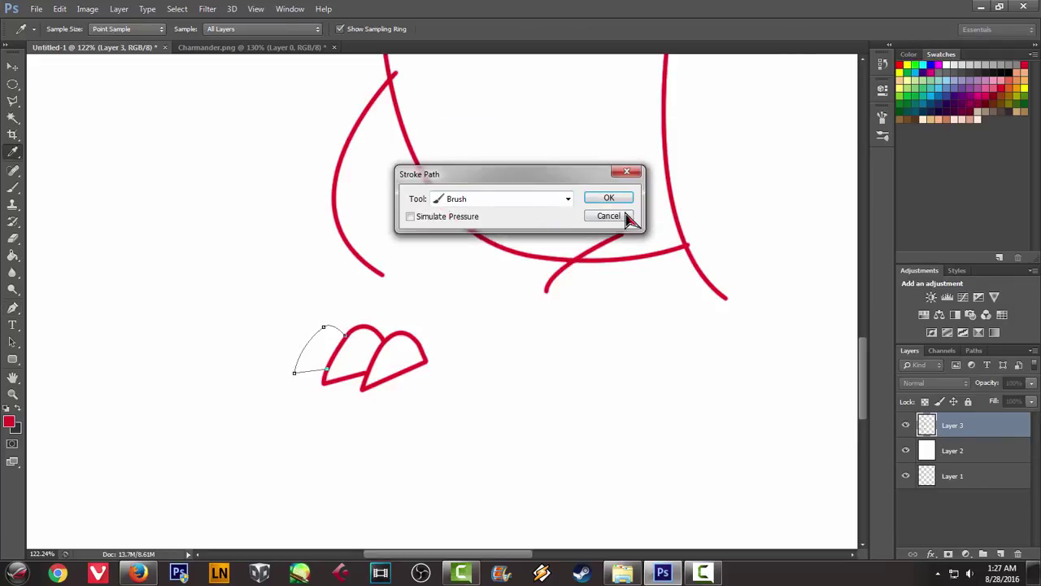
{"action": "left_click", "coordinate": [609, 198]}
{"action": "right_click", "coordinate": [506, 160]}
{"action": "left_click", "coordinate": [537, 182]}
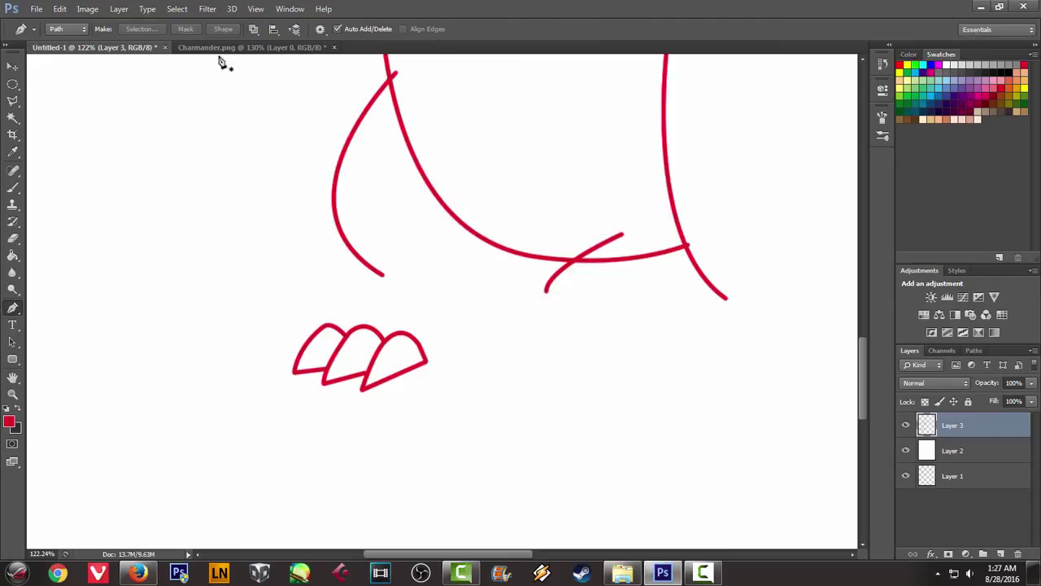
{"action": "left_click", "coordinate": [213, 48]}
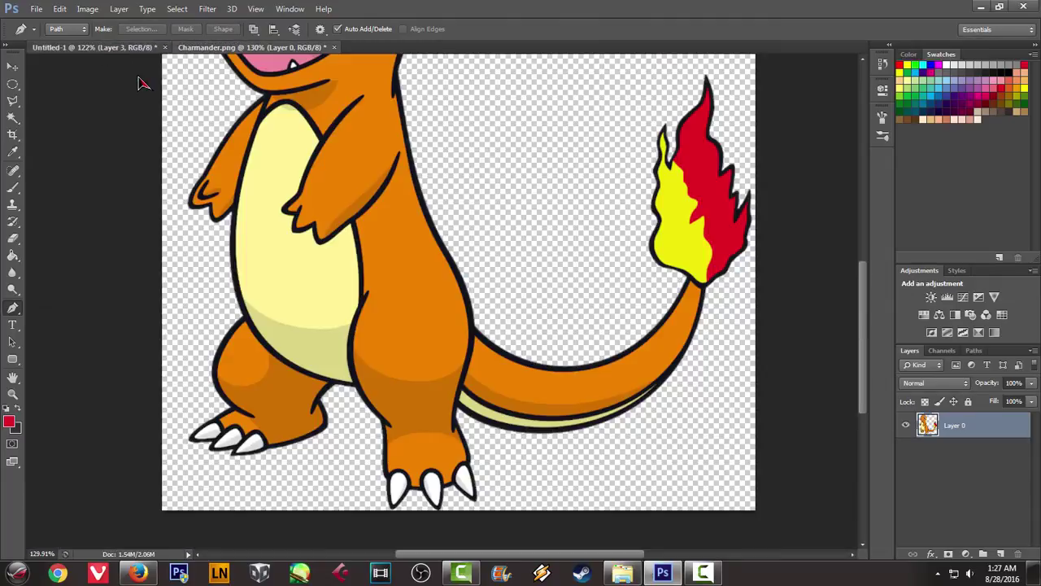
Stroke a red curve from the first claw's tip up to the body line's end
{"action": "key", "text": "ctrl+Tab"}
{"action": "scroll", "coordinate": [379, 360], "scroll_direction": "up", "scroll_amount": 2}
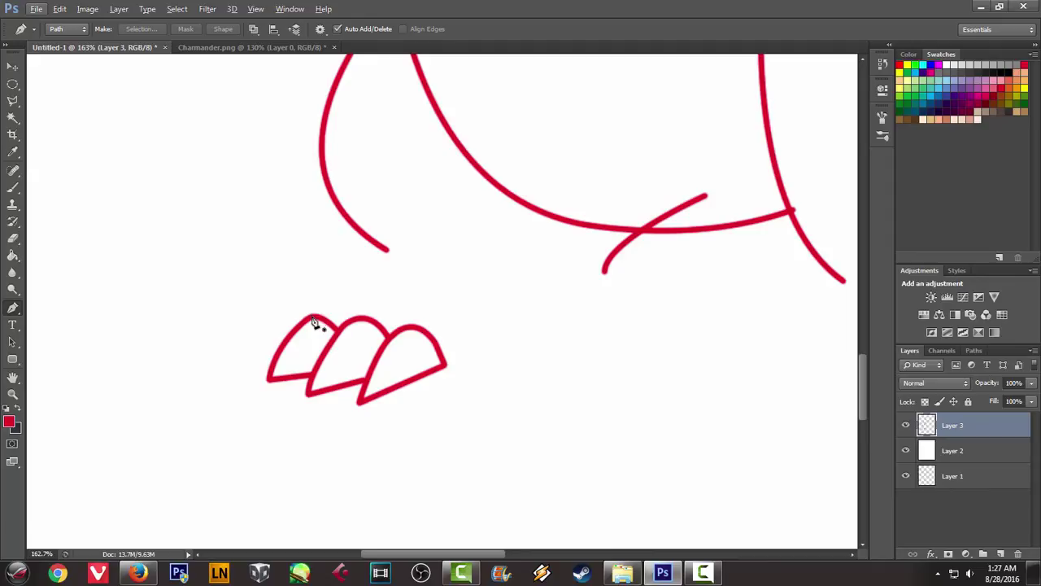
{"action": "left_click", "coordinate": [310, 317]}
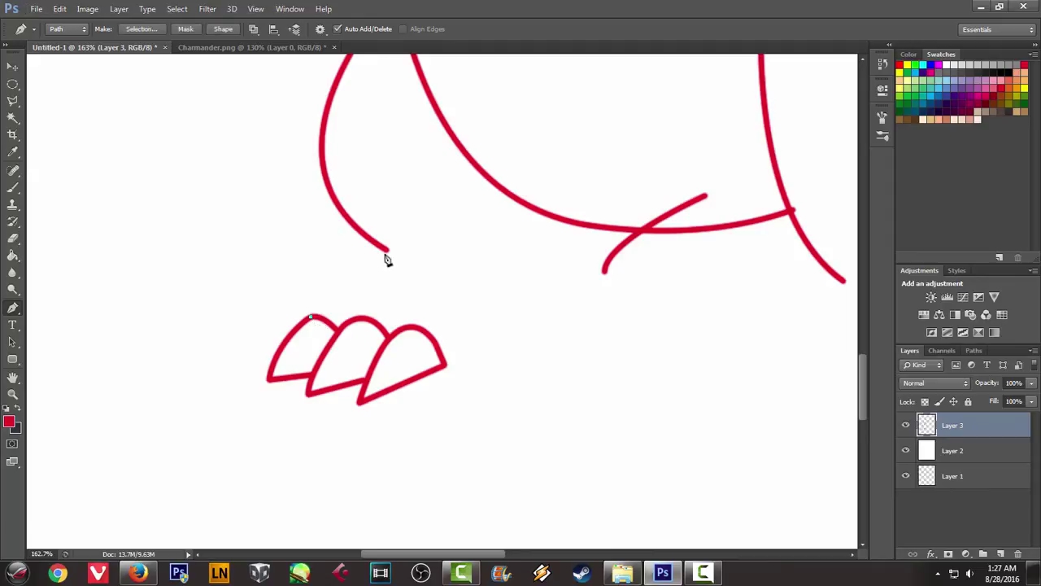
{"action": "left_click_drag", "start_coordinate": [415, 242], "coordinate": [435, 226]}
{"action": "left_click", "coordinate": [386, 253], "text": "alt"}
{"action": "right_click", "coordinate": [489, 237]}
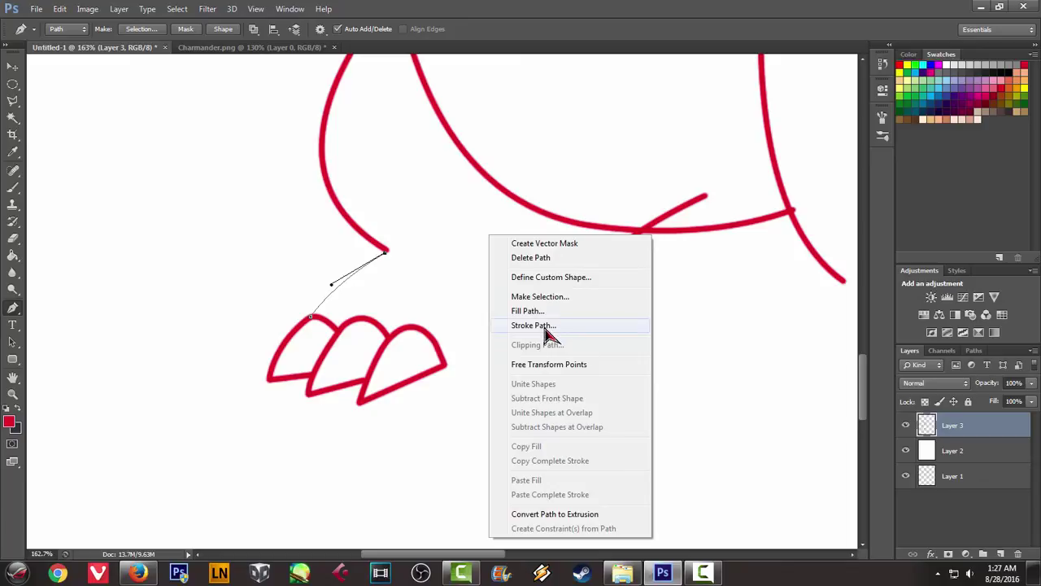
{"action": "left_click", "coordinate": [545, 329]}
{"action": "left_click", "coordinate": [582, 195]}
{"action": "right_click", "coordinate": [574, 187]}
{"action": "left_click", "coordinate": [588, 208]}
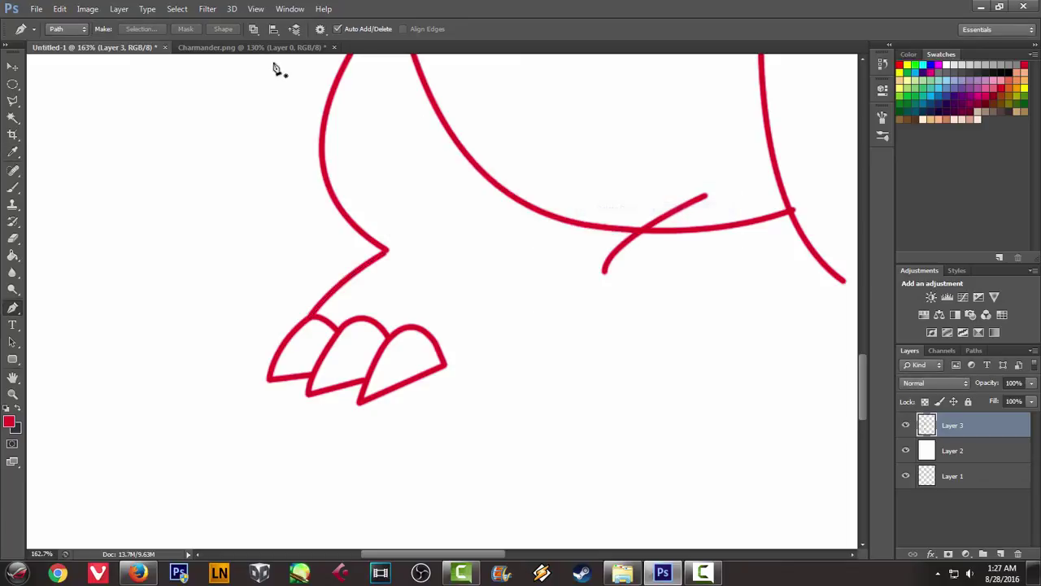
Stroke a red curve from the leg joint out to the right
{"action": "left_click", "coordinate": [248, 49]}
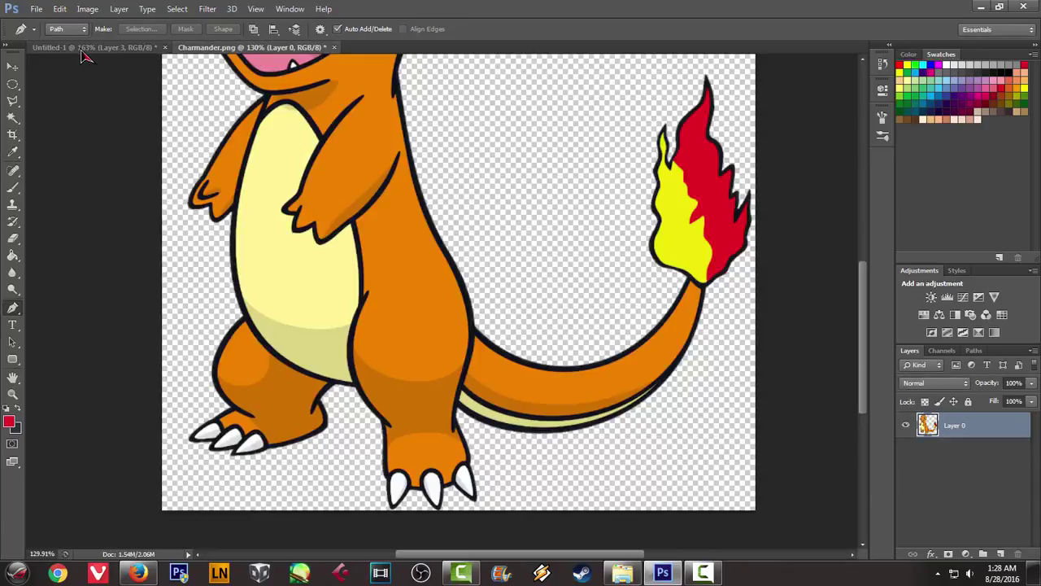
{"action": "left_click", "coordinate": [90, 47]}
{"action": "left_click", "coordinate": [385, 249]}
{"action": "left_click_drag", "start_coordinate": [461, 274], "coordinate": [504, 276]}
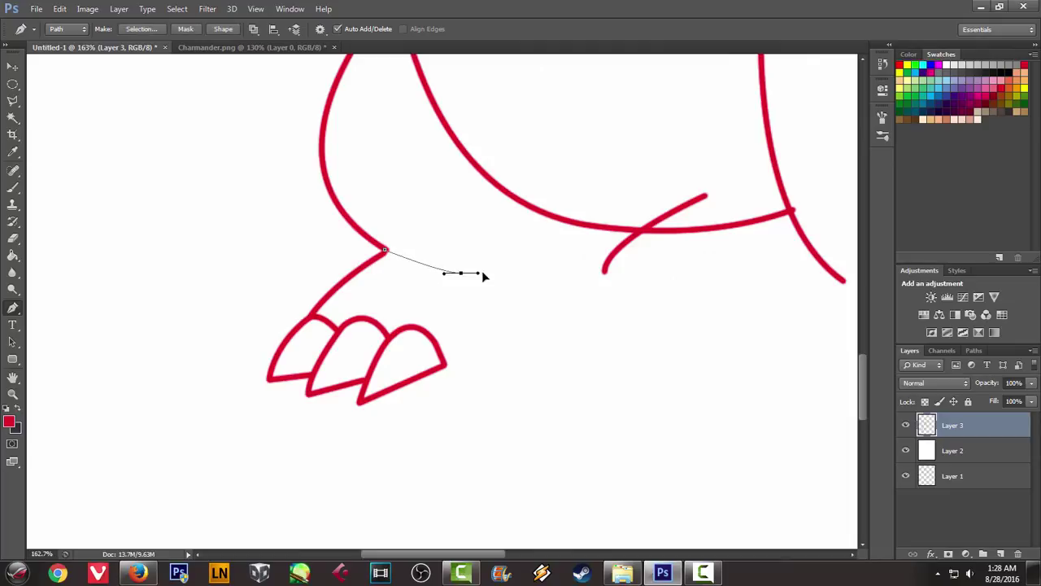
{"action": "right_click", "coordinate": [496, 195]}
{"action": "left_click", "coordinate": [553, 289]}
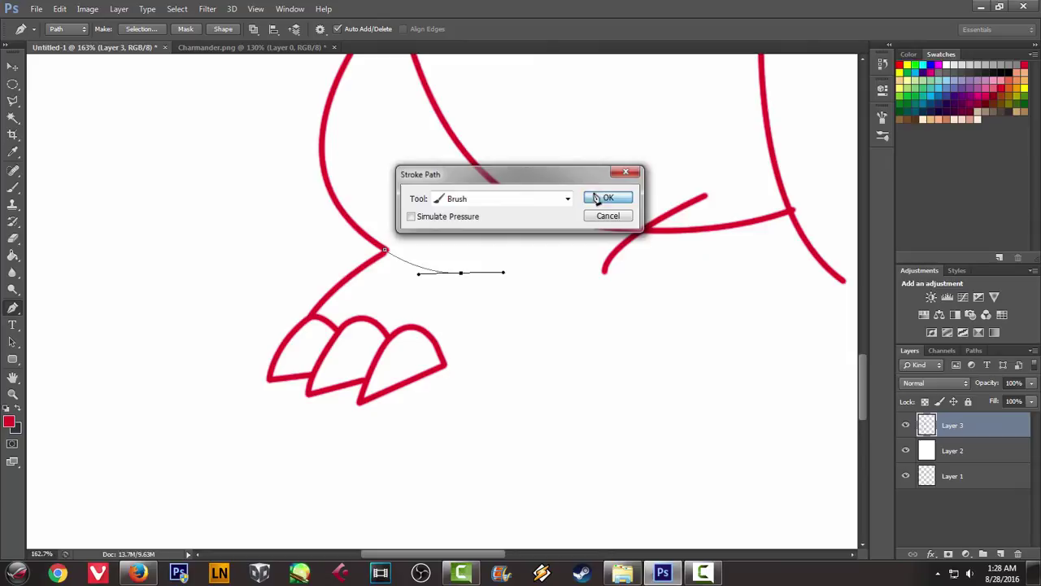
{"action": "left_click", "coordinate": [596, 198]}
{"action": "right_click", "coordinate": [544, 167]}
{"action": "left_click", "coordinate": [602, 192]}
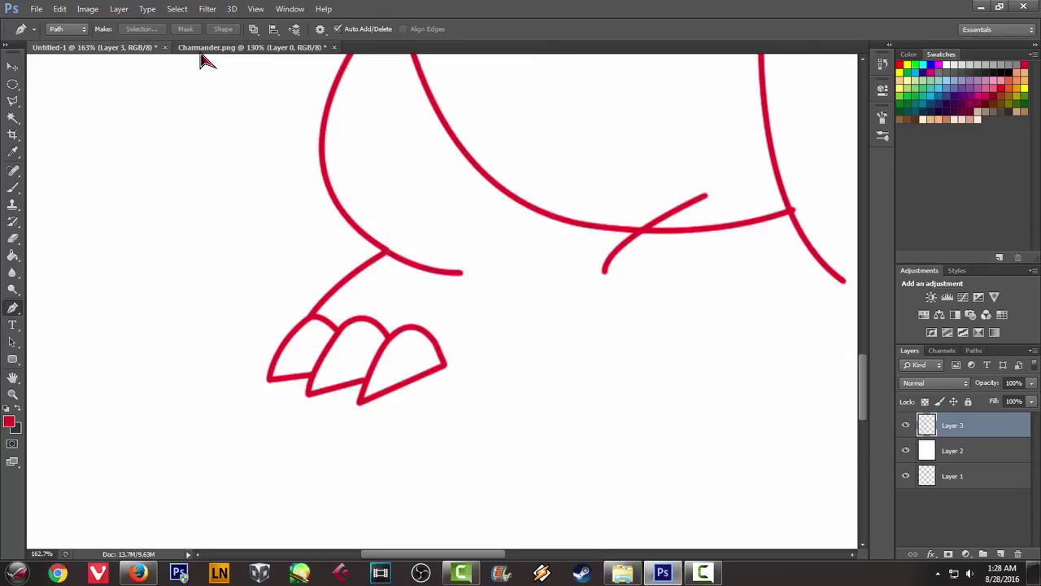
Stroke the foot's red underside from the leg line to the last claw tip
{"action": "left_click", "coordinate": [204, 50]}
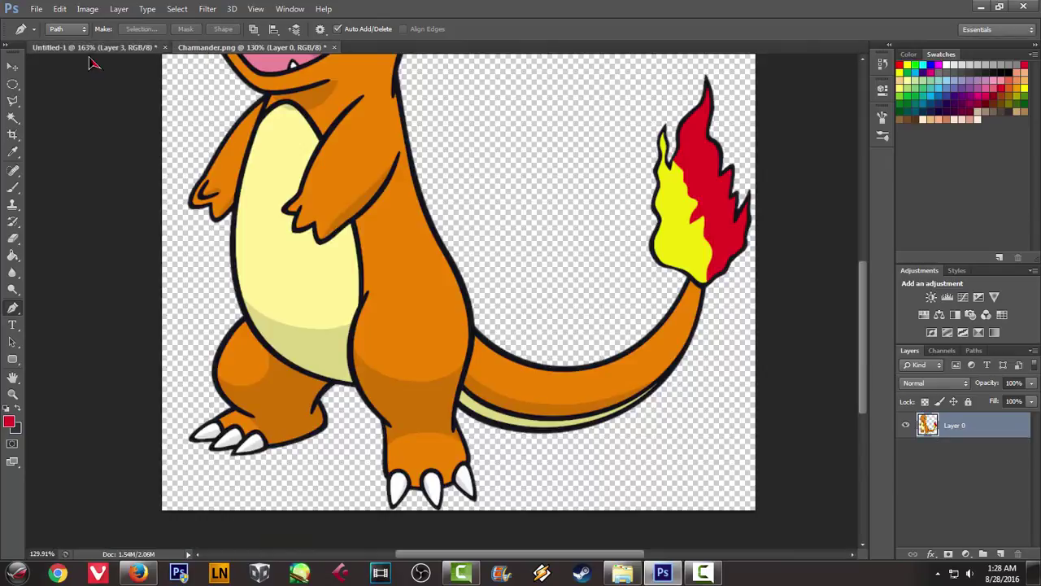
{"action": "left_click", "coordinate": [90, 49]}
{"action": "left_click", "coordinate": [611, 264]}
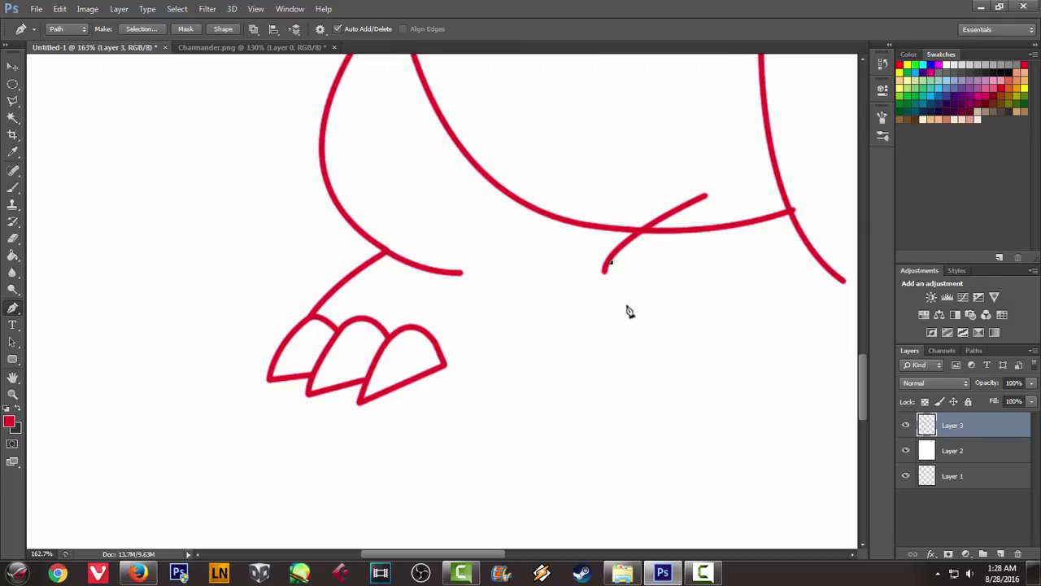
{"action": "left_click_drag", "start_coordinate": [619, 322], "coordinate": [618, 323]}
{"action": "left_click", "coordinate": [231, 49]}
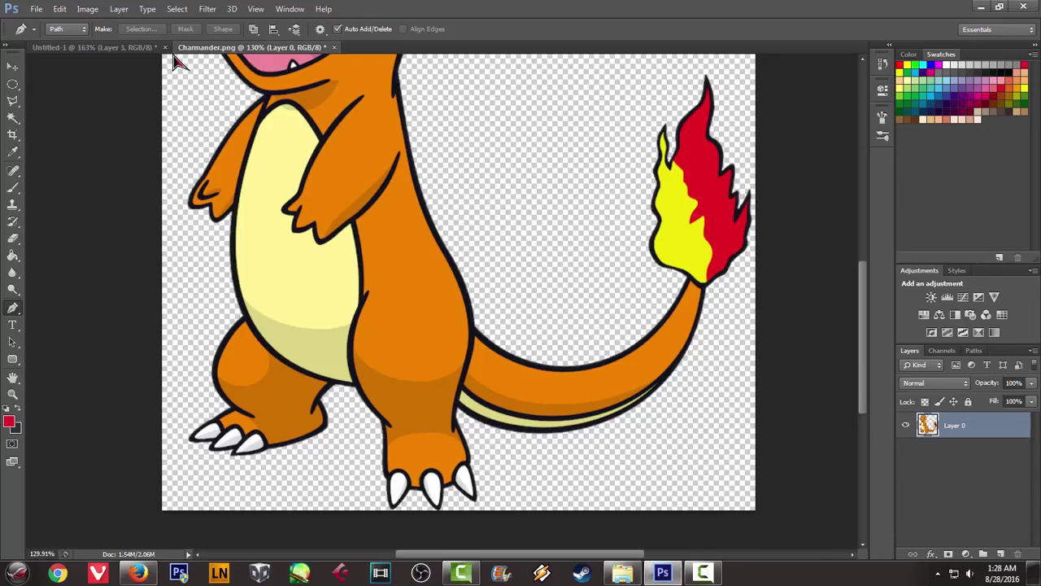
{"action": "left_click", "coordinate": [93, 47]}
{"action": "left_click_drag", "start_coordinate": [445, 367], "coordinate": [318, 374]}
{"action": "right_click", "coordinate": [530, 257]}
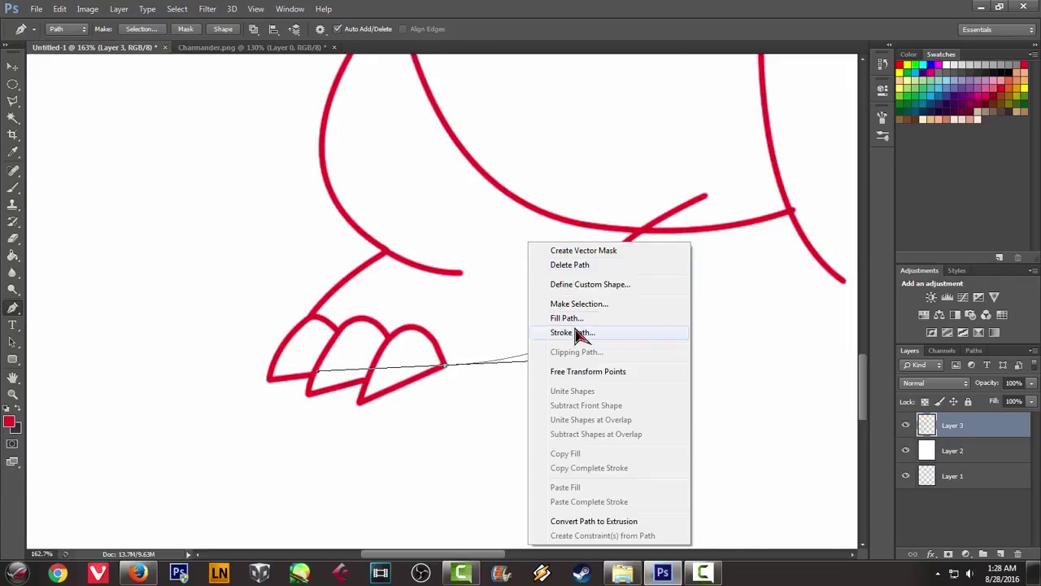
{"action": "left_click", "coordinate": [611, 331]}
{"action": "left_click", "coordinate": [609, 205]}
{"action": "right_click", "coordinate": [531, 169]}
{"action": "left_click", "coordinate": [571, 190]}
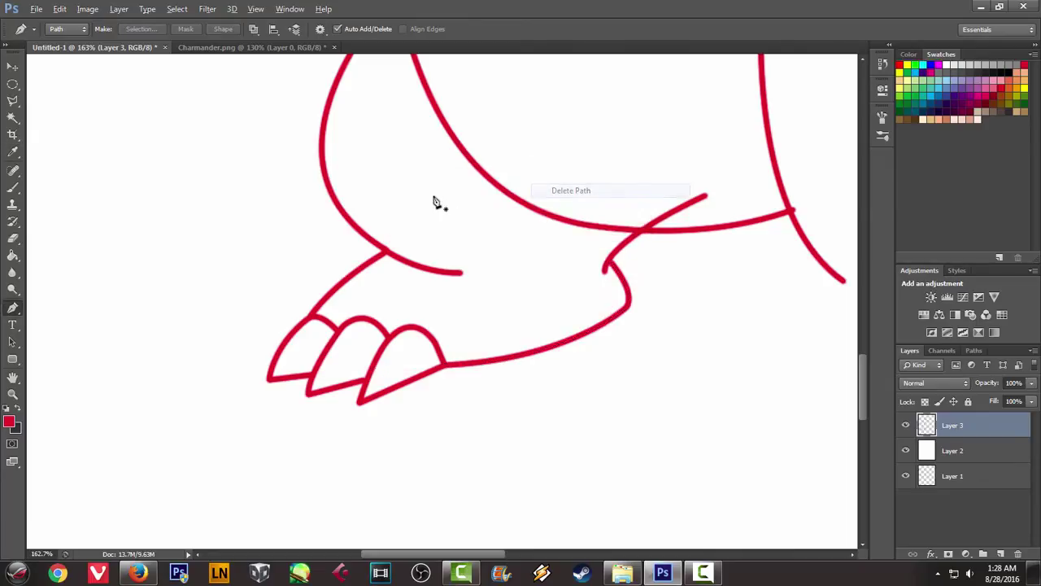
{"action": "scroll", "coordinate": [442, 202], "scroll_direction": "down", "scroll_amount": 3}
{"action": "scroll", "coordinate": [439, 200], "scroll_direction": "down", "scroll_amount": 3}
{"action": "scroll", "coordinate": [481, 197], "scroll_direction": "down", "scroll_amount": 3}
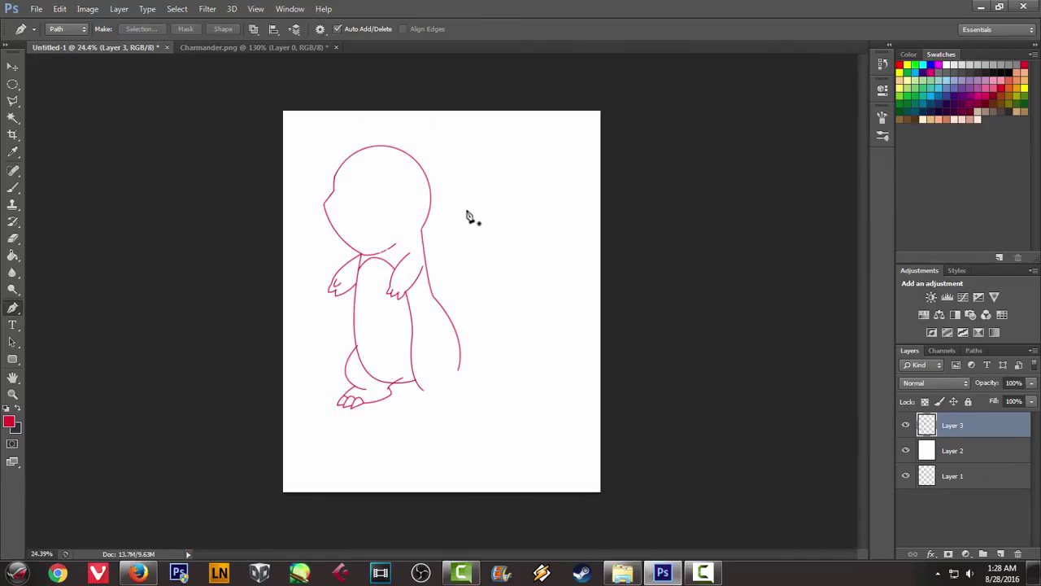
{"action": "scroll", "coordinate": [476, 215], "scroll_direction": "up", "scroll_amount": 1}
{"action": "scroll", "coordinate": [478, 218], "scroll_direction": "up", "scroll_amount": 1}
{"action": "scroll", "coordinate": [483, 227], "scroll_direction": "down", "scroll_amount": 1}
{"action": "scroll", "coordinate": [483, 228], "scroll_direction": "down", "scroll_amount": 1}
{"action": "scroll", "coordinate": [482, 227], "scroll_direction": "up", "scroll_amount": 2}
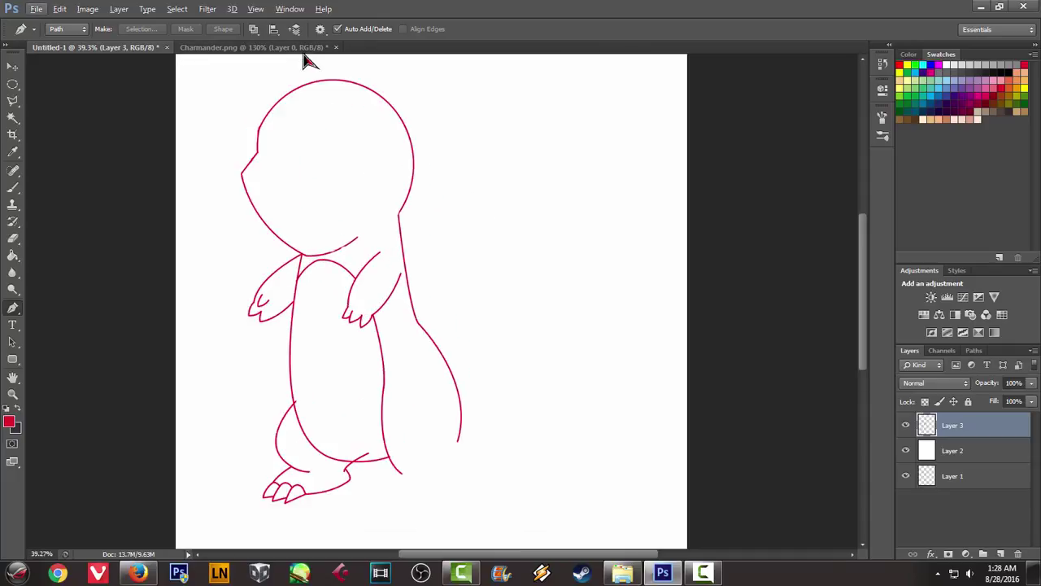
{"action": "left_click", "coordinate": [281, 47]}
{"action": "scroll", "coordinate": [301, 94], "scroll_direction": "down", "scroll_amount": 3}
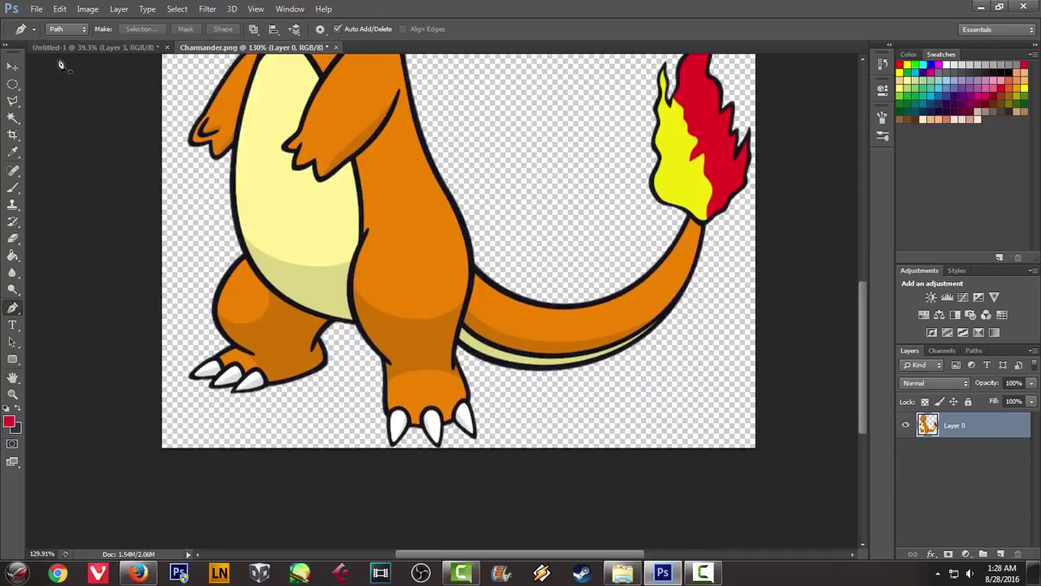
{"action": "left_click", "coordinate": [89, 48]}
{"action": "left_click", "coordinate": [218, 48]}
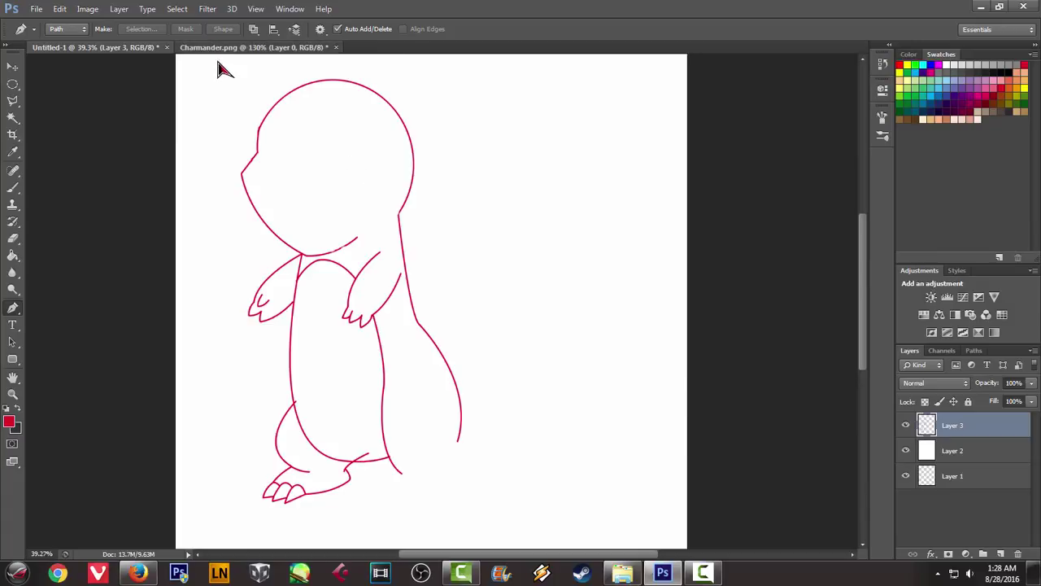
{"action": "scroll", "coordinate": [396, 248], "scroll_direction": "down", "scroll_amount": 1}
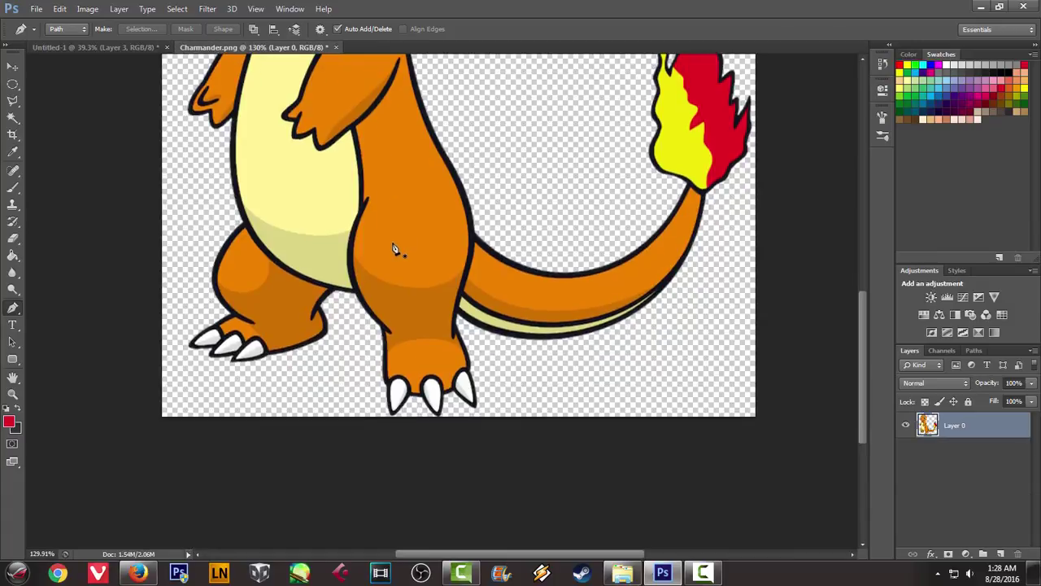
{"action": "scroll", "coordinate": [396, 249], "scroll_direction": "down", "scroll_amount": 1}
{"action": "scroll", "coordinate": [395, 248], "scroll_direction": "down", "scroll_amount": 1}
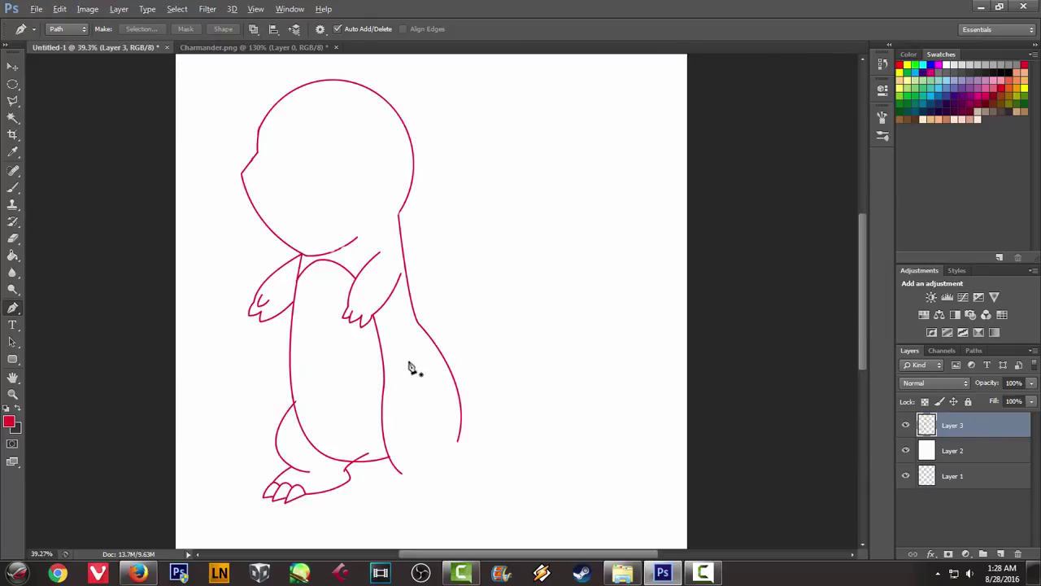
{"action": "scroll", "coordinate": [412, 365], "scroll_direction": "down", "scroll_amount": 2}
{"action": "scroll", "coordinate": [421, 363], "scroll_direction": "up", "scroll_amount": 2}
{"action": "scroll", "coordinate": [432, 363], "scroll_direction": "up", "scroll_amount": 2}
{"action": "scroll", "coordinate": [388, 364], "scroll_direction": "down", "scroll_amount": 2}
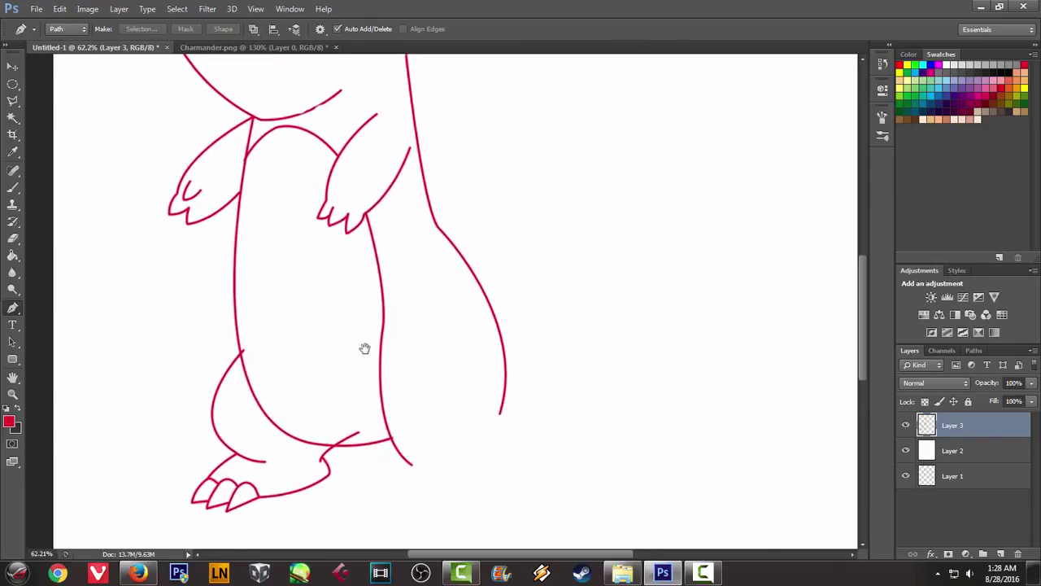
{"action": "scroll", "coordinate": [366, 349], "scroll_direction": "down", "scroll_amount": 2}
{"action": "scroll", "coordinate": [383, 193], "scroll_direction": "up", "scroll_amount": 1}
{"action": "scroll", "coordinate": [431, 268], "scroll_direction": "up", "scroll_amount": 1}
{"action": "scroll", "coordinate": [431, 268], "scroll_direction": "up", "scroll_amount": 1}
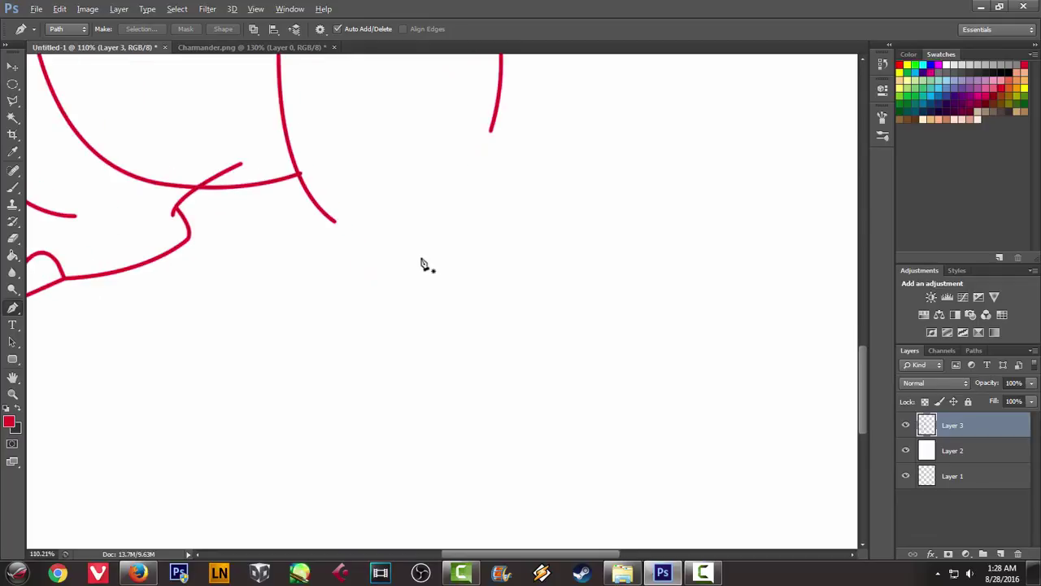
Draw a closed teardrop claw for the right foot and stroke it red
{"action": "left_click", "coordinate": [429, 331]}
{"action": "left_click_drag", "start_coordinate": [474, 322], "coordinate": [501, 359]}
{"action": "key", "text": "ctrl+z"}
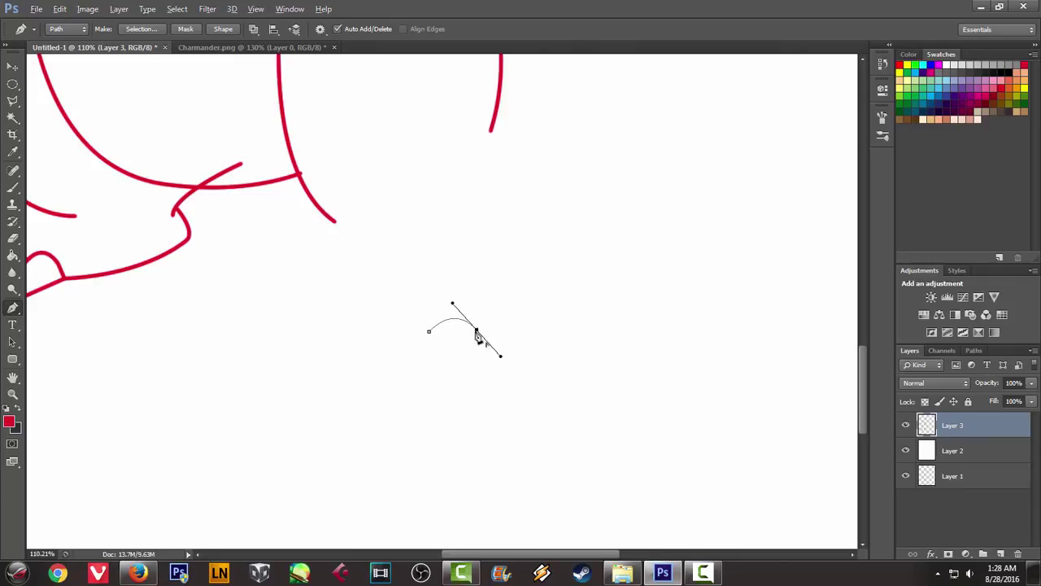
{"action": "left_click", "coordinate": [199, 48]}
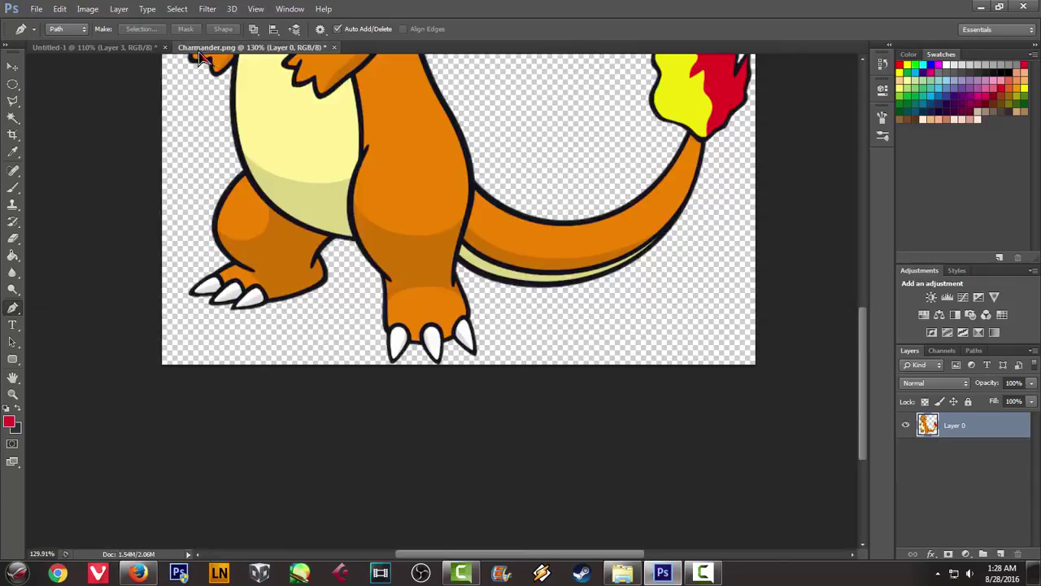
{"action": "left_click", "coordinate": [133, 47]}
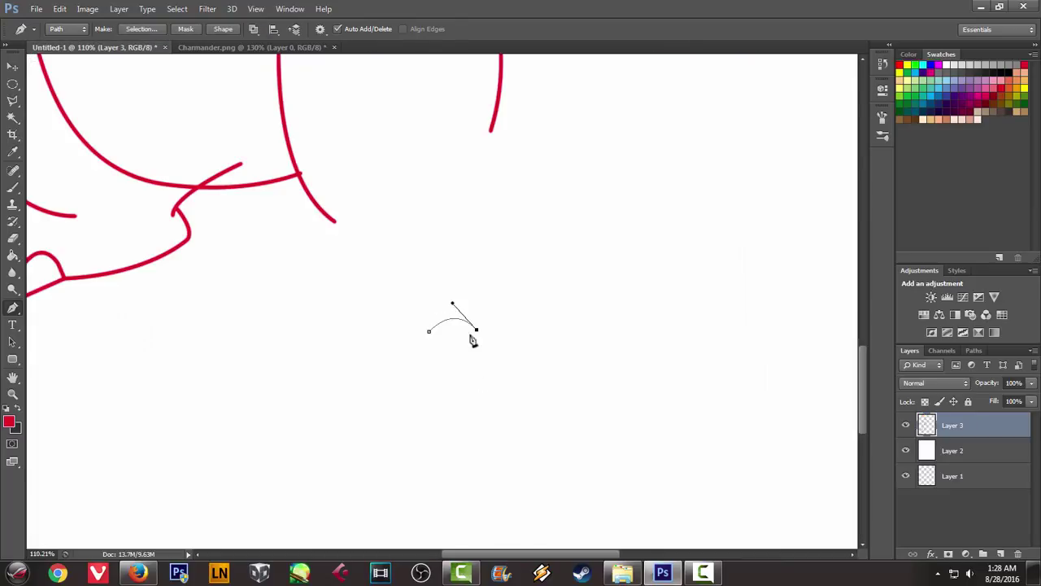
{"action": "left_click", "coordinate": [465, 399]}
{"action": "key", "text": "ctrl+z"}
{"action": "left_click_drag", "start_coordinate": [428, 332], "coordinate": [421, 284]}
{"action": "right_click", "coordinate": [438, 246]}
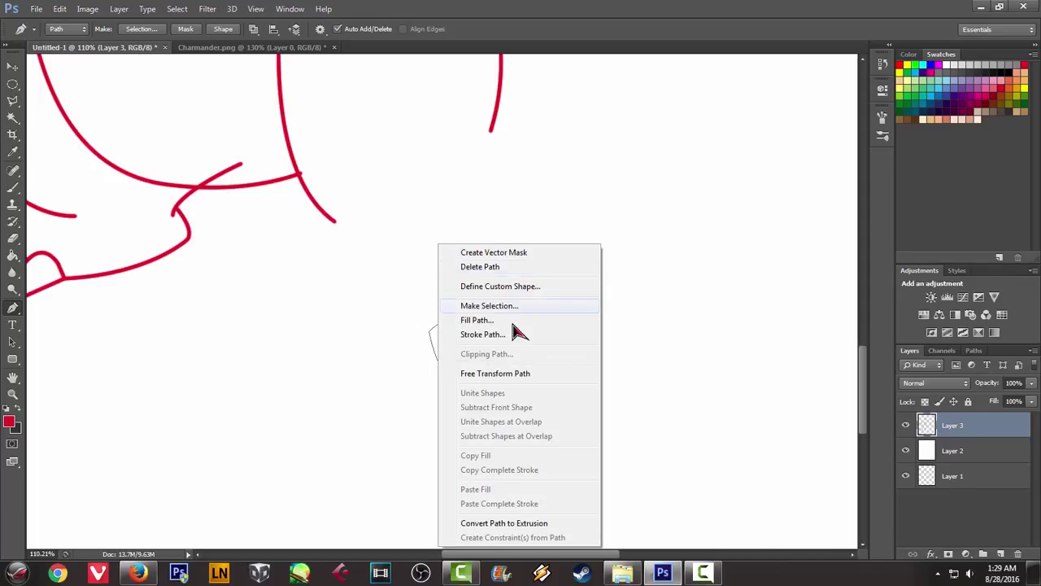
{"action": "left_click", "coordinate": [498, 335]}
{"action": "left_click", "coordinate": [609, 198]}
{"action": "right_click", "coordinate": [502, 194]}
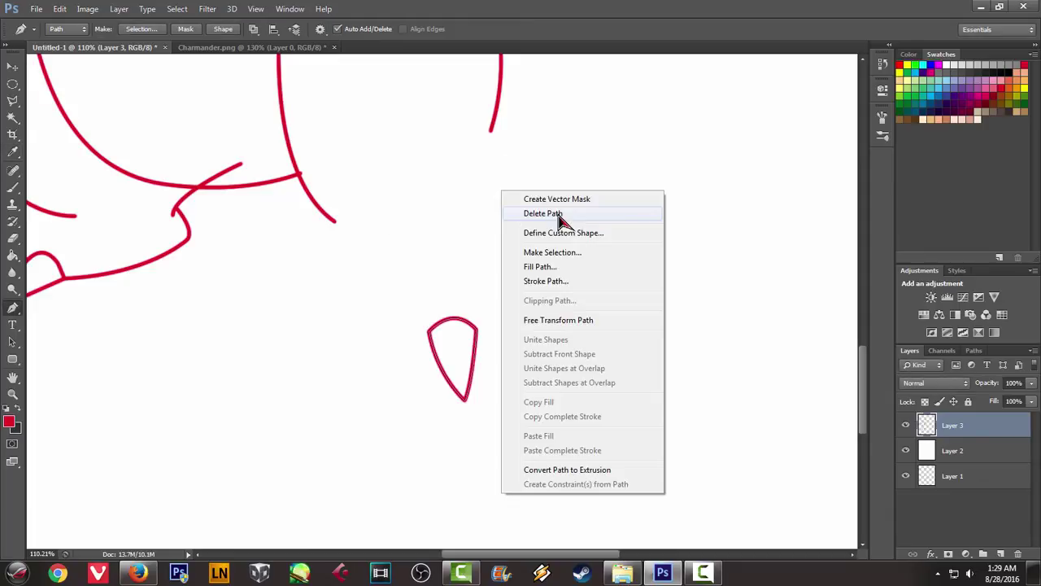
{"action": "left_click", "coordinate": [537, 212]}
Start a curved path for the next claw beside the teardrop claw
{"action": "scroll", "coordinate": [437, 263], "scroll_direction": "down", "scroll_amount": 5}
{"action": "scroll", "coordinate": [439, 263], "scroll_direction": "up", "scroll_amount": 2}
{"action": "scroll", "coordinate": [423, 356], "scroll_direction": "up", "scroll_amount": 2}
{"action": "scroll", "coordinate": [421, 353], "scroll_direction": "up", "scroll_amount": 2}
{"action": "scroll", "coordinate": [419, 341], "scroll_direction": "up", "scroll_amount": 1}
{"action": "scroll", "coordinate": [417, 319], "scroll_direction": "down", "scroll_amount": 1}
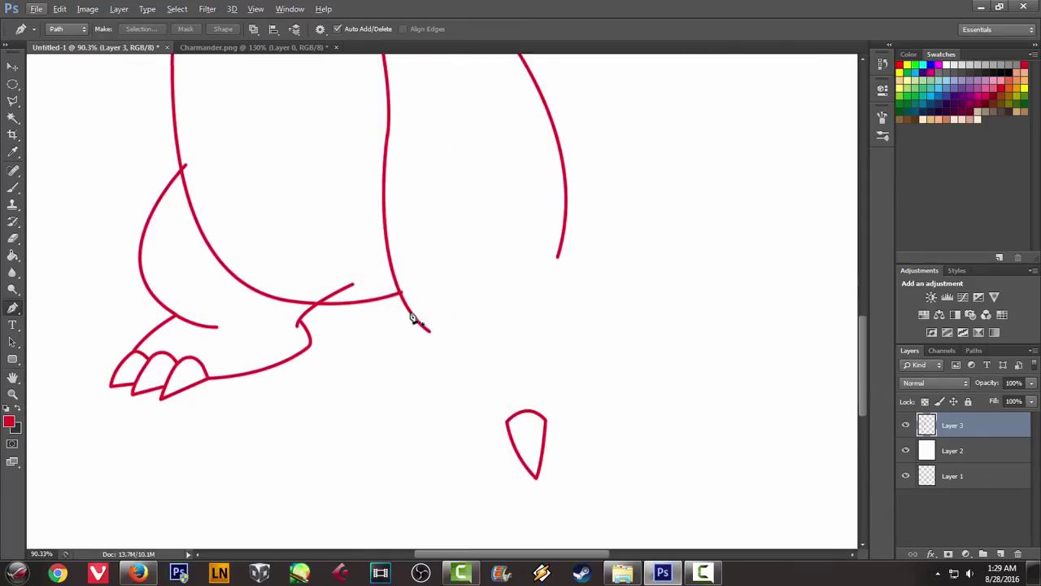
{"action": "scroll", "coordinate": [415, 319], "scroll_direction": "down", "scroll_amount": 1}
{"action": "left_click", "coordinate": [261, 47]}
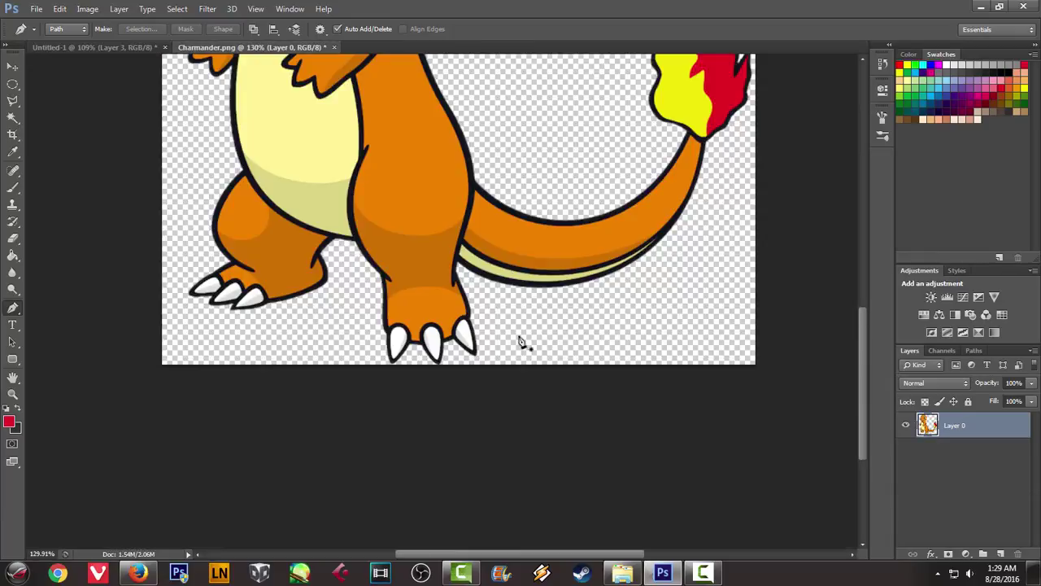
{"action": "left_click", "coordinate": [130, 47]}
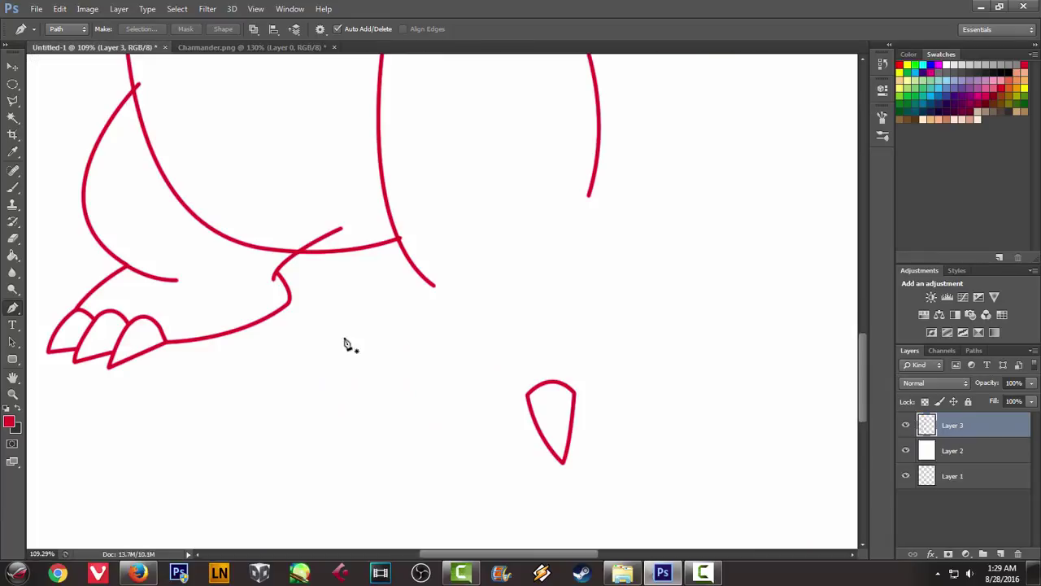
{"action": "left_click", "coordinate": [466, 388]}
{"action": "left_click_drag", "start_coordinate": [509, 394], "coordinate": [530, 421]}
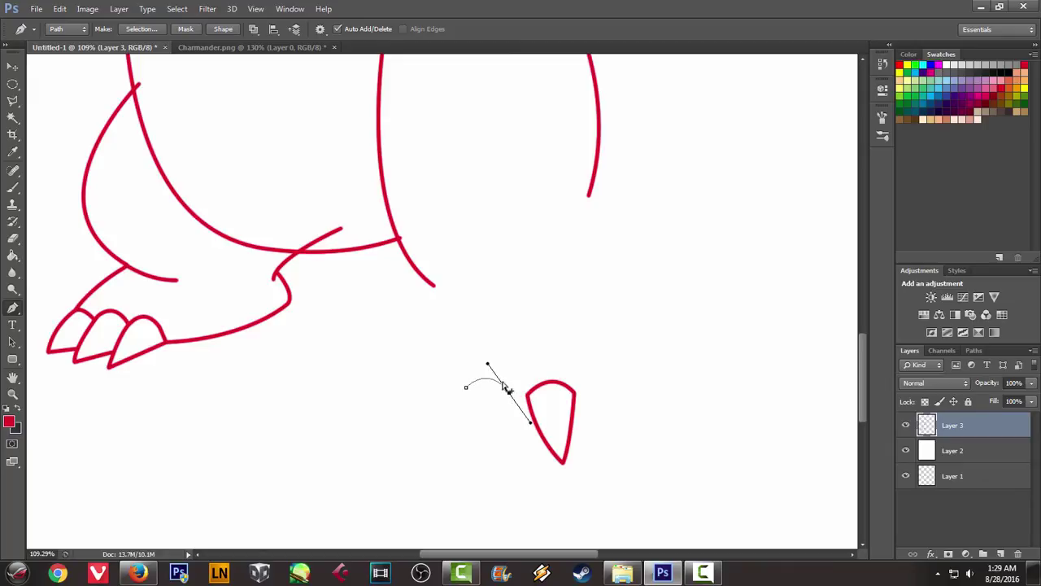
{"action": "key", "text": "ctrl+z"}
{"action": "left_click", "coordinate": [472, 388]}
{"action": "left_click_drag", "start_coordinate": [518, 416], "coordinate": [531, 427]}
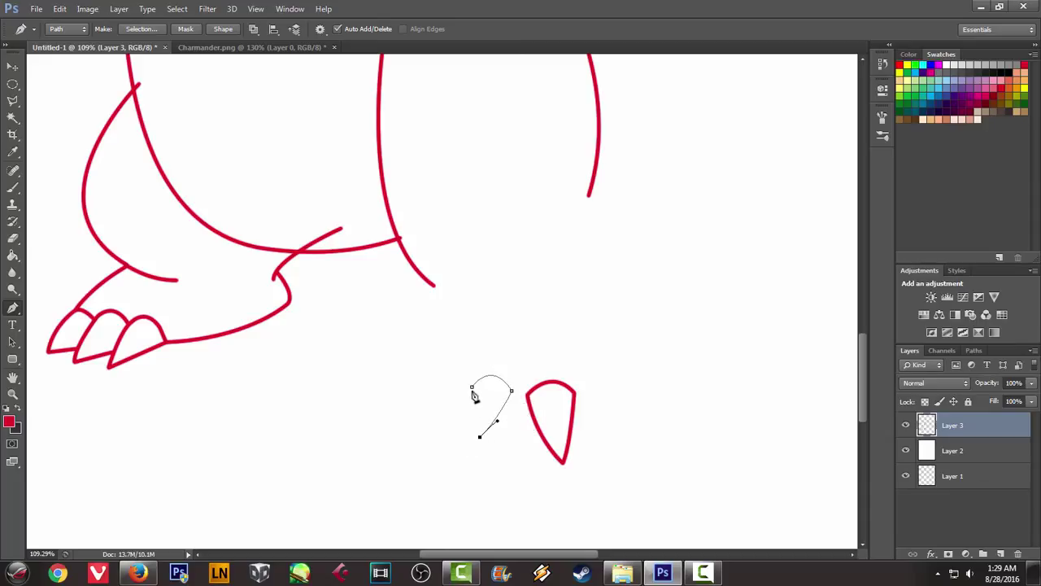
Compare with the Charmander.png reference, then discard the unfinished claw path
{"action": "left_click_drag", "start_coordinate": [472, 389], "coordinate": [476, 370]}
{"action": "left_click", "coordinate": [276, 47]}
{"action": "left_click", "coordinate": [93, 48]}
{"action": "key", "text": "ctrl+z"}
{"action": "key", "text": "ctrl+alt+z"}
{"action": "key", "text": "ctrl+alt+z"}
{"action": "key", "text": "ctrl+alt+z"}
Trace a second teardrop claw outline with a sharp tip below the leg
{"action": "left_click", "coordinate": [471, 405]}
{"action": "left_click_drag", "start_coordinate": [511, 400], "coordinate": [543, 440]}
{"action": "left_click", "coordinate": [512, 401], "text": "alt"}
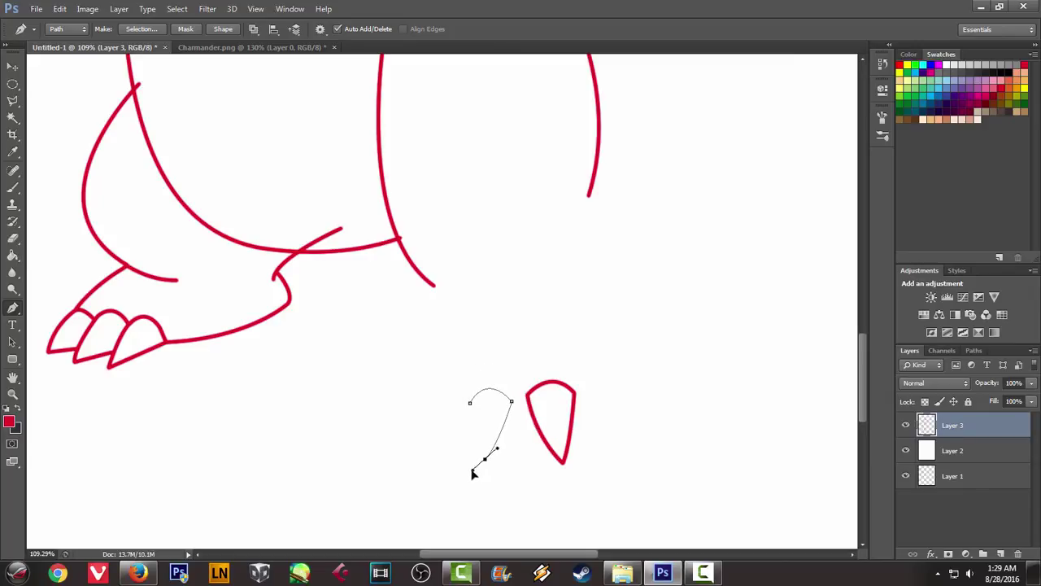
{"action": "key", "text": "ctrl+z"}
{"action": "left_click", "coordinate": [497, 464], "text": "alt"}
{"action": "left_click_drag", "start_coordinate": [470, 404], "coordinate": [472, 377]}
Stroke the second claw path with the red brush and delete the path
{"action": "right_click", "coordinate": [573, 307]}
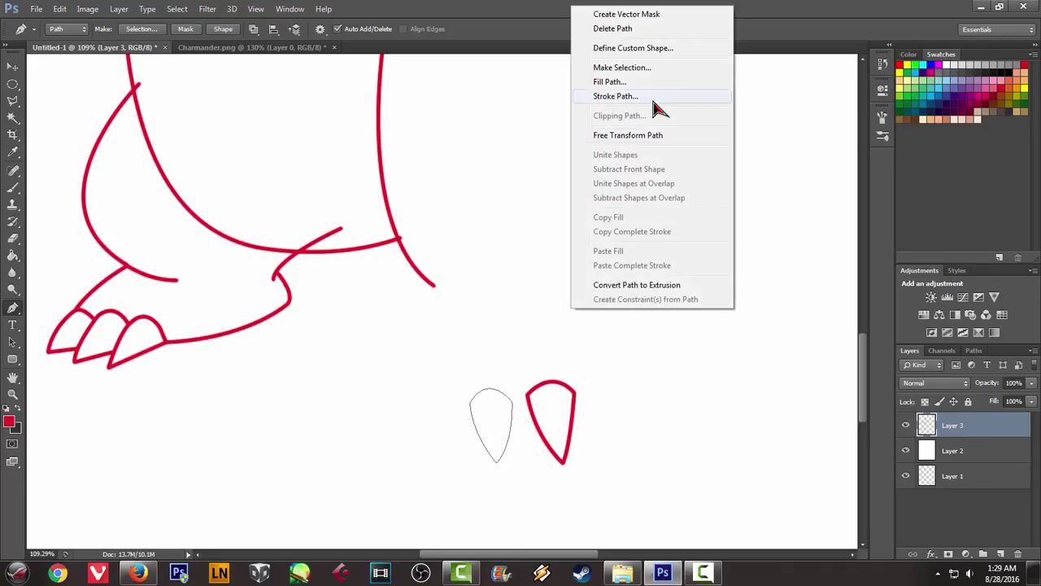
{"action": "left_click", "coordinate": [653, 102]}
{"action": "left_click", "coordinate": [609, 201]}
{"action": "right_click", "coordinate": [570, 199]}
{"action": "left_click", "coordinate": [651, 215]}
Trace a third teardrop claw outline beside the others
{"action": "left_click", "coordinate": [591, 390]}
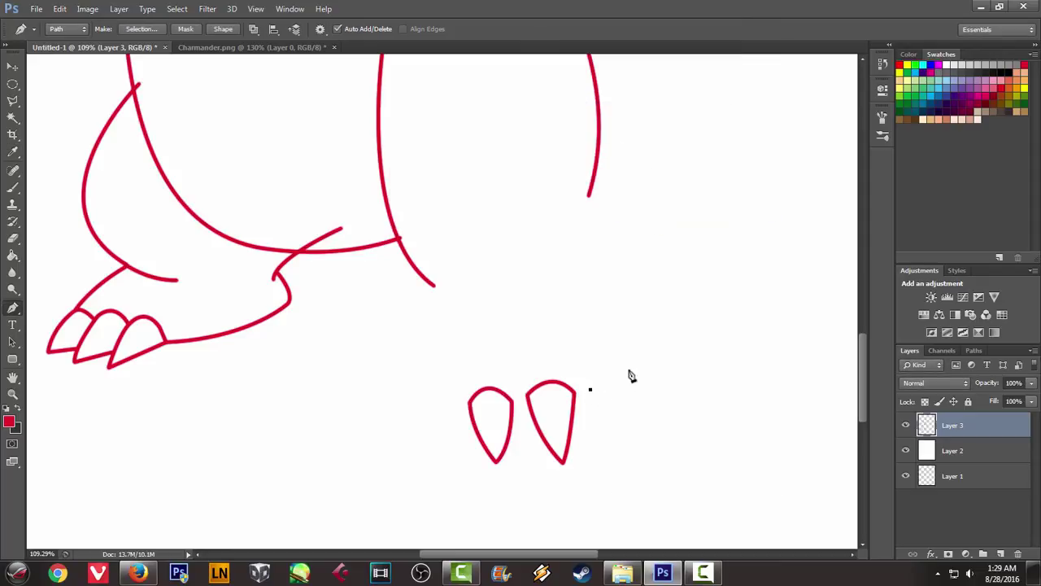
{"action": "key", "text": "ctrl+z"}
{"action": "left_click_drag", "start_coordinate": [642, 407], "coordinate": [661, 420]}
{"action": "left_click", "coordinate": [637, 387], "text": "alt"}
{"action": "left_click_drag", "start_coordinate": [641, 444], "coordinate": [638, 463]}
{"action": "left_click", "coordinate": [641, 444], "text": "alt"}
{"action": "left_click_drag", "start_coordinate": [592, 392], "coordinate": [611, 350]}
Stroke the third claw red, delete its path, and view the Charmander.png reference
{"action": "right_click", "coordinate": [572, 18]}
{"action": "left_click", "coordinate": [626, 108]}
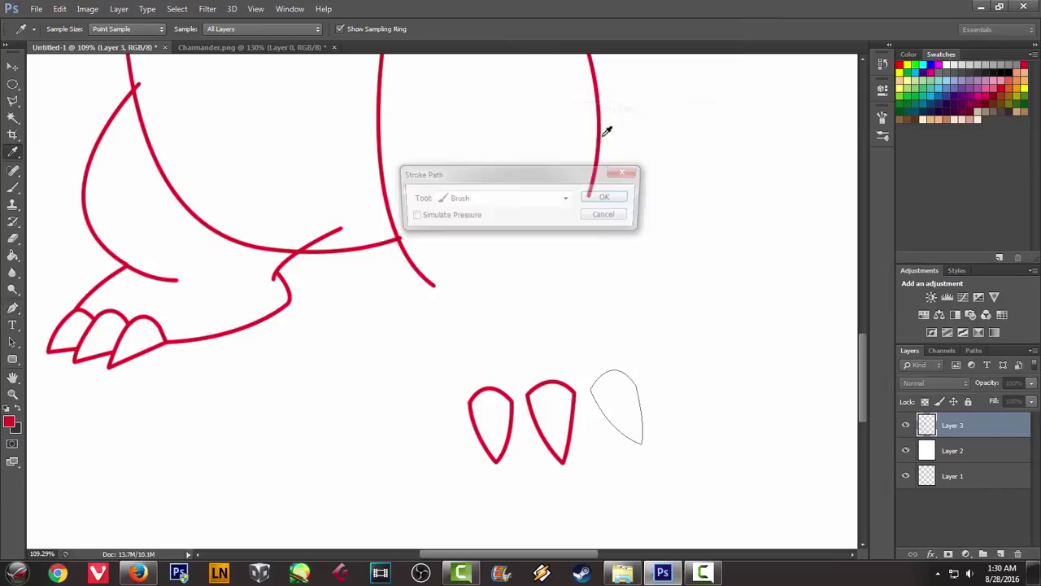
{"action": "left_click", "coordinate": [618, 200]}
{"action": "right_click", "coordinate": [647, 187]}
{"action": "left_click", "coordinate": [675, 209]}
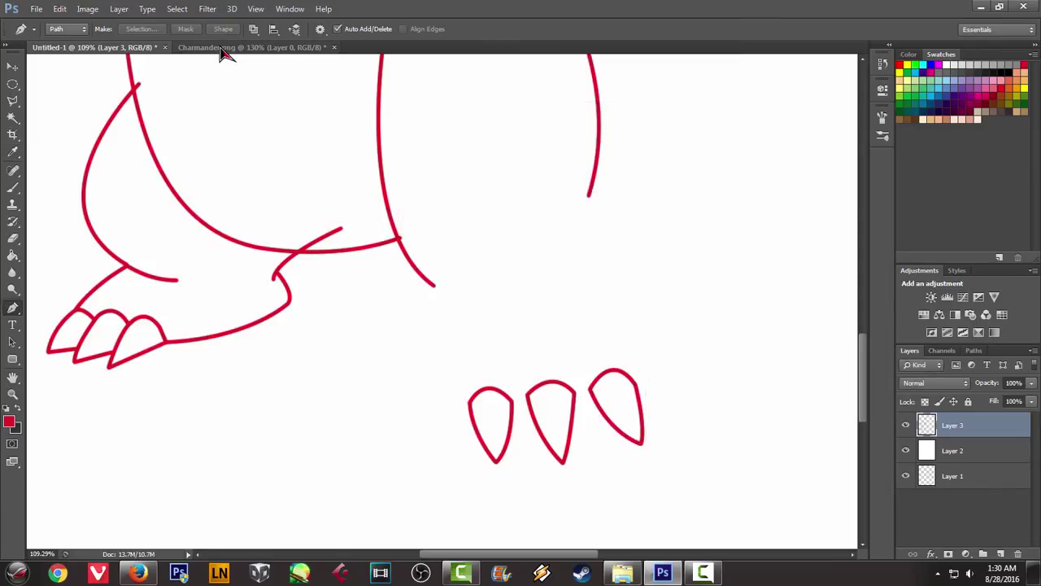
{"action": "left_click", "coordinate": [236, 47]}
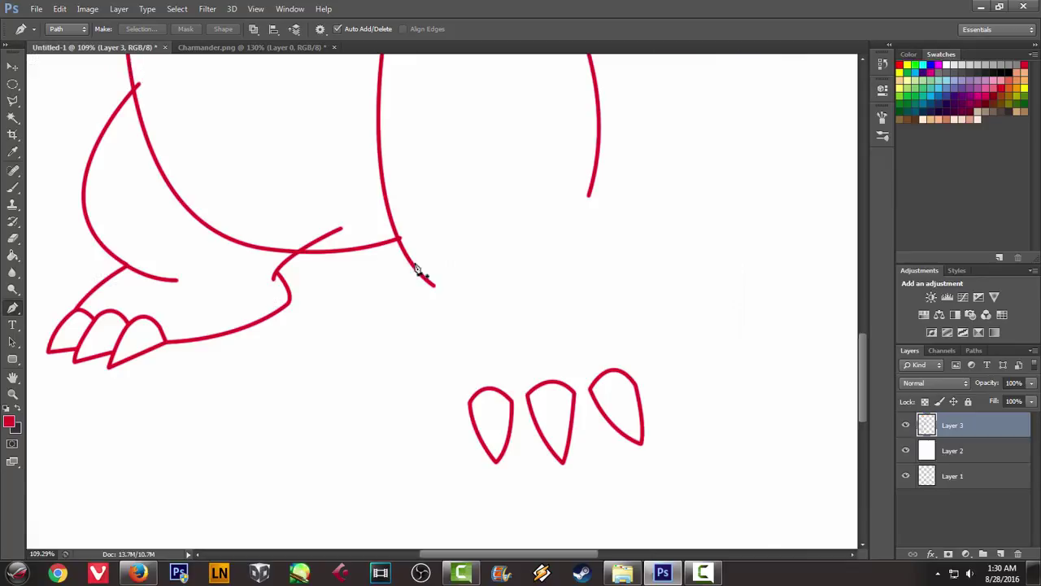
Draw a pen curve from the leg line's end bending right toward the claws
{"action": "left_click", "coordinate": [93, 47]}
{"action": "left_click", "coordinate": [433, 284]}
{"action": "left_click", "coordinate": [271, 49]}
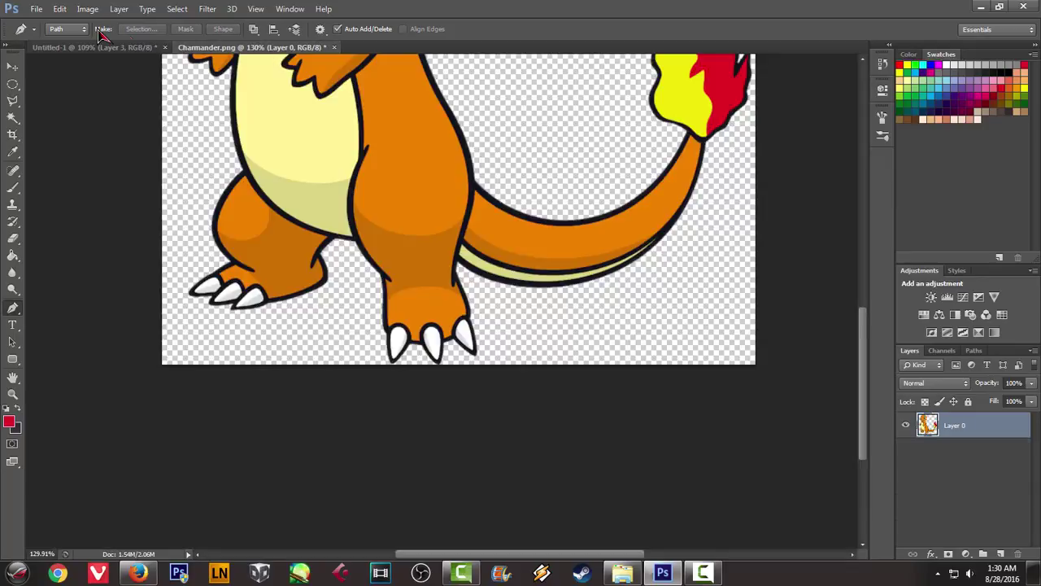
{"action": "key", "text": "ctrl+Tab"}
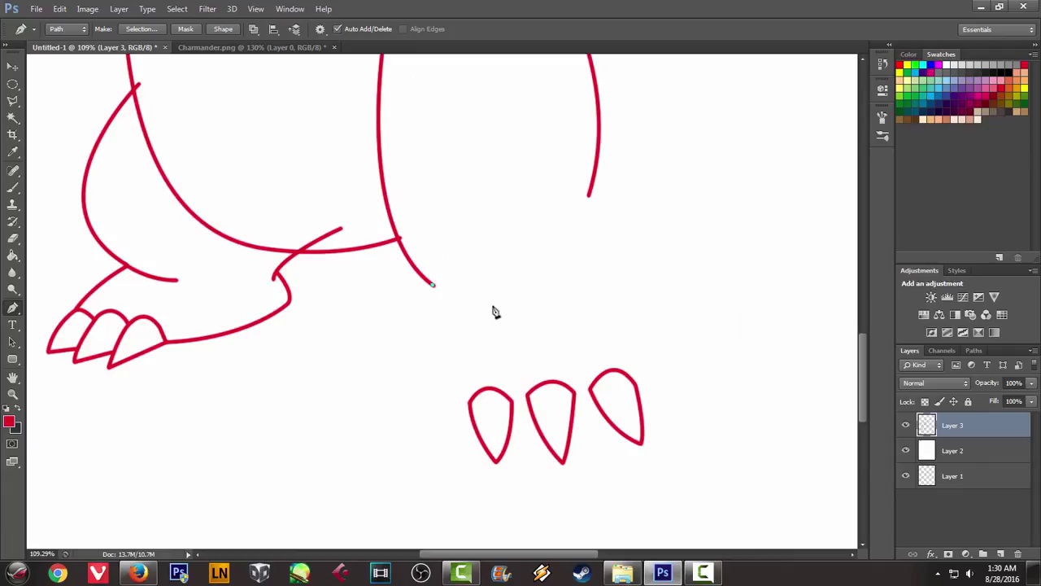
{"action": "left_click_drag", "start_coordinate": [493, 313], "coordinate": [523, 317]}
Stroke the leg curve red, delete its path, and begin a path at the head's lower-left
{"action": "right_click", "coordinate": [496, 199]}
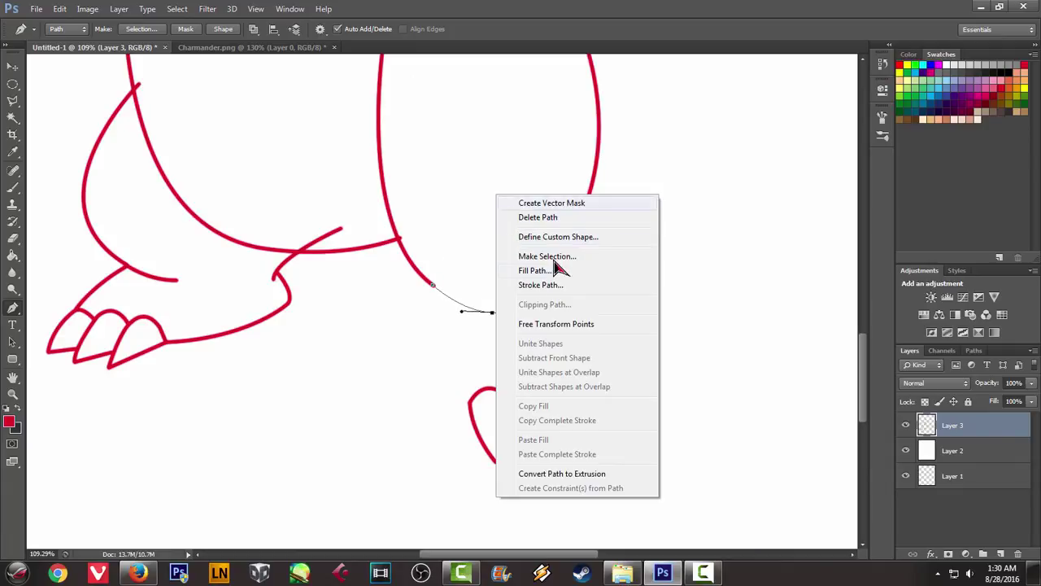
{"action": "left_click", "coordinate": [545, 285]}
{"action": "left_click", "coordinate": [609, 199]}
{"action": "right_click", "coordinate": [554, 151]}
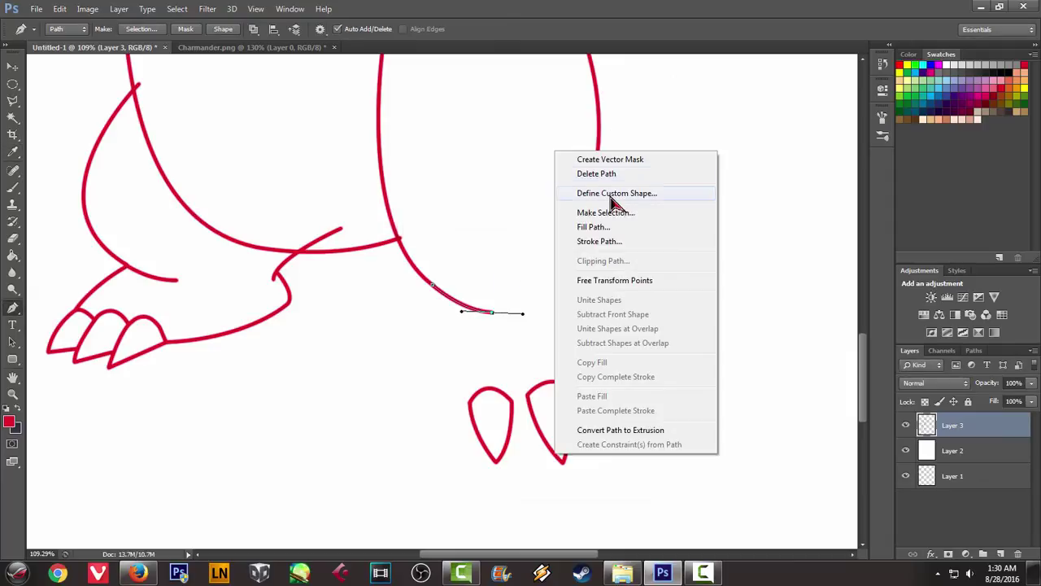
{"action": "left_click", "coordinate": [611, 170]}
{"action": "left_click", "coordinate": [222, 49]}
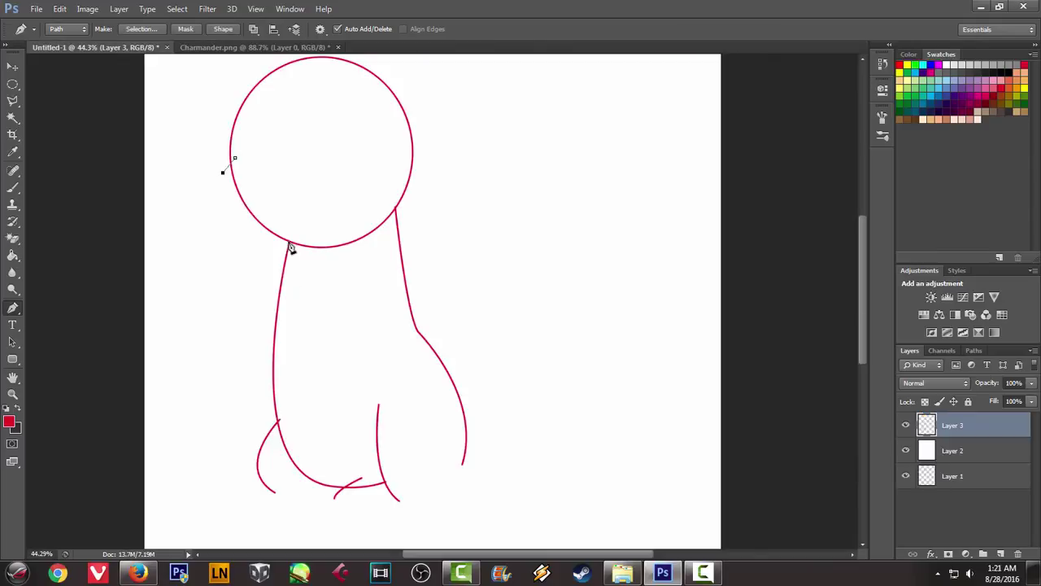
{"action": "left_click_drag", "start_coordinate": [289, 243], "coordinate": [358, 271]}
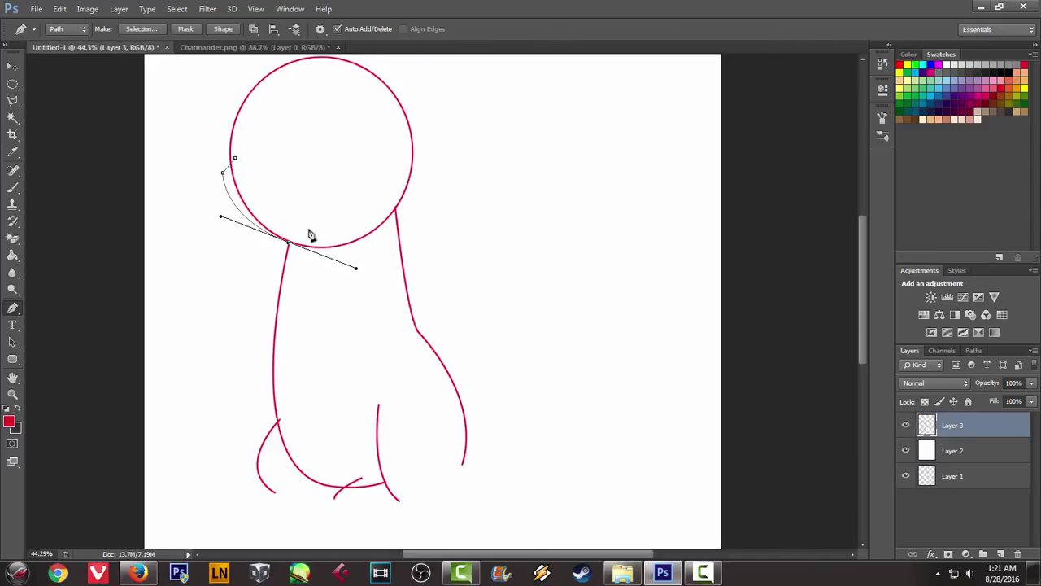
Discard the previous head path and start a new one beside the head circle
{"action": "left_click", "coordinate": [207, 49]}
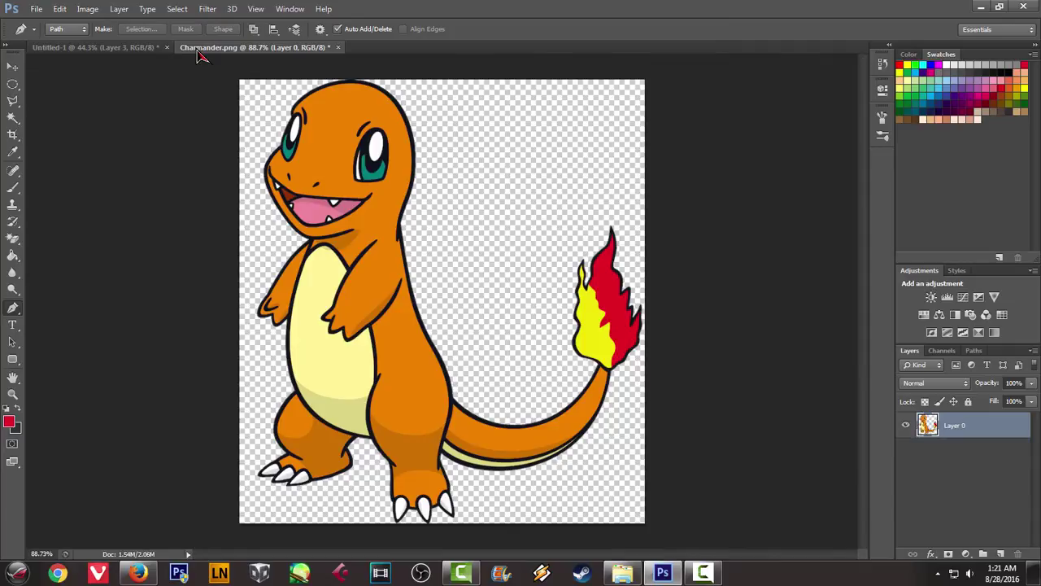
{"action": "left_click", "coordinate": [120, 49]}
{"action": "key", "text": "ctrl+z"}
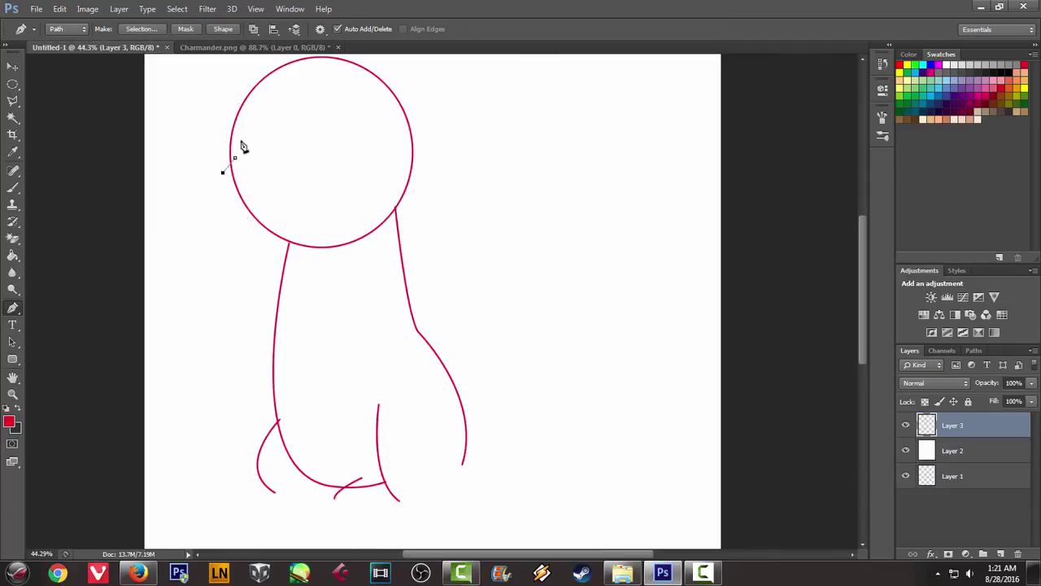
{"action": "key", "text": "ctrl+z"}
{"action": "left_click", "coordinate": [237, 140]}
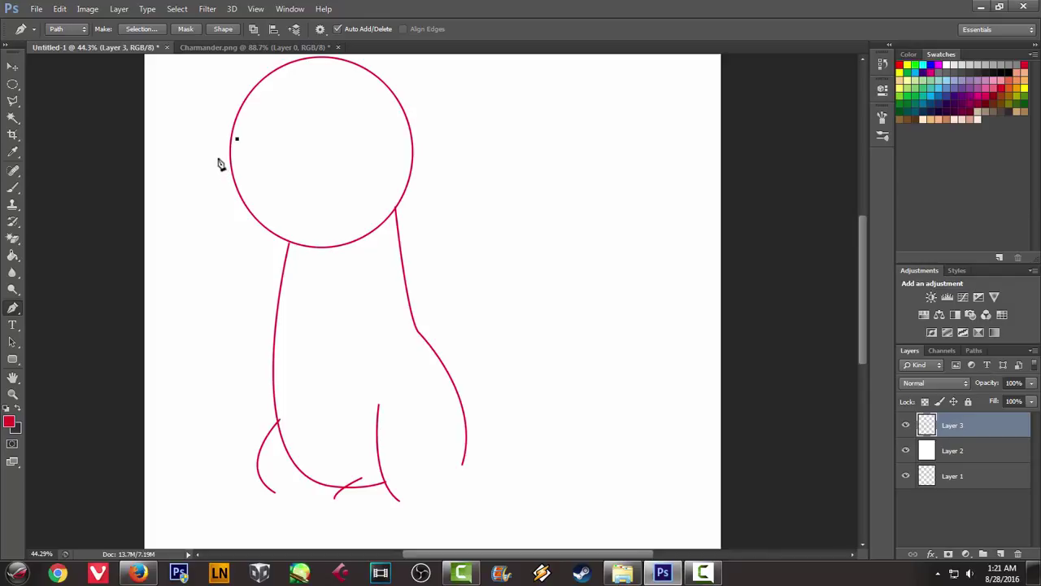
{"action": "left_click", "coordinate": [218, 162]}
Curve the jaw path around the head's lower-left, under the chin and up the side
{"action": "left_click", "coordinate": [214, 48]}
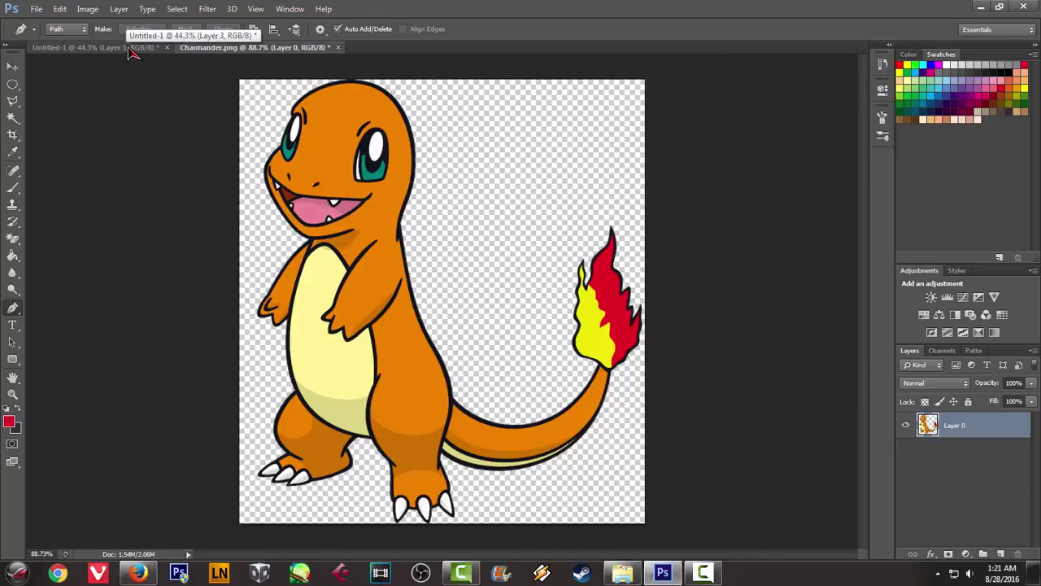
{"action": "left_click", "coordinate": [106, 48]}
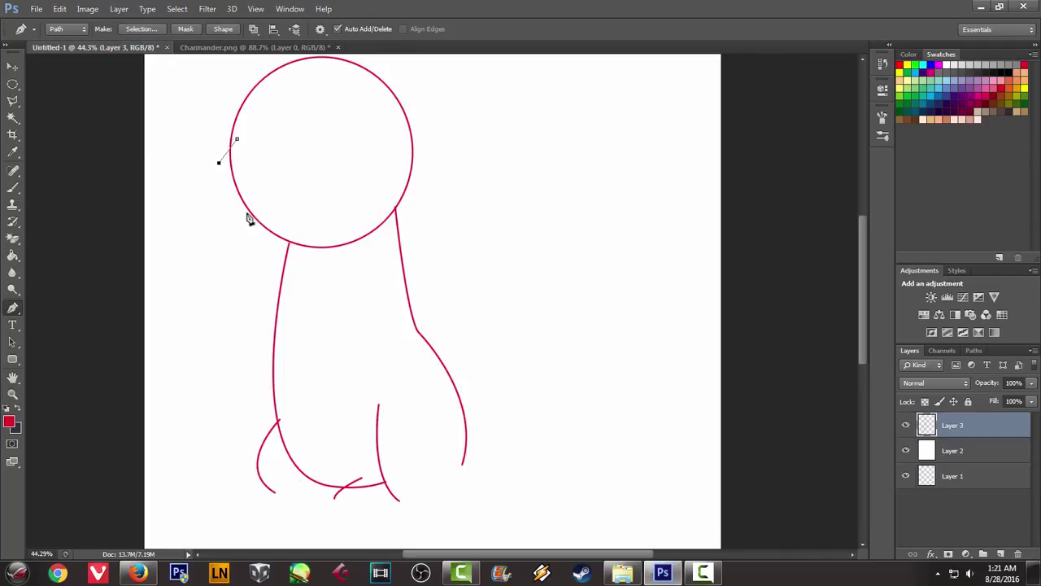
{"action": "left_click_drag", "start_coordinate": [322, 260], "coordinate": [370, 278]}
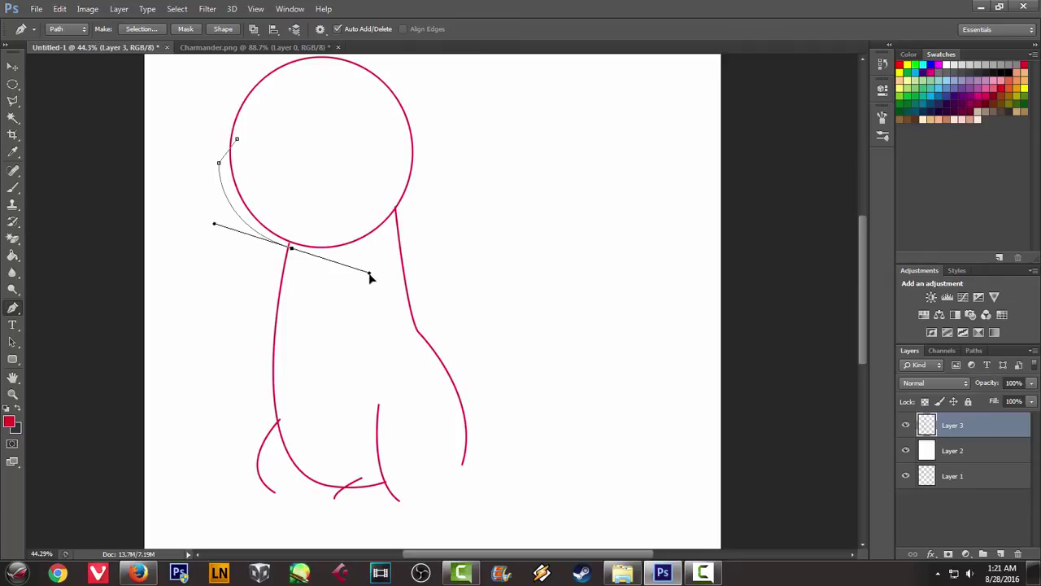
{"action": "left_click", "coordinate": [211, 50]}
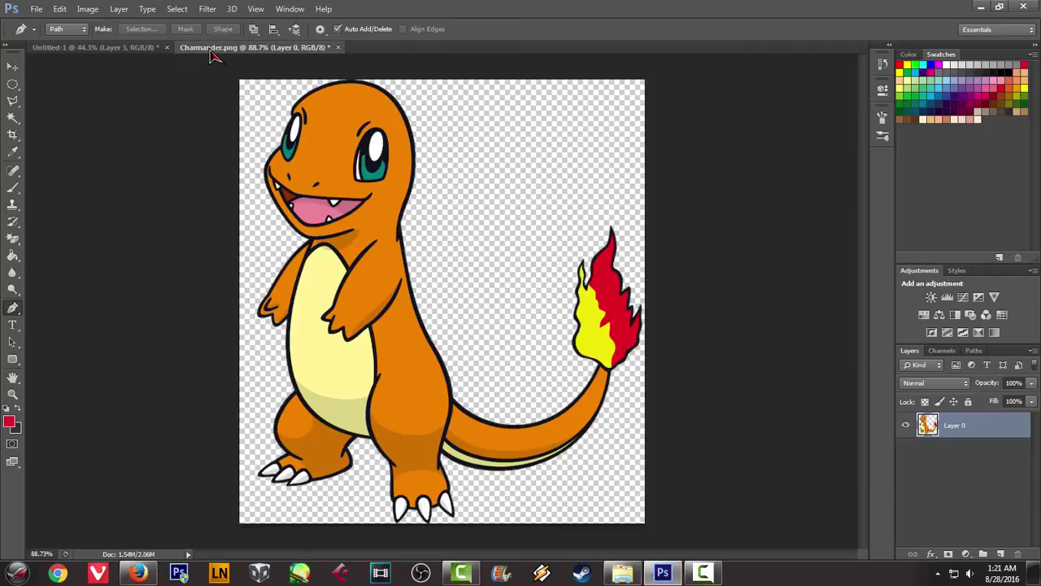
{"action": "left_click", "coordinate": [112, 48]}
{"action": "key", "text": "ctrl+z"}
{"action": "left_click_drag", "start_coordinate": [292, 255], "coordinate": [354, 290]}
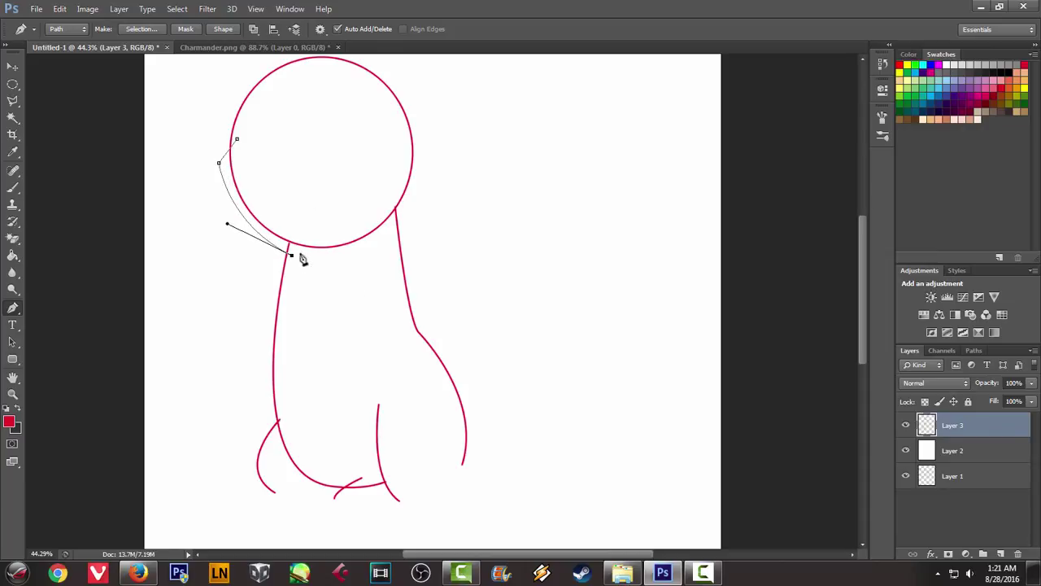
{"action": "left_click", "coordinate": [261, 49]}
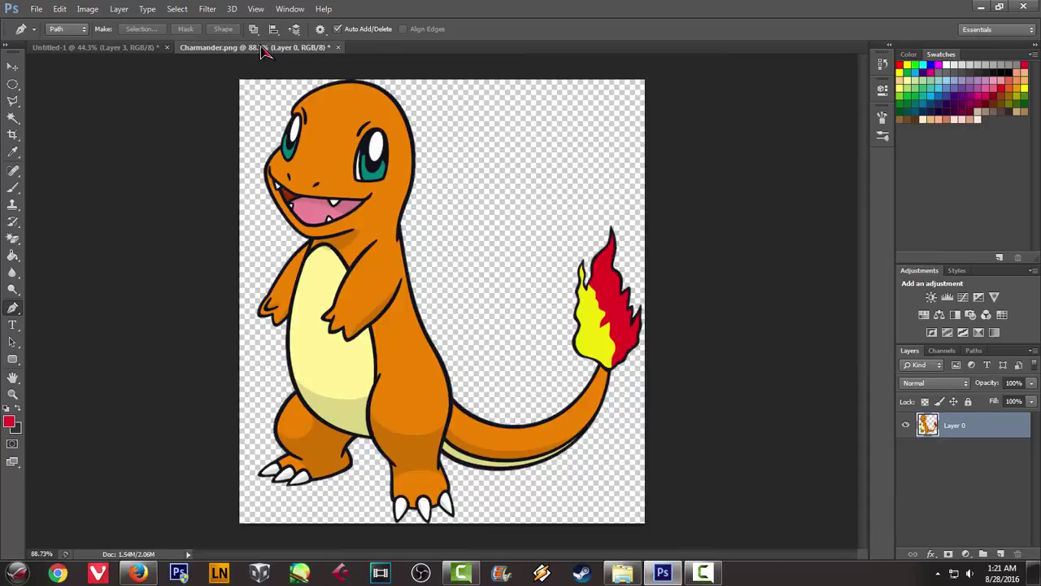
{"action": "left_click", "coordinate": [120, 49]}
{"action": "left_click_drag", "start_coordinate": [350, 236], "coordinate": [378, 213]}
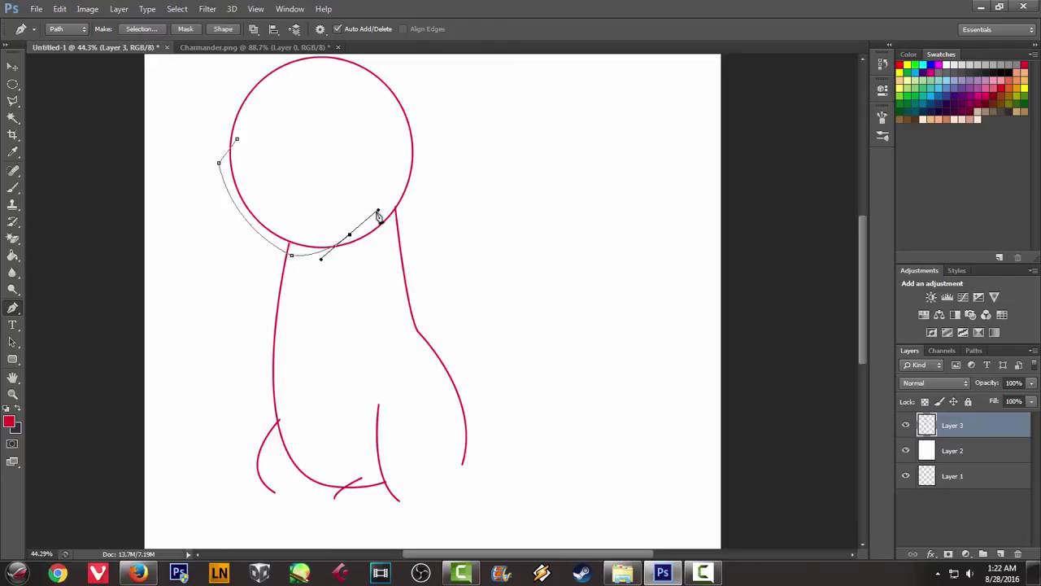
Stroke the jaw path with the red brush and delete the work path
{"action": "right_click", "coordinate": [403, 146]}
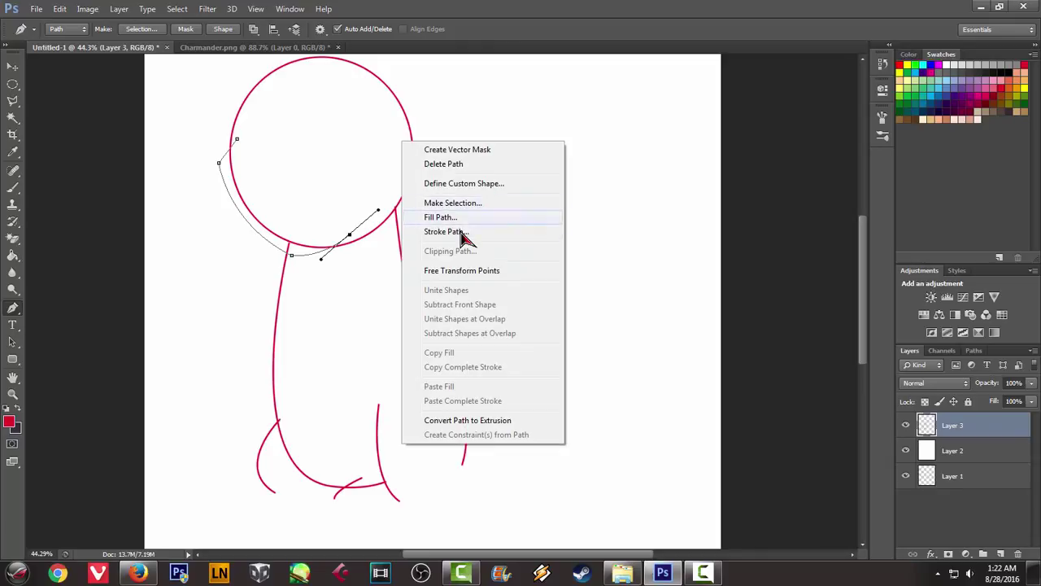
{"action": "left_click", "coordinate": [475, 236]}
{"action": "left_click", "coordinate": [606, 200]}
{"action": "right_click", "coordinate": [496, 119]}
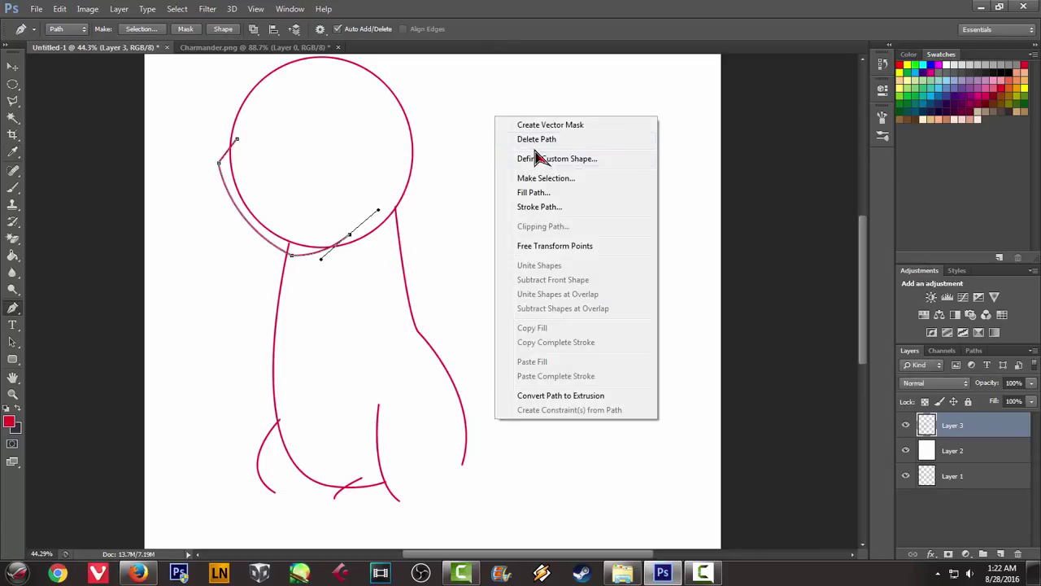
{"action": "left_click", "coordinate": [537, 140]}
{"action": "scroll", "coordinate": [271, 142], "scroll_direction": "up", "scroll_amount": 2}
{"action": "scroll", "coordinate": [271, 142], "scroll_direction": "up", "scroll_amount": 1}
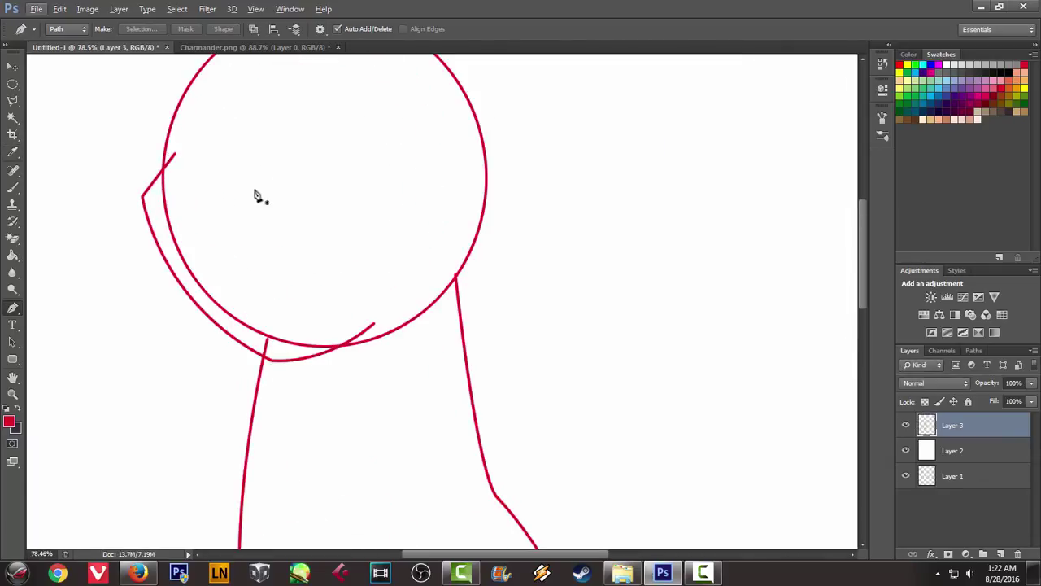
Switch to the Eraser tool and set its size to 21 px
{"action": "key", "text": "alt+e"}
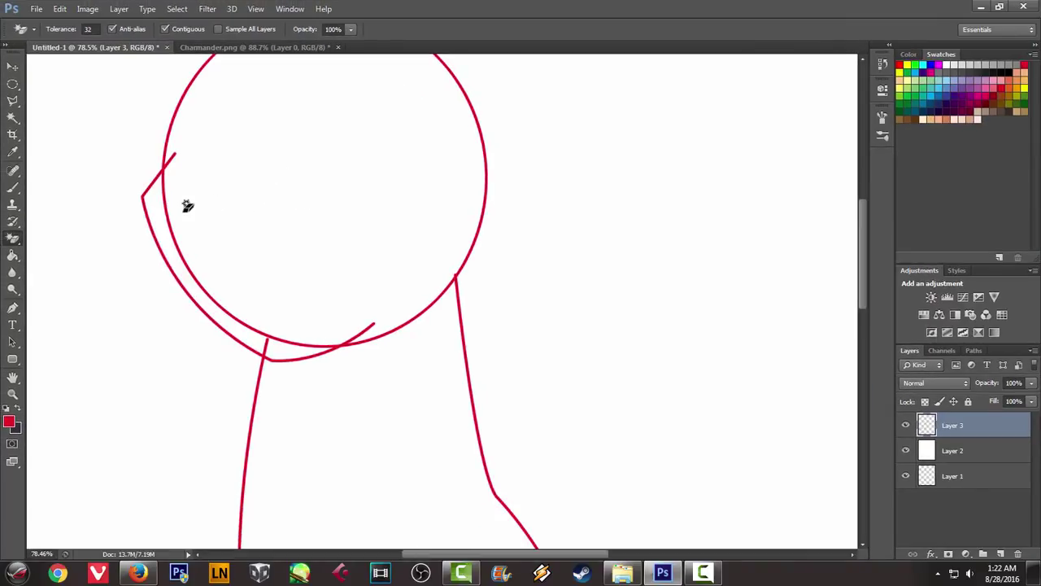
{"action": "right_click", "coordinate": [12, 245]}
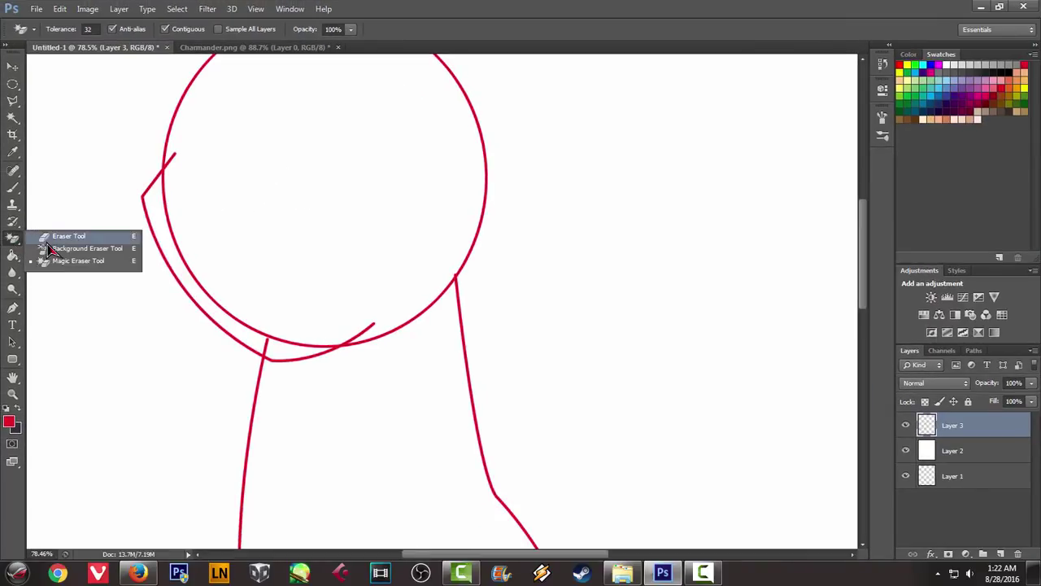
{"action": "left_click", "coordinate": [57, 235]}
{"action": "scroll", "coordinate": [220, 200], "scroll_direction": "up", "scroll_amount": 3}
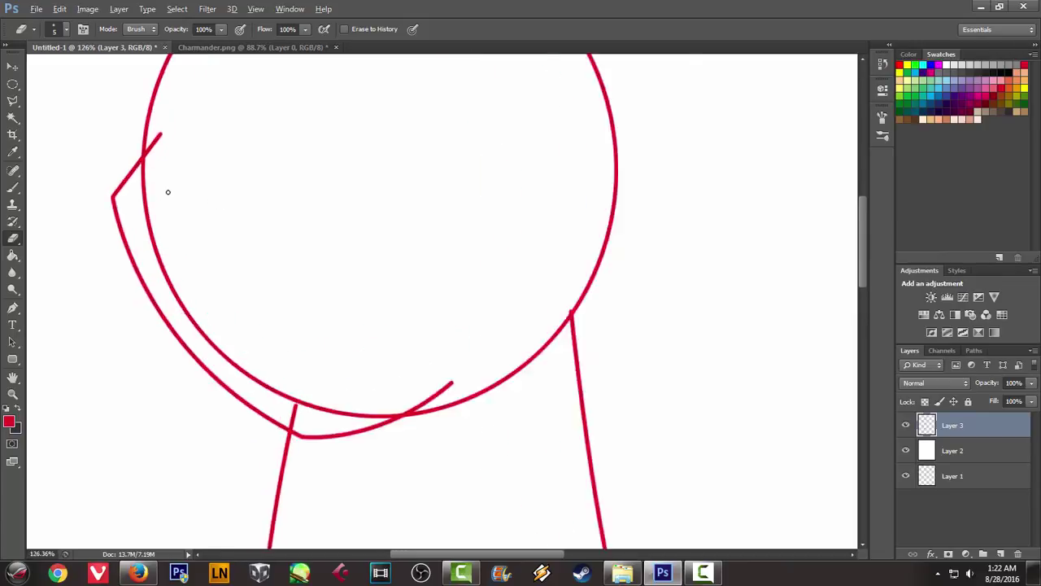
{"action": "left_click", "coordinate": [66, 29]}
{"action": "left_click_drag", "start_coordinate": [39, 71], "coordinate": [32, 70]}
{"action": "left_click", "coordinate": [291, 156]}
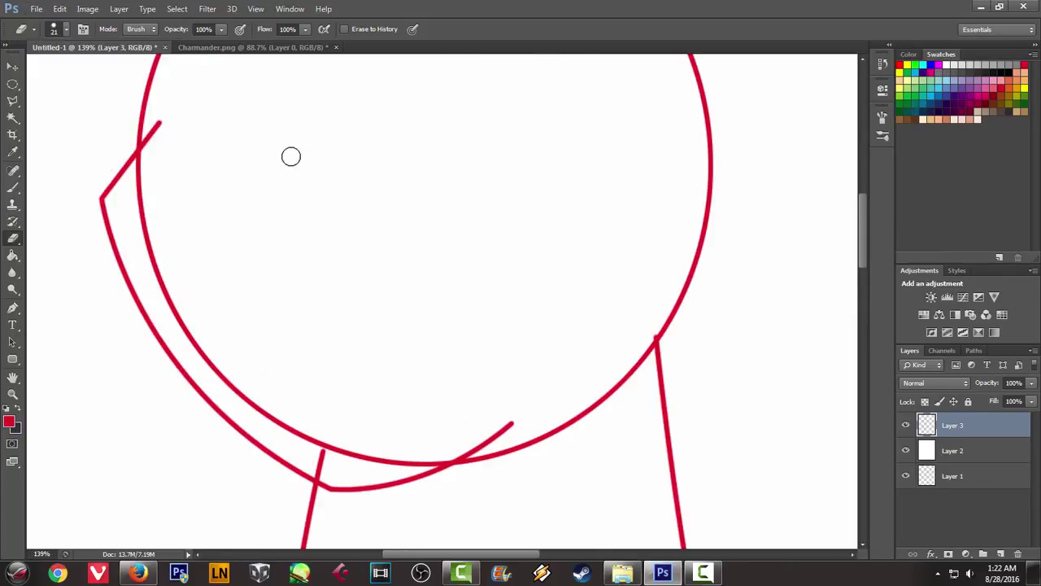
Erase the doubled inner head arc down to the chin
{"action": "mouse_move", "coordinate": [146, 166]}
{"action": "left_mouse_down"}
{"action": "mouse_move", "coordinate": [142, 204]}
{"action": "mouse_move", "coordinate": [144, 163]}
{"action": "left_mouse_up"}
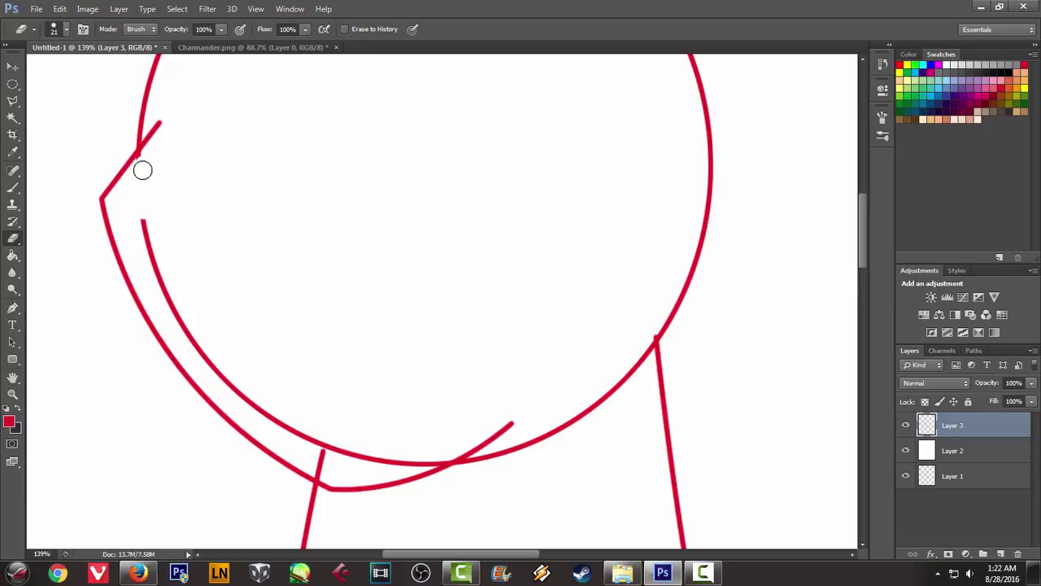
{"action": "mouse_move", "coordinate": [142, 201]}
{"action": "left_mouse_down"}
{"action": "mouse_move", "coordinate": [165, 298]}
{"action": "mouse_move", "coordinate": [220, 395]}
{"action": "mouse_move", "coordinate": [200, 352]}
{"action": "mouse_move", "coordinate": [310, 449]}
{"action": "mouse_move", "coordinate": [298, 430]}
{"action": "left_mouse_up"}
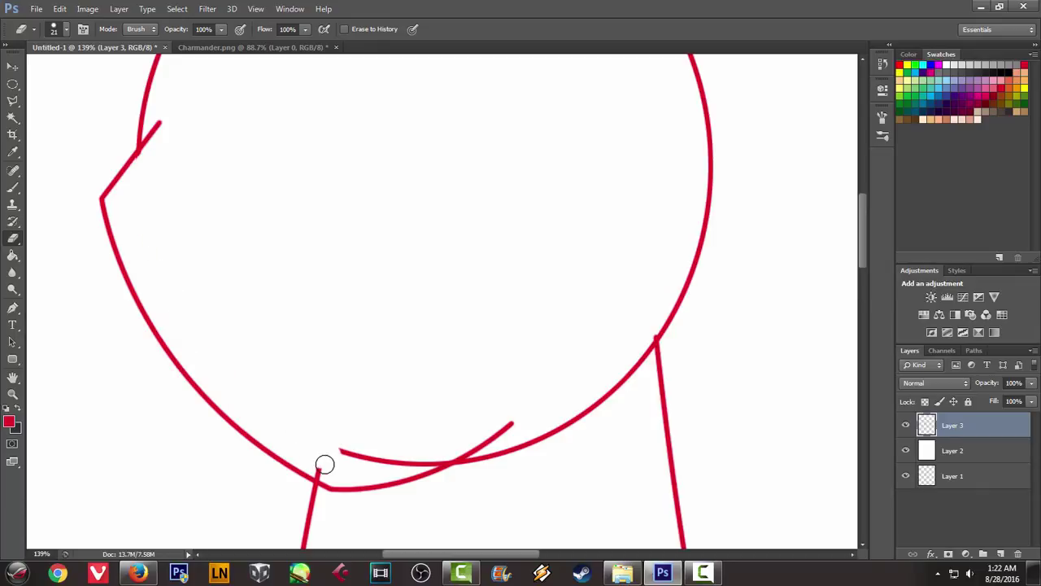
{"action": "left_click_drag", "start_coordinate": [318, 465], "coordinate": [437, 456]}
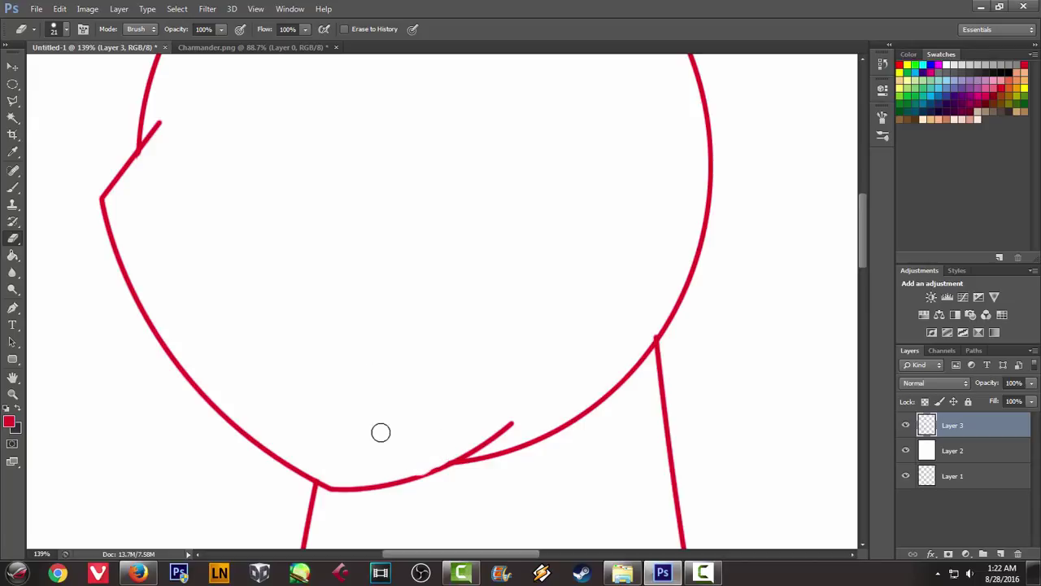
{"action": "scroll", "coordinate": [384, 308], "scroll_direction": "down", "scroll_amount": 2}
{"action": "scroll", "coordinate": [386, 309], "scroll_direction": "down", "scroll_amount": 3}
{"action": "scroll", "coordinate": [473, 391], "scroll_direction": "up", "scroll_amount": 3}
{"action": "scroll", "coordinate": [414, 350], "scroll_direction": "up", "scroll_amount": 1}
Erase the stray stroke under the chin and trim the extra chin line
{"action": "mouse_move", "coordinate": [458, 282]}
{"action": "left_mouse_down"}
{"action": "mouse_move", "coordinate": [474, 279]}
{"action": "mouse_move", "coordinate": [499, 230]}
{"action": "left_mouse_up"}
{"action": "mouse_move", "coordinate": [442, 290]}
{"action": "left_mouse_down"}
{"action": "mouse_move", "coordinate": [348, 345]}
{"action": "mouse_move", "coordinate": [405, 325]}
{"action": "left_mouse_up"}
{"action": "scroll", "coordinate": [390, 339], "scroll_direction": "down", "scroll_amount": 3}
{"action": "scroll", "coordinate": [326, 268], "scroll_direction": "down", "scroll_amount": 2}
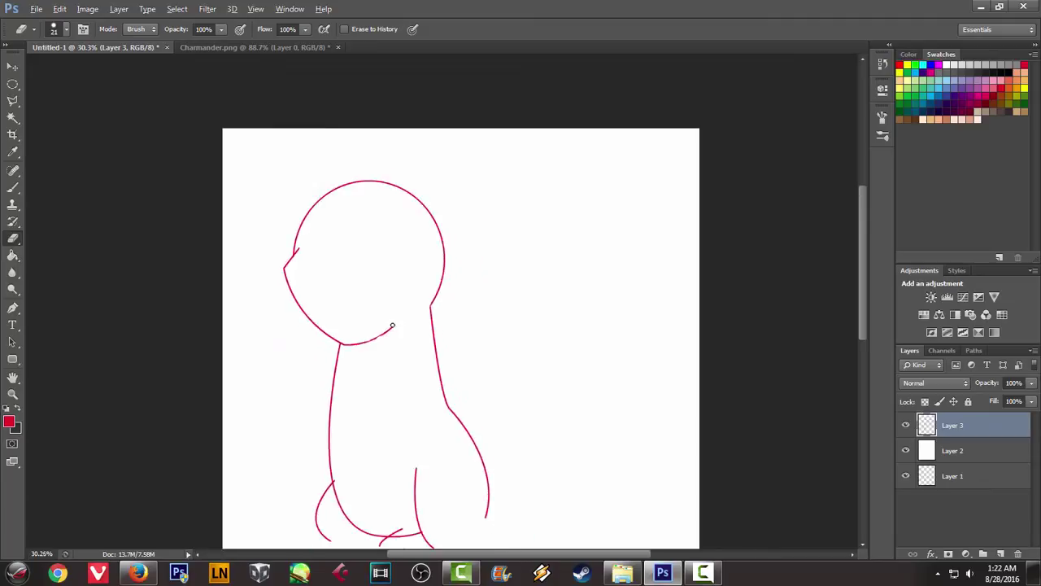
{"action": "scroll", "coordinate": [326, 268], "scroll_direction": "up", "scroll_amount": 1}
{"action": "scroll", "coordinate": [335, 165], "scroll_direction": "up", "scroll_amount": 1}
{"action": "scroll", "coordinate": [310, 91], "scroll_direction": "up", "scroll_amount": 1}
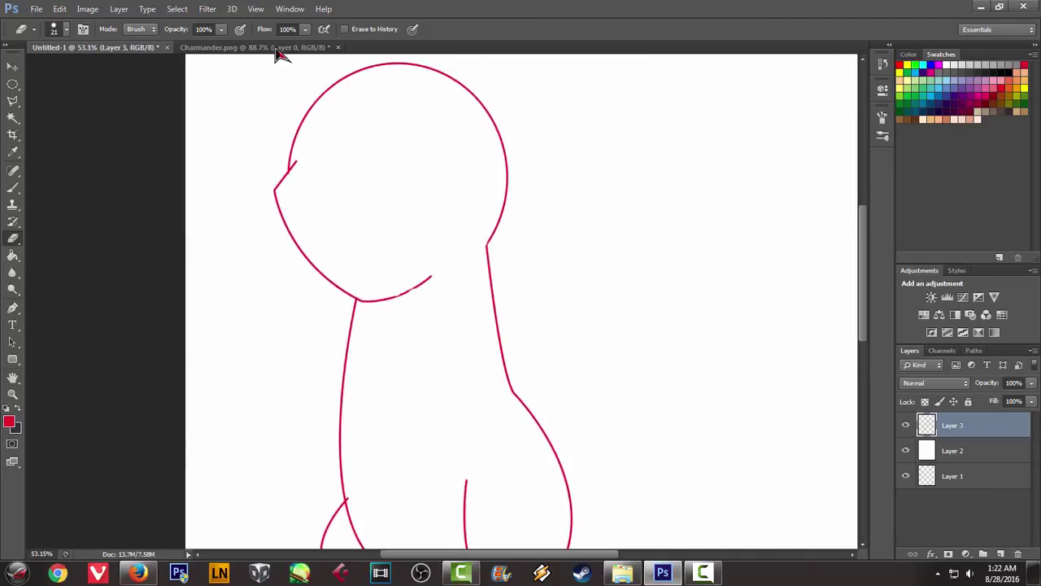
Compare with the Charmander reference, then switch back to the Brush tool
{"action": "left_click", "coordinate": [211, 48]}
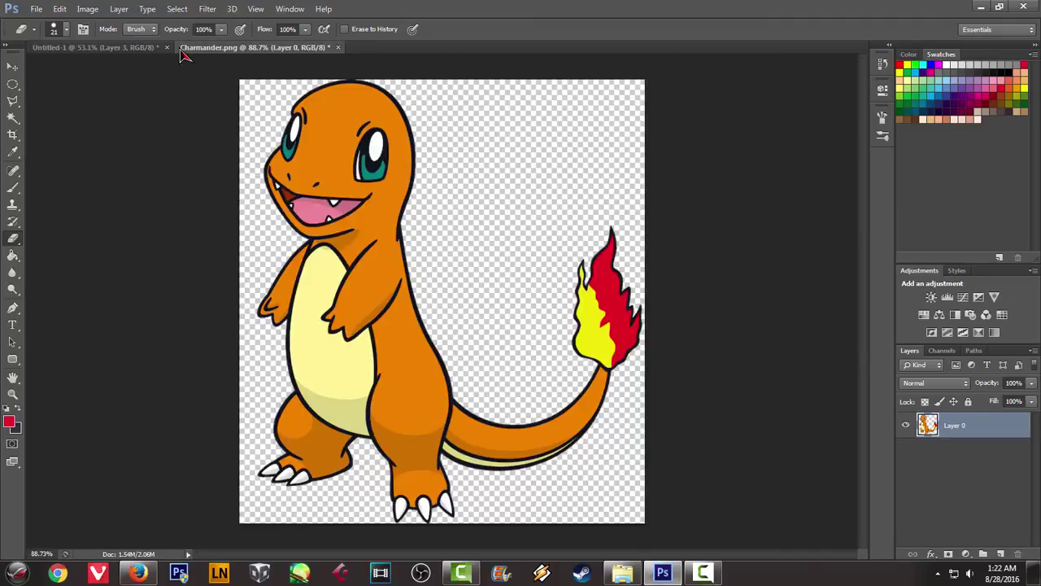
{"action": "left_click", "coordinate": [123, 47]}
{"action": "scroll", "coordinate": [284, 98], "scroll_direction": "up", "scroll_amount": 1}
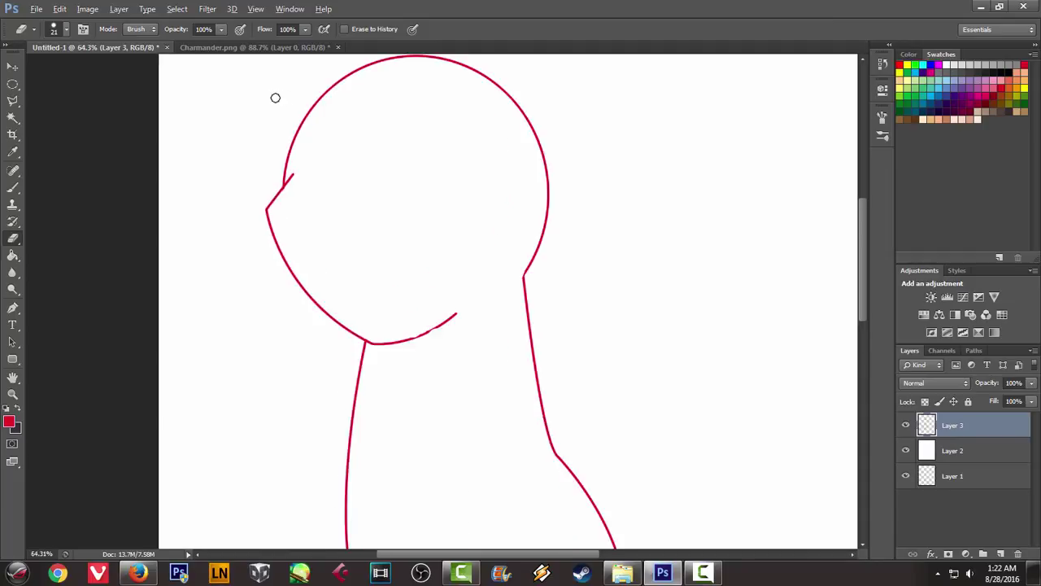
{"action": "scroll", "coordinate": [284, 99], "scroll_direction": "up", "scroll_amount": 1}
{"action": "left_click", "coordinate": [13, 187]}
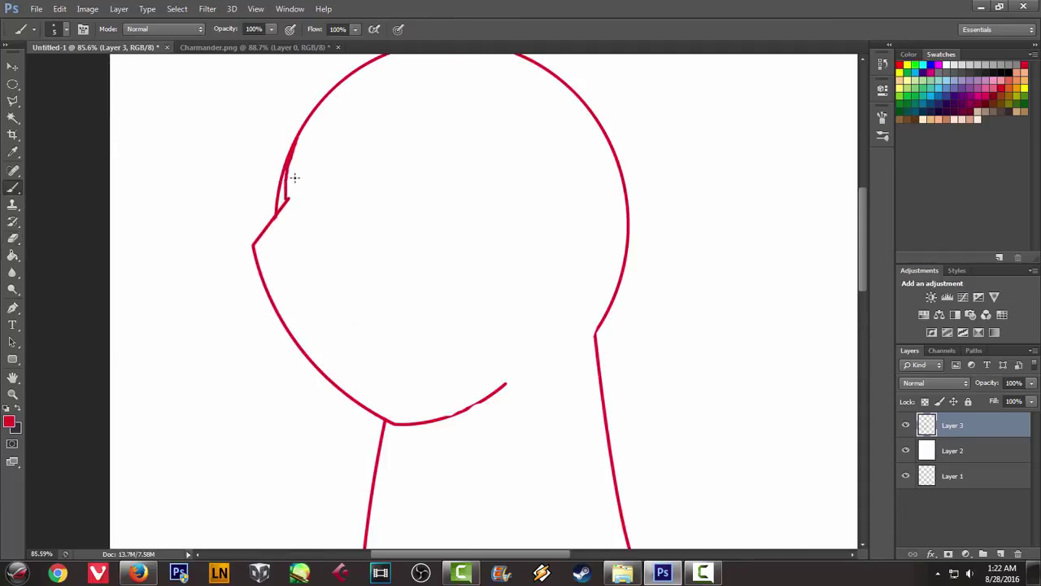
Undo the last brush stroke and draw a pen path from the head edge to the snout notch
{"action": "key", "text": "ctrl+z"}
{"action": "key", "text": "p"}
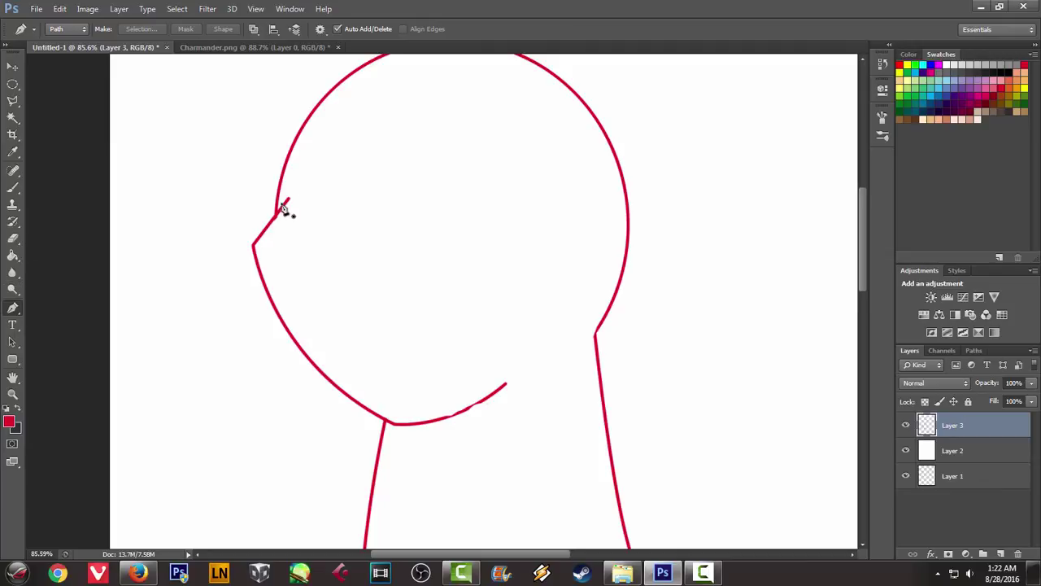
{"action": "left_click", "coordinate": [295, 123]}
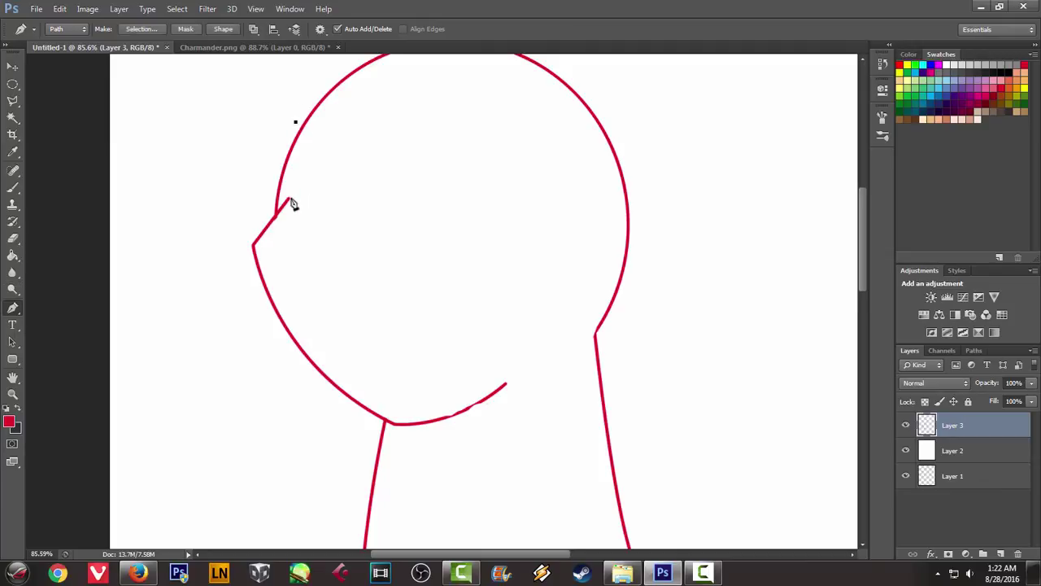
{"action": "left_click_drag", "start_coordinate": [290, 200], "coordinate": [294, 222]}
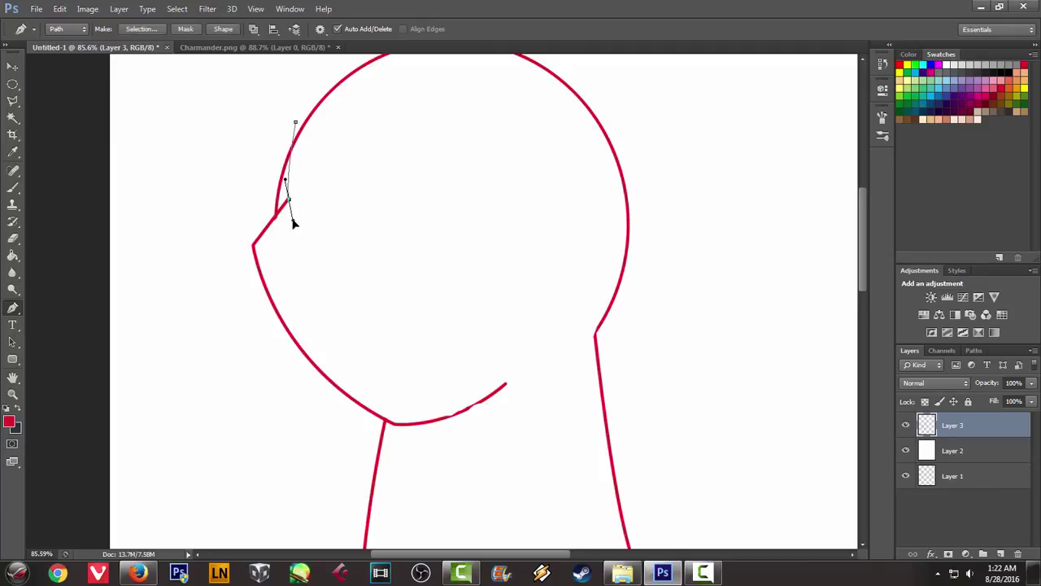
Stroke the snout path with the red brush and delete the path
{"action": "right_click", "coordinate": [427, 149]}
{"action": "left_click", "coordinate": [486, 236]}
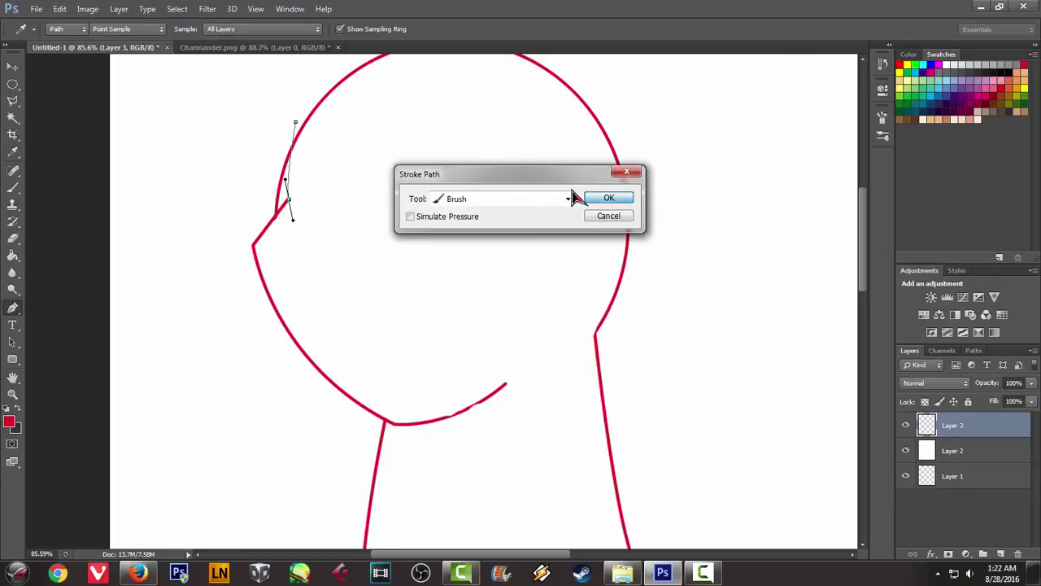
{"action": "left_click", "coordinate": [594, 199]}
{"action": "right_click", "coordinate": [476, 157]}
{"action": "left_click", "coordinate": [507, 183]}
{"action": "scroll", "coordinate": [190, 179], "scroll_direction": "up", "scroll_amount": 3}
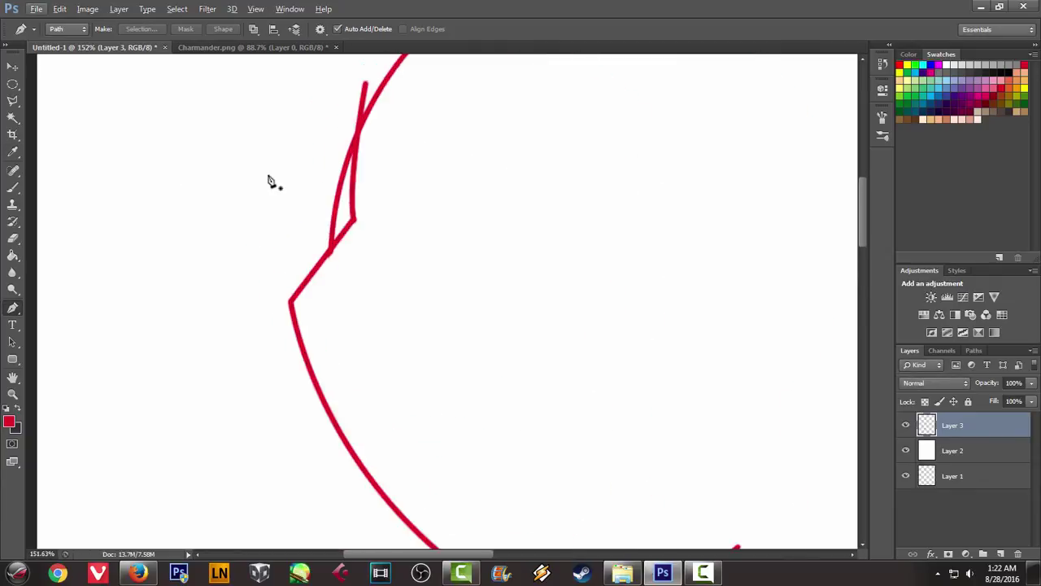
Erase the new stroke's upper tip and the doubled line above the snout
{"action": "key", "text": "alt+e"}
{"action": "key", "text": "Escape"}
{"action": "key", "text": "e"}
{"action": "left_click_drag", "start_coordinate": [355, 84], "coordinate": [349, 103]}
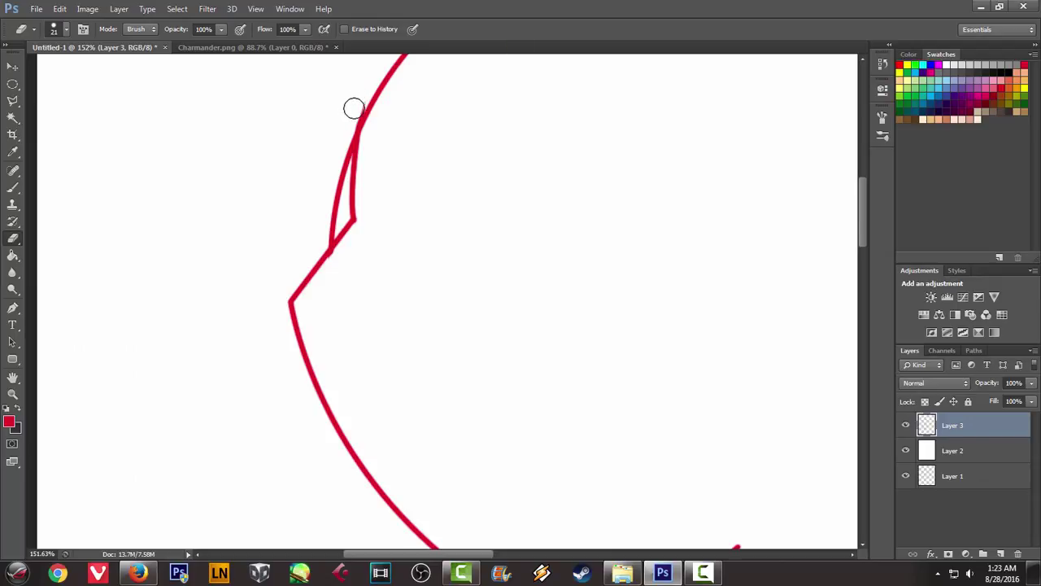
{"action": "mouse_move", "coordinate": [334, 165]}
{"action": "left_mouse_down"}
{"action": "mouse_move", "coordinate": [338, 143]}
{"action": "mouse_move", "coordinate": [326, 229]}
{"action": "left_mouse_up"}
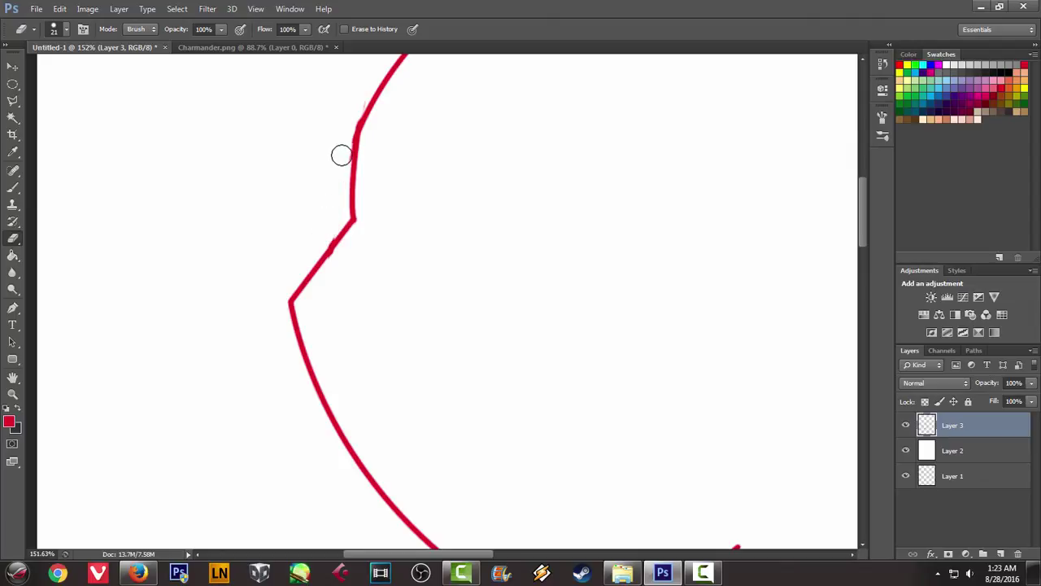
{"action": "scroll", "coordinate": [318, 218], "scroll_direction": "down", "scroll_amount": 1}
{"action": "scroll", "coordinate": [318, 218], "scroll_direction": "down", "scroll_amount": 3}
{"action": "scroll", "coordinate": [385, 236], "scroll_direction": "down", "scroll_amount": 3}
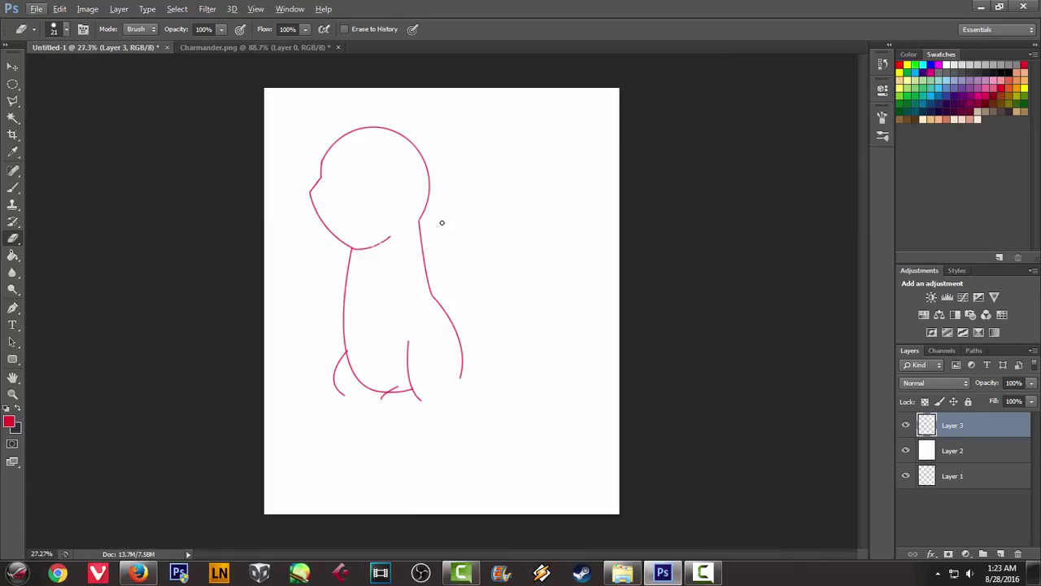
{"action": "scroll", "coordinate": [430, 267], "scroll_direction": "up", "scroll_amount": 2}
{"action": "scroll", "coordinate": [415, 252], "scroll_direction": "up", "scroll_amount": 2}
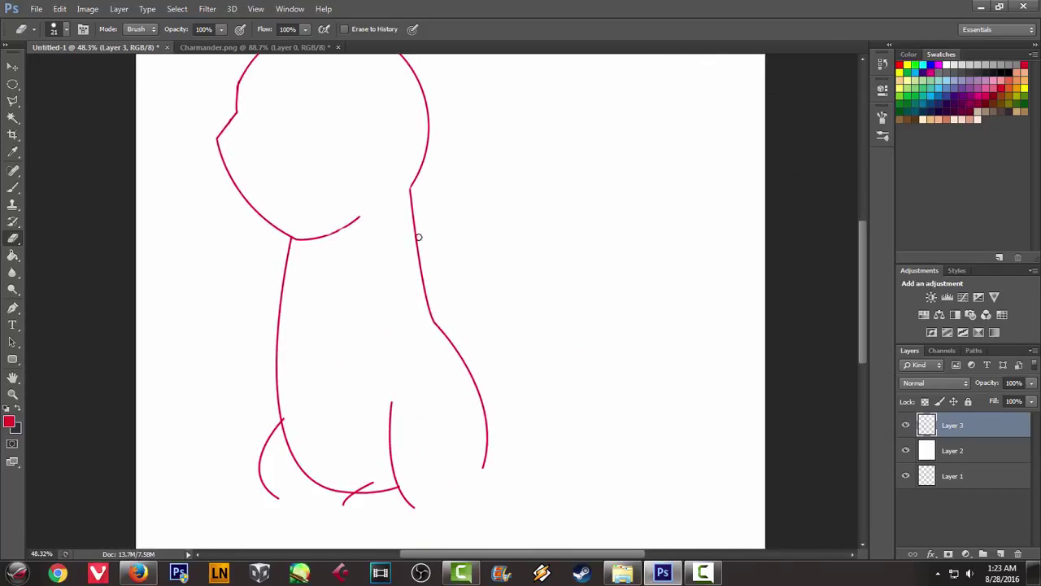
Begin a Pen path at Charmander's neck, curving out toward the left arm
{"action": "left_click", "coordinate": [12, 188]}
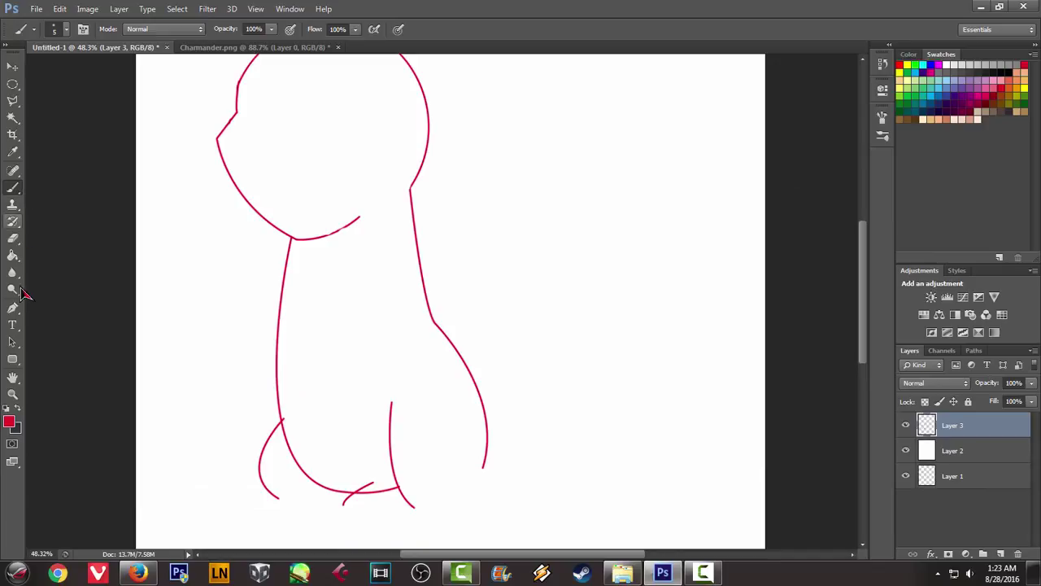
{"action": "left_click", "coordinate": [248, 47]}
{"action": "key", "text": "p"}
{"action": "scroll", "coordinate": [307, 306], "scroll_direction": "up", "scroll_amount": 1}
{"action": "scroll", "coordinate": [308, 306], "scroll_direction": "up", "scroll_amount": 3}
{"action": "scroll", "coordinate": [307, 306], "scroll_direction": "up", "scroll_amount": 3}
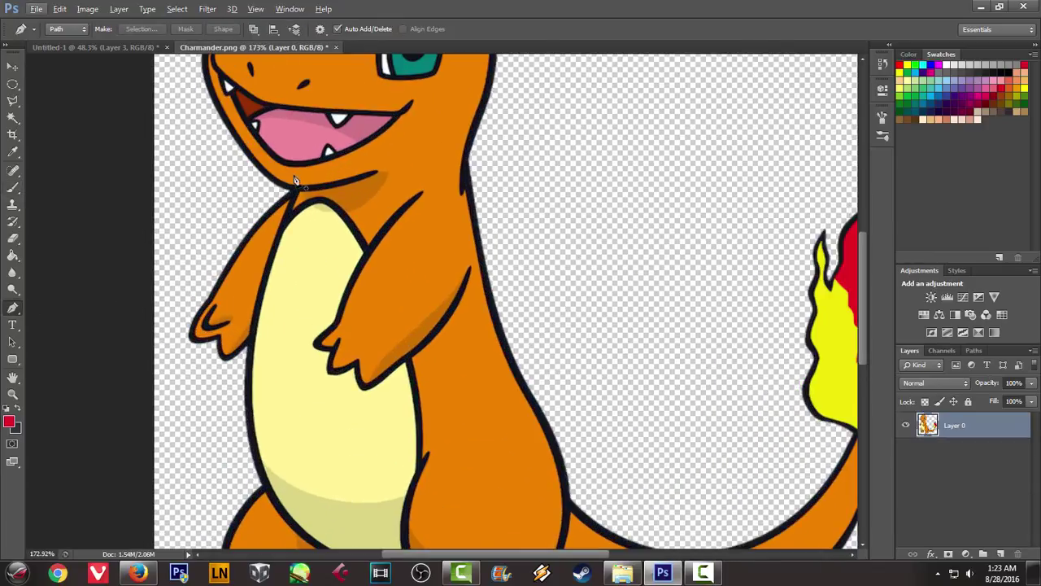
{"action": "left_click", "coordinate": [121, 48]}
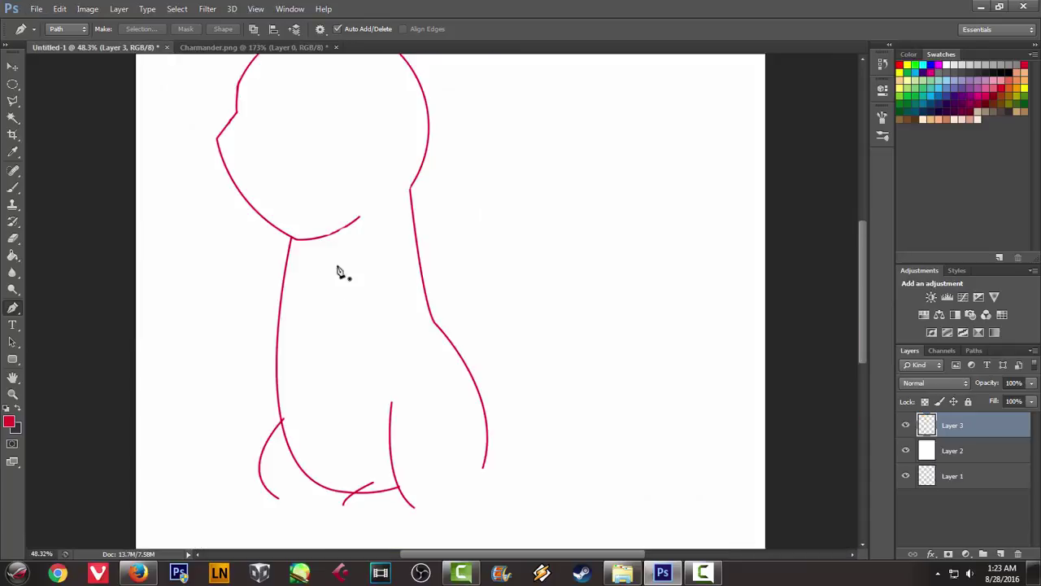
{"action": "left_click", "coordinate": [291, 239]}
{"action": "left_click_drag", "start_coordinate": [233, 297], "coordinate": [231, 330]}
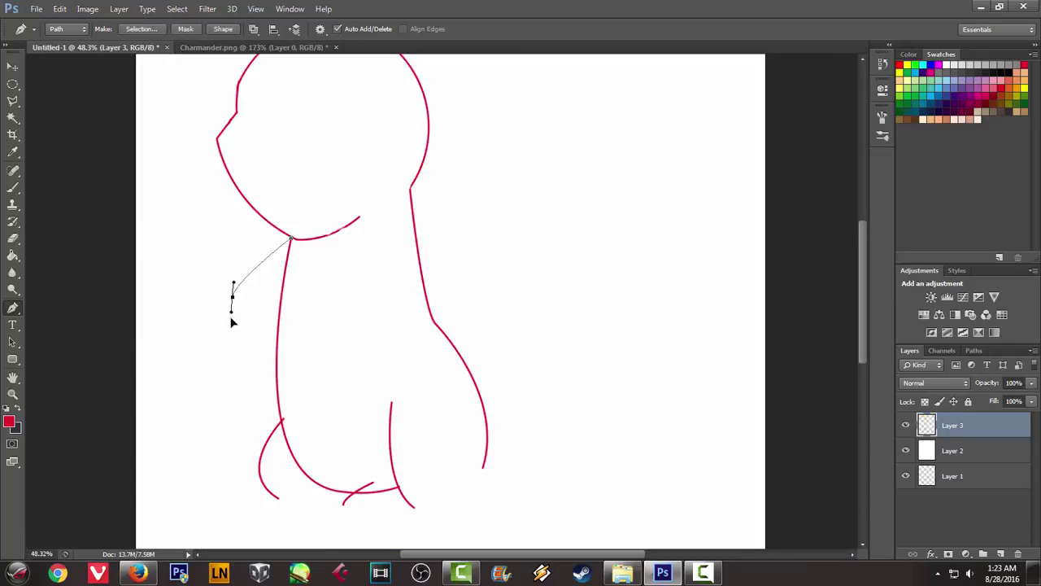
{"action": "left_click", "coordinate": [218, 48]}
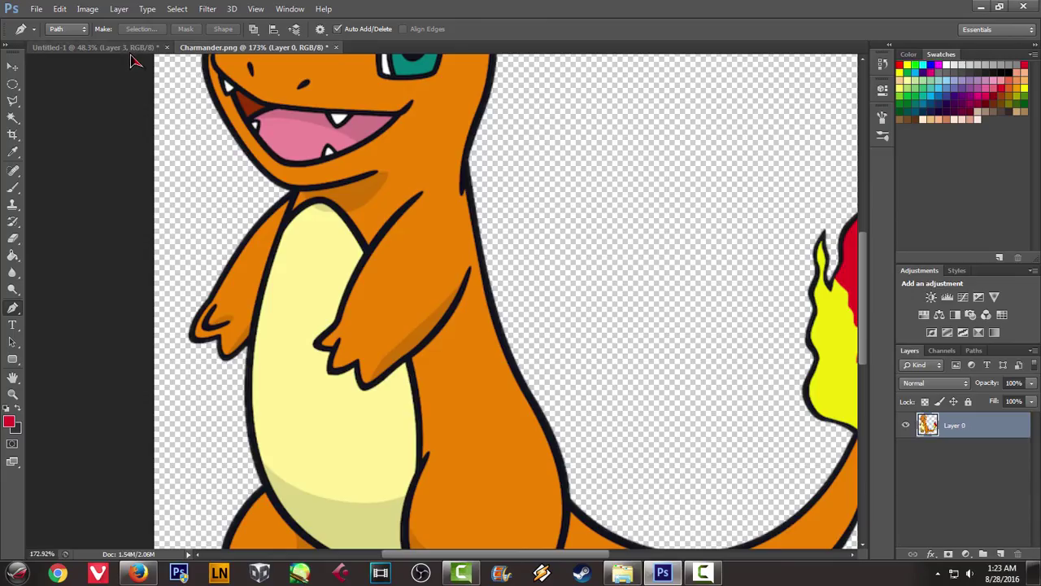
{"action": "left_click", "coordinate": [116, 49]}
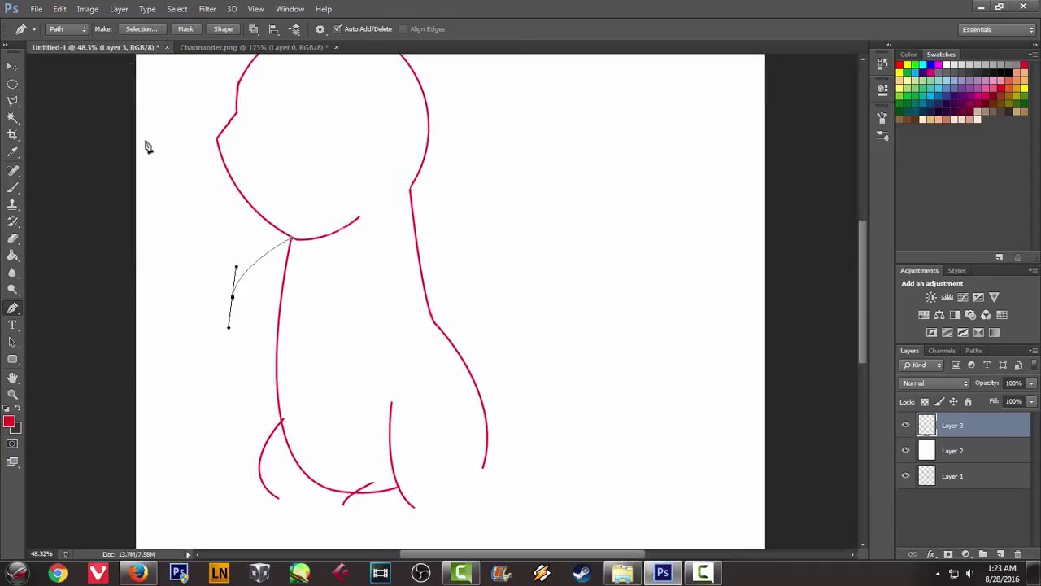
{"action": "scroll", "coordinate": [211, 286], "scroll_direction": "up", "scroll_amount": 2}
{"action": "scroll", "coordinate": [230, 340], "scroll_direction": "up", "scroll_amount": 2}
Continue the arm path through the pointed claw tips and back along the lower edge to the body
{"action": "left_click", "coordinate": [227, 355]}
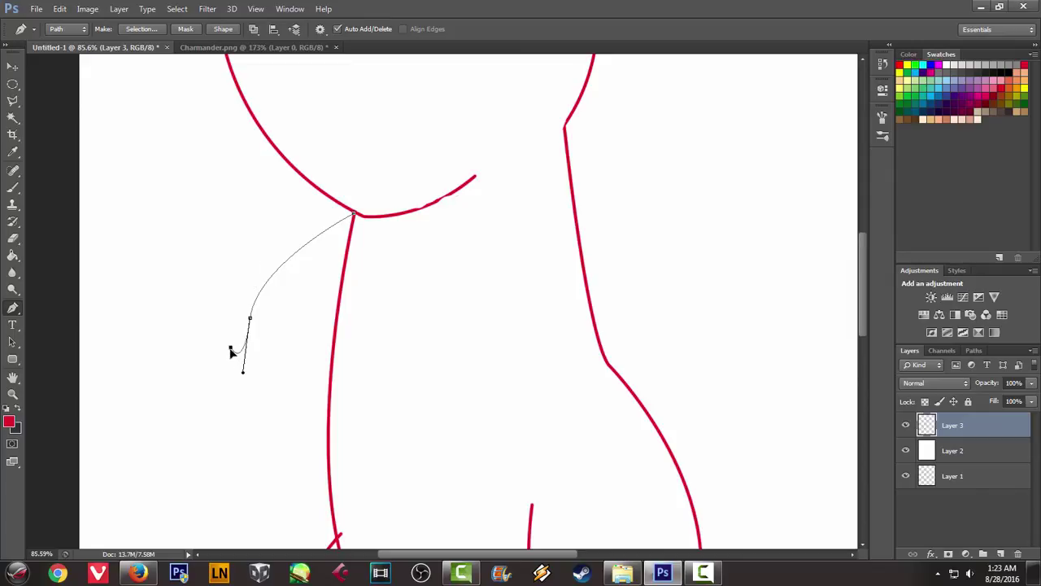
{"action": "left_click", "coordinate": [251, 318], "text": "alt"}
{"action": "left_click_drag", "start_coordinate": [233, 366], "coordinate": [238, 358]}
{"action": "key", "text": "ctrl+z"}
{"action": "left_click", "coordinate": [212, 48]}
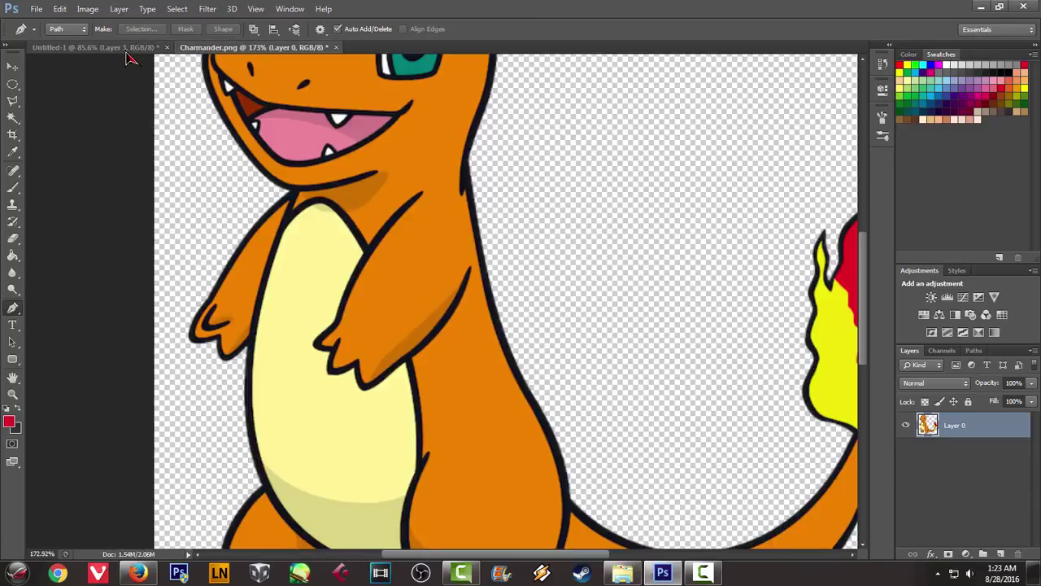
{"action": "left_click", "coordinate": [122, 48]}
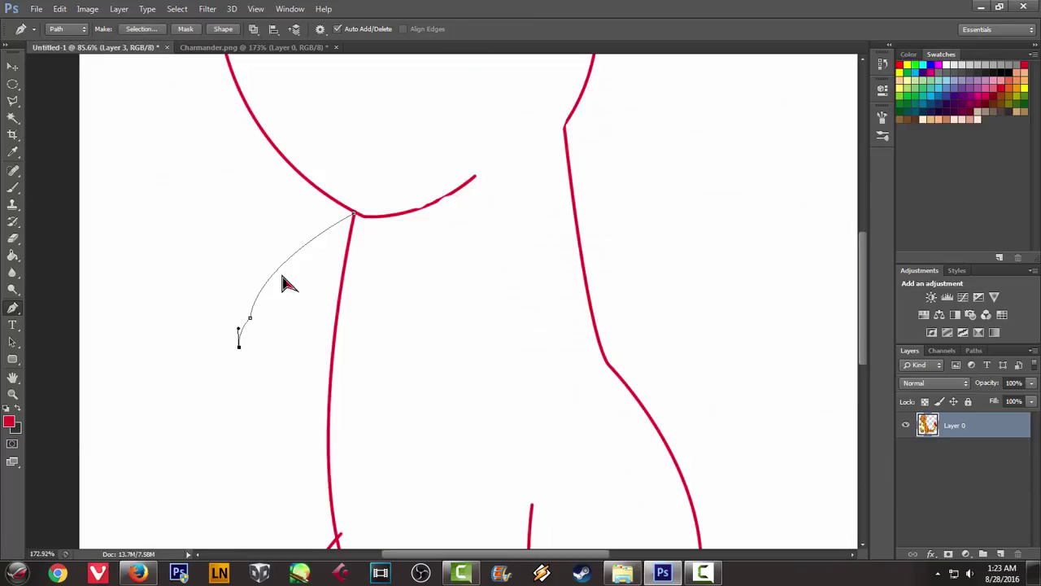
{"action": "left_click_drag", "start_coordinate": [266, 338], "coordinate": [277, 330]}
{"action": "left_click", "coordinate": [267, 338], "text": "alt"}
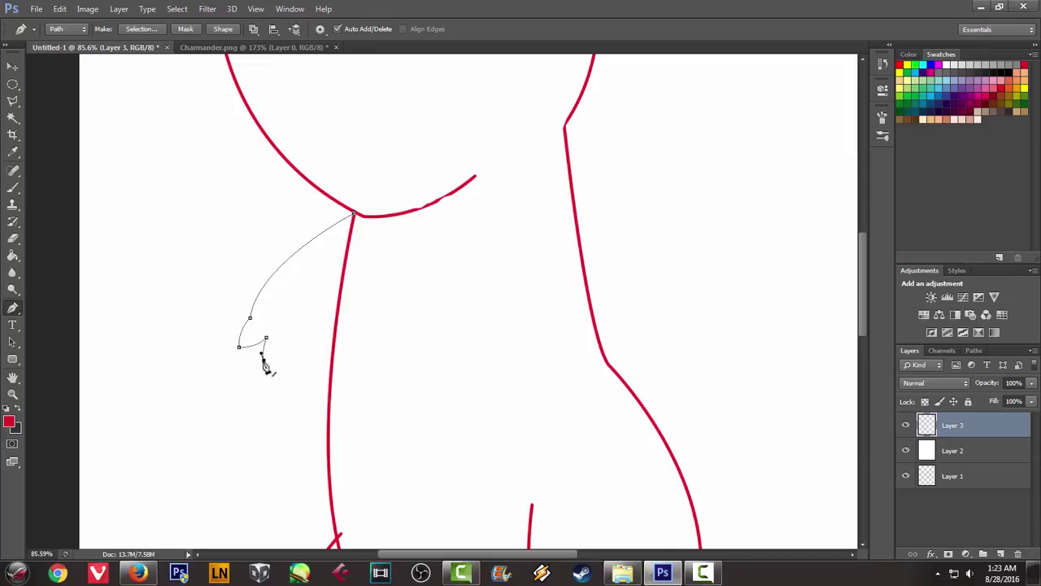
{"action": "left_click_drag", "start_coordinate": [289, 357], "coordinate": [304, 328]}
{"action": "key", "text": "ctrl+z"}
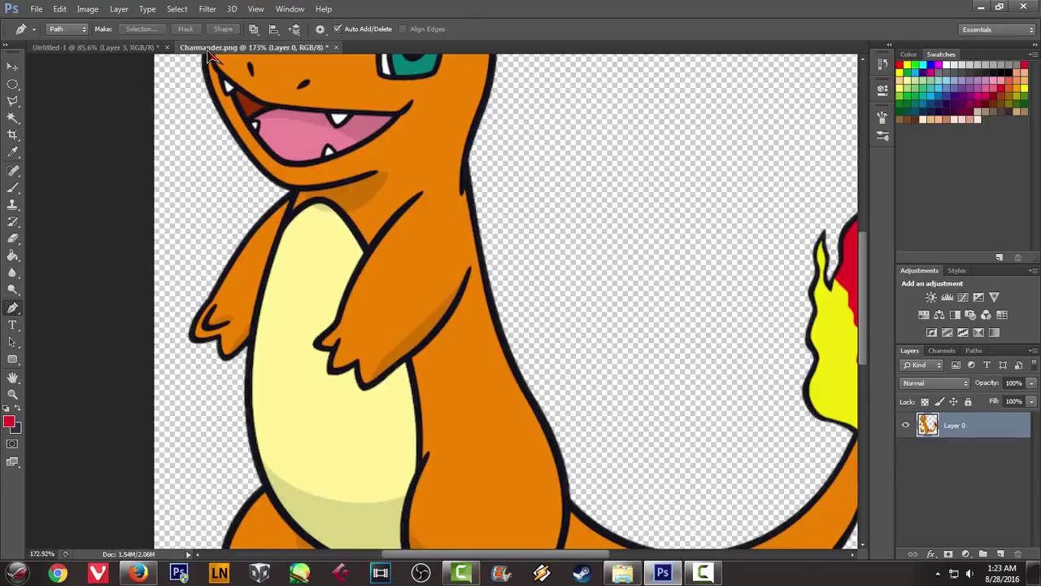
{"action": "left_click", "coordinate": [205, 51]}
{"action": "left_click", "coordinate": [128, 50]}
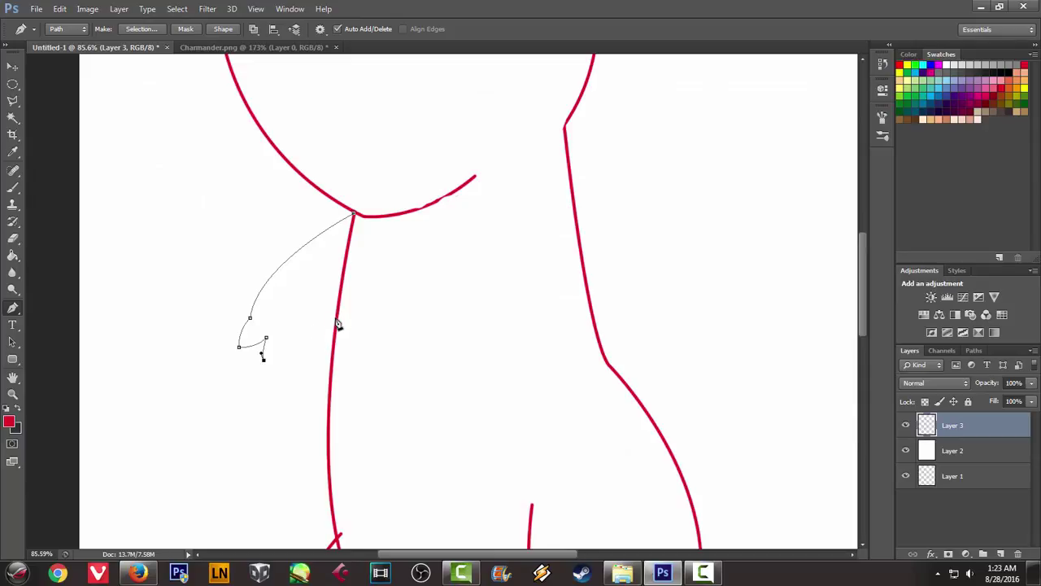
{"action": "left_click_drag", "start_coordinate": [346, 302], "coordinate": [371, 279]}
Stroke the arm path in red with the brush, then delete the path
{"action": "right_click", "coordinate": [434, 254]}
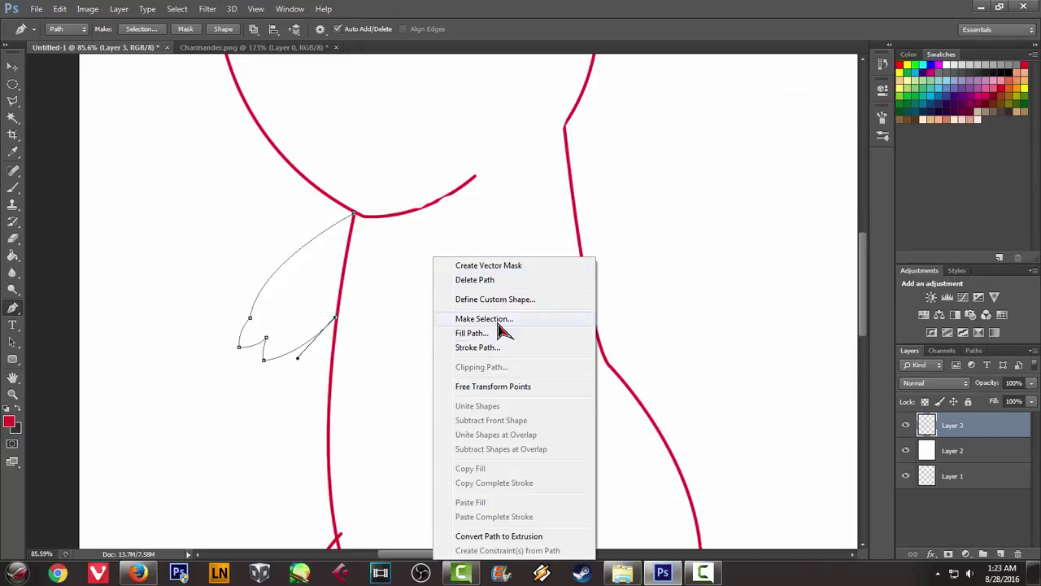
{"action": "left_click", "coordinate": [478, 347]}
{"action": "left_click", "coordinate": [607, 198]}
{"action": "right_click", "coordinate": [494, 204]}
{"action": "left_click", "coordinate": [521, 224]}
Draw a short inner claw curve, stroke it in red and delete the path
{"action": "left_click", "coordinate": [252, 48]}
{"action": "left_click", "coordinate": [93, 47]}
{"action": "scroll", "coordinate": [309, 333], "scroll_direction": "up", "scroll_amount": 2}
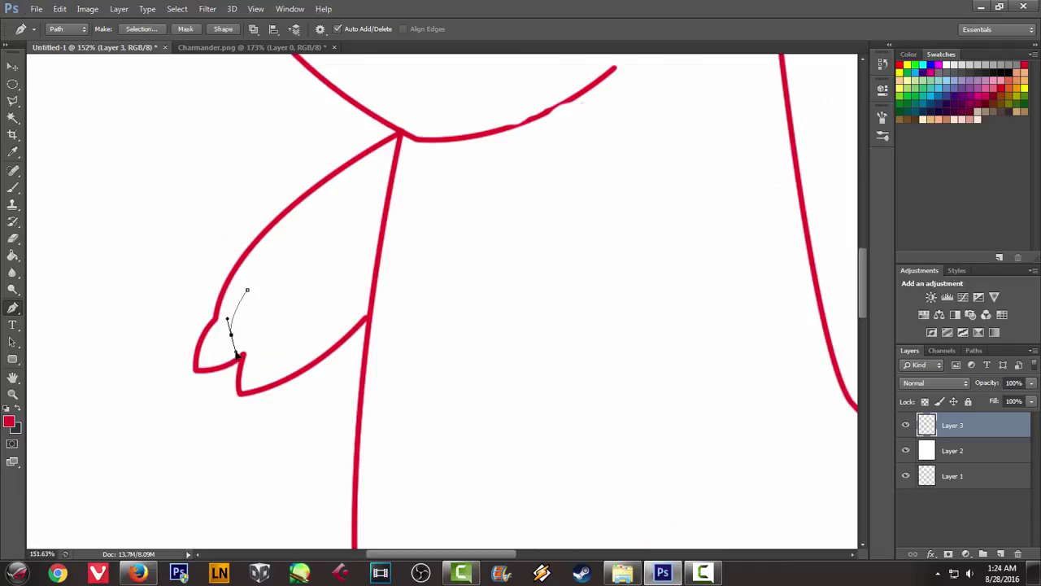
{"action": "left_click_drag", "start_coordinate": [274, 311], "coordinate": [292, 288]}
{"action": "right_click", "coordinate": [610, 256]}
{"action": "left_click", "coordinate": [647, 346]}
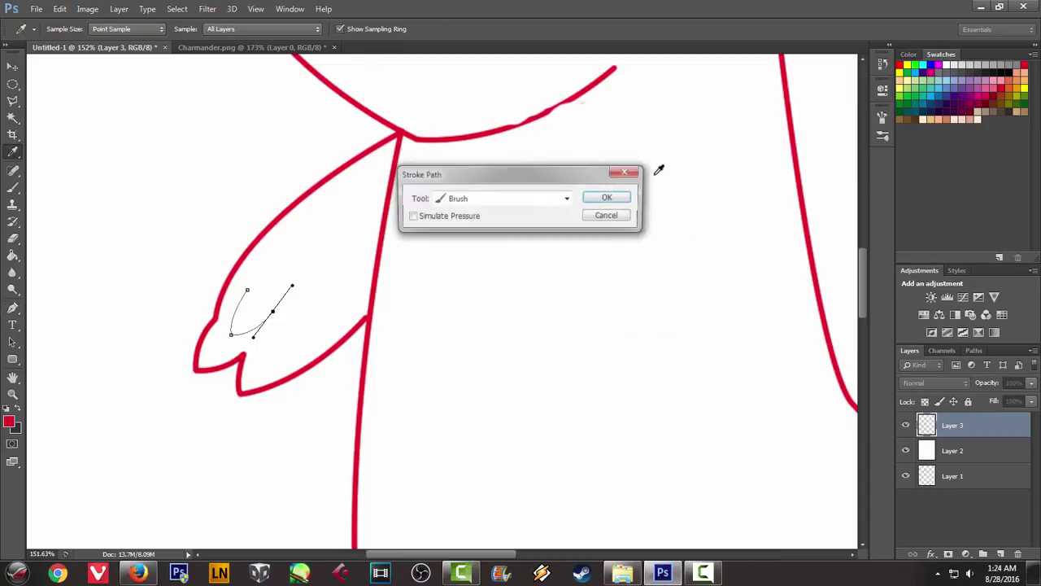
{"action": "left_click", "coordinate": [616, 199]}
{"action": "right_click", "coordinate": [561, 178]}
{"action": "left_click", "coordinate": [607, 211]}
{"action": "scroll", "coordinate": [604, 209], "scroll_direction": "down", "scroll_amount": 4}
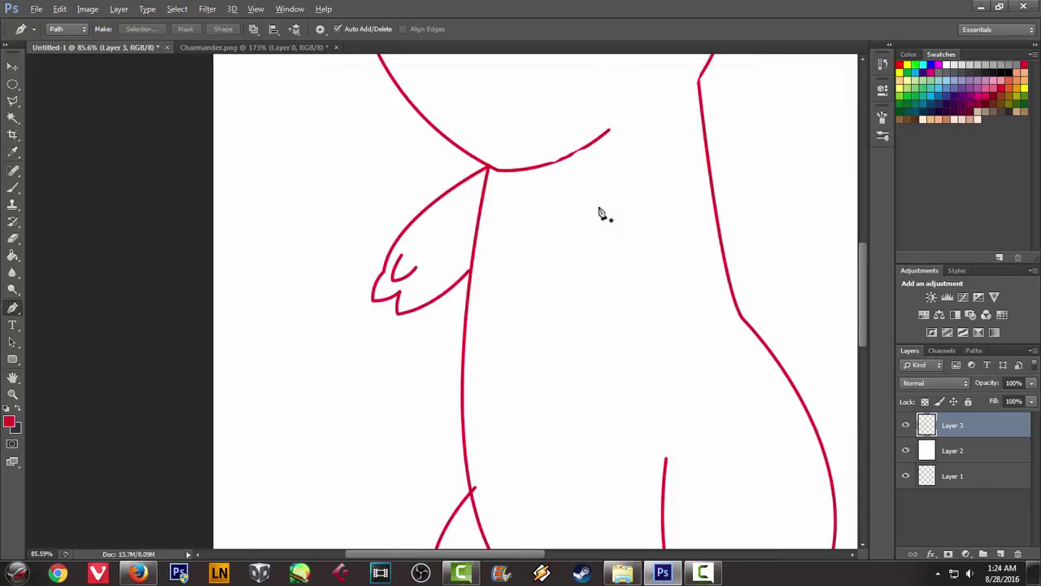
Start a Pen path for the second arm's inner edge, curving down from the shoulder
{"action": "left_click", "coordinate": [226, 49]}
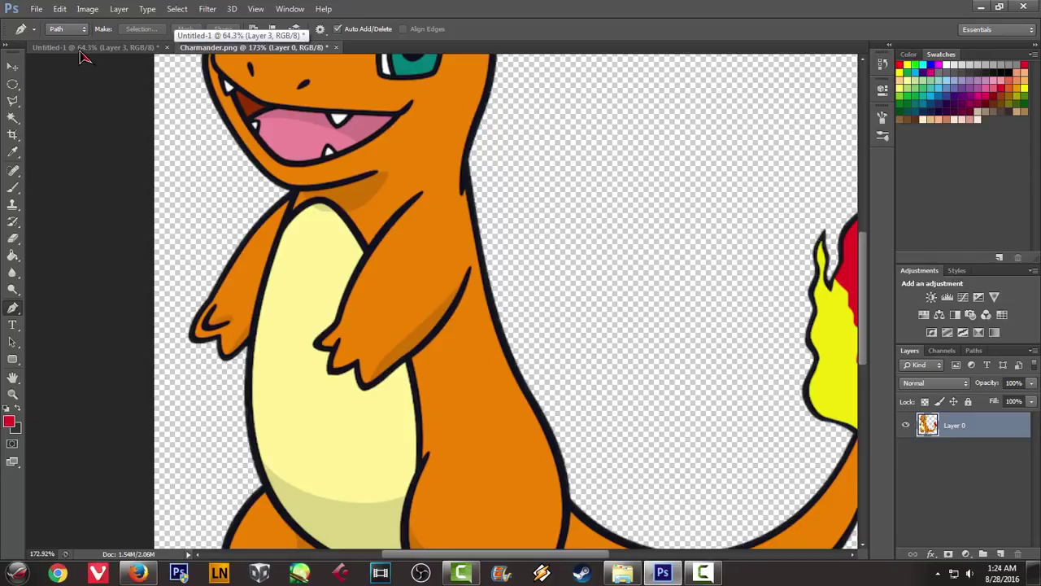
{"action": "left_click", "coordinate": [81, 49]}
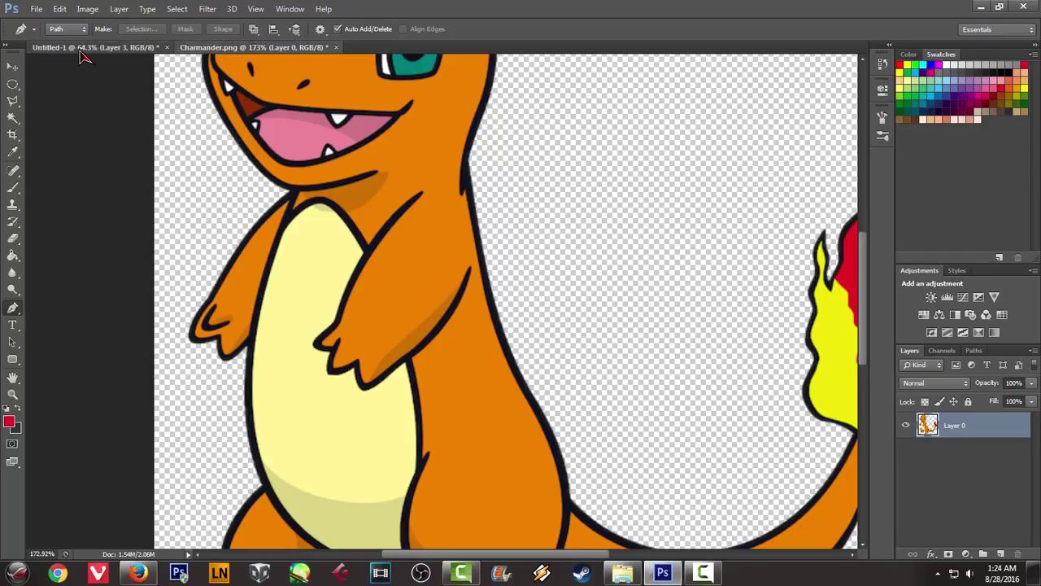
{"action": "left_click", "coordinate": [627, 173]}
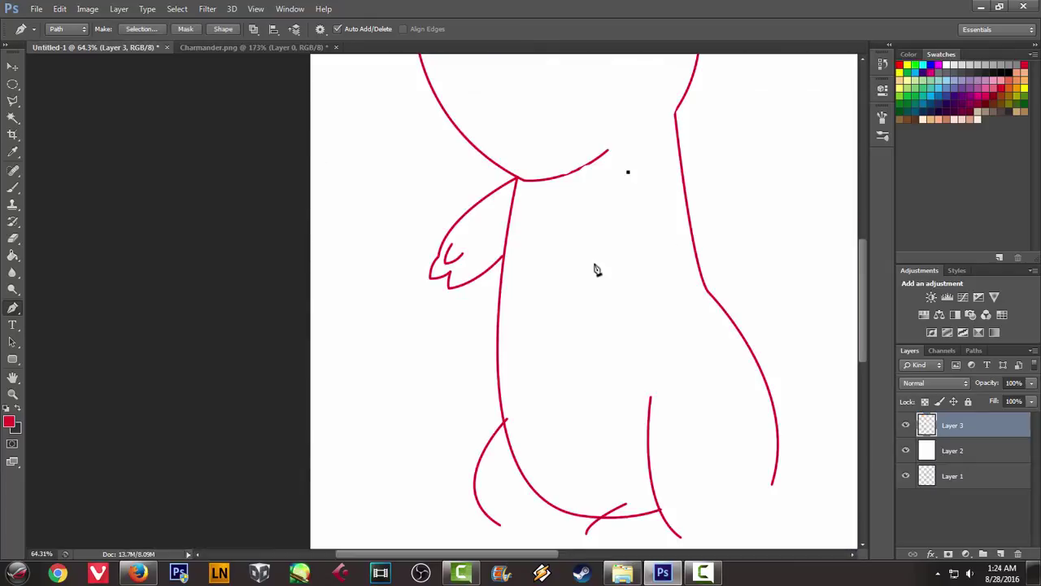
{"action": "left_click_drag", "start_coordinate": [597, 220], "coordinate": [607, 280]}
{"action": "key", "text": "ctrl+z"}
{"action": "key", "text": "ctrl+z"}
{"action": "left_click", "coordinate": [644, 174]}
{"action": "left_click_drag", "start_coordinate": [590, 252], "coordinate": [582, 279]}
{"action": "left_click", "coordinate": [252, 47]}
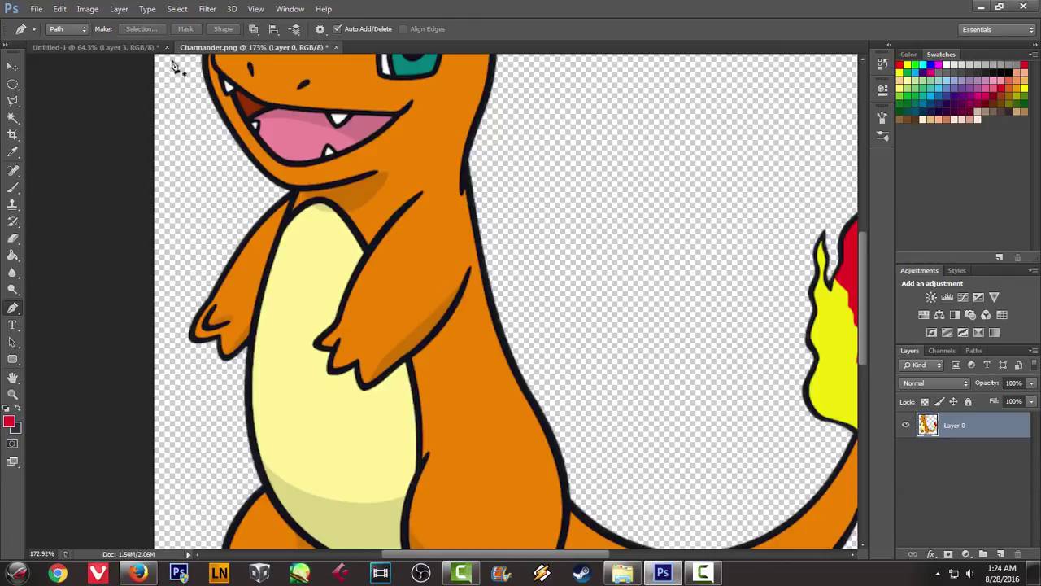
{"action": "left_click", "coordinate": [122, 48]}
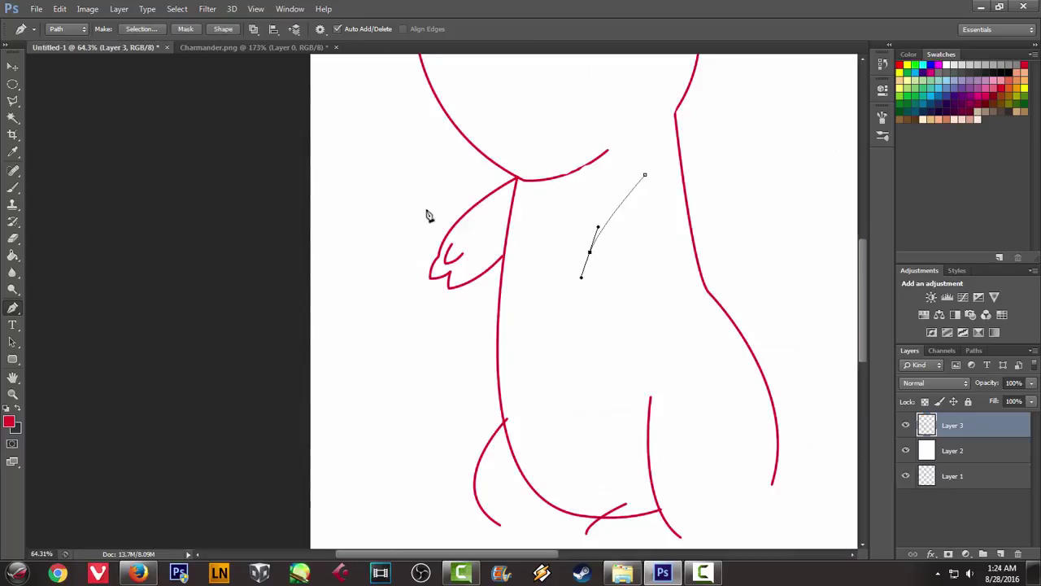
{"action": "key", "text": "ctrl+z"}
{"action": "left_click", "coordinate": [592, 263]}
{"action": "left_click_drag", "start_coordinate": [593, 286], "coordinate": [597, 315]}
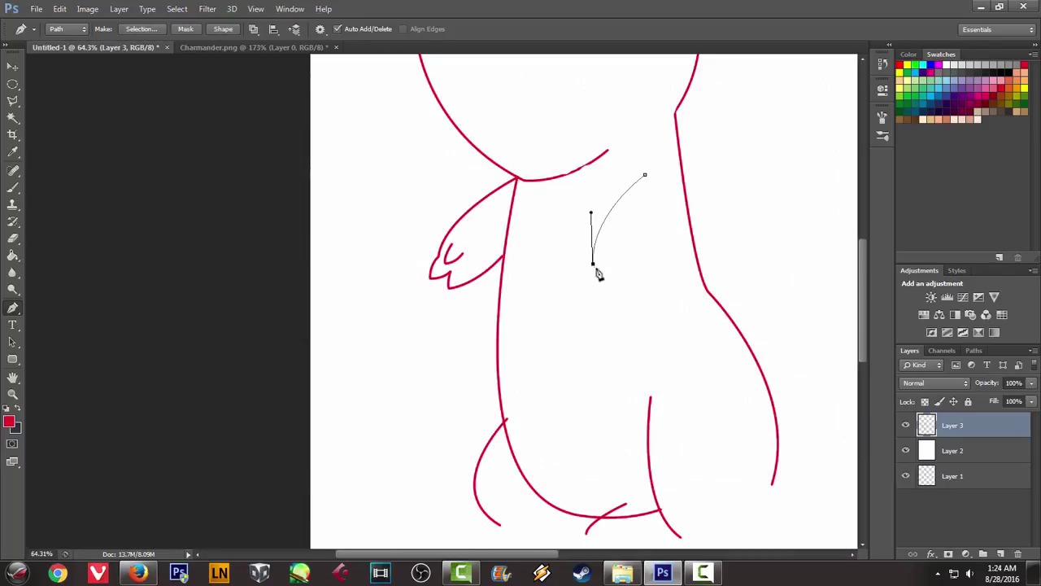
Extend the arm curve down toward the wrist, undoing misplaced anchors
{"action": "left_click", "coordinate": [231, 52]}
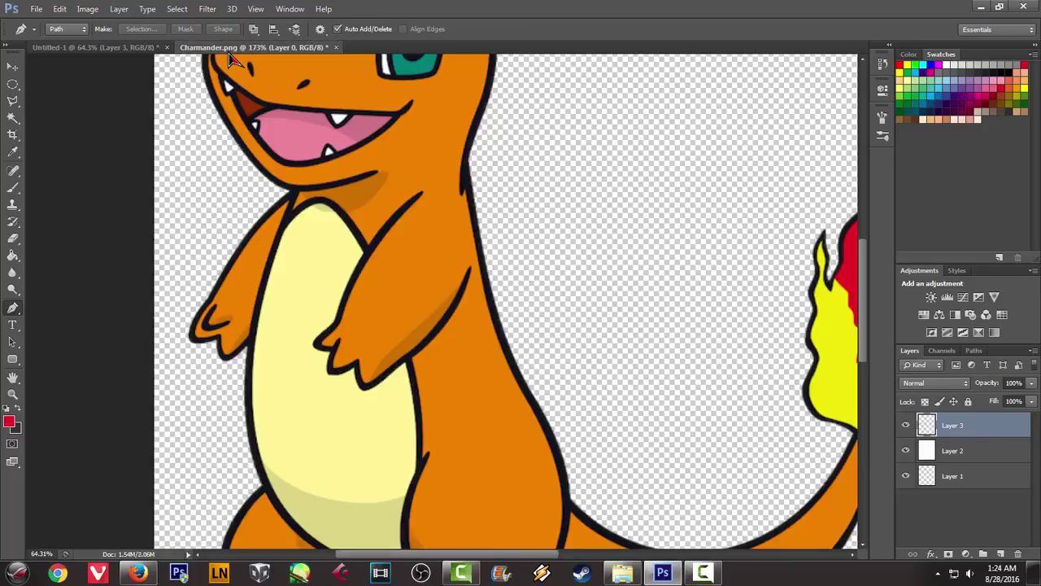
{"action": "left_click", "coordinate": [126, 48]}
{"action": "scroll", "coordinate": [537, 260], "scroll_direction": "up", "scroll_amount": 1}
{"action": "scroll", "coordinate": [578, 277], "scroll_direction": "up", "scroll_amount": 2}
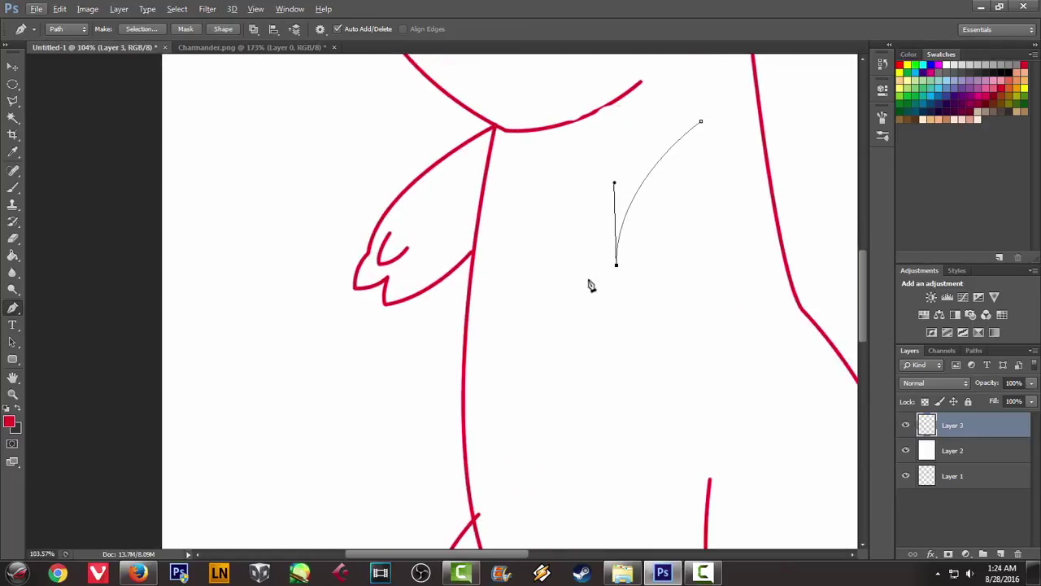
{"action": "left_click", "coordinate": [590, 294]}
{"action": "key", "text": "ctrl+z"}
{"action": "mouse_move", "coordinate": [601, 301]}
{"action": "left_mouse_down"}
{"action": "mouse_move", "coordinate": [603, 312]}
{"action": "mouse_move", "coordinate": [643, 288]}
{"action": "left_mouse_up"}
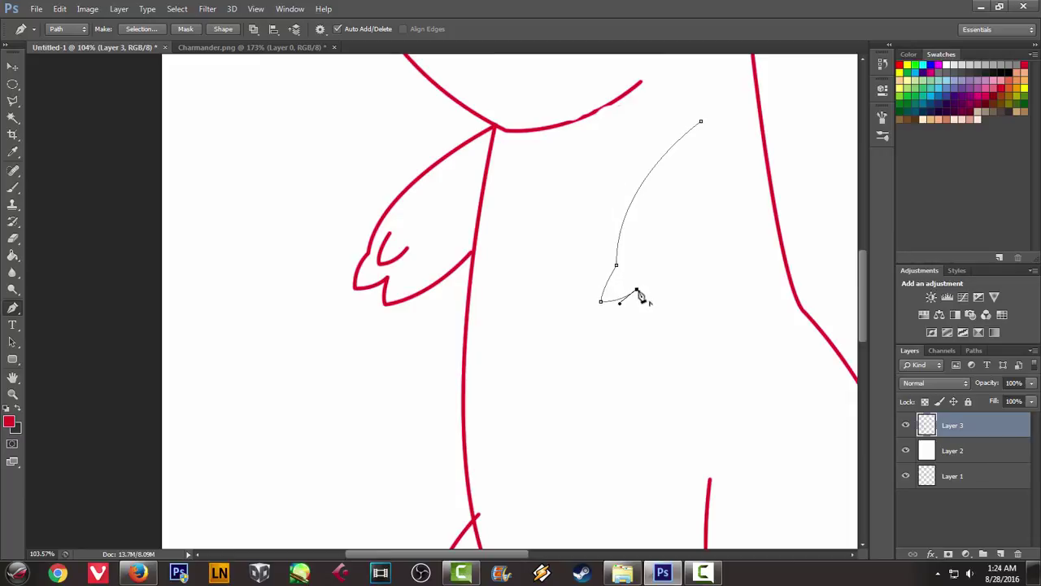
{"action": "left_click", "coordinate": [236, 47]}
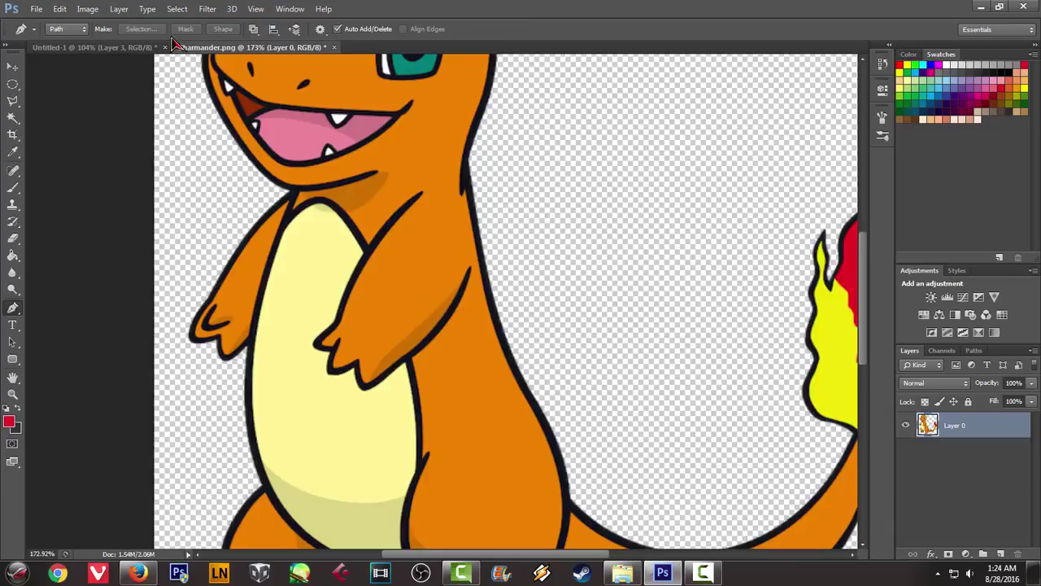
{"action": "left_click", "coordinate": [80, 48]}
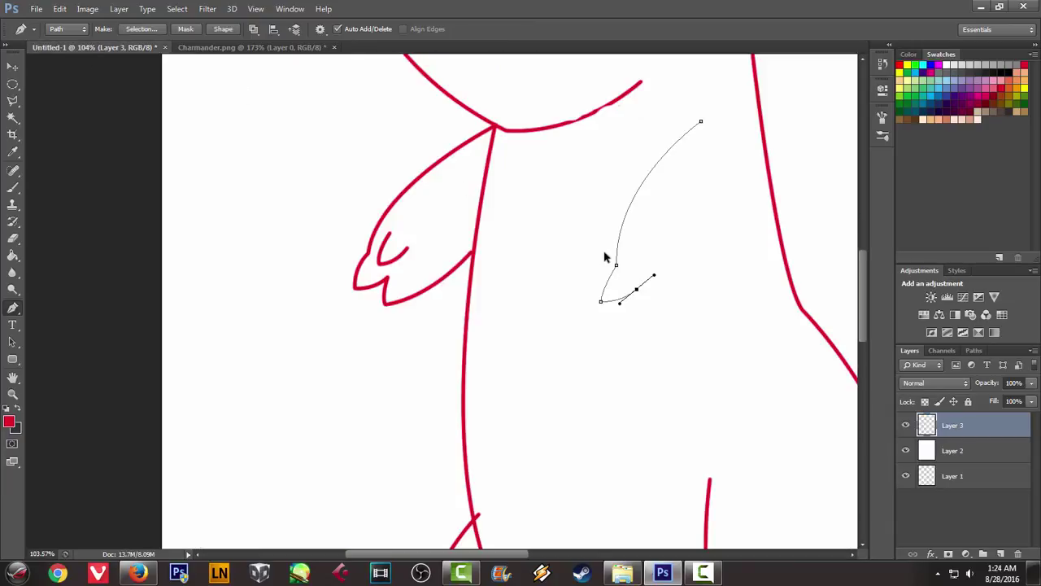
{"action": "key", "text": "ctrl+z"}
Stroke the arm curve in red with the brush and delete the work path
{"action": "right_click", "coordinate": [663, 241]}
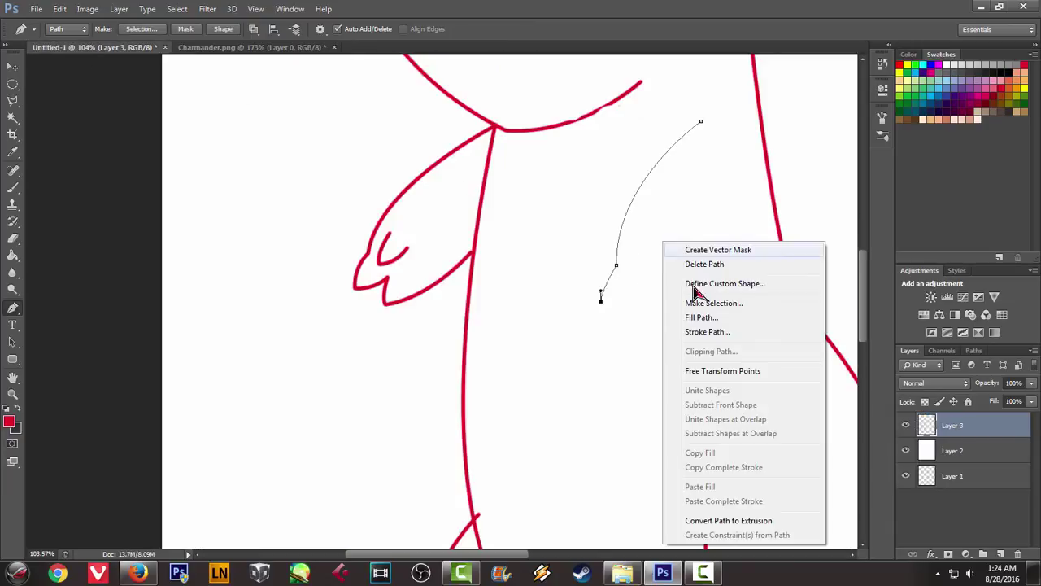
{"action": "left_click", "coordinate": [721, 333]}
{"action": "left_click", "coordinate": [606, 199]}
{"action": "right_click", "coordinate": [696, 182]}
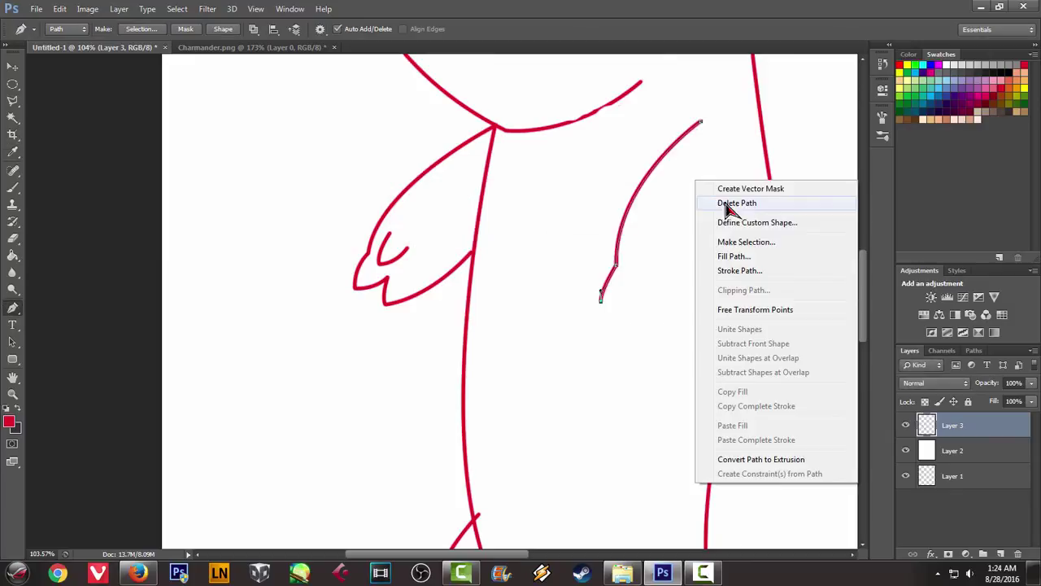
{"action": "left_click", "coordinate": [736, 205]}
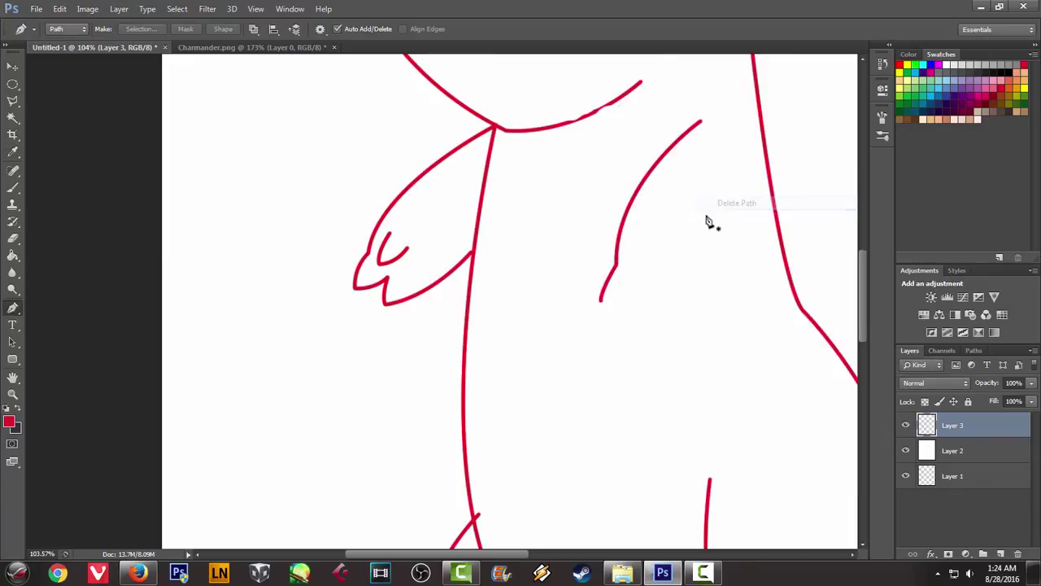
{"action": "left_click", "coordinate": [234, 50]}
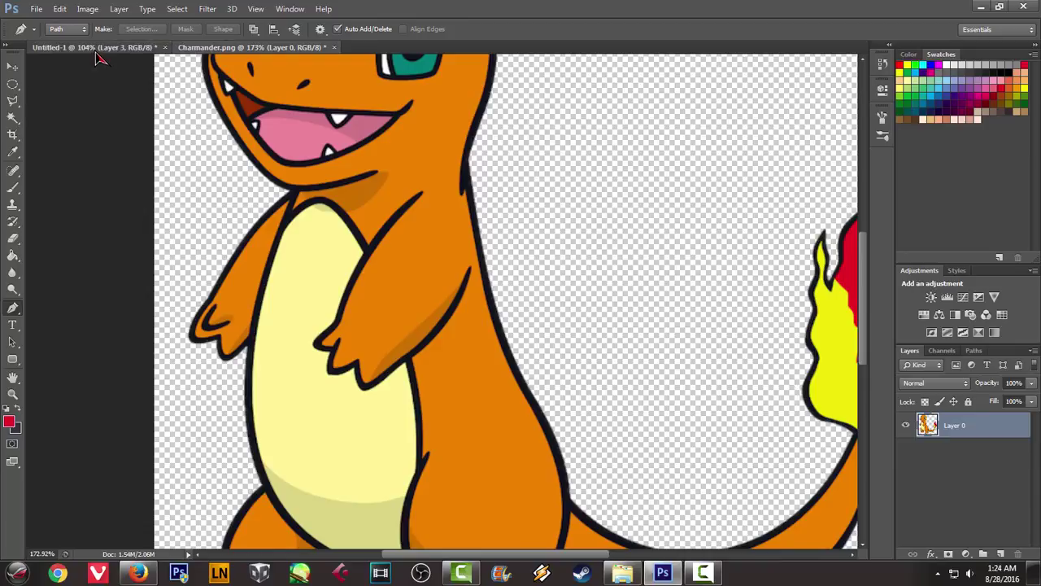
Trace a Pen path through the second hand's claw tips
{"action": "left_click", "coordinate": [97, 48]}
{"action": "left_click", "coordinate": [628, 277]}
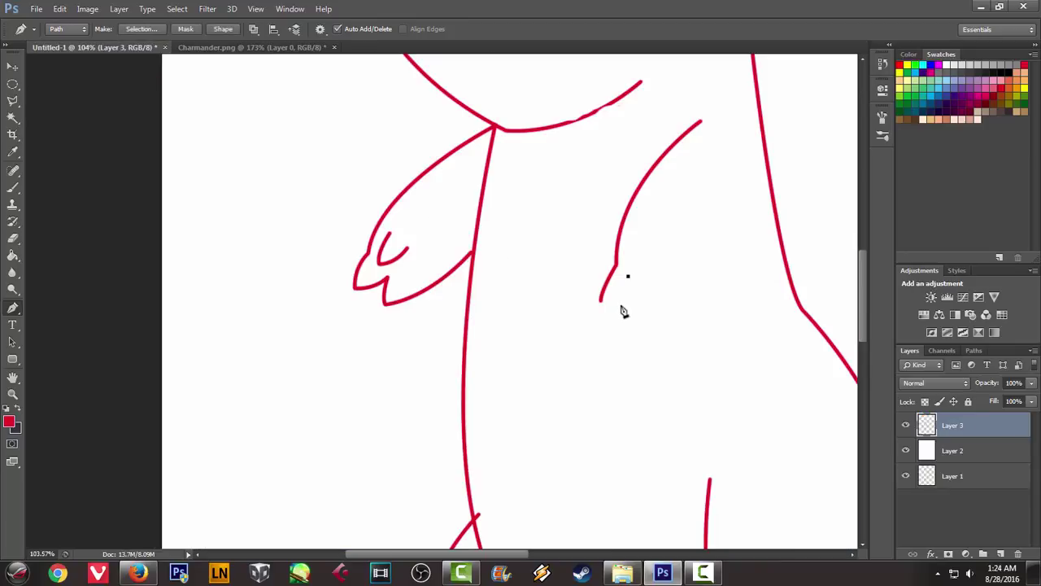
{"action": "left_click", "coordinate": [621, 310]}
{"action": "left_click_drag", "start_coordinate": [621, 311], "coordinate": [626, 322]}
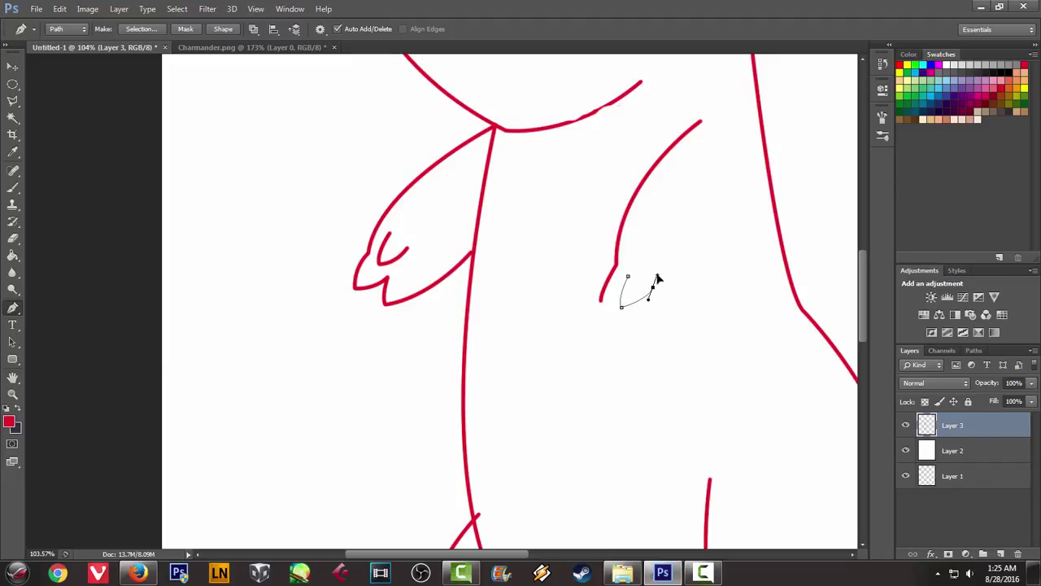
{"action": "left_click", "coordinate": [236, 47]}
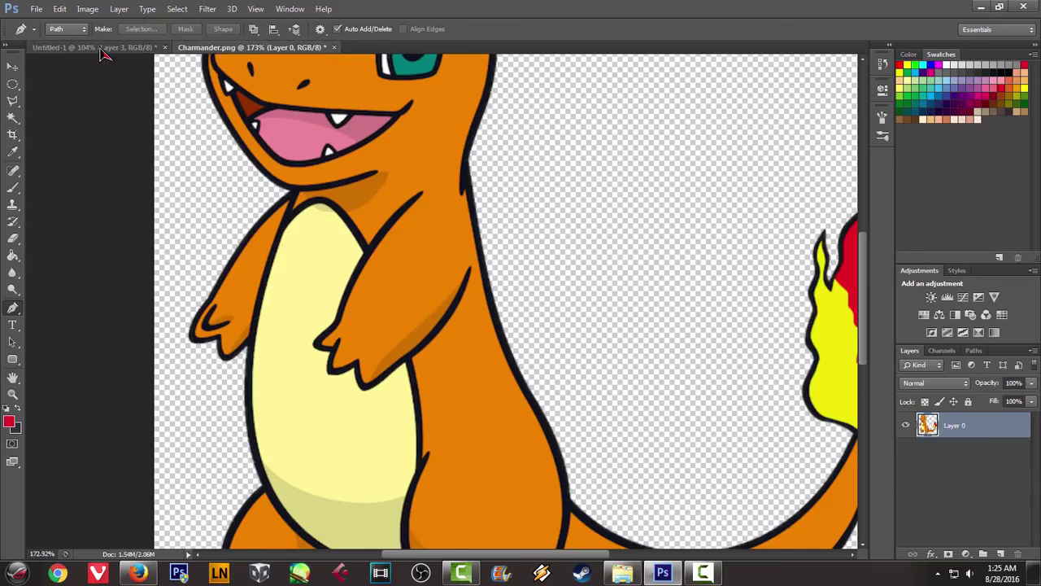
{"action": "left_click", "coordinate": [42, 48]}
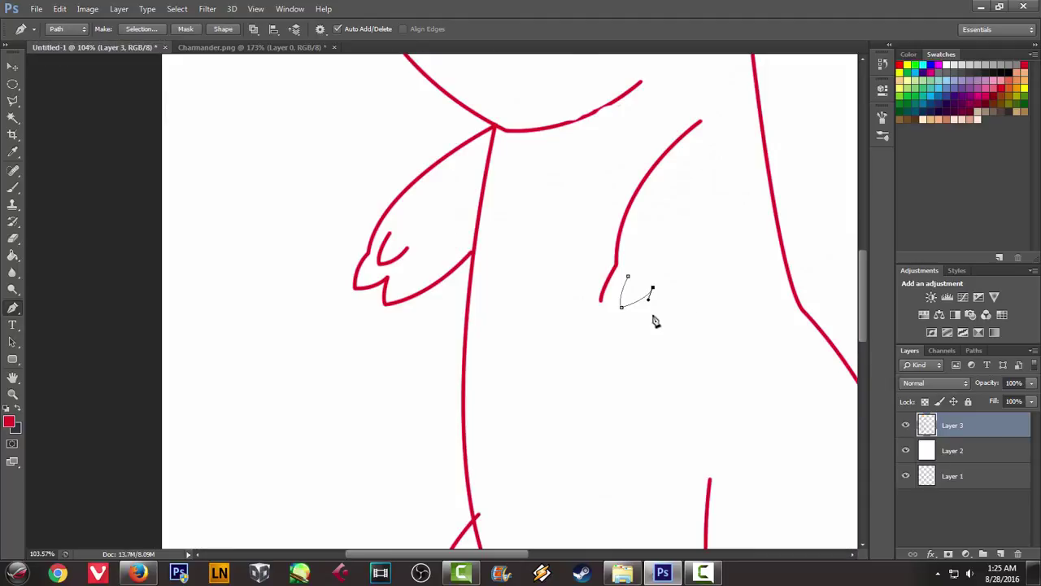
{"action": "left_click", "coordinate": [653, 316]}
Try curving the outer arm edge up toward the shoulder, undoing the attempts
{"action": "left_click_drag", "start_coordinate": [734, 159], "coordinate": [728, 114]}
{"action": "key", "text": "ctrl+z"}
{"action": "left_click_drag", "start_coordinate": [732, 160], "coordinate": [737, 80]}
{"action": "left_click", "coordinate": [295, 49]}
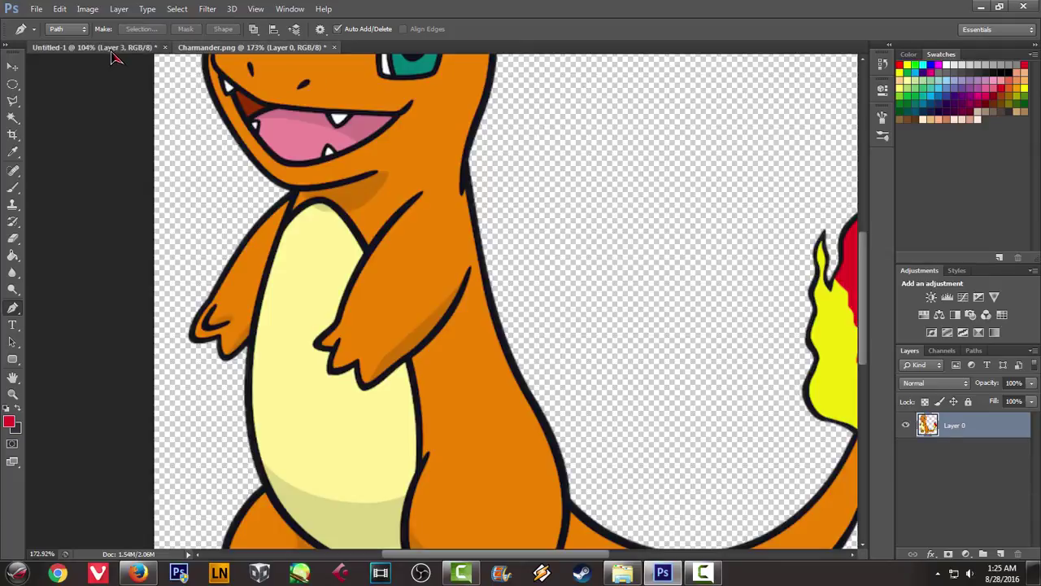
{"action": "left_click", "coordinate": [112, 49]}
{"action": "key", "text": "ctrl+z"}
{"action": "mouse_move", "coordinate": [757, 149]}
{"action": "left_mouse_down"}
{"action": "mouse_move", "coordinate": [771, 185]}
{"action": "mouse_move", "coordinate": [786, 95]}
{"action": "left_mouse_up"}
{"action": "key", "text": "ctrl+z"}
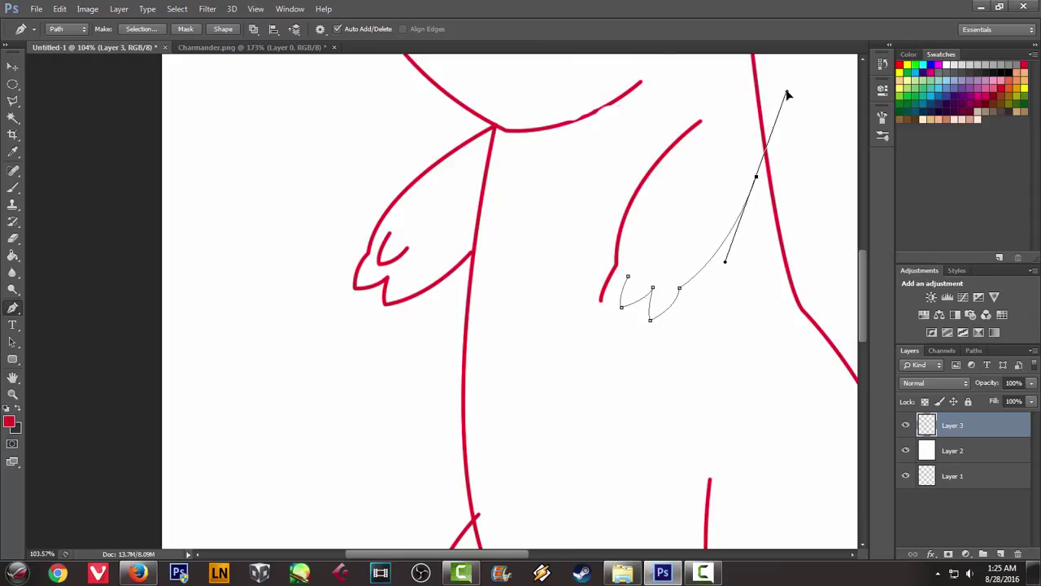
Stroke the claw path in red and delete the work path
{"action": "right_click", "coordinate": [661, 160]}
{"action": "left_click", "coordinate": [710, 247]}
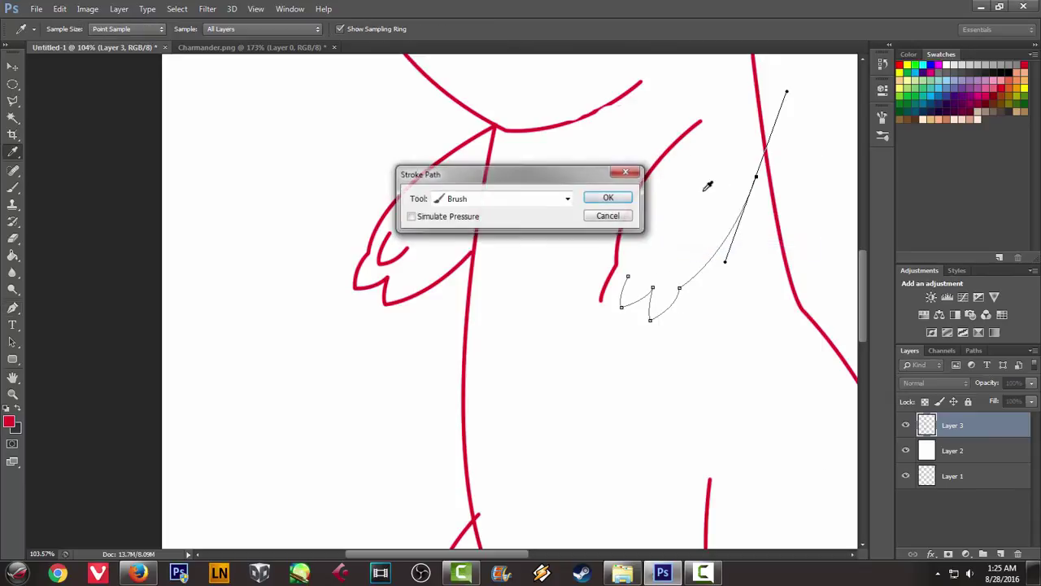
{"action": "left_click", "coordinate": [599, 197]}
{"action": "right_click", "coordinate": [704, 166]}
{"action": "left_click", "coordinate": [737, 190]}
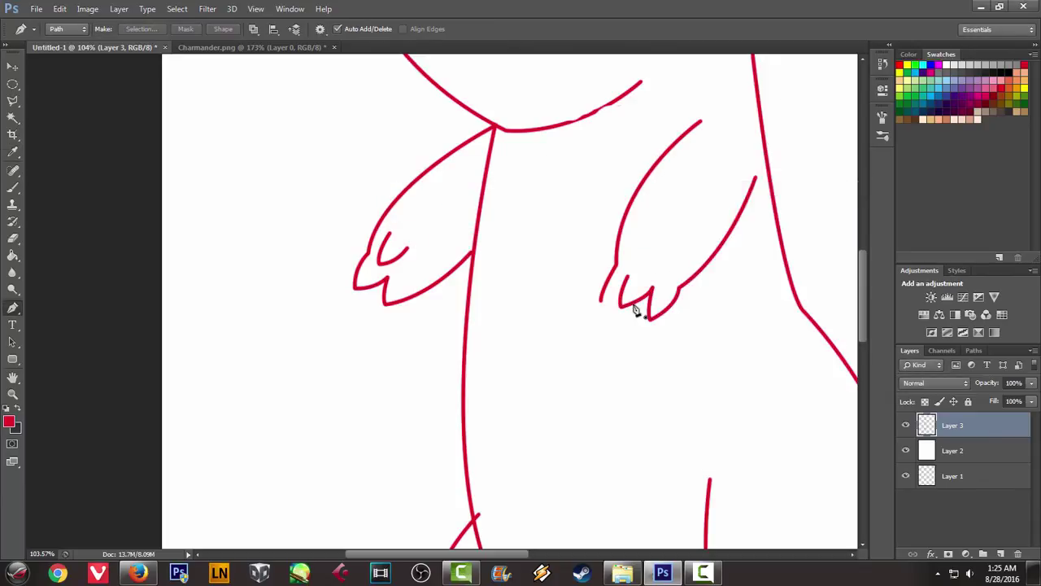
{"action": "scroll", "coordinate": [639, 303], "scroll_direction": "up", "scroll_amount": 3}
{"action": "scroll", "coordinate": [627, 294], "scroll_direction": "up", "scroll_amount": 2}
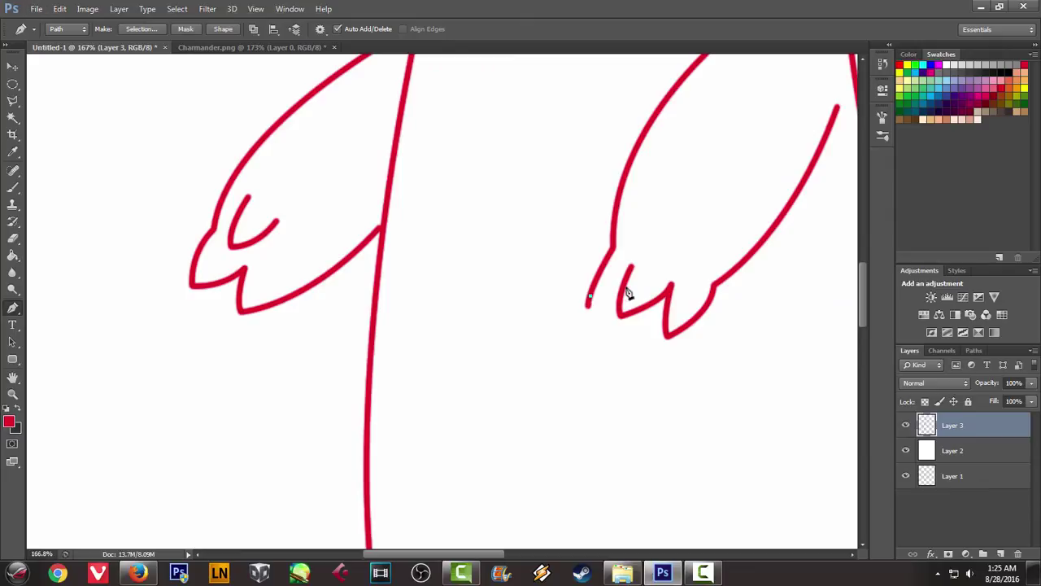
Stroke the small claw path in red and delete it
{"action": "right_click", "coordinate": [704, 223]}
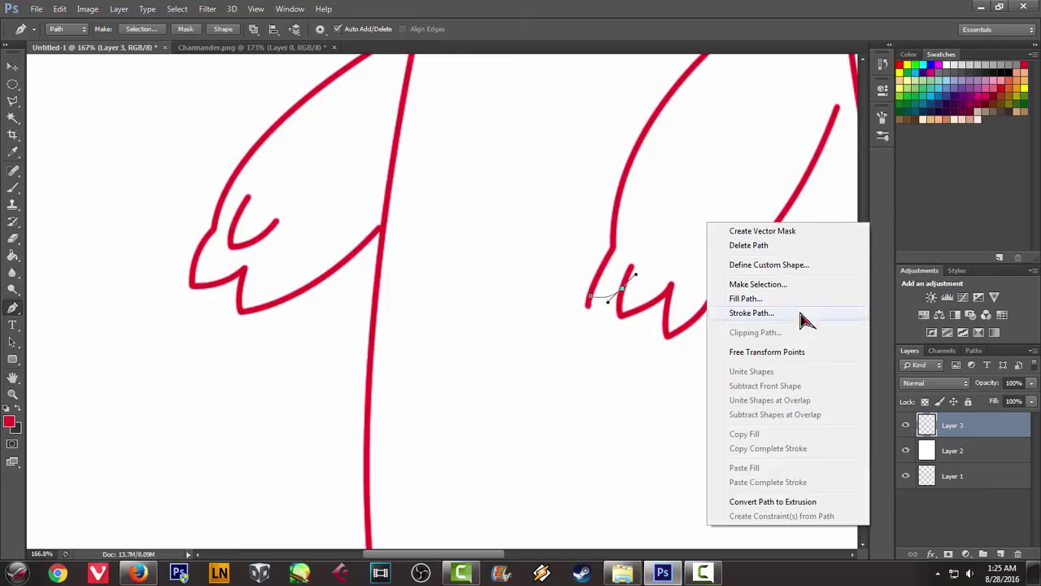
{"action": "left_click", "coordinate": [777, 318]}
{"action": "left_click", "coordinate": [608, 198]}
{"action": "right_click", "coordinate": [697, 157]}
{"action": "left_click", "coordinate": [733, 188]}
Erase stray marks, return to the Pen tool and start a path beside the first arm
{"action": "key", "text": "e"}
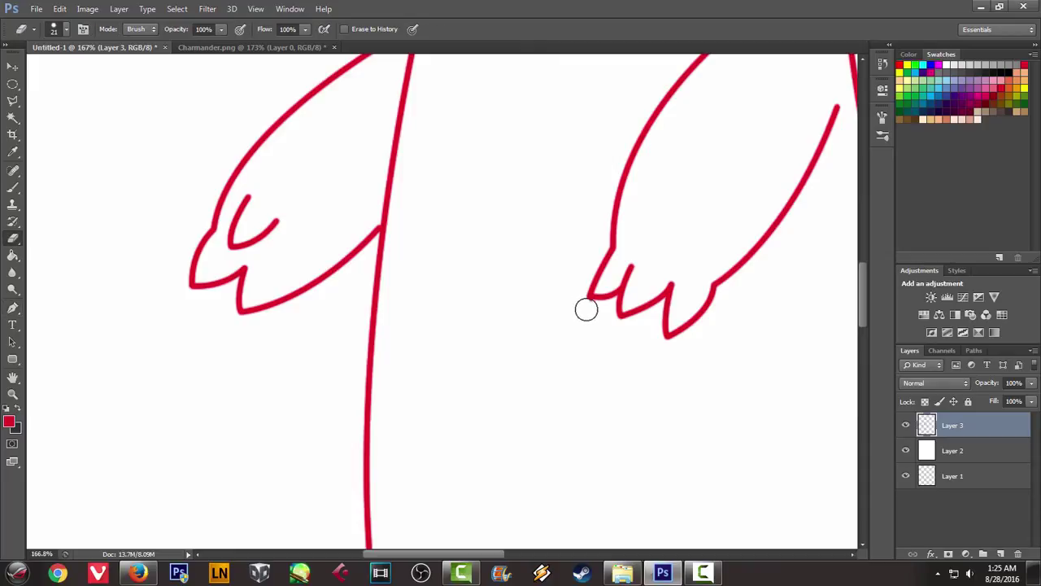
{"action": "key", "text": "p"}
{"action": "scroll", "coordinate": [561, 254], "scroll_direction": "down", "scroll_amount": 3}
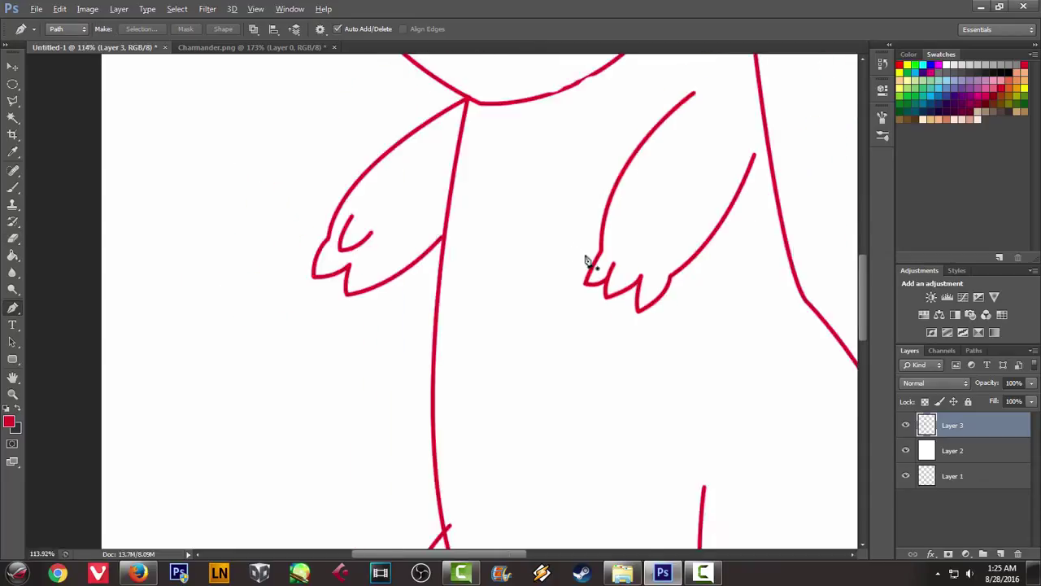
{"action": "scroll", "coordinate": [588, 263], "scroll_direction": "down", "scroll_amount": 2}
{"action": "scroll", "coordinate": [623, 272], "scroll_direction": "down", "scroll_amount": 2}
{"action": "scroll", "coordinate": [635, 274], "scroll_direction": "down", "scroll_amount": 2}
{"action": "scroll", "coordinate": [437, 221], "scroll_direction": "up", "scroll_amount": 1}
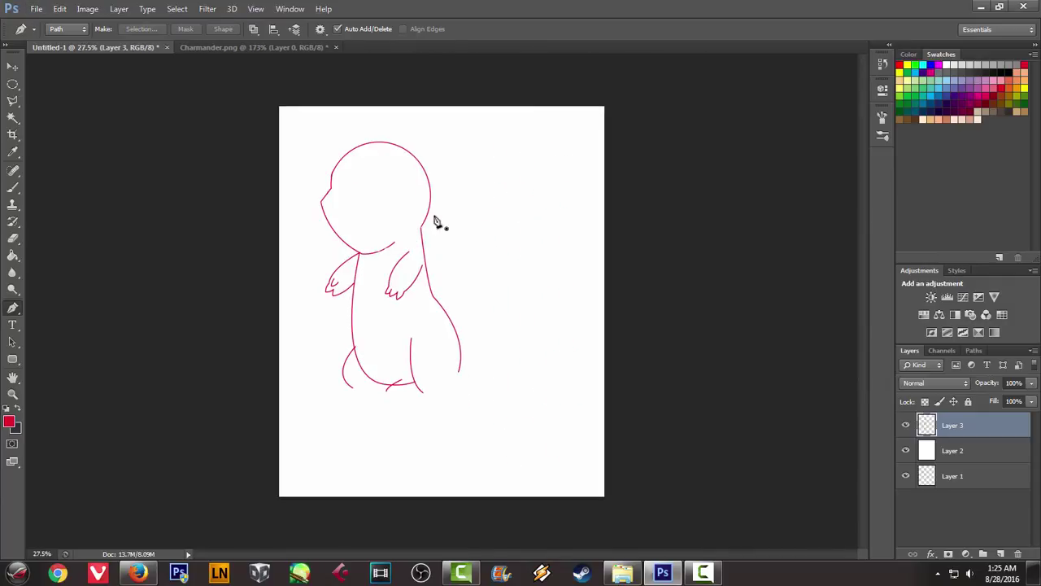
{"action": "scroll", "coordinate": [271, 186], "scroll_direction": "up", "scroll_amount": 4}
{"action": "scroll", "coordinate": [267, 144], "scroll_direction": "up", "scroll_amount": 1}
{"action": "left_click", "coordinate": [240, 49]}
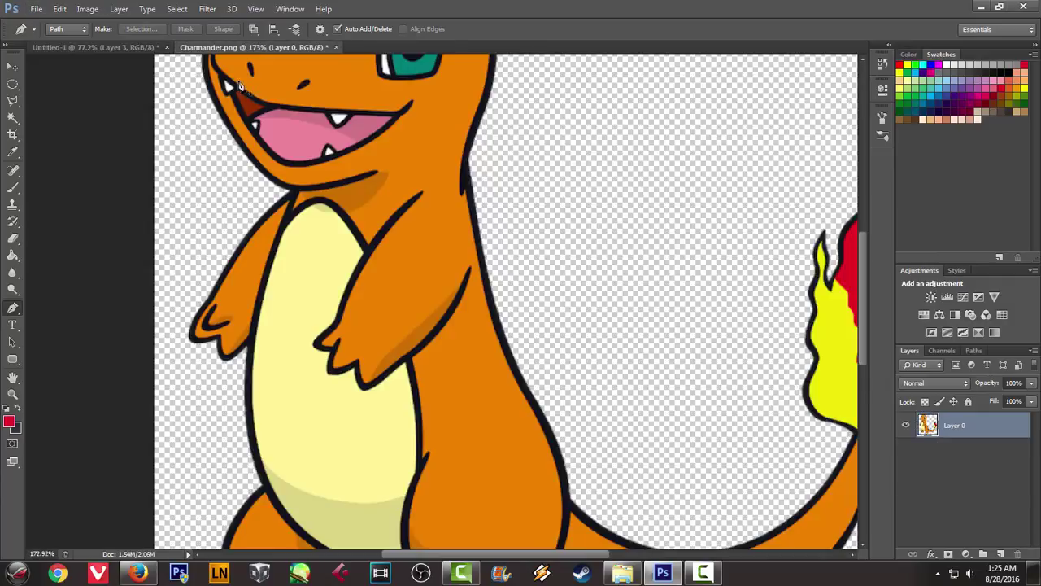
{"action": "left_click", "coordinate": [93, 47]}
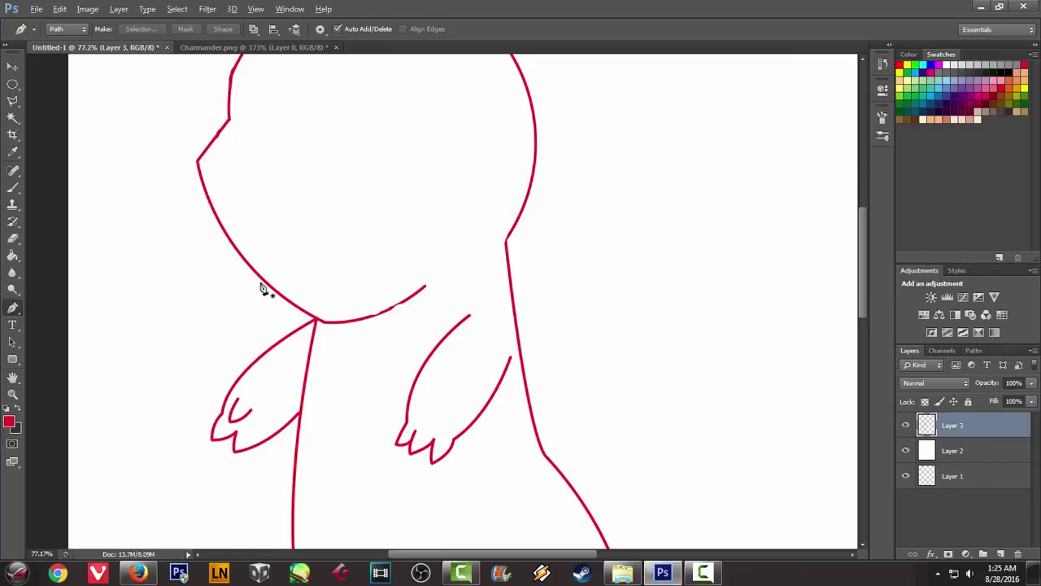
{"action": "scroll", "coordinate": [263, 290], "scroll_direction": "up", "scroll_amount": 1}
{"action": "left_click", "coordinate": [307, 386]}
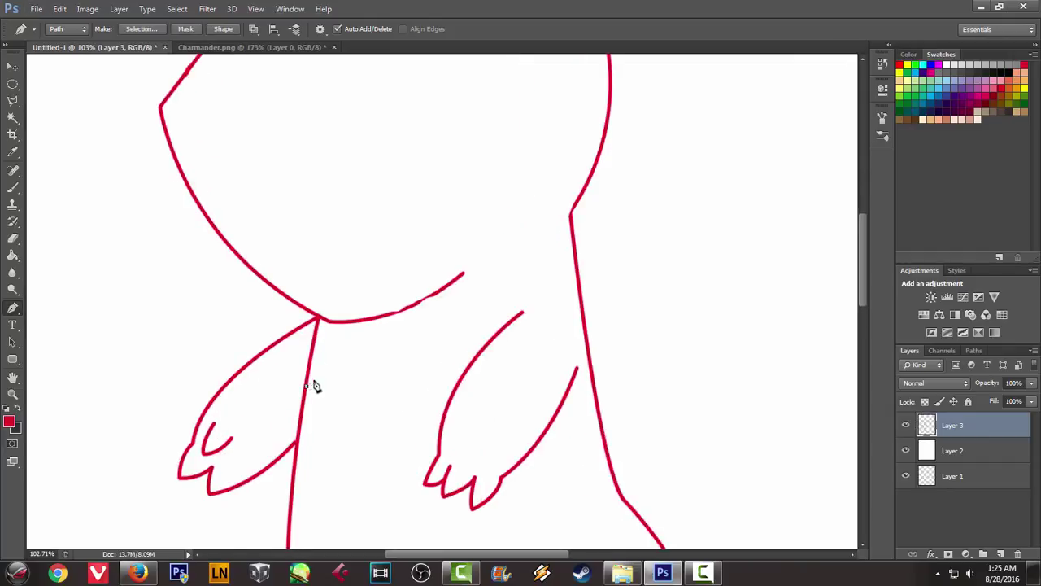